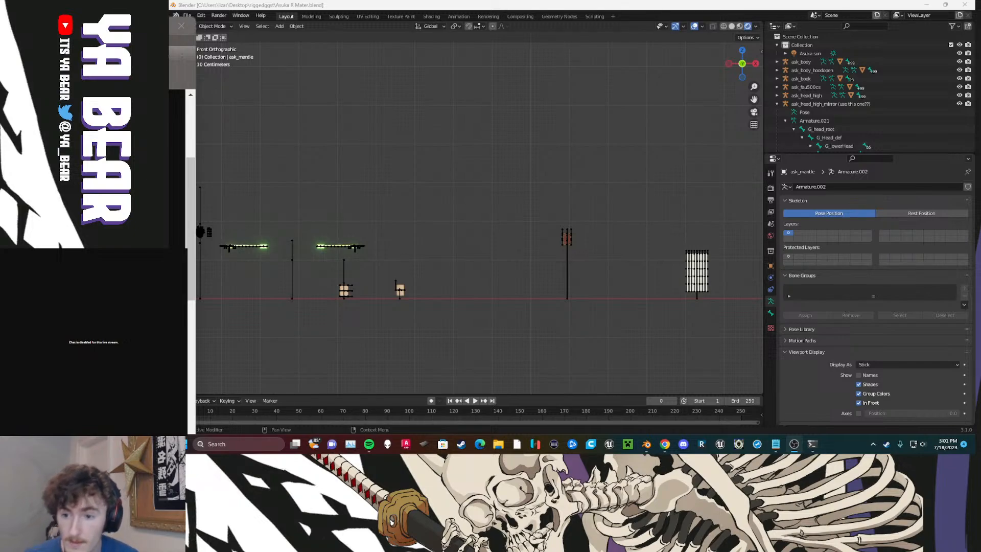
left_click_drag(169, 122, 980, 23)
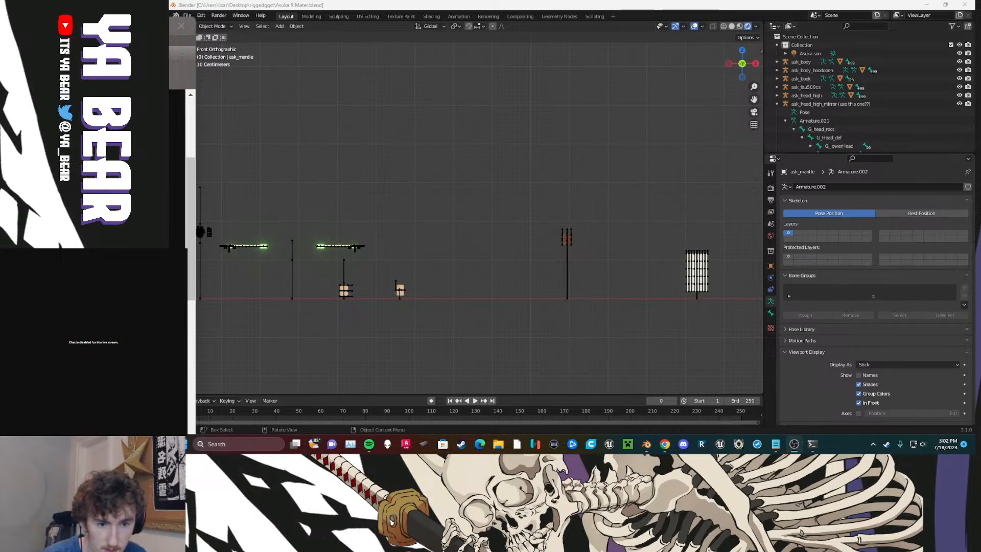
key("alt+Tab")
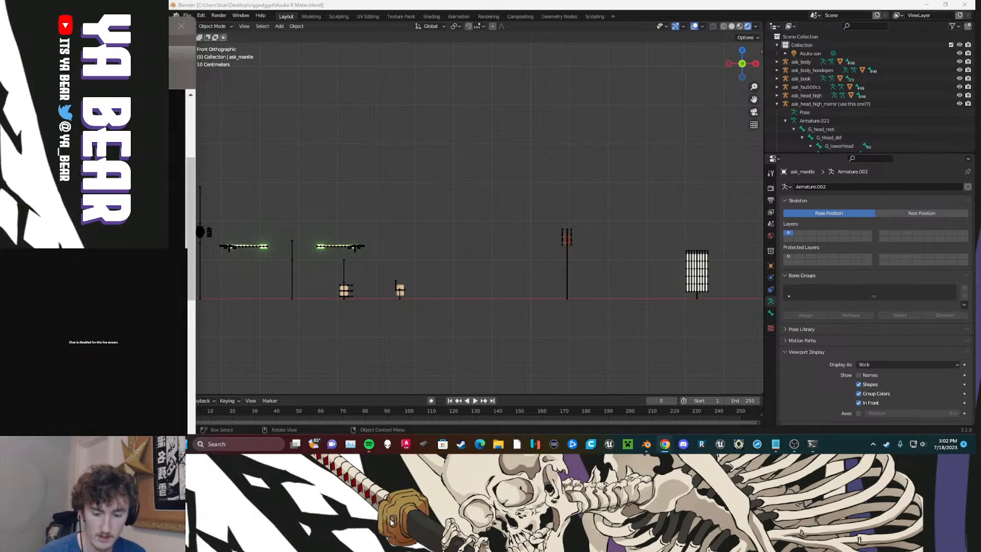
key("alt+Tab")
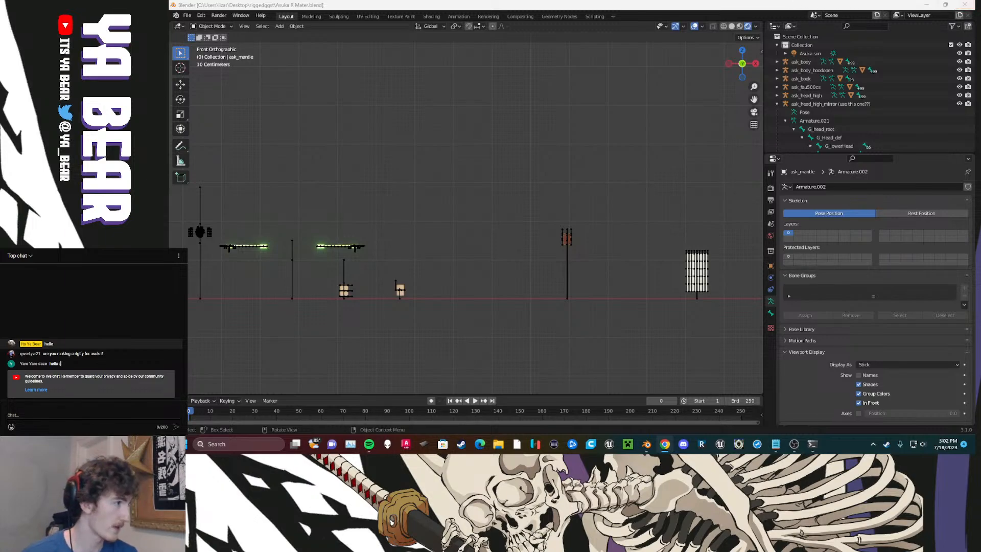
Step: Examine the robed character rig at the scene origin and the accessory armatures lined up on both sides of it
left_click(437, 166)
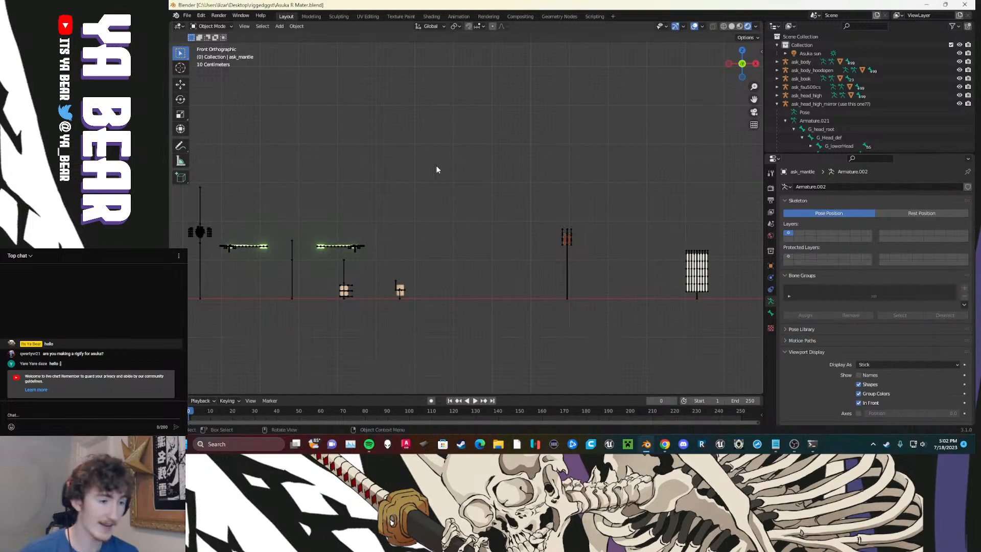
scroll(487, 152, "down", 2)
middle_click_drag(486, 151, 660, 160, "shift")
middle_click_drag(406, 171, 585, 107, "shift")
middle_click_drag(365, 255, 538, 262, "shift")
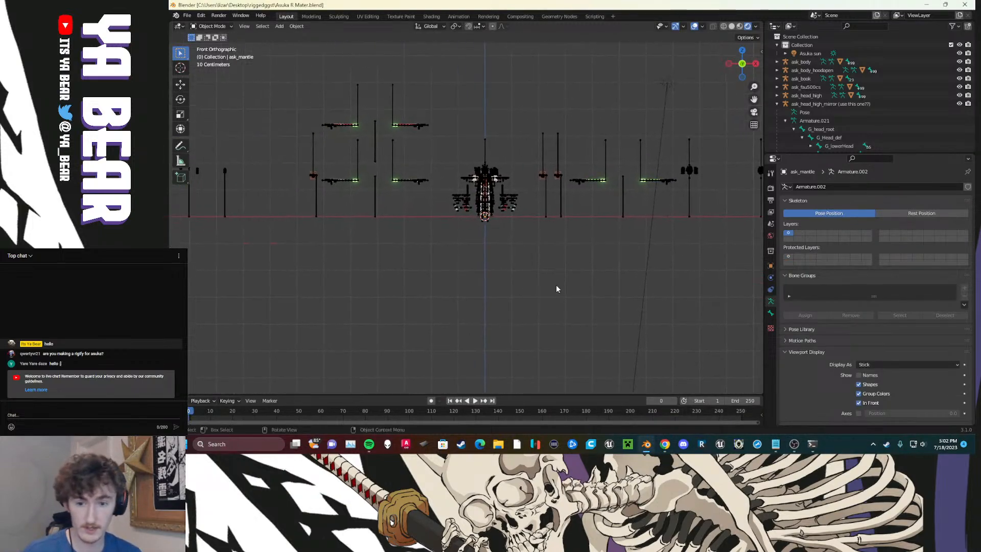
scroll(510, 271, "up", 10)
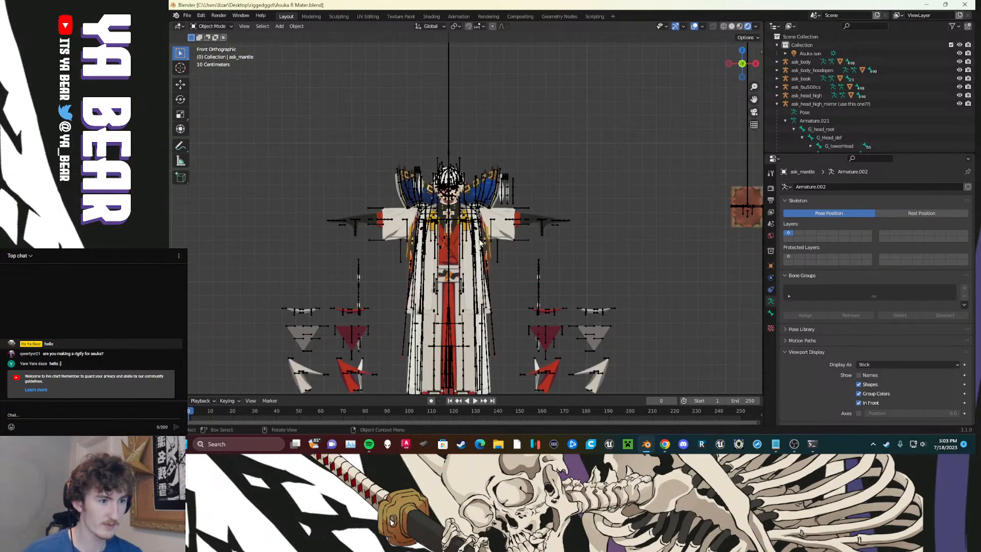
scroll(446, 251, "up", 4)
scroll(506, 257, "down", 6)
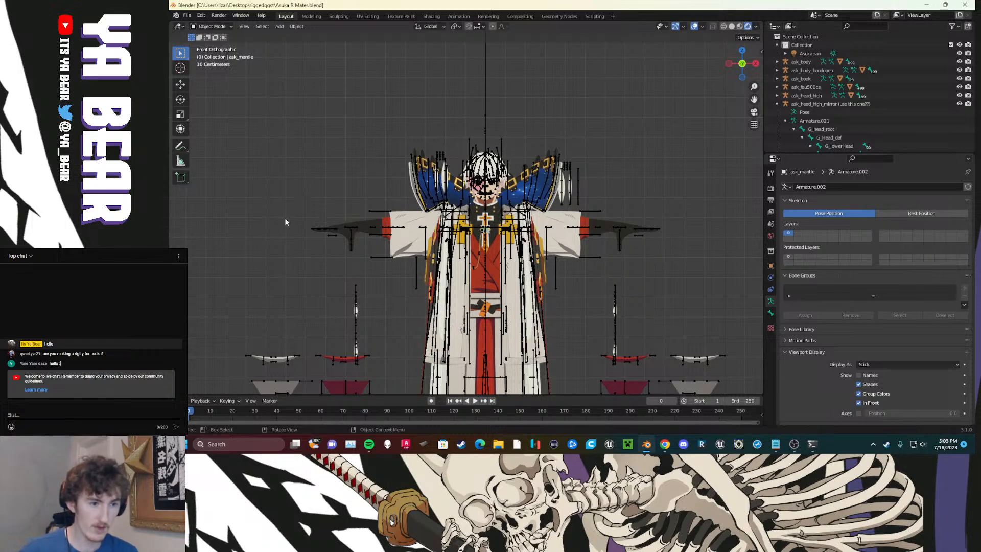
scroll(252, 271, "down", 10)
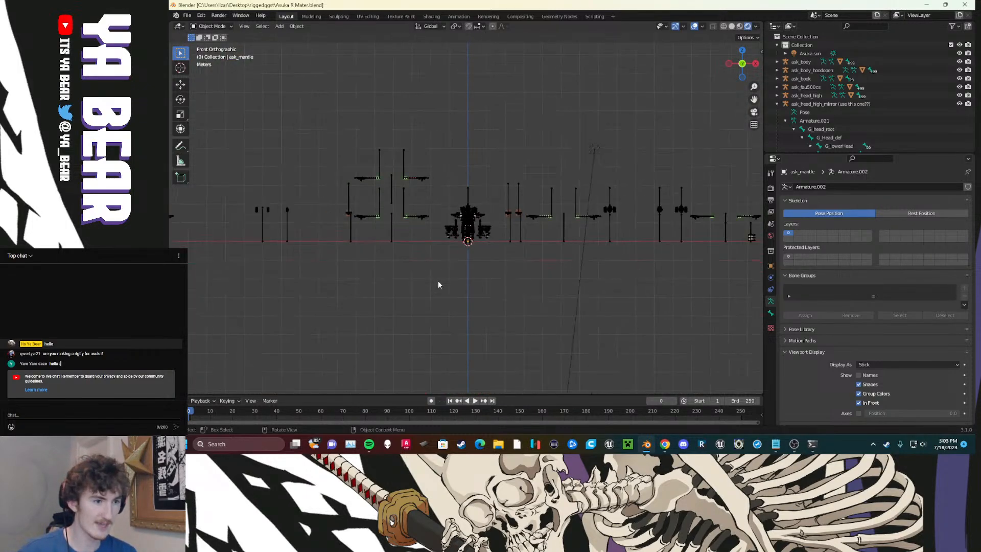
scroll(429, 276, "down", 2)
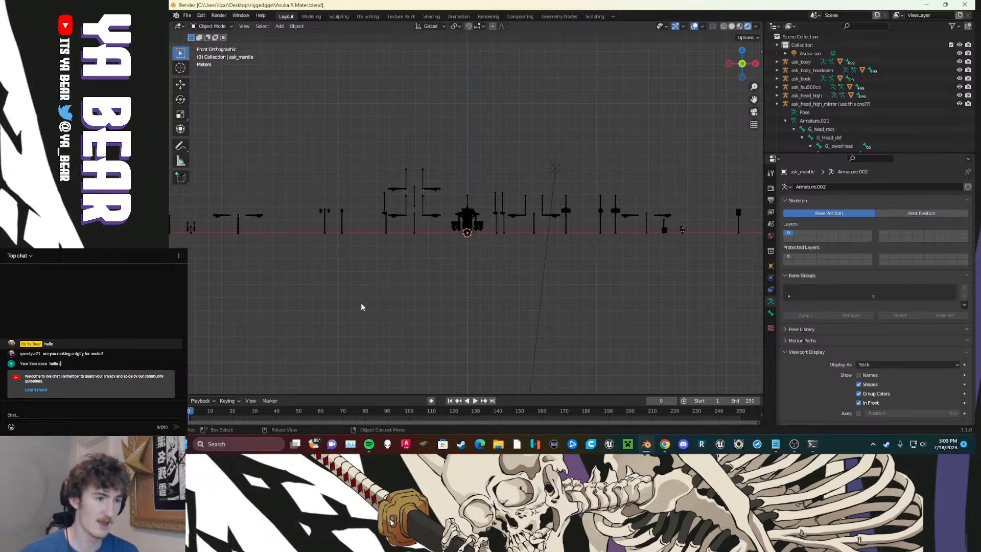
Step: Select the ask_toge armature inside the spike meshes at the far end of the row and put it in Pose Mode
scroll(361, 302, "up", 7)
middle_click_drag(347, 323, 590, 283, "shift")
middle_click_drag(204, 271, 511, 270, "shift")
middle_click_drag(332, 282, 671, 279, "shift")
scroll(447, 274, "down", 7)
middle_click_drag(401, 259, 475, 258, "shift")
scroll(483, 276, "up", 4)
scroll(484, 278, "up", 4)
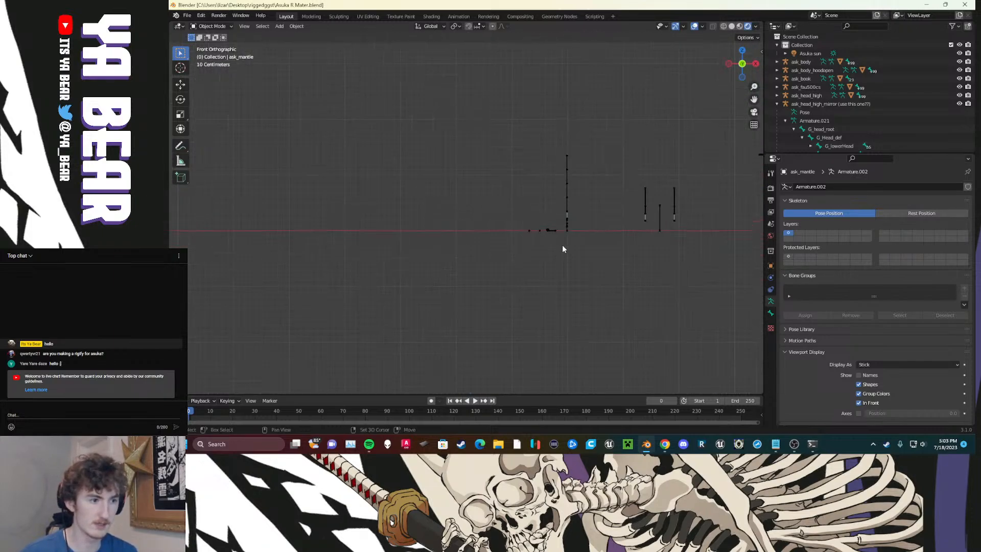
scroll(443, 267, "up", 4)
middle_click_drag(562, 245, 494, 246, "shift")
scroll(543, 309, "up", 8)
left_click(450, 278)
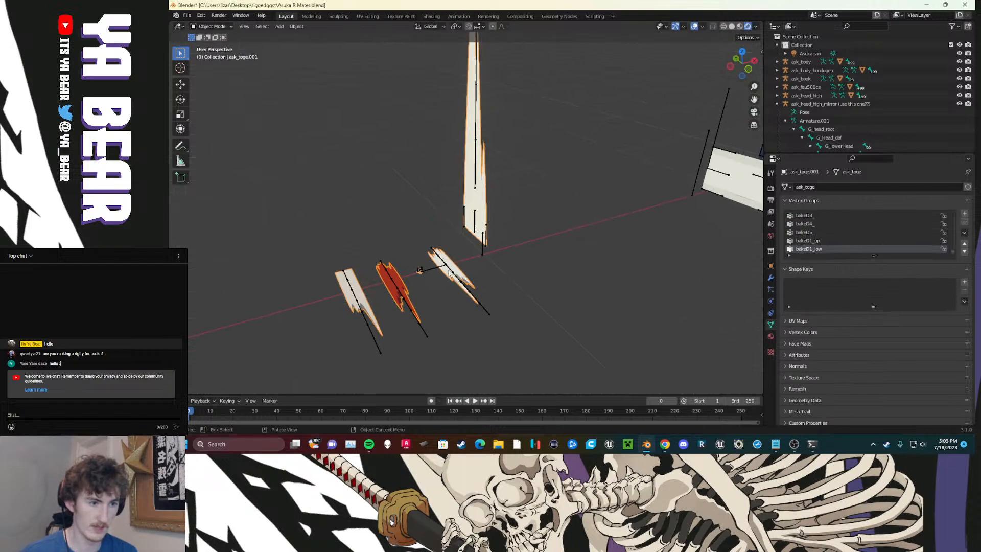
left_click(450, 273)
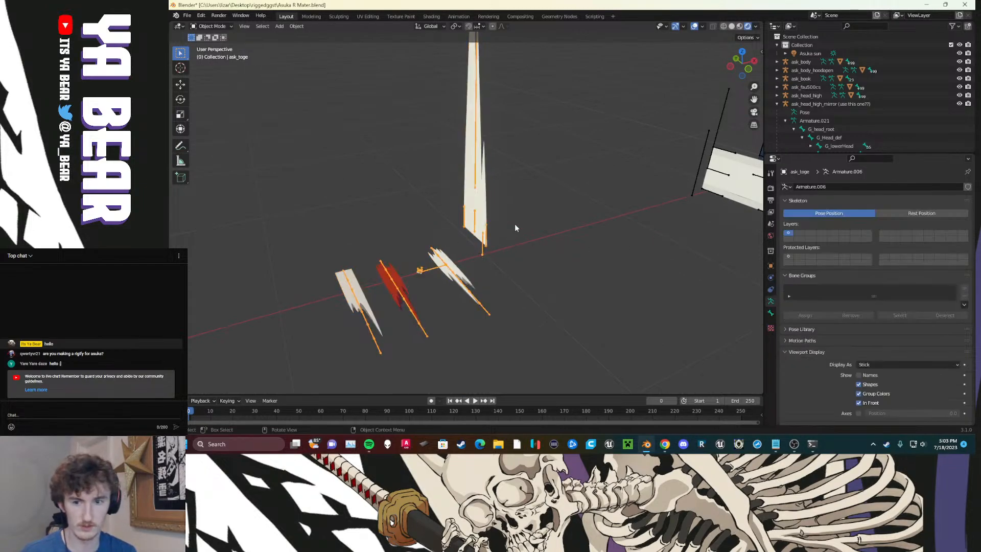
left_click(208, 26)
left_click(210, 56)
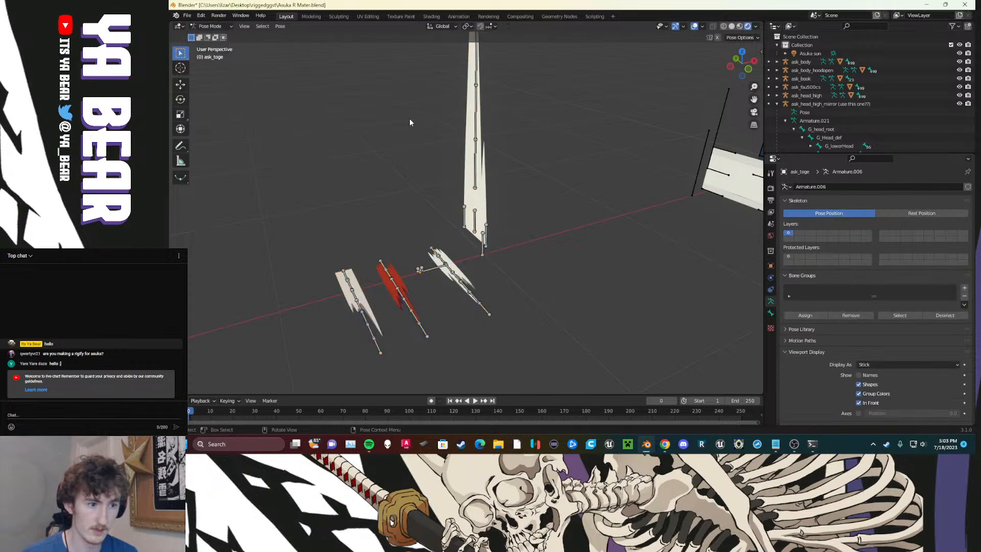
Step: Try moving a bone on each of the three small spike meshes, cancel every move, and return the armature to Object Mode
left_click(435, 271)
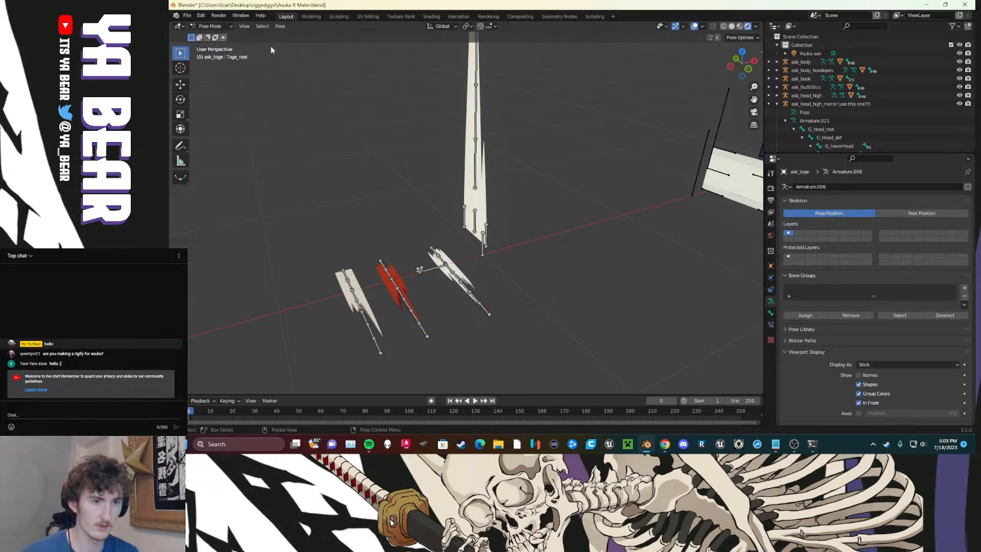
left_click(436, 267)
key("g")
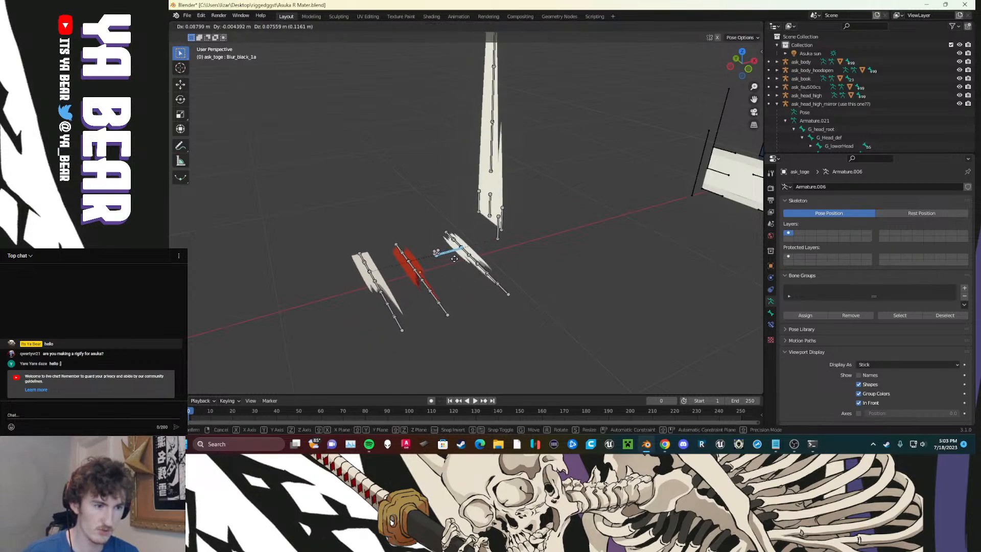
right_click(421, 258)
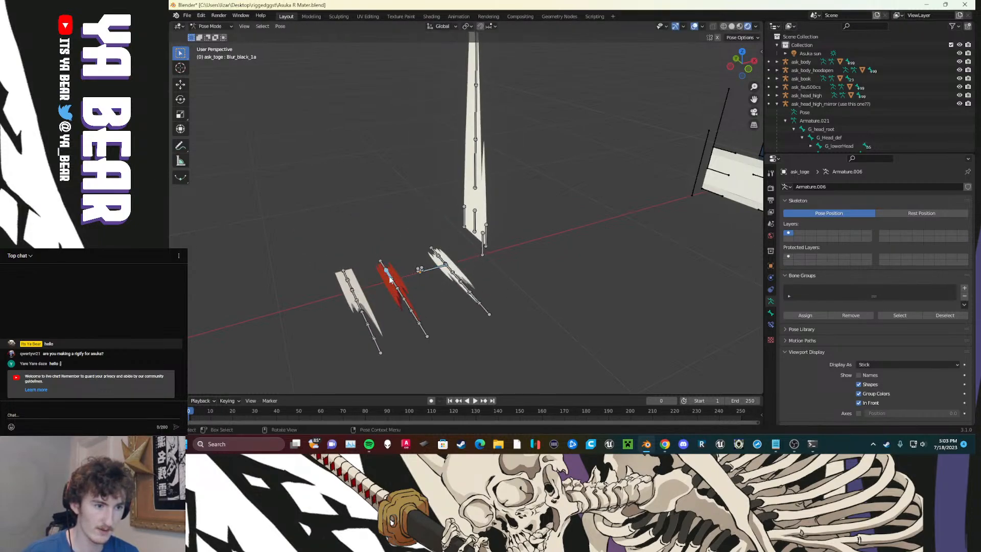
left_click(388, 292)
key("g")
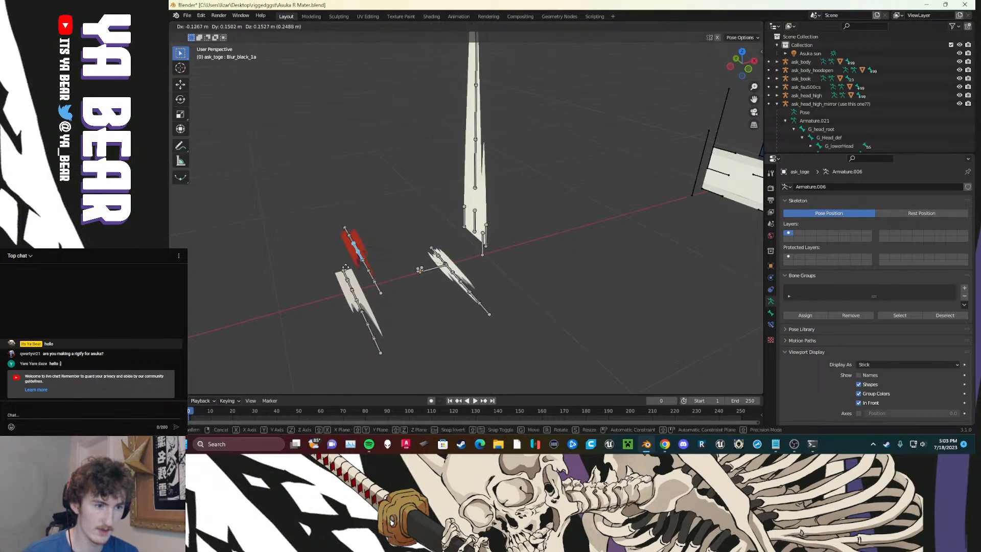
right_click(381, 281)
left_click(349, 293)
key("g")
right_click(288, 279)
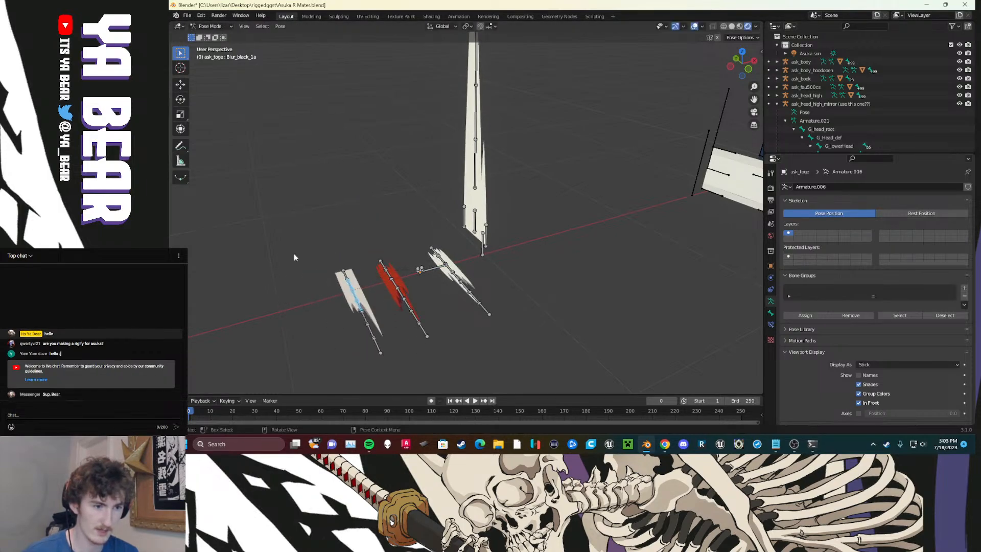
left_click(209, 26)
left_click(214, 36)
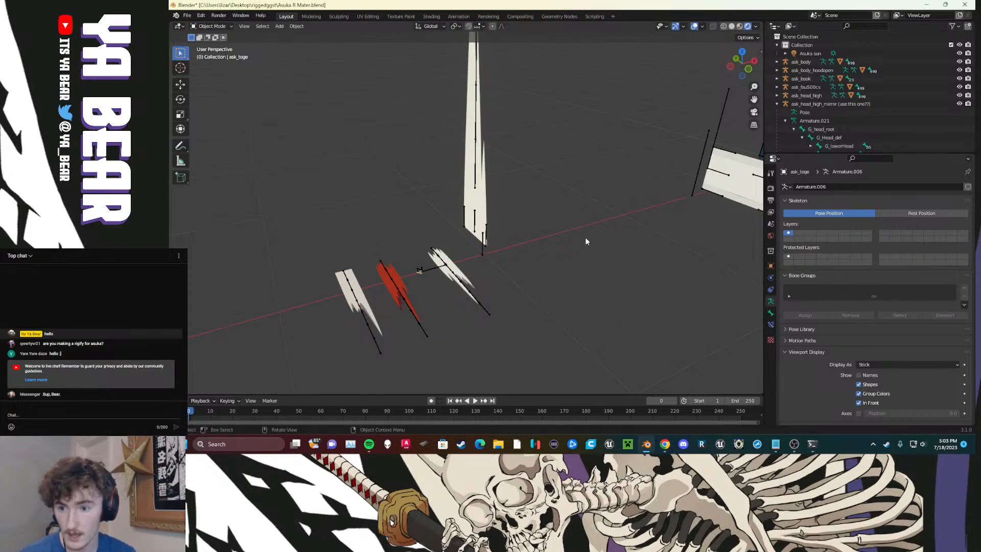
Step: Select the ask_mantleaddsuso armature around the two starry panels and put it in Pose Mode
middle_click_drag(602, 253, 511, 224)
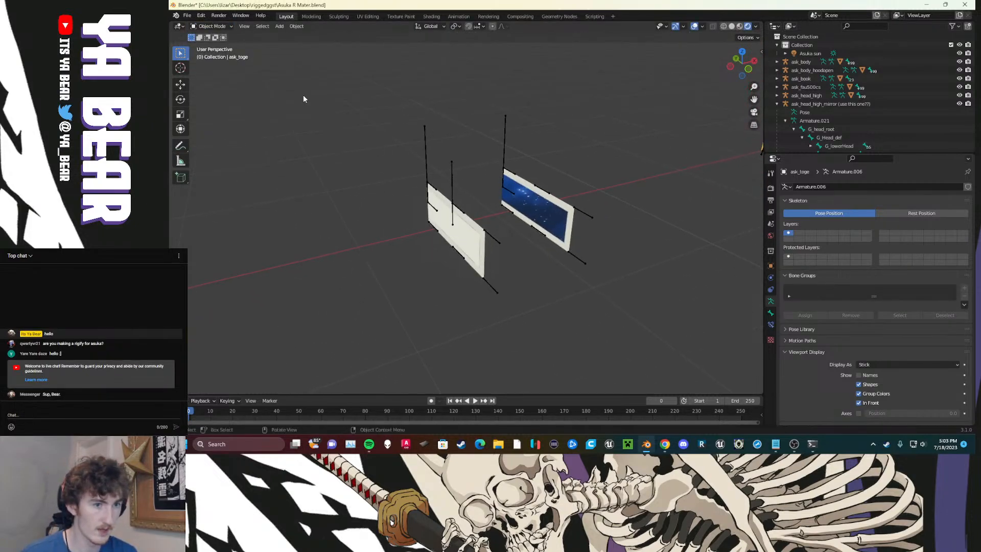
left_click(428, 203)
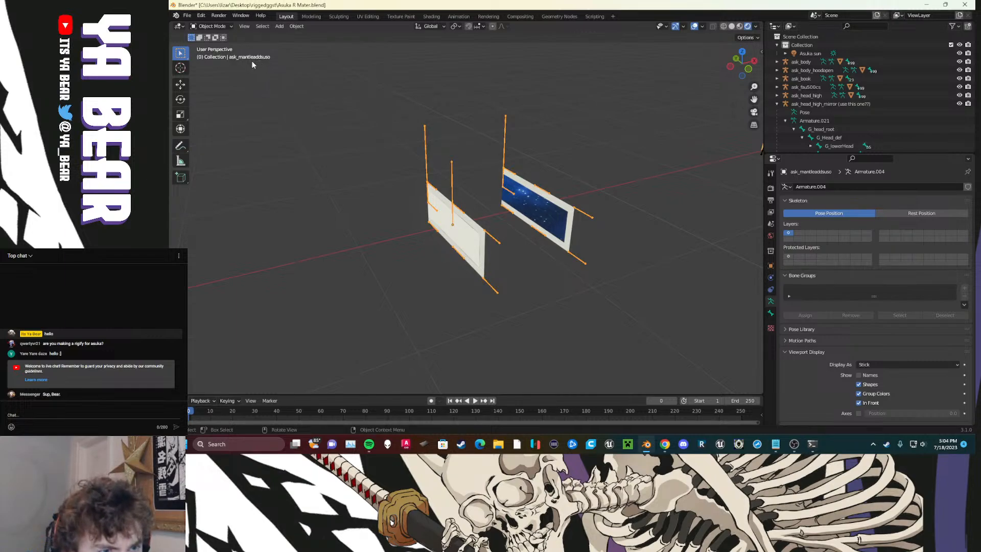
left_click(343, 200)
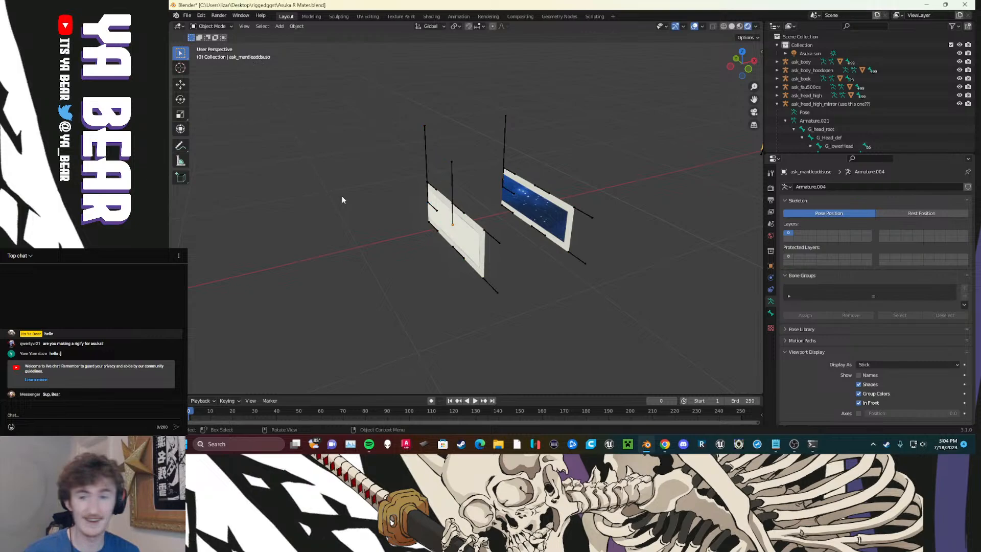
left_click(425, 128)
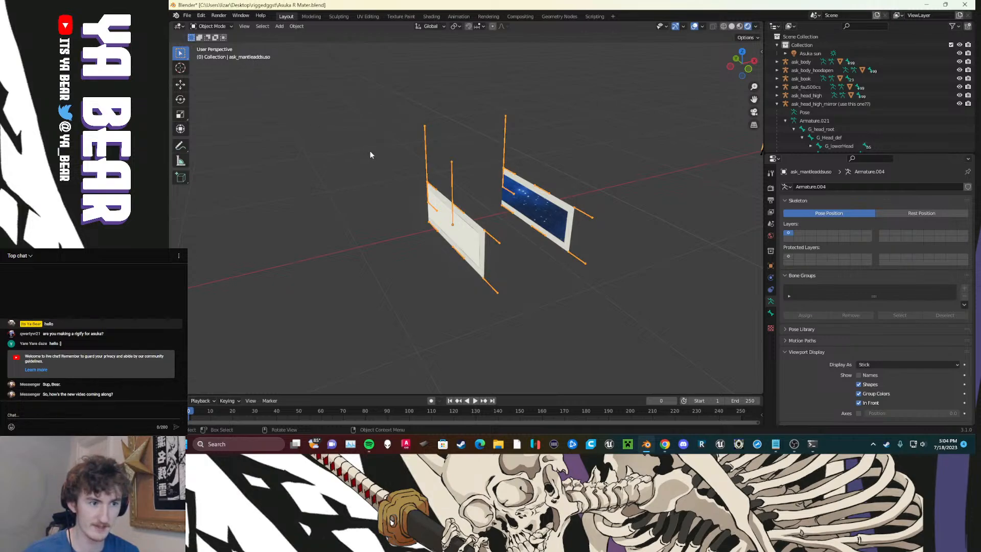
key("Tab")
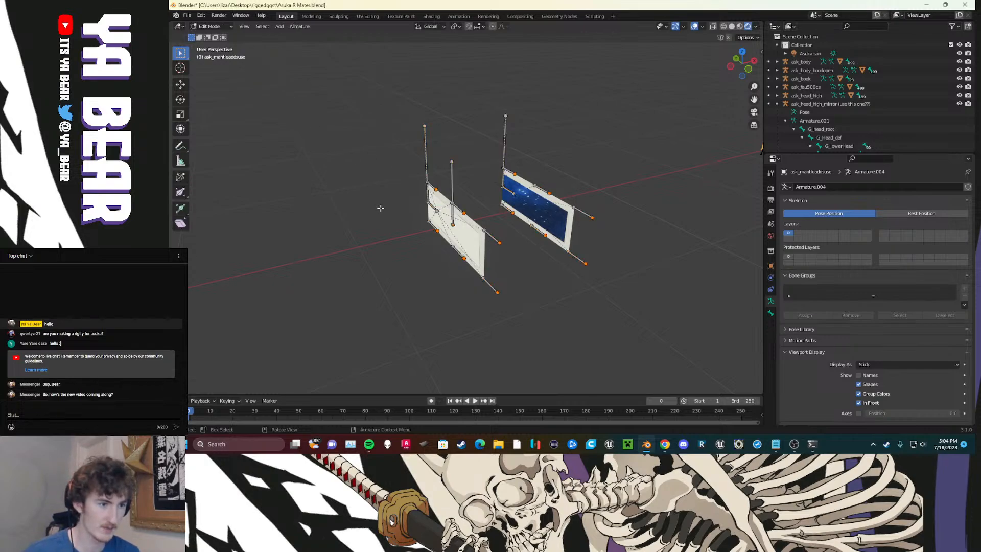
key("ctrl+Tab")
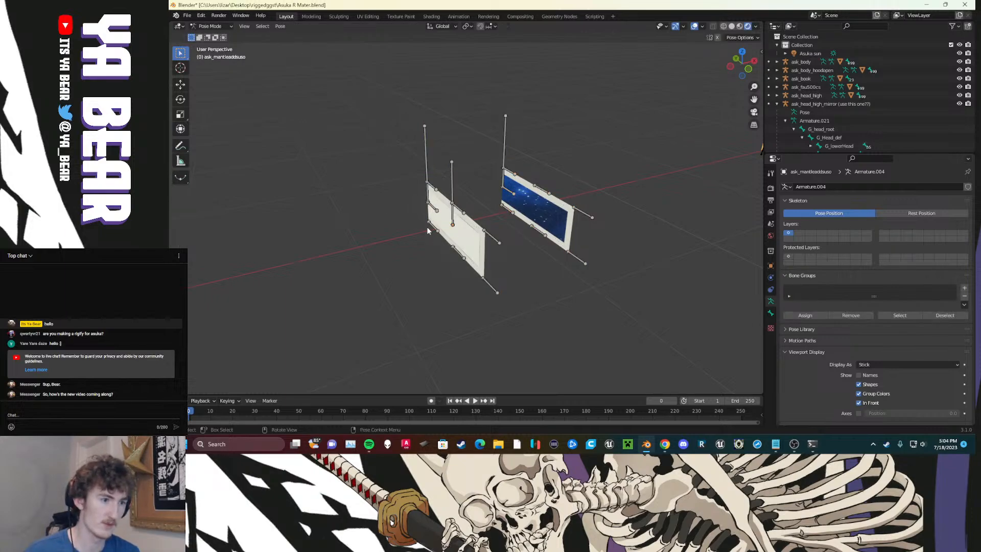
Step: Try a trackball rotation of the G_MantleAddSuso_Mid1_R bone, cancel it, and return the armature to Object Mode
left_click(434, 211)
key("r")
key("r")
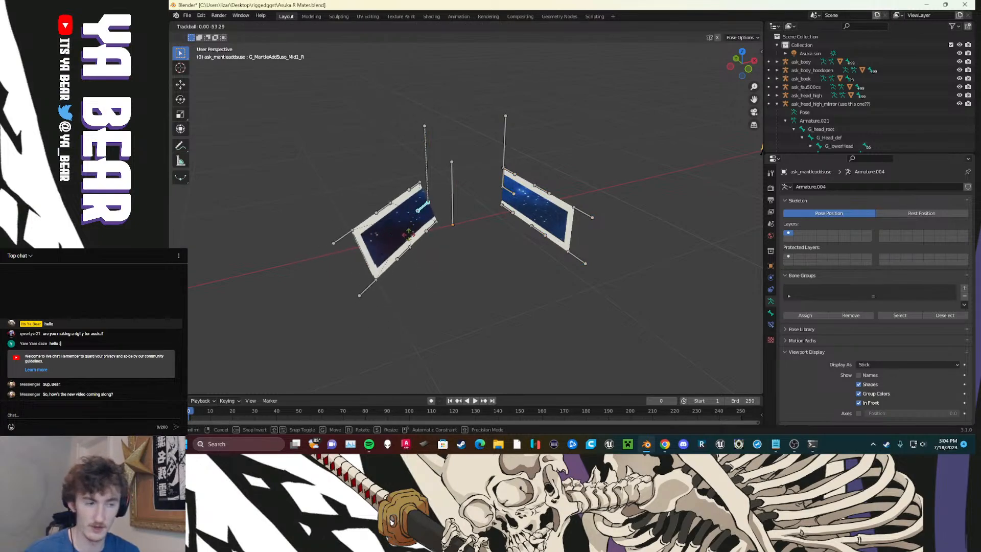
key("Escape")
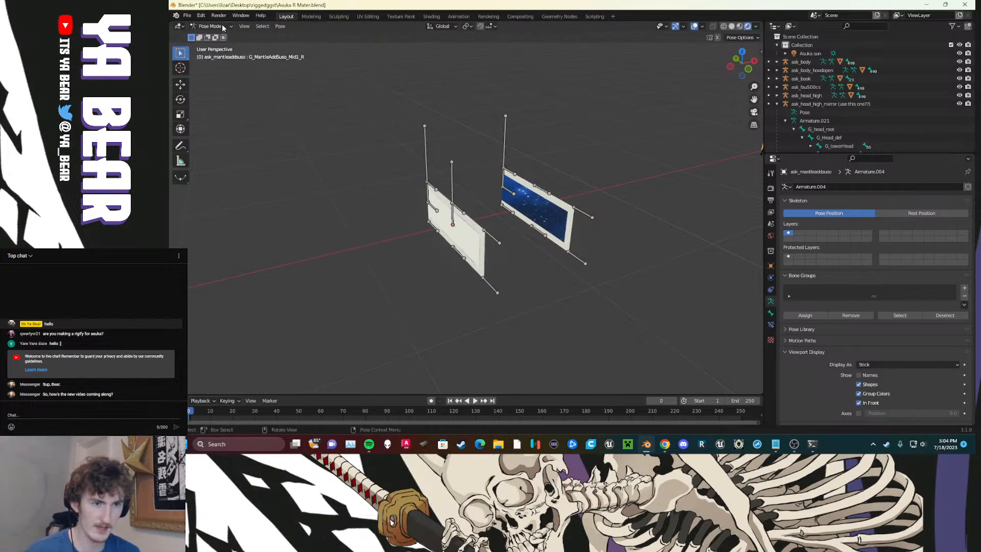
left_click(222, 23)
left_click(210, 34)
Step: Select the ask_wand armature of the glowing arm and staff and put it in Pose Mode
scroll(603, 256, "down", 7)
middle_click_drag(602, 255, 457, 281, "shift")
scroll(509, 260, "up", 4)
scroll(458, 285, "up", 3)
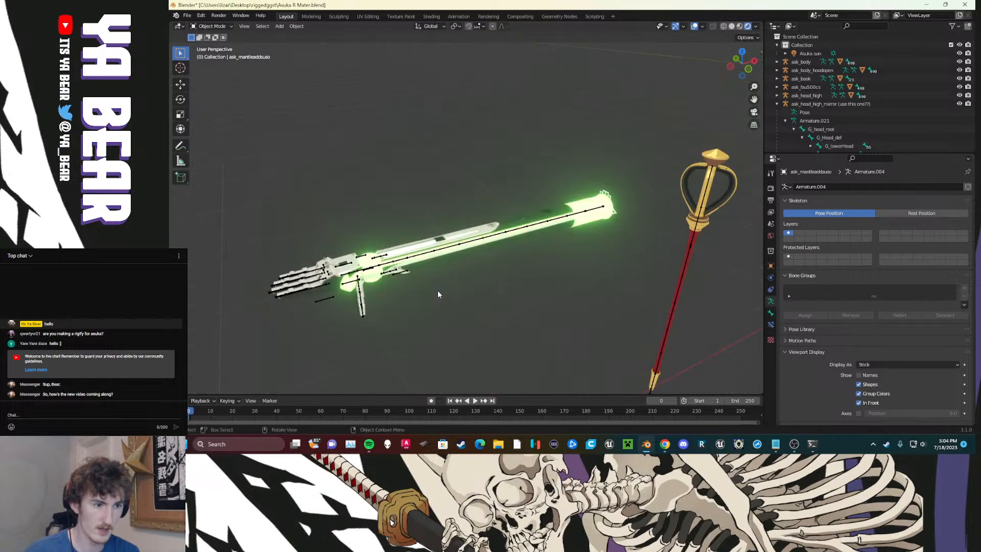
left_click(361, 282)
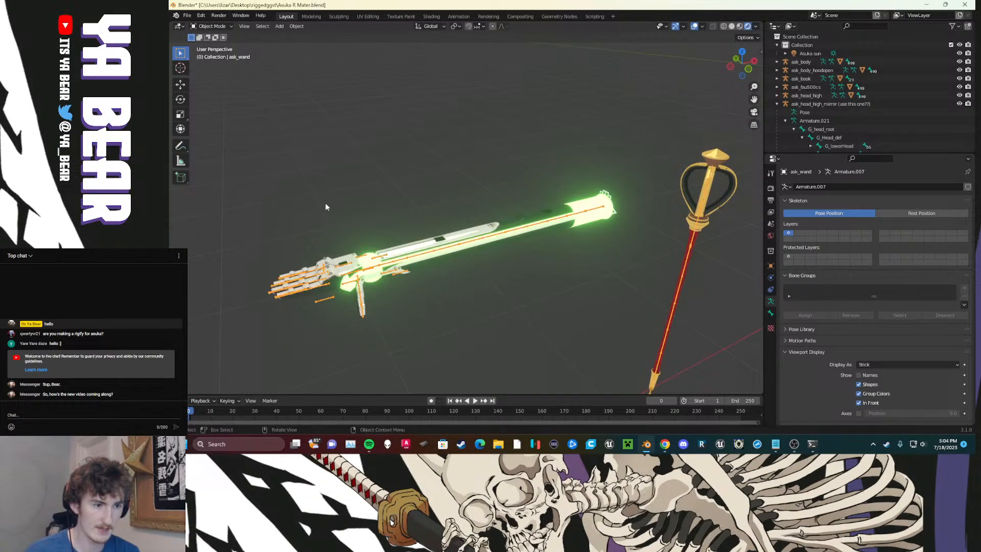
left_click(211, 26)
left_click(213, 54)
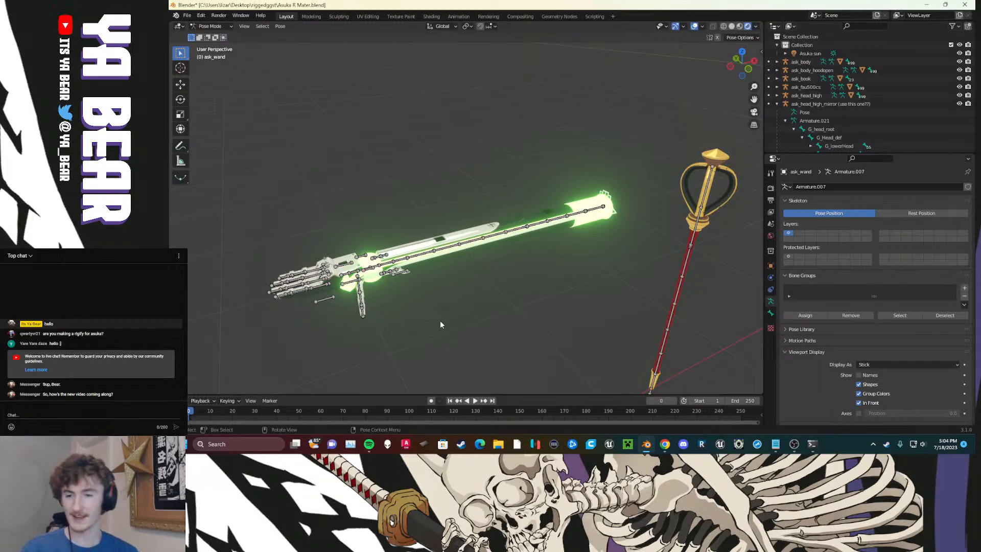
Step: Examine the bones of the ask_wand arm and staff up close and from the opposite side
scroll(516, 299, "down", 3)
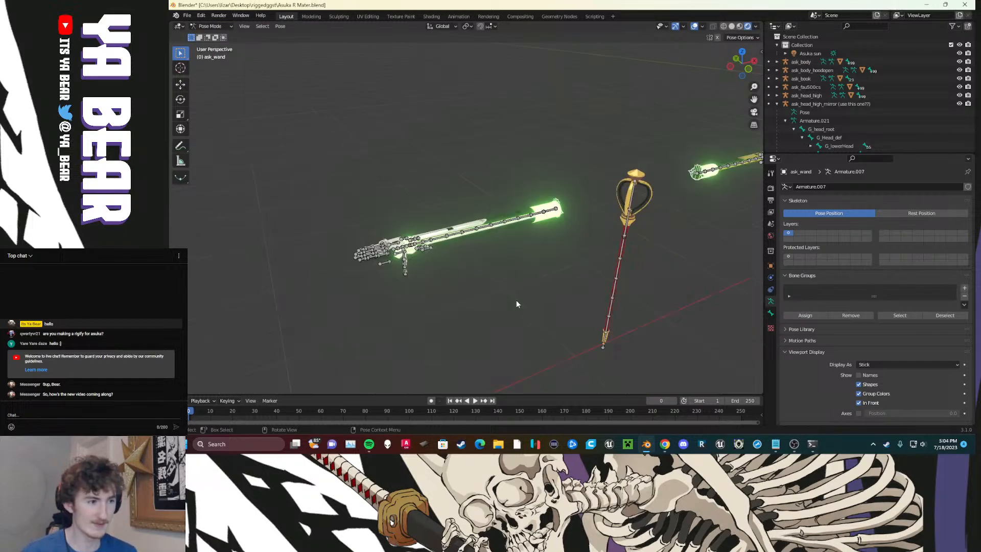
scroll(517, 299, "up", 3)
scroll(542, 309, "down", 3)
scroll(544, 311, "up", 3)
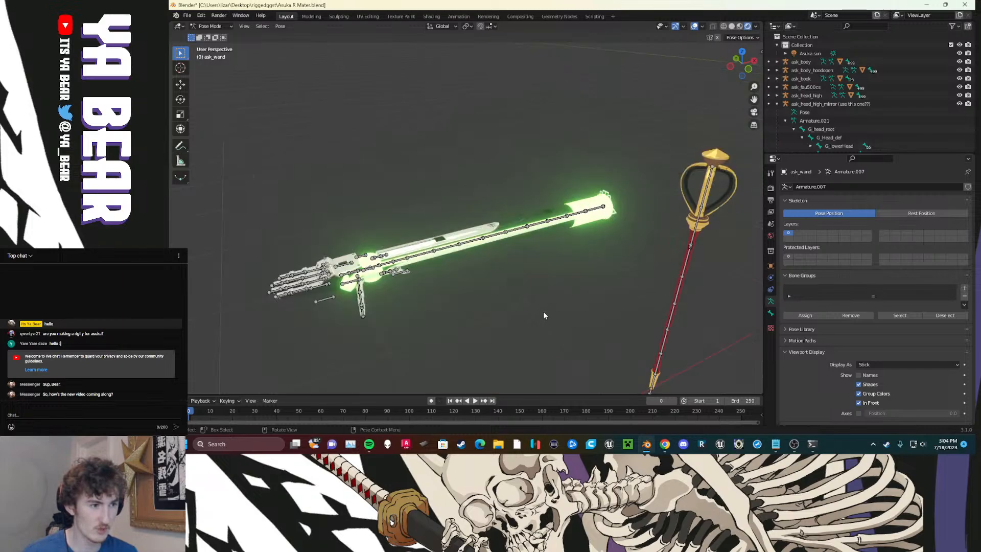
middle_click_drag(464, 316, 608, 171)
scroll(412, 301, "up", 5)
scroll(412, 300, "down", 5)
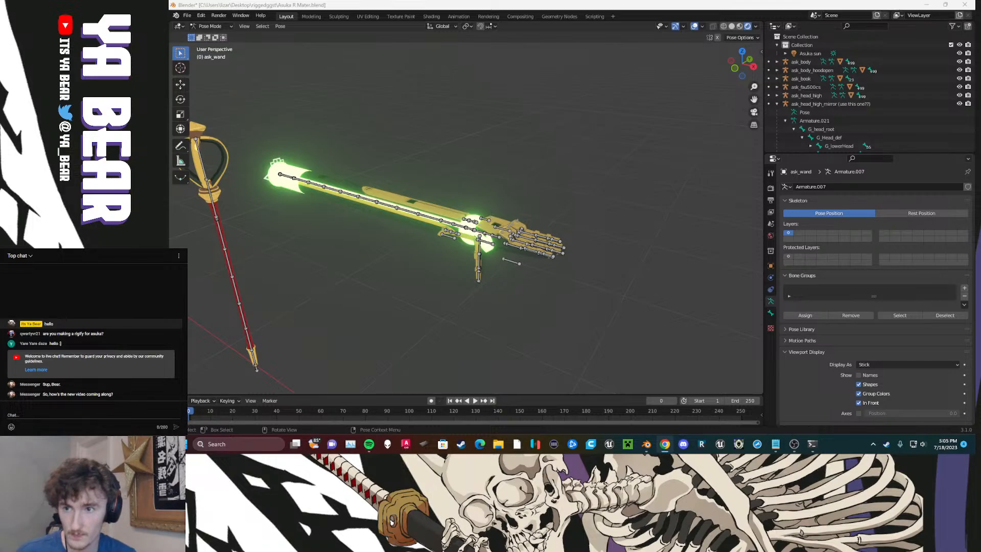
Step: Bring the browser window with the Dustloop page File:GGST Asuka R 2P.png onto this screen, snapped to a quarter of it
left_click_drag(170, 205, 199, 1)
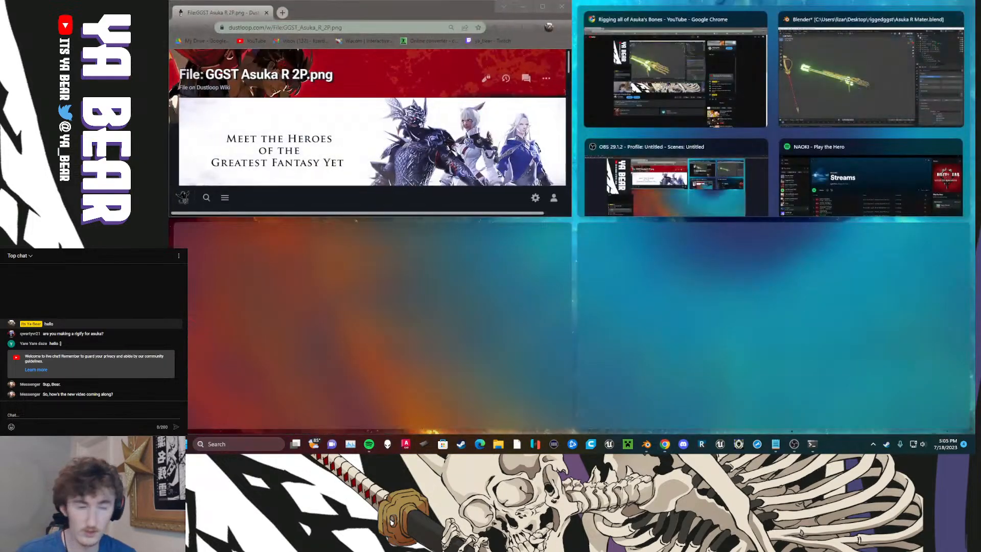
left_click(434, 63)
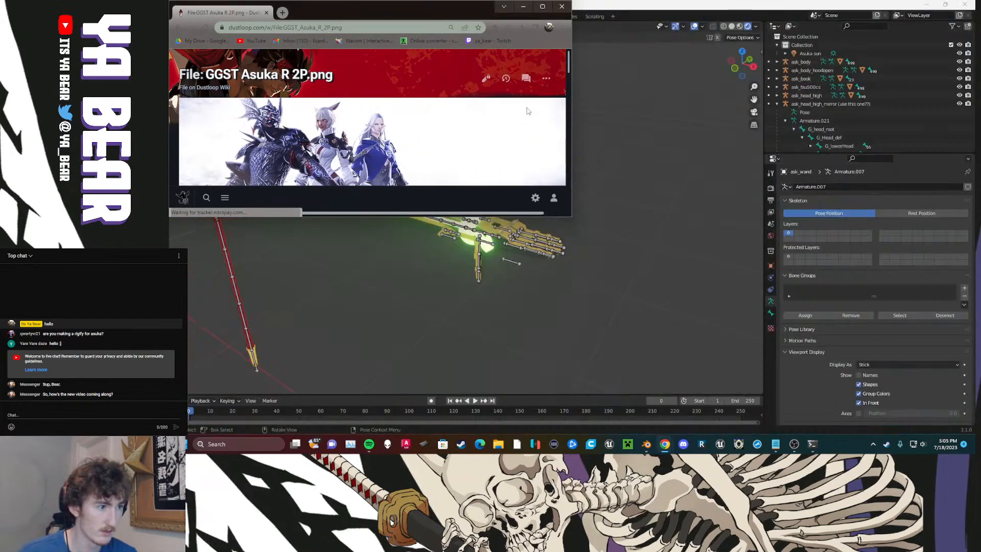
Step: Enlarge the browser window to view the GGST Asuka R 2P.png reference image, and switch back to Blender
left_click(542, 6)
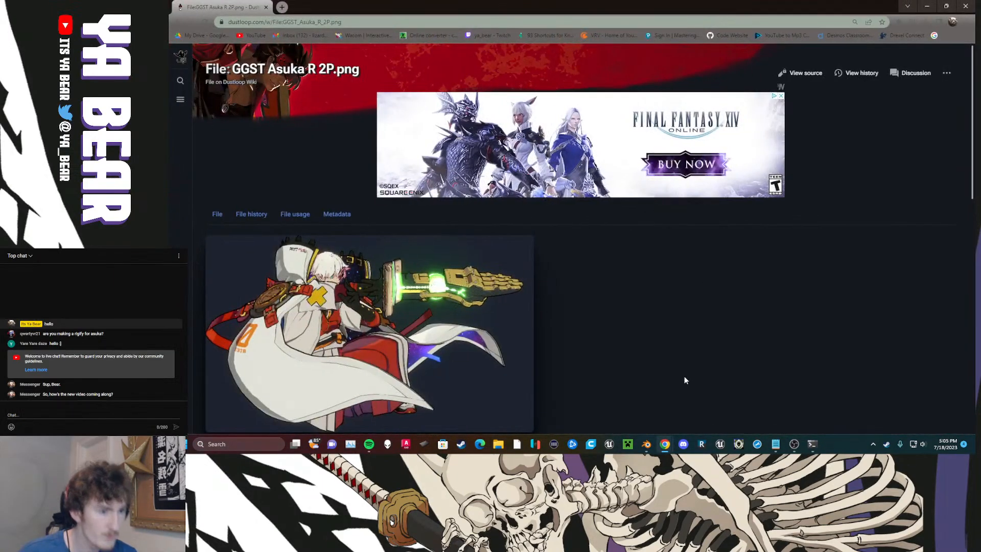
scroll(637, 312, "down", 2)
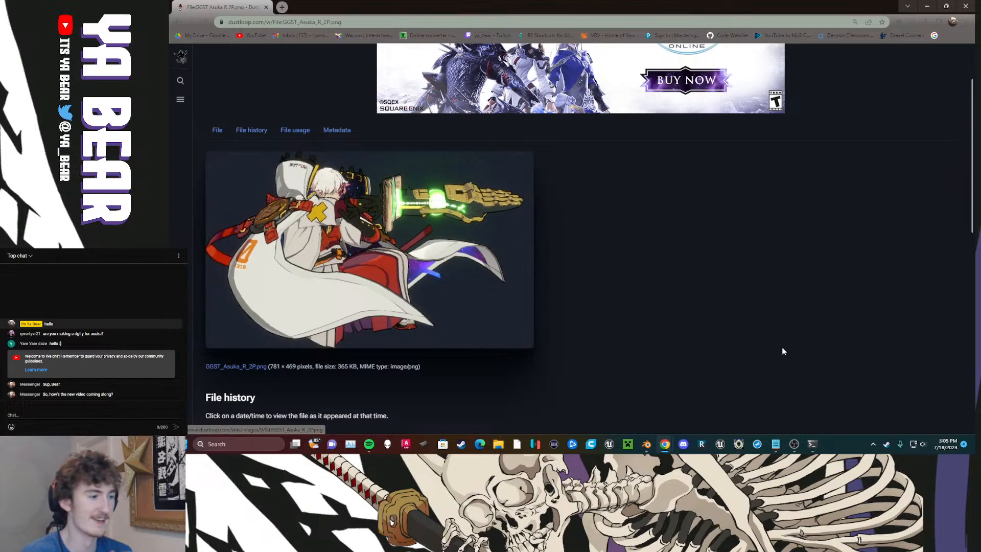
mouse_move(646, 444)
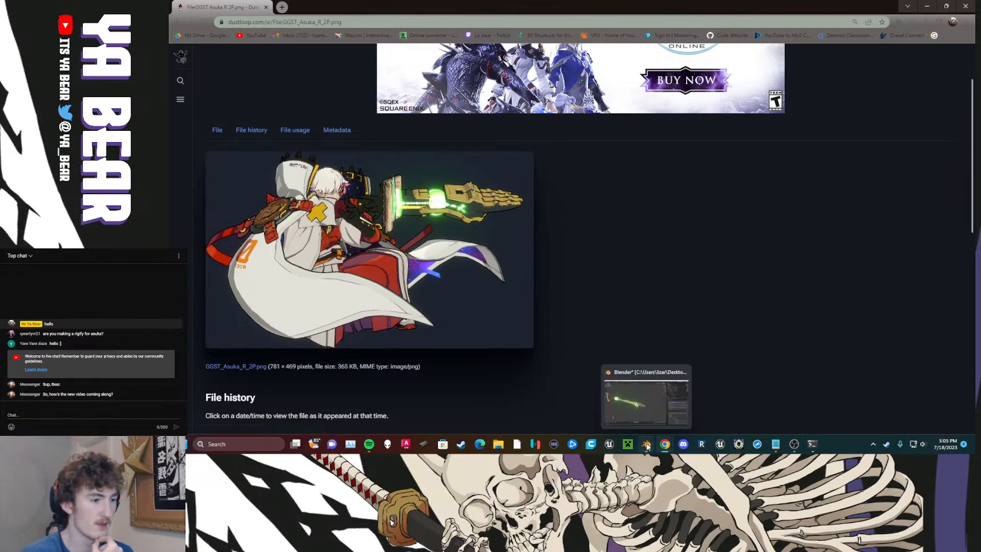
left_click(647, 399)
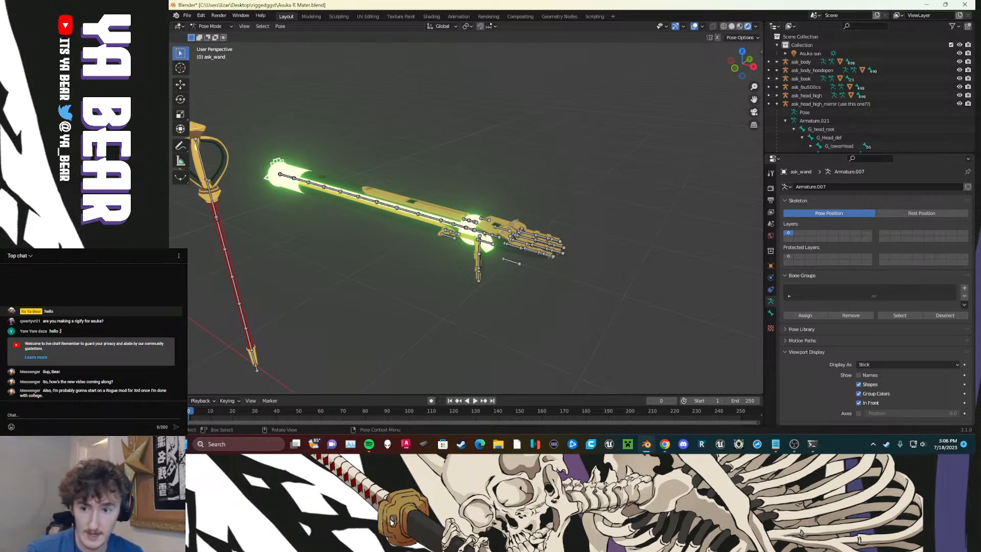
Step: Examine the bones of the ask_wand glowing arm from hand to end cap, and compare both arms with the staff
scroll(479, 260, "up", 3)
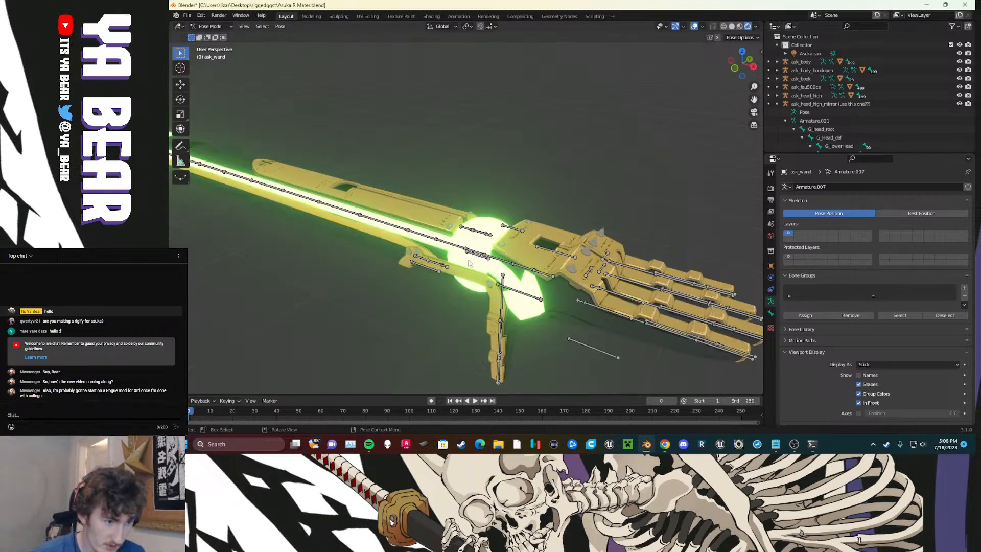
scroll(479, 260, "up", 3)
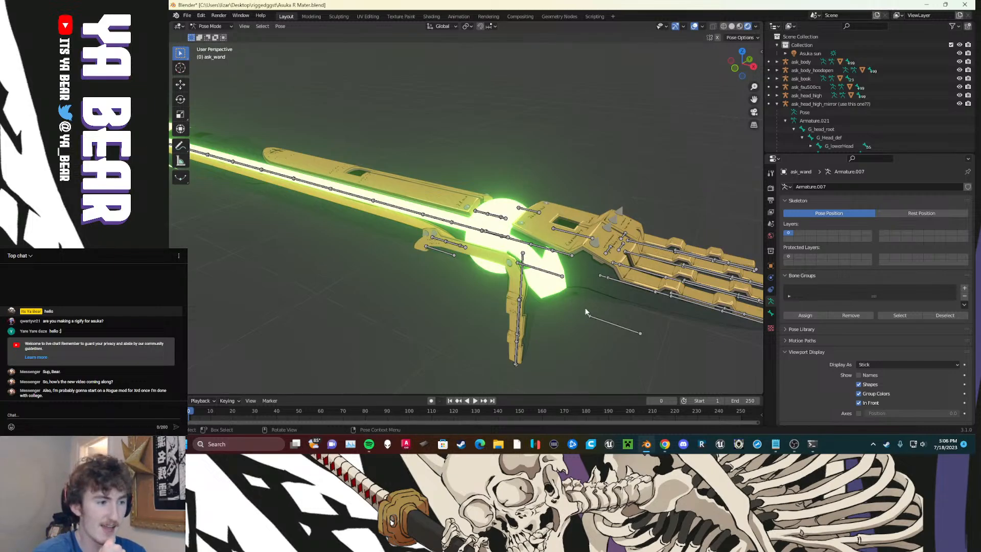
middle_click_drag(511, 304, 510, 302)
scroll(423, 252, "down", 7)
middle_click_drag(424, 253, 437, 248)
scroll(449, 194, "up", 4)
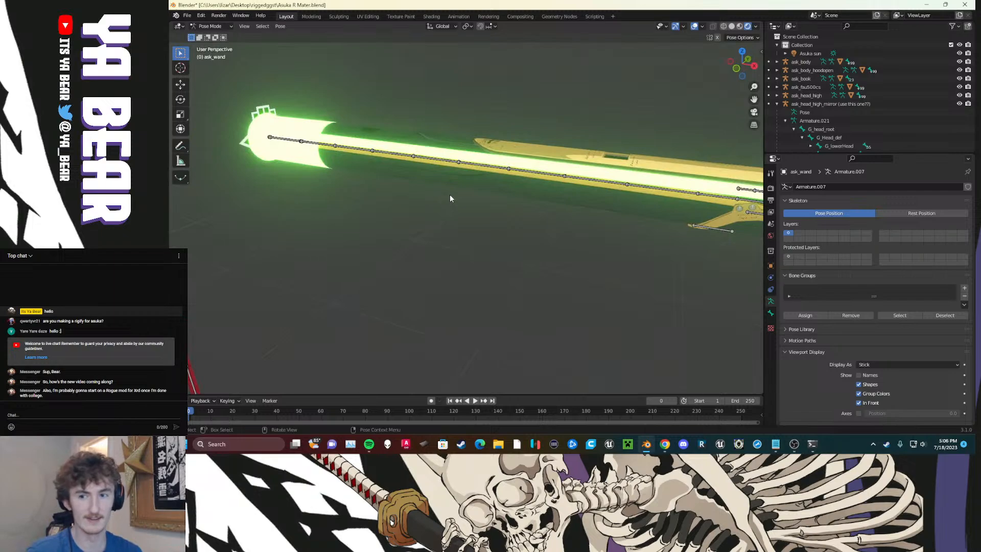
scroll(571, 240, "down", 5)
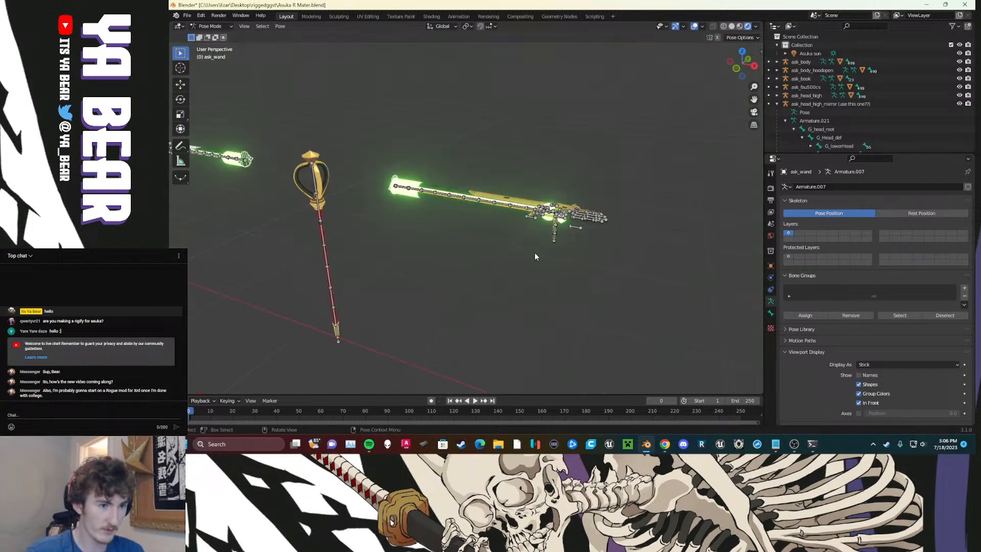
middle_click_drag(570, 283, 603, 279)
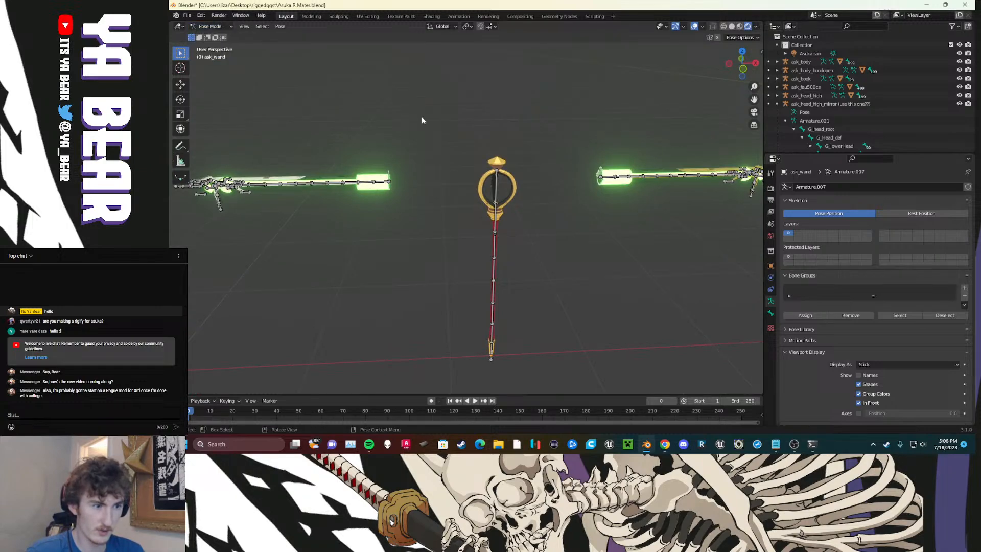
Step: Try moving the bones in and just below the staff's ring head, cancelling each move
left_click(501, 197)
key("g")
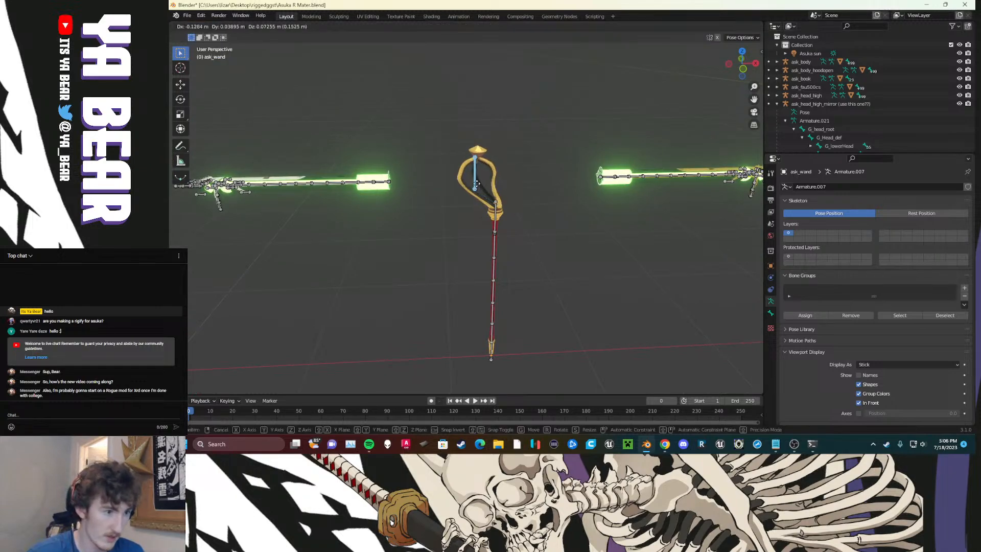
key("Escape")
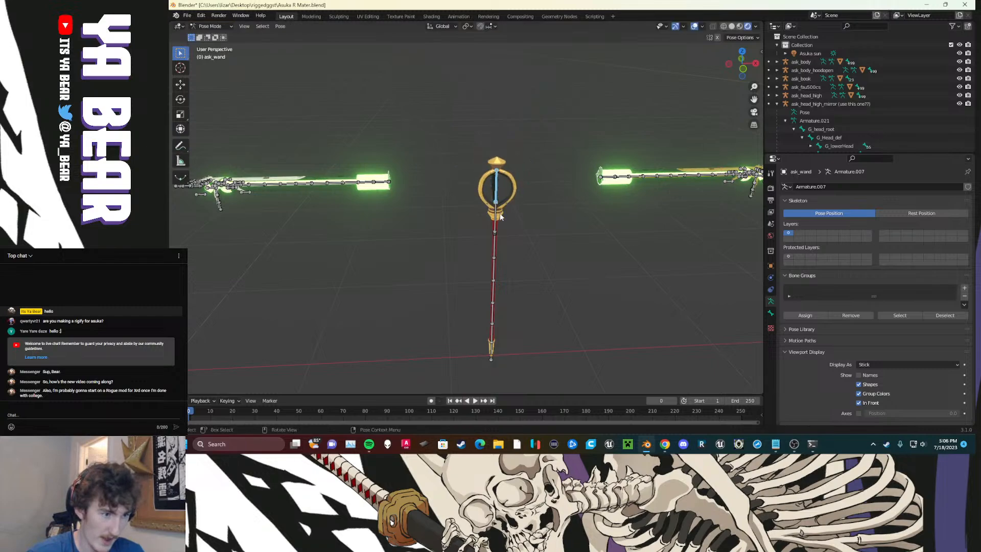
left_click(498, 219)
key("g")
key("Escape")
Step: Try moving and trackball-rotating the staff's G_stick_01_ bone, cancel both, and deselect it
left_click(488, 262)
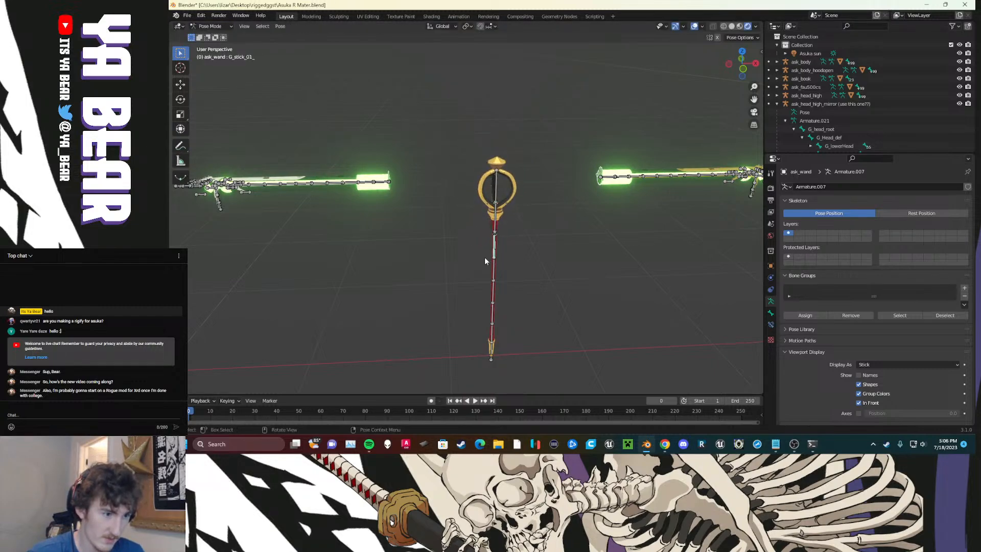
key("g")
key("Escape")
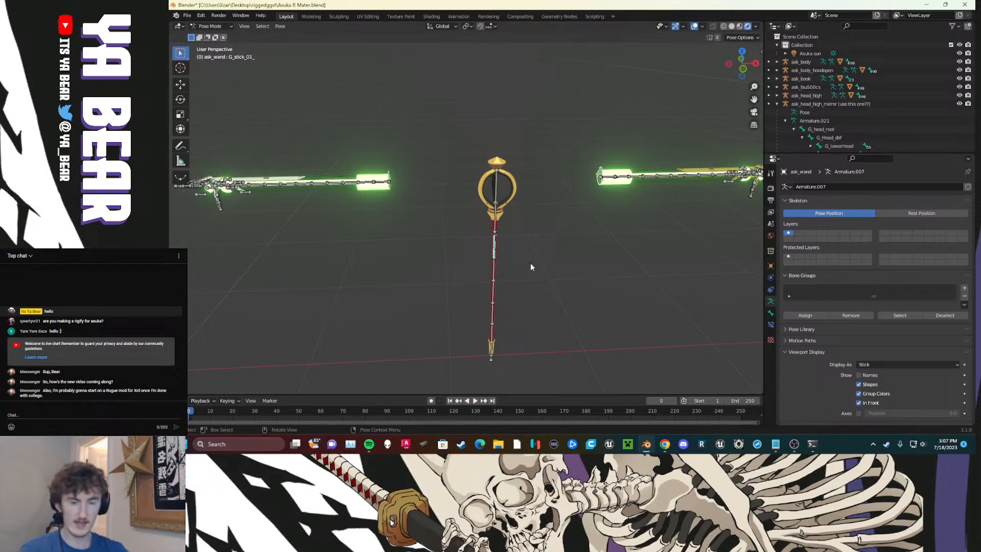
key("r")
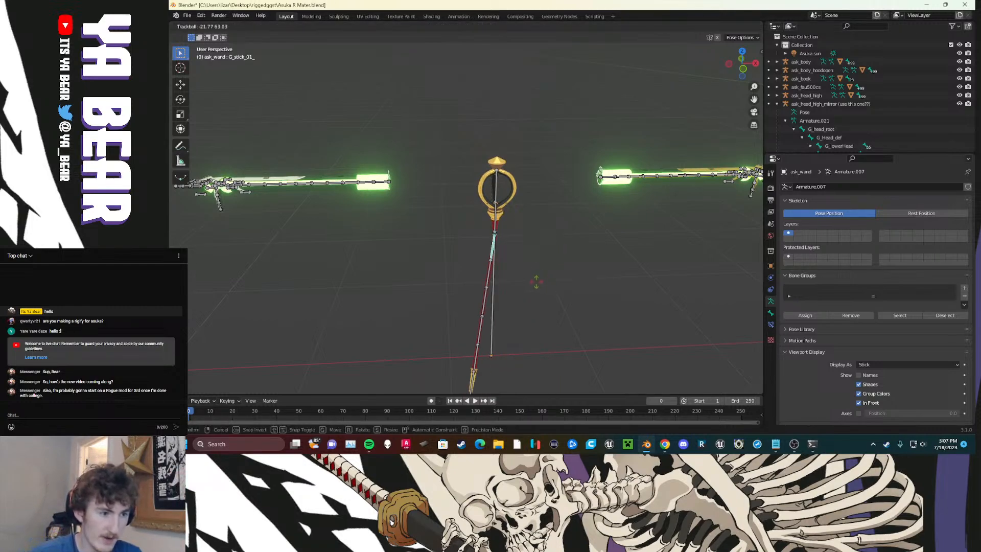
right_click(537, 280)
left_click(538, 279)
Step: Try a trackball rotation of the G_weapon_R_chain10_def bone in the other glowing arm, and cancel it
middle_click_drag(276, 218, 445, 247, "shift")
scroll(447, 247, "up", 7)
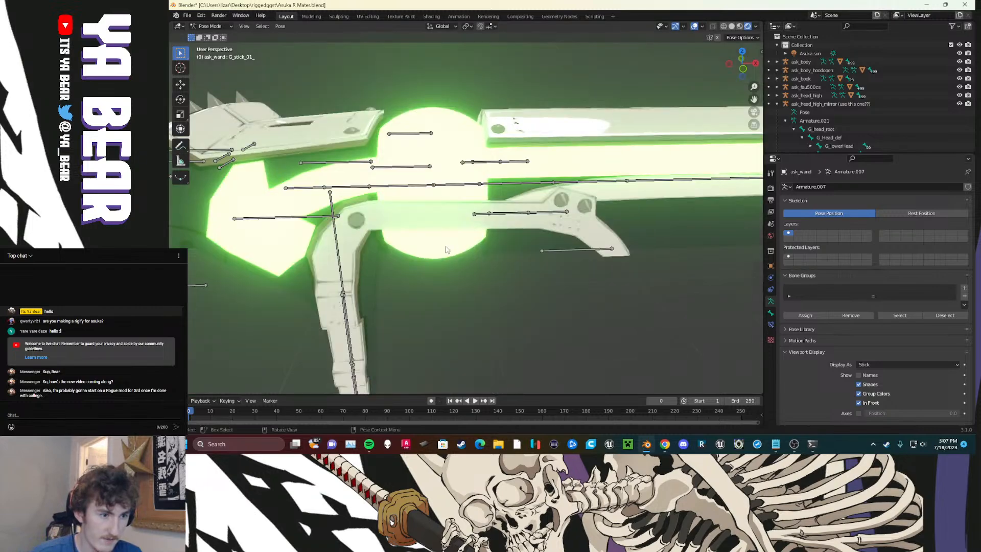
scroll(489, 238, "down", 7)
left_click(513, 198)
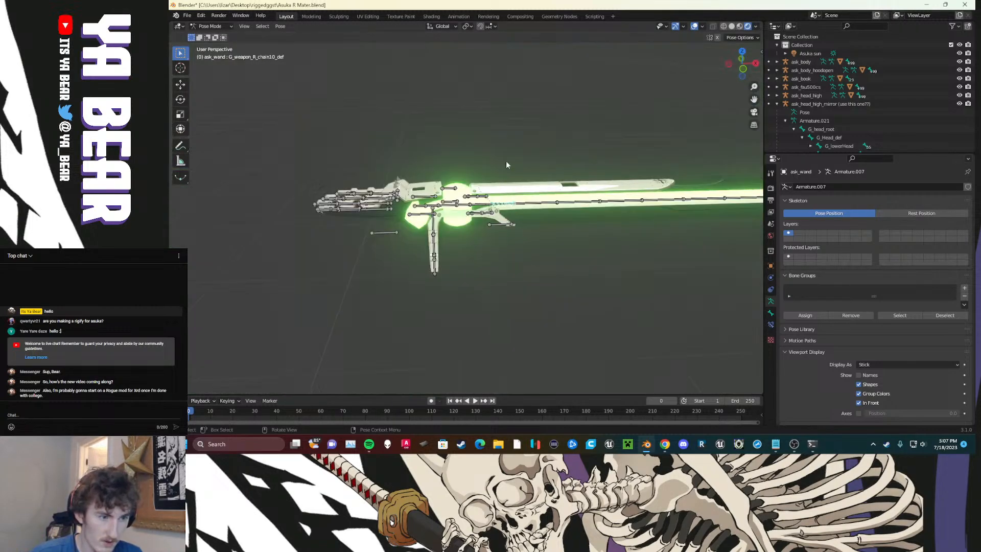
key("r")
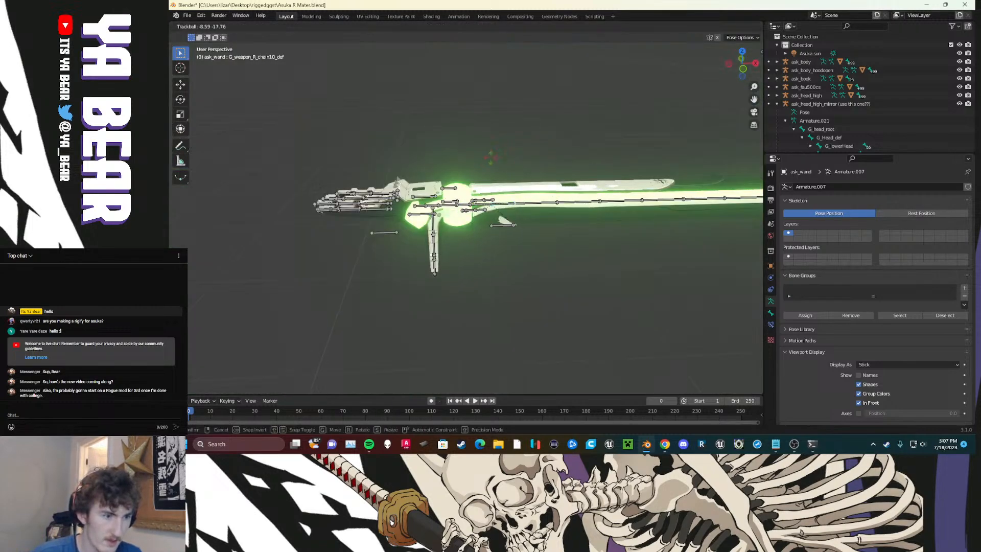
right_click(536, 218)
Step: Try rotating the G_weapon_R_chain08_def bone farther along the arm, cancel it, and clear the selection
left_click(552, 204)
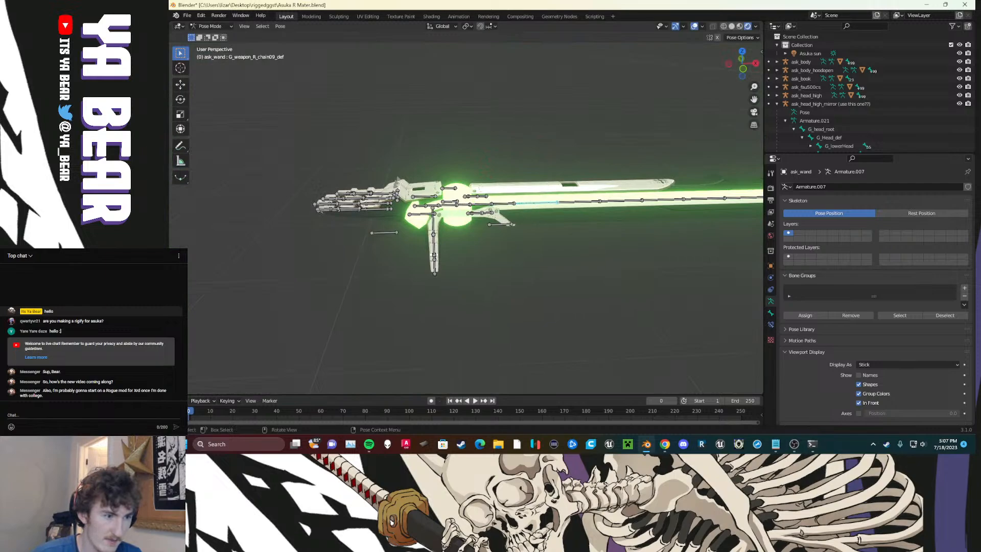
left_click(572, 203)
key("r")
right_click(576, 153)
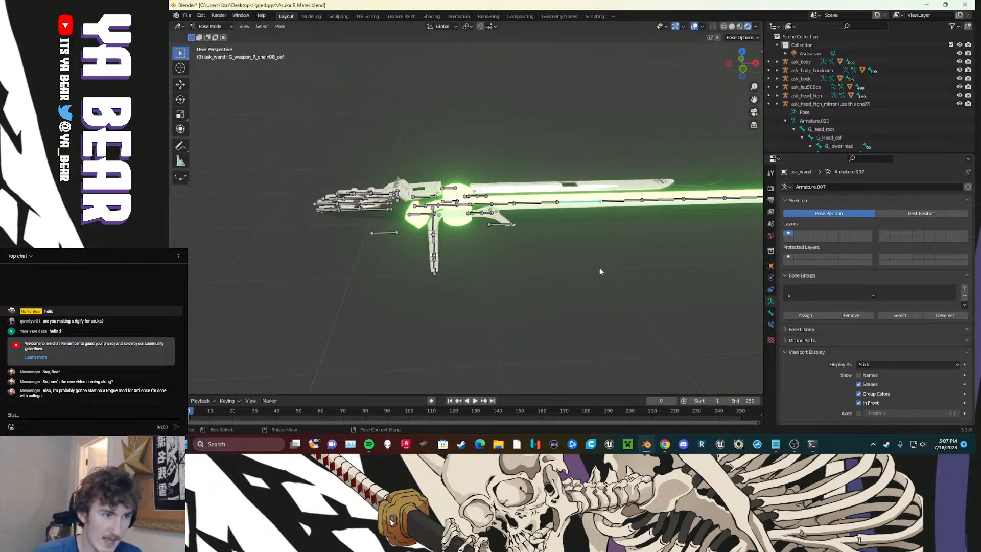
left_click(601, 268)
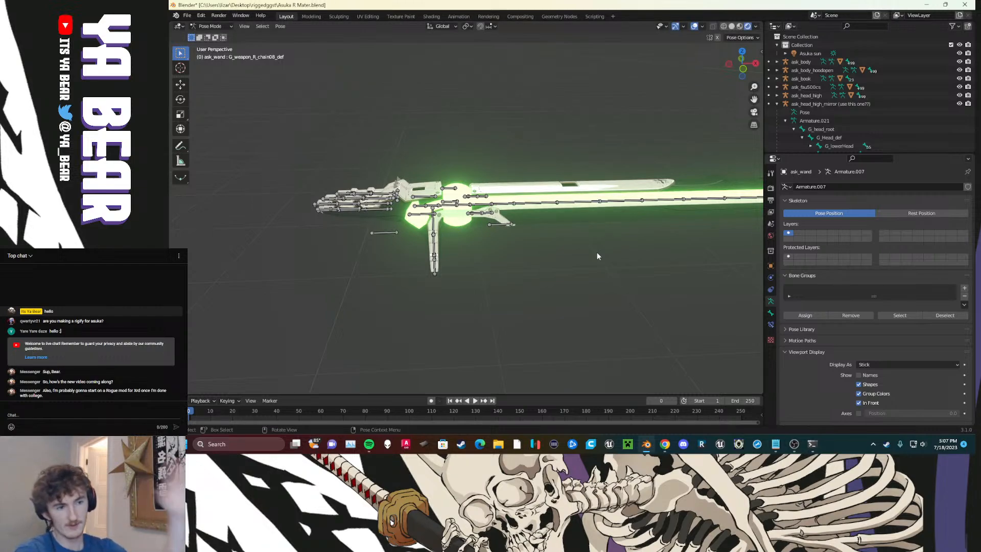
Step: Box-select the middle chain bones of the glowing arm and try a trackball rotation, cancelling it
middle_click_drag(511, 262, 396, 265)
left_click_drag(489, 193, 464, 237)
key("r")
key("r")
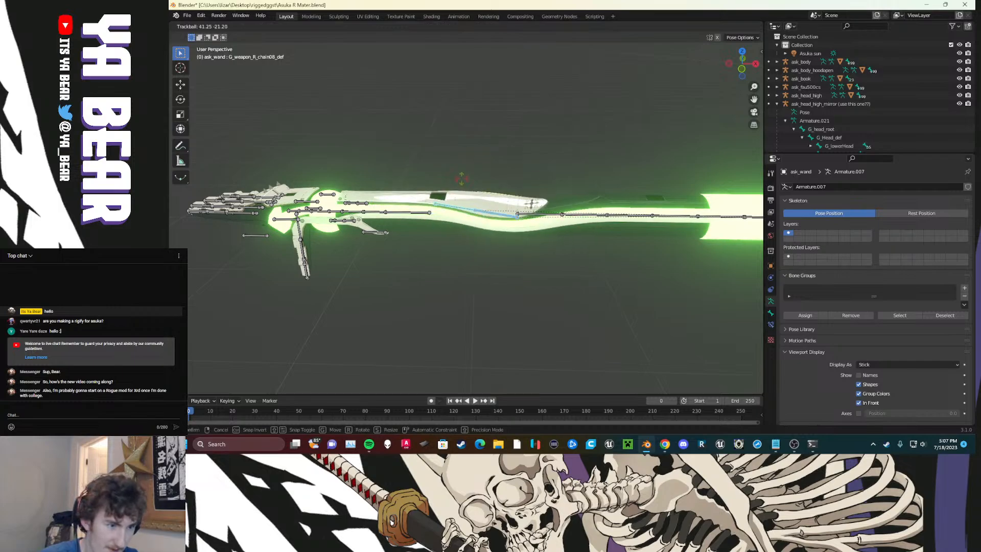
key("Escape")
Step: Try a trackball rotation of all hand and forearm bones together, cancel it, and deselect them
left_click_drag(510, 178, 186, 280)
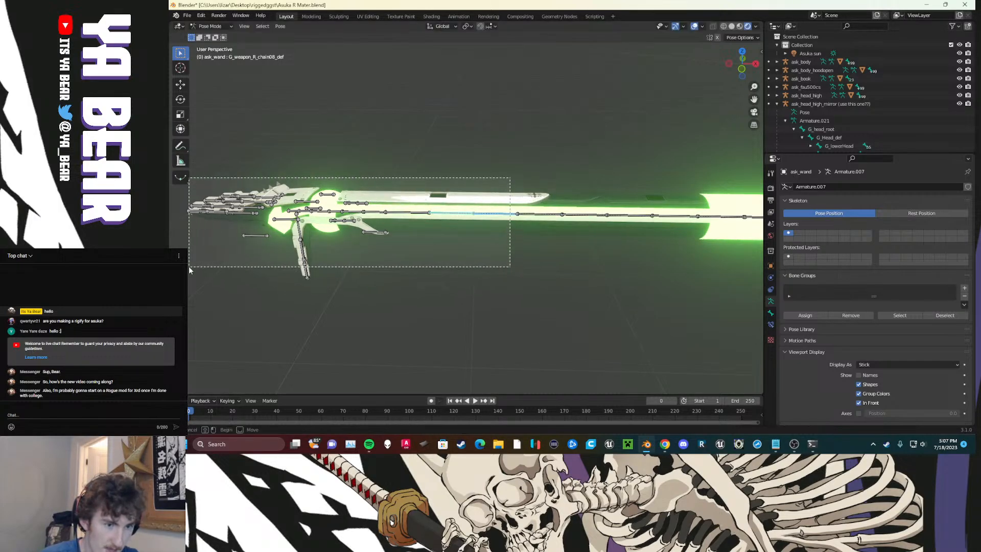
key("r")
key("r")
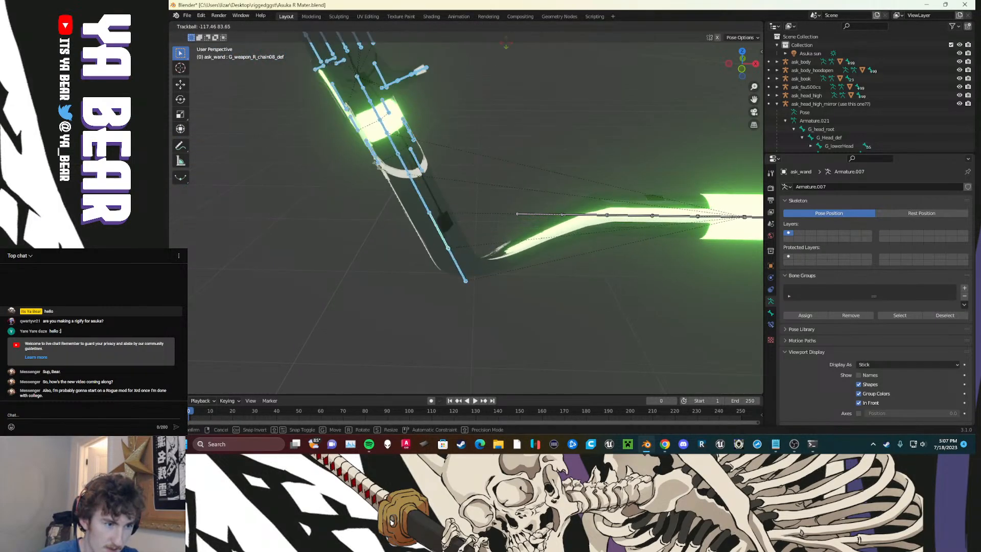
right_click(472, 127)
left_click(523, 151)
Step: Set the viewport shading to Rendered
middle_click_drag(431, 298, 477, 300)
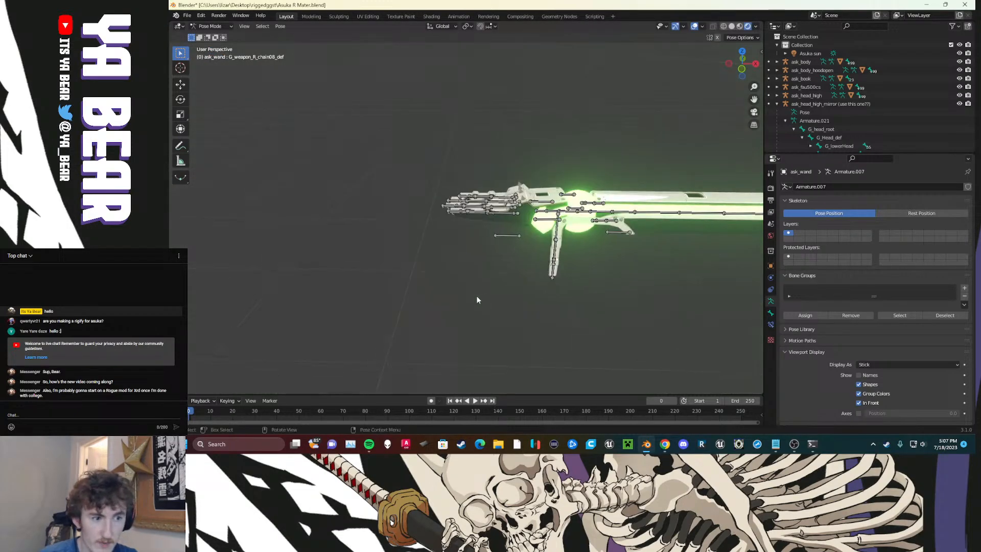
key("z")
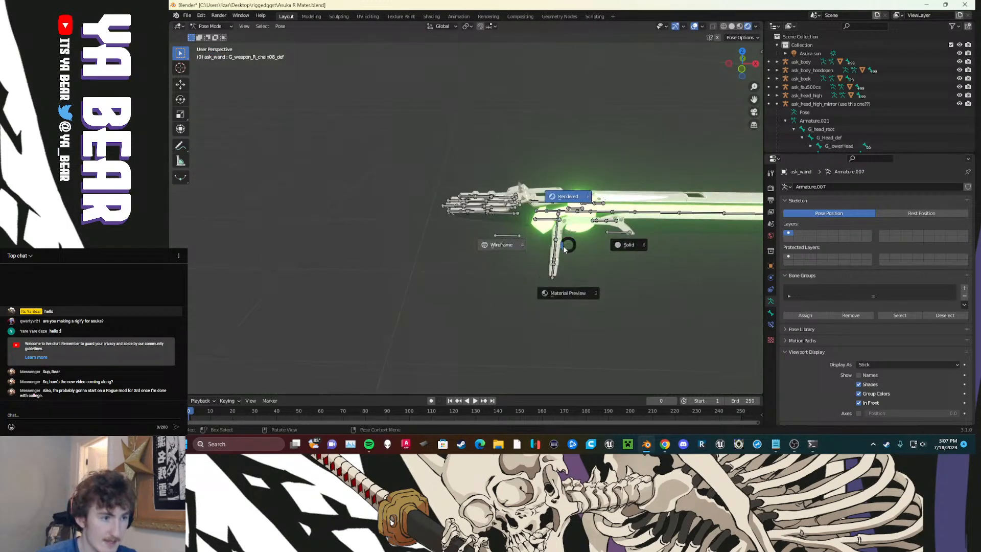
left_click(568, 199)
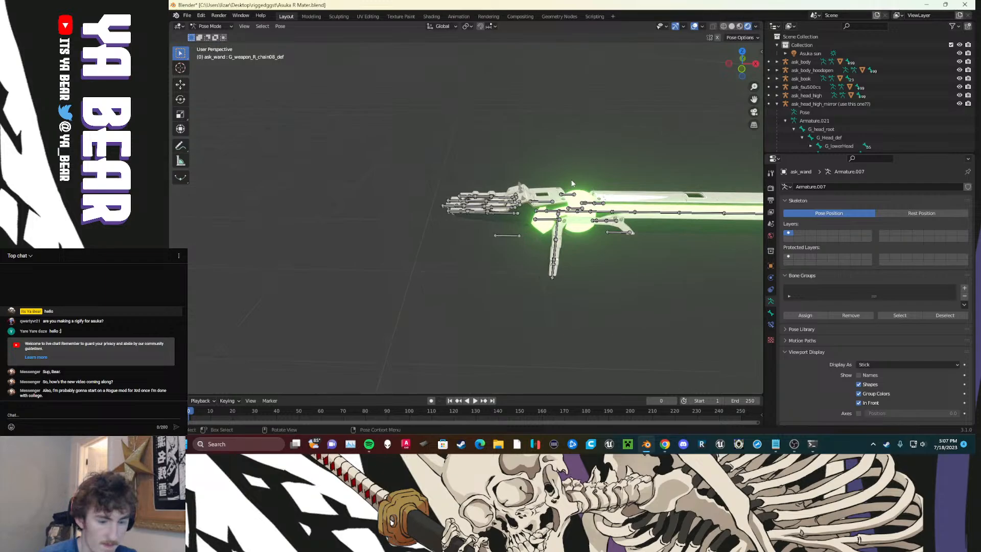
Step: Try trackball rotations of the G_fng_hand_R_b1_con and G_fng_R_b1_ bones of the mechanical hand, cancelling the attempt
middle_click_drag(577, 280, 416, 260, "shift")
scroll(566, 280, "up", 1)
left_click(427, 250)
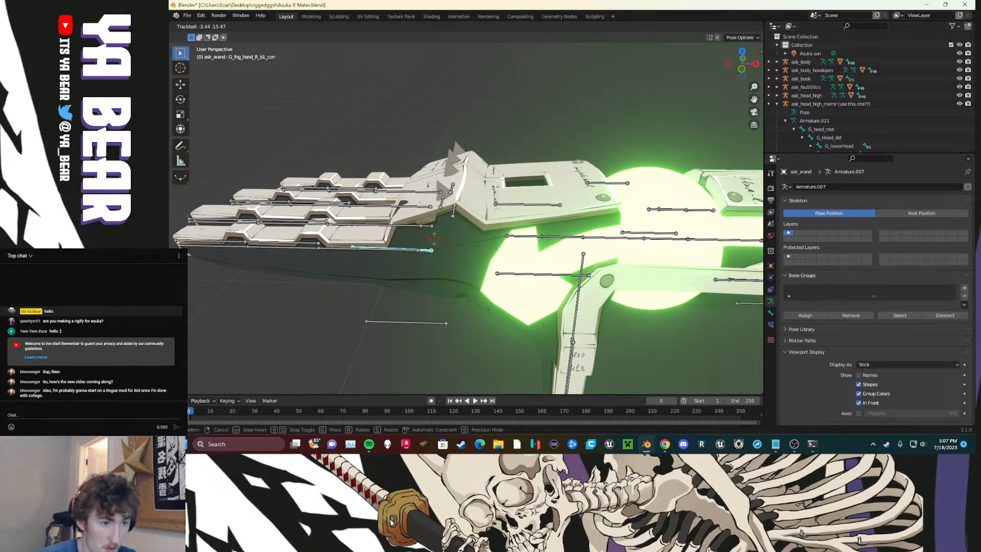
left_click(415, 249)
key("r")
key("r")
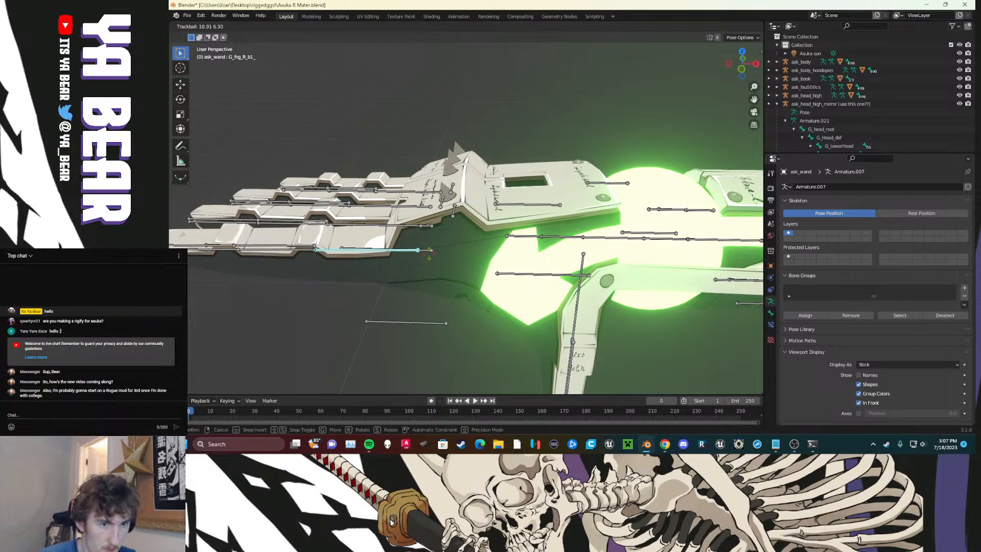
right_click(333, 171)
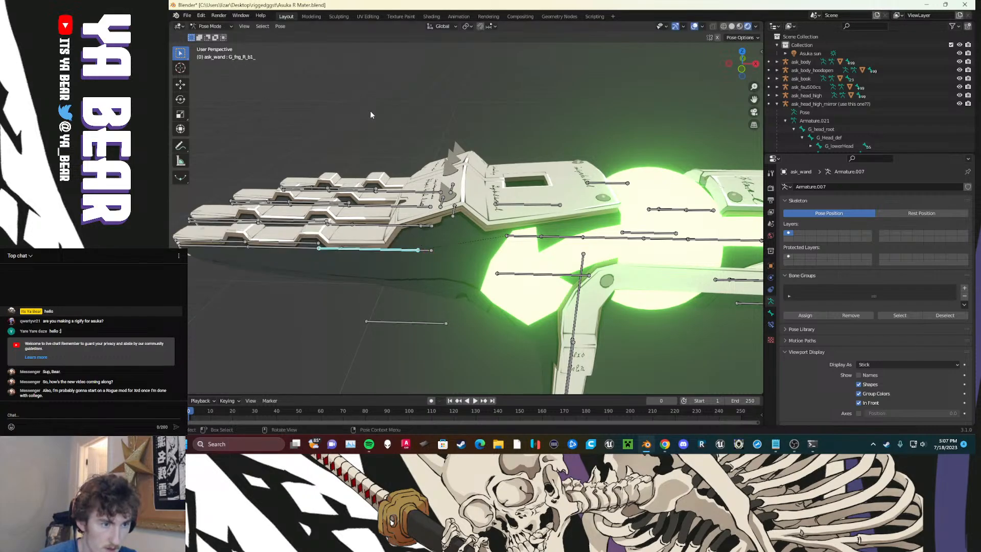
Step: Show the Auto-Rig Pro tools in the viewport sidebar and expand the Quick Rig section for the ask_wand armature
scroll(622, 188, "down", 10)
middle_click_drag(612, 172, 585, 170, "shift")
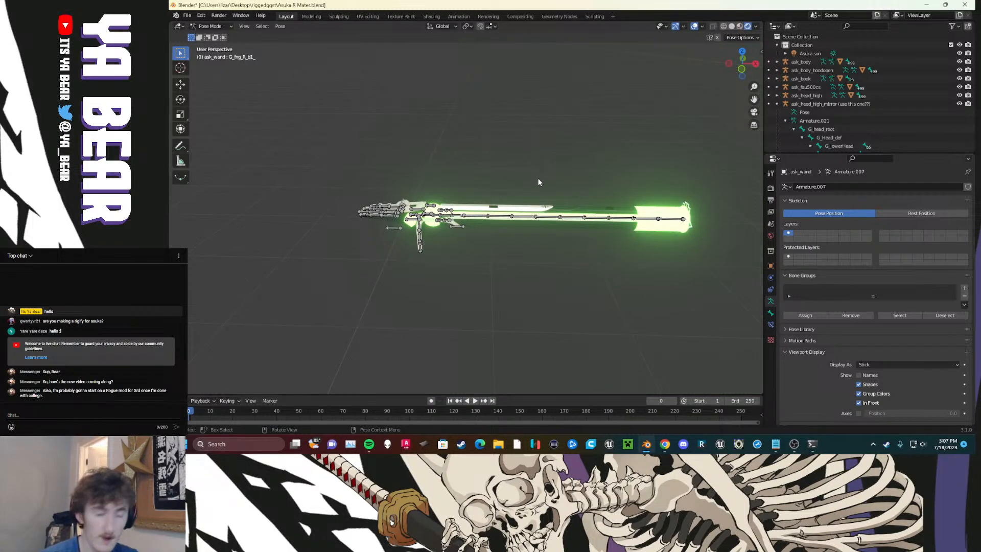
key("n")
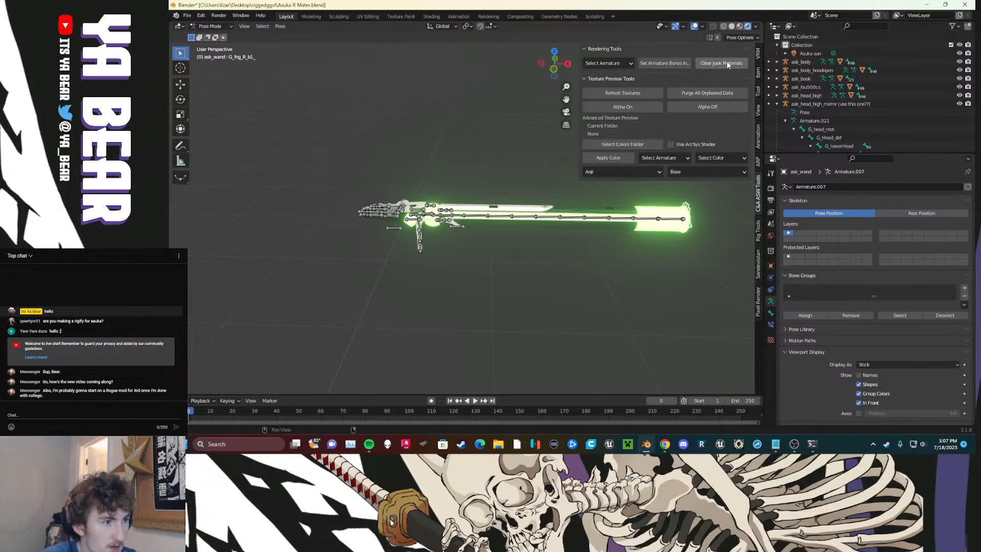
left_click(758, 91)
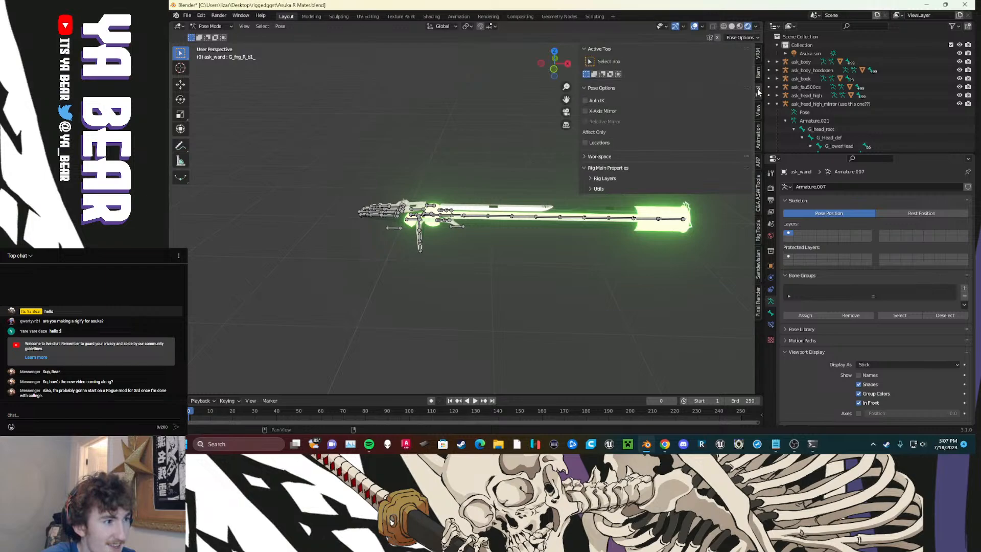
left_click(758, 54)
left_click(760, 188)
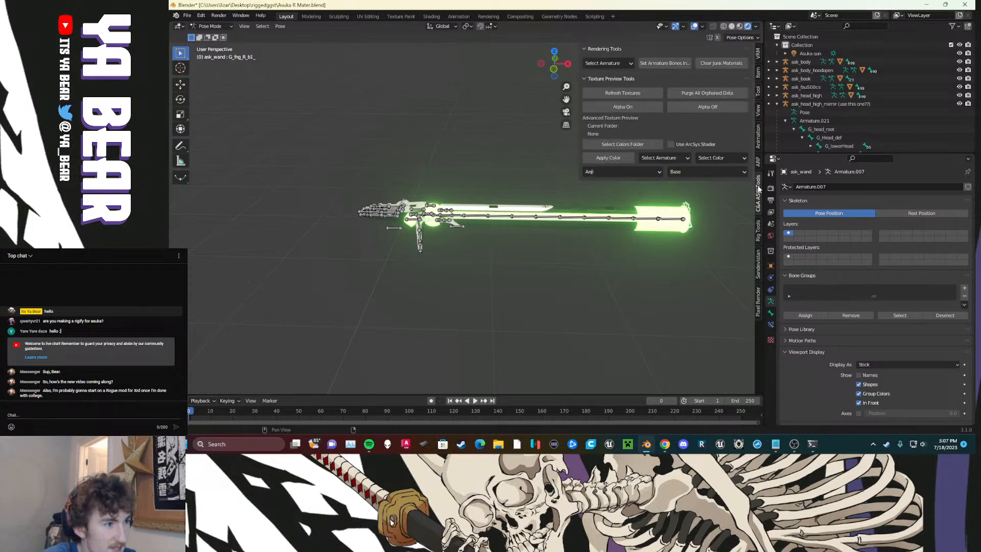
left_click(757, 163)
left_click(603, 281)
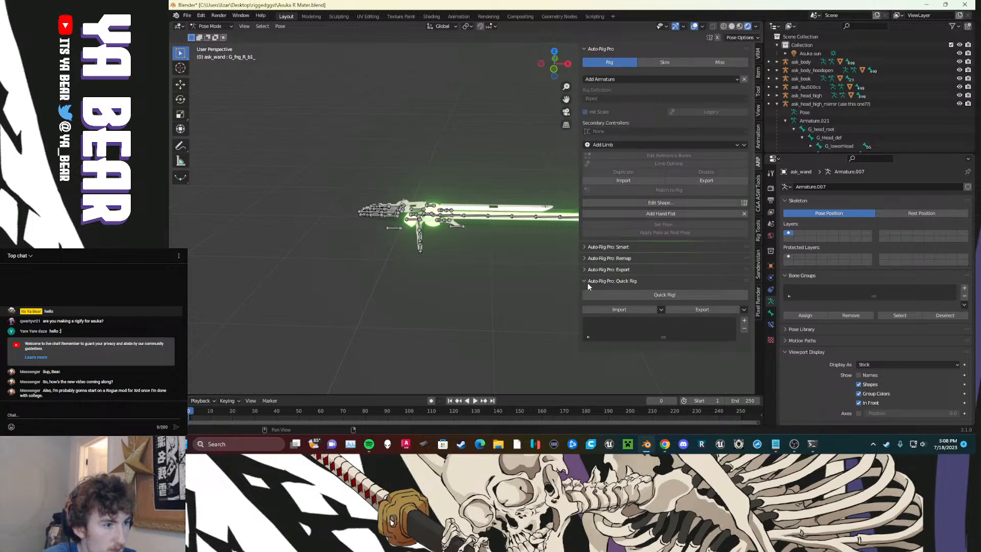
Step: Import the Arcsys_Bones_Setter.py bone mapping into Quick Rig from the 1Quickrig folder inside BlenderARCSYS on the desktop
left_click(605, 310)
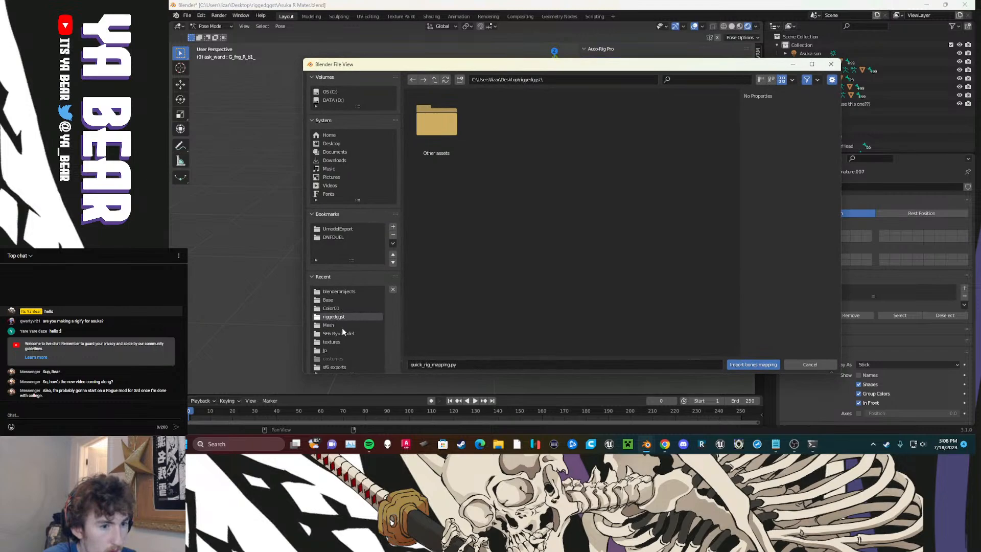
left_click(331, 144)
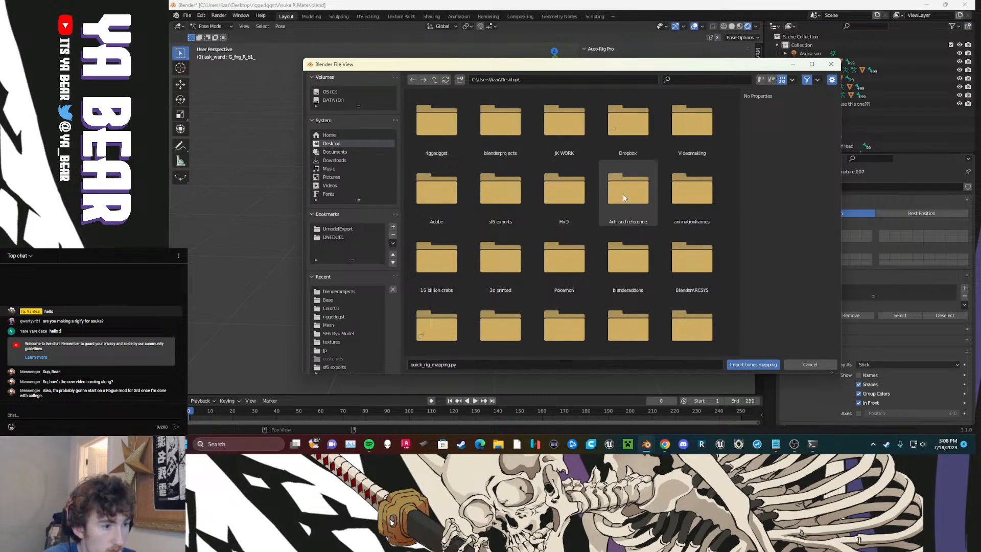
double_click(690, 268)
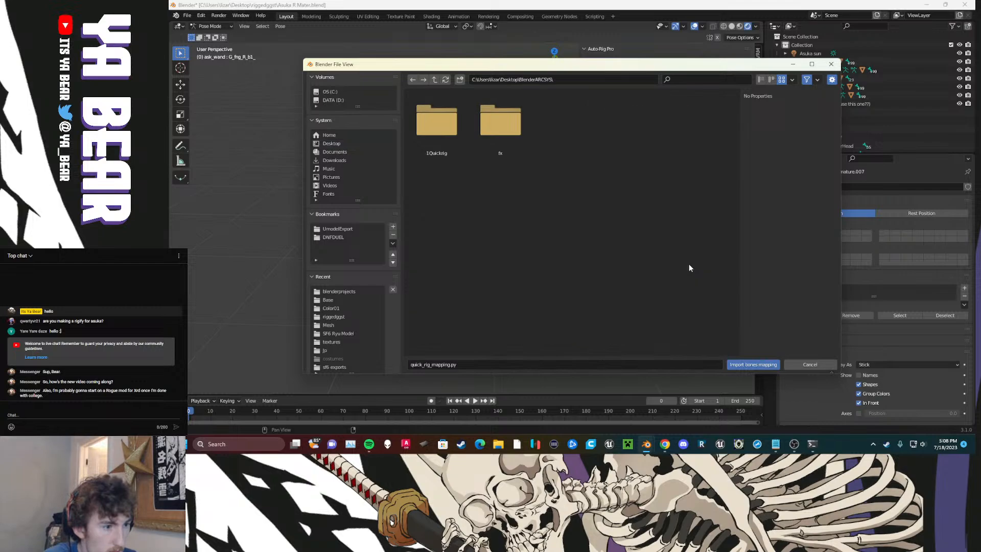
double_click(446, 131)
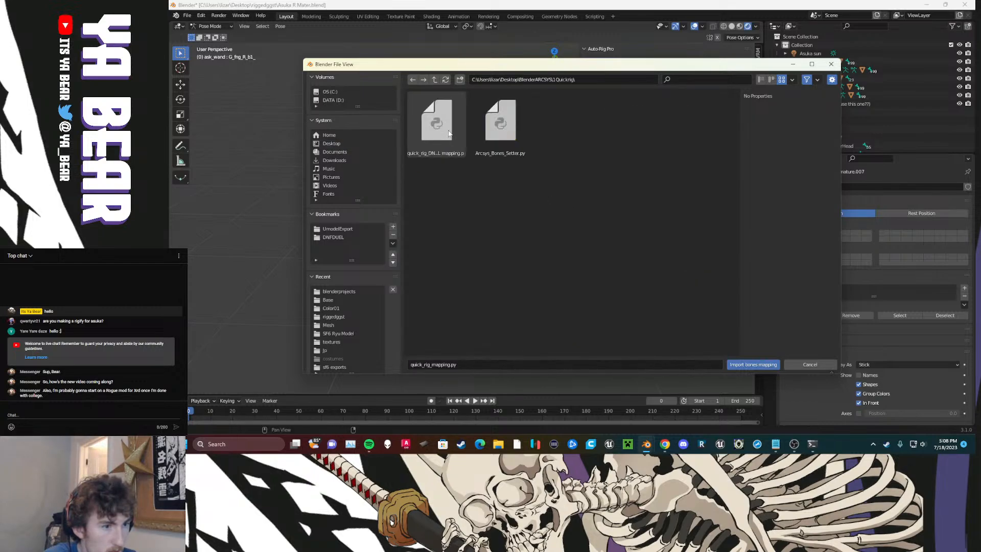
left_click(500, 136)
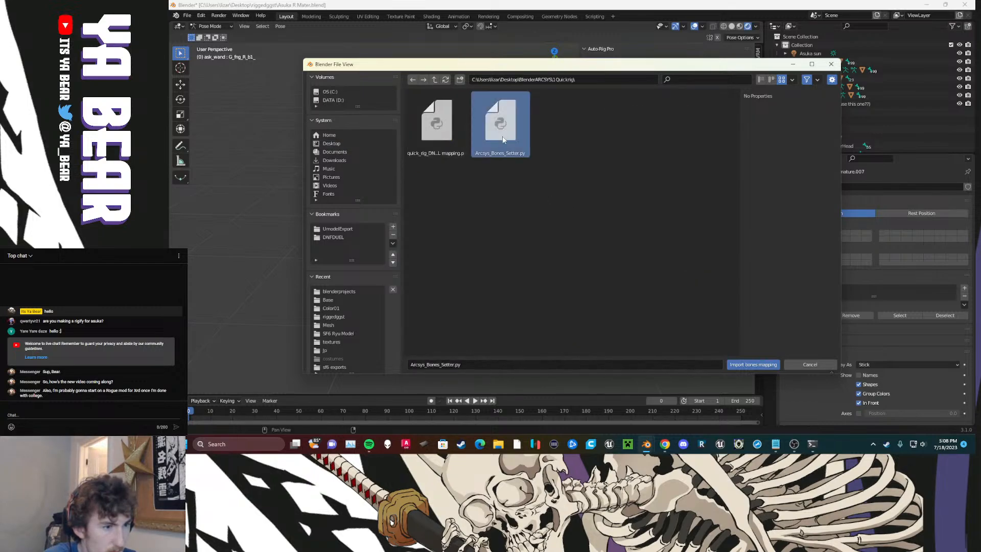
left_click(745, 365)
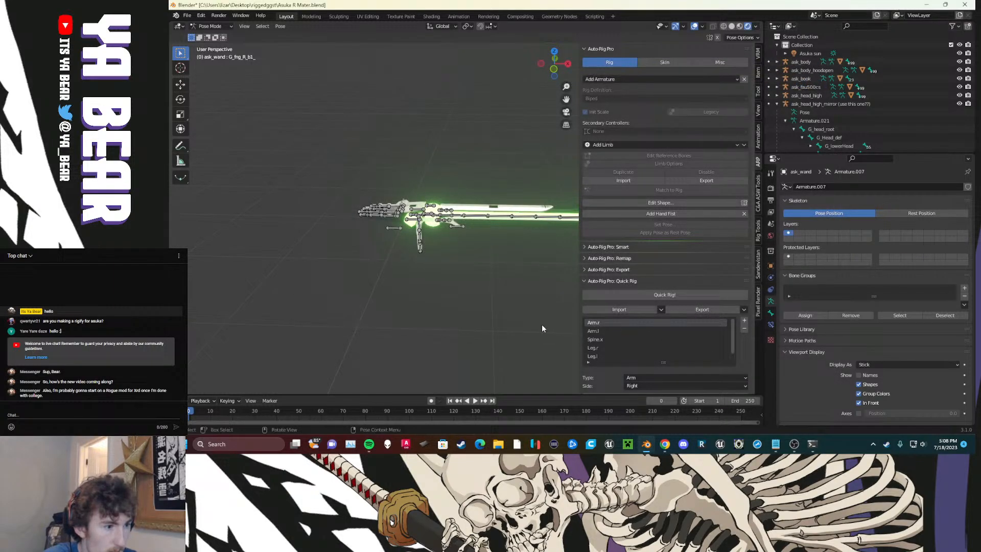
Step: Examine the imported limb list and the right arm's hand and finger bone assignments alongside the mechanical hand's bones
scroll(539, 317, "down", 2)
scroll(605, 331, "down", 1)
scroll(615, 338, "up", 1)
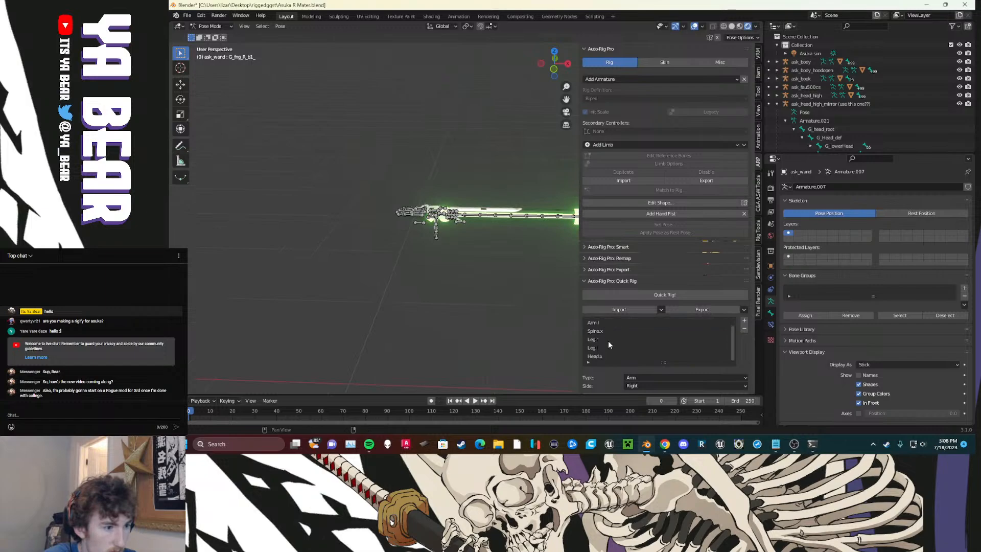
left_click(585, 281)
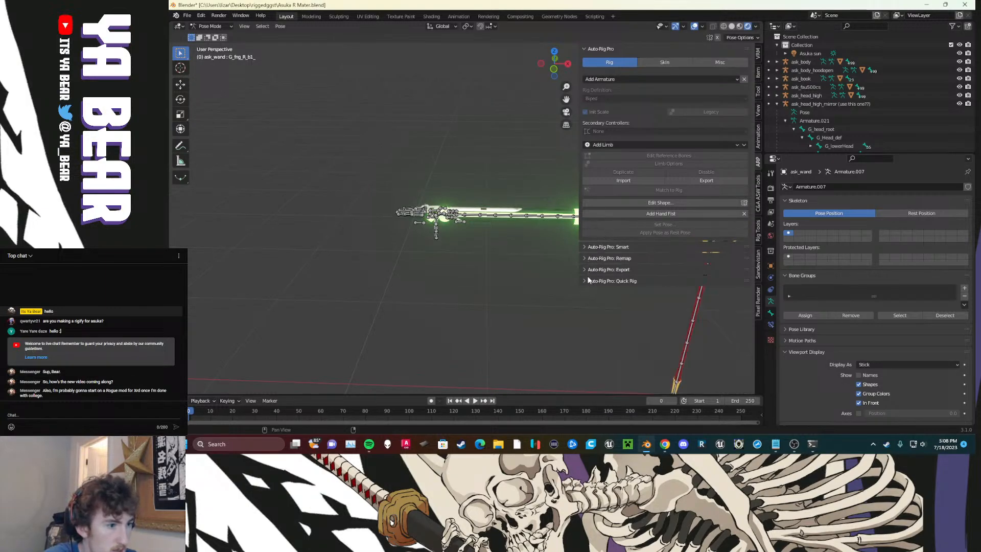
left_click(586, 281)
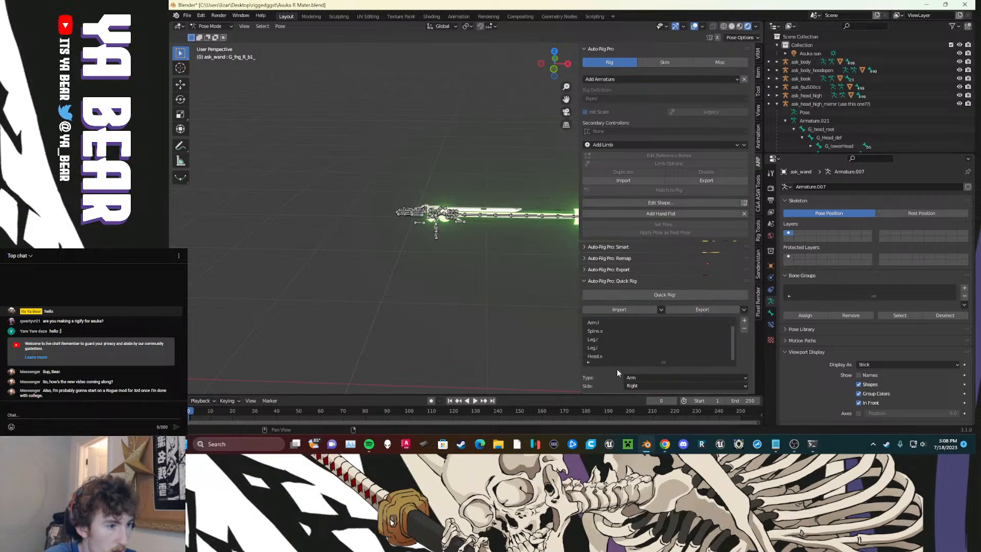
scroll(613, 353, "down", 6)
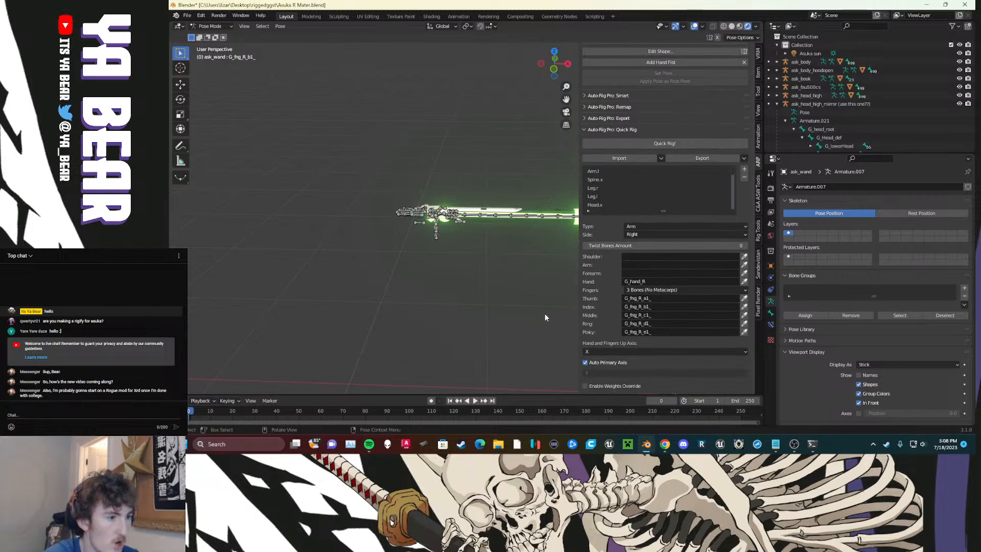
scroll(529, 307, "up", 3)
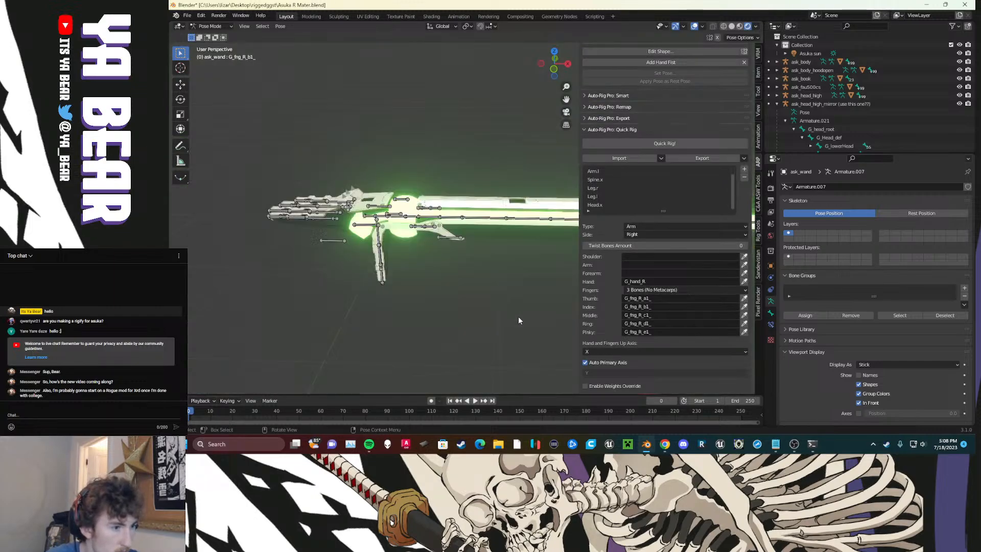
scroll(500, 312, "up", 2)
middle_click_drag(505, 313, 504, 308)
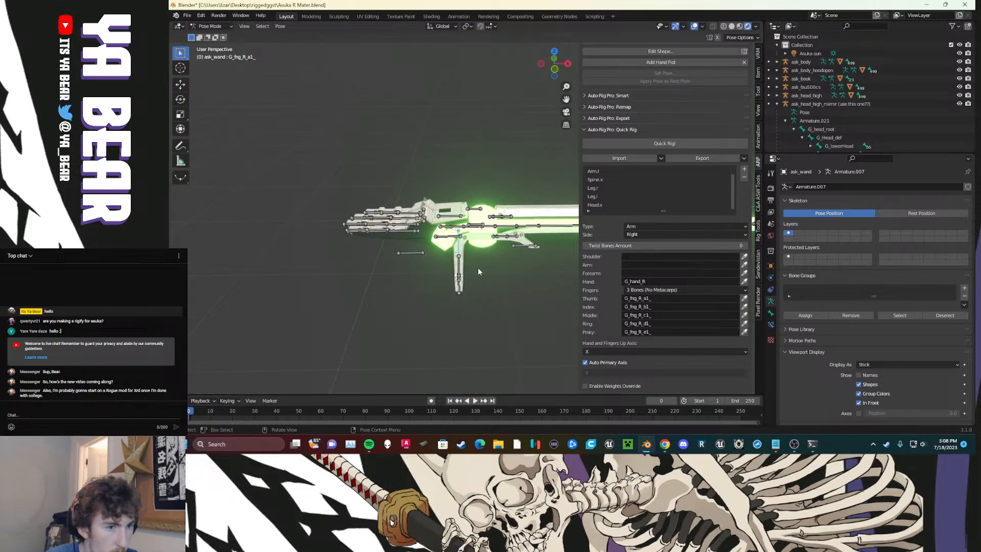
Step: Check the thumb bones of the mechanical hand and try a trackball rotation of G_fng_R_a2_con, cancelling it
left_click(460, 282)
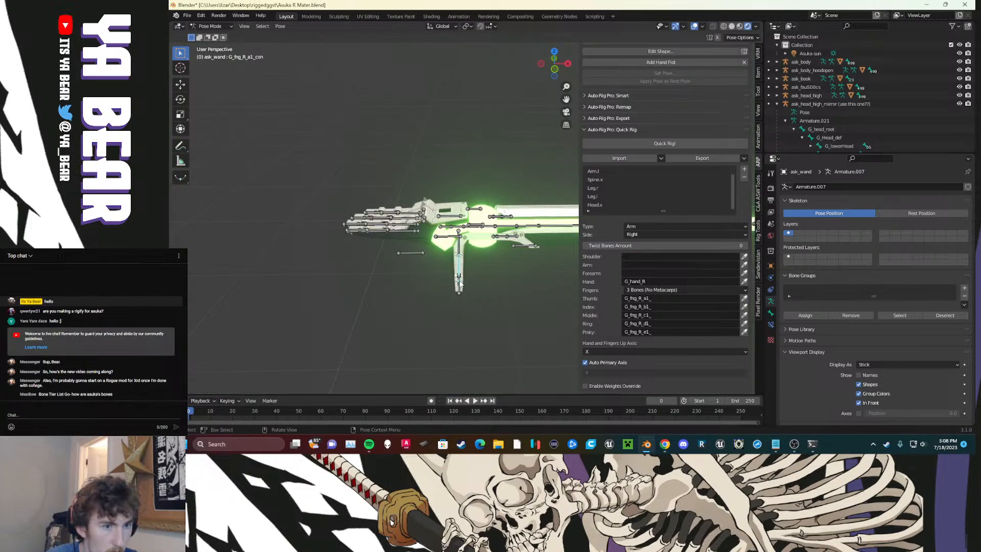
left_click(462, 290)
key("r")
key("r")
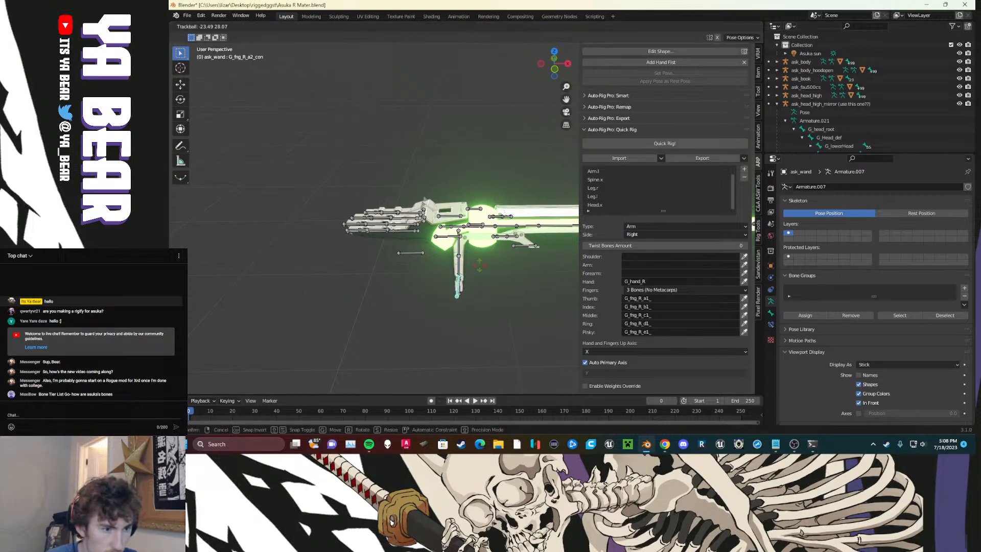
right_click(471, 279)
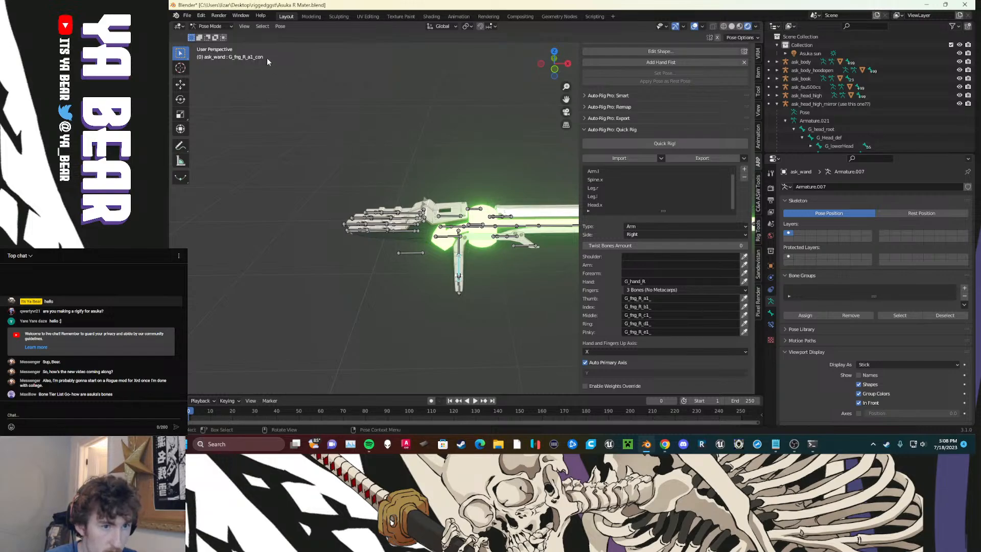
Step: In the right arm mapping, set the Thumb bone to G_fng_R_a1_con and the Index bone to G_fng_R_b1_con
left_click(659, 297)
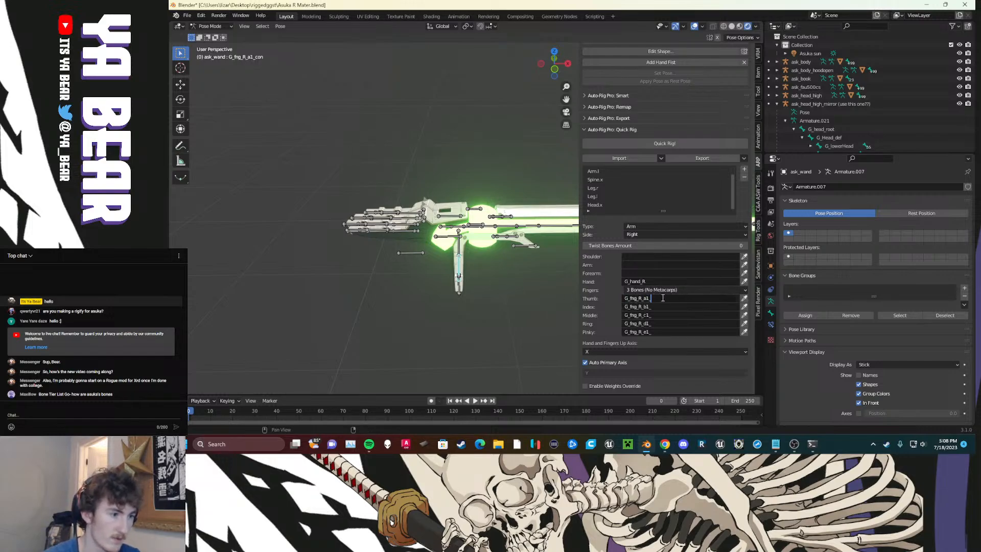
type("con")
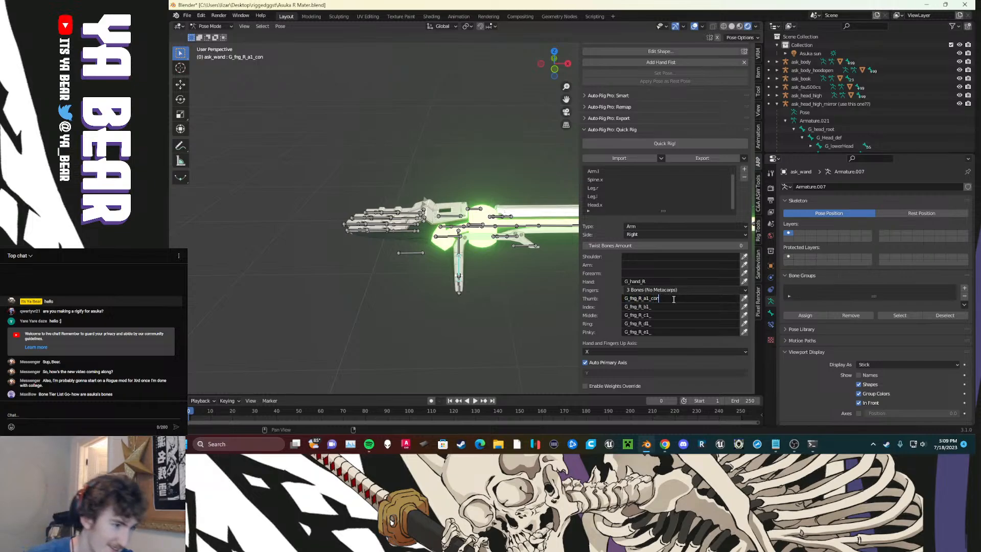
left_click(672, 305)
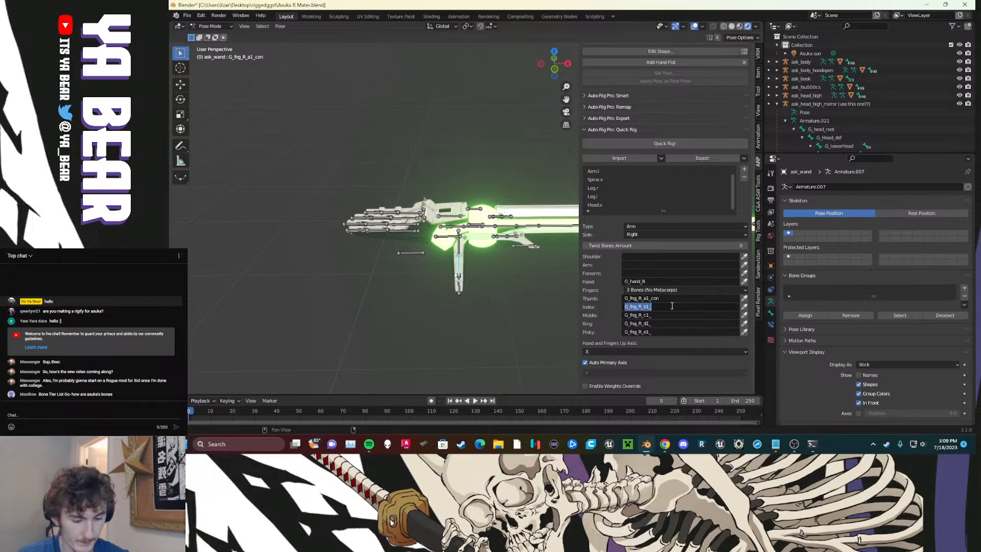
left_click(672, 305)
type("con")
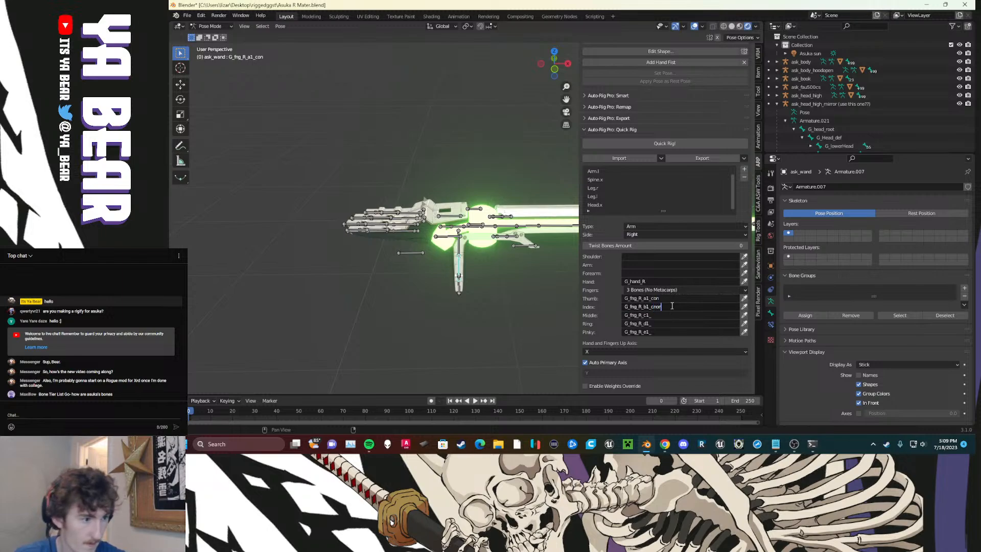
key("BackSpace")
key("BackSpace")
type("on")
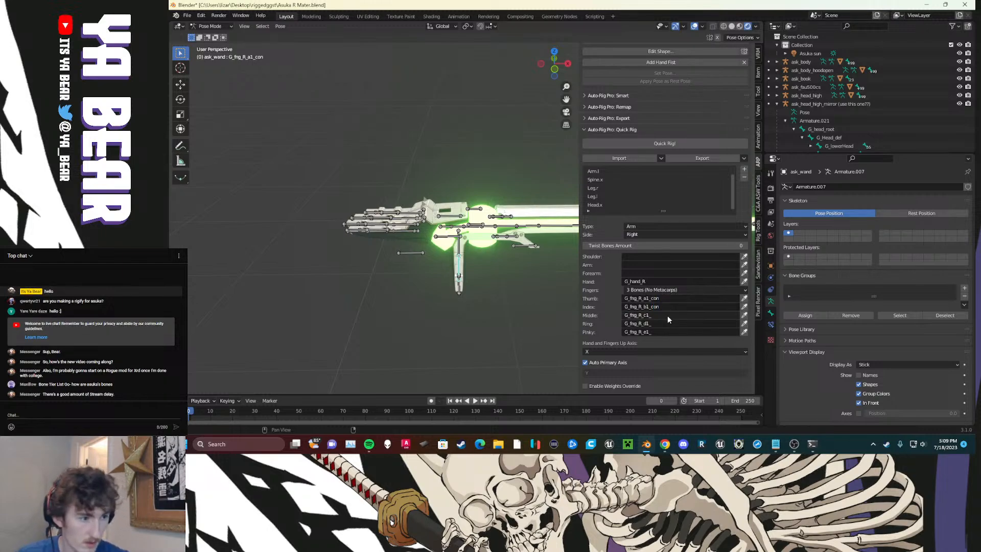
Step: Set the right arm's Middle, Ring and Pinky bones to G_fng_R_c1_con, G_fng_R_d1_con and G_fng_R_e1_con
left_click(667, 316)
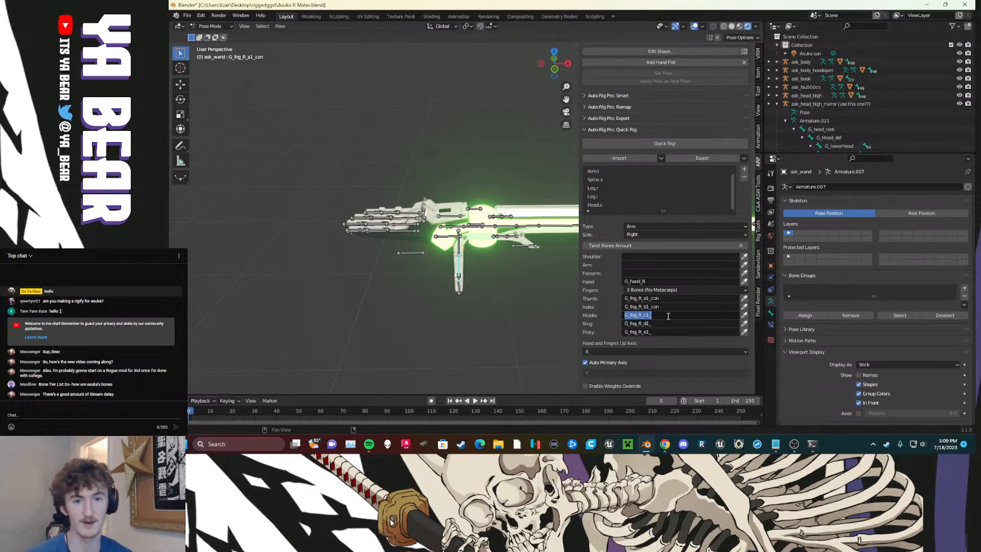
left_click(668, 316)
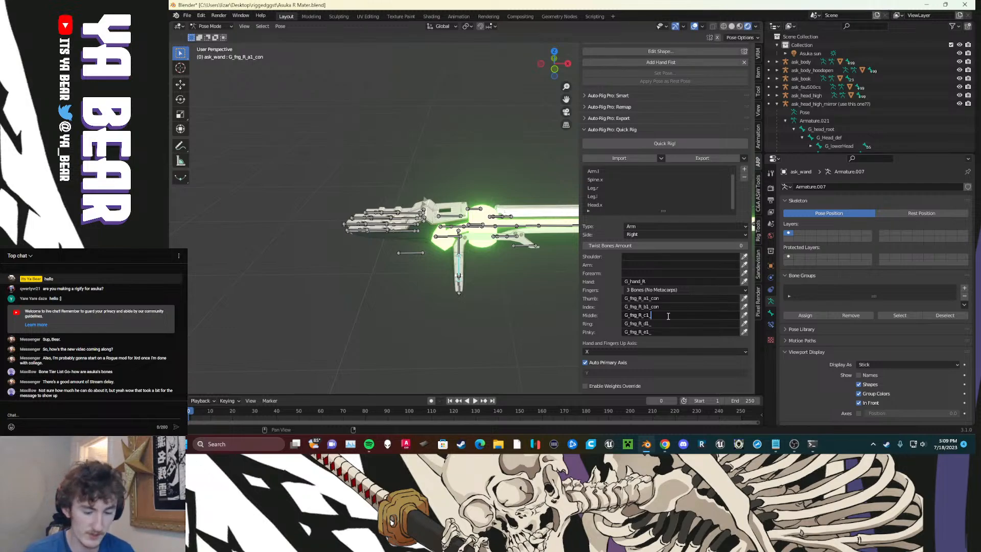
type("con")
key("Return")
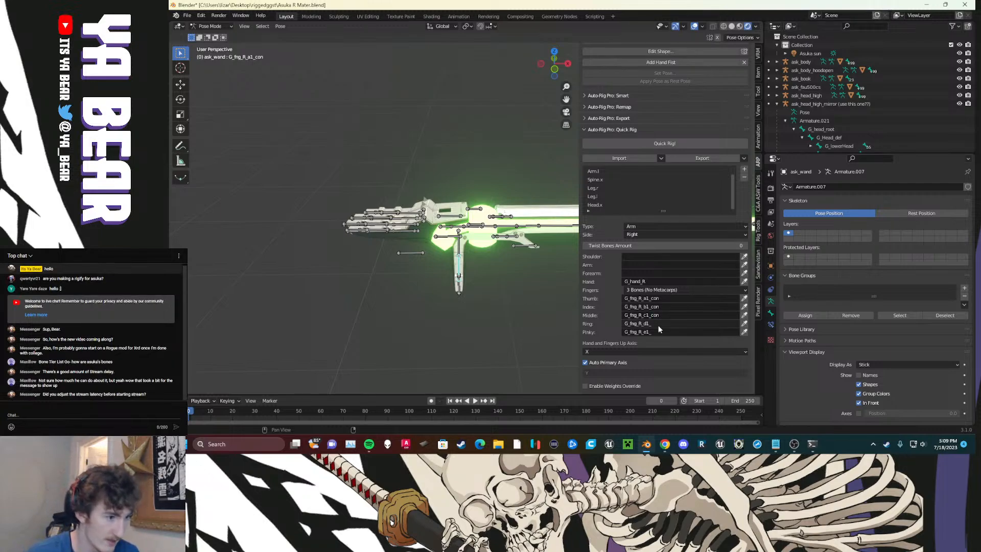
left_click(659, 325)
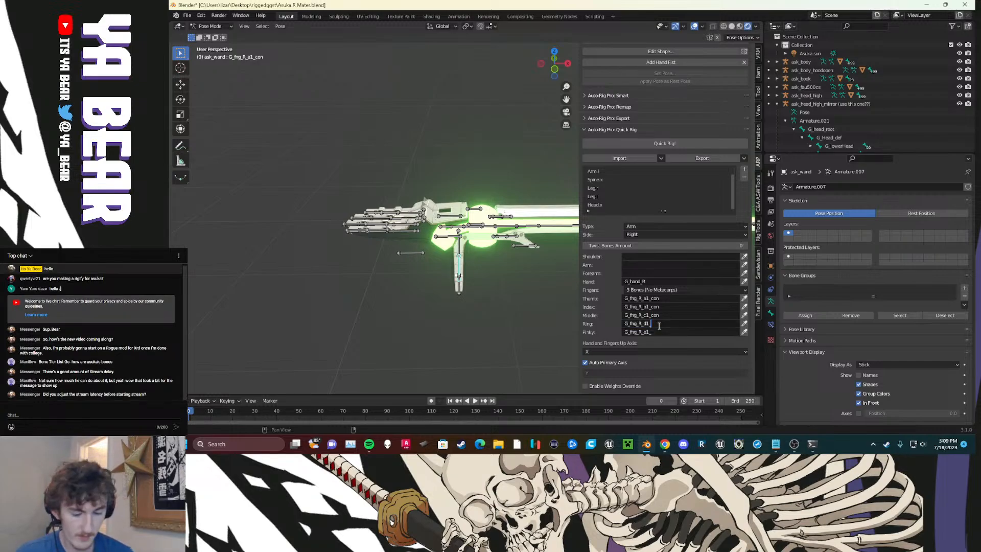
type("con")
key("Return")
left_click(662, 332)
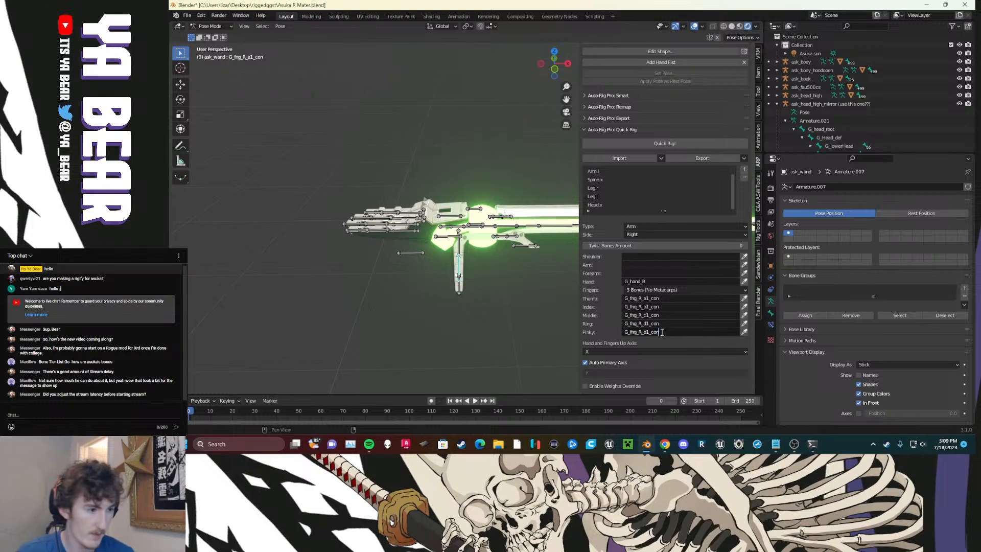
type("con")
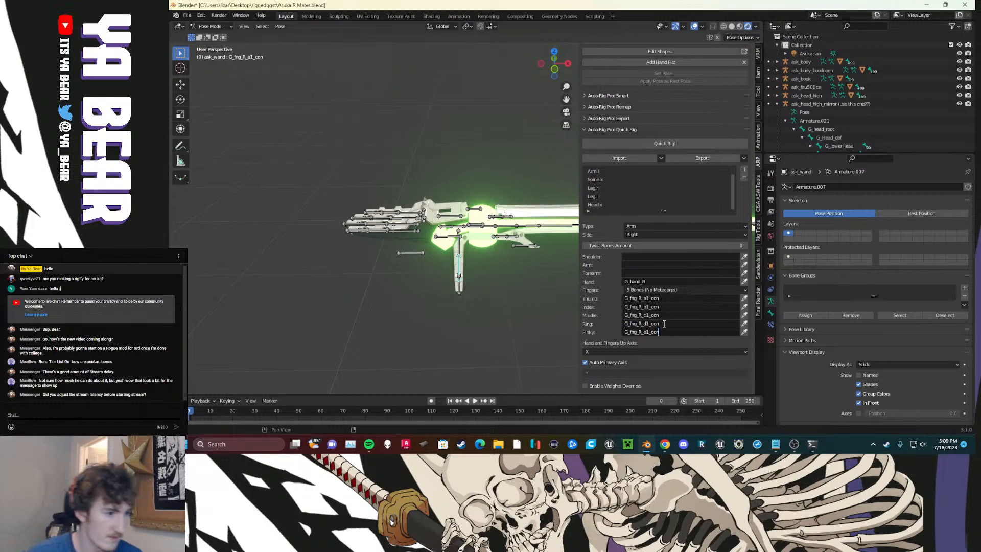
key("Return")
Step: Set the right arm's Hand bone to G_hand_R_con in the Quick Rig mapping
left_click(660, 282)
left_click(661, 282)
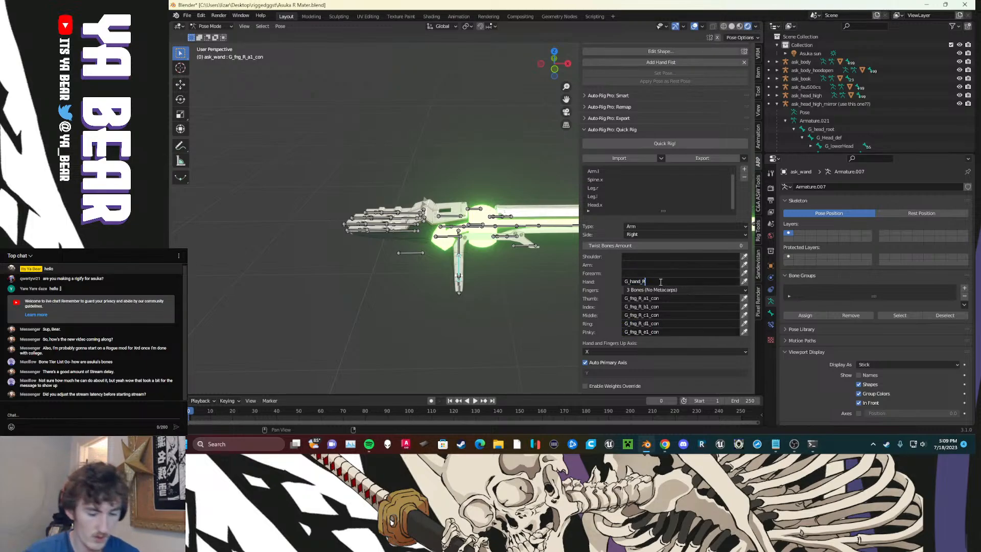
type("_con")
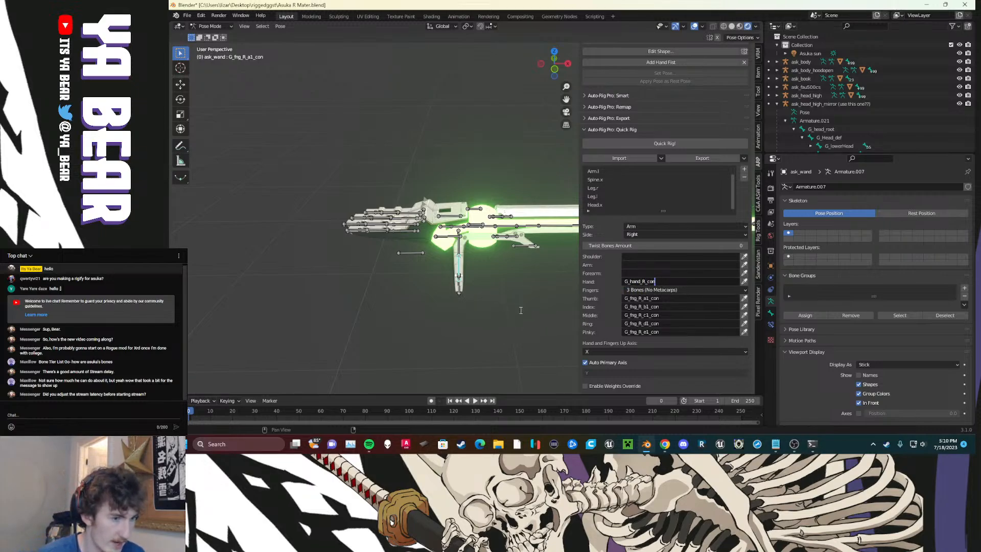
key("Return")
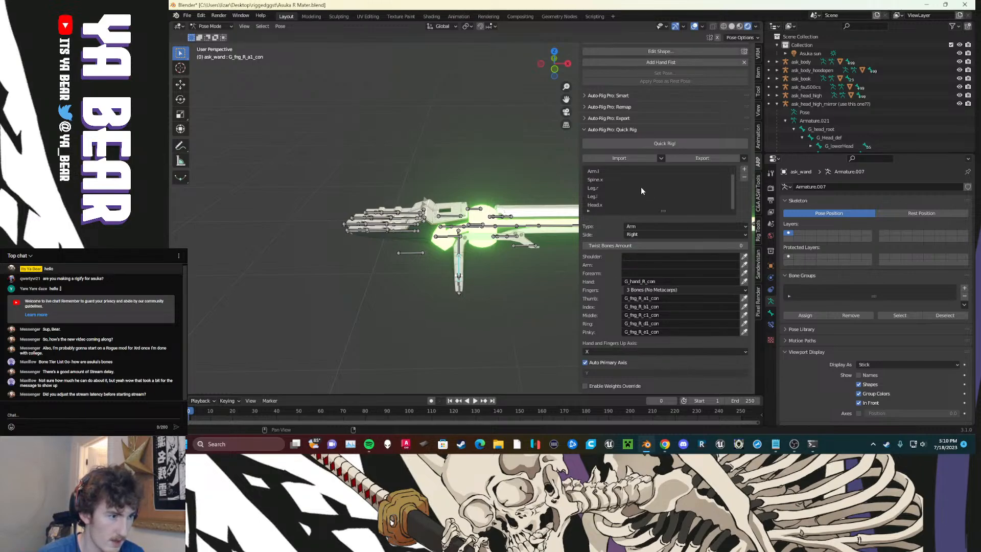
scroll(616, 190, "up", 1)
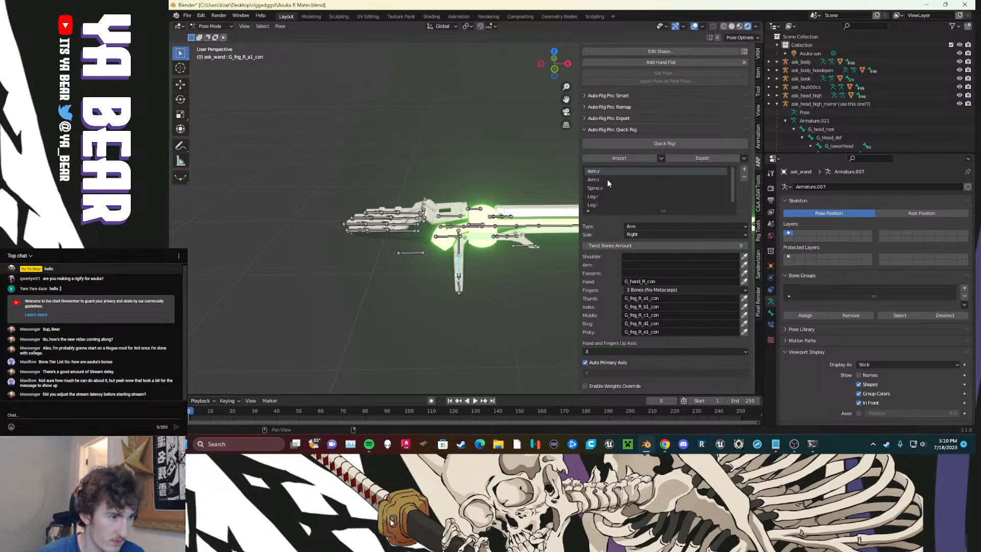
Step: In the left arm mapping, set the Hand bone to G_hand_L_con and the Thumb bone to G_fng_L_a1_con
left_click(607, 179)
left_click(670, 280)
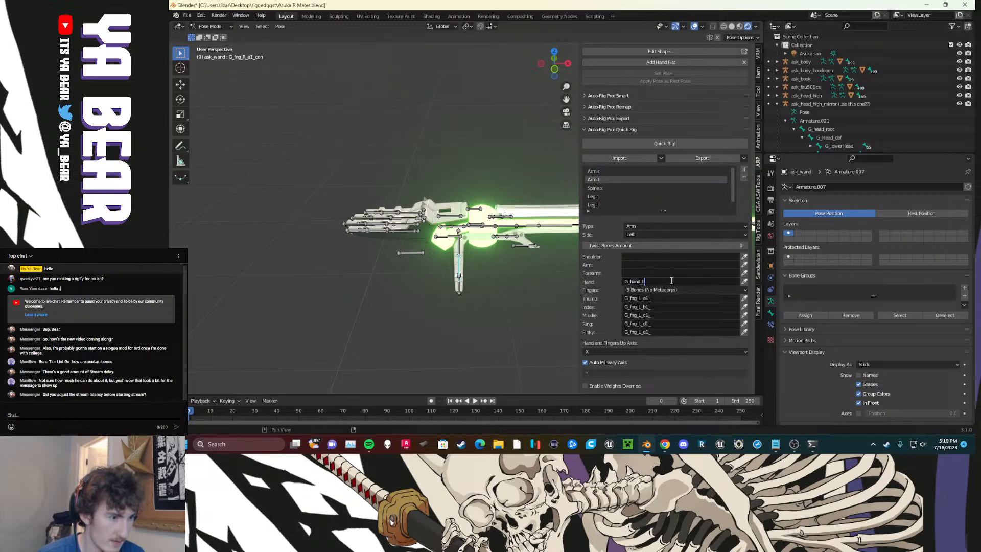
type("_con")
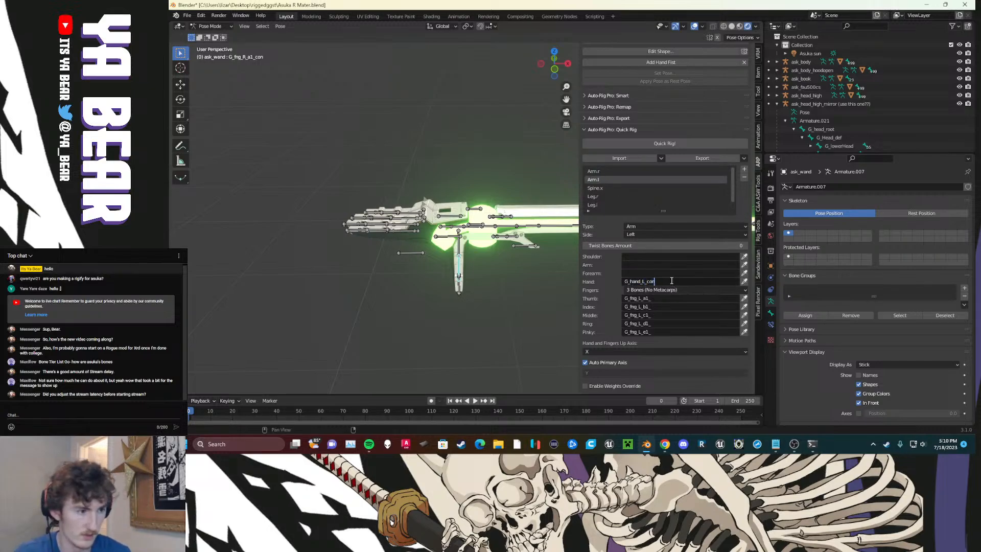
key("Return")
left_click(670, 299)
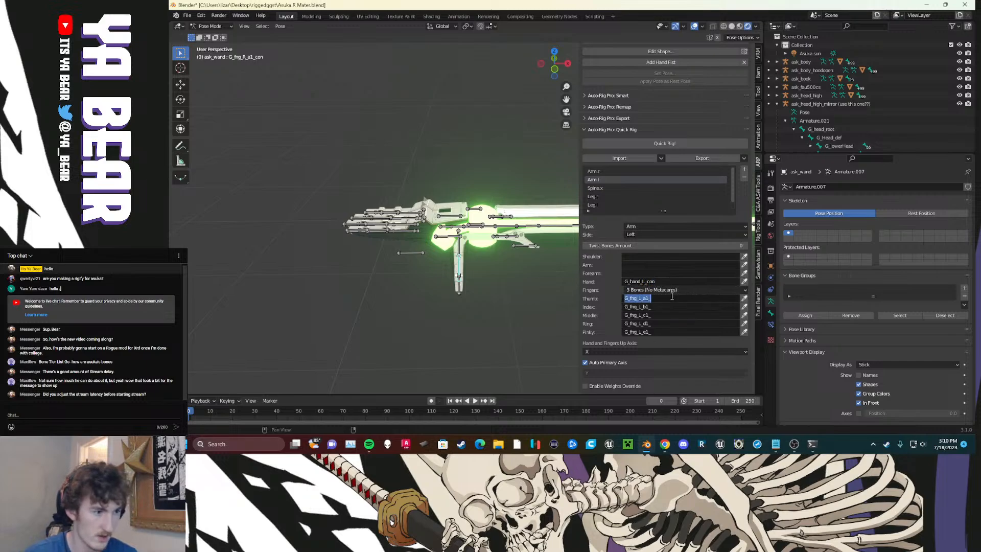
left_click(671, 299)
type("_con")
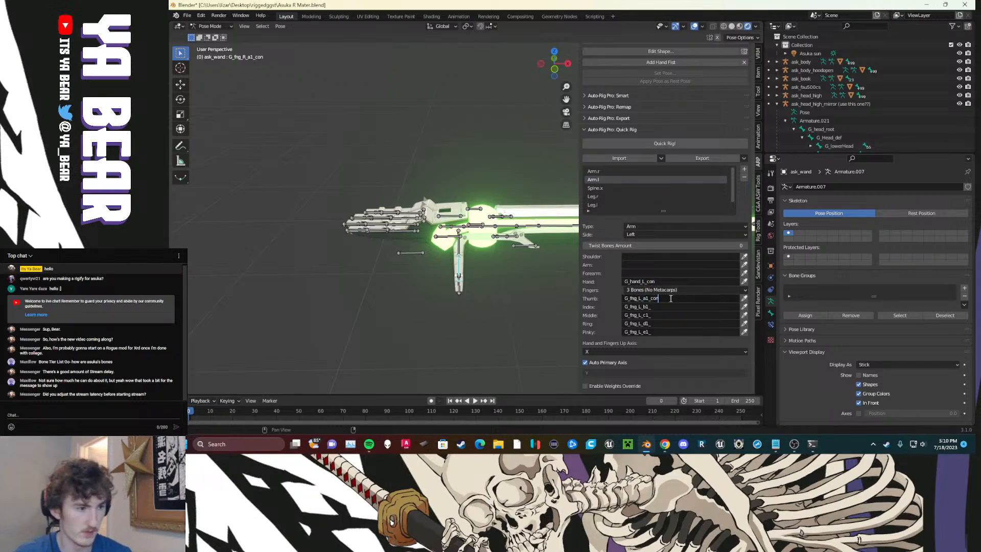
key("Return")
Step: Set the left arm's Index bone to G_fng_L_b1_con and its Middle bone to G_fng_L_c1_con
left_click(667, 309)
left_click(667, 310)
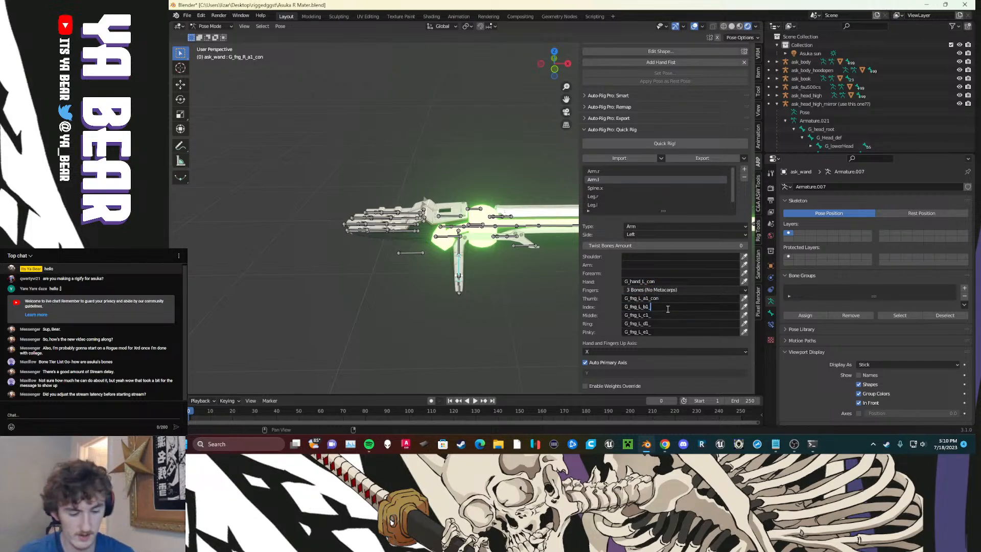
type("con")
left_click(668, 315)
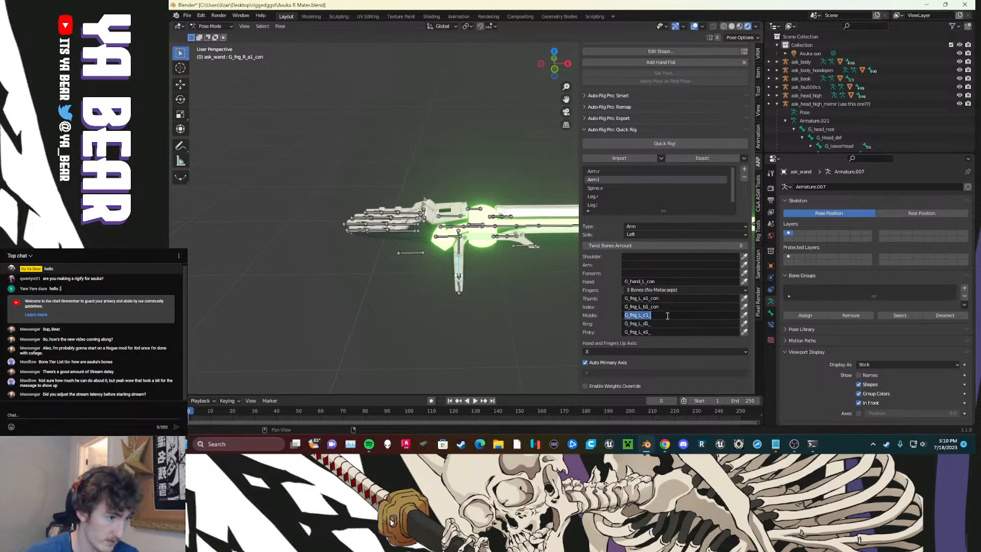
left_click(667, 316)
type("con")
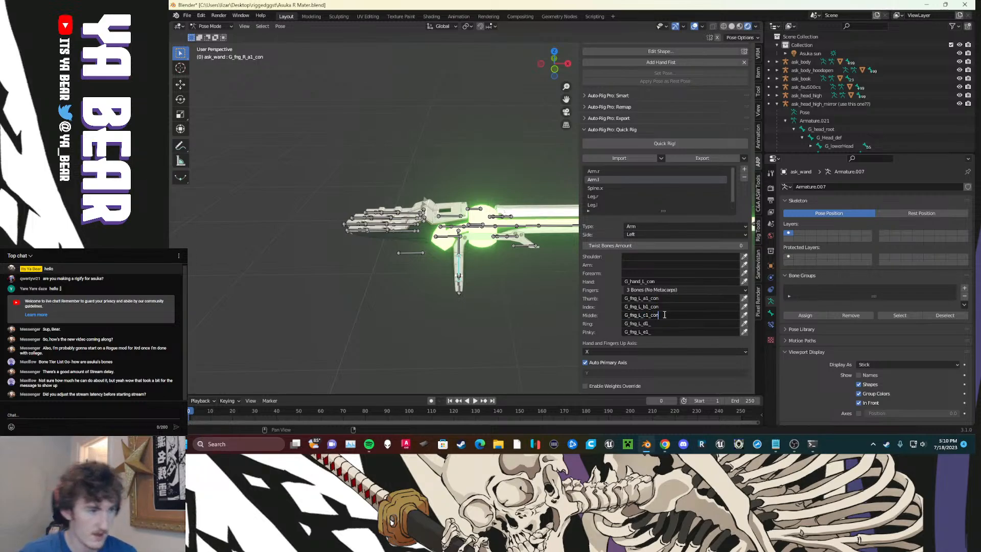
Step: Set the left arm's Ring bone to G_fng_L_d1_con and its Pinky bone to G_fng_L_e1_con
left_click(671, 324)
left_click(671, 325)
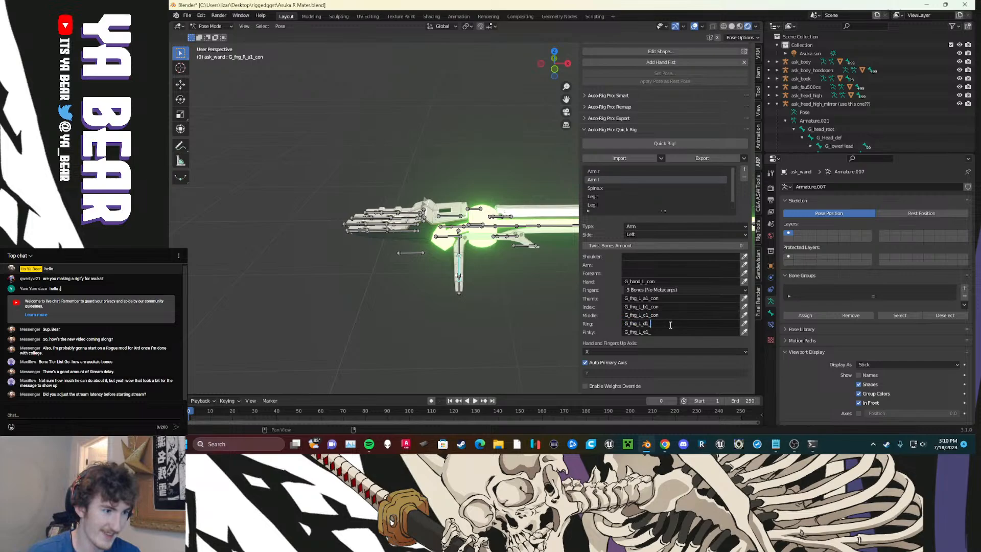
type("con")
left_click(659, 332)
left_click(659, 333)
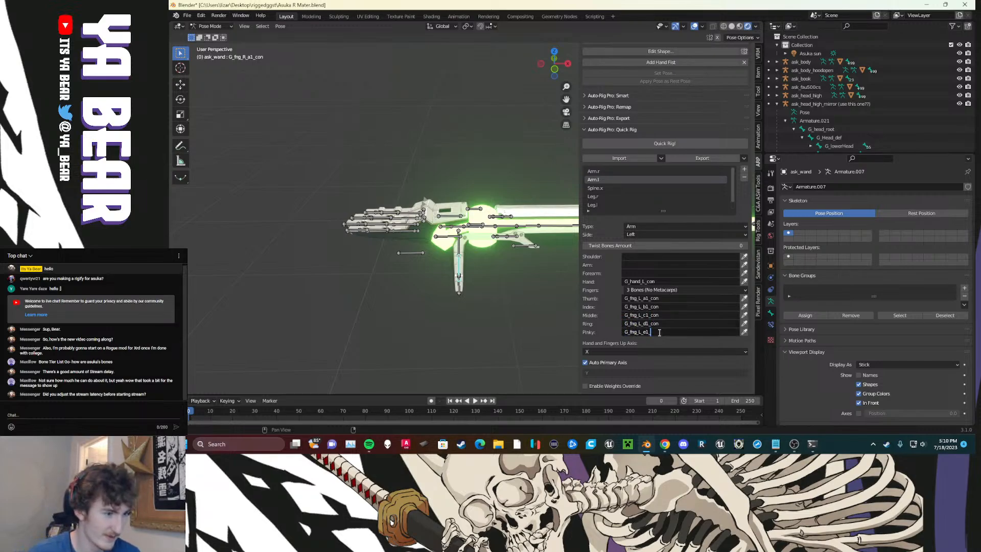
type("con")
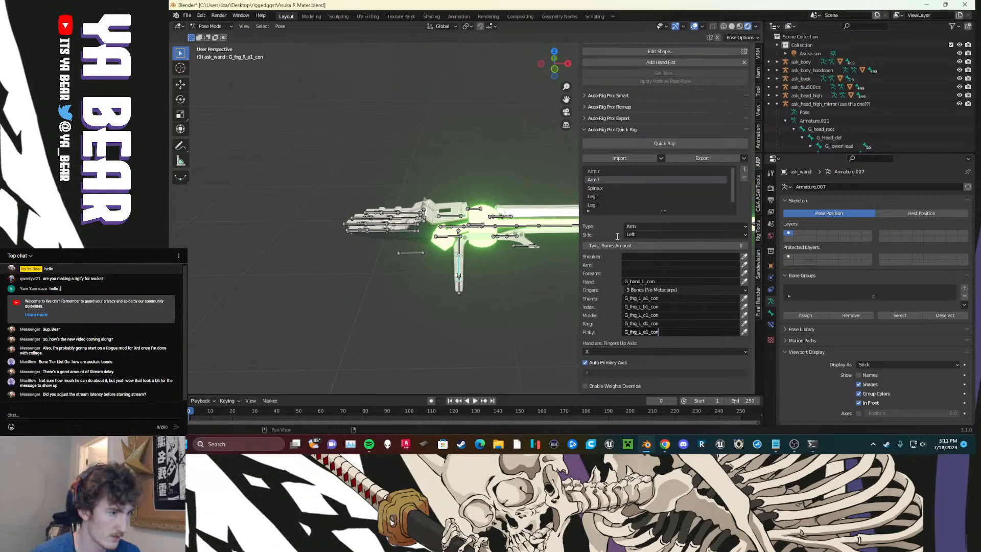
key("Return")
Step: Try to generate the rig with Quick Rig while the Arm.r limb is selected in the mapping
left_click(615, 172)
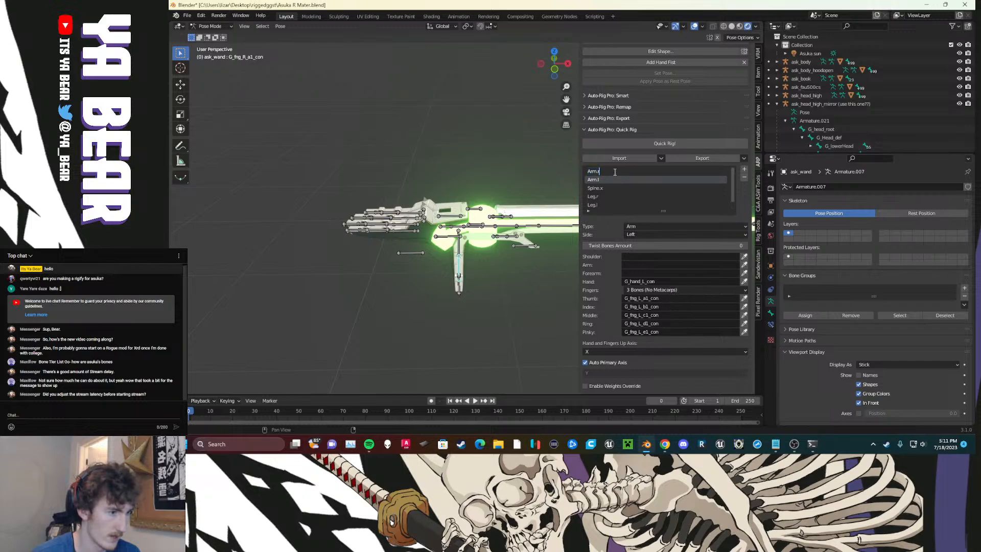
left_click(605, 184)
left_click(603, 172)
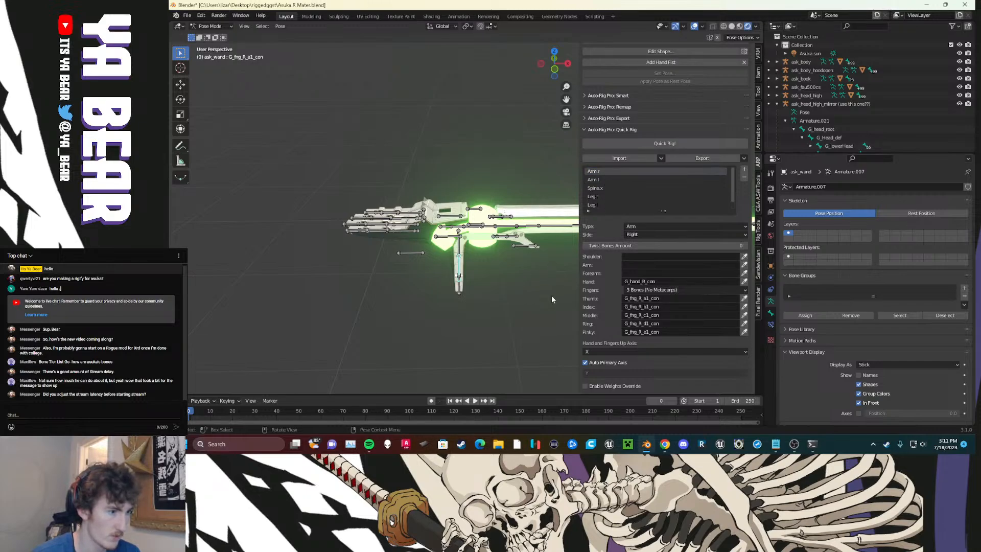
left_click(661, 146)
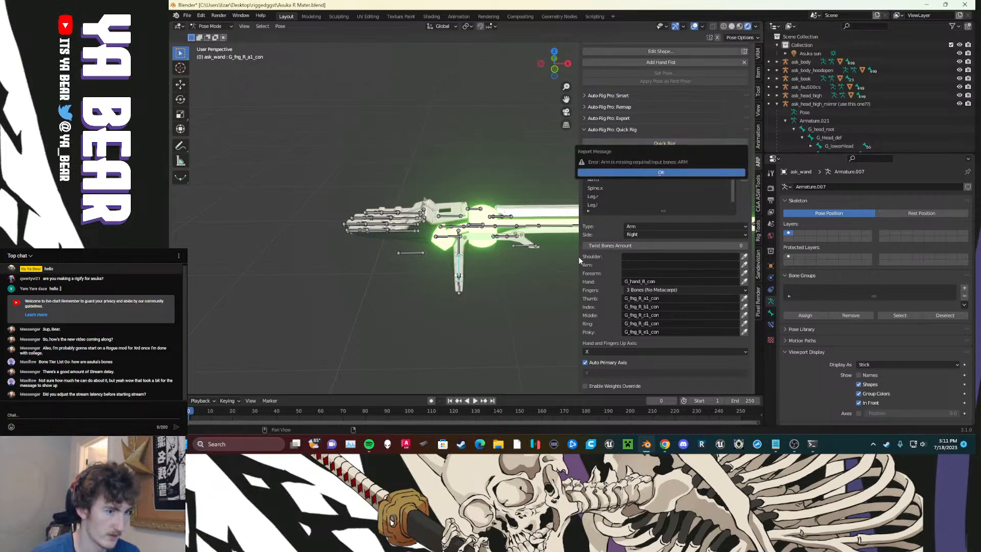
left_click(641, 172)
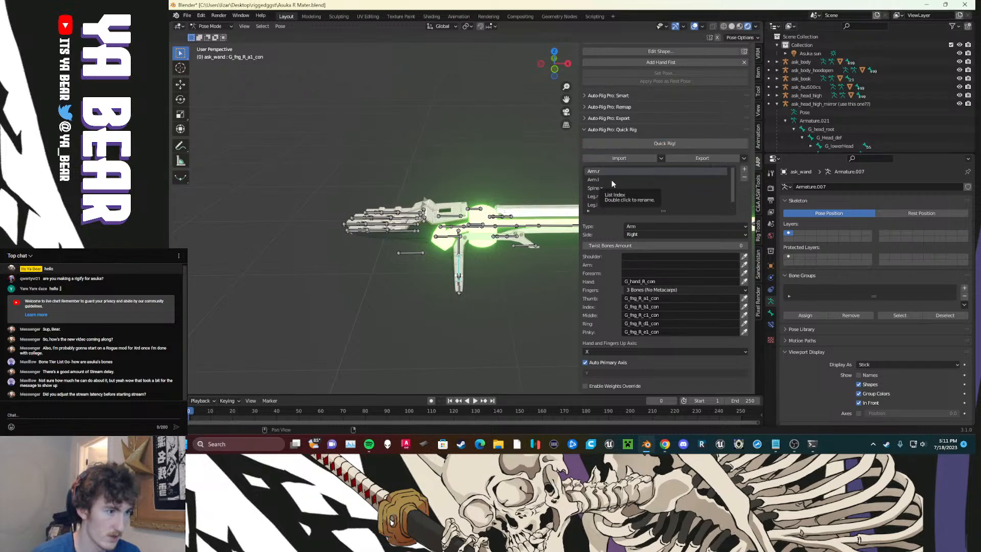
Step: Test the wand shaft's deformation by moving G_weapon_R_chain08_def and the neighbouring chain bone downward
left_click(632, 264)
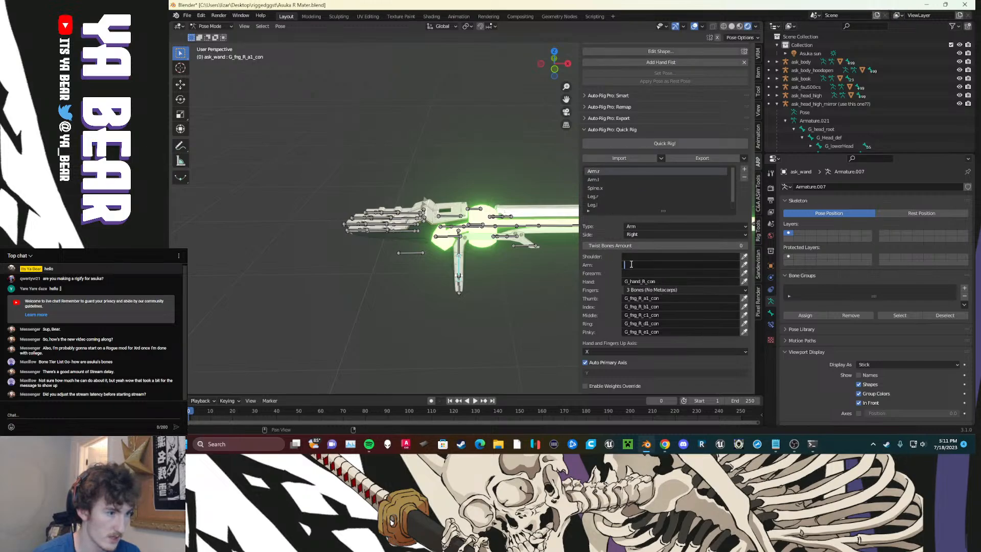
left_click(542, 314)
mouse_move(542, 315)
middle_mouse_down()
mouse_move(512, 308)
mouse_move(530, 315)
middle_mouse_up()
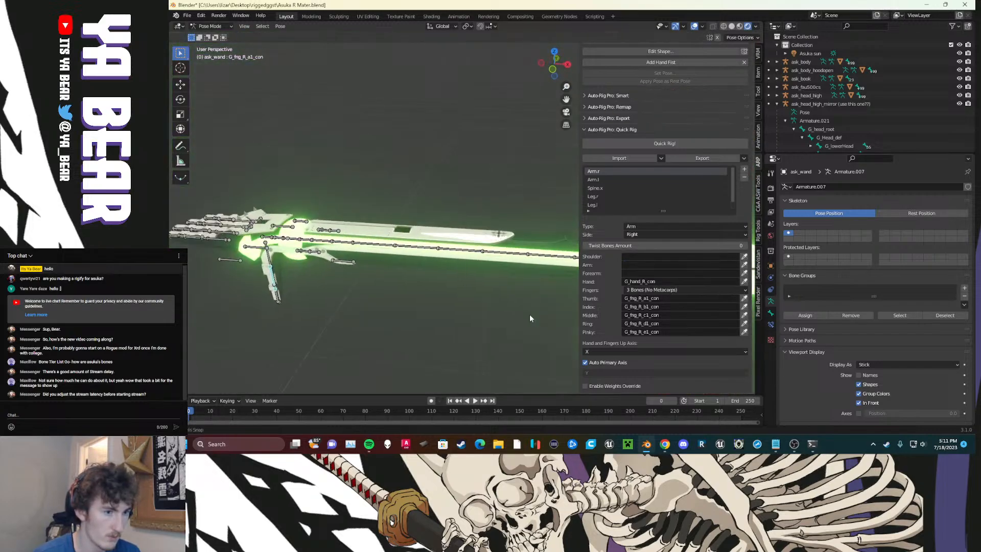
left_click(420, 247)
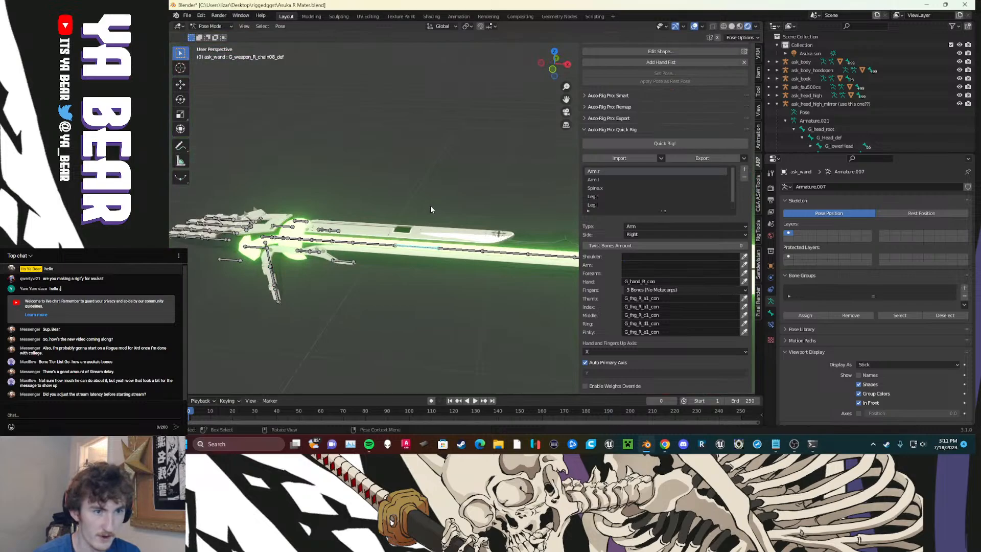
left_click(457, 252)
left_click_drag(457, 252, 451, 273)
left_click(416, 247)
key("g")
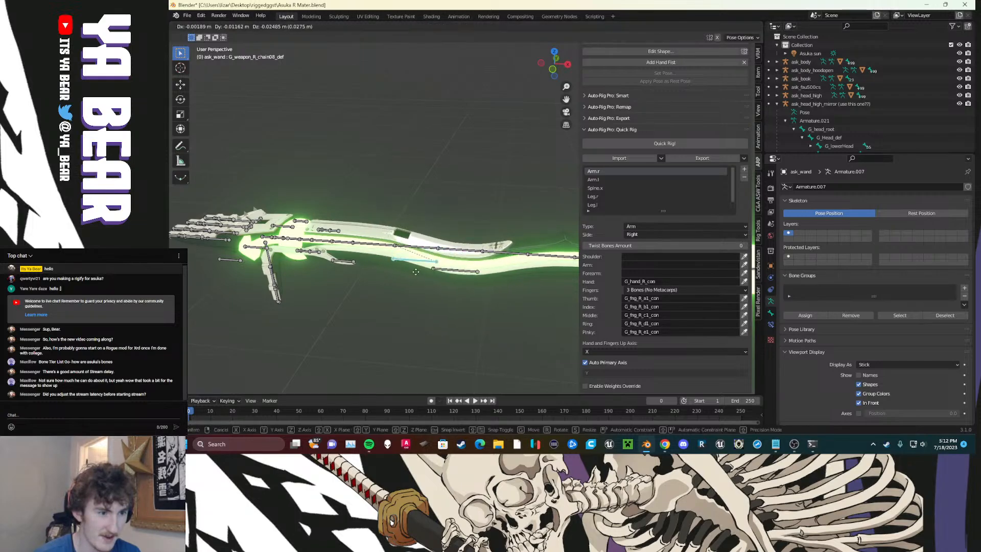
left_click(412, 268)
Step: Try moving the shaft bones G_weapon_R_chain09_, G_weapon_R_chain08_ and G_weapon_R_chain07_, cancelling each move
left_click(384, 248)
key("g")
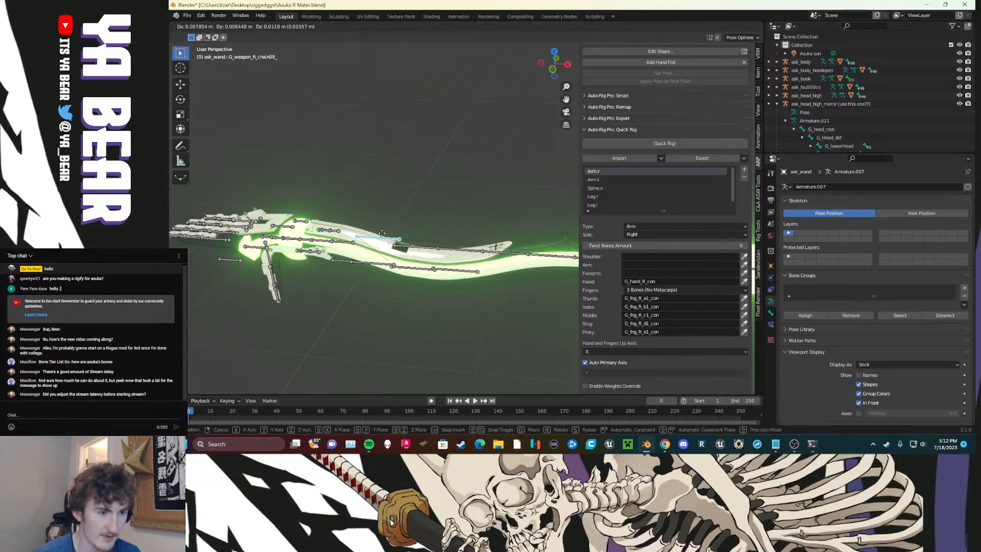
right_click(384, 236)
left_click(408, 247)
key("g")
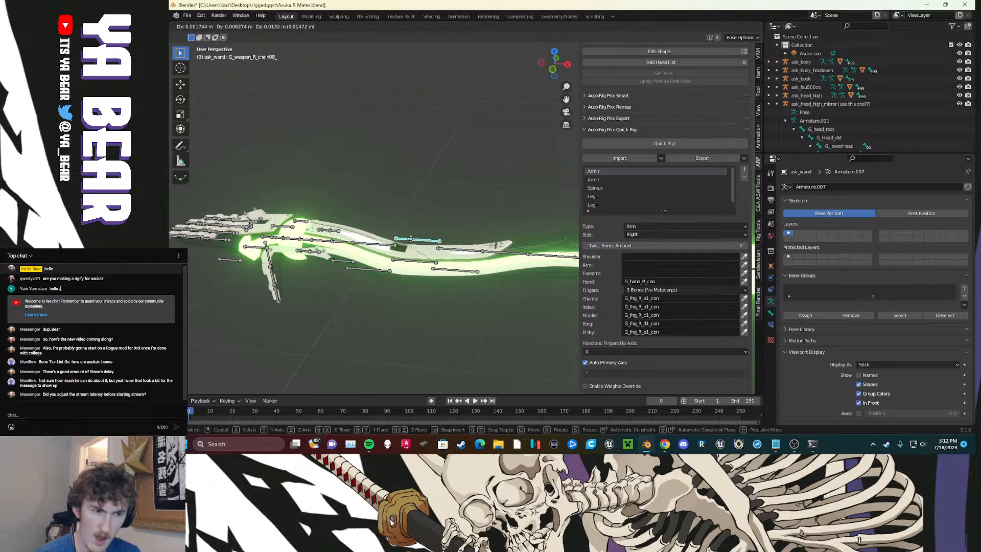
right_click(412, 238)
left_click(451, 250)
key("g")
right_click(455, 238)
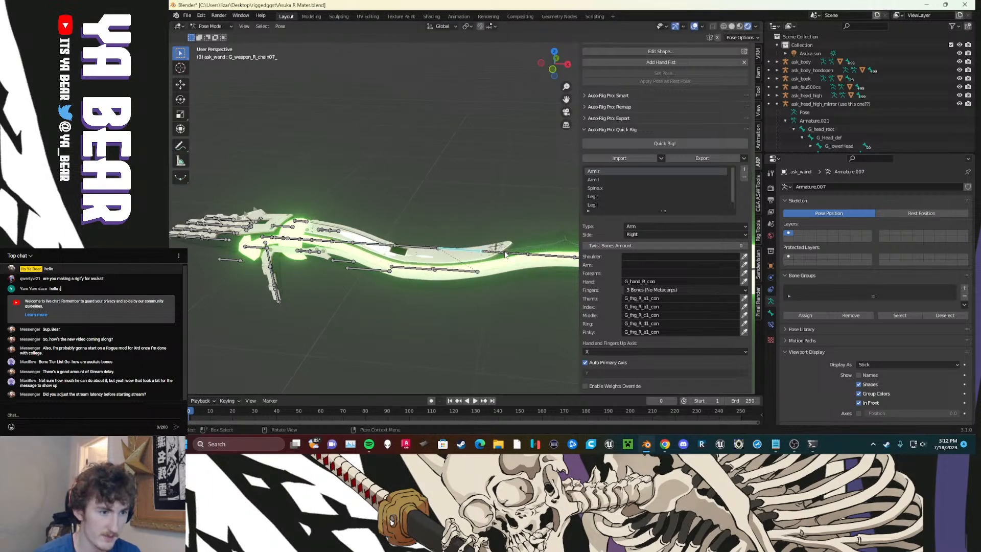
Step: Test the shaft bones nearer the wand's glowing end by moving G_weapon_R_chain05_def upward and trying G_weapon_R_chain05_
left_click(505, 253)
key("g")
right_click(521, 245)
left_click(549, 256)
key("g")
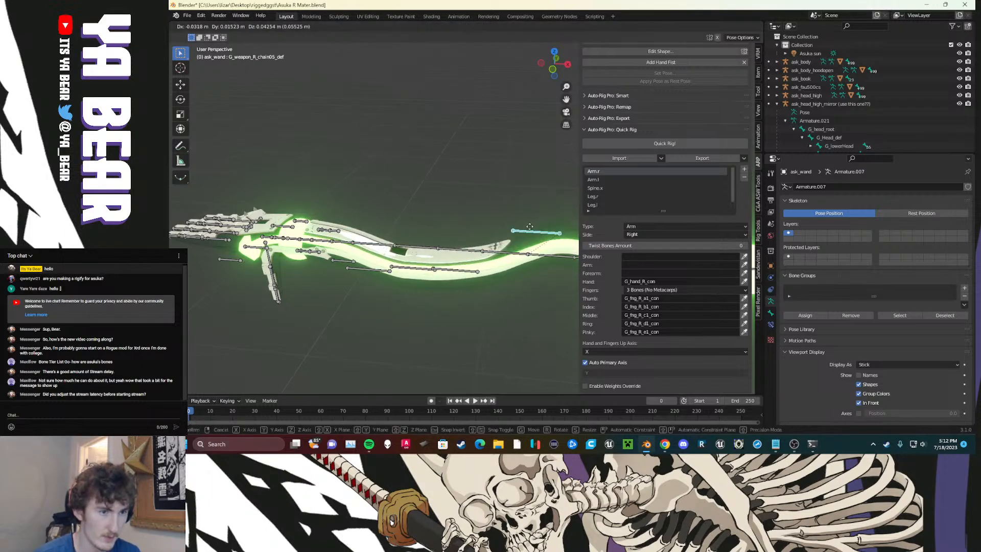
left_click(540, 260)
left_click(543, 256)
key("g")
right_click(536, 262)
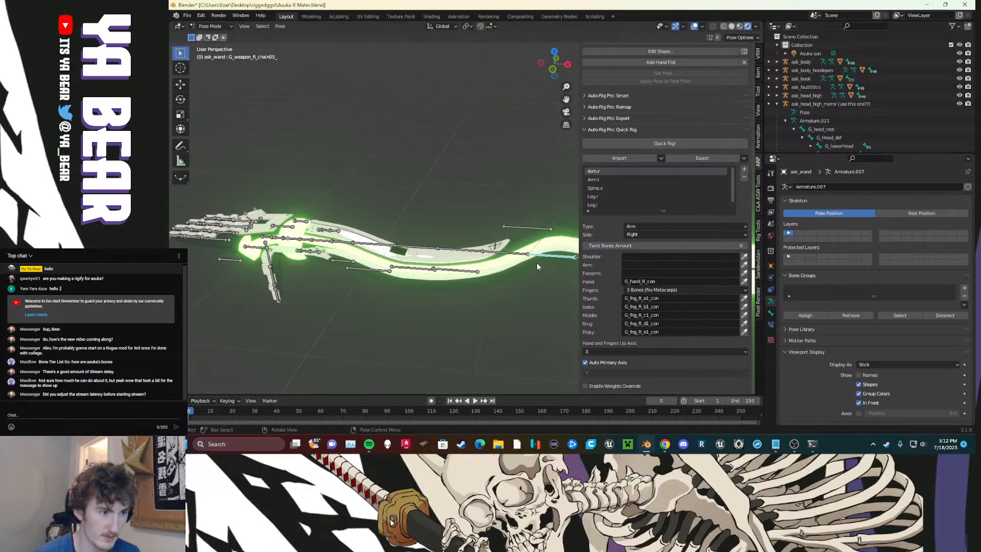
Step: Clear the pose location of all the wand's bones and deselect them
left_click(516, 202)
scroll(527, 264, "down", 3)
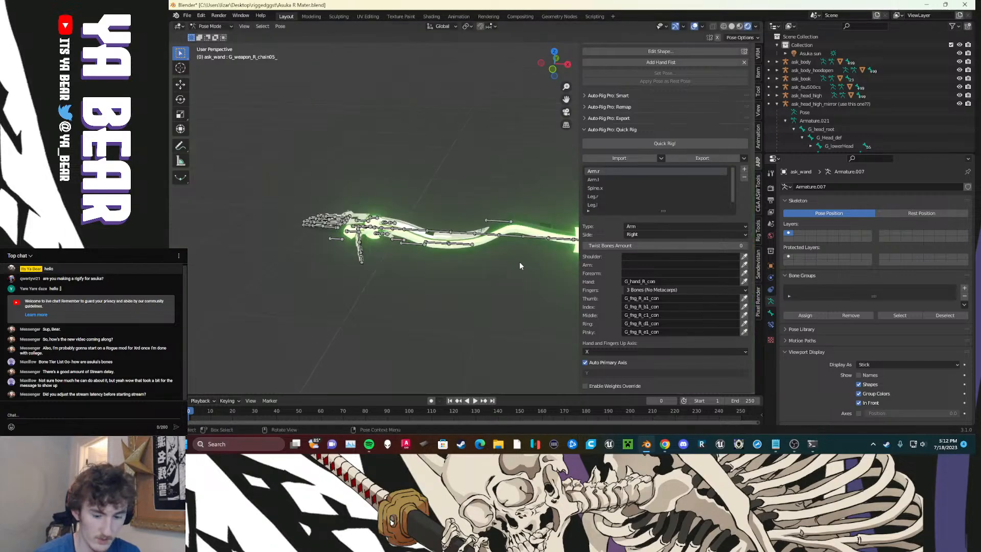
key("a")
key("alt+g")
left_click(360, 141)
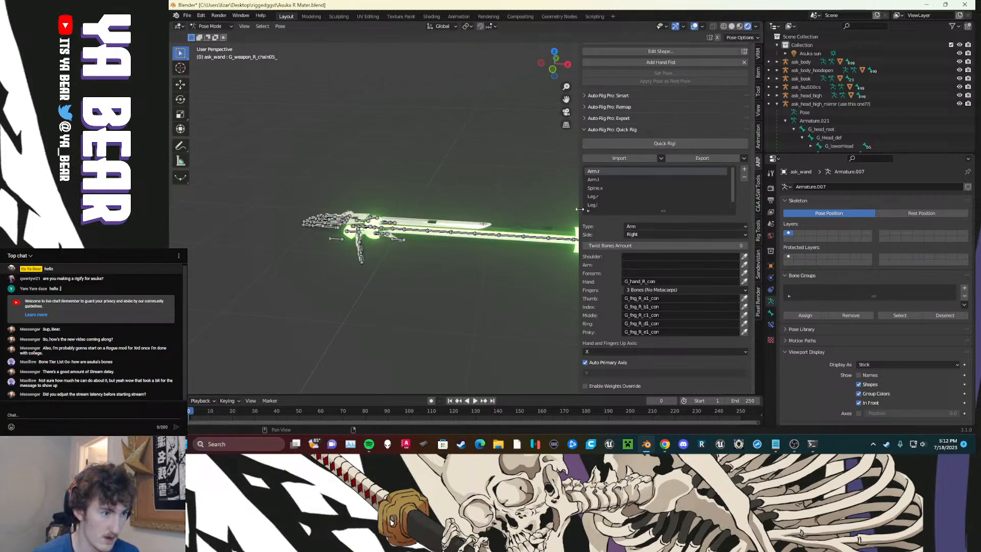
Step: Hide the viewport sidebar, return the wand armature to Object Mode and deselect it
key("n")
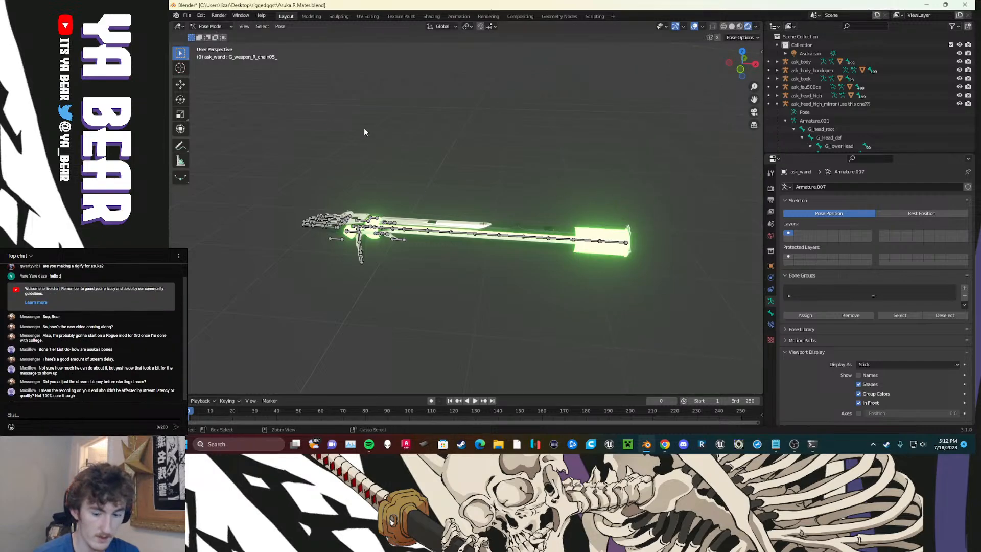
key("ctrl+Tab")
left_click(608, 302)
scroll(612, 308, "down", 5)
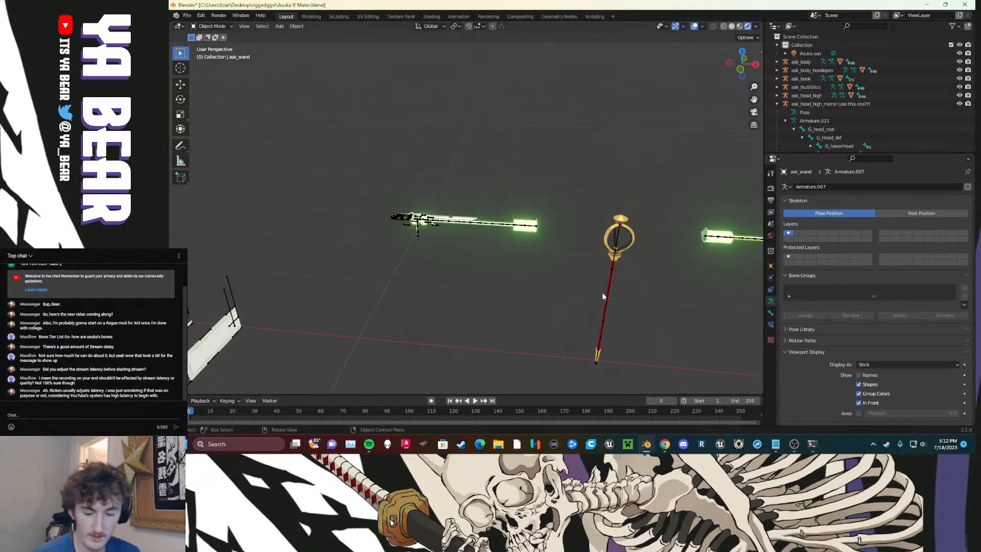
Step: Examine the other accessory armatures in the scene and identify the isolated one with the long parallel bones
middle_click_drag(626, 299, 463, 280, "shift")
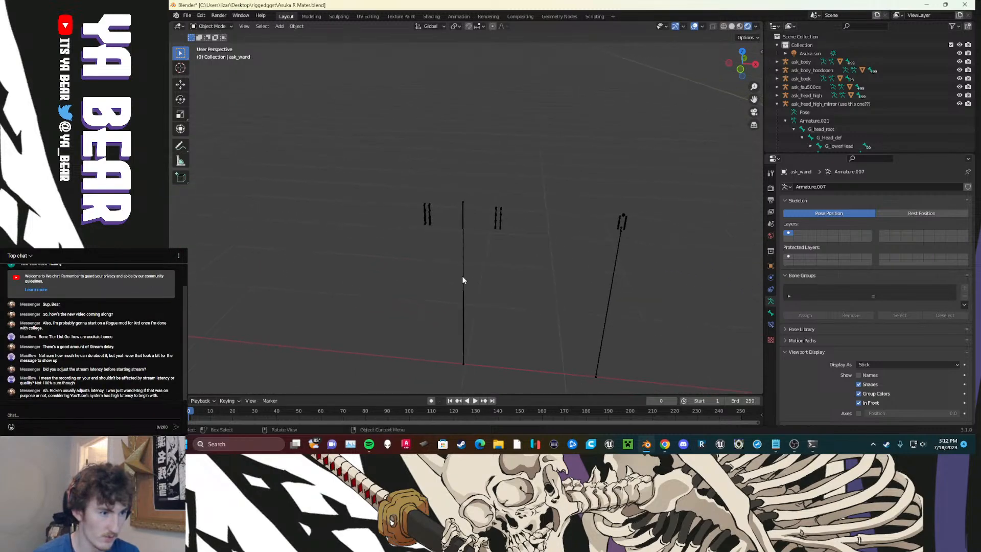
scroll(462, 277, "up", 4)
middle_click_drag(531, 259, 529, 259, "shift")
scroll(531, 260, "up", 3)
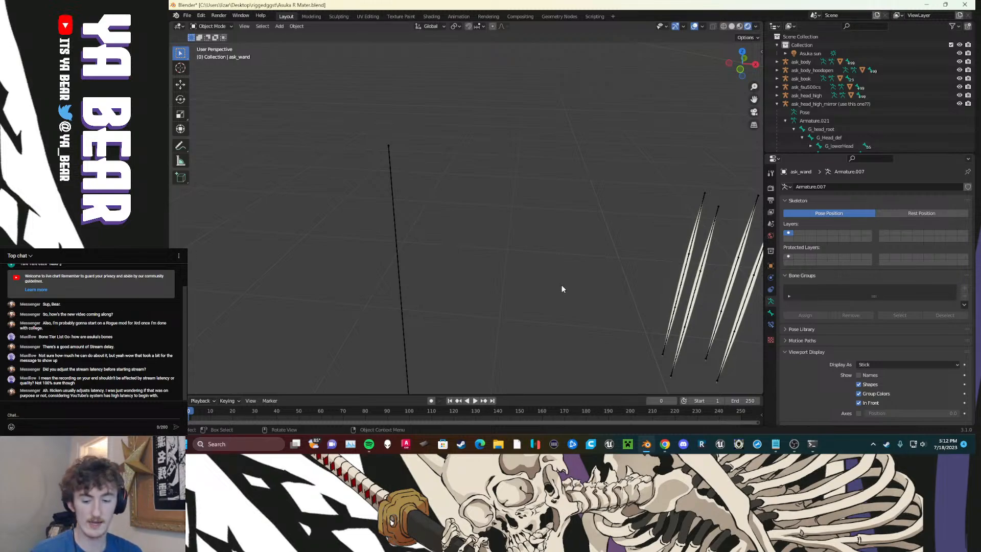
scroll(567, 277, "down", 5)
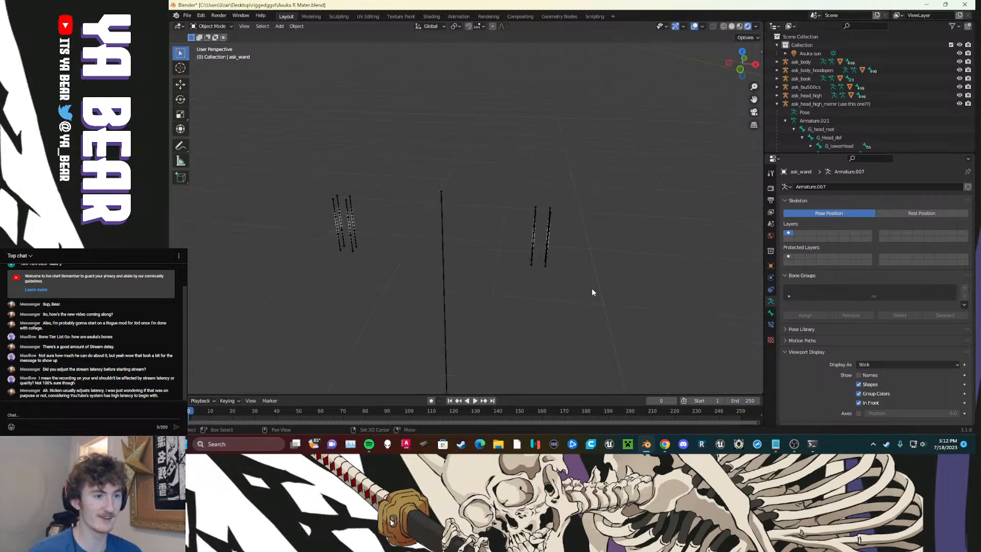
middle_click_drag(592, 288, 548, 268, "shift")
scroll(562, 287, "down", 3)
scroll(549, 272, "up", 5)
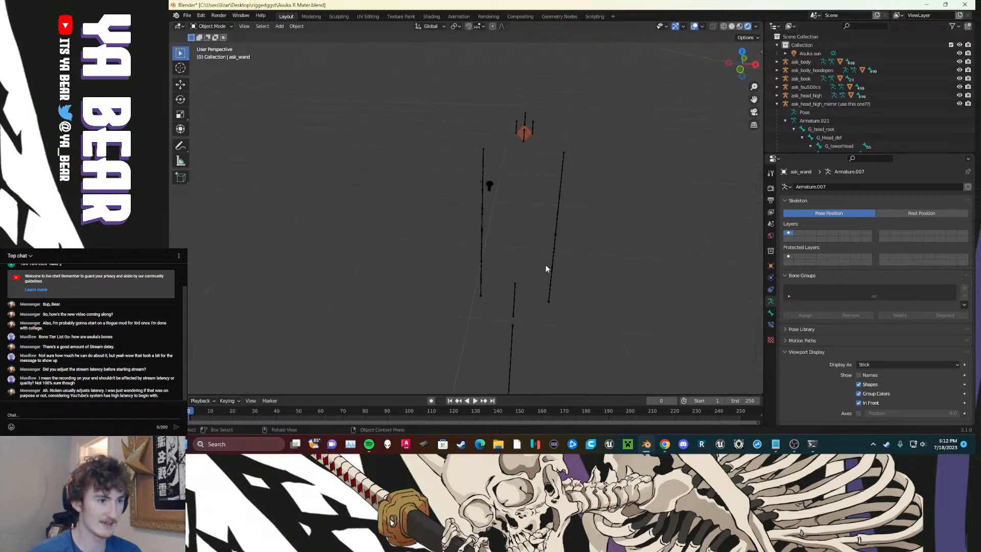
left_click(480, 202)
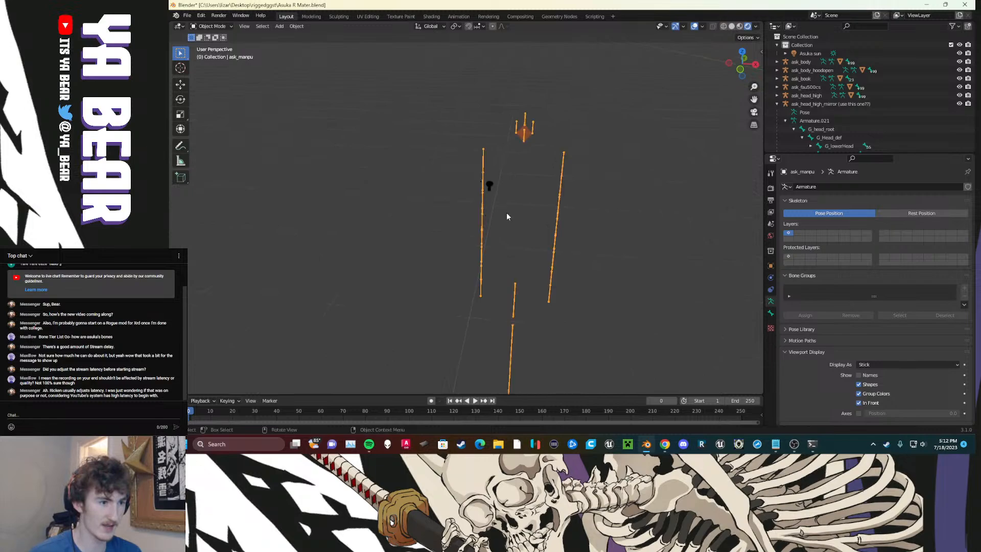
left_click(633, 241)
scroll(588, 267, "down", 12)
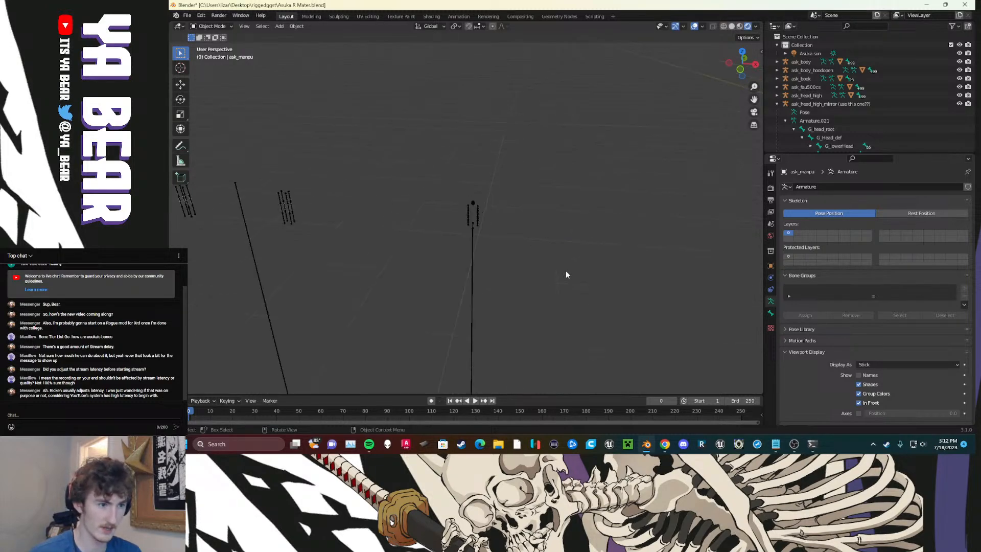
Step: Select the ask_book armature near the wand
middle_click_drag(614, 259, 466, 226, "shift")
middle_click_drag(619, 225, 465, 236, "shift")
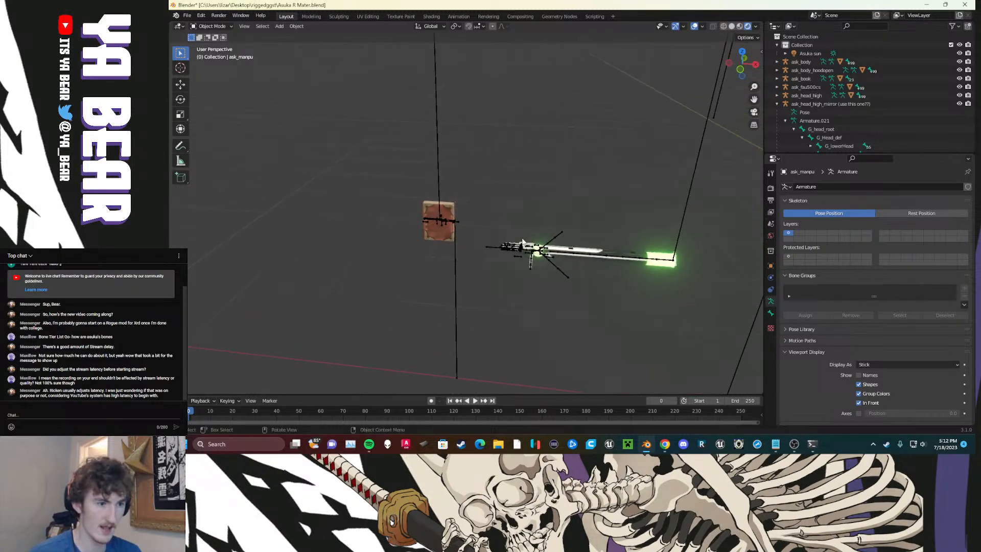
scroll(466, 236, "up", 3)
left_click(418, 199)
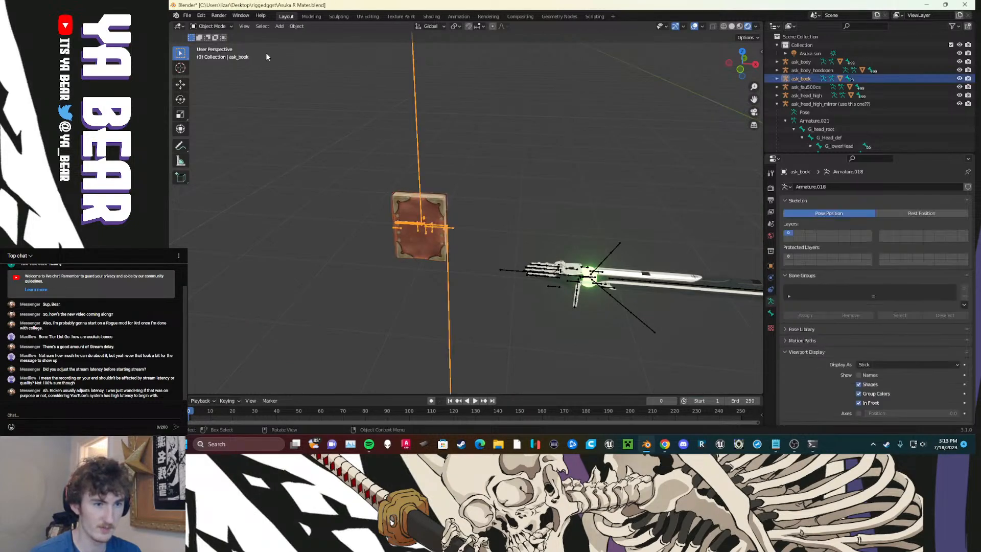
Step: Put the ask_book armature in Pose Mode and move its G_grip_book bone, with the book, away from the root bone
left_click(211, 26)
left_click(212, 55)
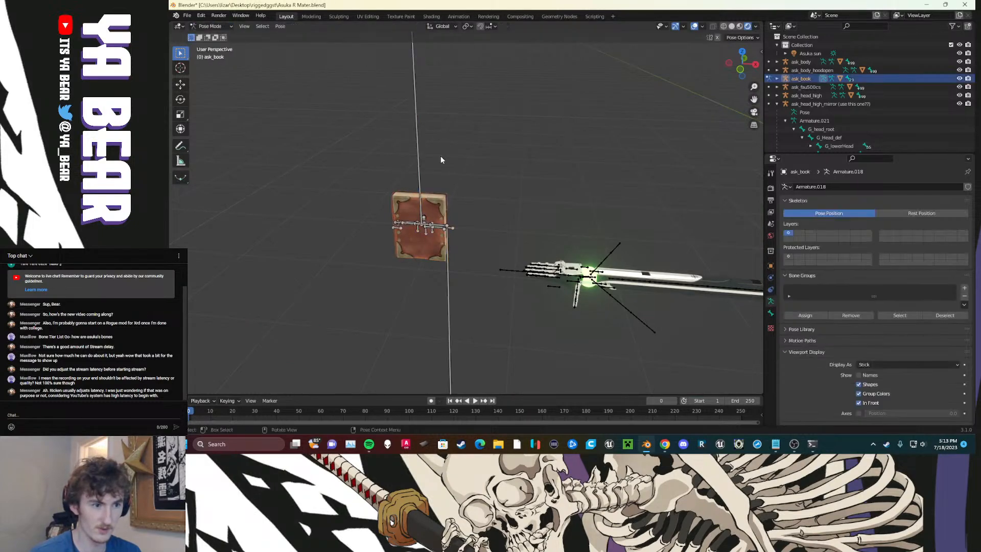
left_click(421, 228)
key("r")
key("r")
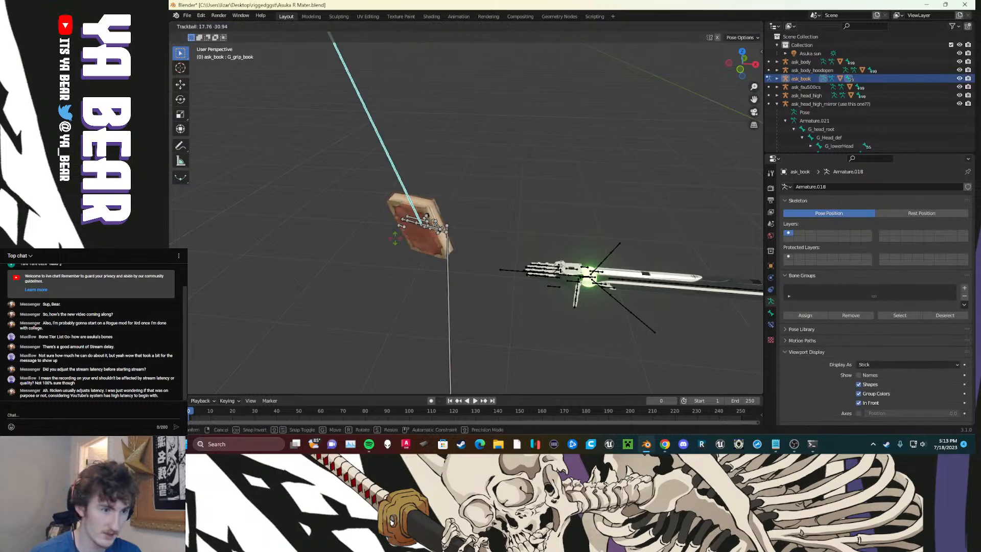
right_click(422, 245)
key("g")
left_click(371, 257)
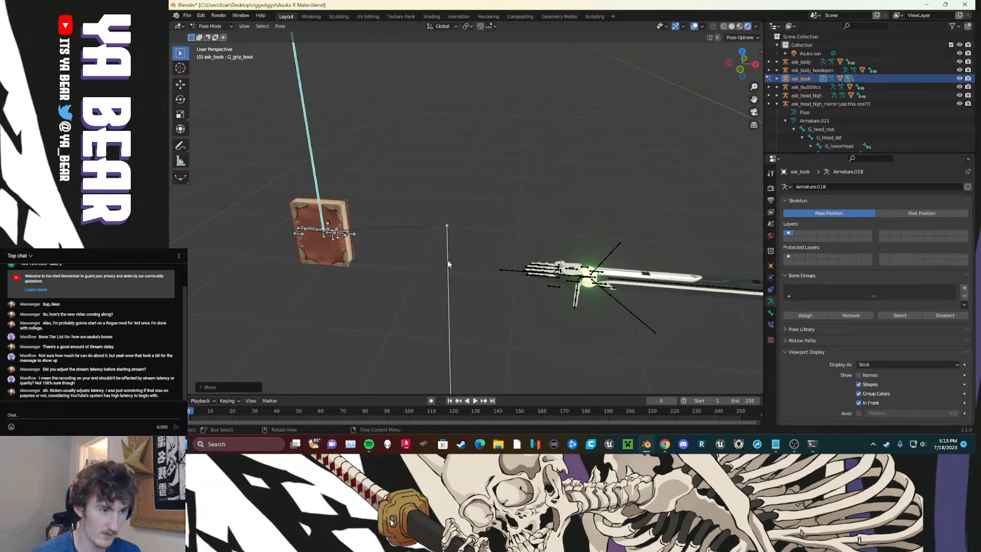
Step: Add a bone group to the book armature and move the G_book_root bone to the eighth bone layer
left_click(448, 261)
key("g")
right_click(422, 261)
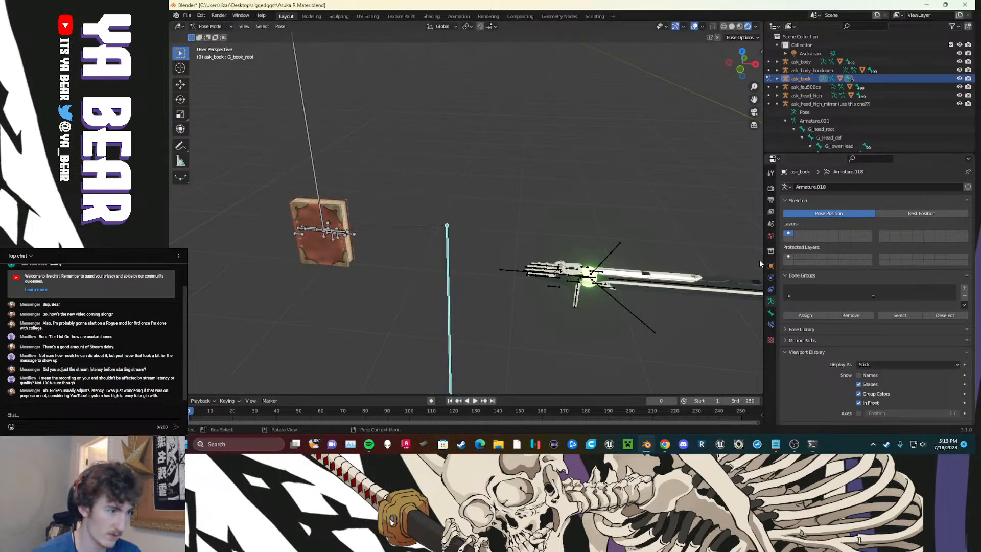
left_click(964, 288)
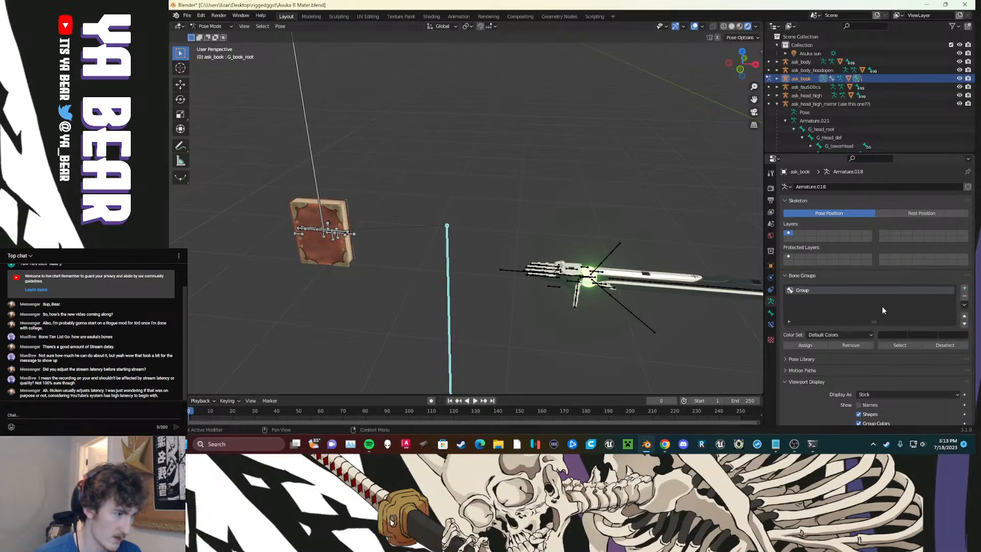
key("m")
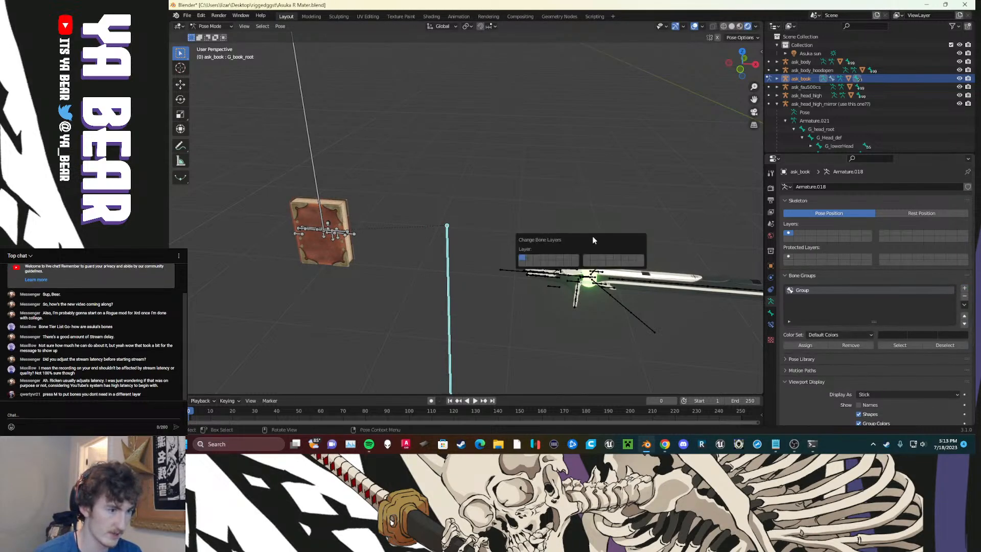
left_click(578, 256)
Step: Name the bone group main, assign the G_grip_book bone to it and give it 04 - Theme Color Set
left_click(330, 188)
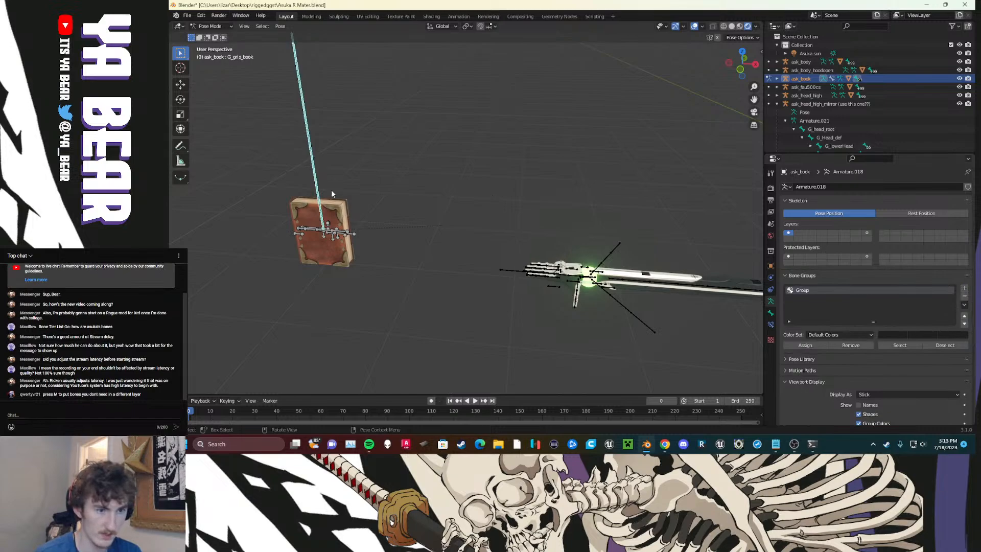
key("r")
key("r")
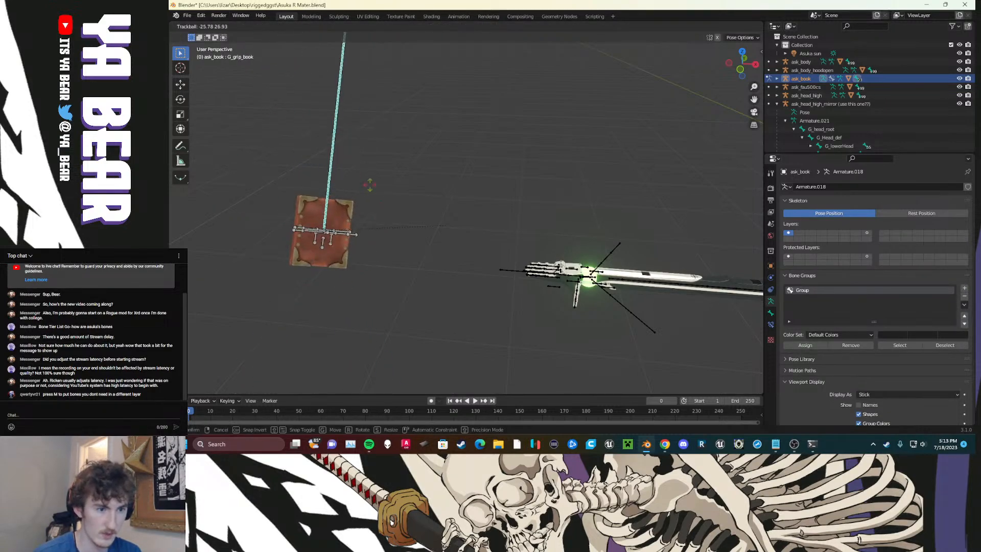
right_click(355, 188)
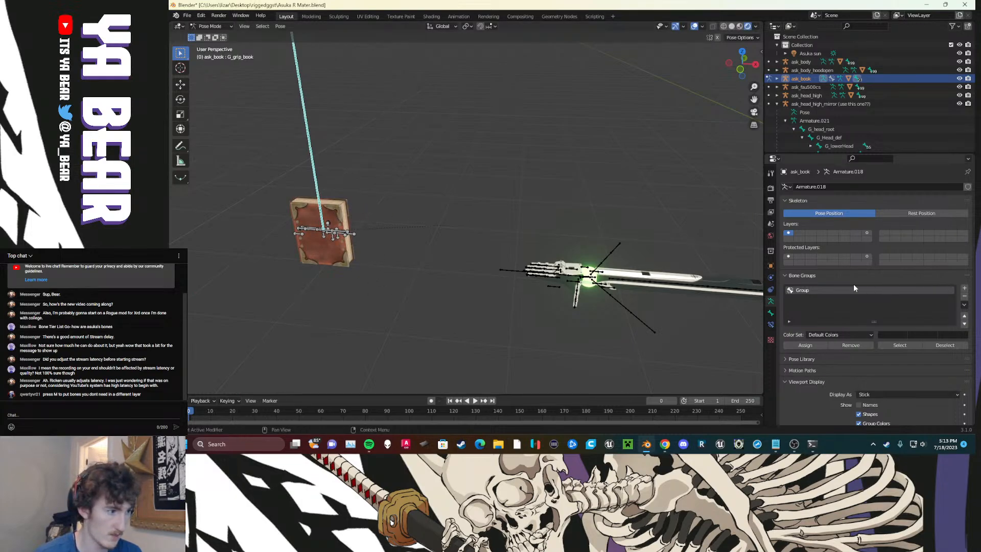
double_click(802, 290)
type("main")
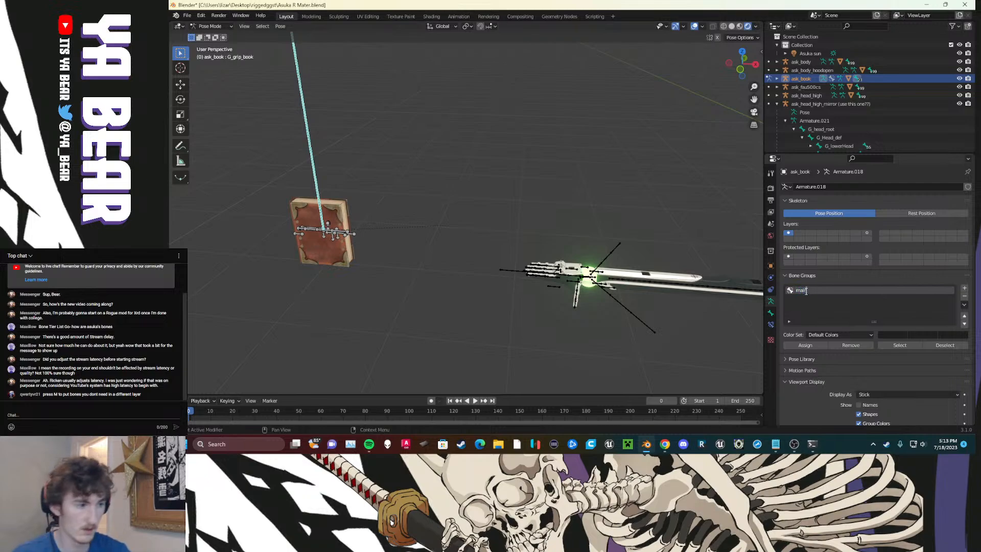
left_click(820, 333)
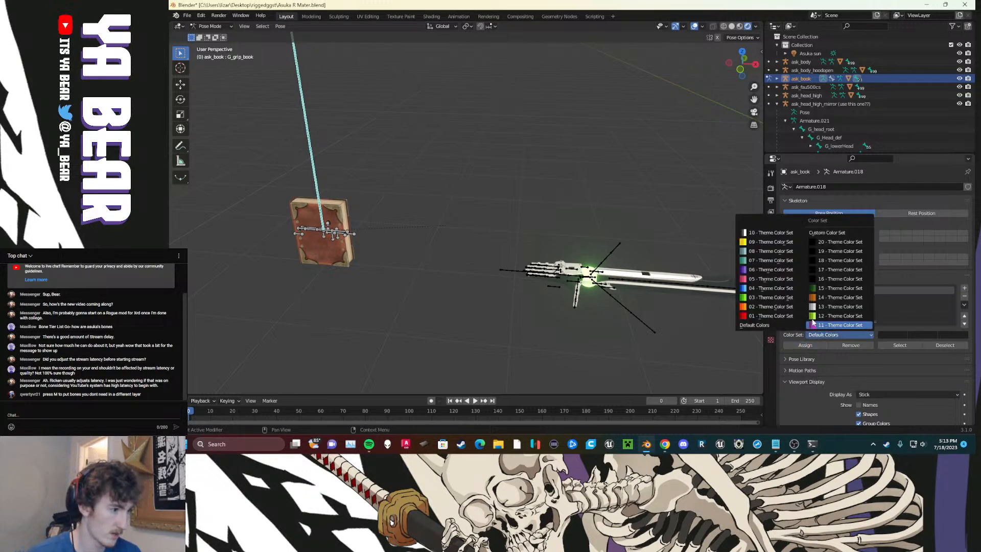
left_click(765, 289)
middle_click_drag(418, 259, 520, 267)
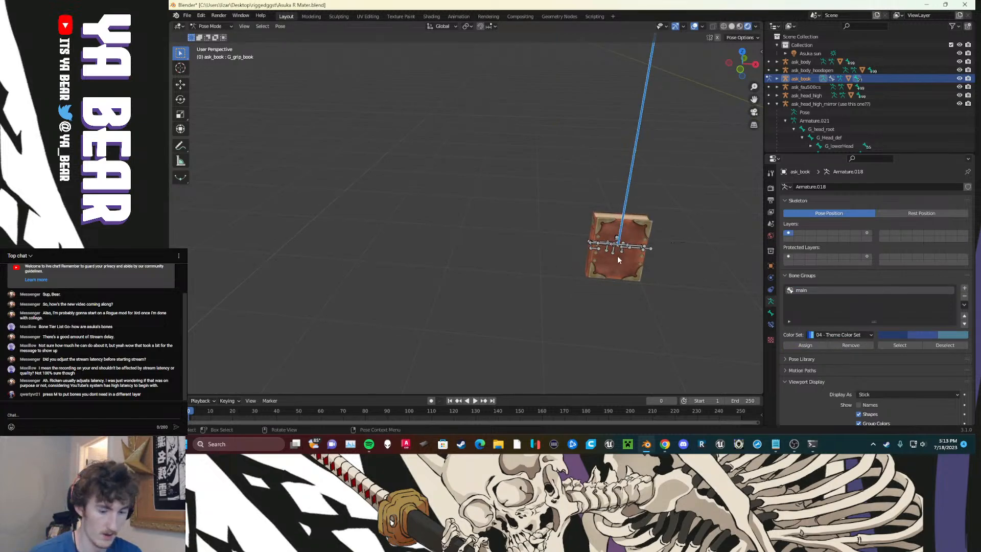
key("r")
key("r")
right_click(585, 263)
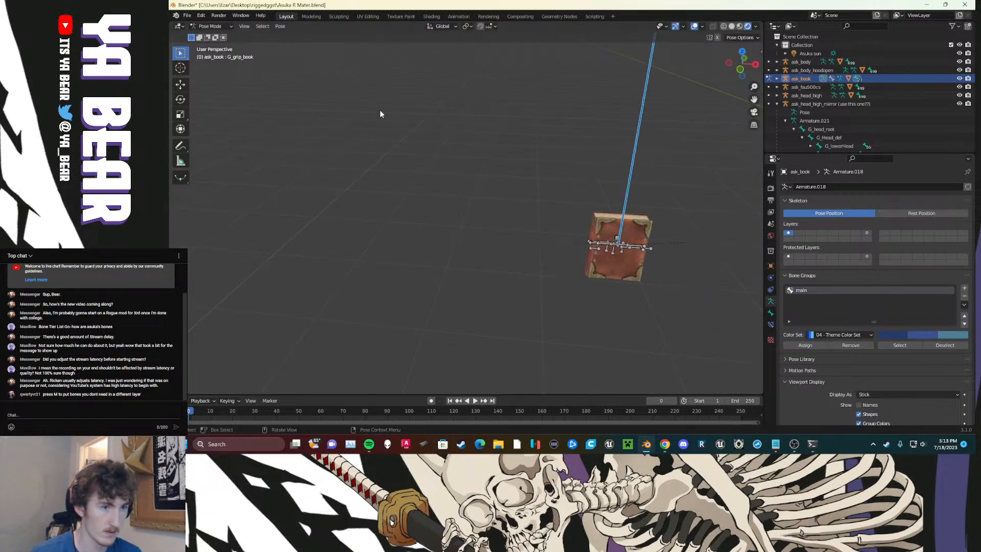
Step: Return the book armature to Object Mode and isolate the book with its armature in local view
left_click(214, 26)
left_click(217, 36)
scroll(621, 263, "down", 14)
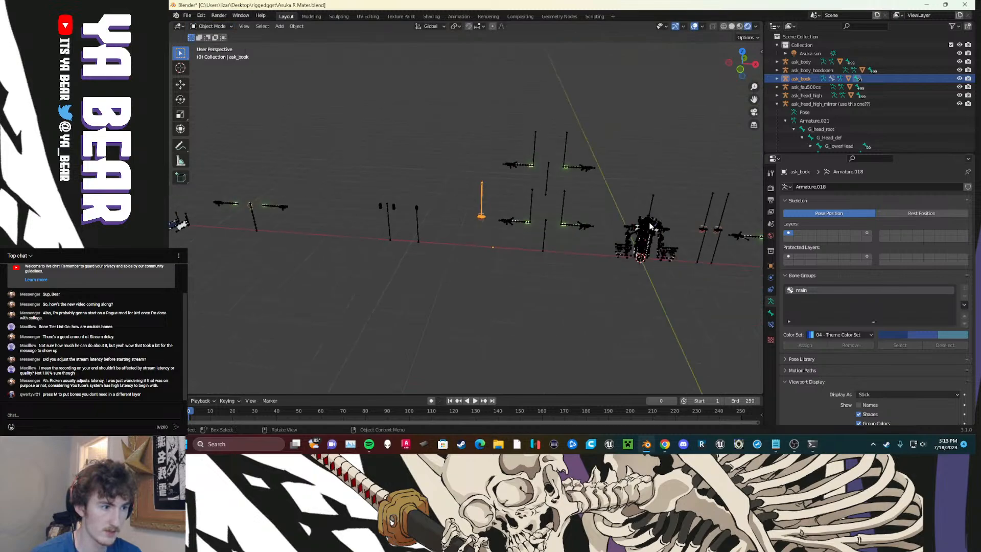
scroll(518, 261, "up", 13)
left_click_drag(691, 186, 612, 221)
key("KP_Divide")
left_click(547, 326)
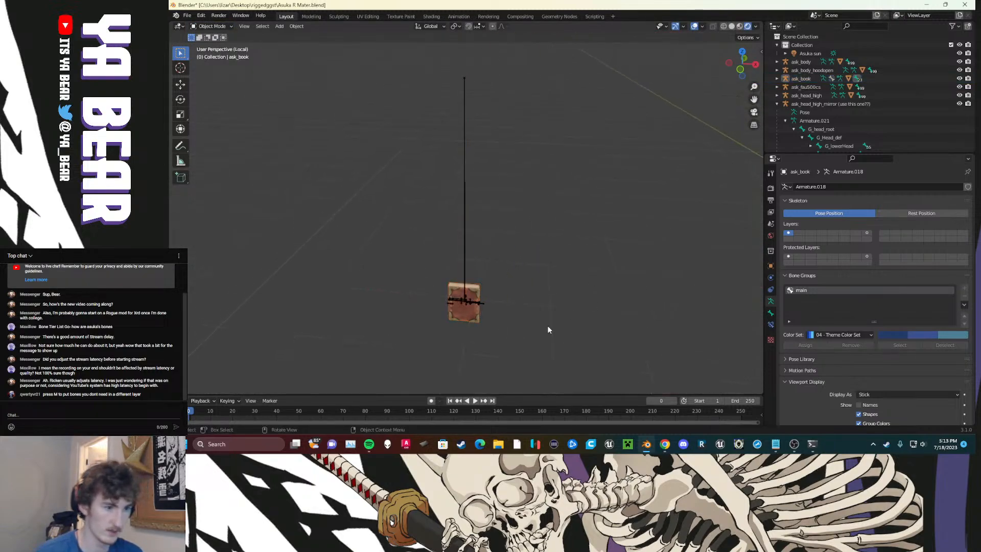
middle_click_drag(587, 307, 597, 290)
middle_click_drag(488, 282, 538, 258)
scroll(537, 254, "up", 6)
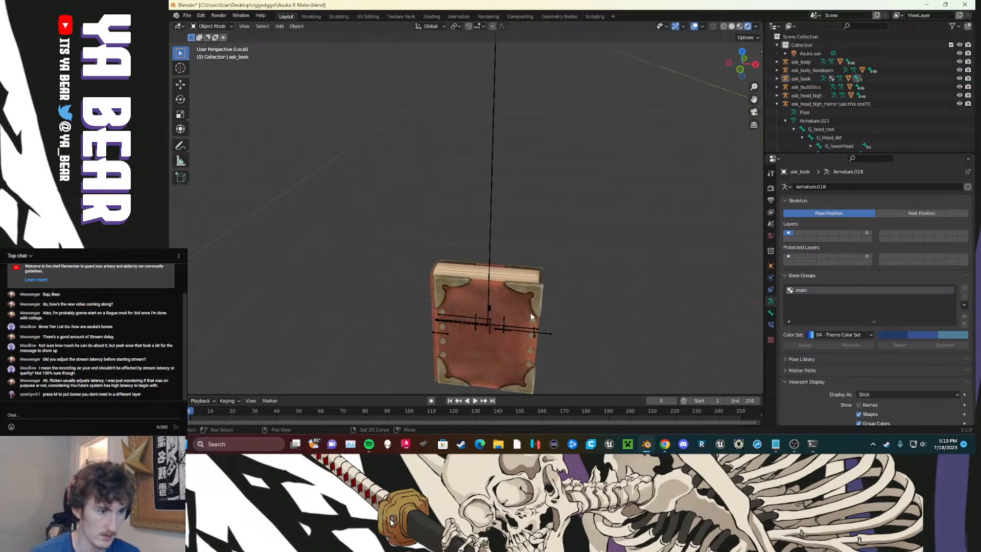
Step: Put the book's armature back in Pose Mode and rotate the G_grip_book bone so the gear-decorated cover faces up
left_click(508, 179)
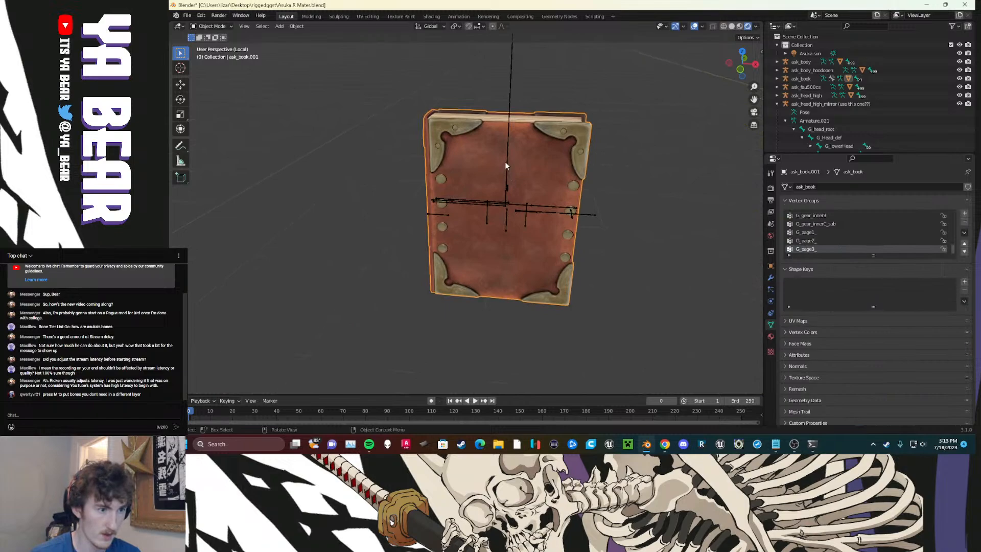
left_click(505, 161)
key("ctrl+Tab")
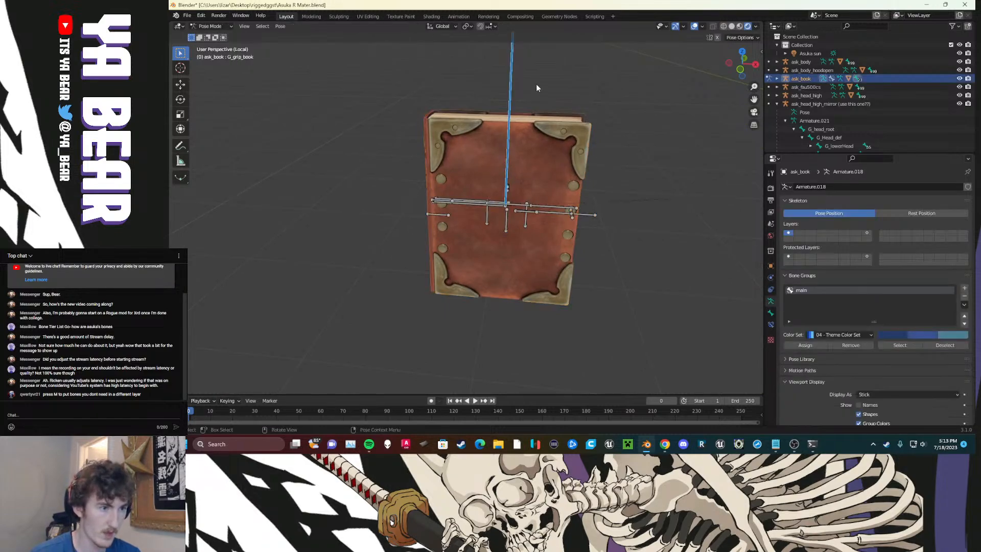
key("r")
key("r")
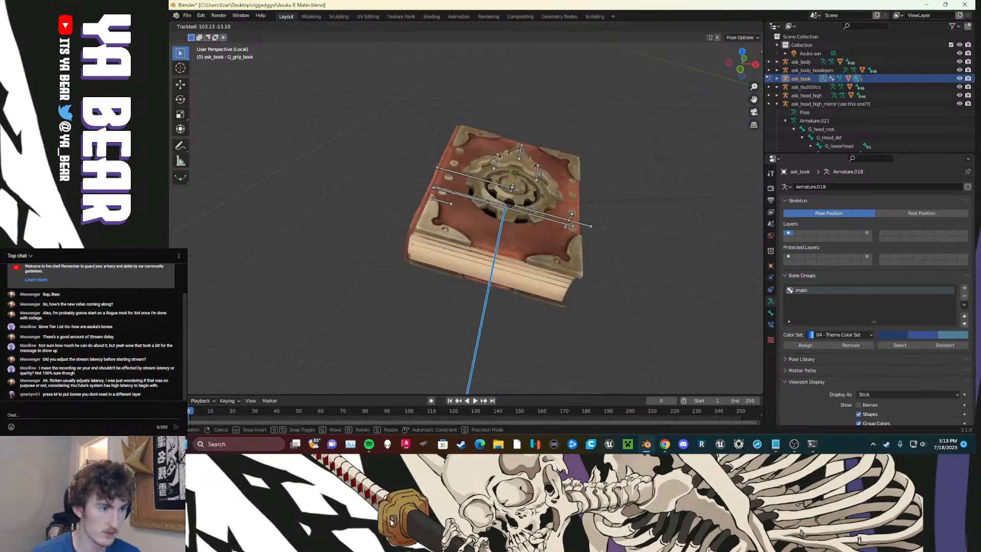
left_click(549, 145)
left_click(550, 145)
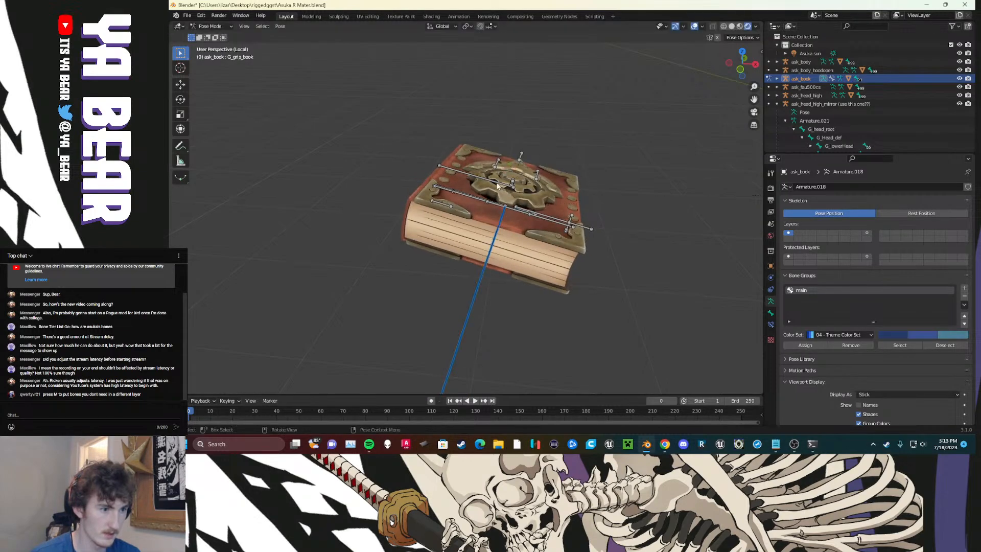
Step: Rotate the G_cover_R1_ bone freely until the front cover stands open and the written pages are exposed
left_click(497, 185)
key("r")
key("r")
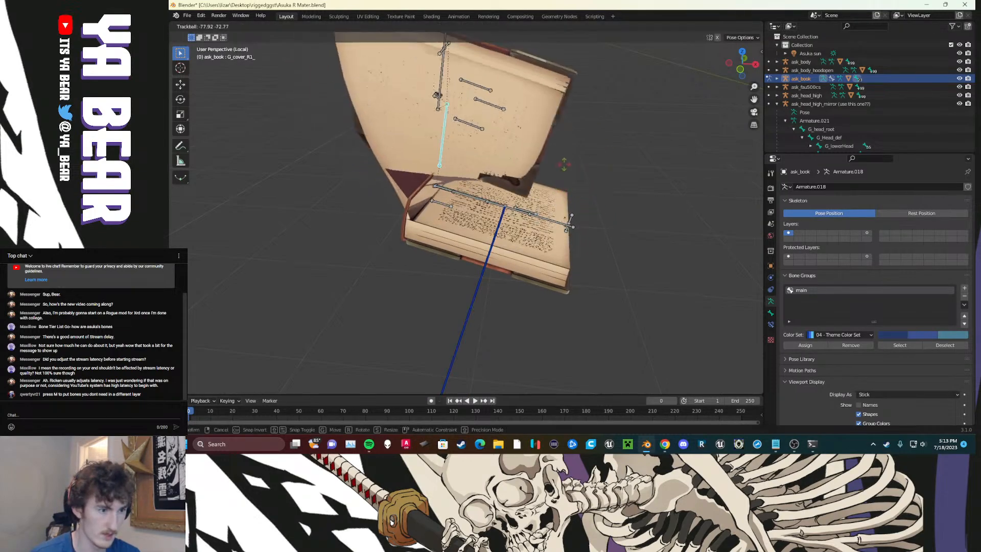
key("r")
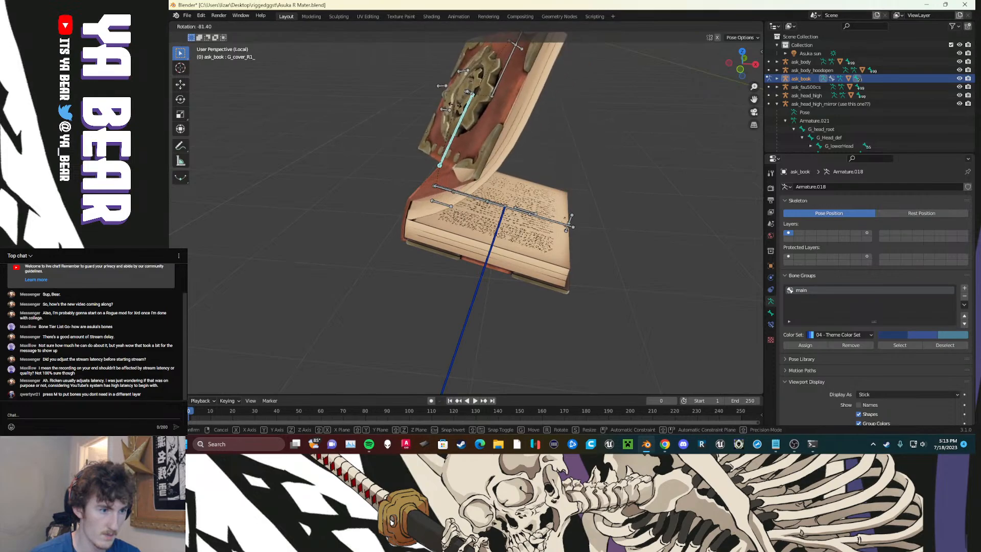
left_click(454, 105)
key("r")
key("r")
left_click(585, 120)
key("r")
key("r")
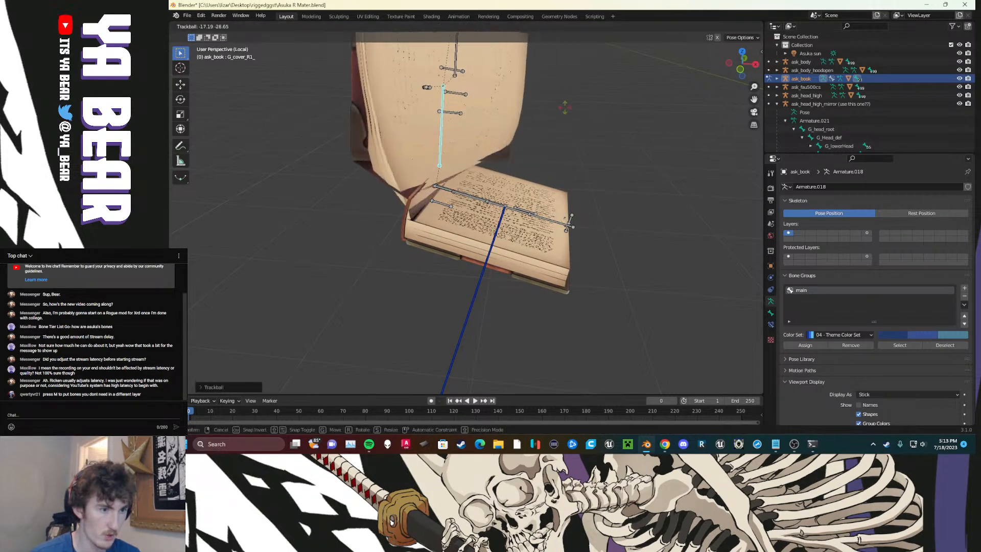
left_click(583, 124)
key("r")
key("r")
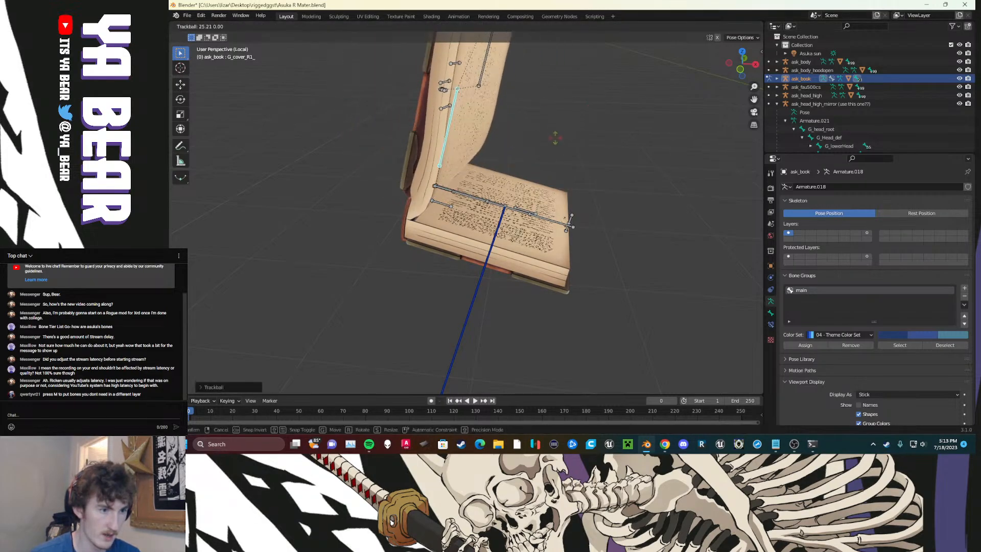
left_click(542, 192)
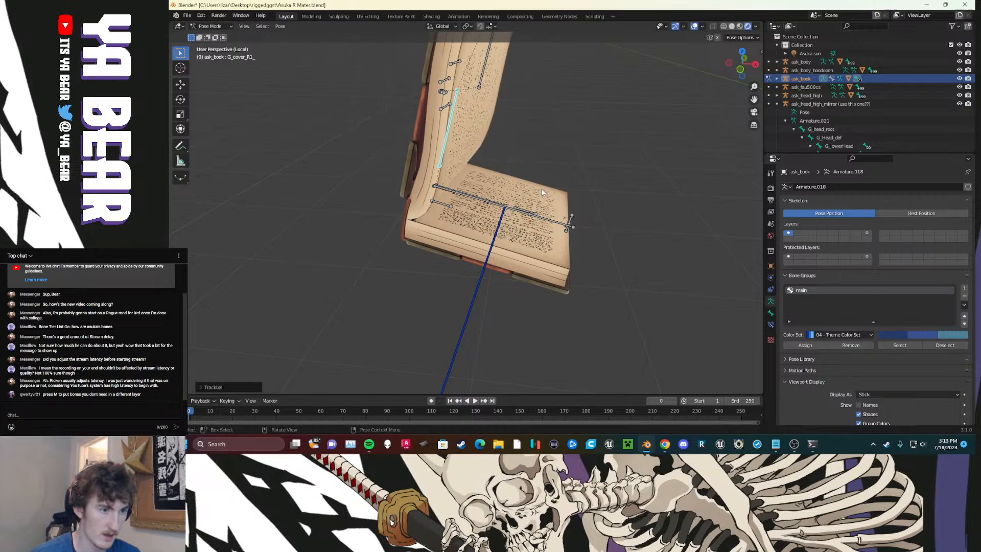
Step: Add a bone group named book opener for the cover bone and give it 12 - Theme Color Set
left_click(964, 288)
double_click(802, 299)
type("bo")
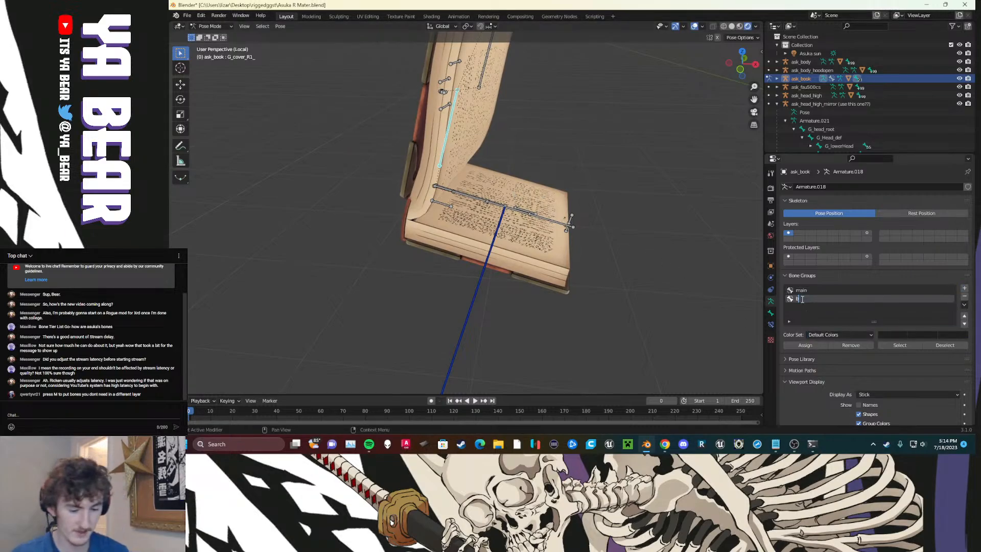
type("o")
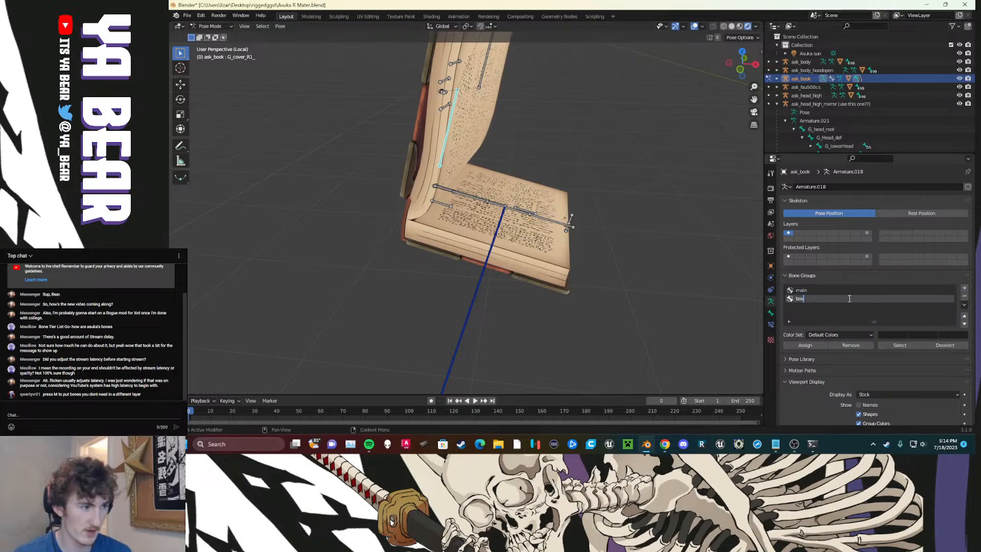
type("k c")
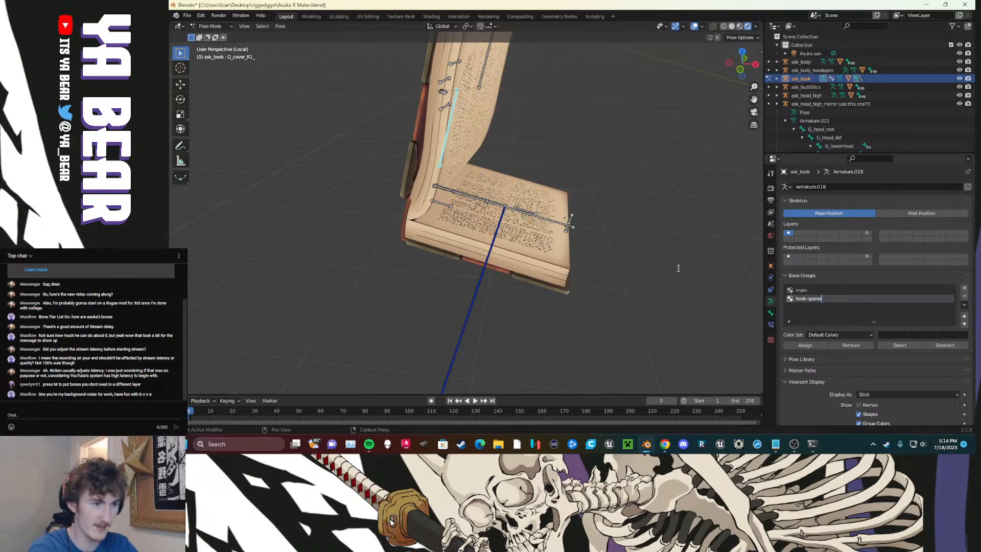
key("Return")
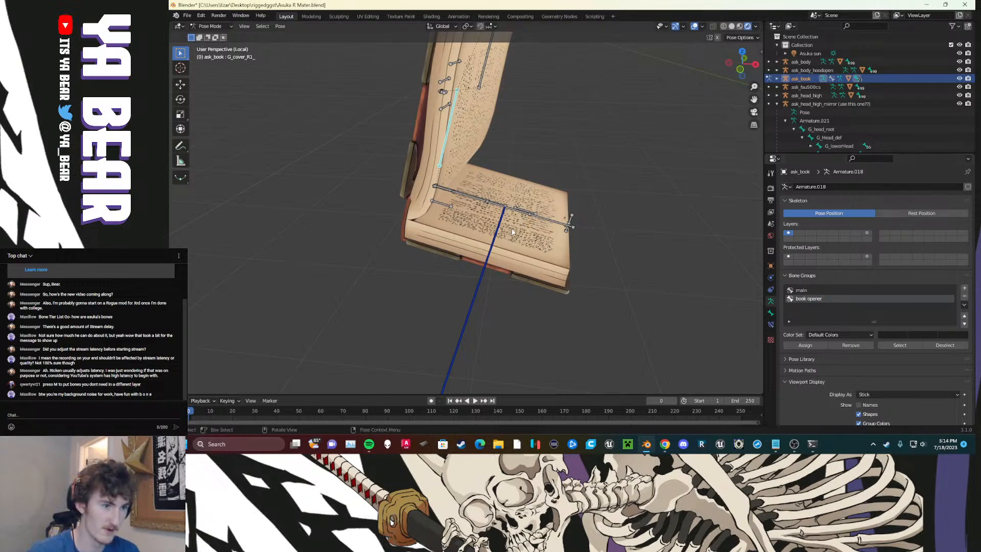
left_click(815, 335)
left_click(818, 318)
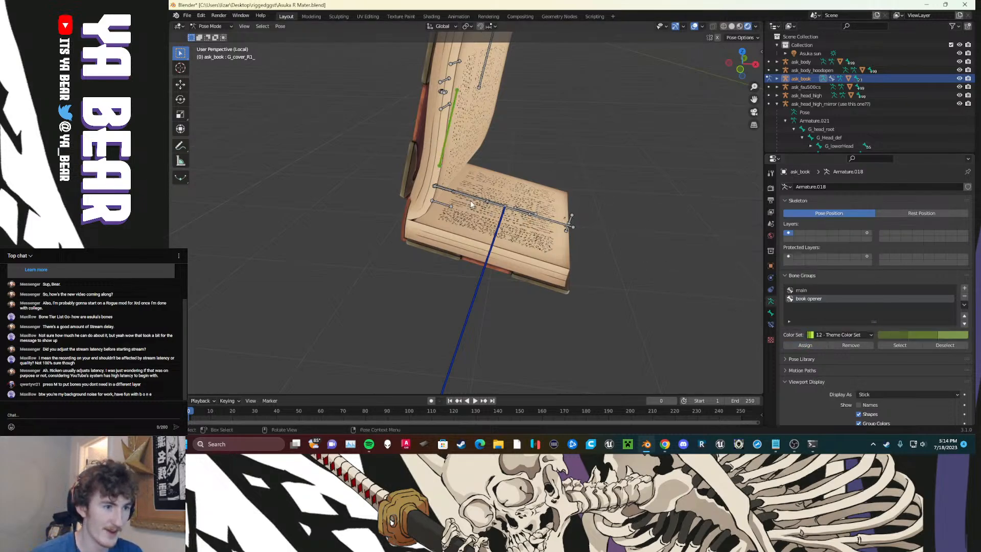
Step: Rotate the G_page1_ bone to lift the loose page off the lower half of the book
left_click(487, 206)
key("r")
key("r")
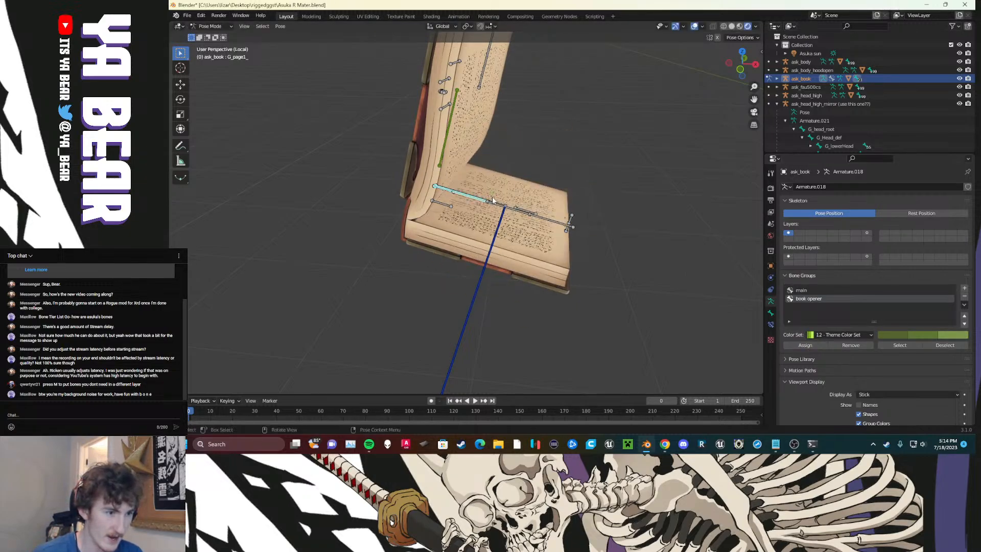
left_click(537, 152)
Step: Lift the loose page slightly and put its G_page bones in a new bone group named page with 09 - Theme Color Set
key("b")
left_click_drag(546, 194, 521, 172)
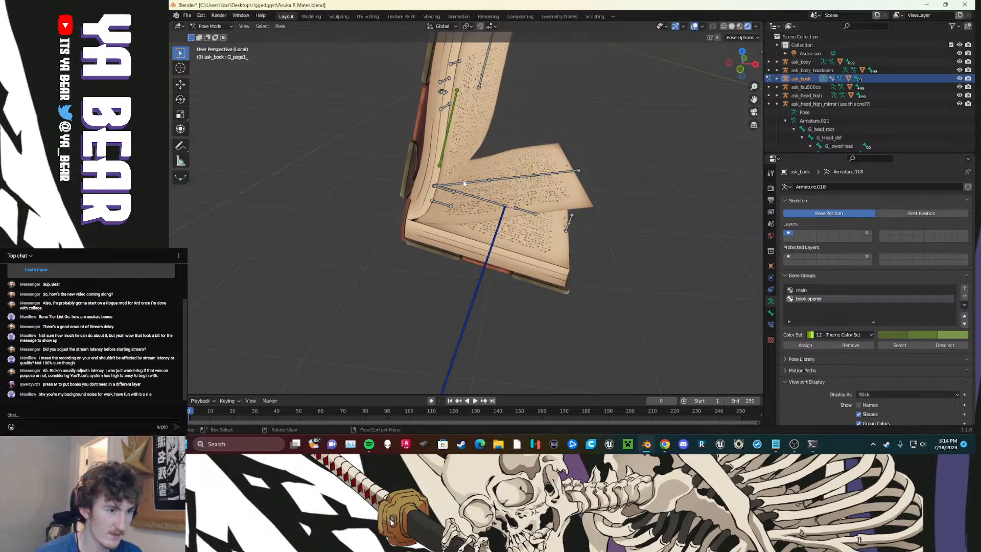
left_click(550, 174)
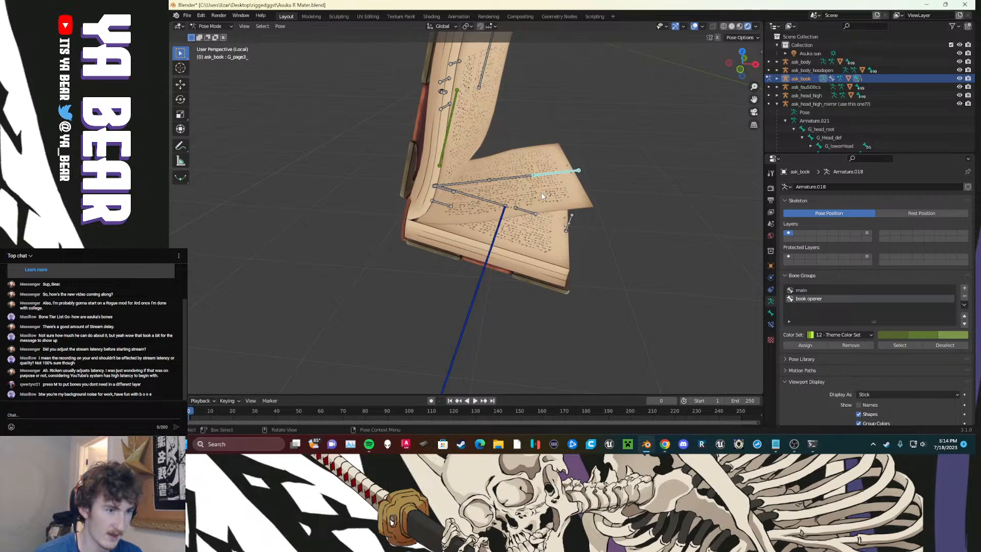
left_click(599, 197)
left_click_drag(599, 197, 481, 163)
left_click(663, 206)
left_click(541, 184)
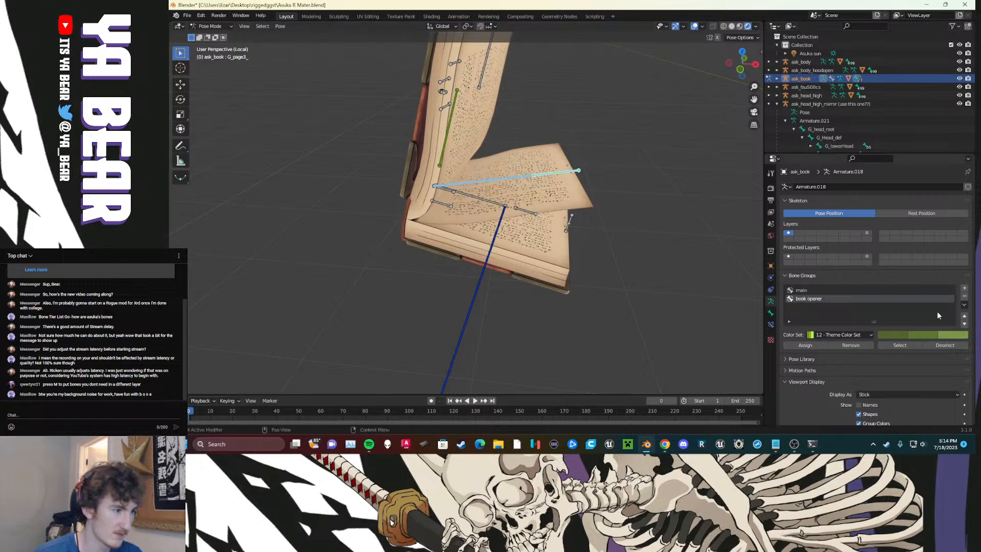
left_click(964, 289)
left_click(840, 335)
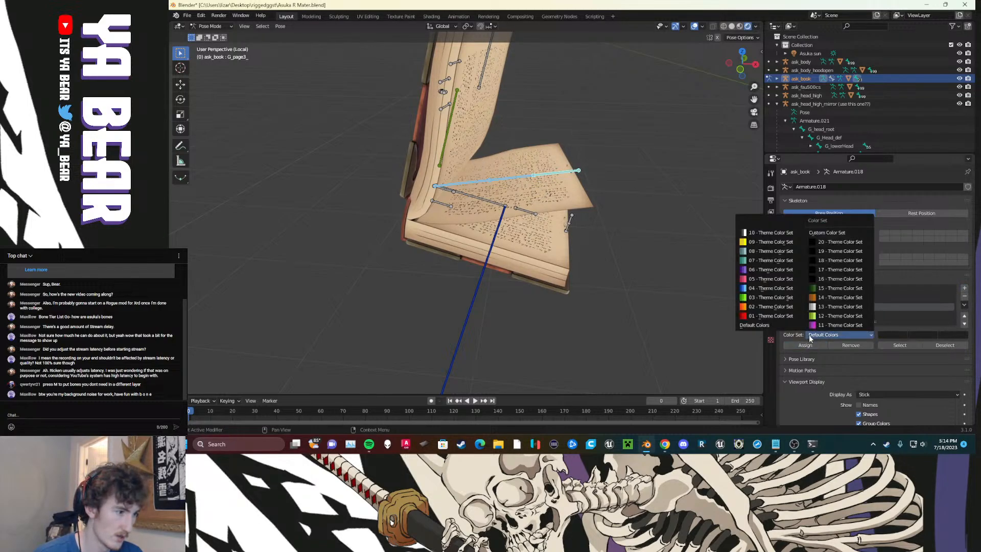
left_click(771, 241)
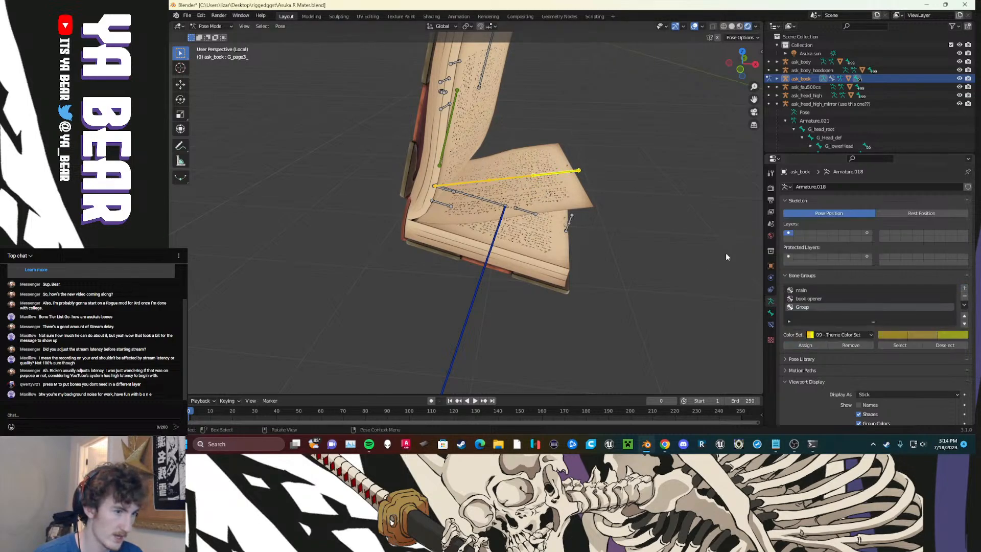
double_click(816, 306)
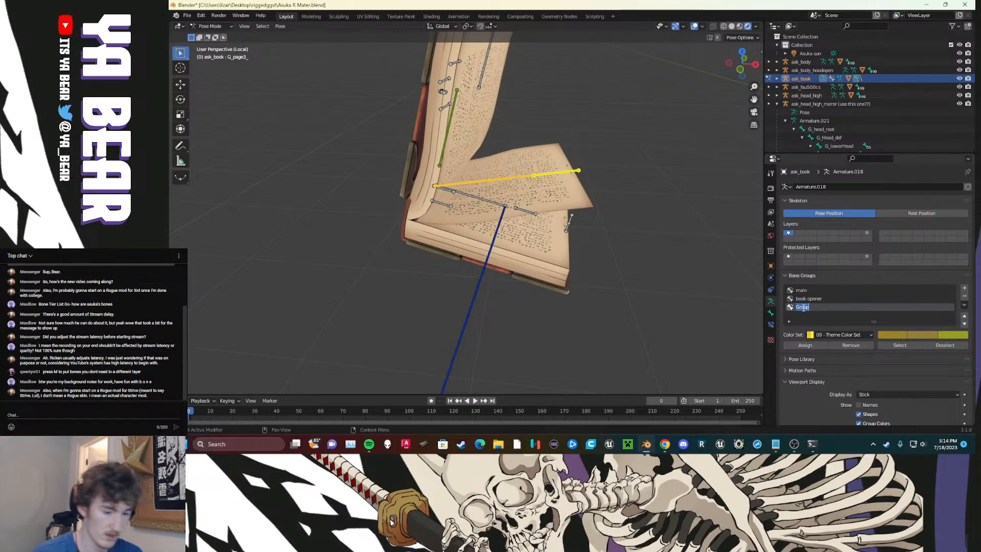
type("b")
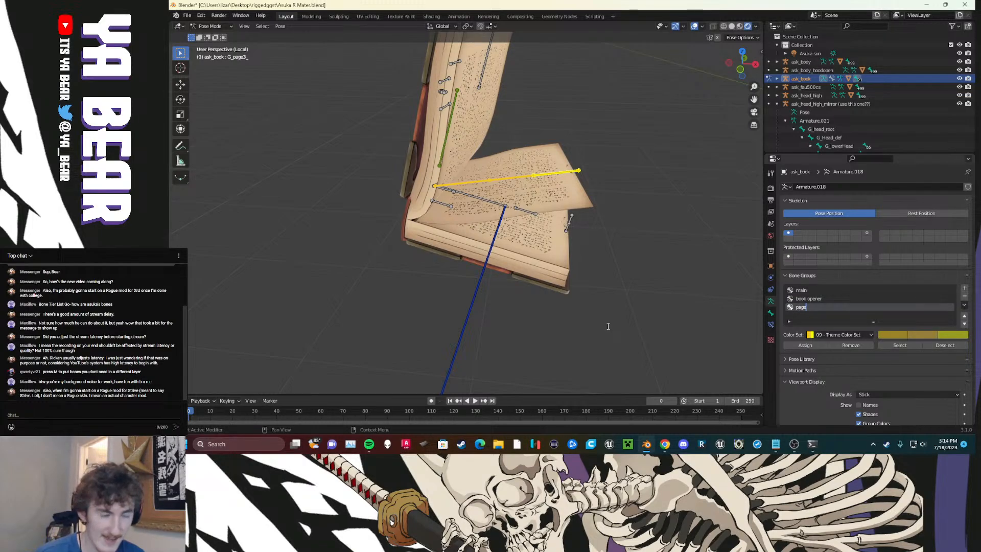
key("Return")
Step: Test-rotate the G_Dictionary_base bone and assign it to the main bone group
left_click(470, 203)
key("r")
key("r")
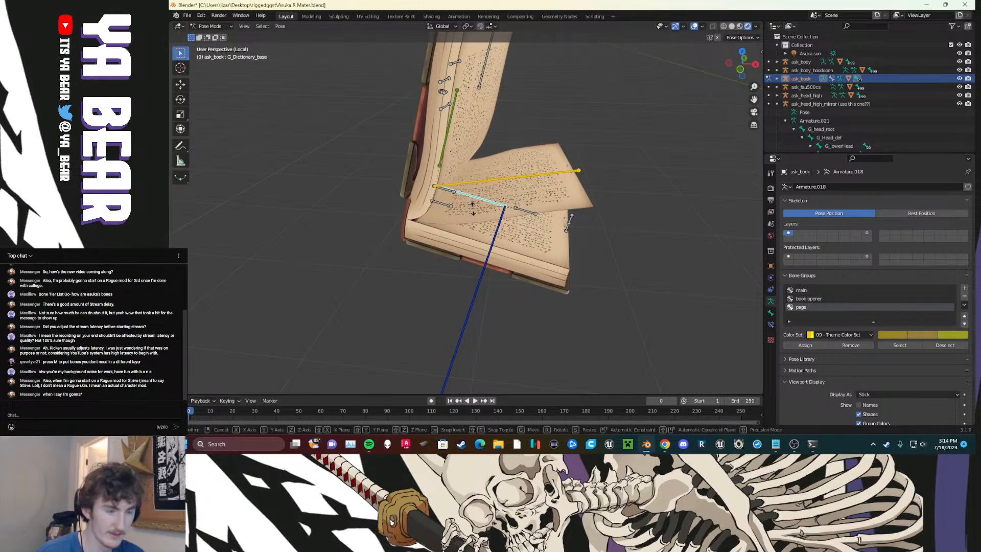
right_click(458, 192)
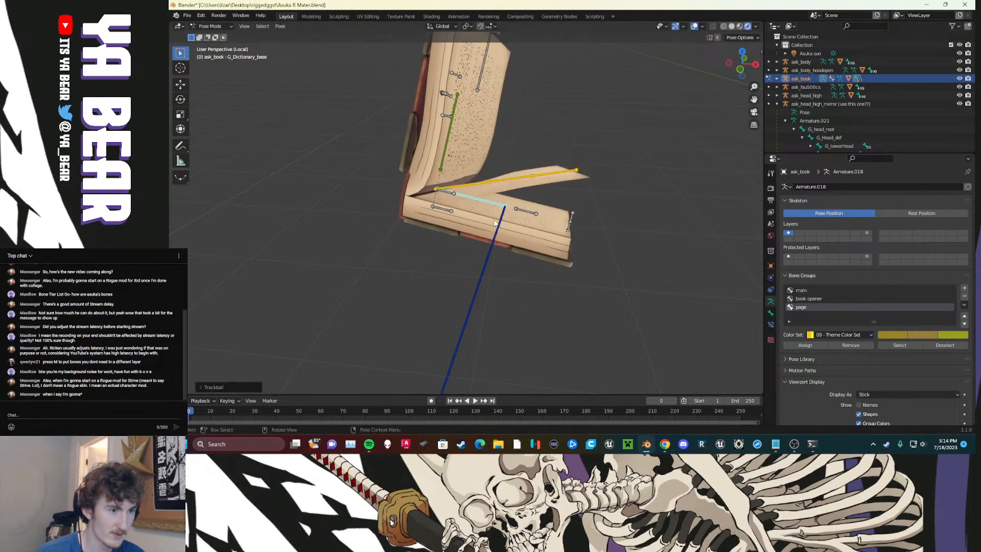
left_click(498, 236)
key("r")
key("r")
right_click(492, 231)
left_click(485, 205)
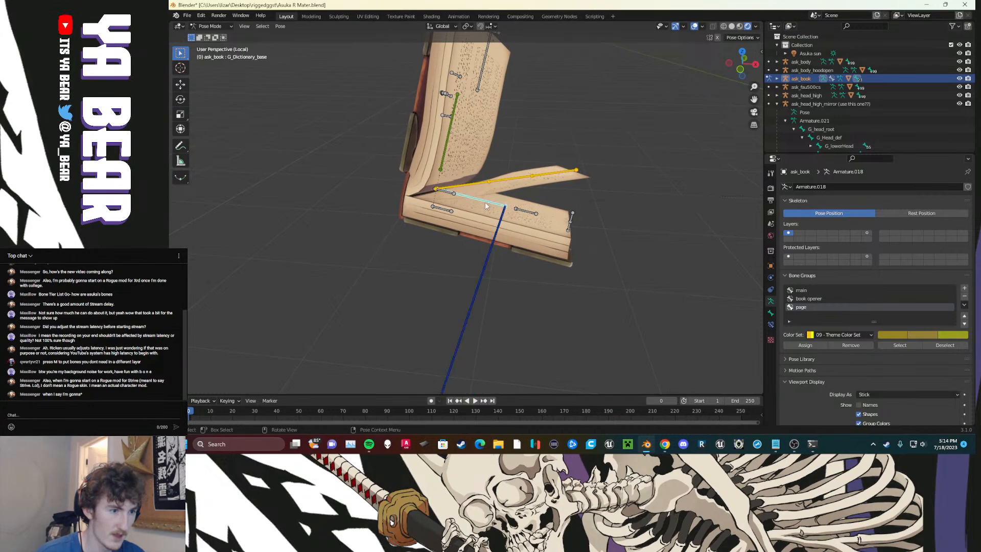
left_click(800, 290)
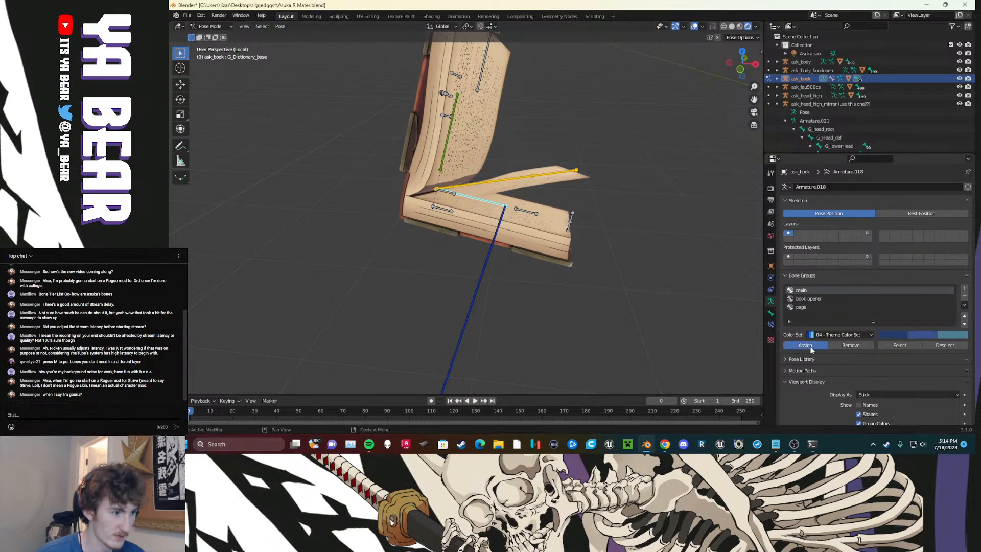
left_click(811, 345)
Step: Try rotating the G_cover_R_sub bone and the small end bones at the lower half's outer page edge
left_click(534, 214)
key("r")
key("r")
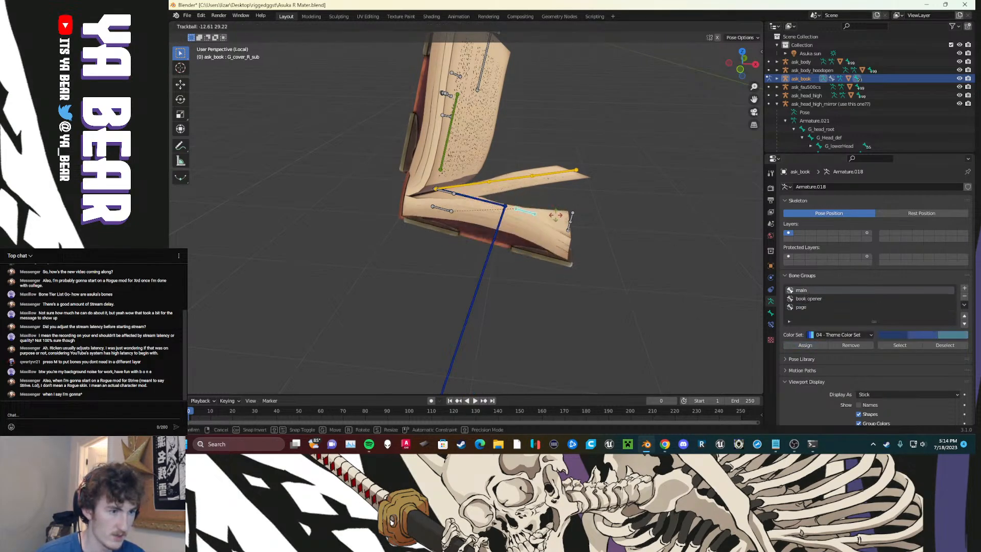
right_click(558, 229)
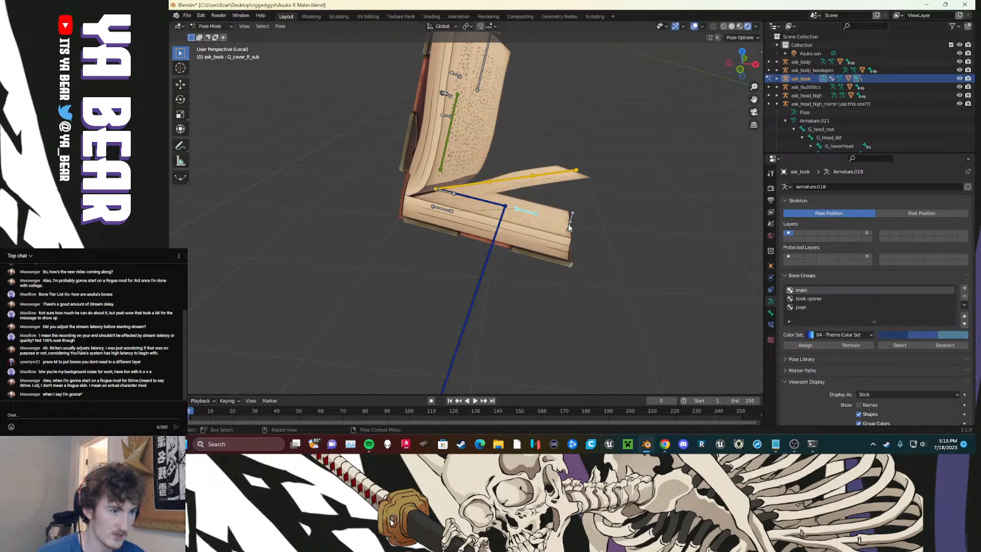
left_click(568, 228)
key("r")
key("r")
right_click(575, 227)
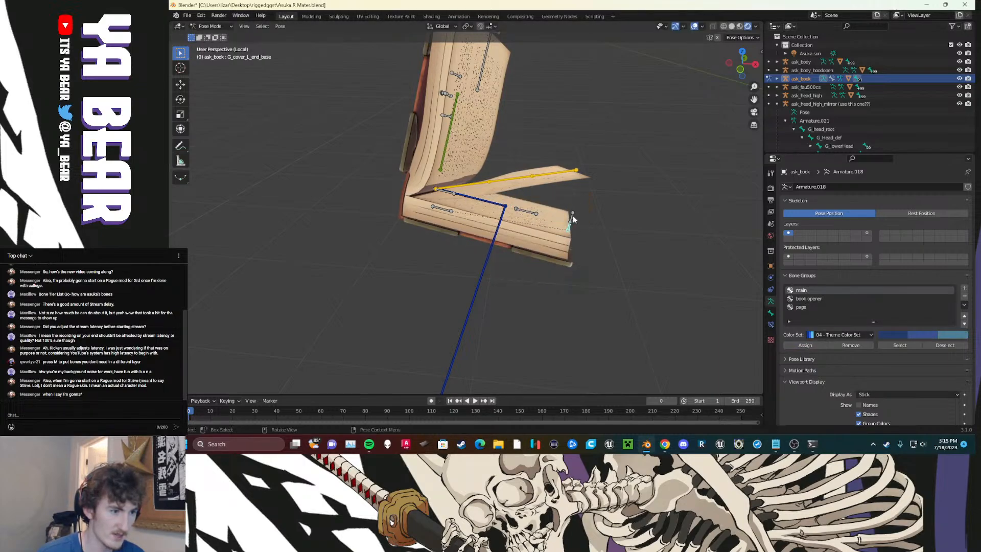
left_click(573, 216)
key("r")
key("r")
right_click(593, 225)
Step: Try rotating the G_cover_L1_ bone near the spine, both freely and in the view plane
left_click(453, 211)
key("r")
key("r")
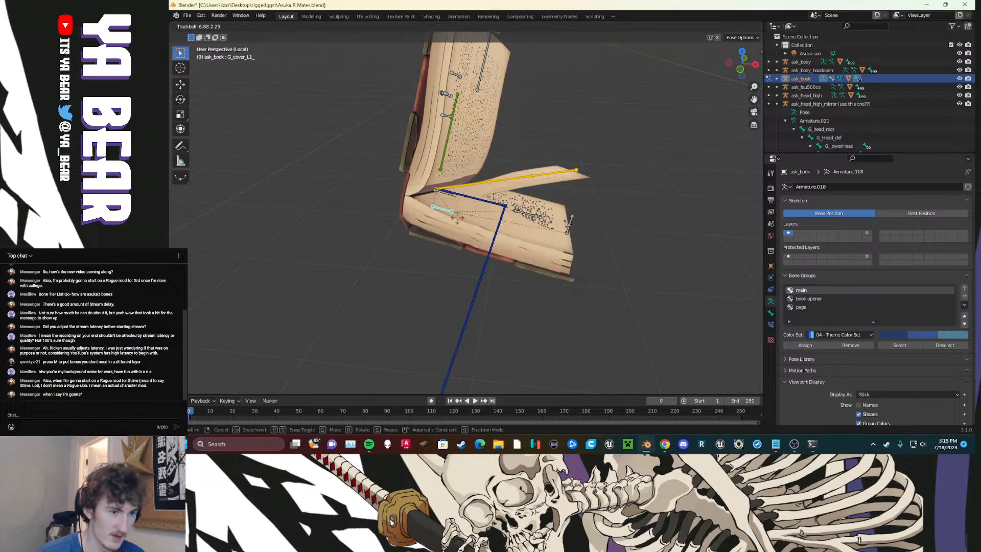
right_click(463, 216)
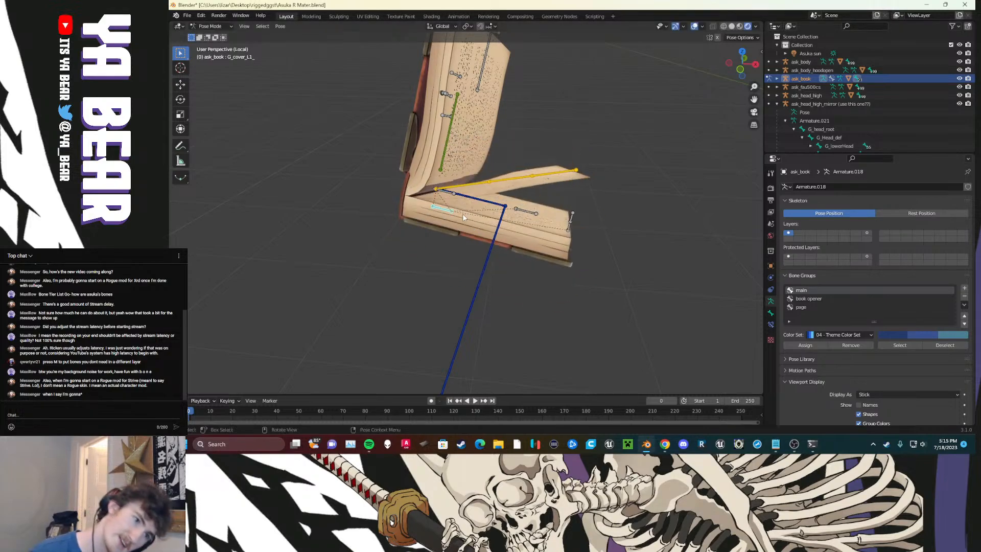
key("r")
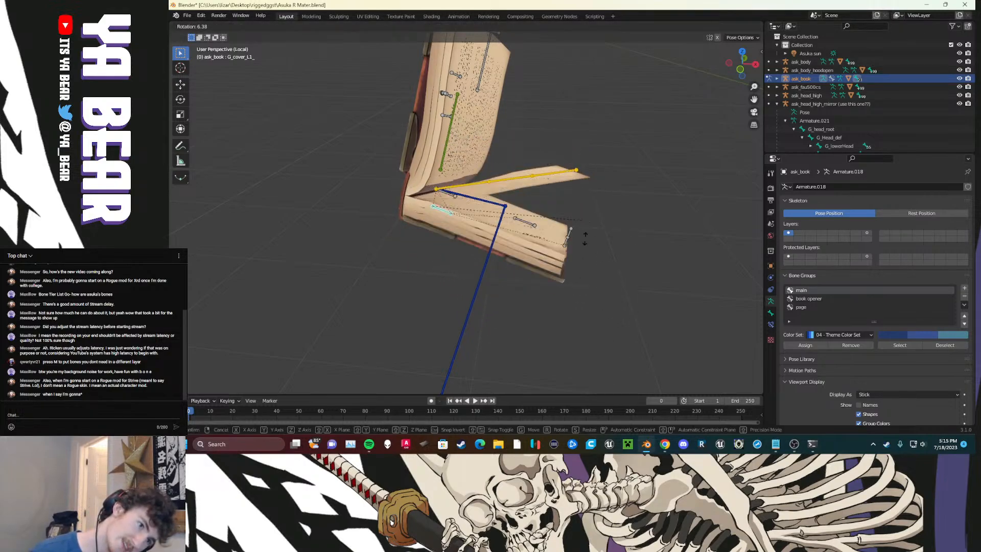
right_click(579, 224)
Step: Try rotating the short G_cover_L2_ bone at the spine and compare it with rotating G_cover_L1_
left_click(445, 191)
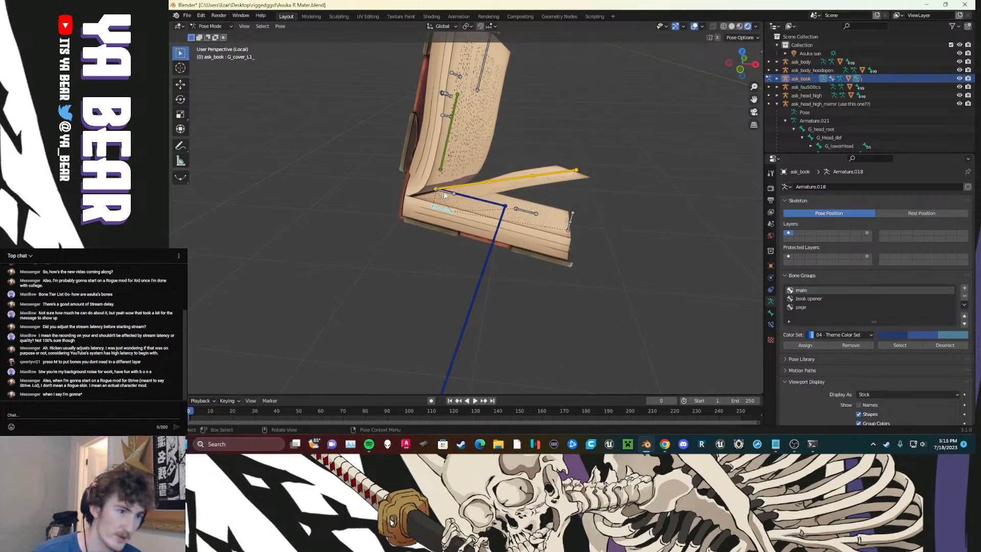
key("r")
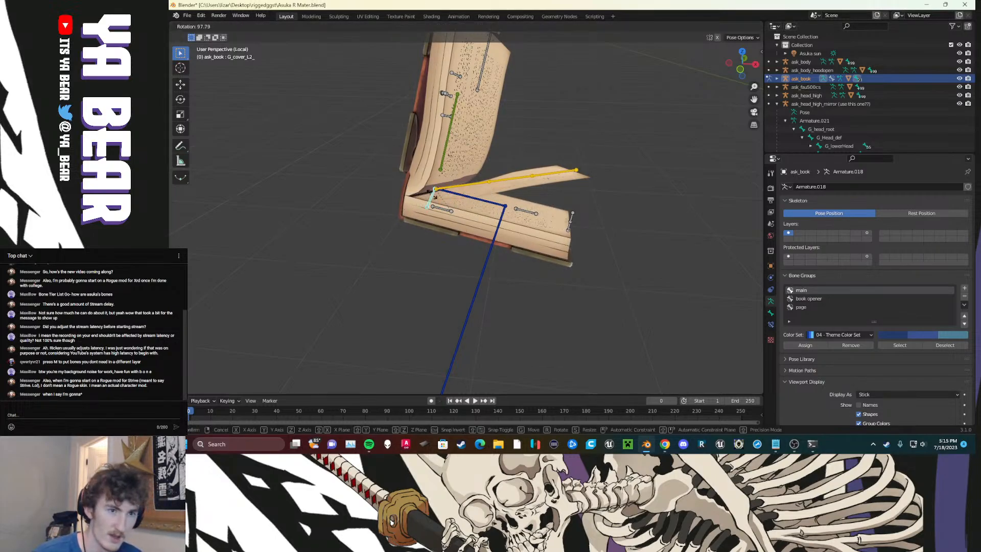
left_click(449, 211)
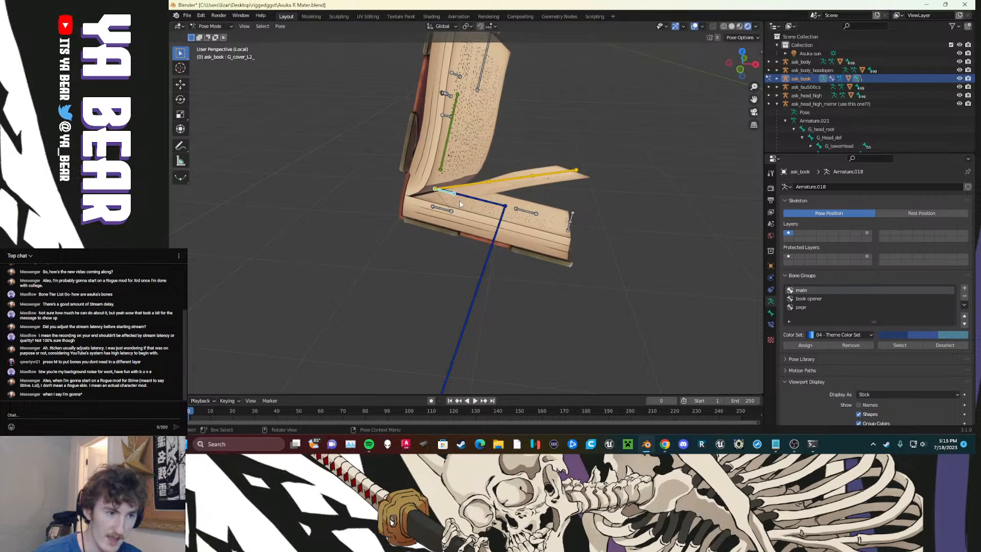
left_click(449, 212)
key("r")
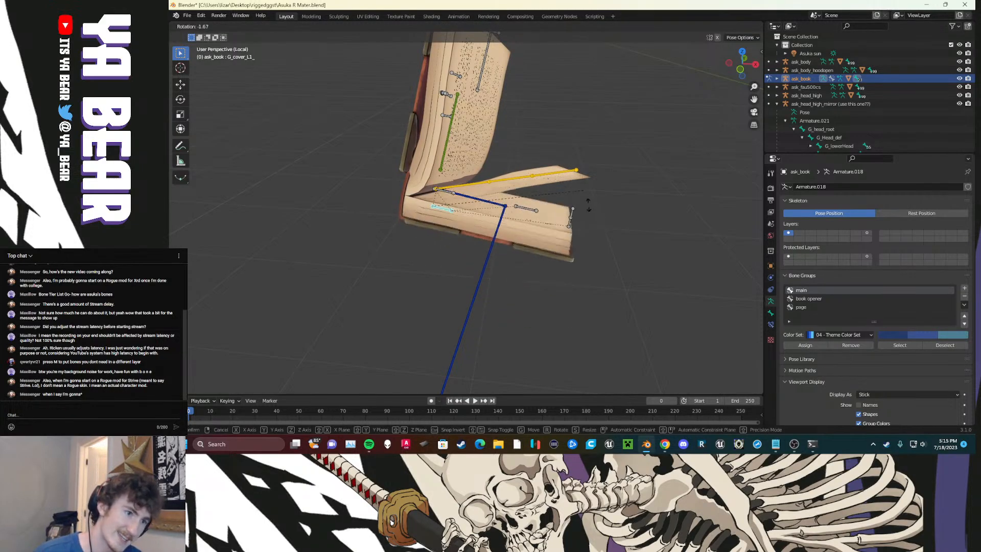
left_click(476, 169)
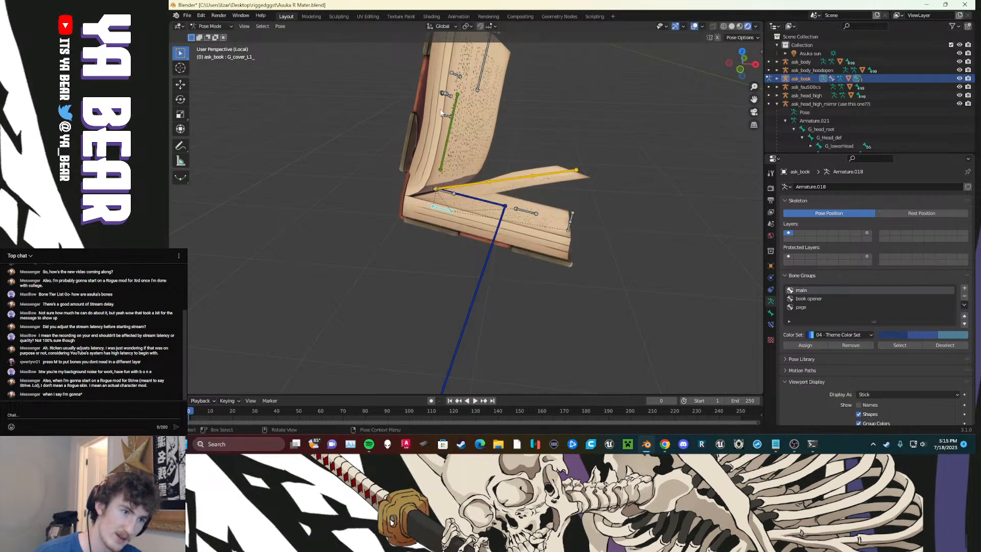
Step: Put the G_cover_L2_ bone in a new bone group named wep att with 01 - Theme Color Set
left_click(449, 195)
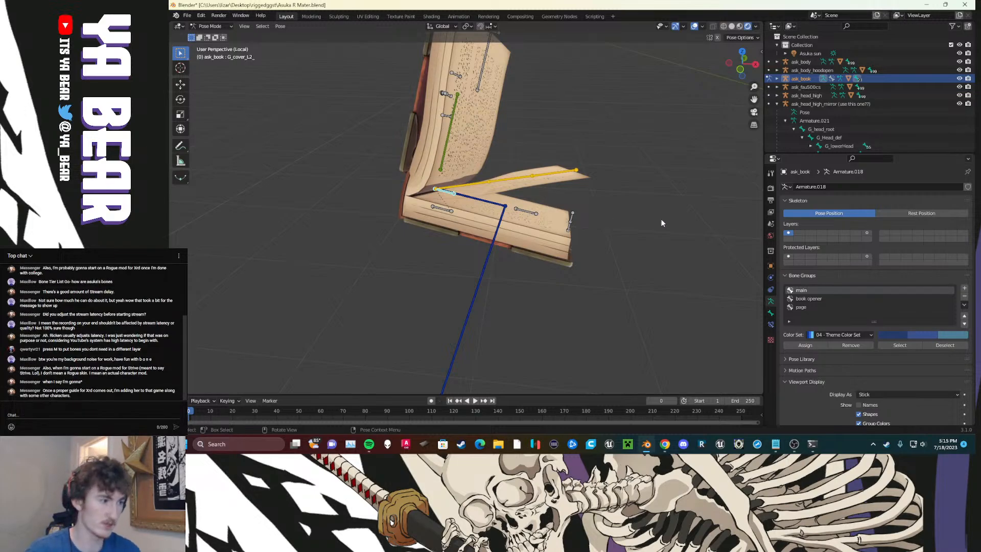
left_click(966, 289)
left_click(820, 336)
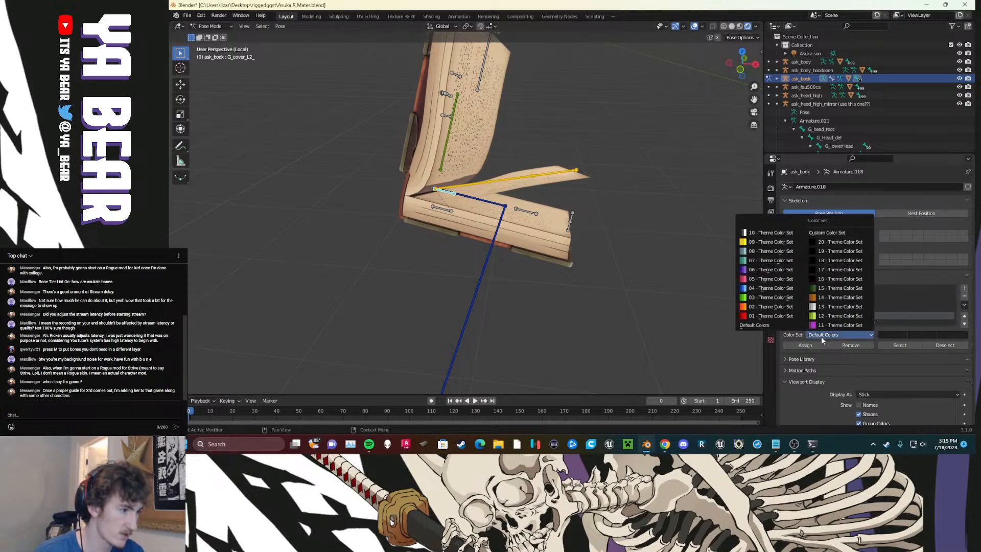
left_click(777, 319)
left_click(802, 345)
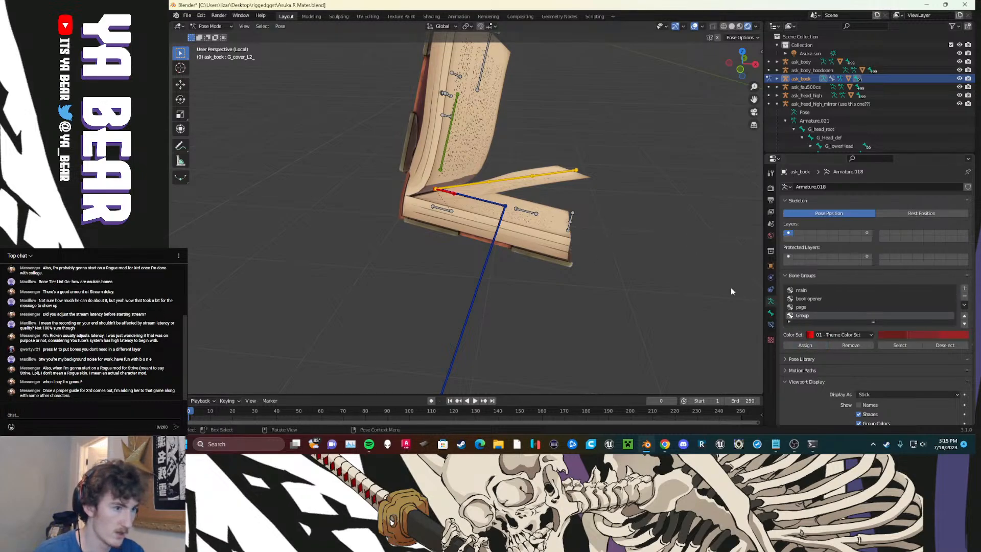
double_click(802, 316)
type("wep att")
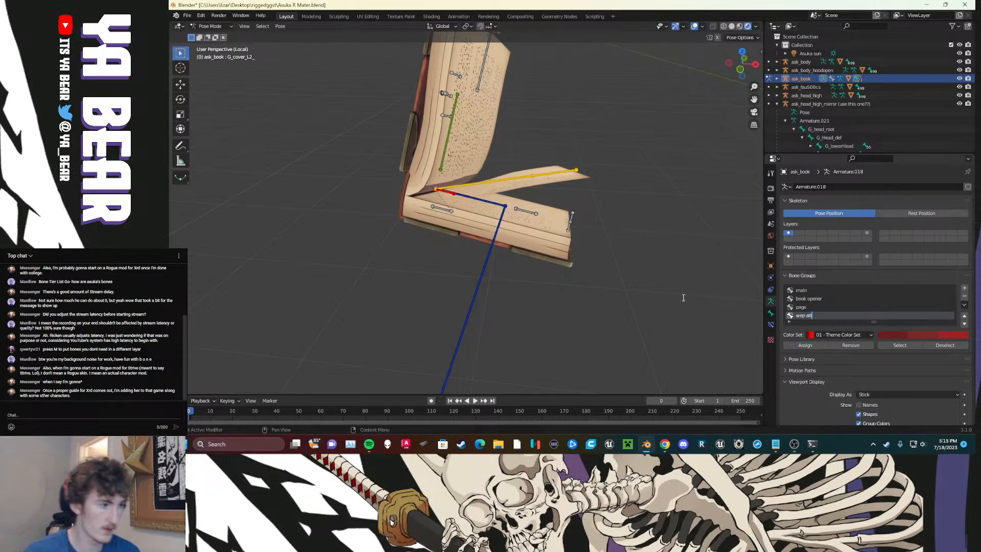
key("Return")
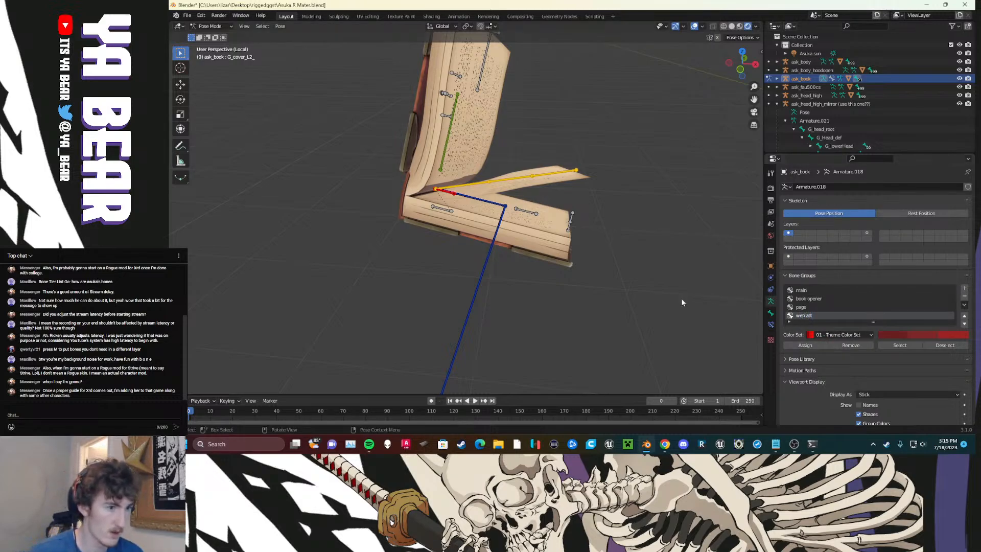
Step: Try rotating and moving the G_gear_wing_L bone on the upright cover
left_click(447, 126)
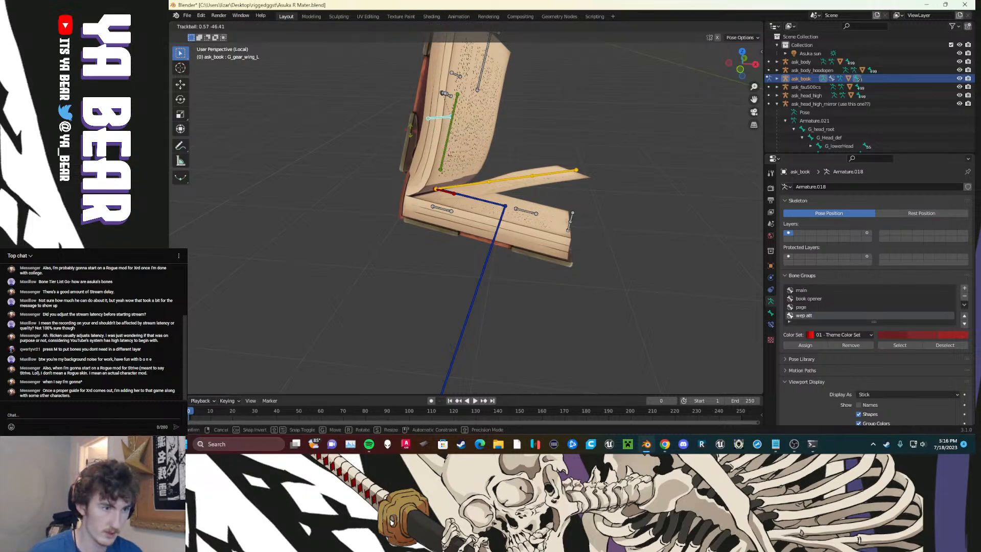
key("g")
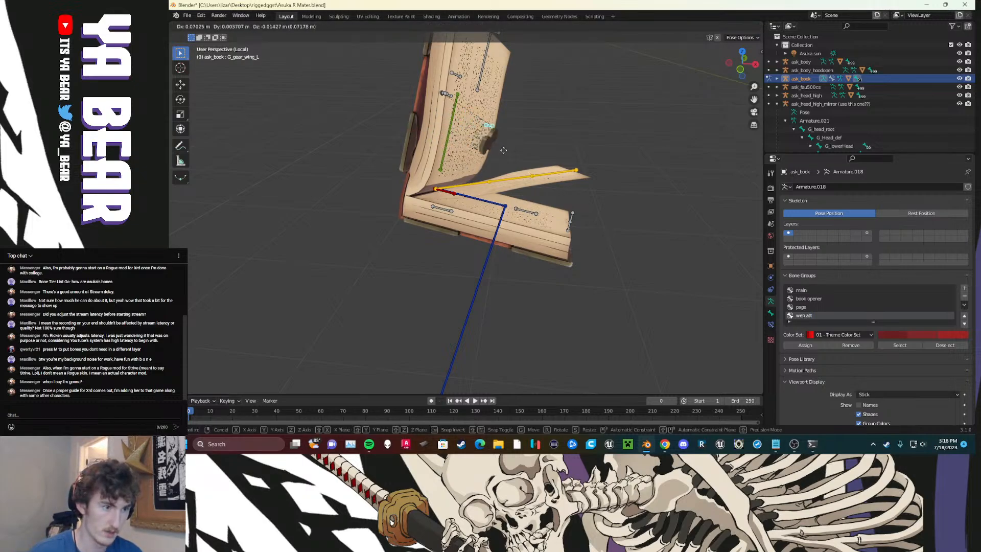
right_click(388, 135)
left_click(477, 115)
Step: Test-rotate the G_gear_base bone on the front cover and move it so the gear sits away from the book
middle_click_drag(455, 143, 522, 146)
middle_click_drag(456, 198, 429, 197)
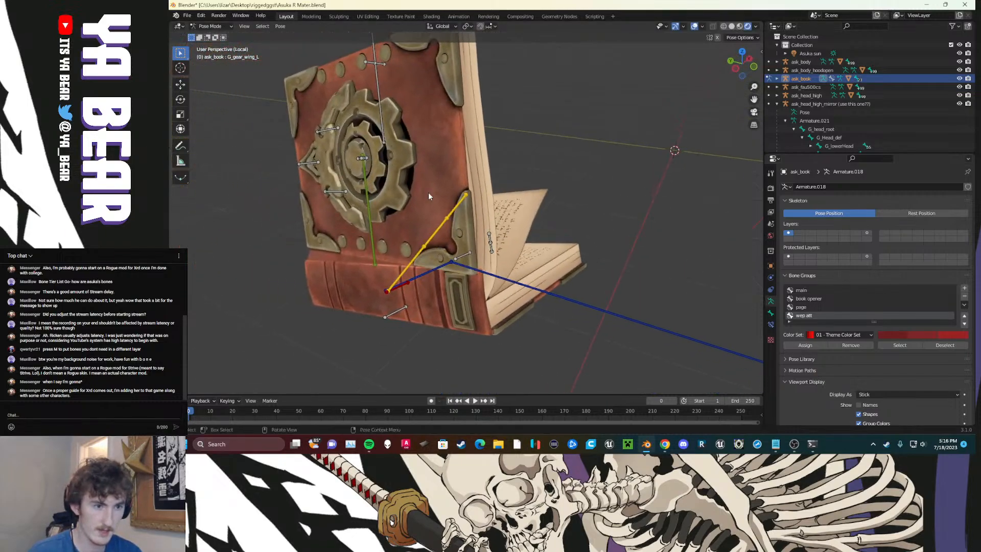
left_click(360, 157)
key("r")
key("r")
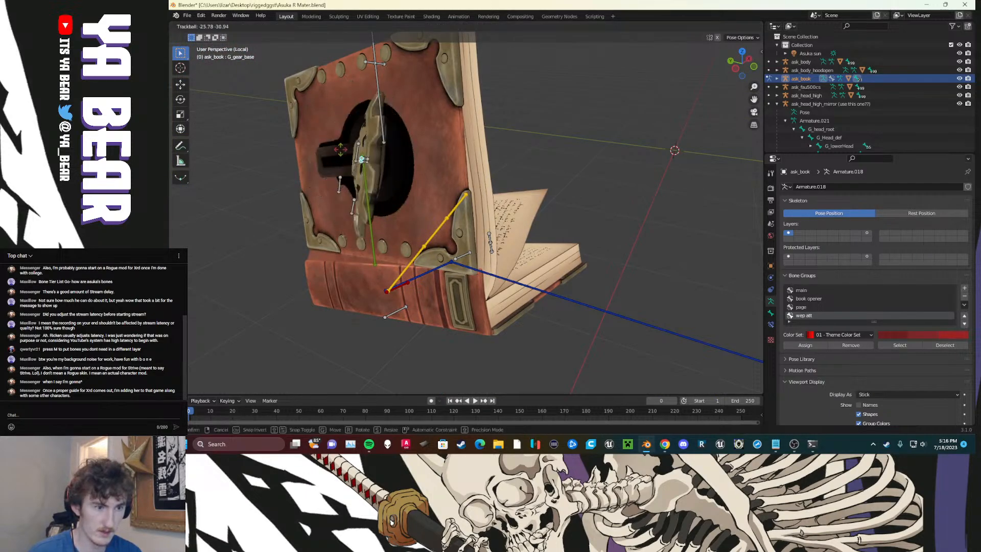
right_click(633, 81)
key("g")
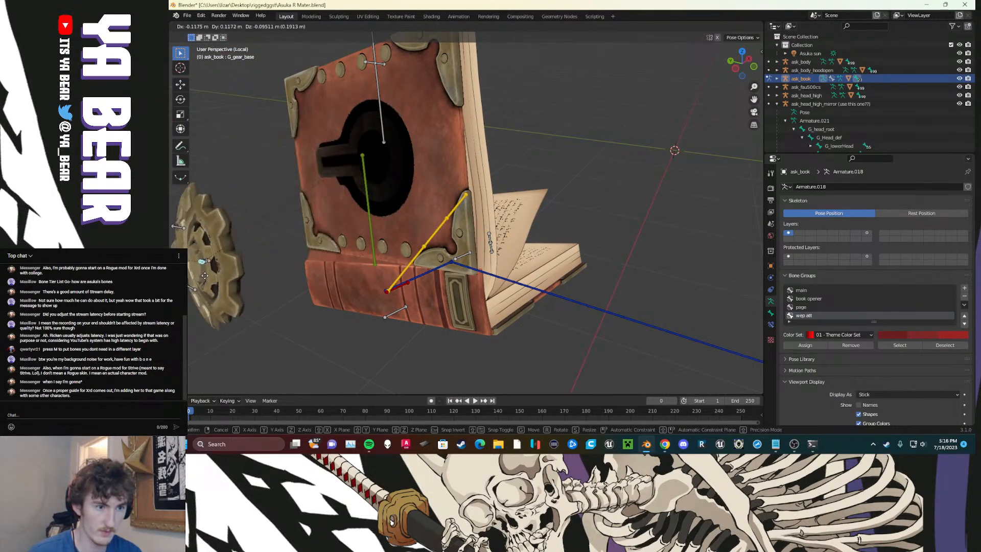
left_click(470, 193)
Step: Try moving the G_cover_L_sub and G_cover_R_end bones of the upright half of the book
left_click(385, 125)
key("g")
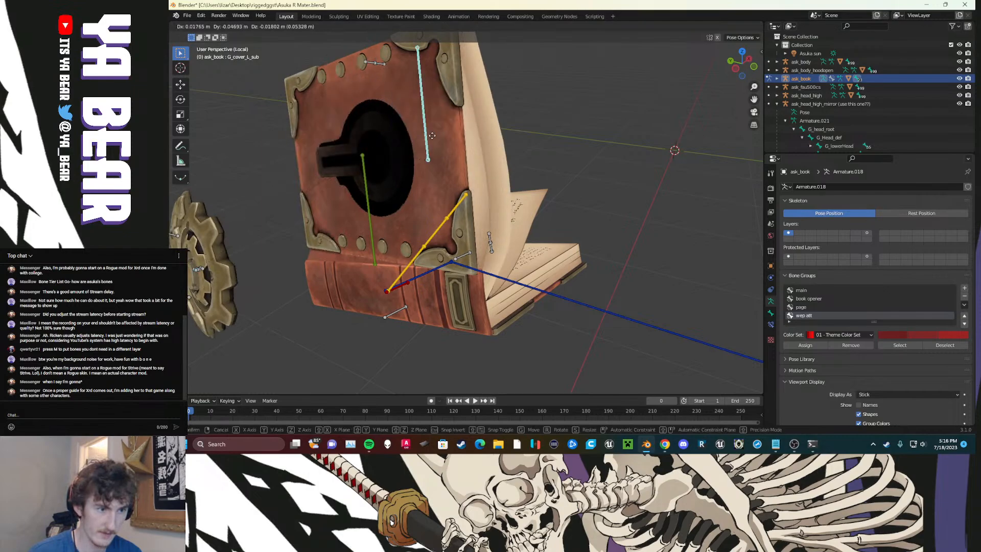
right_click(404, 146)
left_click(377, 62)
key("g")
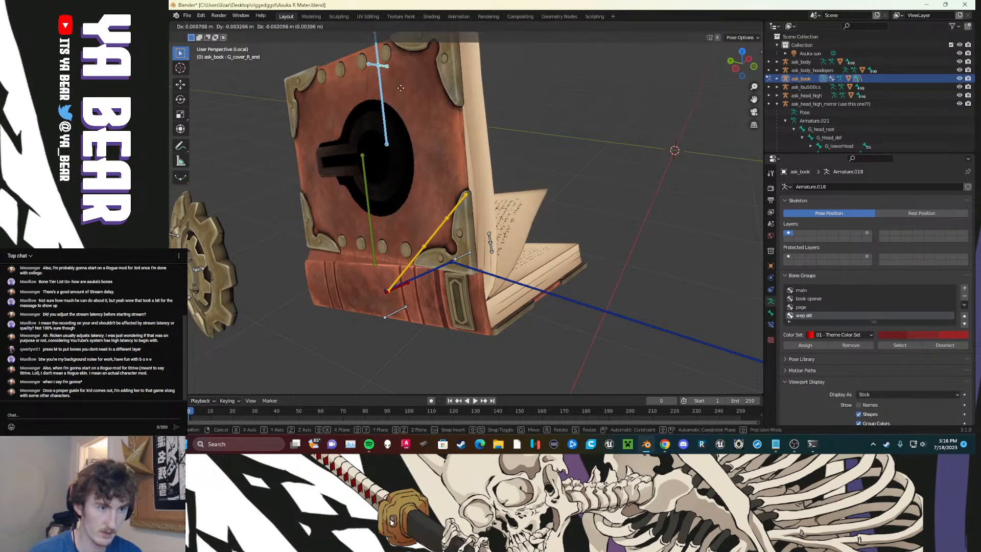
right_click(522, 146)
middle_click_drag(574, 223, 509, 228)
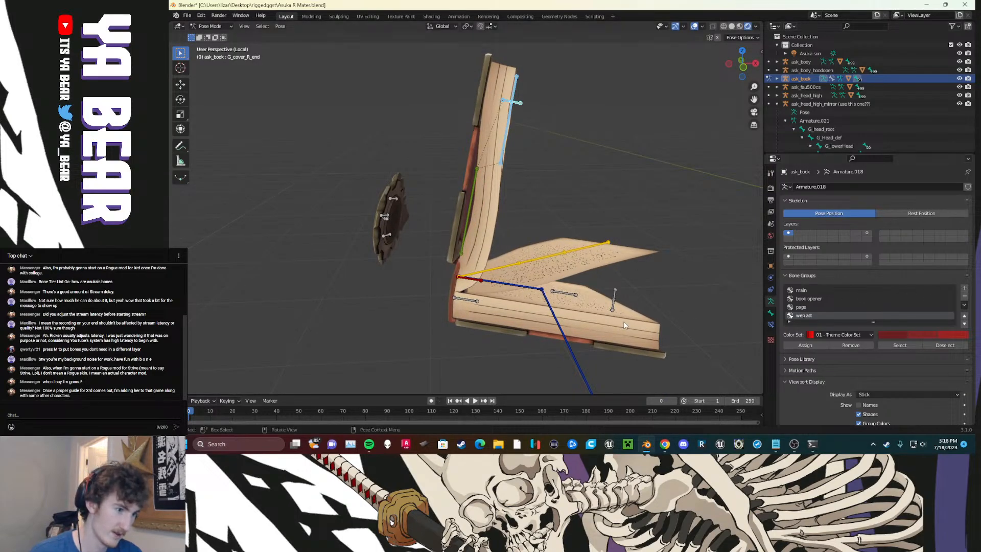
Step: Put the remaining ungrouped bones in both page blocks of the book in a new bone group with 05 - Theme Color Set
left_click_drag(633, 319, 567, 290)
left_click(466, 299, "shift")
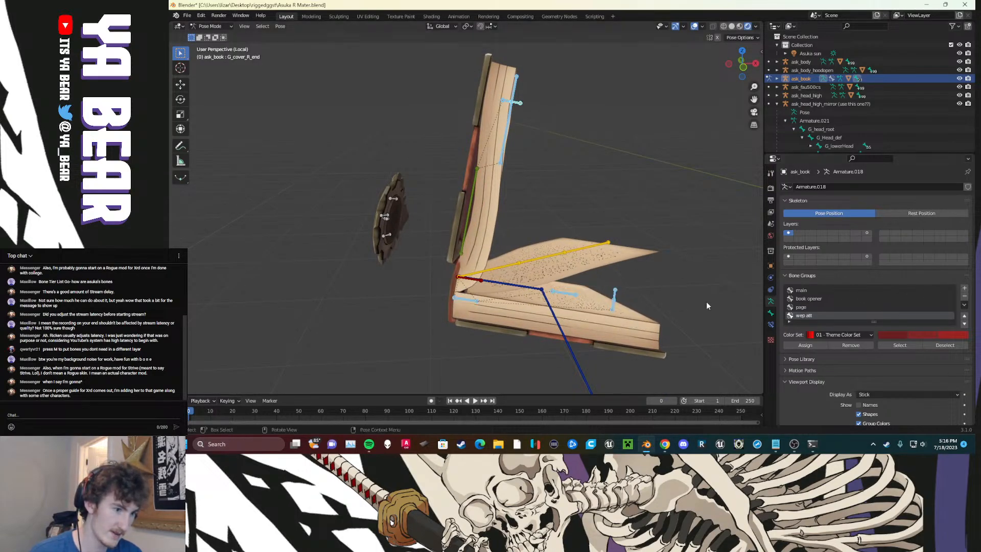
left_click(964, 288)
left_click(814, 341)
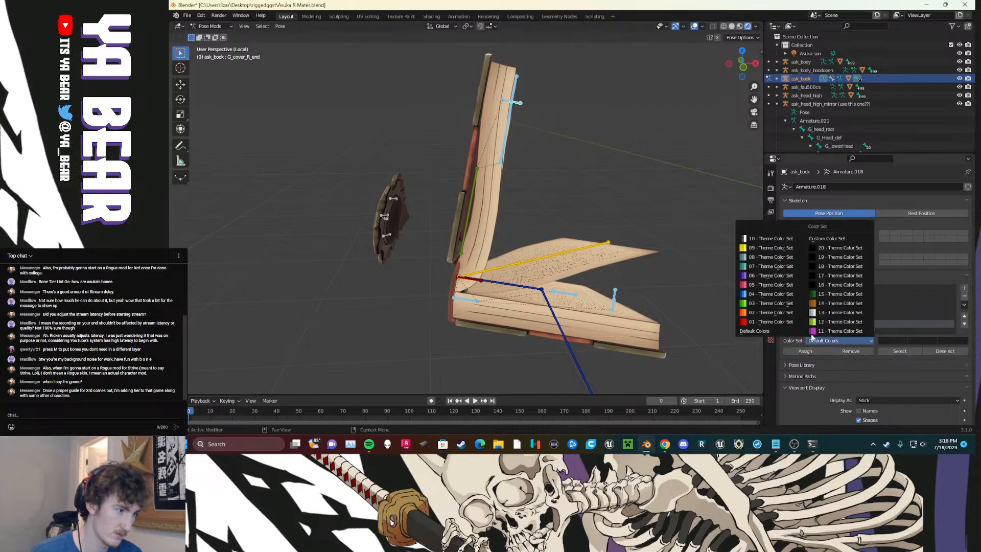
left_click(774, 295)
left_click(820, 341)
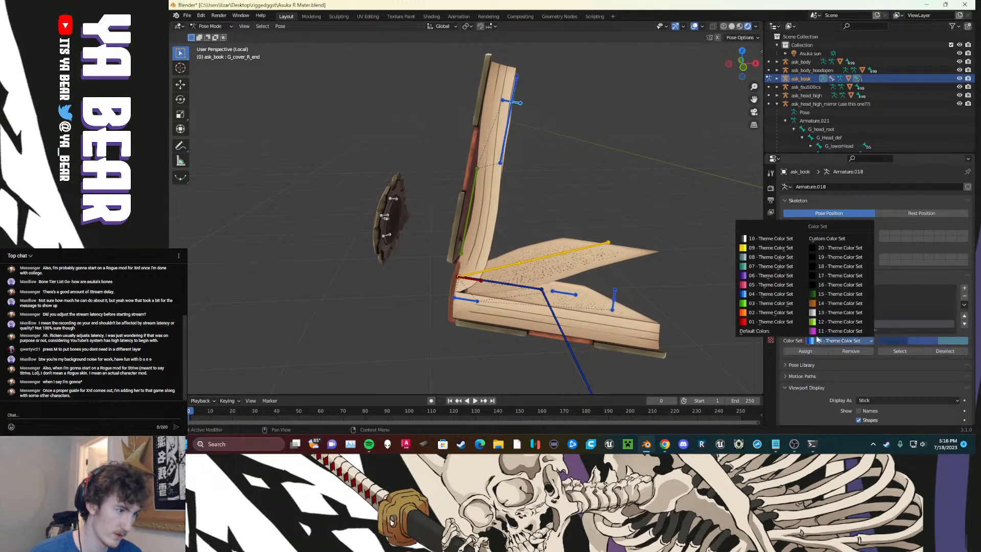
left_click(771, 285)
Step: Rename the new bone group as meat of book and deselect its bones
double_click(804, 324)
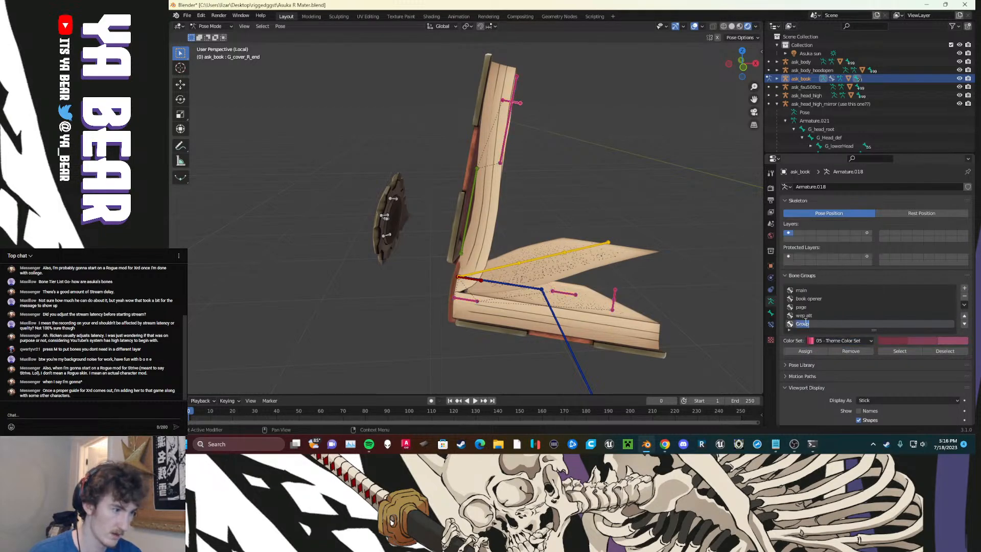
type("mea")
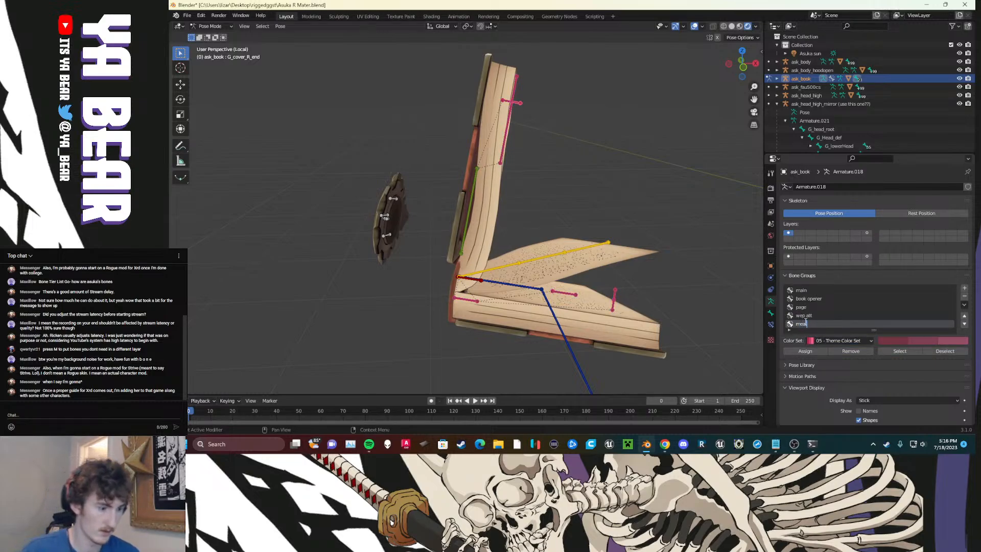
type("t of book")
key("Return")
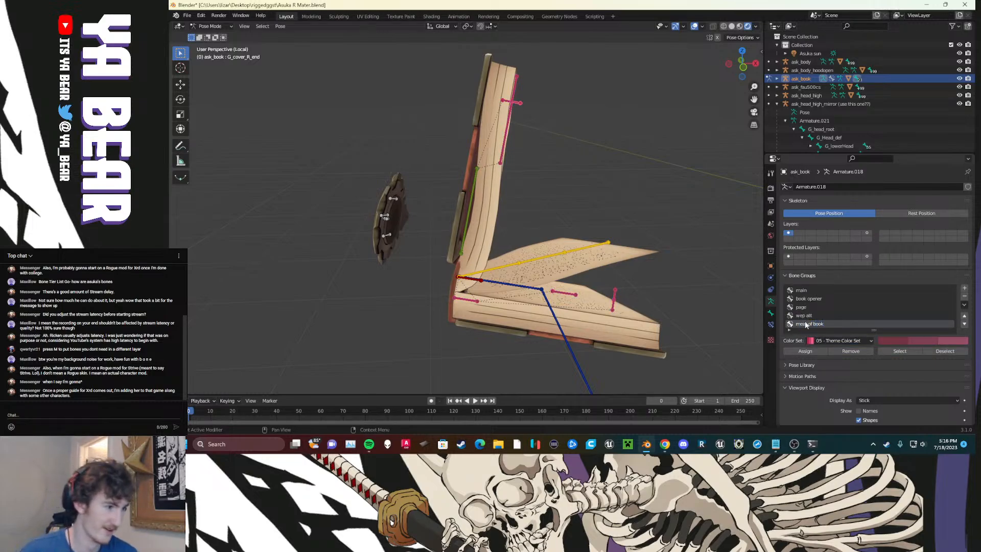
left_click(725, 305)
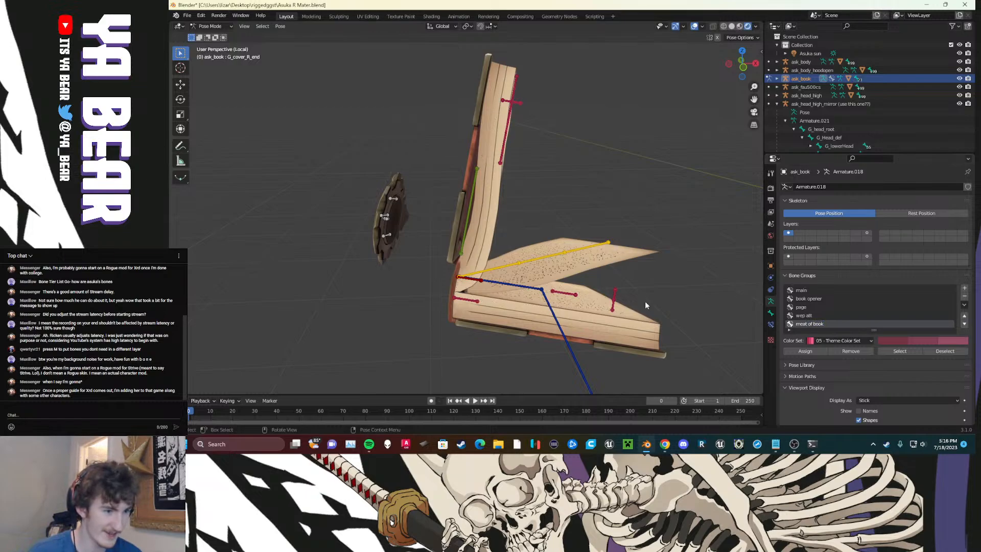
Step: Switch the meat of book group to Custom Color Set and brighten its normal bone colour to a vivid pink
left_click(841, 341)
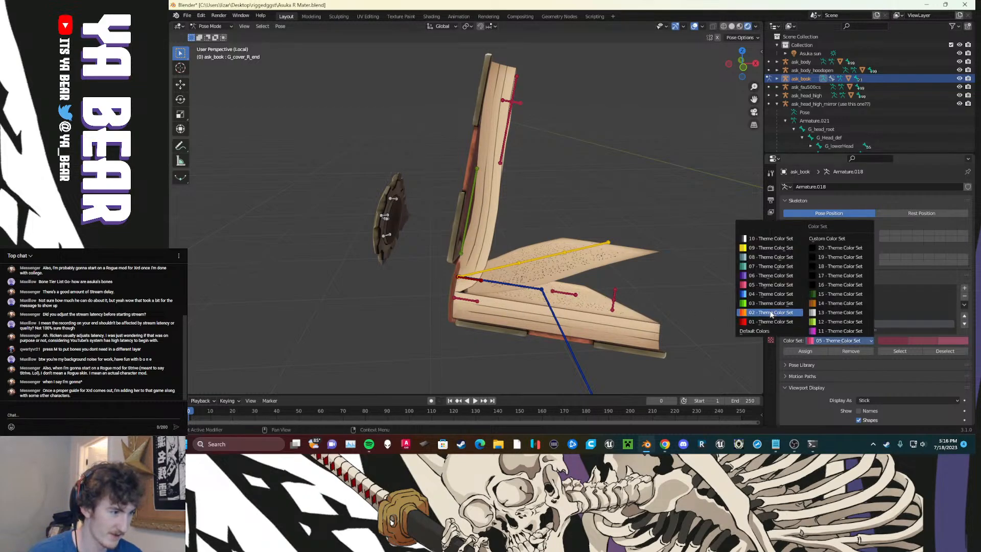
left_click(827, 241)
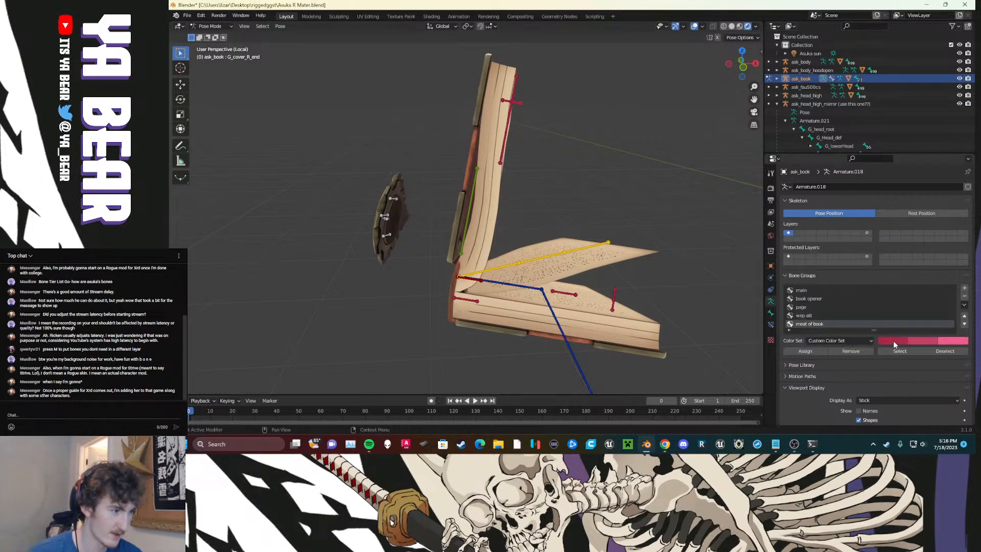
left_click(893, 340)
left_click_drag(896, 252, 900, 228)
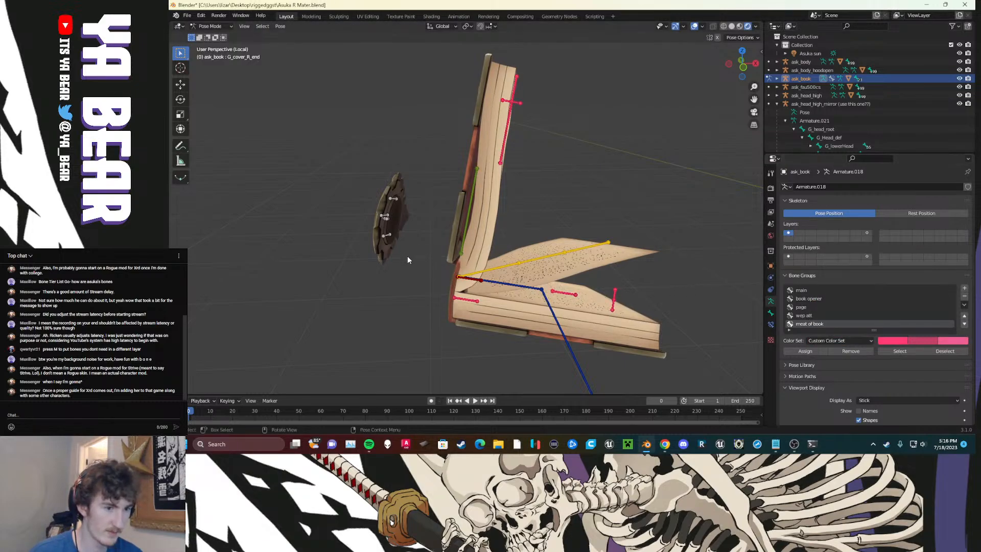
Step: Move the gear's bones to the second armature layer and display only that layer
left_click_drag(408, 256, 372, 186)
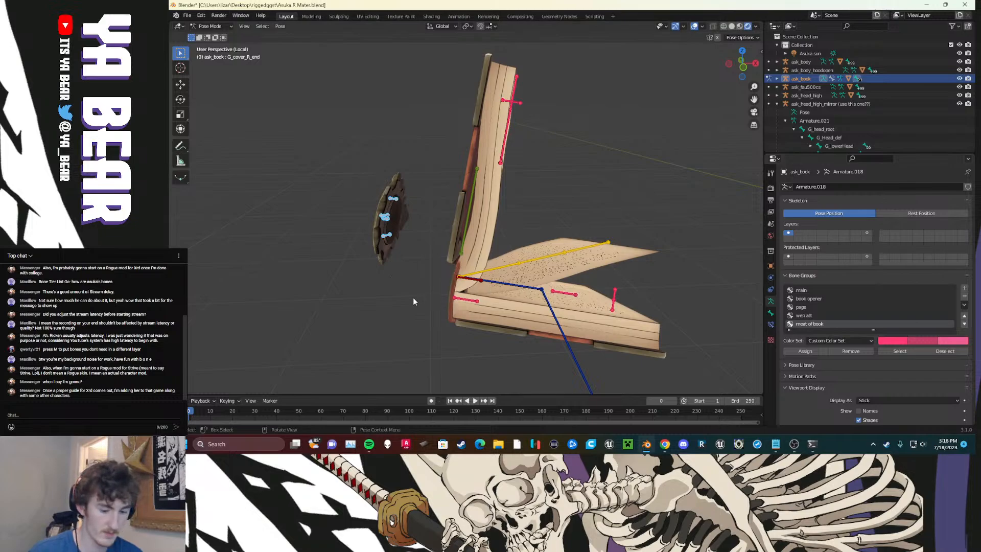
key("m")
left_click(427, 323)
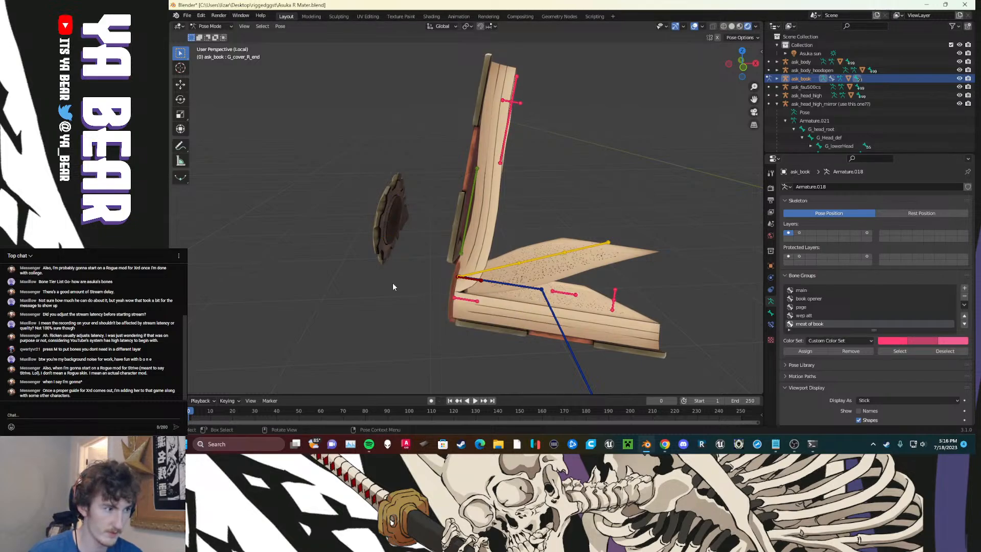
left_click(799, 233)
Step: Test-rotate the G_gear_base bone and put it in a new bone group named master gear with 02 - Theme Color Set
mouse_move(384, 302)
middle_mouse_down()
mouse_move(431, 289)
mouse_move(382, 308)
middle_mouse_up()
scroll(384, 308, "up", 5)
scroll(385, 311, "down", 3)
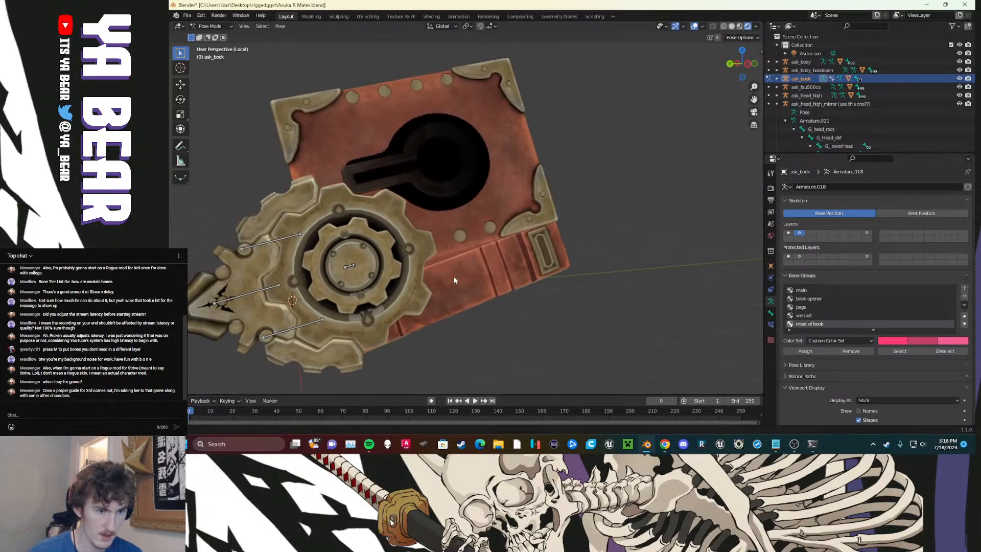
left_click(348, 264)
key("r")
left_click(314, 190)
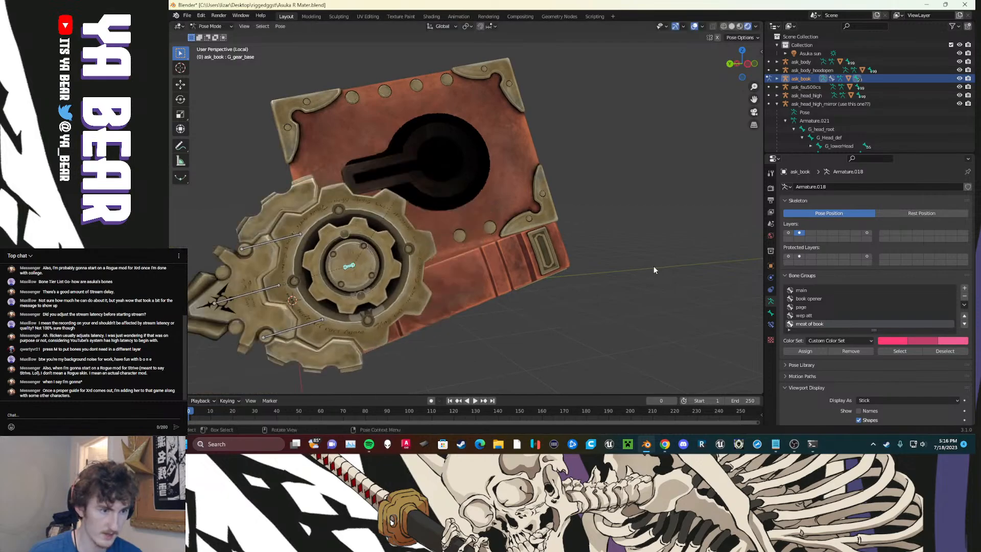
left_click(964, 287)
double_click(803, 324)
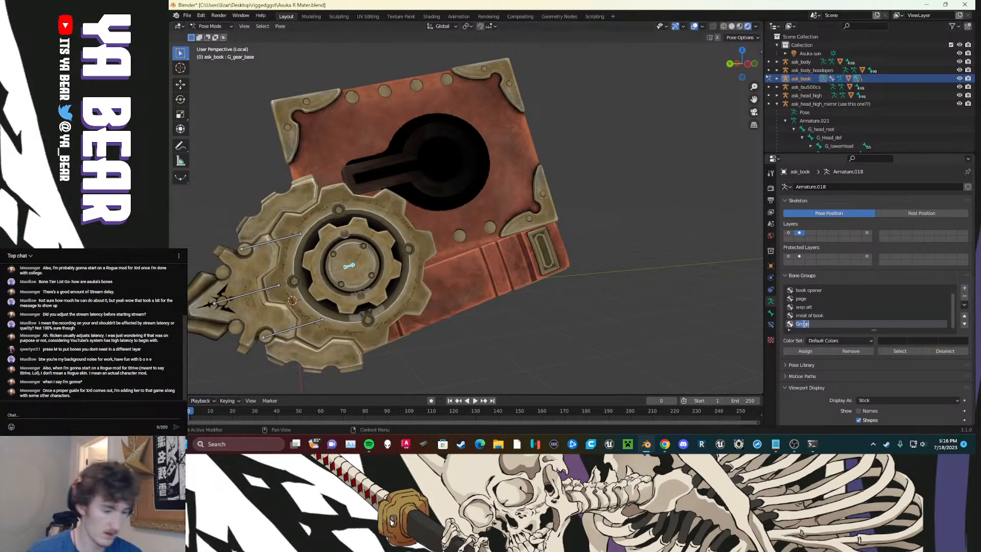
type("master gear")
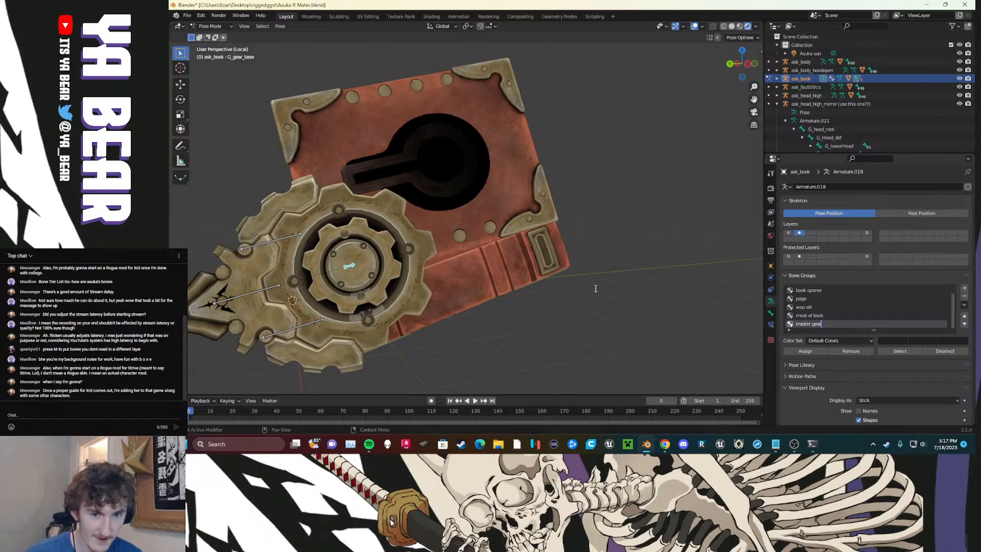
left_click(814, 340)
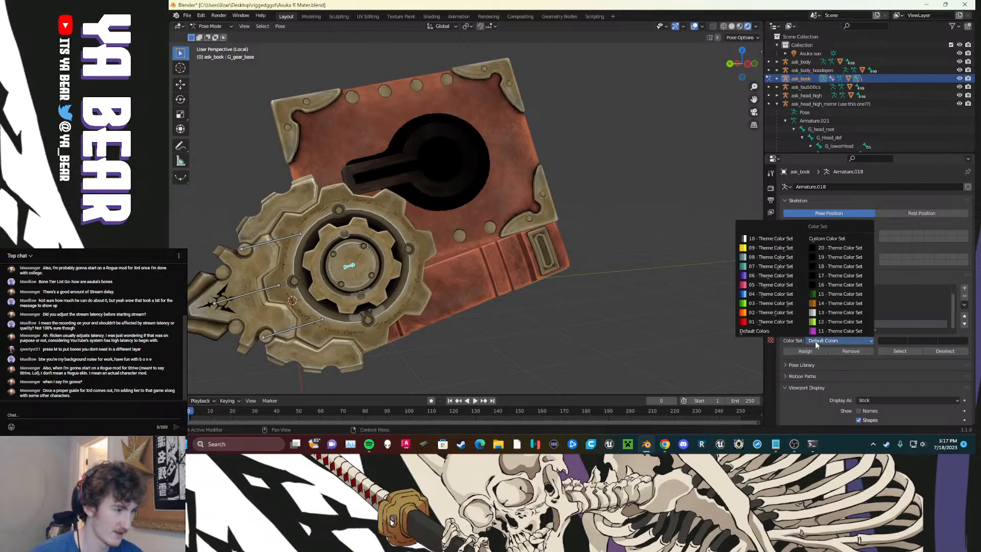
left_click(757, 314)
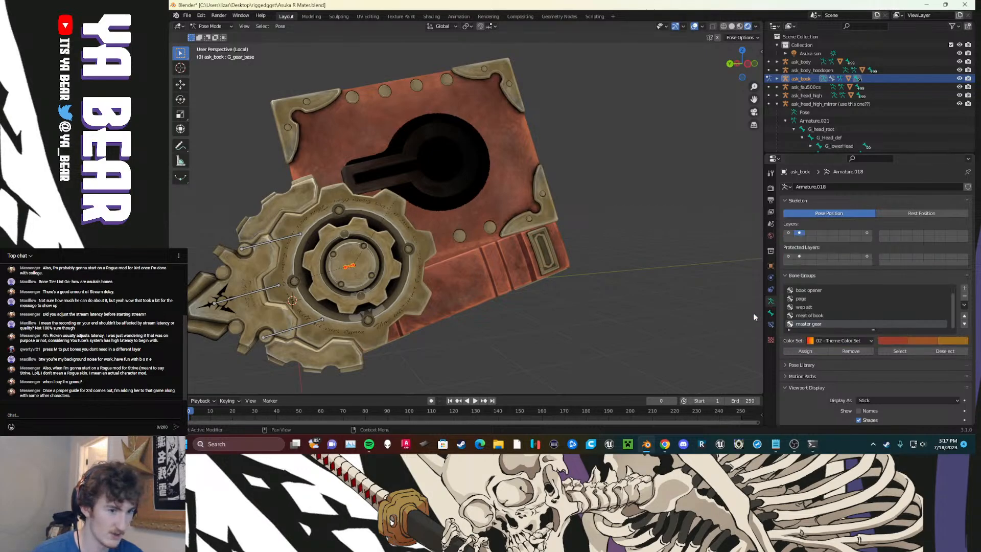
Step: Try moving and rotating the G_gear_base and G_gear_lever bones of the gear
key("g")
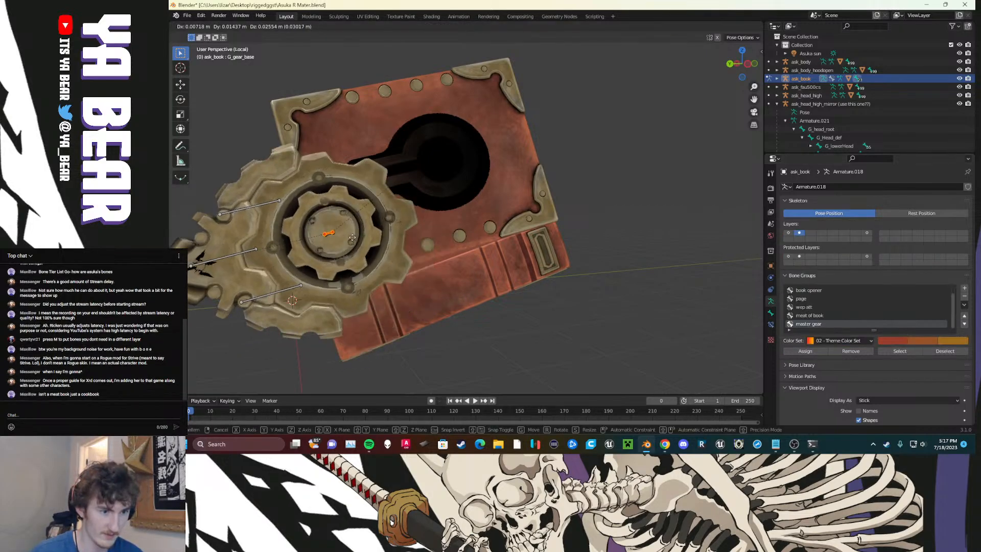
right_click(362, 268)
left_click(266, 288)
key("r")
key("r")
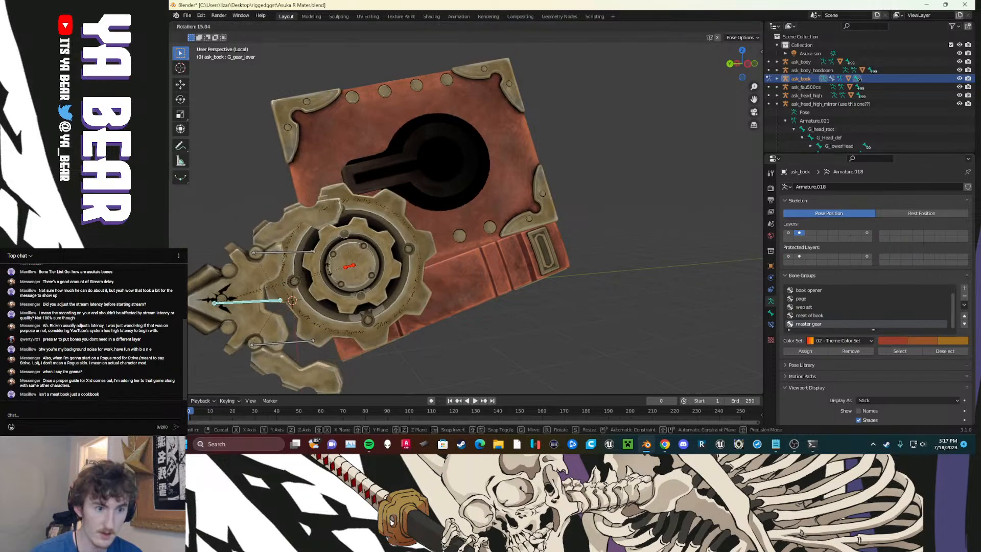
key("g")
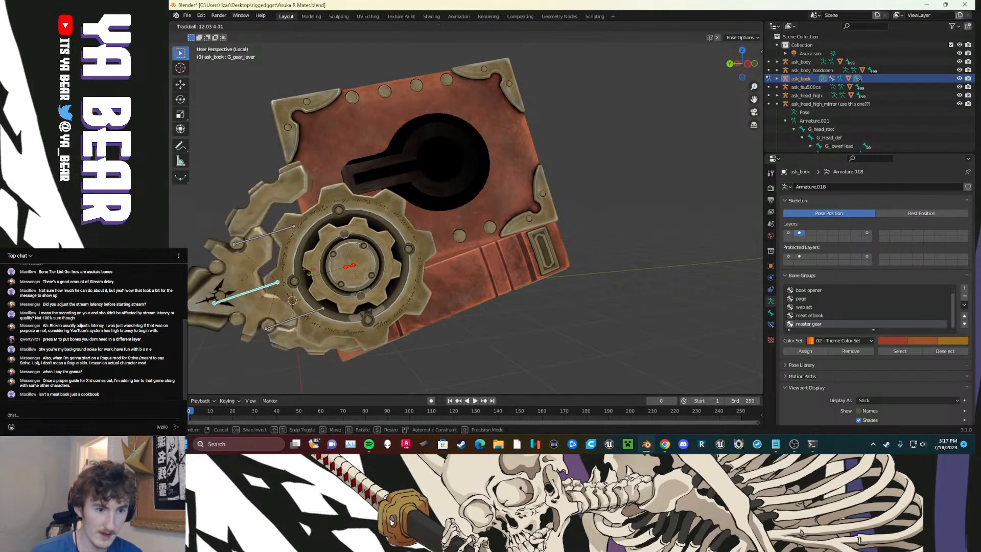
right_click(318, 267)
key("g")
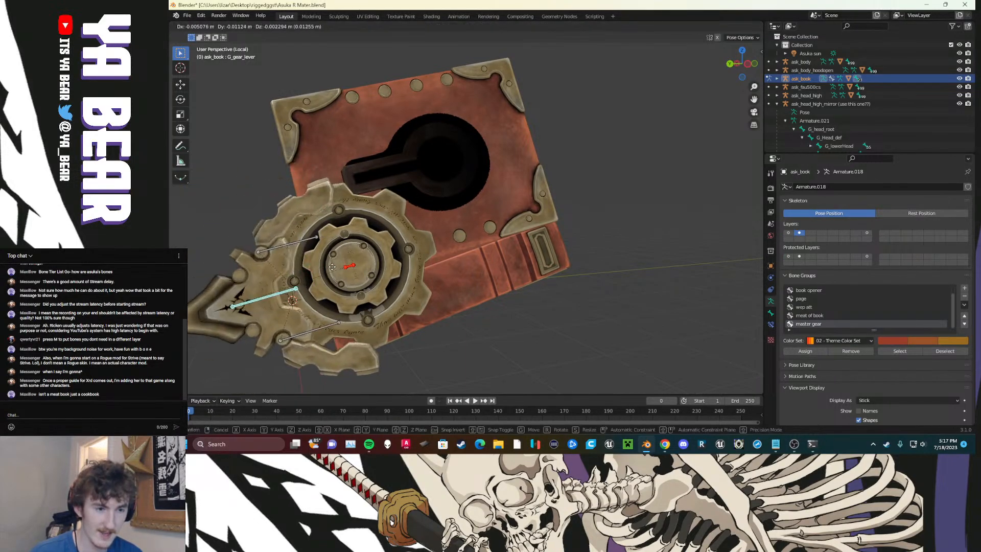
right_click(338, 287)
left_click(353, 266)
key("r")
right_click(401, 295)
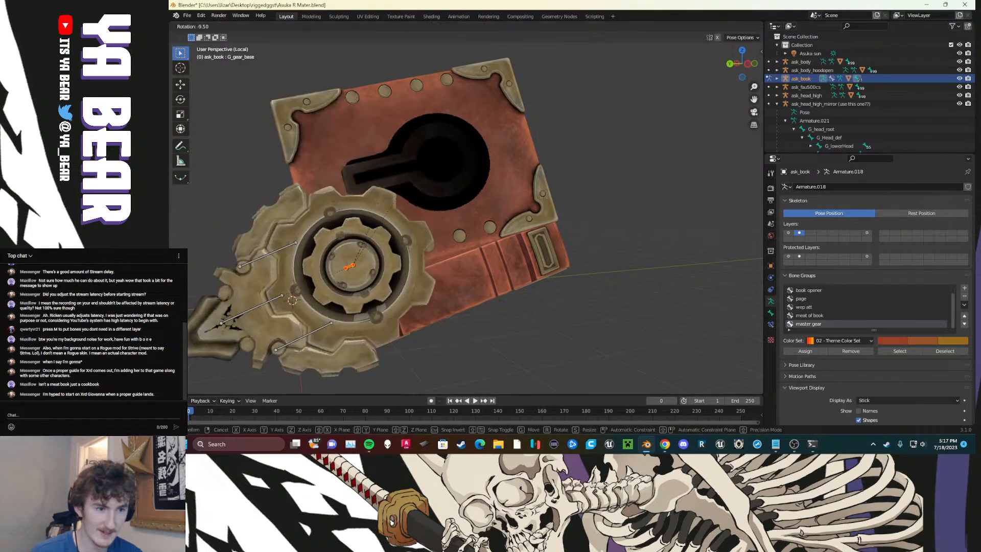
Step: Test-rotate the G_gear_innerA bone and put it in a new bone group named S PIN with 15 - Theme Color Set
left_click(356, 275)
key("r")
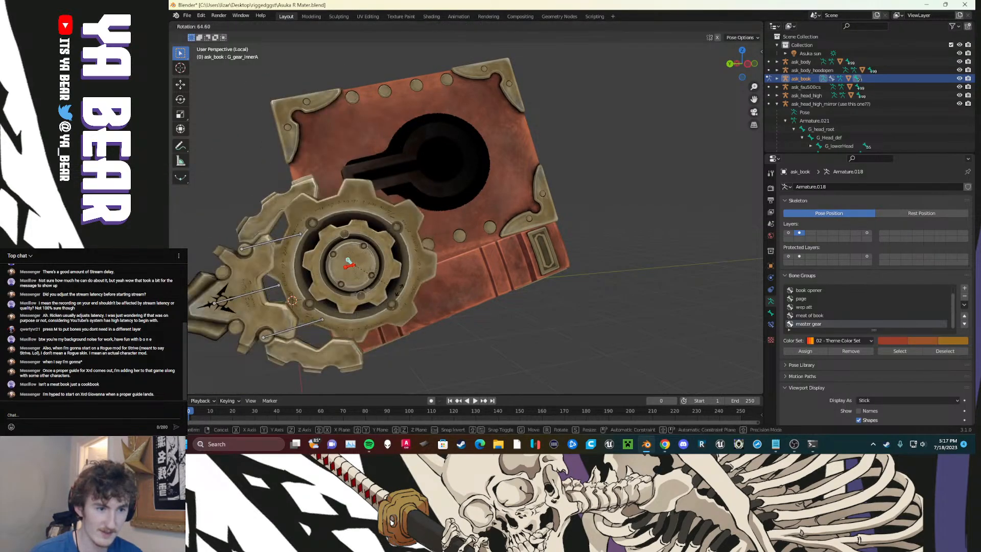
right_click(383, 206)
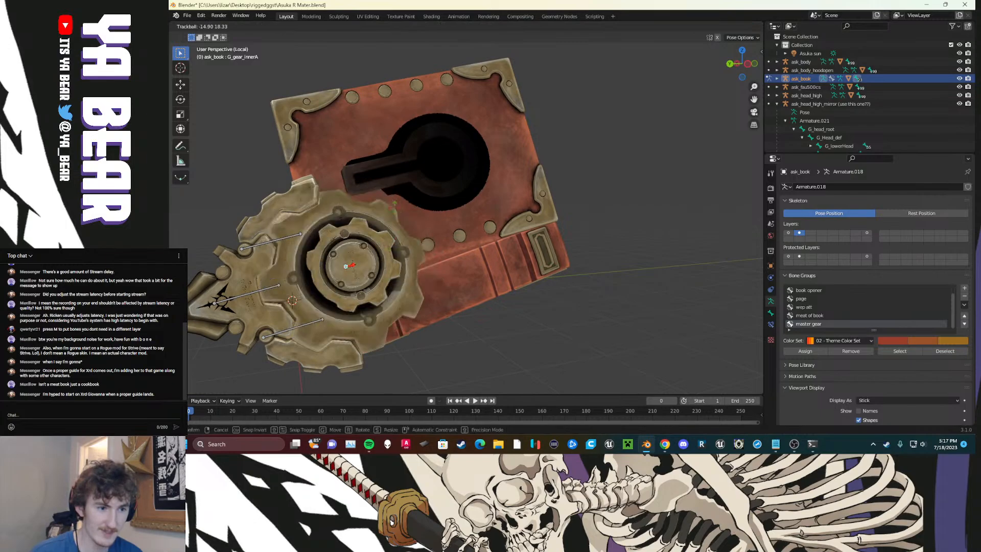
right_click(420, 300)
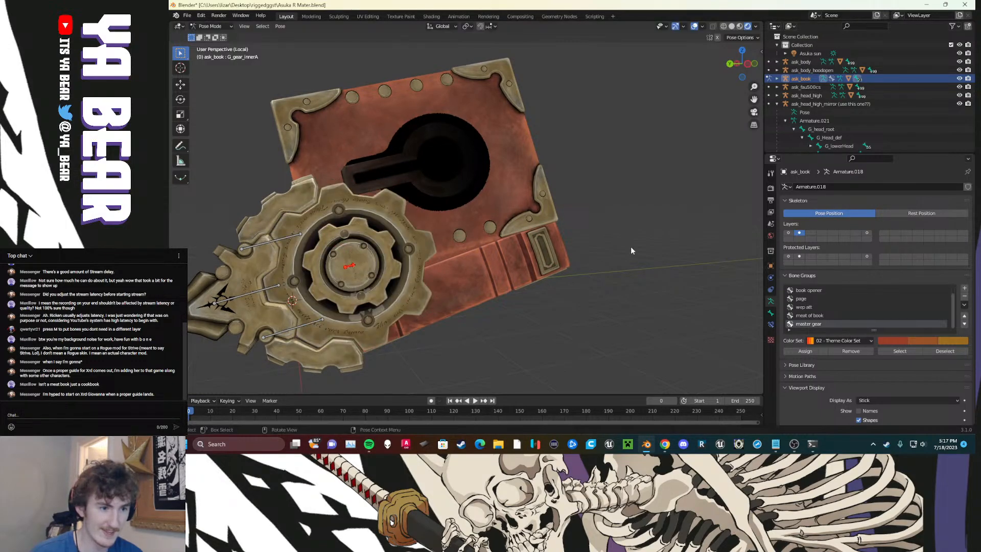
left_click(964, 288)
type("s")
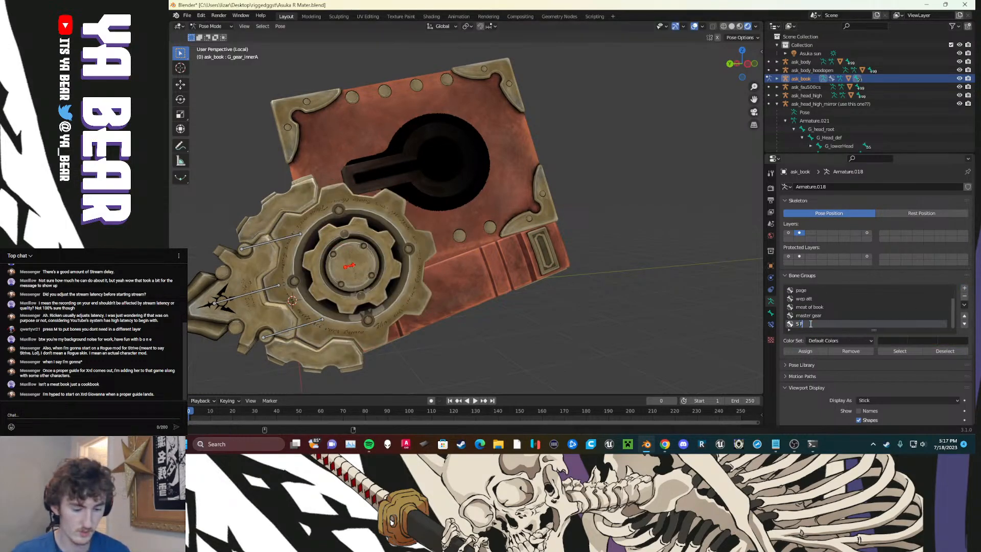
type(" PIN")
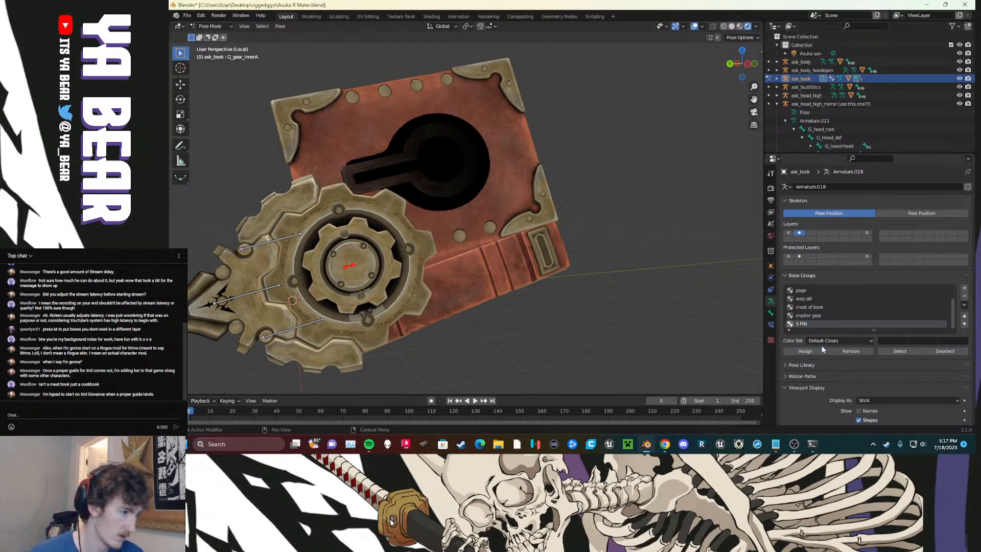
left_click(823, 341)
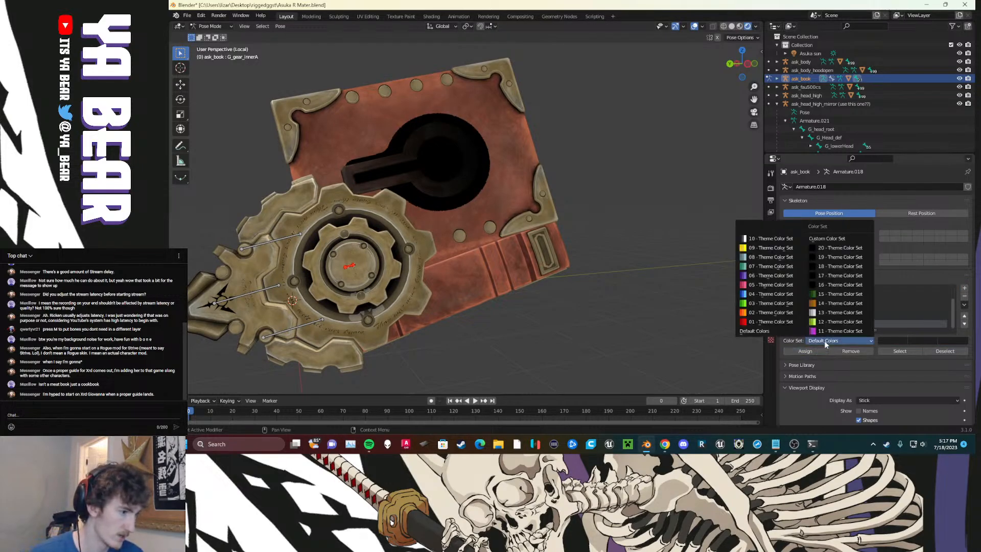
left_click(819, 295)
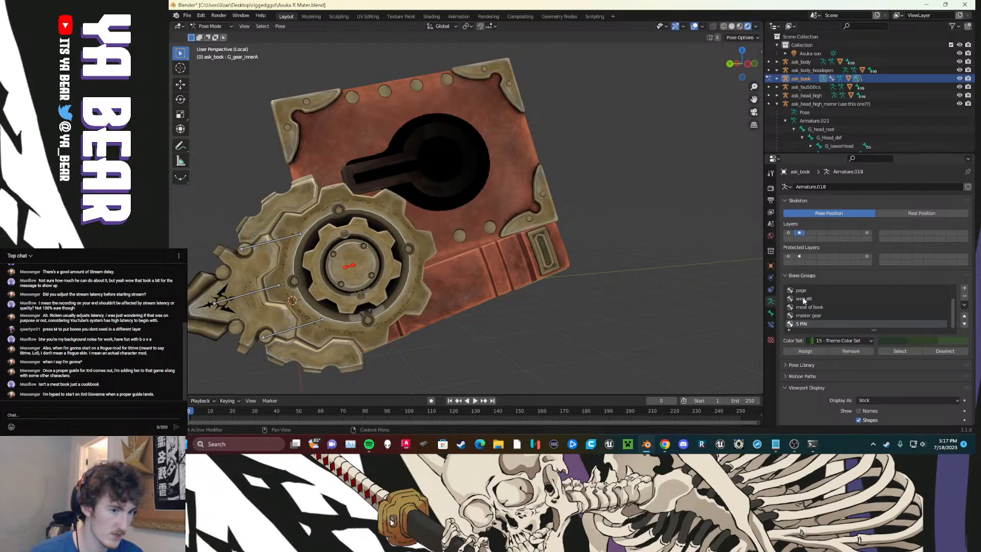
Step: Test-rotate the G_gear_lever bone and put the gear's three lever bones in a new bone group named top with 06 - Theme Color Set
left_click(266, 290)
key("r")
right_click(504, 320)
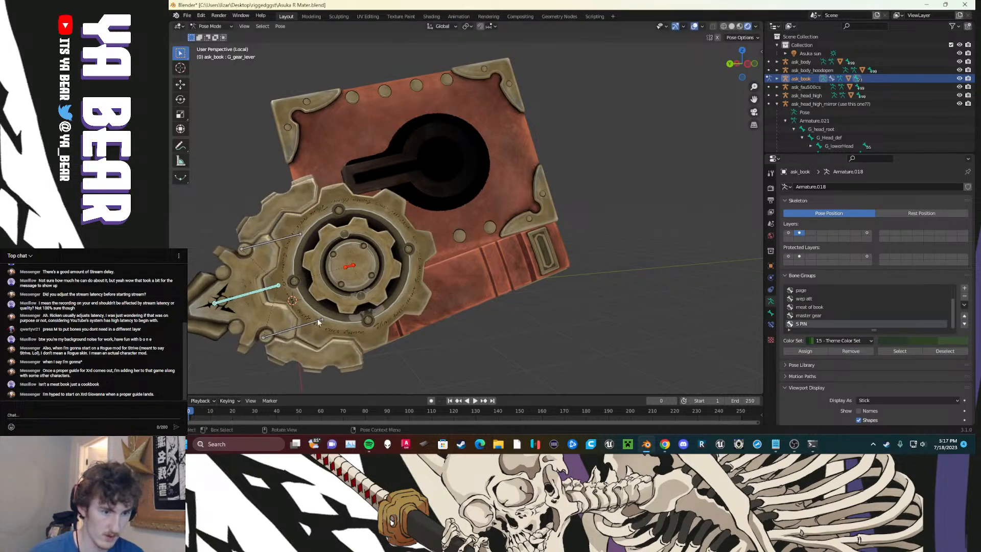
left_click_drag(238, 228, 326, 347)
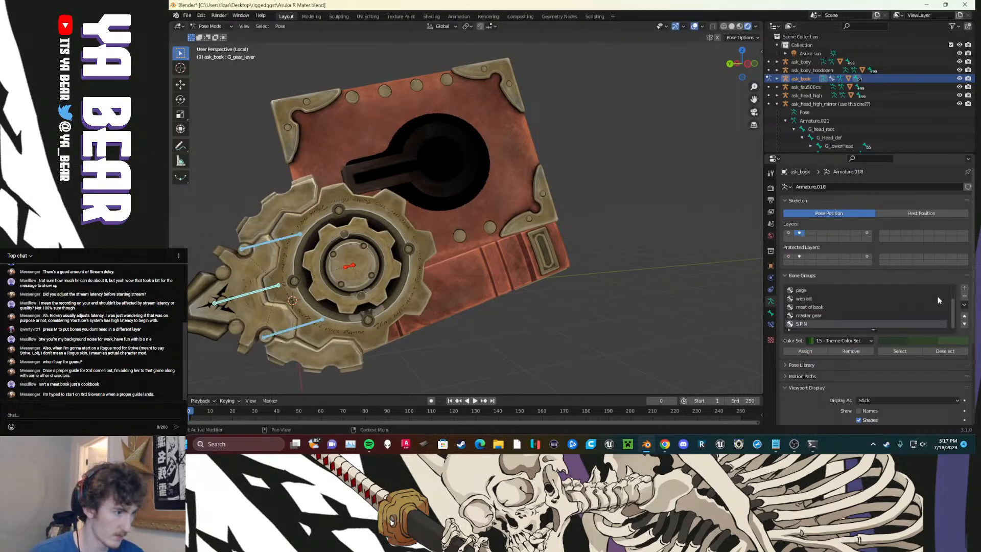
left_click(964, 288)
double_click(803, 324)
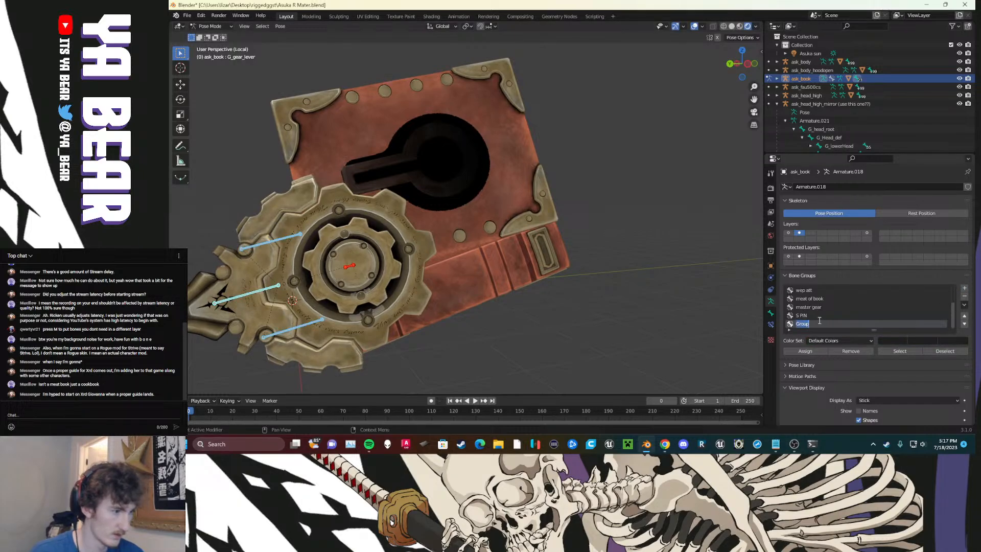
type("top")
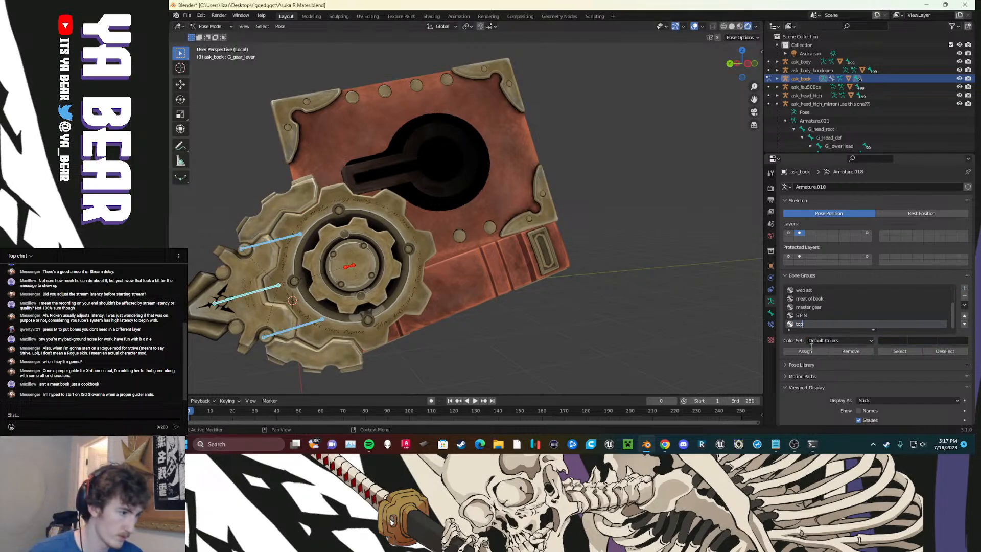
left_click(818, 340)
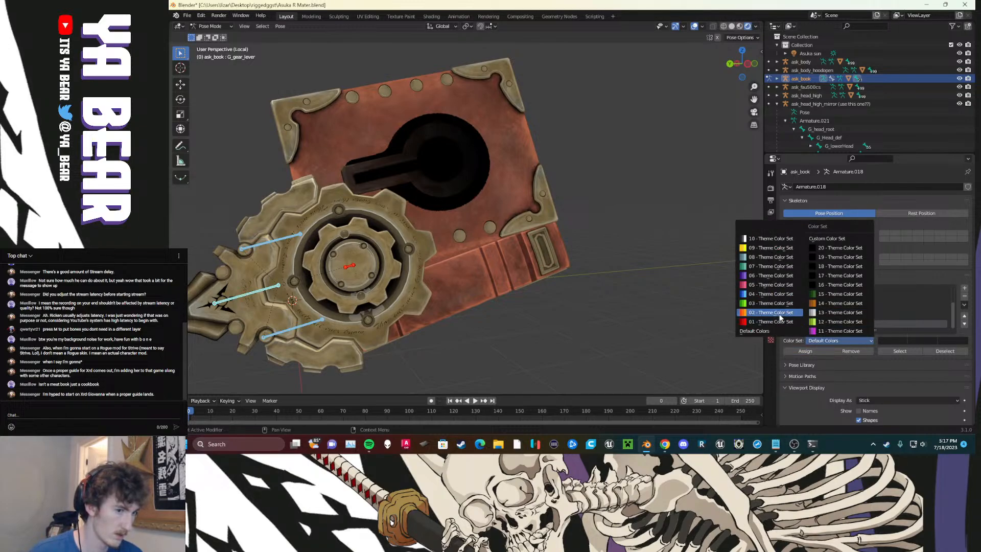
left_click(769, 275)
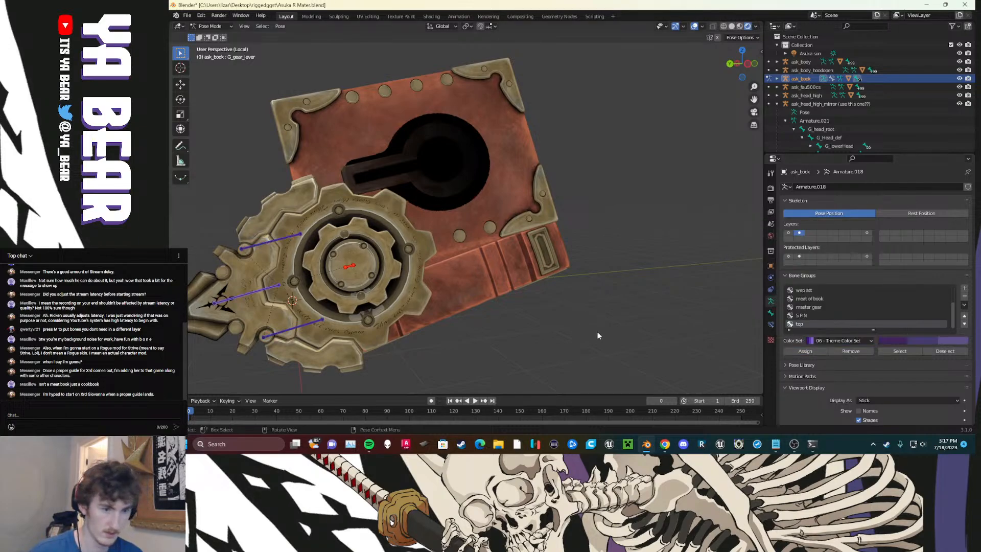
Step: Display only the first armature layer of ask_book and save the file
key("ctrl+s")
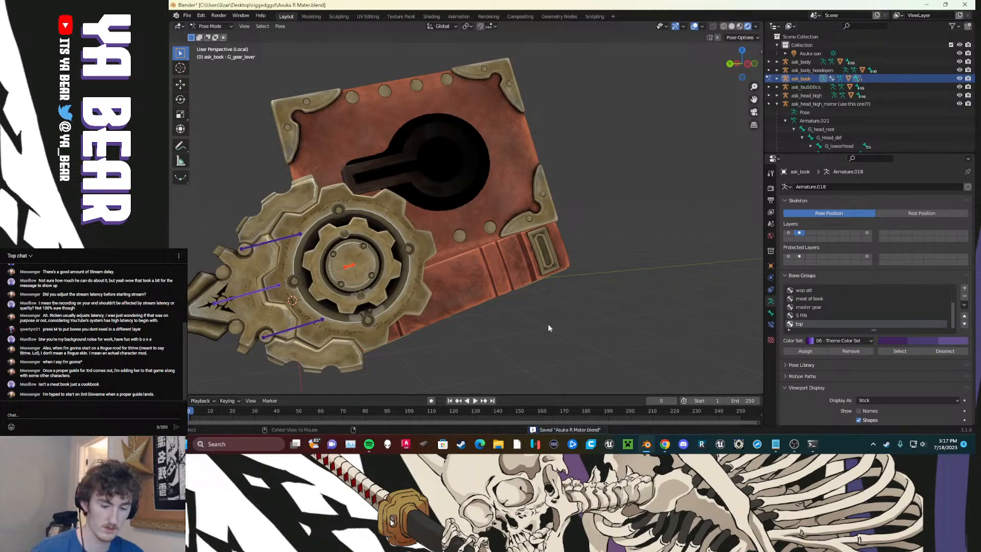
middle_click_drag(548, 323, 639, 266)
left_click(788, 232)
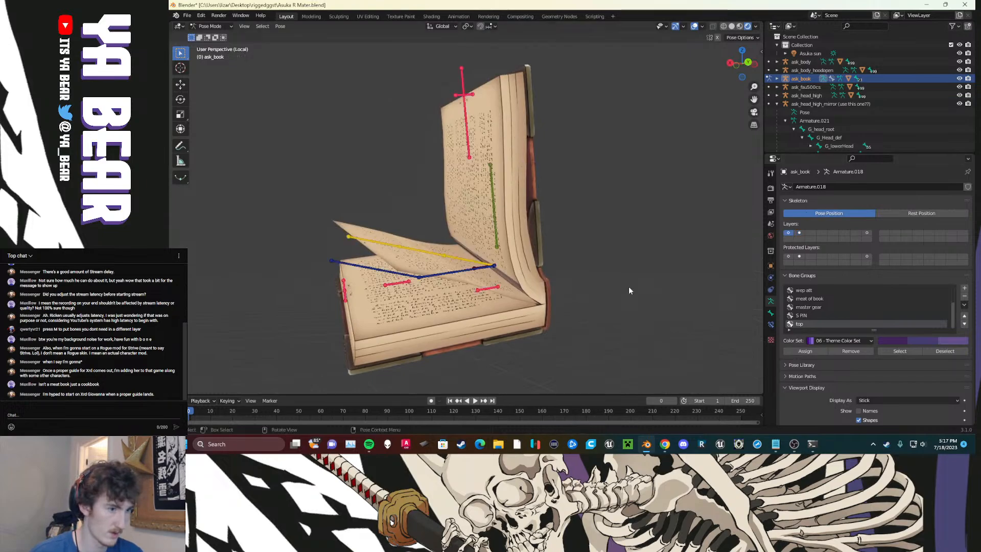
middle_click_drag(577, 287, 631, 303)
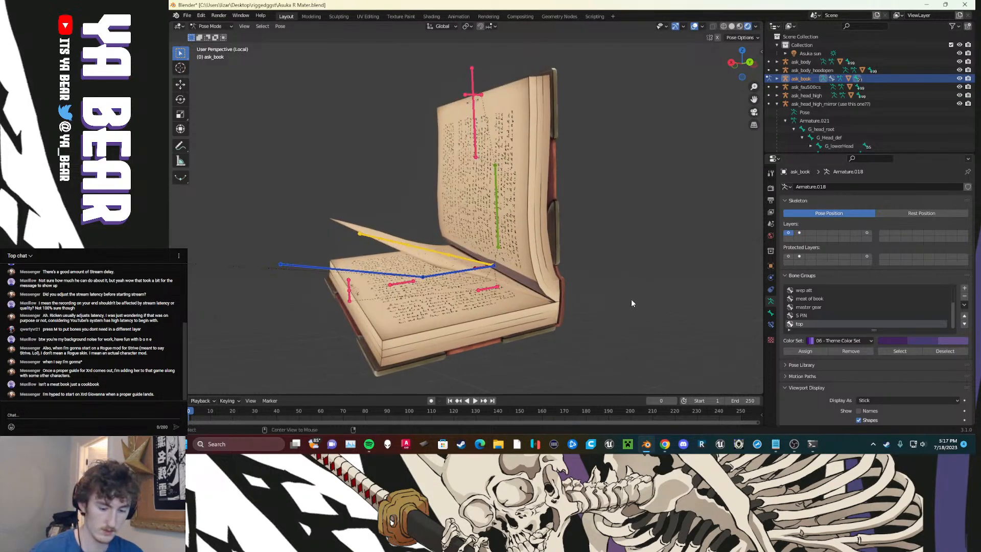
key("ctrl+s")
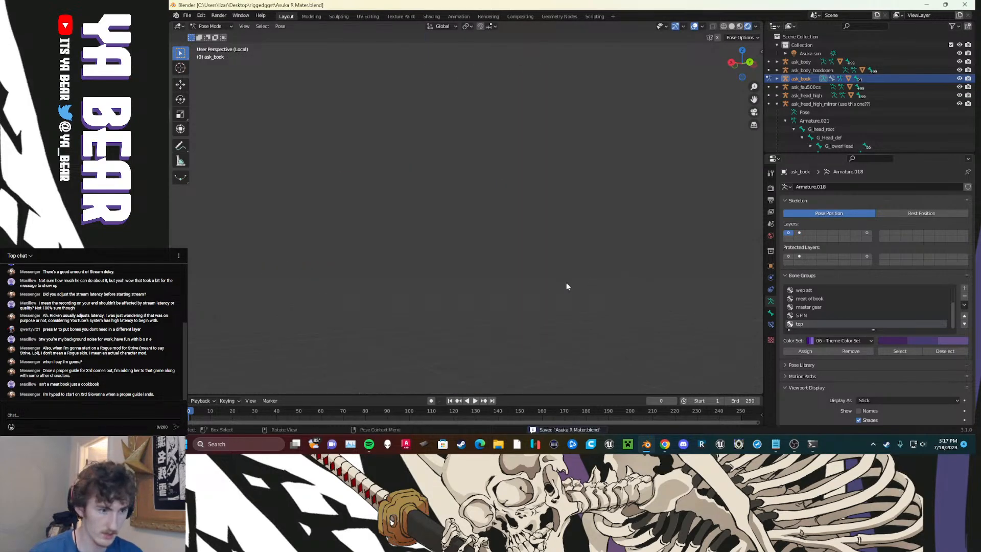
Step: Leave local view, switch the ask_book armature to Object Mode and deselect it
scroll(566, 282, "down", 8)
middle_click_drag(481, 267, 439, 262)
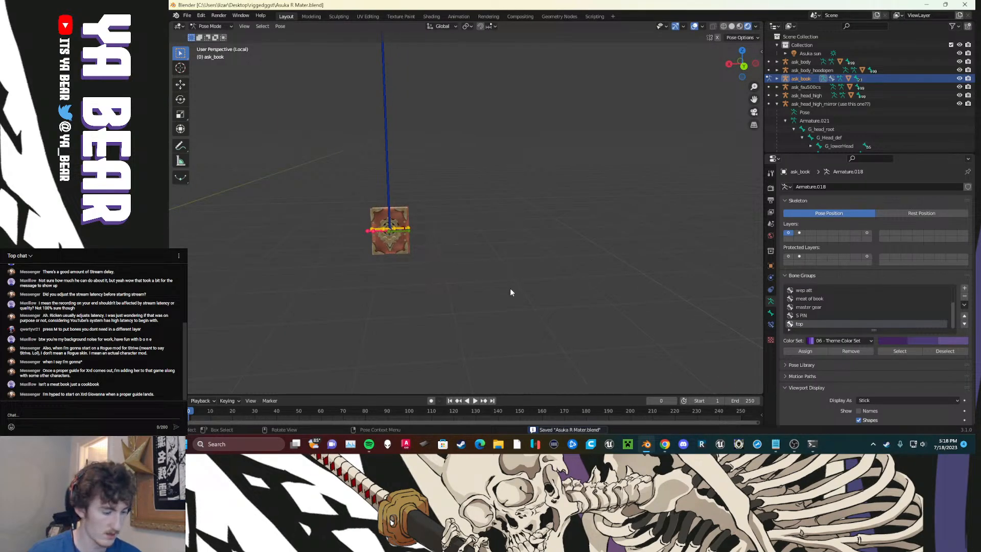
key("KP_Divide")
scroll(443, 238, "up", 2)
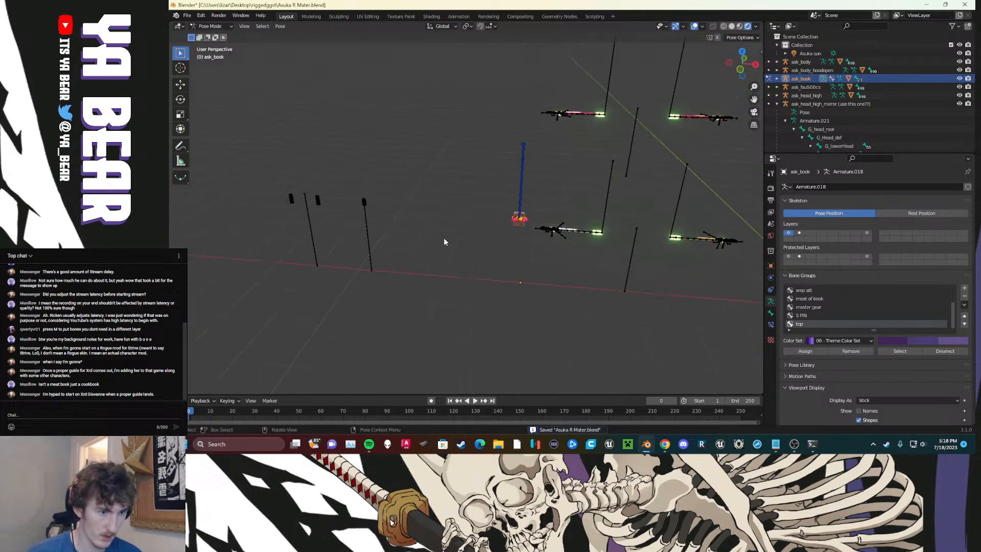
scroll(500, 259, "down", 2)
scroll(498, 255, "up", 4)
key("ctrl+Tab")
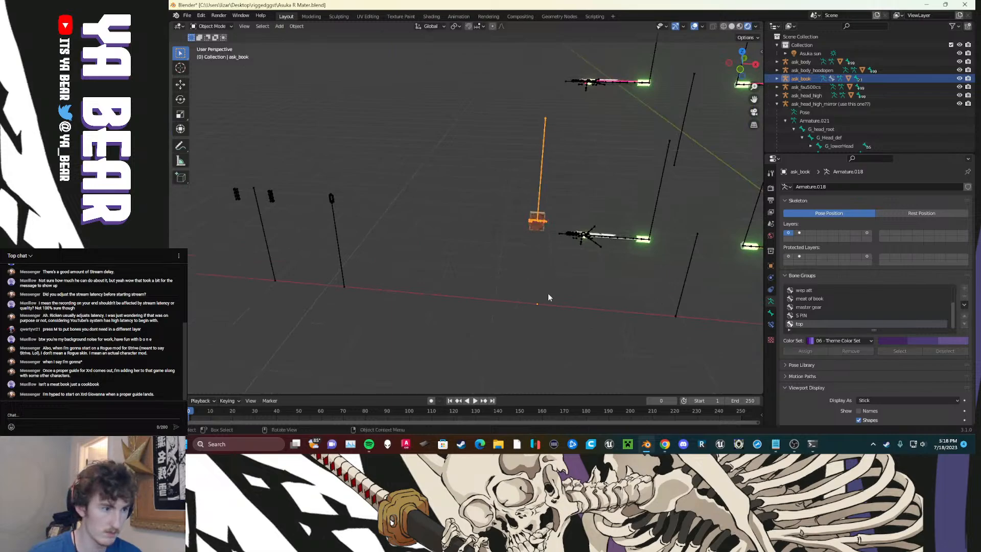
left_click(550, 293)
Step: Look over the other accessories in the scene, from the white weapon to the two closed books beside the character
middle_click_drag(673, 274, 553, 253, "shift")
scroll(553, 253, "up", 7)
scroll(533, 263, "up", 4)
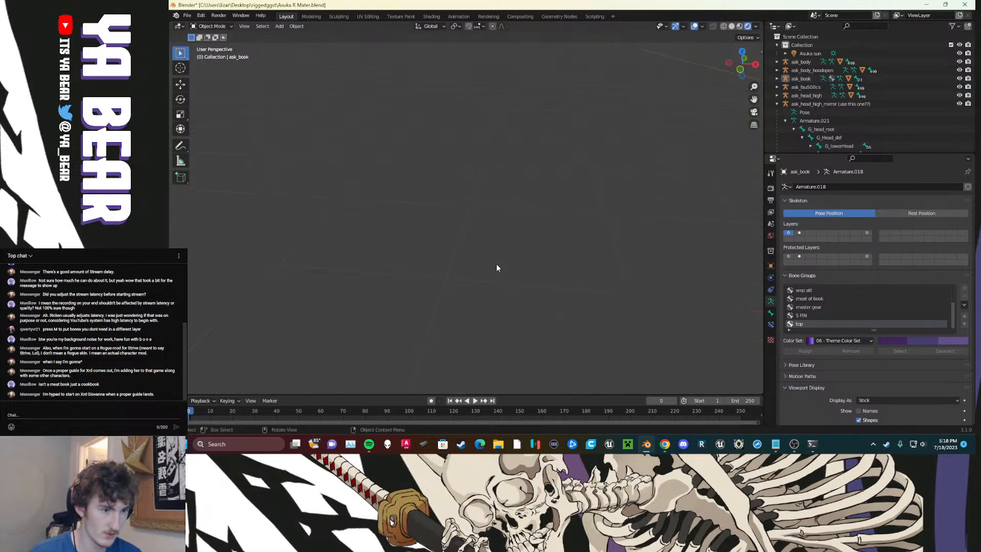
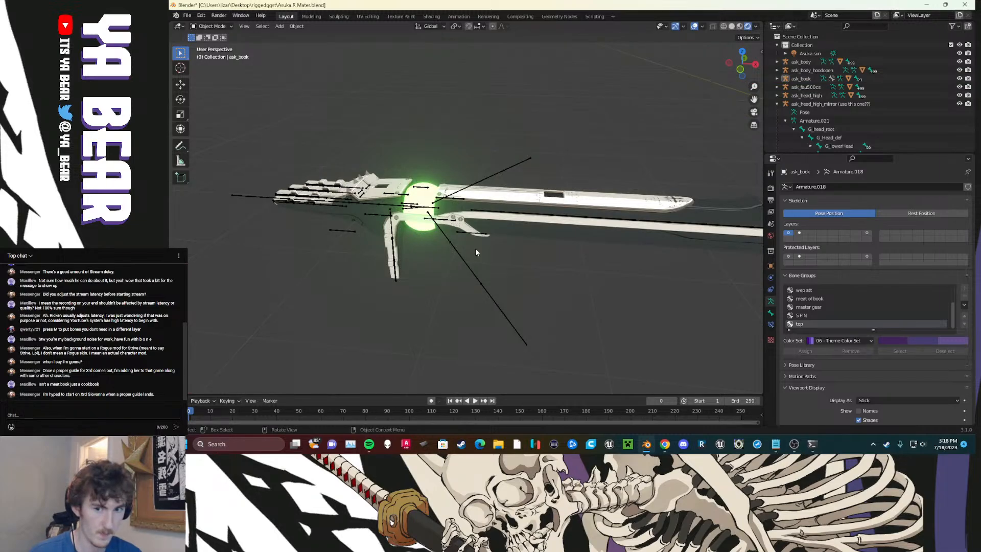
scroll(625, 260, "down", 10)
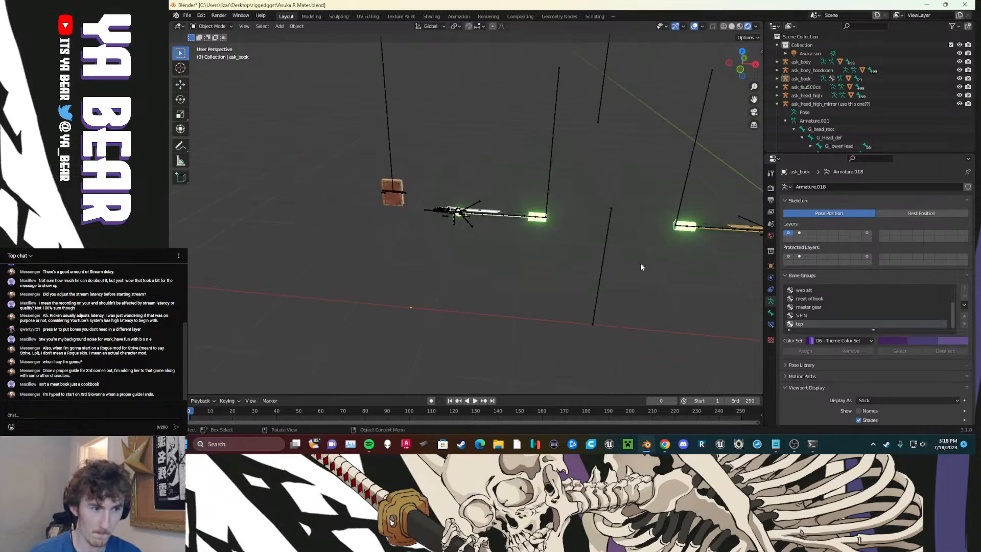
scroll(640, 262, "down", 4)
middle_click_drag(639, 263, 464, 246, "shift")
scroll(464, 246, "up", 4)
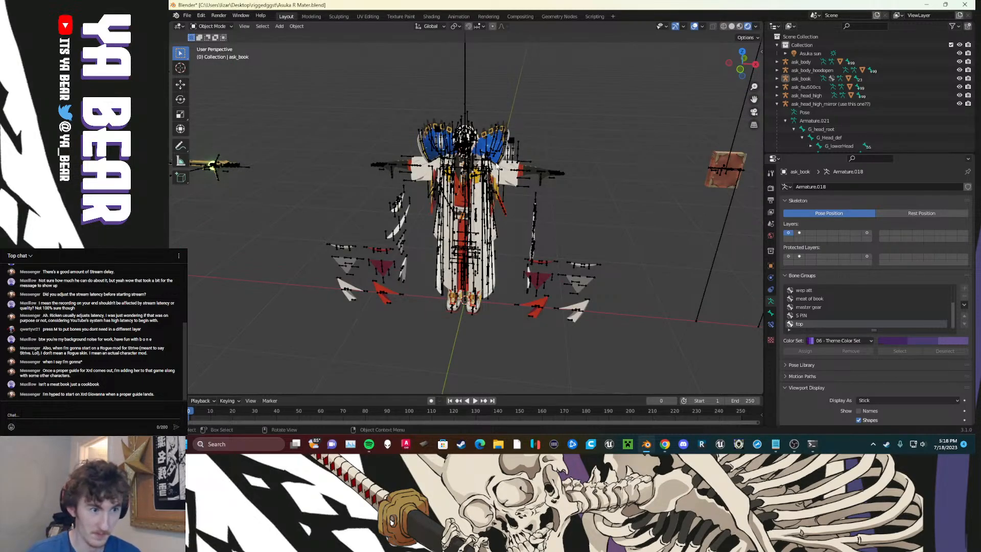
middle_click_drag(614, 224, 503, 218, "shift")
scroll(467, 165, "up", 3)
middle_click_drag(448, 136, 459, 228, "shift")
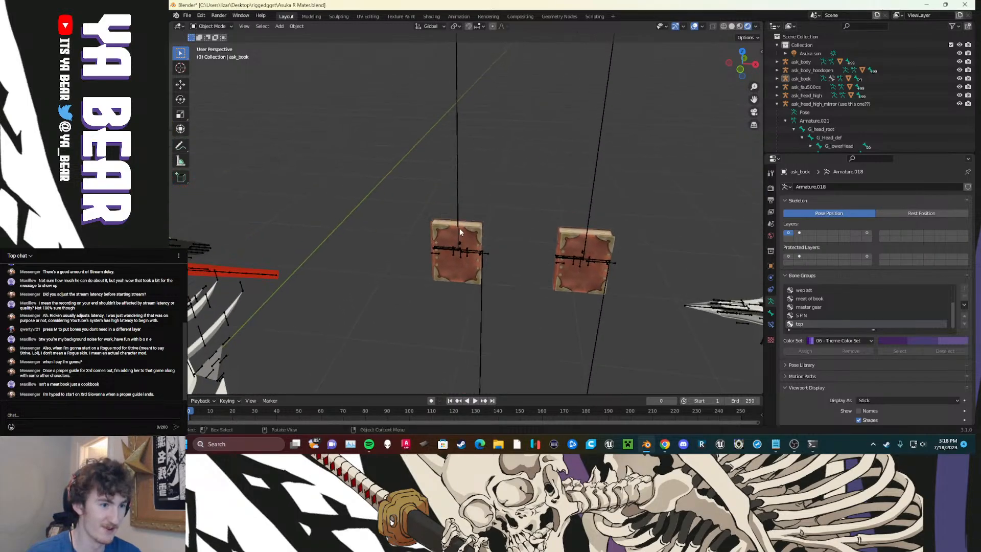
Step: Check which armatures drive the two closed books by selecting askw_book_add and askw_book_wand in turn
scroll(459, 228, "up", 5)
left_click(441, 306)
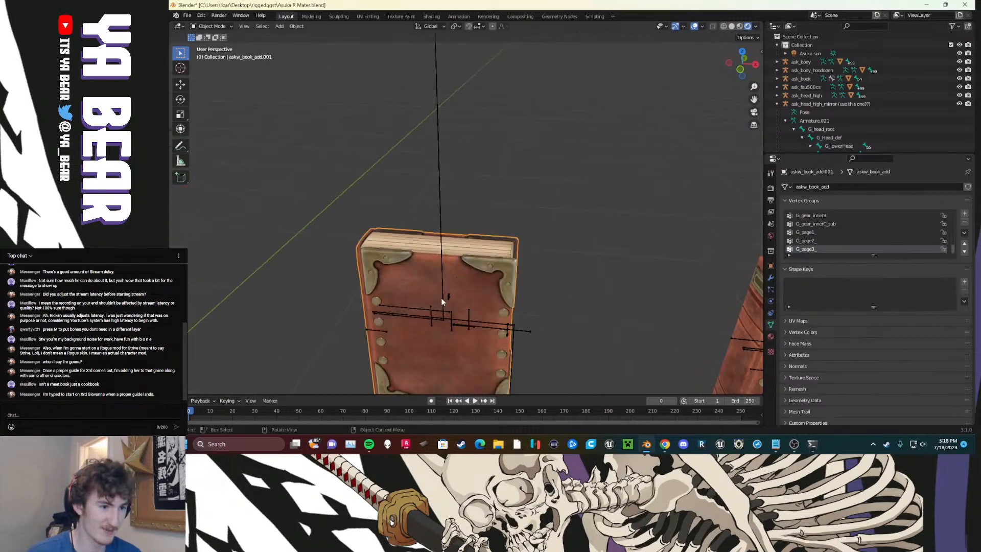
left_click(442, 301)
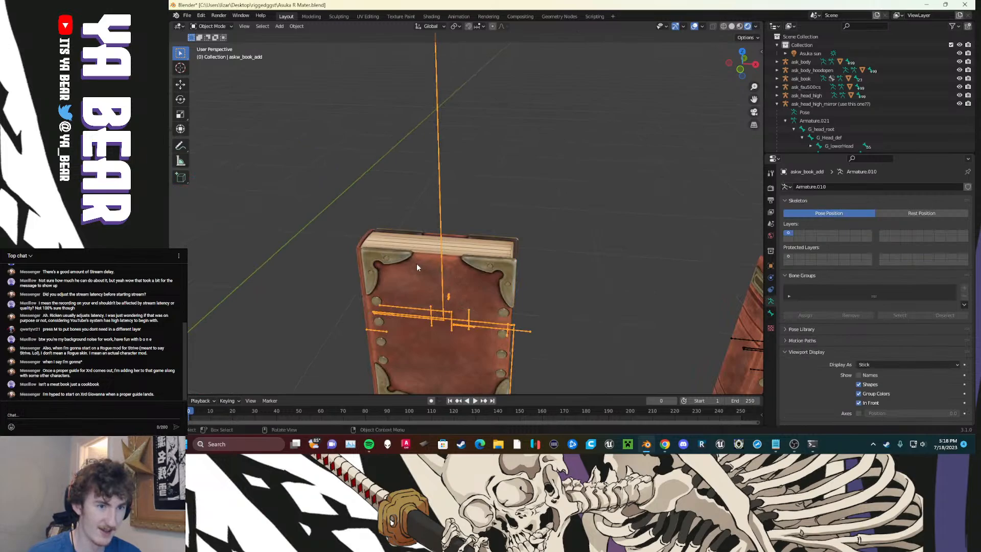
scroll(414, 266, "down", 8)
middle_click_drag(326, 260, 450, 229, "shift")
left_click(379, 155)
left_click(468, 176)
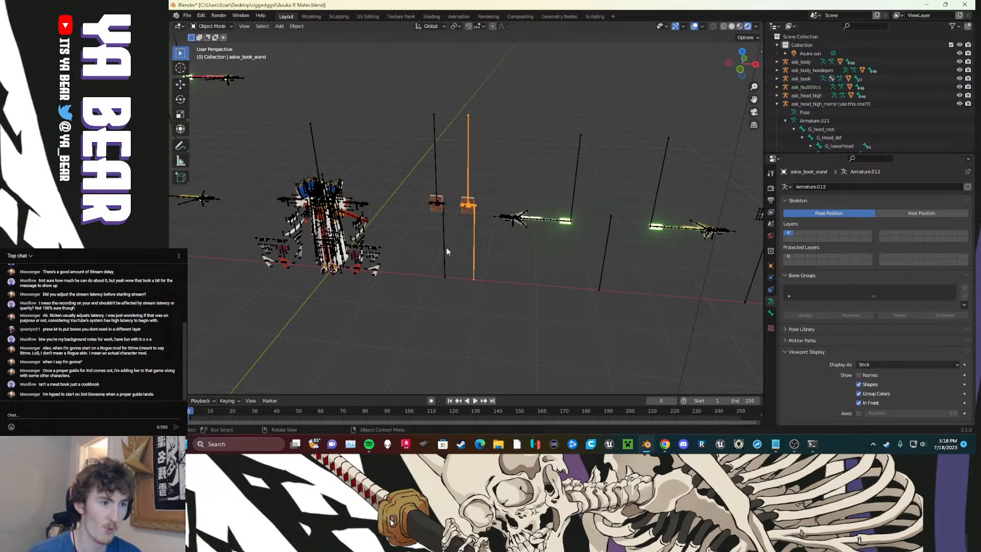
Step: Select the askw_book_add armature and switch it to Pose Mode
scroll(450, 256, "up", 3)
scroll(450, 256, "up", 1)
scroll(449, 256, "down", 1)
middle_click_drag(400, 240, 427, 254, "shift")
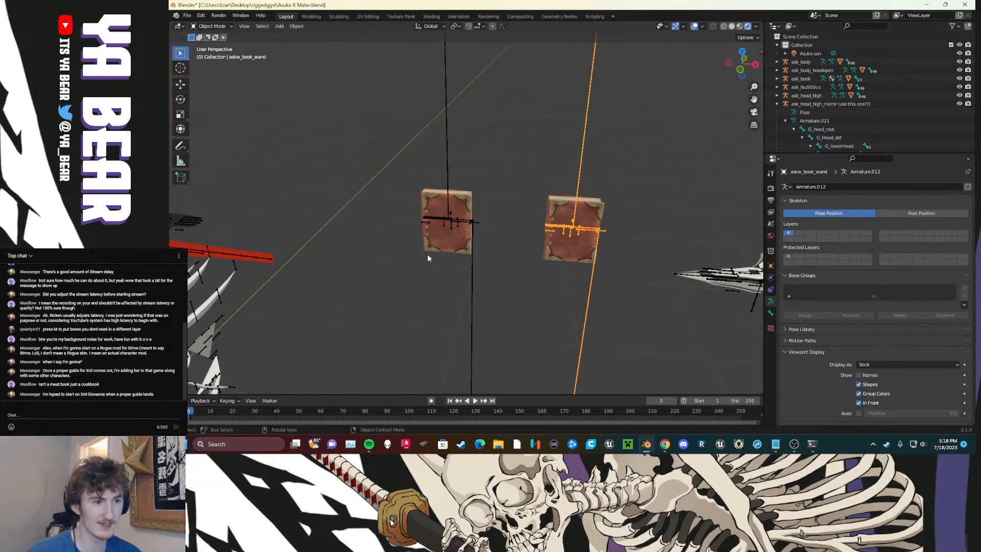
scroll(427, 253, "up", 5)
left_click(415, 219)
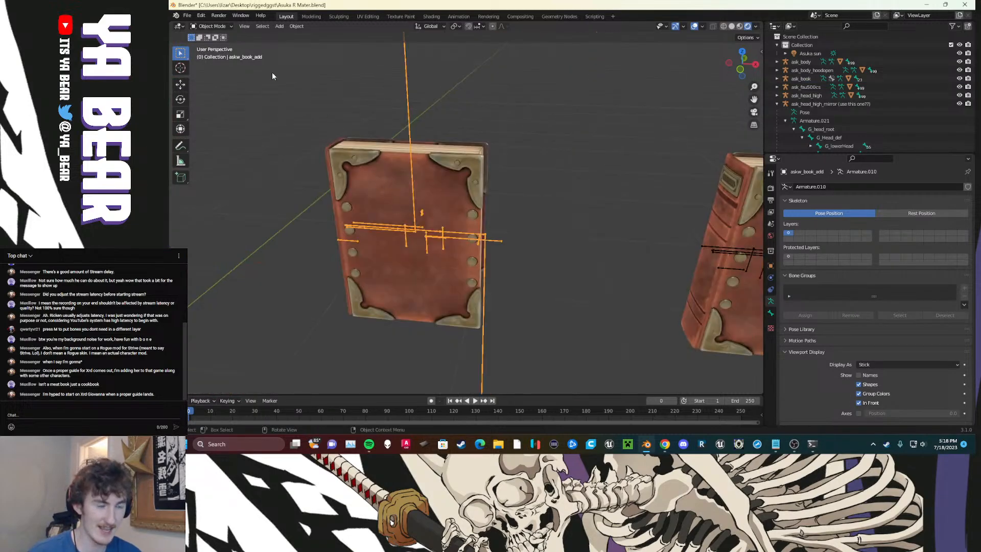
left_click(207, 24)
left_click(206, 54)
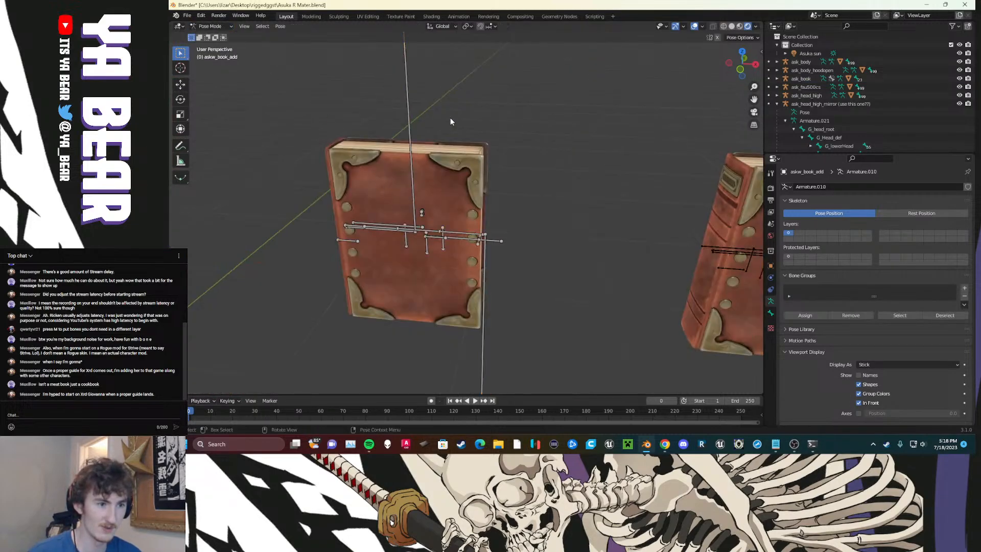
Step: Rotate and move the closed book with its G_grip_book bone, and try moving the G_book_root bone
left_click(422, 212)
key("r")
key("r")
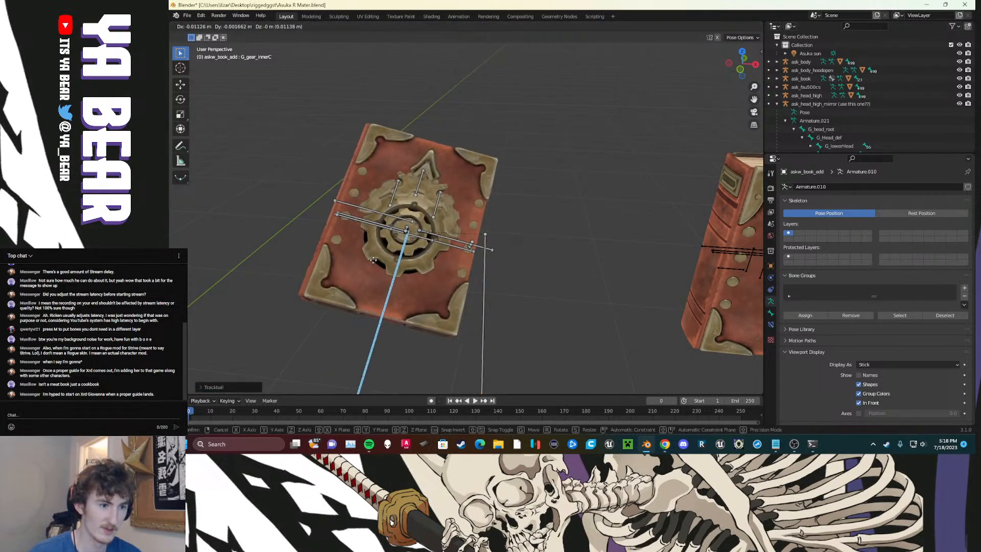
left_click(500, 265)
left_click(485, 268)
key("g")
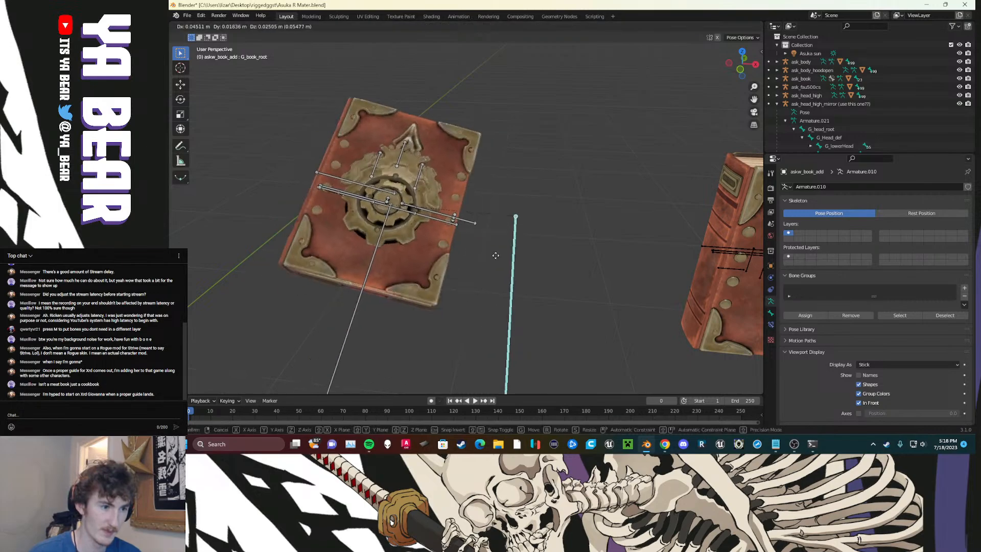
right_click(486, 260)
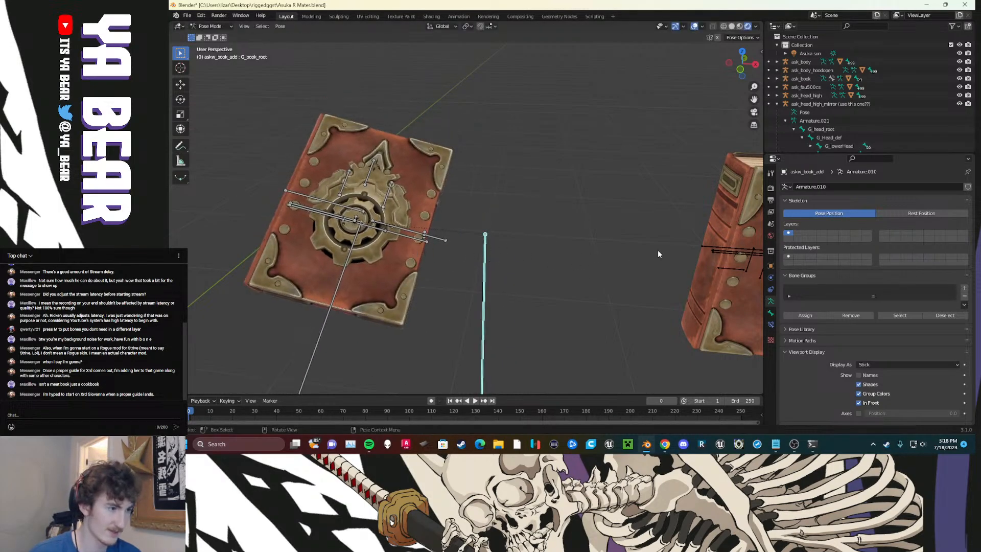
Step: Add a bone group named main and move the G_book_root bone to the last layer of the first layer block
left_click(965, 288)
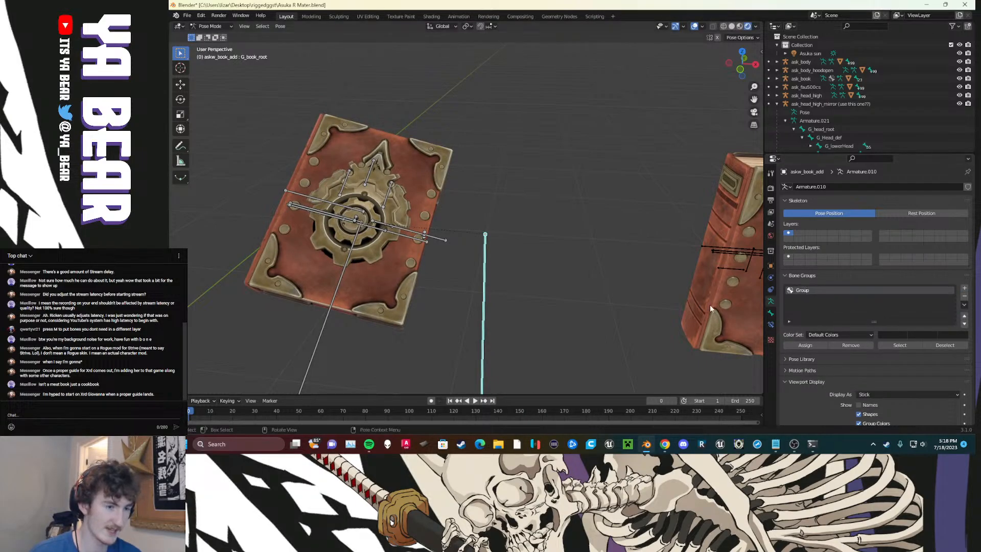
double_click(807, 290)
type("main")
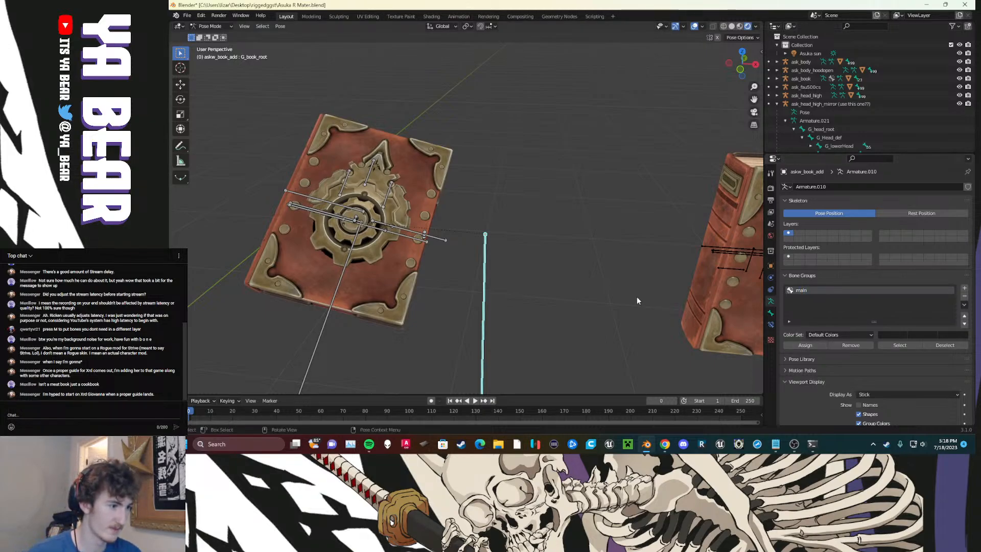
type("m")
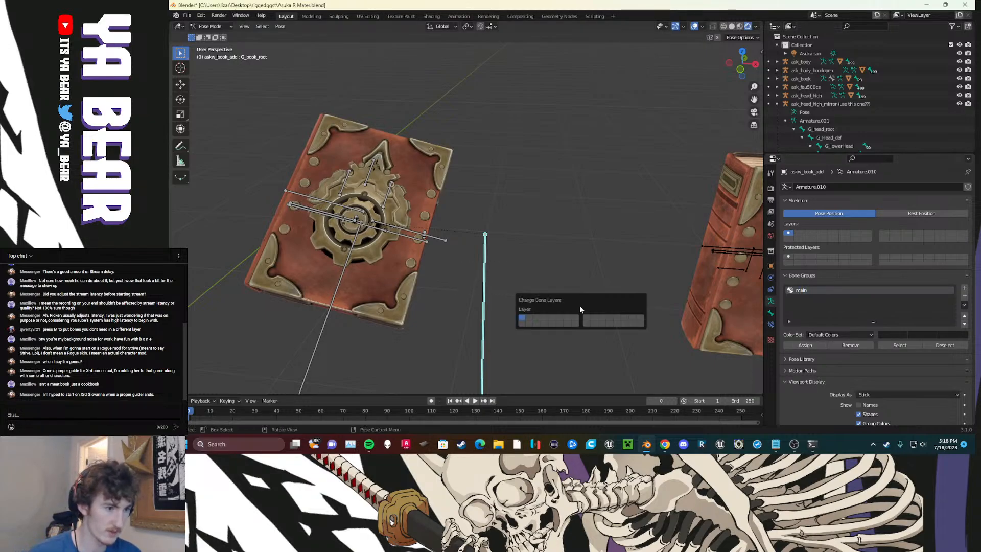
left_click(576, 321)
Step: Test-rotate the G_grip_book bone and assign it to the main bone group with 04 - Theme Color Set
left_click(367, 262)
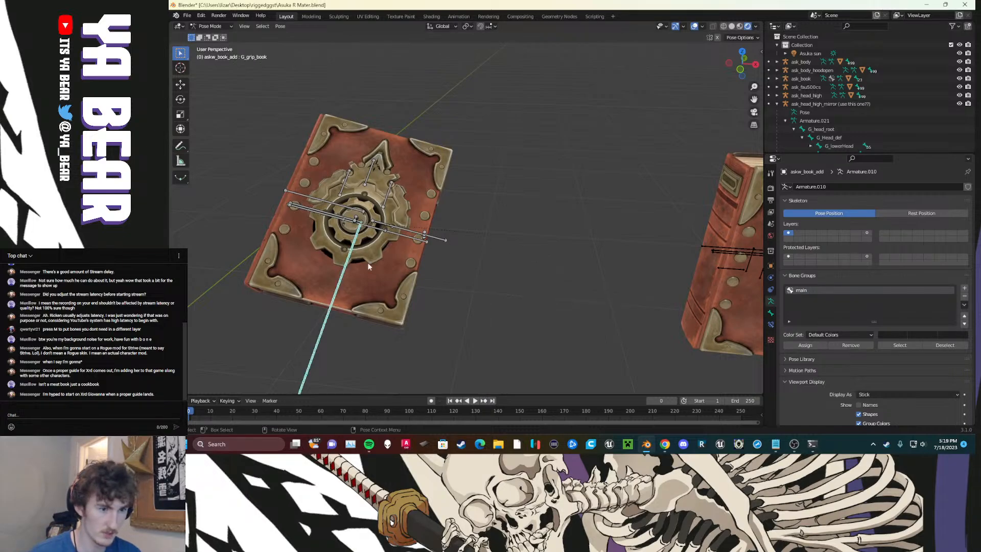
key("r")
key("r")
right_click(433, 265)
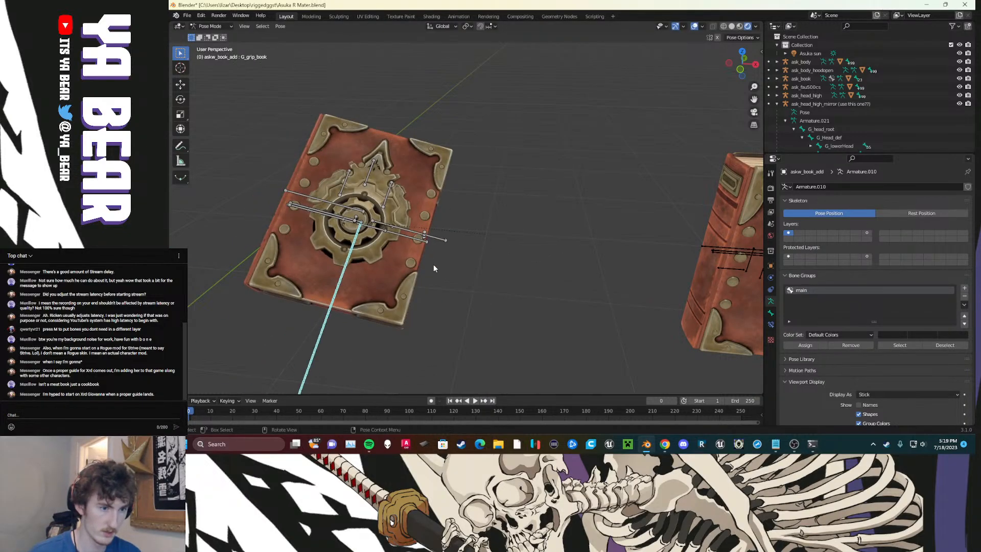
left_click(810, 349)
left_click(839, 335)
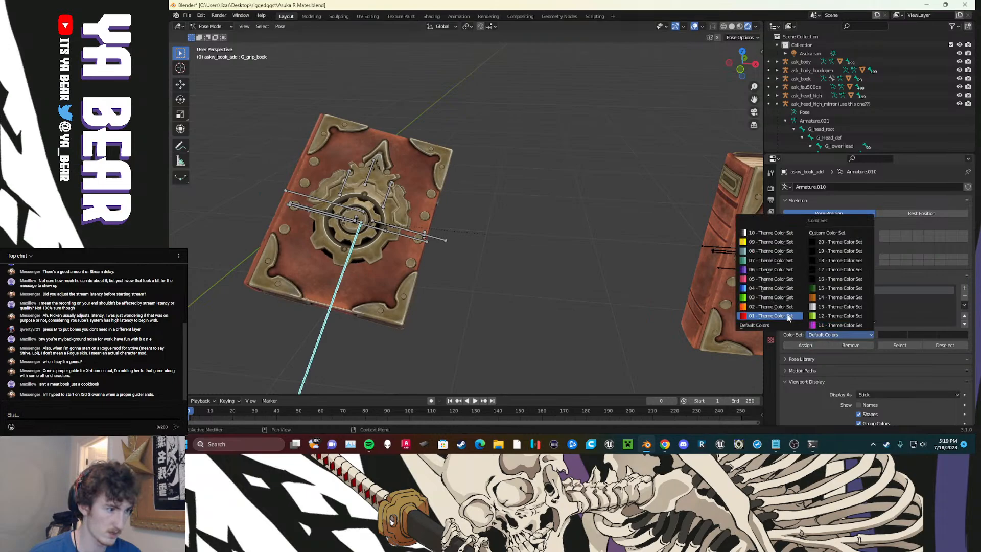
left_click(766, 289)
left_click(586, 311)
Step: Rotate the G_grip_book bone freely to turn the book's page edges toward the view
left_click(366, 225)
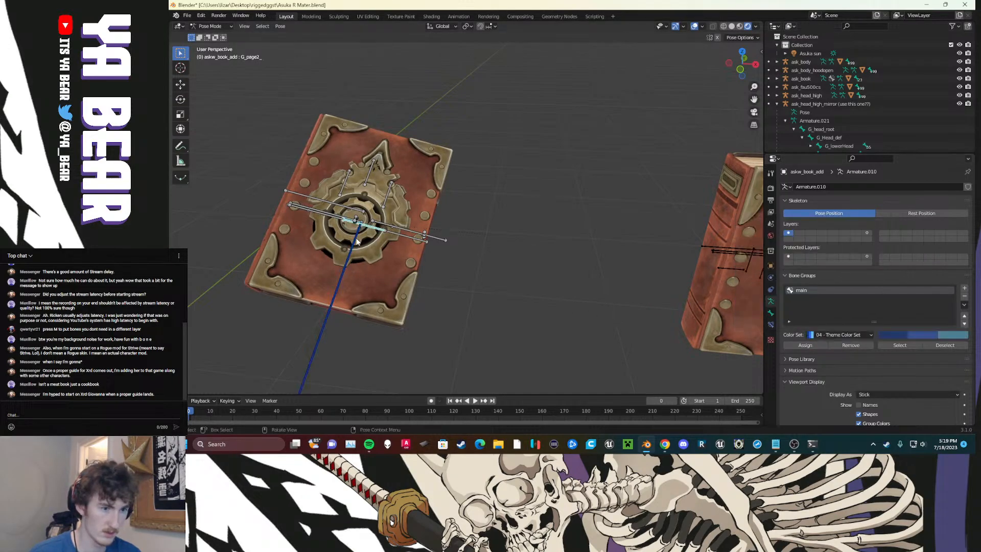
left_click(358, 239)
key("r")
key("r")
left_click(460, 213)
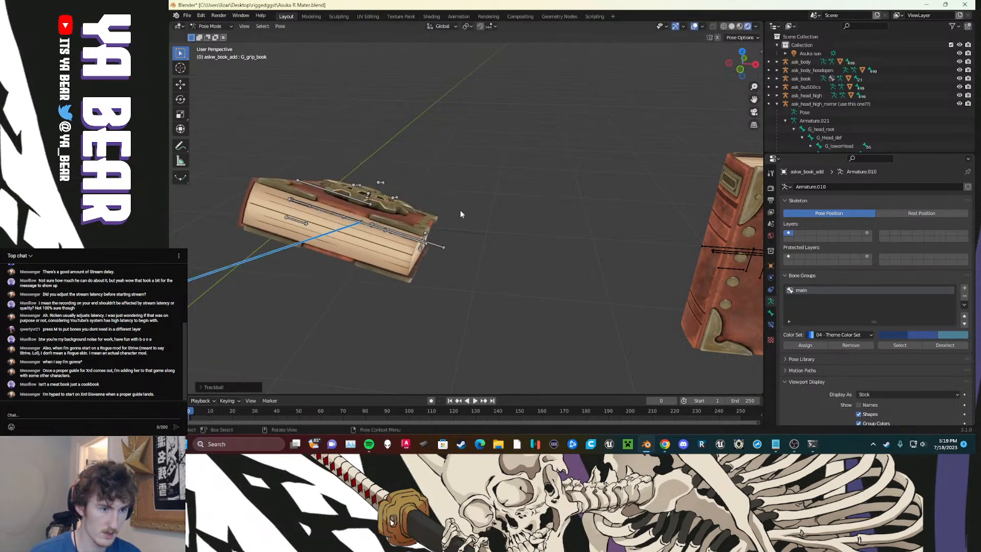
Step: Rotate the G_cover_R1_ bone to open the askw_book_add cover, and rotate the G_page1_ bone to lift a page
left_click(368, 203)
key("r")
left_click(336, 139)
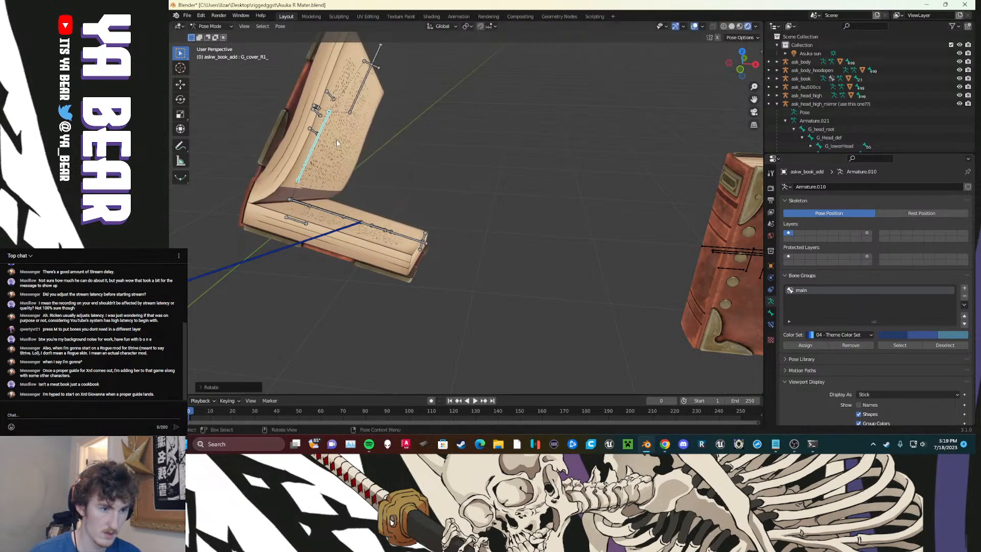
left_click(314, 207)
key("r")
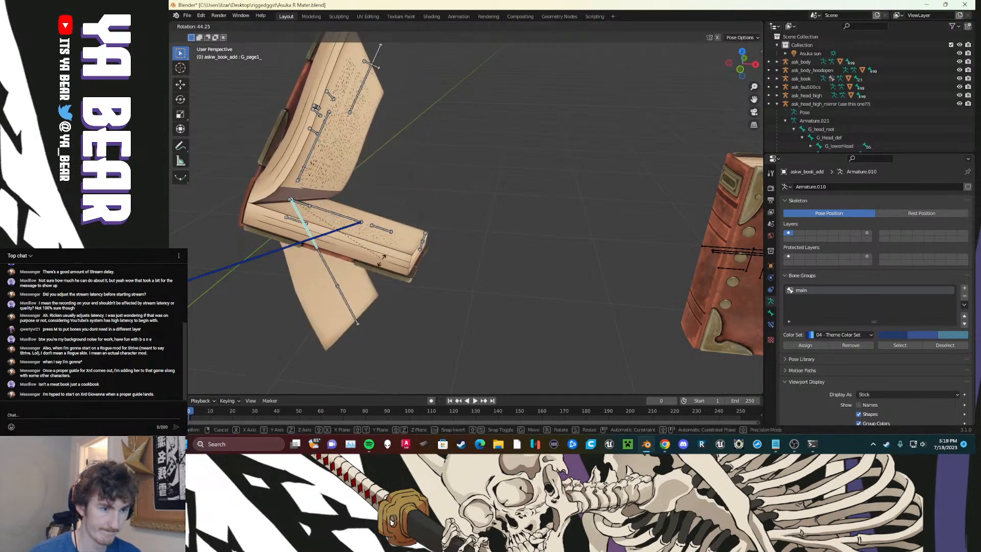
left_click(380, 113)
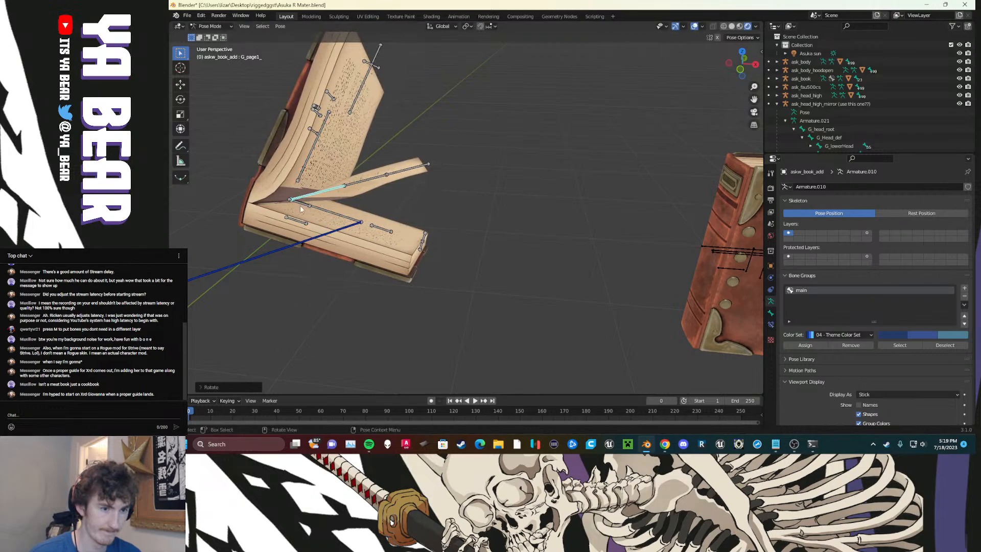
Step: Try rotating the G_cover_L2_ bone, and freely rotate G_Dictionary_base to turn the book's geared cover into view
left_click(306, 205)
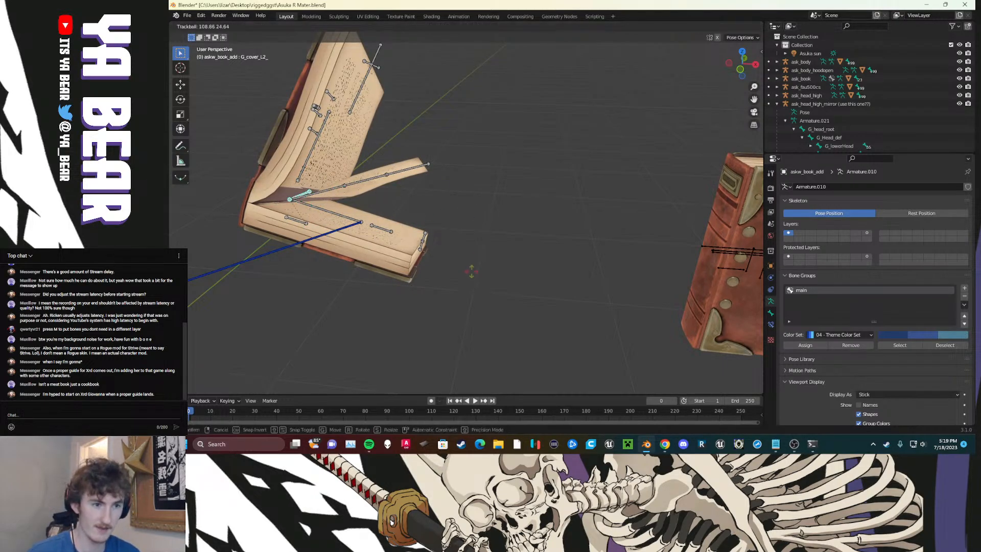
left_click(340, 215)
key("r")
key("r")
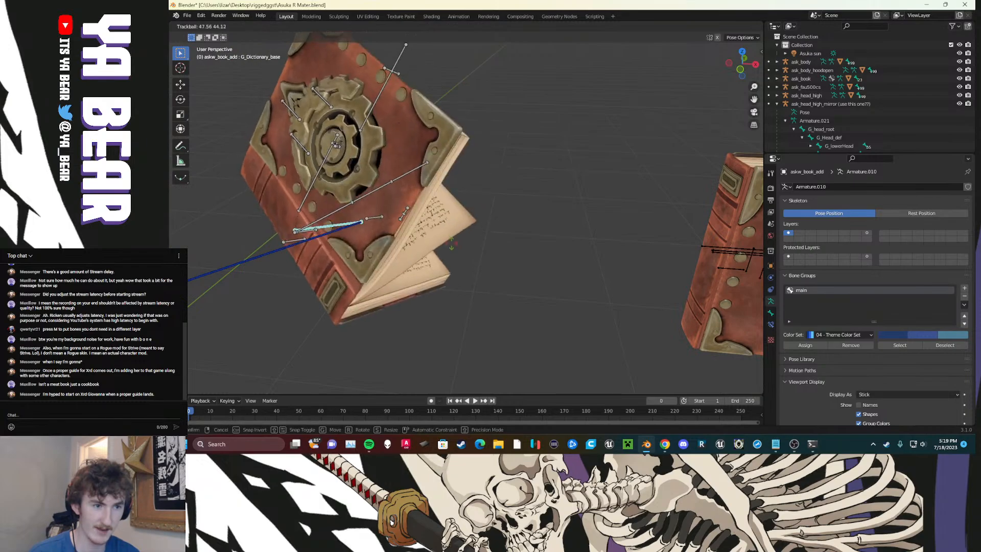
left_click(435, 243)
Step: Move the G_gear_base and G_gear_innerA bones away from the front cover of askw_book_add
left_click(313, 144)
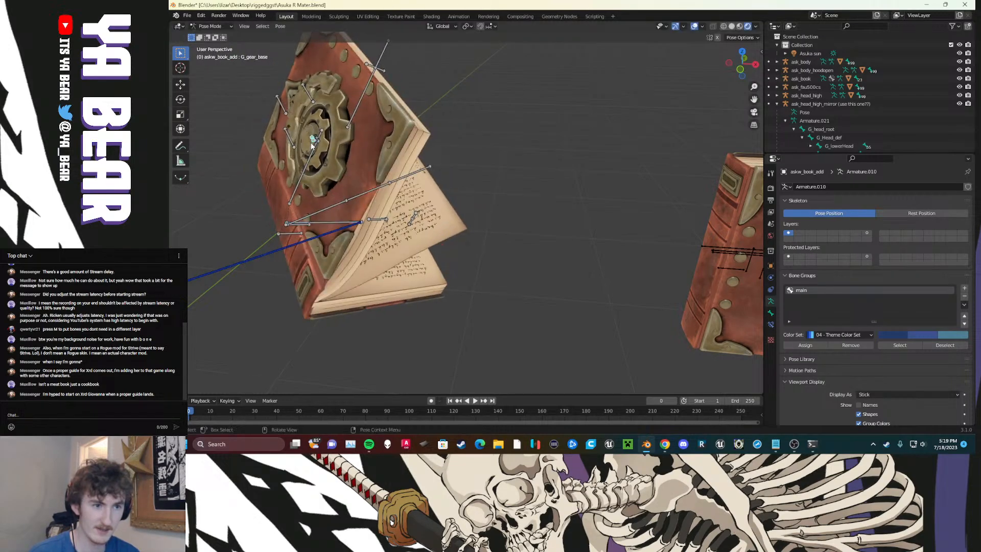
key("g")
left_click(278, 148)
left_click(278, 148)
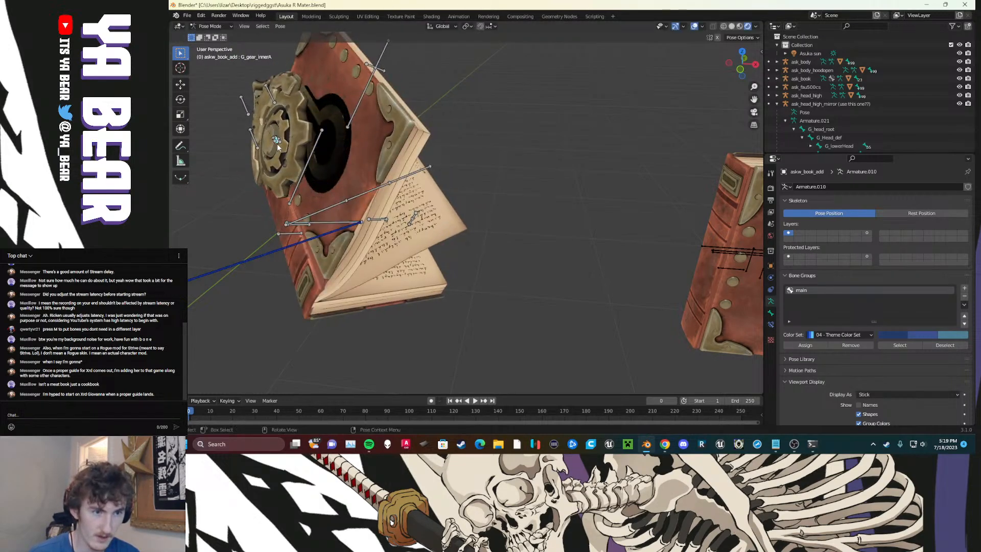
key("g")
left_click(278, 164)
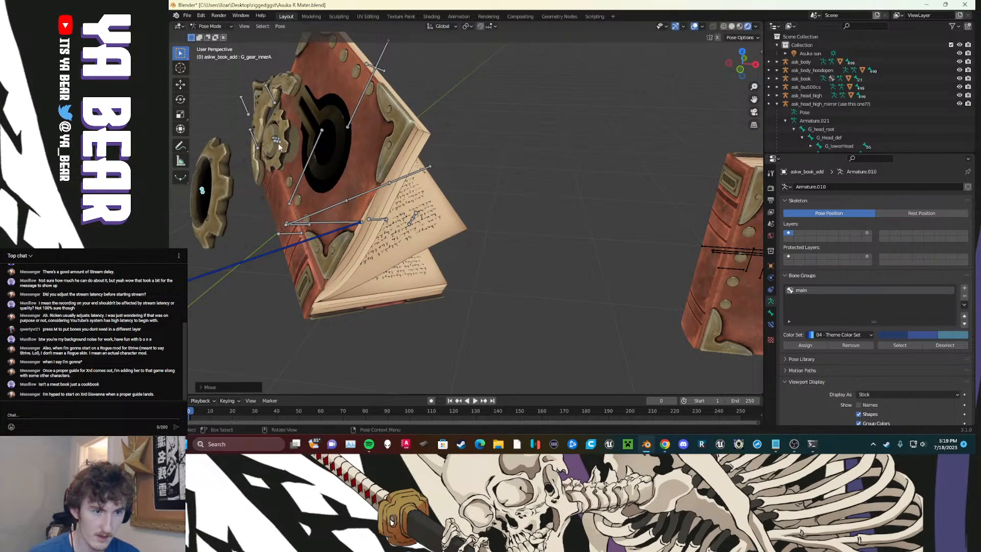
Step: Test-move the G_gear_innerB bone and the remaining inner gear bones, including G_gear_innerC_sub, one after another
left_click(278, 149)
key("g")
left_click(274, 158)
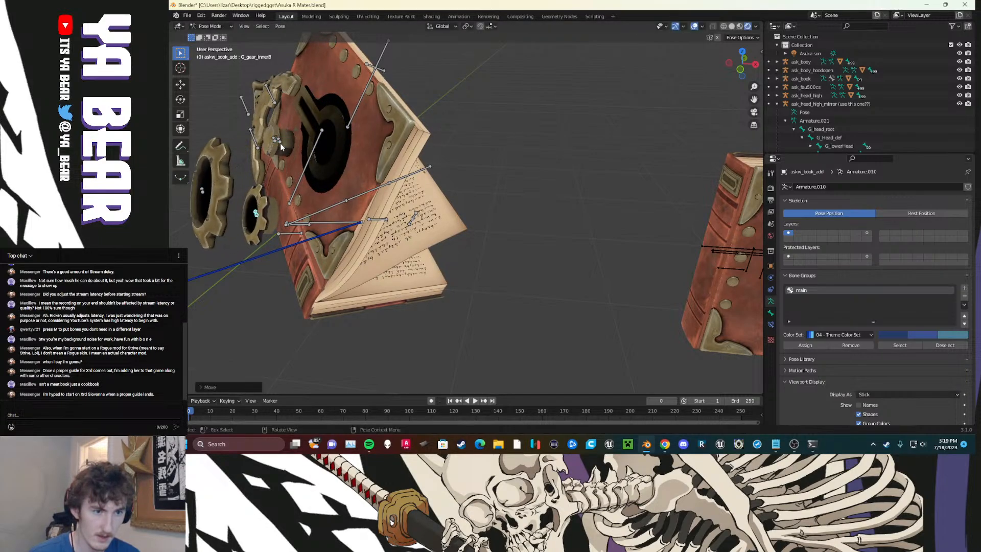
left_click(280, 147)
key("g")
left_click(278, 166)
left_click(281, 146)
key("g")
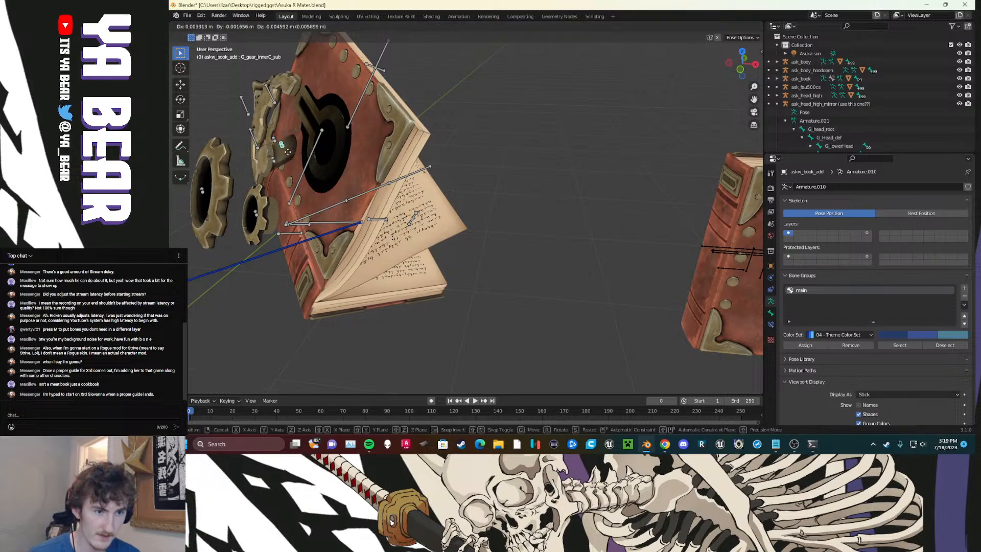
left_click(284, 171)
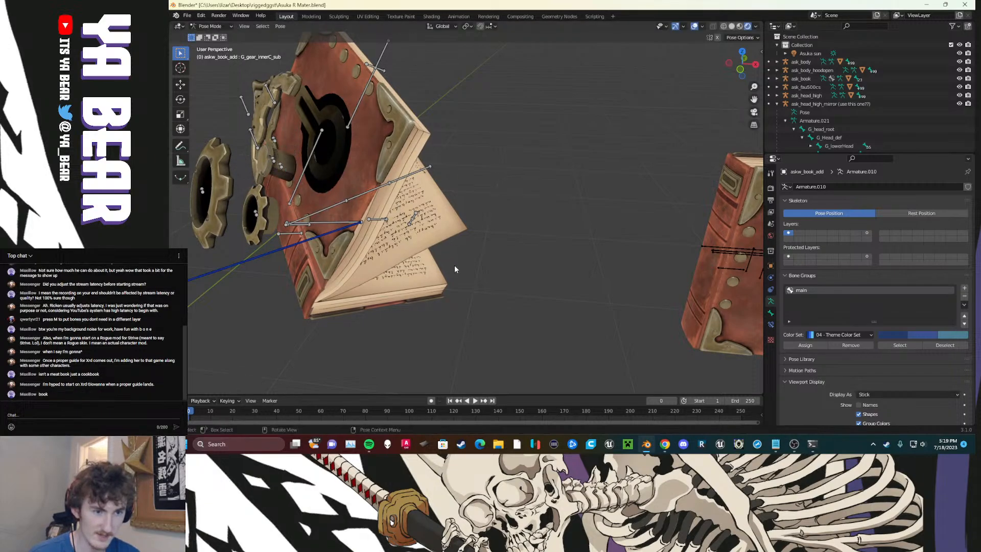
Step: Leave Pose Mode on askw_book_add and put the ask_book armature into Pose Mode
key("Home")
key("ctrl+Tab")
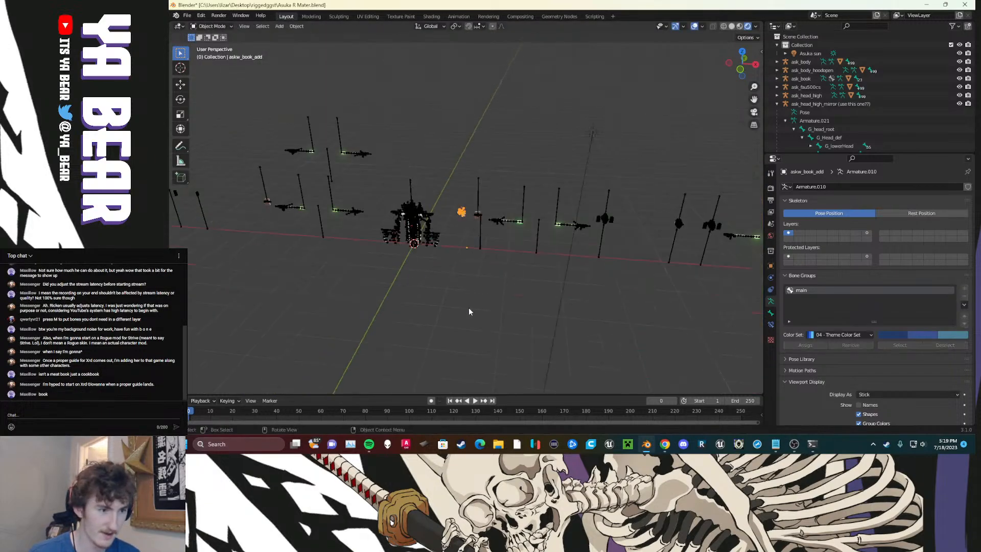
middle_click_drag(403, 296, 598, 285, "shift")
scroll(599, 285, "up", 5)
middle_click_drag(458, 250, 541, 229, "shift")
scroll(541, 230, "up", 4)
middle_click_drag(588, 176, 556, 249, "shift")
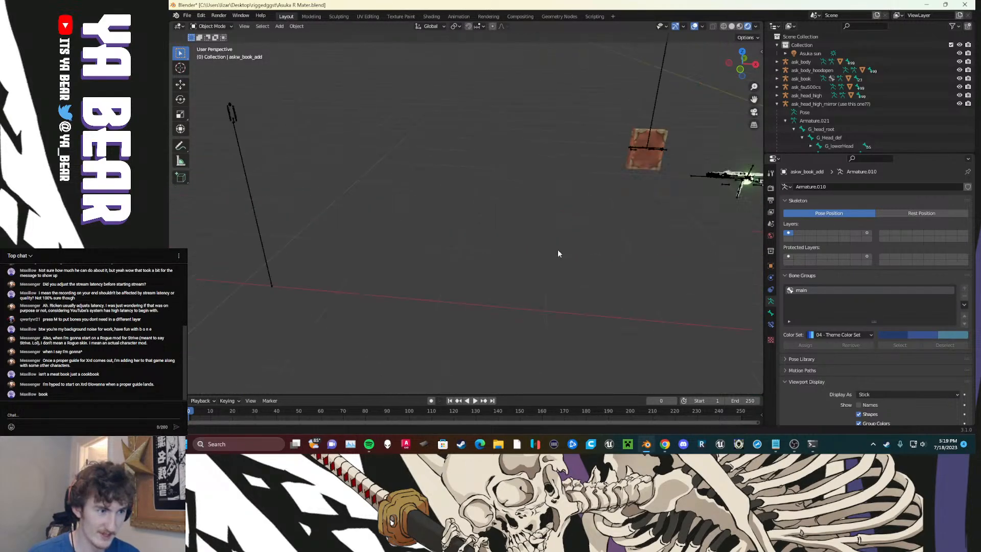
scroll(557, 251, "up", 2)
middle_click_drag(679, 133, 540, 274, "shift")
middle_click_drag(543, 368, 532, 223, "shift")
scroll(532, 223, "up", 5)
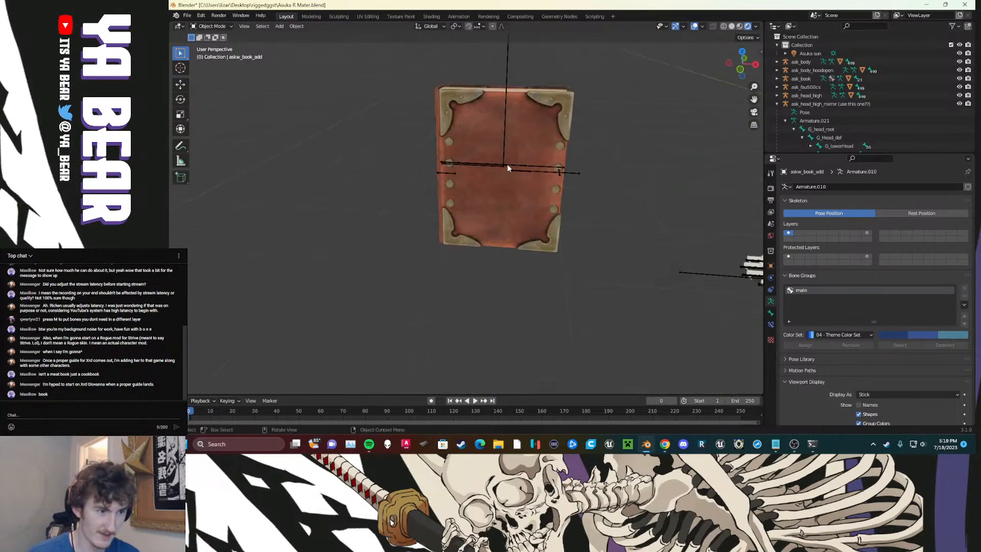
left_click(477, 164)
left_click(212, 27)
left_click(210, 58)
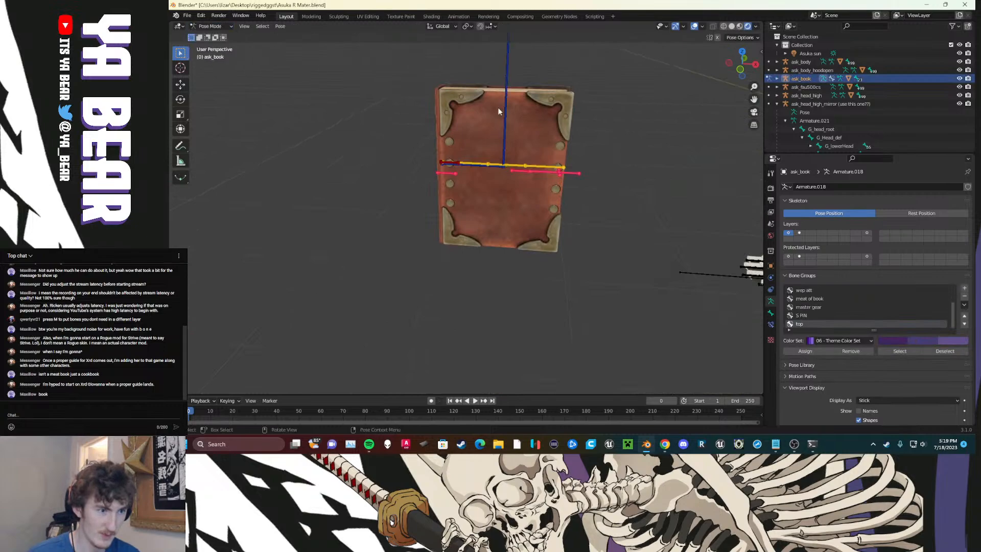
Step: Freely rotate the G_grip_book bone to tilt the book's geared cover into view, and show only the second bone layer
left_click(508, 119)
key("r")
key("r")
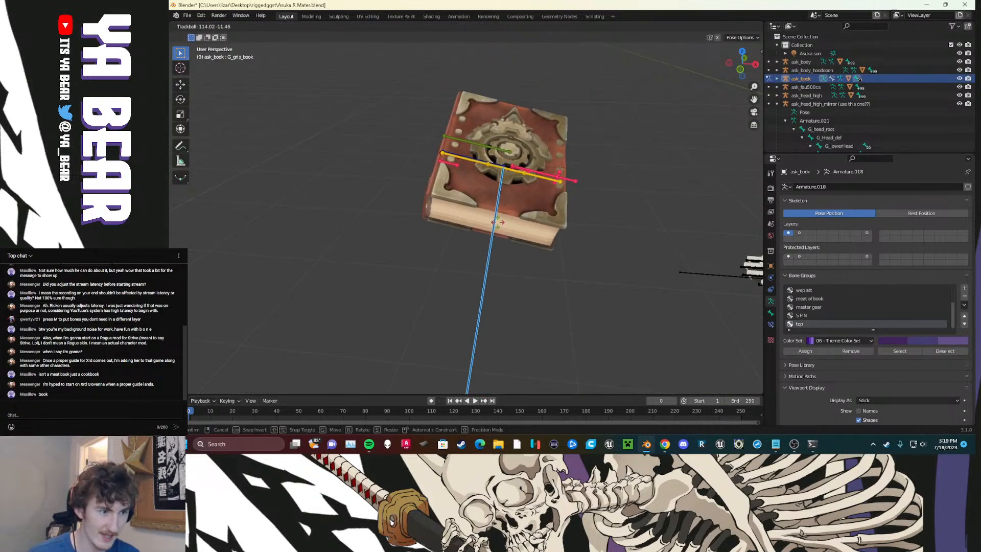
left_click(498, 223)
left_click(802, 233)
Step: Rotate and move the gear assembly off the ask_book cover to beside the book, and scale it up well over three times
middle_click_drag(598, 182, 602, 206)
left_click(629, 228)
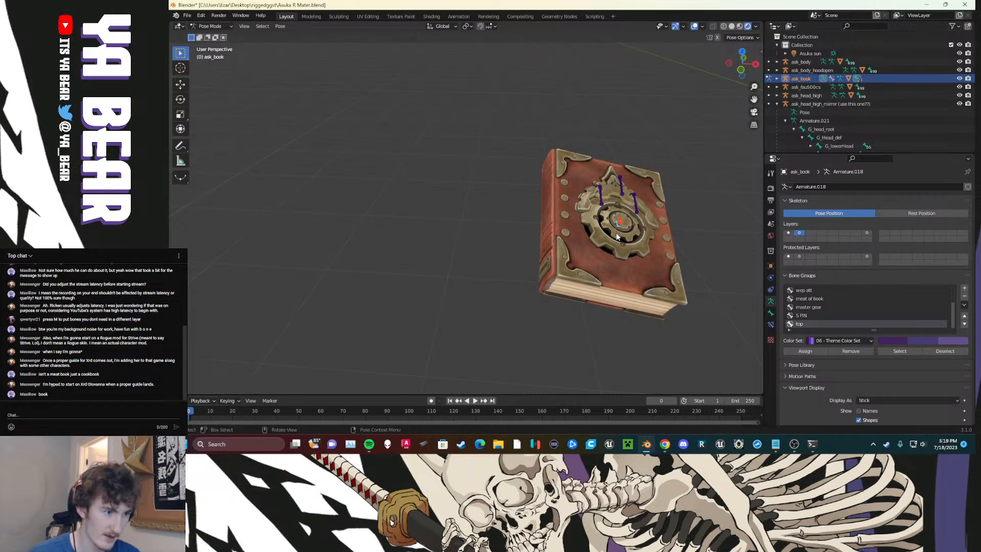
key("r")
key("r")
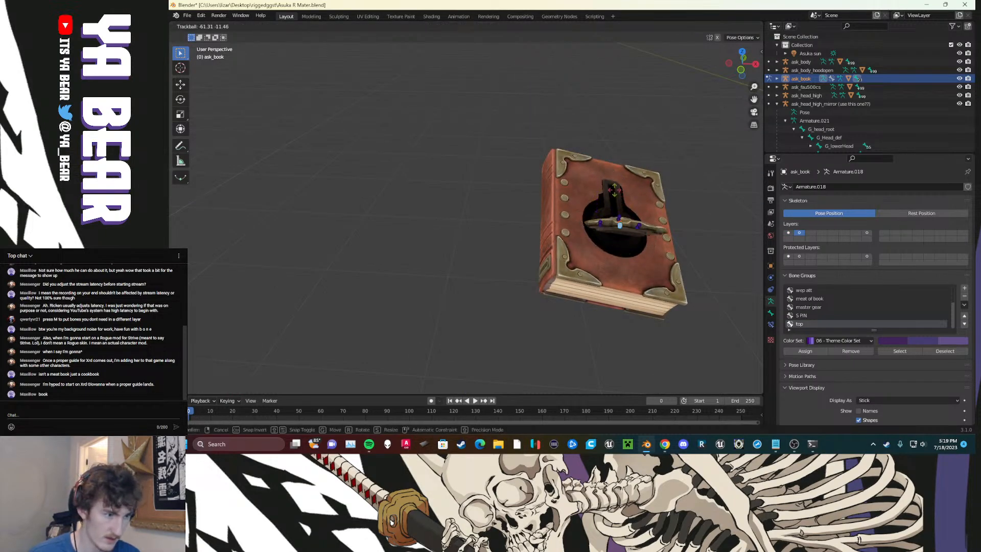
left_click(616, 194)
key("g")
left_click(464, 184)
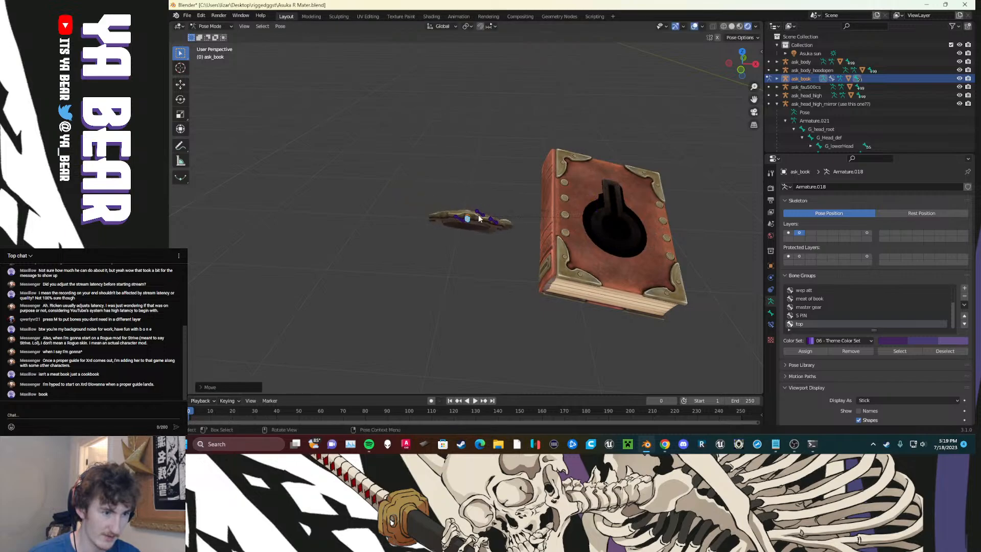
key("s")
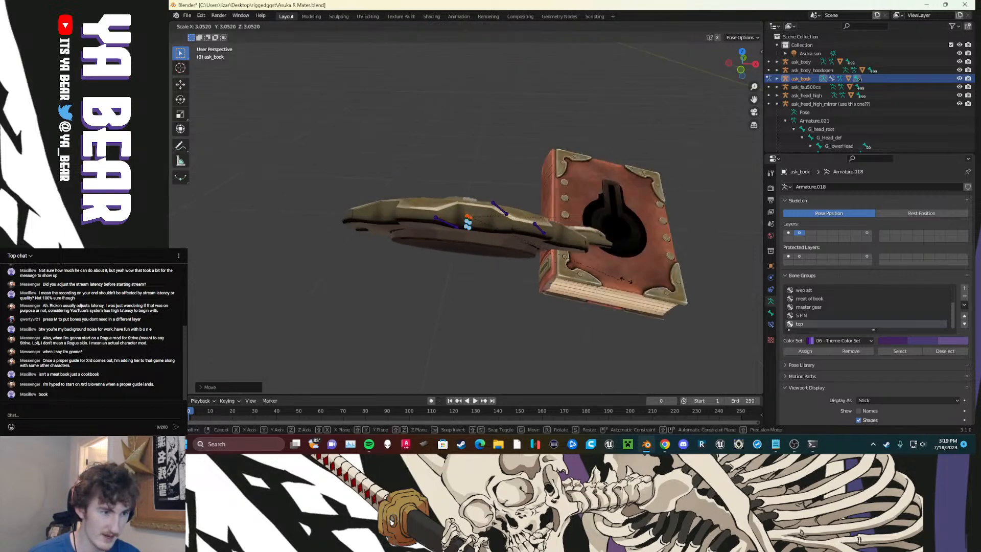
left_click(724, 293)
Step: Move the G_gear_innerB and G_gear_innerC_sub bones out below the enlarged gear assembly
left_click(485, 202)
left_click(469, 226)
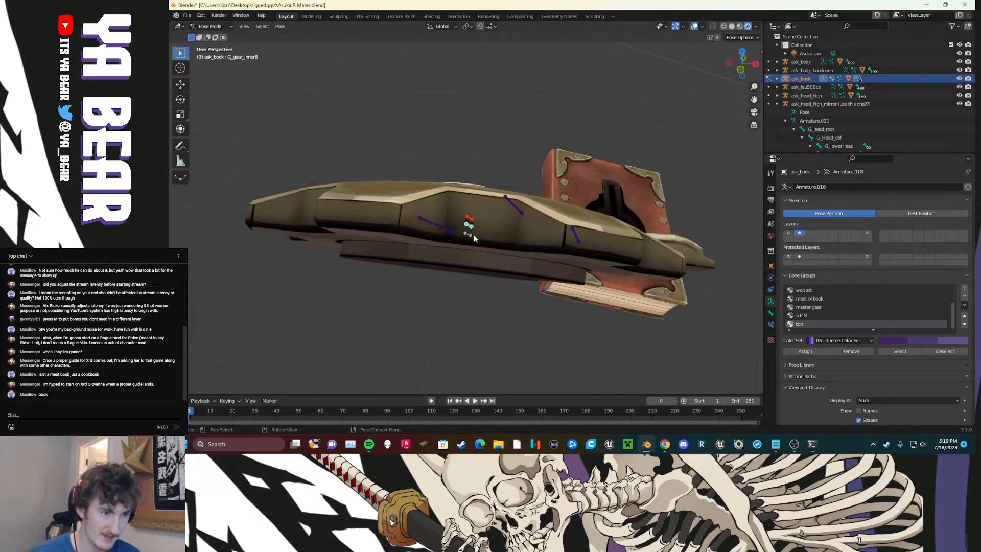
key("g")
left_click(453, 307)
left_click(464, 235)
key("g")
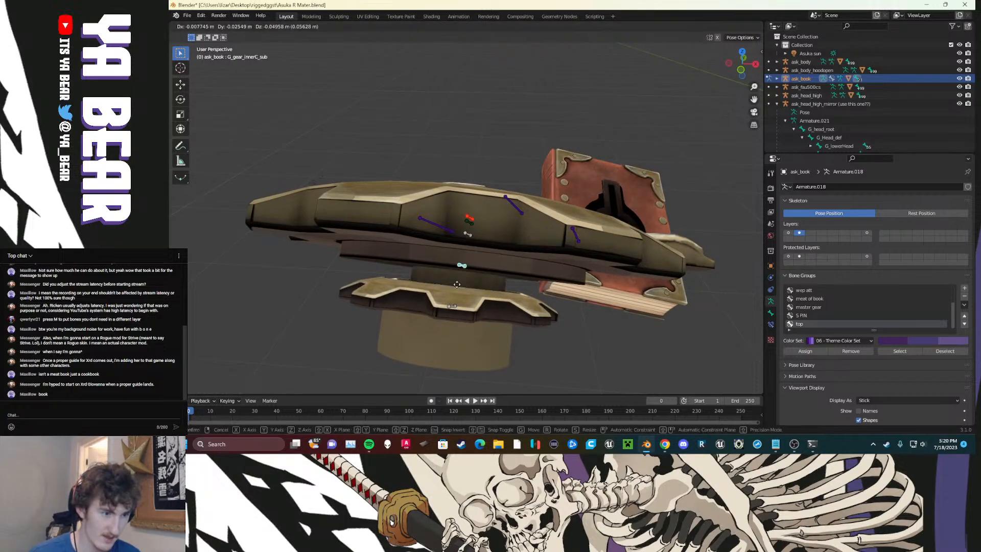
left_click(449, 348)
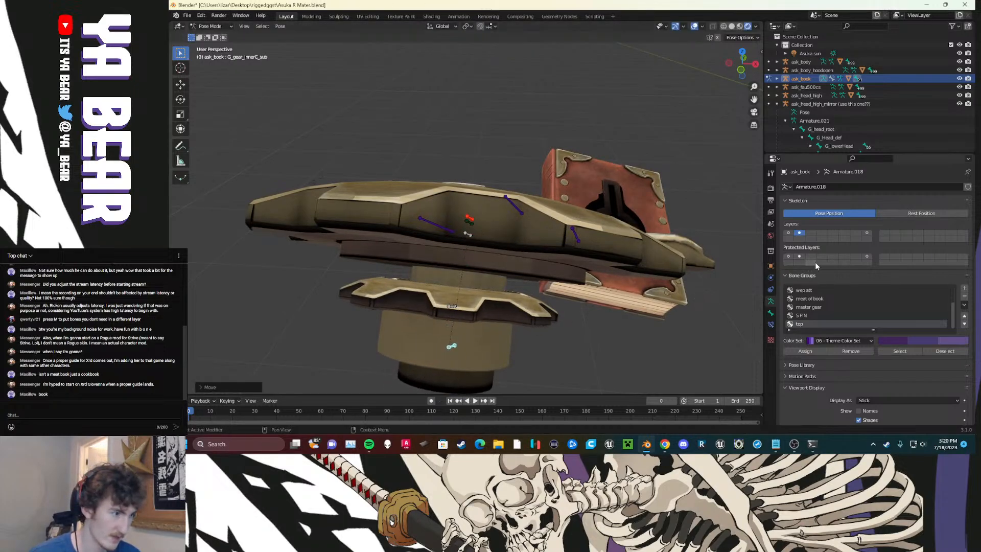
Step: Add a bone group named button with 13 - Theme Color Set for the G_gear_innerC_sub bone
left_click(826, 340)
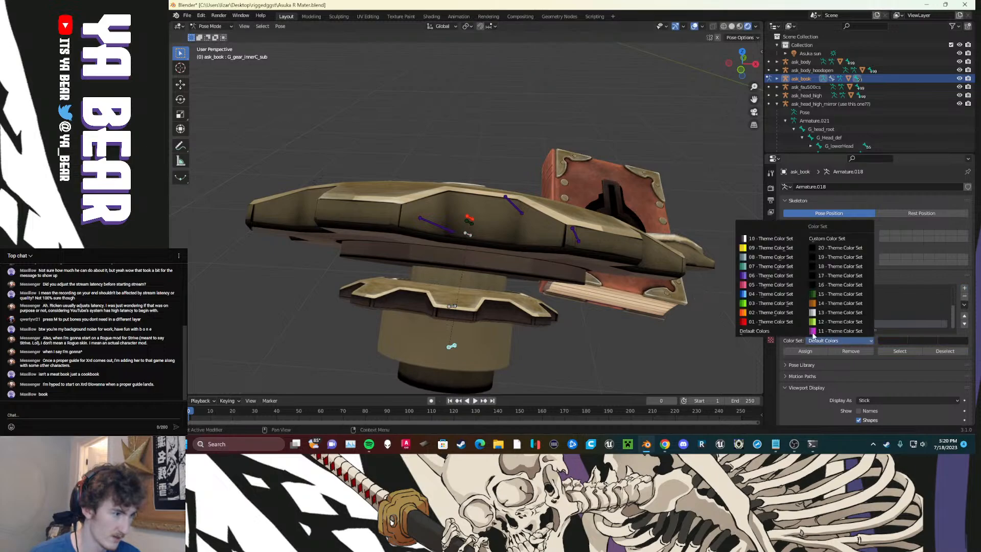
left_click(817, 313)
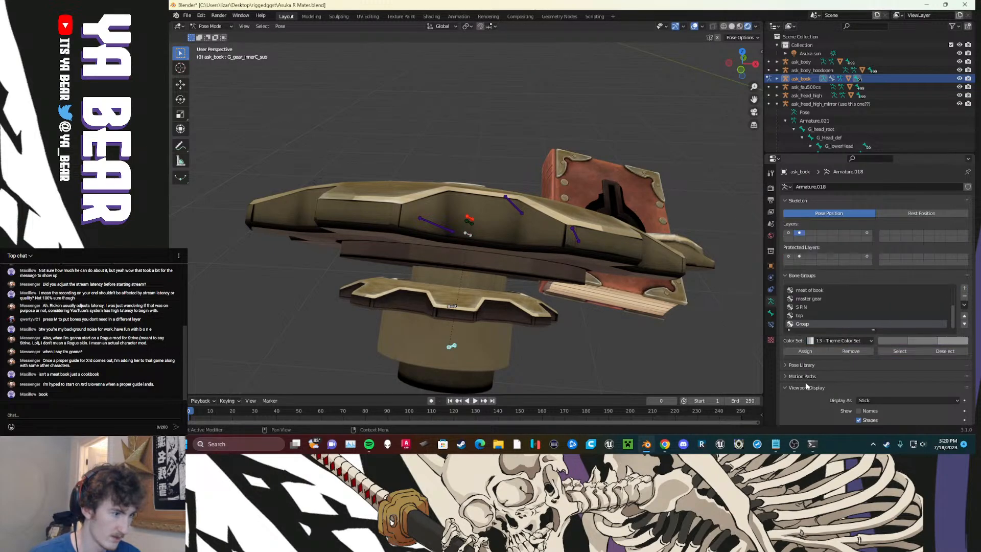
double_click(802, 325)
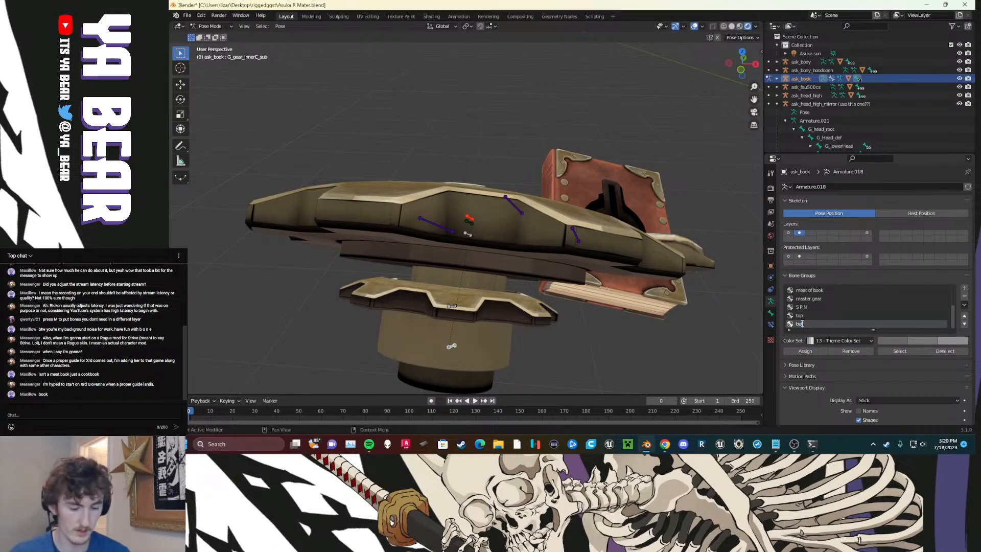
type("button")
key("Return")
Step: Select the G_gear_innerB bone and try rotating it freely
left_click(452, 306)
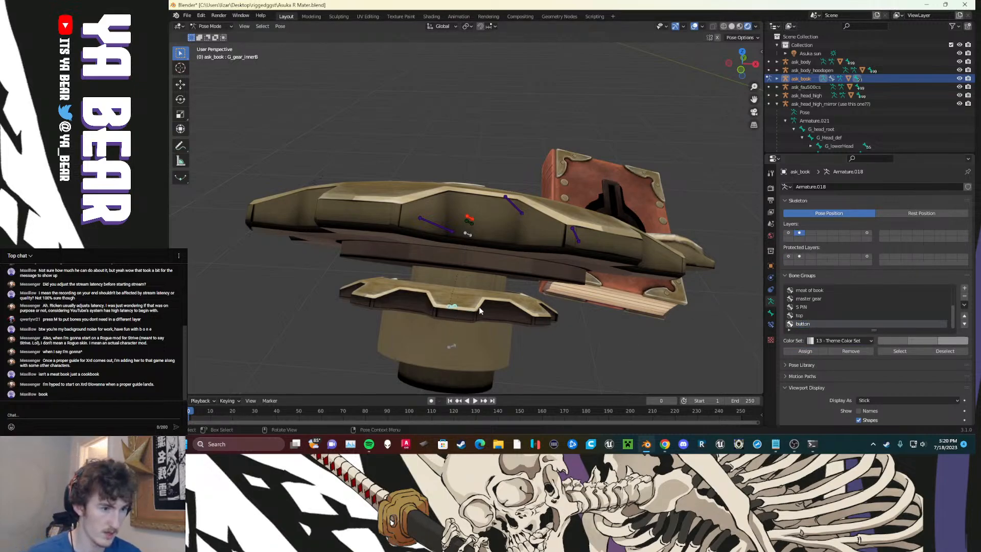
key("r")
key("r")
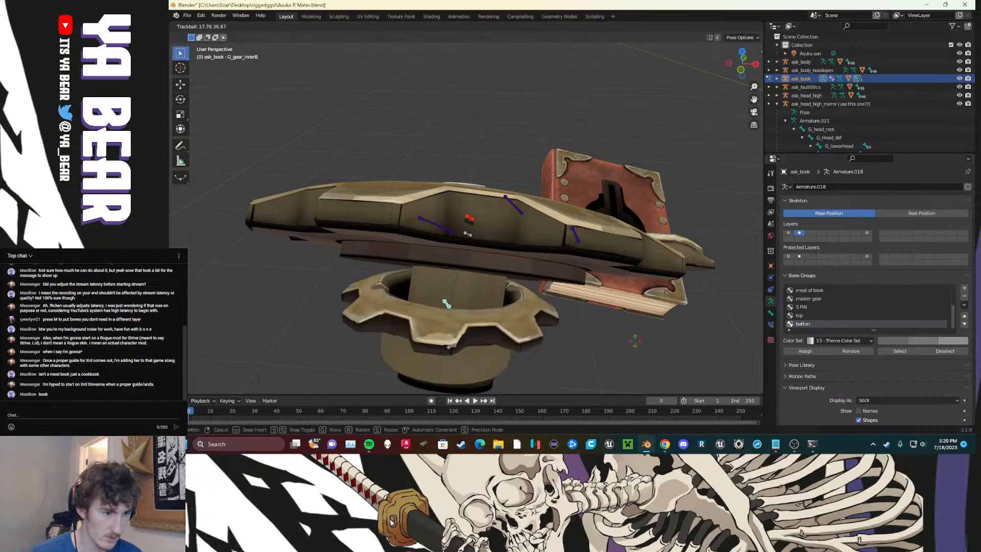
right_click(680, 339)
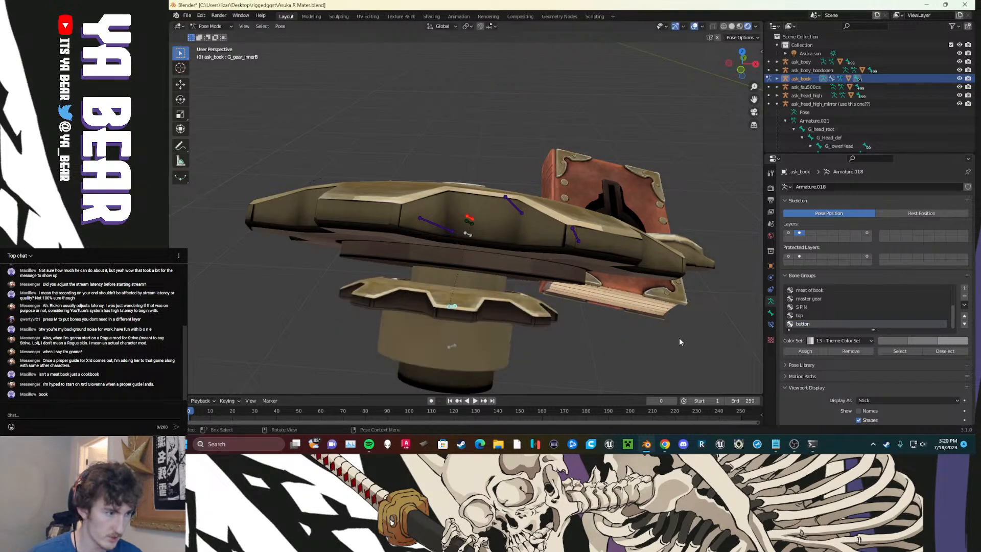
Step: Rename the button bone group to S PIN INNER, assign G_gear_innerB to it and give it 11 - Theme Color Set
double_click(810, 324)
type("S")
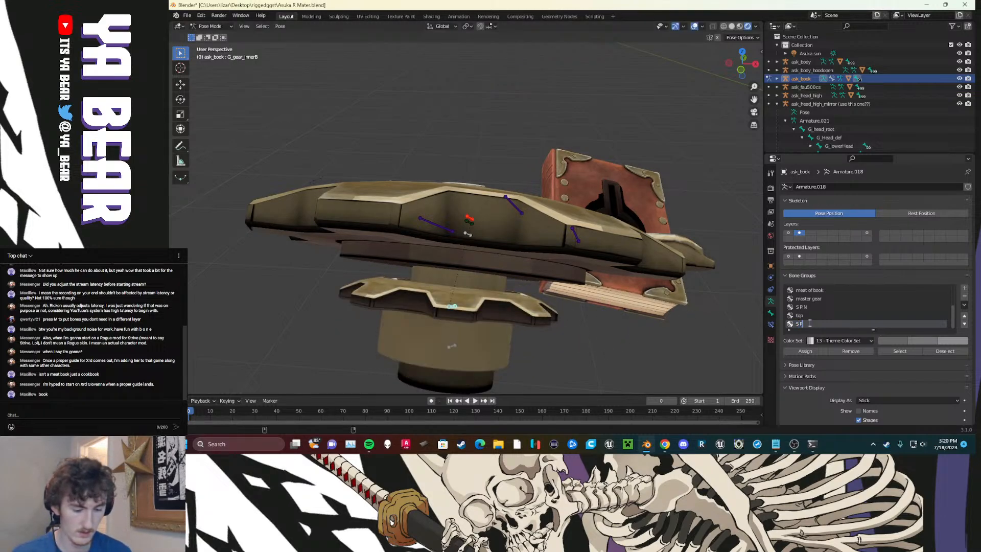
type(" PIN INN")
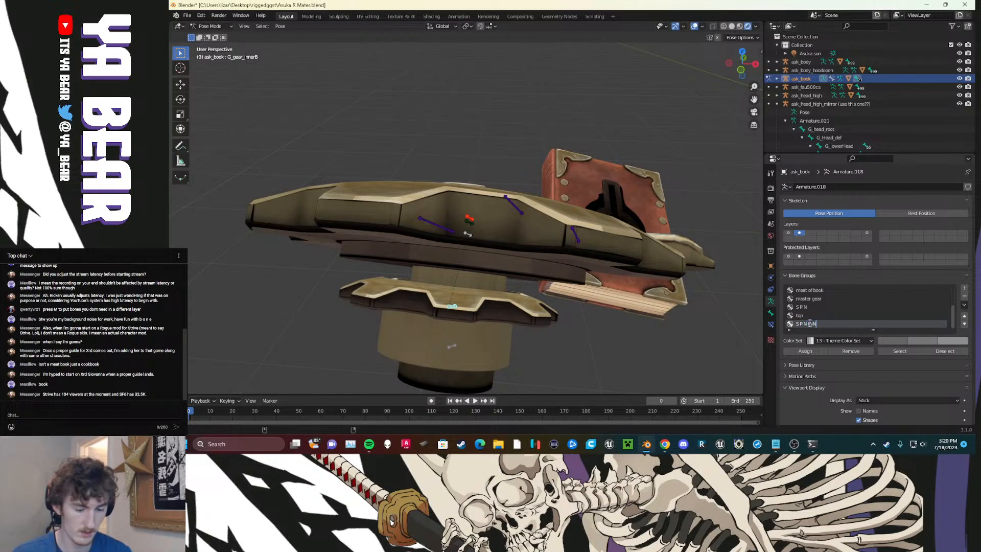
type("ER")
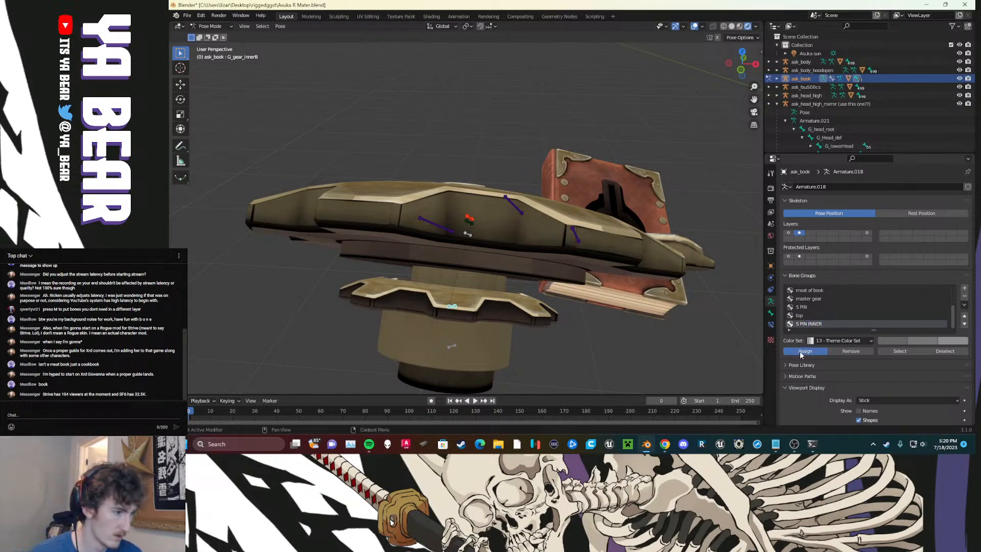
left_click(800, 352)
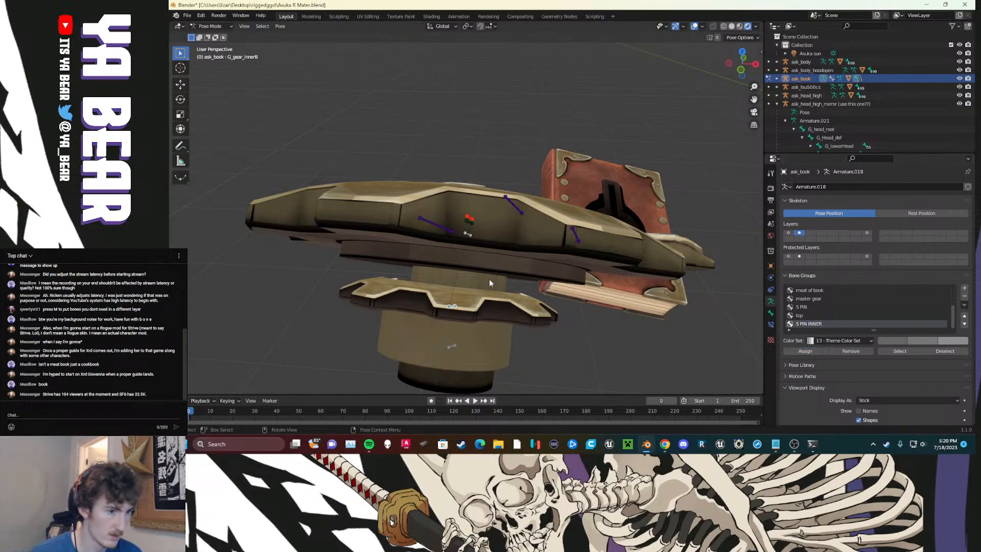
left_click(822, 341)
left_click(826, 330)
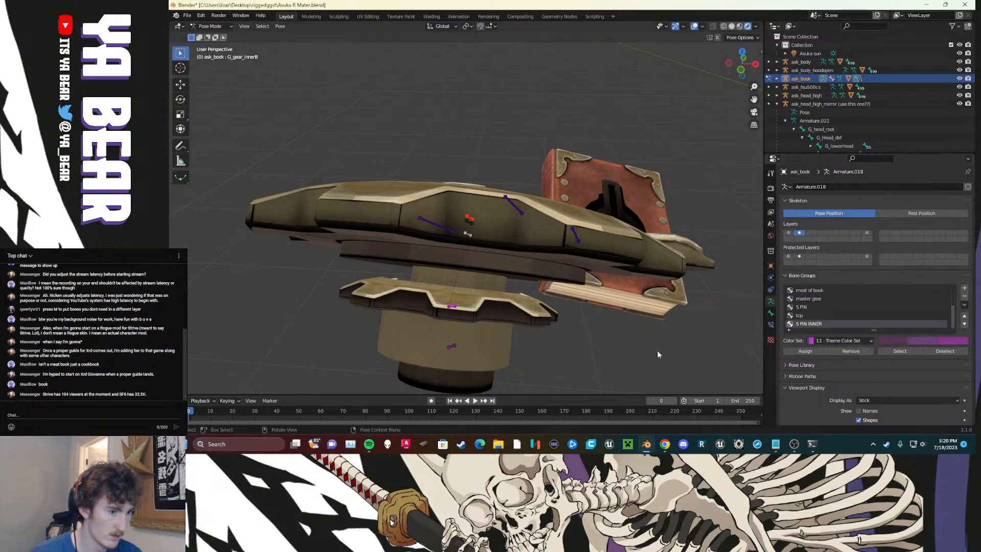
Step: Add a bone group named button with 03 - Theme Color Set for the G_gear_innerC_sub bone
left_click(451, 346)
left_click(964, 288)
left_click(817, 349)
left_click(823, 341)
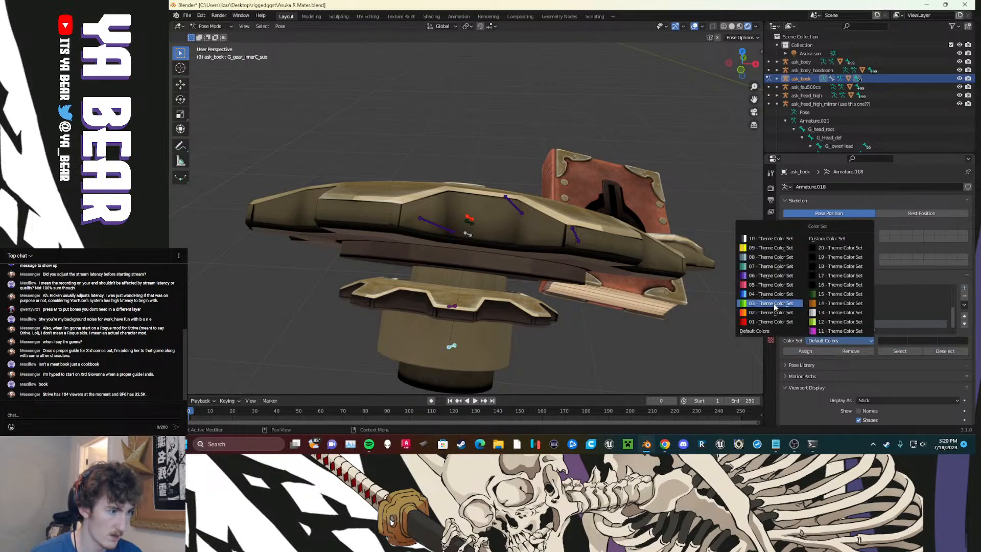
left_click(774, 304)
double_click(805, 323)
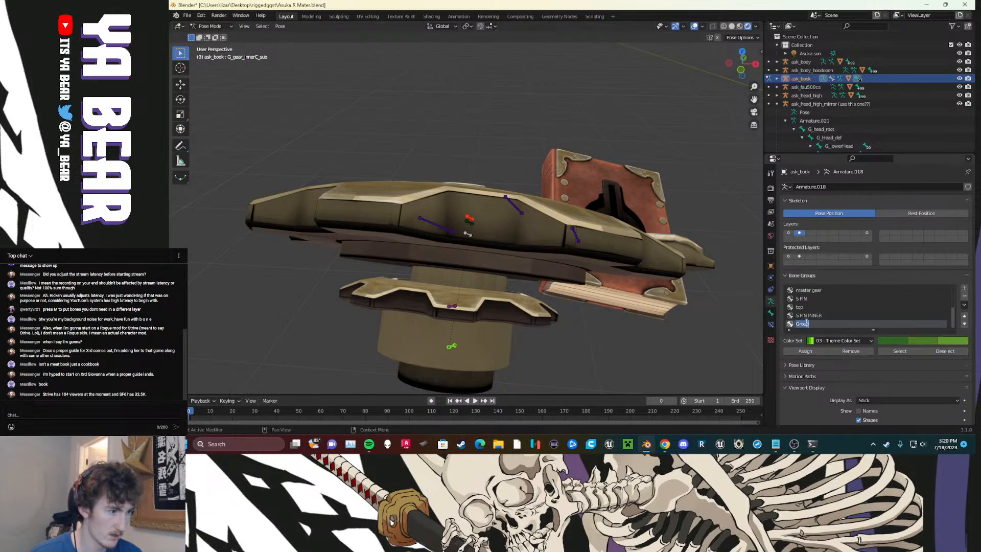
type("button")
key("Return")
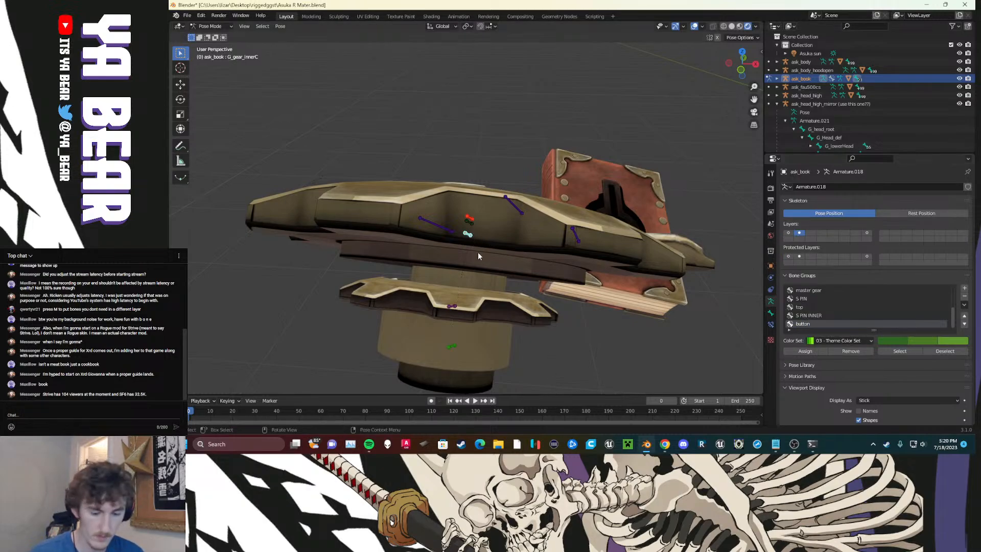
Step: Try rotating the G_gear_innerC bone freely and moving it above the enlarged gear assembly
key("r")
key("r")
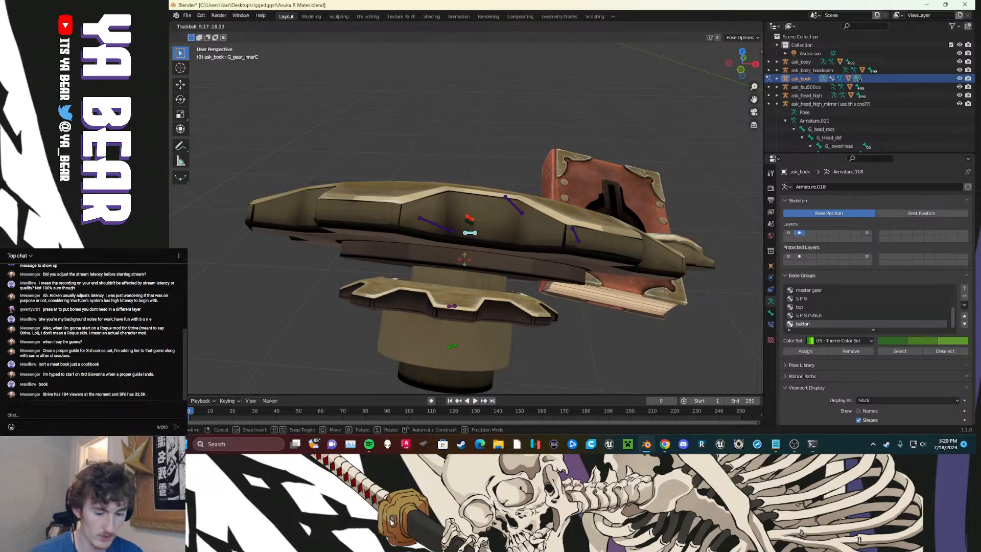
key("Escape")
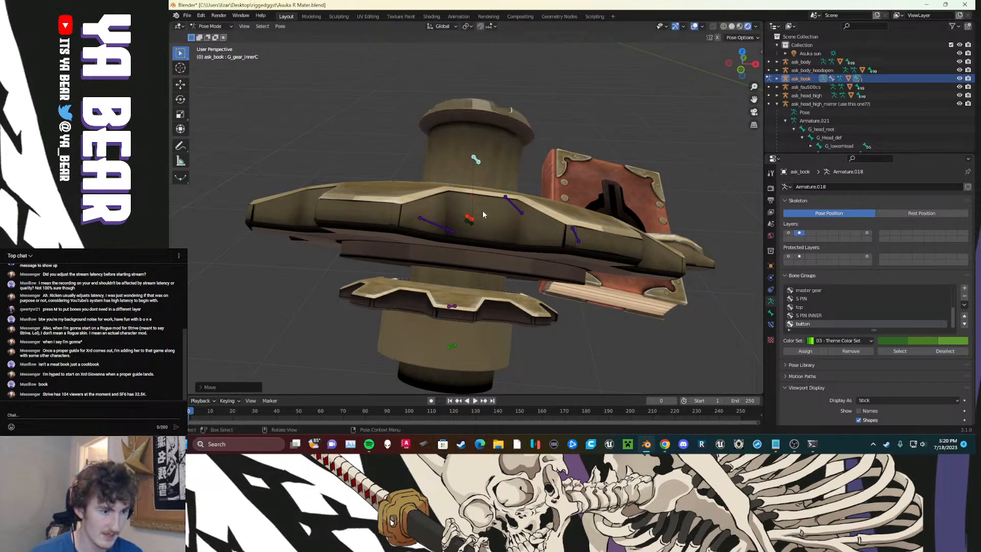
Step: Clear the scale, location and rotation of all the gear bones on the visible ask_book layer
left_click(628, 341)
key("a")
key("alt+s")
key("alt+g")
left_click(627, 341)
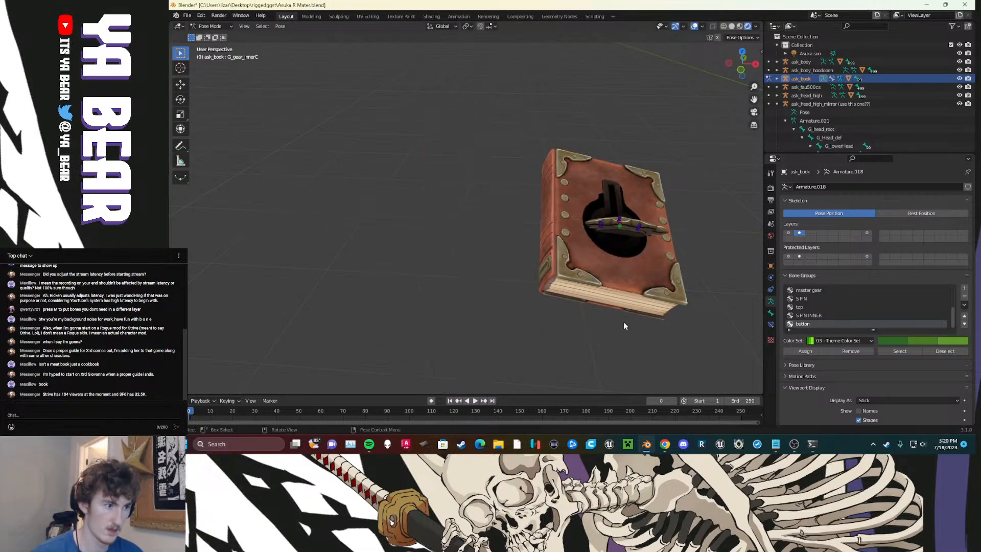
key("a")
key("alt+r")
left_click(439, 237)
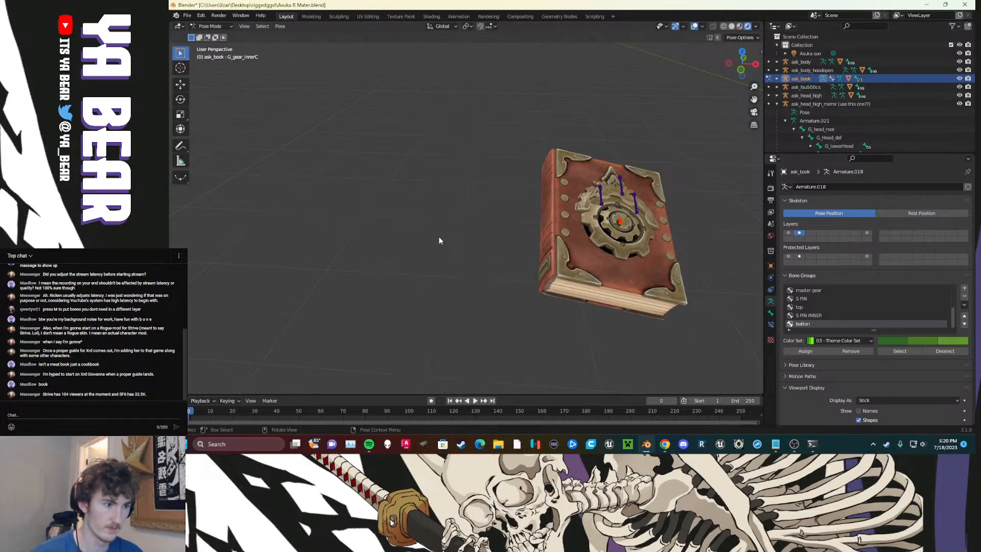
Step: Show the first bone layer of ask_book, clear the rotation of all its bones and return to Object Mode
left_click(788, 233)
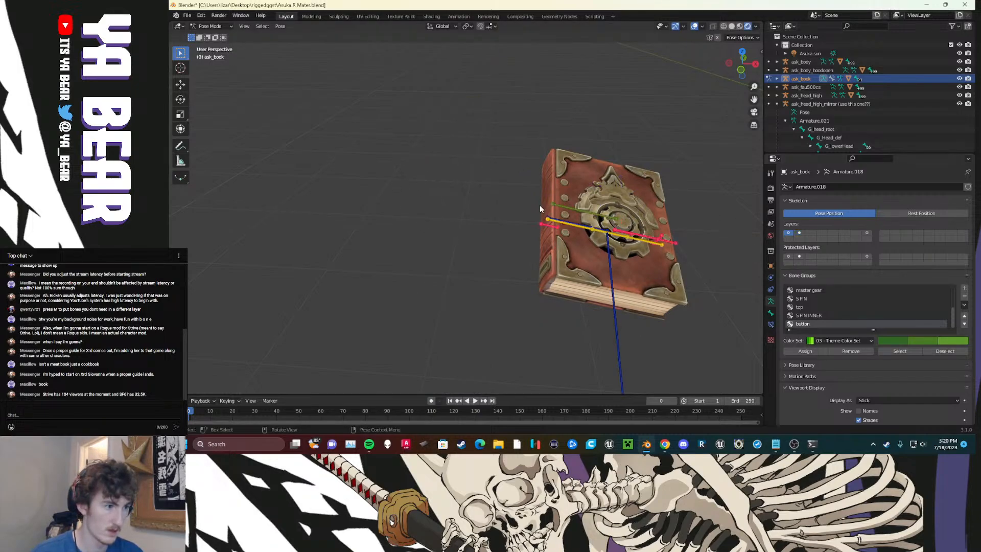
left_click(211, 26)
left_click(214, 37)
scroll(581, 266, "down", 5)
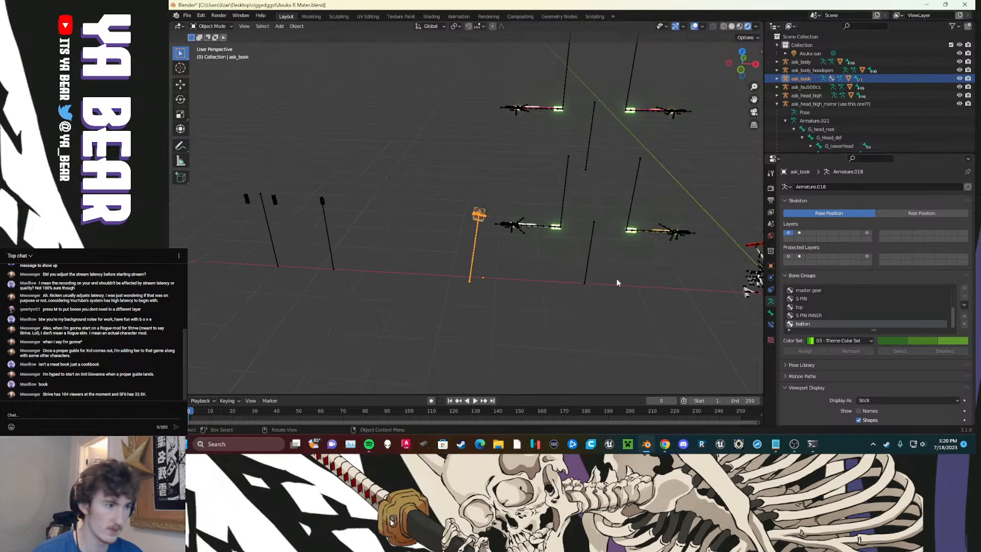
left_click(211, 26)
left_click(214, 56)
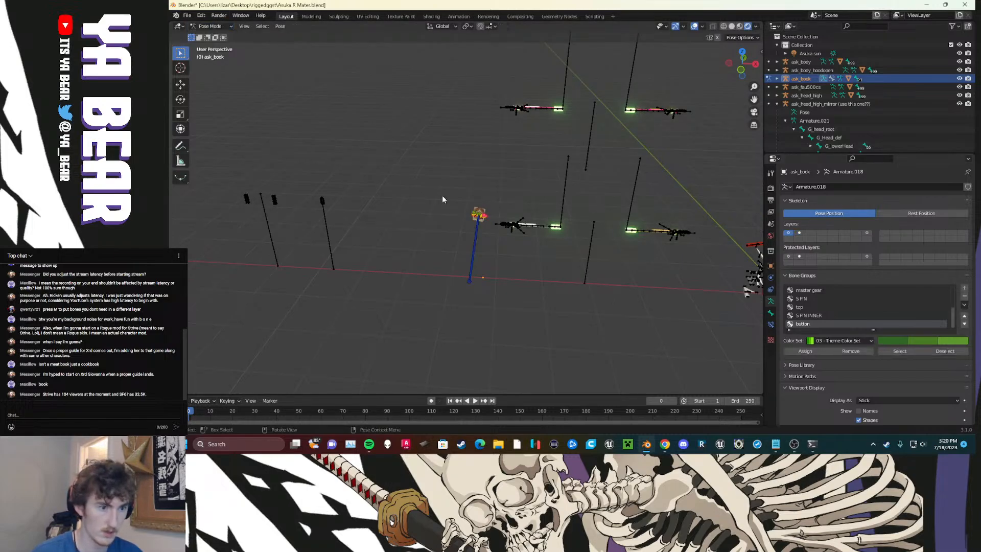
key("a")
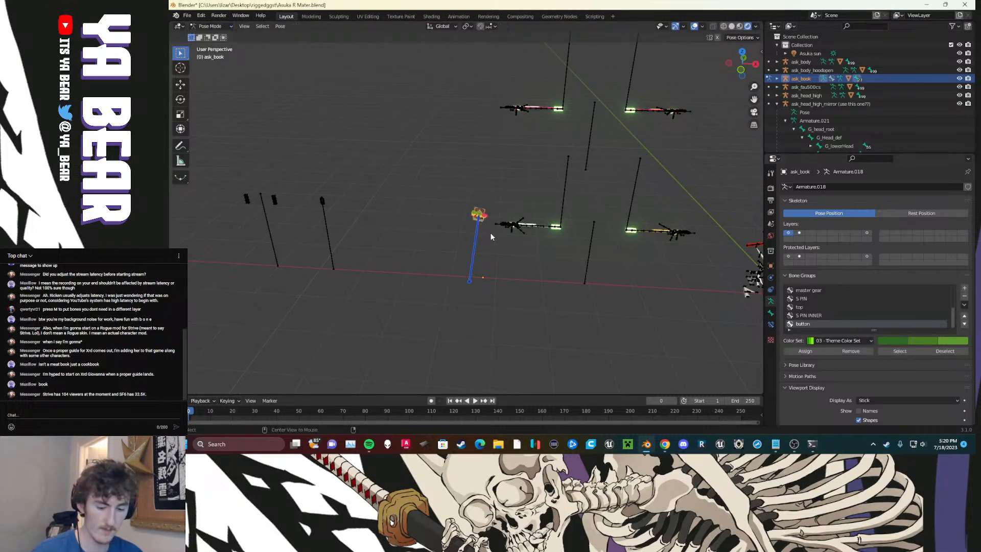
key("alt+r")
left_click(209, 26)
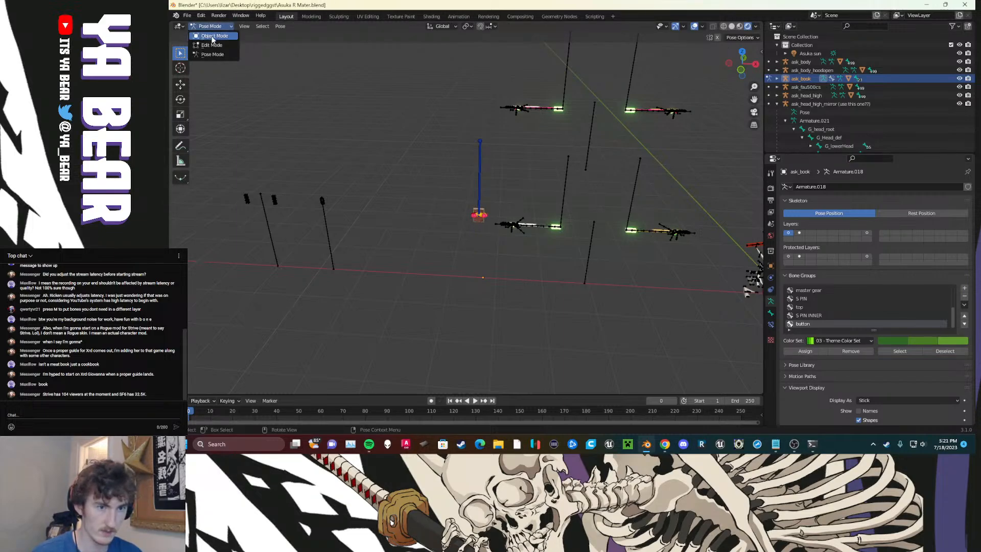
left_click(211, 36)
left_click(450, 253)
Step: Clear the rotation and location of all bones on the askw_book_add armature in Pose Mode and return to Object Mode
scroll(576, 316, "down", 2)
middle_click_drag(645, 299, 517, 277)
scroll(593, 276, "up", 2)
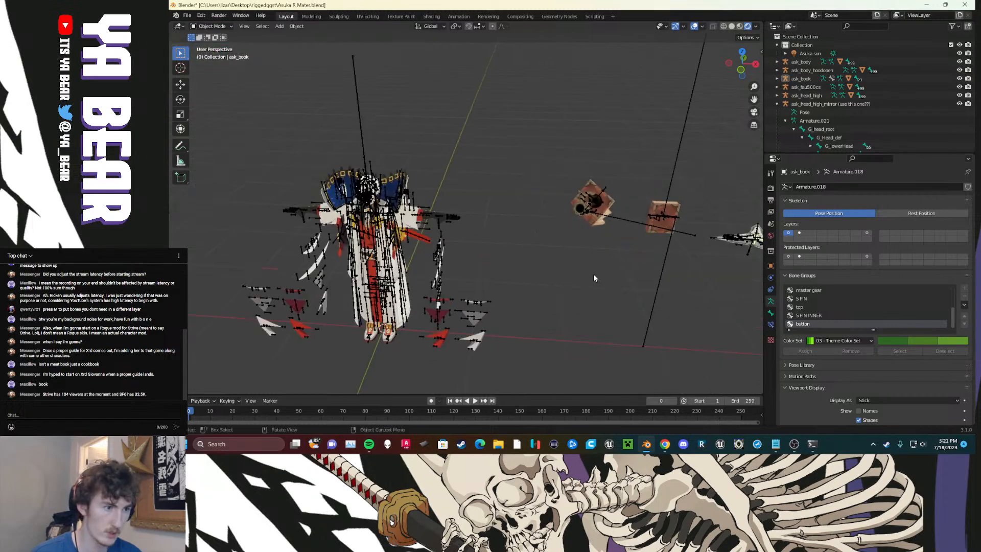
middle_click_drag(632, 266, 573, 279, "shift")
scroll(566, 250, "up", 3)
left_click(583, 220)
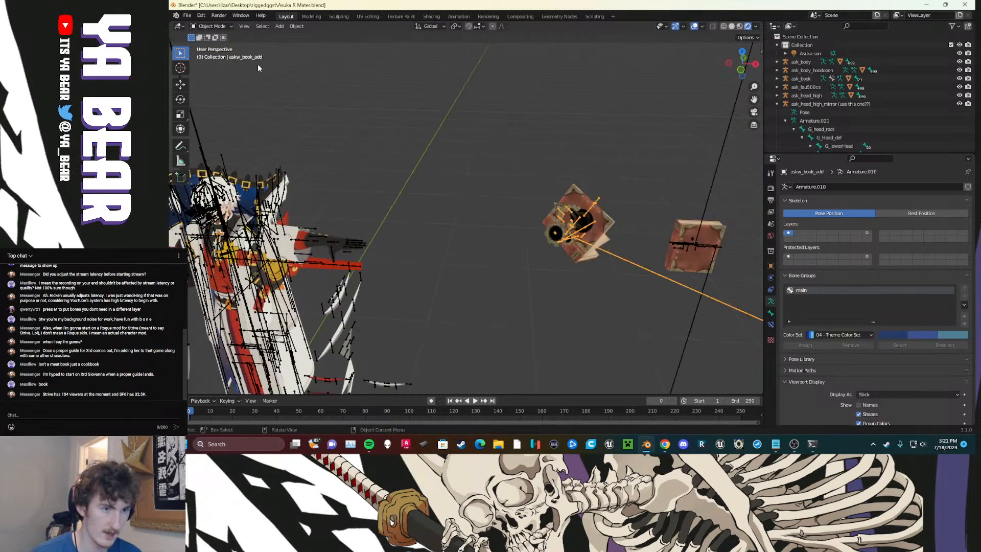
left_click(210, 26)
left_click(223, 58)
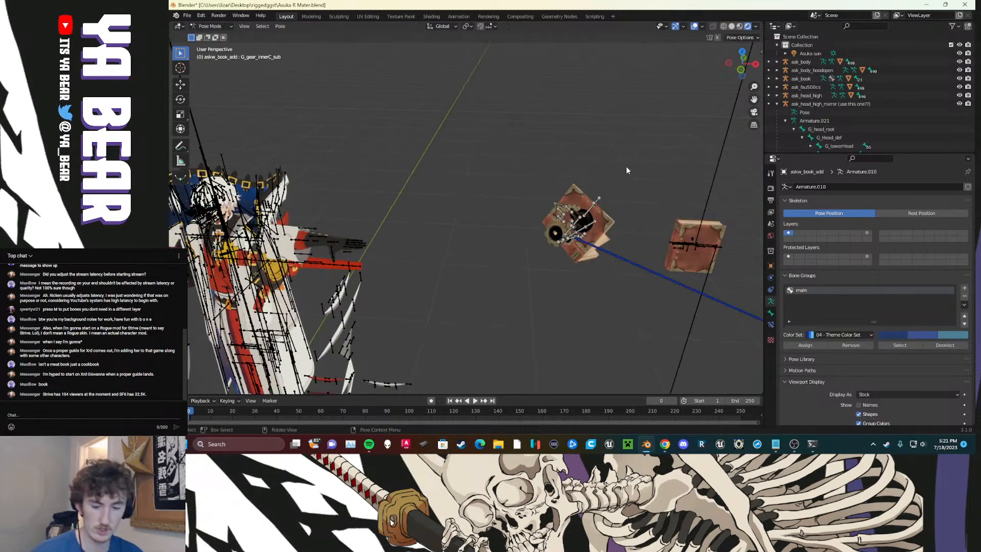
key("a")
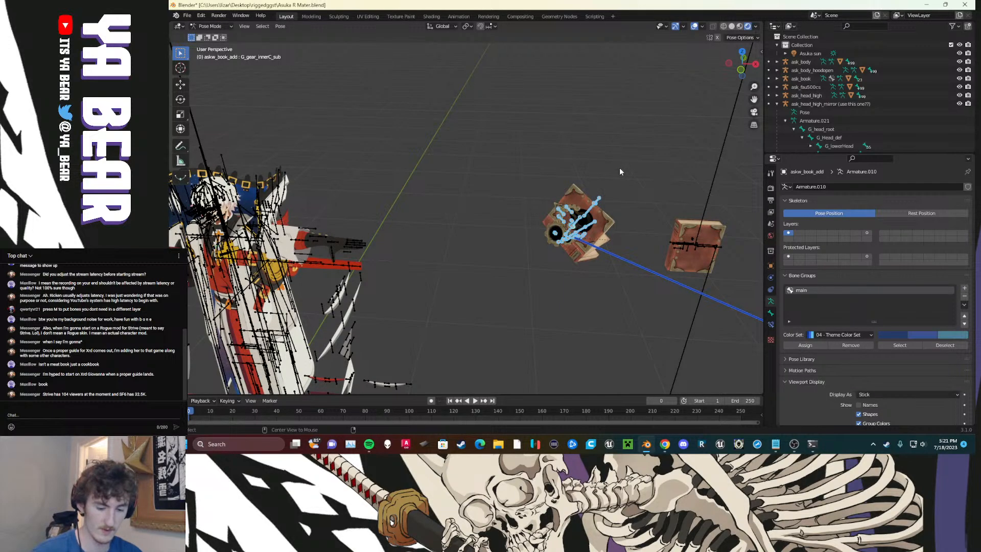
key("alt+r")
key("alt+g")
left_click(461, 192)
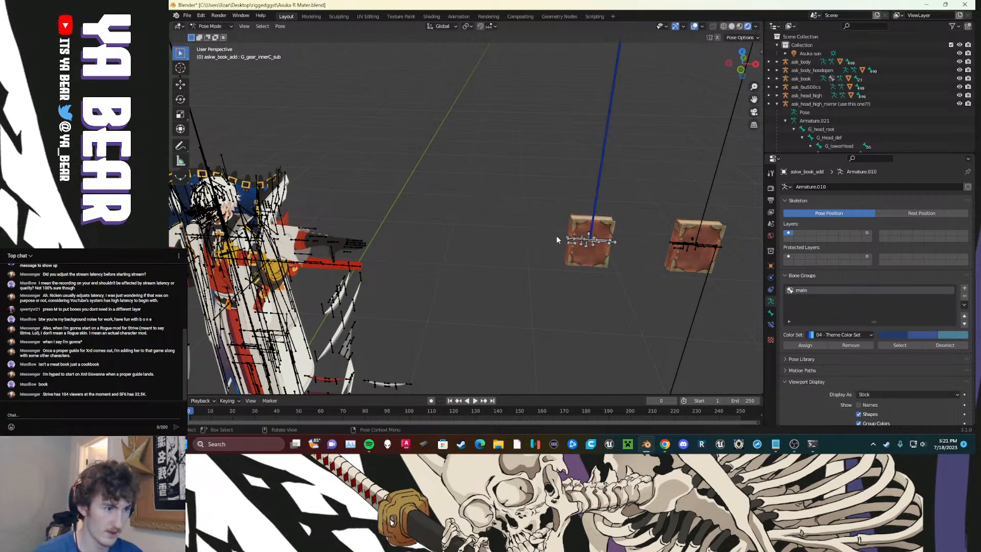
middle_click_drag(652, 247, 533, 230, "shift")
left_click(210, 27)
left_click(221, 37)
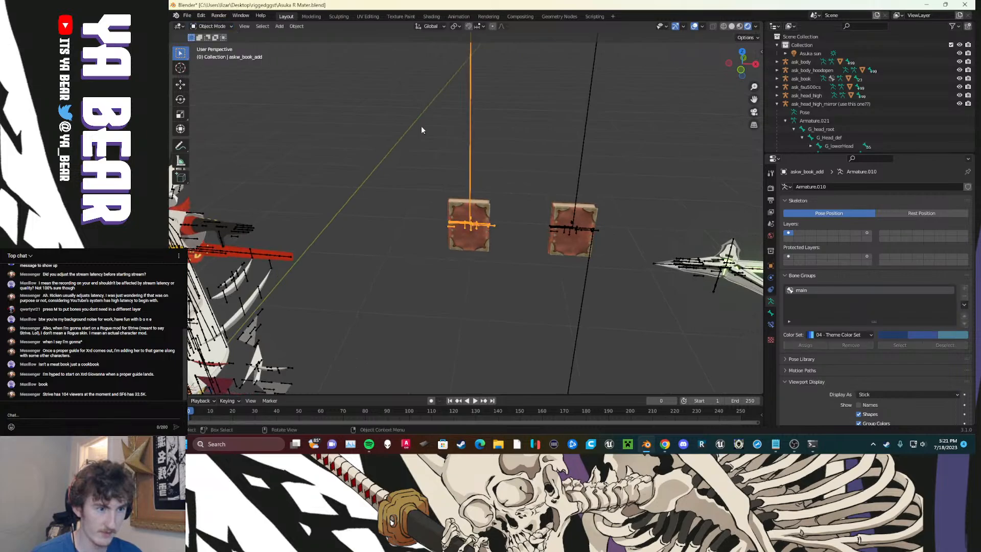
Step: Select the askw_book_wand armature and compare its bones with those of the neighbouring book
left_click(540, 237)
left_click(575, 250)
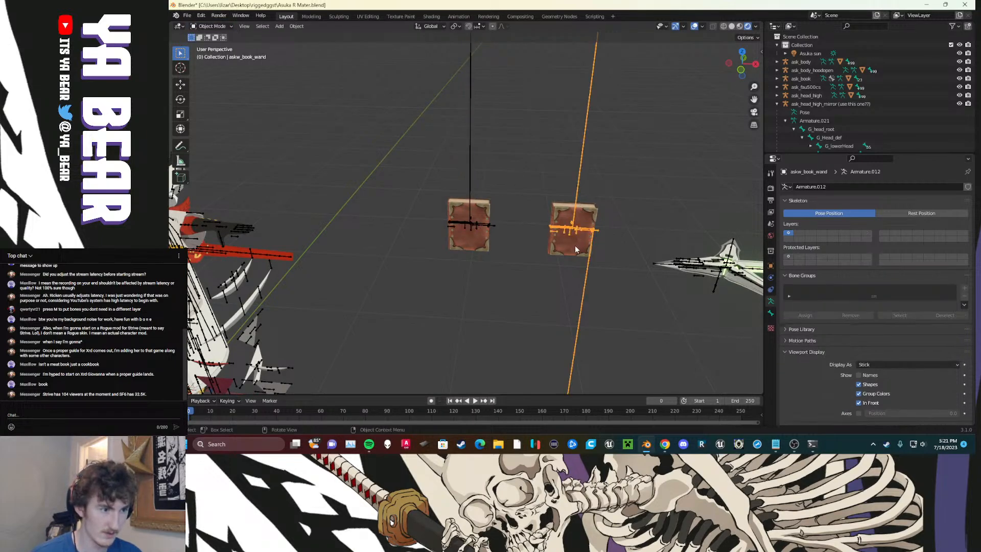
left_click(521, 192)
middle_click_drag(639, 273, 611, 264, "shift")
scroll(598, 265, "up", 2)
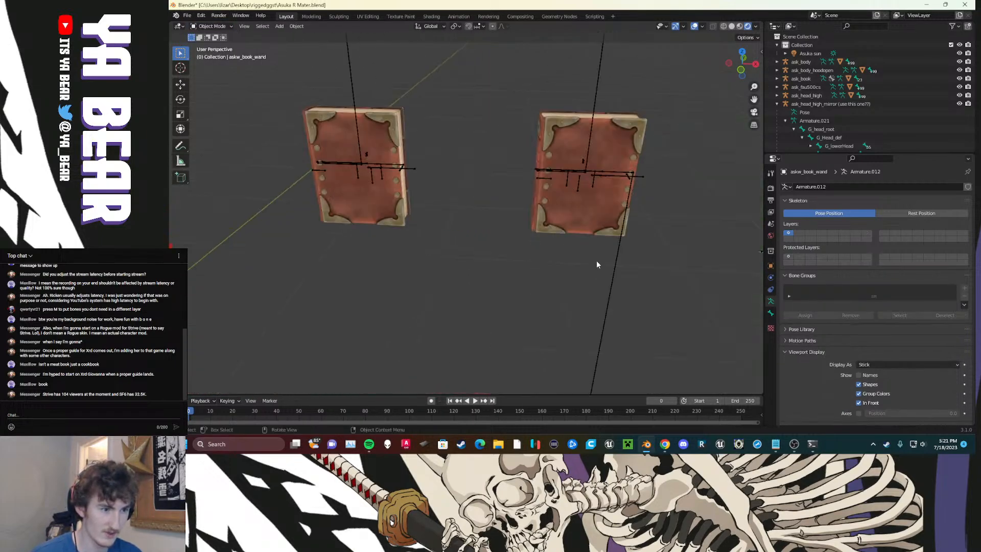
left_click(577, 180)
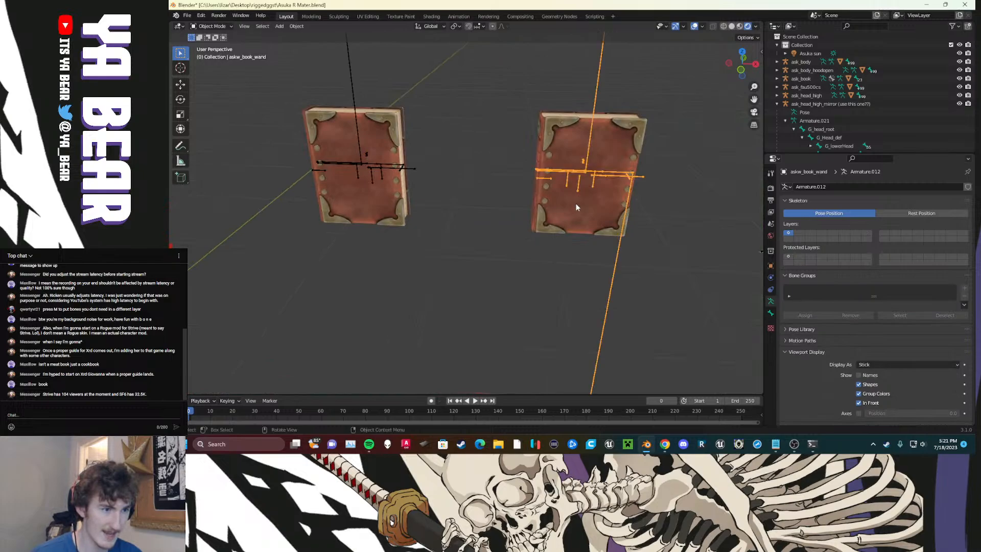
left_click(503, 255)
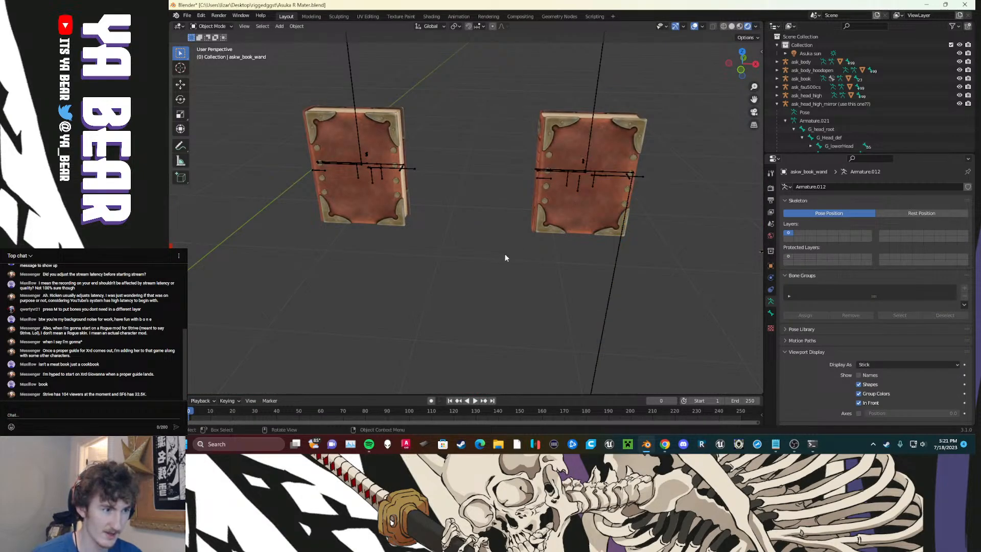
Step: Select the ask_sword armature and put it in Pose Mode
scroll(495, 262, "down", 4)
scroll(486, 265, "up", 3)
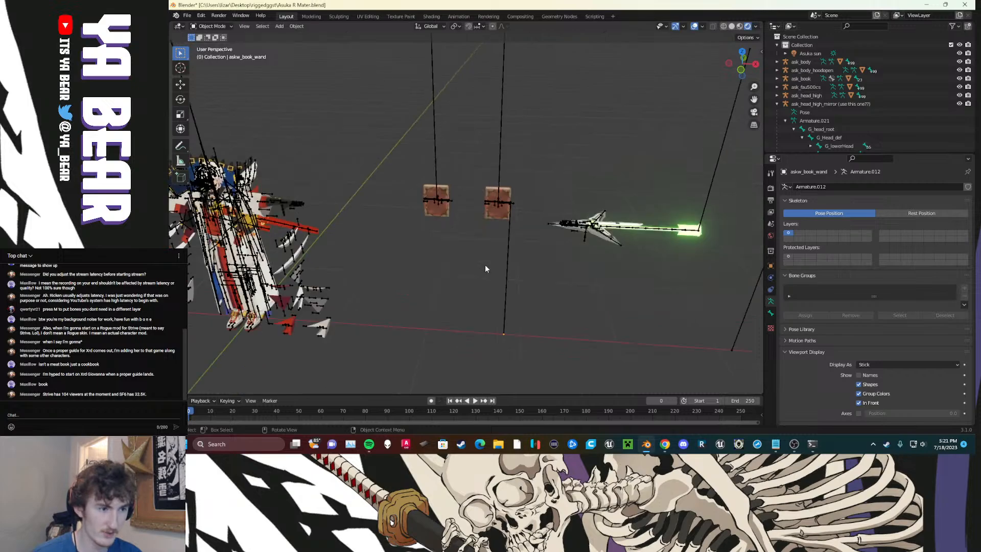
middle_click_drag(593, 286, 499, 280, "shift")
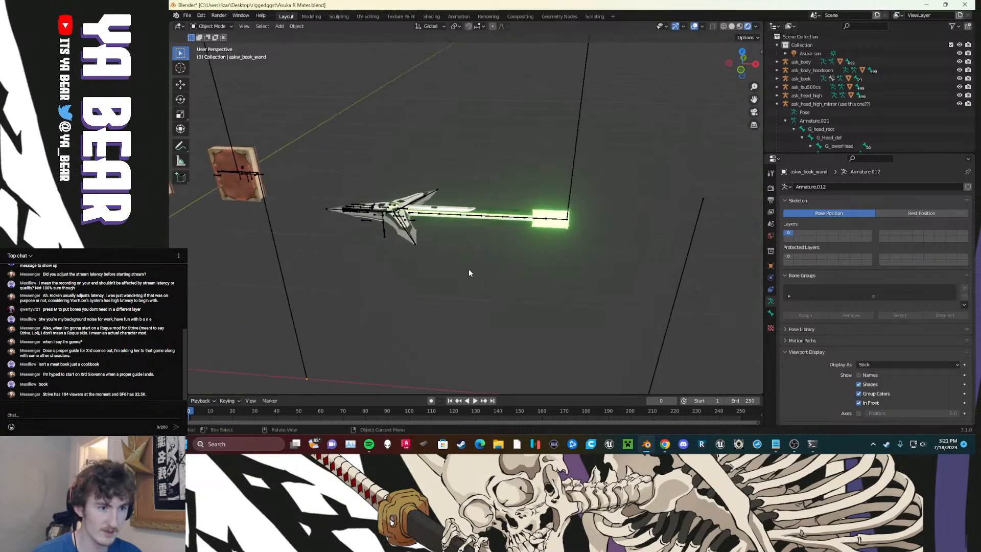
left_click(384, 228)
left_click(211, 27)
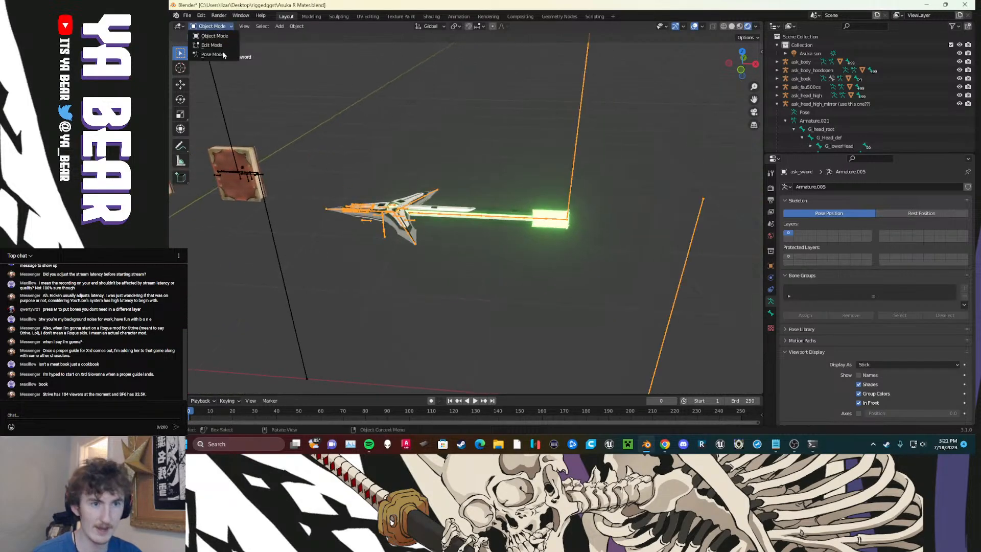
left_click(220, 56)
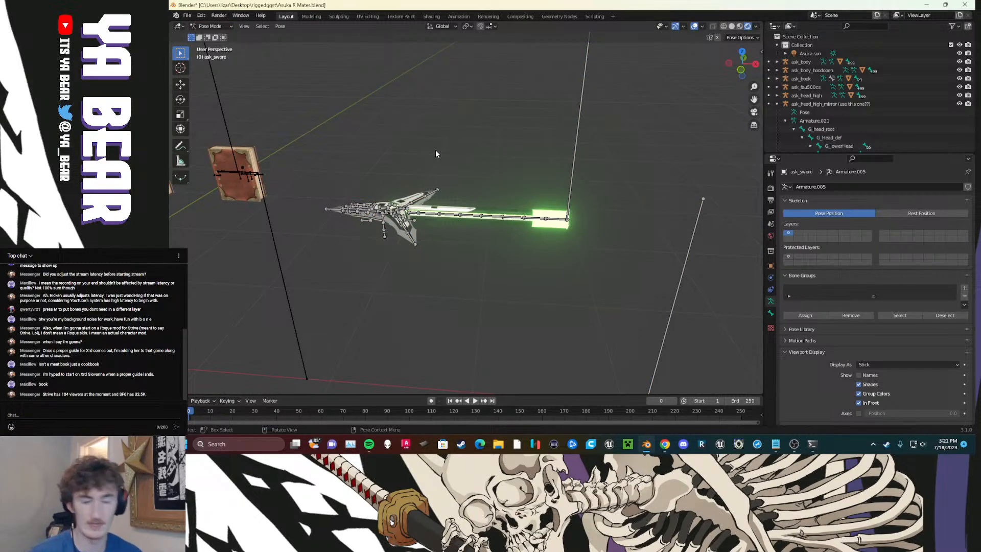
scroll(507, 239, "up", 4)
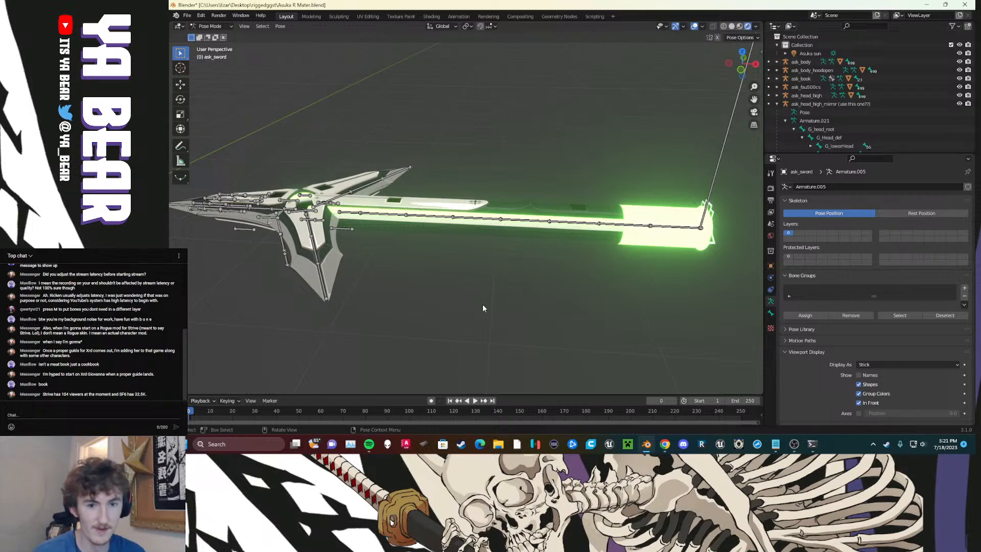
scroll(460, 301, "down", 8)
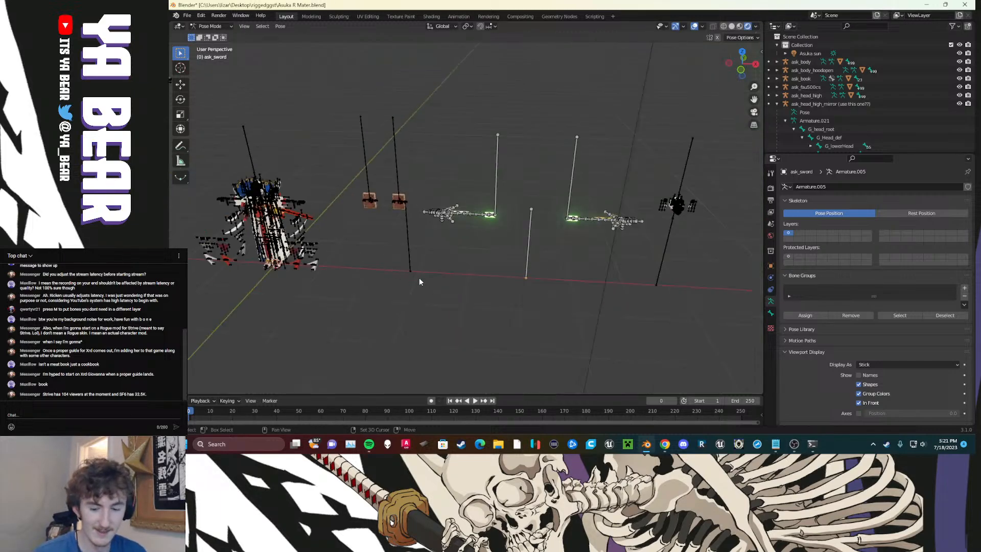
middle_click_drag(419, 277, 565, 274)
scroll(526, 274, "up", 4)
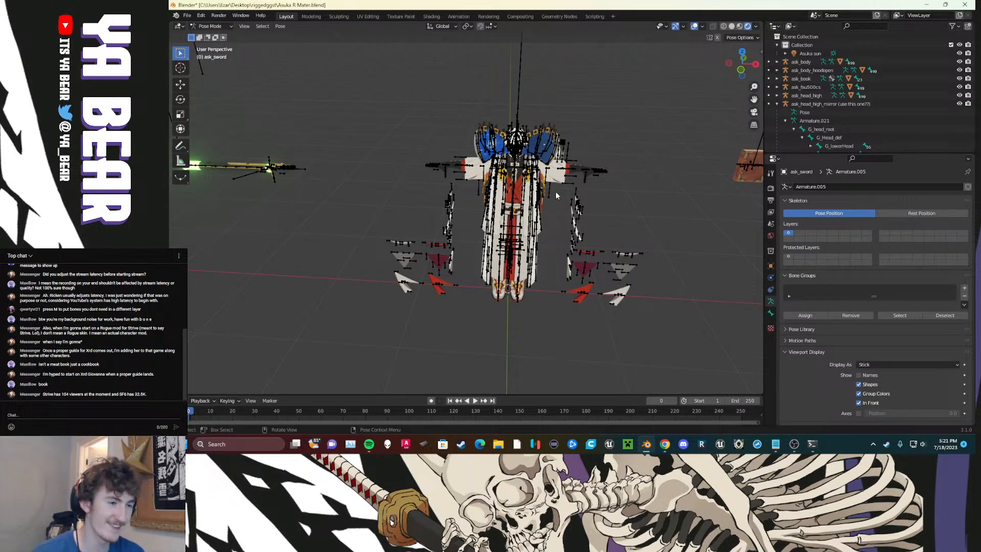
middle_click_drag(632, 217, 560, 231, "shift")
scroll(514, 232, "up", 2)
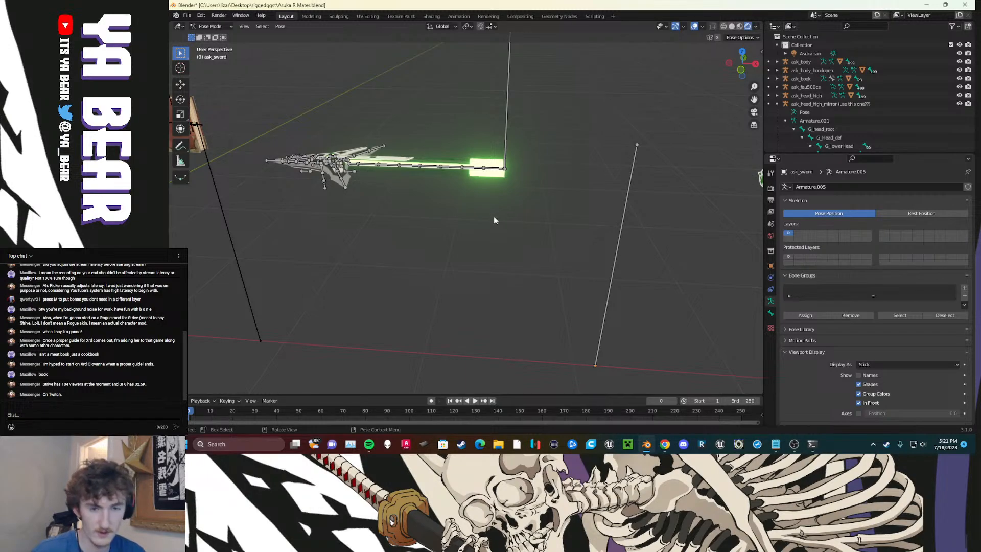
Step: Try rotating the G_weapon_R_maho bone at the glowing end of the sword freely
left_click(504, 169)
key("r")
key("r")
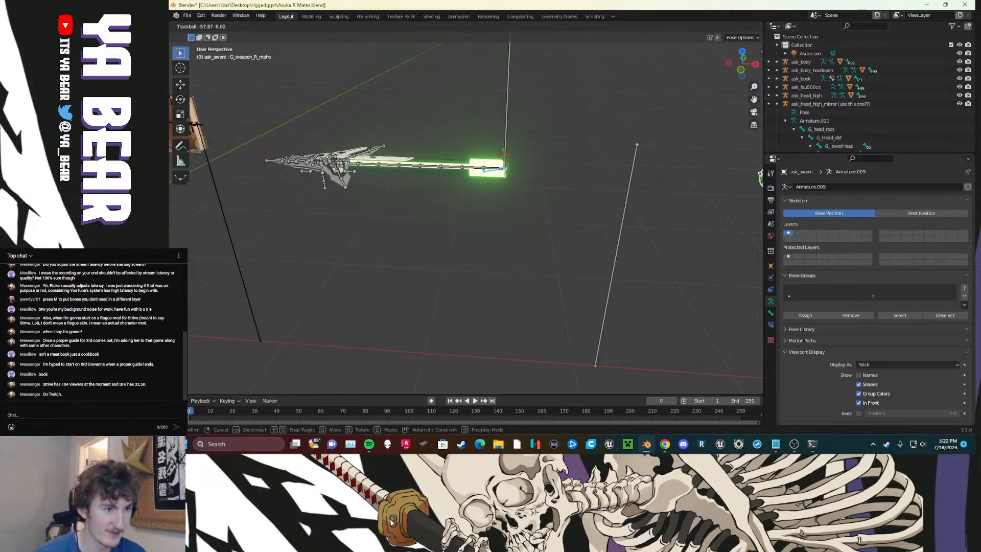
right_click(534, 197)
left_click(533, 198)
Step: Try moving the G_fng_R_a1_ finger bone and freely rotating the small bones beside the sword's guard
middle_click_drag(442, 212, 579, 286, "shift")
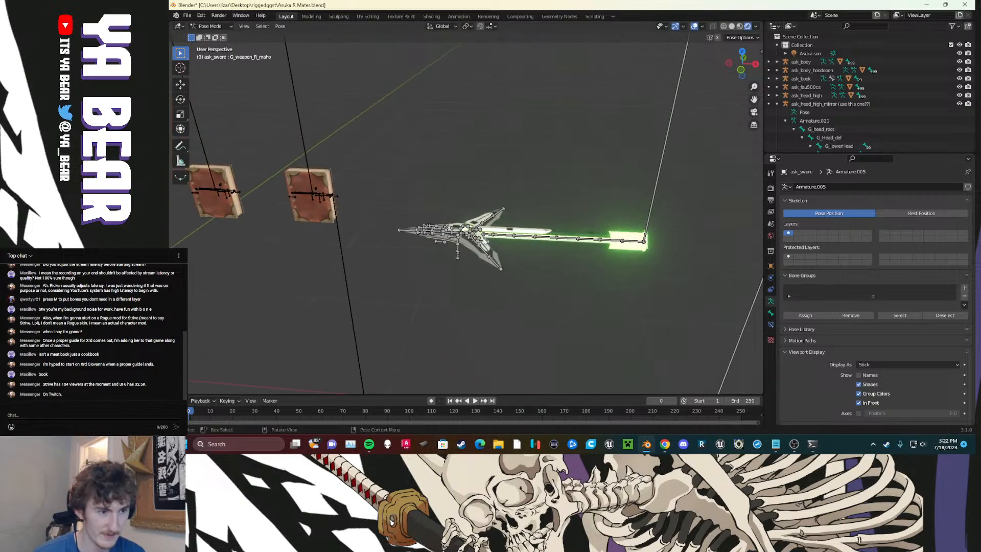
scroll(470, 280, "up", 6)
scroll(460, 281, "down", 2)
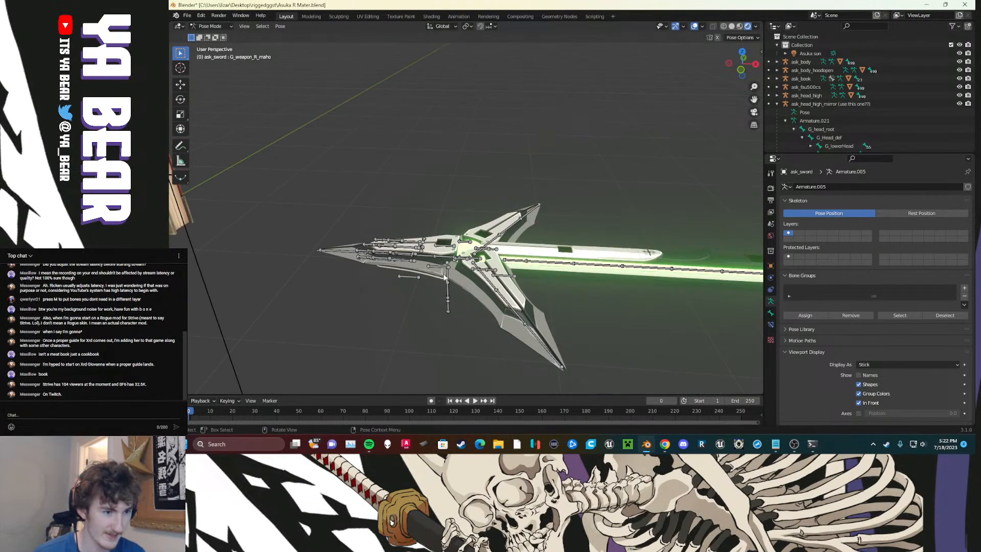
left_click(446, 280)
key("g")
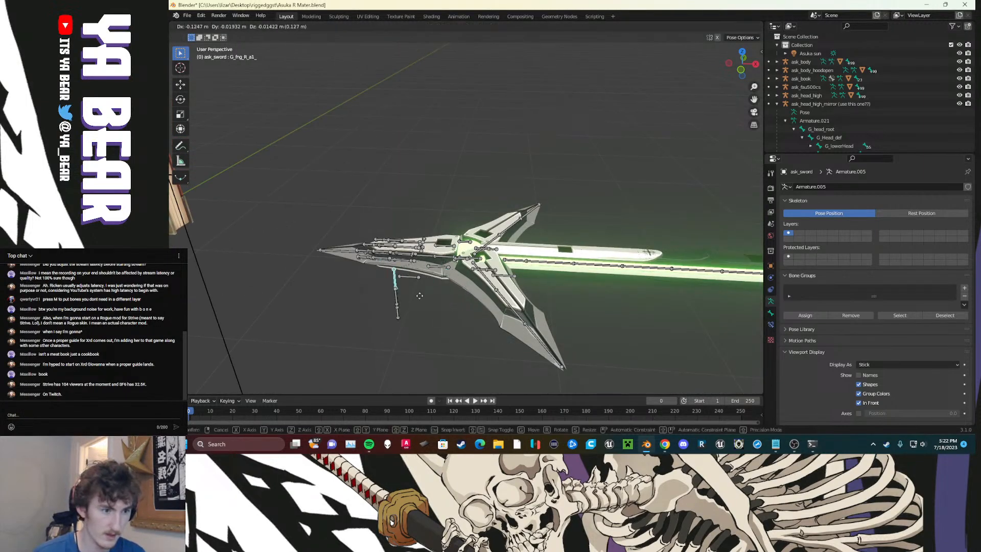
right_click(420, 295)
key("alt+a")
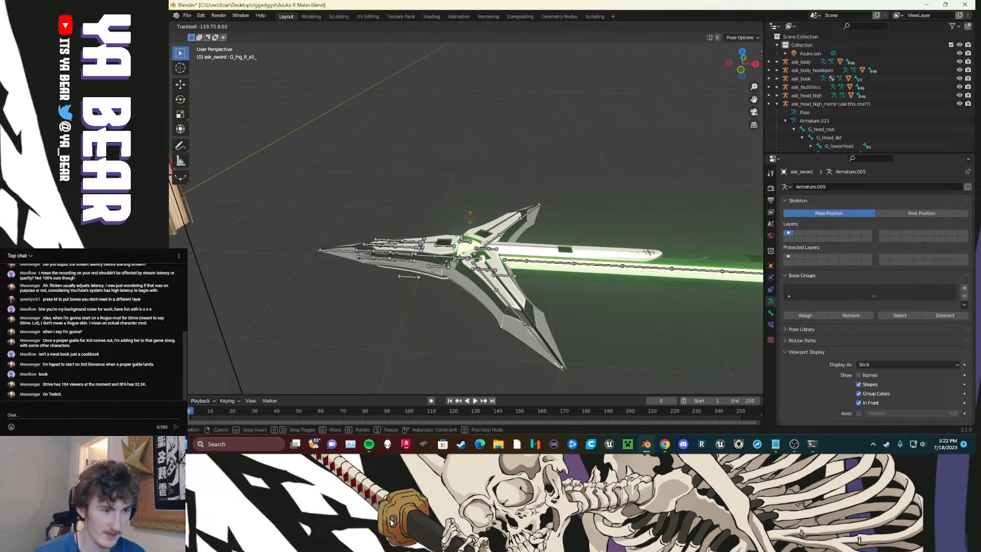
left_click(488, 251)
key("r")
key("r")
right_click(495, 209)
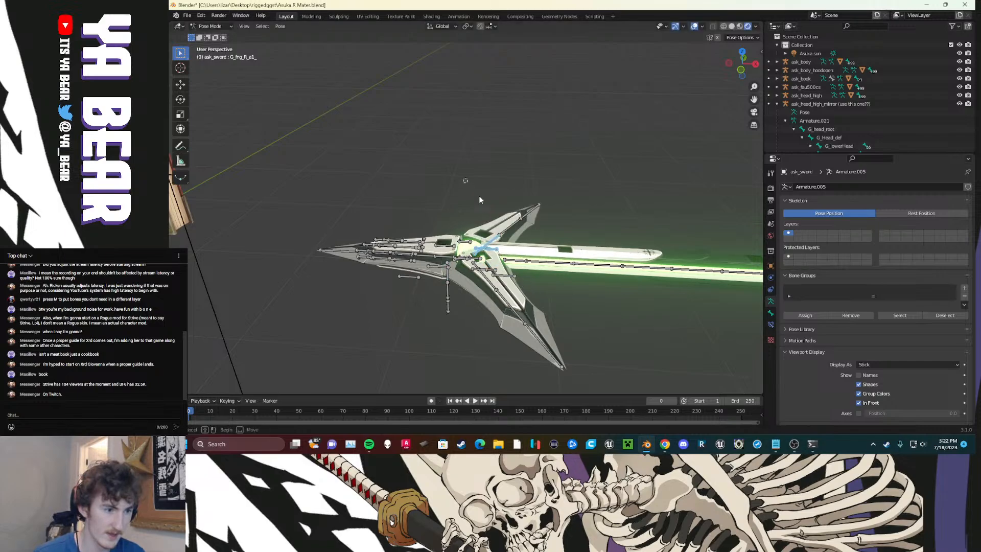
Step: Try freely rotating the G_sword_RB1_ blade bone
key("alt+a")
left_click(491, 290)
key("r")
key("r")
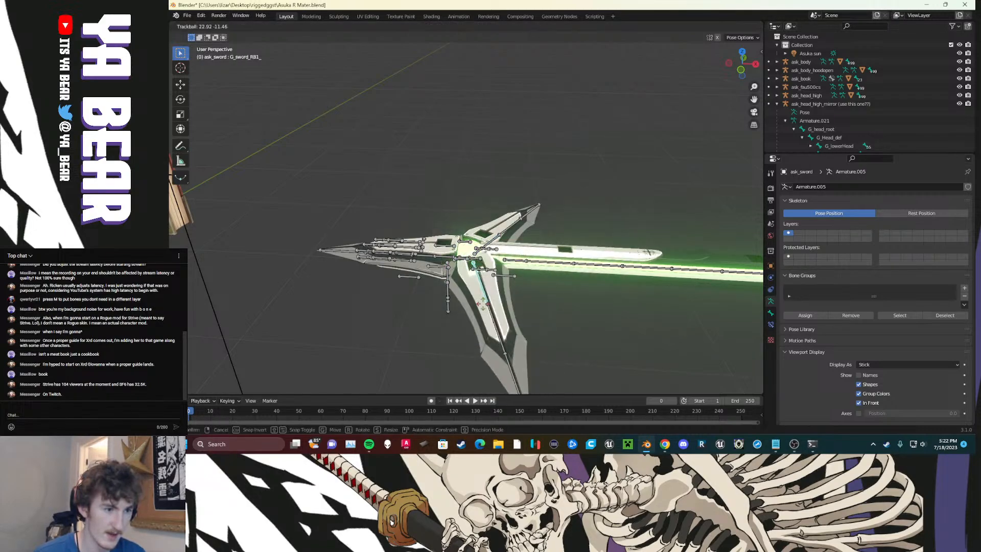
right_click(483, 296)
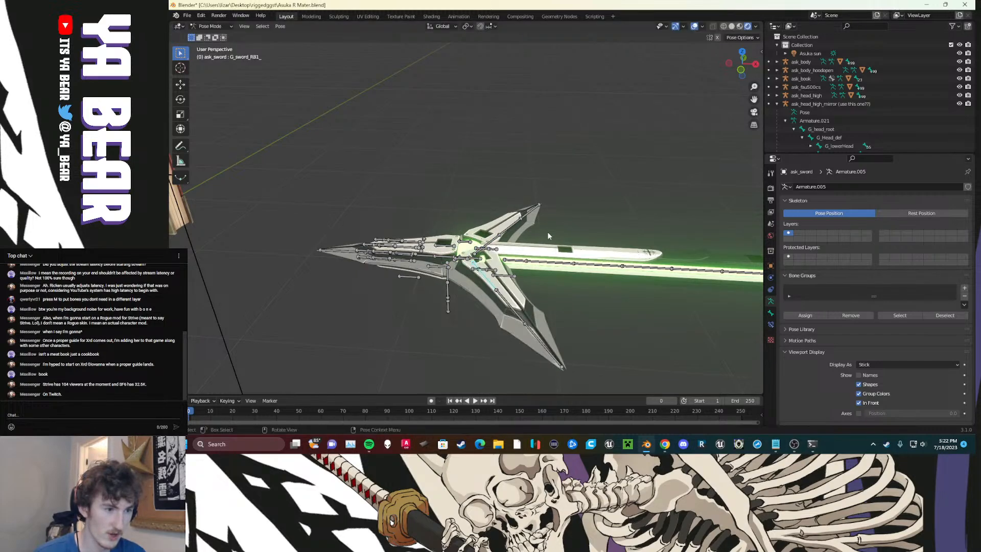
Step: Move the G_sword_RB1_, G_sword_RA1_ and far-side blade bones outward so the three blades separate from the glowing core
key("g")
left_click(539, 370)
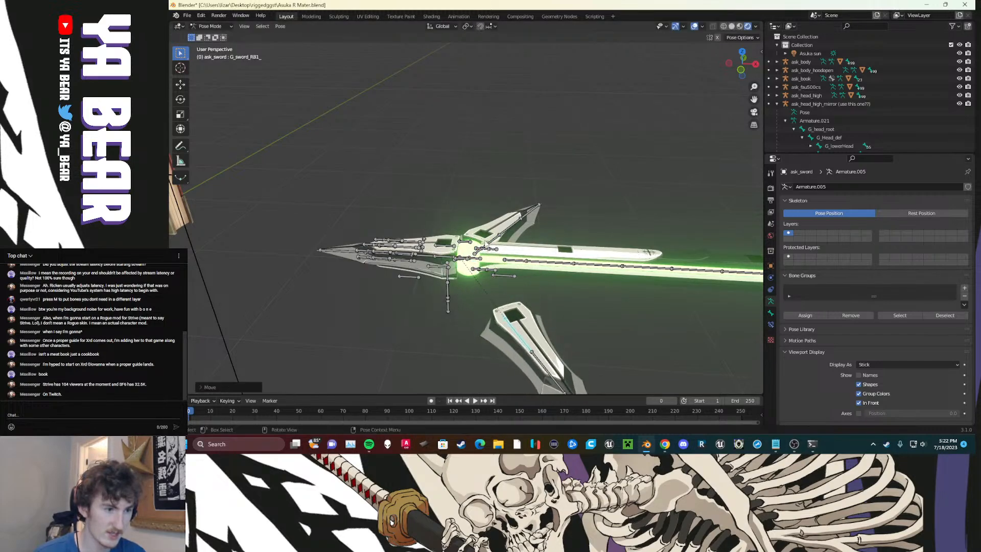
left_click_drag(490, 243, 517, 210)
left_click_drag(439, 258, 354, 336)
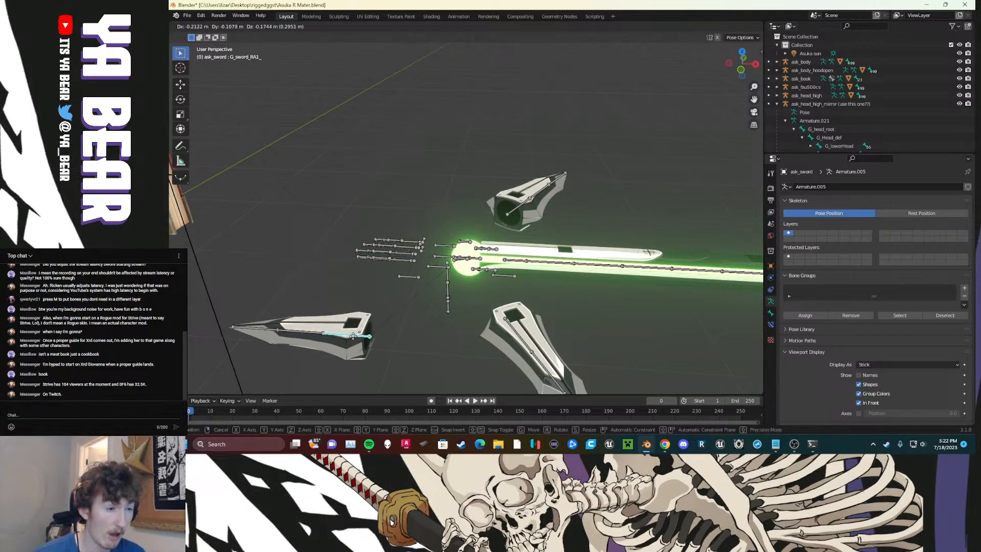
left_click_drag(353, 336, 355, 339)
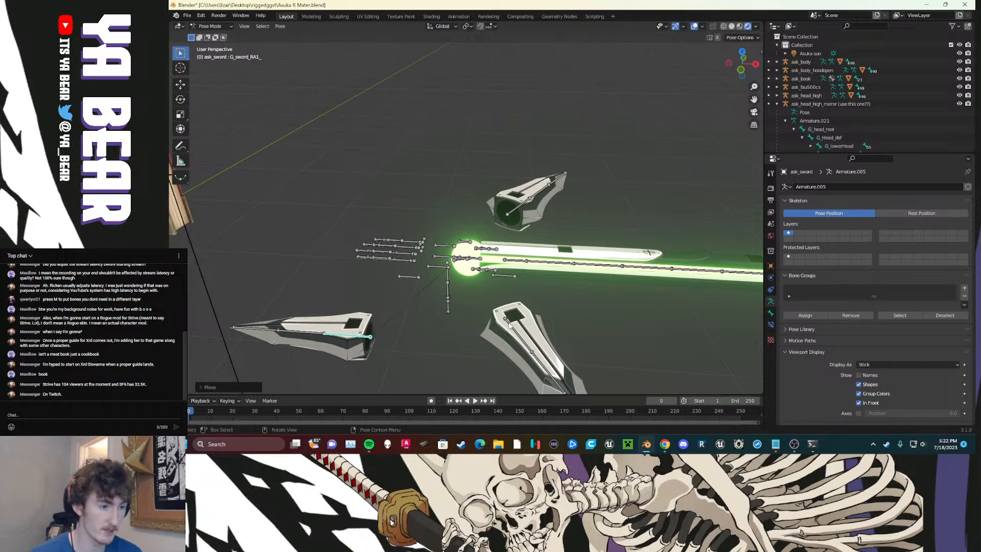
Step: Select all the loose finger and hand bones around the sword's glowing core and move them to the second bone layer
scroll(501, 292, "down", 4)
scroll(502, 292, "up", 1)
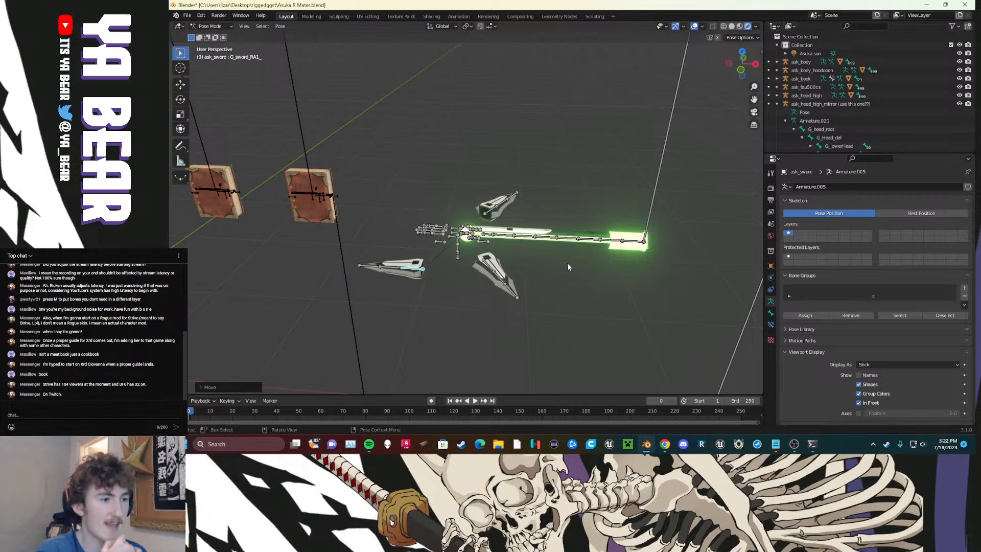
scroll(567, 266, "up", 4)
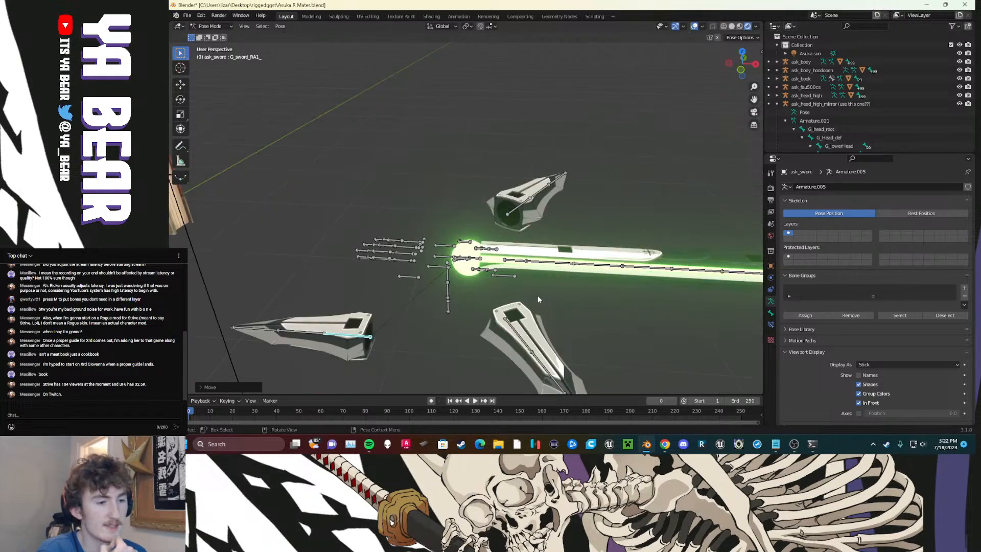
left_click(373, 176)
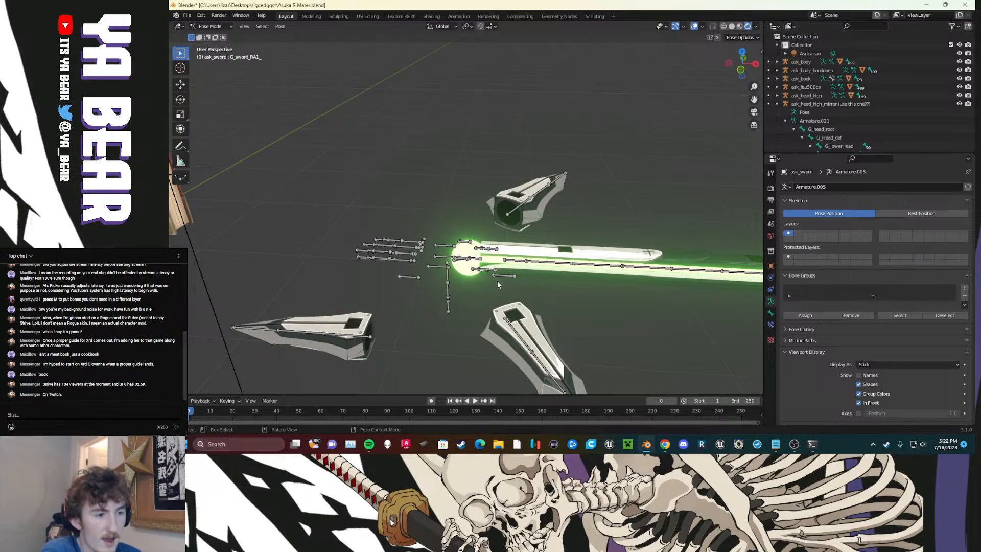
left_click_drag(498, 283, 358, 227)
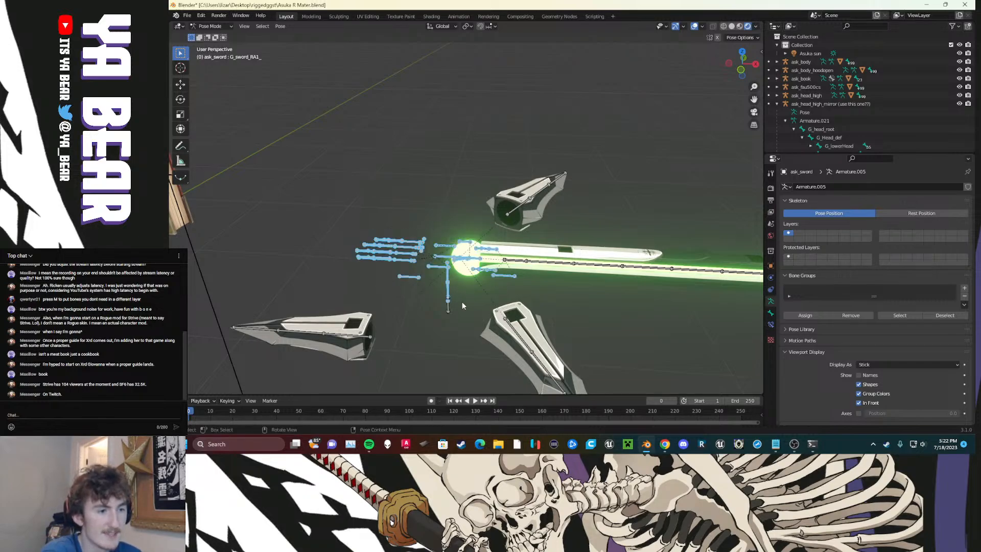
left_click(452, 307, "shift")
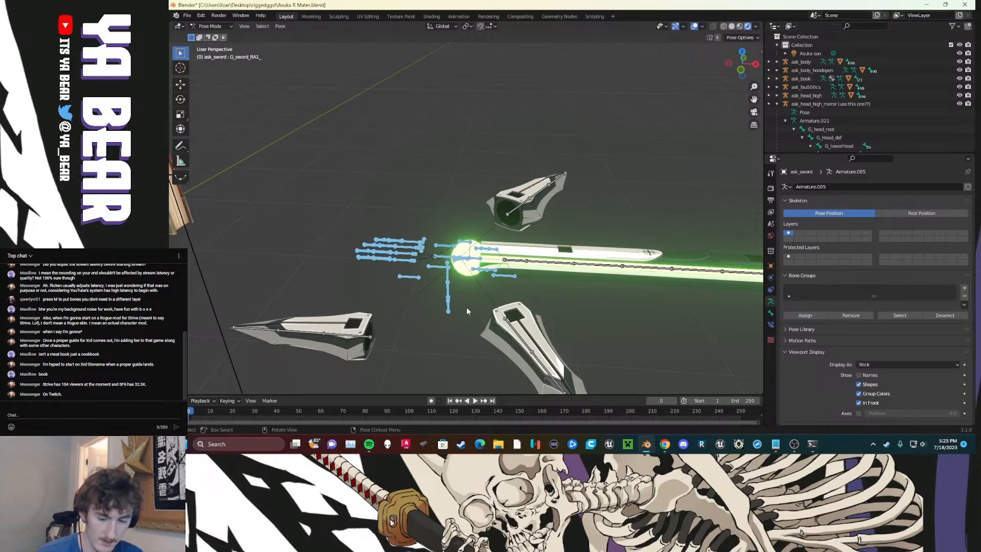
key("m")
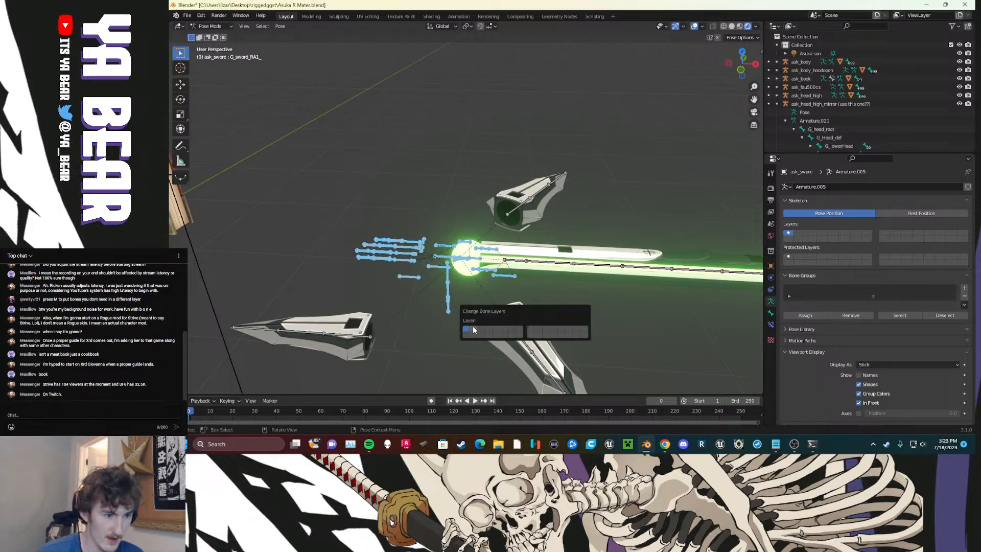
left_click(473, 326)
Step: Create a bone group for the chain of the G_sword_RA1_ blade and colour it with 11 - Theme Color Set
left_click(369, 336)
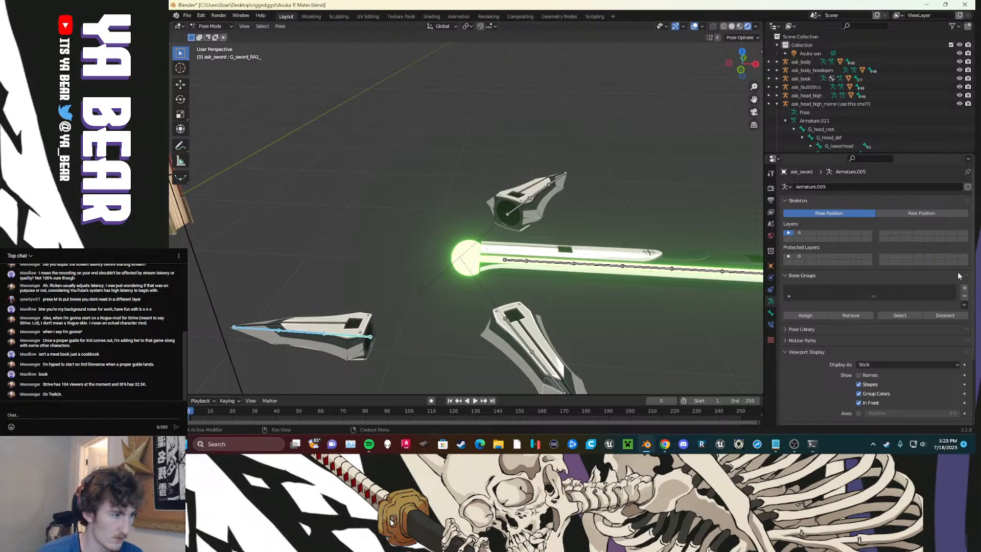
left_click(964, 288)
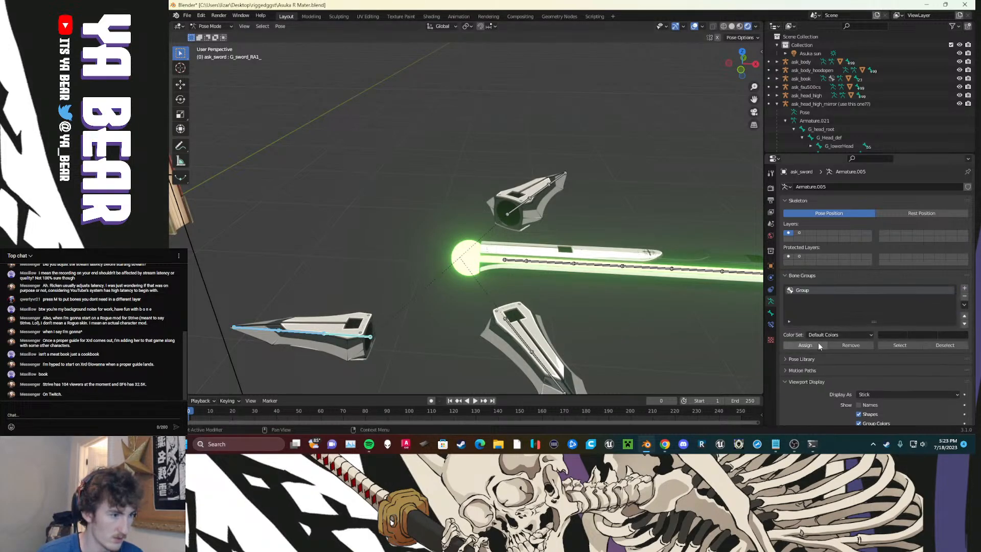
left_click(823, 335)
left_click(814, 325)
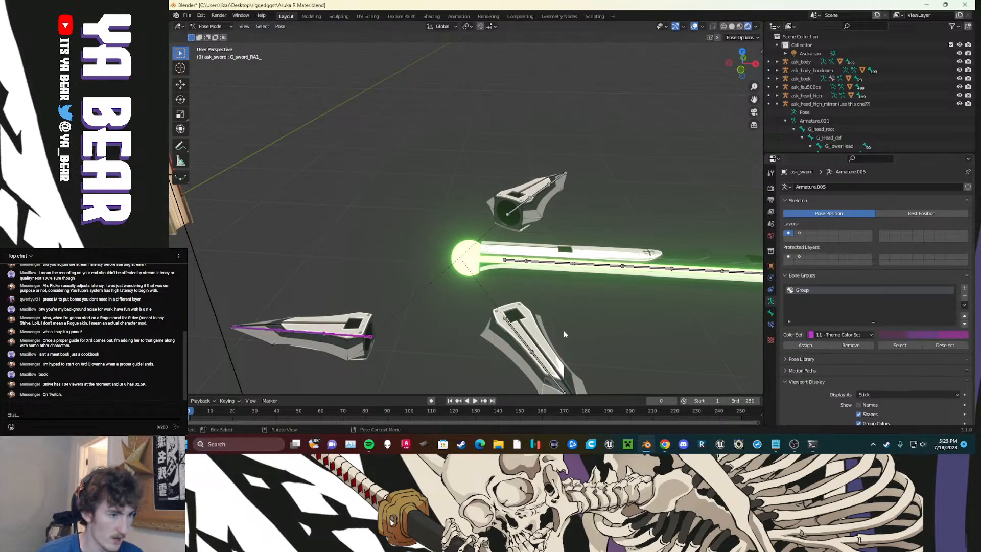
Step: Create a second bone group for the chain of the G_sword_RB1_ blade and colour it with 12 - Theme Color Set
scroll(578, 355, "down", 3)
left_click(497, 276)
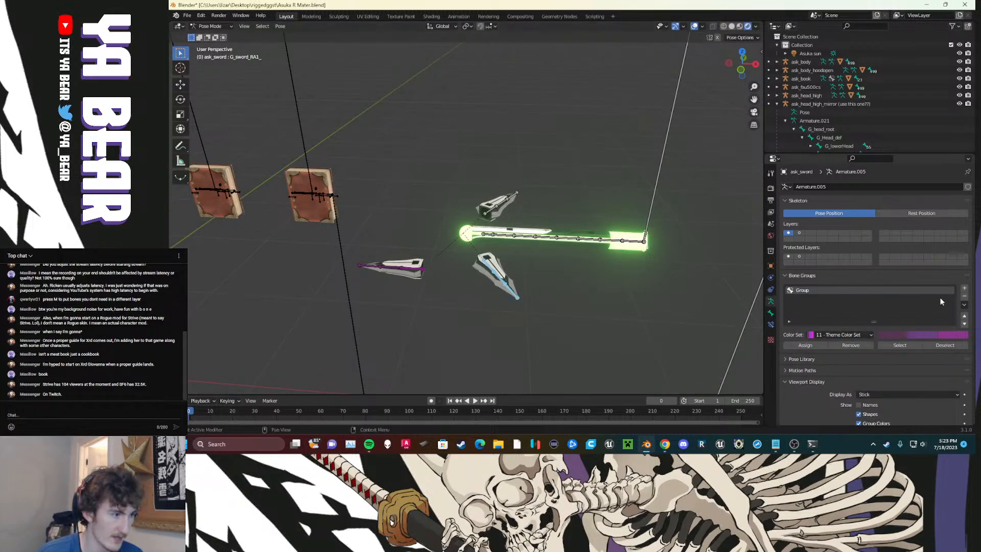
left_click(964, 288)
left_click(812, 346)
left_click(840, 335)
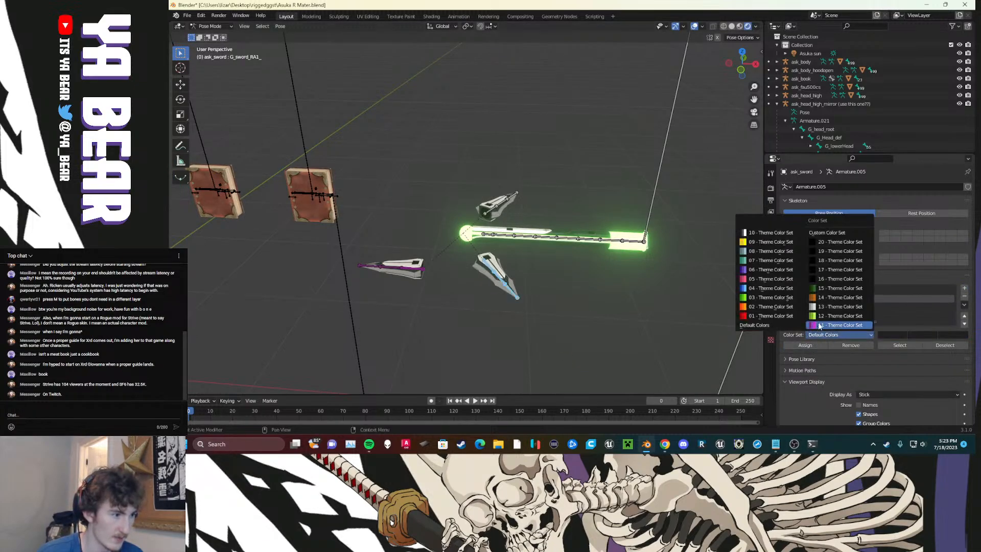
left_click(818, 322)
Step: Put the bones of the third, far-side blade in a new bone group coloured with 14 - Theme Color Set
left_click(513, 199)
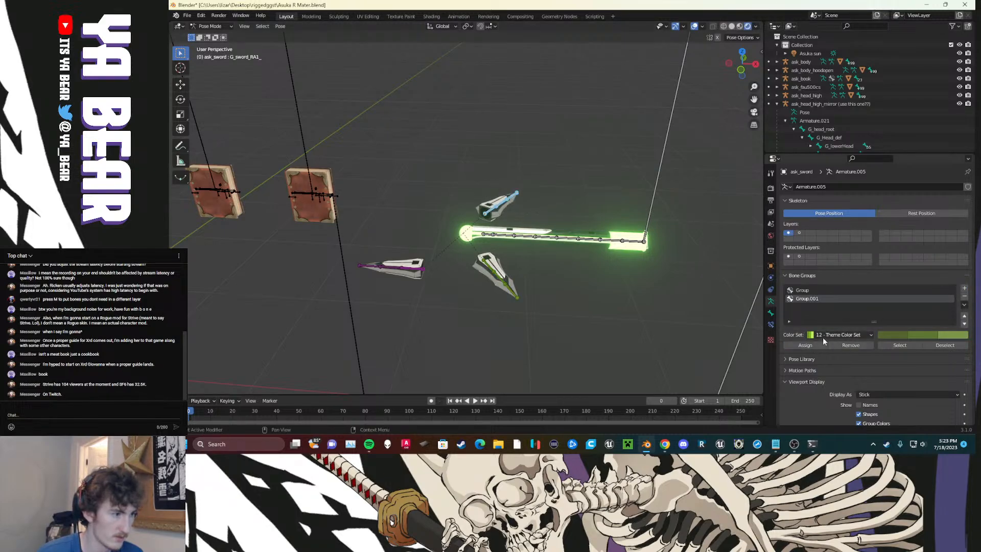
left_click(805, 345)
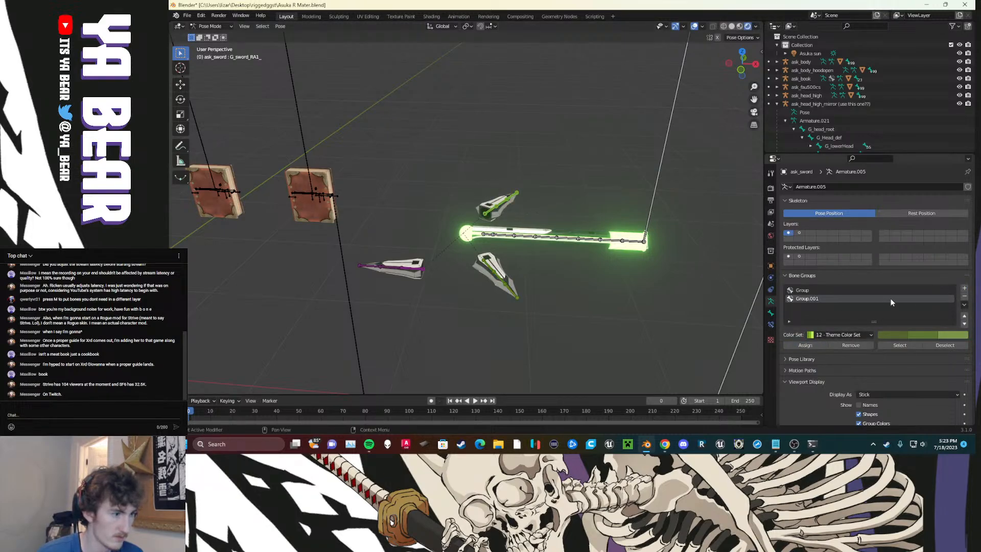
left_click(964, 288)
left_click(836, 335)
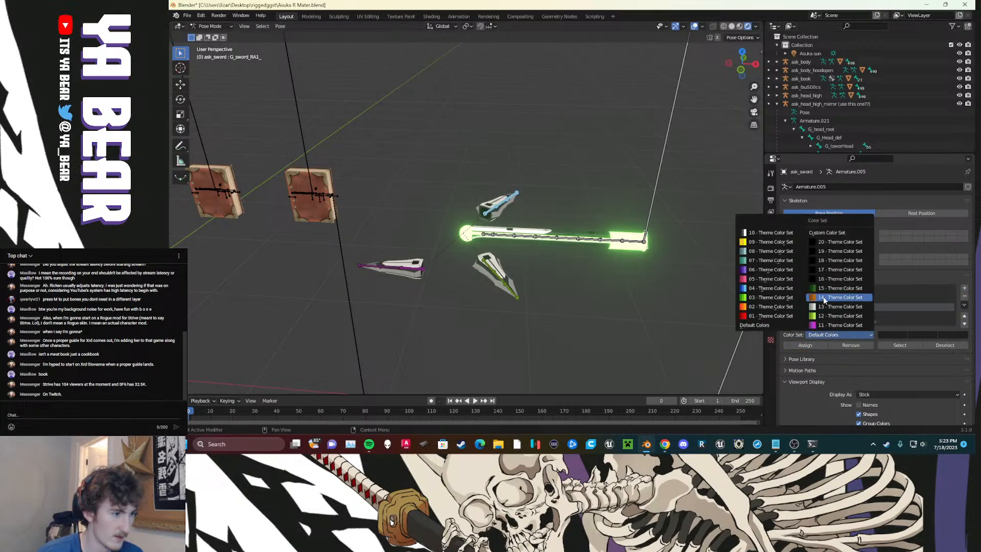
left_click(840, 297)
Step: On the yellow-bladed sword, move the G_sword_LB1_ and G_sword_LC1_ bones outward to detach two of its blades
scroll(587, 302, "down", 3)
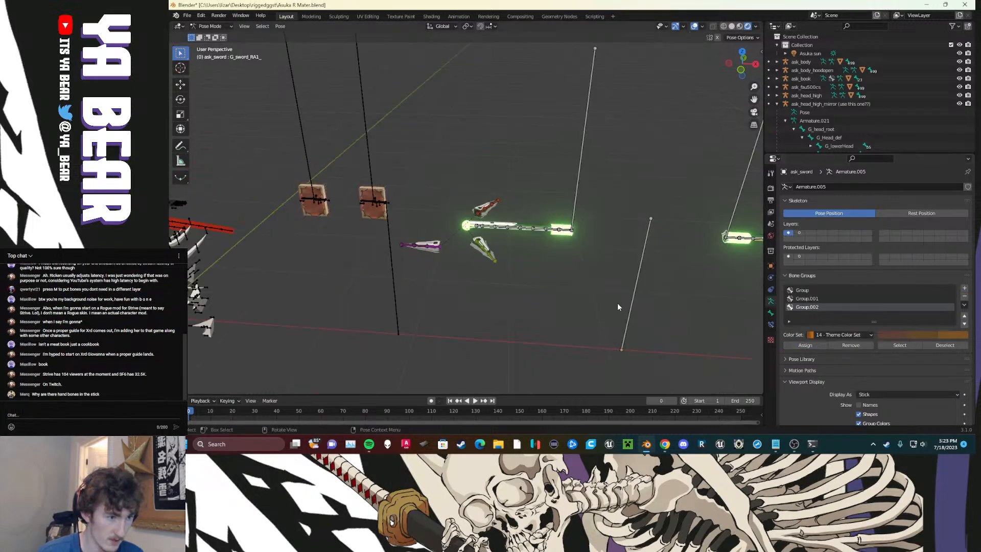
middle_click_drag(648, 298, 525, 285)
scroll(526, 286, "up", 3)
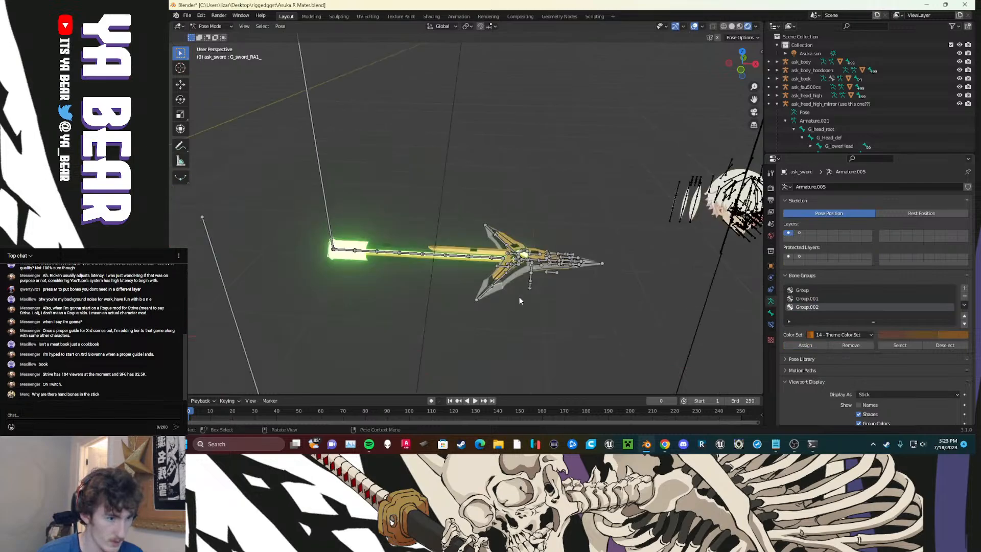
left_click(515, 266)
key("g")
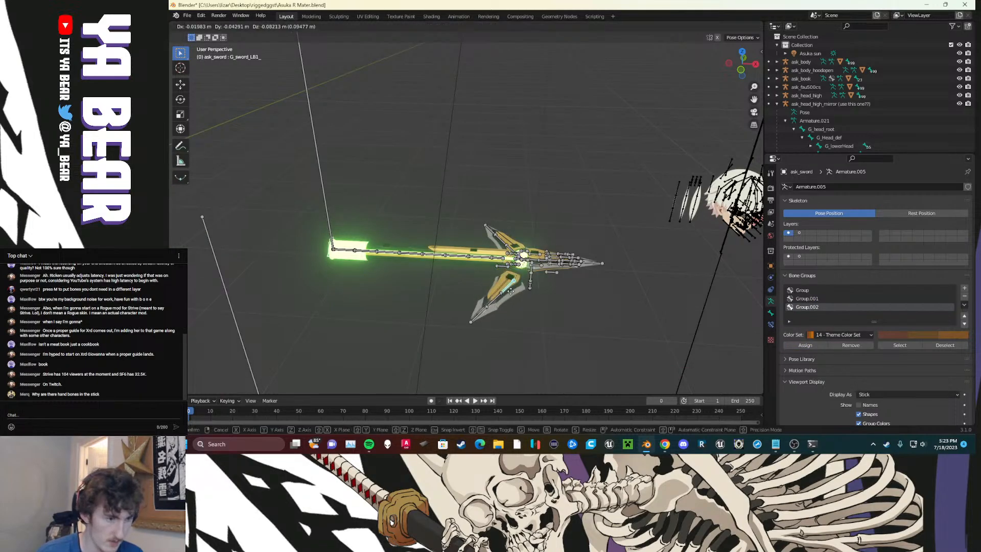
left_click(500, 308)
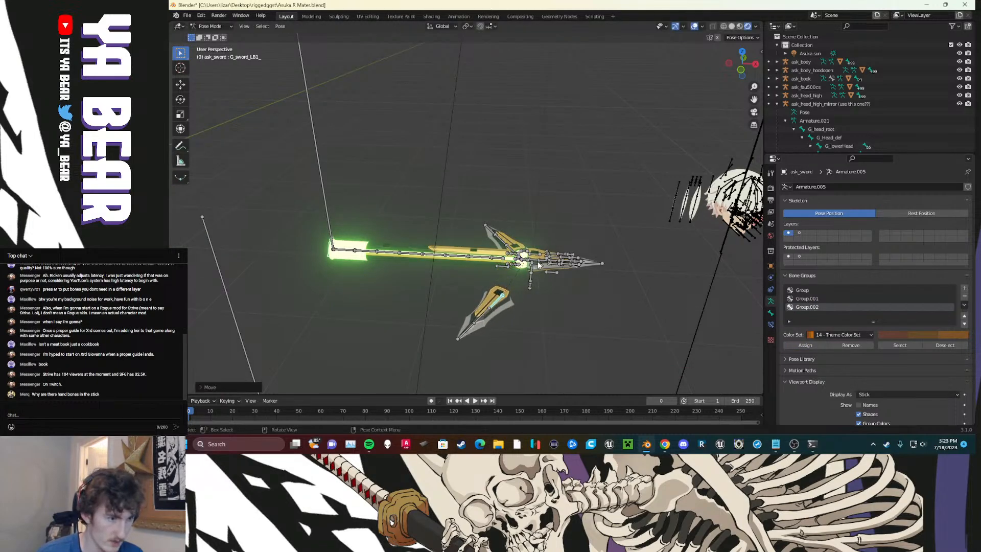
left_click(514, 249)
key("g")
left_click(476, 269)
Step: Move the G_sword_LA1_ bone away from the glowing core to detach the yellow sword's tip blade
scroll(536, 278, "up", 5)
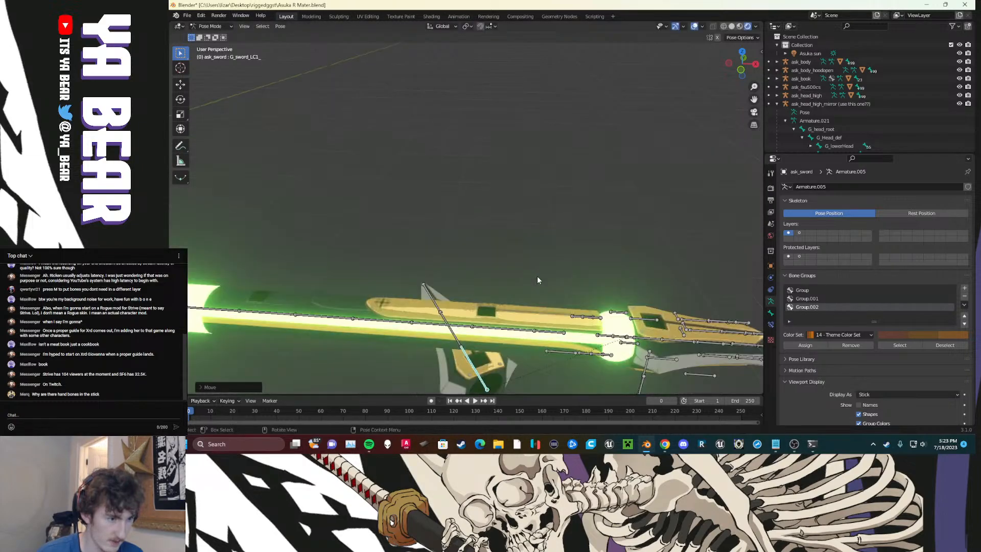
middle_click_drag(581, 300, 533, 250)
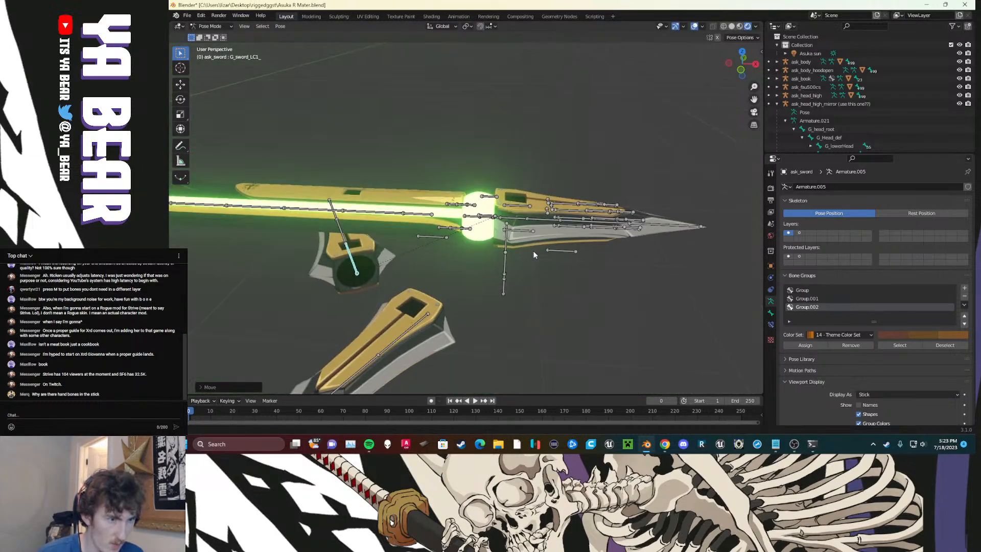
left_click(534, 223)
key("g")
left_click(568, 308)
Step: Create a bone group for the chain of the G_sword_LA1_ blade and colour it with 05 - Theme Color Set
scroll(601, 324, "down", 5)
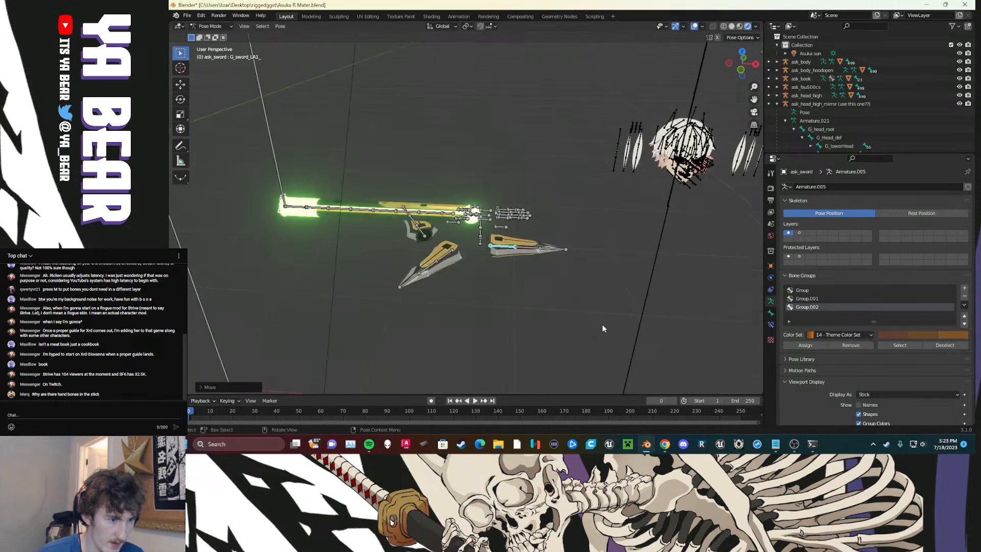
left_click(510, 246)
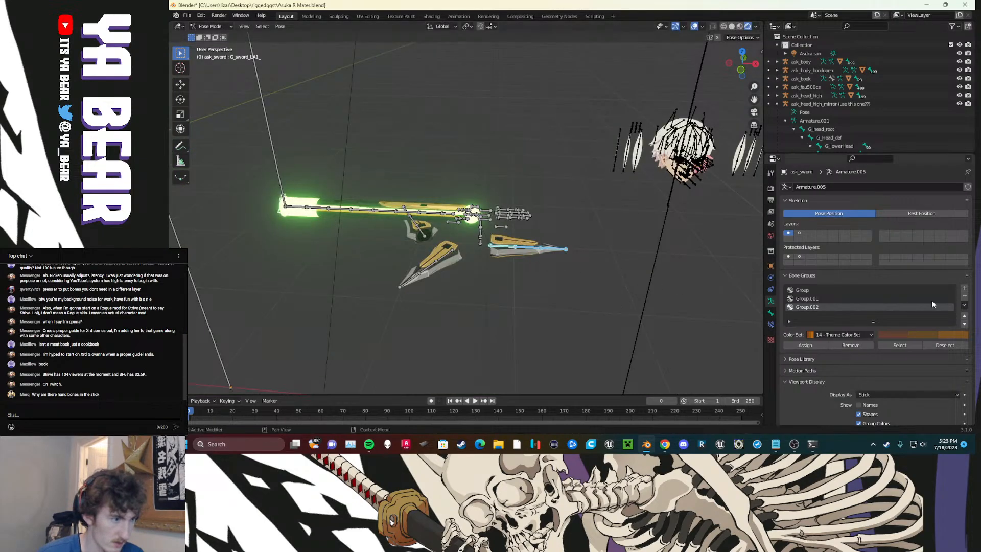
left_click(965, 290)
left_click(825, 335)
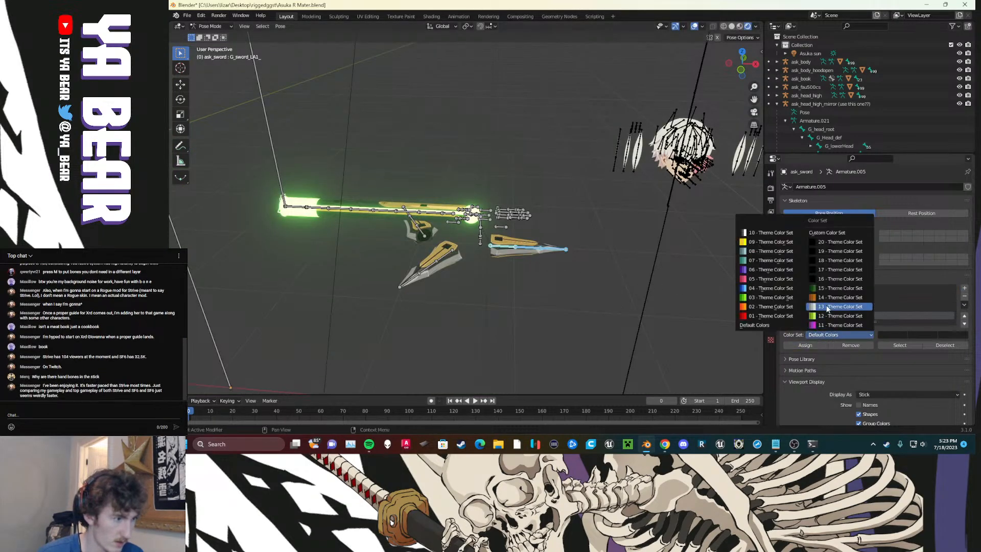
left_click(772, 279)
Step: Add another bone group for the chain of the G_sword_LB1_ blade and colour it with 06 - Theme Color Set
left_click_drag(459, 283, 415, 260)
left_click(964, 288)
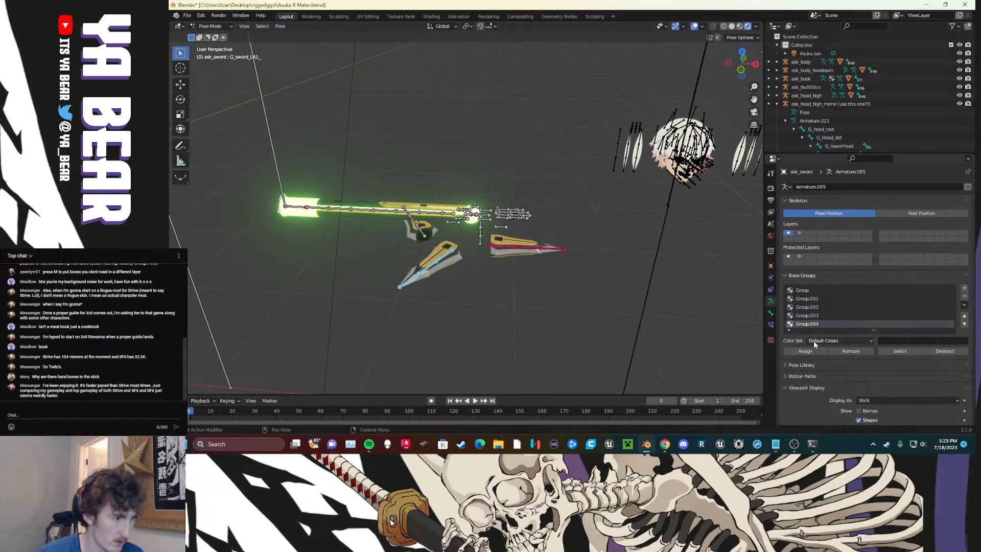
left_click(813, 342)
left_click(772, 277)
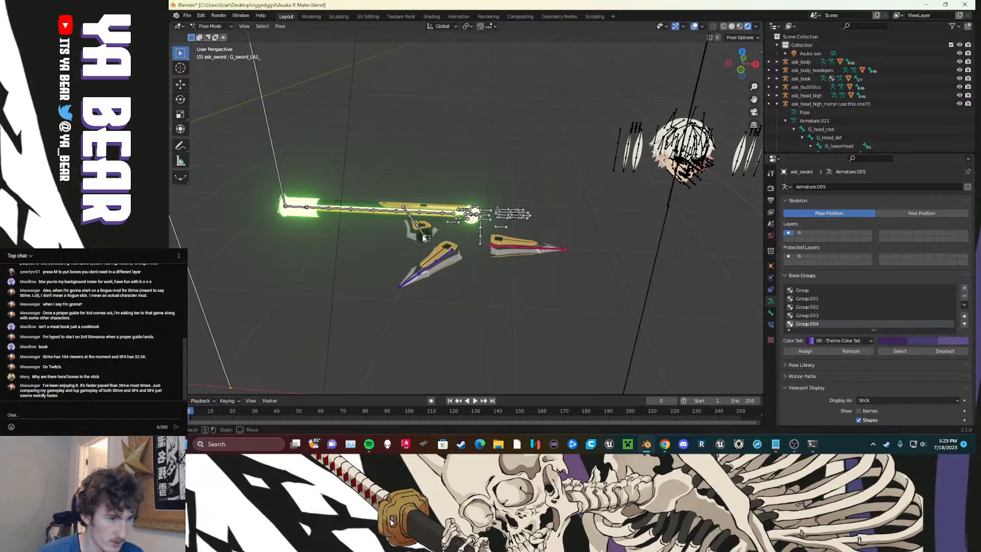
Step: Move the G_sword_LC1_ blade's bone further out so its chain is clear of the sword's handle
left_click(412, 224)
key("g")
left_click(399, 238)
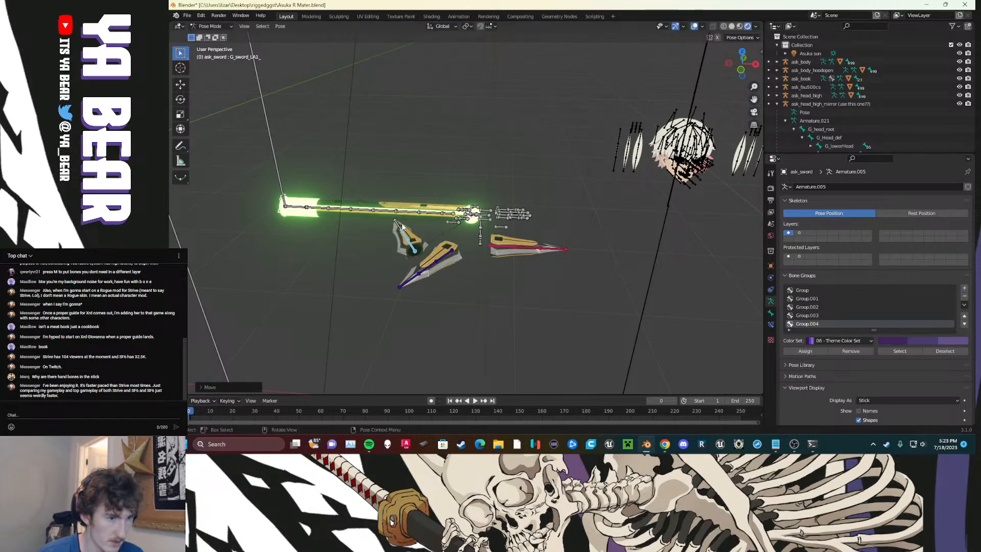
Step: Put the remaining detached blade's bones of the sword armature into a new bone group coloured with 01 - Theme Color Set
left_click_drag(399, 222, 387, 249, "shift")
left_click(417, 250, "shift")
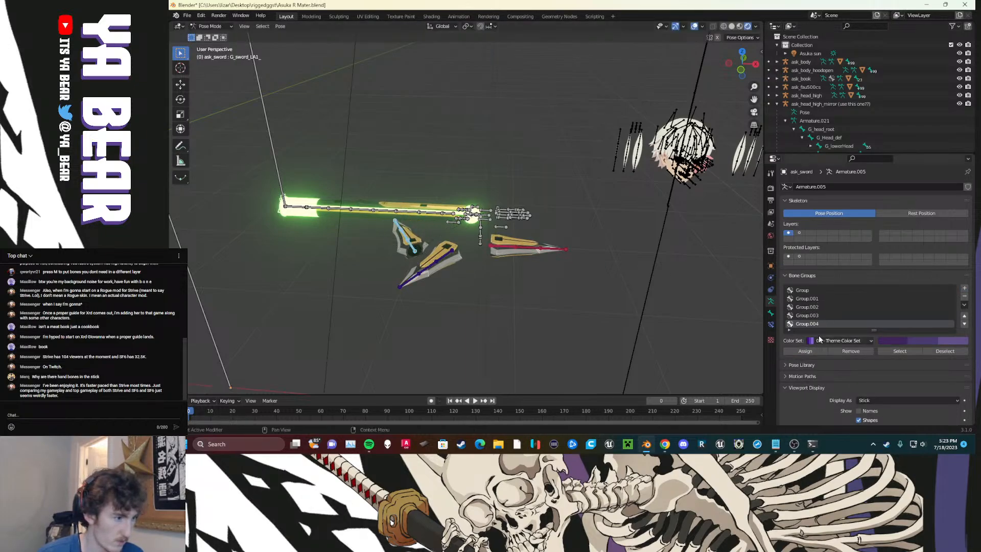
left_click(964, 287)
left_click(818, 342)
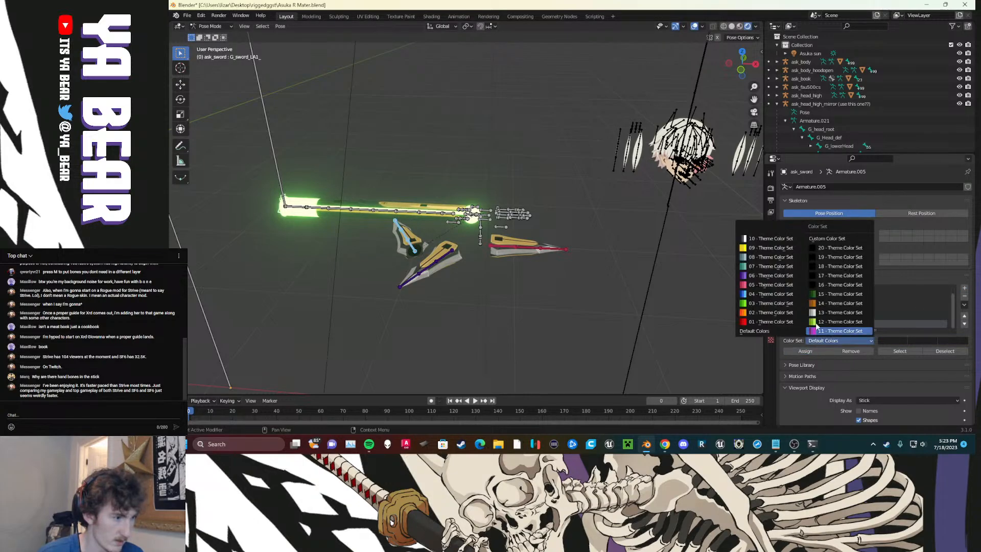
left_click(751, 247)
left_click(840, 340)
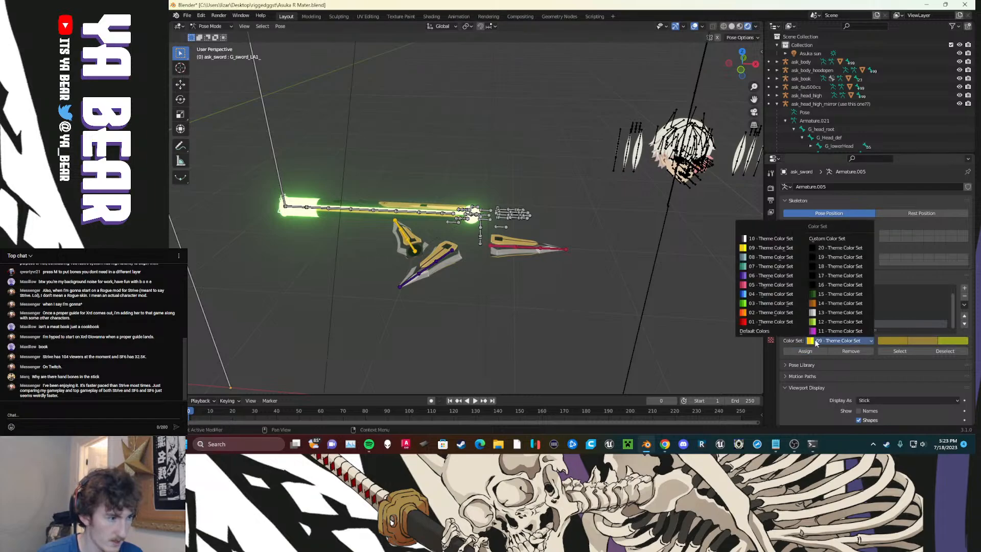
left_click(771, 318)
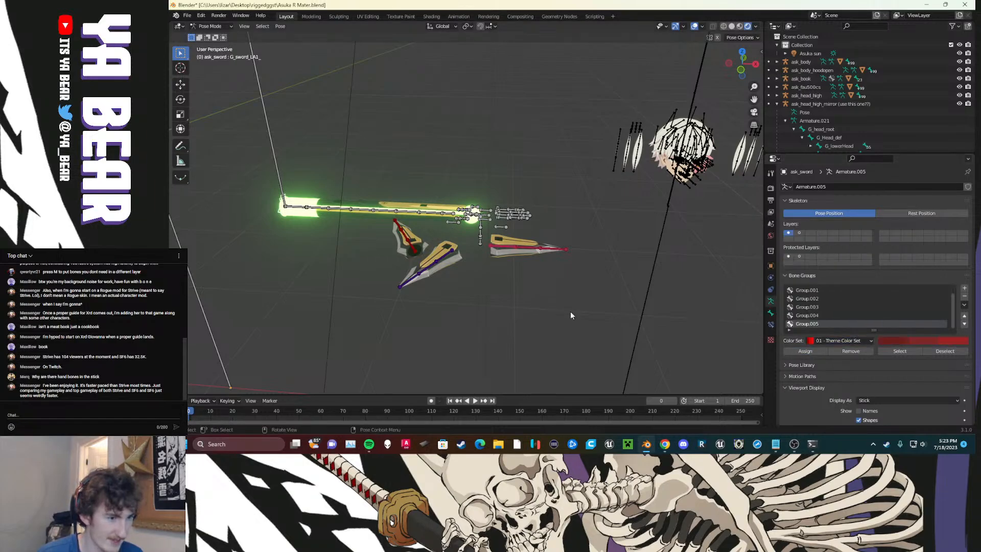
Step: Clear the location of all the sword armature's bones so the detached blades return to their original places
scroll(542, 316, "down", 6)
middle_click_drag(421, 308, 525, 304, "shift")
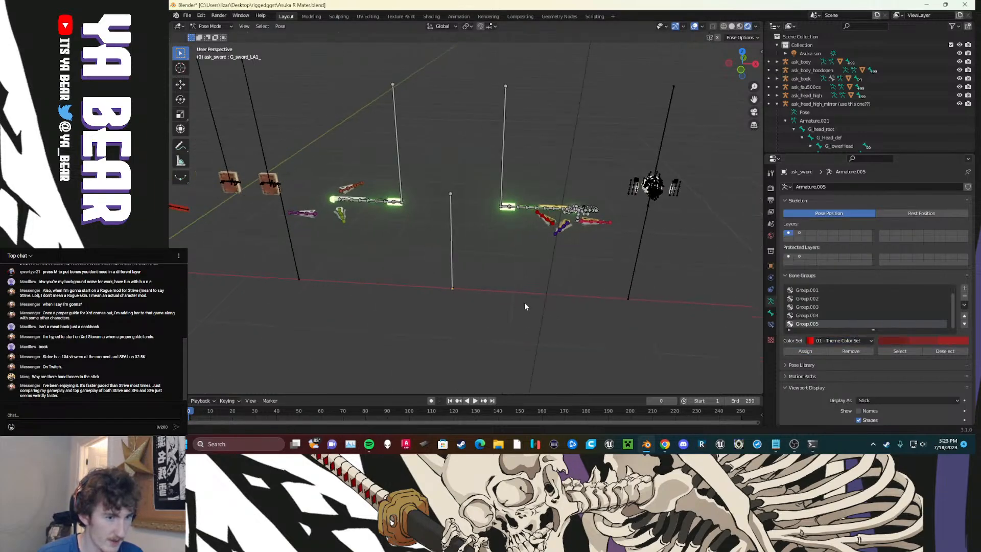
key("a")
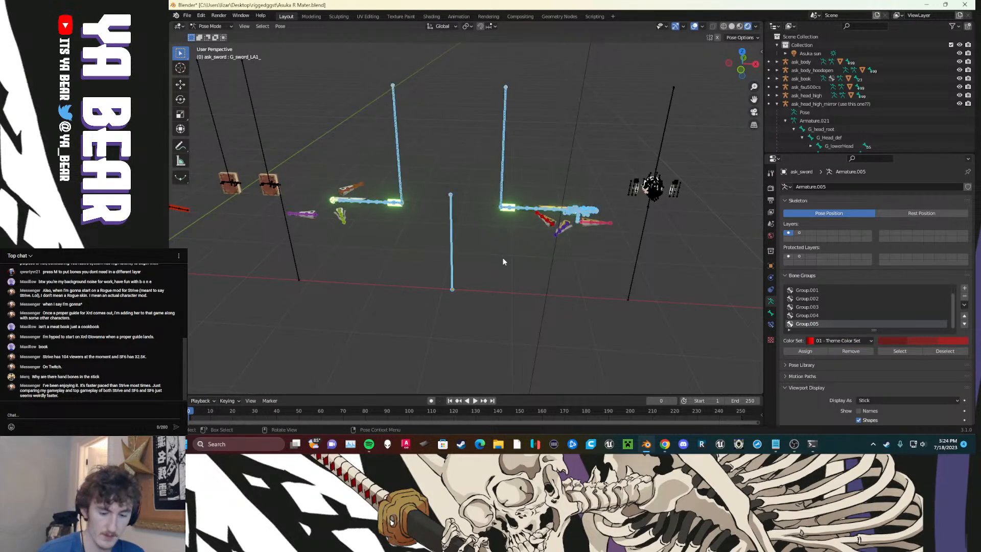
key("alt+g")
left_click(524, 261)
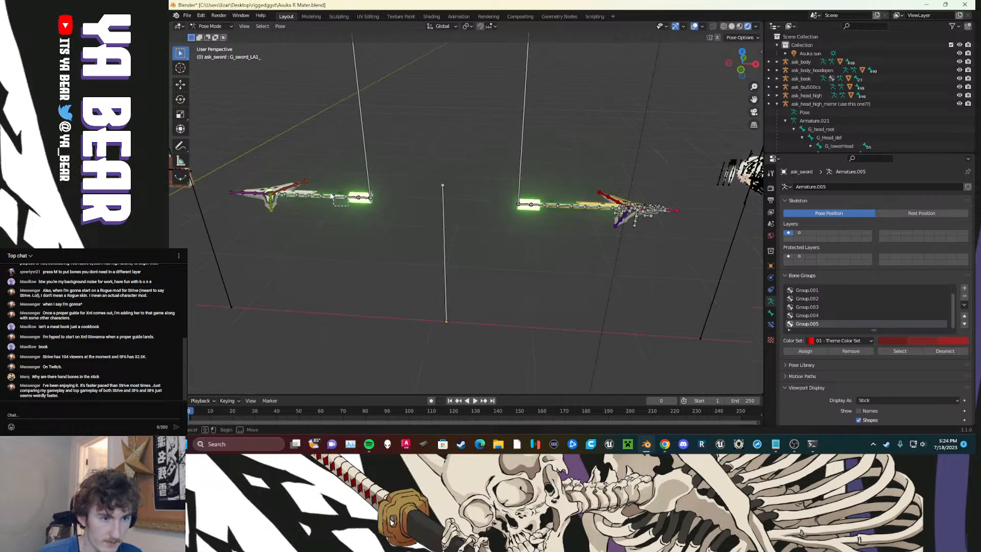
Step: Try a trackball rotation of the white sword's shaft bone to test the rig
left_click(338, 196)
key("r")
key("r")
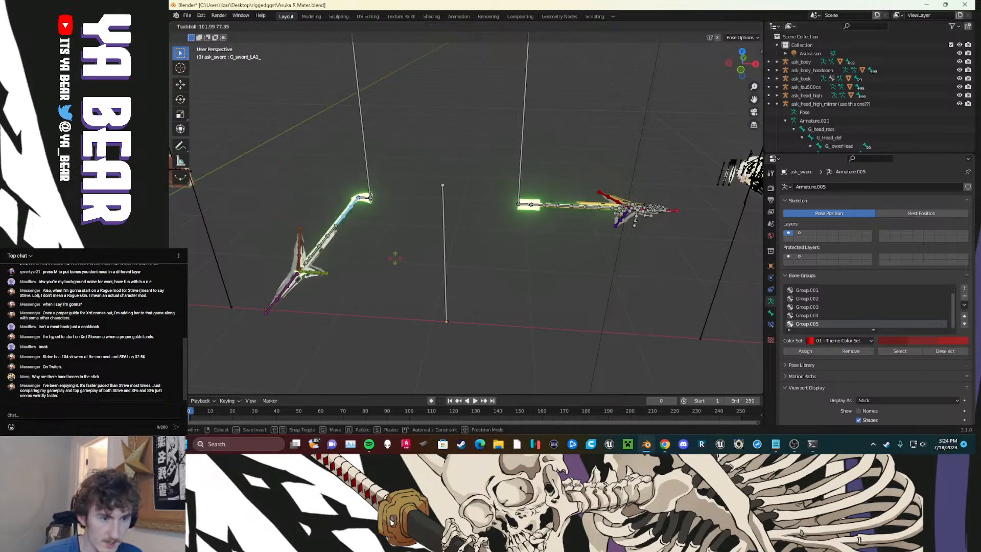
left_click(351, 243)
Step: Return the sword armature to Object Mode, deselect it and save the file
left_click(210, 27)
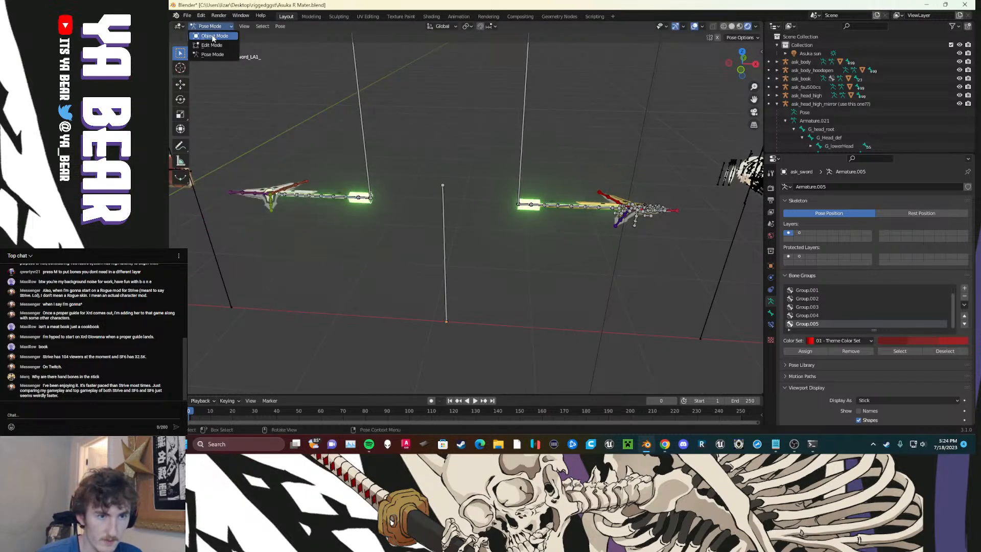
left_click(212, 37)
left_click(443, 140)
key("ctrl+s")
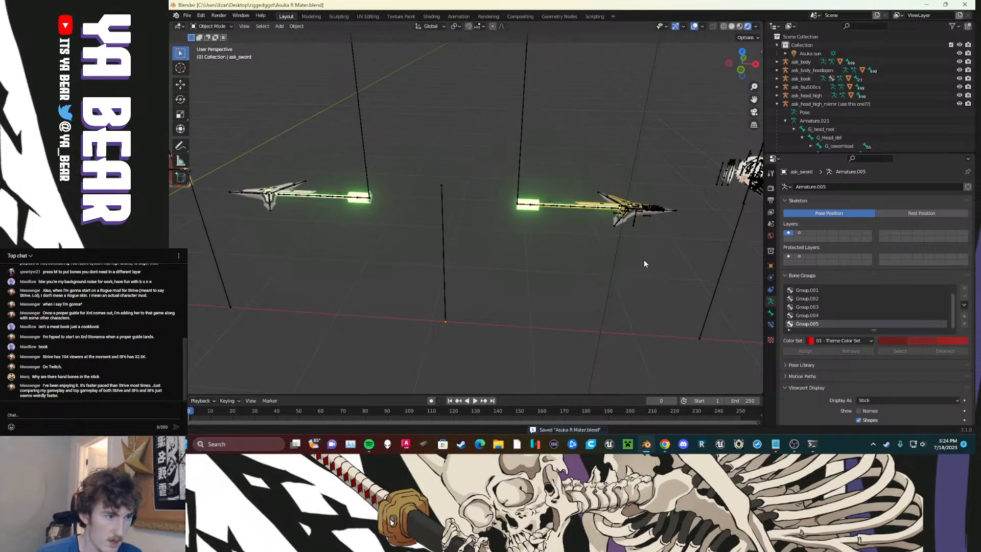
Step: Select the ask_head_high armature and switch it to Pose Mode
middle_click_drag(645, 260, 490, 251, "shift")
scroll(541, 254, "up", 1)
key("KP_1")
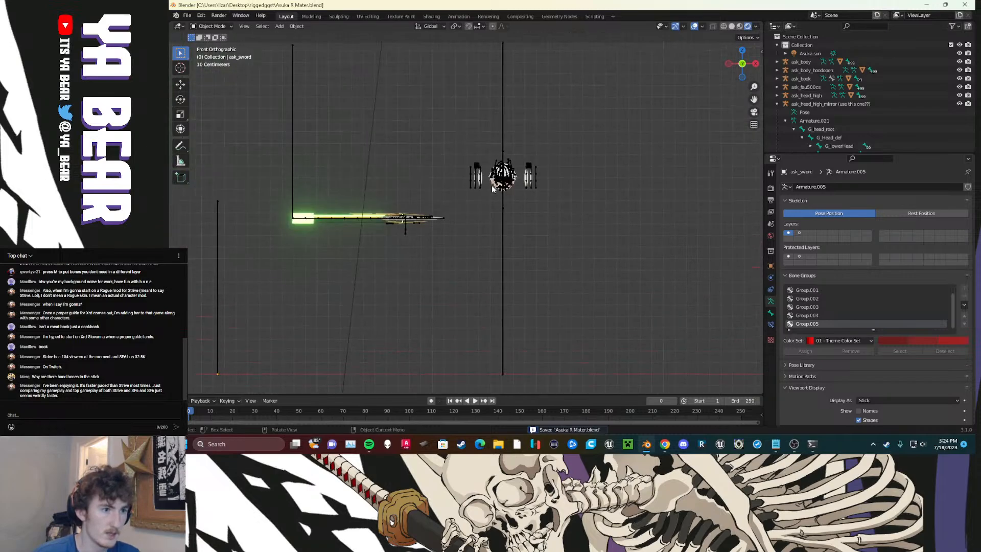
scroll(490, 251, "up", 6)
middle_click_drag(624, 121, 491, 220, "shift")
scroll(533, 212, "up", 7)
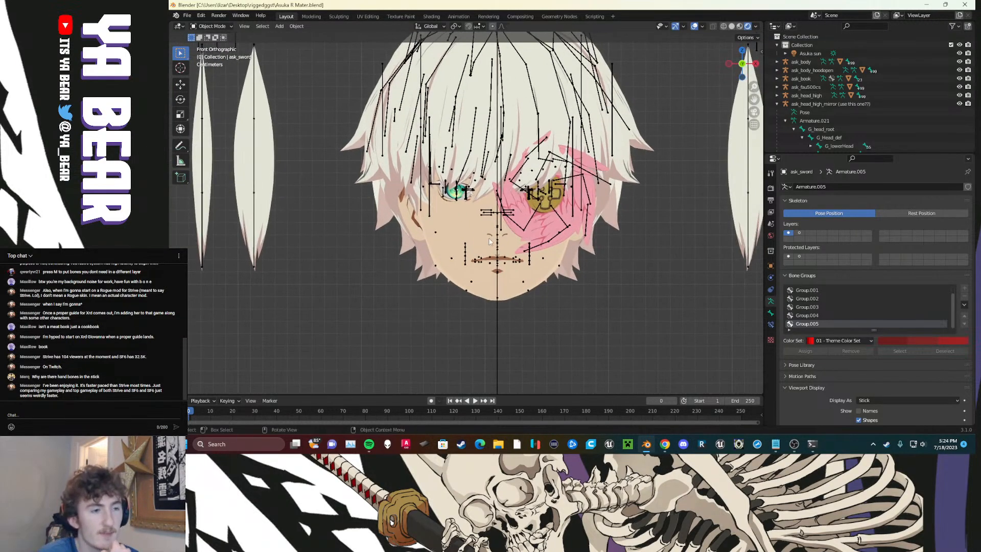
scroll(494, 238, "down", 1)
left_click(483, 229)
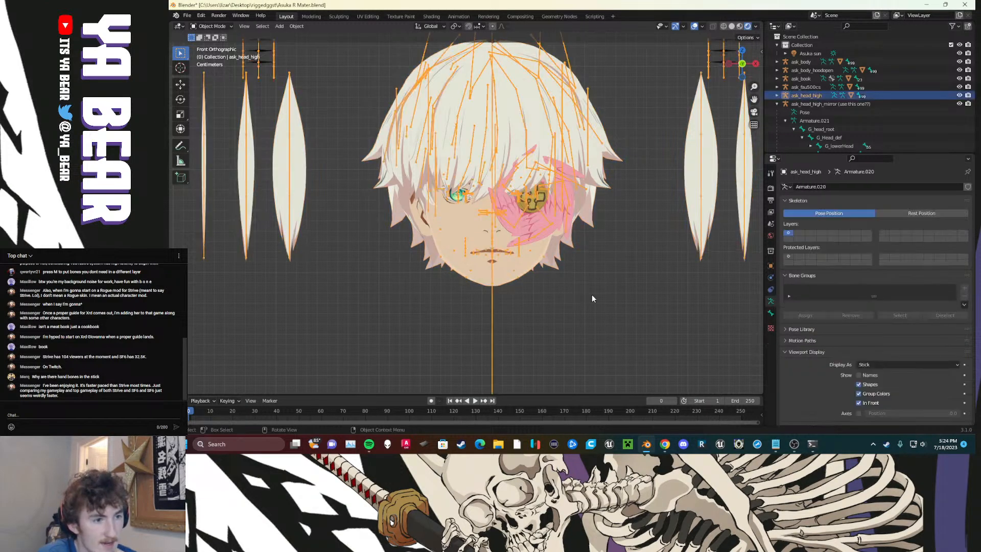
left_click(554, 311)
left_click(494, 150)
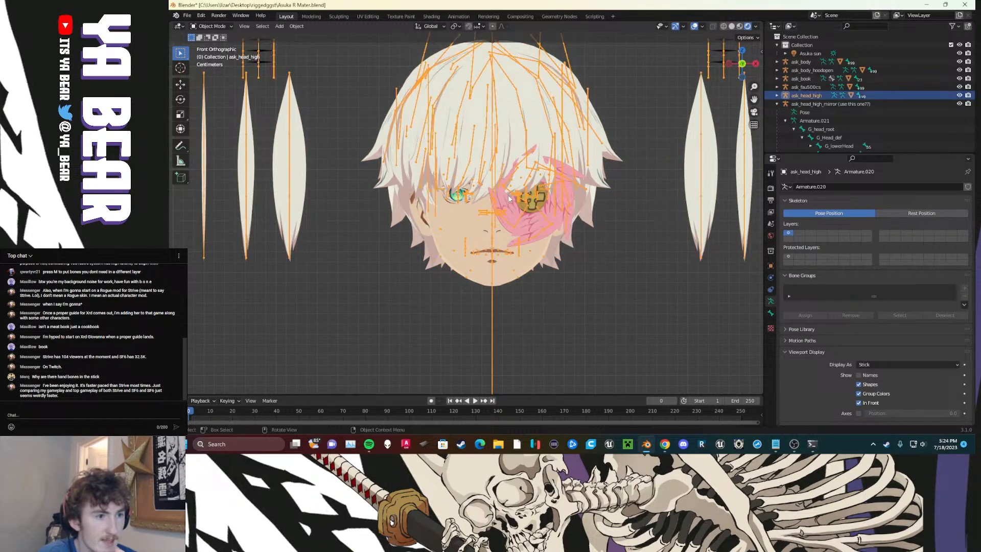
left_click(211, 26)
left_click(209, 55)
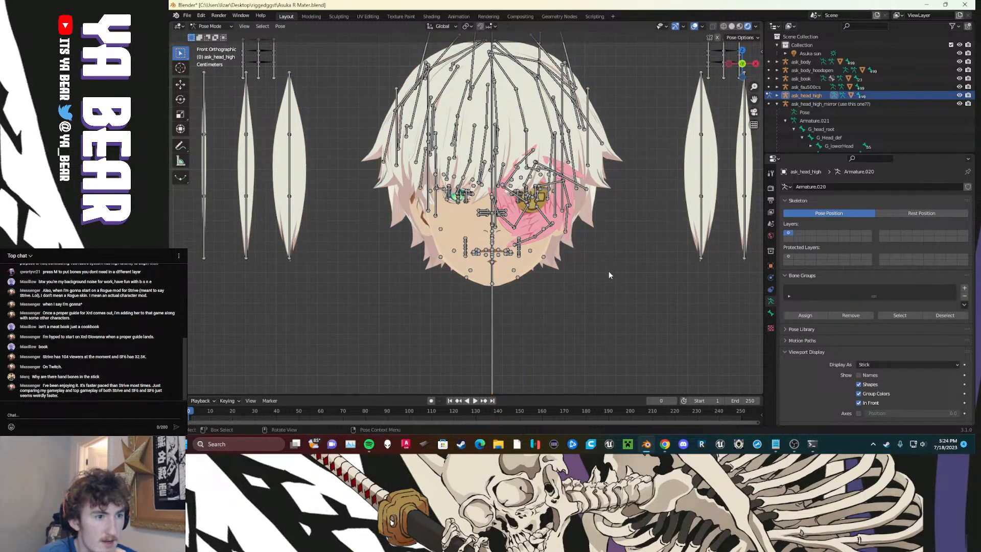
Step: Move the bones of the separate strands on both sides of the head to the second bone layer
left_click(495, 104)
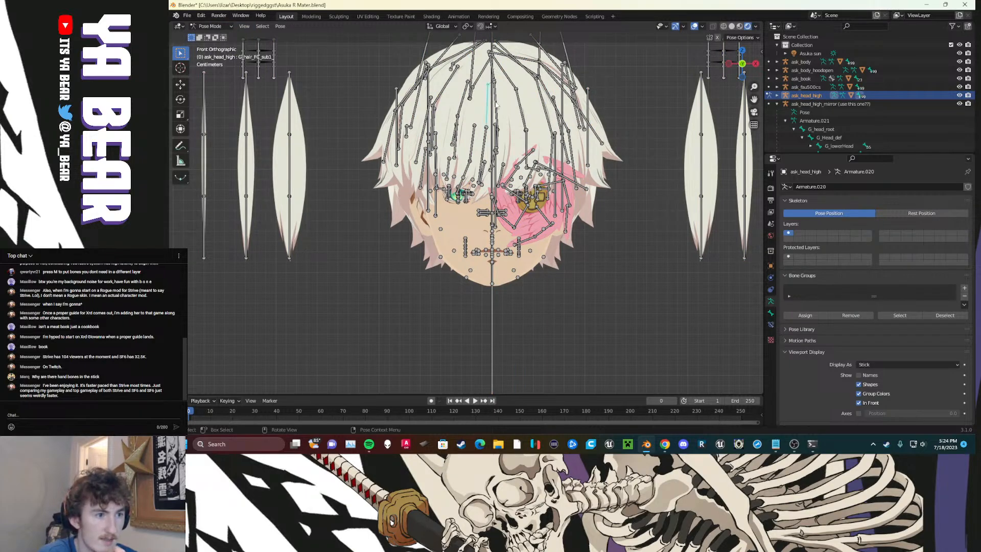
left_click(496, 104)
scroll(363, 271, "down", 2)
left_click_drag(369, 267, 259, 98)
left_click_drag(717, 297, 612, 238, "shift")
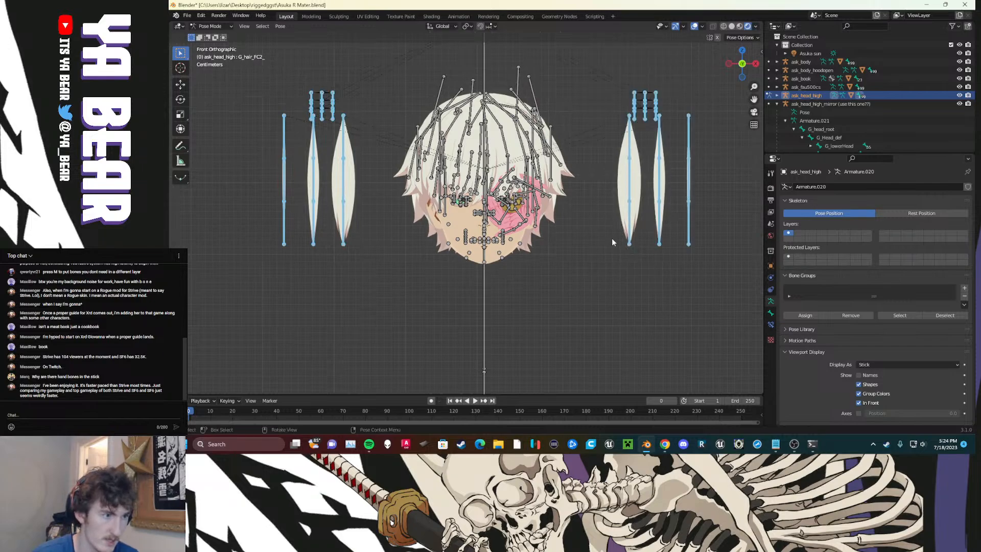
key("m")
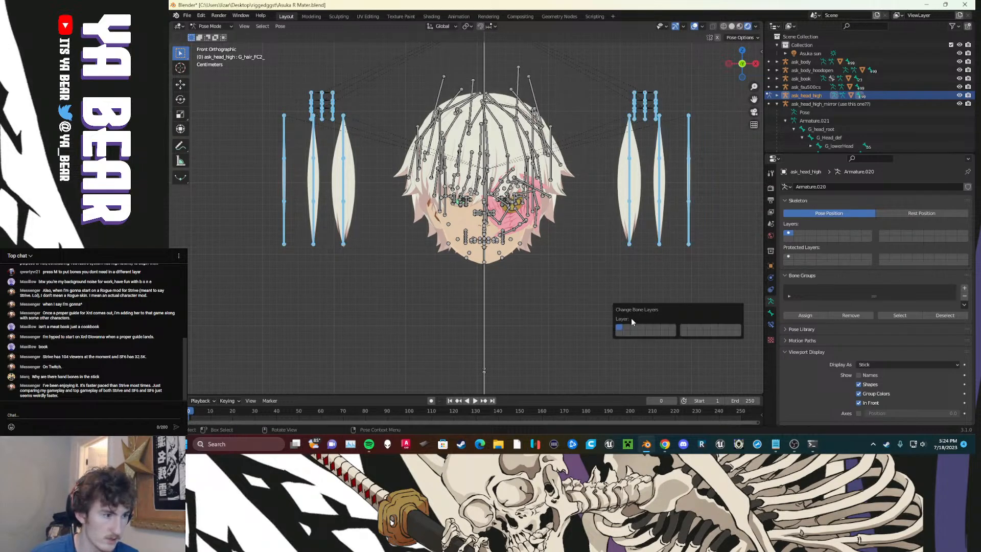
left_click(626, 326)
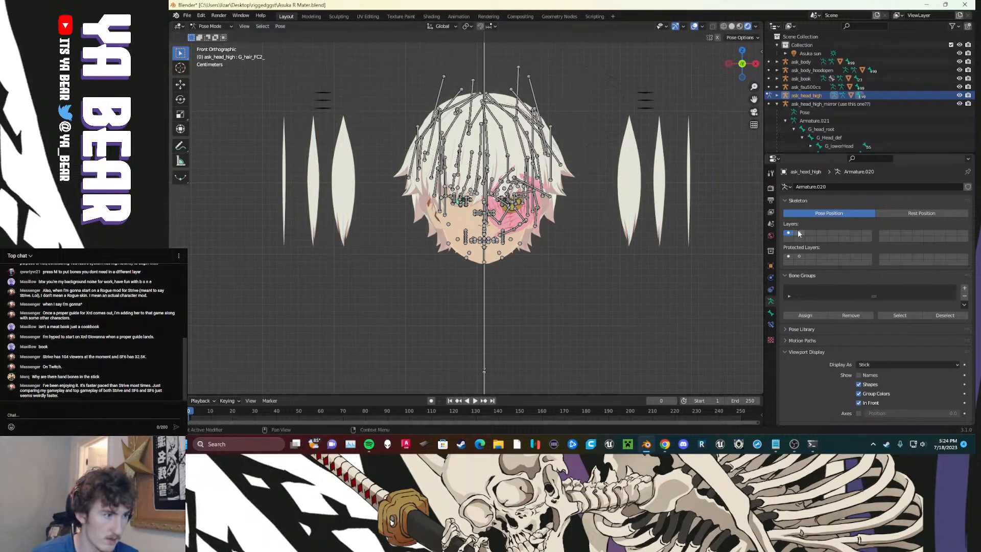
Step: Display the second bone layer, move its strand bones down about 0.55 m along global Z, and display the first layer again
left_click(799, 233)
key("g")
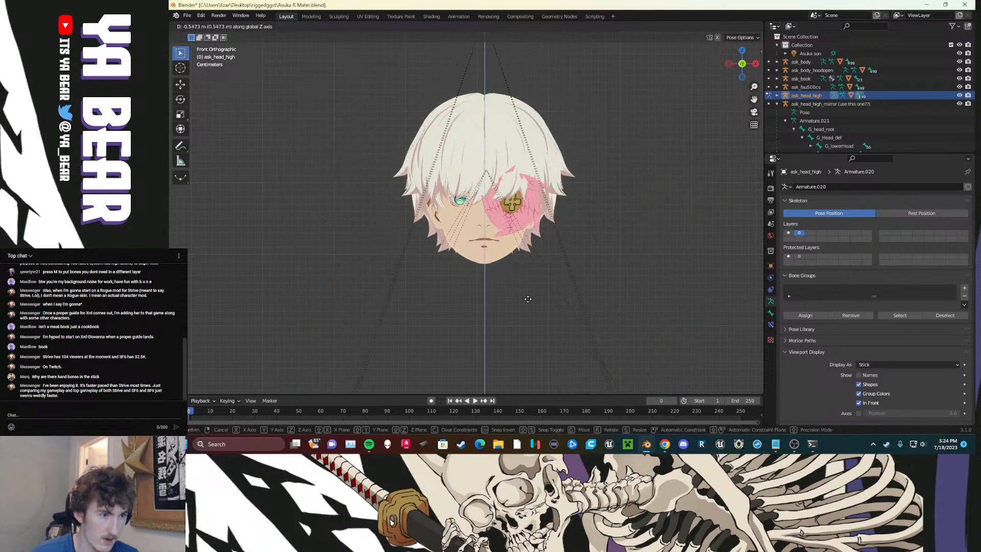
left_click(661, 214)
left_click(660, 213)
scroll(547, 158, "down", 6)
scroll(516, 183, "up", 8)
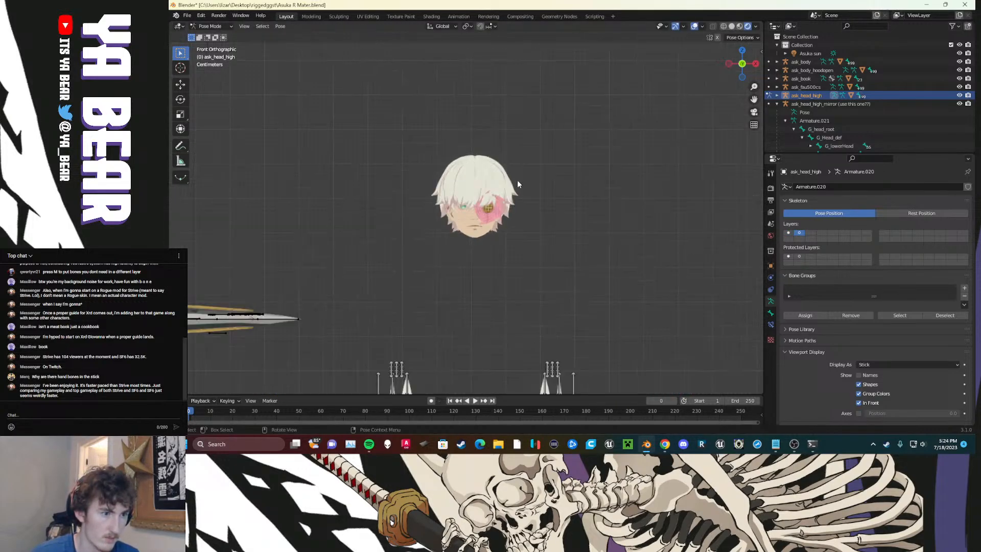
left_click(788, 233)
Step: Try moving the neck bone of the ask_head_high armature
scroll(572, 240, "up", 4)
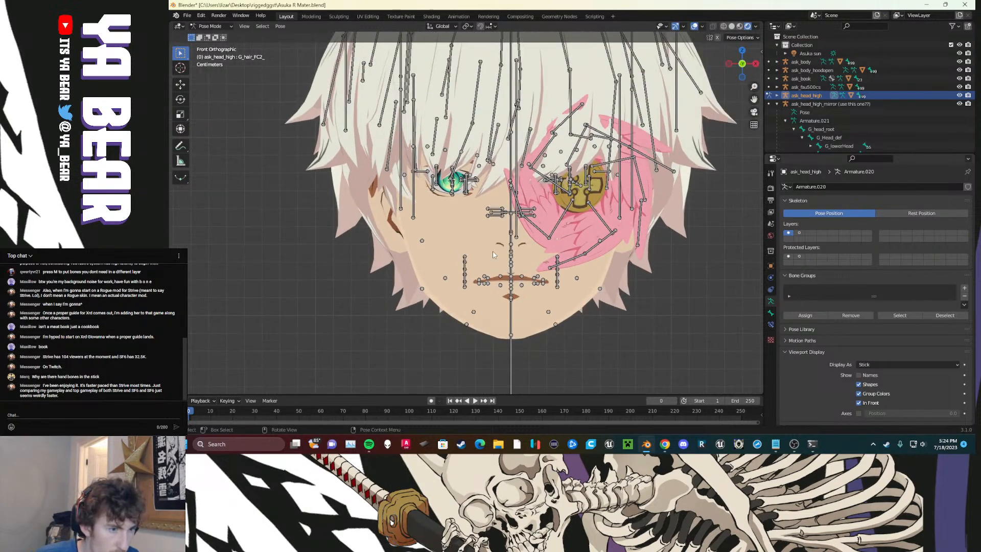
middle_click_drag(494, 155, 573, 219)
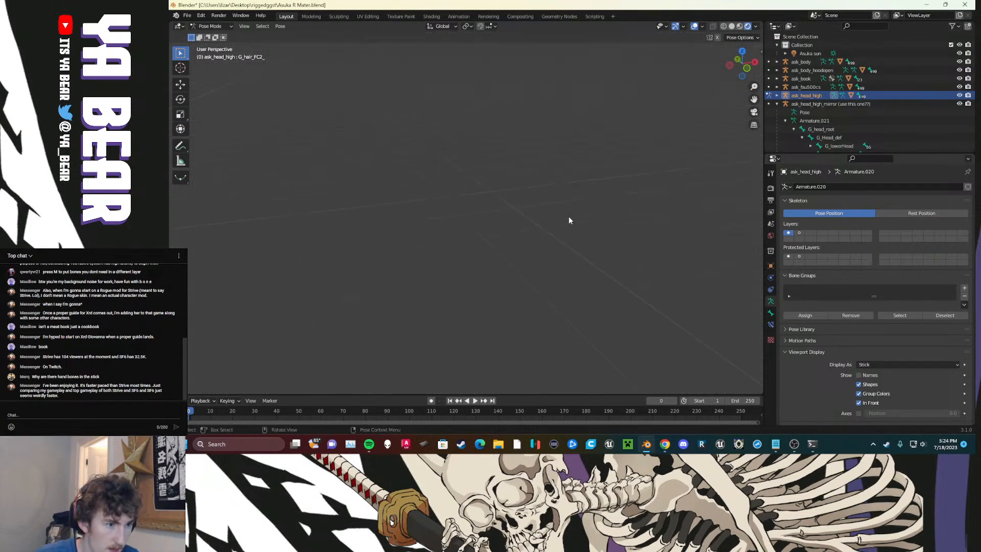
scroll(564, 230, "down", 12)
middle_click_drag(506, 251, 499, 212, "shift")
scroll(499, 211, "up", 6)
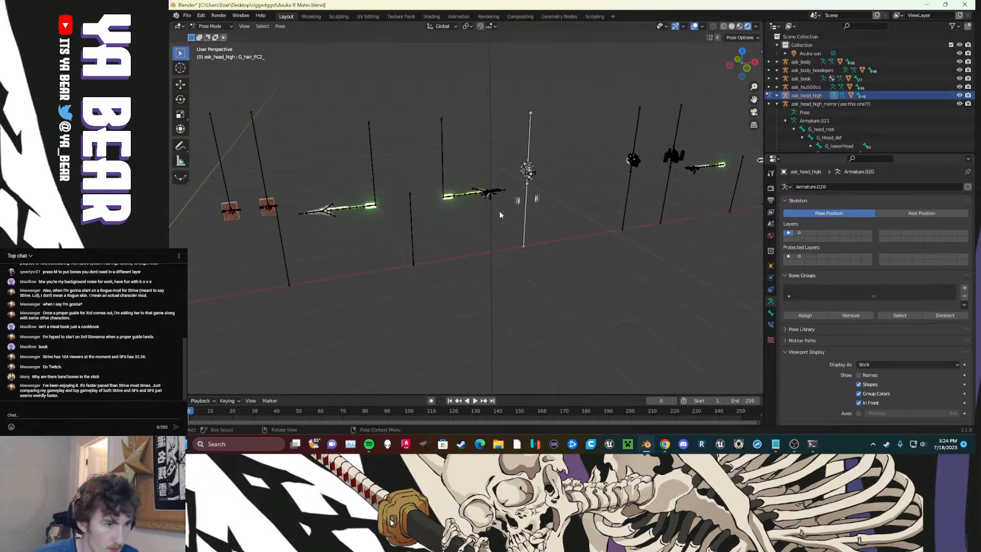
scroll(499, 211, "up", 4)
middle_click_drag(556, 169, 545, 233, "shift")
scroll(463, 236, "up", 2)
scroll(463, 236, "down", 2)
middle_click_drag(527, 200, 501, 206, "shift")
left_click(511, 109)
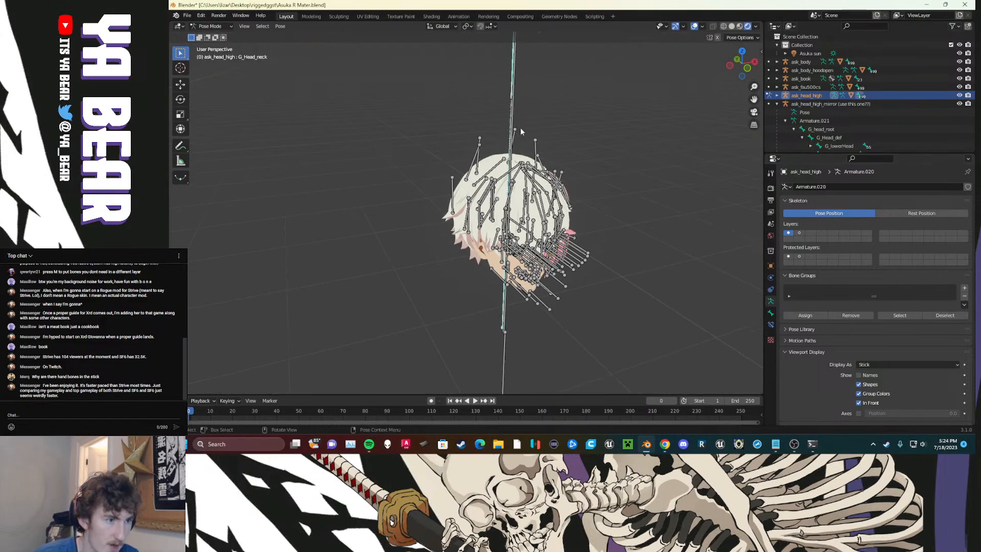
key("g")
key("Escape")
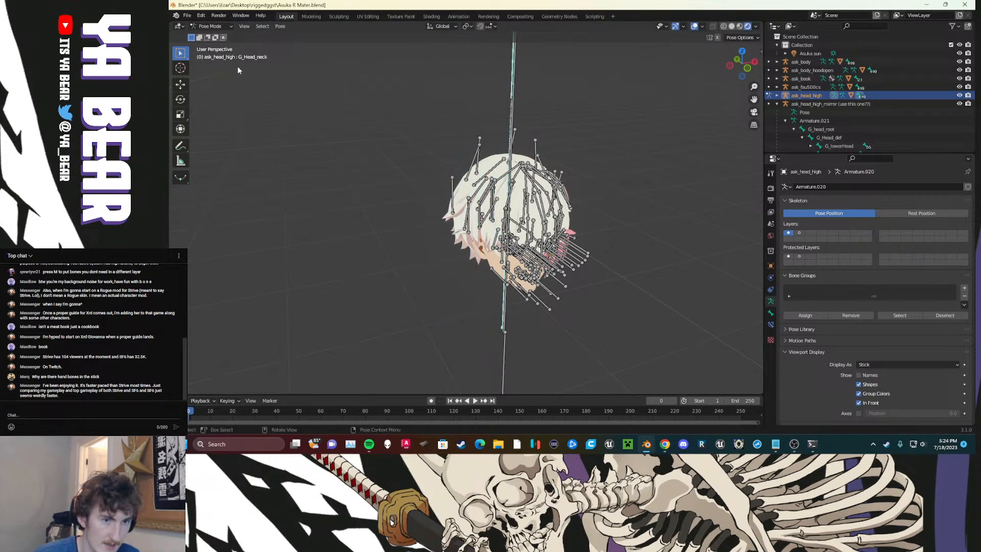
Step: Examine the face bones around the eyes and mouth of ask_head_high from the front
left_click(511, 127)
middle_click_drag(562, 223, 555, 224)
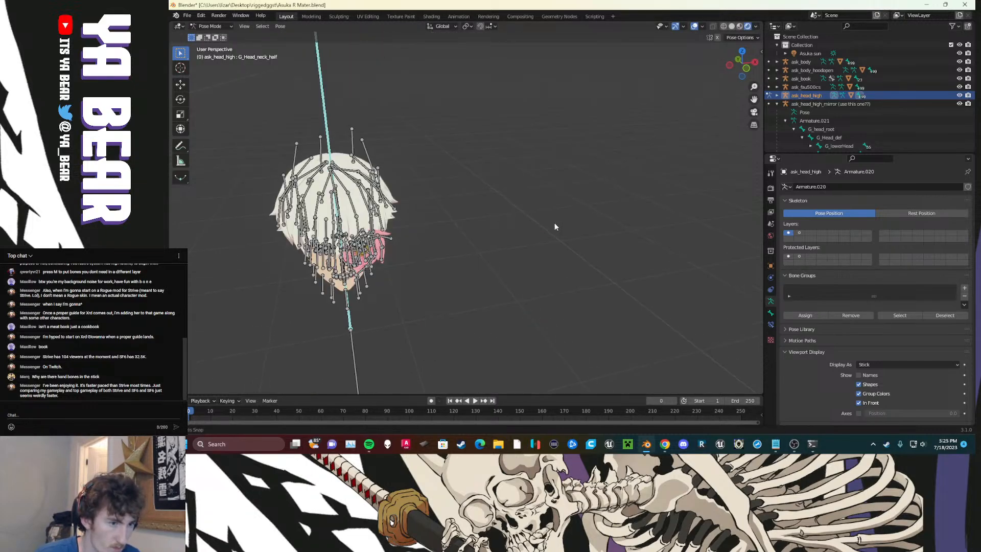
key("KP_1")
middle_click_drag(327, 130, 571, 299, "shift")
scroll(352, 197, "up", 6)
scroll(357, 151, "up", 5)
middle_click_drag(357, 151, 565, 228, "shift")
scroll(421, 127, "up", 5)
middle_click_drag(420, 126, 538, 253, "shift")
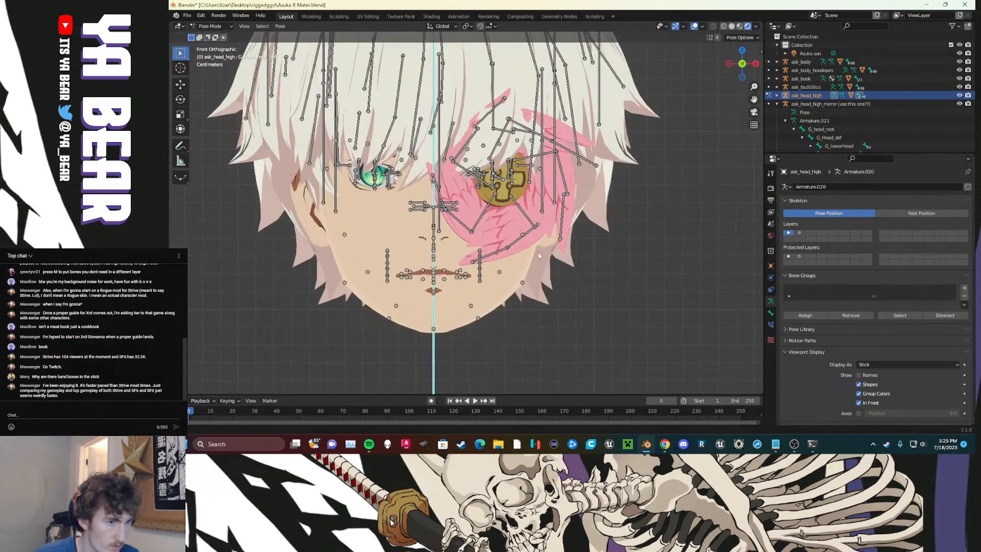
scroll(538, 253, "up", 3)
middle_click_drag(210, 128, 457, 205, "shift")
scroll(457, 205, "up", 2)
scroll(458, 205, "down", 10)
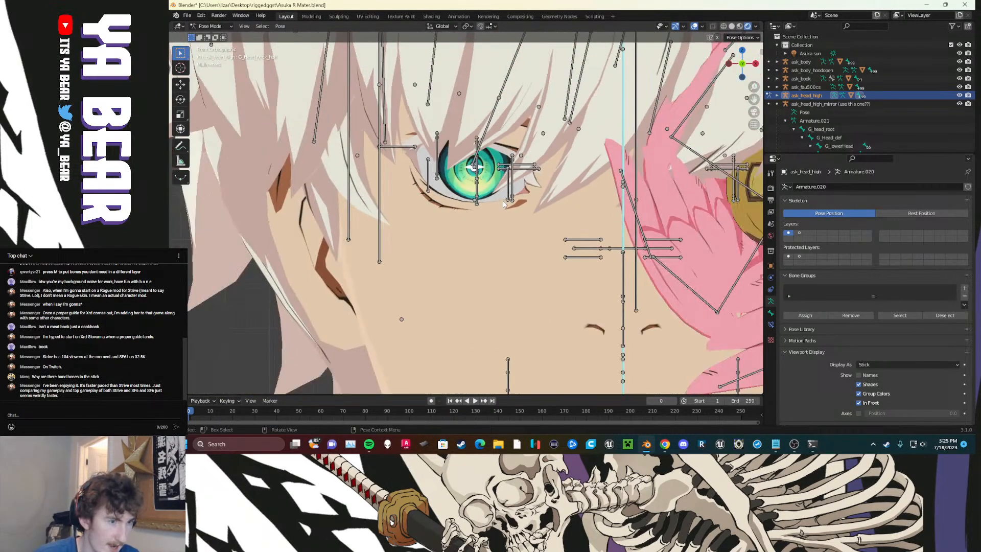
scroll(409, 165, "up", 2)
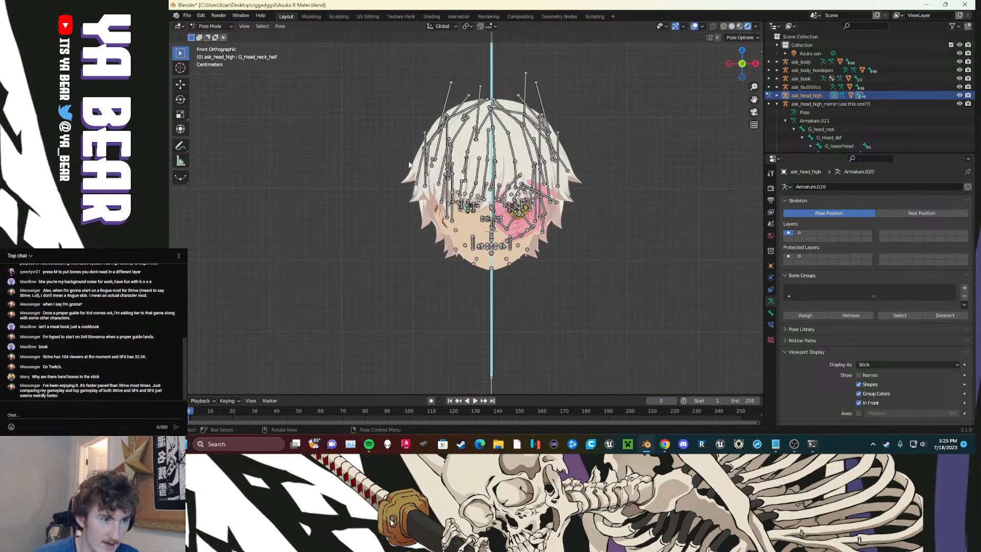
Step: Return the ask_head_high armature to Object Mode and deselect it
left_click(210, 26)
left_click(208, 36)
left_click(615, 237)
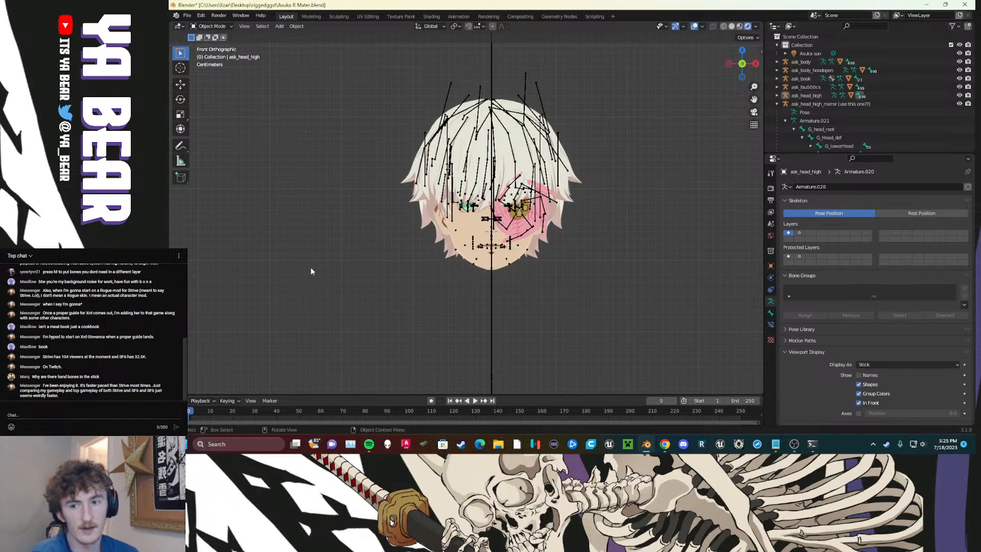
Step: Examine the other head armatures in the row from the front and compare their face bones with ask_head_high
scroll(552, 271, "down", 1)
key("KP_5")
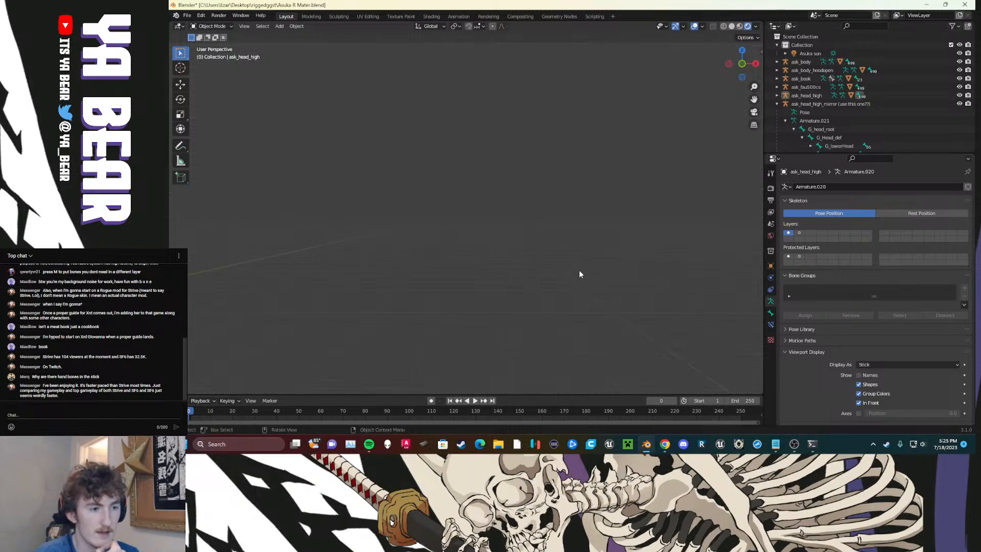
key("KP_5")
scroll(578, 269, "down", 5)
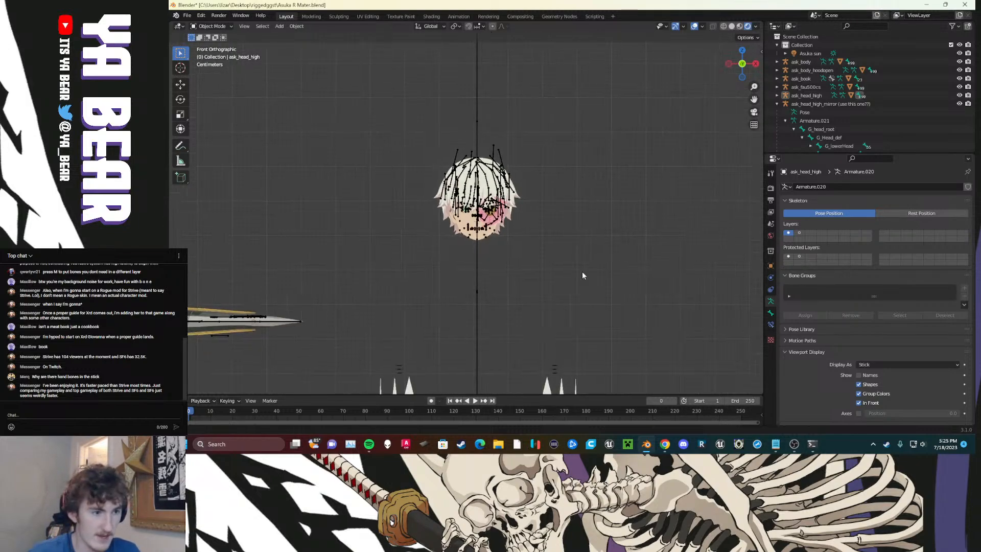
middle_click_drag(565, 242, 449, 246, "shift")
middle_click_drag(567, 240, 409, 249, "shift")
middle_click_drag(605, 235, 625, 251, "shift")
scroll(535, 262, "up", 2)
scroll(534, 262, "down", 5)
scroll(512, 261, "up", 3)
middle_click_drag(495, 260, 247, 255, "shift")
scroll(616, 240, "up", 2)
middle_click_drag(619, 244, 504, 264, "shift")
scroll(533, 238, "up", 8)
scroll(505, 263, "up", 1)
scroll(505, 264, "down", 11)
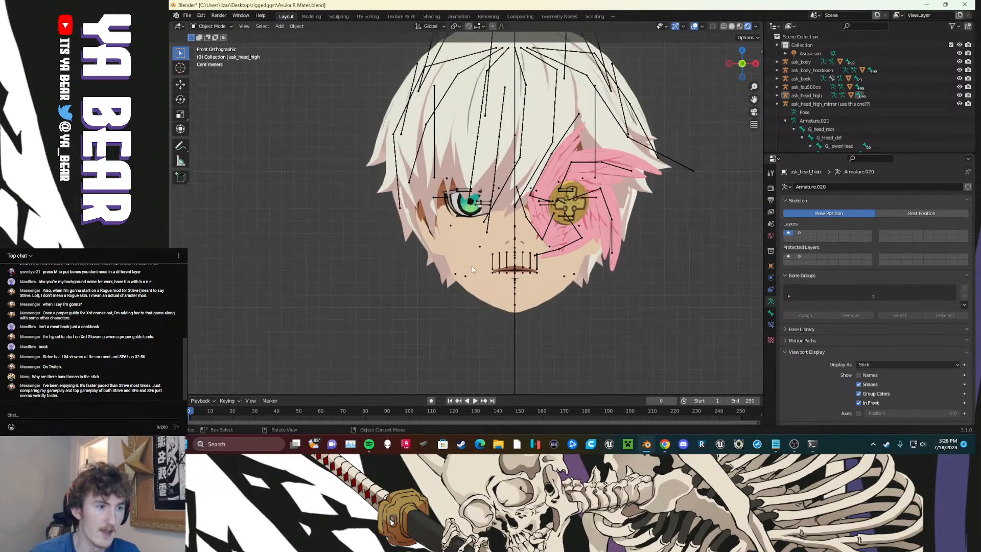
key("Home")
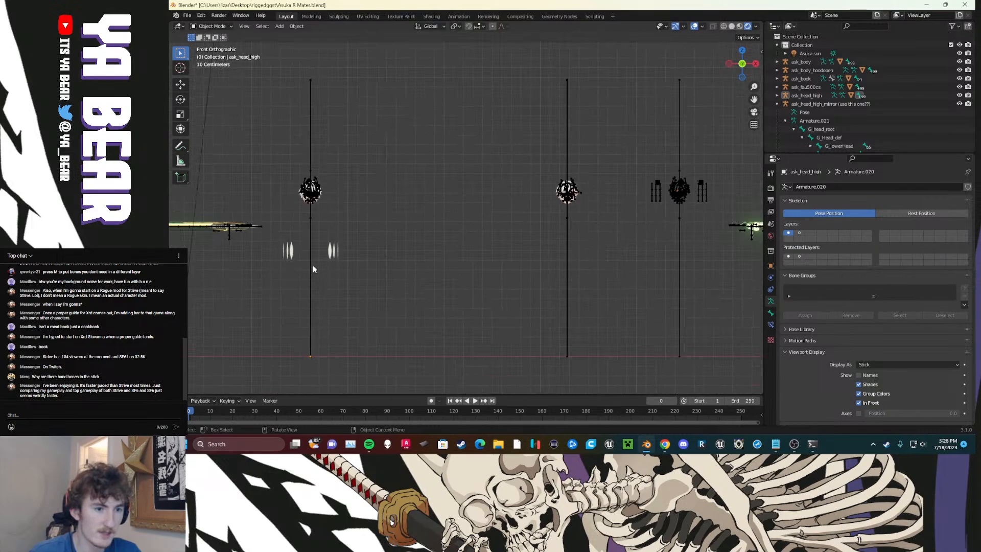
Step: Move the ask_head_high armature about 2.4 m along X so its head stands beside the ask_head_low head
left_click(313, 264)
key("g")
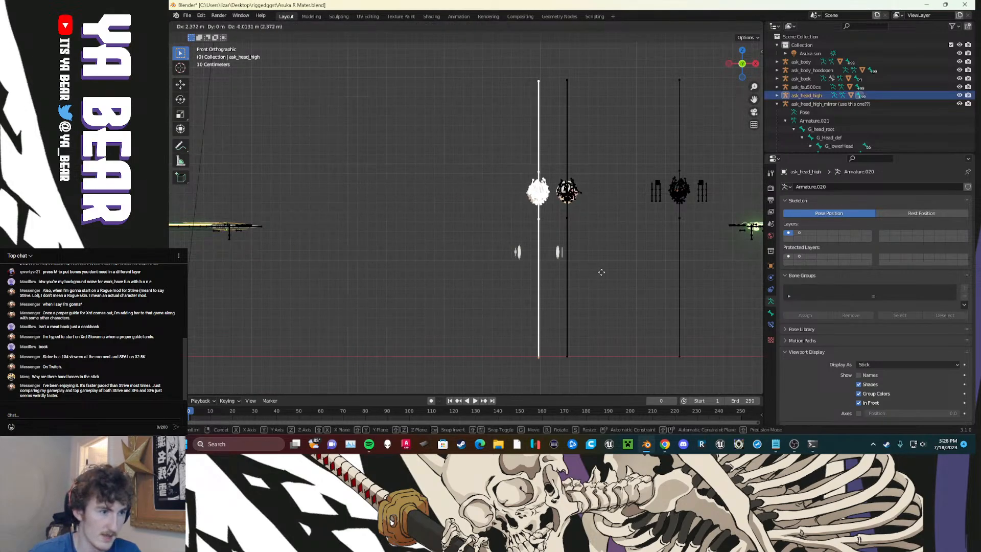
left_click(603, 273)
left_click(625, 270)
Step: Compare the ask_head_high and ask_head_low heads side by side, including their face bones and the detached pieces below them
scroll(601, 239, "up", 3)
scroll(543, 233, "up", 6)
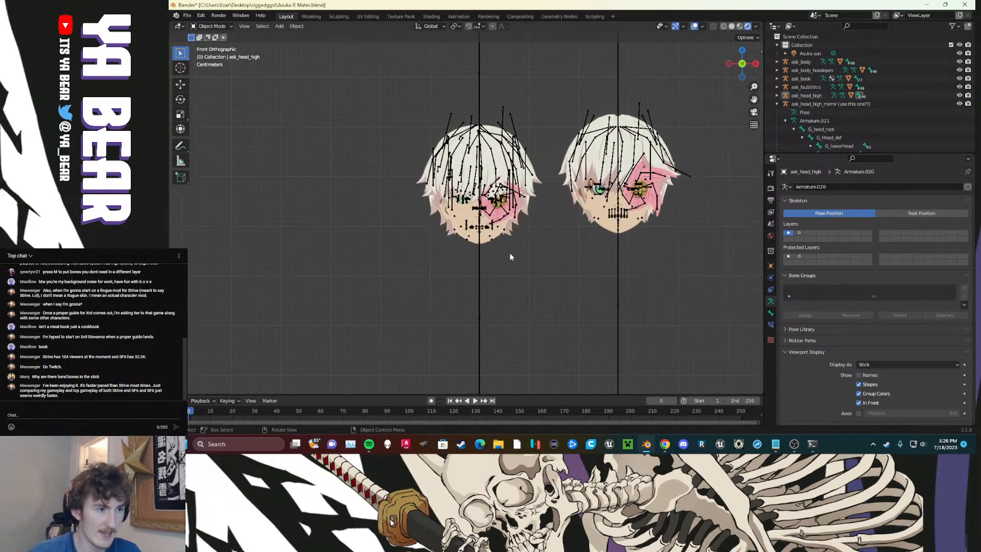
scroll(542, 265, "up", 2)
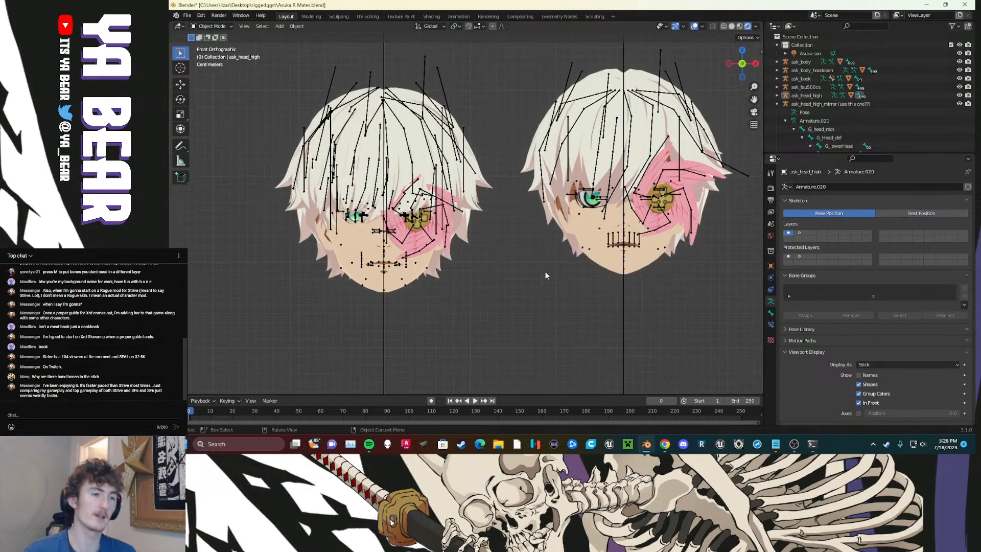
left_click(645, 151)
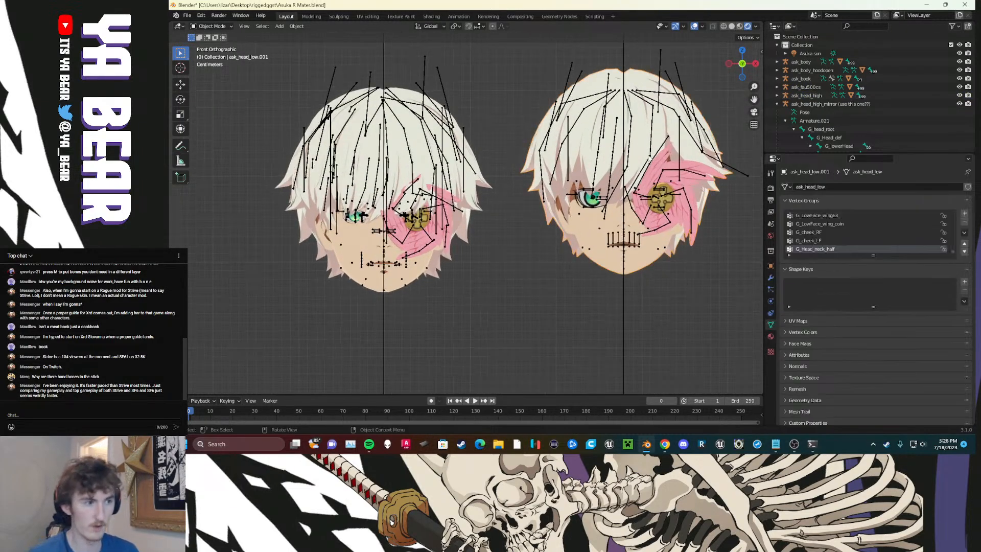
left_click(444, 230)
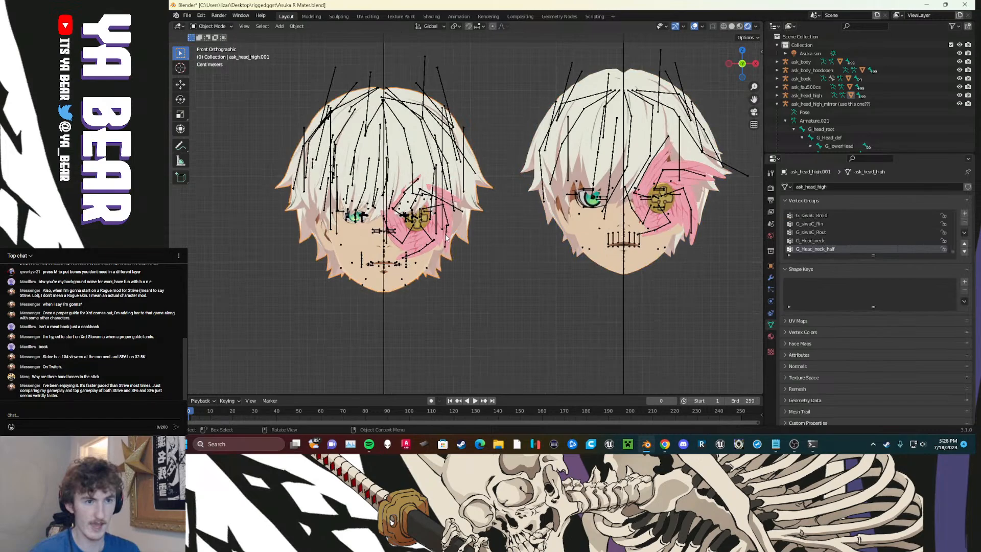
left_click(538, 316)
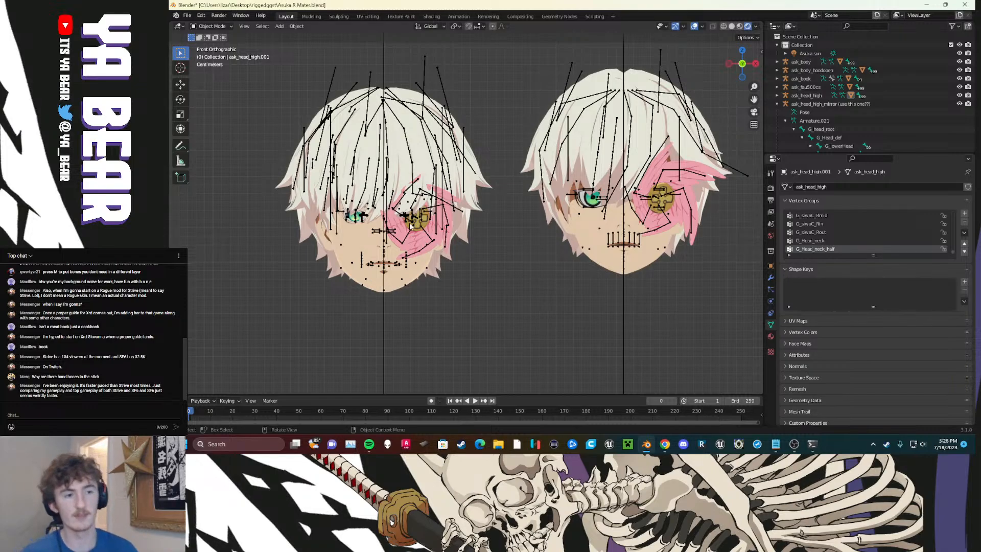
left_click(402, 172)
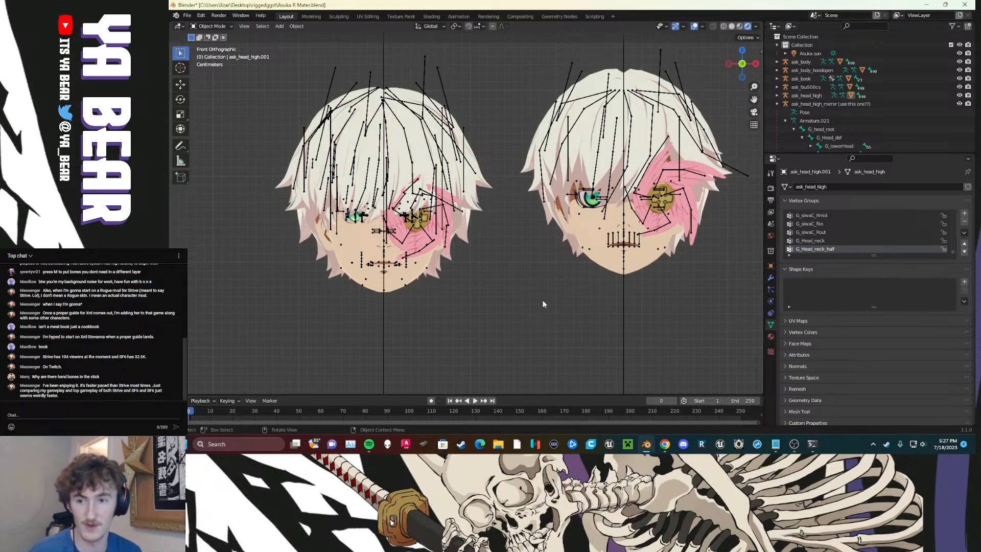
scroll(618, 304, "down", 1)
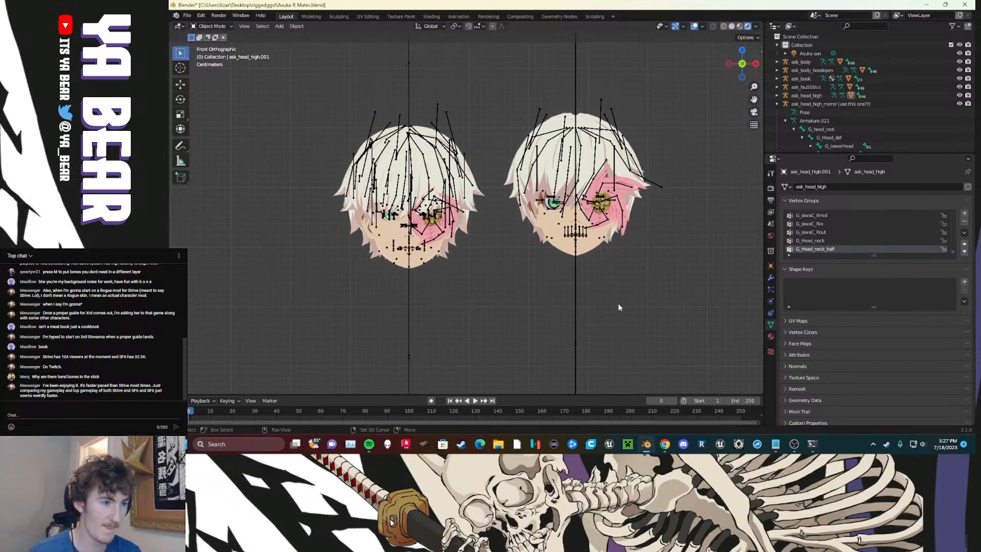
scroll(618, 304, "up", 2)
middle_click_drag(649, 315, 497, 297, "shift")
scroll(562, 302, "down", 5)
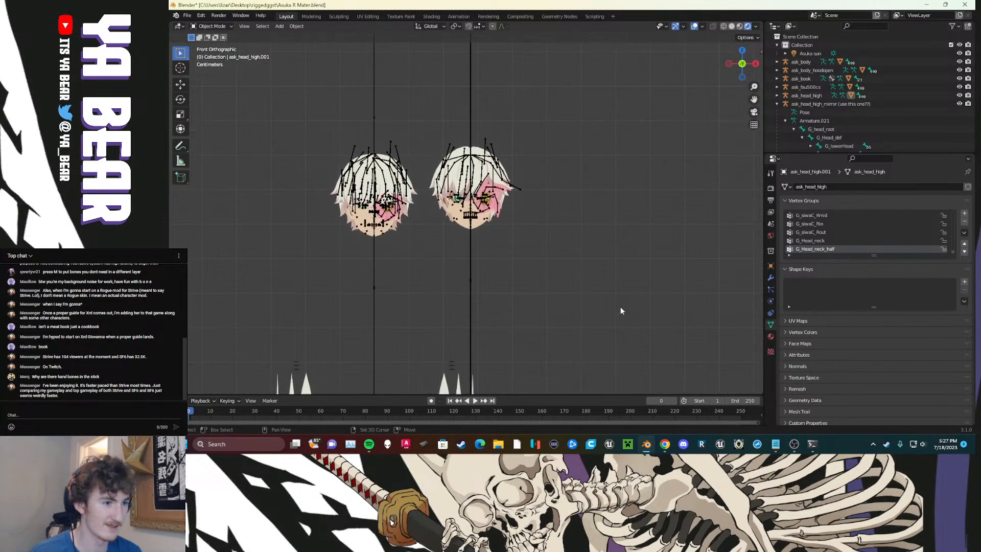
middle_click_drag(621, 307, 578, 250, "shift")
scroll(500, 224, "down", 2)
scroll(496, 228, "up", 1)
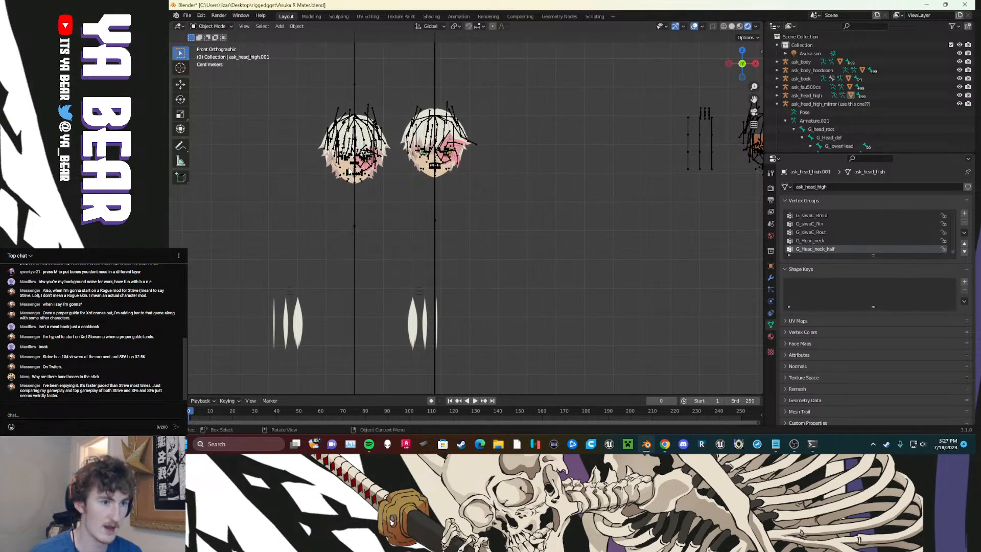
Step: Examine the material slots of the ask_head_high.001 mesh, including 1 Asuka Body, the glow material and the Asuka r decal material
left_click(349, 167)
left_click(771, 336)
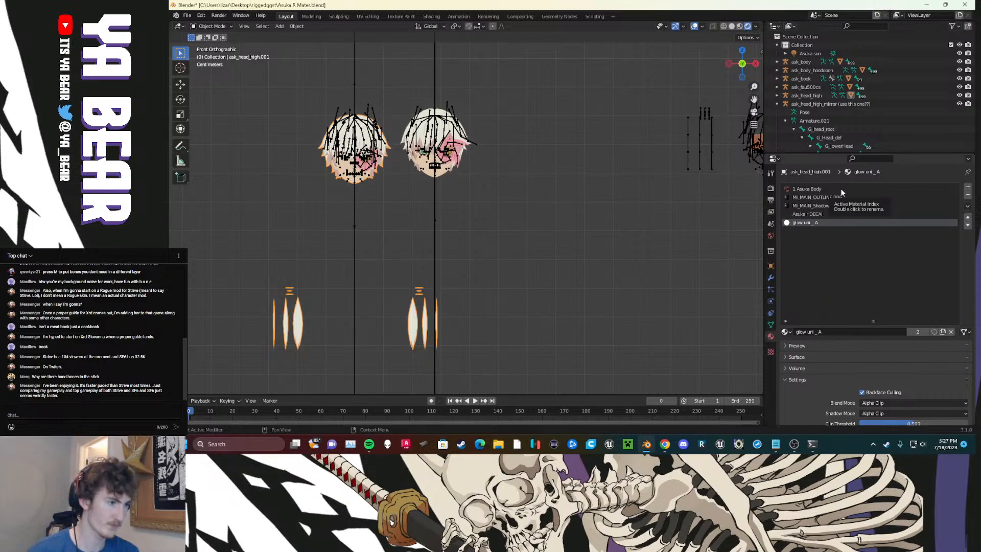
left_click(827, 190)
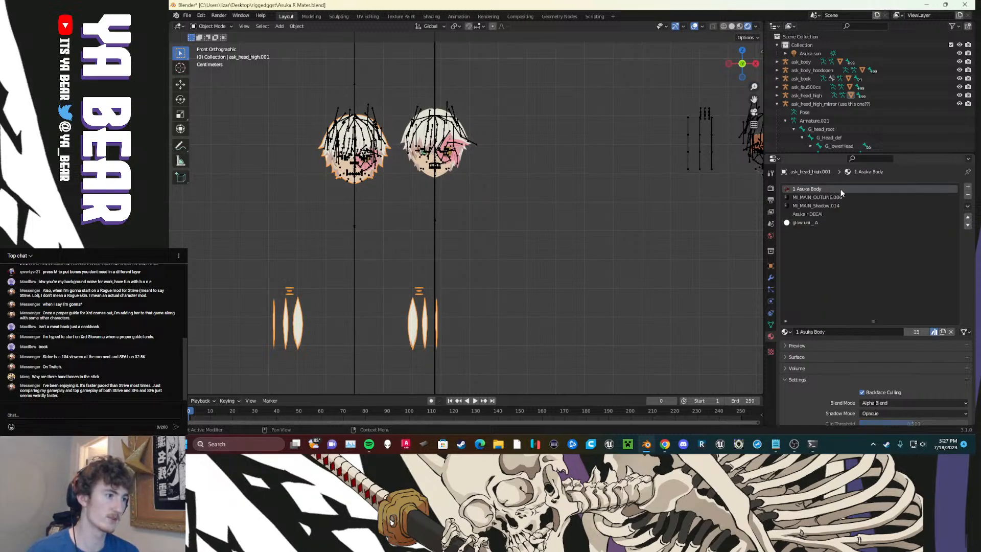
left_click(832, 224)
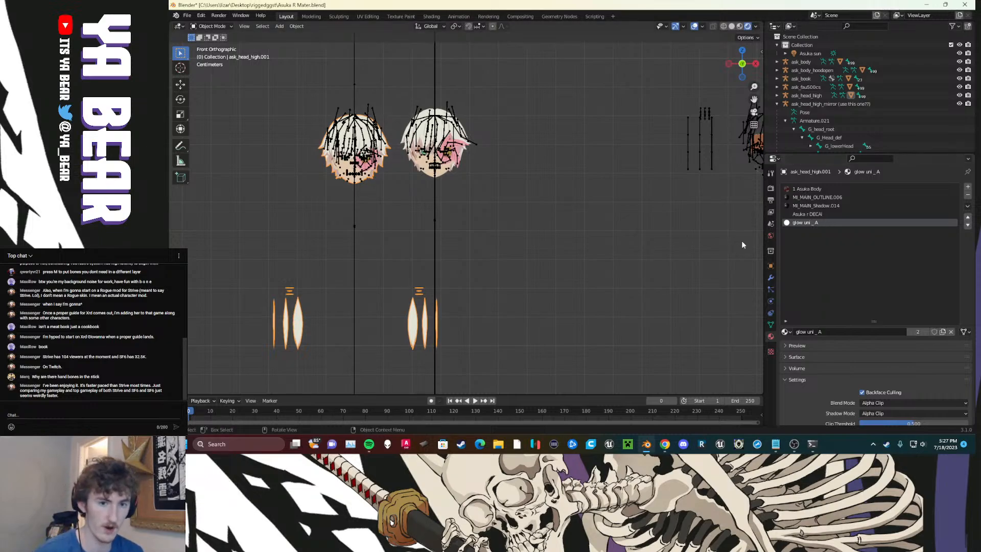
left_click(678, 255)
left_click(806, 214)
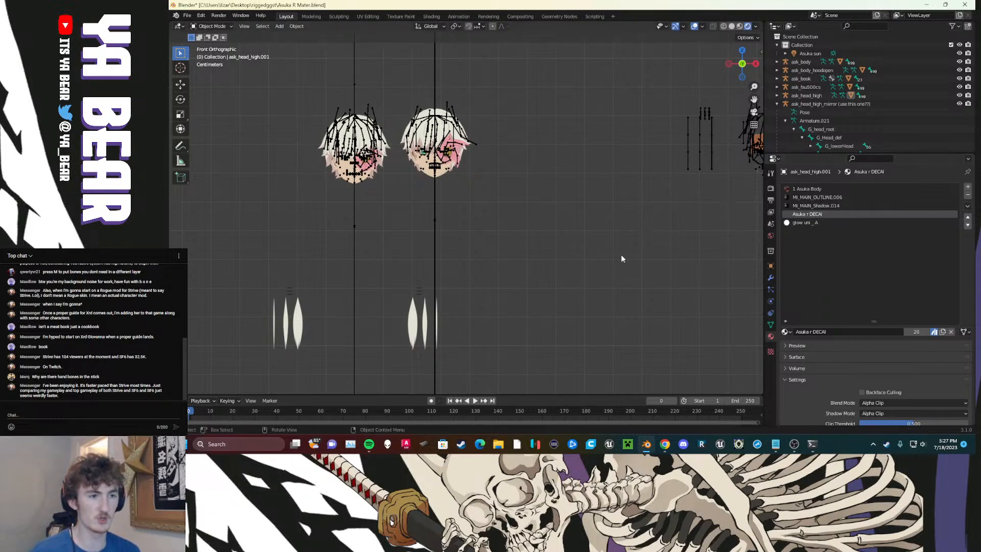
Step: Select the armature of the partial orange face and switch it to Pose Mode
scroll(611, 257, "down", 2)
middle_click_drag(594, 255, 483, 240, "shift")
scroll(506, 207, "up", 3)
scroll(485, 253, "up", 4)
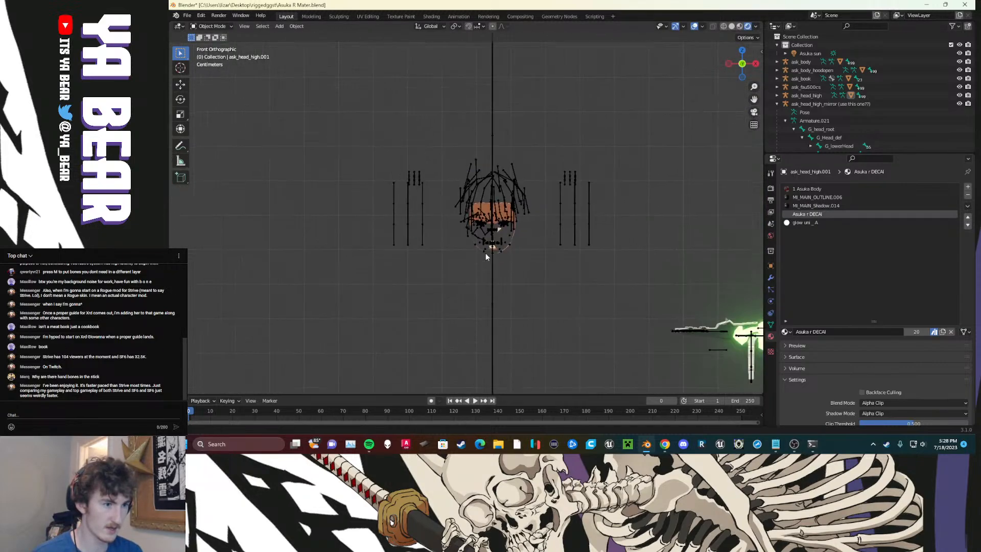
left_click(509, 208)
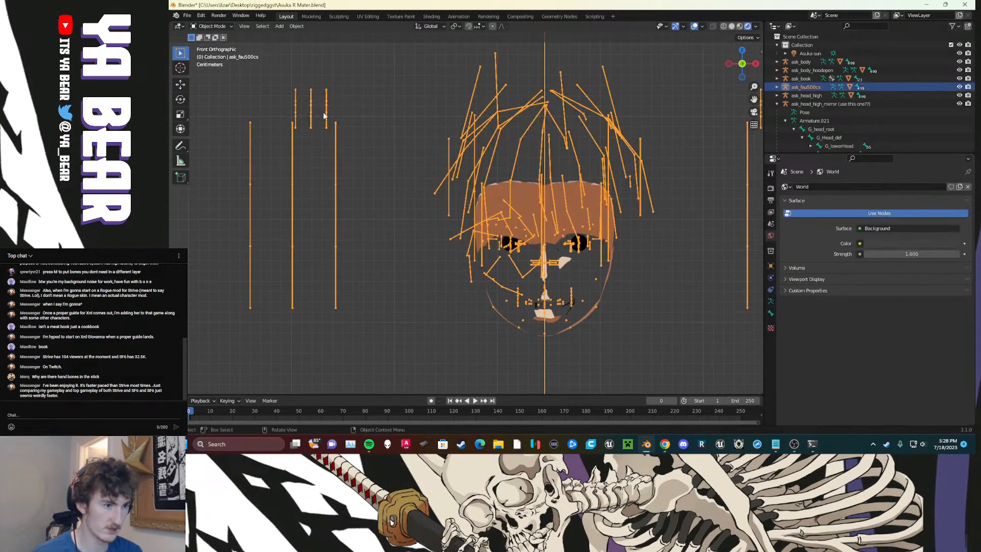
left_click(211, 26)
left_click(220, 55)
Step: Move the hair bones above the partial face about half a metre off to the left of the head
scroll(488, 285, "up", 2)
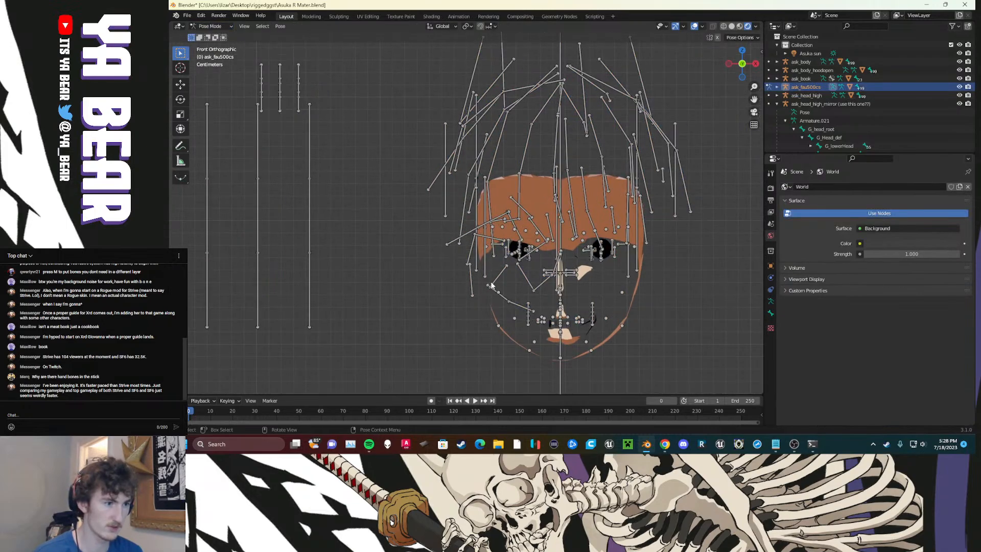
left_click(538, 132)
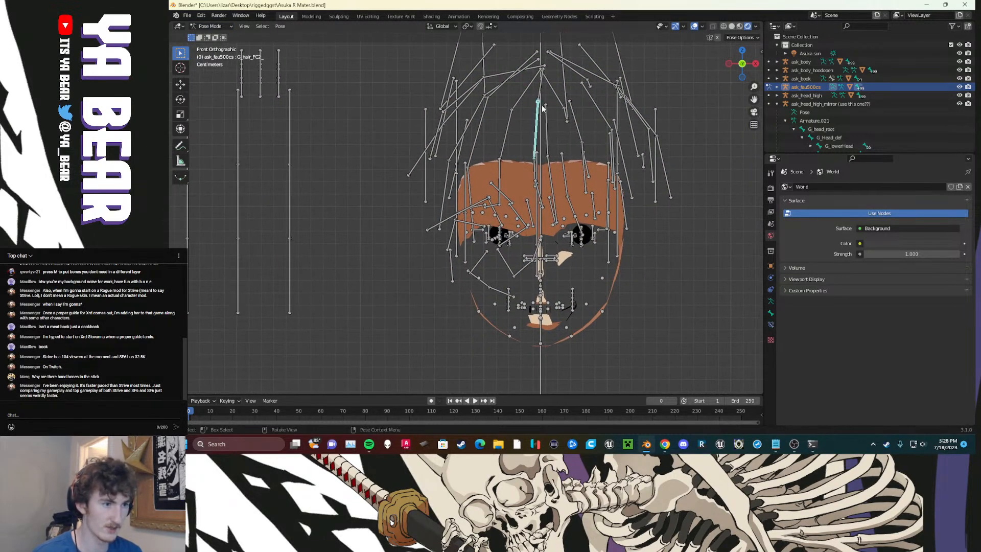
left_click(551, 130)
left_click_drag(552, 127, 525, 86)
key("g")
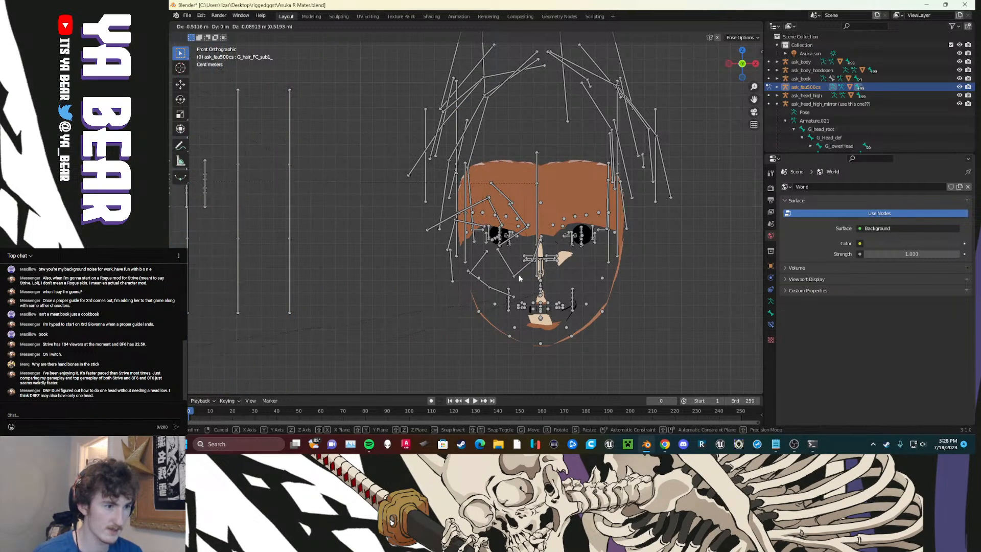
left_click(519, 274)
left_click_drag(681, 123, 353, 77)
key("g")
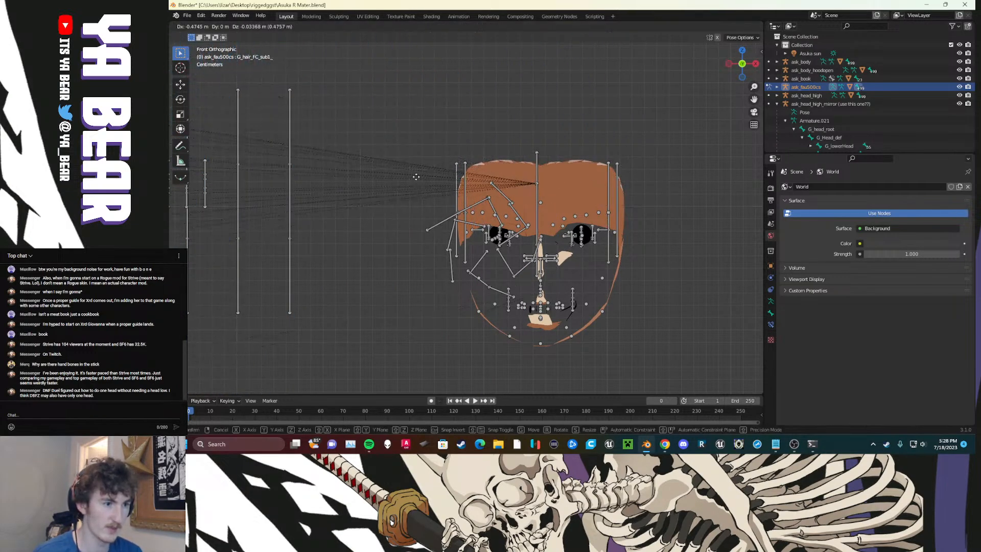
left_click(450, 230)
Step: Move the face wing bones around the character's right eye off the face to the left of the head
scroll(495, 253, "up", 3)
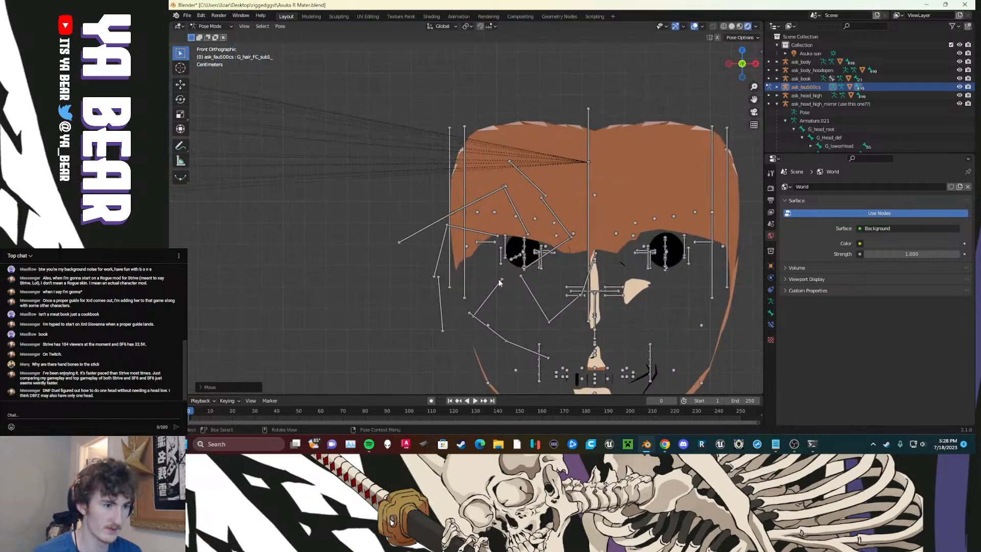
left_click_drag(531, 294, 494, 268)
key("g")
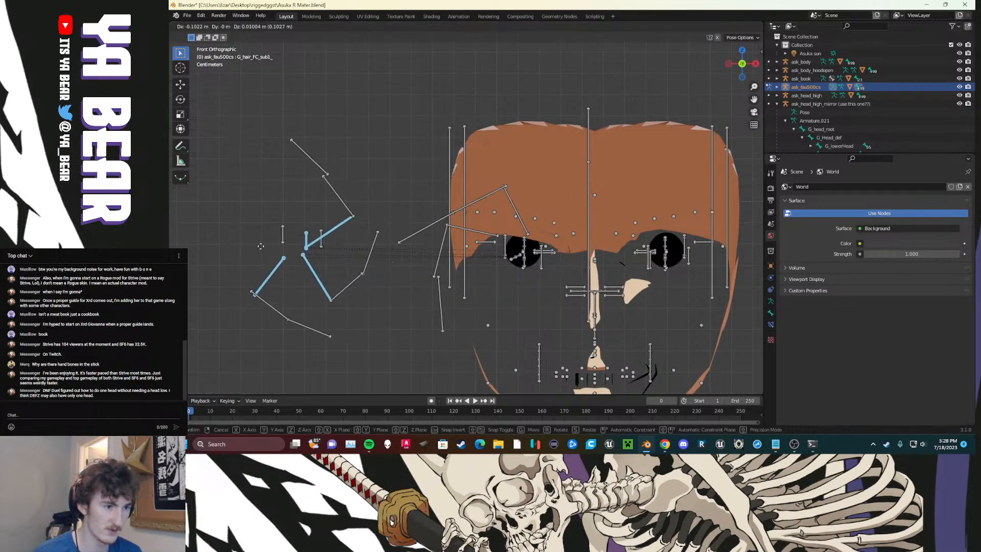
left_click(184, 230)
key("g")
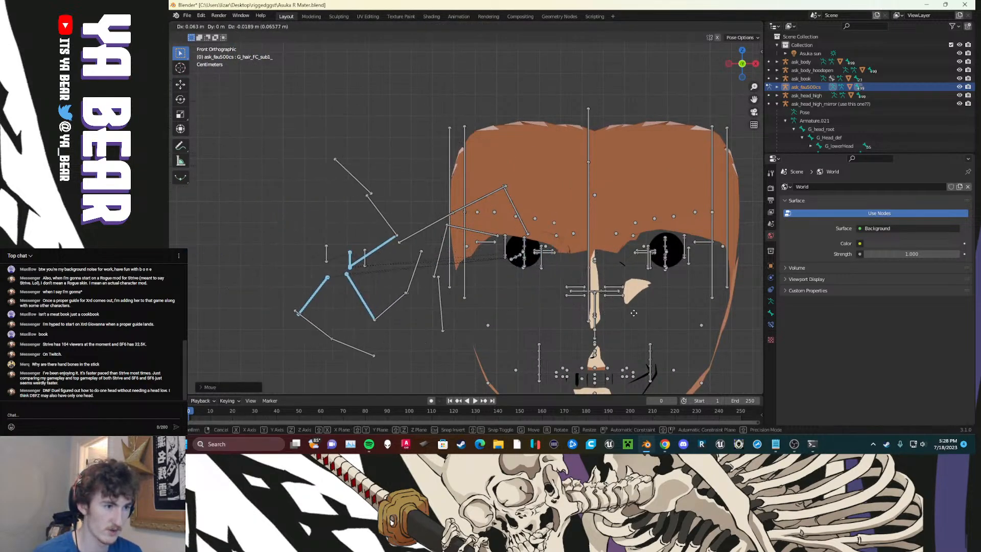
right_click(657, 319)
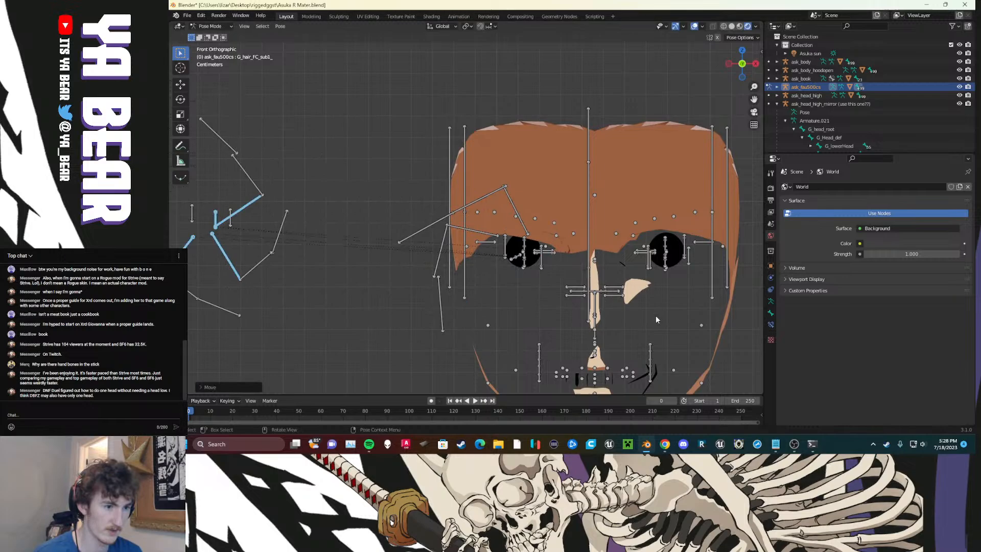
Step: Clear the location of the three right lower eyelid bones to return them to the eye
left_click(234, 214)
left_click(245, 207)
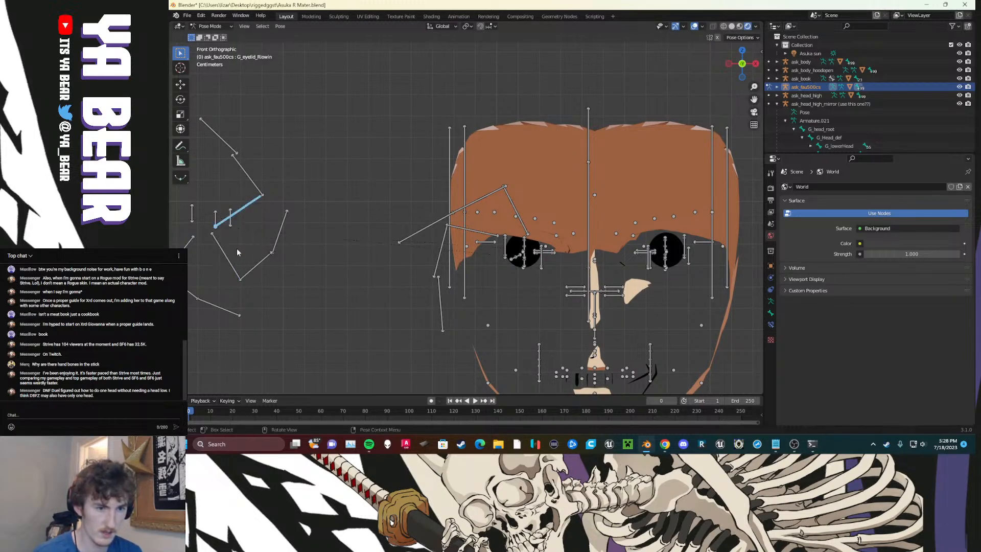
left_click(230, 214)
left_click(215, 217, "shift")
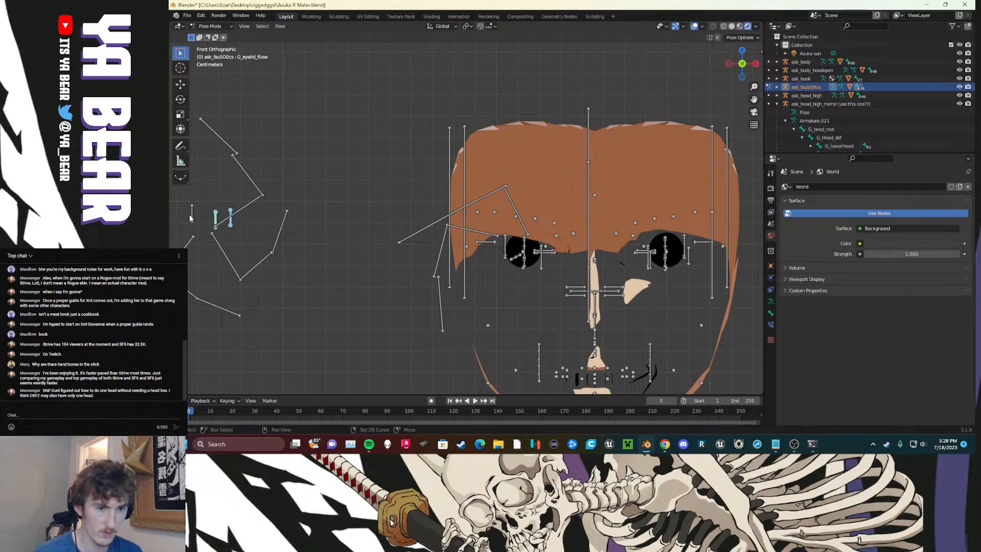
left_click(190, 215, "shift")
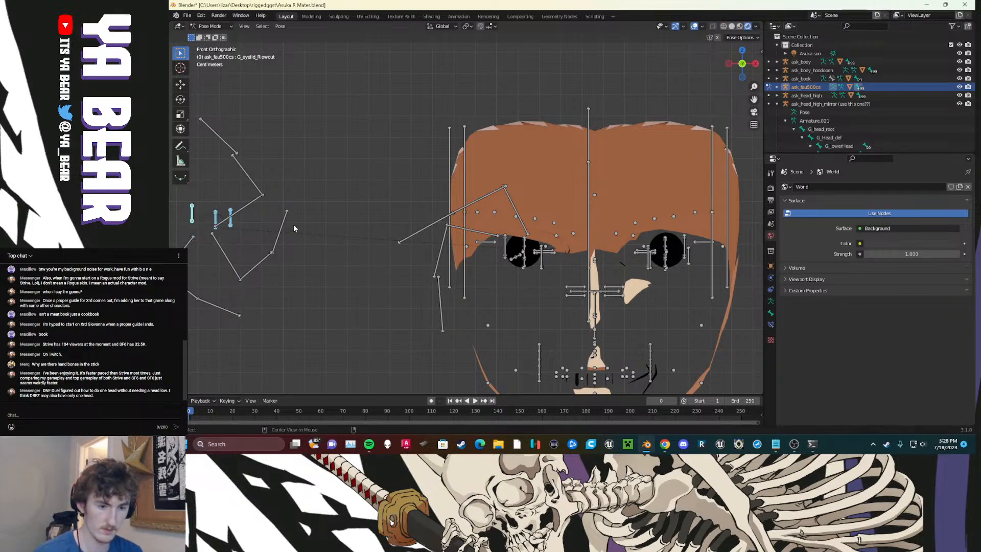
left_click(295, 228)
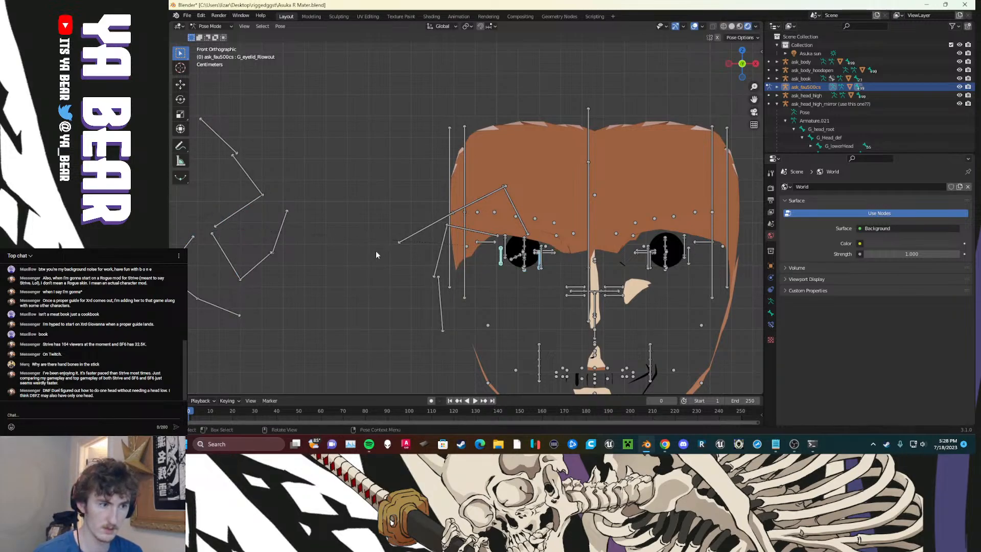
Step: Shift the detached face wing bones farther left and move the G_face_wingA1_ chain off the face beside them
scroll(317, 280, "down", 4)
key("l")
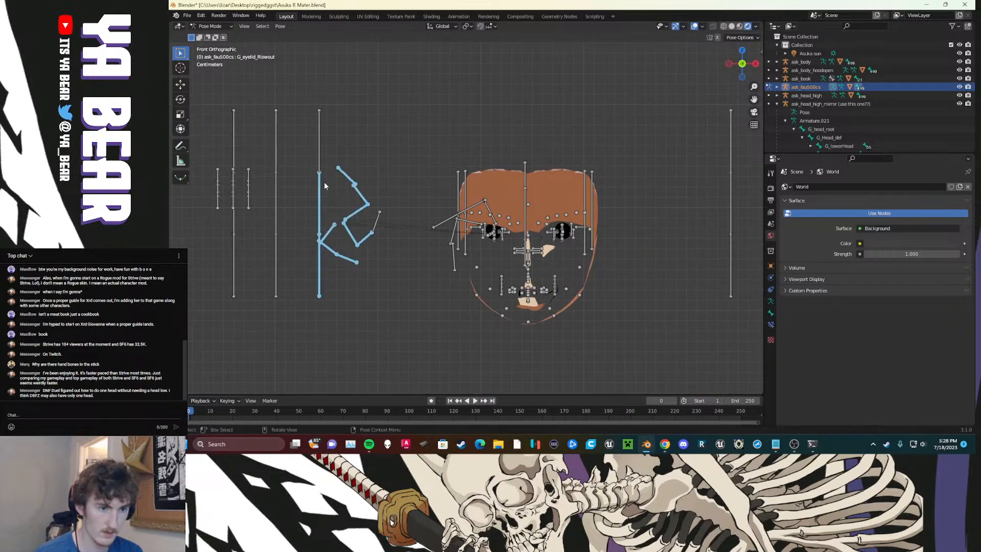
key("alt+g")
left_click(398, 253)
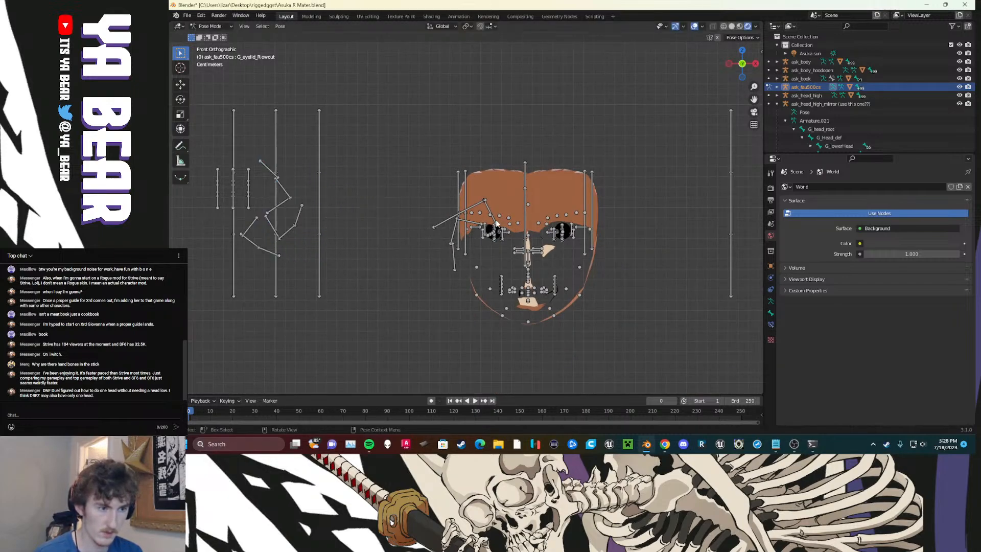
left_click(496, 225)
key("g")
left_click(332, 204)
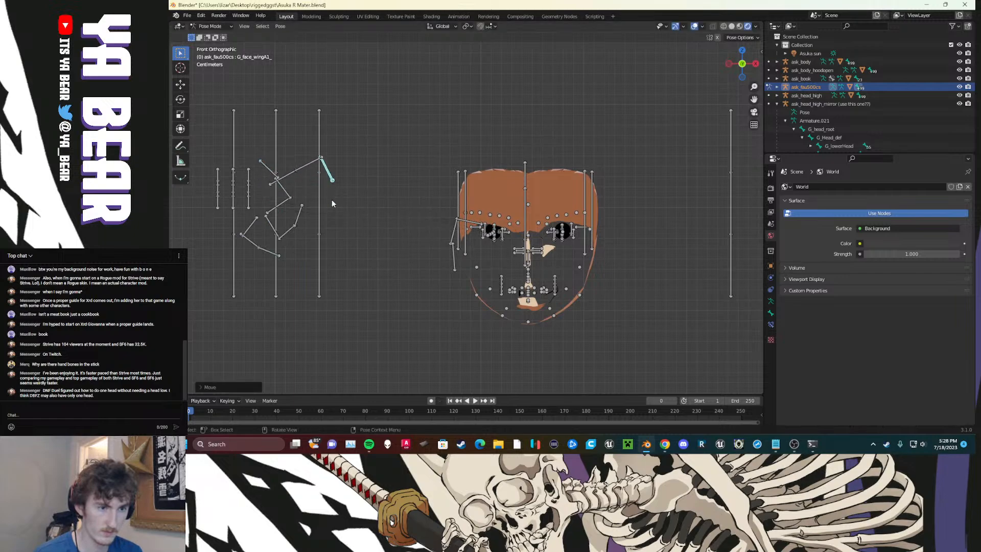
Step: Spread the overlapping face wing bone chains apart among the spare bones beside the head
left_click(271, 220)
key("alt+g")
left_click(278, 206)
key("g")
left_click(295, 277)
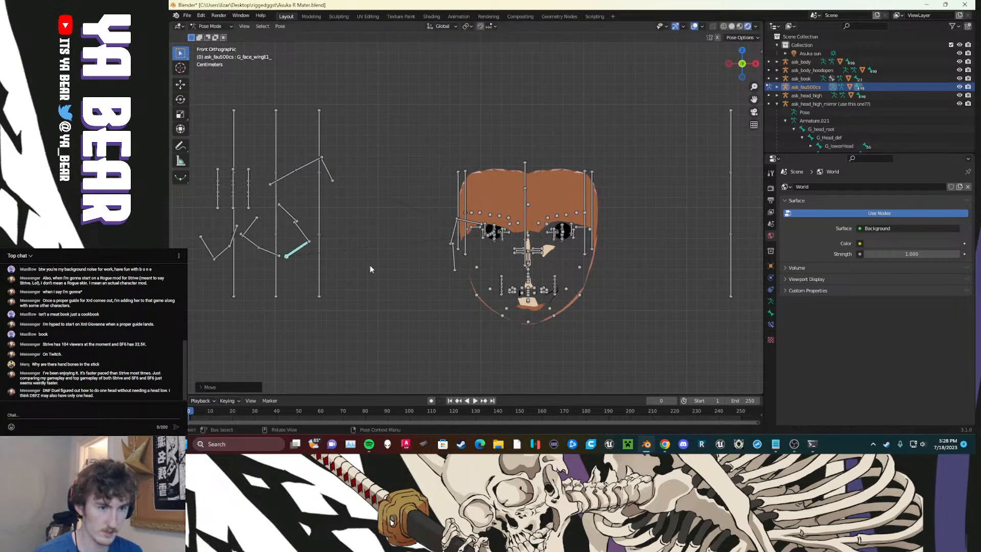
left_click(370, 266)
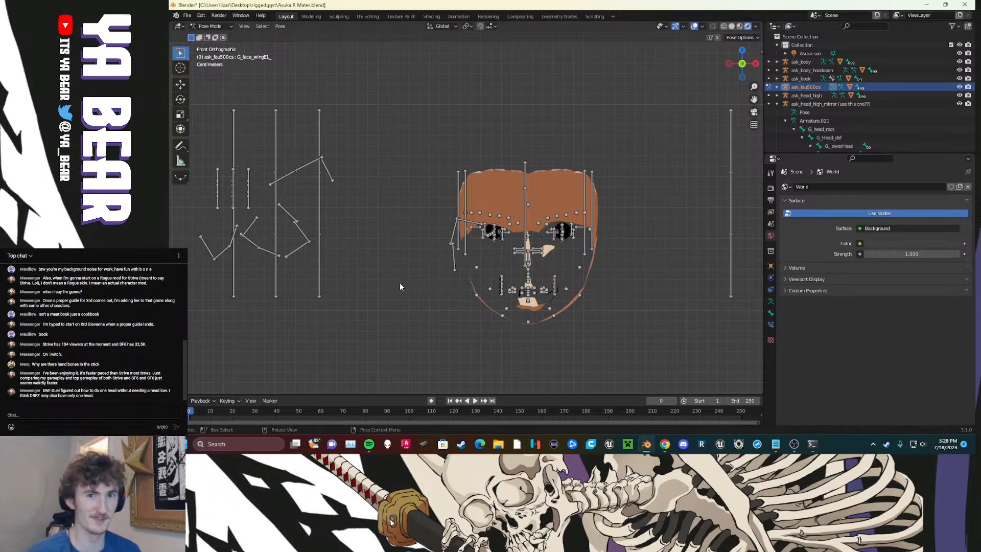
Step: Move the G_face_wingB1_ bone chain off the face into the space left of the head
scroll(460, 255, "up", 3)
left_click(444, 236)
key("g")
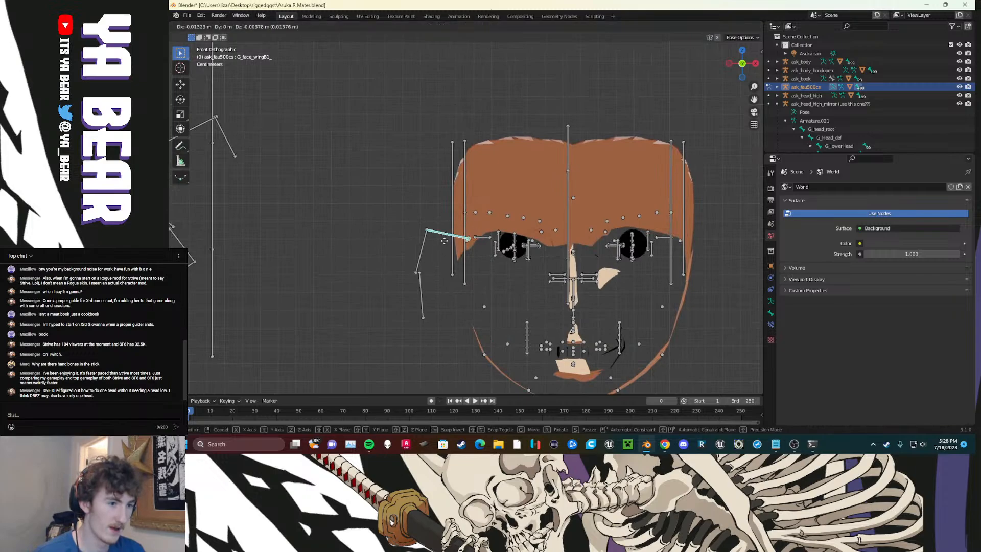
left_click(307, 206)
Step: Move the pairs of long vertical bones from both sides of the head over to the spare bones left of it
left_click_drag(429, 176, 475, 180)
key("g")
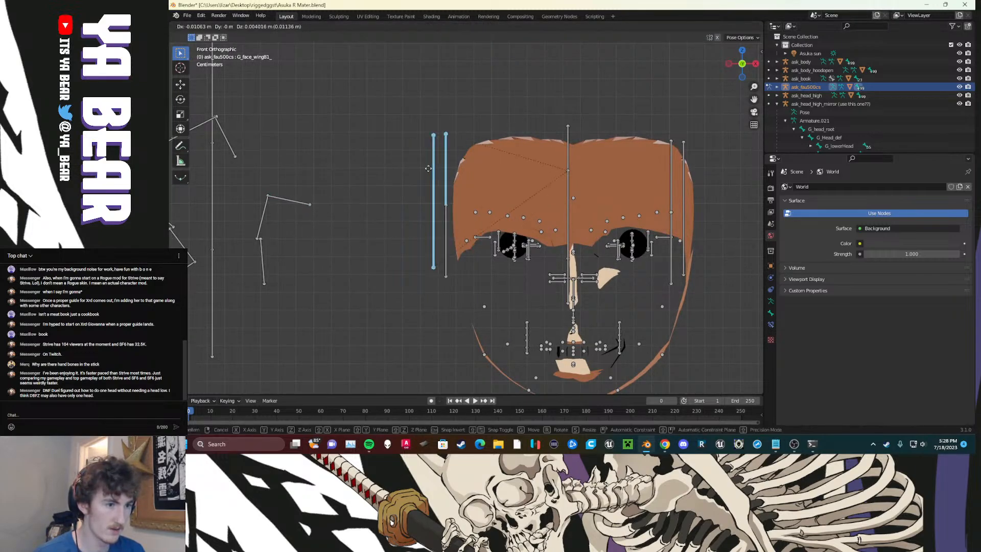
left_click(747, 182)
left_click_drag(731, 186, 667, 154)
key("g")
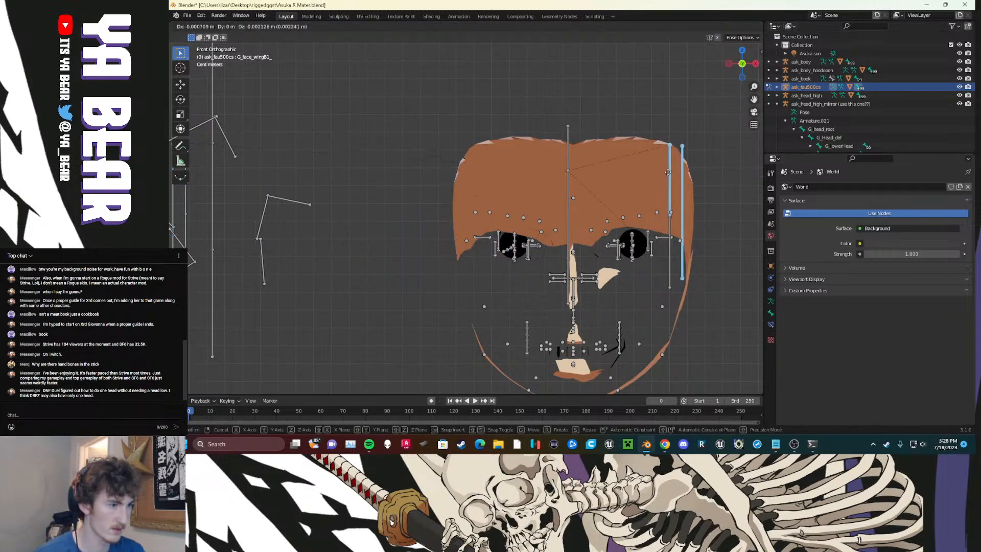
left_click(205, 153)
scroll(486, 277, "down", 8)
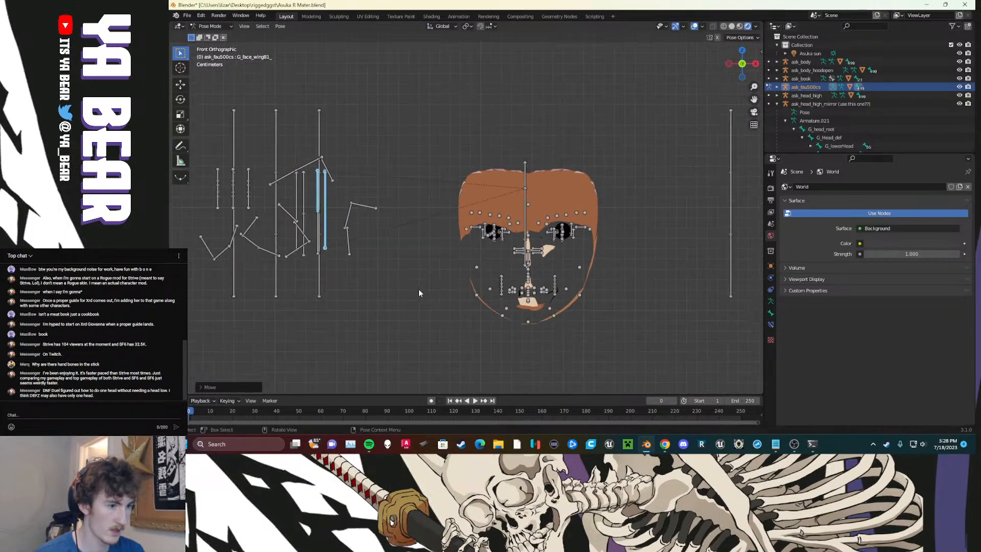
Step: Send the spare bones left of the head and the three vertical bone chains right of it to another bone layer
scroll(434, 275, "down", 1)
left_click_drag(442, 252, 190, 153)
key("m")
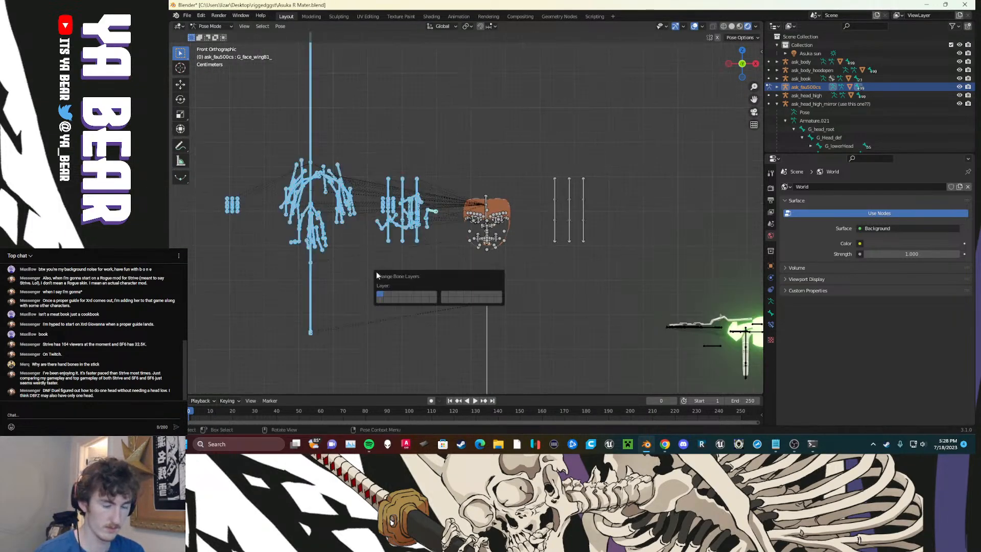
left_click(418, 300)
left_click_drag(607, 257, 560, 222)
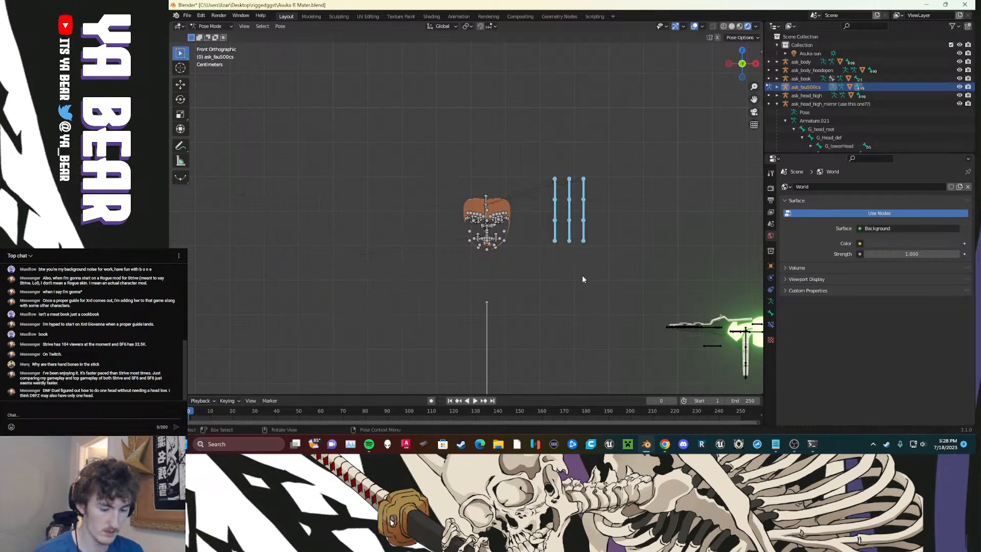
key("m")
left_click(599, 298)
Step: Test-move the inner bones of the character's right eye and the G_LIPS bone to check what they control
scroll(541, 277, "up", 6)
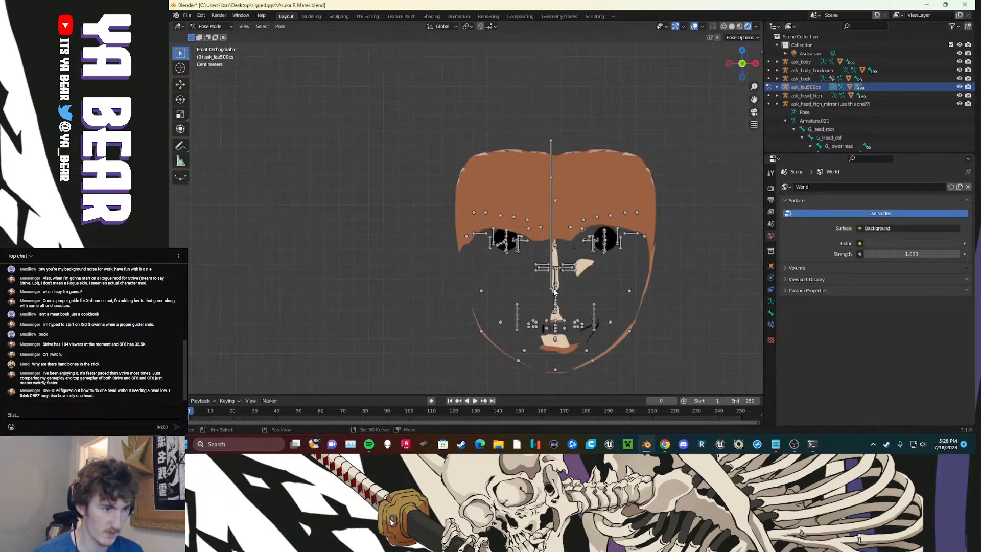
scroll(524, 256, "up", 5)
left_click(557, 207)
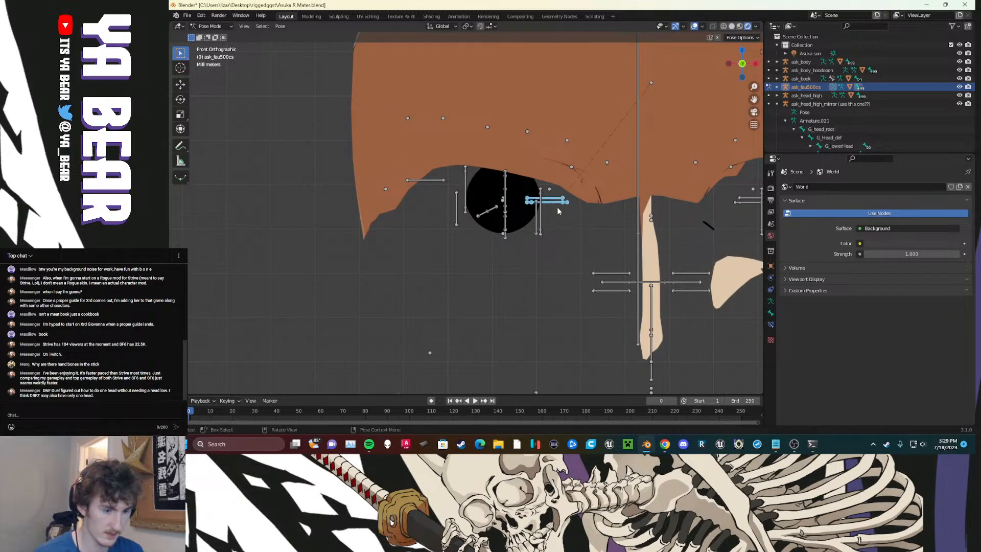
key("g")
right_click(555, 245)
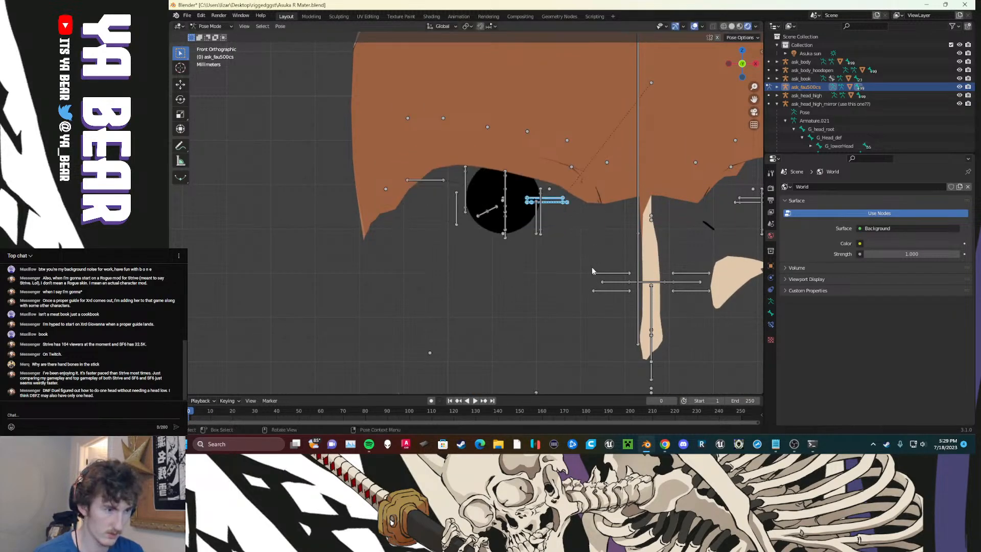
scroll(591, 271, "down", 3)
left_click(530, 302)
key("g")
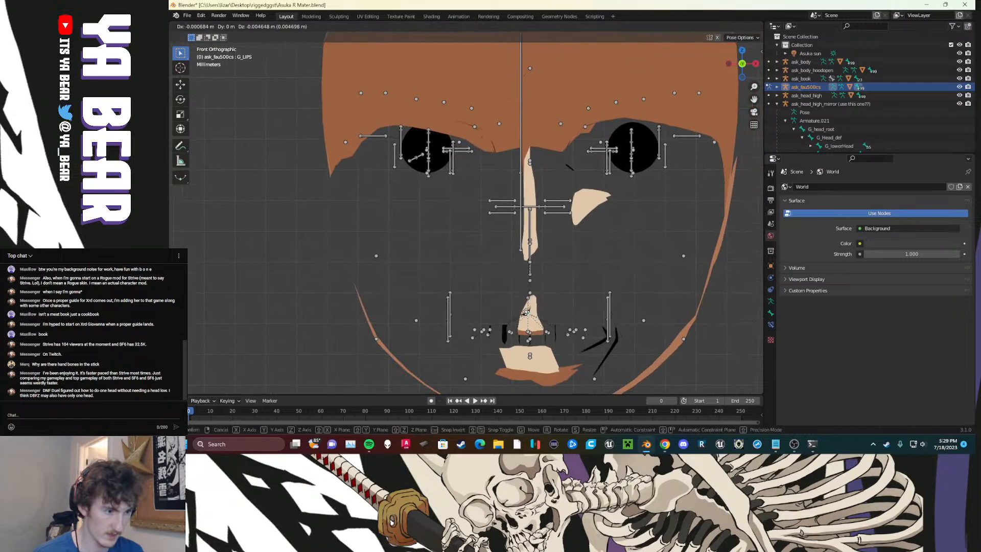
right_click(522, 315)
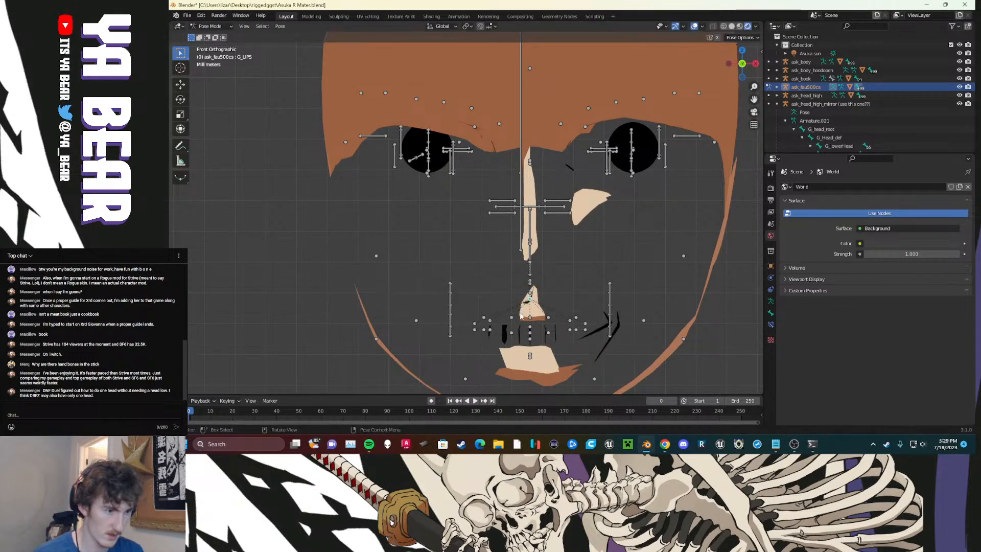
Step: Test-move the G_LowLIPS bone to check what it controls, and open the armature's data properties
left_click(530, 356)
key("g")
right_click(561, 294)
scroll(561, 294, "up", 4)
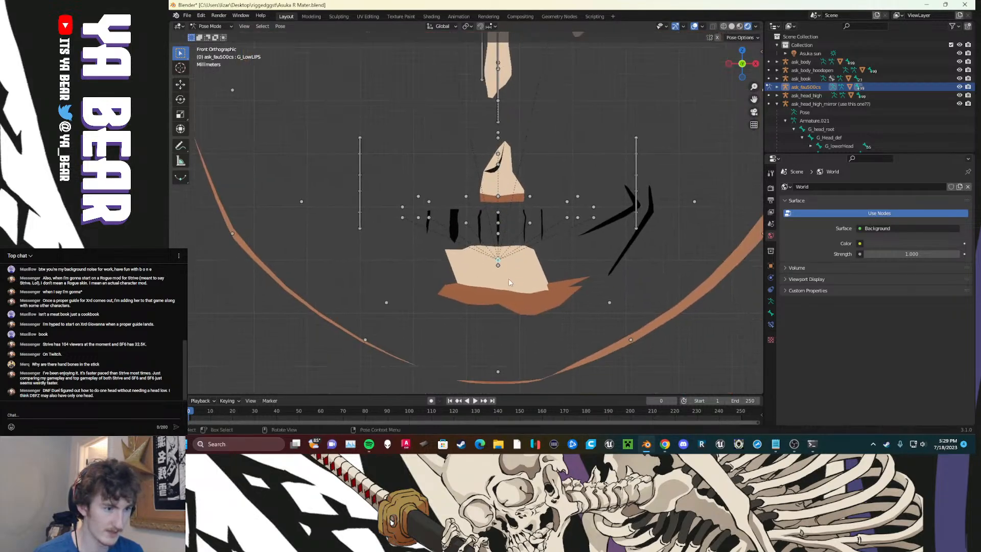
key("g")
right_click(500, 282)
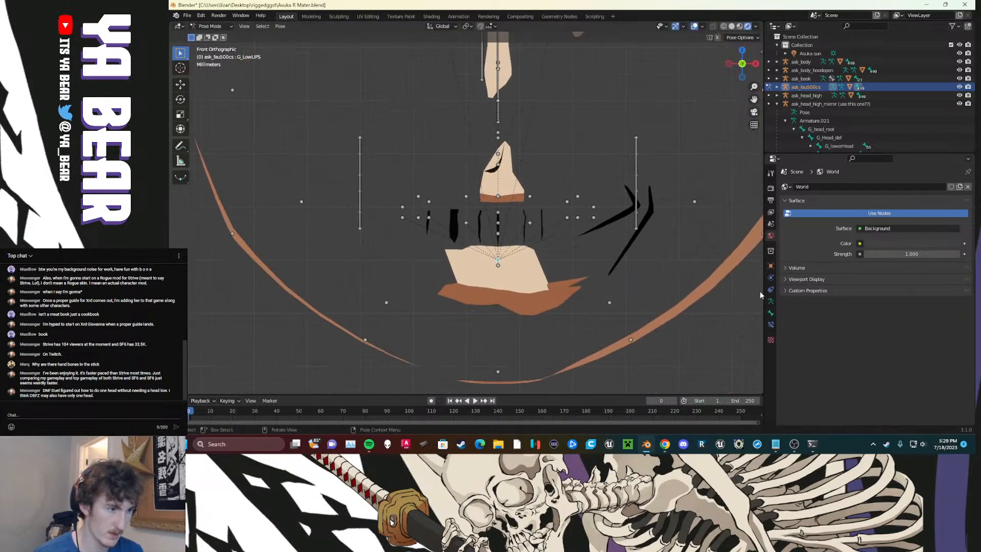
left_click(771, 301)
scroll(648, 329, "down", 3)
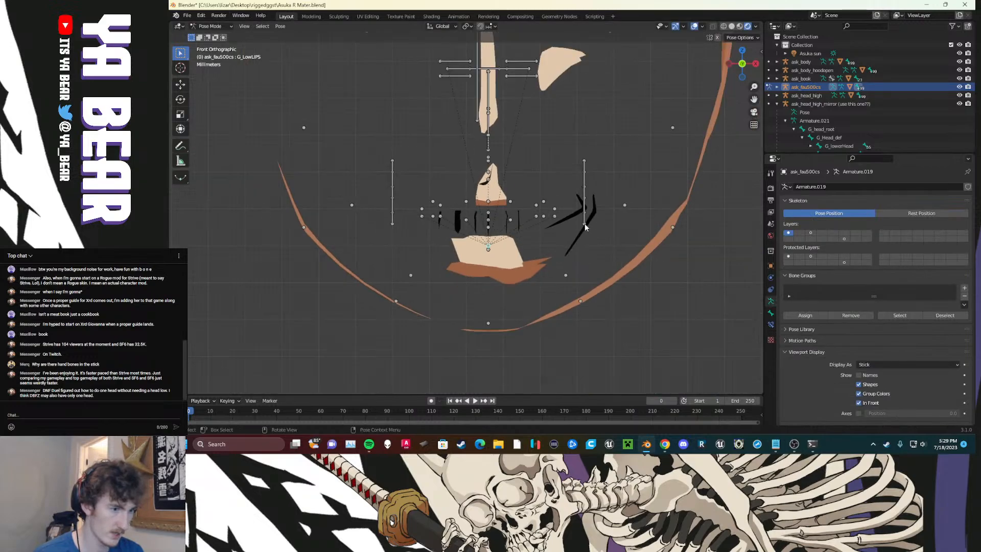
key("g")
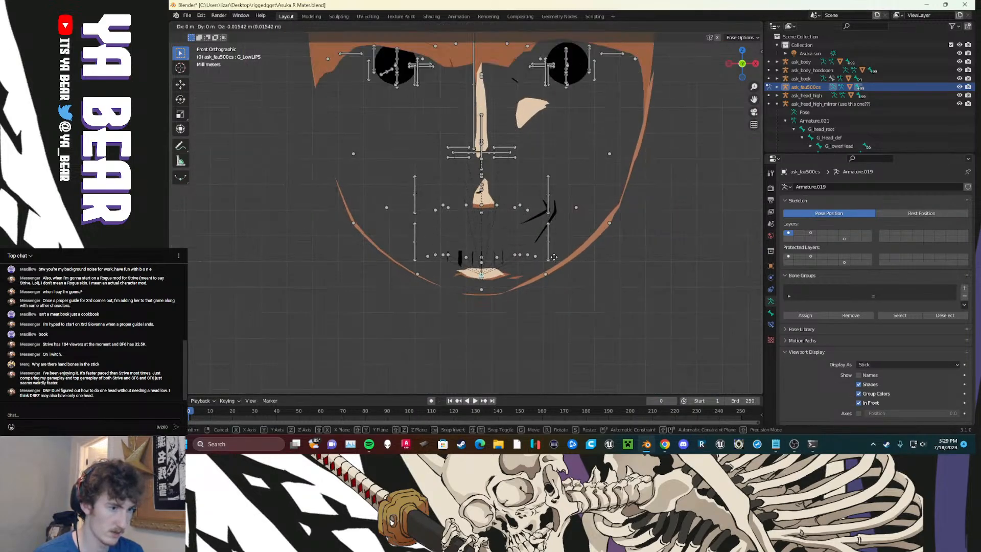
left_click(552, 230)
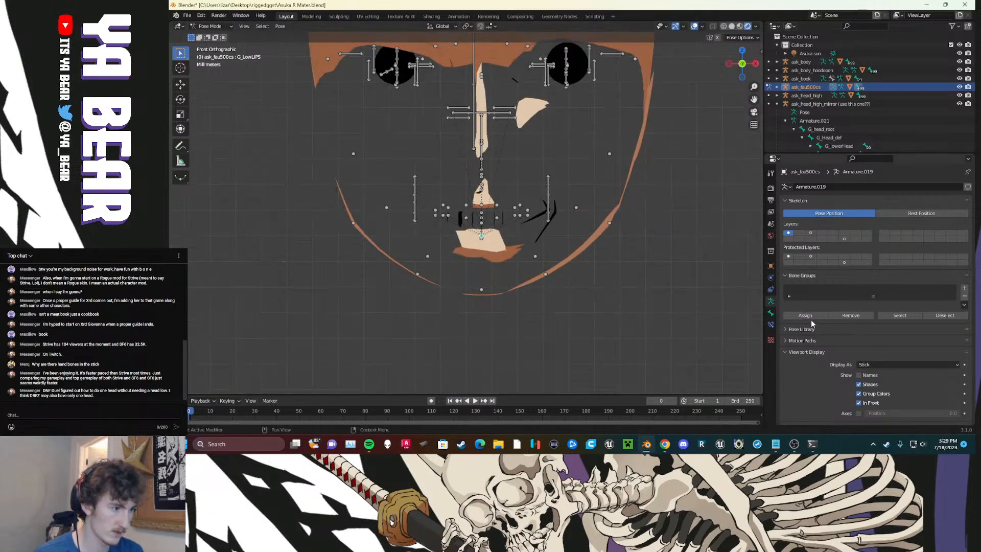
Step: Assign the G_LowLIPS bone to a new bone group coloured with 02 - Theme Color Set and save the file
scroll(513, 230, "up", 6)
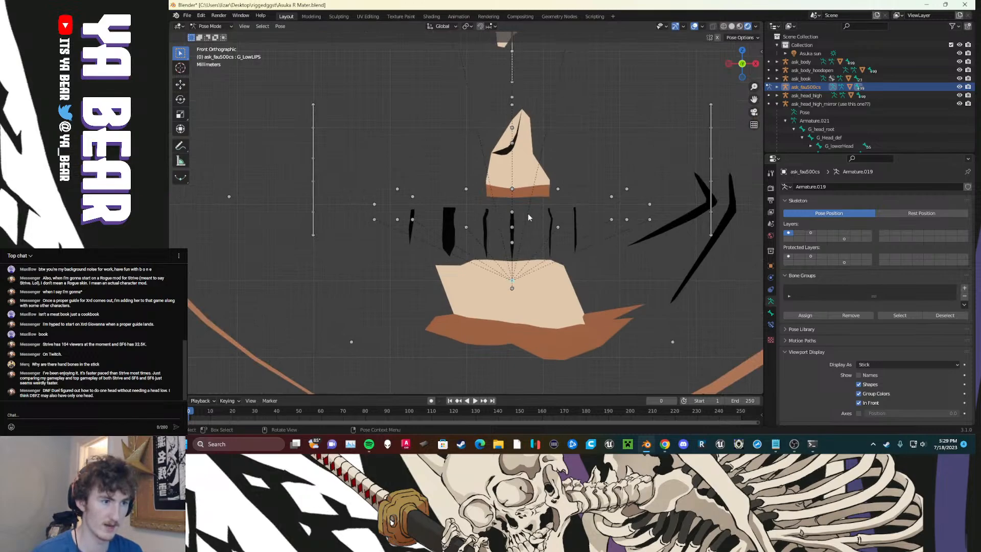
scroll(528, 218, "down", 3)
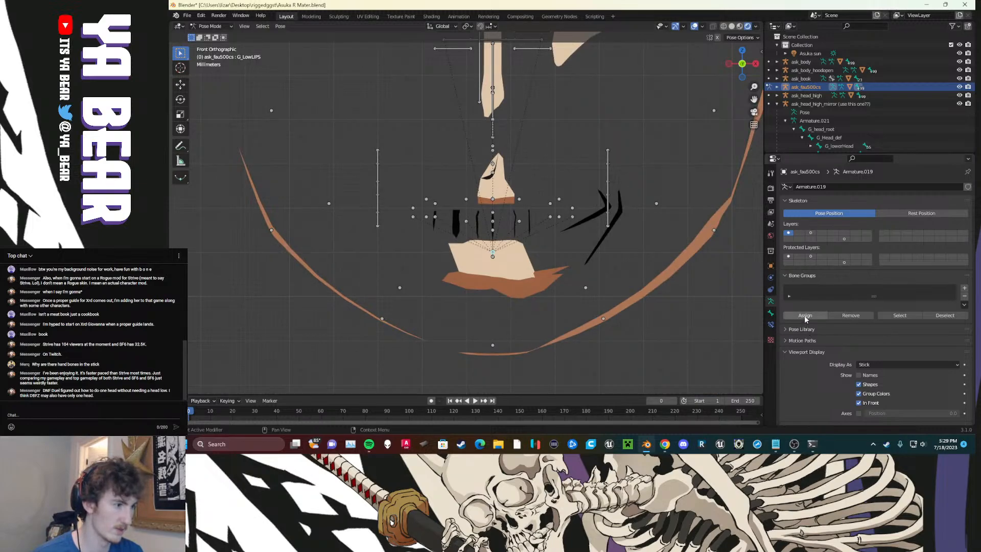
scroll(822, 377, "down", 3)
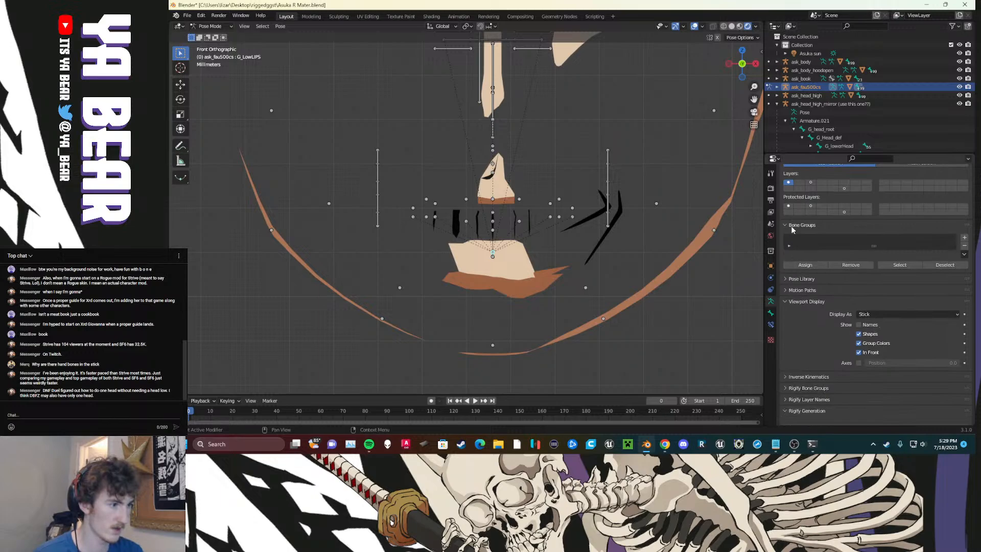
scroll(806, 290, "up", 2)
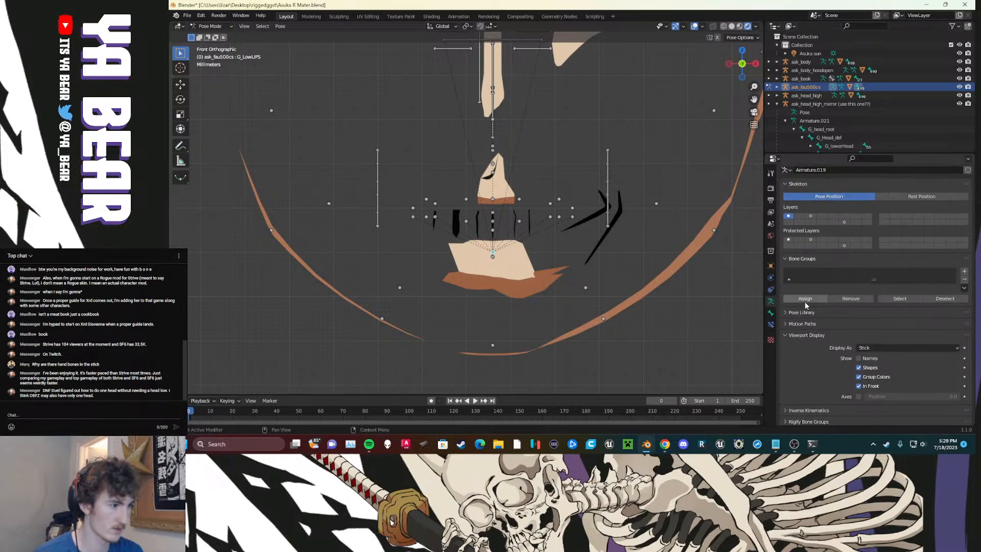
left_click(805, 302)
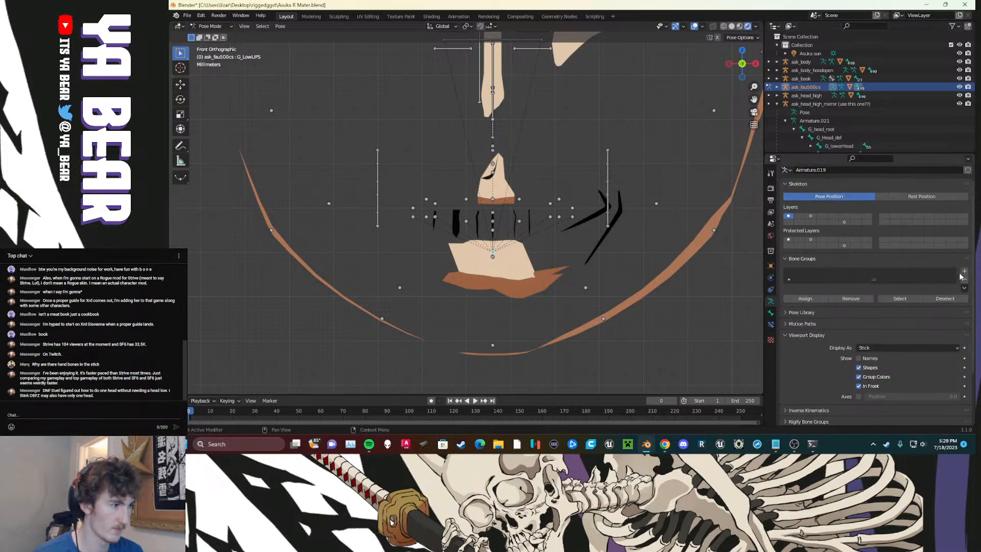
left_click(964, 272)
left_click(814, 318)
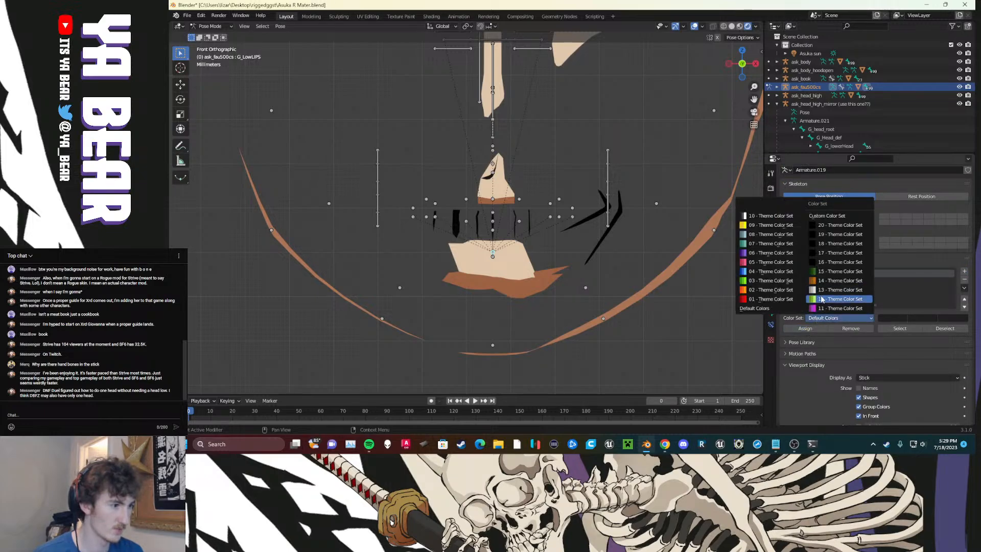
left_click(758, 289)
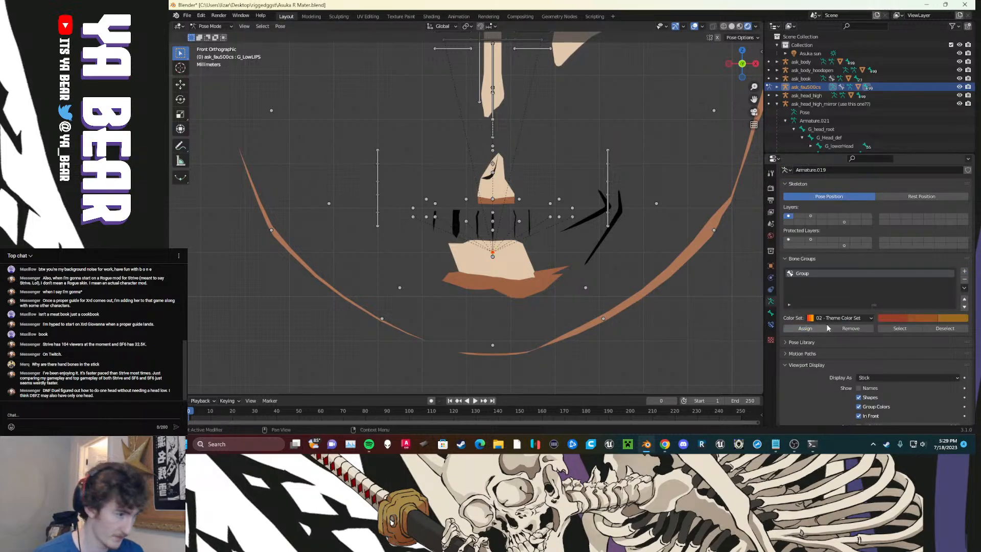
left_click(688, 342)
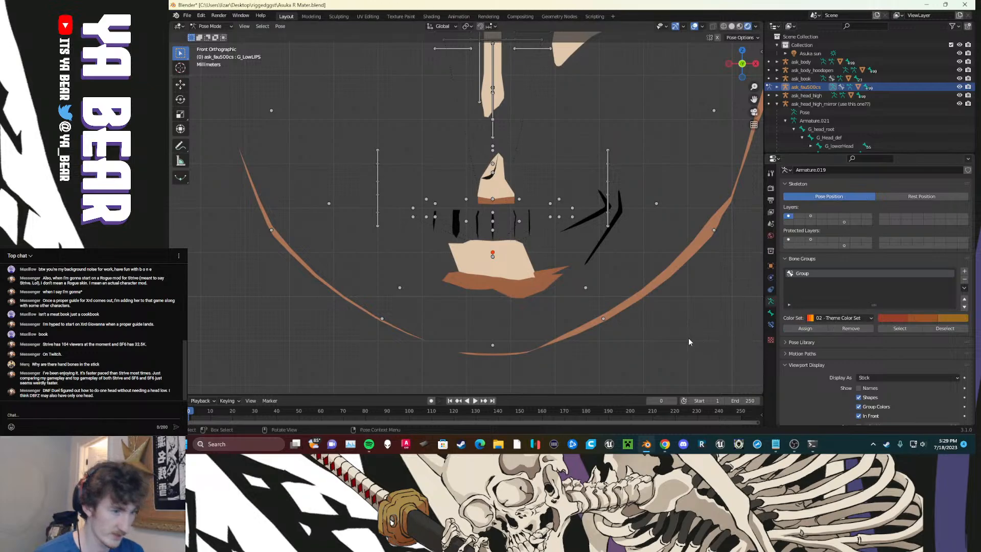
key("ctrl+s")
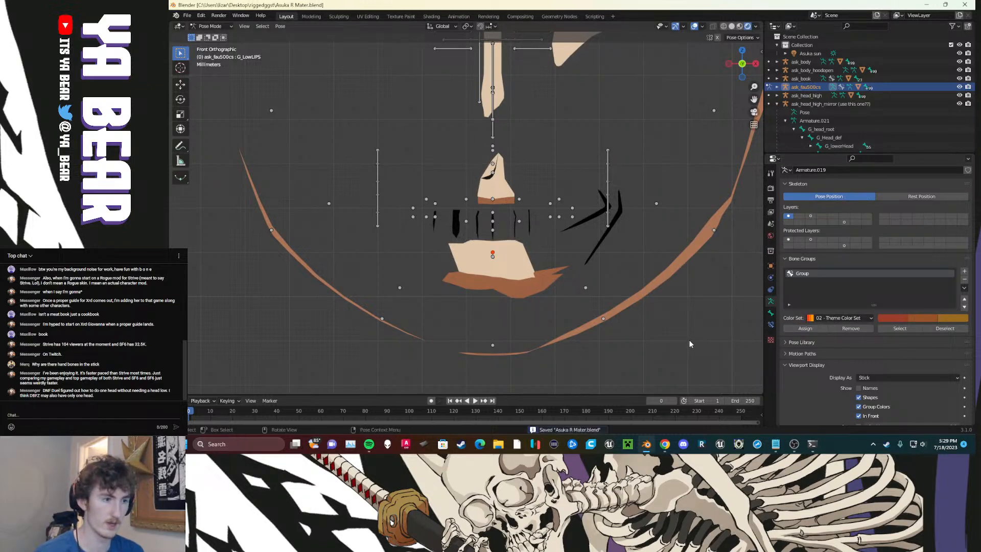
Step: Test-move the coloured lower lip bone, the inner bones of both eyes and the G_futae_R bone
left_click(492, 253)
key("g")
right_click(565, 178)
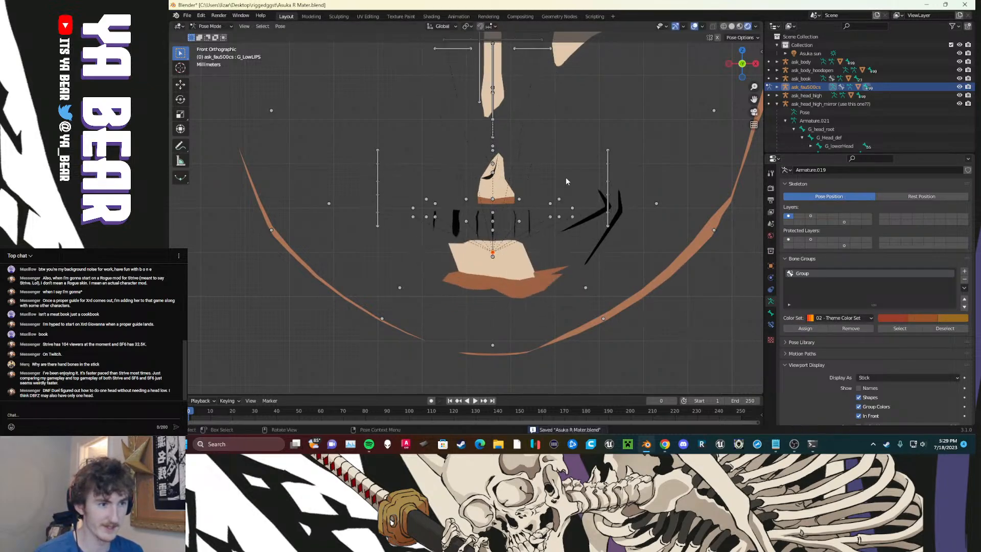
left_click(547, 162)
middle_click_drag(547, 160, 539, 313, "shift")
middle_click_drag(612, 189, 592, 238, "shift")
left_click_drag(569, 148, 558, 162)
key("g")
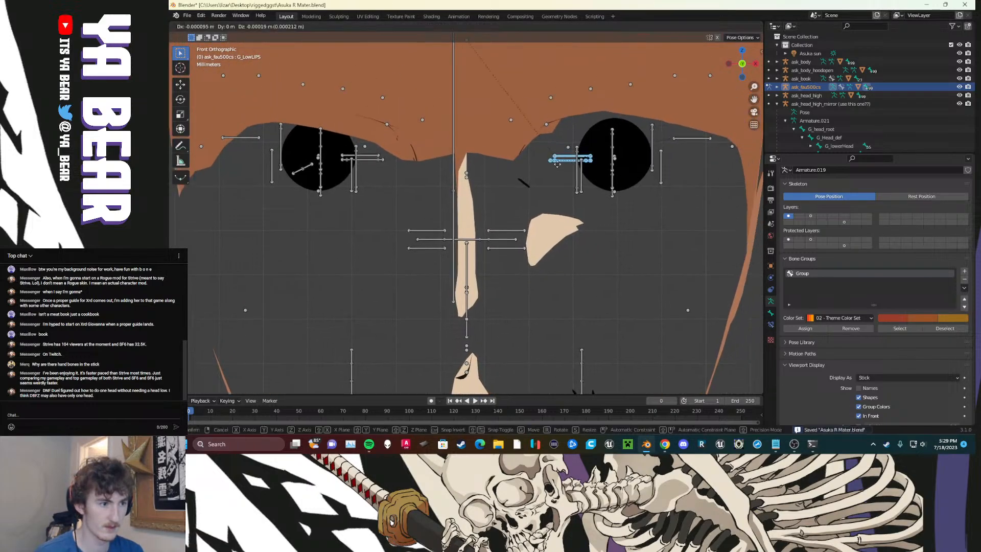
left_click(559, 160)
left_click(380, 171)
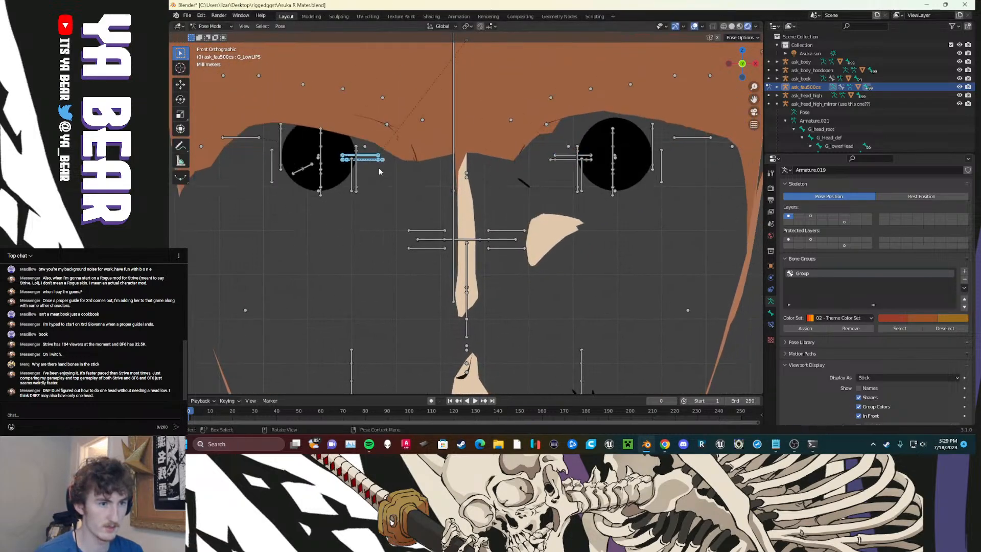
left_click(387, 124)
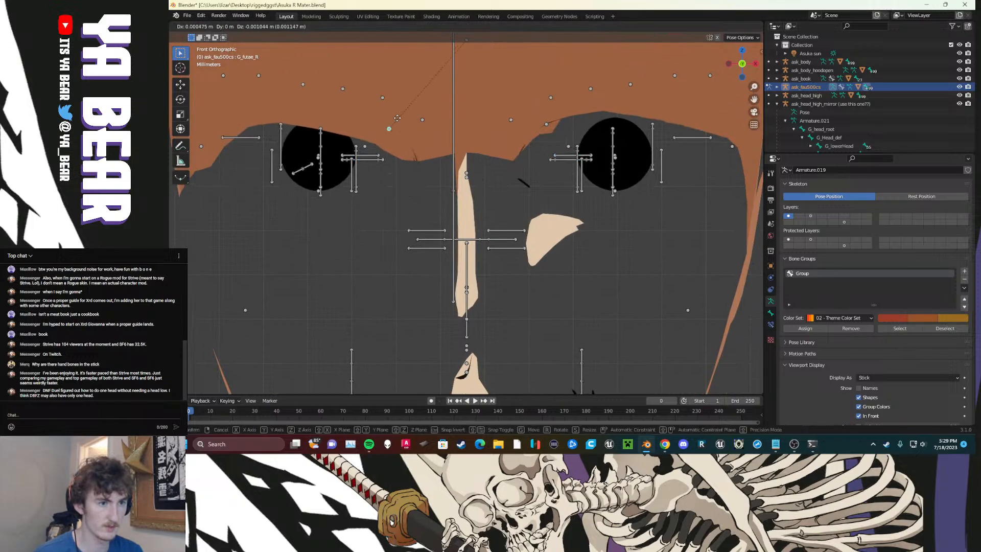
scroll(416, 212, "down", 6)
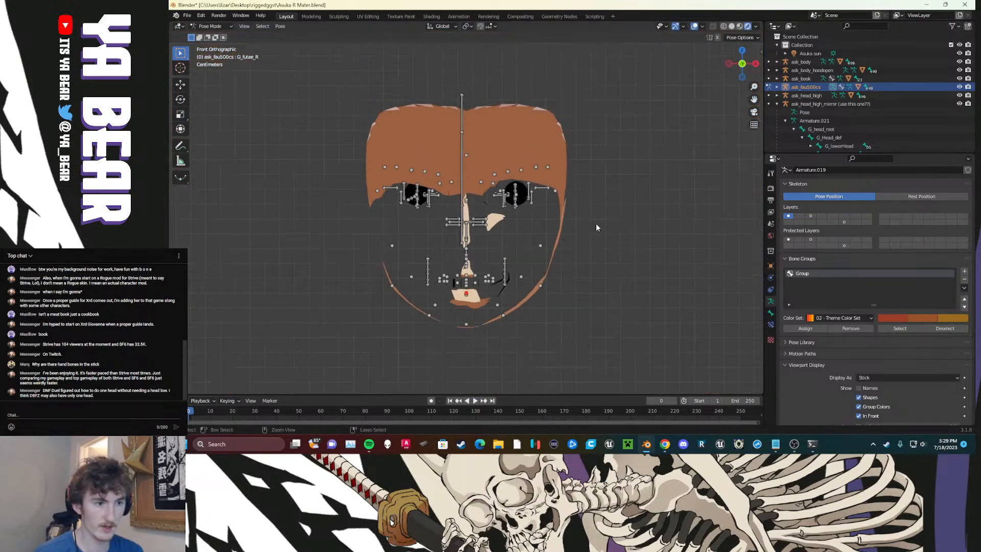
Step: Save the file and return the head armature from Pose Mode to Object Mode
key("ctrl+s")
key("ctrl+Tab")
left_click(630, 257)
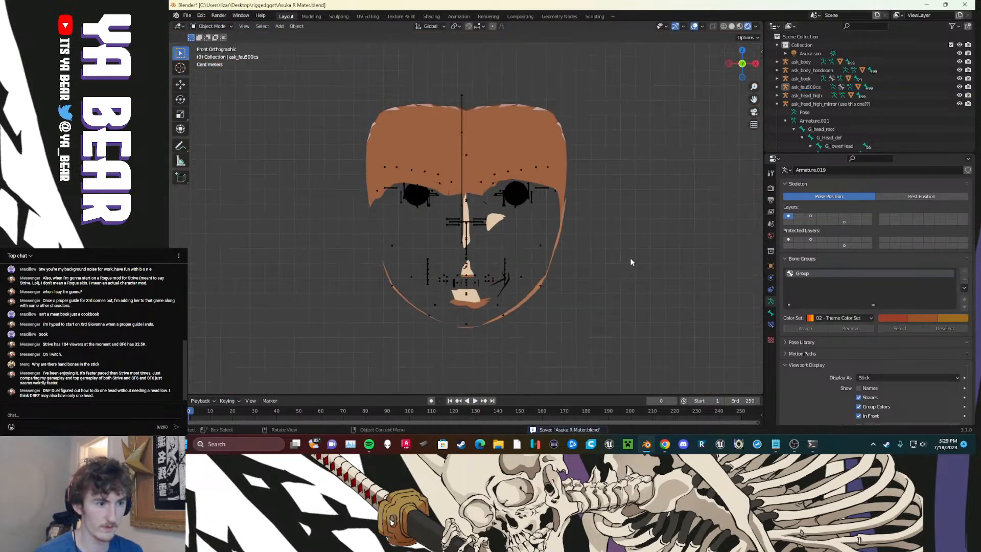
Step: Select the armature of the loose book page beyond the swords and put it into Pose Mode
scroll(619, 271, "down", 6)
scroll(608, 286, "down", 3)
middle_click_drag(589, 286, 481, 229, "shift")
scroll(578, 264, "up", 2)
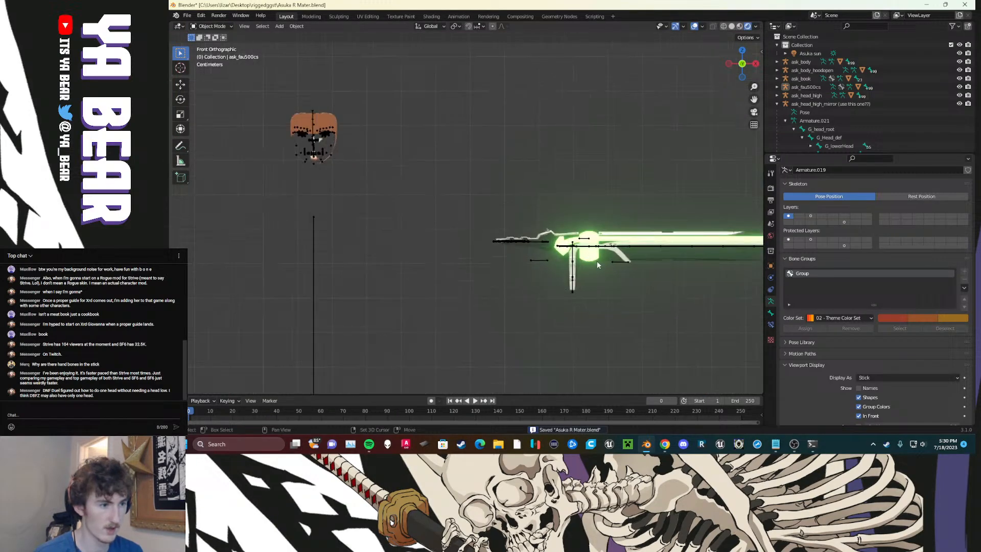
middle_click_drag(758, 269, 599, 255, "shift")
scroll(599, 258, "down", 4)
scroll(580, 262, "up", 5)
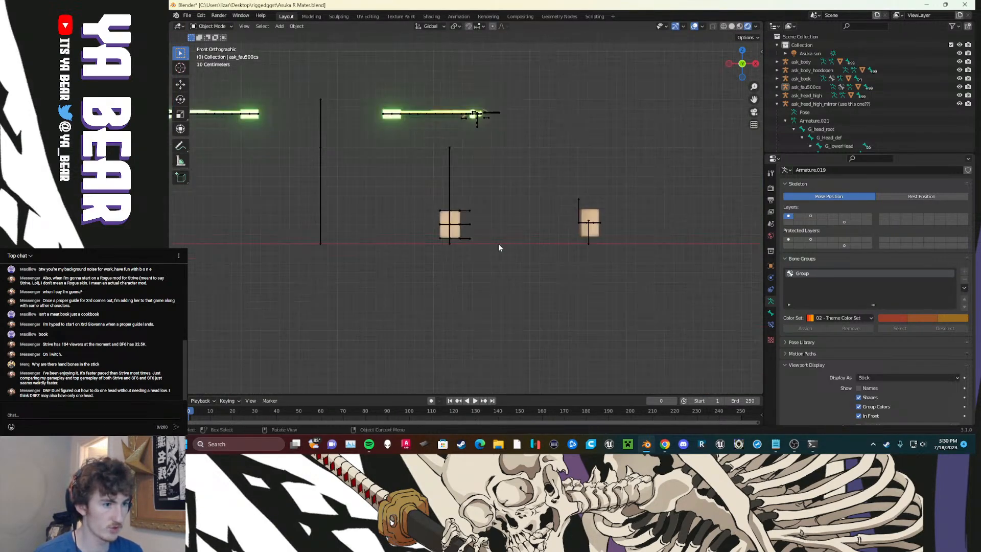
scroll(475, 287, "up", 5)
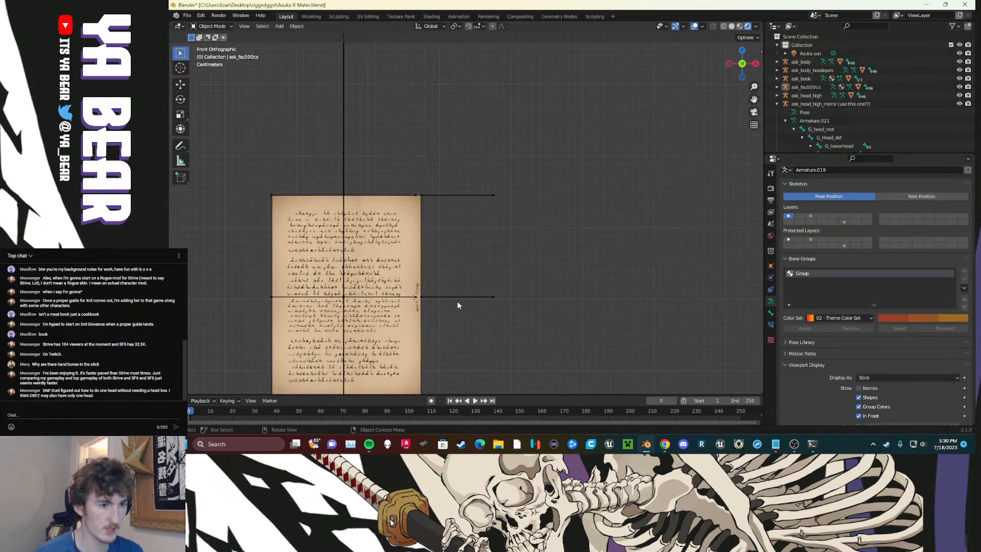
left_click(458, 299)
left_click(211, 27)
left_click(209, 53)
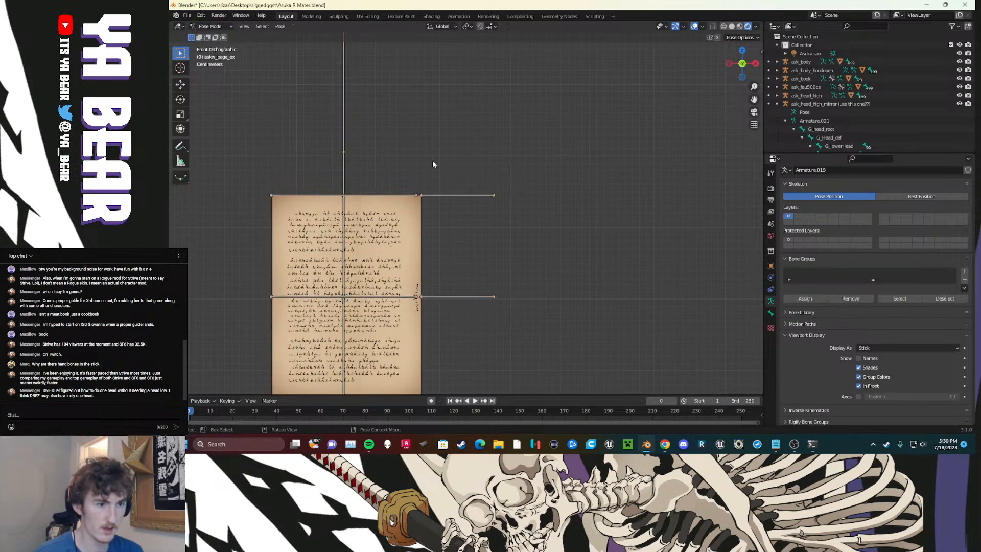
Step: Test-move the upper, middle and lower side bones of page A: G_page_A_up_subL, G_page_A_mid_subL and G_page_A_down_subL
left_click(433, 195)
key("g")
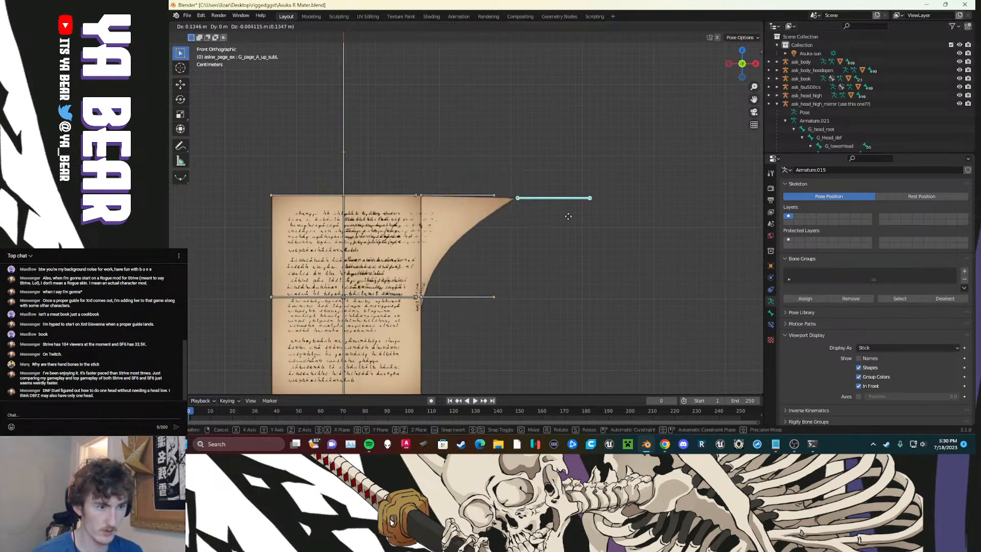
left_click(538, 237)
left_click(459, 296)
key("g")
left_click(535, 293)
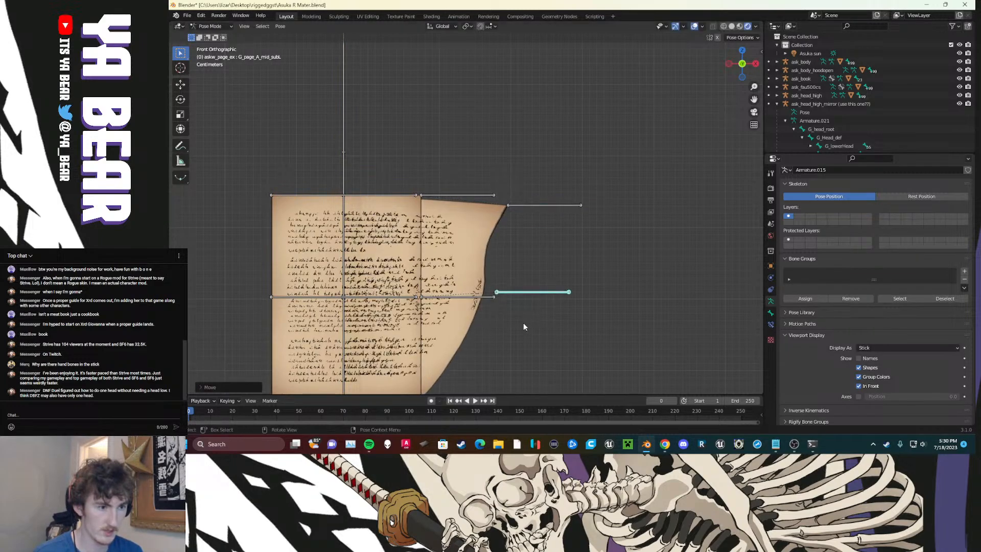
scroll(523, 323, "down", 2)
left_click(511, 342)
key("g")
left_click(547, 334)
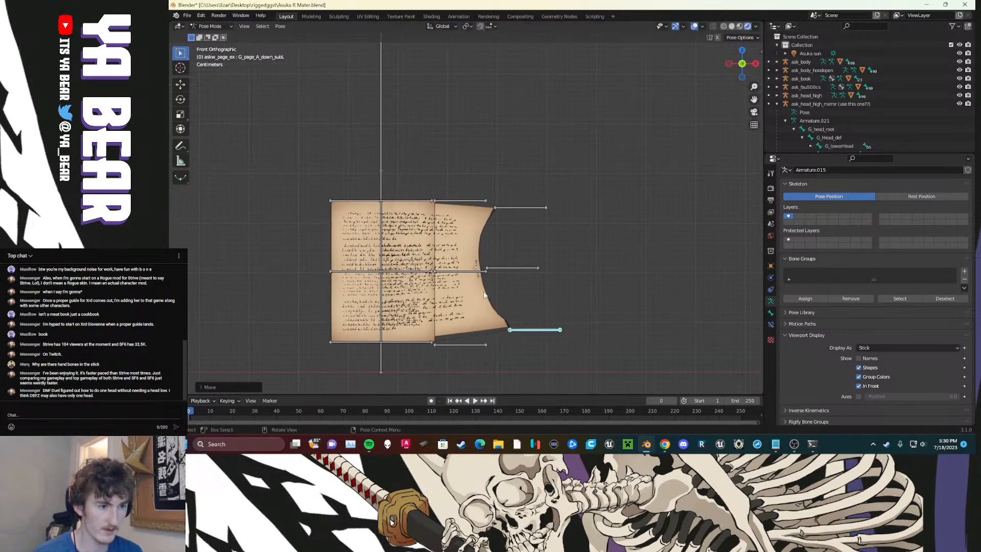
Step: Try moving the G_page_B_mid_subL bone, then clear the location of all bones in the page armature
left_click(482, 271)
key("g")
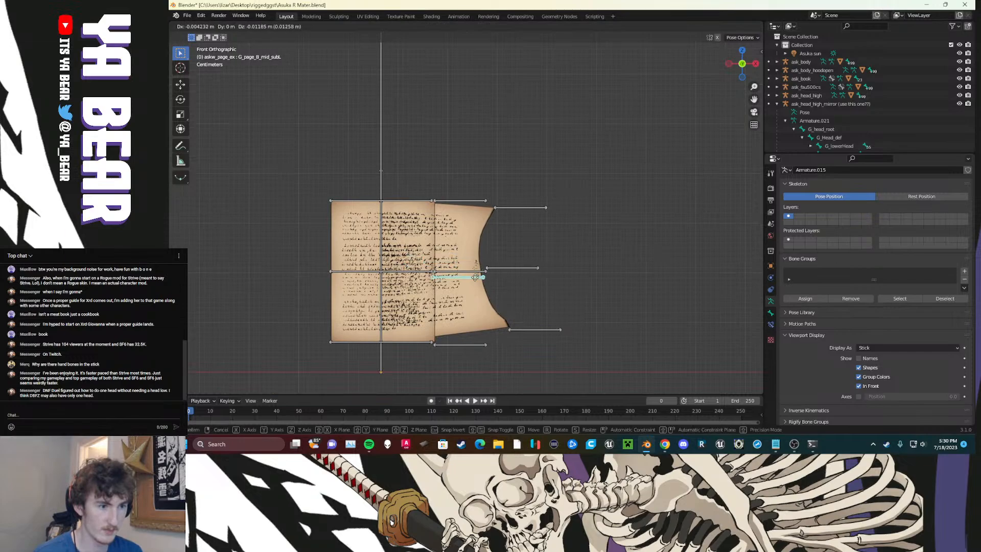
right_click(466, 245)
left_click(465, 243)
key("a")
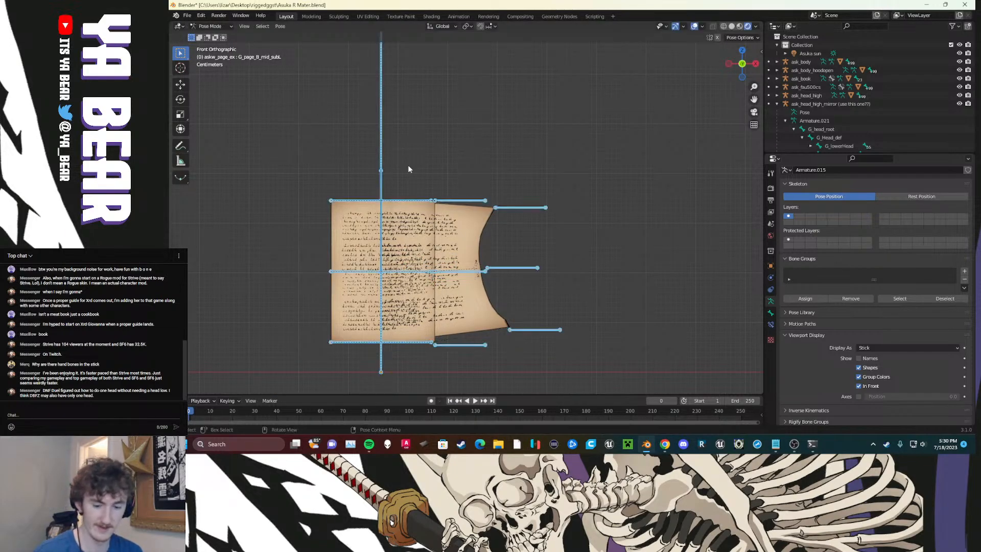
key("alt+g")
key("alt+a")
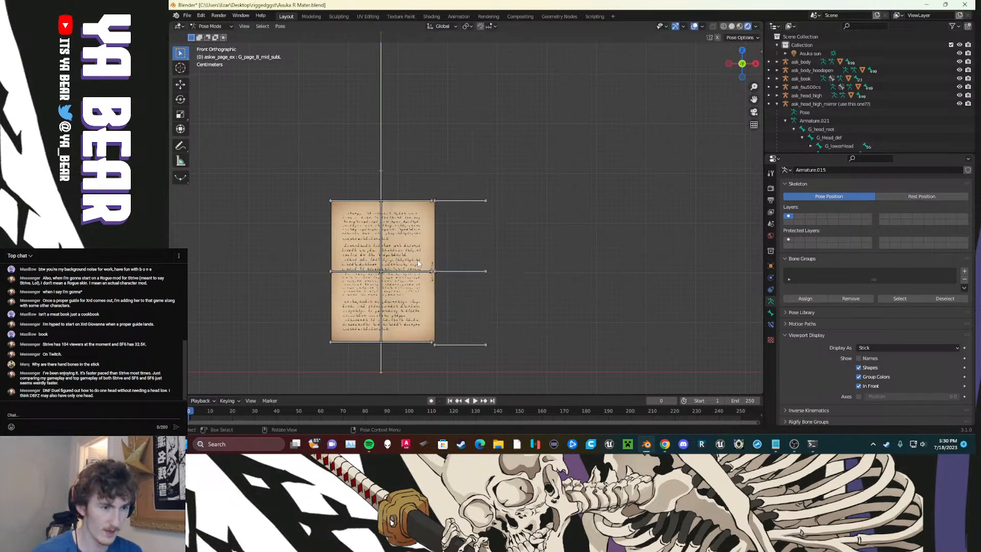
Step: Test-move the G_page_A_mid_subC bone and the G_page_root bone, cancelling both moves
left_click(415, 272)
key("g")
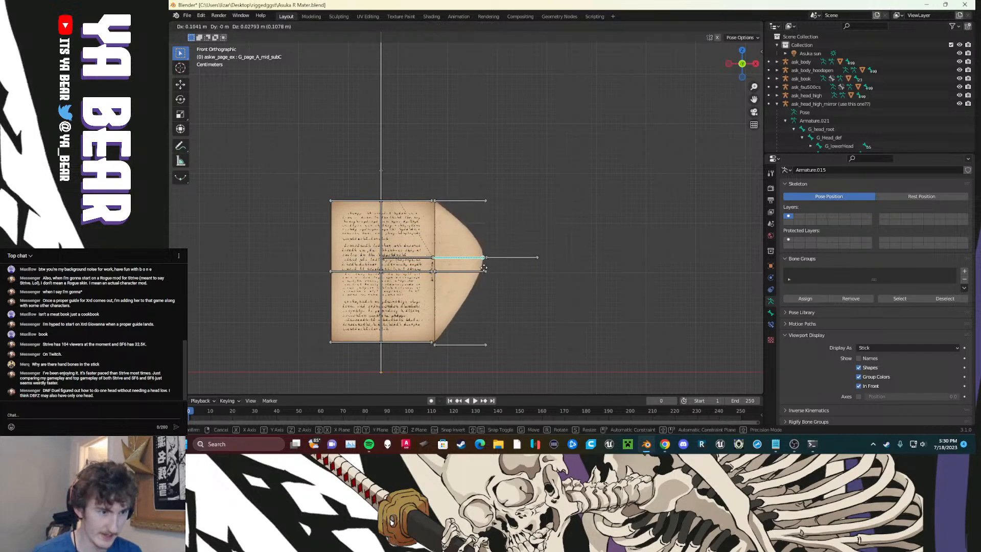
right_click(450, 261)
left_click(383, 270)
key("g")
right_click(387, 246)
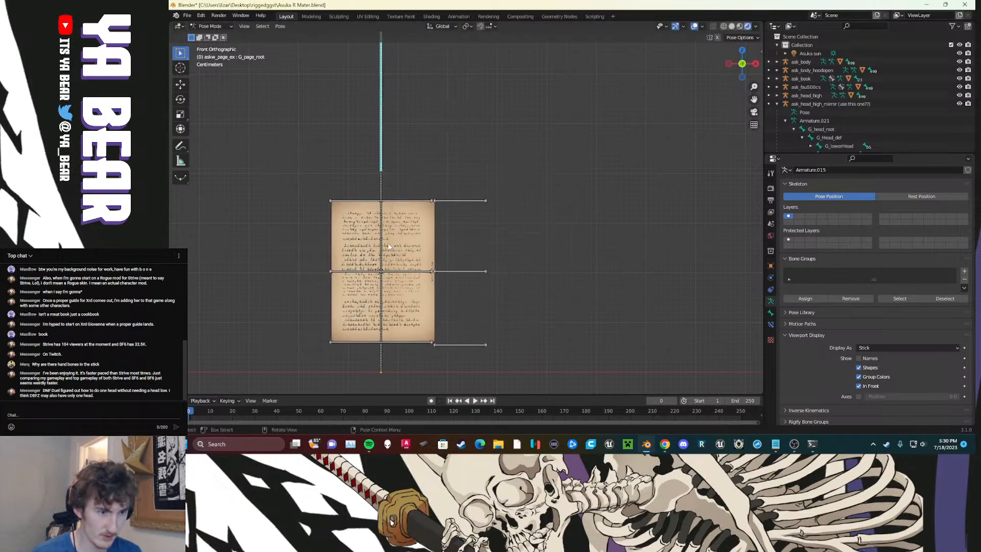
Step: Separate the first two pages from the stack by moving G_page_A_base to its right and G_page_B_base to its left
left_click(382, 244)
key("g")
left_click(621, 221)
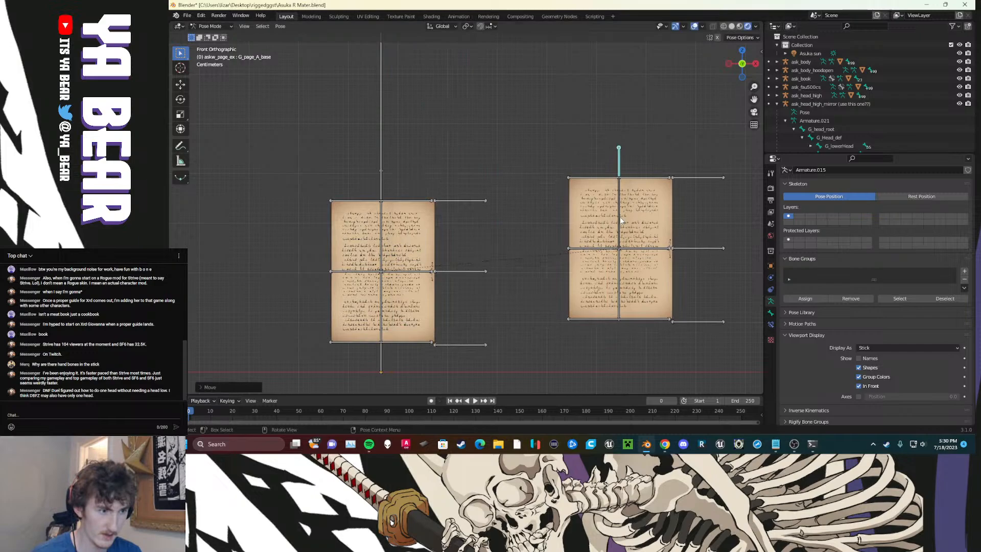
left_click(381, 213)
key("g")
right_click(359, 218)
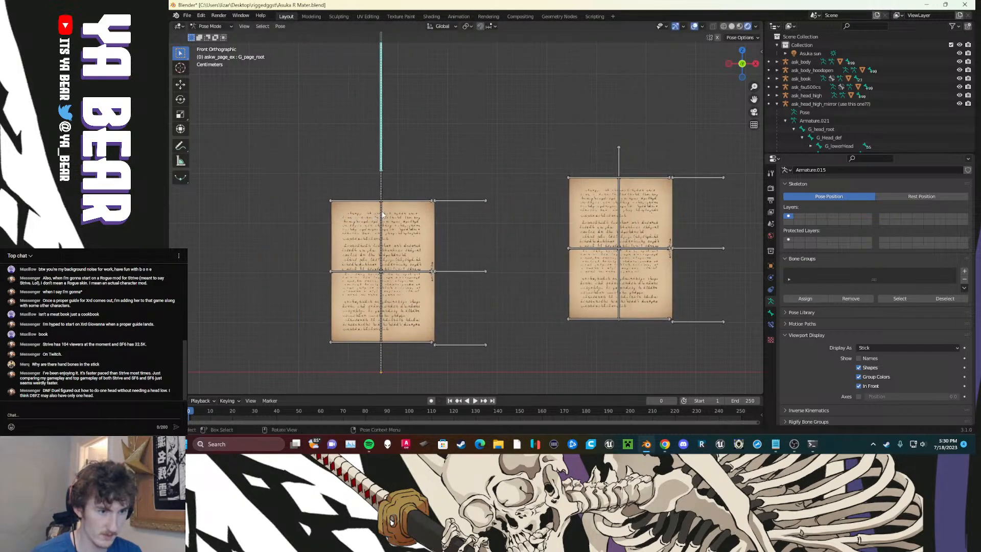
left_click(382, 216)
key("g")
left_click(233, 208)
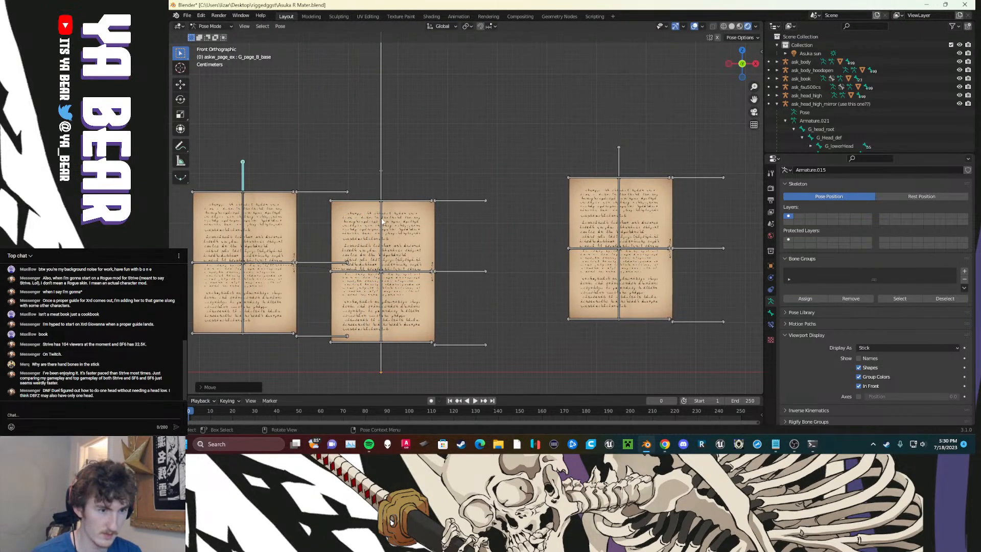
Step: Move G_page_C_base to the upper right of the page stack and G_page_D_base to its lower right
left_click(382, 220)
key("g")
left_click(407, 227)
left_click(406, 225)
key("g")
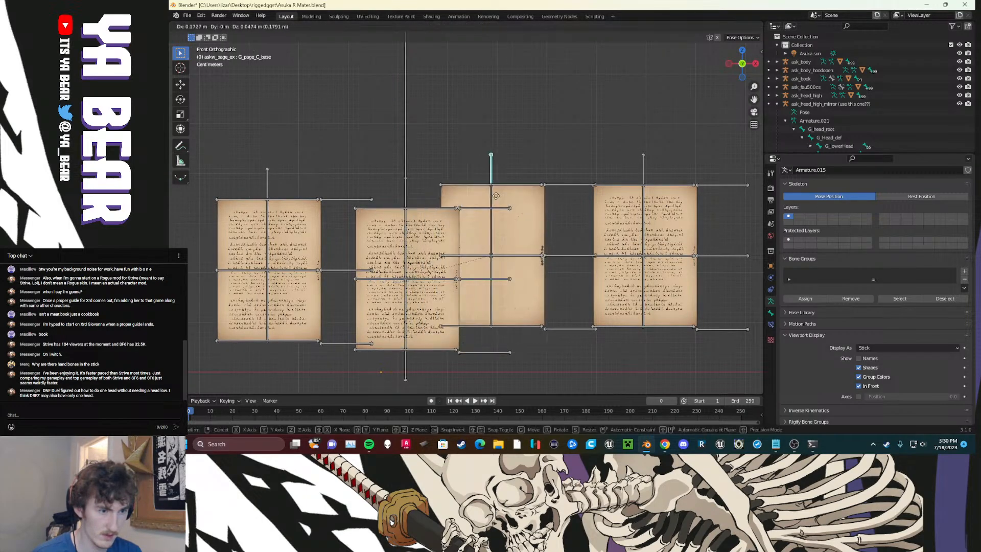
left_click(548, 97)
left_click(407, 230)
key("g")
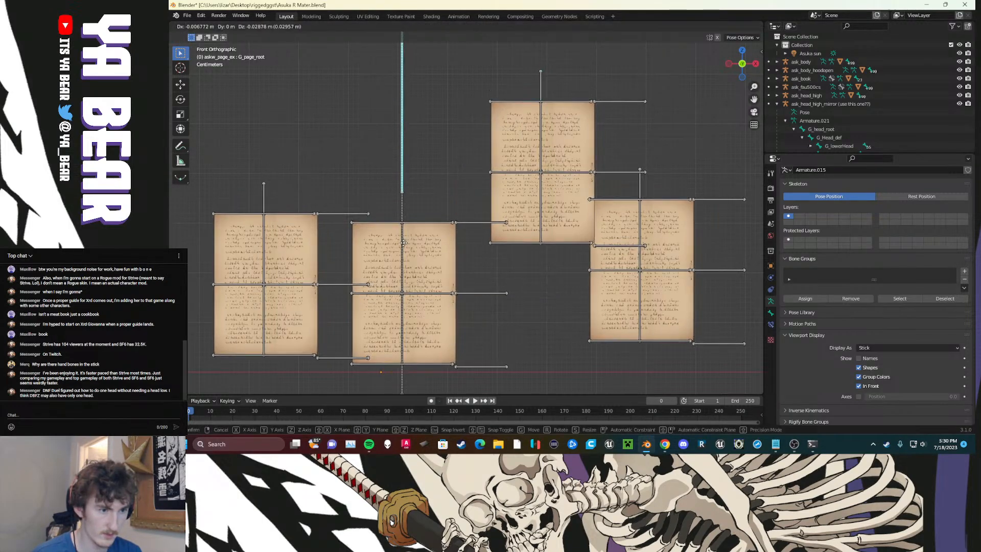
left_click(406, 239)
left_click(406, 240)
key("g")
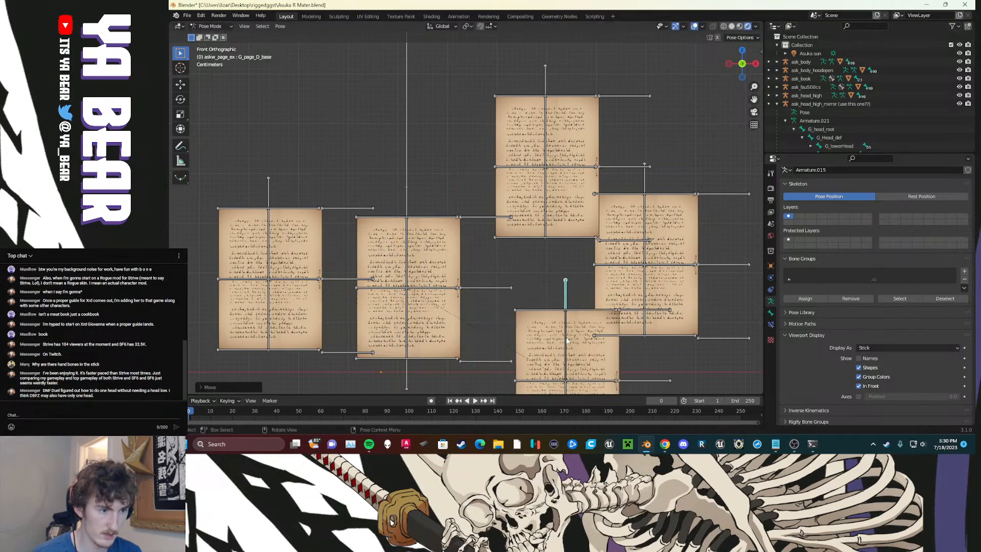
left_click(568, 342)
Step: Move G_page_E_base to the upper left of the page stack and G_page_F_base to its far left
left_click(407, 267)
key("g")
left_click(418, 269)
left_click(420, 271)
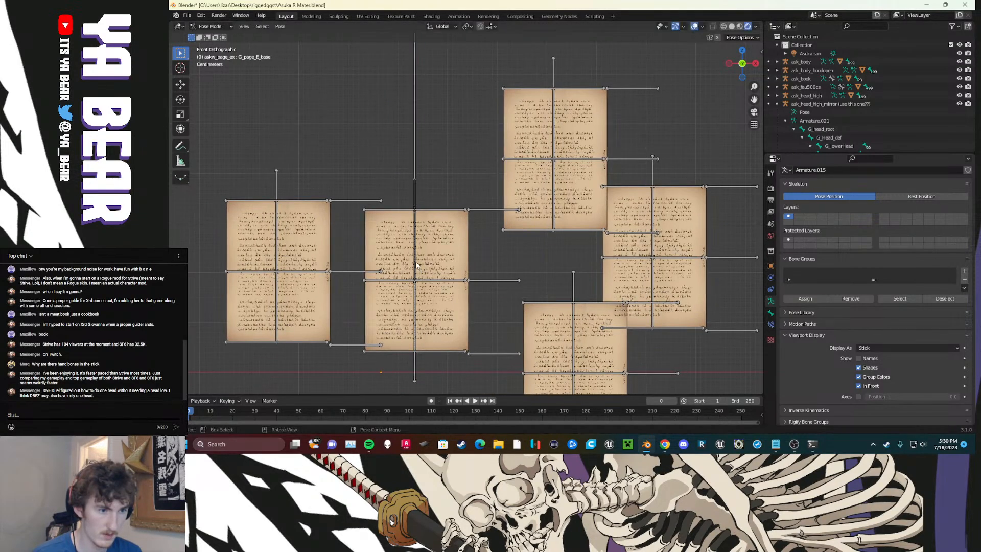
key("g")
left_click(292, 102)
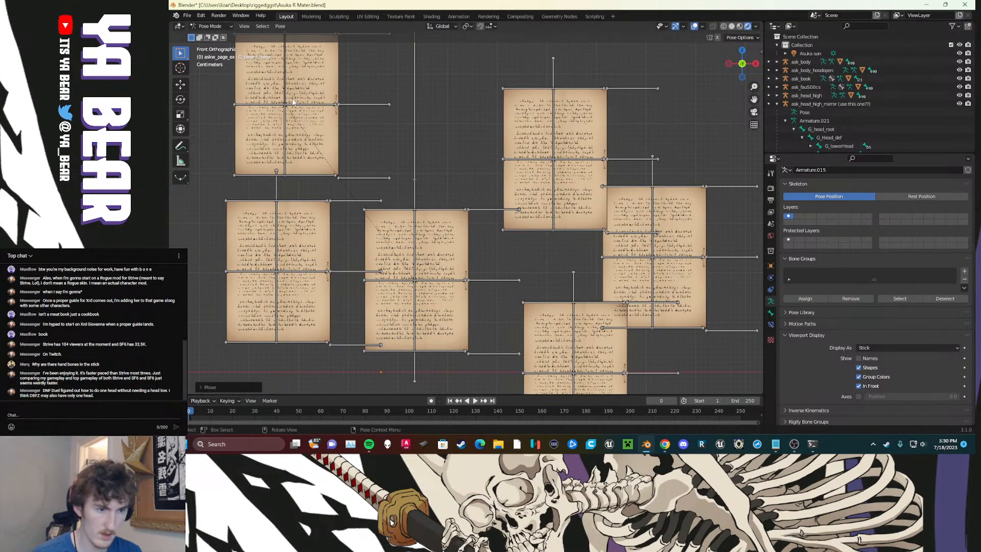
left_click(414, 238)
scroll(414, 237, "down", 3)
key("g")
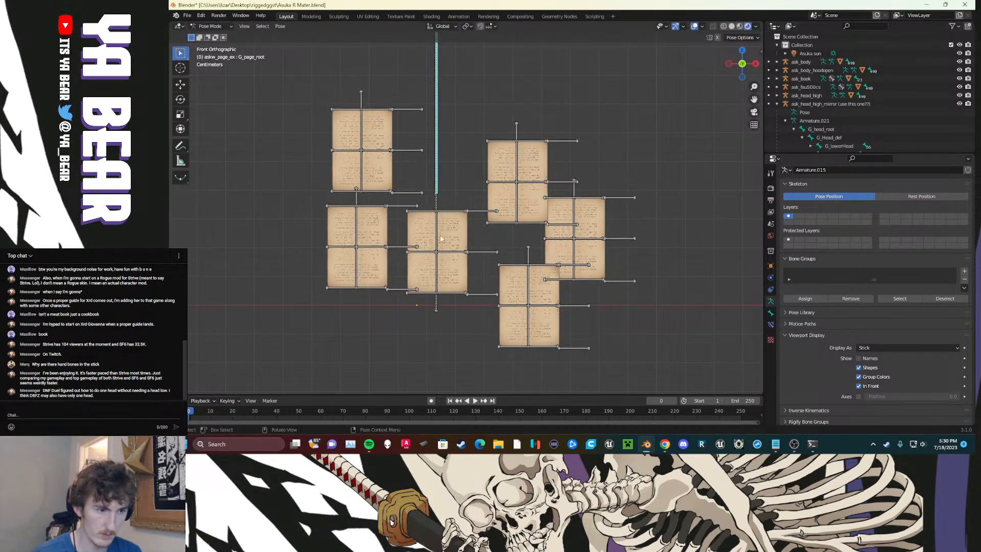
left_click(426, 246)
left_click(427, 246)
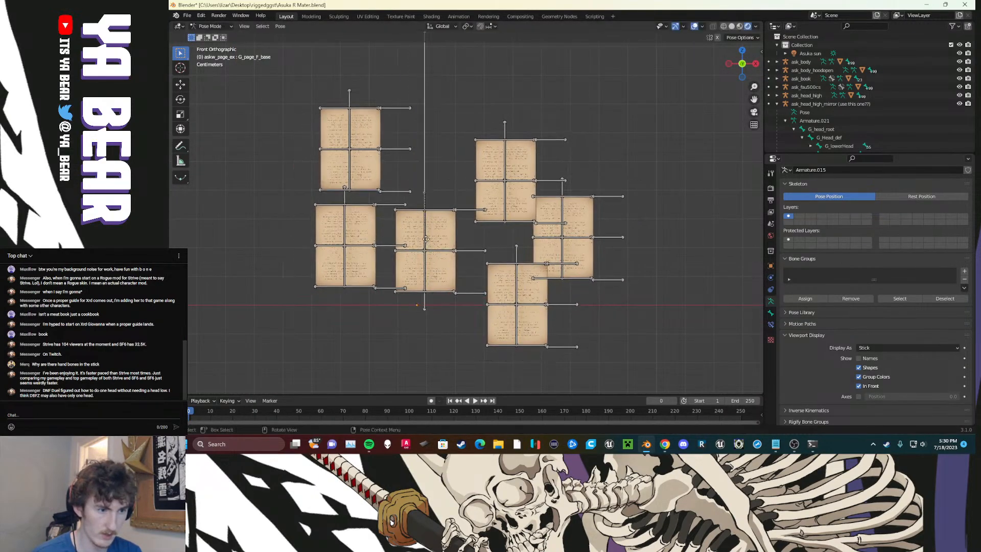
key("g")
left_click(362, 249)
Step: Move G_page_G_base to the far right of the pages and G_page_H_base above it at the upper right
left_click(423, 226)
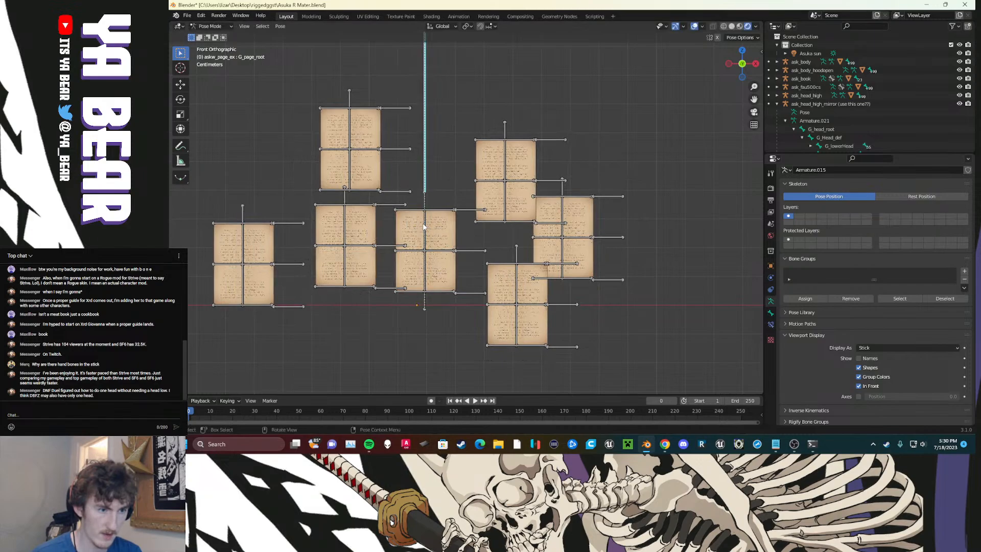
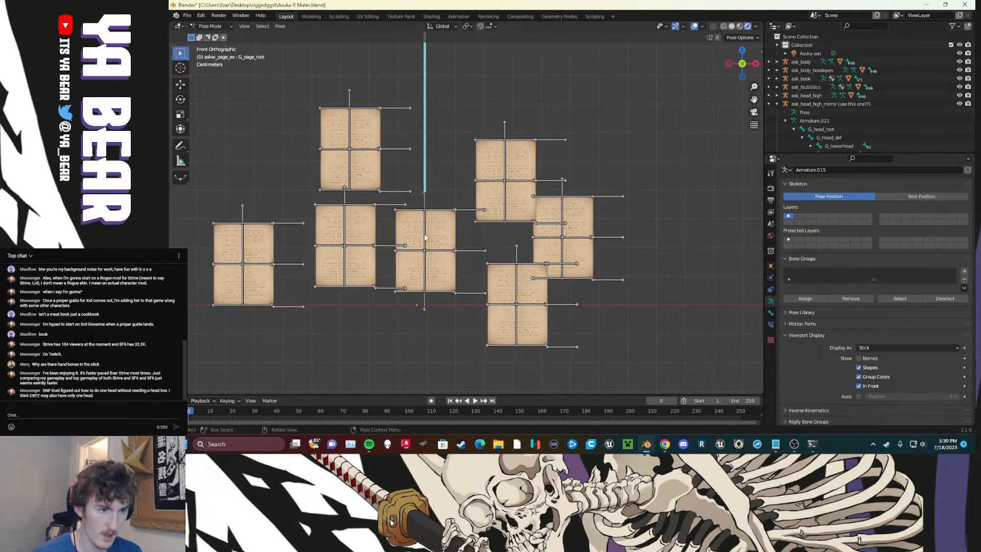
left_click(425, 240)
key("g")
left_click(693, 233)
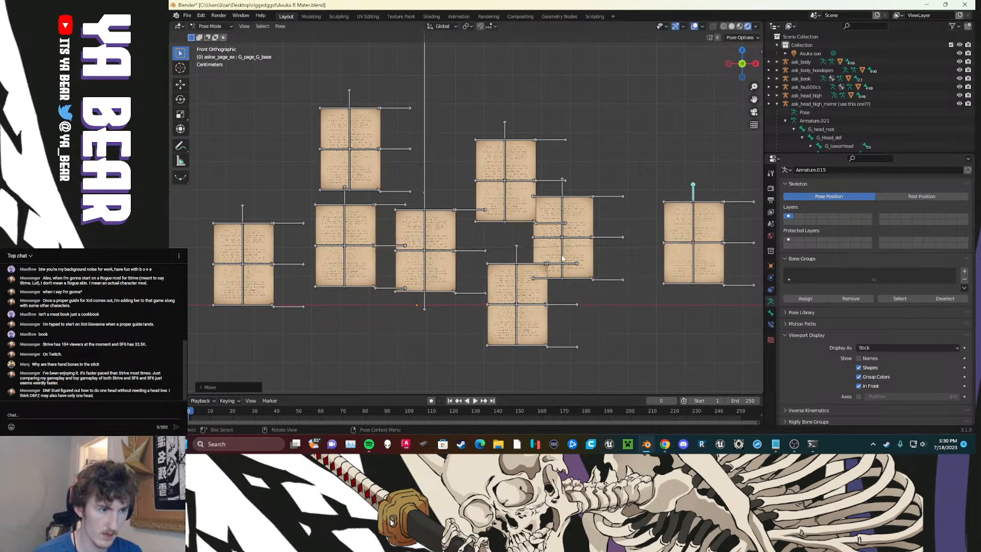
left_click(429, 231)
key("g")
left_click(642, 113)
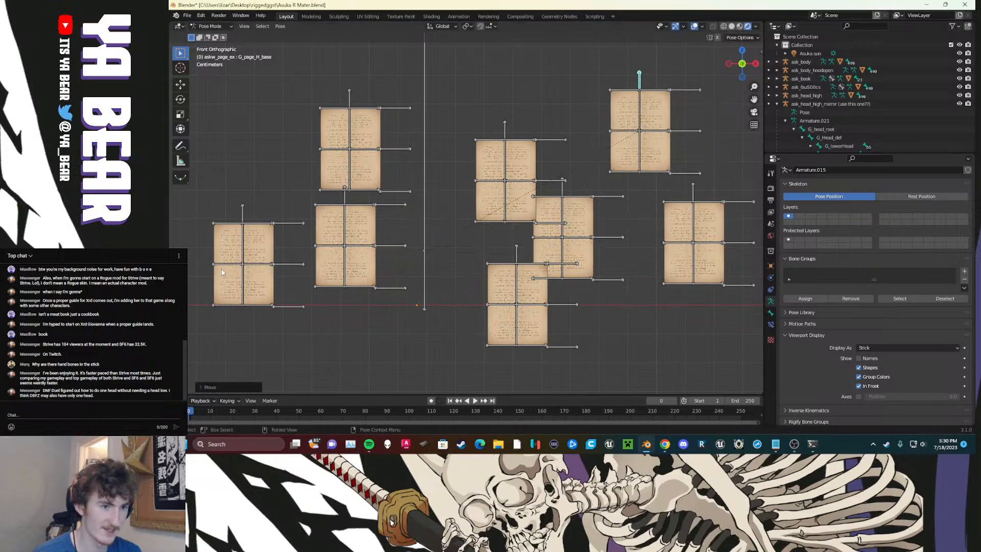
Step: Move the G_page_base bone, along with all the pages, down and to the right of the root bone
left_click(426, 270)
key("g")
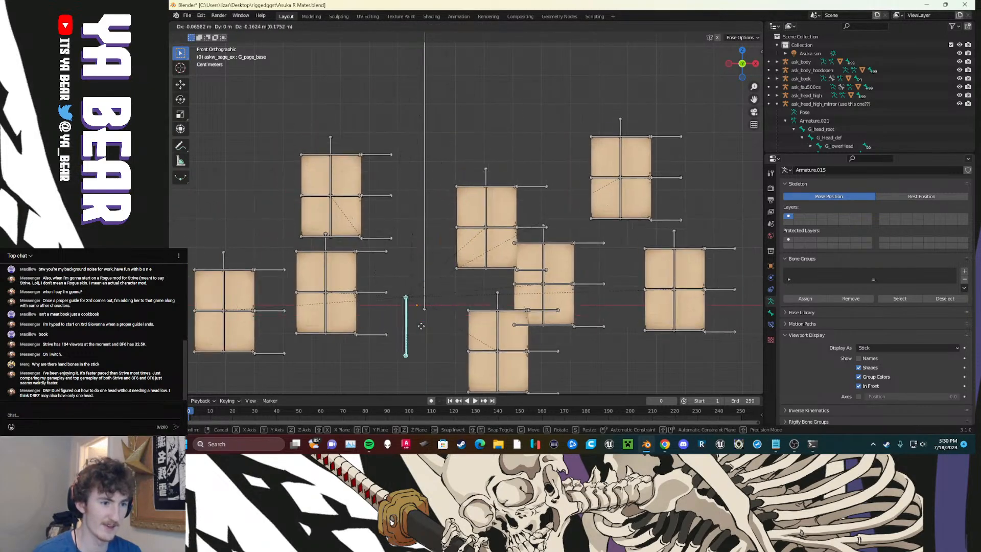
left_click(517, 305)
Step: Move the G_page_root bone to the eighth bone layer
left_click(422, 116)
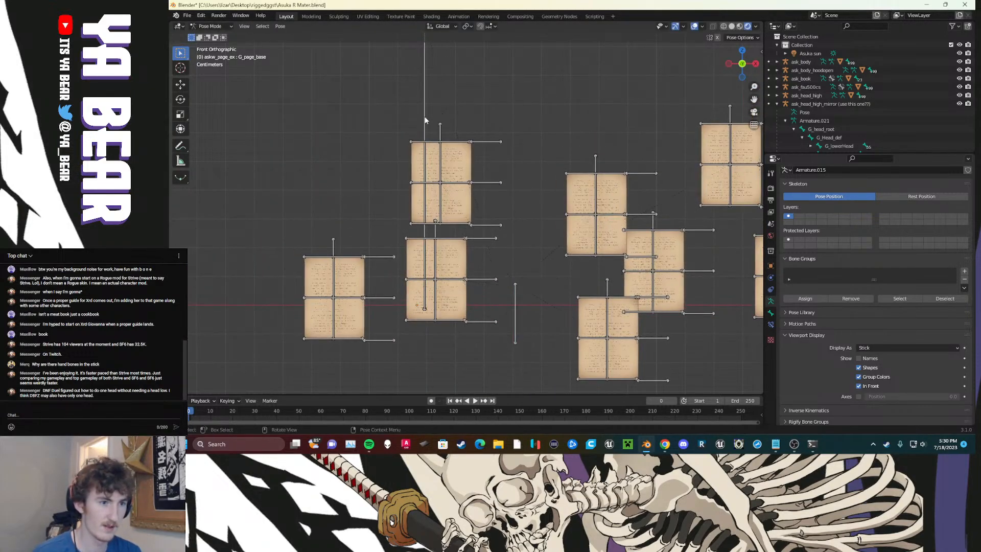
left_click(425, 120)
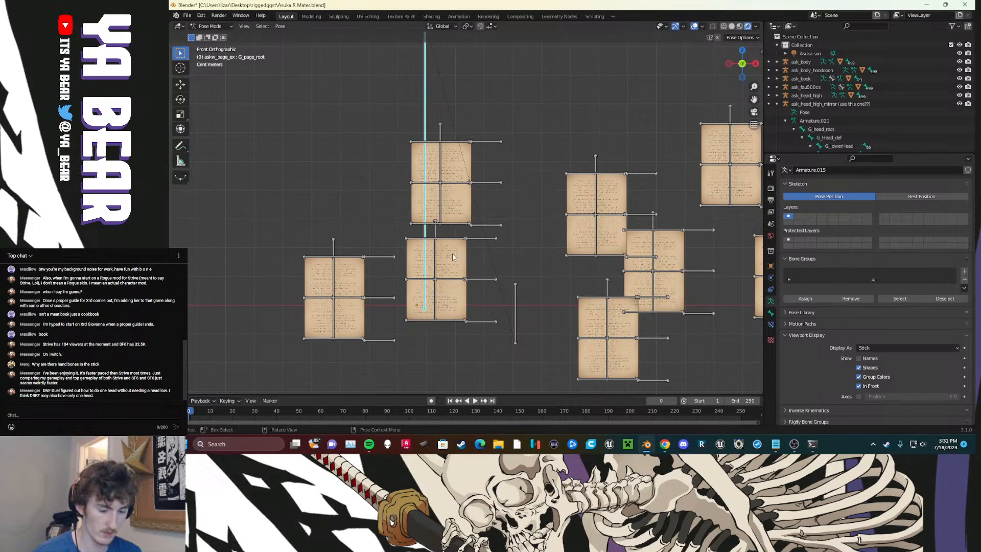
key("m")
left_click(509, 276)
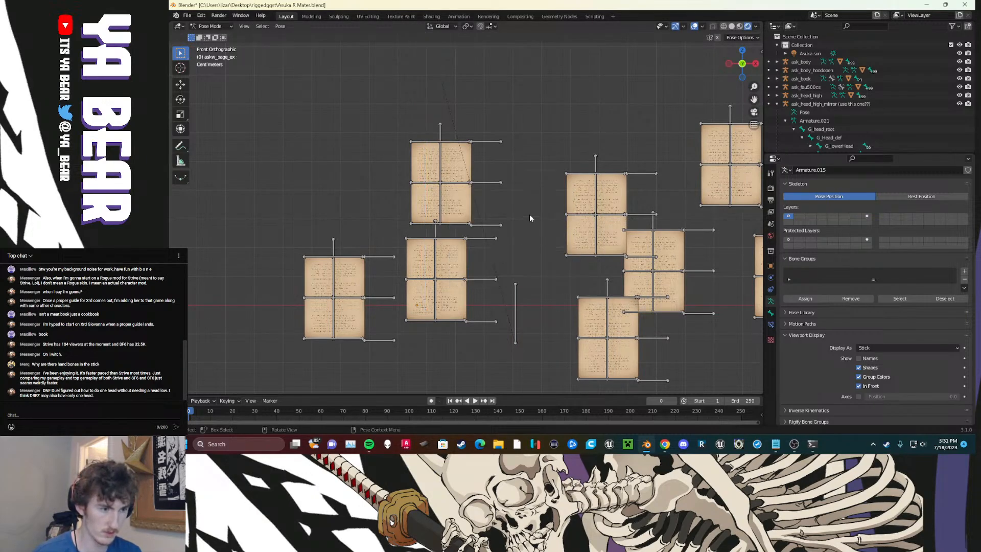
Step: Create a bone group for the G_page_base bone and colour it with 04 - Theme Color Set
left_click(515, 299)
left_click(964, 271)
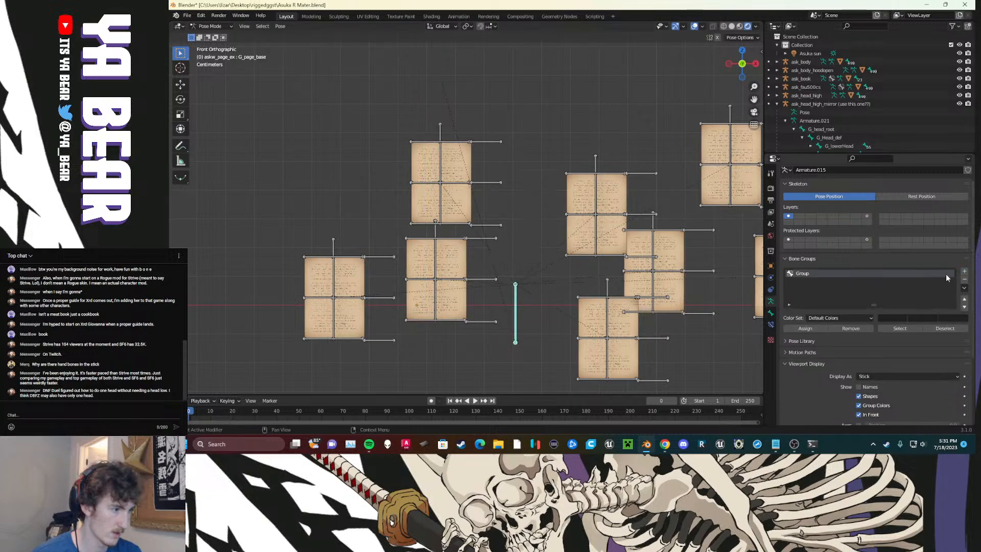
left_click(814, 317)
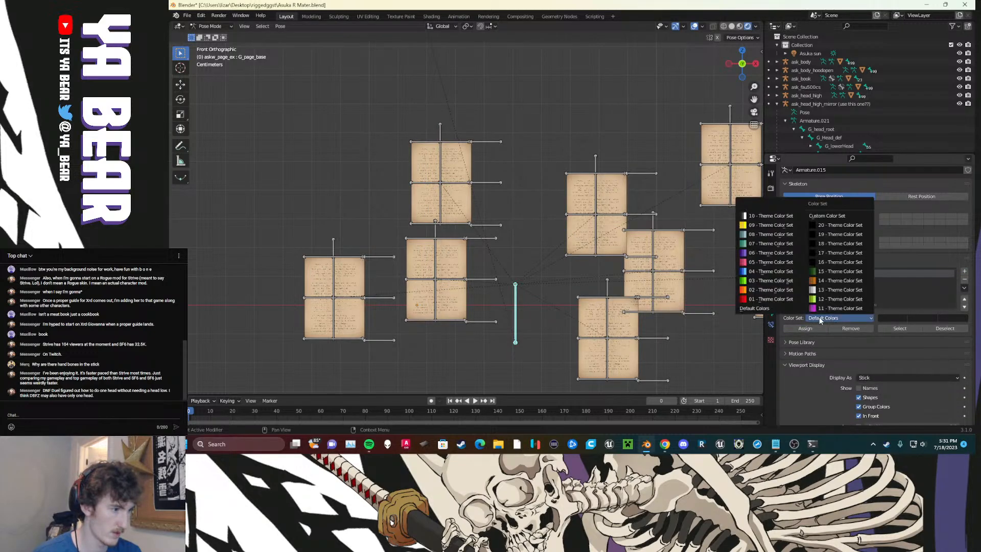
left_click(766, 272)
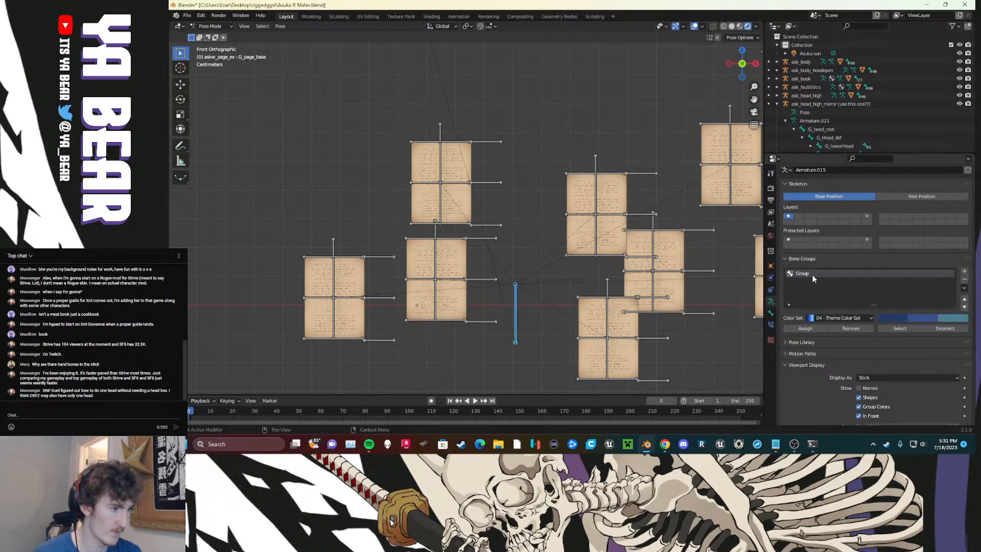
Step: Rename the new bone group as "paper clip" and deselect the bones
type("main")
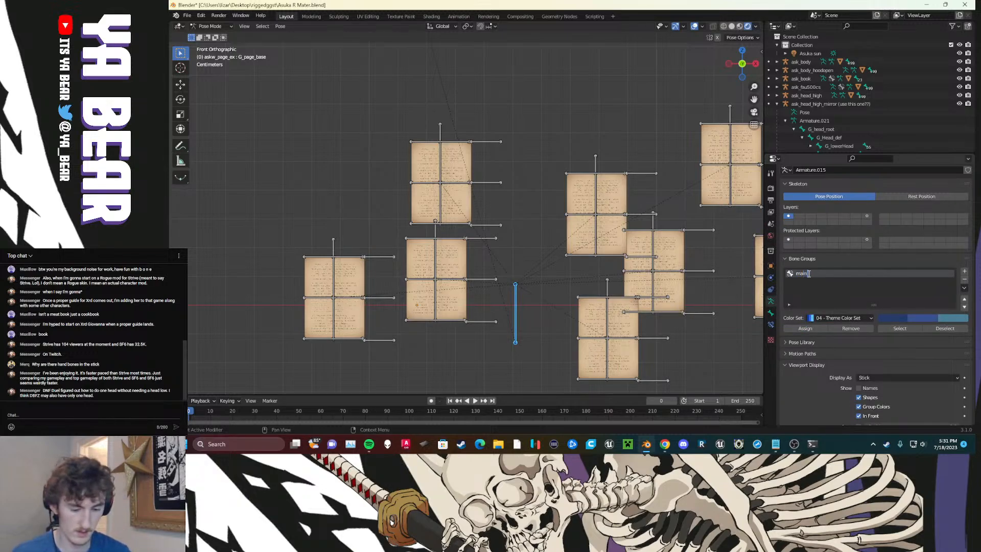
key("BackSpace")
key("BackSpace")
key("BackSpace")
key("BackSpace")
type("p")
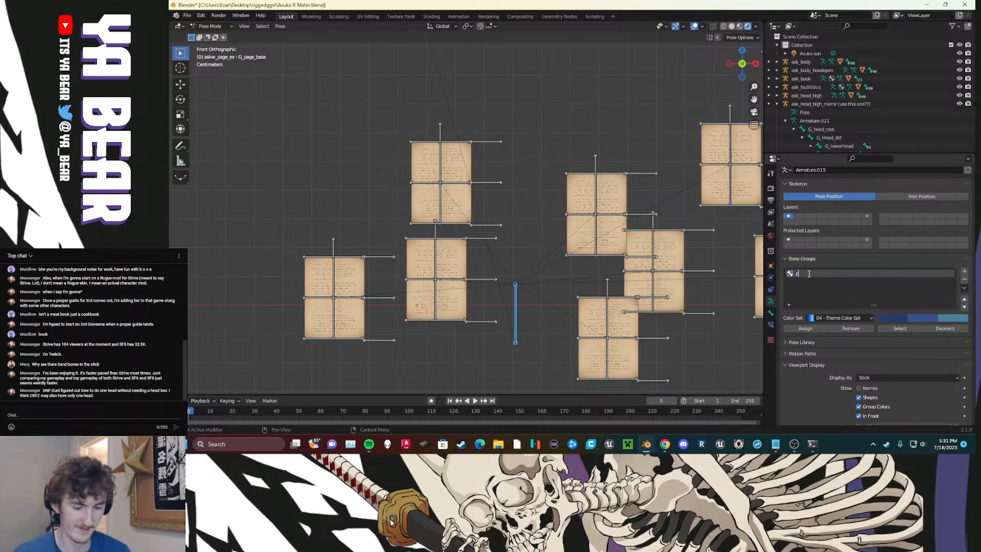
type("aper clip")
key("Return")
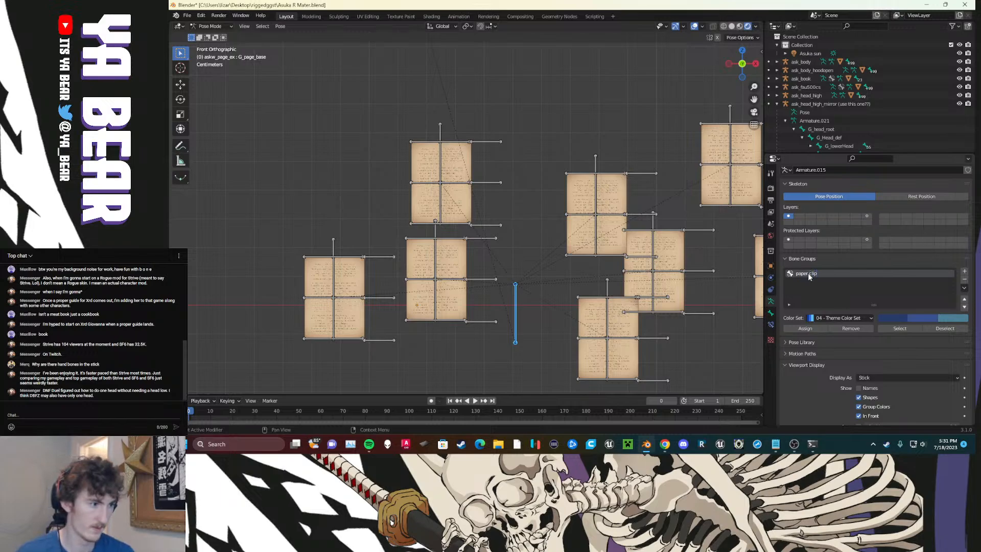
left_click(557, 312)
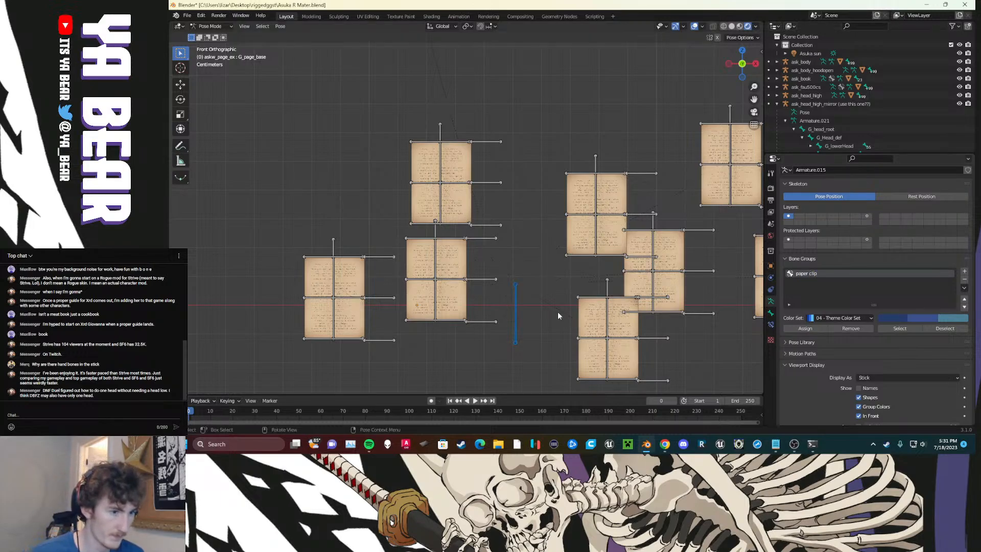
left_click(434, 231)
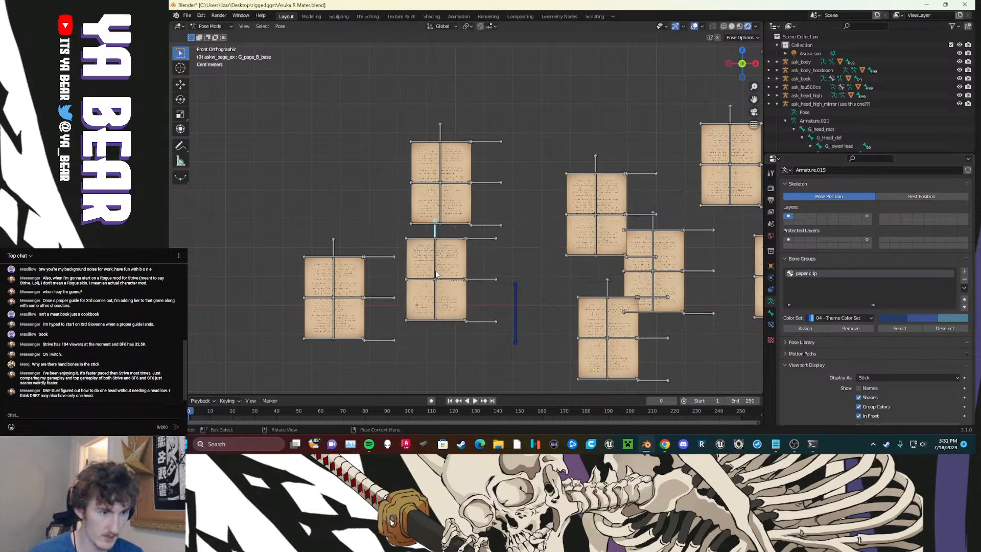
key("g")
key("Escape")
left_click(437, 289)
key("g")
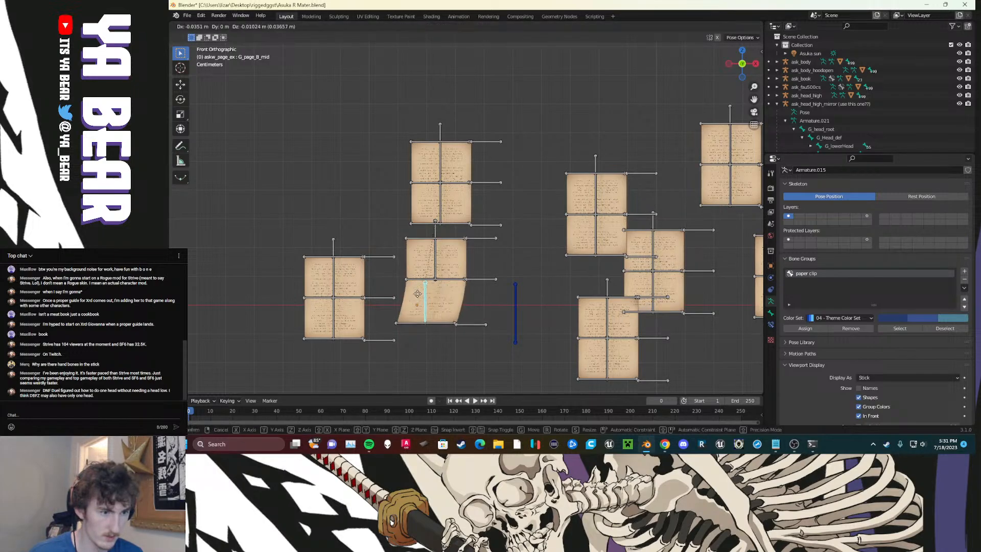
key("Escape")
left_click(427, 269)
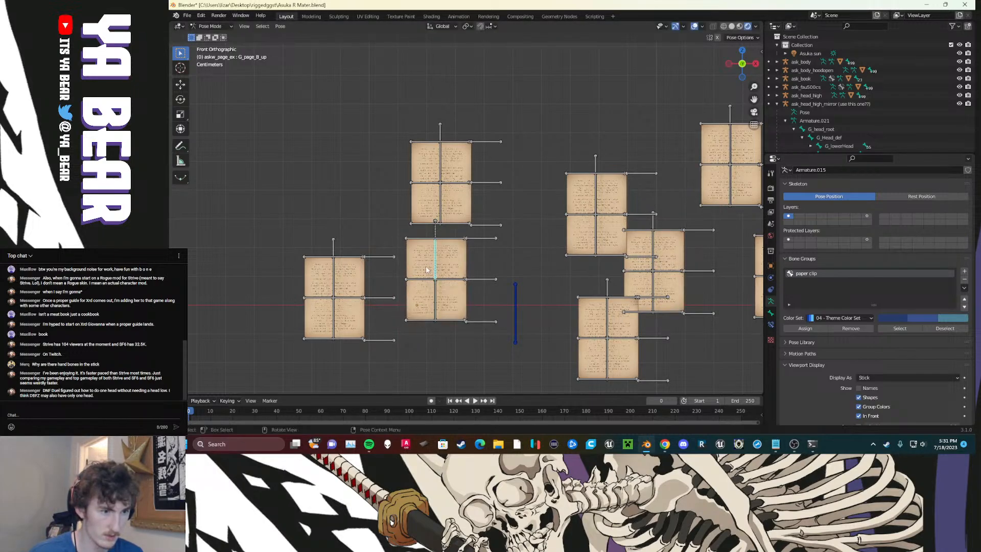
key("g")
key("Escape")
Step: Move the G_page_B_base bone and its page slightly down, level with page F
left_click(435, 231)
key("g")
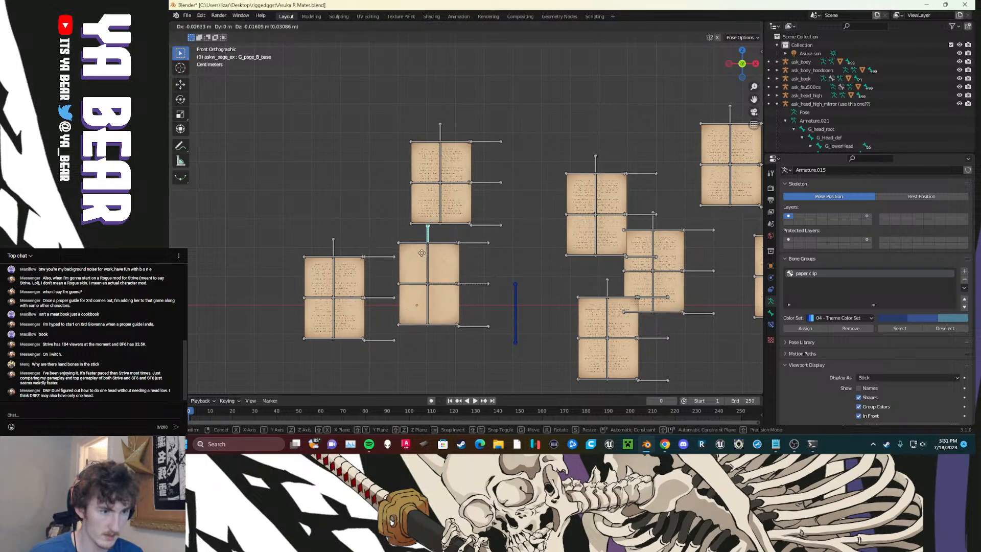
key("Escape")
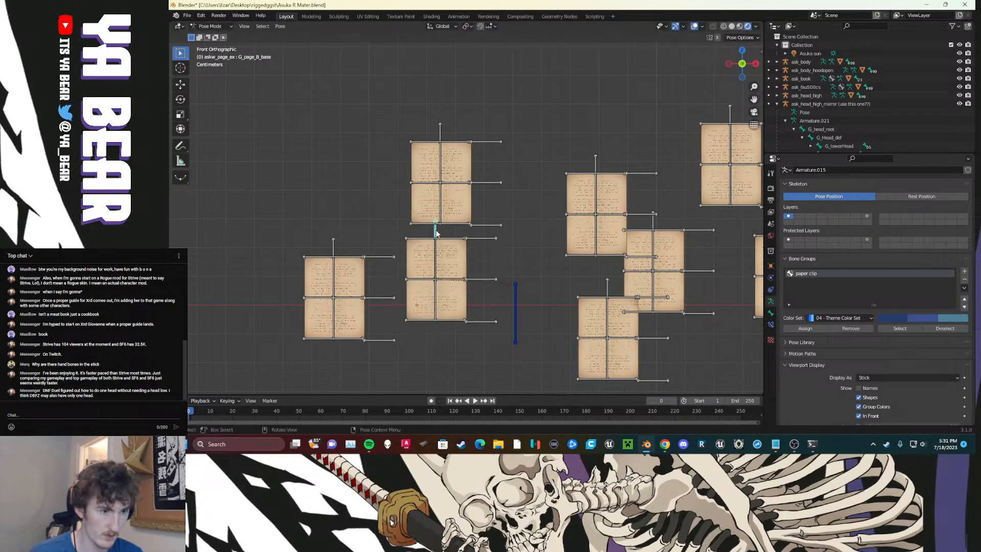
key("g")
left_click(440, 260)
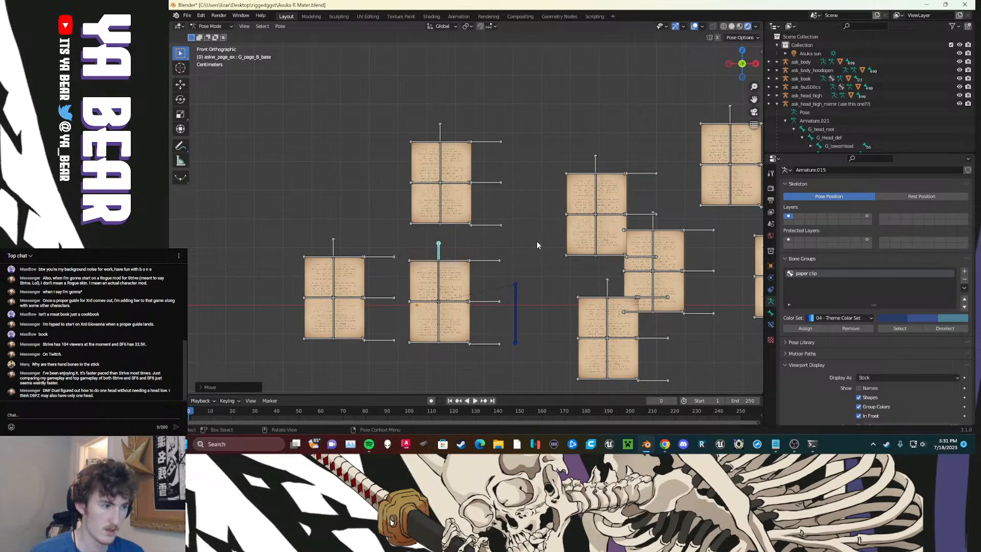
Step: Add seven new bone groups to the page armature after the paper clip group
scroll(556, 259, "down", 1)
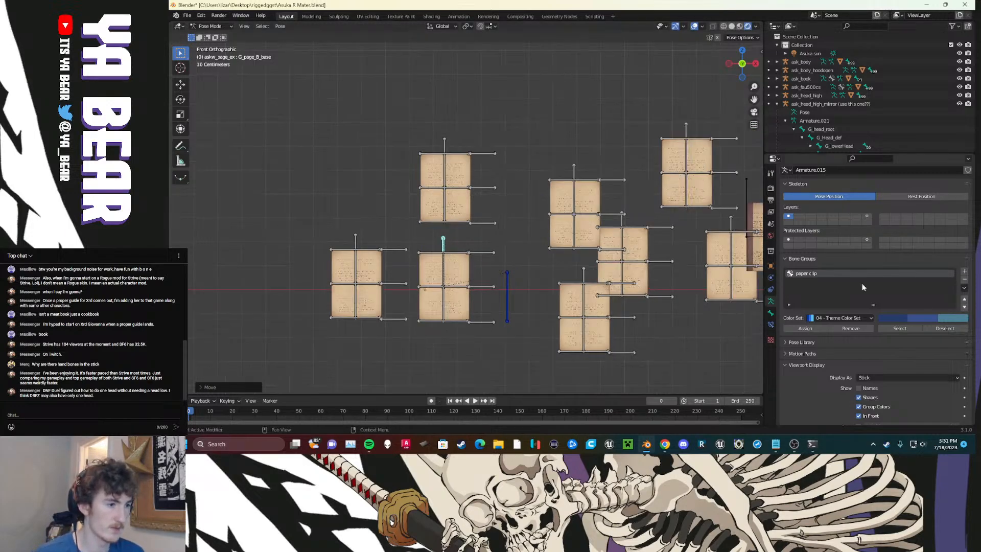
left_click(964, 271)
left_click(964, 272)
left_click(964, 271)
left_click(964, 272)
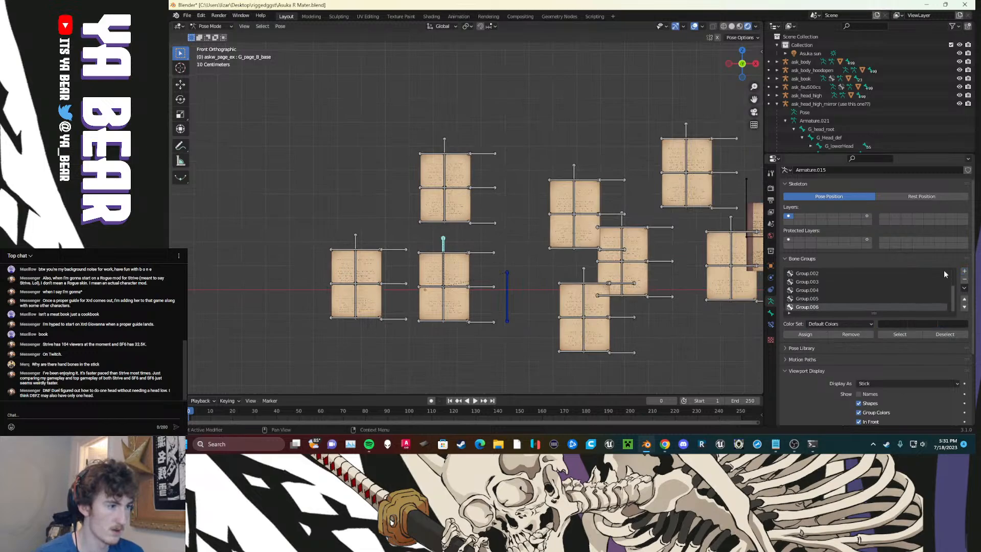
Step: Assign the base bones G_page_F_base to Group.006, G_page_B_base to Group.005 and G_page_D_base to Group.004
left_click(356, 238)
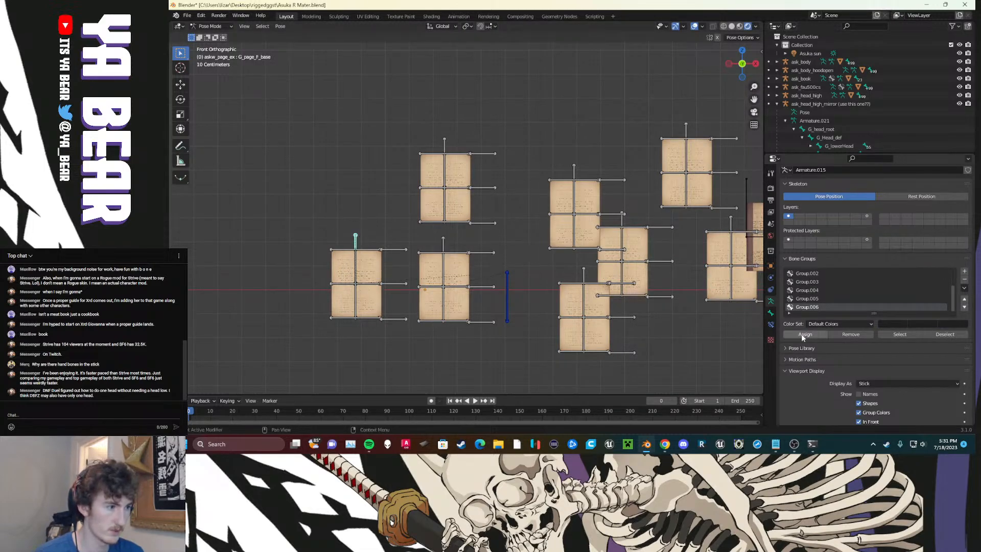
left_click(809, 299)
left_click(443, 240)
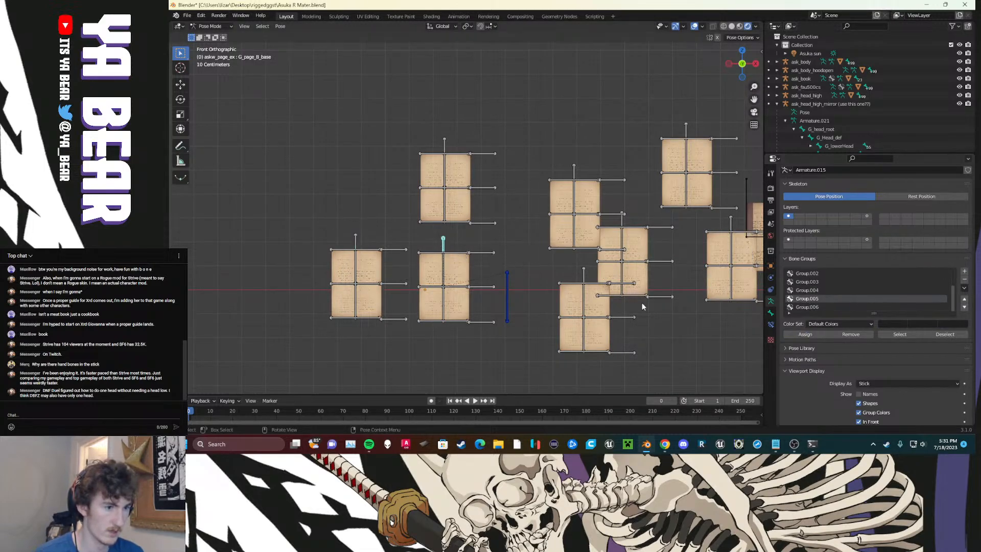
left_click(583, 273)
left_click(802, 292)
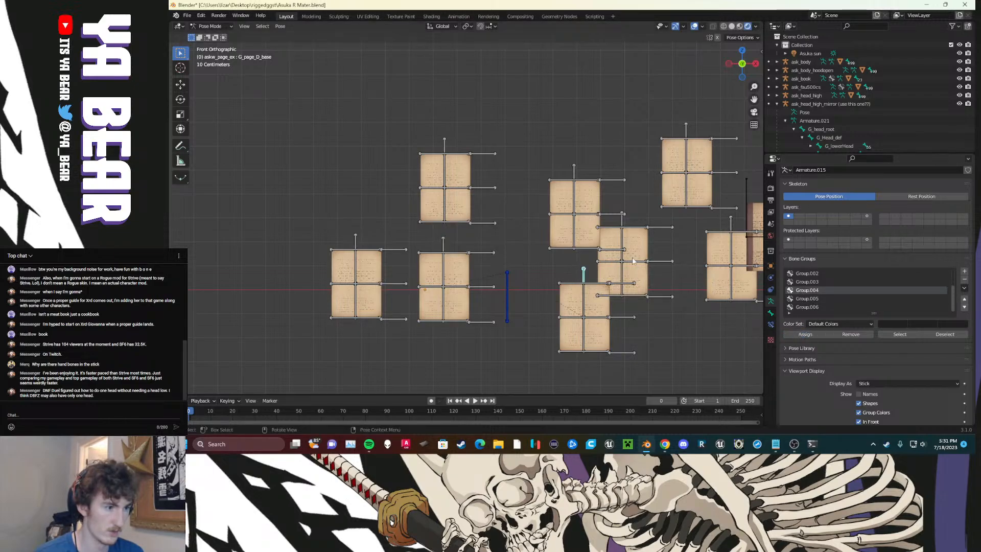
Step: Assign the base bones G_page_A_base to Group.003, G_page_C_base to Group.002 and G_page_E_base to Group.001
left_click(623, 221)
left_click(802, 283)
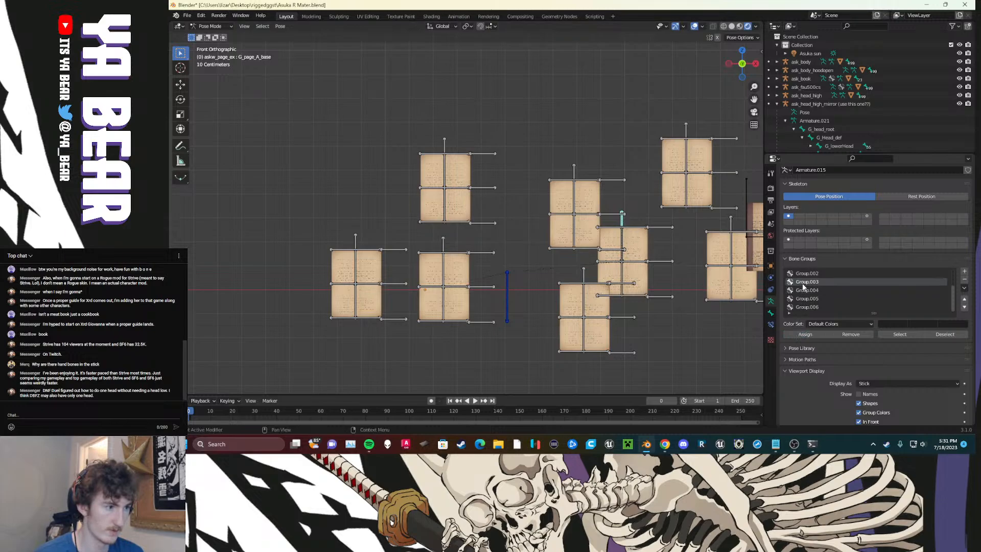
left_click(574, 171)
left_click(800, 275)
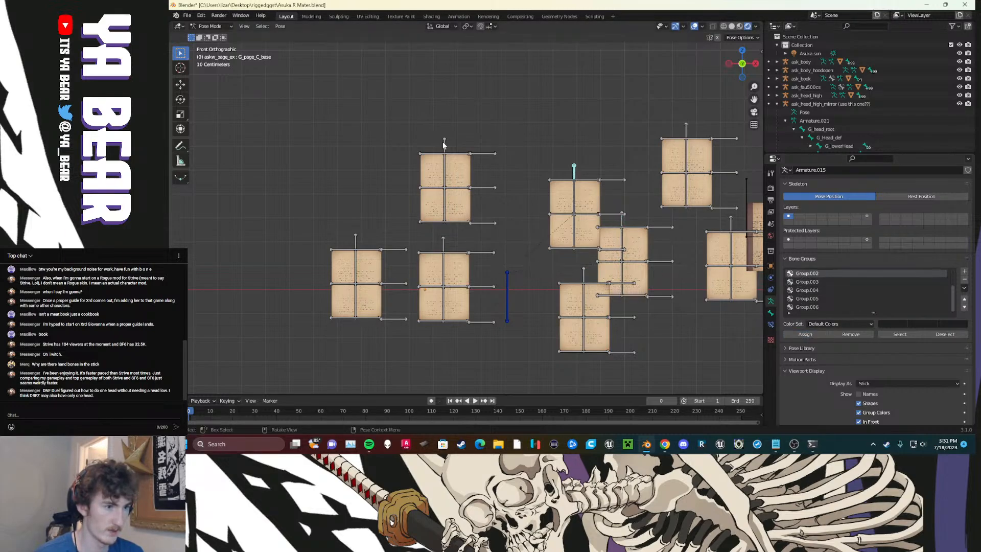
left_click(444, 146)
scroll(805, 289, "up", 1)
left_click(807, 276)
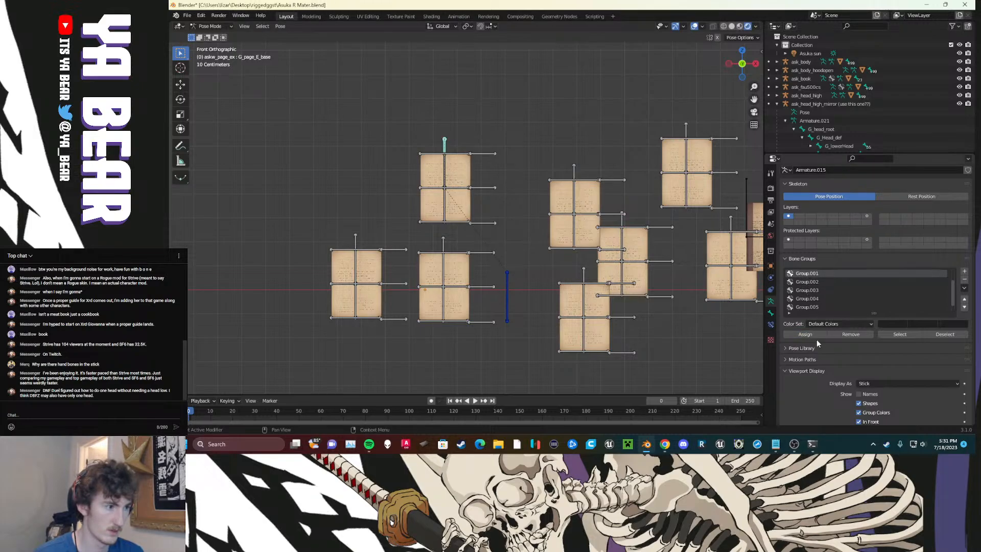
Step: Assign the G_page_H_base and G_page_G_base bones to the bone group named Group
left_click(686, 126)
scroll(836, 290, "up", 1)
left_click(811, 274)
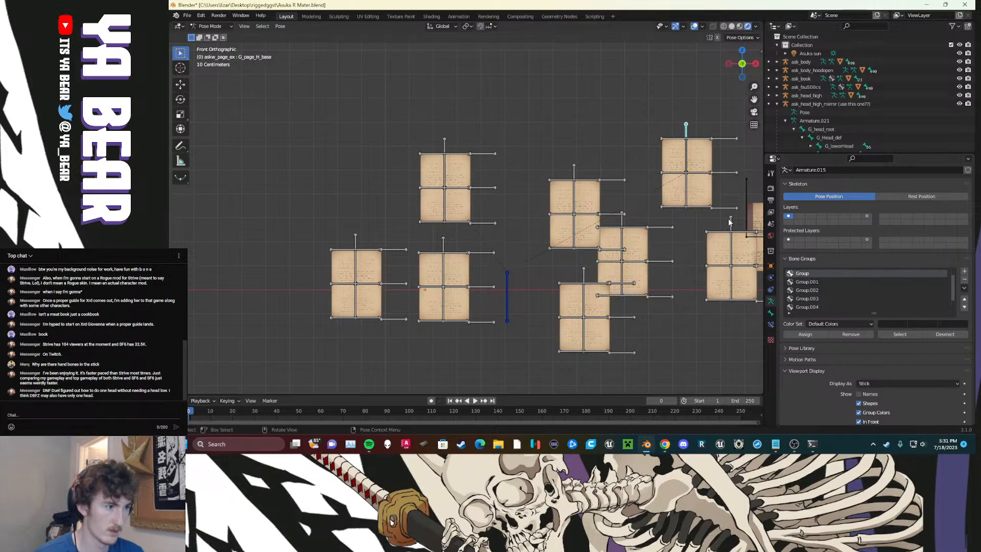
left_click(730, 220)
left_click(820, 333)
Step: Colour the page F bone group, Group.006, with 12 - Theme Color Set
middle_click_drag(702, 236, 431, 241)
key("KP_1")
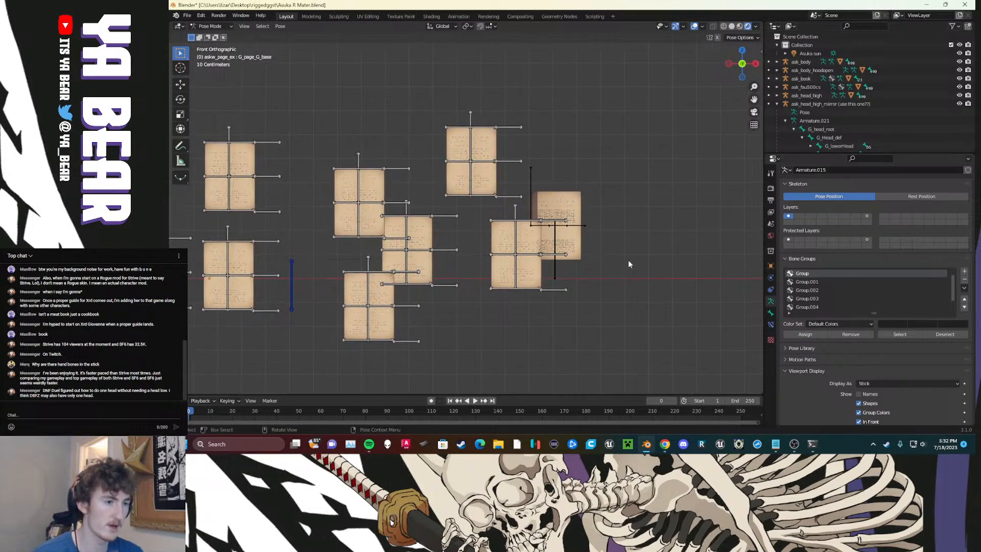
scroll(818, 292, "down", 2)
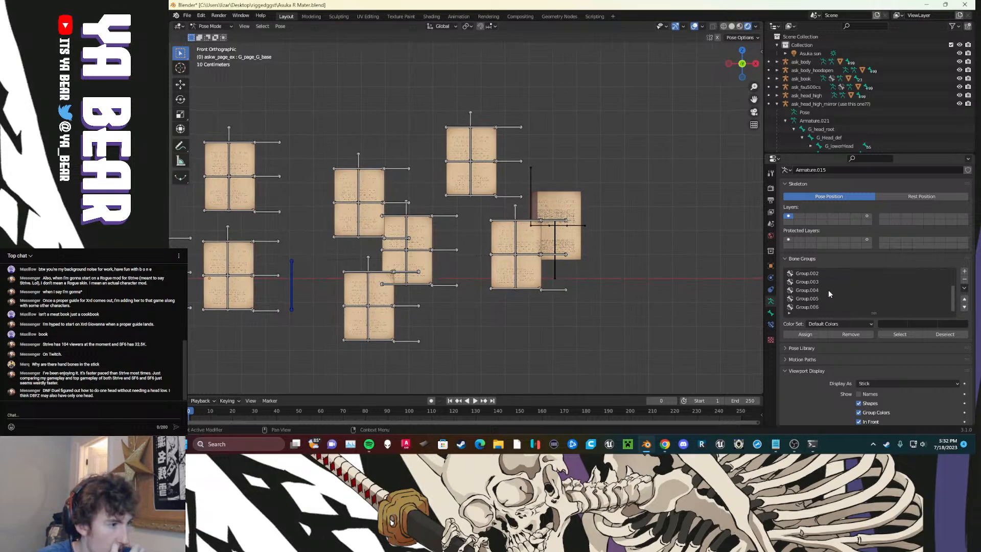
scroll(667, 301, "down", 1)
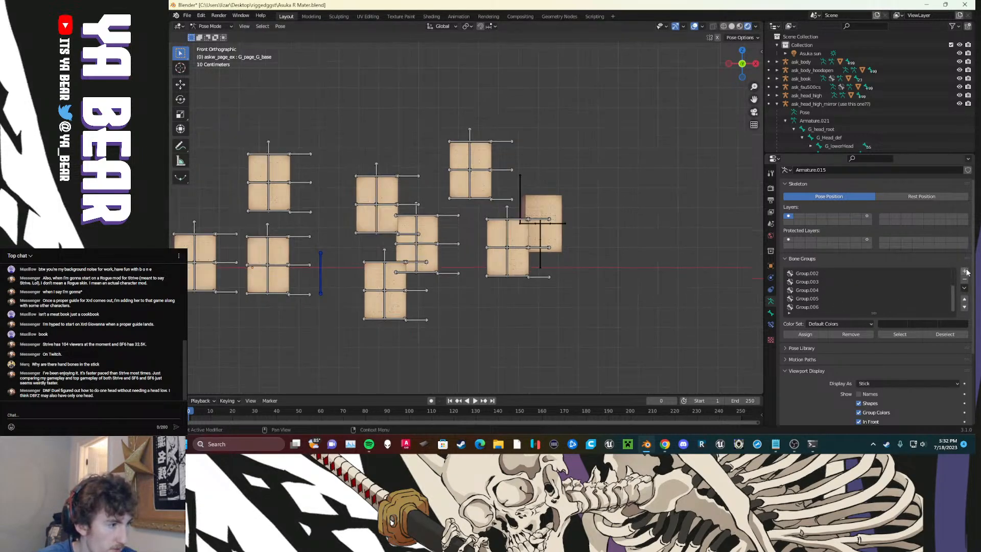
left_click(811, 307)
left_click(823, 325)
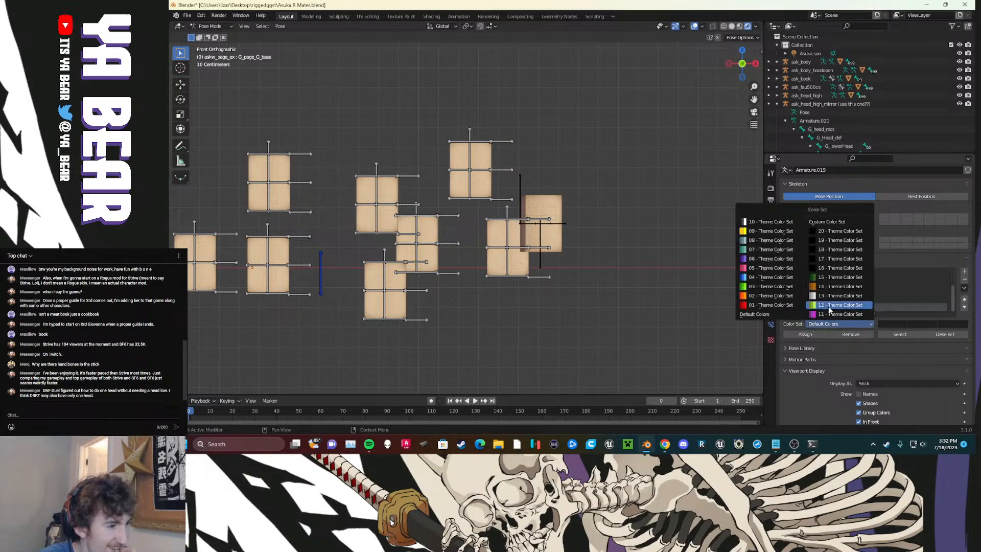
left_click(828, 310)
Step: Colour the page B bone group, Group.005, with 13 - Theme Color Set
left_click(809, 298)
left_click(824, 324)
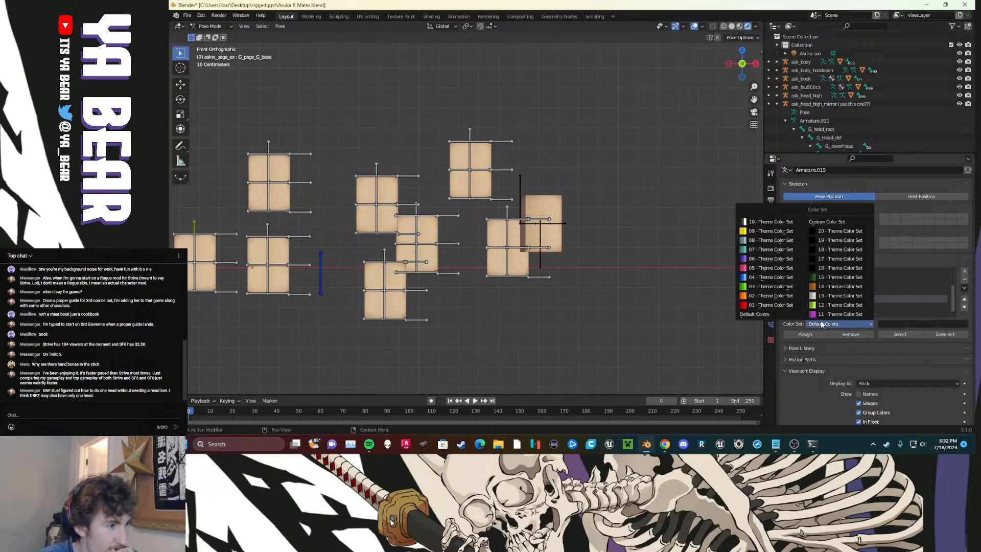
left_click(822, 296)
left_click(800, 290)
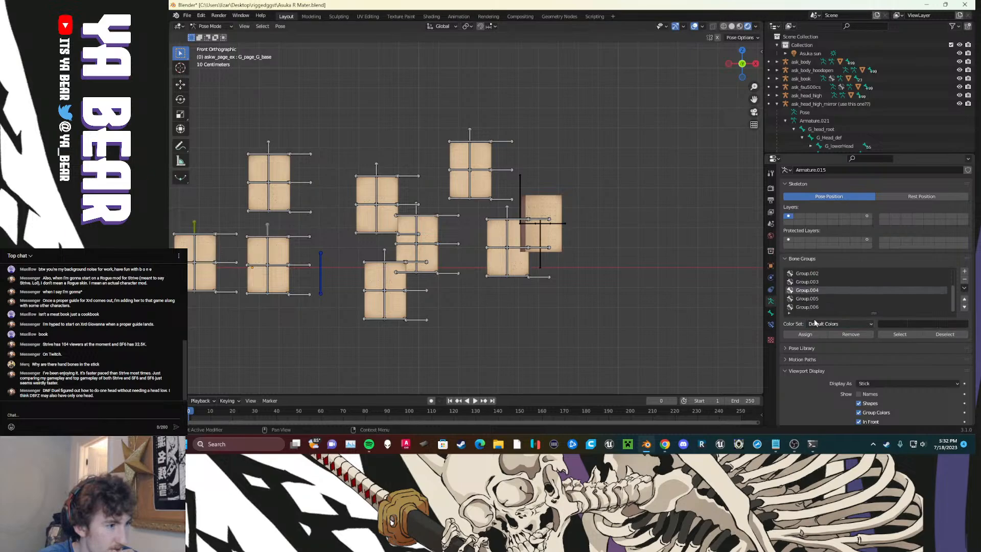
Step: Change the color set of the page B bone group, Group.005, to 11 - Theme Color Set
left_click(812, 298)
left_click(824, 323)
left_click(830, 318)
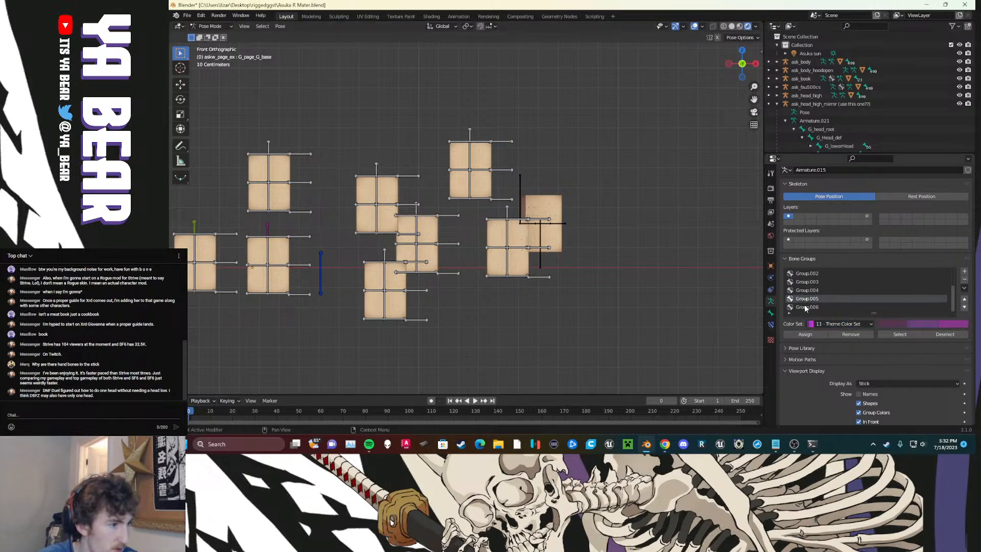
Step: Colour the page D bone group, Group.004, with 07 - Theme Color Set
left_click(805, 307)
left_click(807, 298)
left_click(808, 289)
left_click(838, 323)
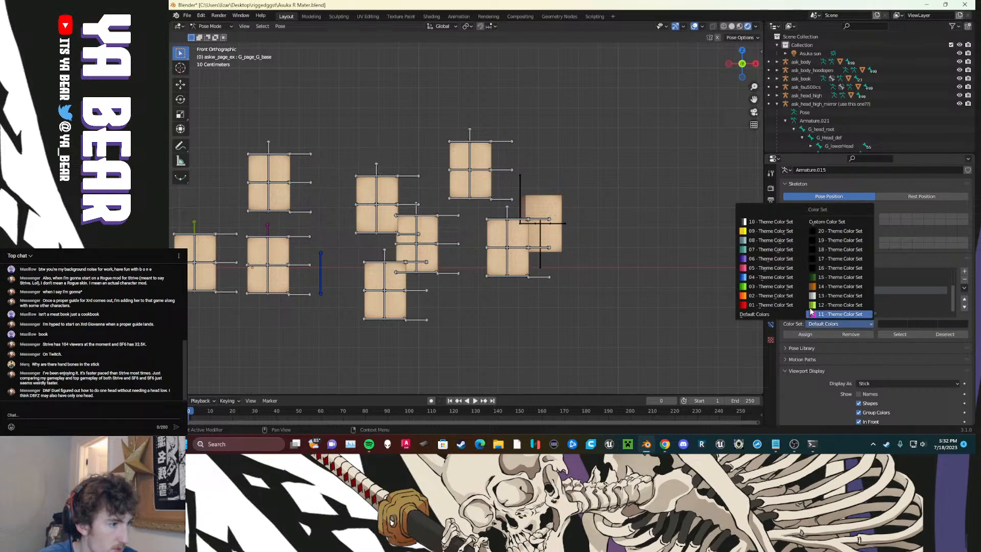
left_click(772, 250)
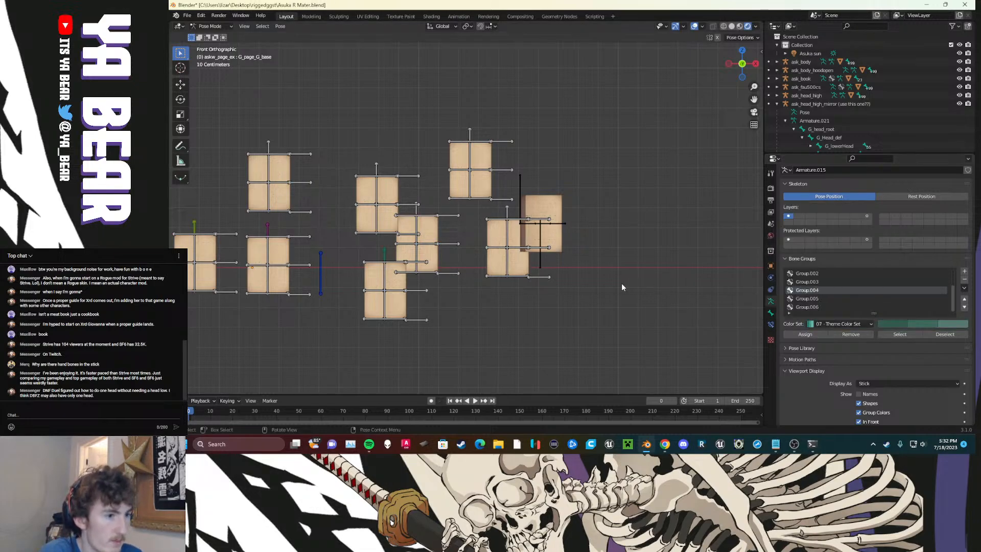
Step: Colour bone group Group.003 with 08 - Theme Color Set and Group.002 with 09 - Theme Color Set
left_click(808, 281)
left_click(838, 324)
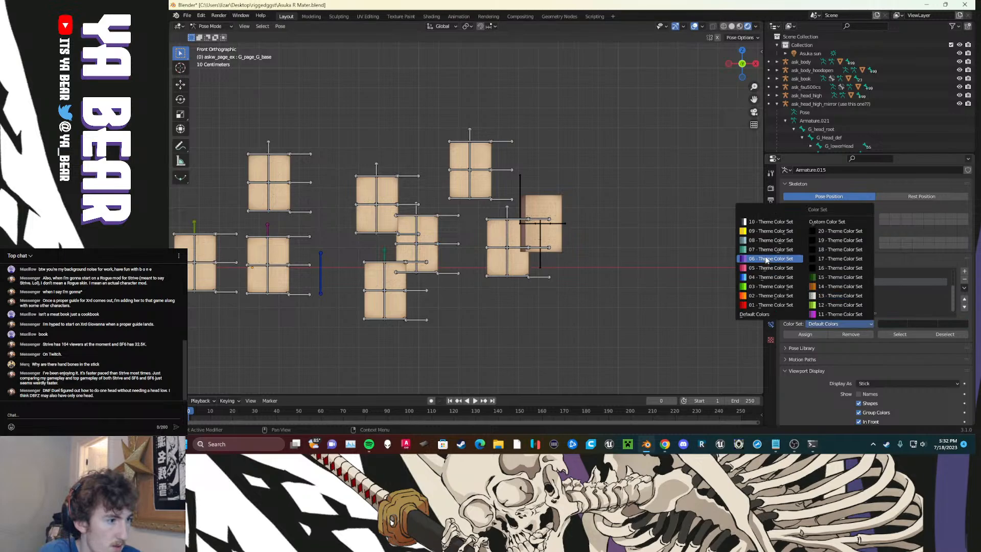
left_click(770, 240)
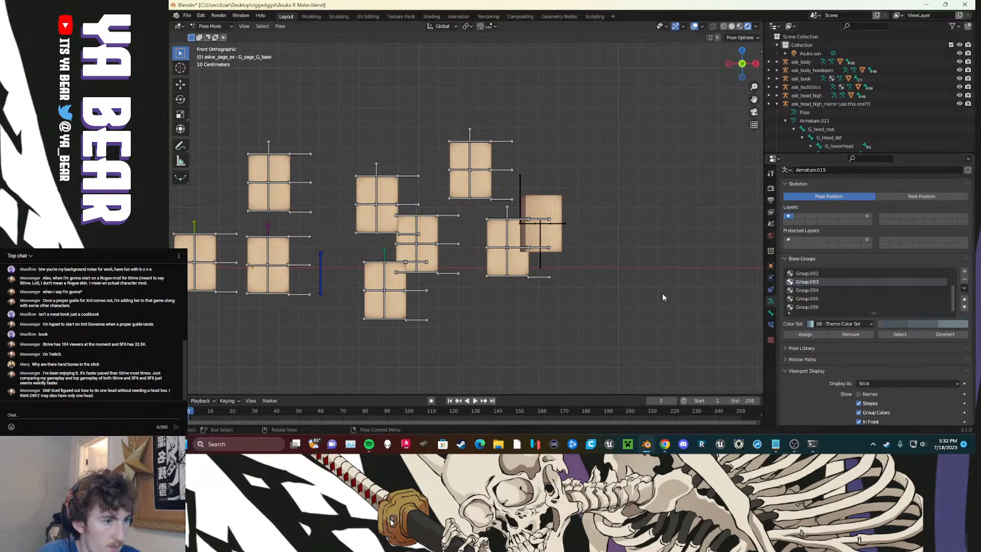
left_click(826, 273)
left_click(813, 323)
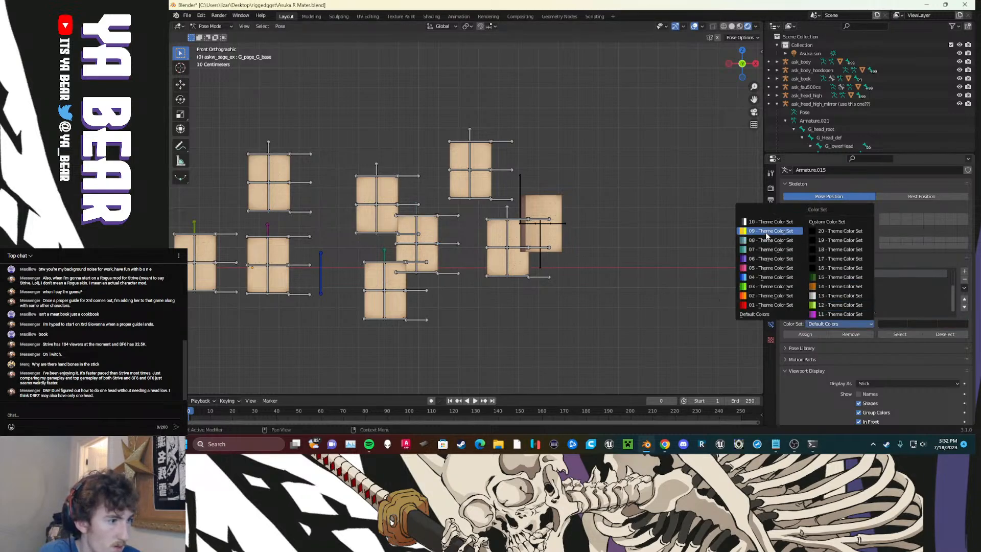
left_click(766, 231)
Step: Colour the page E bone group, Group.001, with 10 - Theme Color Set
left_click(810, 274)
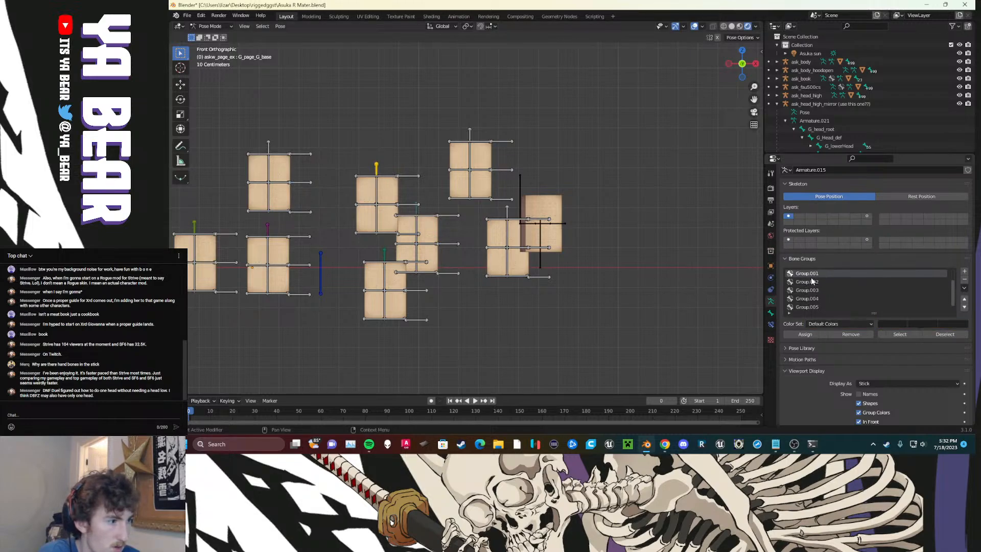
left_click(818, 324)
left_click(763, 222)
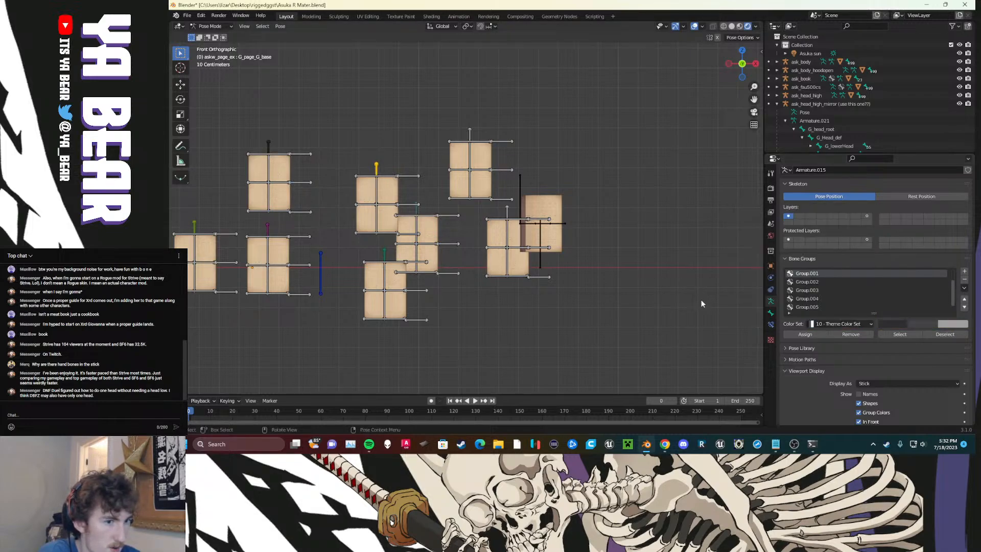
Step: Create a separate bone group for the G_page_H_base bone and colour it with 14 - Theme Color Set
left_click(469, 132)
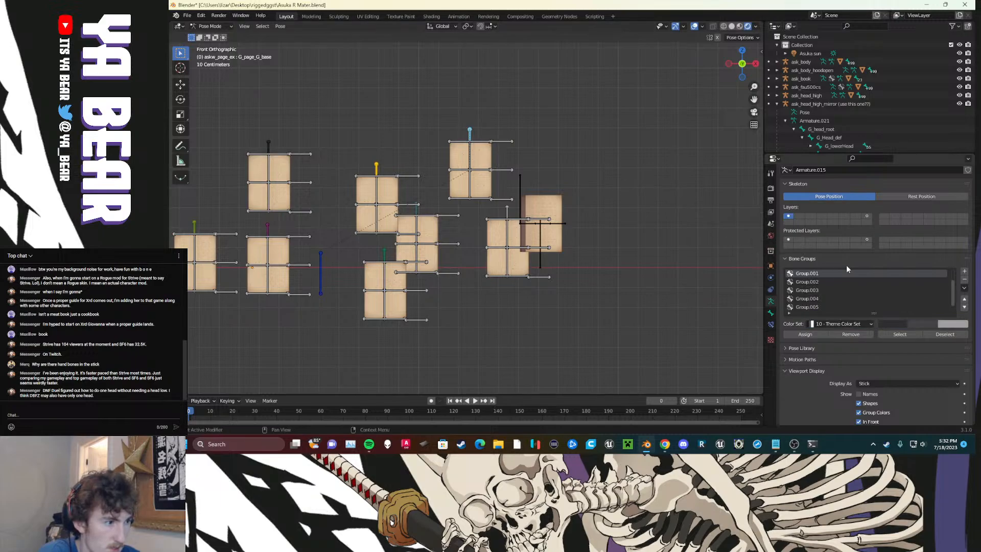
scroll(856, 278, "down", 1)
left_click(965, 272)
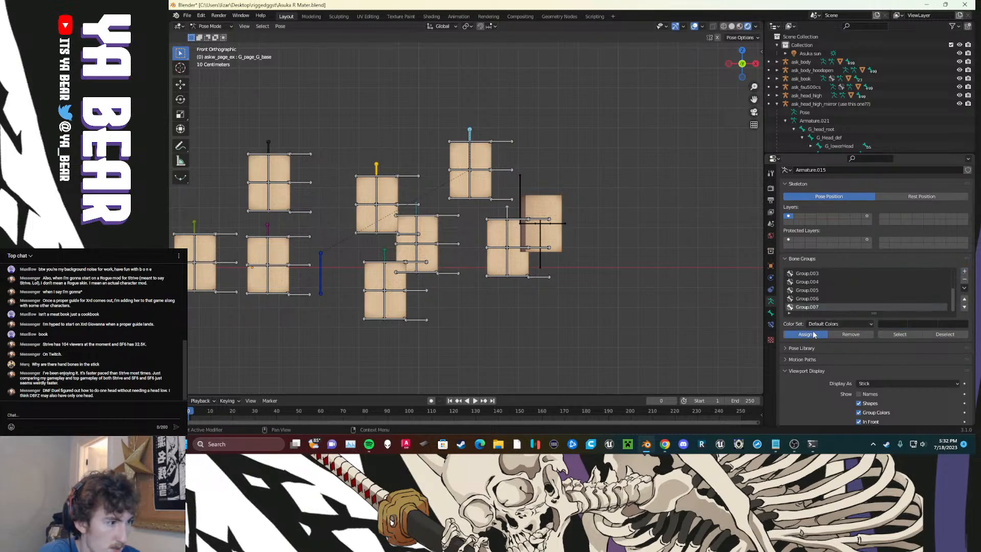
left_click(825, 324)
left_click(827, 289)
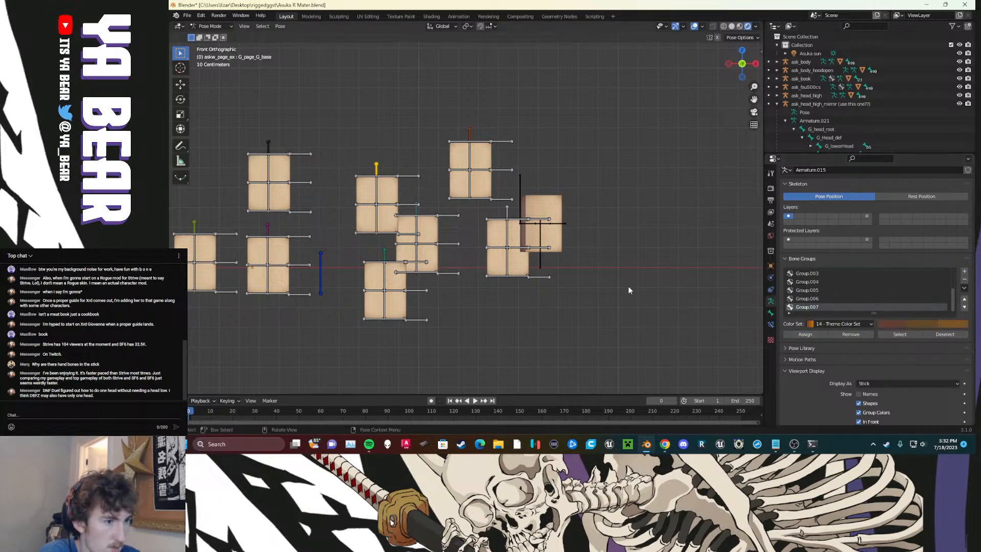
Step: Colour the bone group containing G_page_G_base, Group, with 01 - Theme Color Set and save the file
left_click(507, 210)
left_click(826, 299)
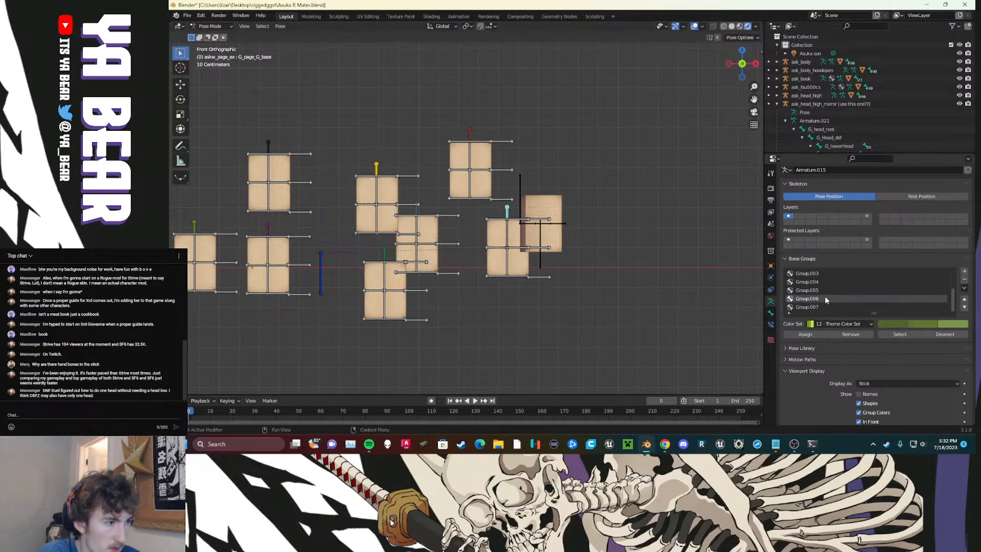
left_click(823, 289)
left_click(823, 281)
left_click(822, 275)
scroll(822, 281, "up", 1)
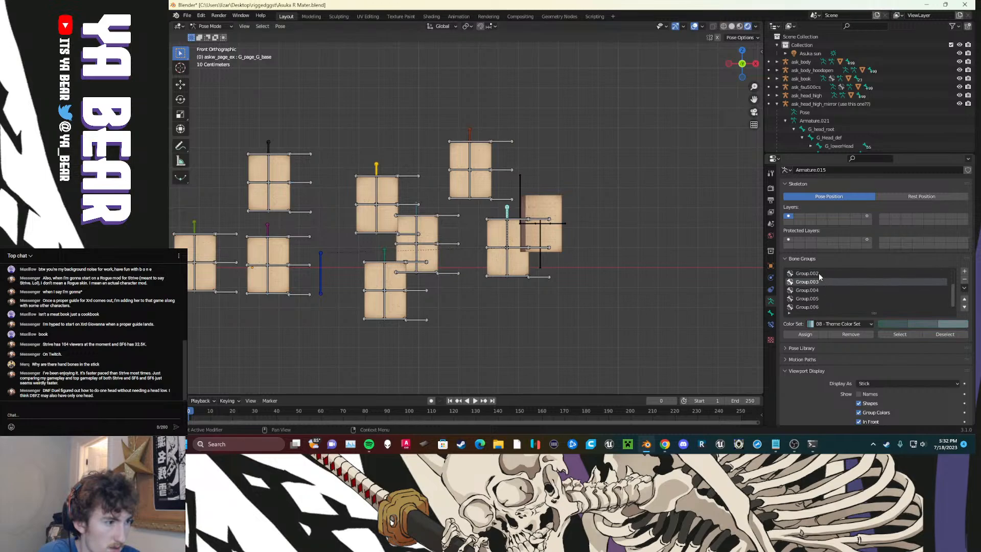
left_click(819, 274)
scroll(824, 283, "up", 1)
left_click(823, 275)
scroll(825, 282, "up", 2)
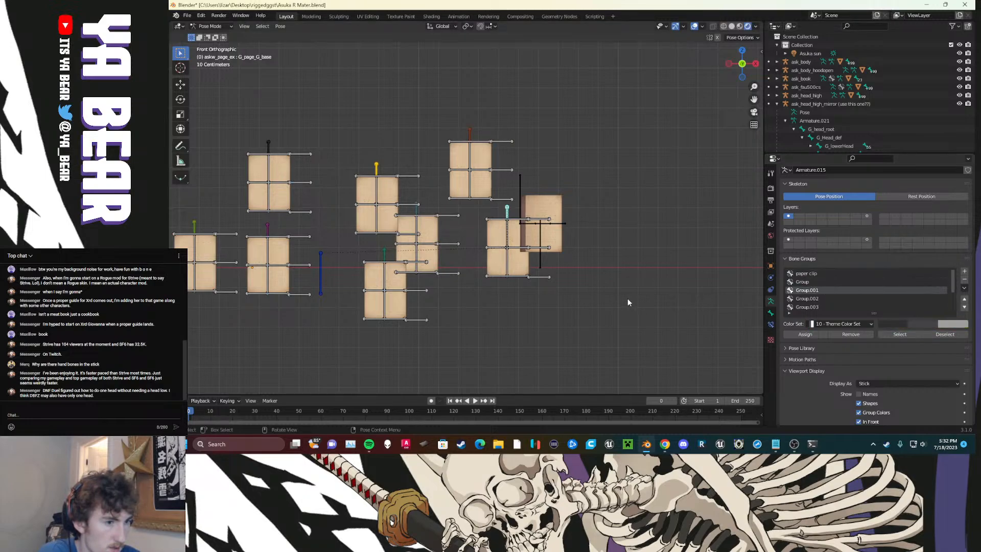
left_click(816, 282)
left_click(814, 322)
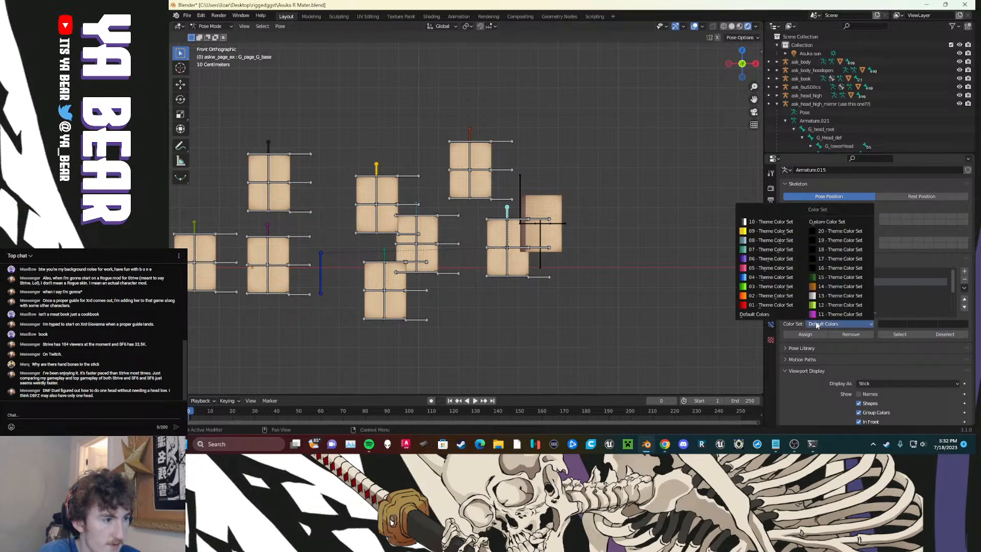
left_click(772, 304)
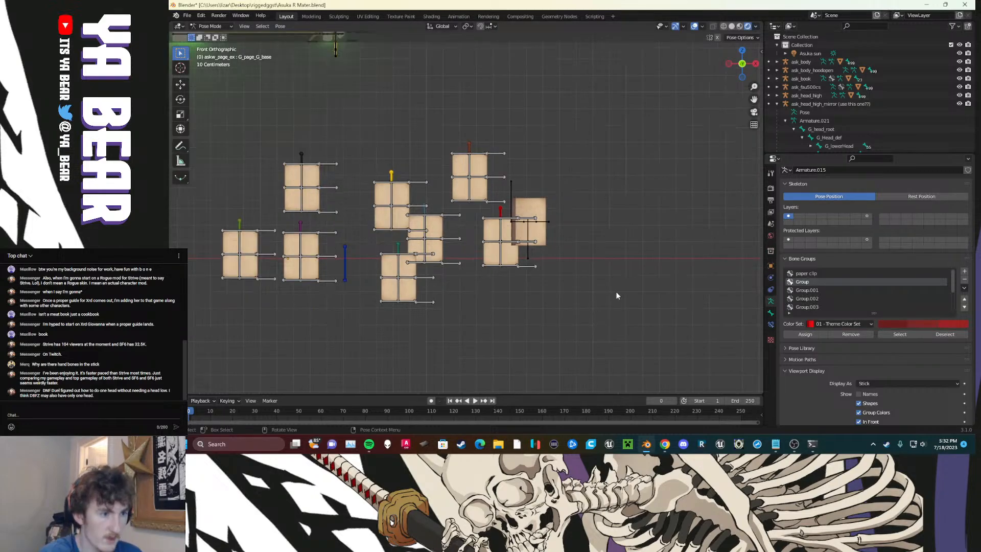
key("ctrl+s")
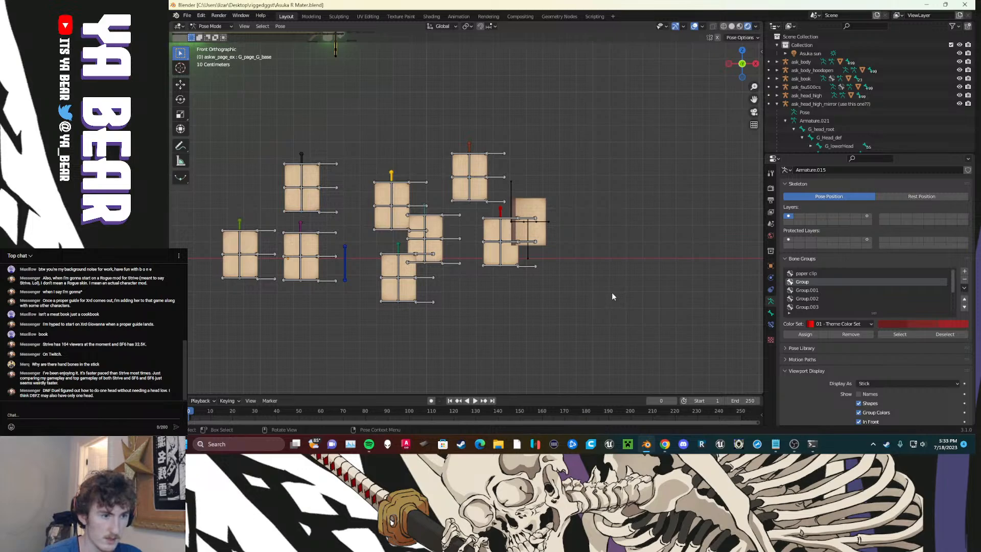
Step: Clear the location of all bones in the askw_page_ex armature, deselect them and save the file
key("a")
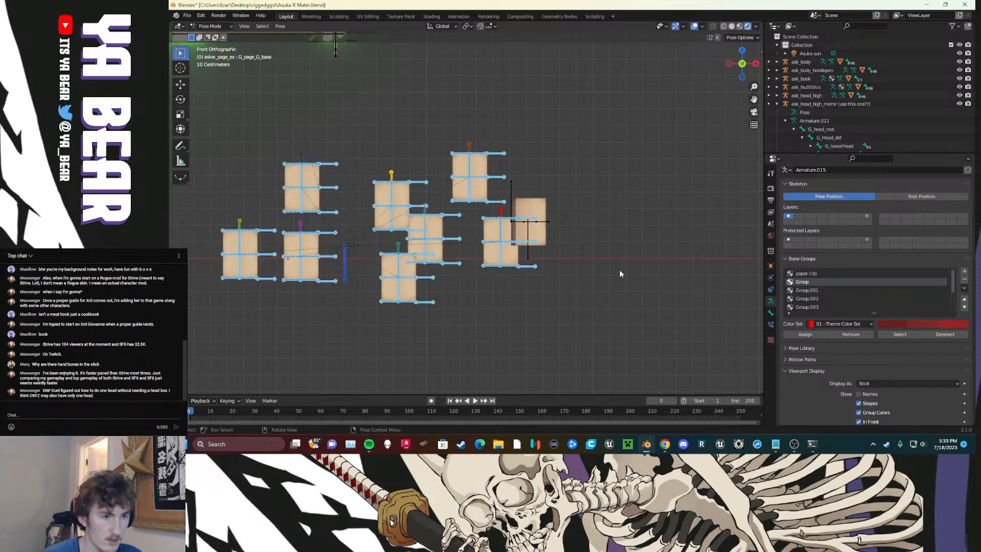
key("alt+a")
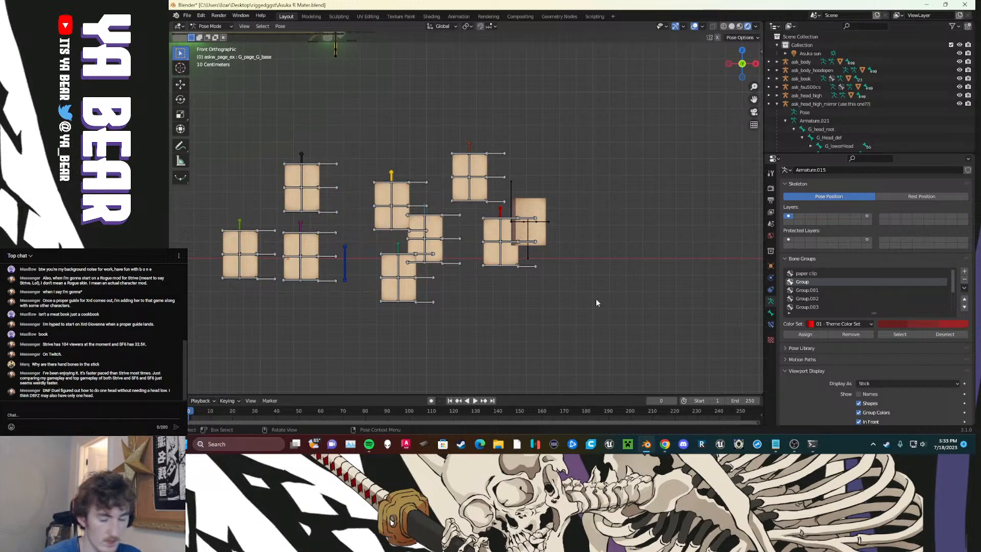
key("a")
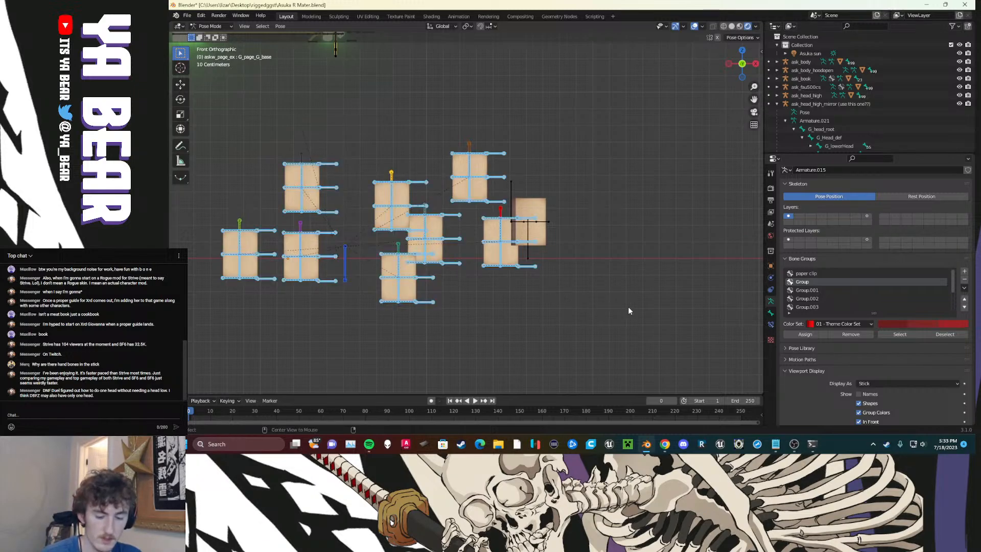
key("alt+g")
key("alt+a")
key("ctrl+s")
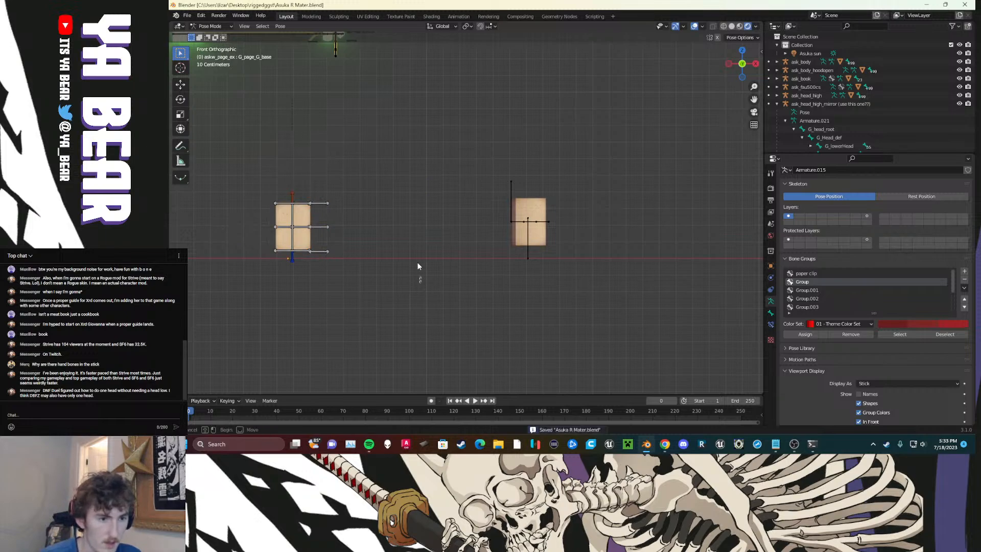
Step: Leave posing the askw_page_ex armature and enter Pose Mode on the askw_page_add armature
left_click(207, 26)
left_click(210, 35)
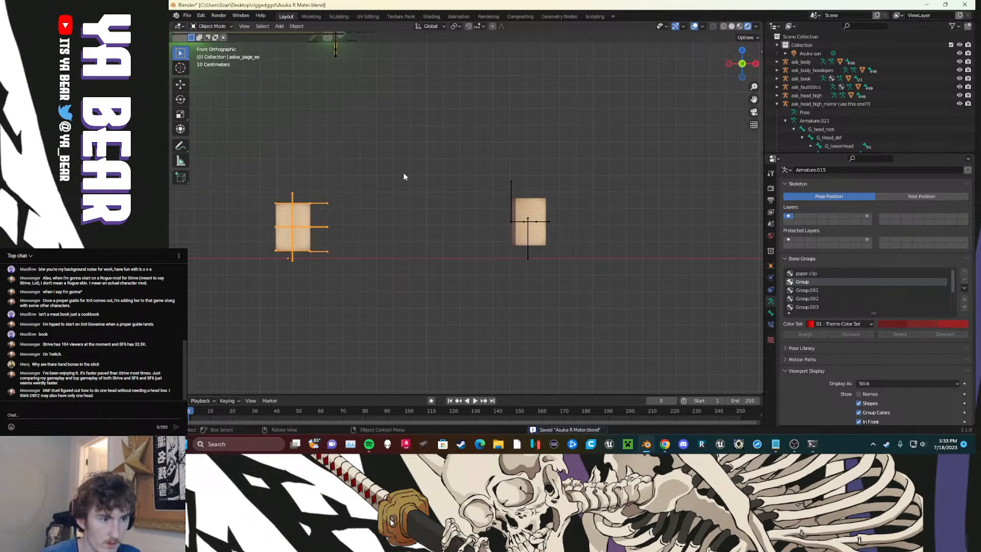
left_click(509, 199)
left_click(206, 26)
left_click(210, 54)
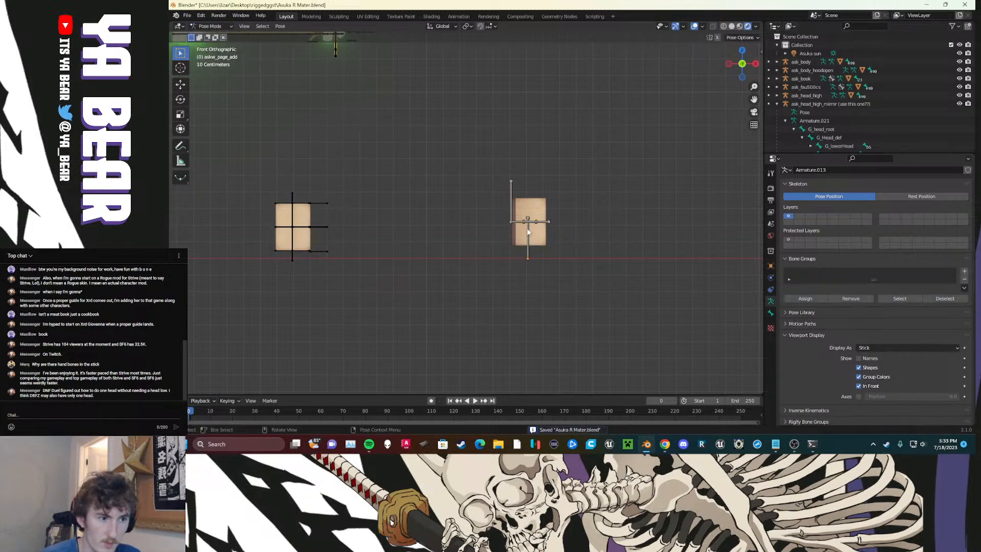
Step: Rotate the G_page_A_con bone freely with Trackball, swinging page A out to the opposite side of the page stack
left_click(520, 222)
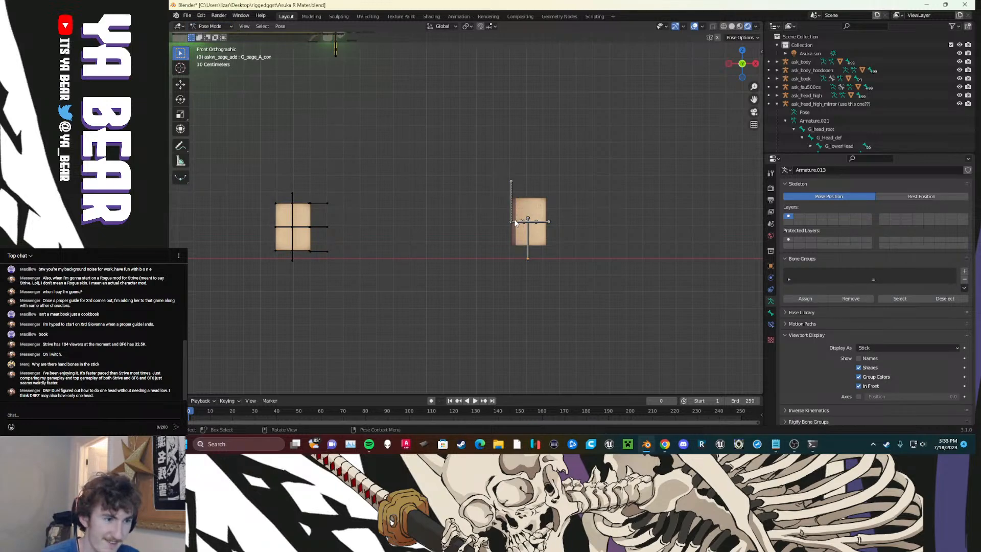
key("r")
key("r")
left_click(520, 193)
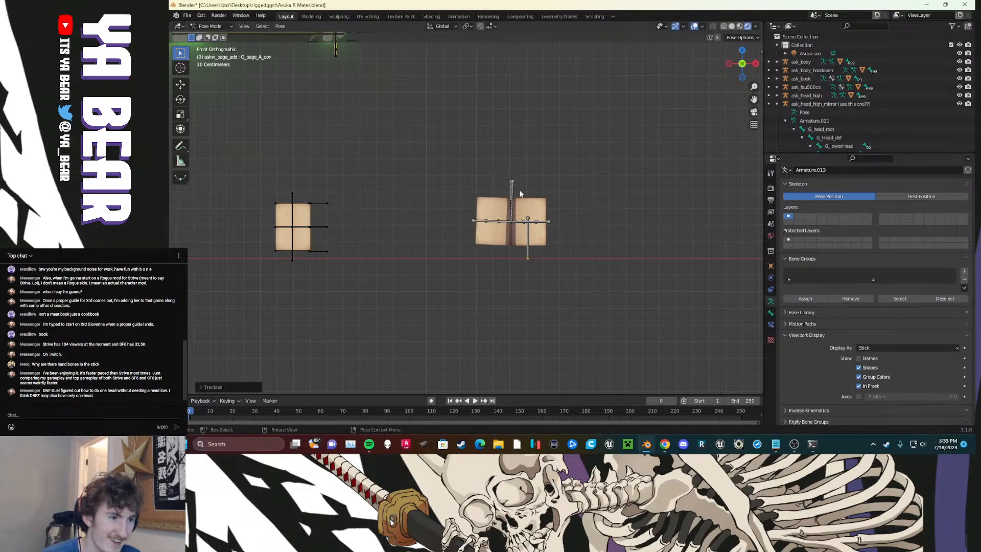
Step: Move the G_page_A_base bone away from the page stack towards the askw_page_ex armature
left_click(513, 189)
key("r")
right_click(483, 191)
key("g")
left_click(424, 173)
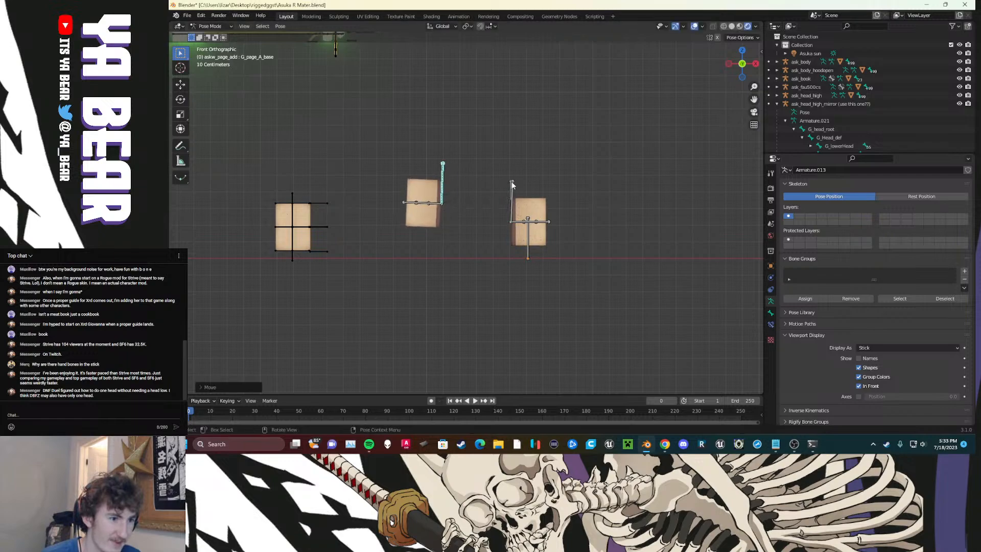
key("g")
left_click(513, 211)
Step: Move the G_page_A_con bone off the page stack, shifting page A along with it
left_click(512, 196)
key("g")
left_click(490, 199)
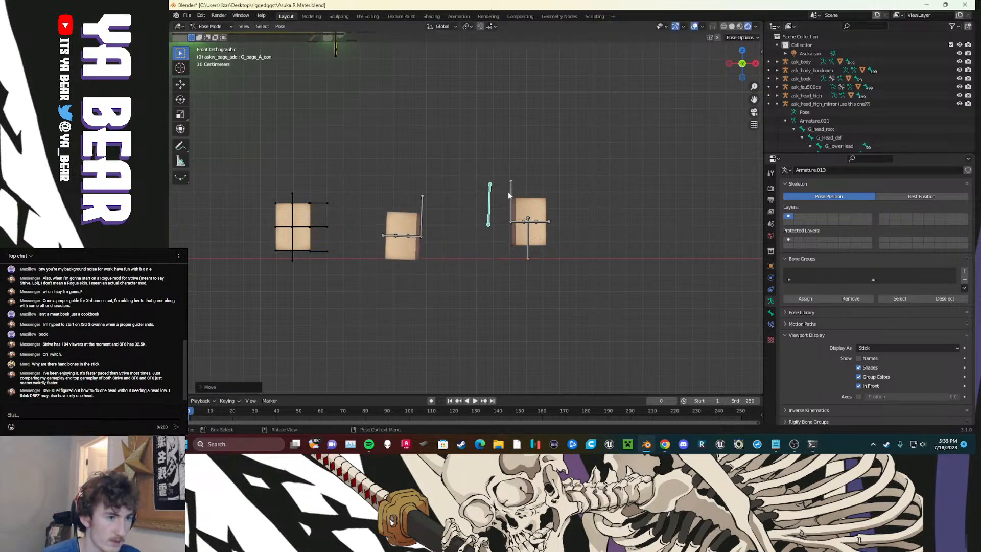
key("g")
left_click(504, 206)
Step: Separate pages B and C from the stack, moving G_page_B_base to its right and G_page_C_base below it
left_click(510, 193)
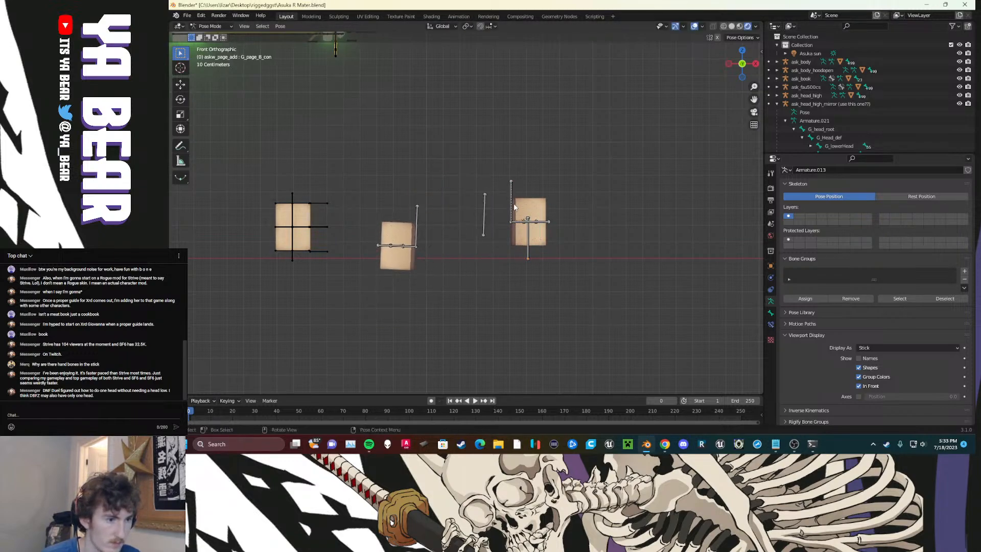
key("g")
left_click(590, 217)
left_click(513, 197)
key("g")
left_click(505, 259)
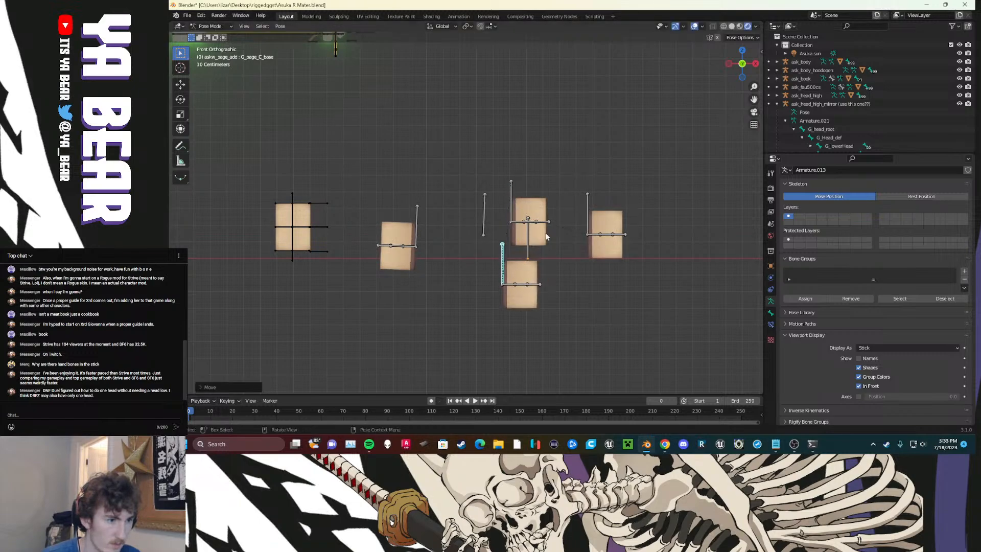
Step: Move the G_page_D_base bone up and to the right, away from the remaining control bones
scroll(530, 270, "up", 5)
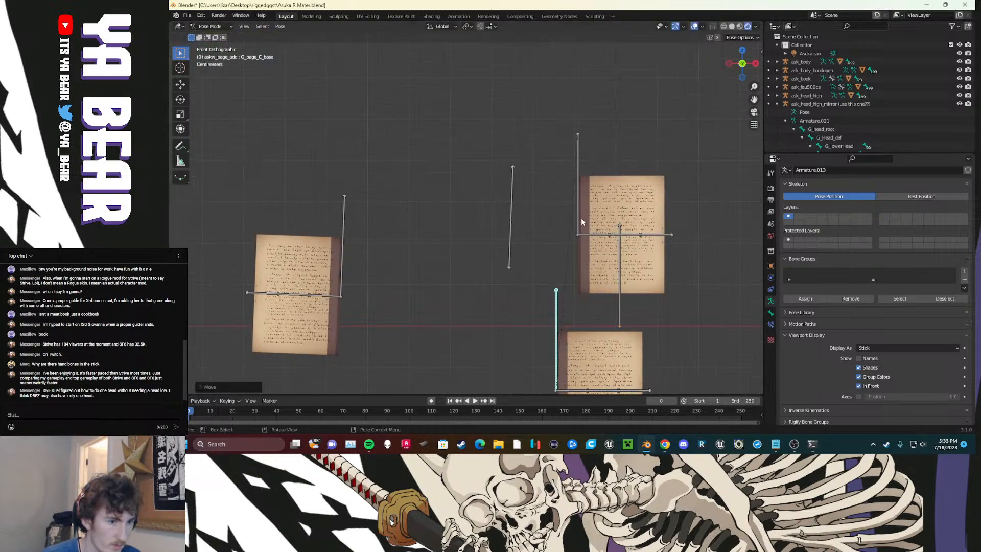
left_click(583, 198)
key("g")
left_click(634, 147)
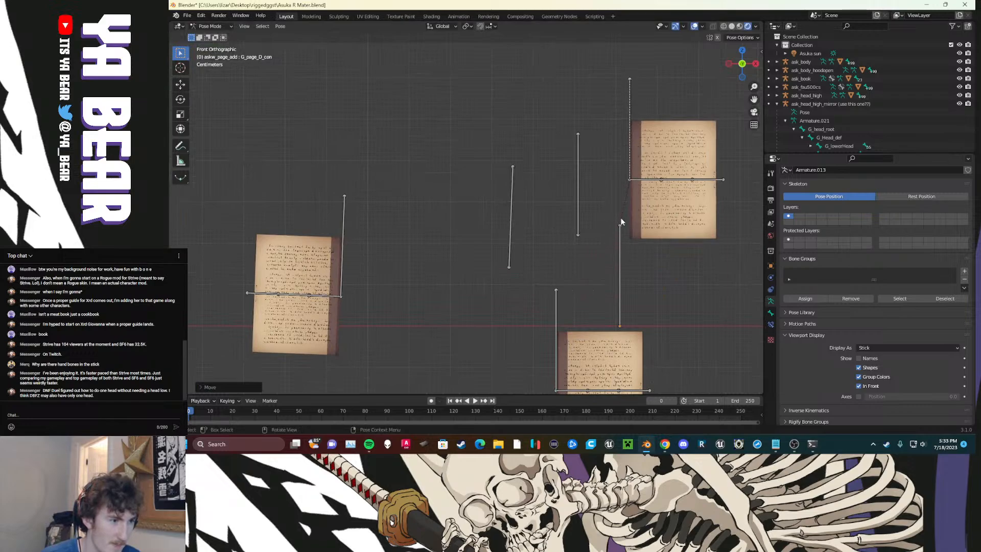
left_click(635, 179)
key("g")
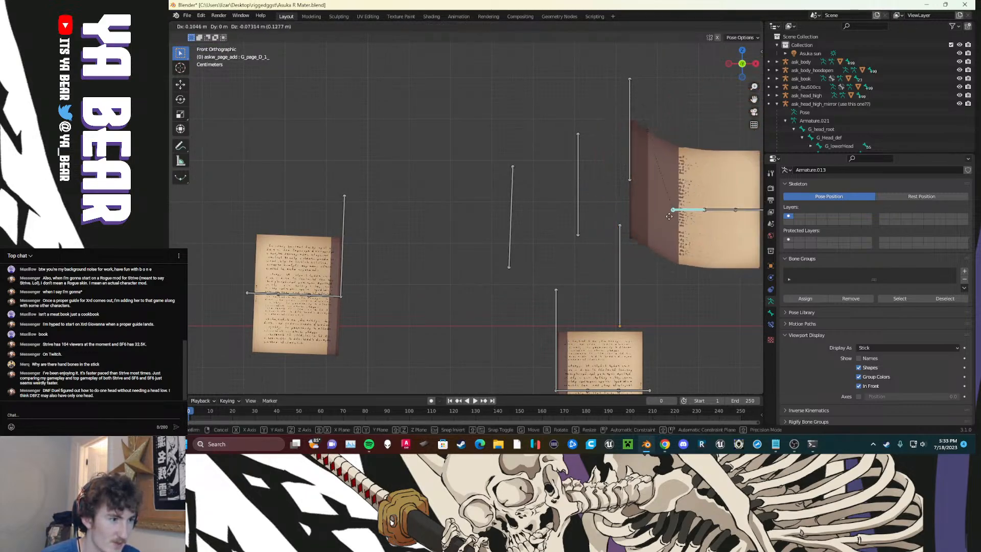
left_click(647, 210)
Step: Move the G_page_C_base bone slightly farther down and left from the other pages
scroll(647, 210, "down", 5)
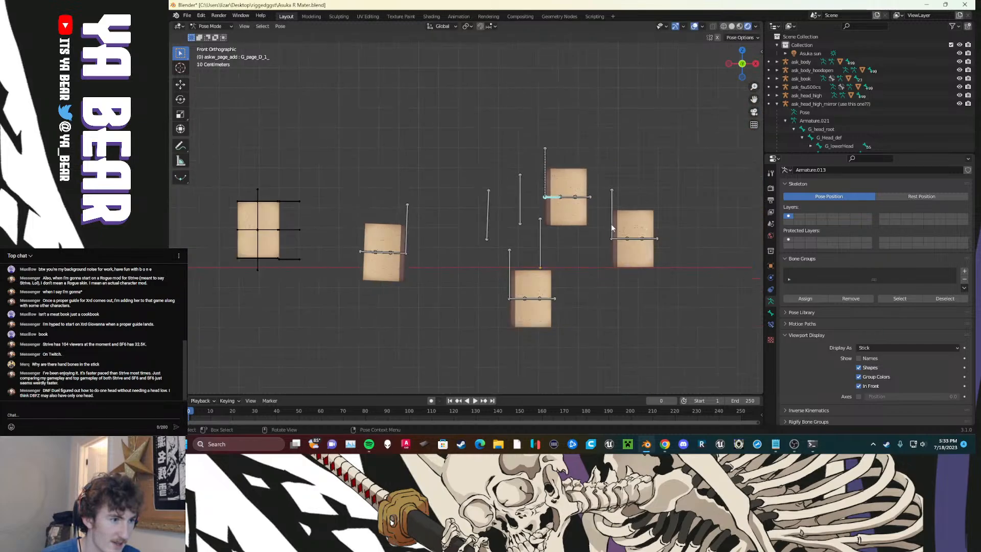
left_click(501, 266)
key("g")
left_click(496, 276)
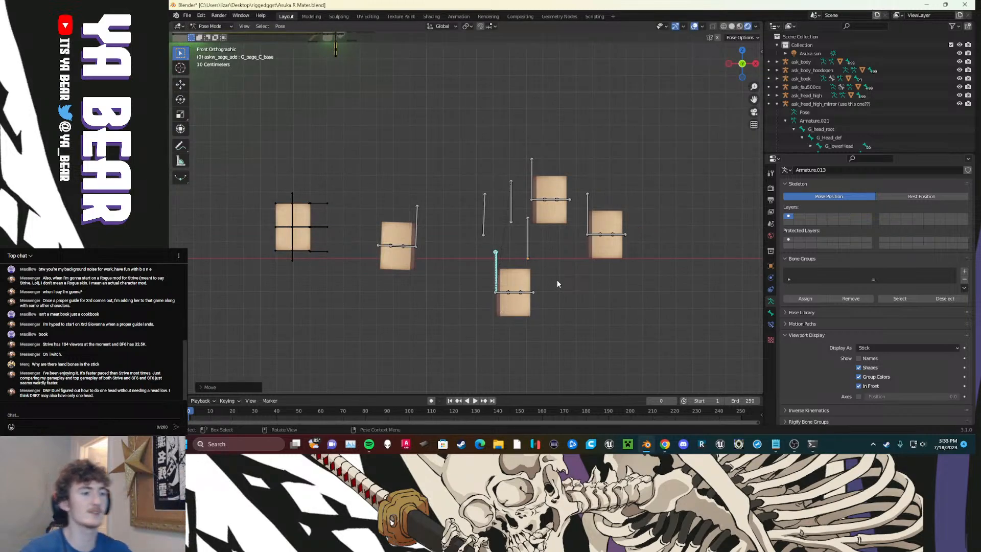
Step: Create a bone group for the G_page_A_base bone and assign the bone to it
left_click(409, 258)
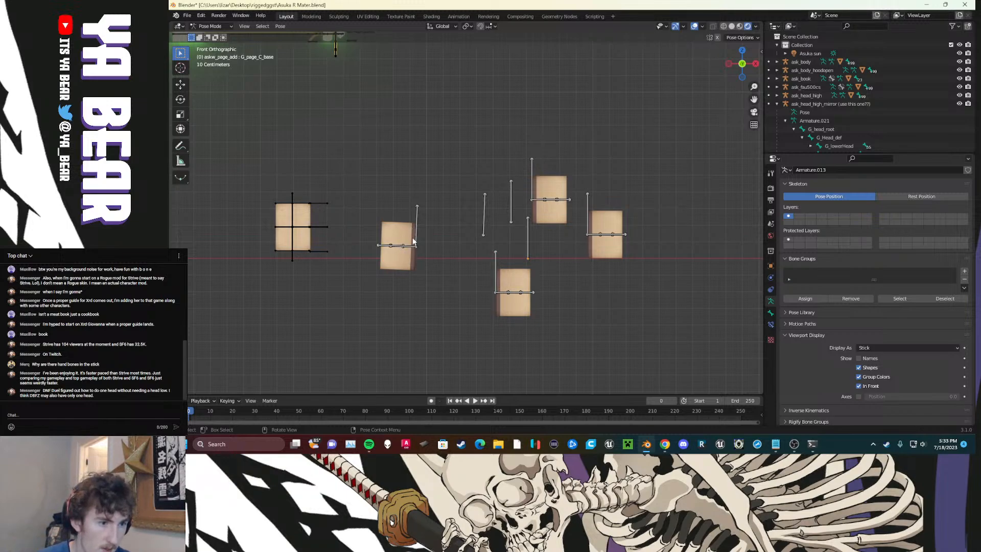
left_click(419, 238)
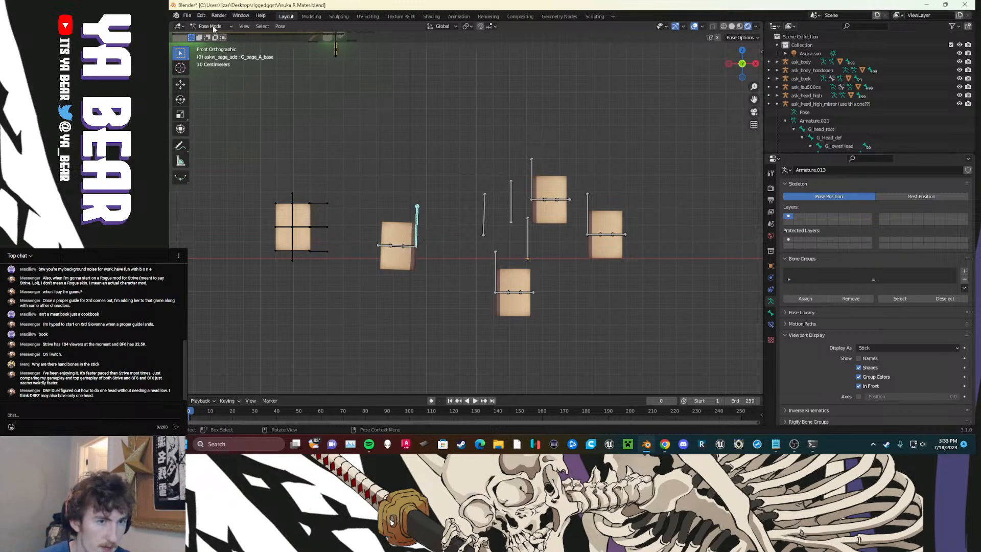
left_click(395, 148)
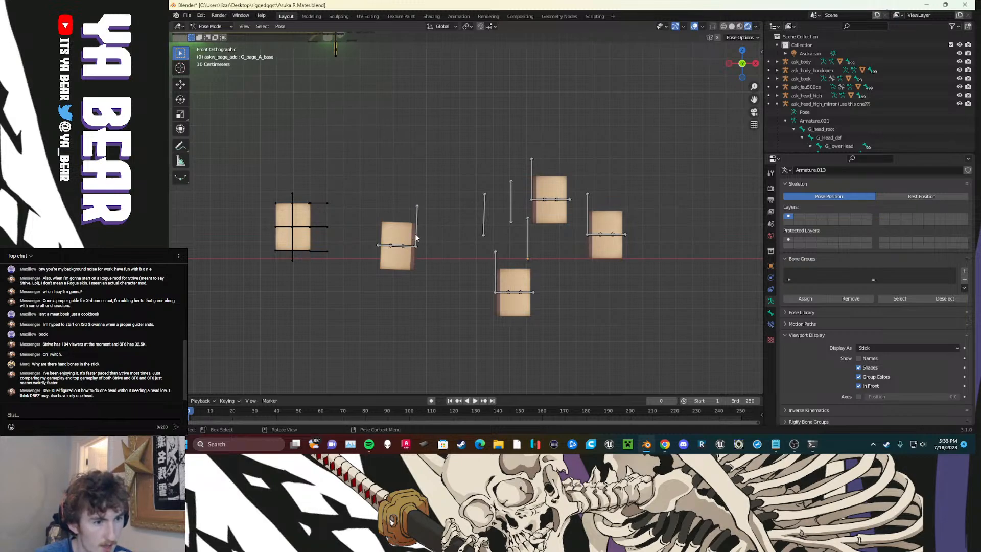
left_click(416, 238)
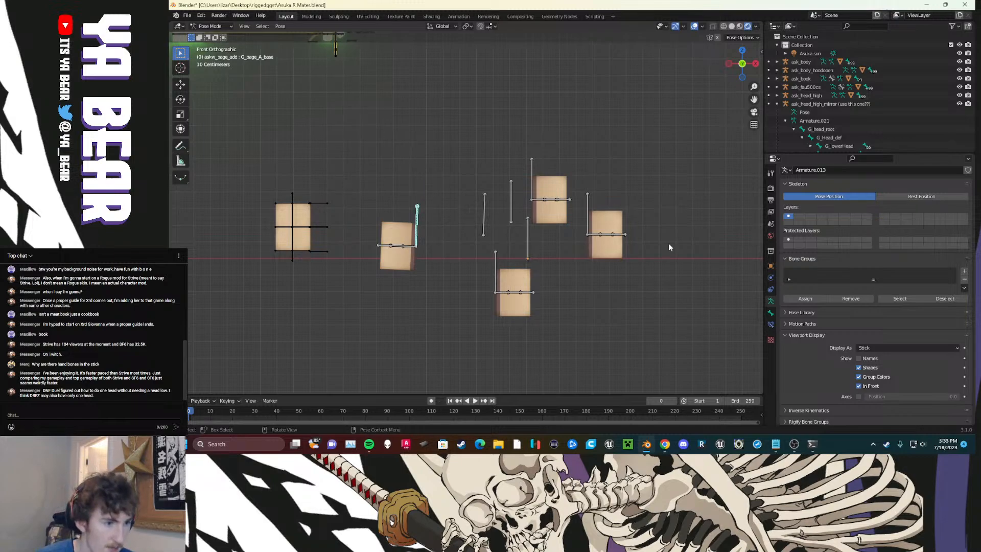
left_click(964, 272)
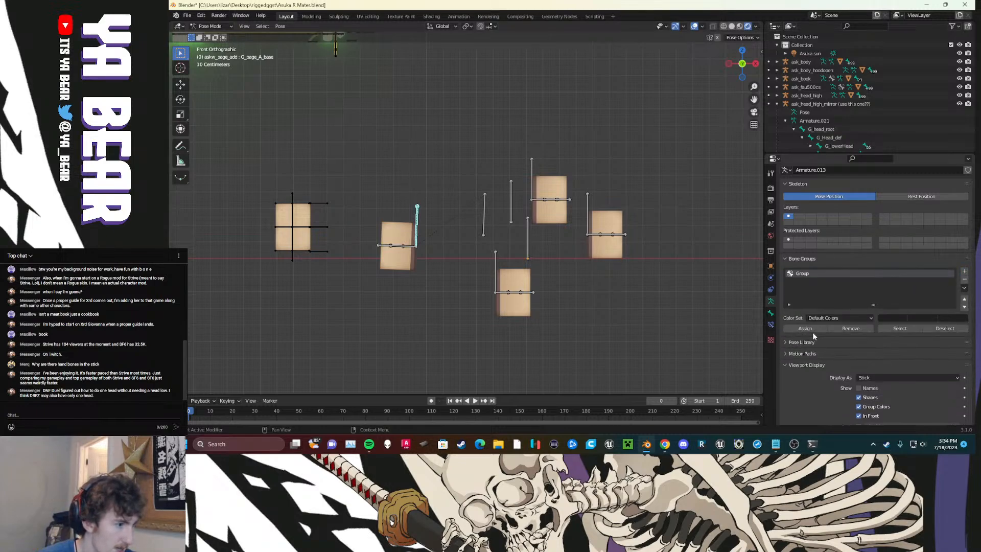
Step: Create and assign separate bone groups for the G_page_C_base and G_page_B_base bones
left_click(497, 256)
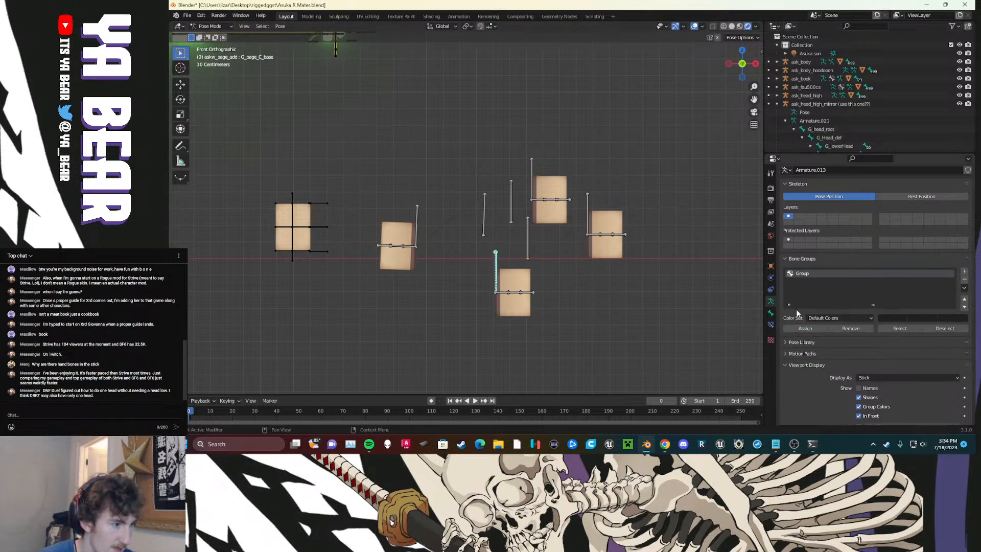
left_click(964, 272)
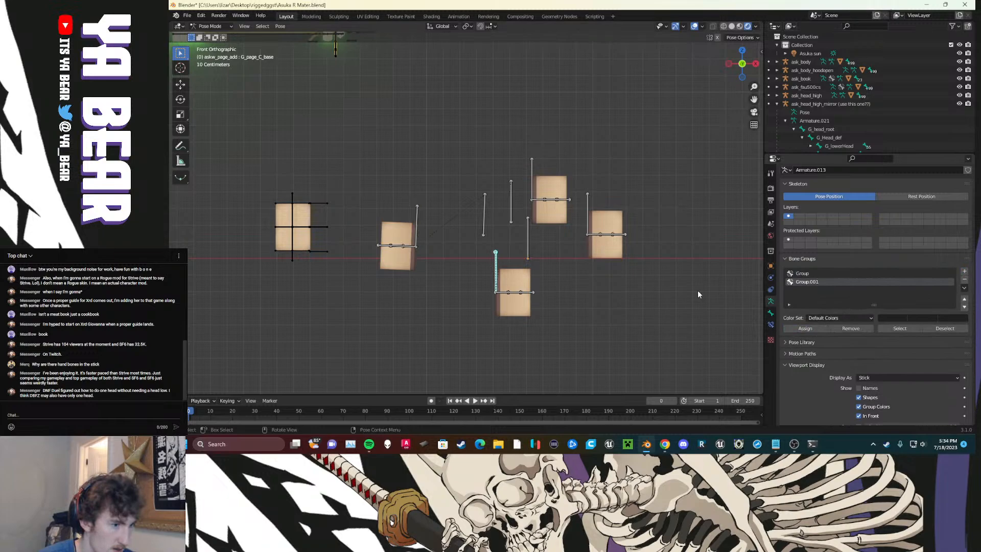
left_click(588, 207)
left_click(965, 271)
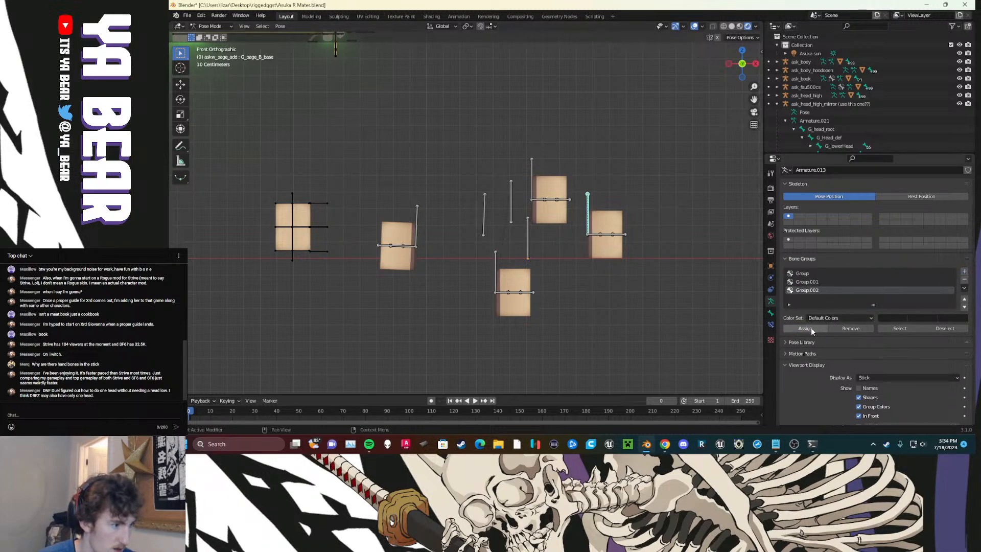
Step: Create and assign a bone group for the G_page_D_base bone and colour it with 11 - Theme Color Set
left_click(531, 178)
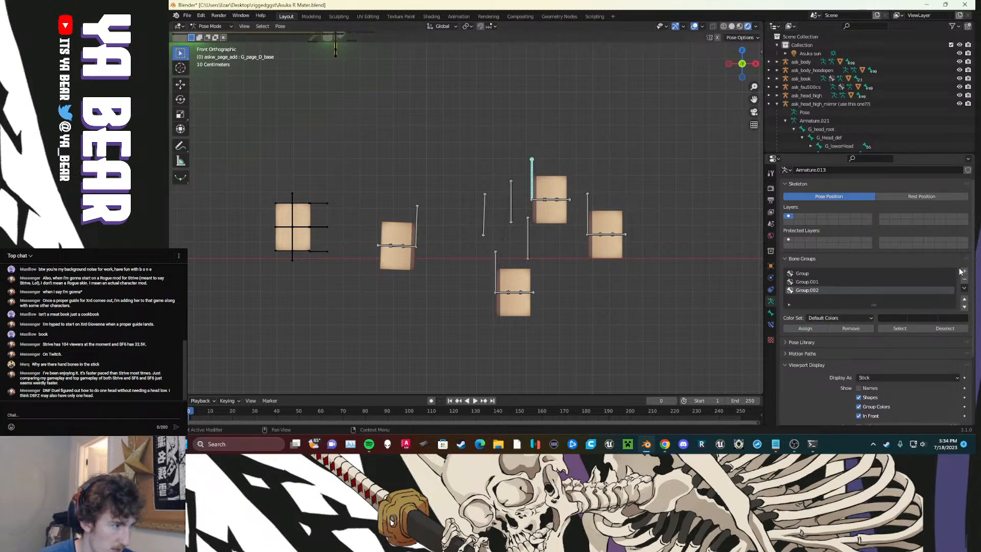
left_click(818, 318)
left_click(816, 306)
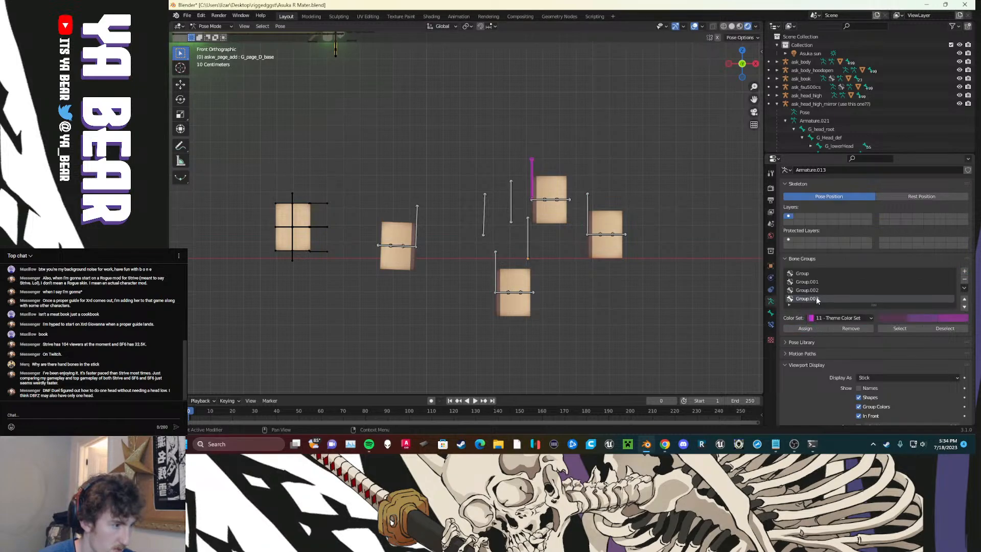
Step: Colour the page B bone group, Group.002, with 14 - Theme Color Set
left_click(811, 290)
left_click(817, 318)
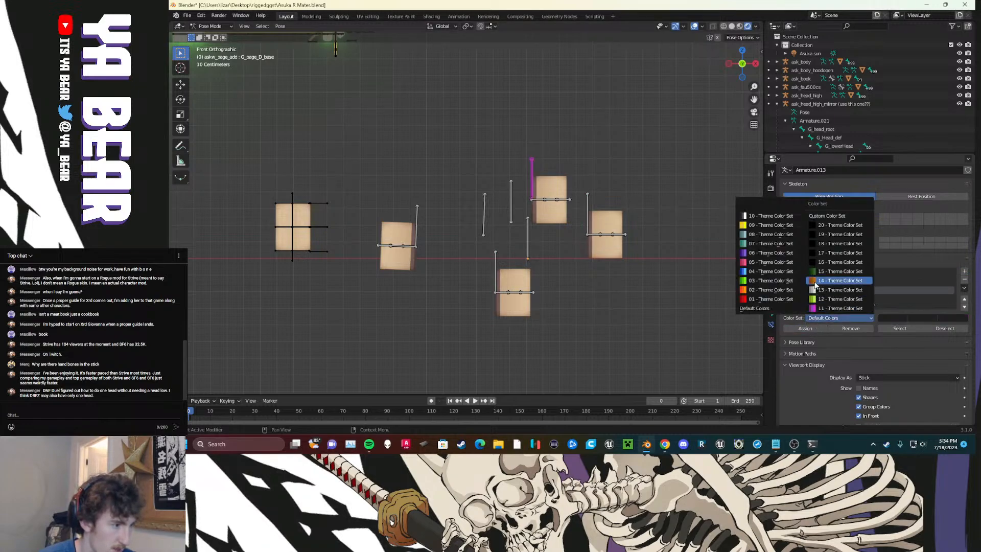
left_click(816, 287)
Step: Colour bone group Group.001 with 03 - Theme Color Set and bone group Group with 09 - Theme Color Set
left_click(806, 282)
left_click(817, 318)
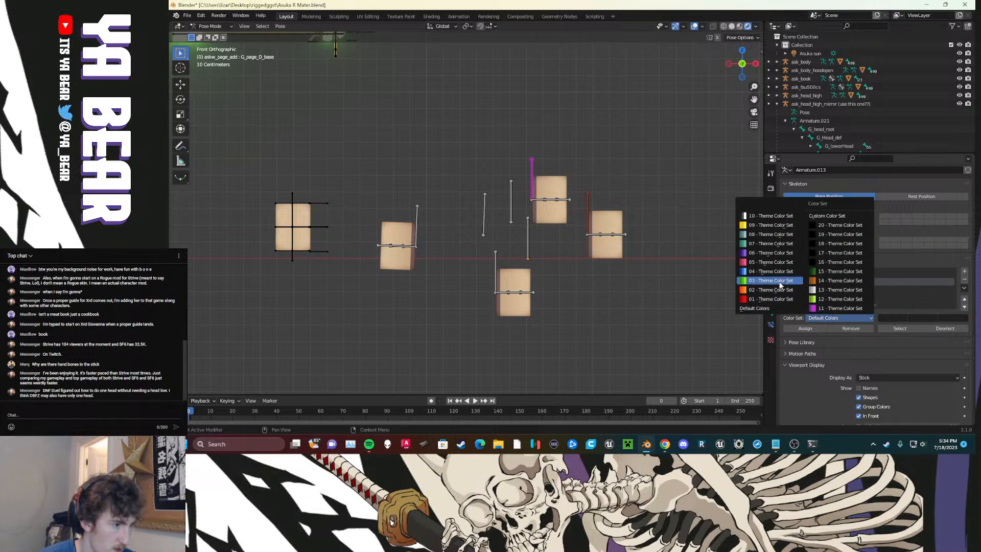
left_click(761, 286)
left_click(805, 273)
left_click(818, 317)
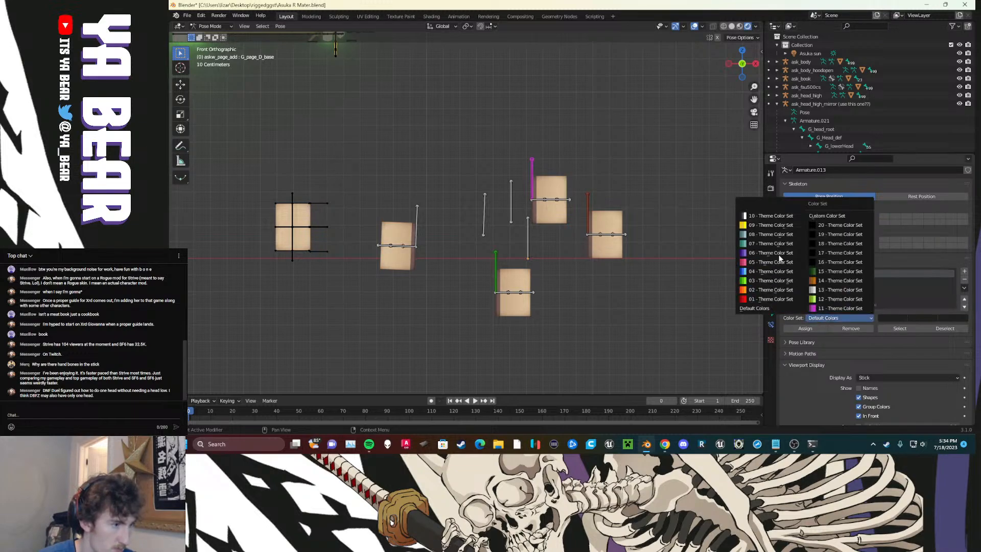
left_click(769, 225)
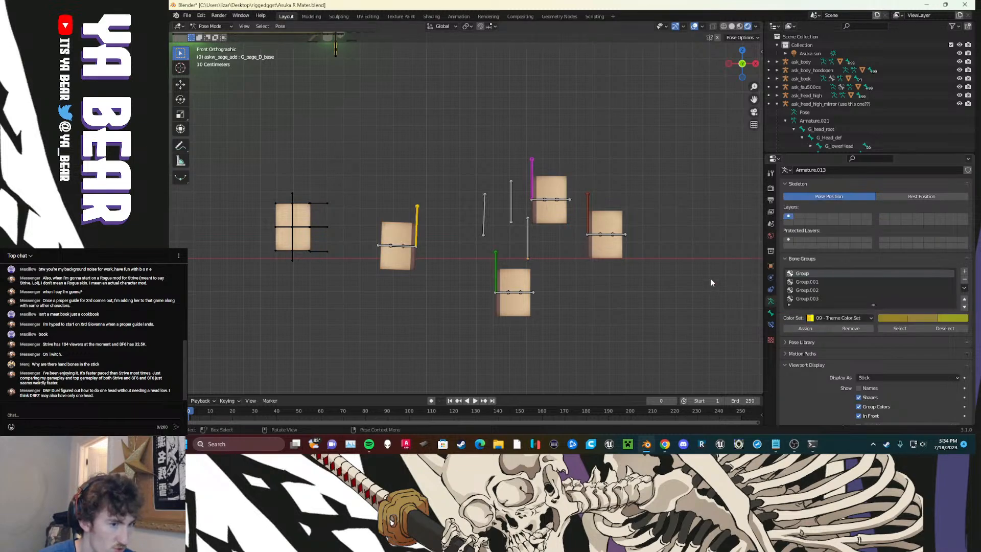
Step: Reset the location and rotation of all bones in askw_page_add, deselect them and save the file
left_click(528, 248)
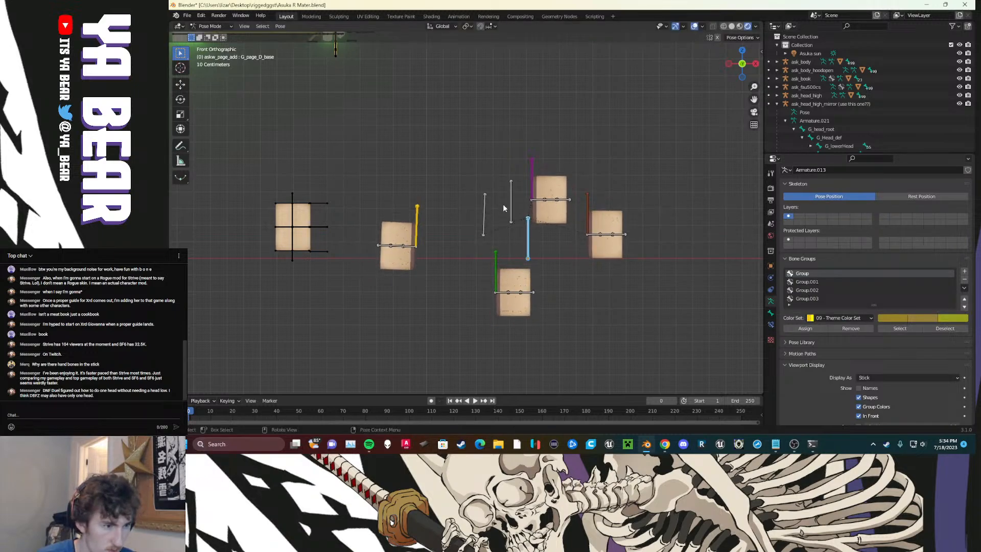
left_click(485, 214)
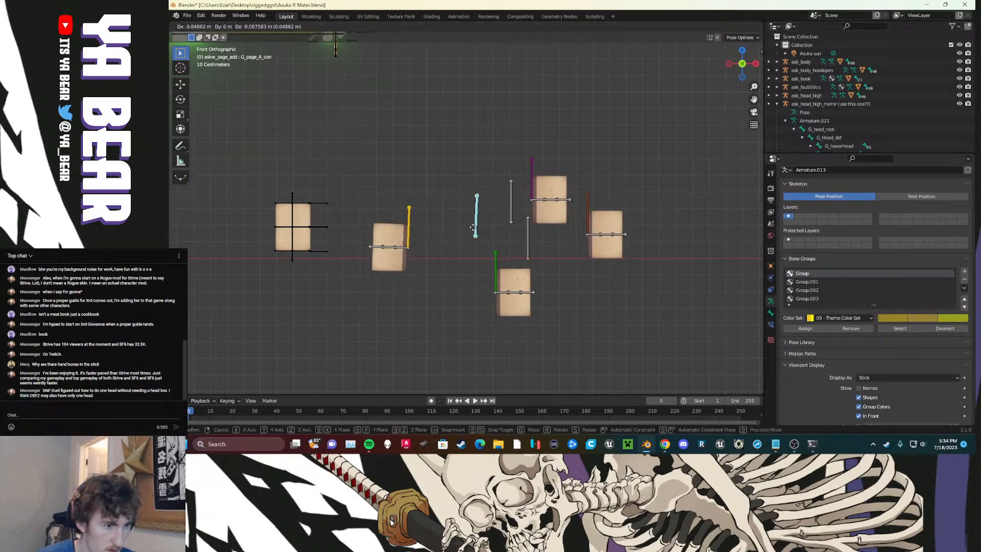
key("a")
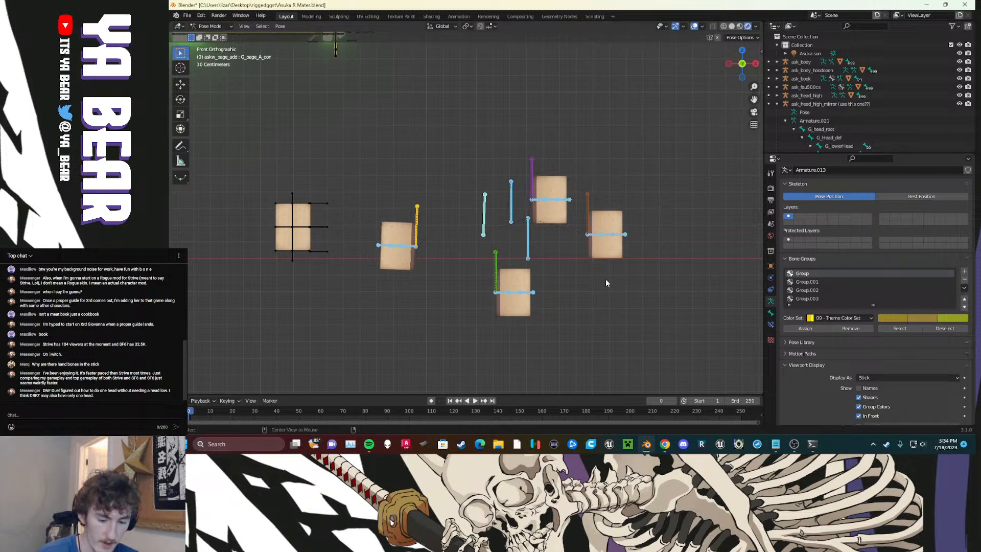
key("alt+g")
key("alt+r")
key("alt+a")
key("ctrl+s")
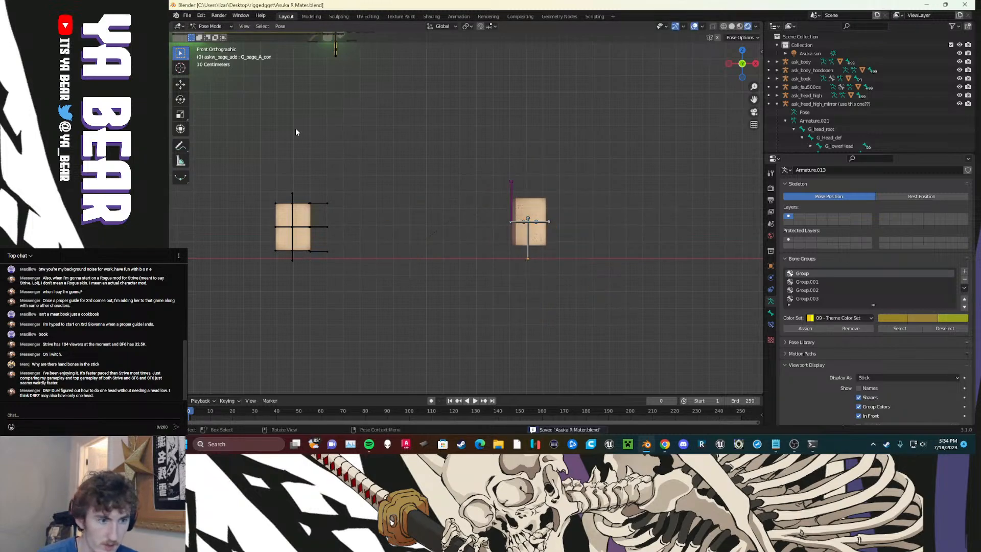
Step: Return askw_page_add to Object Mode and put the askw_book_bake armature into Pose Mode
left_click(199, 27)
left_click(210, 45)
left_click(207, 28)
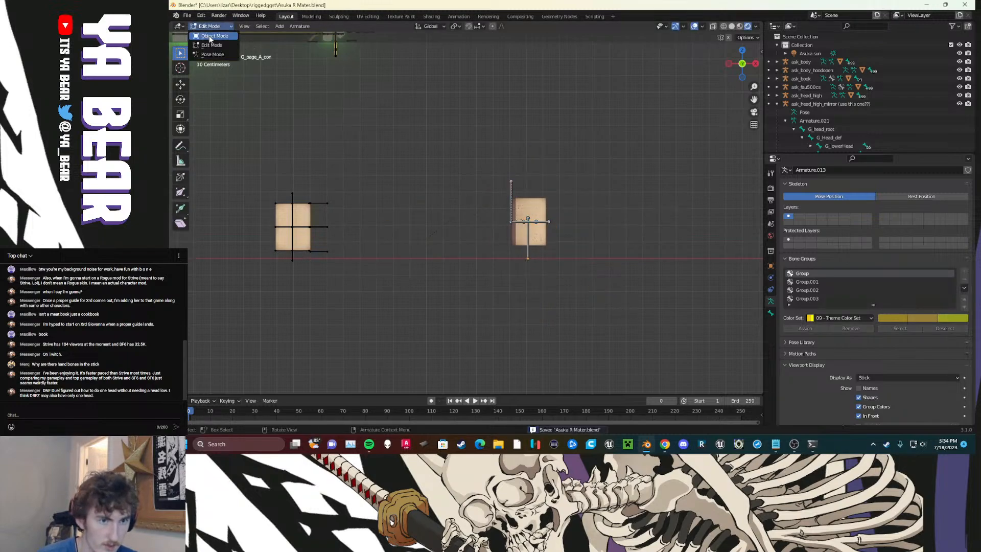
left_click(208, 36)
scroll(556, 220, "down", 8)
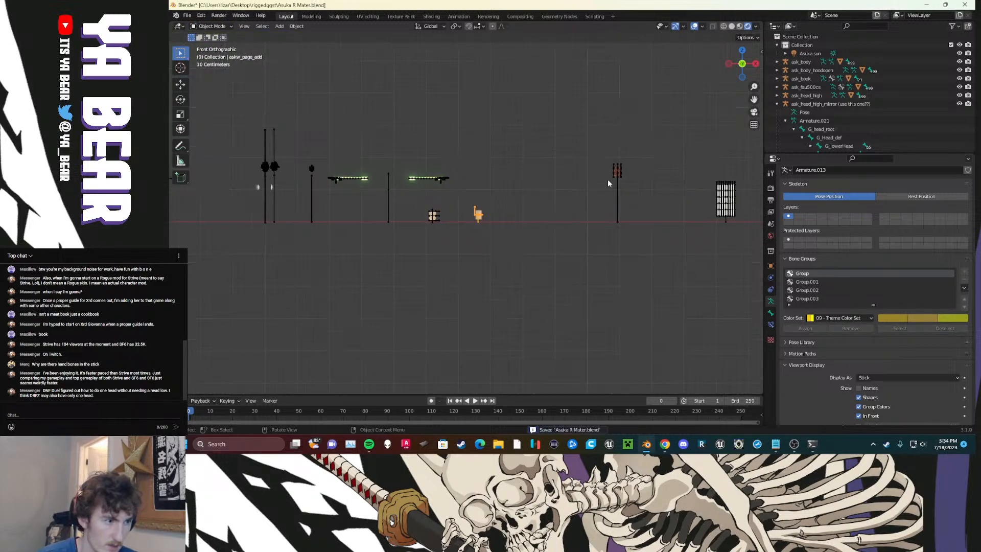
left_click(616, 180)
left_click(211, 26)
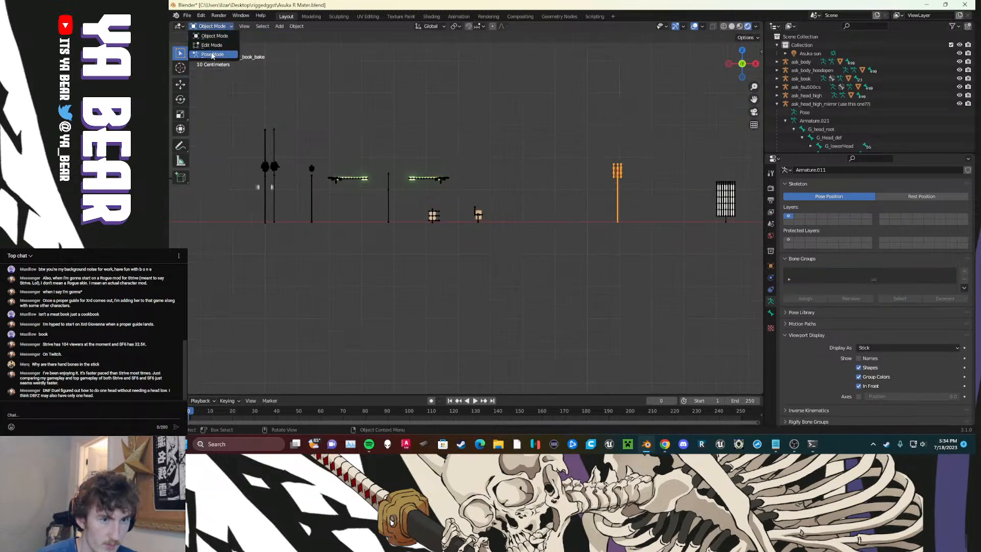
left_click(212, 54)
key("KP_Decimal")
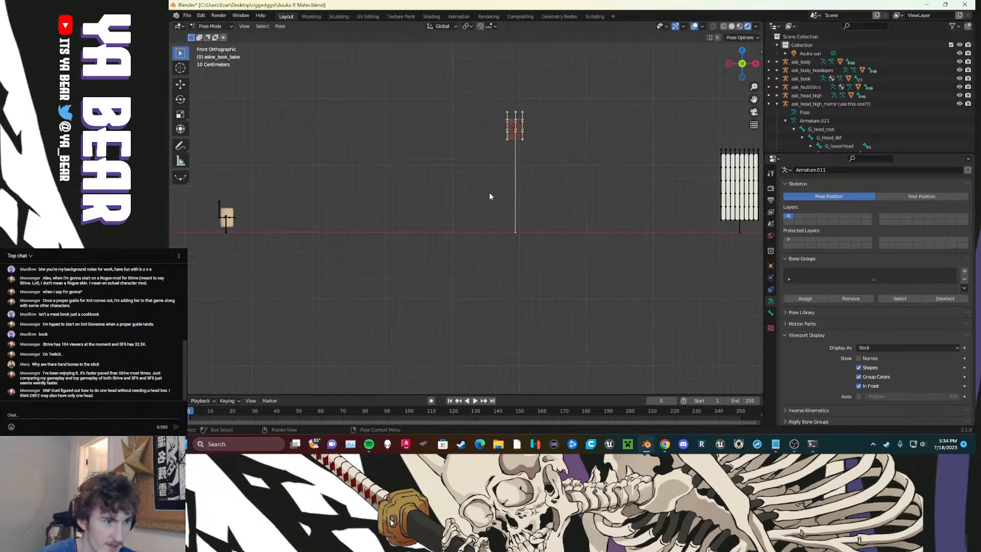
Step: Trackball-rotate the G_book_root bone so the gear-emblem cover faces front, and test-move the G_downC bone and the root
left_click(491, 184)
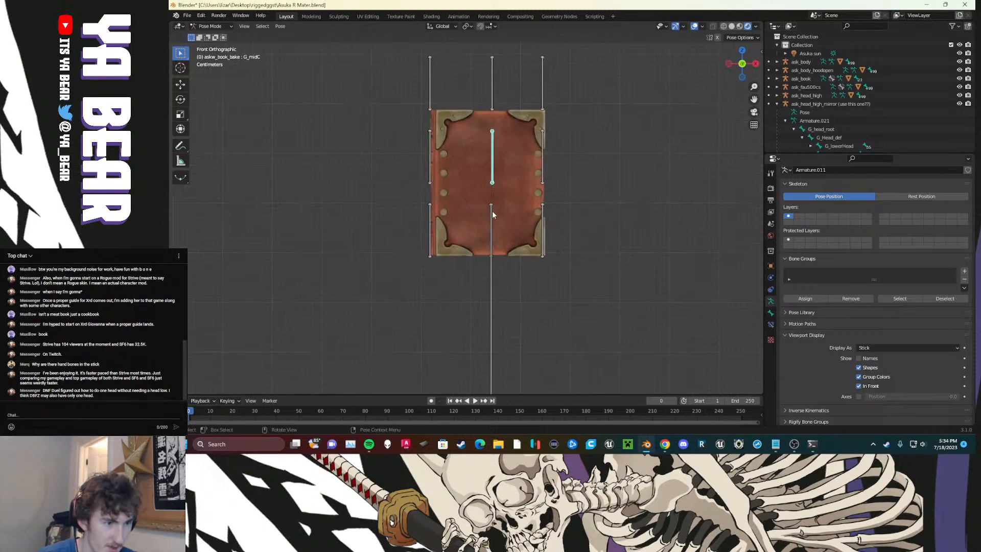
left_click(492, 240)
left_click(486, 310)
left_click_drag(485, 311, 501, 324)
key("r")
key("r")
left_click(612, 239)
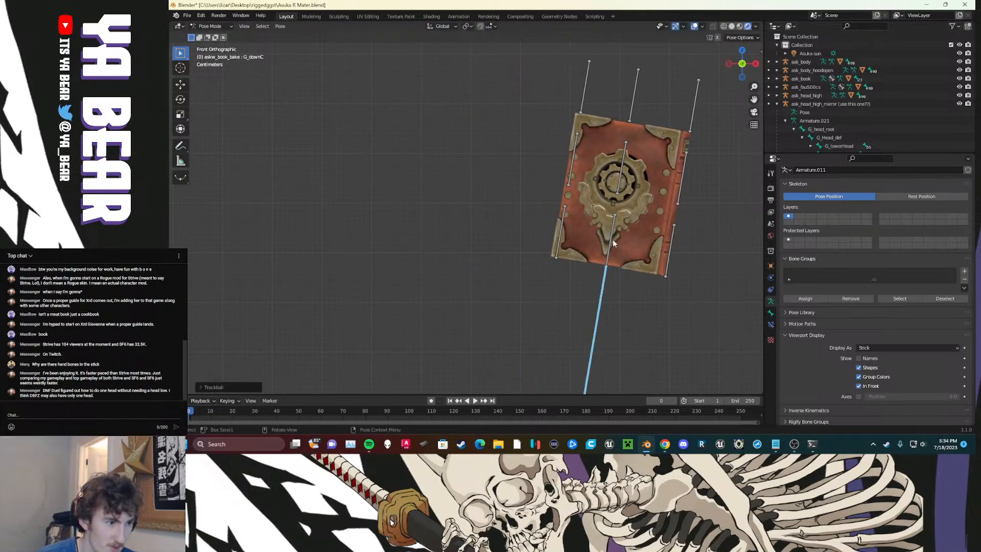
key("g")
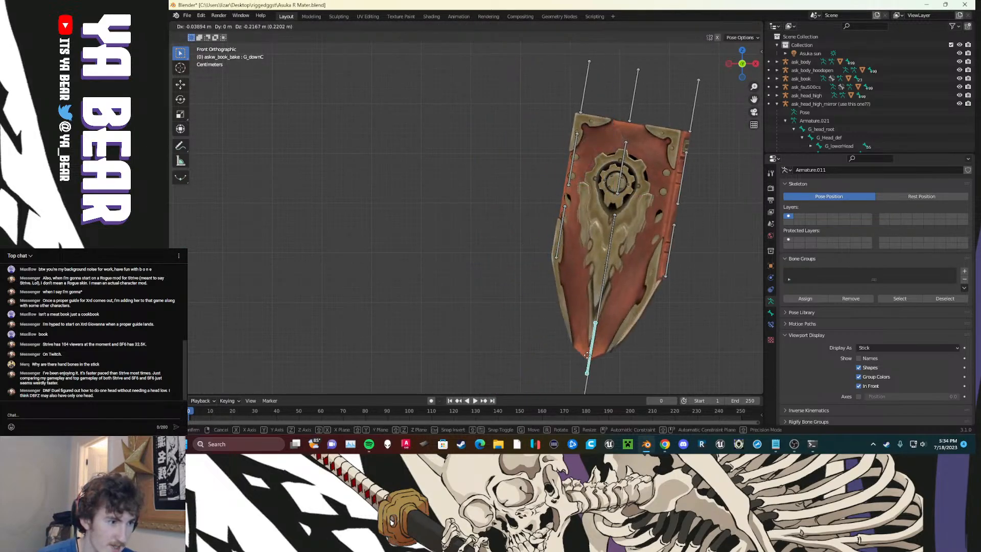
left_click(594, 251)
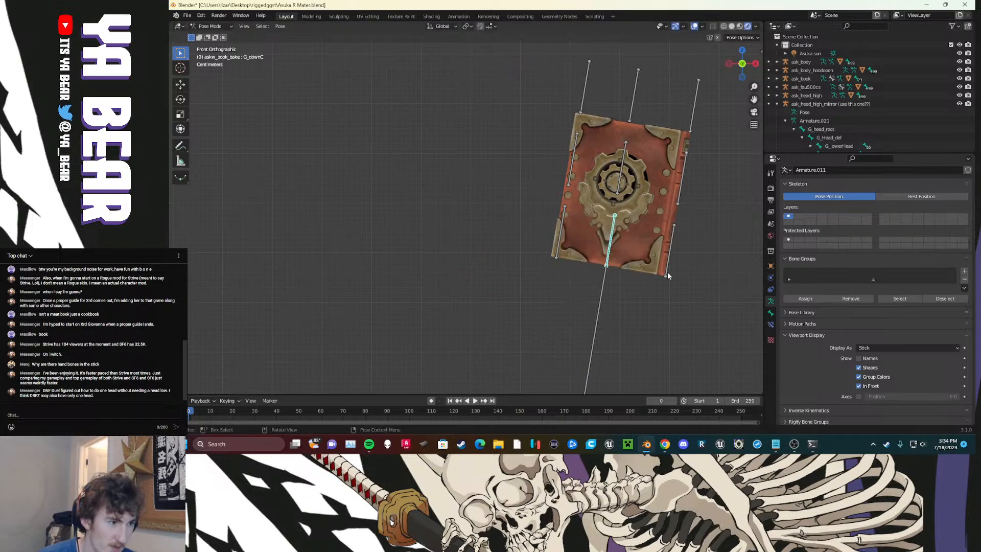
left_click(621, 322)
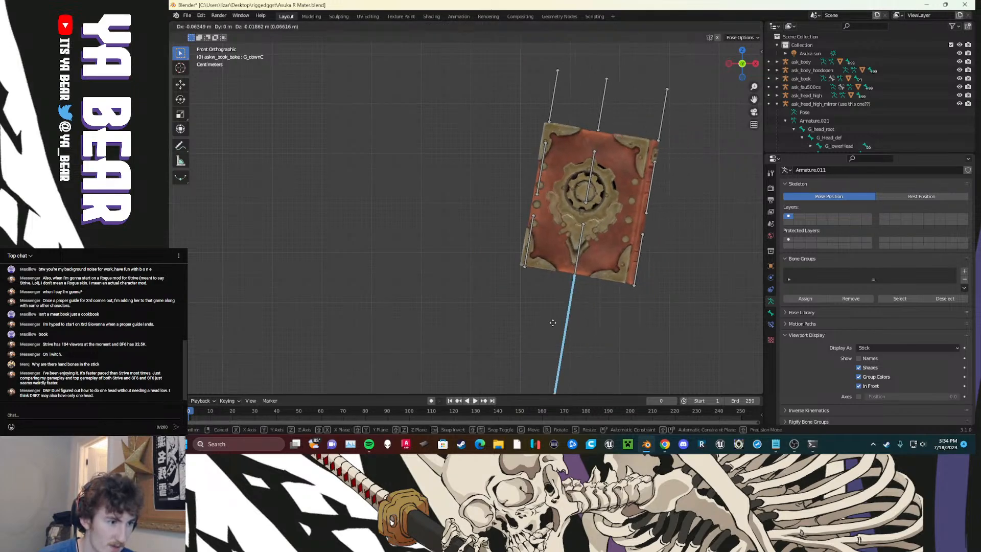
Step: Create a bone group named smack book main and colour it with 04 - Theme Color Set
left_click(964, 271)
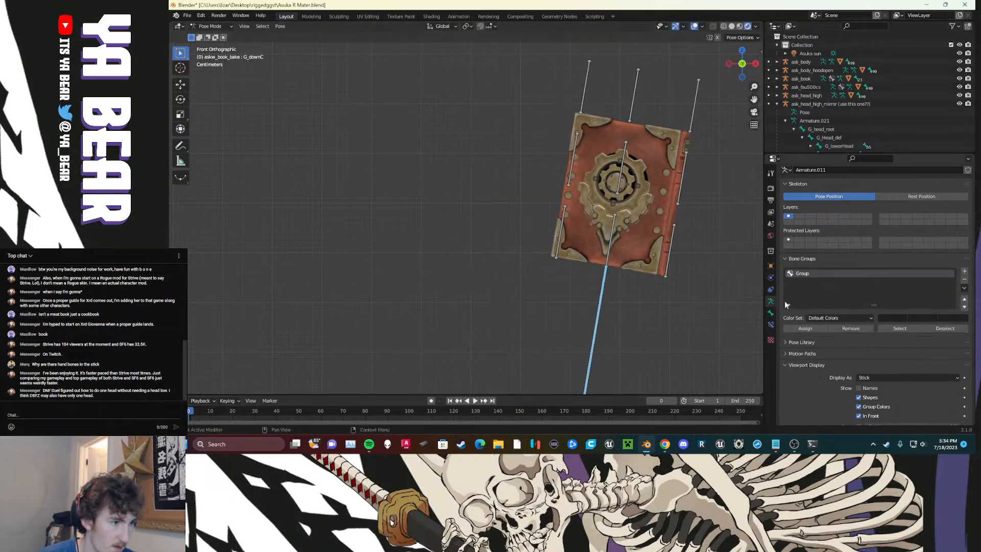
type("smack book main")
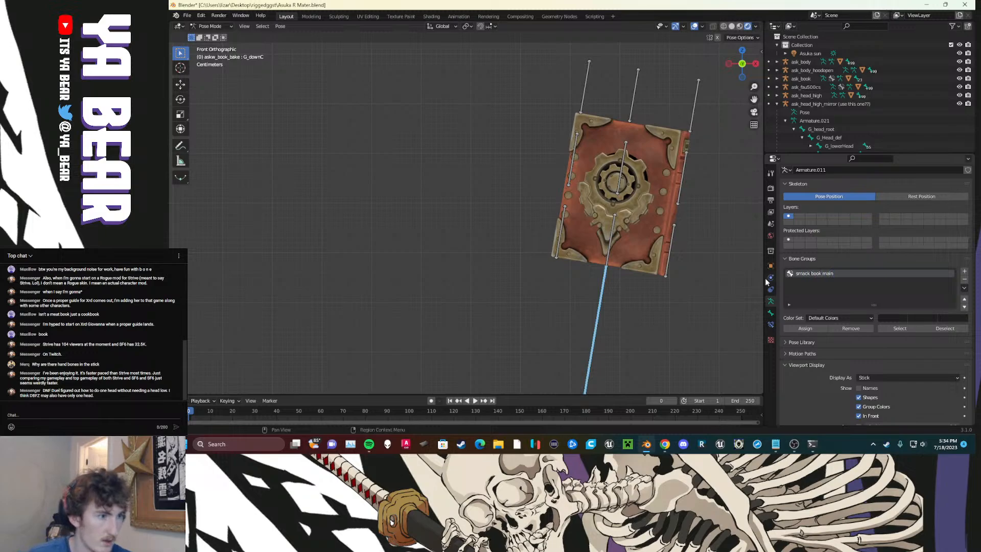
left_click(720, 272)
left_click(603, 288)
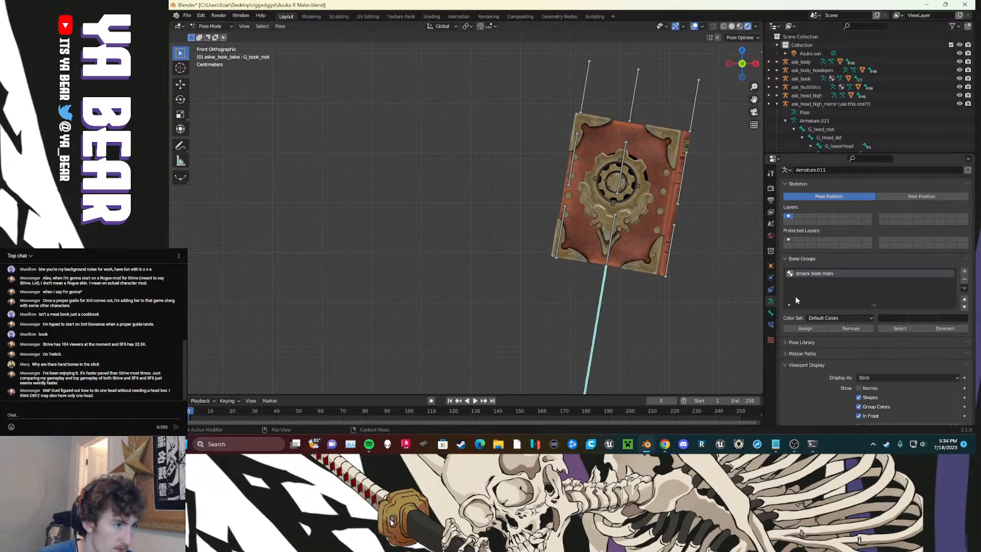
left_click(811, 319)
left_click(766, 282)
Step: Move the G_downC bone and the book's left-side bones, including G_midL, outwards to stretch the cover
left_click(616, 238)
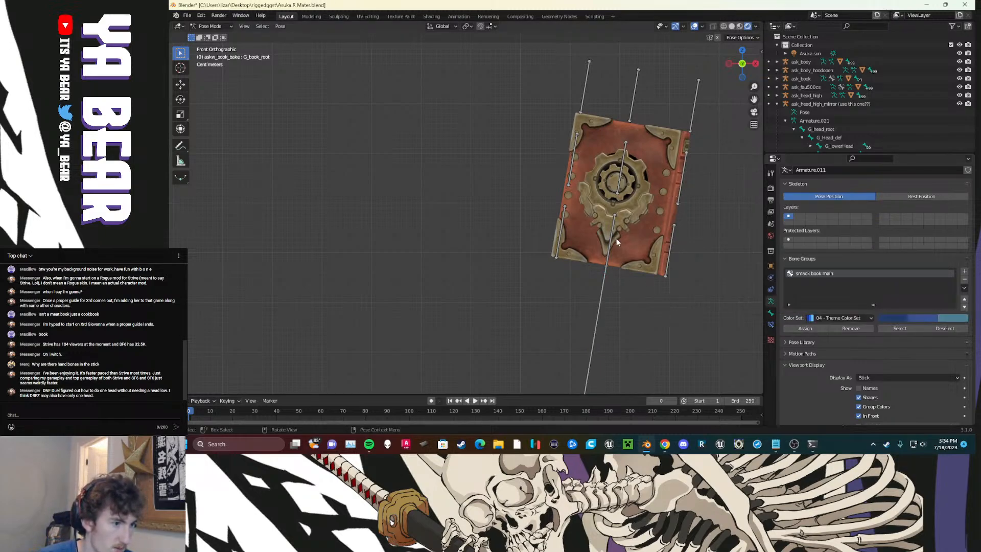
key("g")
left_click(519, 295)
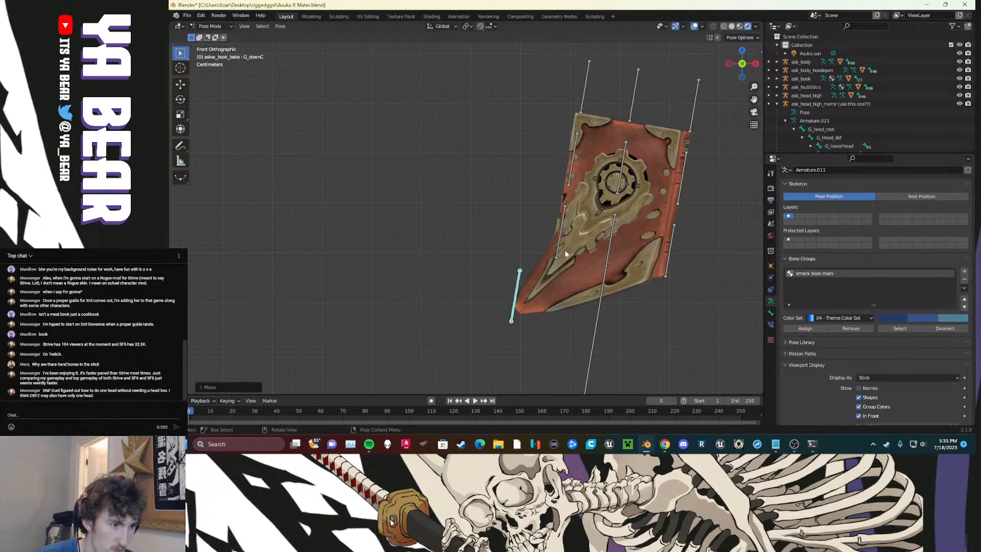
left_click(560, 221)
key("g")
left_click(474, 146)
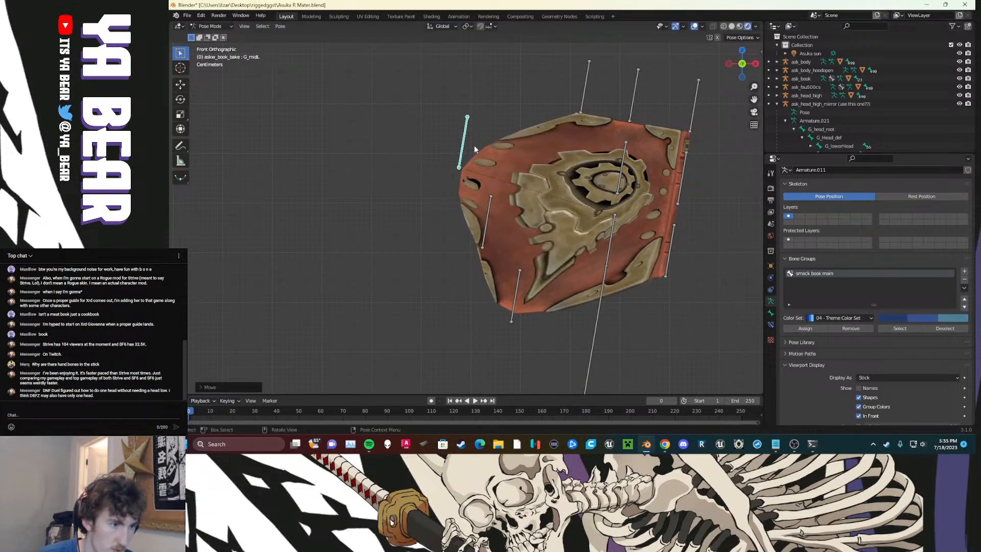
left_click(581, 100)
key("g")
left_click(505, 100)
Step: Shift the G_upC bone left and pull the book's right-side bones, including G_midR and G_downR, outwards
left_click(633, 88)
key("g")
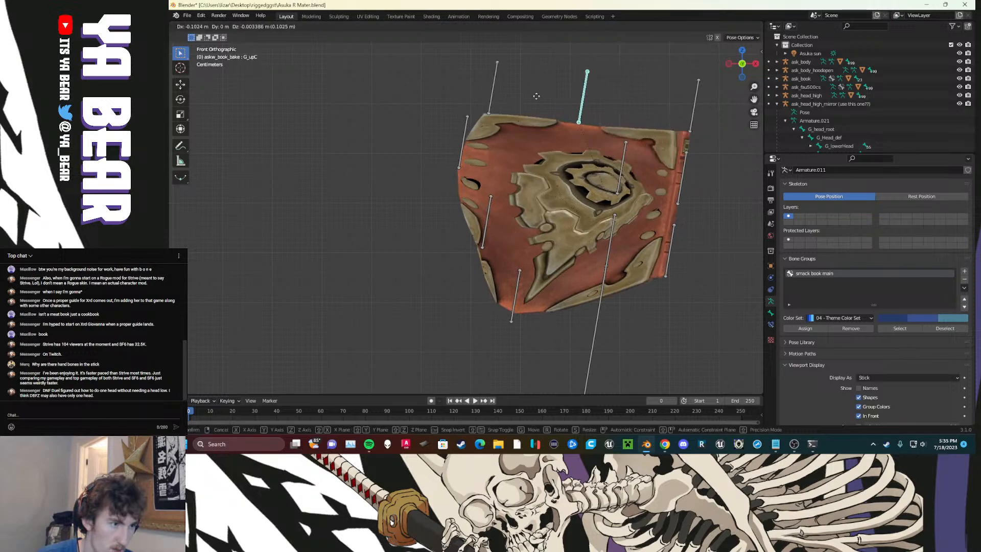
left_click(680, 172)
left_click(681, 173)
key("g")
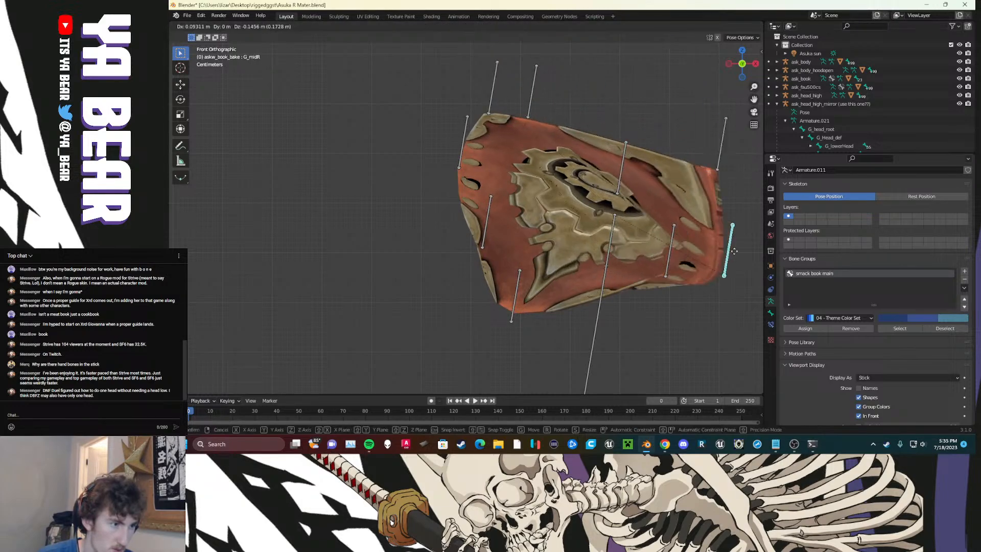
left_click(729, 256)
left_click(668, 260)
key("g")
left_click(698, 347)
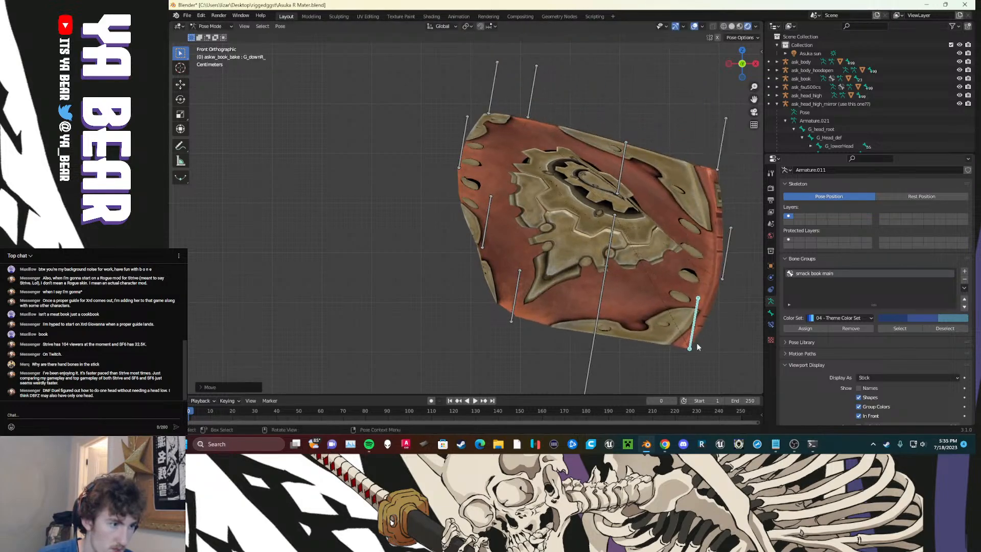
Step: Move the G_book_base bone to the left and tilt the book with a trackball rotation
left_click(611, 242)
key("r")
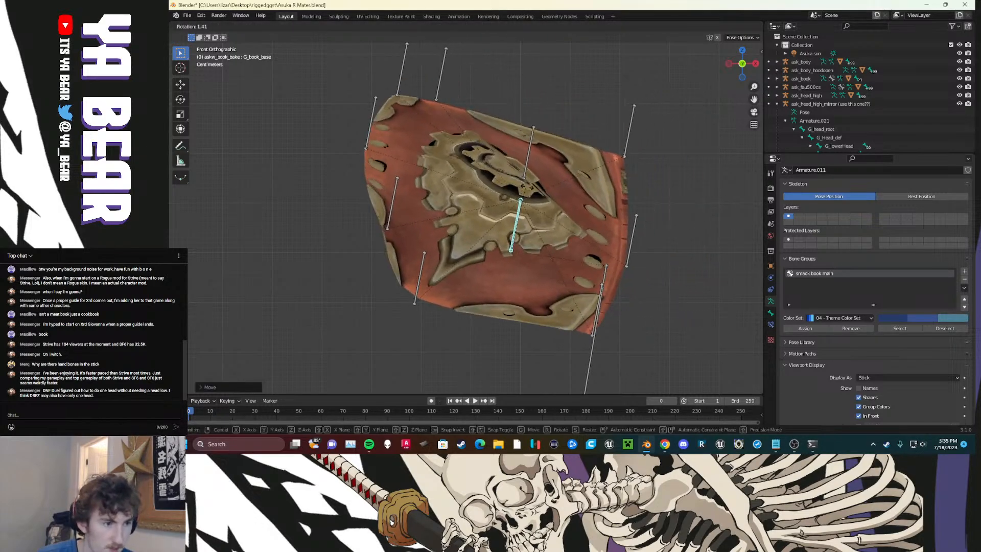
key("r")
left_click(532, 164)
Step: Rotate the G_midC bone, shift it down and left, and trackball-rotate it to distort the cover's gear emblem
left_click(537, 130)
key("r")
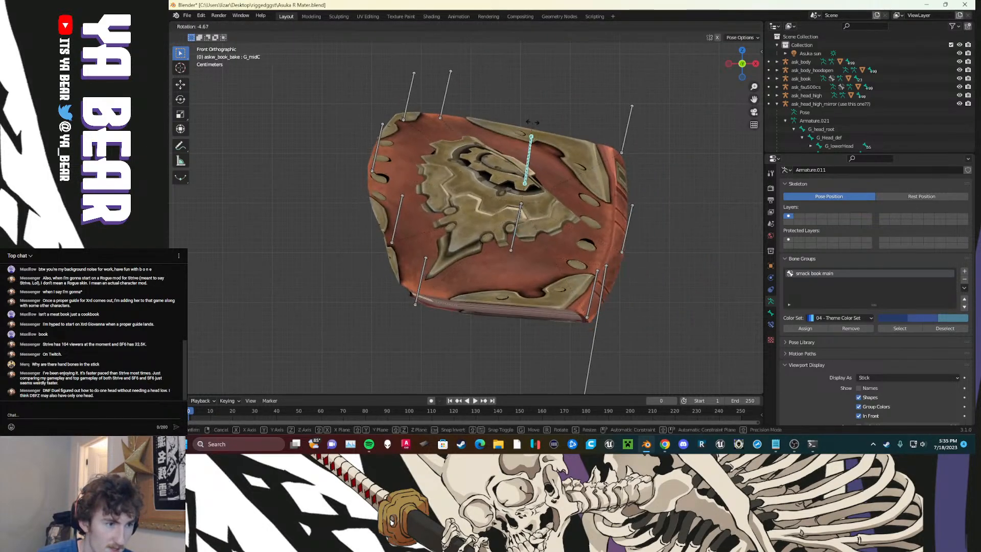
left_click(497, 171)
key("g")
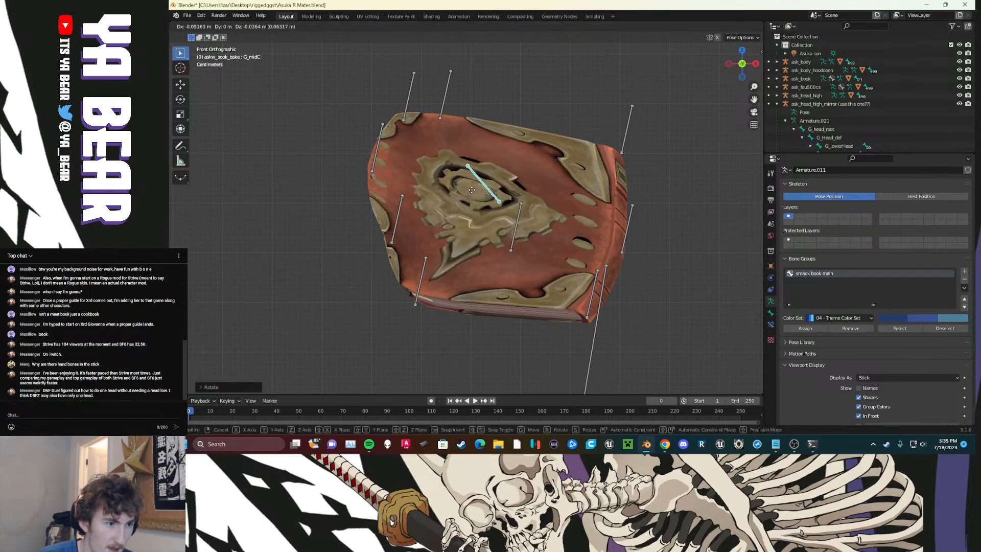
left_click(472, 190)
key("r")
key("r")
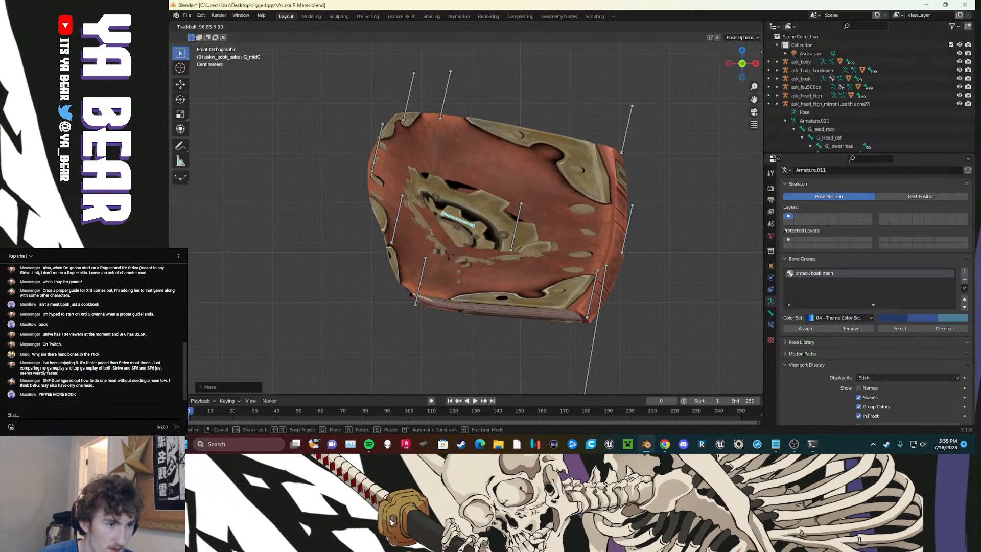
left_click(458, 276)
Step: Assign the G_book_base and G_book_root bones to the smack book main bone group
left_click(517, 225)
key("g")
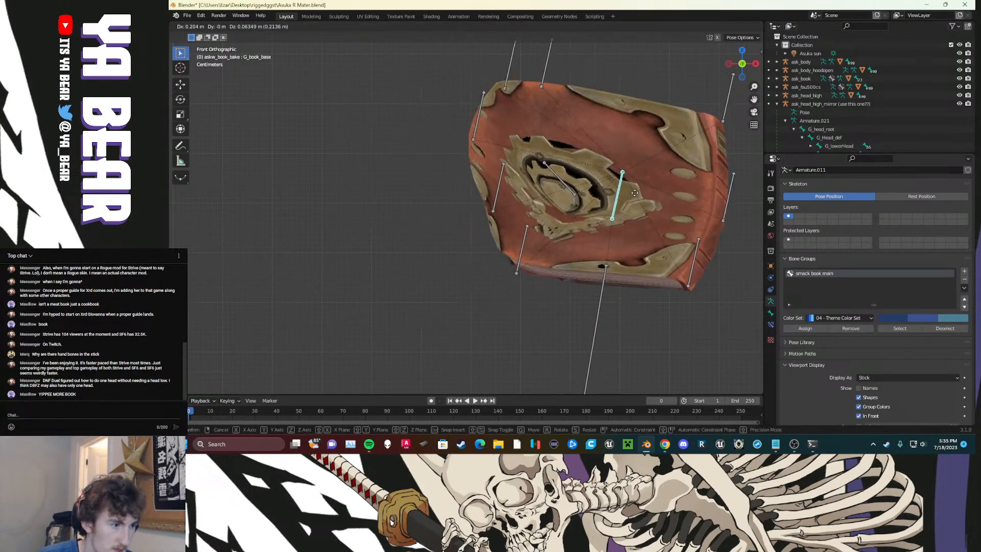
key("Escape")
left_click(806, 328)
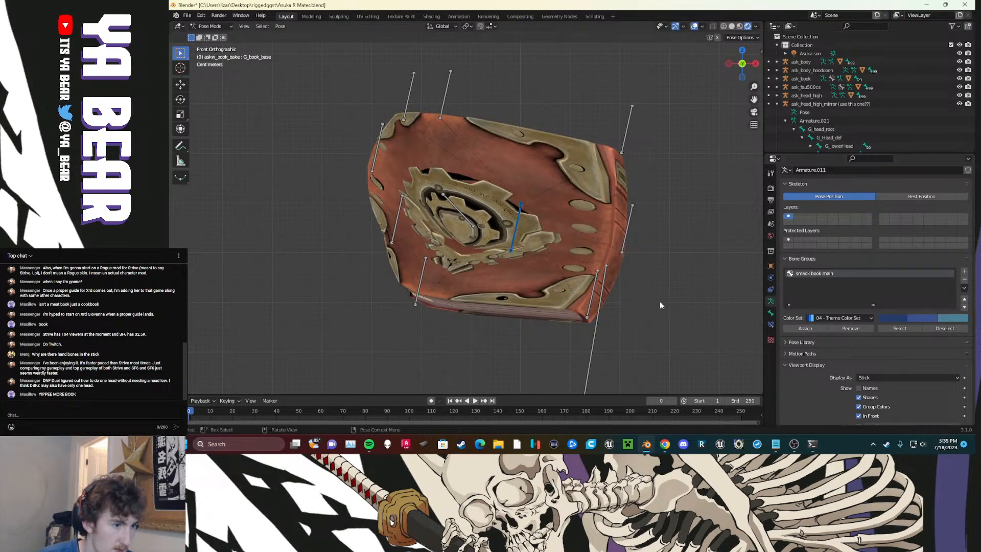
left_click(602, 292)
key("g")
key("Escape")
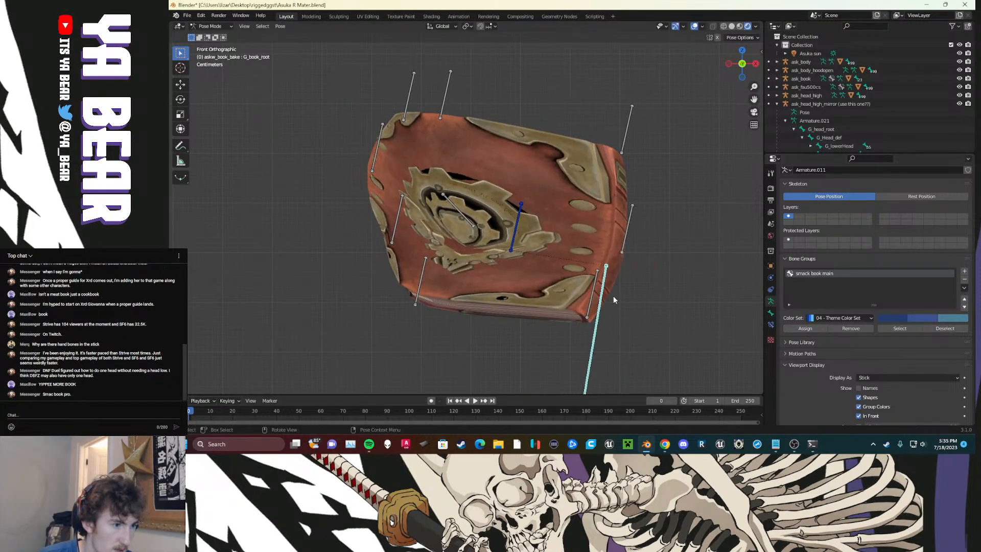
left_click(805, 327)
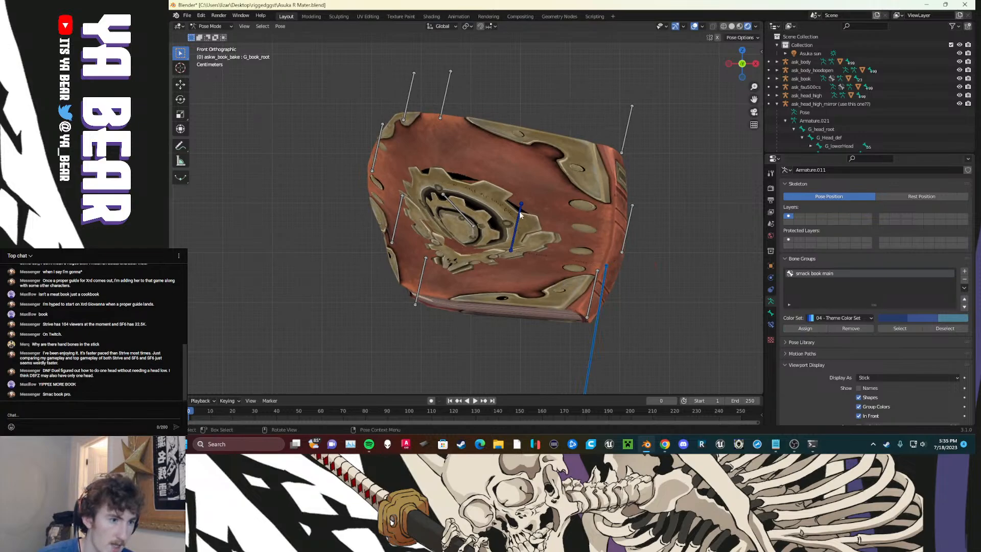
Step: Add a second book bone group with Theme Color Set 12 and assign the corner, edge and gear emblem bones to it
left_click(964, 271)
left_click(818, 318)
left_click(821, 304)
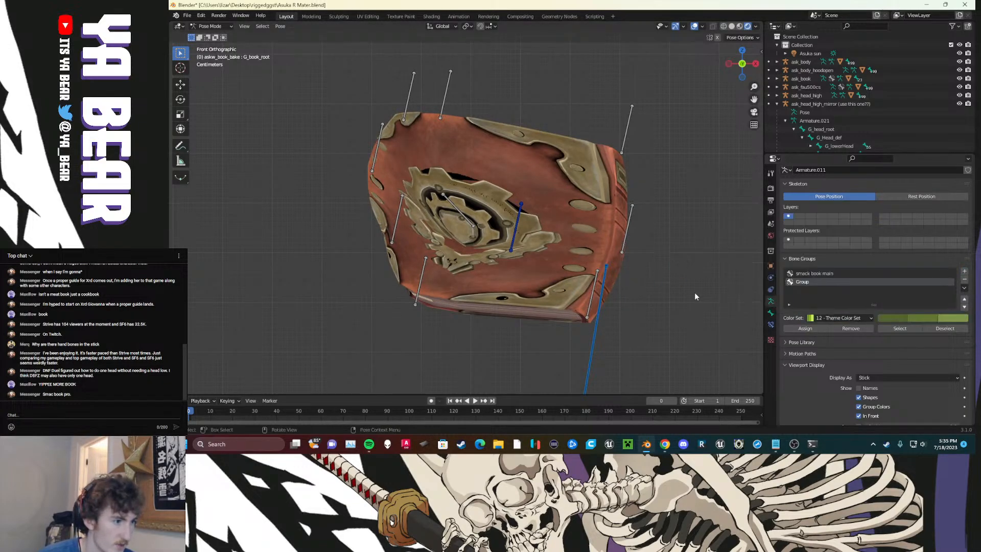
left_click(593, 297)
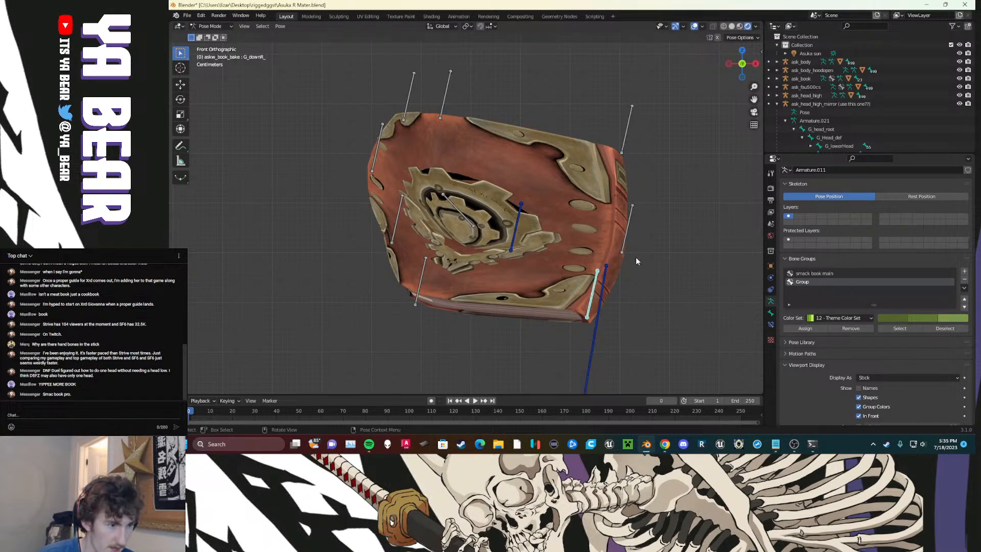
left_click_drag(646, 238, 617, 120, "shift")
left_click_drag(433, 287, 379, 84, "shift")
left_click_drag(460, 200, 447, 73, "shift")
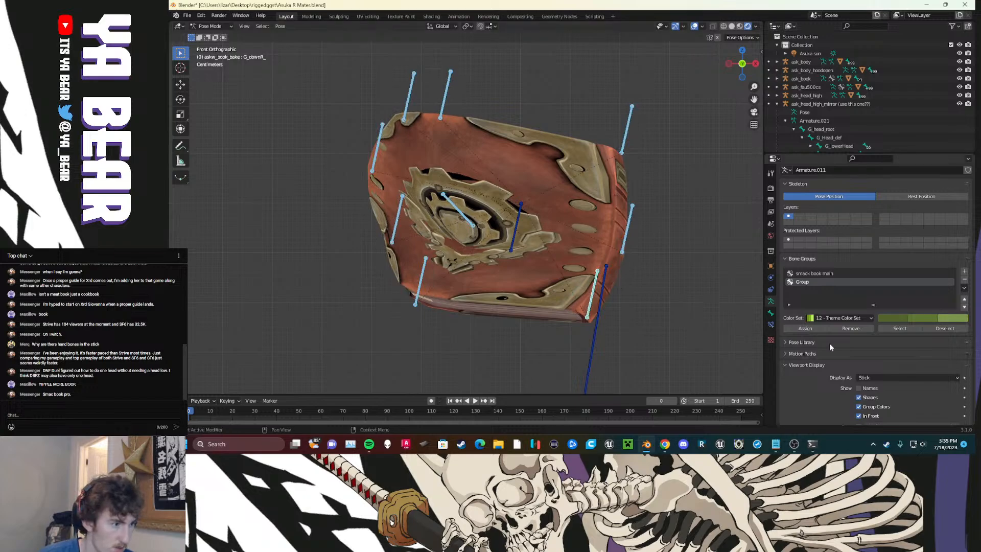
left_click(822, 326)
left_click(821, 318)
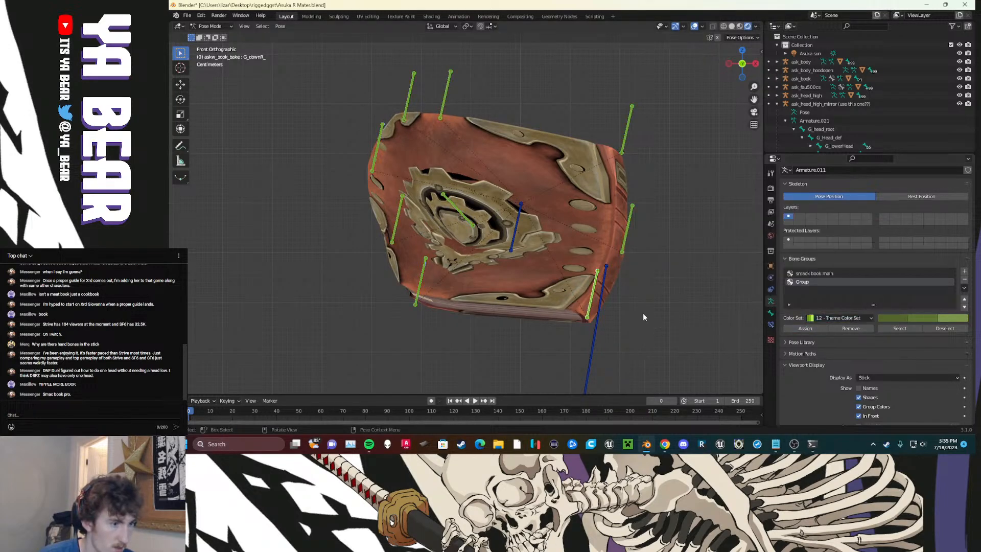
Step: Reset all the book bones to their rest pose and deselect them
key("a")
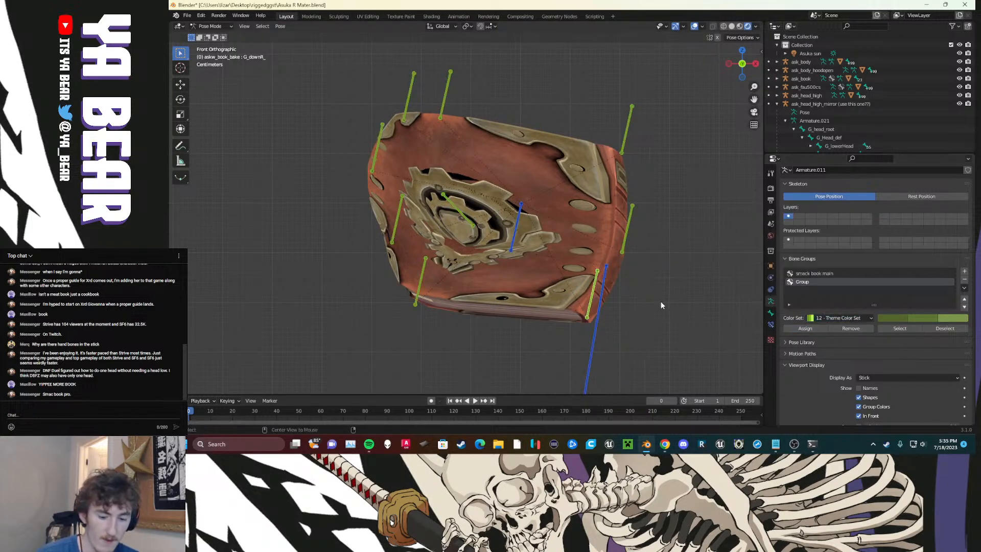
key("alt+r")
key("alt+a")
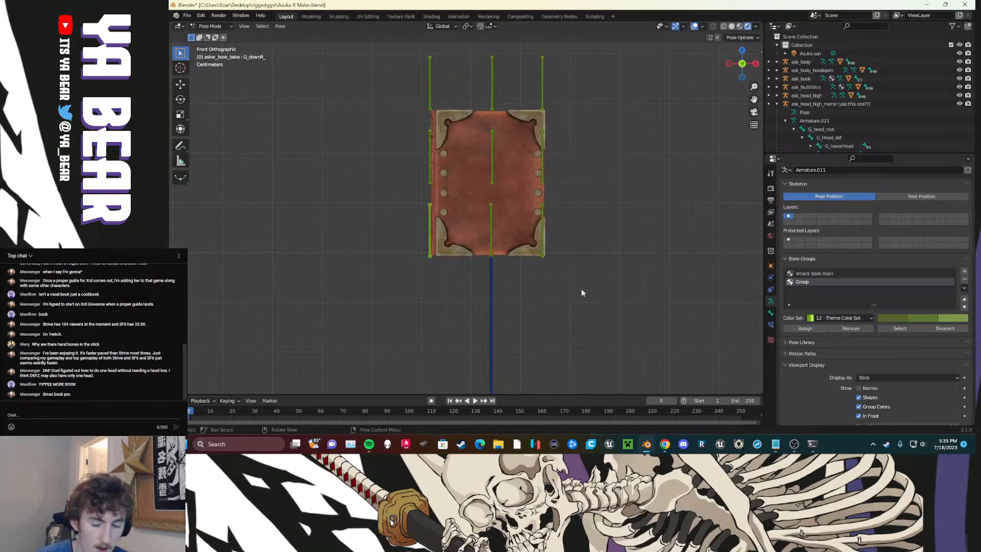
scroll(581, 289, "down", 7)
scroll(507, 256, "down", 5)
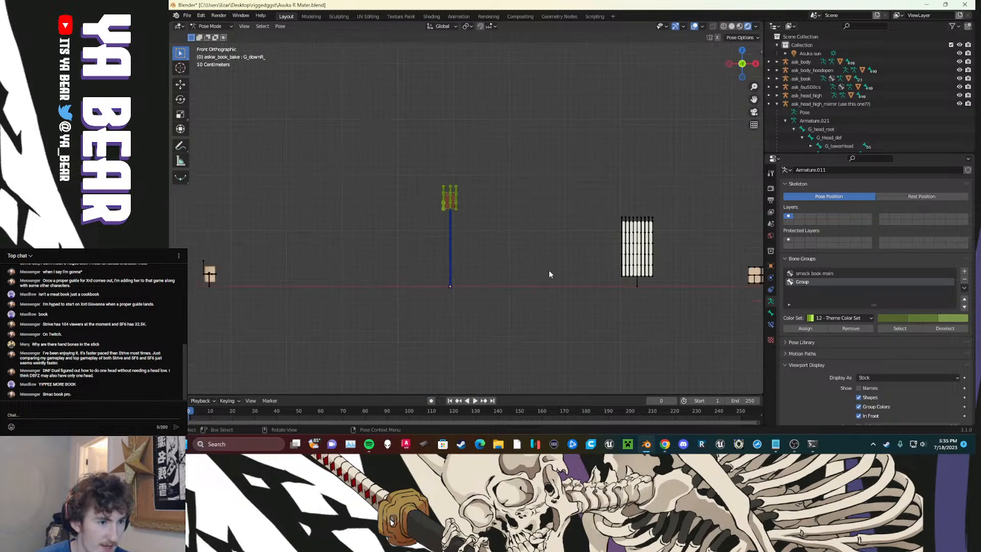
middle_click_drag(544, 268, 427, 247, "shift")
middle_click_drag(411, 203, 356, 212, "shift")
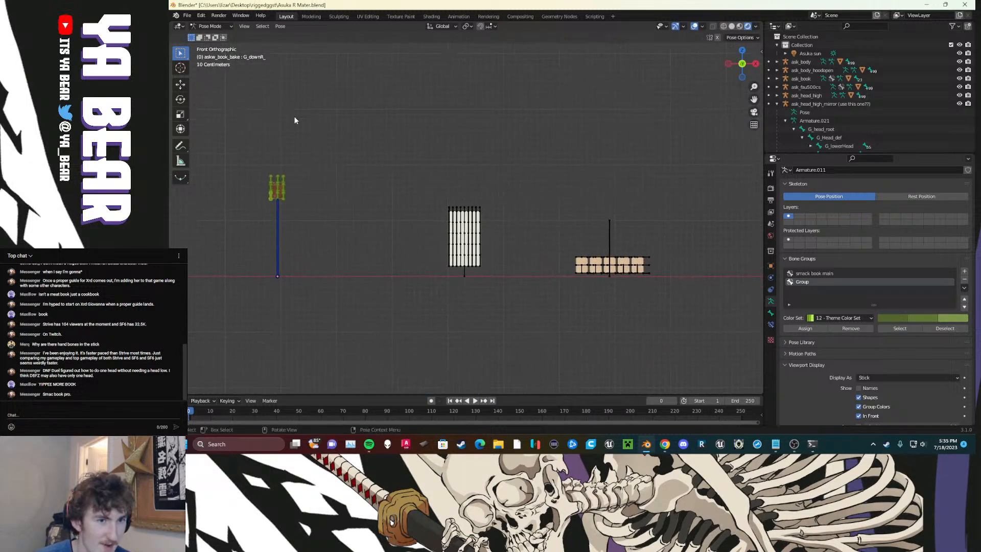
scroll(462, 225, "up", 8)
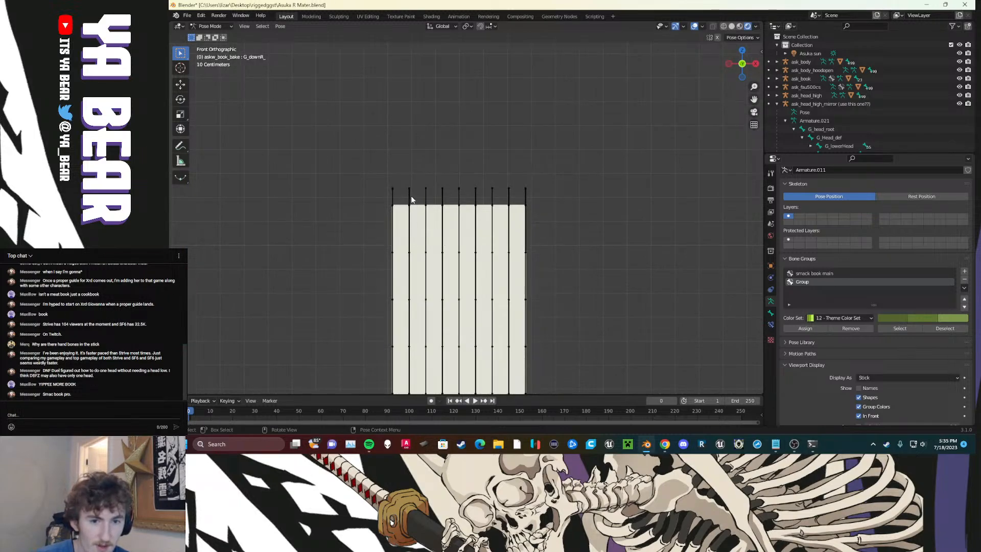
scroll(407, 222, "down", 3)
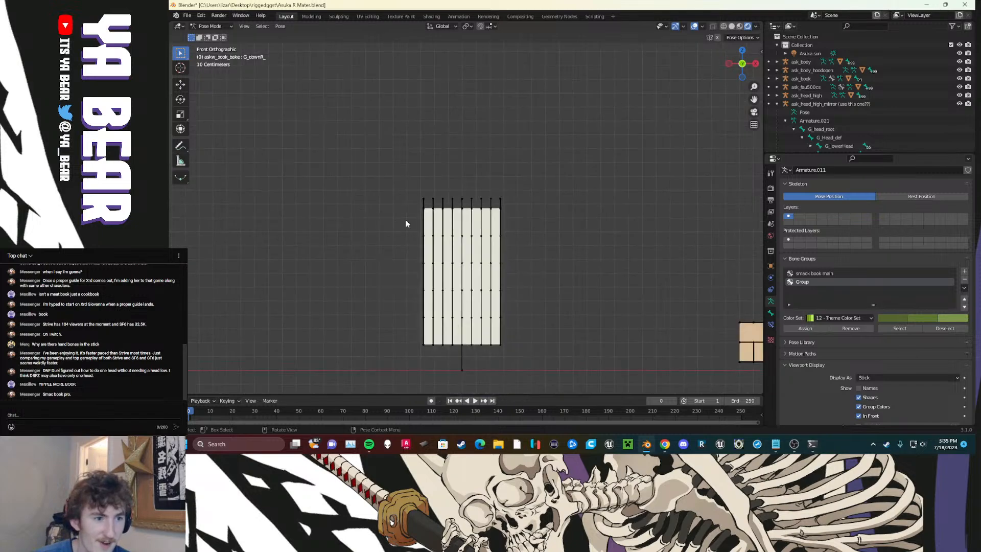
Step: Rename the smack book main bone group as "s'mac book pro"
middle_click_drag(285, 251, 531, 223, "shift")
scroll(490, 232, "down", 1)
middle_click_drag(346, 253, 497, 270, "shift")
left_click(434, 247)
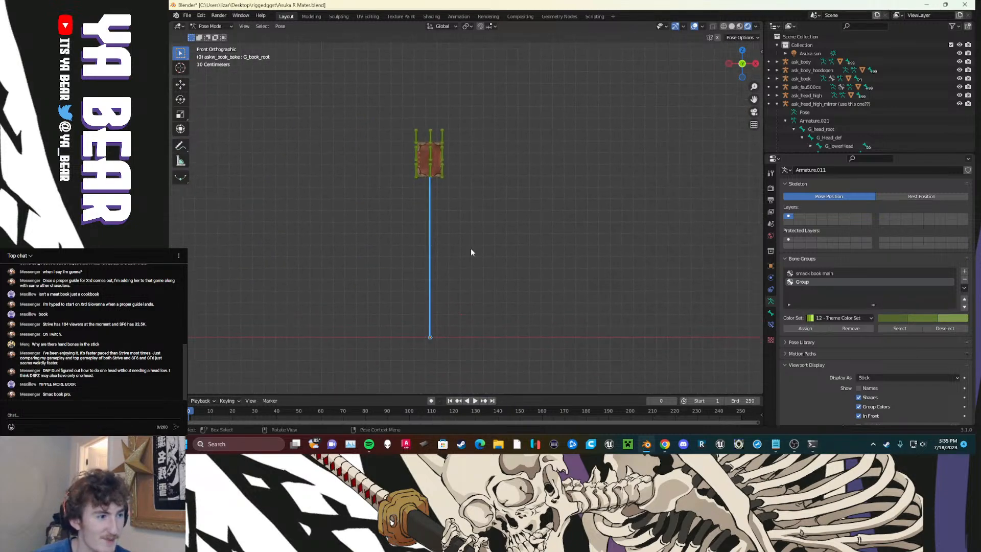
left_click(818, 274)
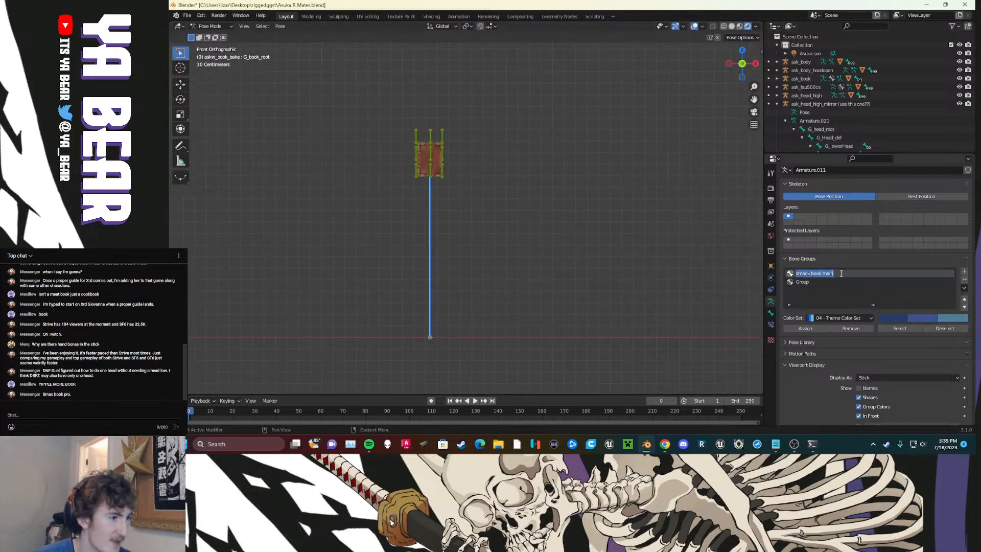
double_click(841, 274)
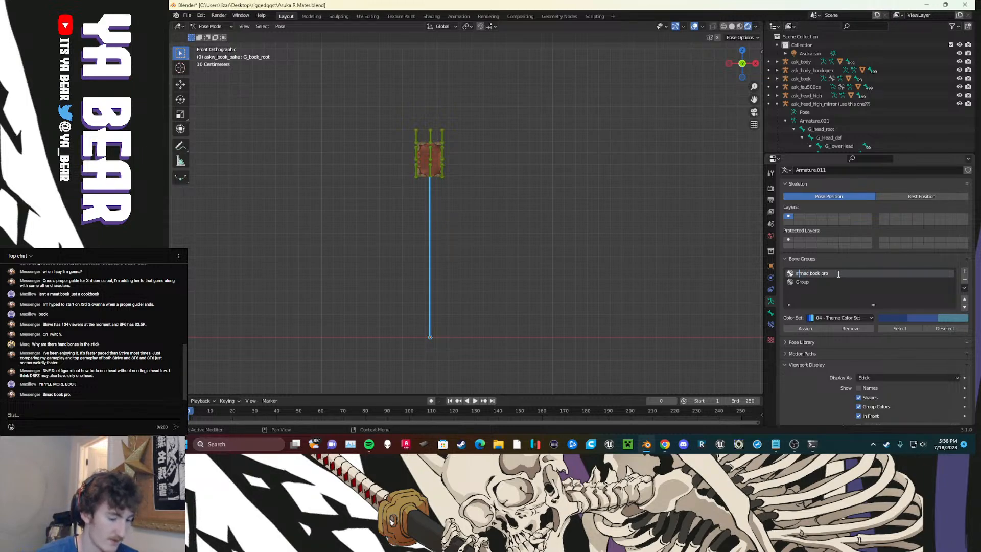
key("Return")
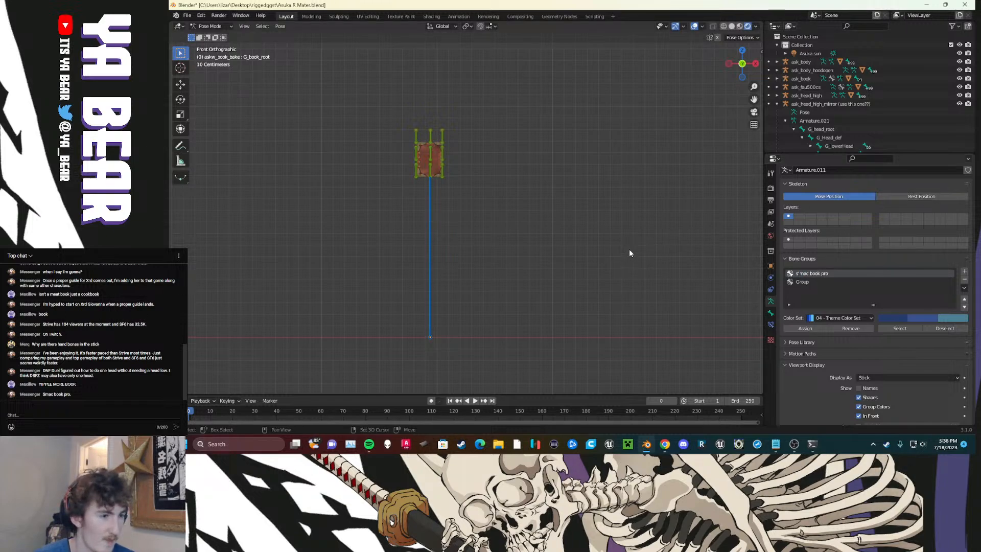
Step: Switch pose editing from the book to the ask_mantle_add armature
middle_click_drag(614, 244, 336, 219, "shift")
middle_click_drag(536, 226, 505, 241, "shift")
scroll(504, 243, "up", 3)
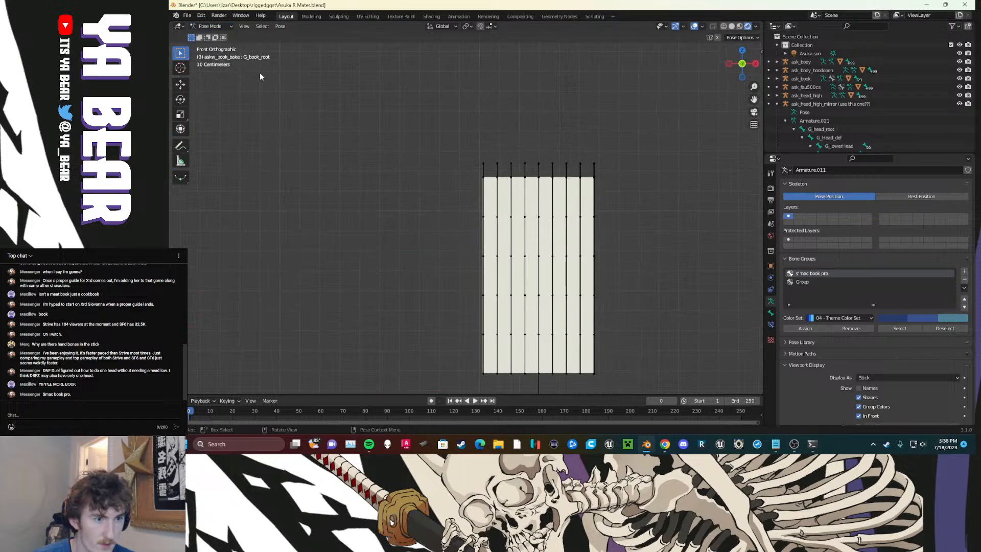
left_click(497, 161)
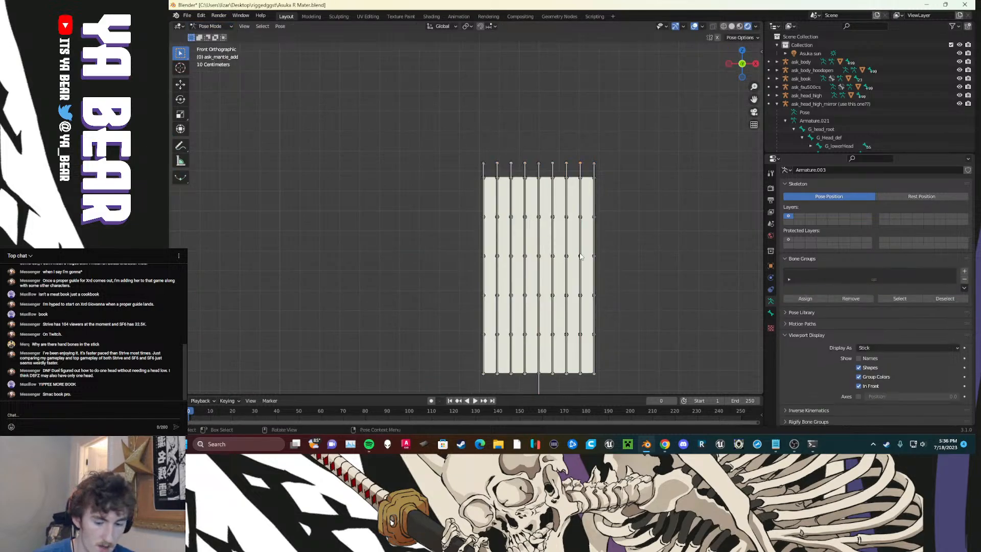
Step: Try a trackball rotation on all of the mantle's bones
key("a")
key("r")
key("r")
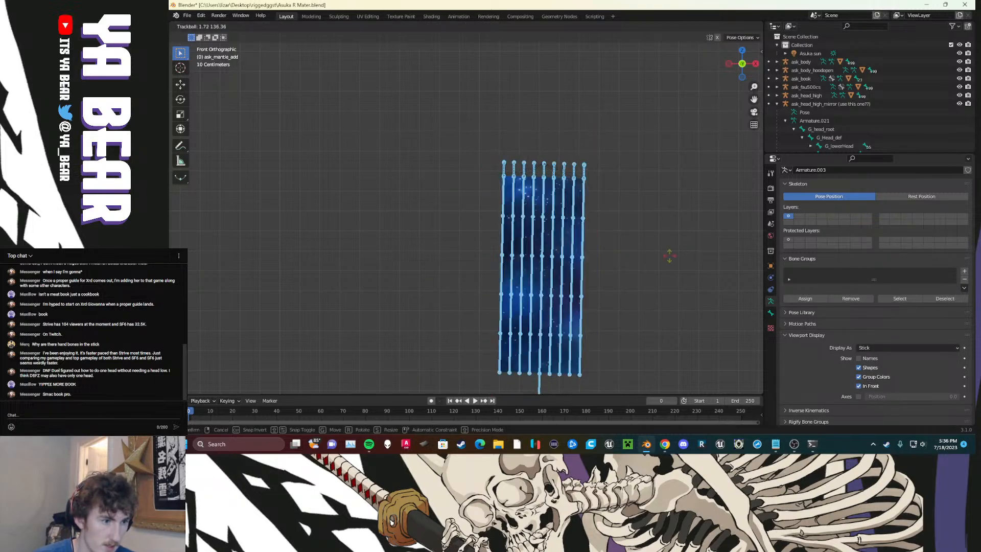
right_click(563, 269)
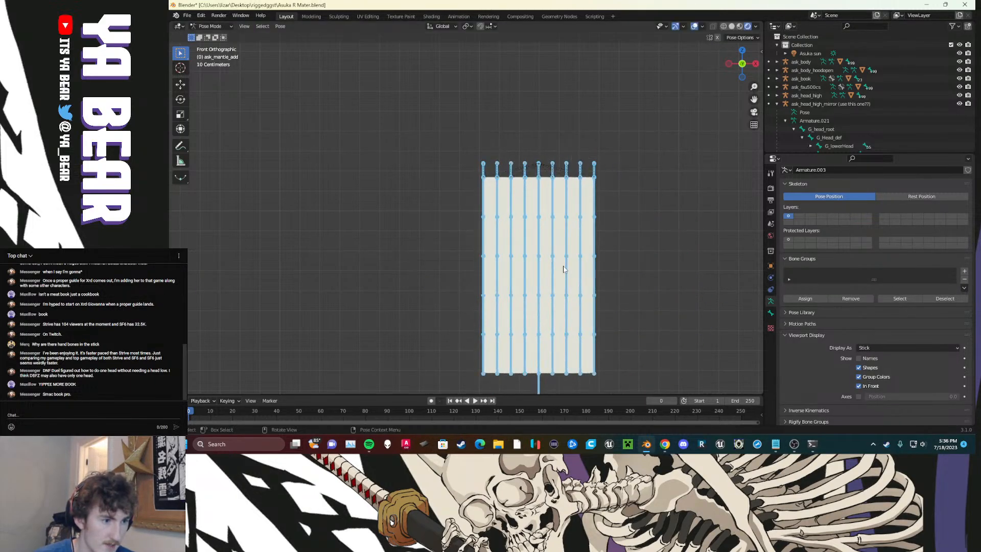
left_click(658, 267)
Step: Create a bone group with Theme Color Set 12 for the mantle's G_mantle_root bone
scroll(654, 278, "down", 3)
middle_click_drag(645, 274, 505, 226, "shift")
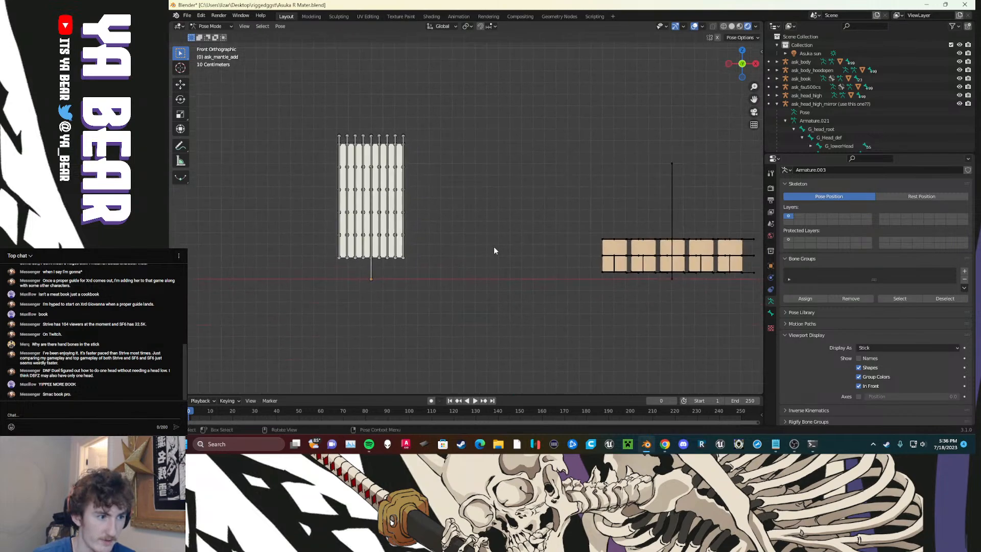
scroll(475, 249, "up", 3)
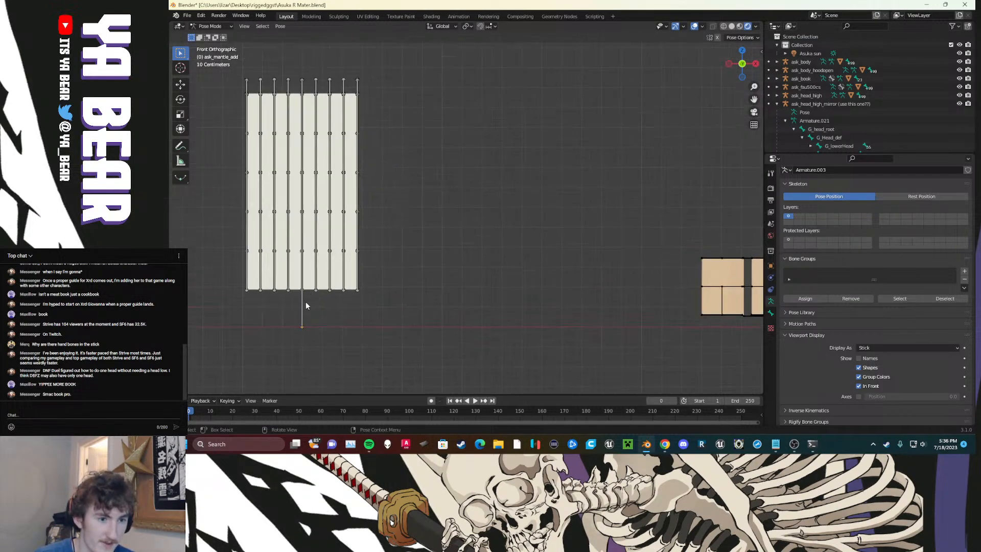
left_click(303, 308)
key("g")
right_click(391, 279)
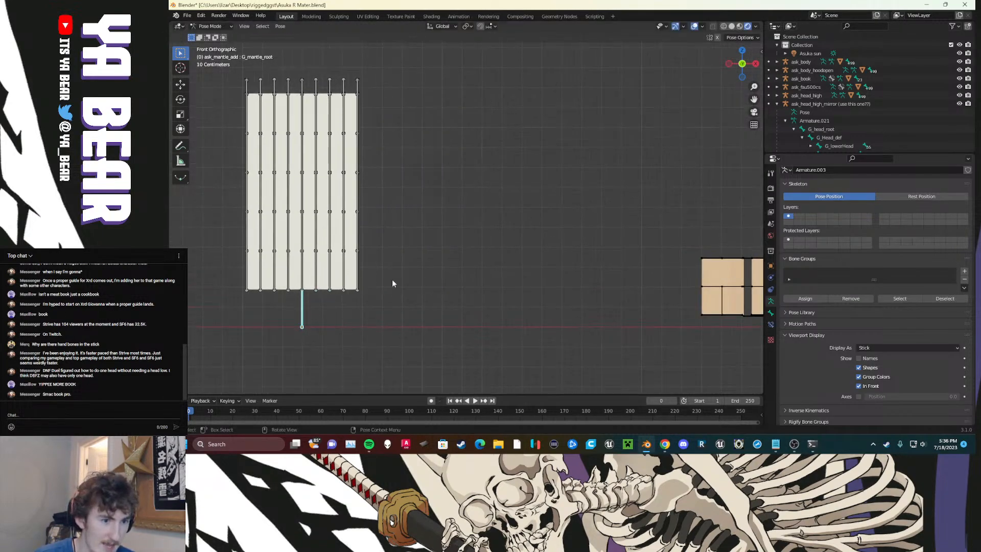
left_click(964, 271)
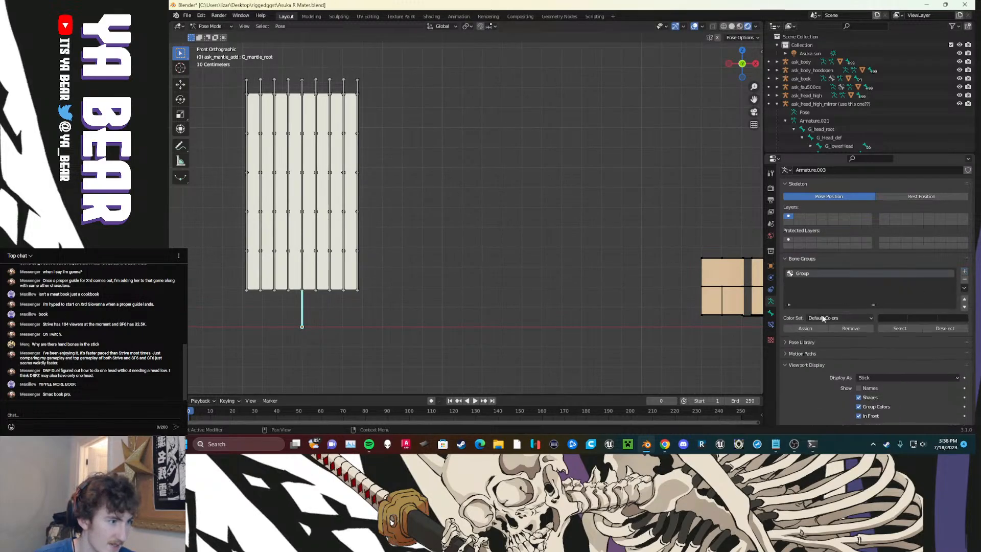
left_click(813, 318)
left_click(840, 290)
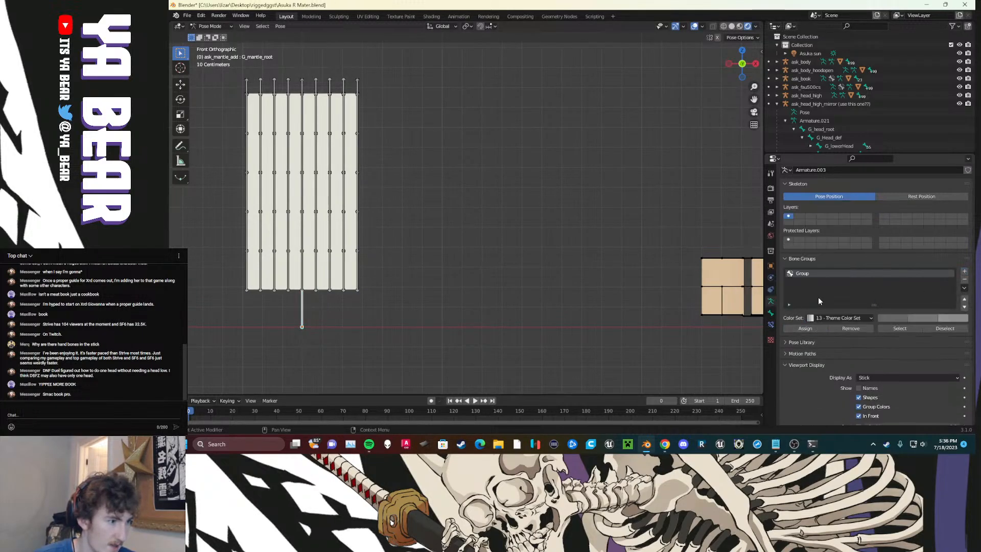
left_click(811, 319)
left_click(840, 299)
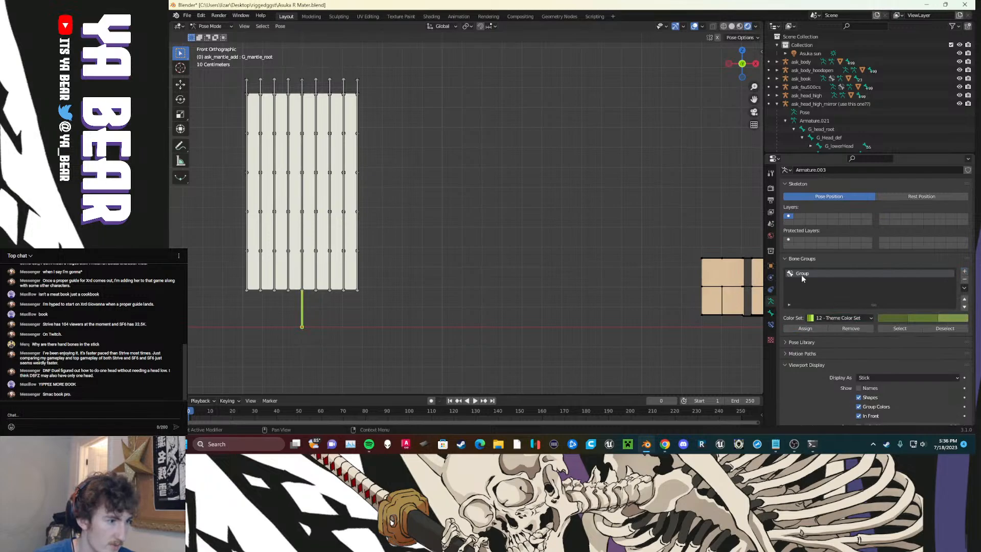
Step: Leave the mantle's pose mode and put the askw_page_bake armature into Pose Mode
key("ctrl+Tab")
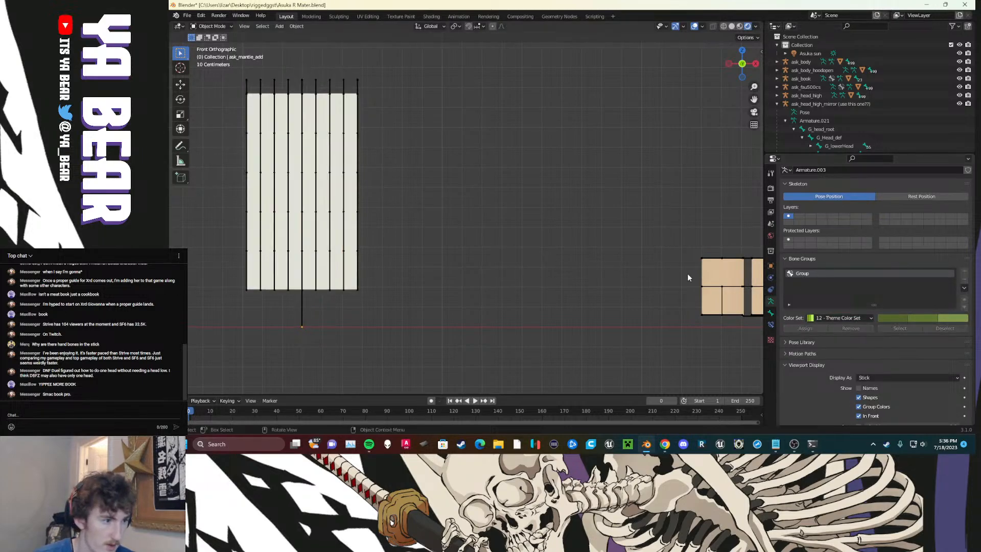
left_click(723, 287)
scroll(724, 286, "down", 5)
left_click(649, 250)
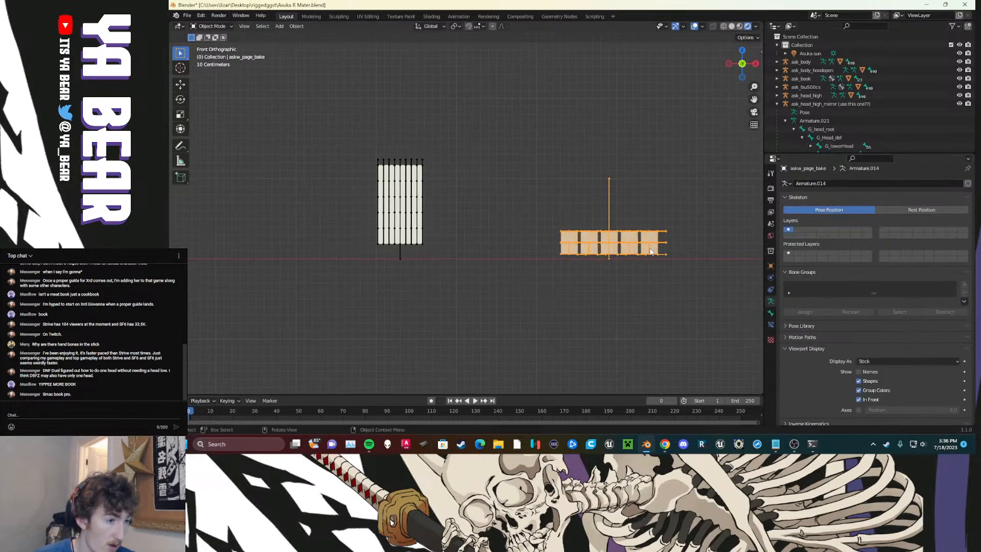
key("ctrl+Tab")
scroll(598, 263, "up", 3)
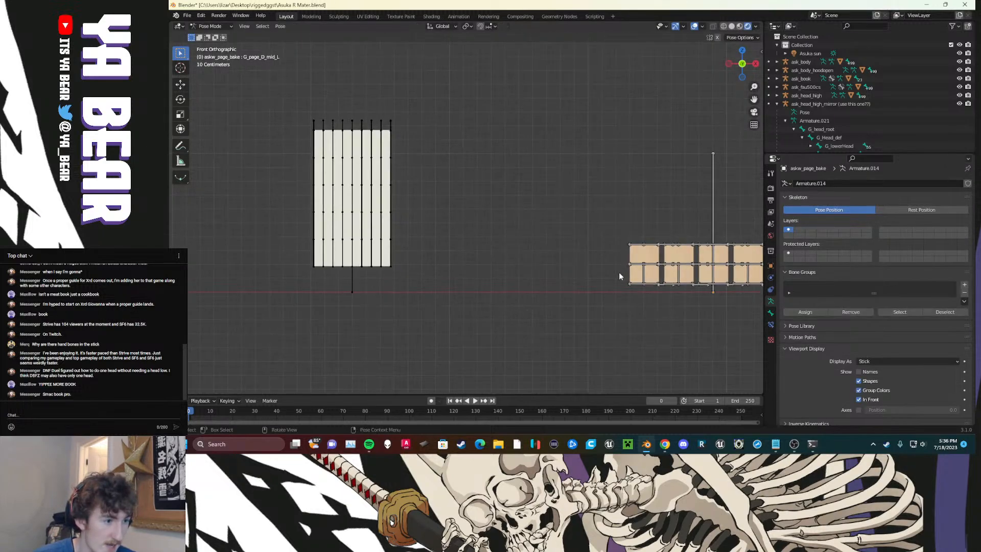
middle_click_drag(635, 264, 498, 189, "shift")
scroll(547, 219, "up", 1)
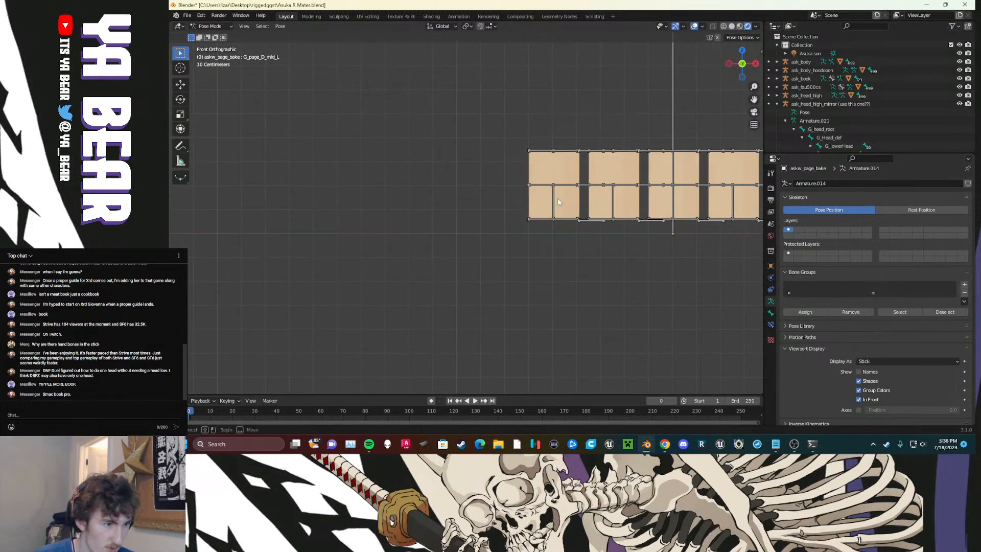
Step: Move the base bones of the first two pages out of the row to the left, placing the second page below the first
key("g")
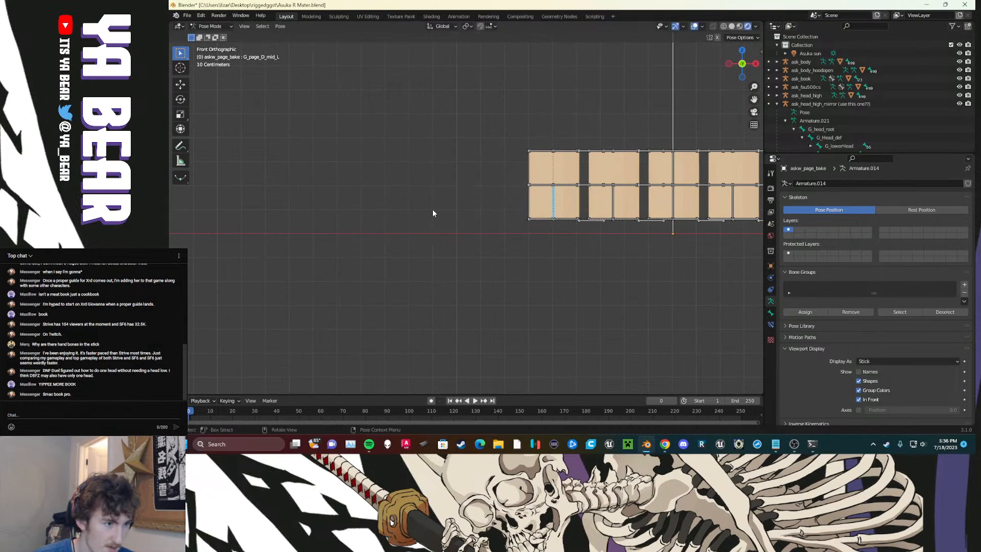
left_click(371, 201)
left_click(613, 202)
key("g")
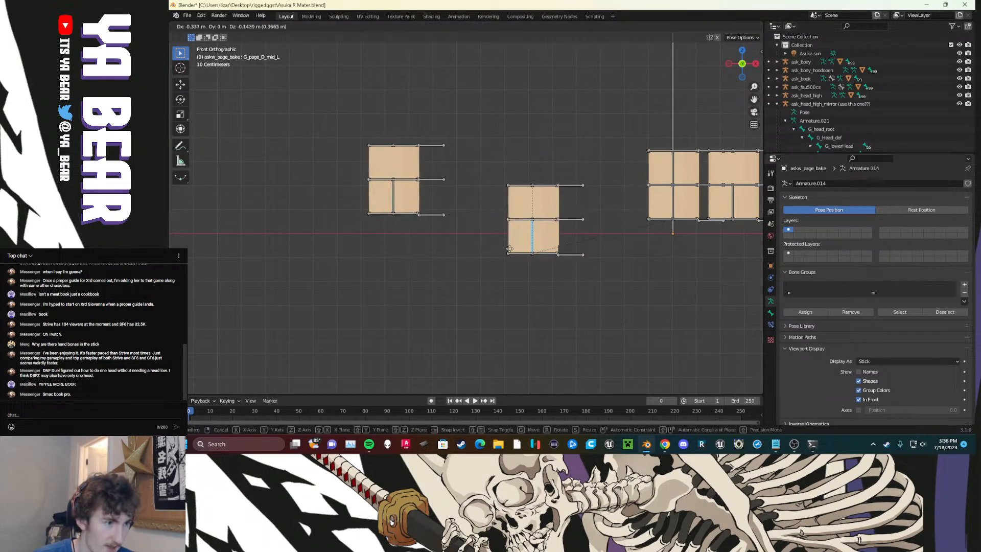
left_click(394, 301)
left_click_drag(687, 203, 633, 189)
key("g")
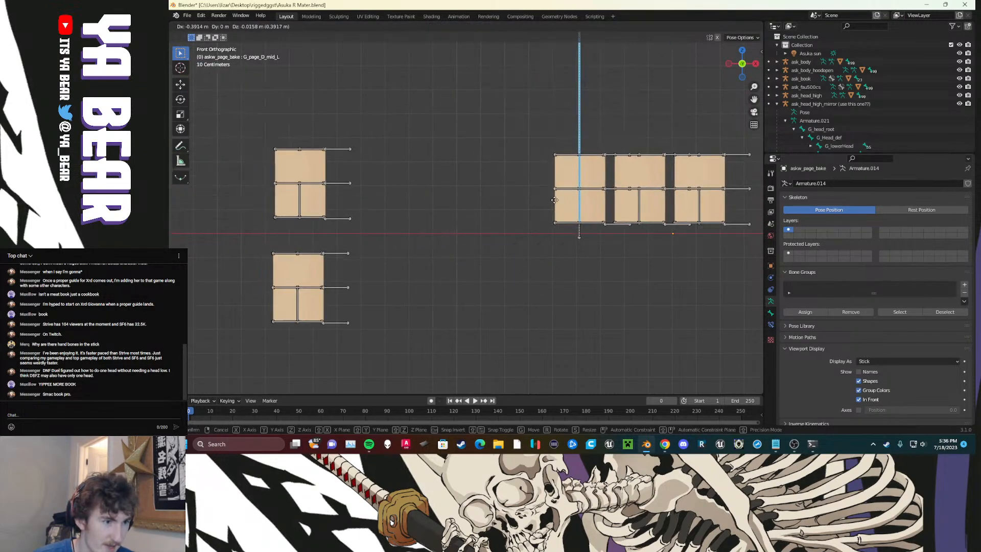
right_click(542, 190)
Step: Move the G_page_root bone to armature layer 5, off the visible layer
left_click(665, 109)
left_click(664, 110)
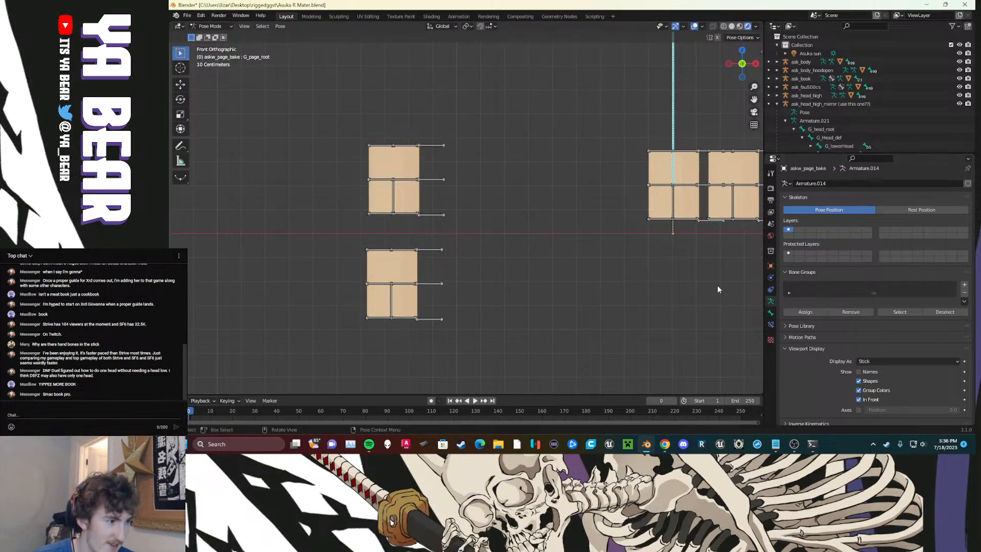
key("m")
left_click(601, 332)
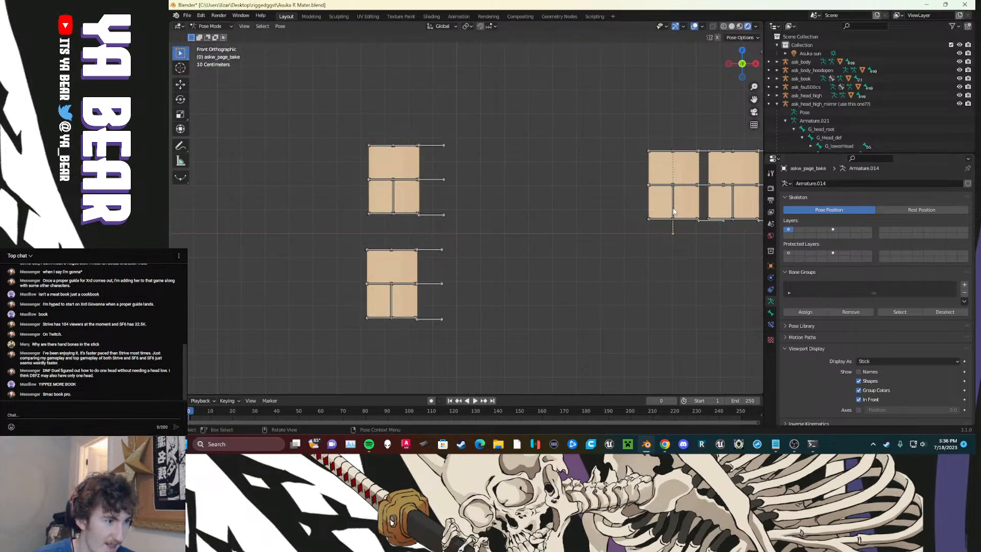
Step: Move the base bones of the remaining three pages apart, so that each page stands clear of the row and of the other pages
scroll(601, 216, "down", 1)
middle_click_drag(601, 217, 509, 235, "shift")
left_click(565, 224)
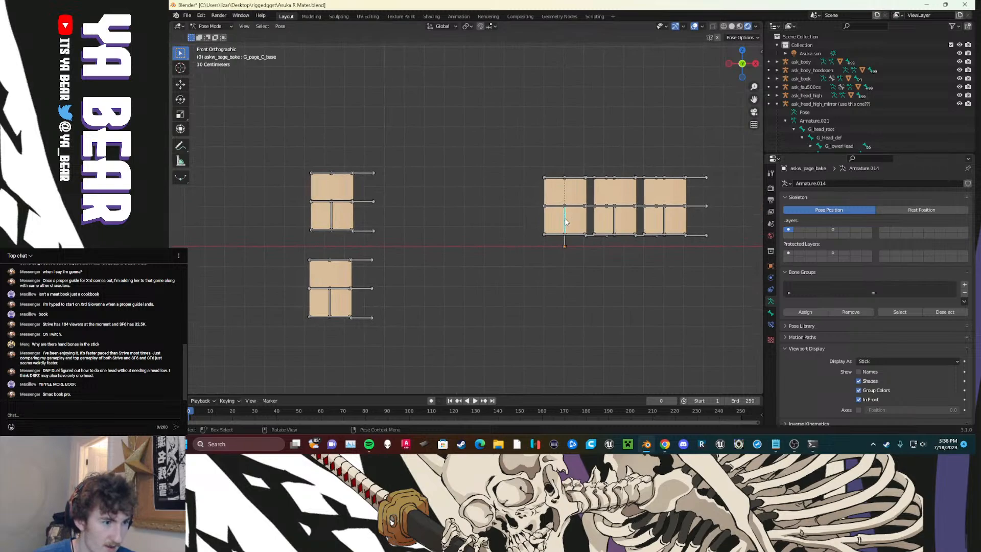
key("g")
left_click(507, 309)
left_click(615, 223)
key("g")
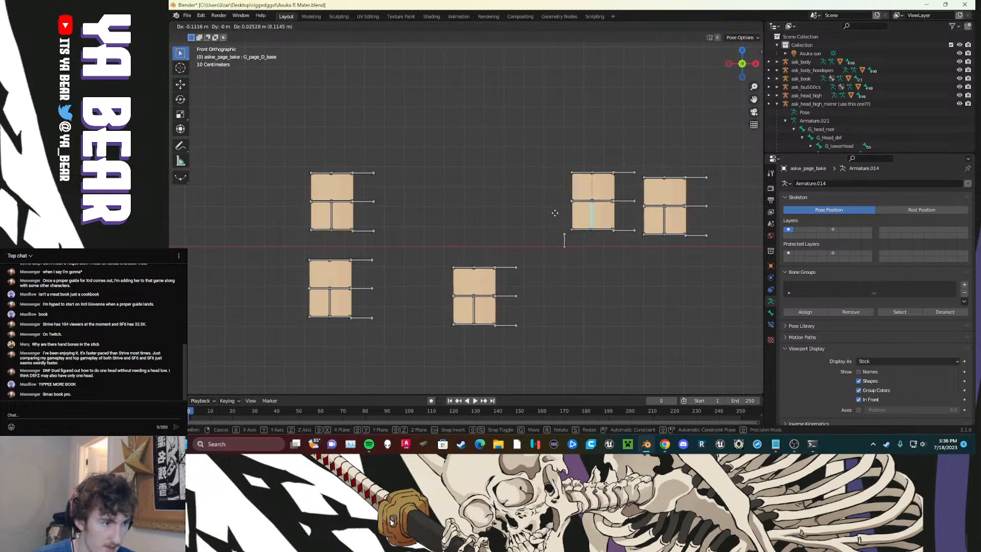
left_click(510, 193)
left_click(666, 217)
key("g")
left_click(614, 317)
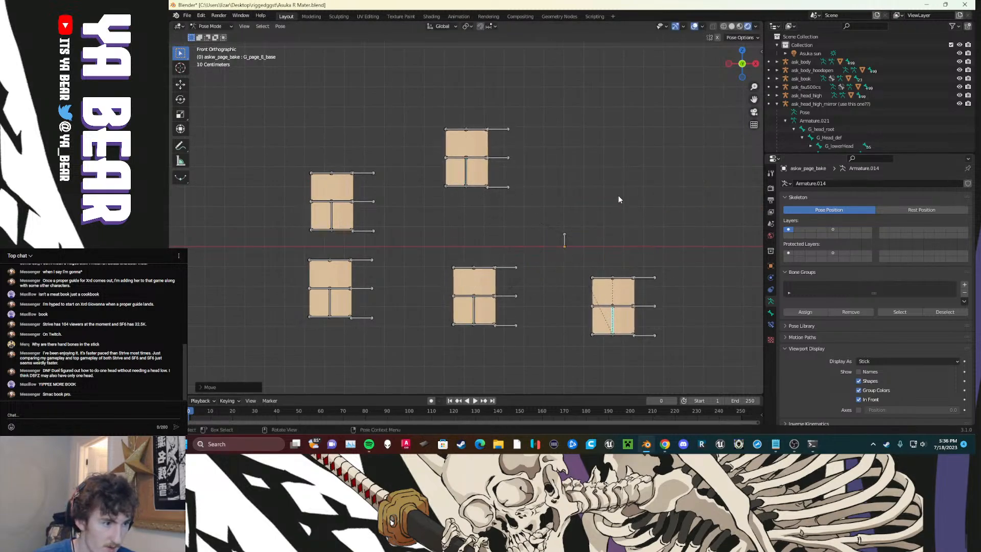
Step: Create a bone group with Theme Color Set 15 for the base bones of all five pages
left_click(475, 310, "shift")
left_click(466, 176, "shift")
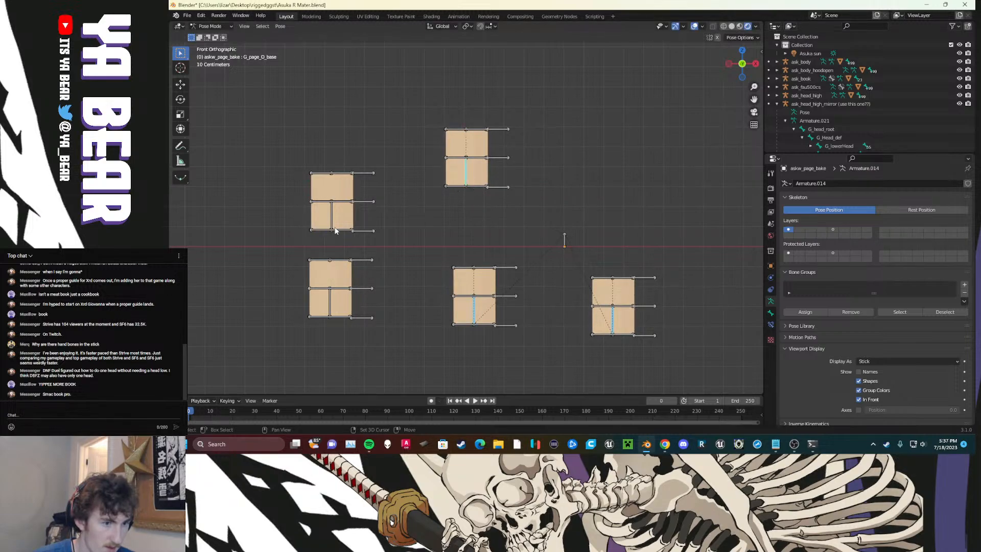
left_click(332, 217, "shift")
left_click(331, 310, "shift")
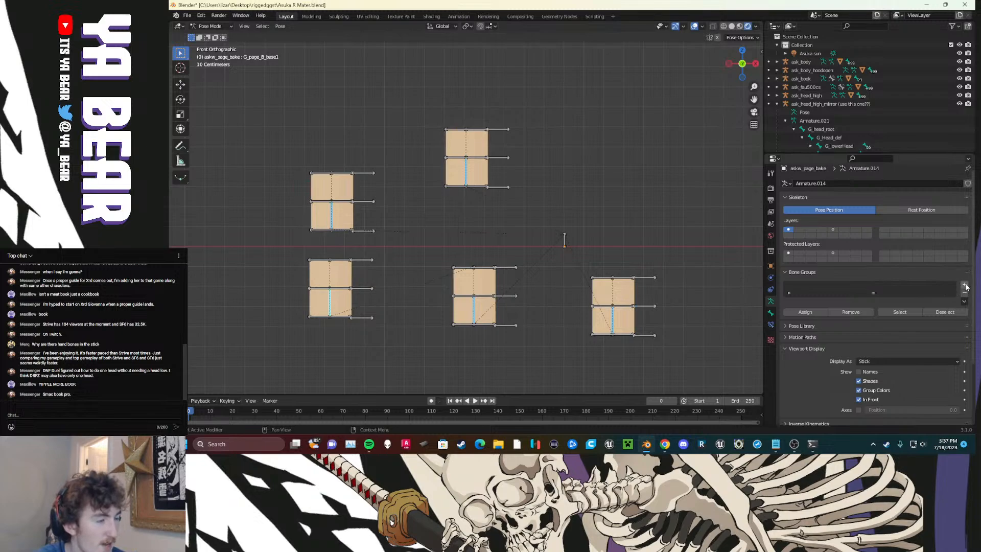
left_click(813, 312)
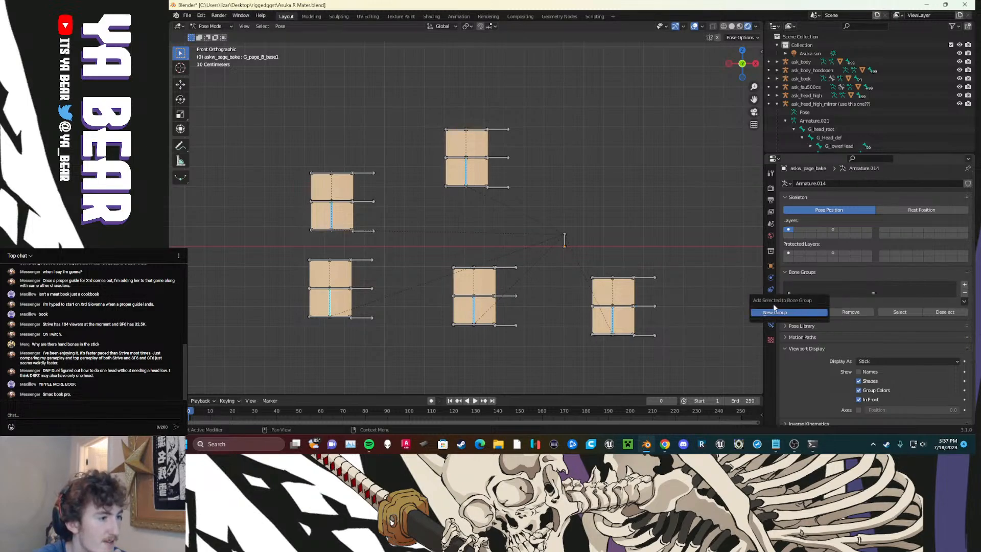
left_click(964, 285)
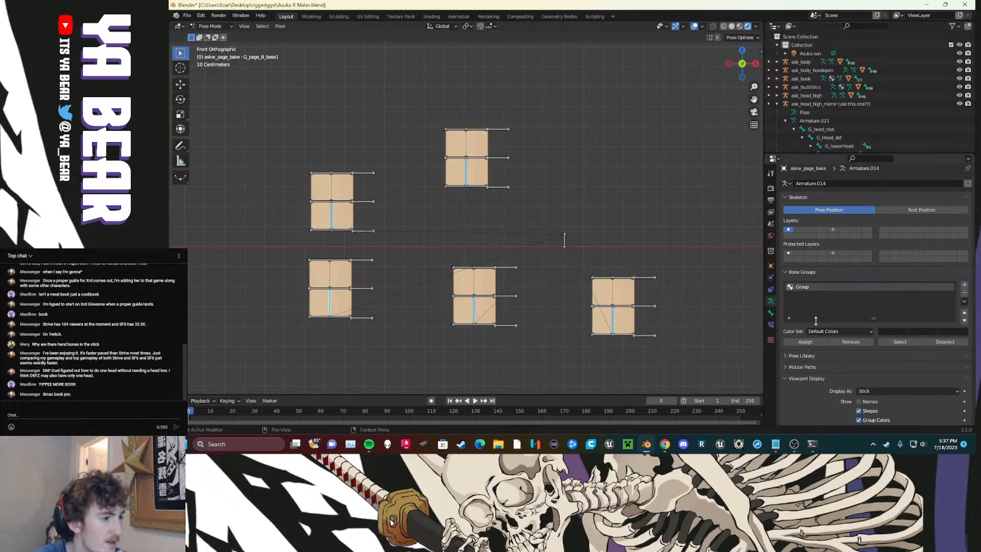
left_click(817, 330)
left_click(824, 286)
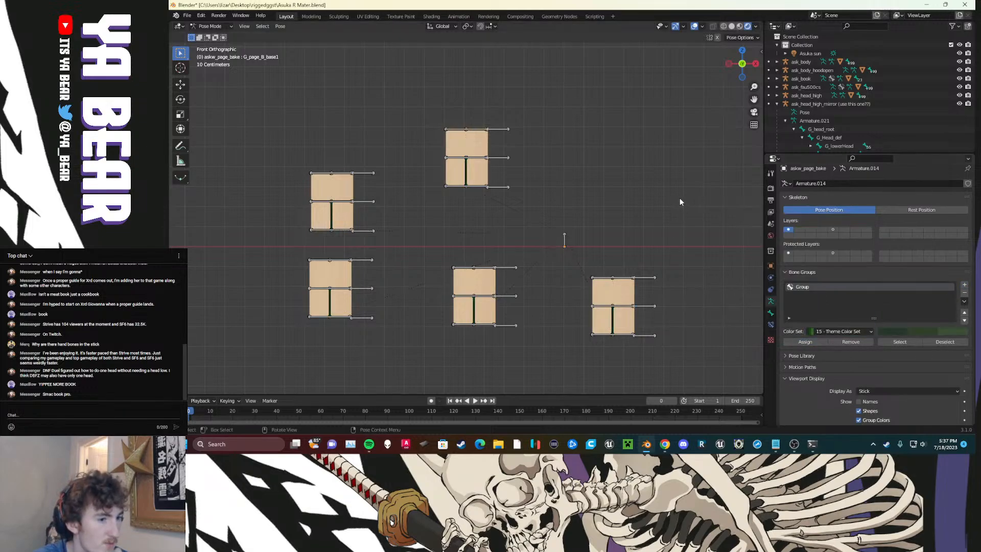
Step: Clear the pose location of all visible page bones and return to Object Mode
key("a")
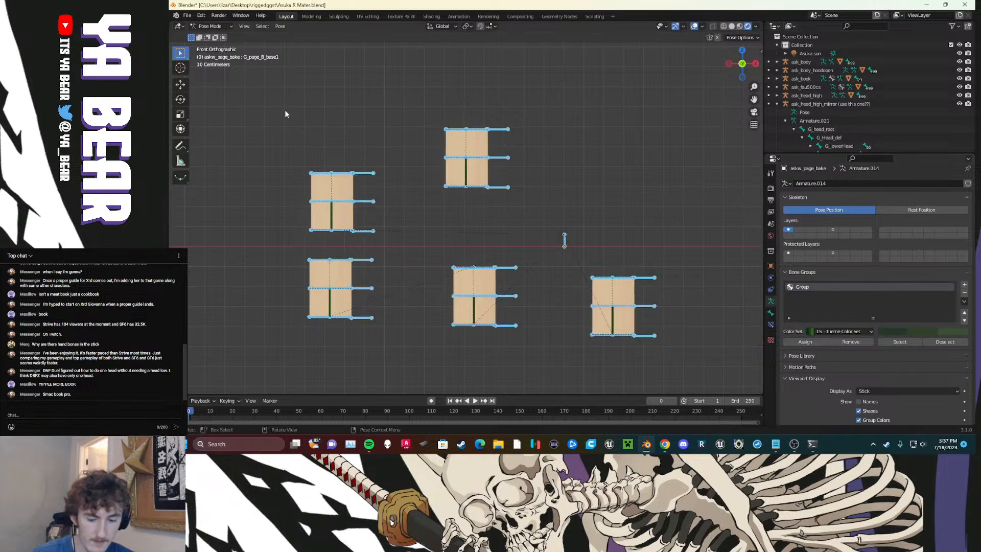
key("alt+g")
left_click(284, 110)
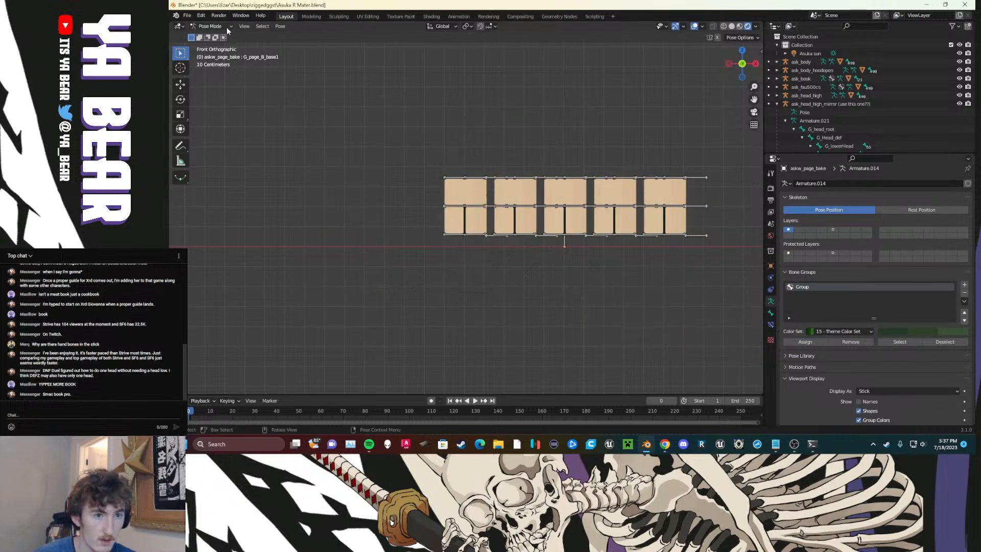
key("ctrl+Tab")
Step: Look over the whole row of armatures, then examine the main character's head and upper body closely
scroll(464, 169, "down", 8)
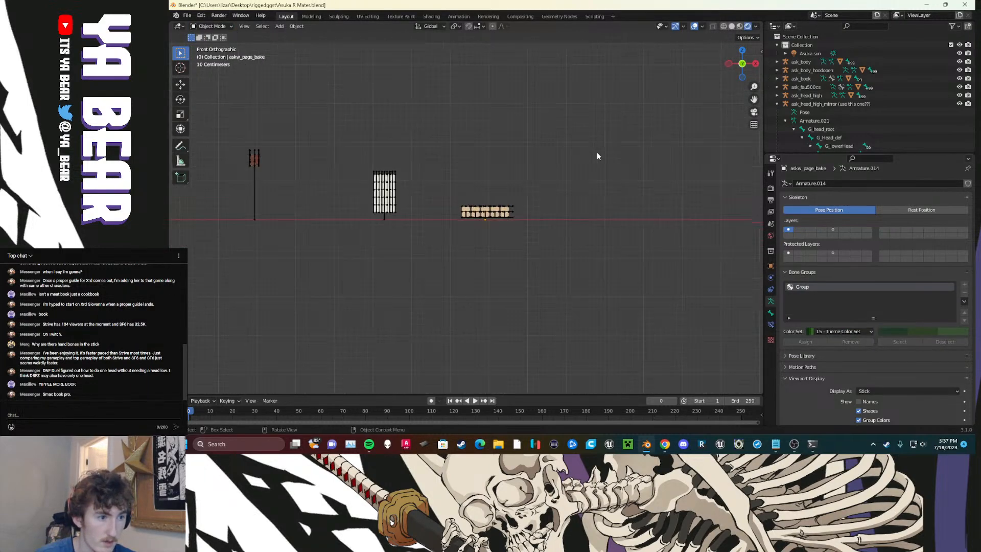
scroll(598, 156, "down", 3)
middle_click_drag(513, 188, 532, 183, "shift")
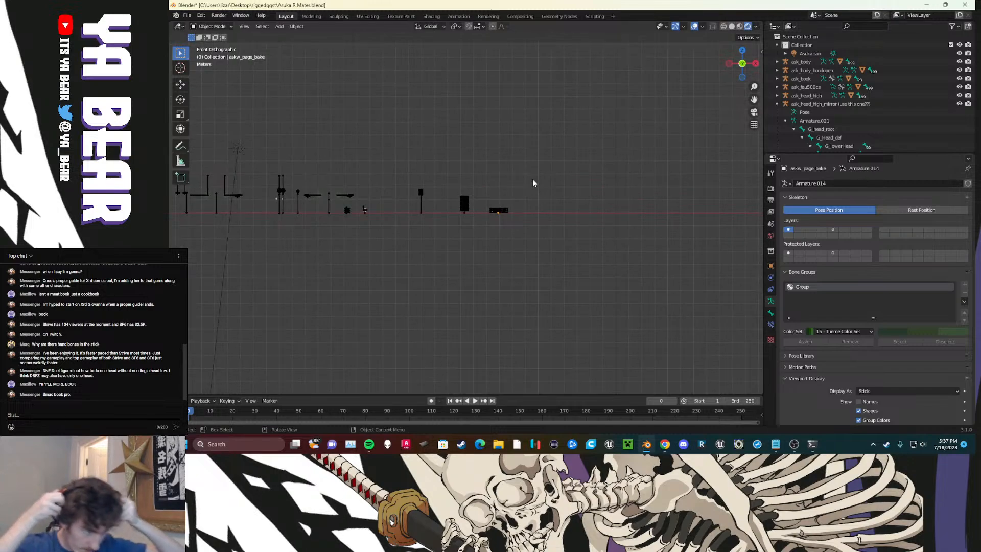
middle_click_drag(403, 277, 608, 286, "shift")
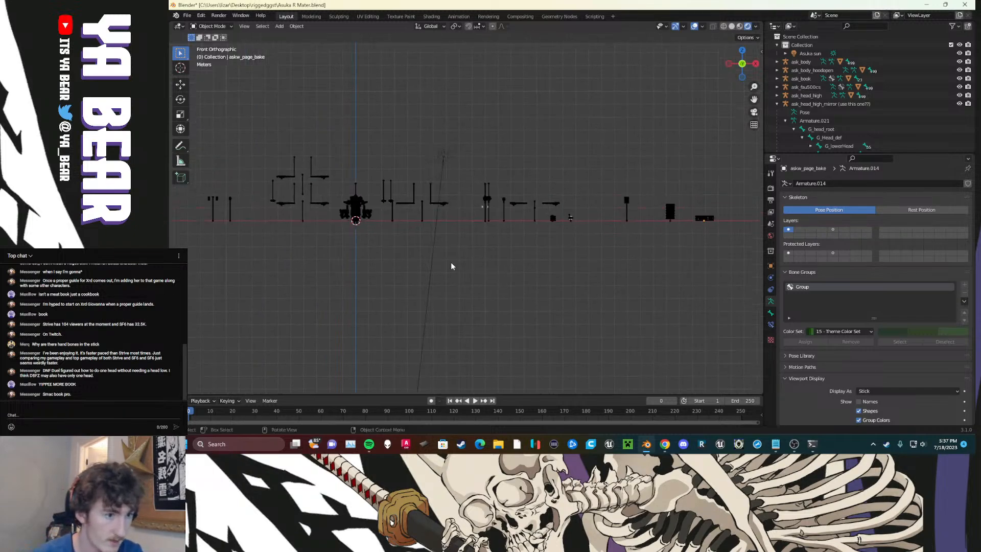
middle_click_drag(452, 267, 565, 261, "shift")
scroll(521, 254, "up", 9)
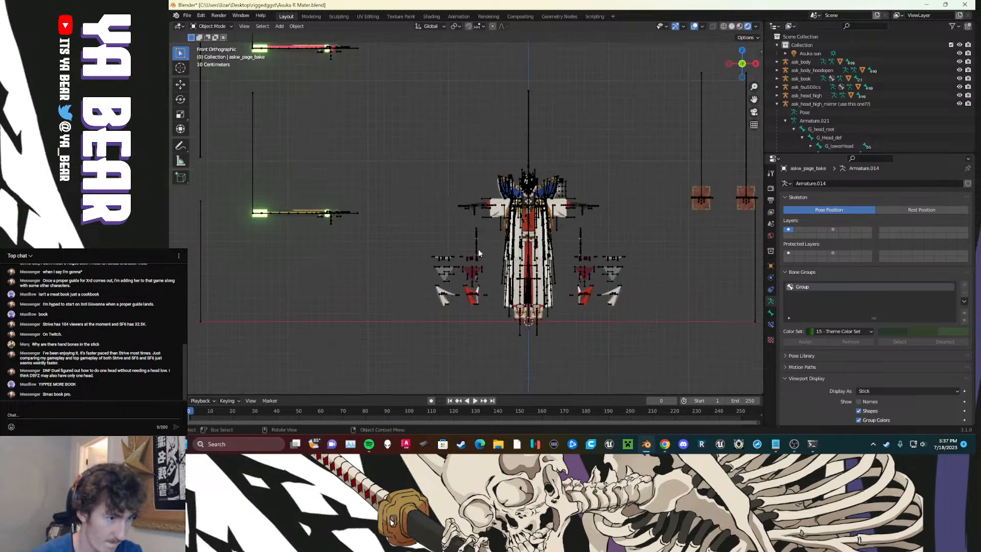
scroll(478, 253, "up", 7)
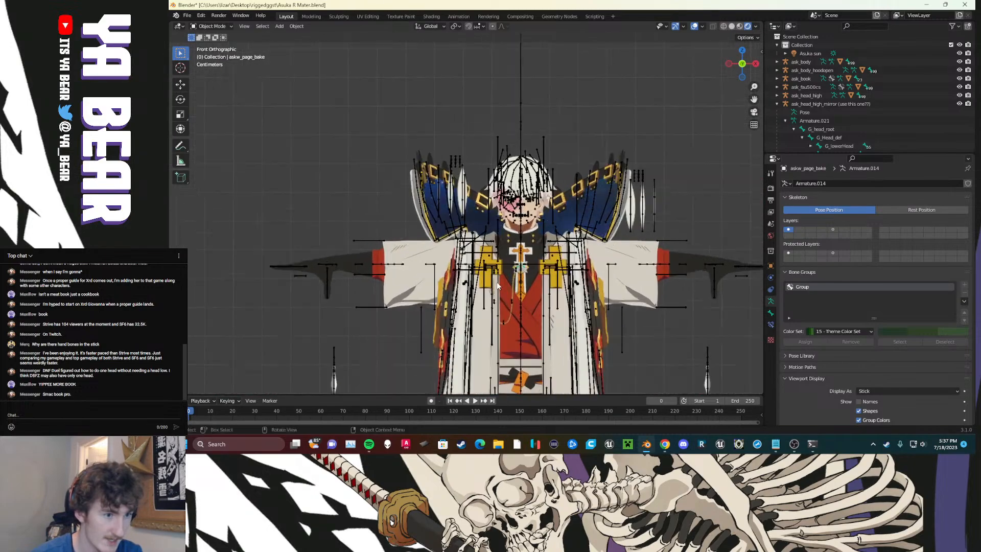
scroll(498, 286, "up", 8)
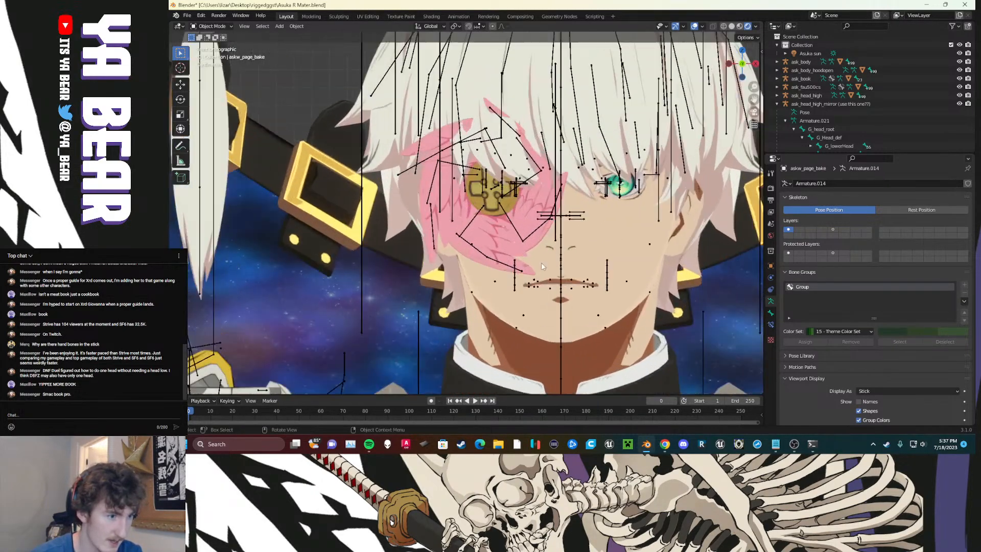
scroll(547, 258, "up", 3)
scroll(556, 252, "down", 10)
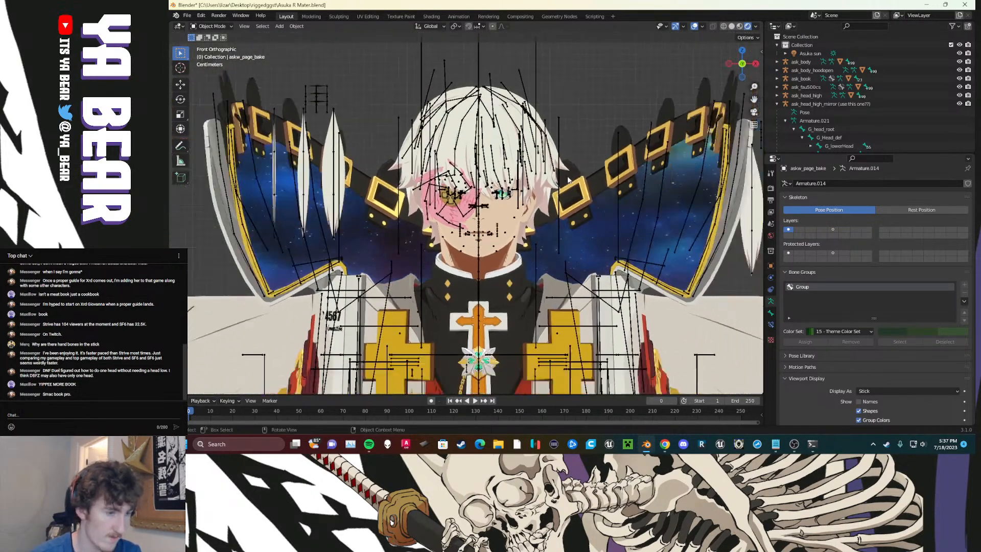
scroll(569, 180, "down", 5)
Step: Save the Blender file and widen the 3D viewport beside the outliner and properties area
key("ctrl+s")
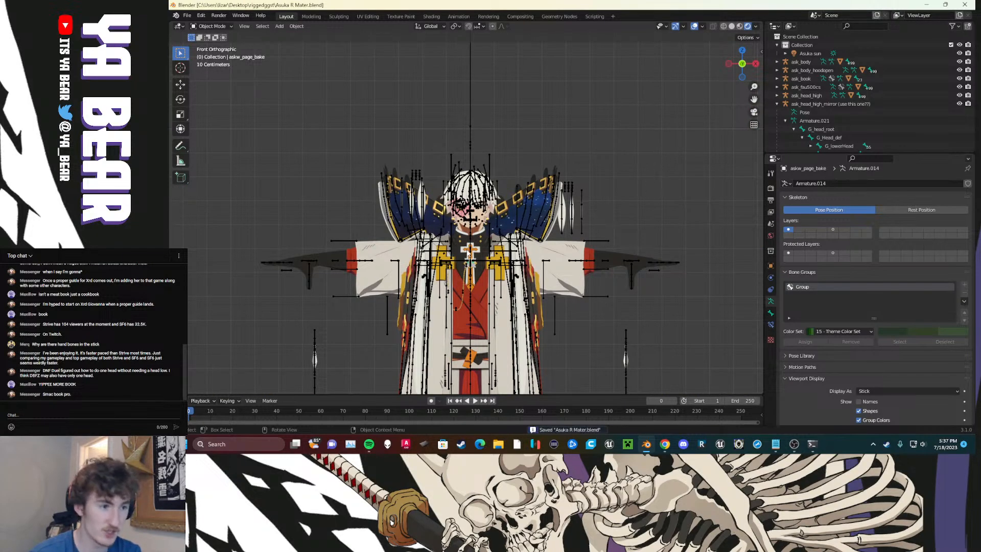
scroll(469, 253, "up", 3)
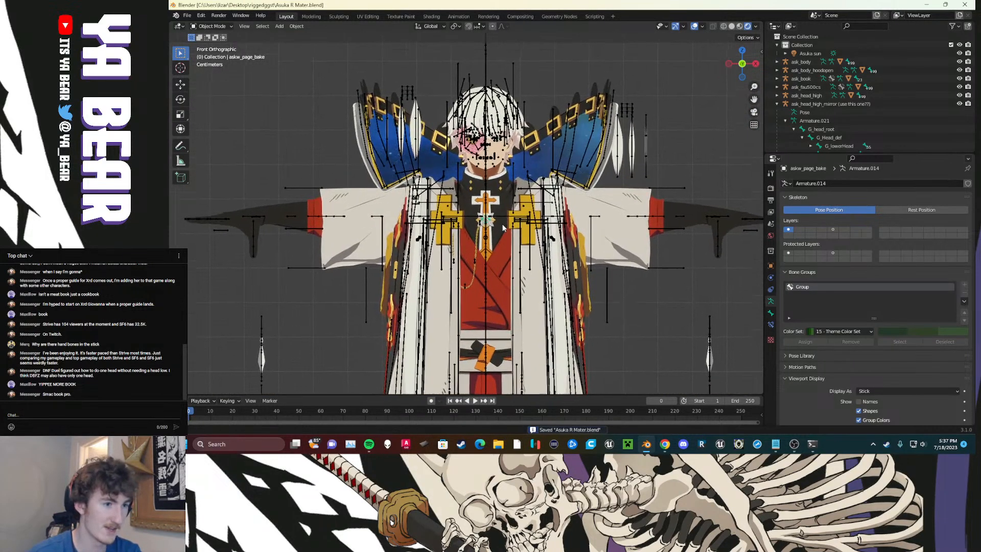
scroll(503, 228, "down", 2)
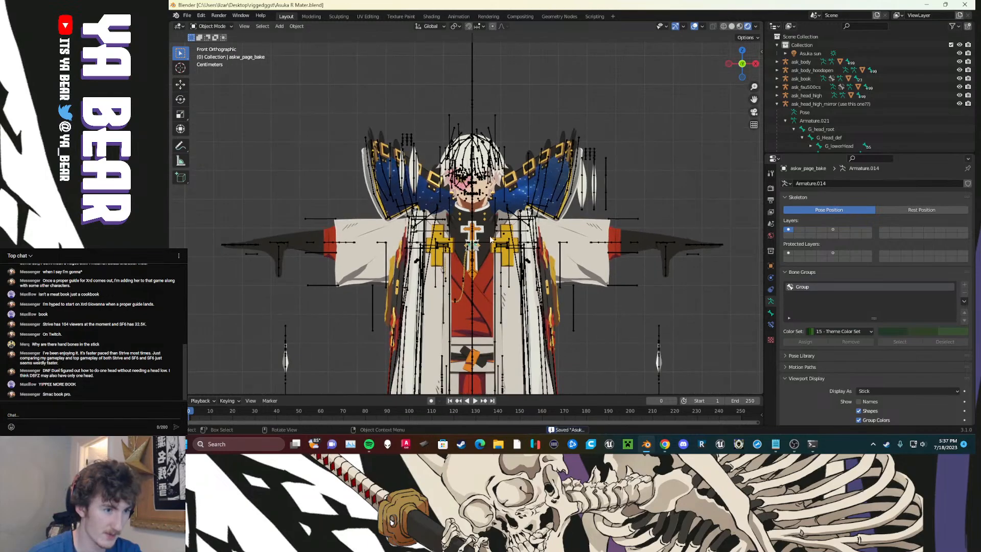
scroll(489, 235, "down", 1)
scroll(489, 235, "up", 3)
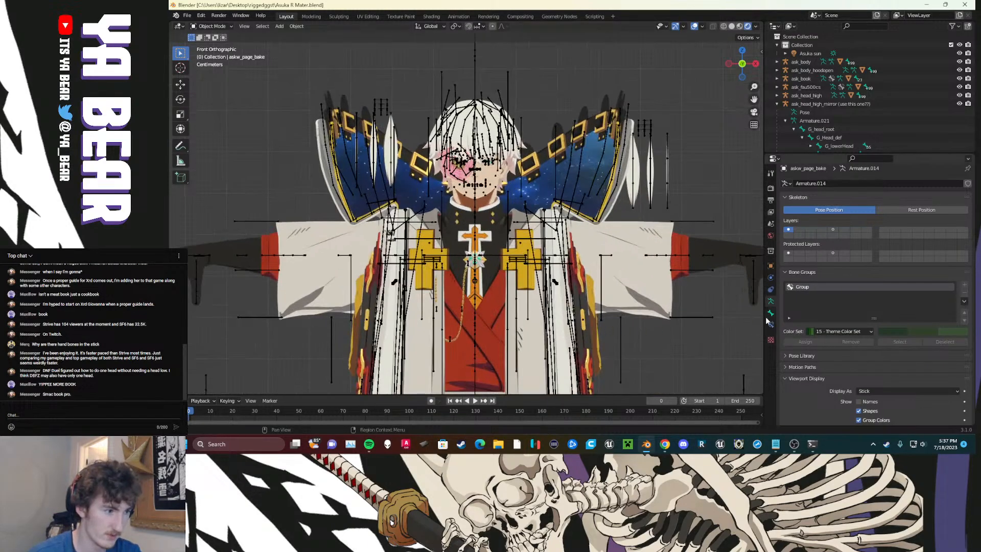
left_click_drag(765, 321, 860, 323)
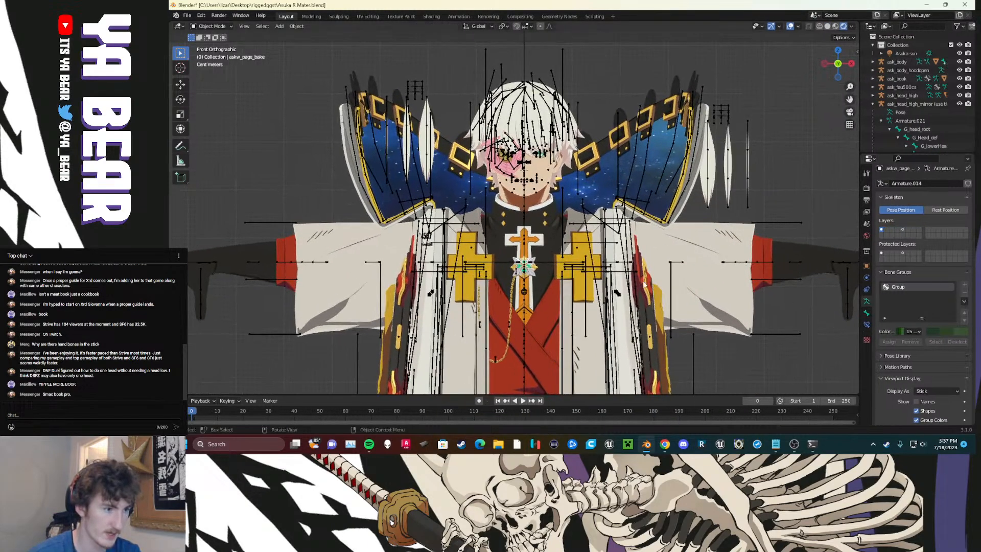
Step: Move the ask_head_high_mirror armature off to the left of the body and the ask_mantle armature off to its right
left_click(526, 203)
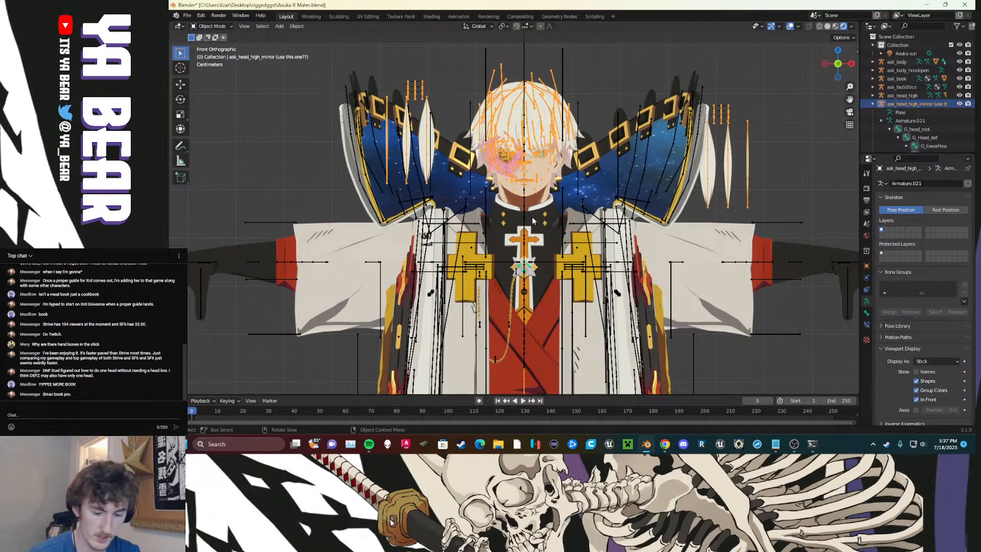
key("g")
left_click(278, 199)
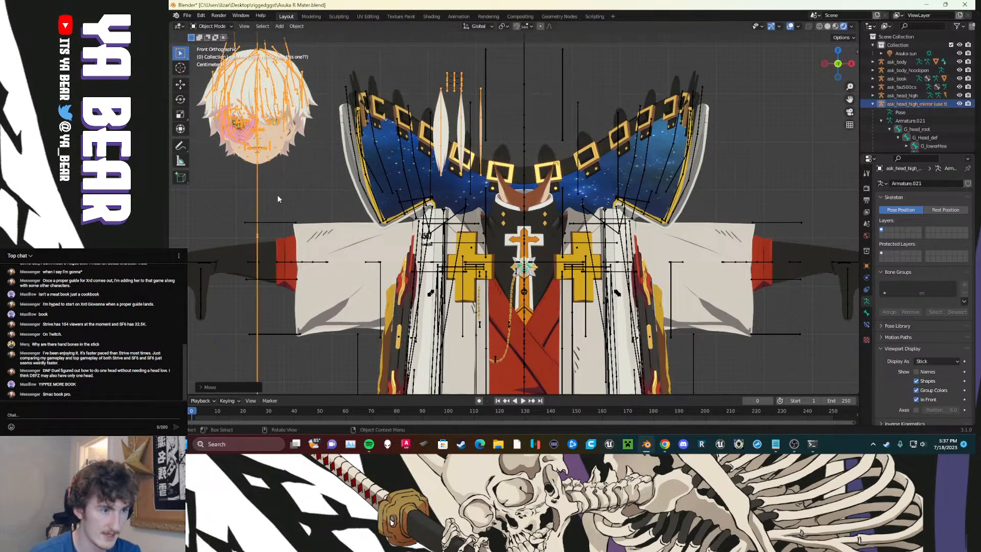
left_click(521, 166)
scroll(515, 194, "down", 5)
key("g")
left_click(699, 203)
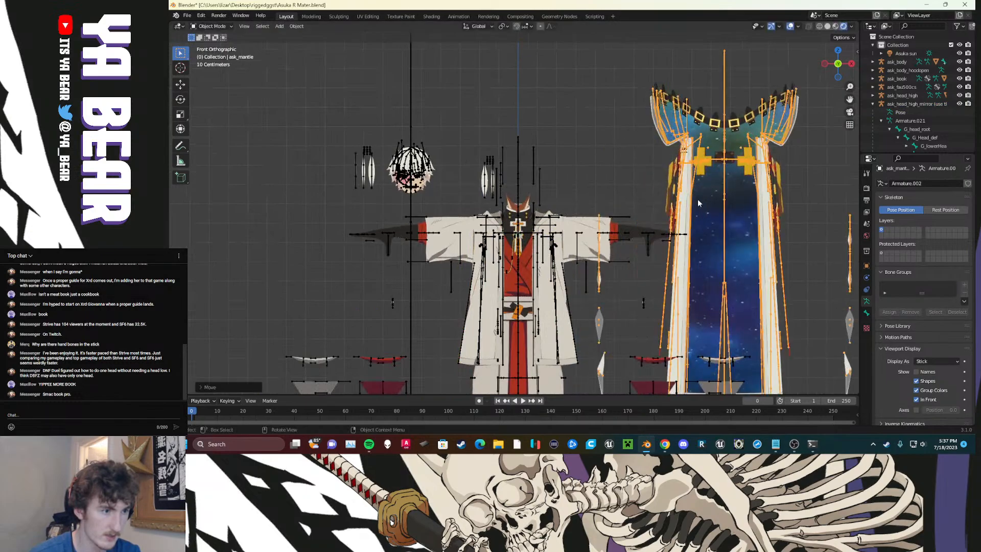
Step: Move the ask_body_hoodopen armature away to the left of the main body and the detached head
left_click(544, 233)
key("g")
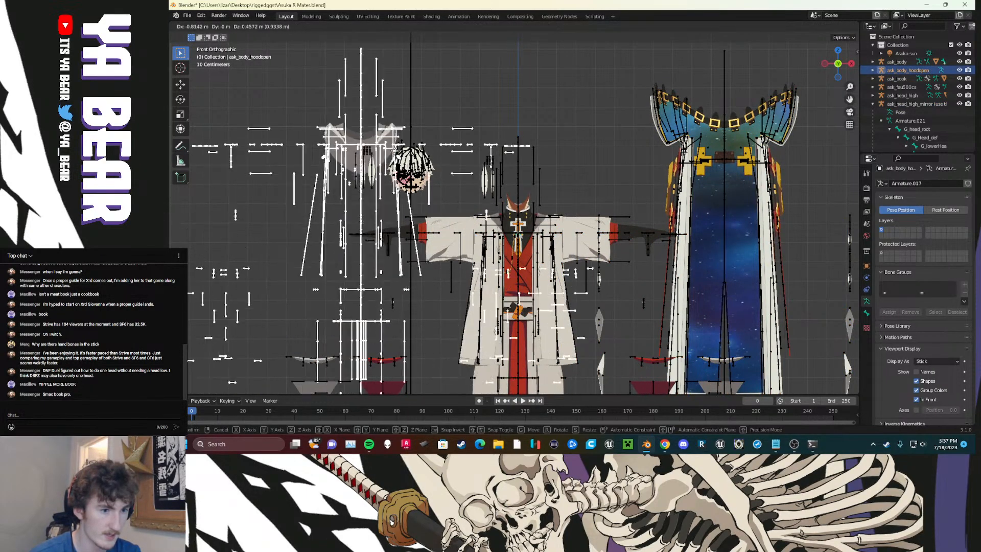
left_click(311, 236)
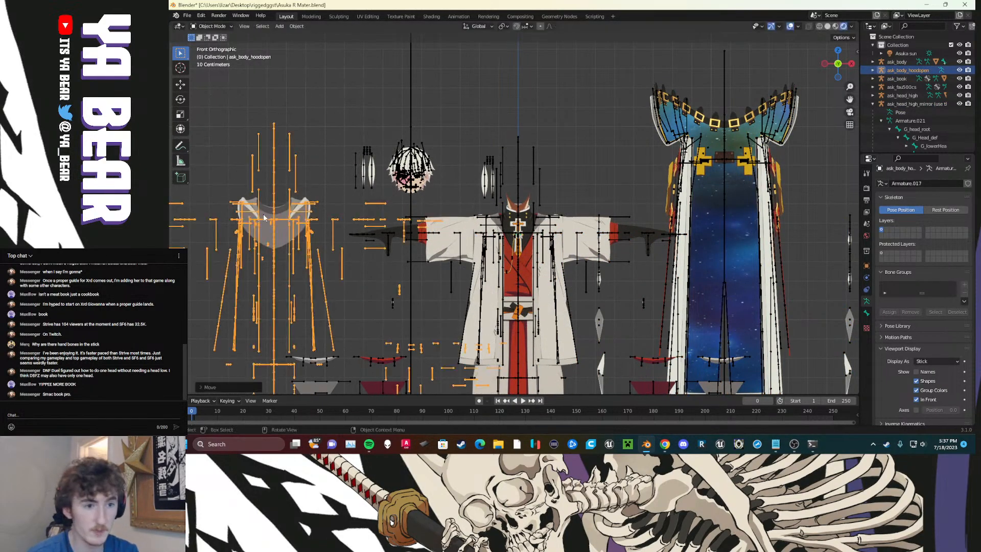
left_click(527, 227)
key("g")
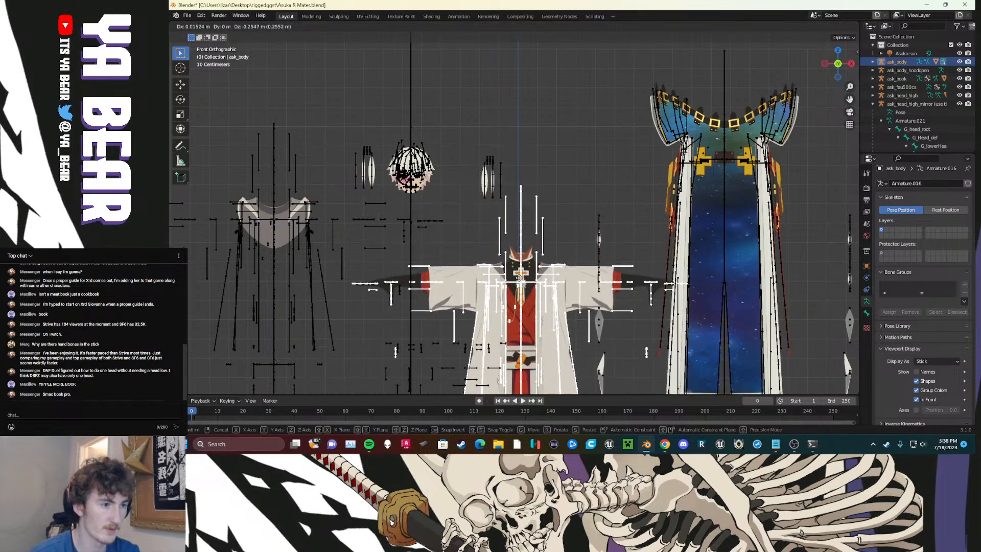
right_click(528, 247)
Step: Check which parts belong to the ask_body, ask_mantle and ask_body_hoodopen armatures by selecting them in turn
left_click(602, 174)
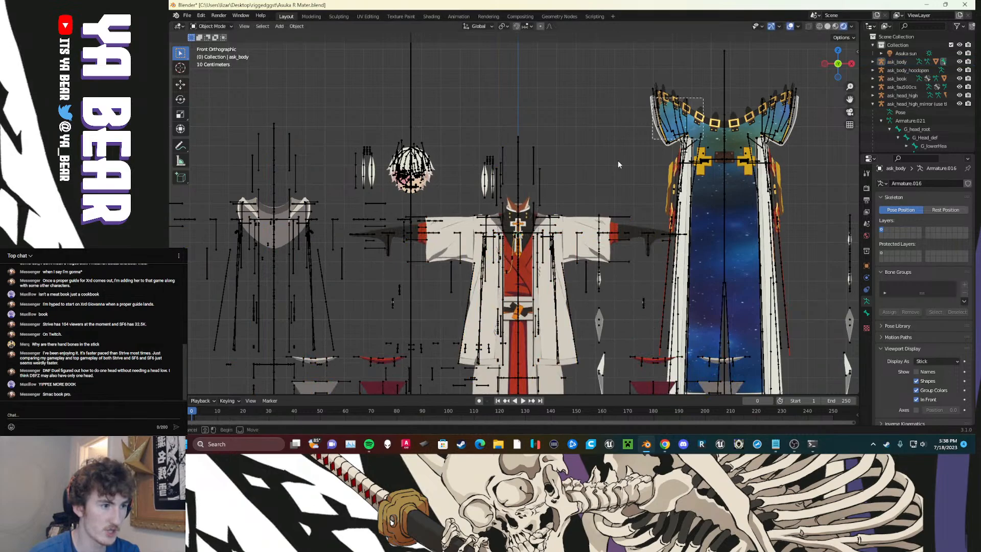
left_click_drag(703, 97, 288, 264)
scroll(592, 234, "down", 5)
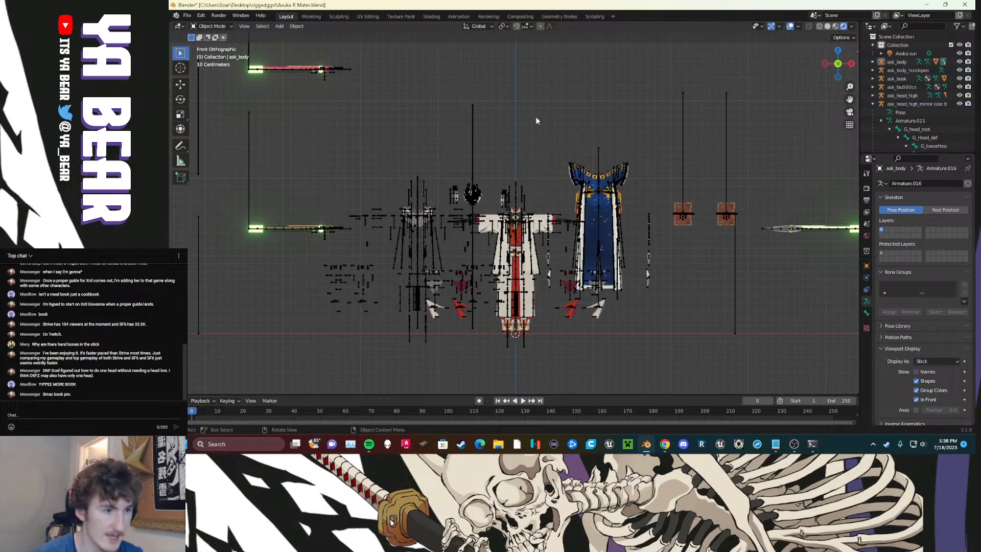
key("alt+a")
scroll(509, 216, "up", 1)
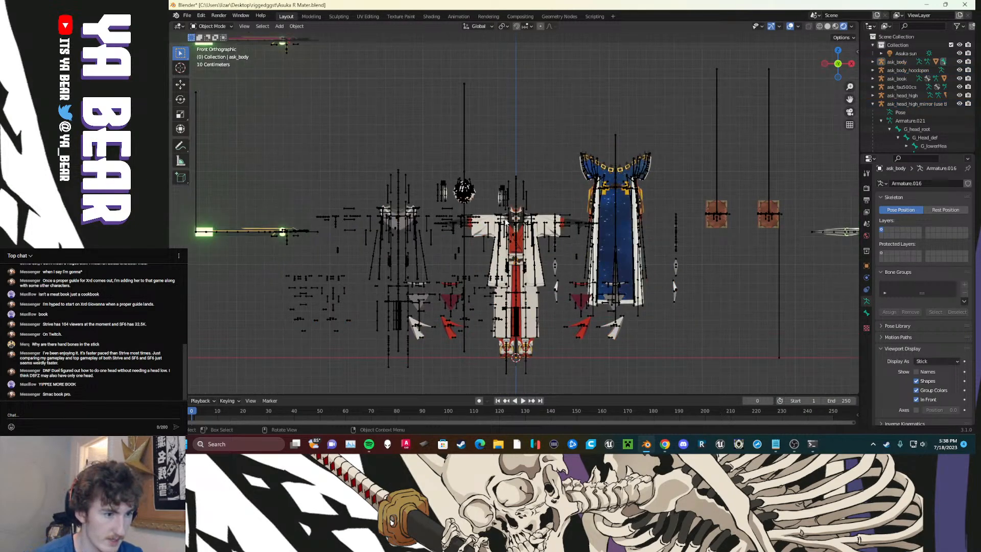
left_click(479, 301)
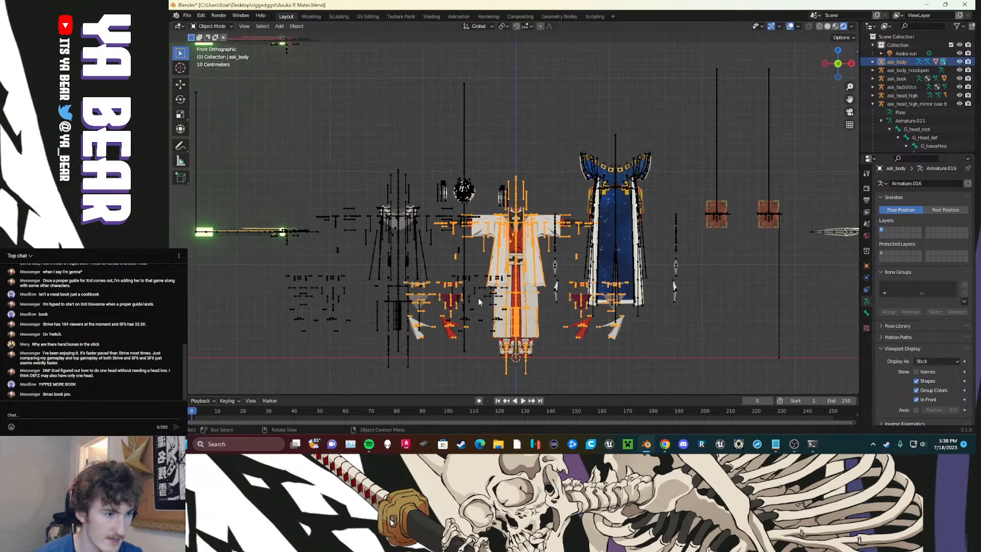
left_click(617, 255)
left_click(411, 264)
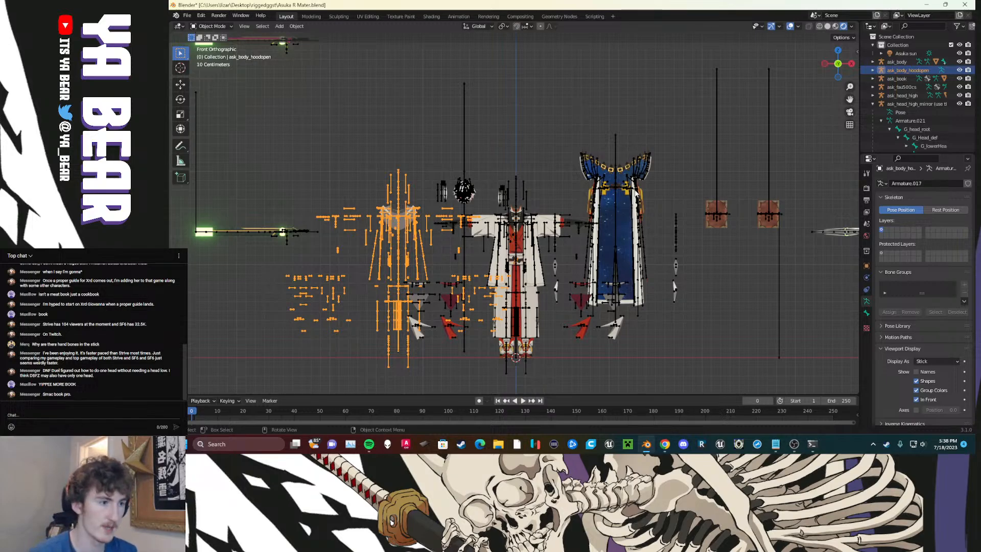
left_click(613, 184)
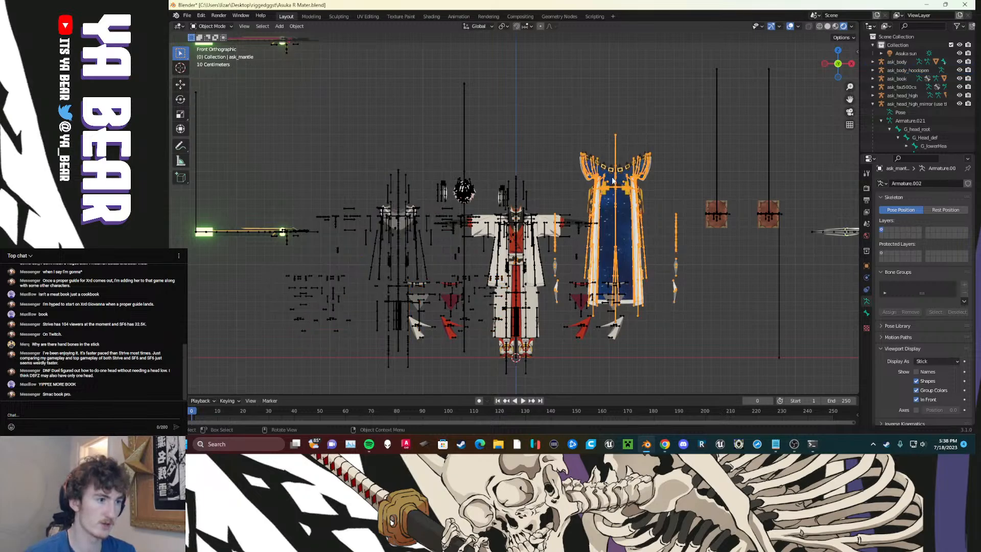
left_click(405, 241)
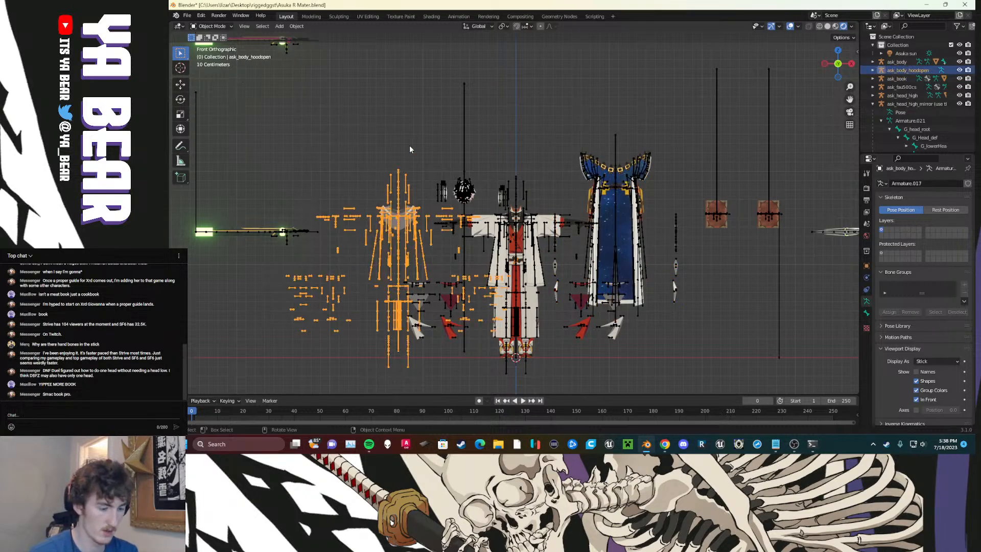
Step: Delete the ask_body_hoodopen armature standing beside the main body
key("Delete")
scroll(545, 260, "up", 2)
scroll(545, 259, "up", 4)
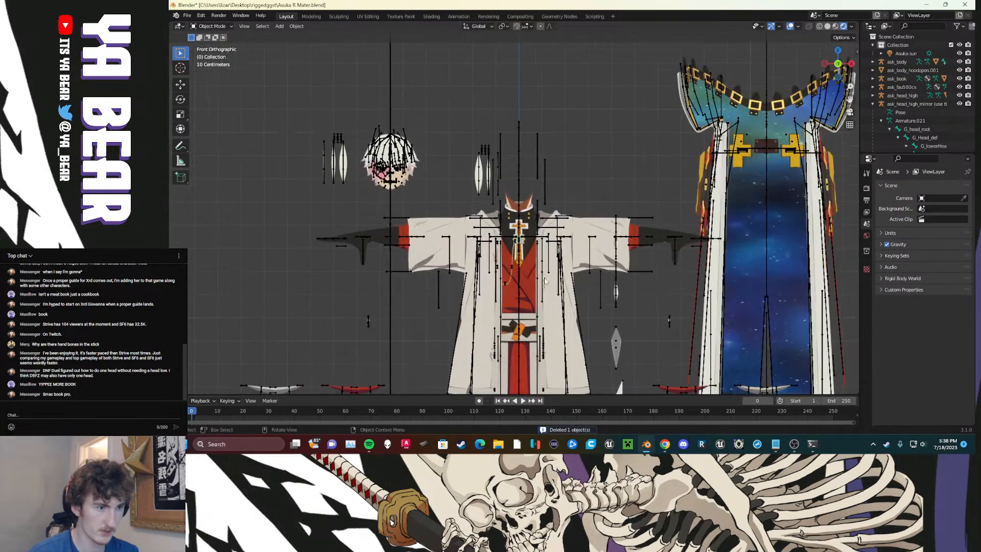
scroll(536, 276, "down", 6)
scroll(527, 287, "up", 4)
scroll(509, 242, "up", 4)
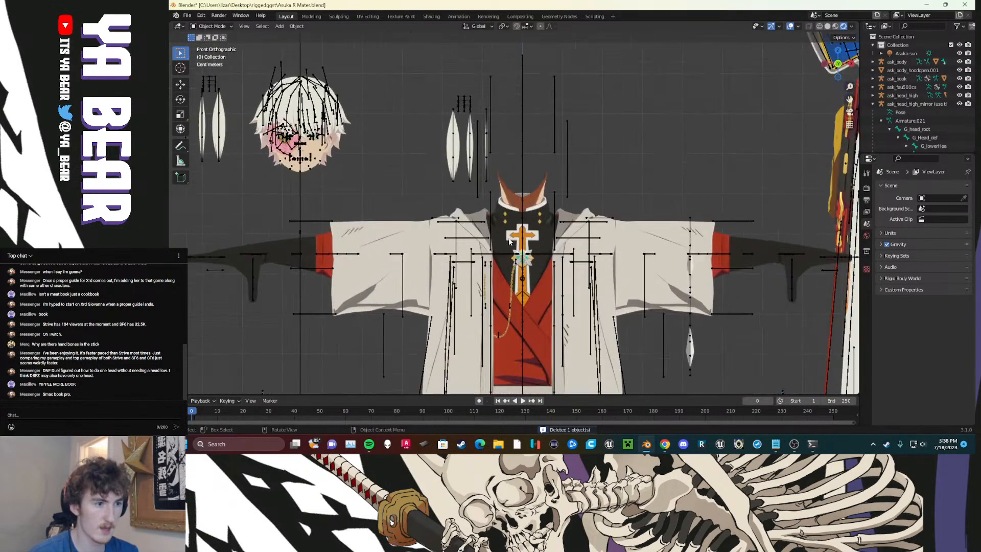
Step: Clear the location of the ask_head_high_mirror armature together with the body and hood-open objects so they sit at the origin
left_click(314, 166)
scroll(372, 195, "down", 7)
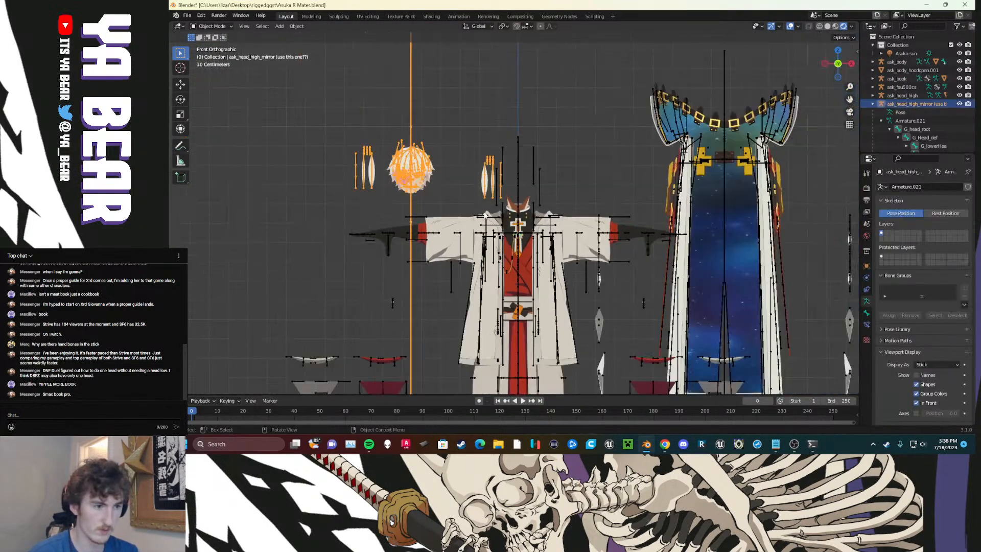
scroll(599, 128, "up", 5)
left_click_drag(546, 159, 497, 315)
key("alt+g")
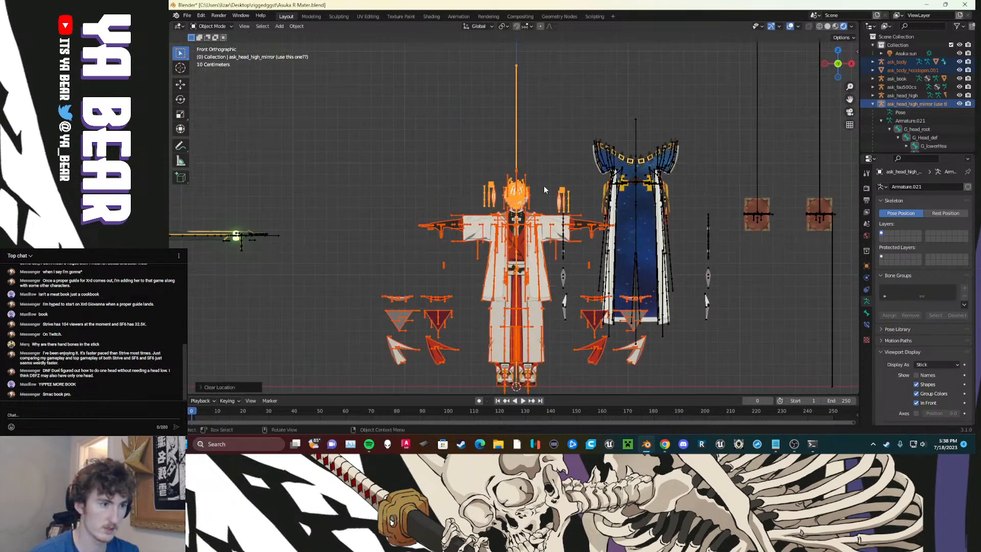
Step: Join the ask_head_high_mirror and ask_body_hoodopen meshes into the ask_body mesh
left_click(557, 140)
scroll(555, 175, "up", 8)
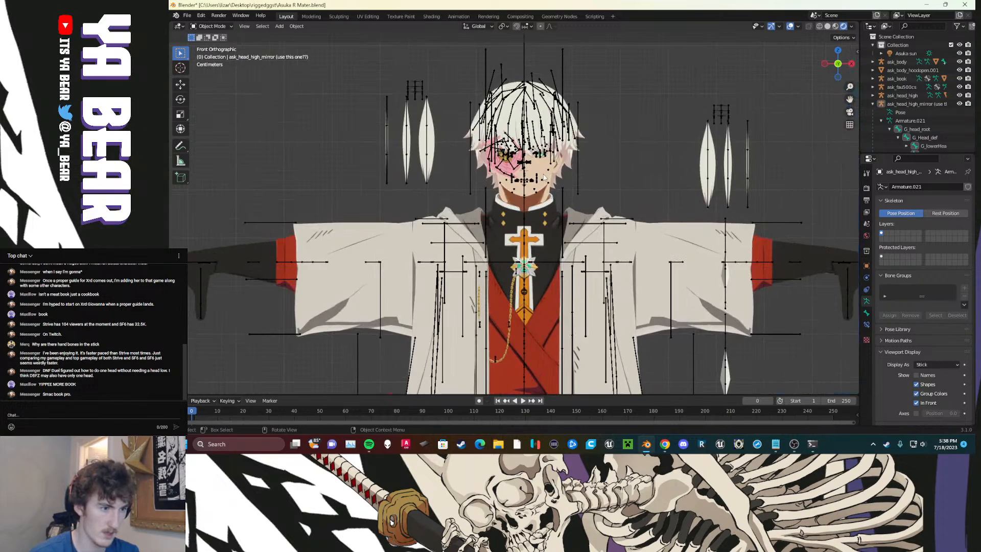
left_click(543, 170)
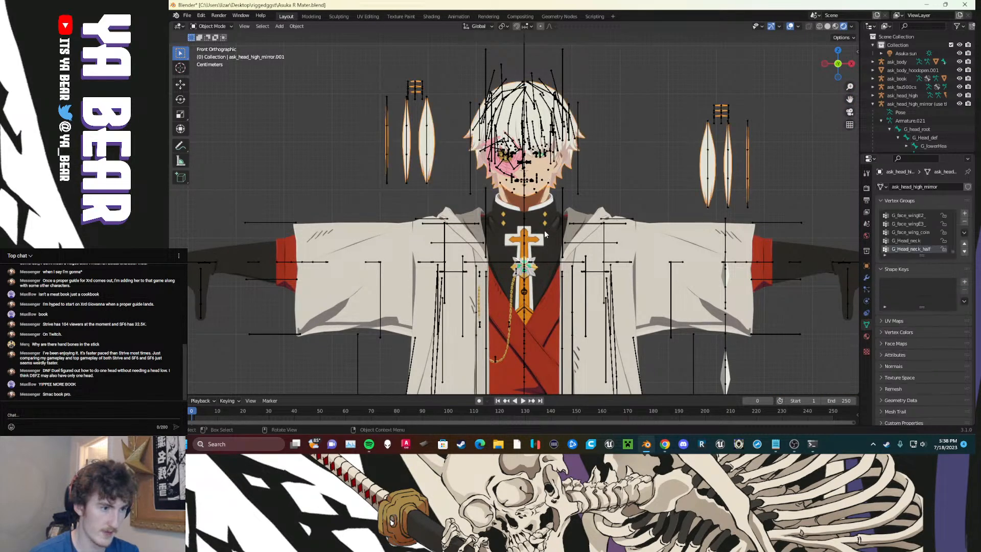
middle_click_drag(544, 231, 581, 226)
scroll(621, 245, "down", 10)
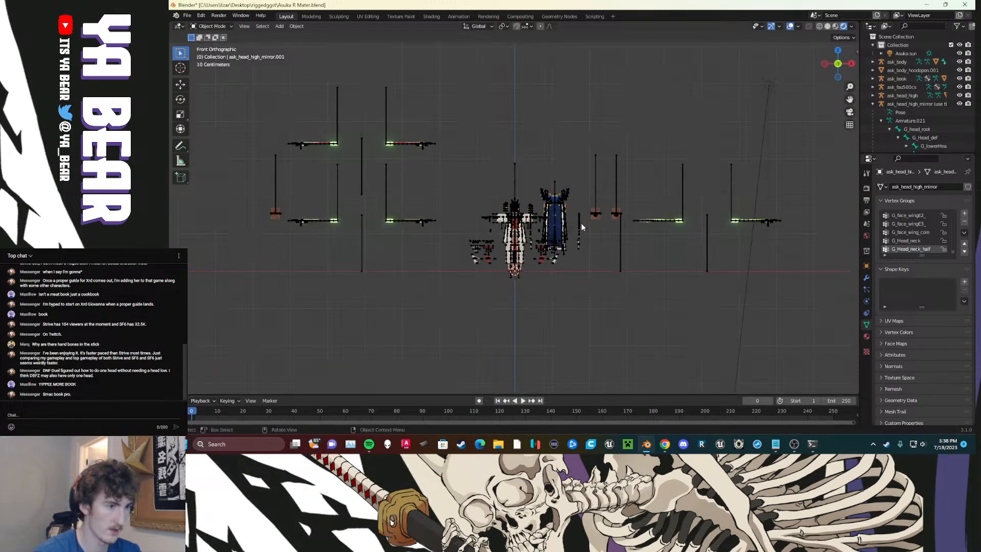
scroll(545, 240, "up", 10)
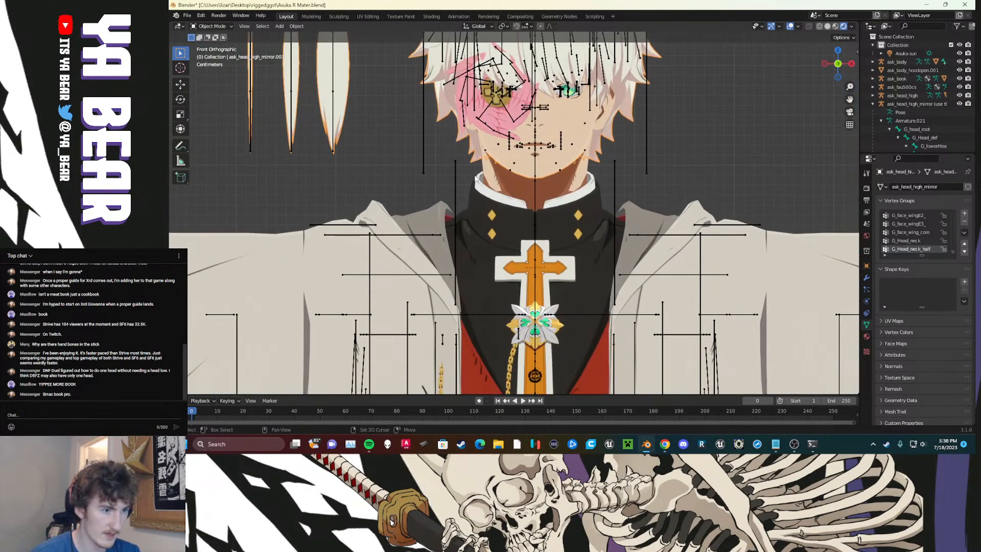
left_click(508, 207)
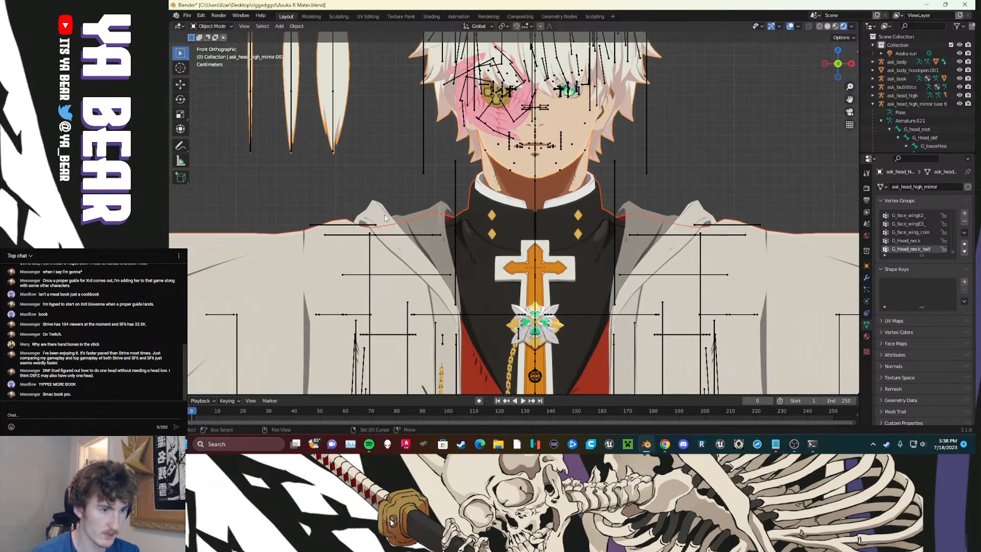
left_click(409, 192)
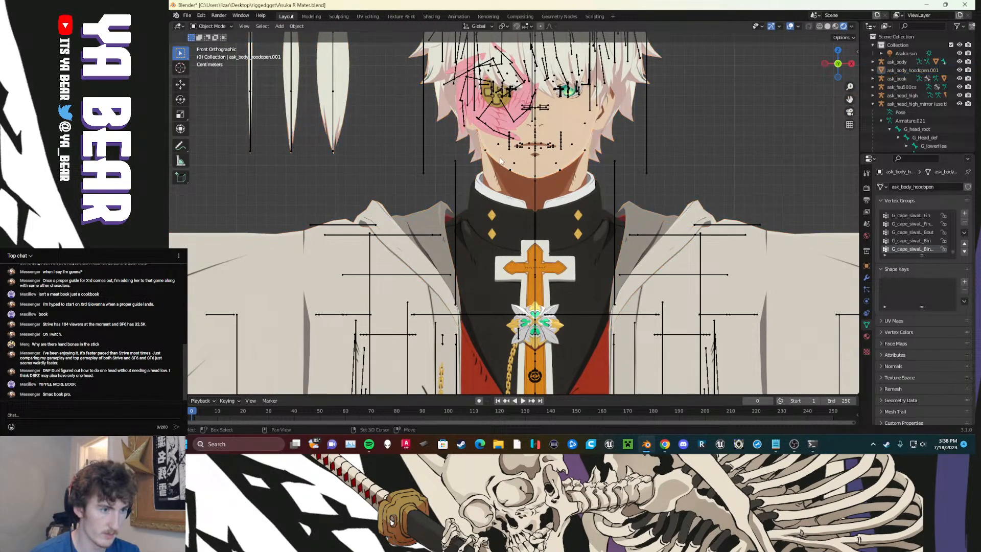
left_click(475, 220)
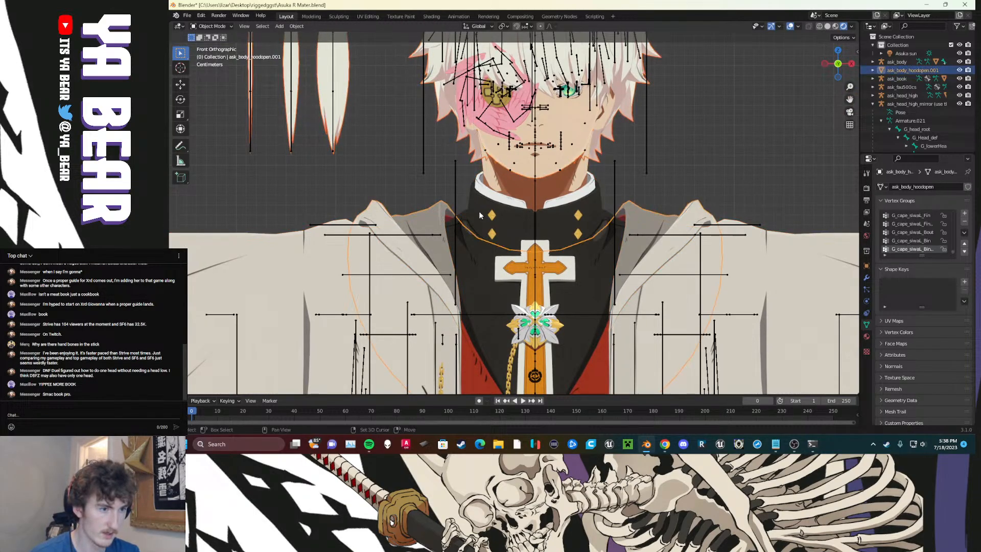
left_click(480, 211, "shift")
key("ctrl+j")
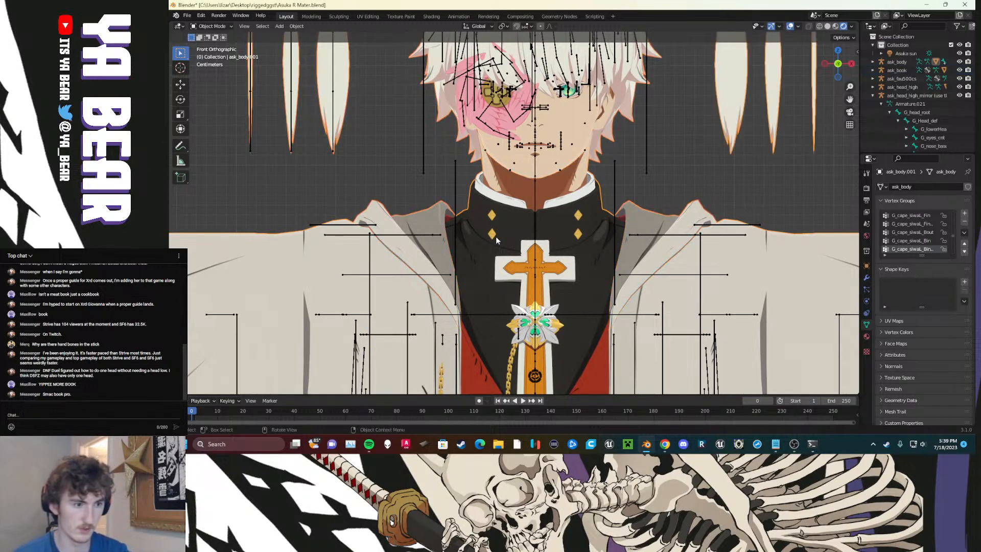
Step: Join the ask_head_high_mirror armature into the ask_body armature
left_click(464, 115)
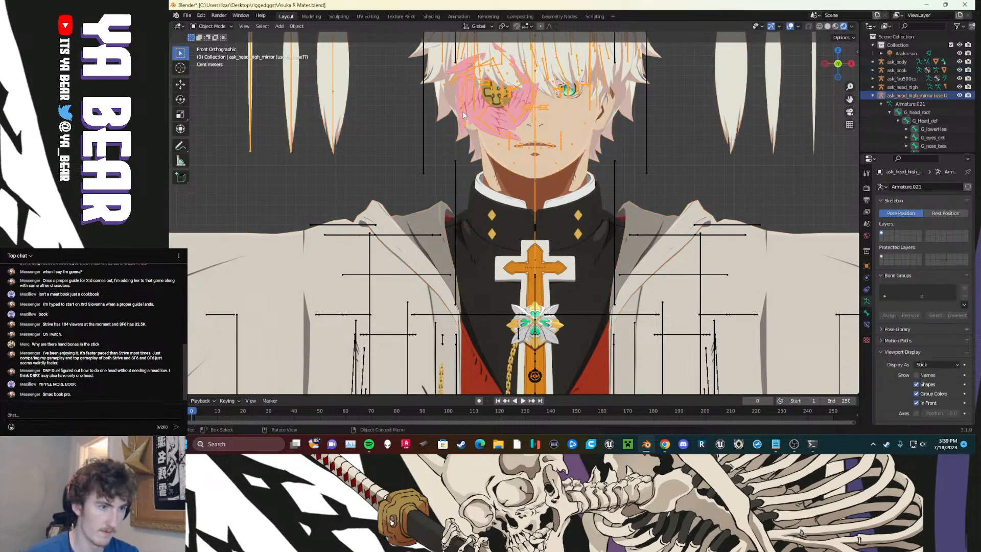
left_click(454, 237, "shift")
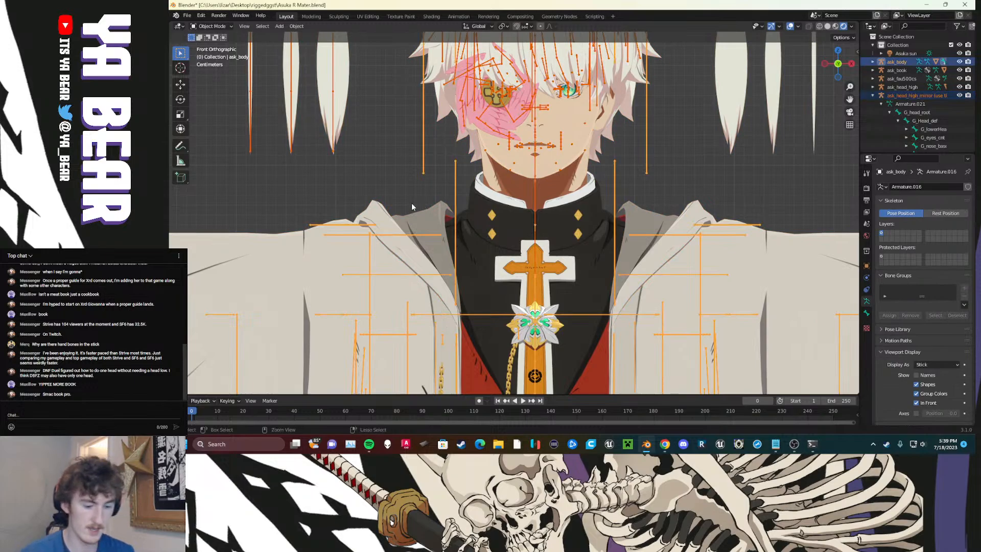
key("ctrl+j")
Step: Check in Pose Mode how the neck bones deform the joined head using trackball rotations, cancelling each one
key("ctrl+Tab")
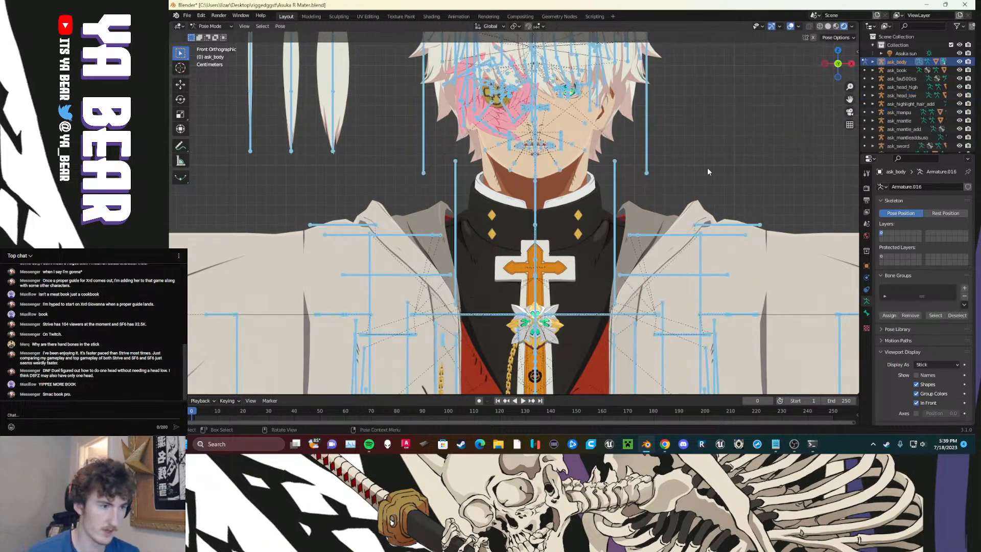
left_click(536, 203)
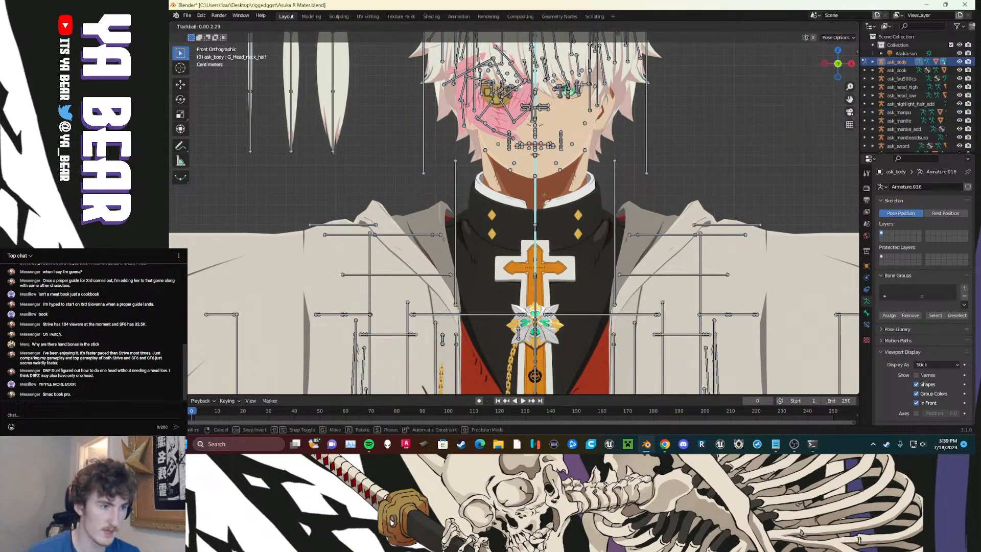
left_click(674, 235)
key("r")
key("r")
right_click(706, 205)
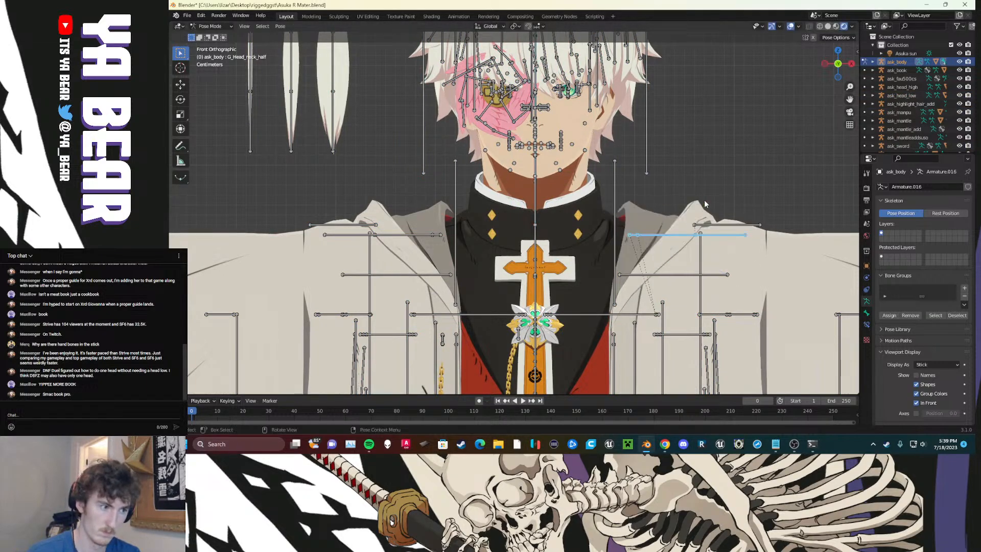
scroll(686, 179, "down", 3)
left_click_drag(516, 209, 535, 220)
key("r")
key("r")
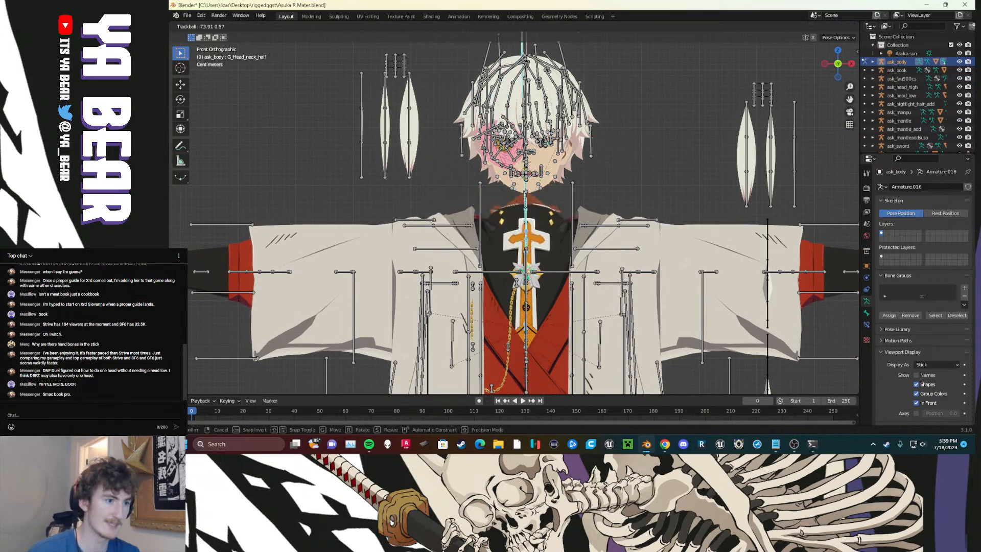
right_click(593, 189)
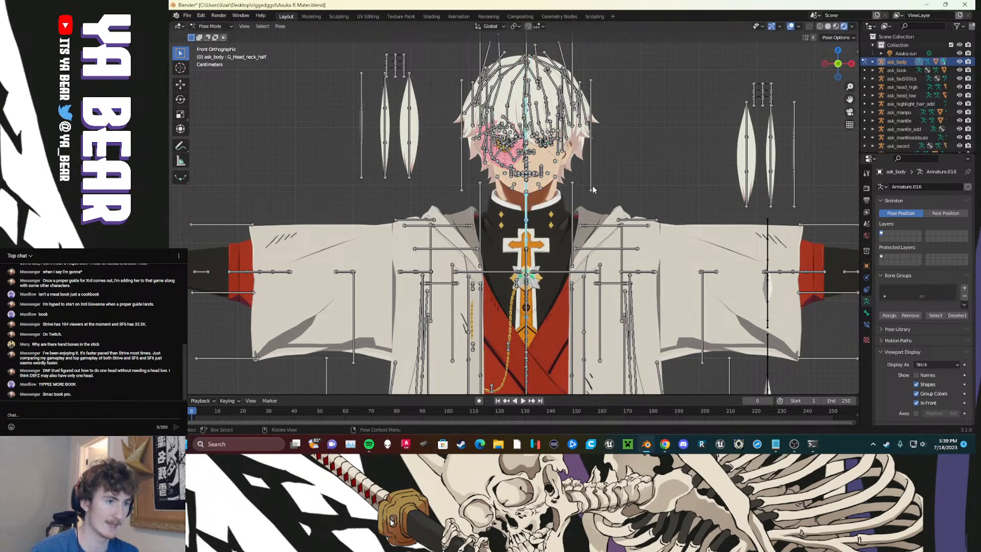
Step: Enlarge the outliner and filter it by G_head_ to locate the head bones of the ask_body armature
left_click(922, 29)
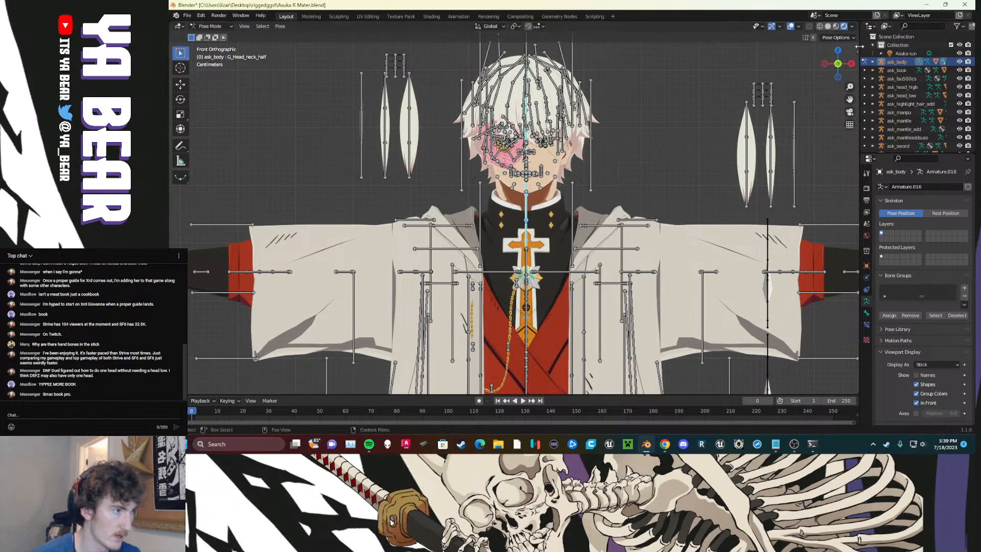
left_click_drag(860, 47, 763, 46)
left_click(857, 25)
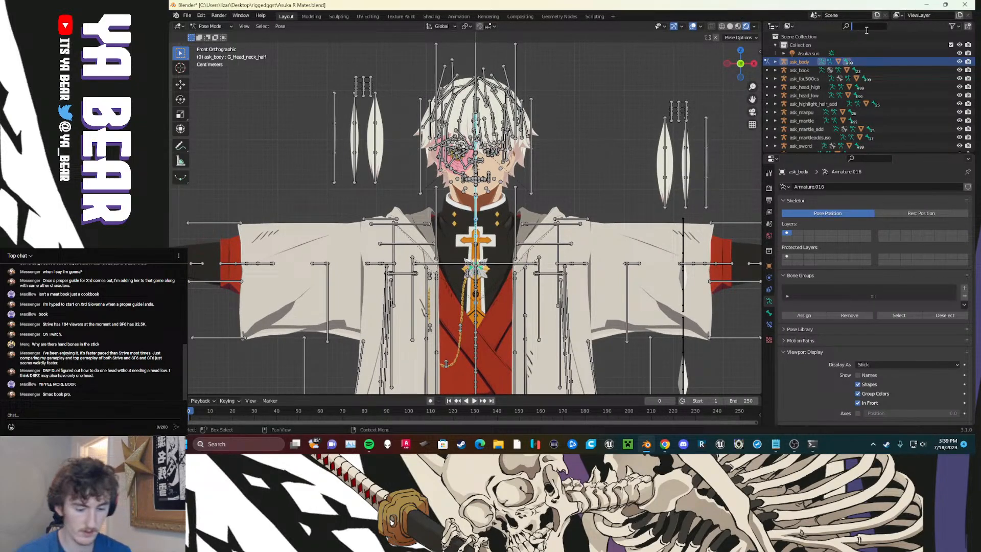
type("G_hea")
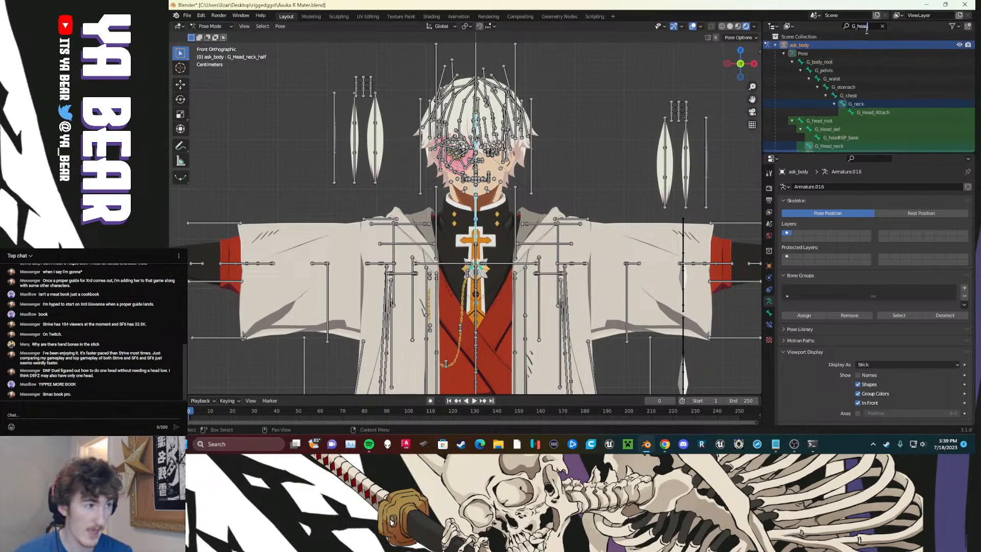
type("d")
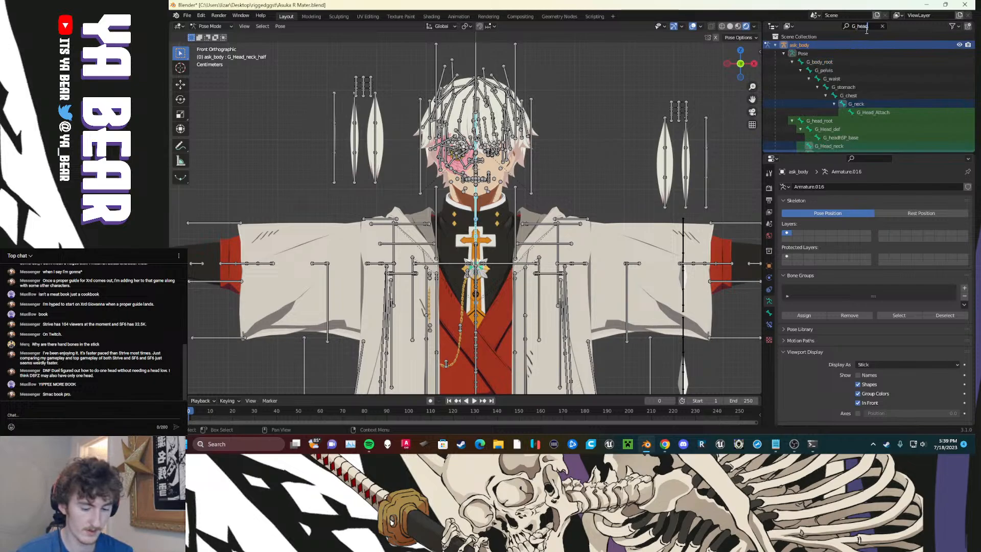
type("_")
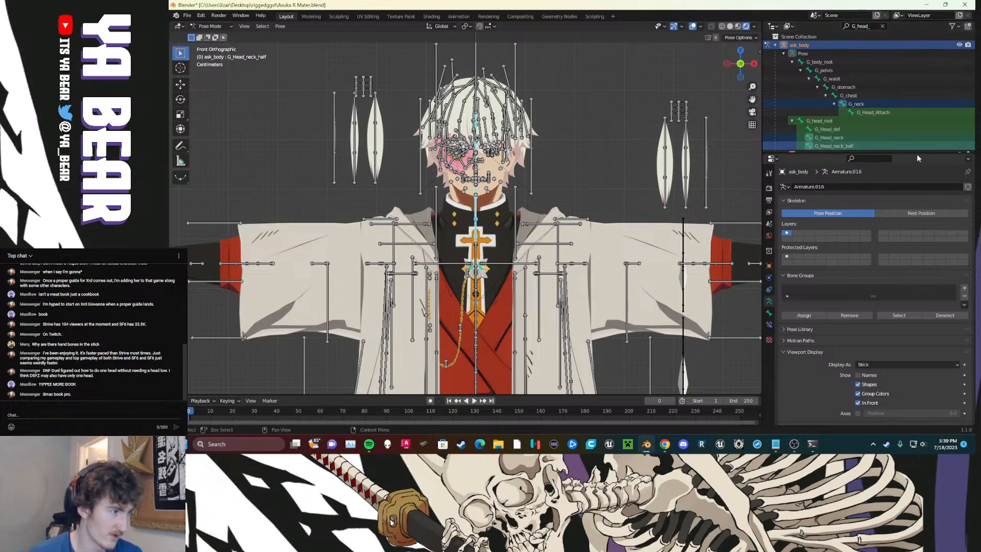
left_click_drag(918, 155, 895, 298)
scroll(893, 222, "down", 1)
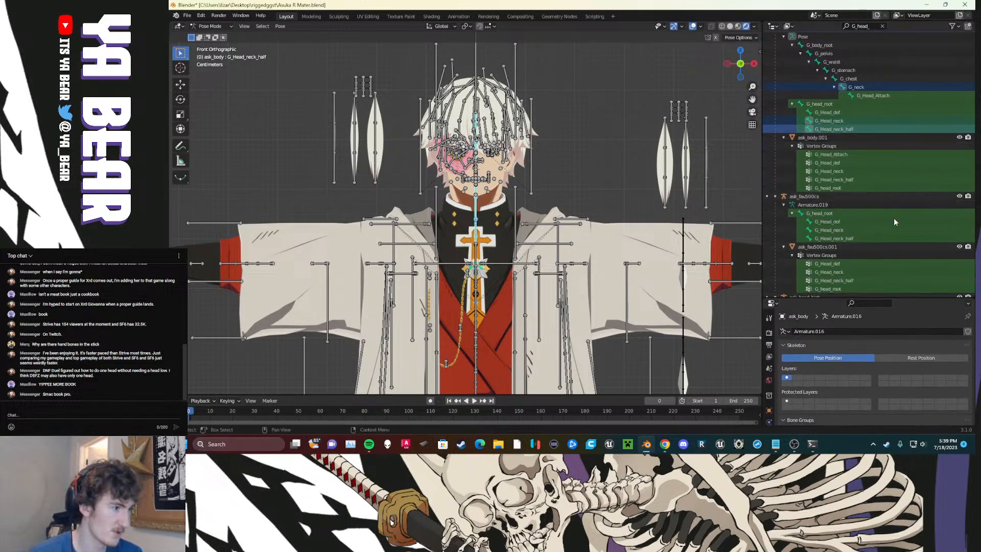
scroll(894, 221, "down", 3)
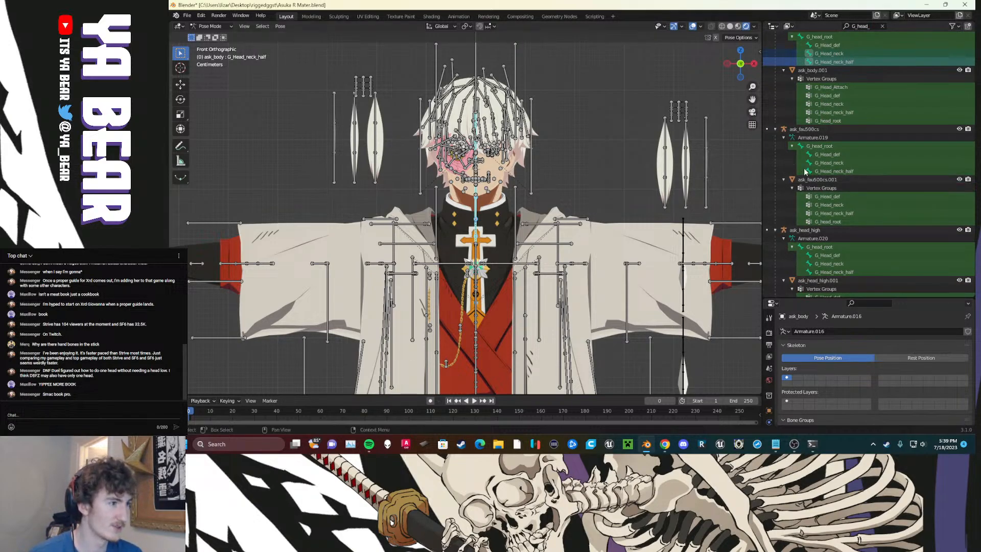
scroll(837, 171, "up", 2)
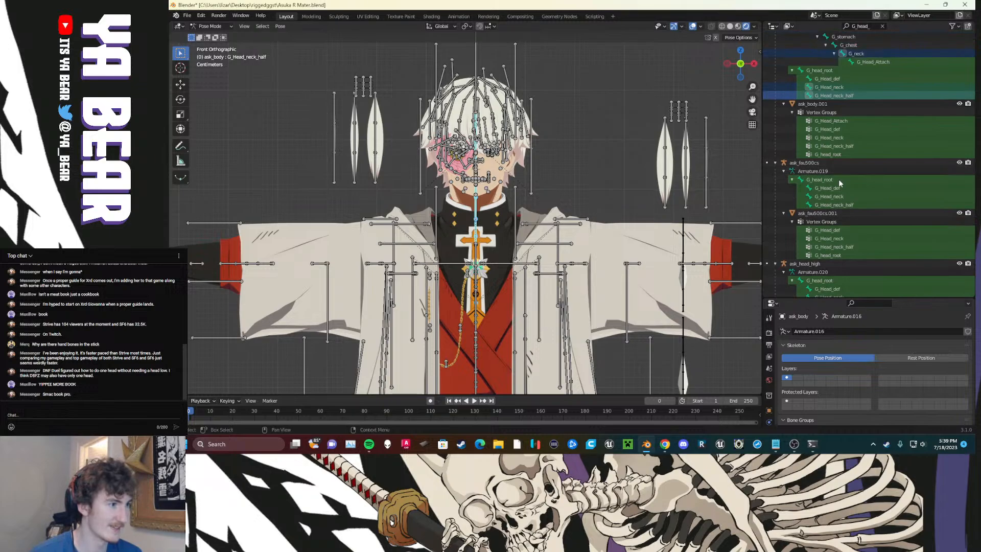
scroll(829, 164, "up", 3)
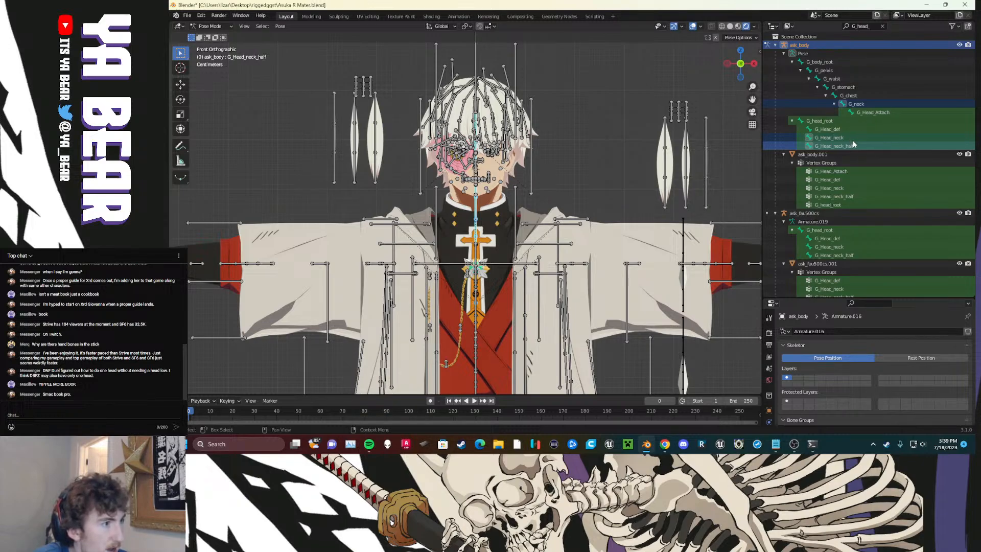
Step: Parent the G_Head_Attach bone to G_Head_def in Edit Mode with Keep Offset
left_click(867, 112)
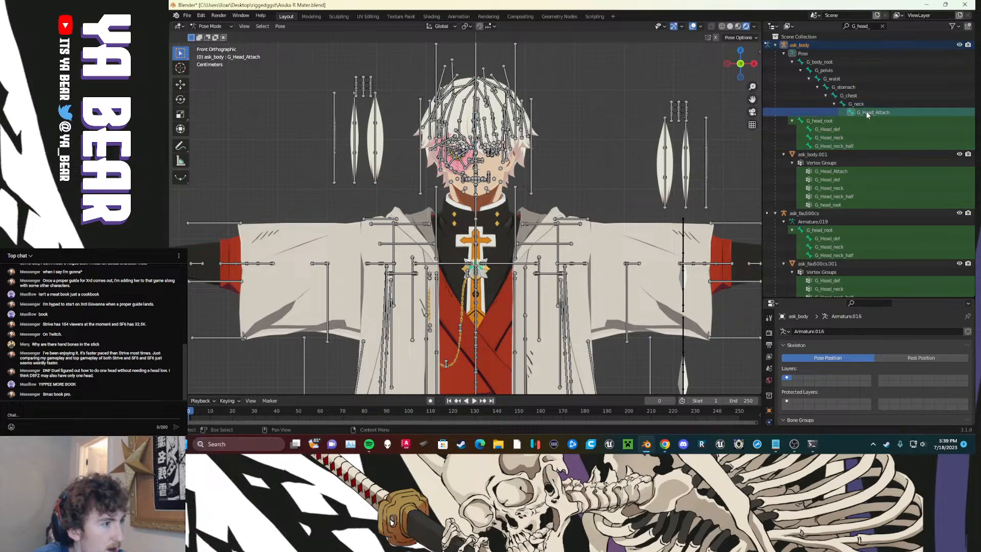
left_click(846, 129)
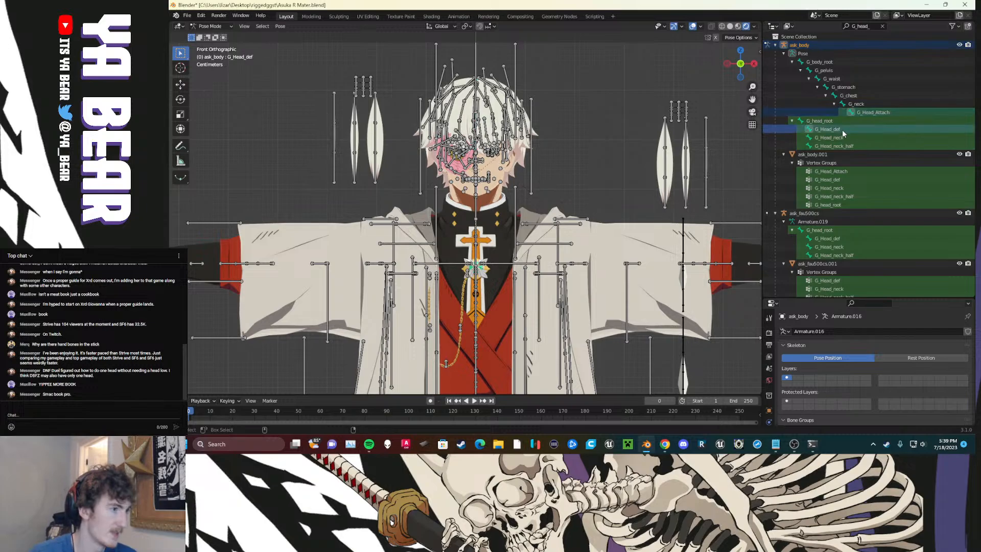
key("Tab")
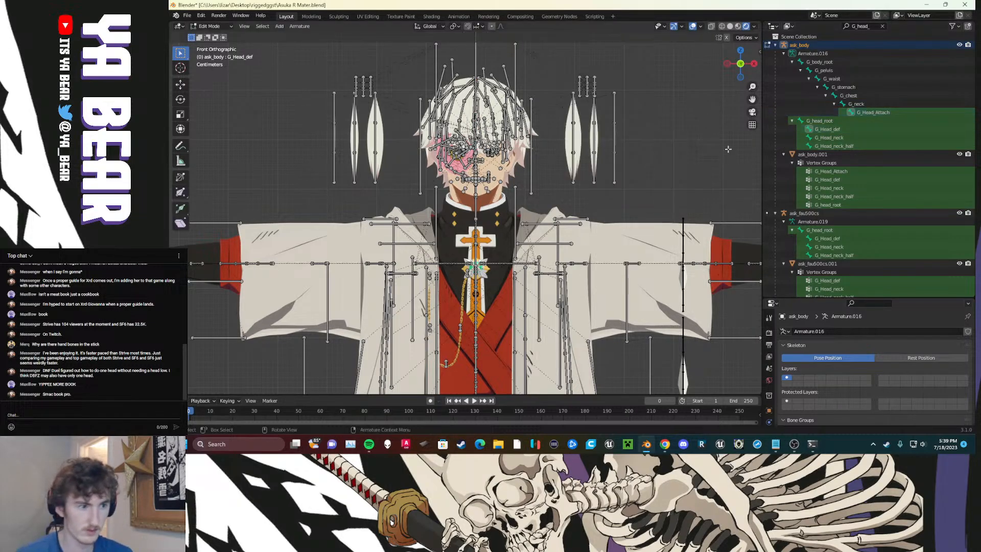
key("ctrl+p")
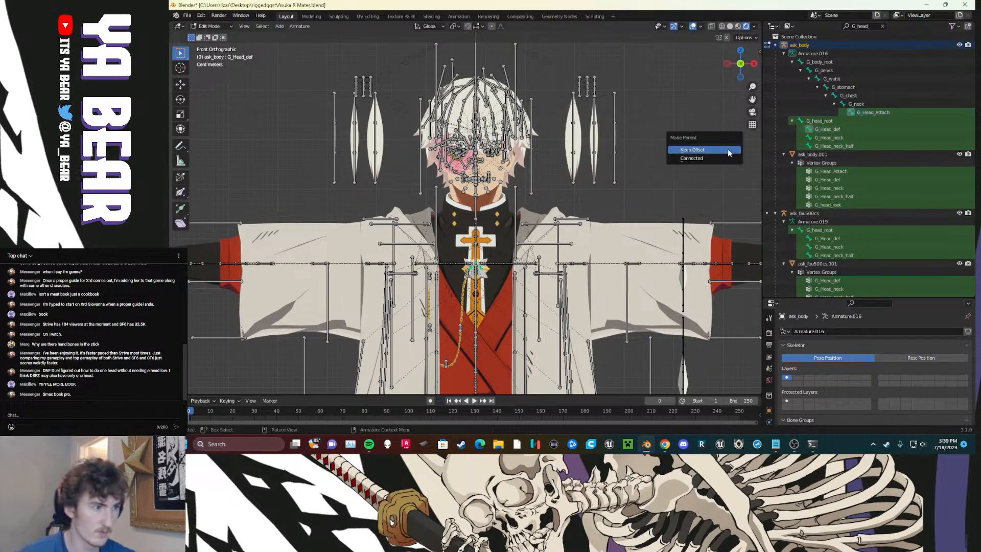
left_click(728, 149)
Step: Leave Edit Mode and put the ask_body armature back into Pose Mode
key("ctrl+Tab")
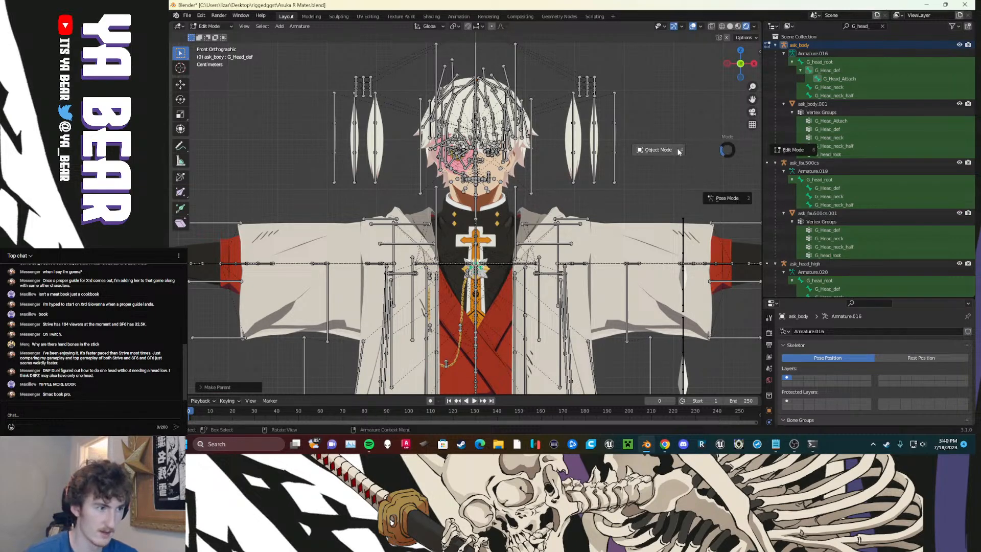
key("Escape")
left_click(674, 99)
left_click(211, 26)
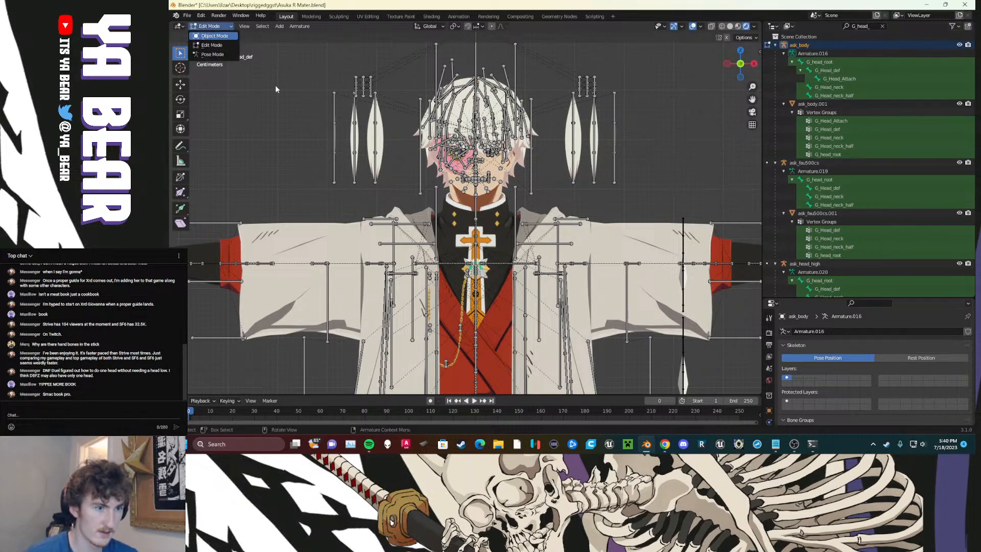
left_click(212, 37)
key("ctrl+Tab")
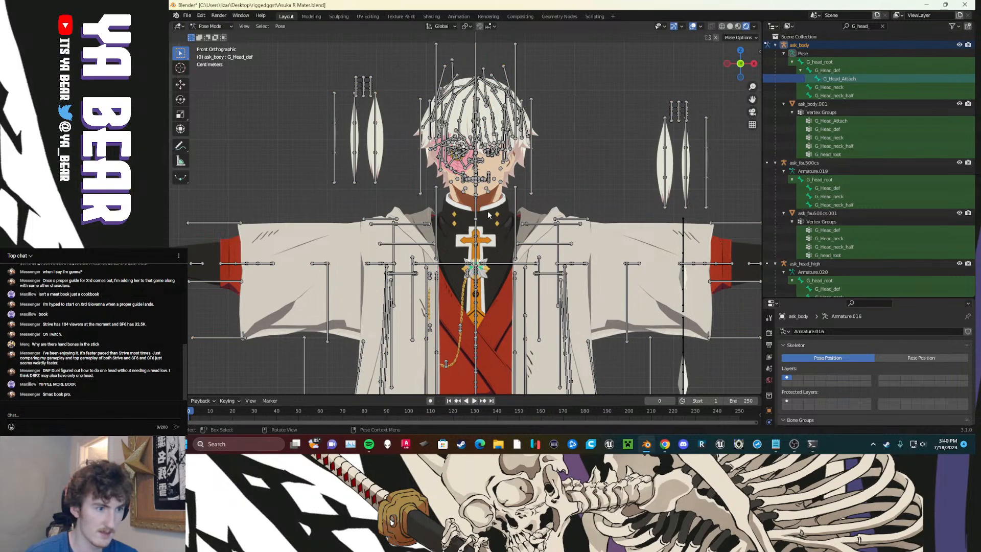
Step: Check how the neck bones move the joined head using two trackball rotations, cancelling each one
left_click_drag(488, 212, 471, 209)
key("r")
key("r")
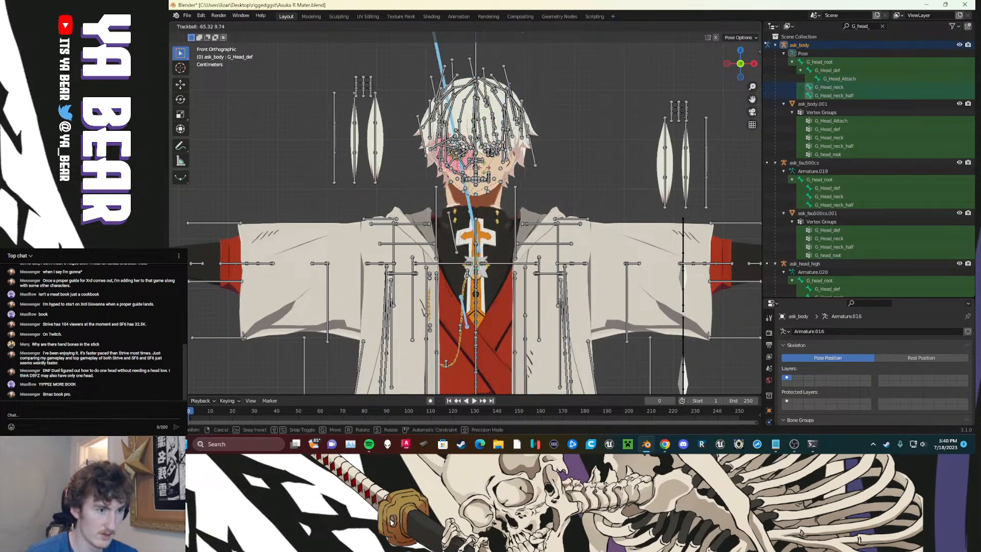
key("Escape")
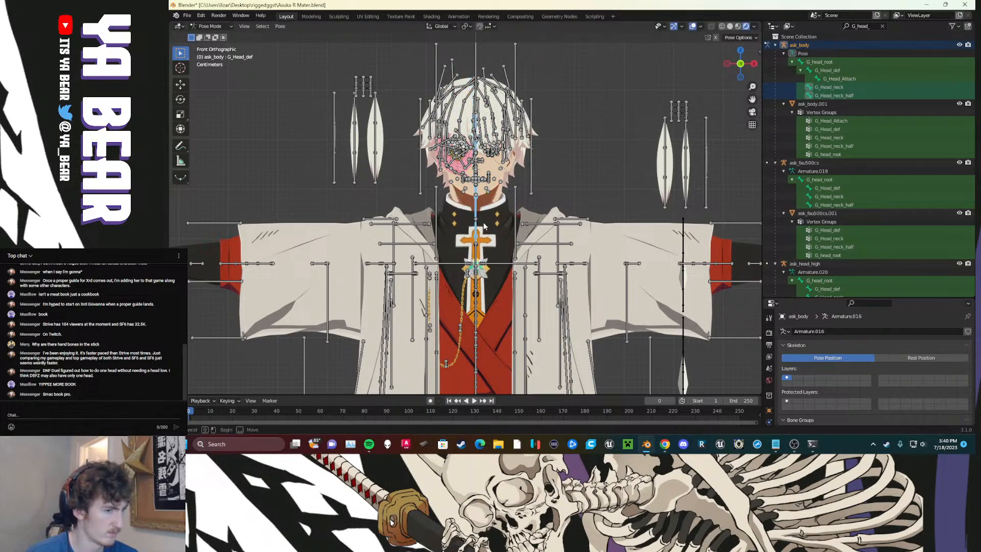
key("r")
key("r")
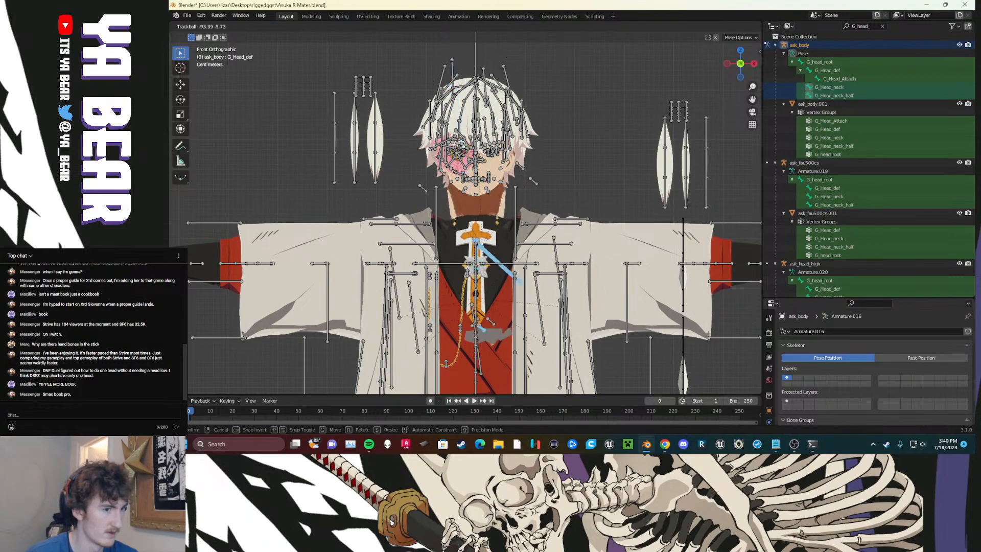
key("Escape")
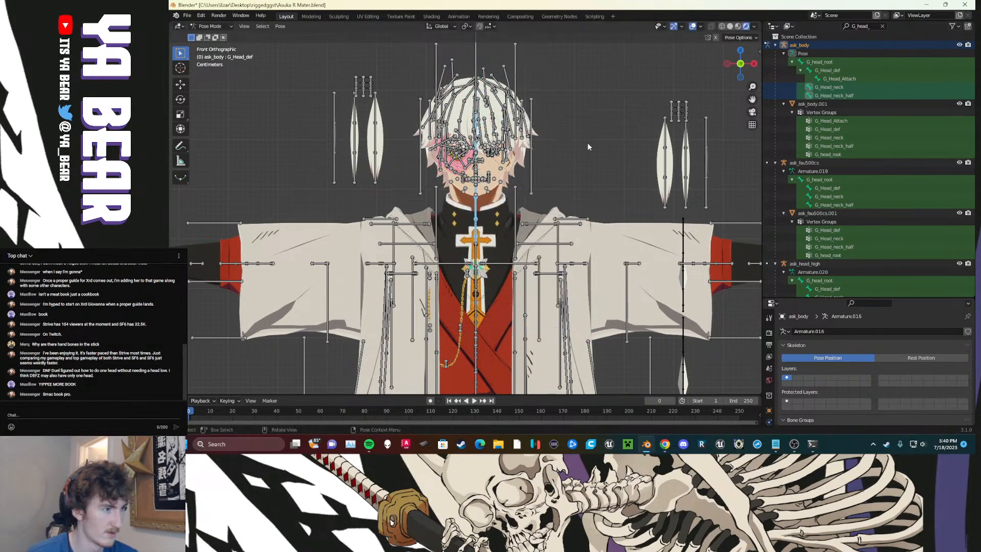
Step: Undo the parenting of G_Head_Attach to G_Head_def and get the ask_body armature back into Edit Mode
left_click(635, 67)
key("ctrl+z")
key("ctrl+z")
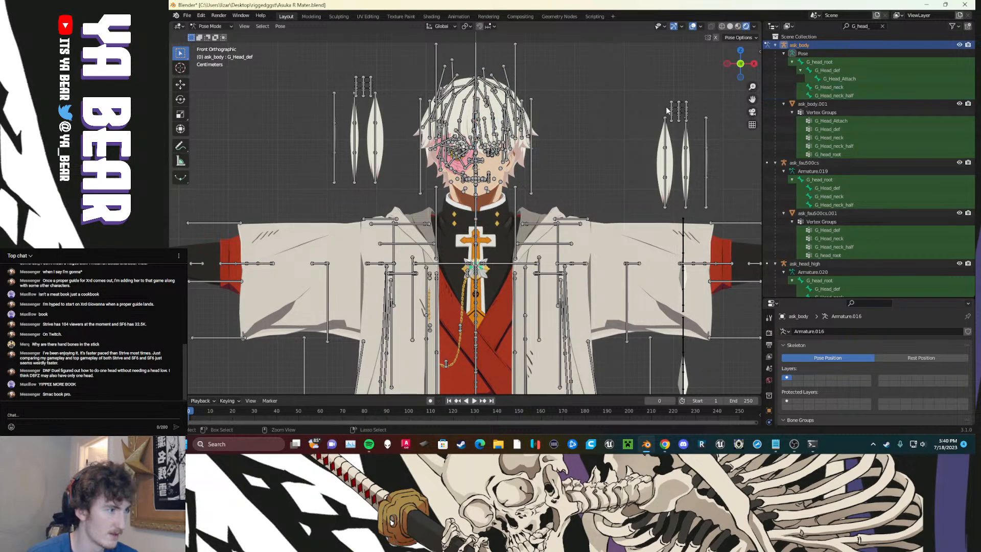
key("ctrl+Tab")
key("Tab")
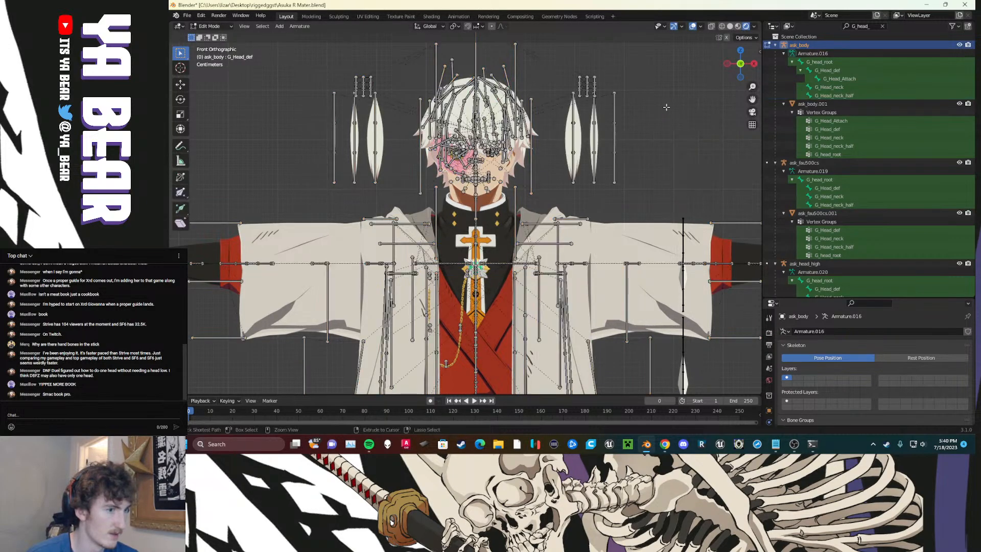
key("ctrl+z")
key("ctrl+z")
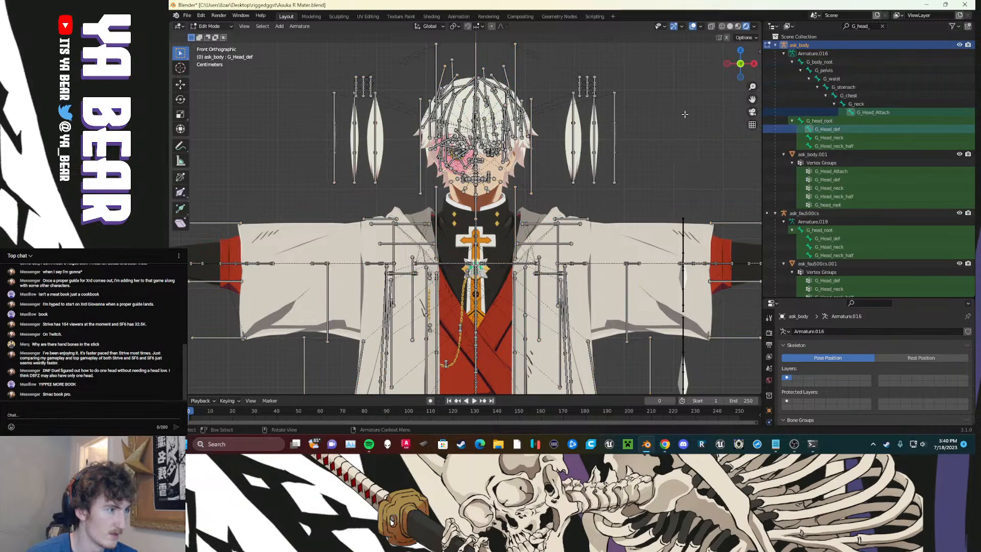
Step: Parent the G_Head_def bone to G_Head_Attach, making G_Head_Attach the active bone, and clear the bone selection
left_click(870, 114)
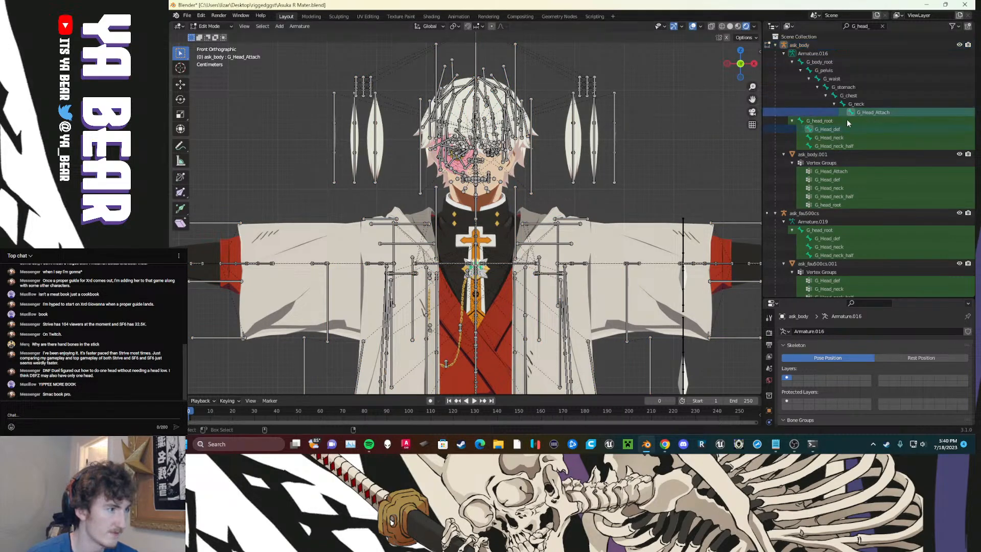
key("ctrl+p")
left_click(687, 154)
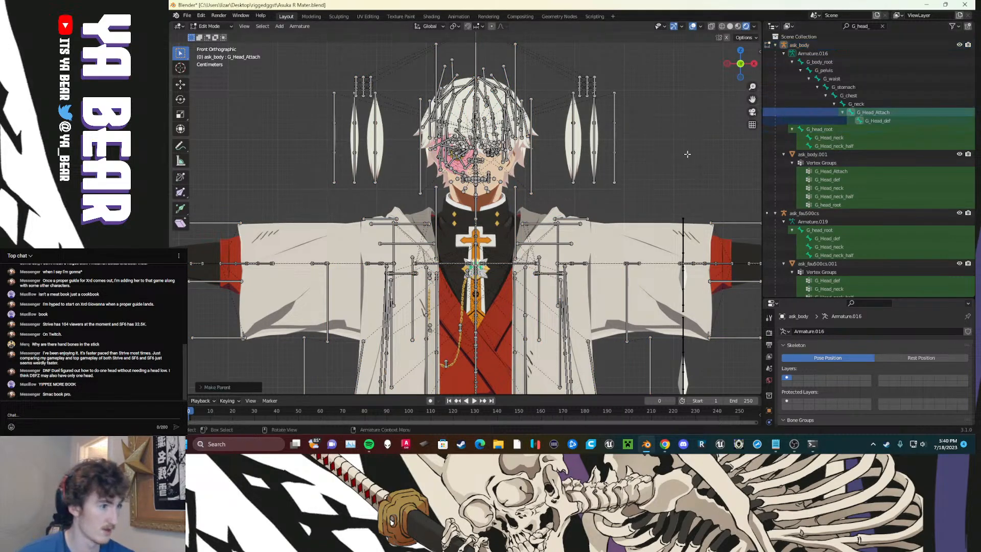
left_click(679, 152)
Step: Leave Edit Mode for Object Mode and put the ask_body armature into Pose Mode
left_click(210, 26)
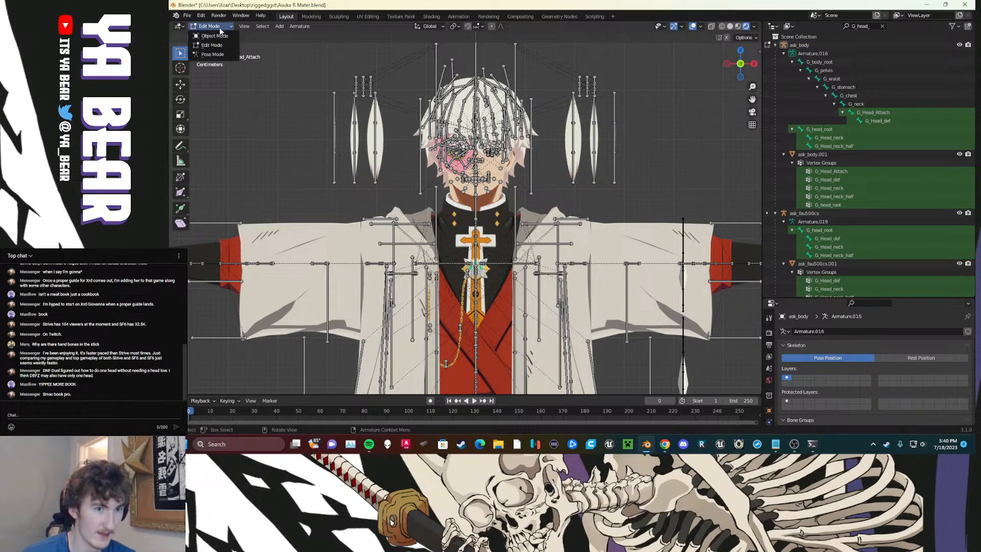
left_click(207, 35)
left_click(376, 135)
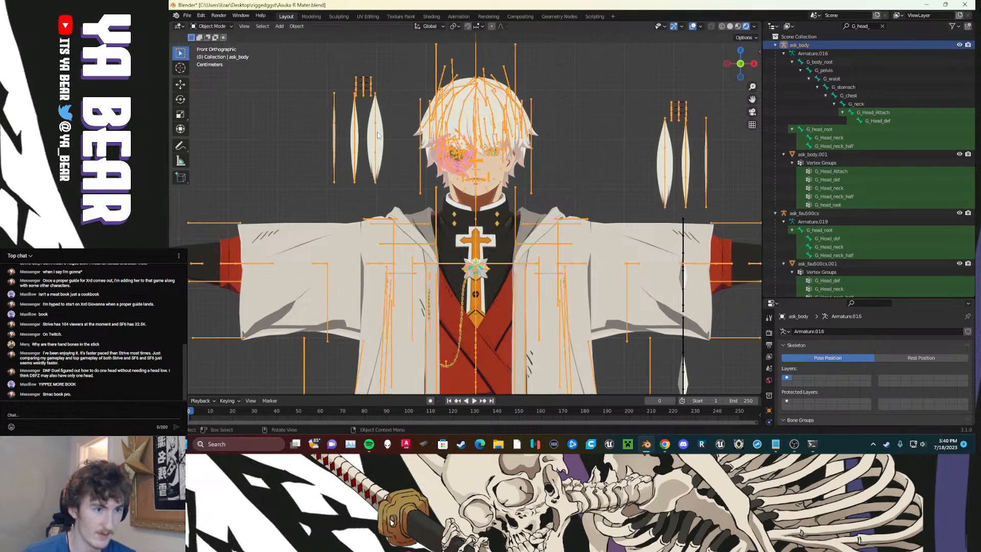
key("ctrl+Tab")
Step: Test the new head parenting with a trackball rotation of the neck bones, cancel it and deselect the bones
left_click(478, 232)
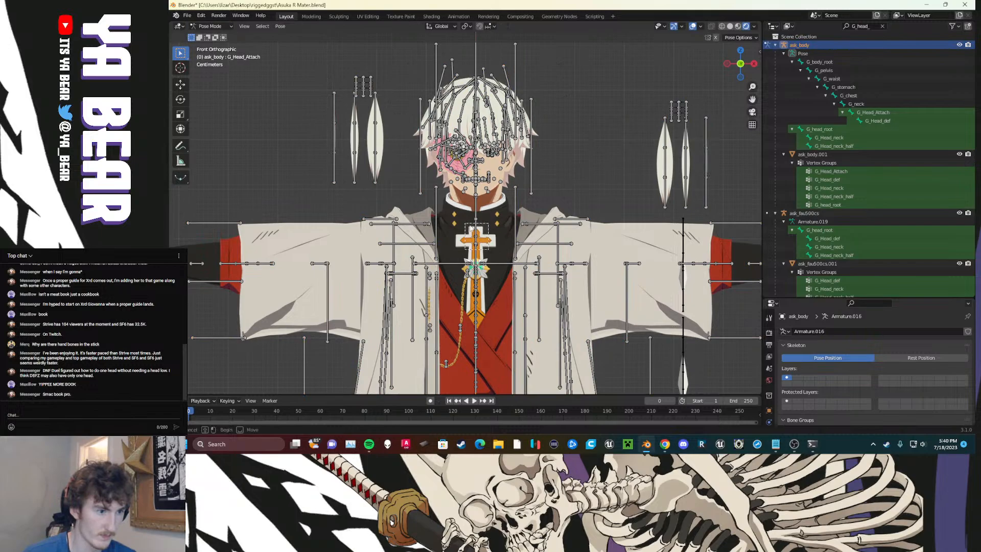
key("r")
key("r")
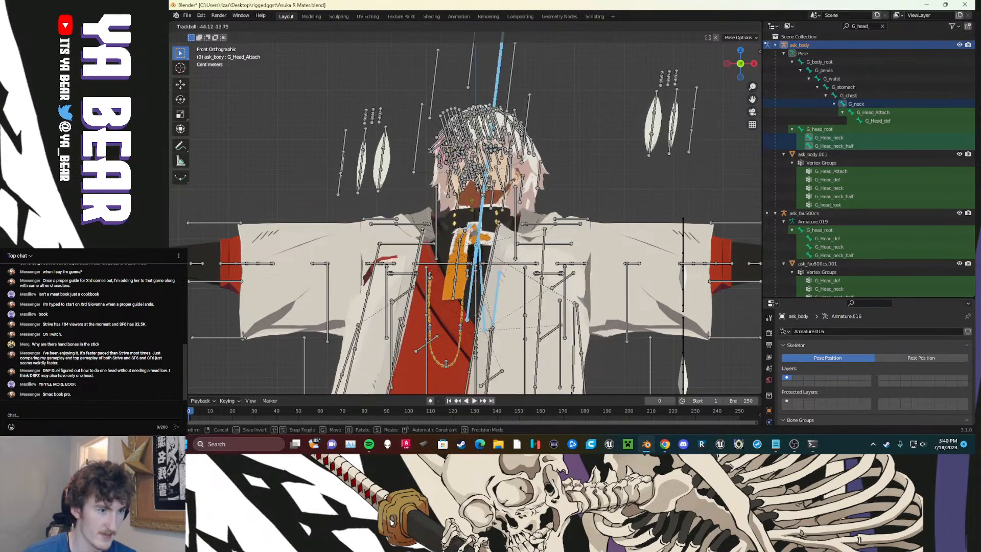
right_click(550, 212)
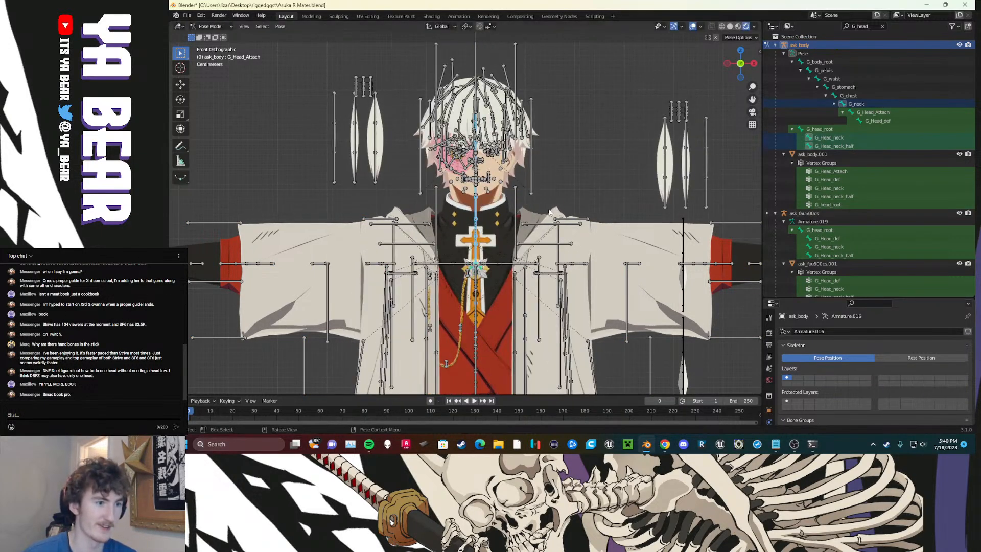
left_click(582, 176)
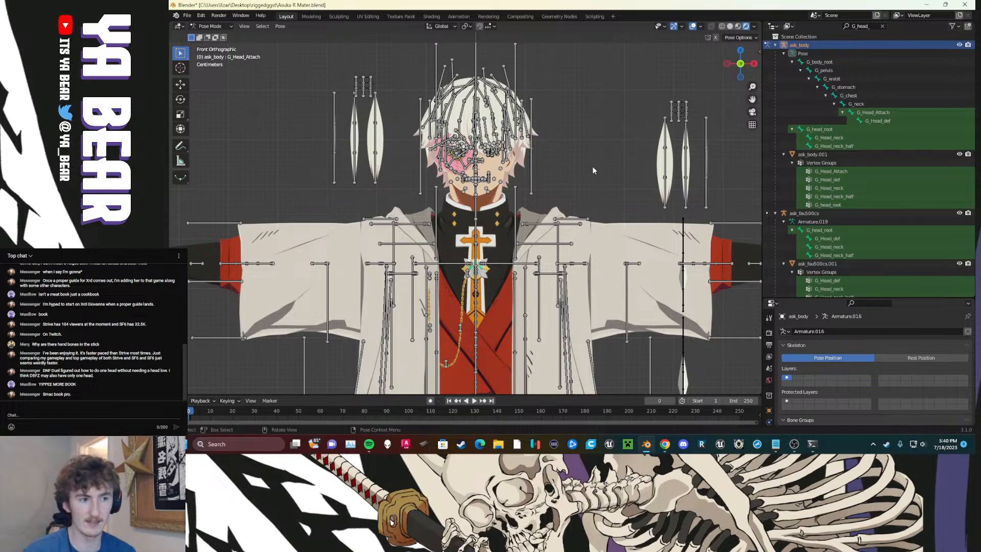
Step: Save the Asuka R file and open I learned dnf export dragon.blend from the blenderprojects folder
key("ctrl+s")
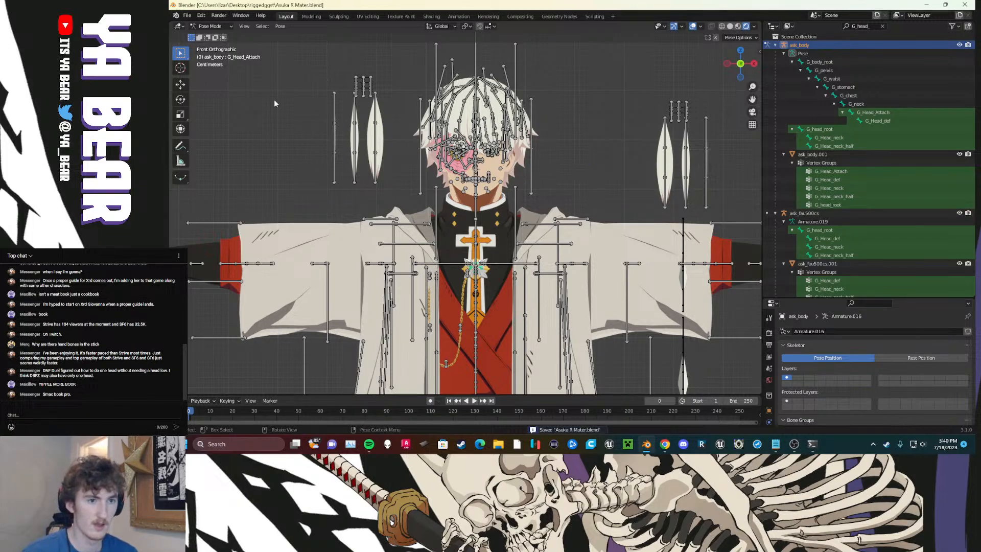
left_click(189, 17)
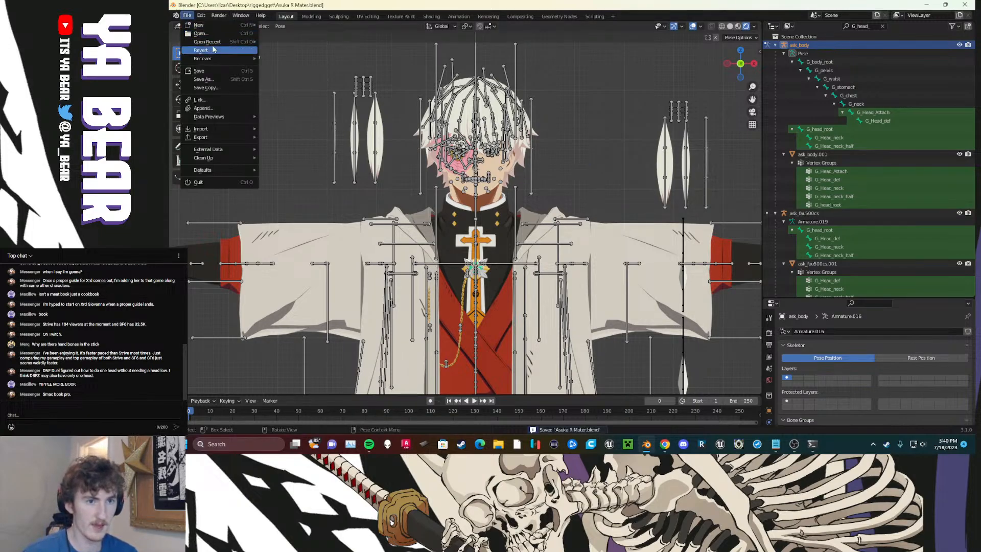
mouse_move(221, 45)
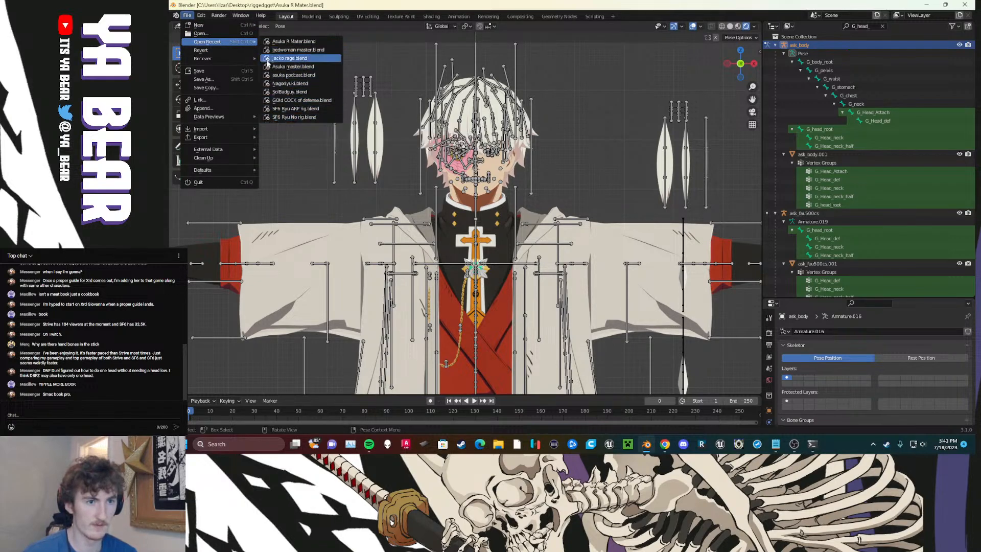
left_click(225, 33)
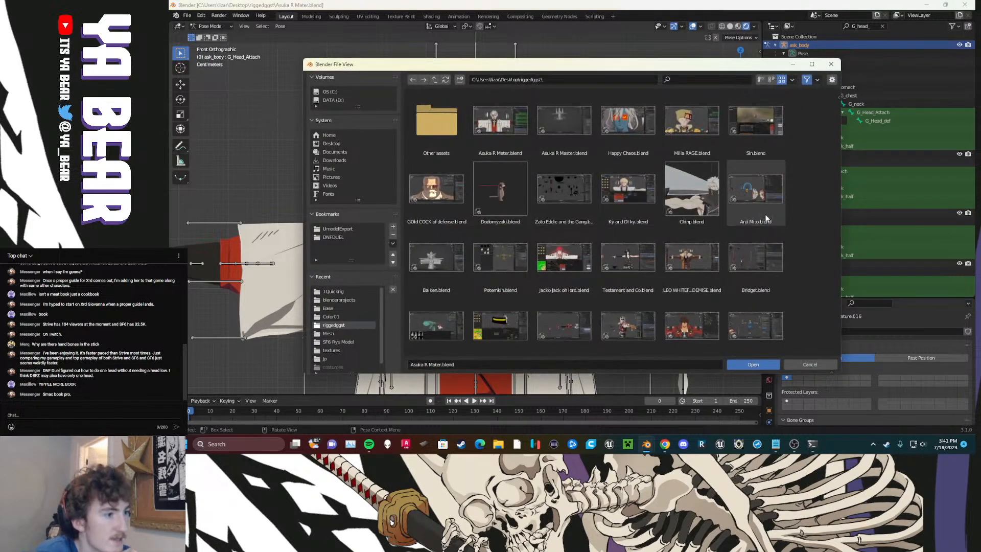
scroll(766, 220, "down", 4)
scroll(765, 247, "up", 4)
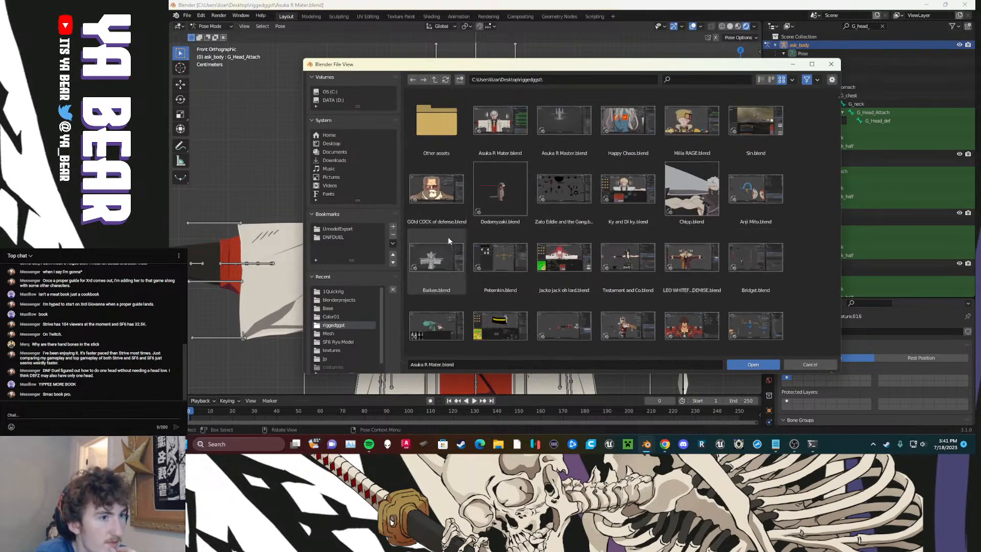
left_click(339, 299)
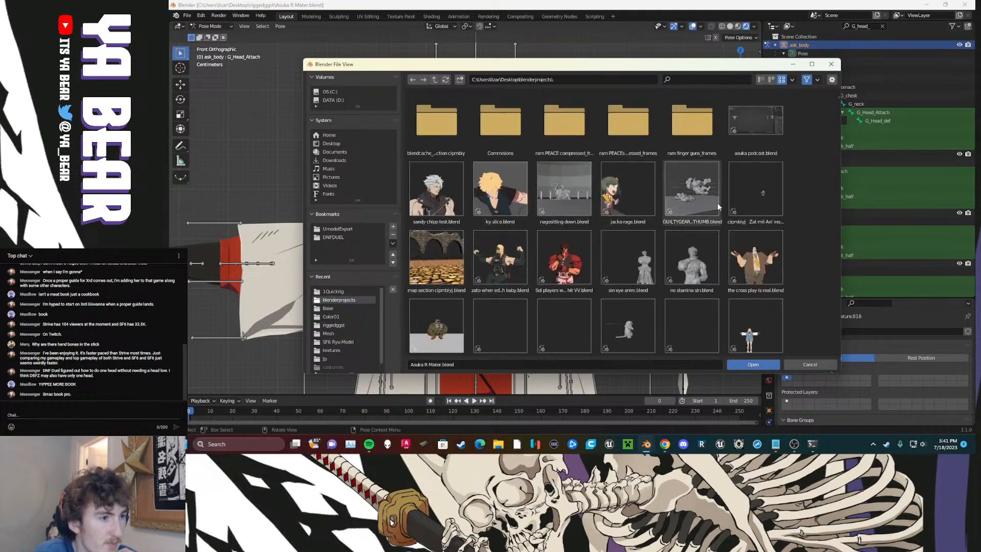
scroll(768, 296, "down", 2)
scroll(765, 312, "down", 3)
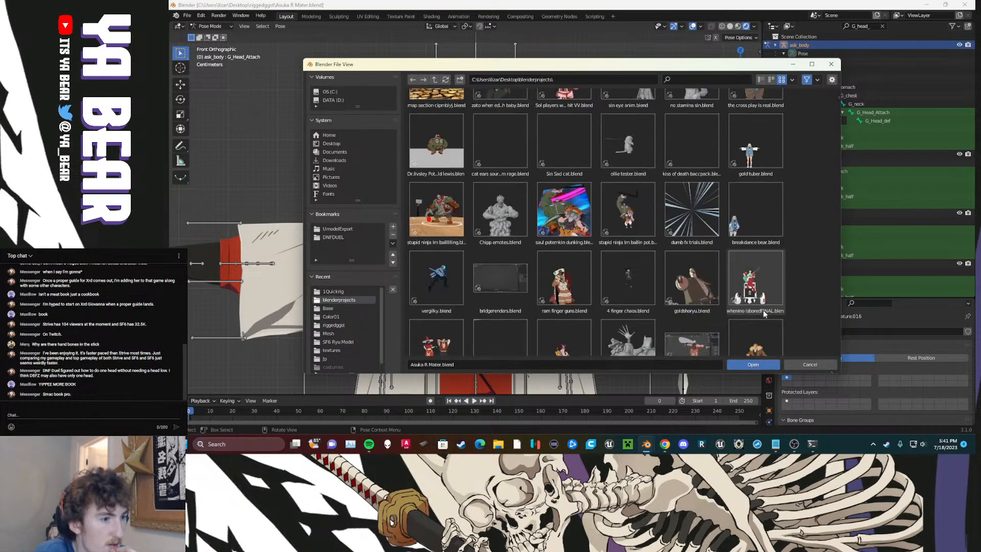
double_click(576, 259)
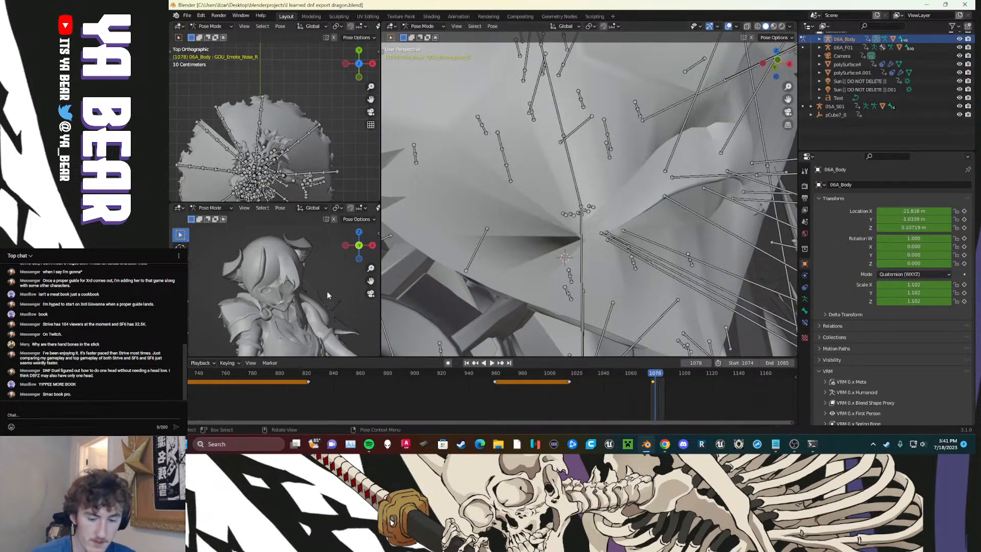
Step: Preview the character's face up close in rendered shading and scrub and play the animation to frame 1081
key("z")
key("8")
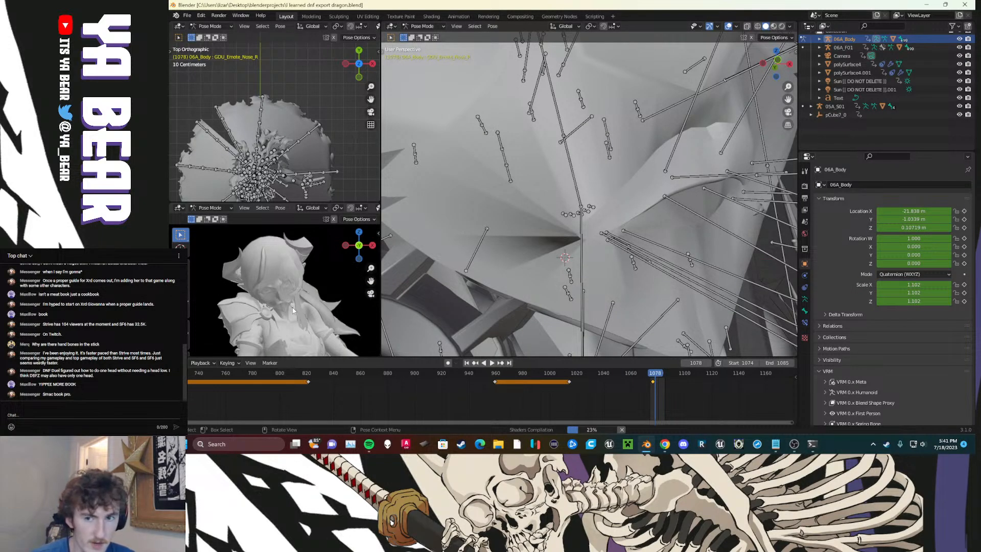
scroll(283, 310, "up", 5)
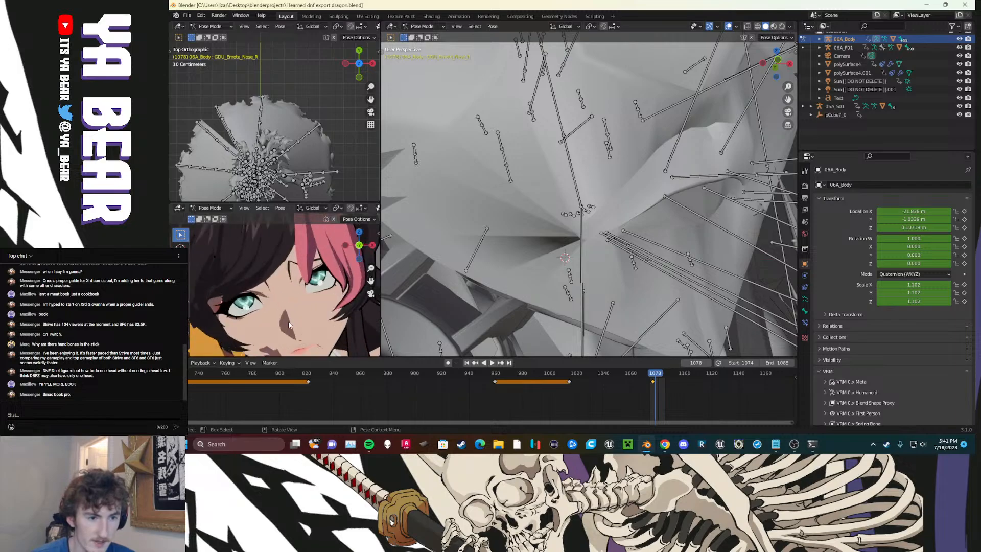
left_click_drag(356, 373, 342, 374)
key("space")
left_click_drag(561, 376, 659, 376)
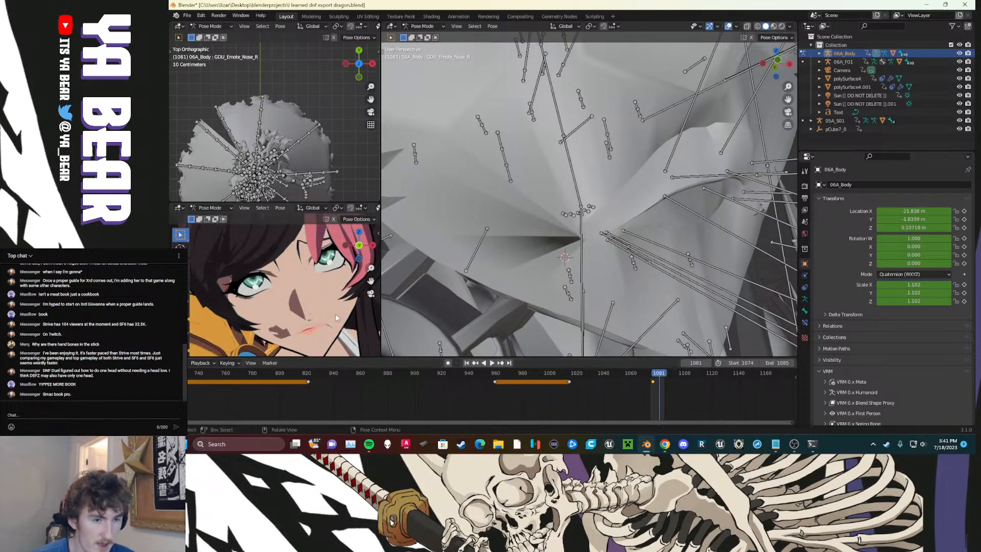
key("space")
Step: Clear the pose scale and location of all bones in the 06A_Body armature, then deselect them
middle_click_drag(290, 158, 291, 132)
key("a")
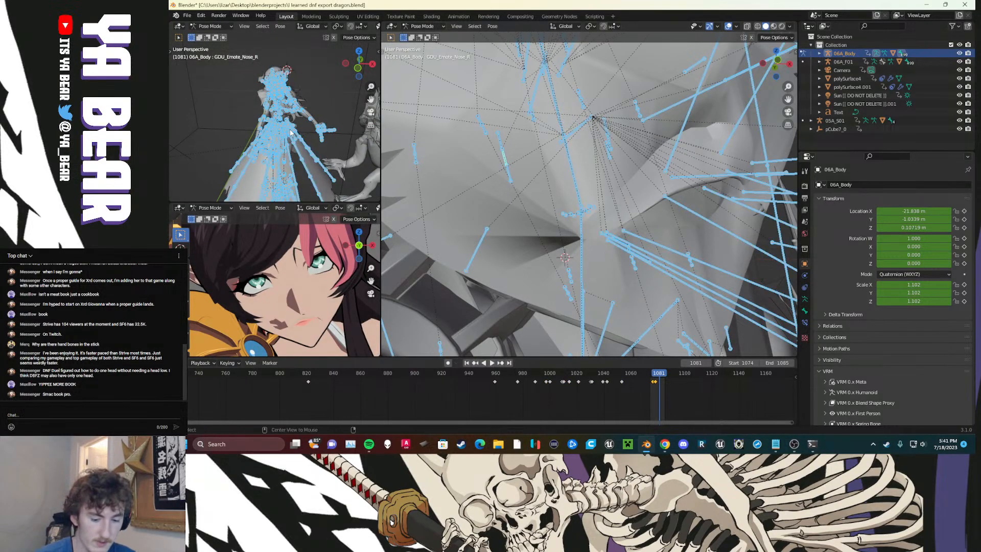
key("alt+s")
key("alt+g")
left_click(294, 165)
scroll(292, 167, "down", 12)
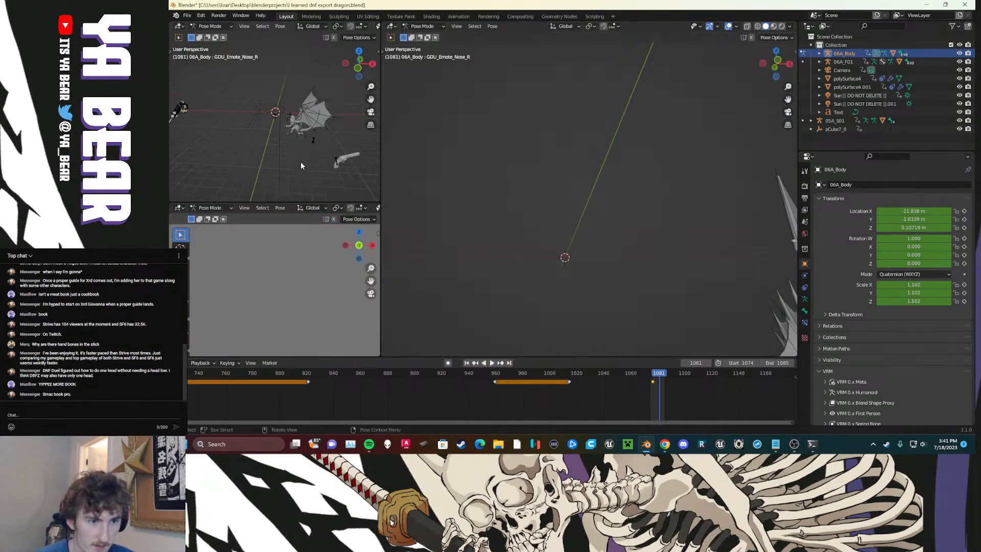
Step: Select all the pose bones of the 06A_Body character and clear their rotation
scroll(300, 162, "down", 4)
middle_click_drag(271, 149, 326, 144)
scroll(251, 151, "up", 1)
middle_click_drag(249, 150, 297, 150)
scroll(247, 147, "up", 4)
left_click_drag(336, 160, 294, 119)
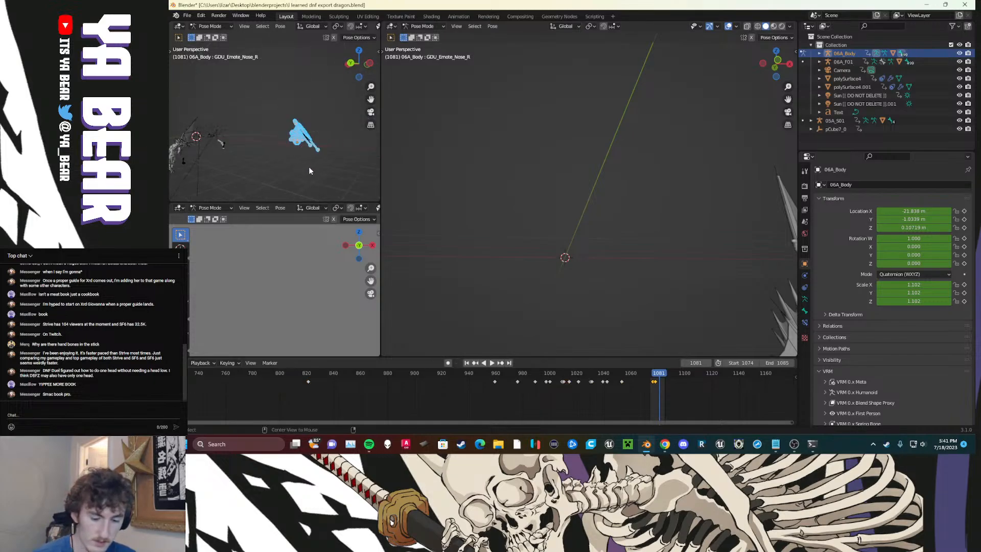
key("alt+r")
left_click(324, 161)
Step: Hide the viewport overlays and examine the 06A_Body character's face up close
middle_click_drag(324, 162, 268, 123)
key("shift+alt+z")
scroll(314, 137, "up", 7)
scroll(298, 126, "up", 3)
scroll(305, 115, "up", 2)
scroll(306, 115, "down", 2)
scroll(299, 129, "up", 4)
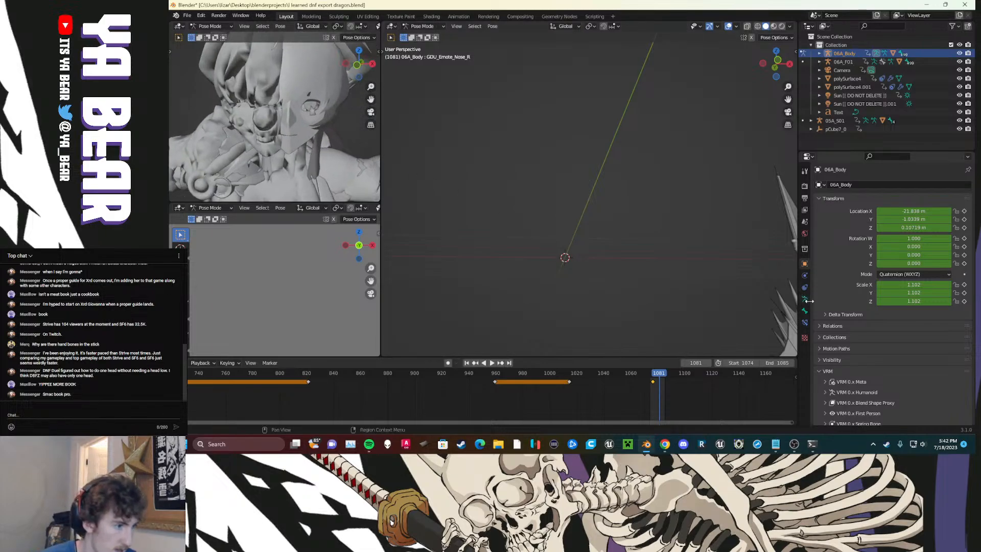
Step: Switch to Object Mode and delete the camera near the dragon
scroll(590, 249, "down", 3)
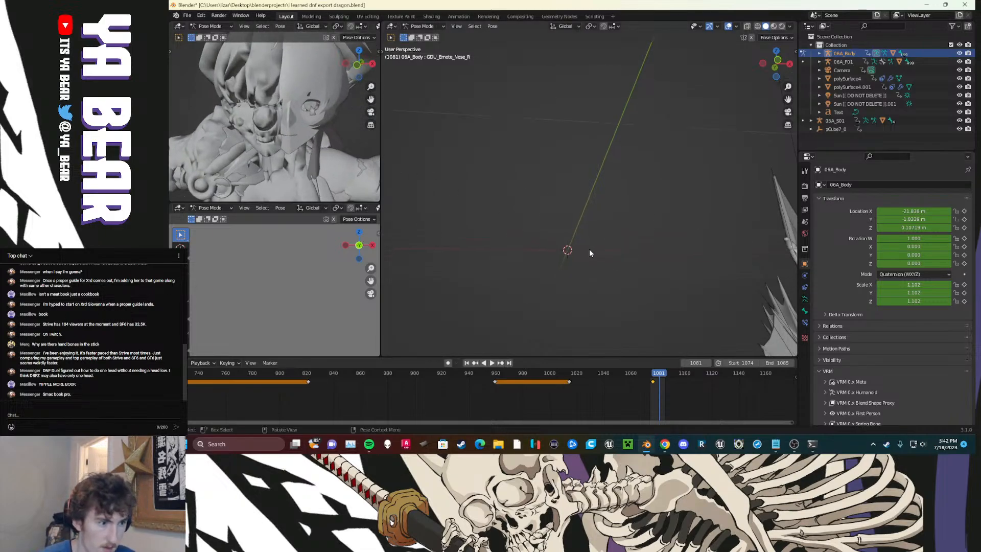
left_click(805, 287)
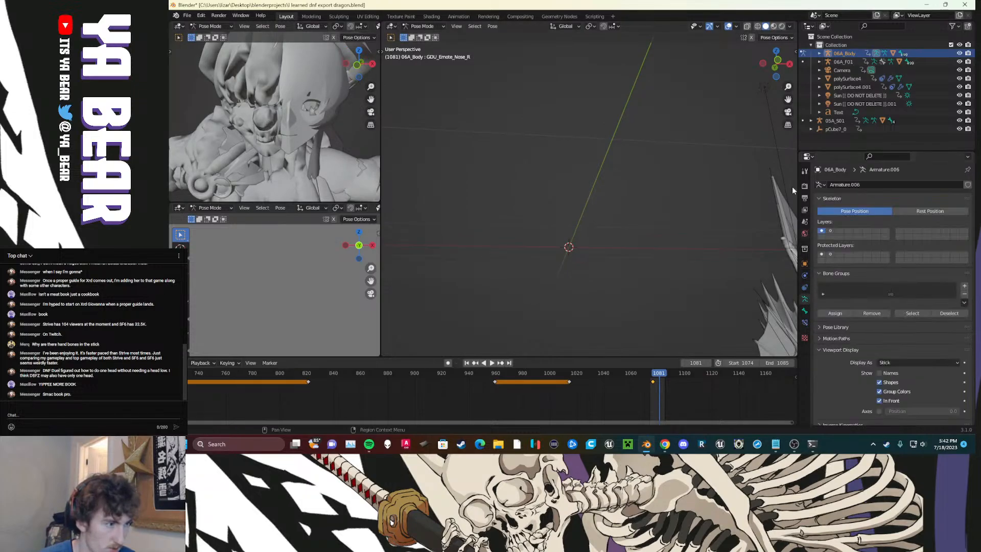
scroll(602, 162, "down", 3)
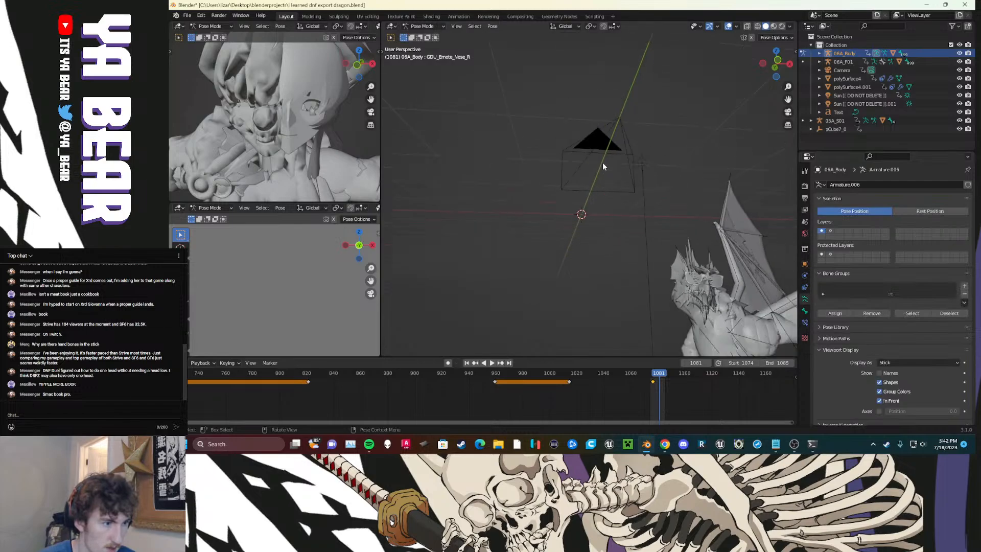
left_click(432, 25)
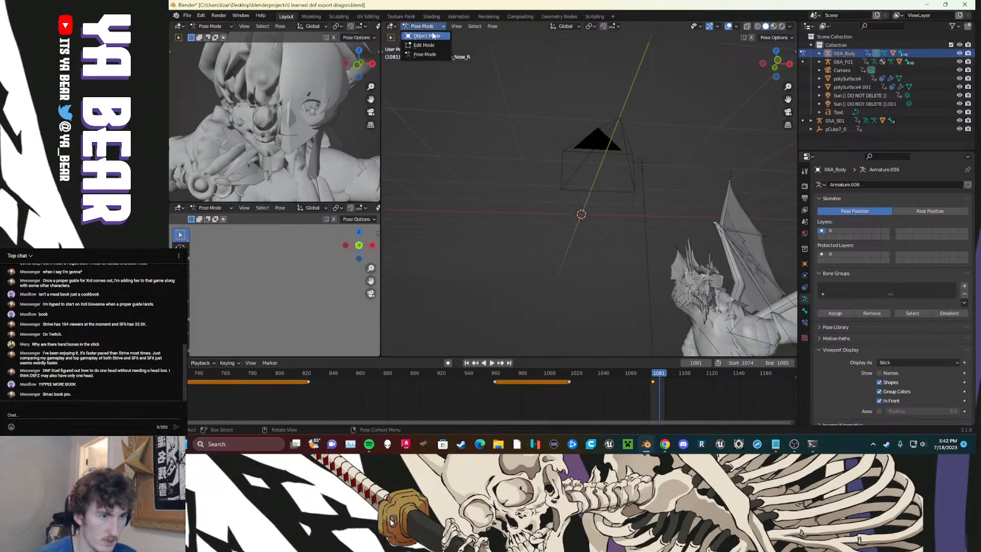
left_click(420, 36)
left_click(599, 140)
key("Delete")
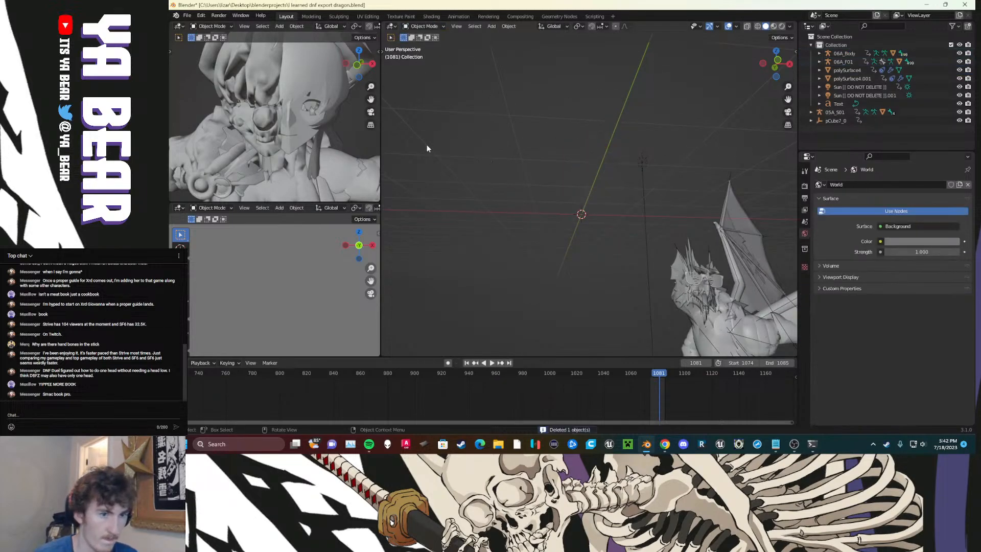
Step: Remove the GeometryNodes outline modifier from the 06A_Body.001 mesh
left_click(299, 87)
left_click(804, 275)
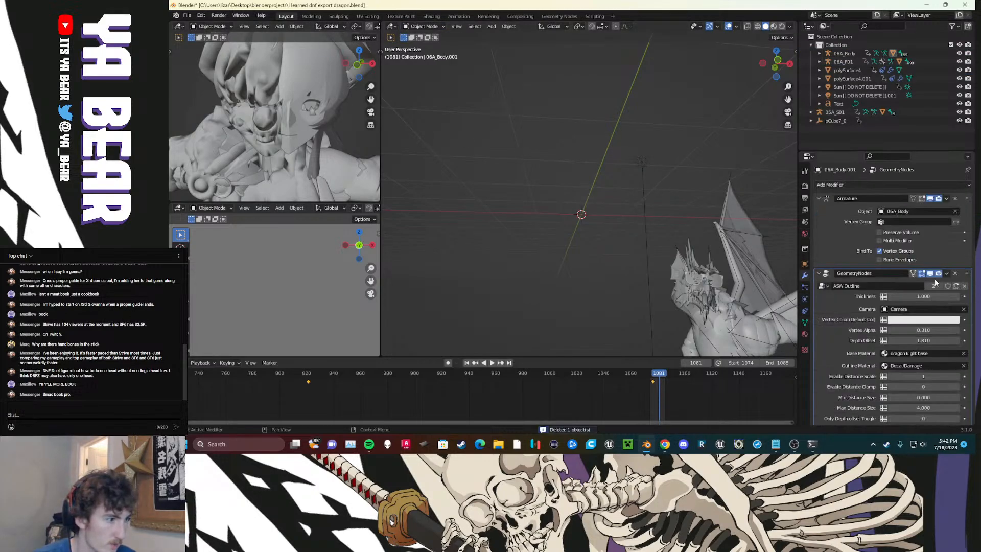
left_click(955, 273)
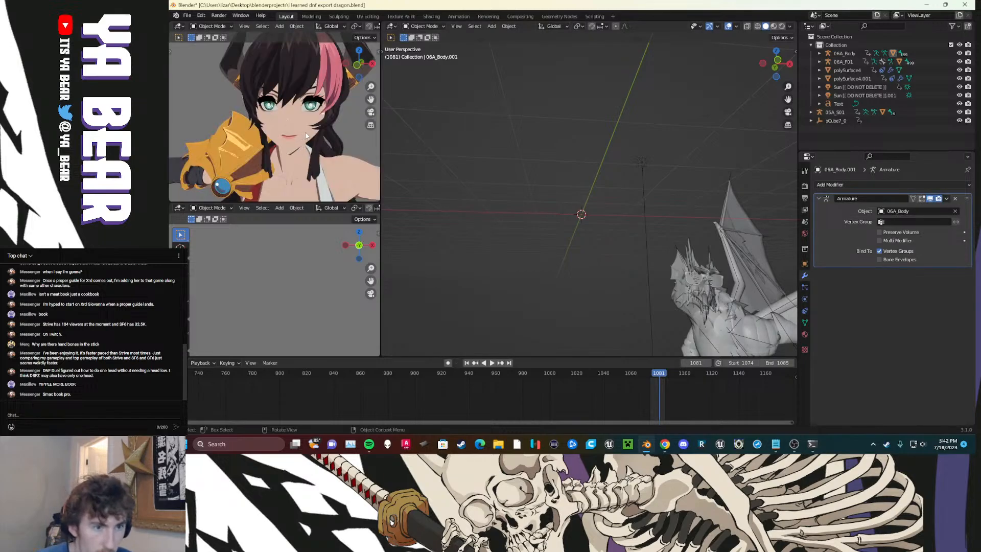
Step: Show the viewport overlays again and examine the facial bones over the character's face
middle_click_drag(300, 132, 308, 126)
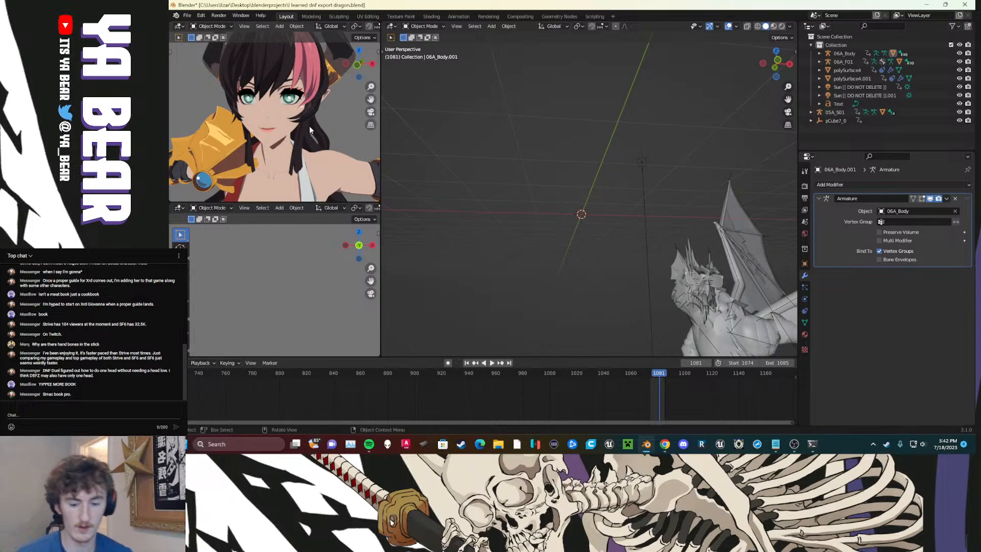
key("alt+shift+z")
middle_click_drag(276, 126, 287, 121)
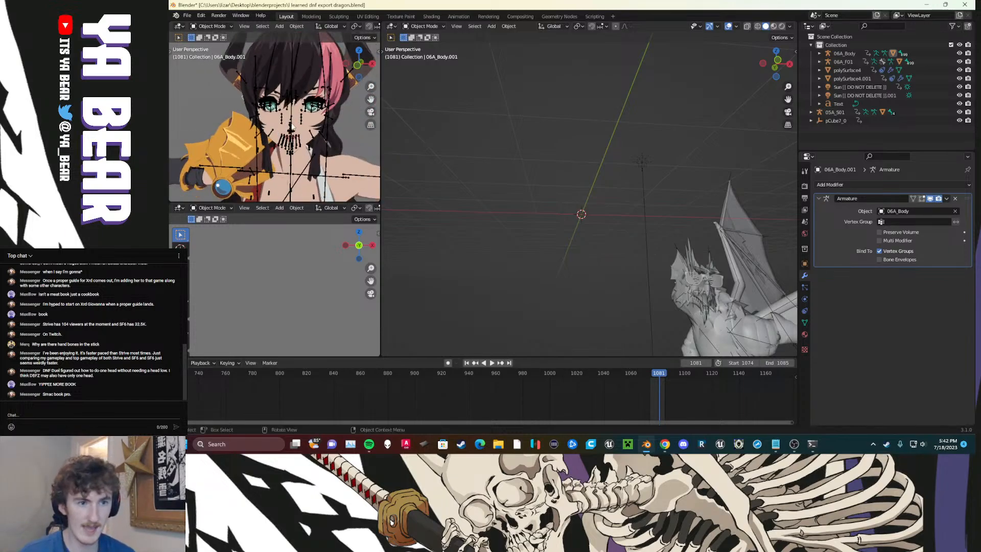
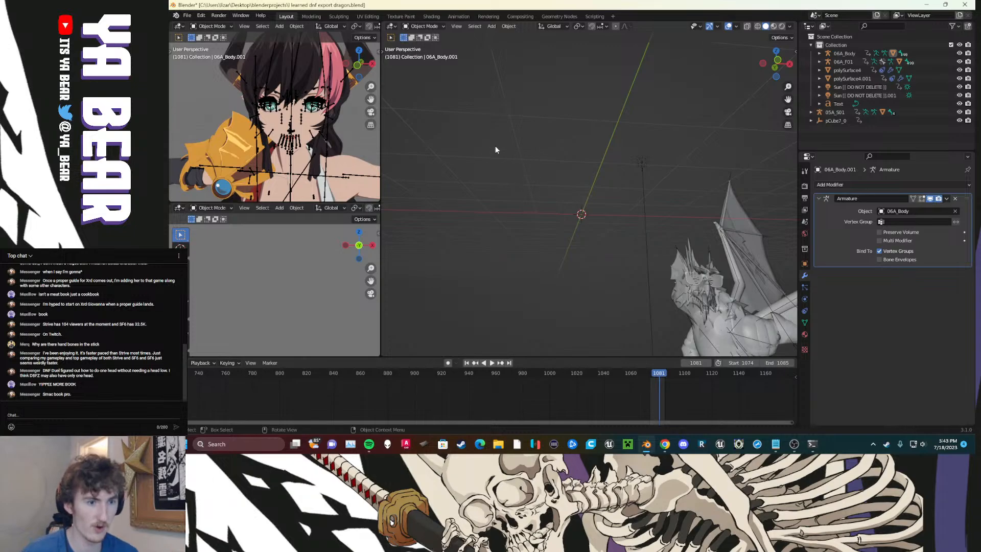
middle_click_drag(329, 126, 309, 147)
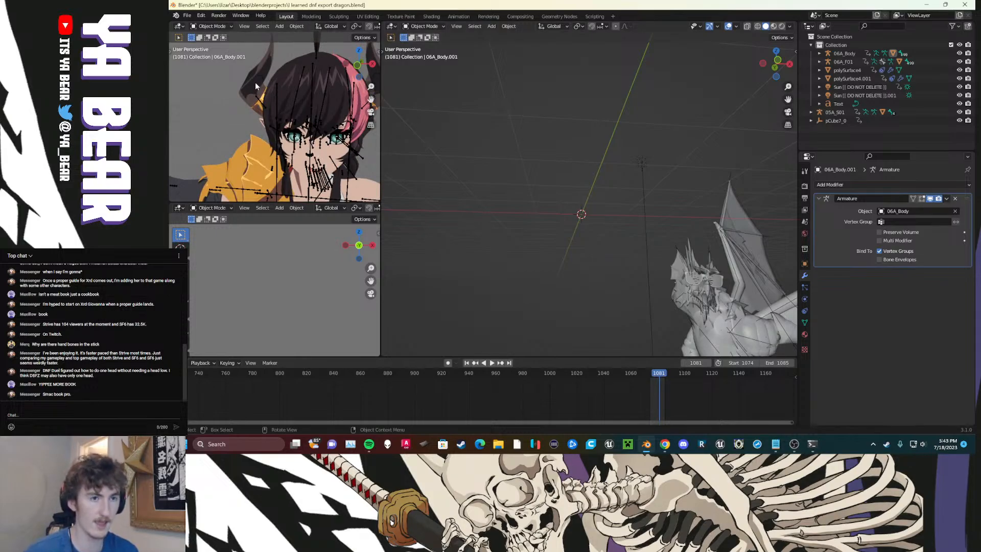
Step: Open the recent file Asuka R Mater.blend without saving the changes to the dragon file
left_click(187, 16)
mouse_move(253, 130)
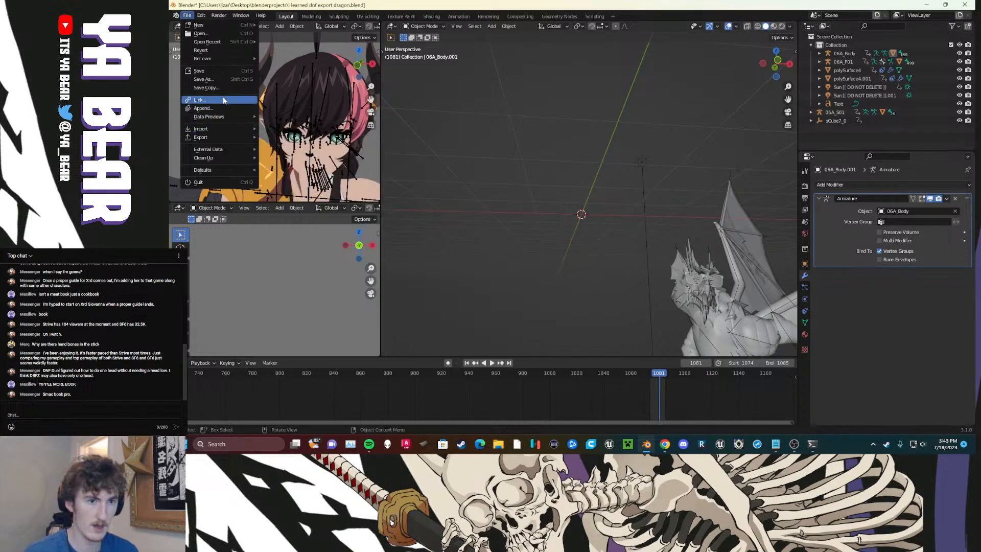
mouse_move(215, 42)
left_click(272, 42)
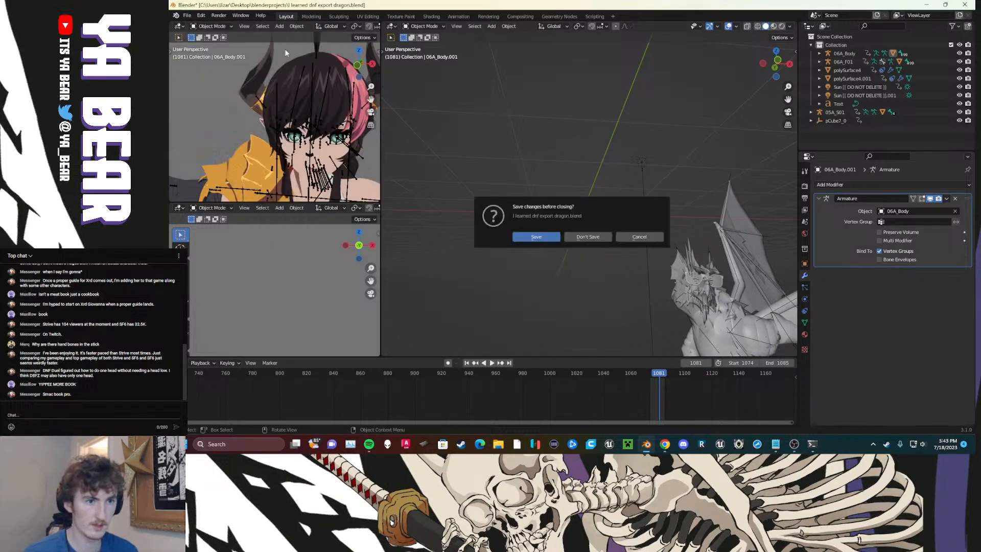
left_click(587, 236)
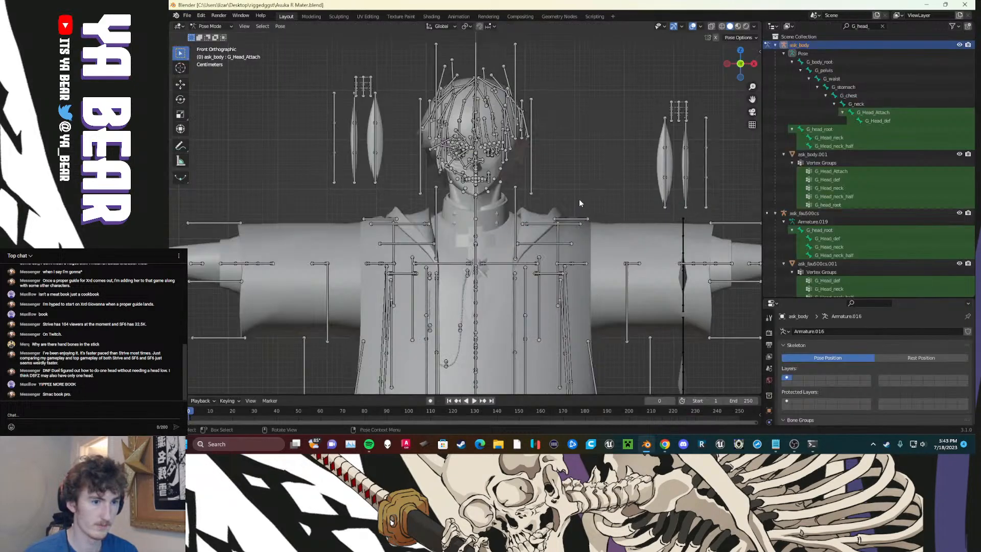
Step: Save Asuka R Mater.blend and switch the viewport to rendered shading
scroll(579, 197, "down", 6)
scroll(572, 184, "up", 3)
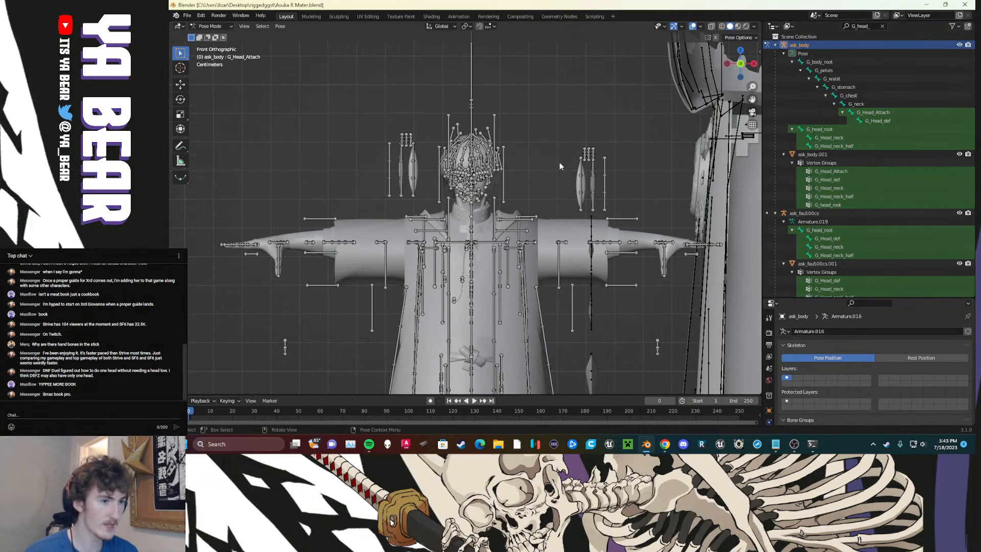
key("ctrl+s")
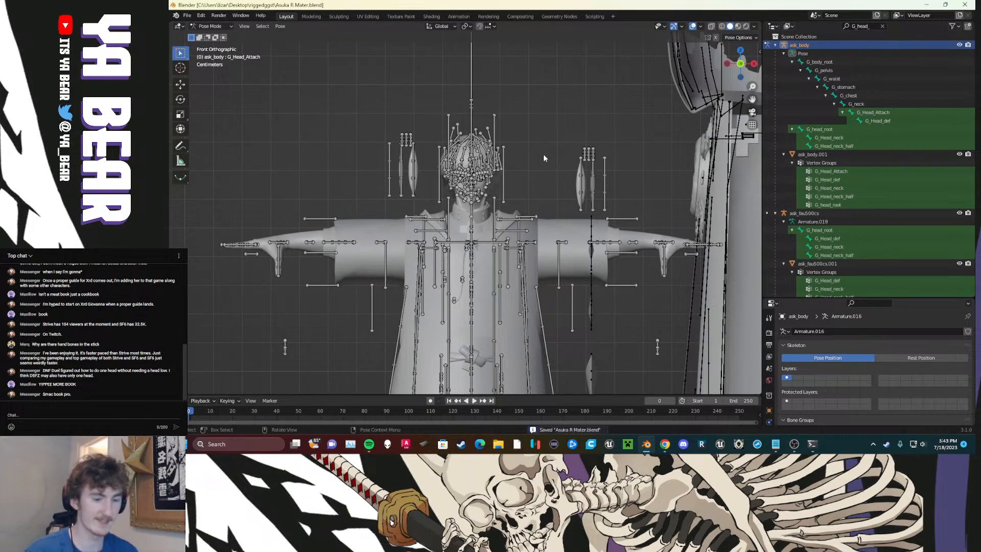
key("z")
key("8")
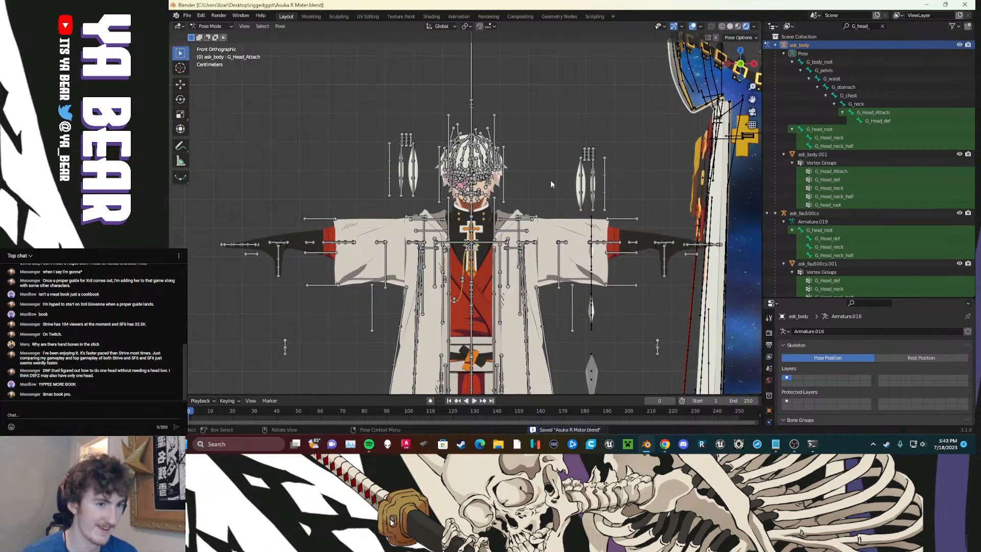
Step: Try rotating the neck bones of ask_body to test how the head follows
scroll(551, 184, "down", 4)
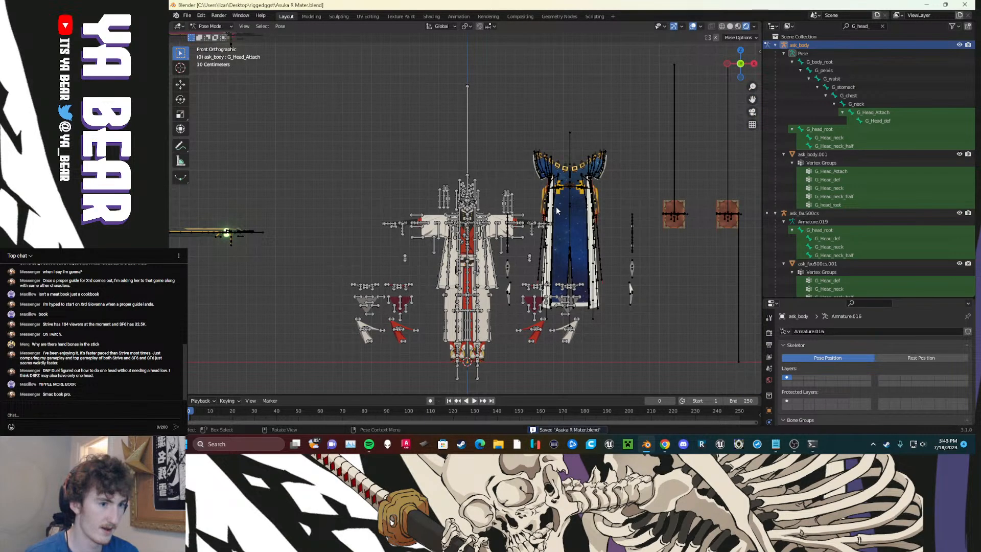
scroll(493, 230, "up", 9)
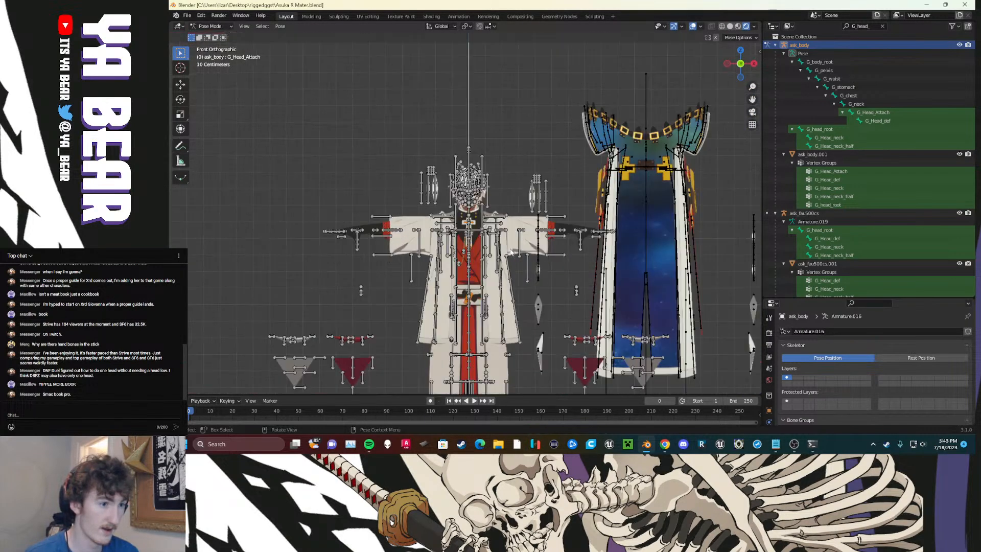
left_click_drag(489, 218, 468, 237)
key("r")
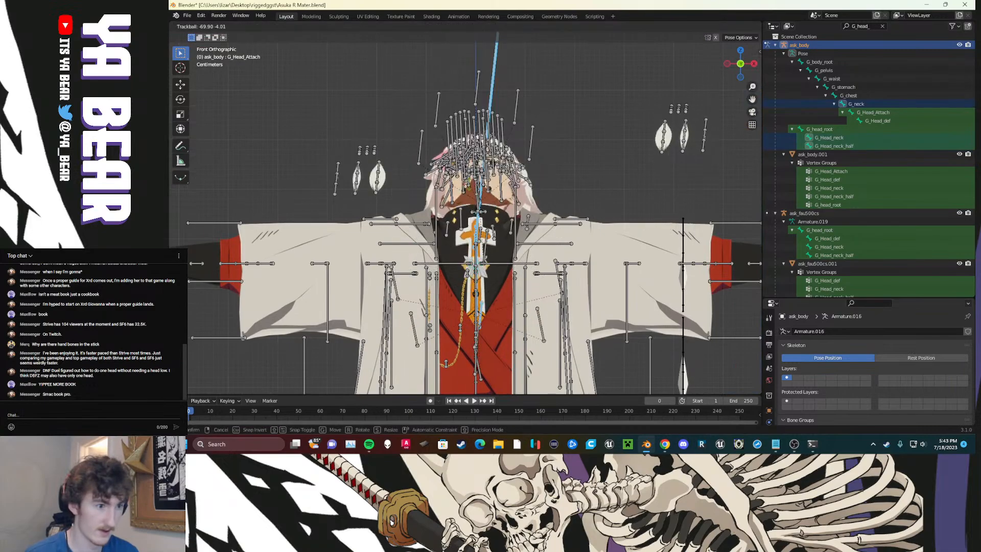
right_click(473, 236)
left_click(305, 108)
Step: Switch ask_body to Object Mode, keep its armature selected, and return it to Pose Mode
left_click(209, 26)
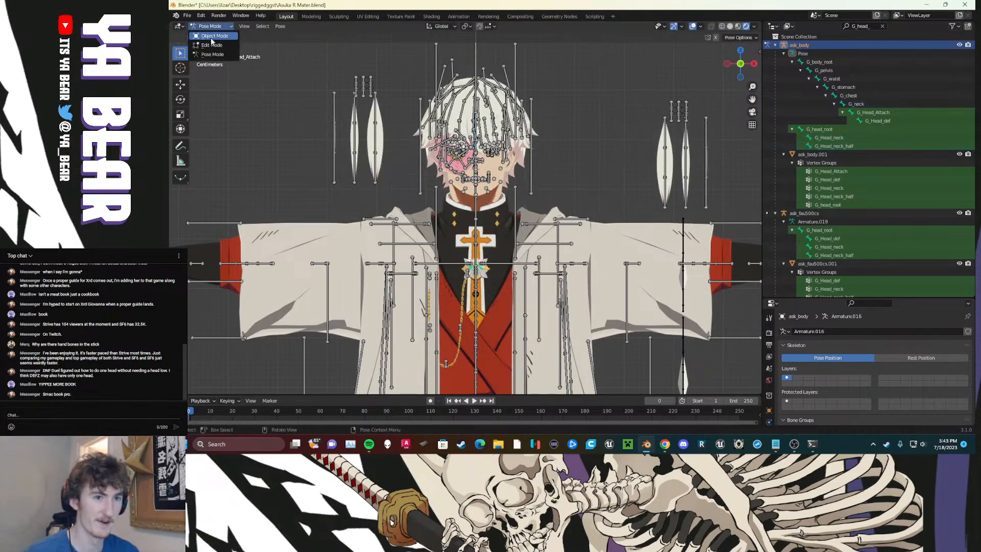
left_click(212, 43)
left_click(360, 156)
left_click(376, 144)
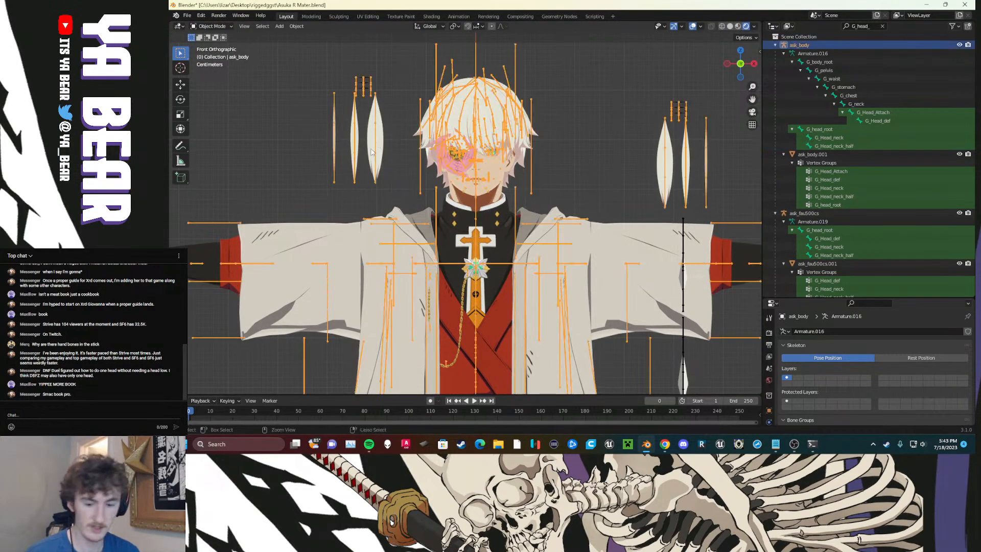
key("ctrl+Tab")
Step: Import the Auto-Rig Pro Quick Rig bone mapping Arcsys_Bones_Setter.py from the Desktop folder BlenderARCSYS\1Quickrig
left_click(761, 52)
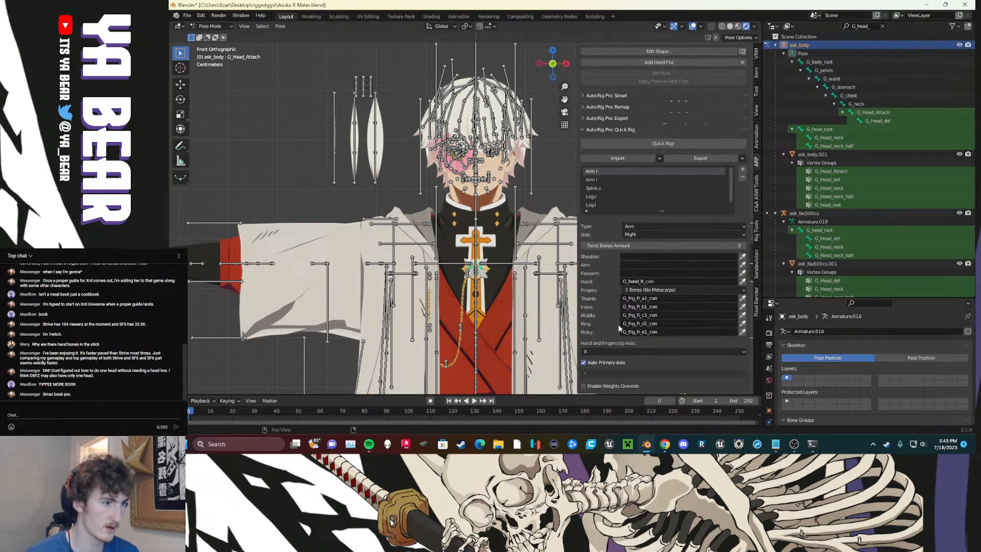
left_click(620, 159)
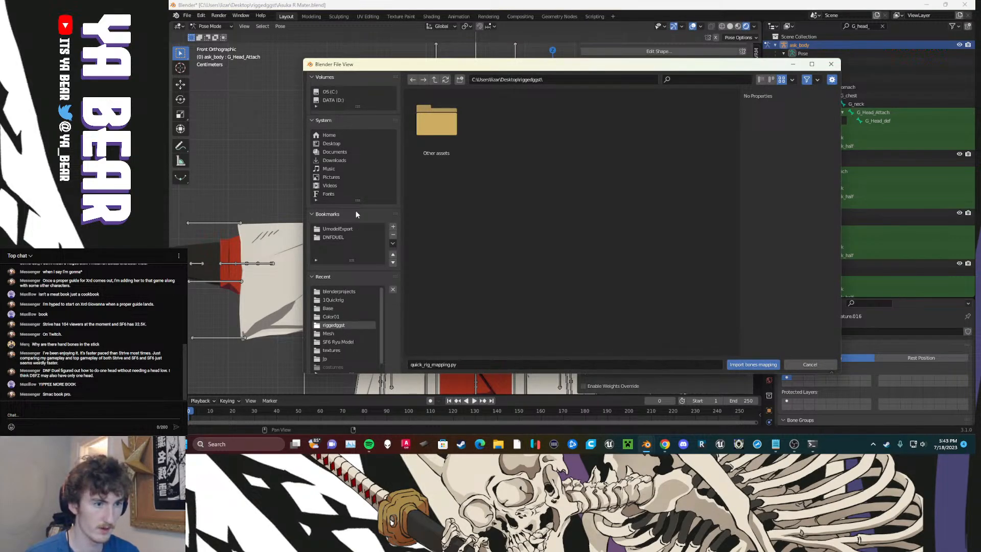
left_click(335, 143)
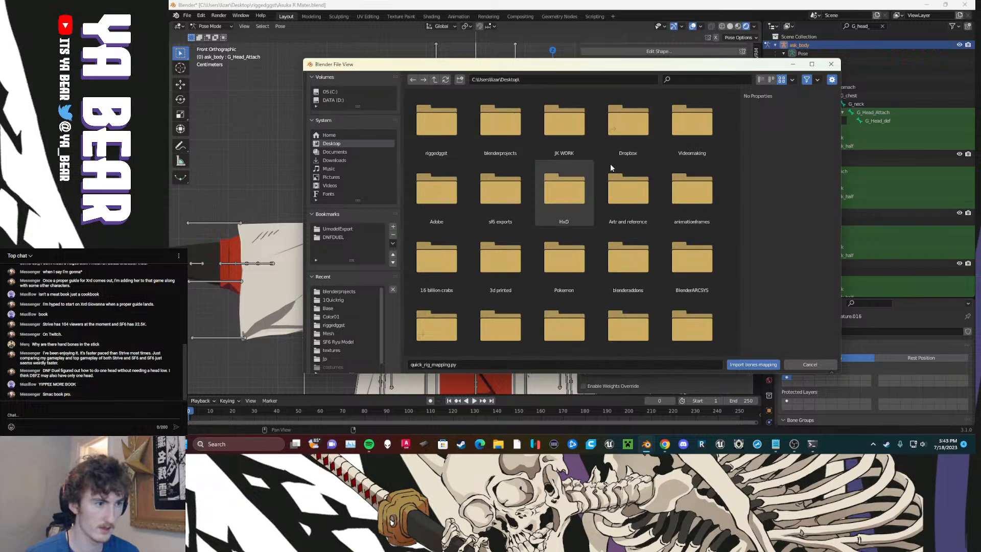
double_click(695, 274)
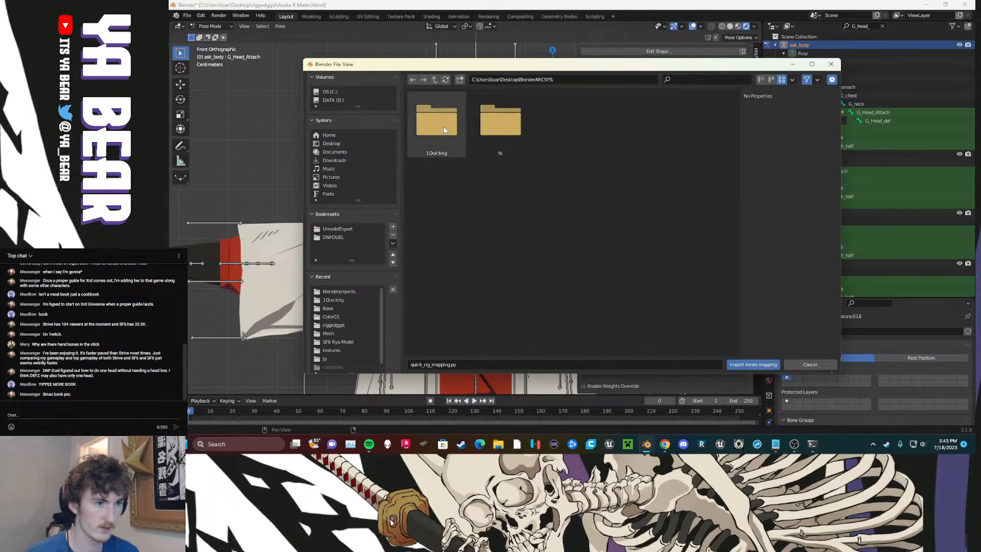
left_click(430, 130)
double_click(430, 130)
left_click(501, 123)
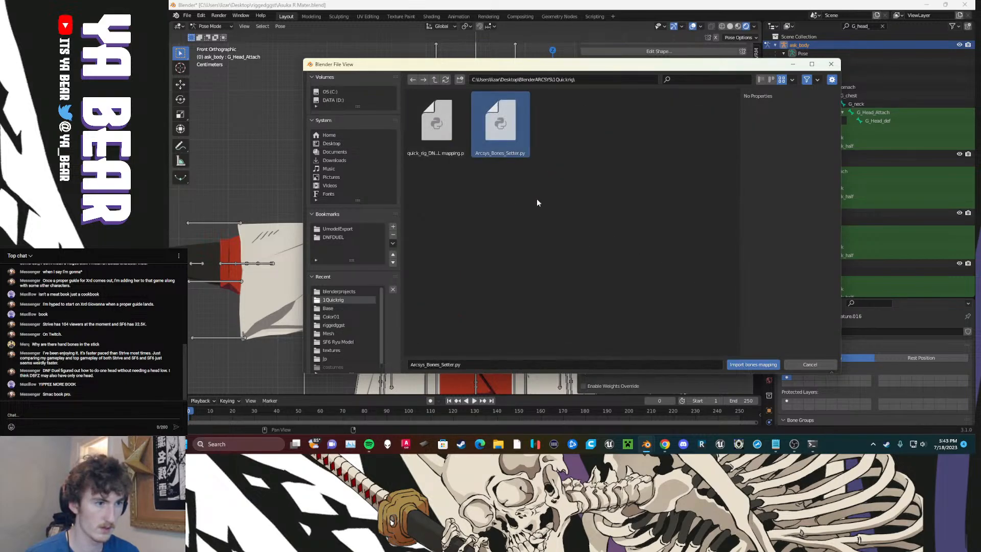
left_click(753, 364)
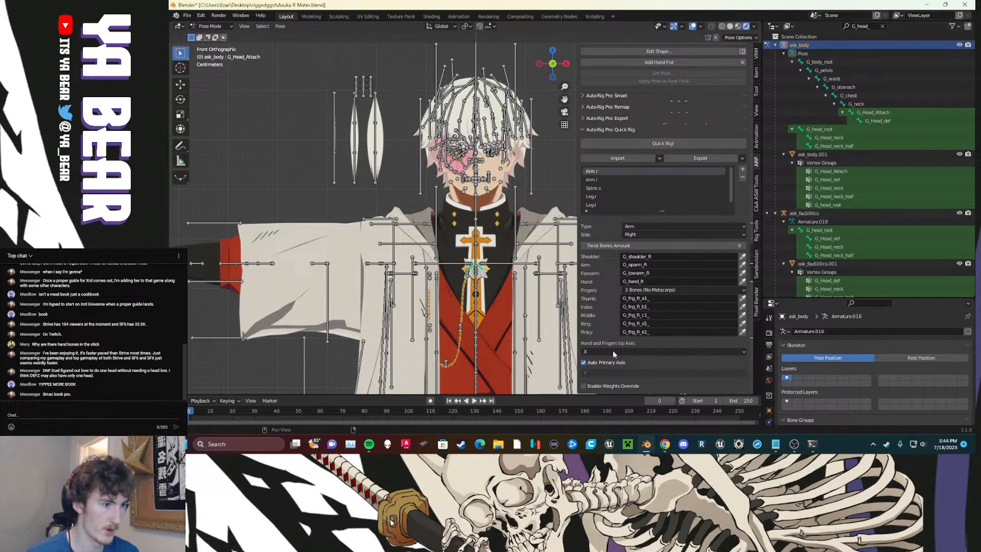
Step: Generate the Quick Rig in Convert mode with Neck Twist enabled, orphan bone shape None and a magenta orphan bone color
scroll(644, 103, "up", 7)
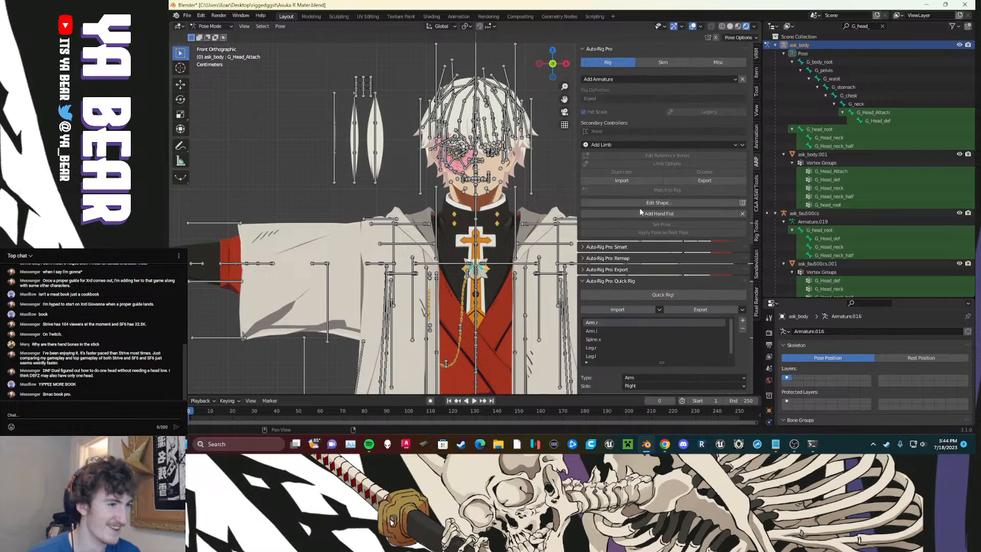
scroll(654, 199, "down", 3)
left_click(665, 226)
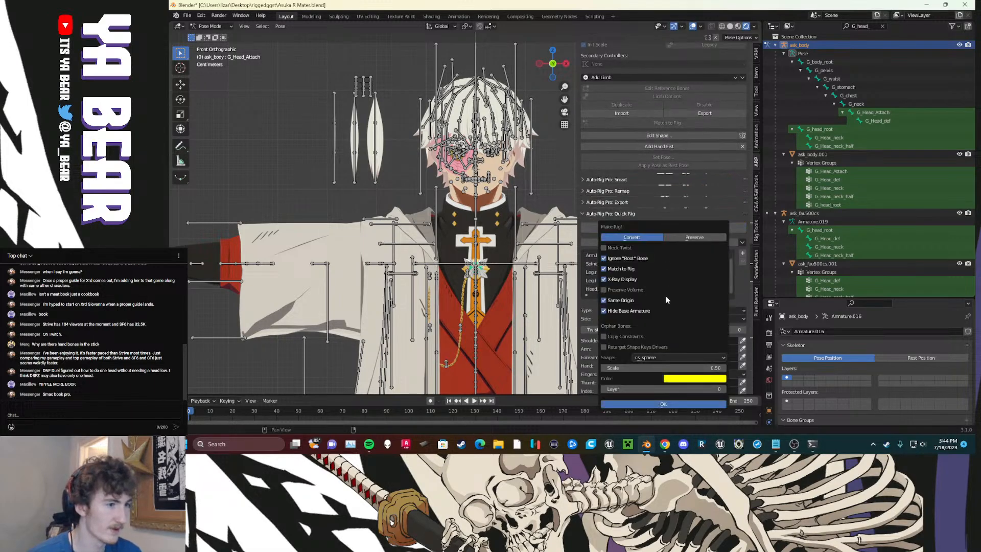
left_click(613, 248)
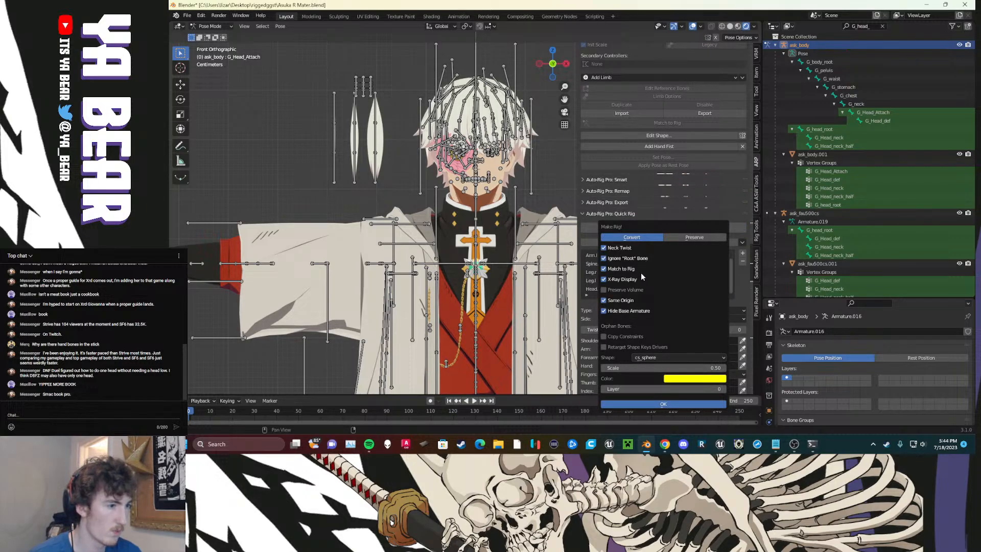
left_click(658, 357)
left_click(664, 367)
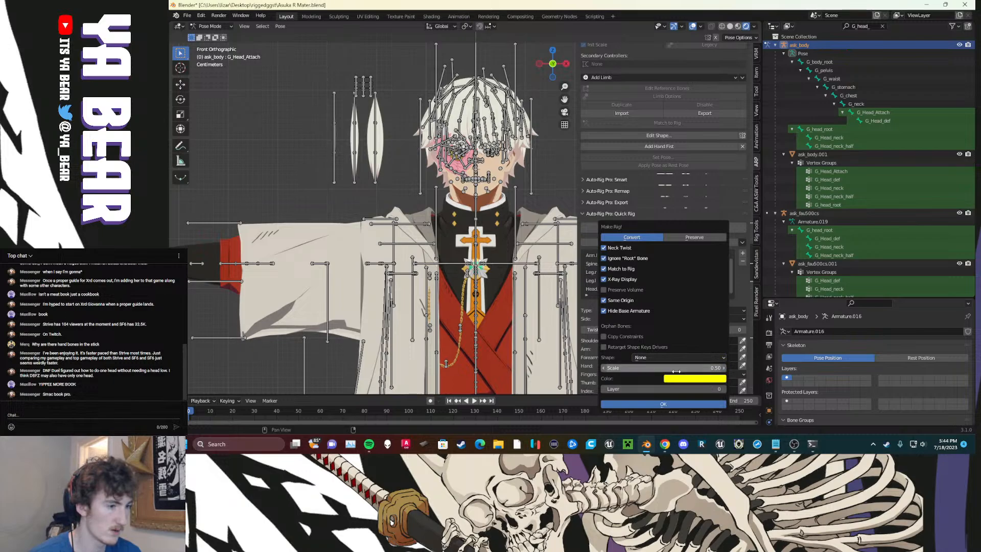
left_click(694, 378)
left_click_drag(701, 320, 722, 315)
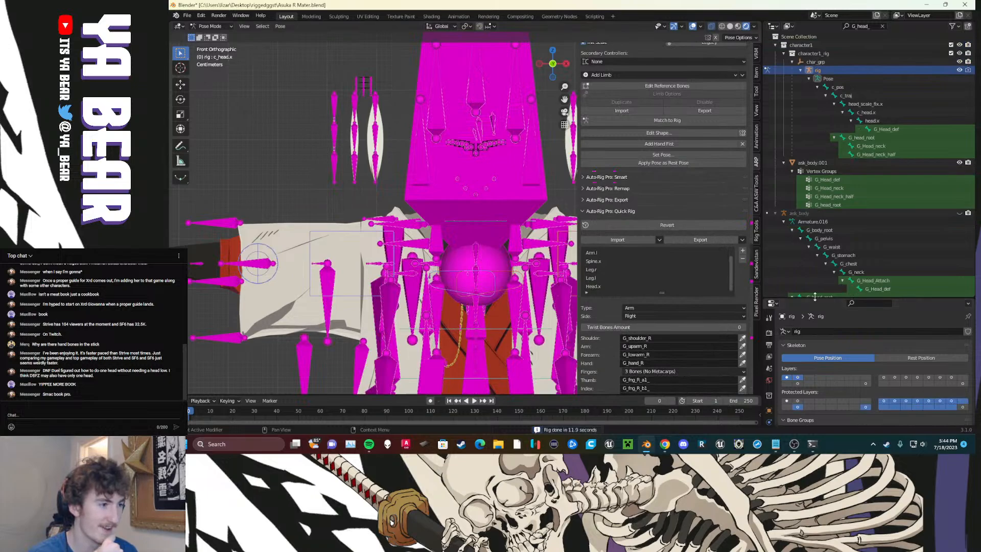
Step: Clear the outliner search, enlarge the properties area and display the rig's bones as Stick
left_click_drag(815, 297, 823, 126)
left_click(882, 26)
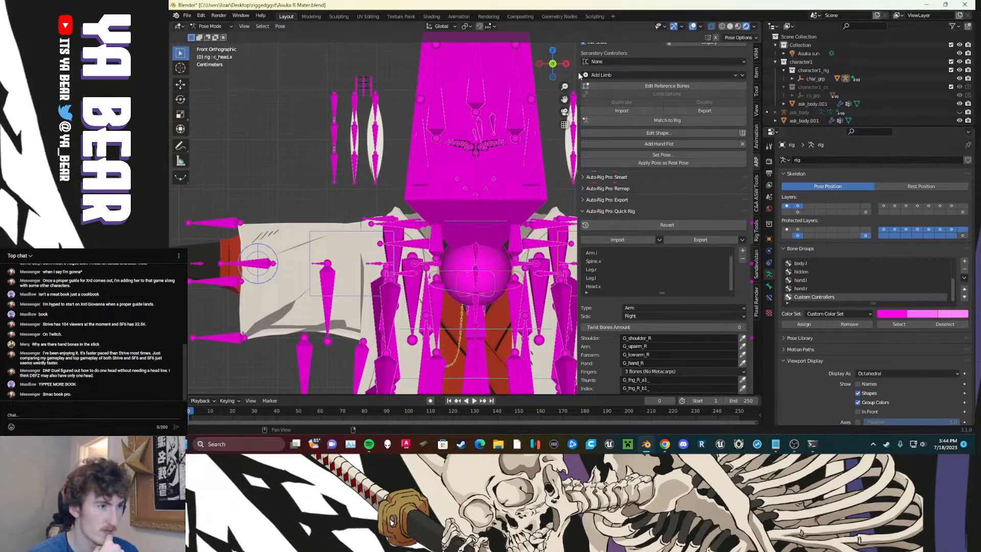
key("n")
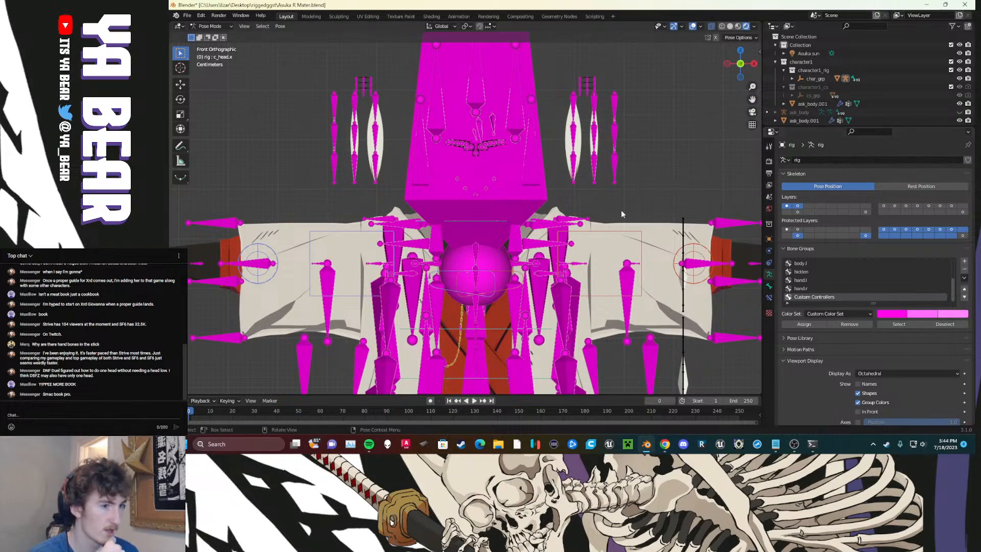
scroll(832, 392, "down", 2)
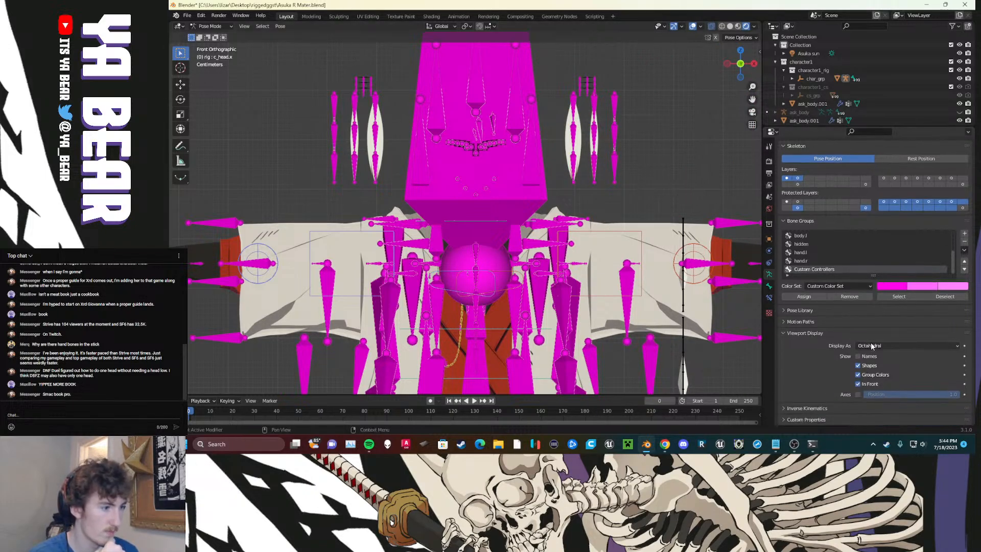
left_click(904, 346)
left_click(878, 357)
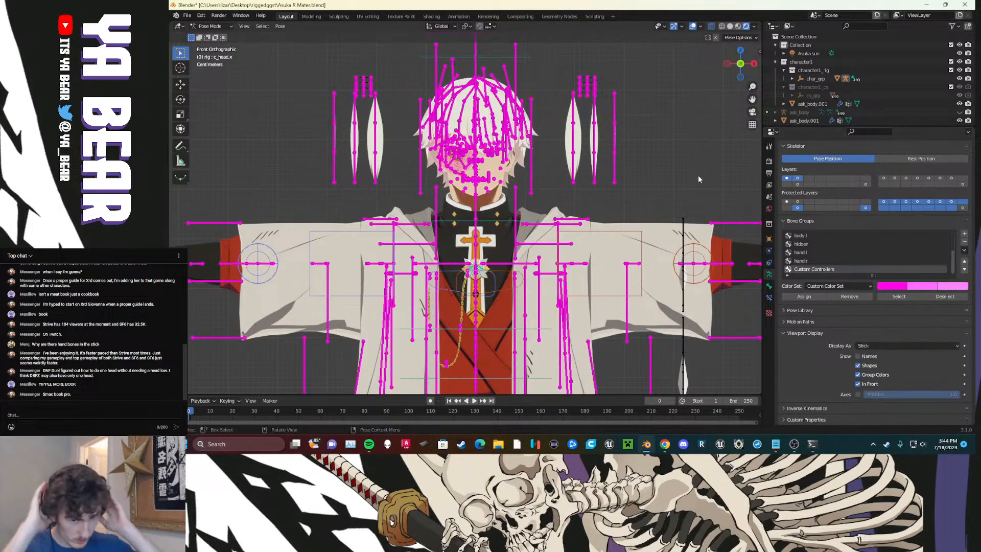
Step: Switch the rig's bone display back to Octahedral to compare it with the stick style
left_click(904, 346)
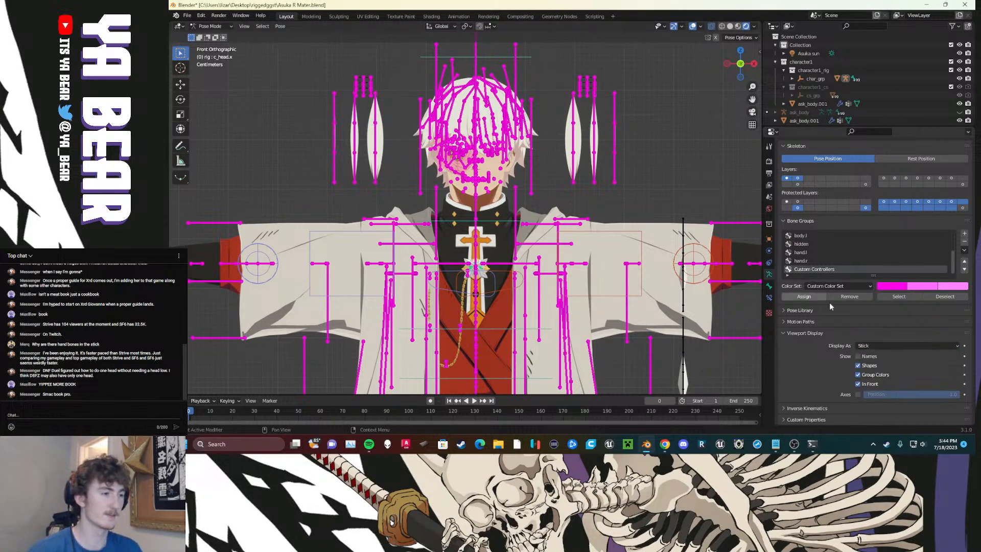
left_click(892, 346)
left_click(889, 354)
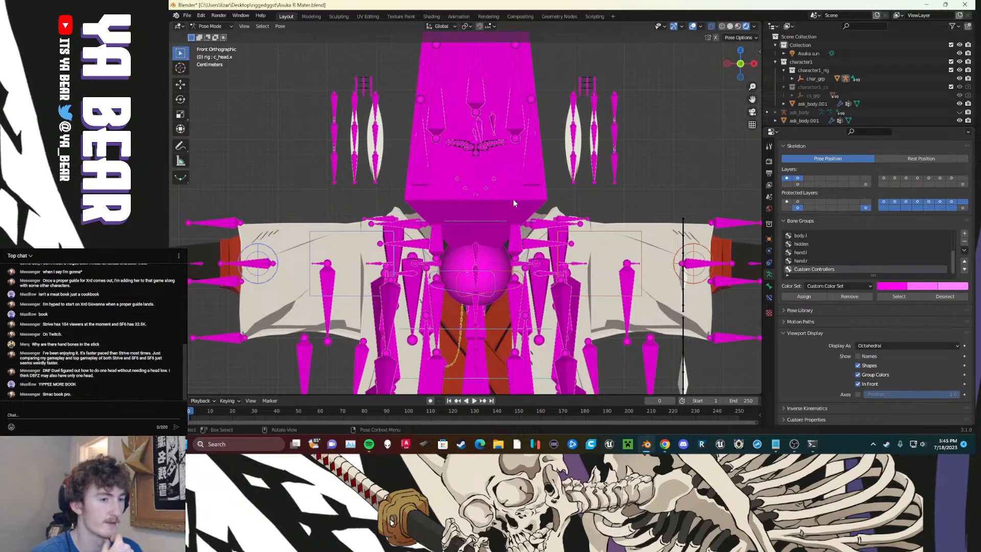
scroll(514, 203, "down", 4)
scroll(518, 212, "up", 3)
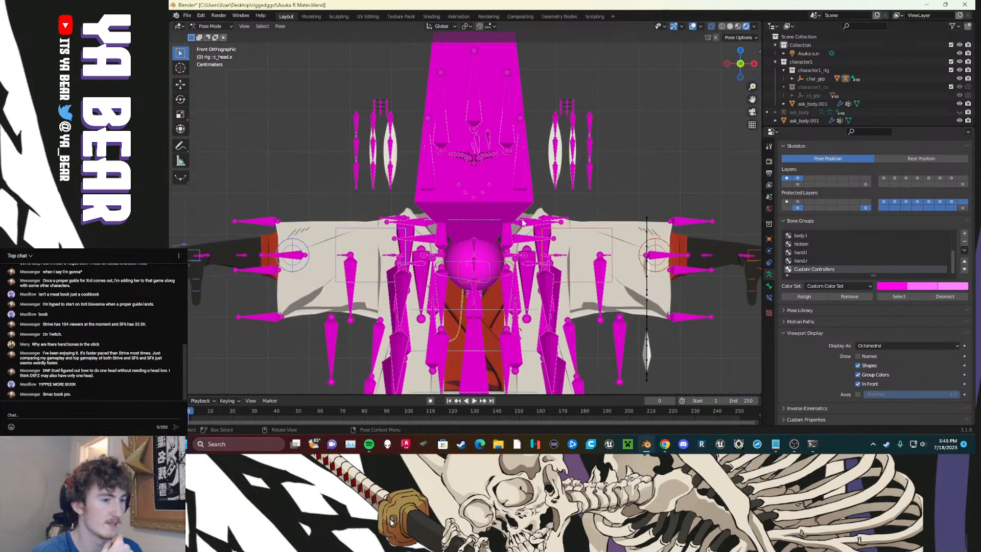
Step: Try the Stick and B-Bone display types on the rig's bones
left_click(880, 345)
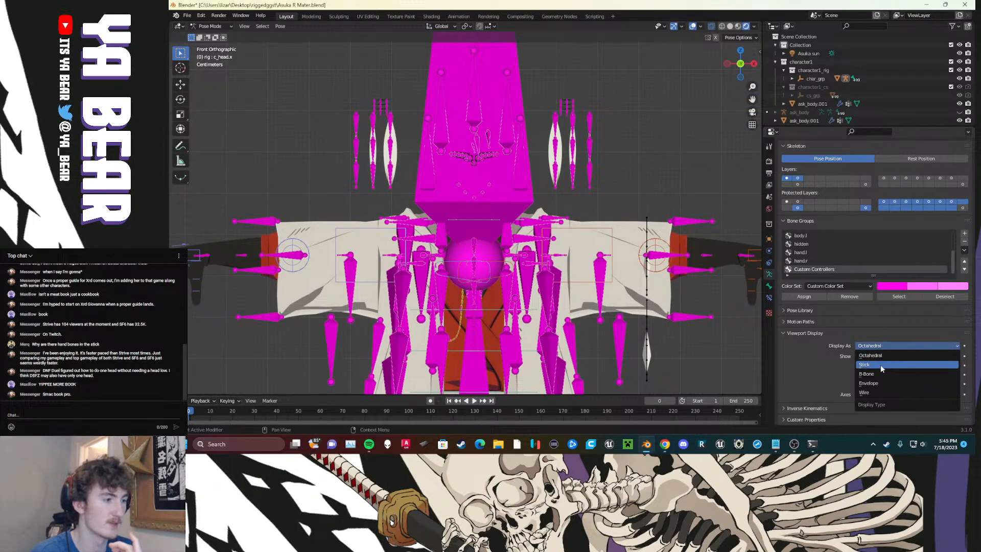
left_click(881, 364)
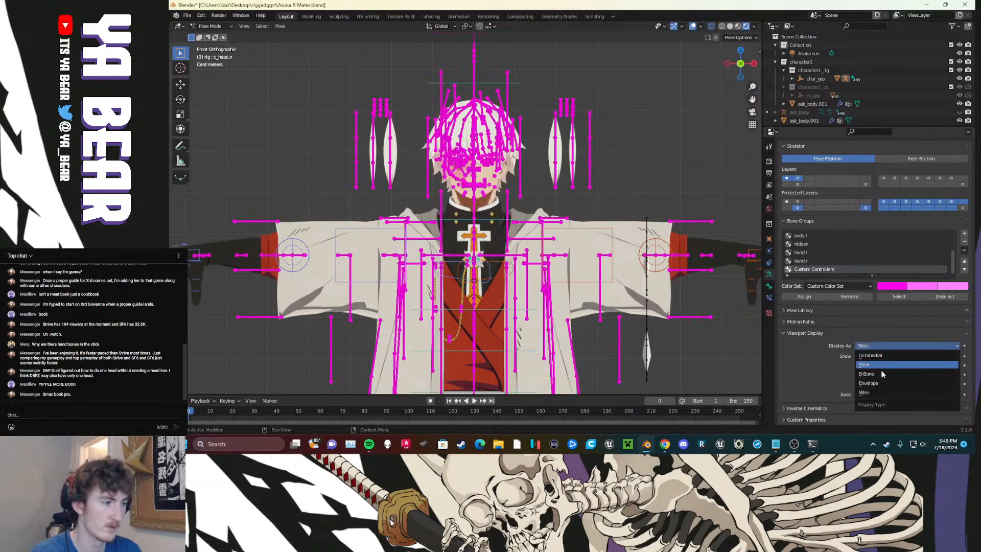
left_click(881, 373)
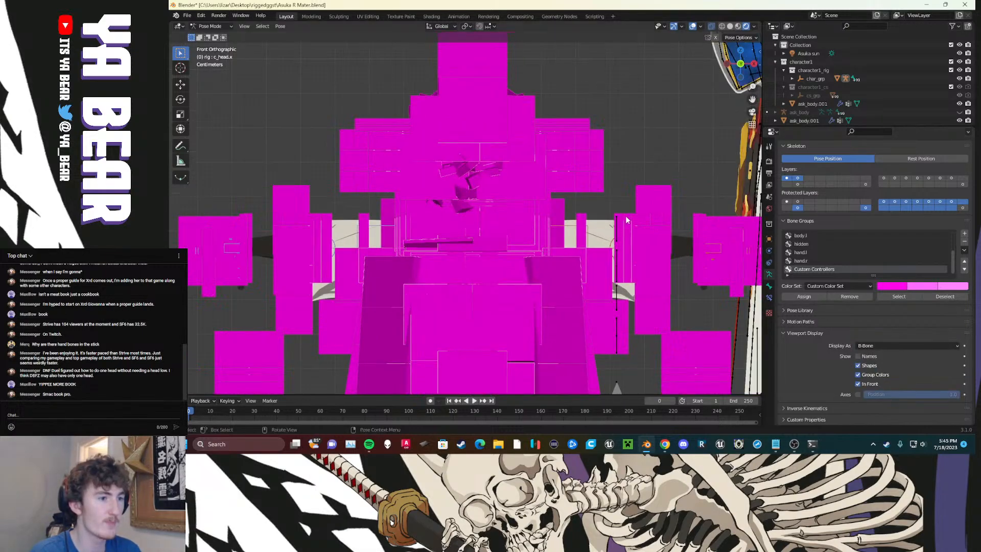
scroll(598, 259, "down", 3)
scroll(584, 330, "up", 2)
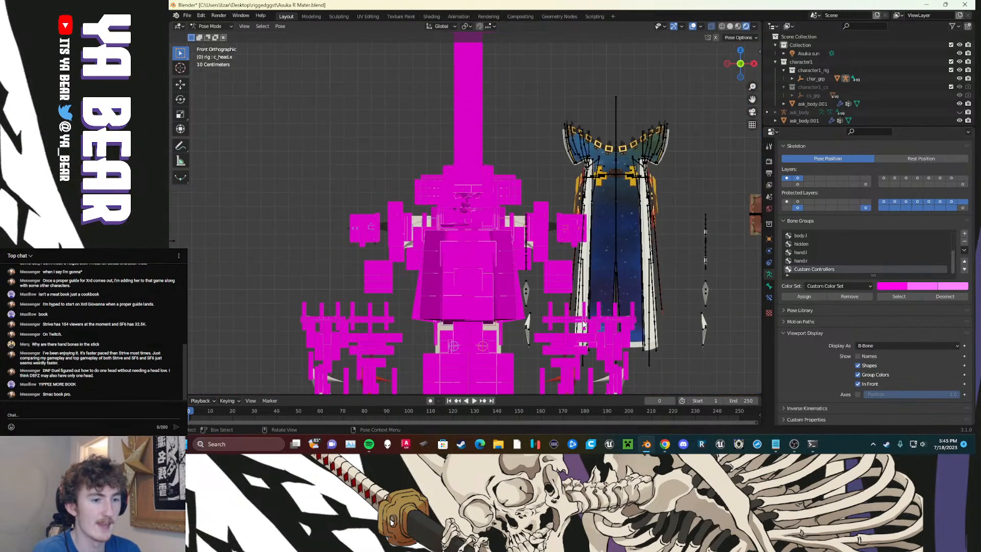
scroll(584, 338, "up", 5)
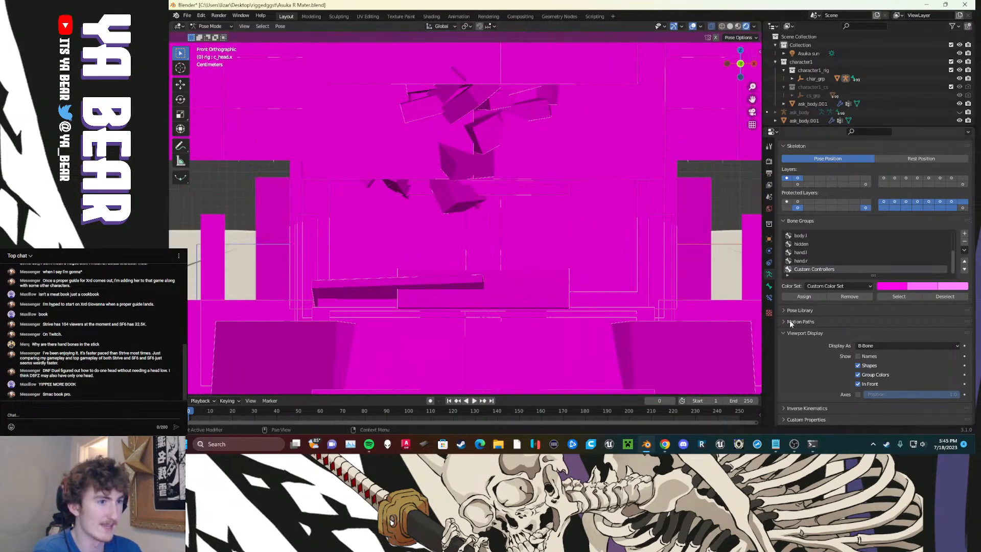
Step: Try the Envelope display type on the rig's bones
left_click(900, 346)
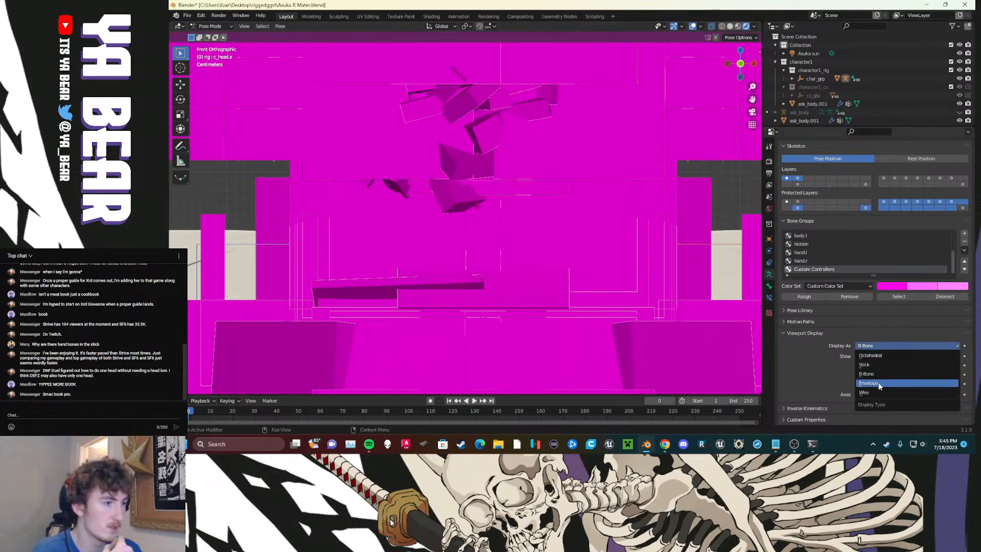
left_click(904, 383)
scroll(598, 281, "down", 4)
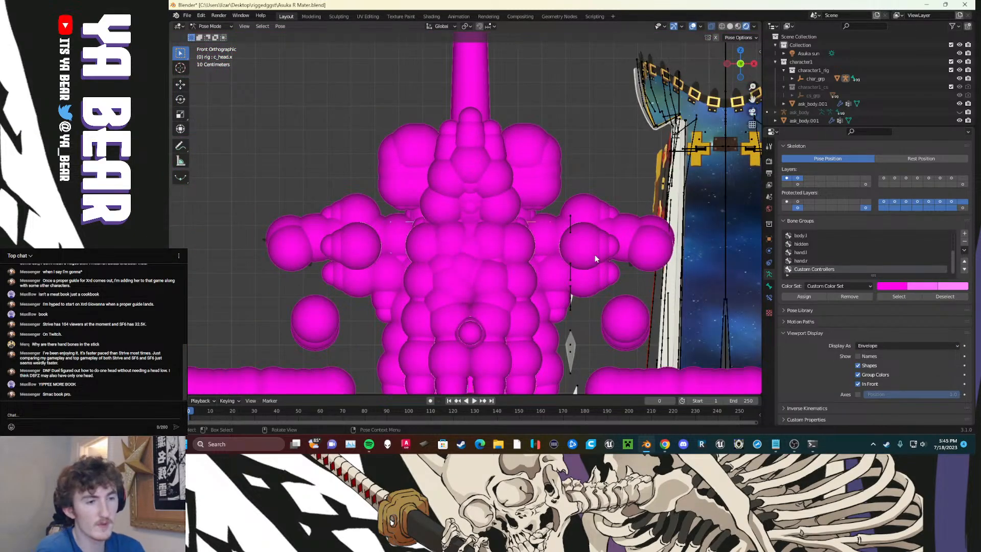
scroll(594, 254, "down", 4)
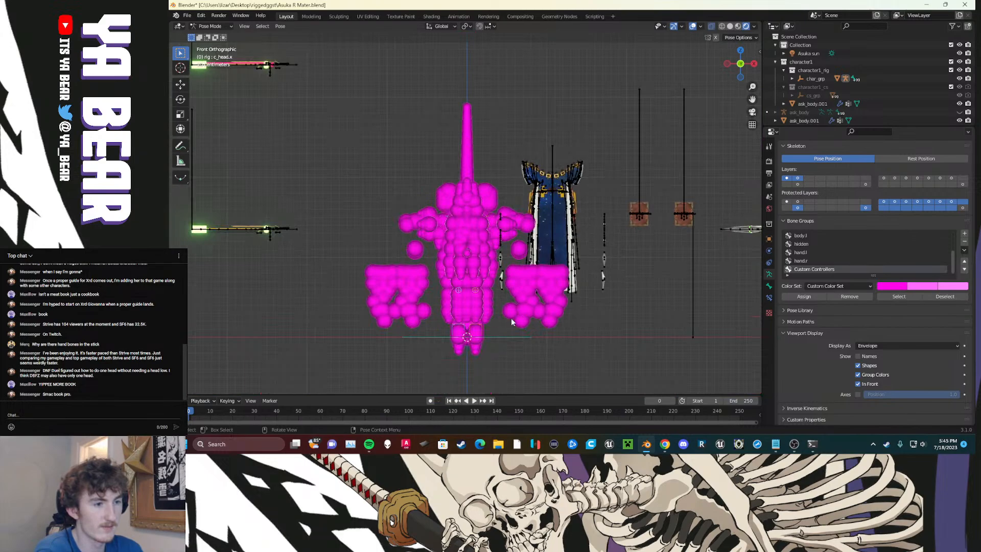
scroll(499, 266, "up", 10)
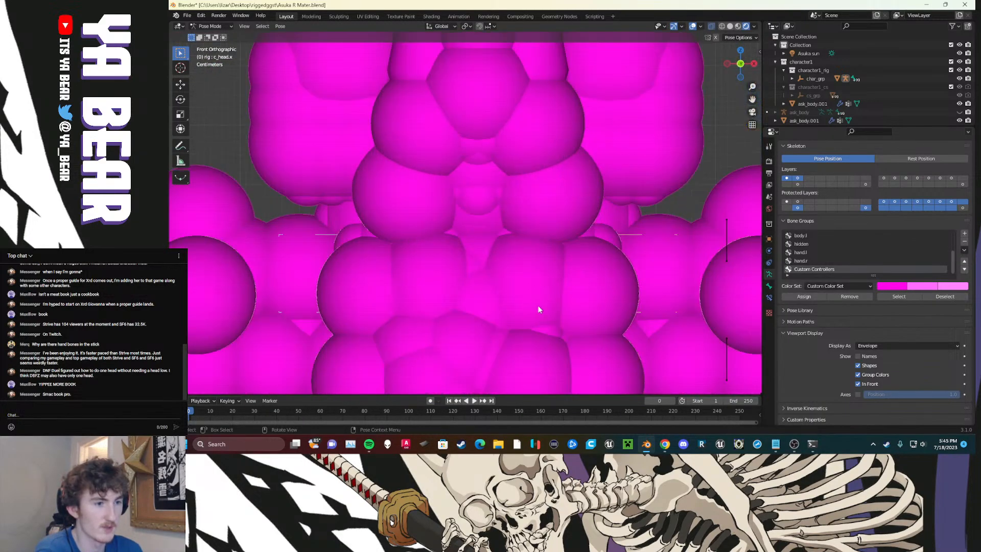
Step: Try the Wire display type and pick a cape collar bone to test its selectability
left_click(872, 345)
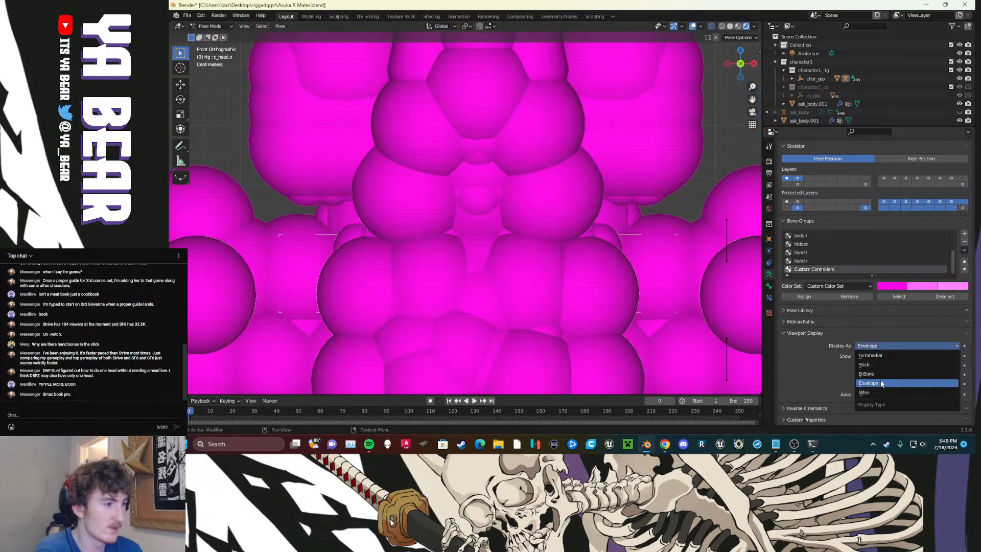
left_click(874, 391)
scroll(557, 244, "up", 4)
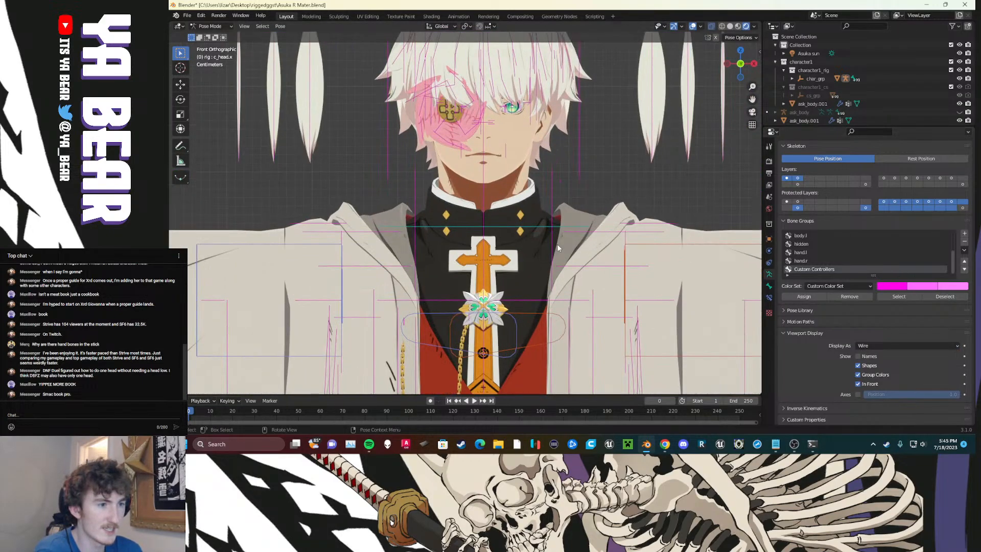
scroll(568, 219, "down", 2)
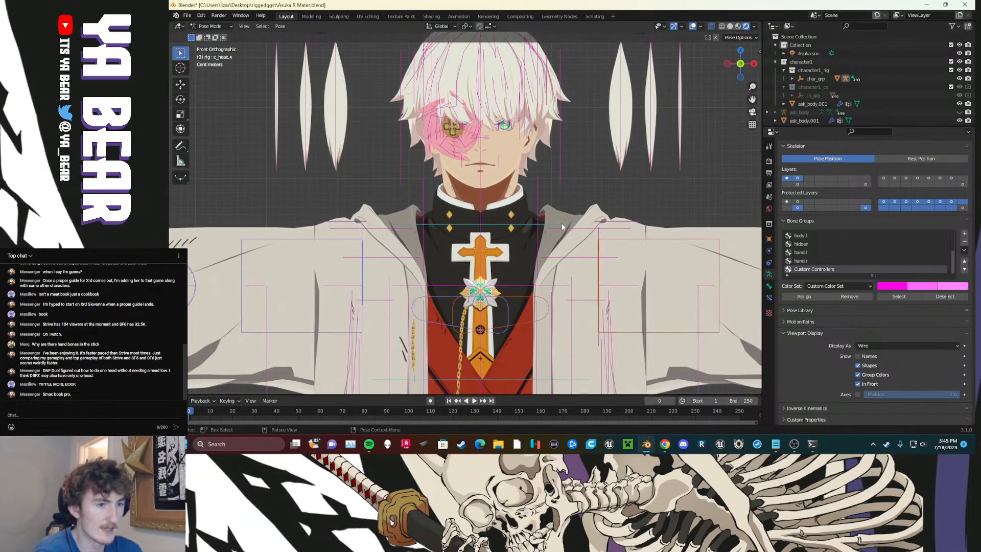
middle_click_drag(557, 222, 512, 214)
scroll(578, 254, "down", 8)
scroll(532, 218, "up", 7)
scroll(591, 275, "up", 7)
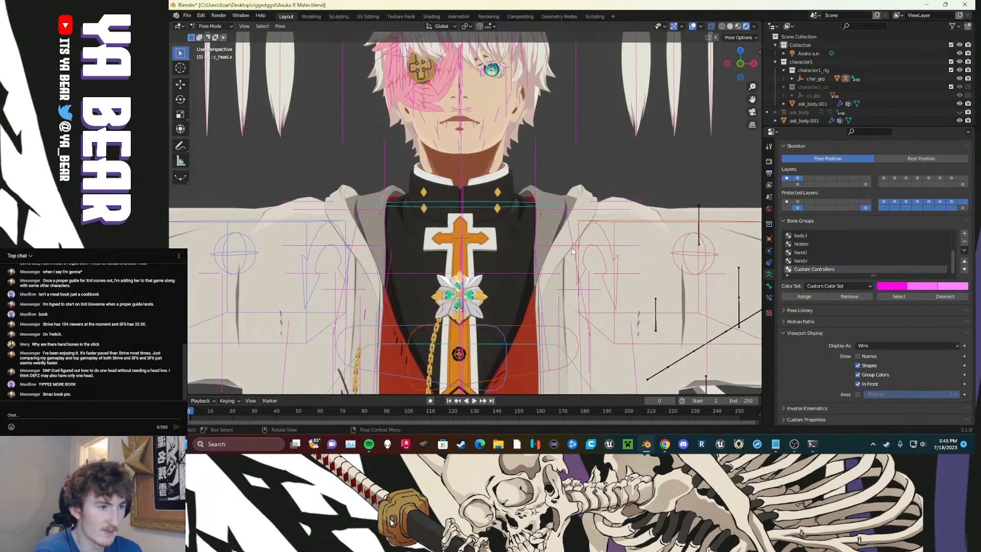
left_click(572, 250)
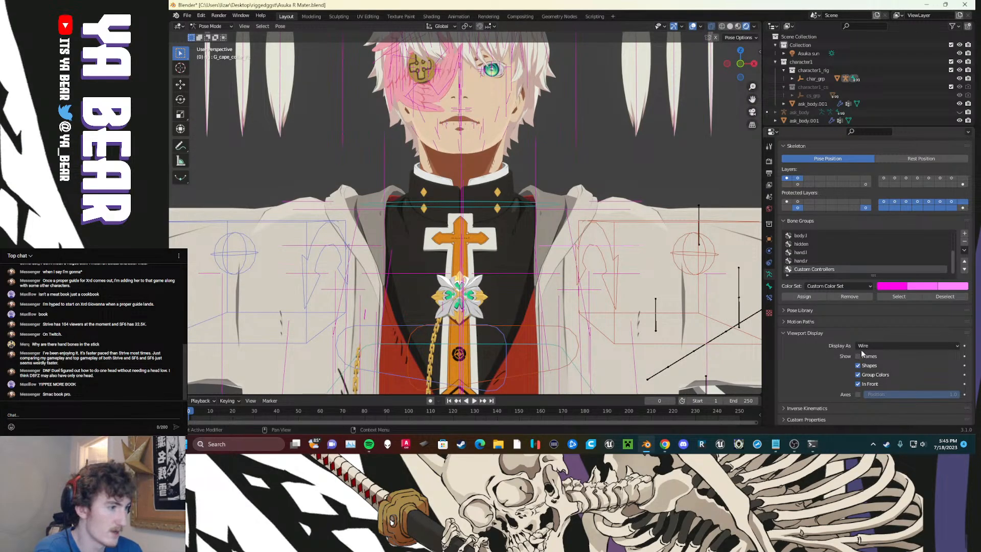
Step: Set the rig's bone display type back to Stick and return to the front orthographic view
left_click(869, 346)
left_click(879, 362)
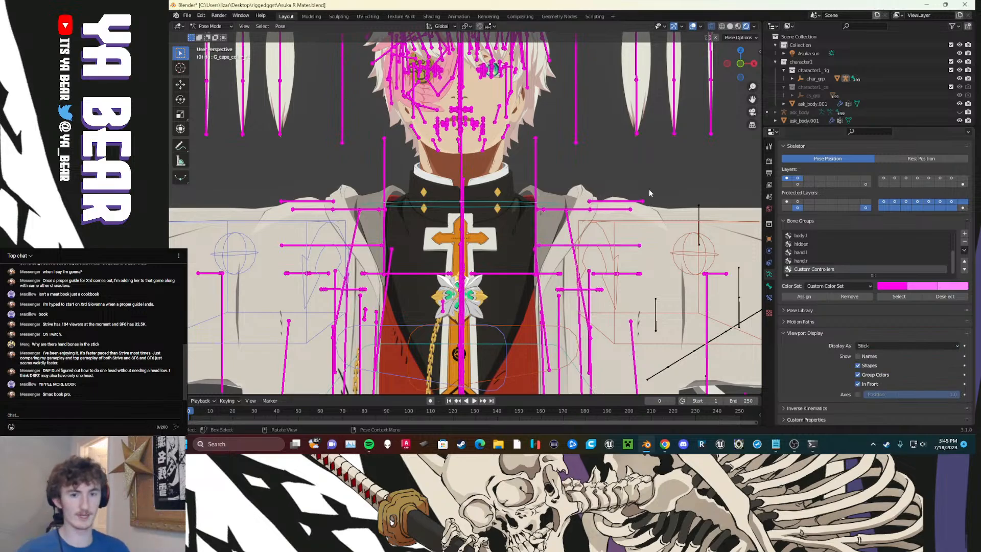
scroll(547, 224, "down", 6)
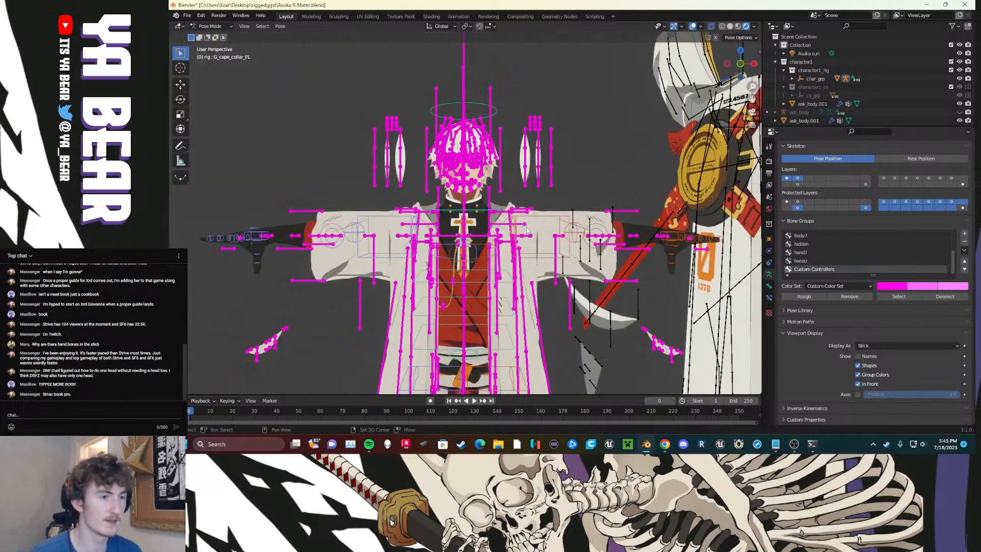
middle_click_drag(528, 229, 549, 234)
middle_click_drag(507, 201, 514, 229, "shift")
scroll(514, 230, "up", 6)
key("KP_1")
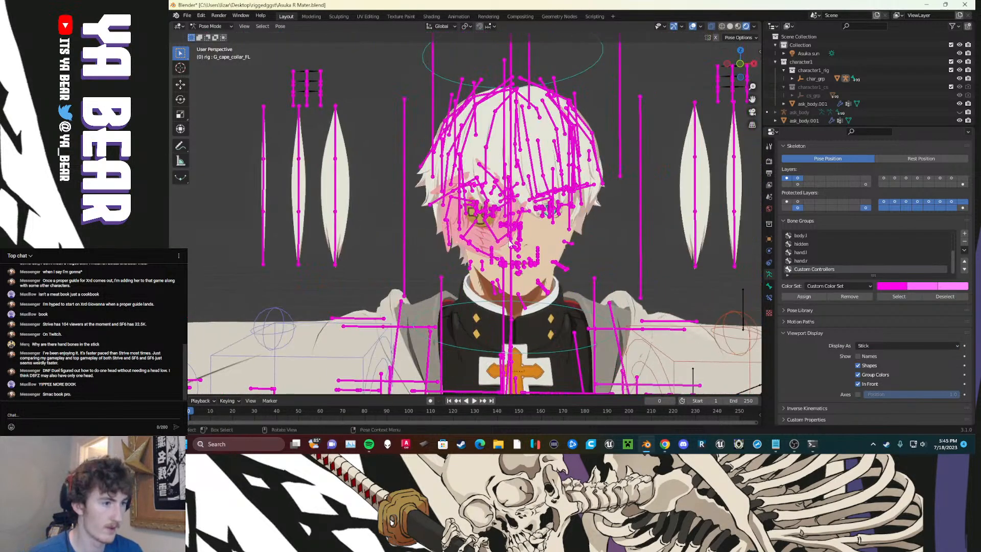
Step: Select all bones in the Custom Controllers bone group and move them to the third armature layer
scroll(509, 243, "down", 8)
scroll(510, 243, "up", 8)
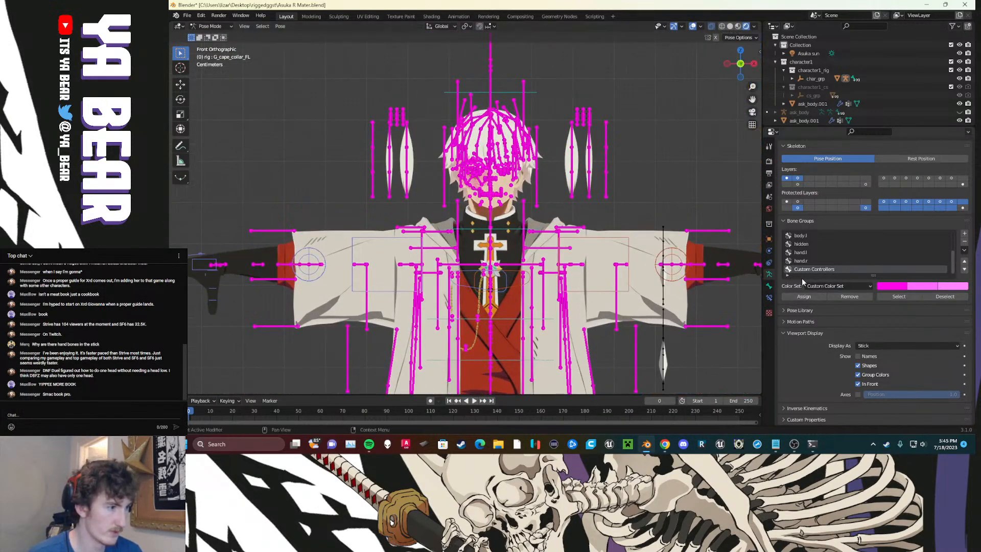
key("m")
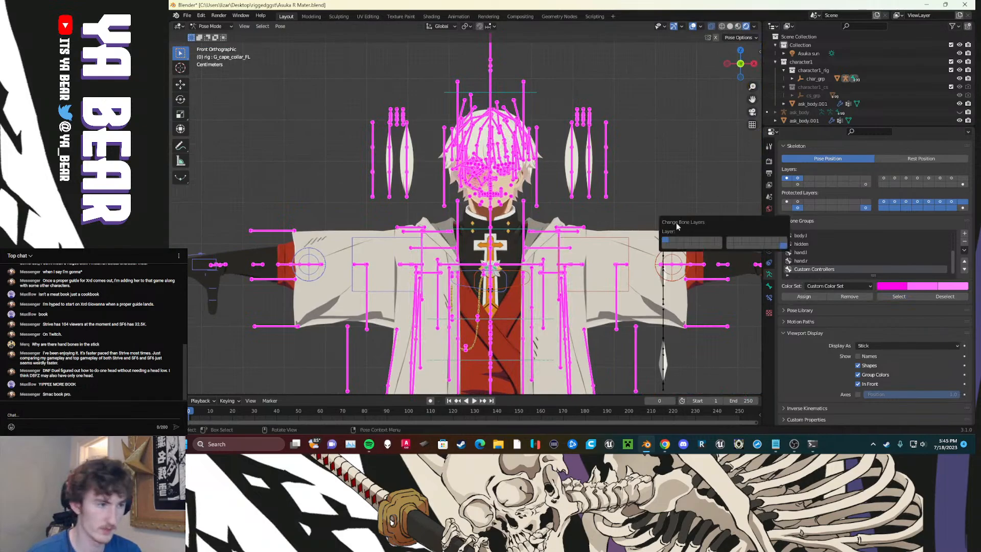
left_click(676, 241)
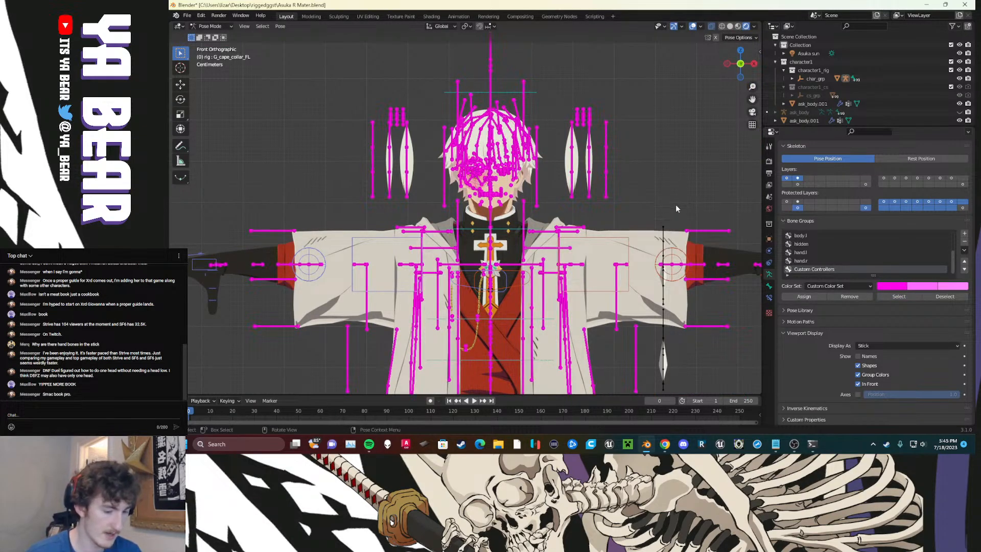
left_click(888, 294)
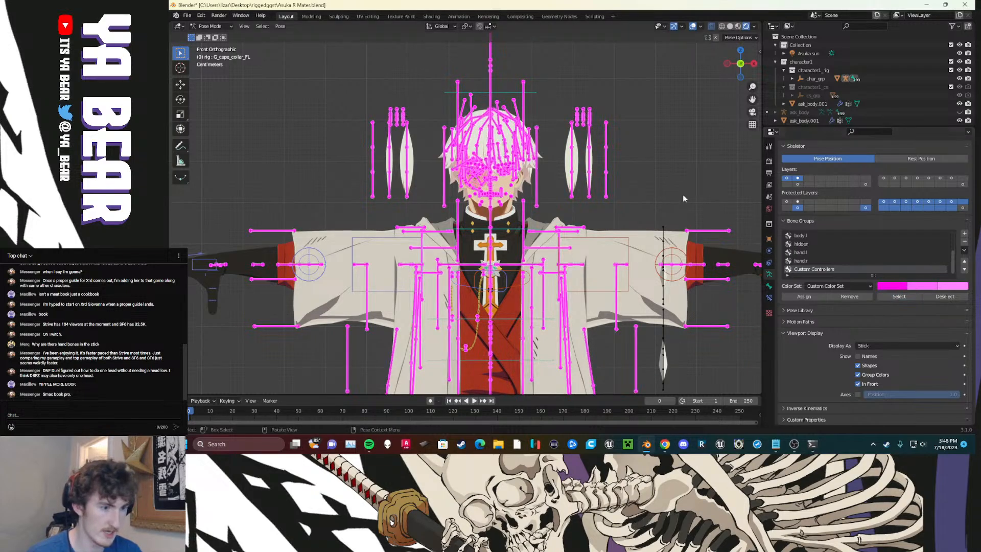
key("m")
left_click(728, 221)
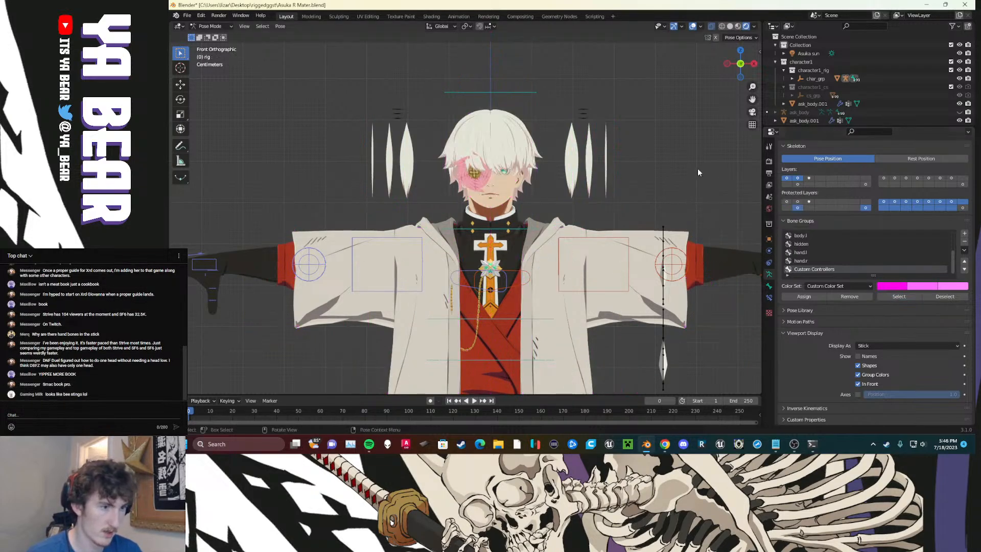
Step: Test the head controller and the neck controller with trackball rotations, cancelling each one
left_click(503, 92)
key("r")
key("r")
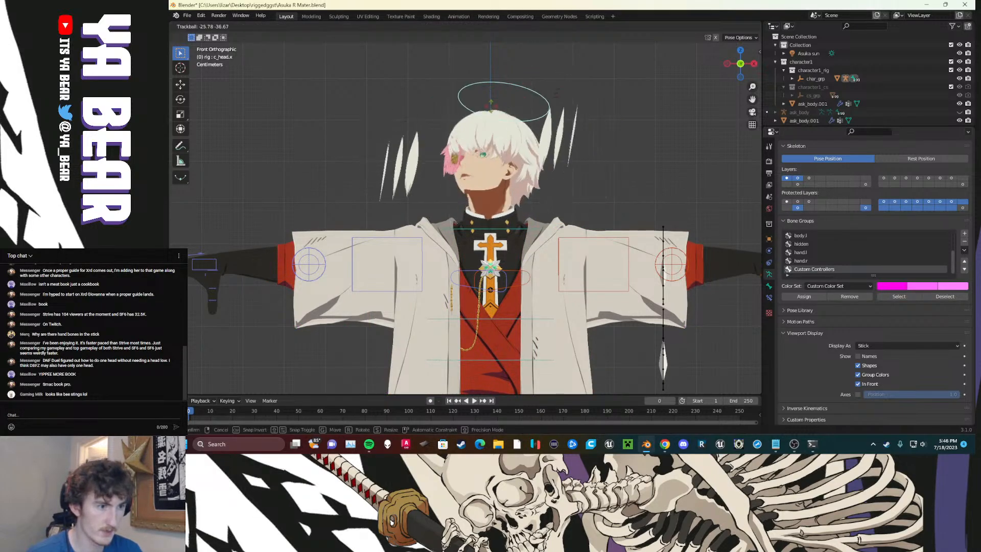
right_click(490, 166)
left_click(494, 231)
key("r")
key("r")
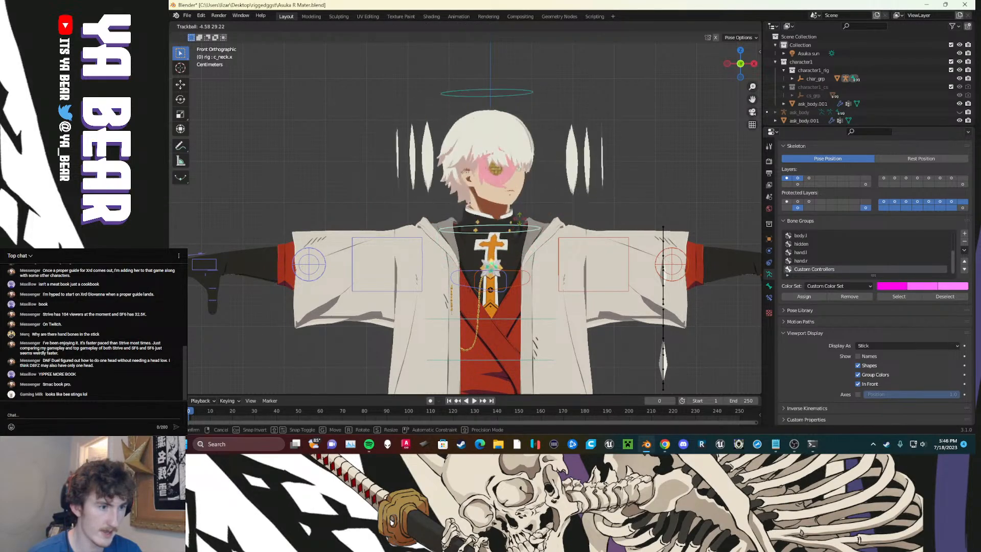
right_click(434, 275)
Step: Move the right hand's IK controller inward and down, and try rotating the hand and the first index finger controller
left_click(212, 265)
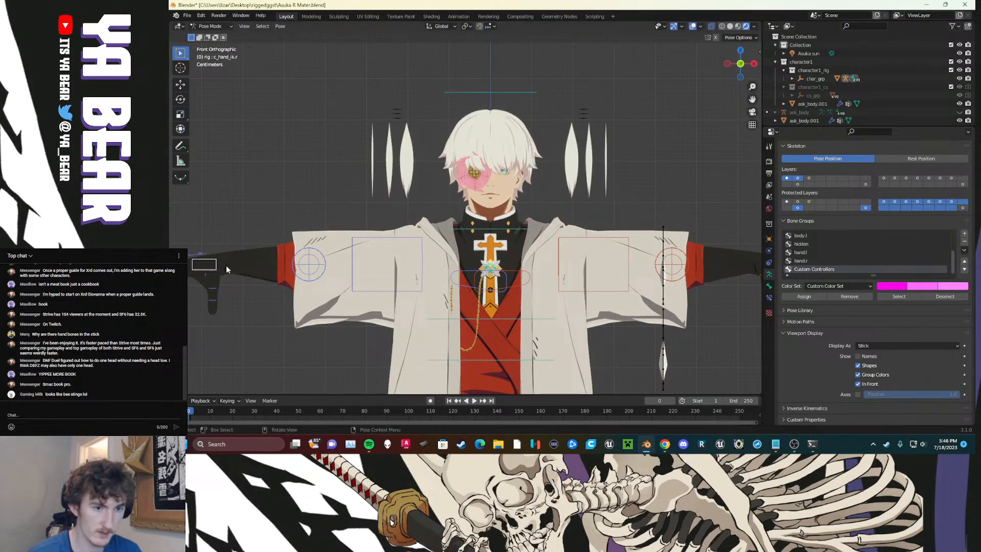
key("g")
left_click(279, 307)
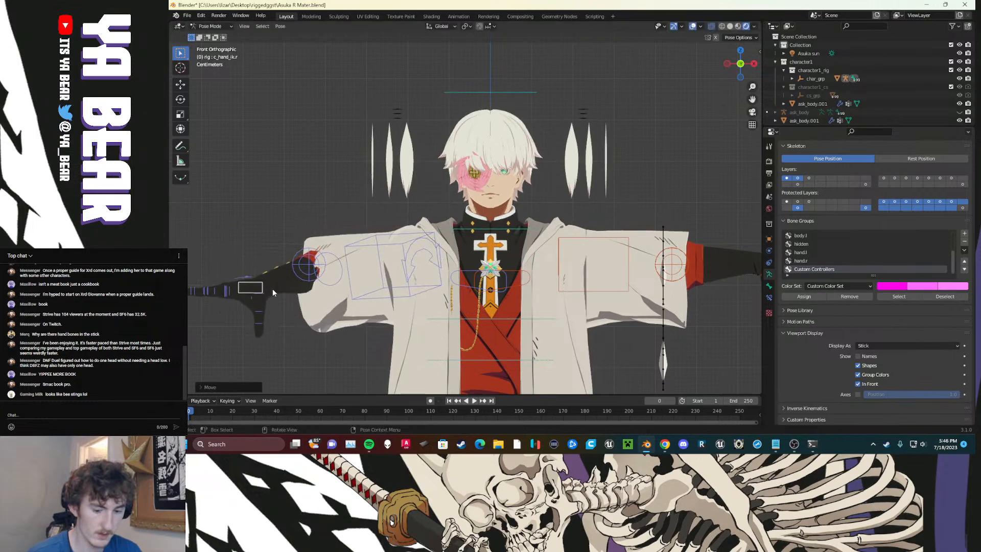
key("r")
key("r")
right_click(218, 309)
left_click(225, 302)
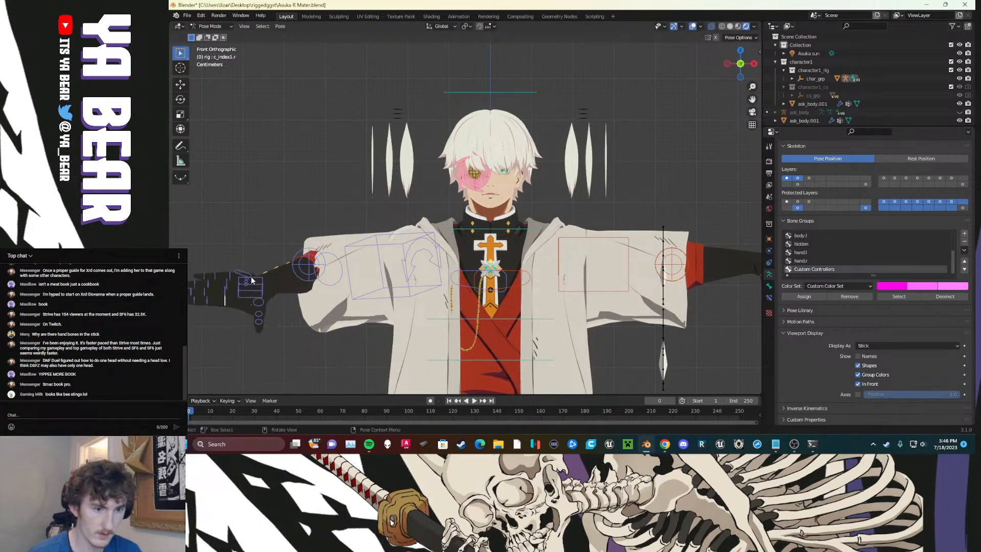
key("r")
right_click(248, 224)
Step: Select all of the rig's bones, reset their location and rotation to the rest pose, and clear the selection
key("a")
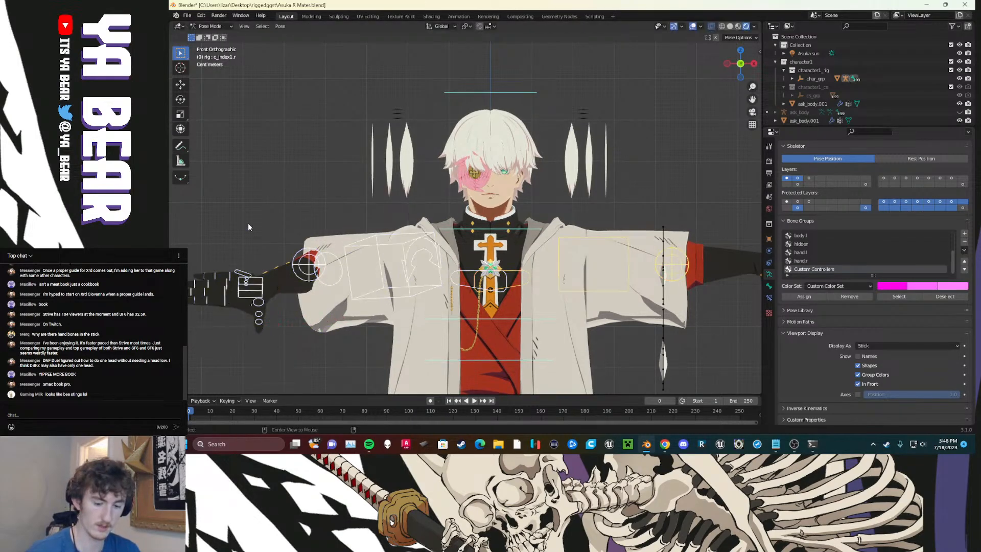
key("alt+g")
key("alt+r")
left_click(317, 204)
Step: Test the right foot's roll controller and its IK foot controller with trackball rotations, cancelling each one
middle_click_drag(496, 363, 456, 262, "shift")
scroll(456, 262, "up", 5)
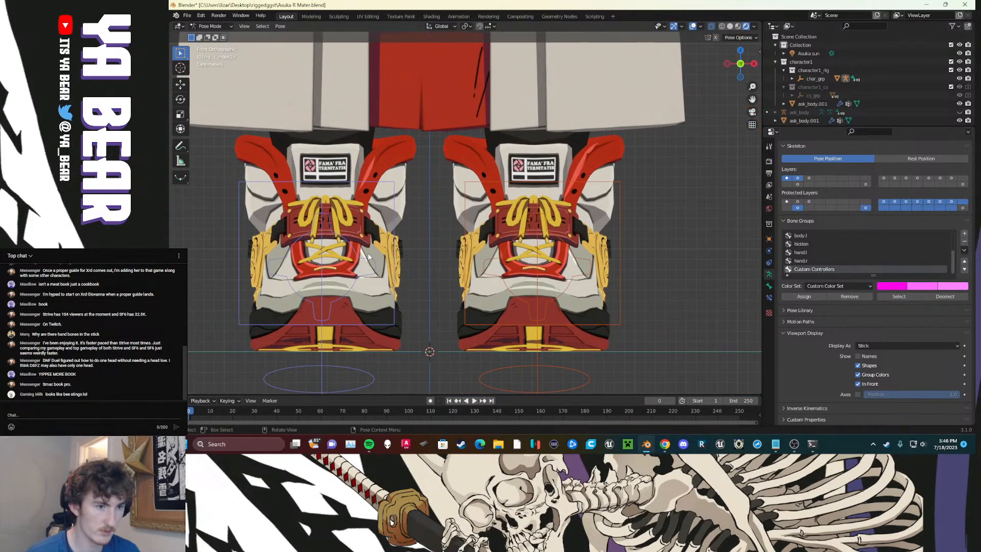
left_click(344, 366)
key("r")
key("r")
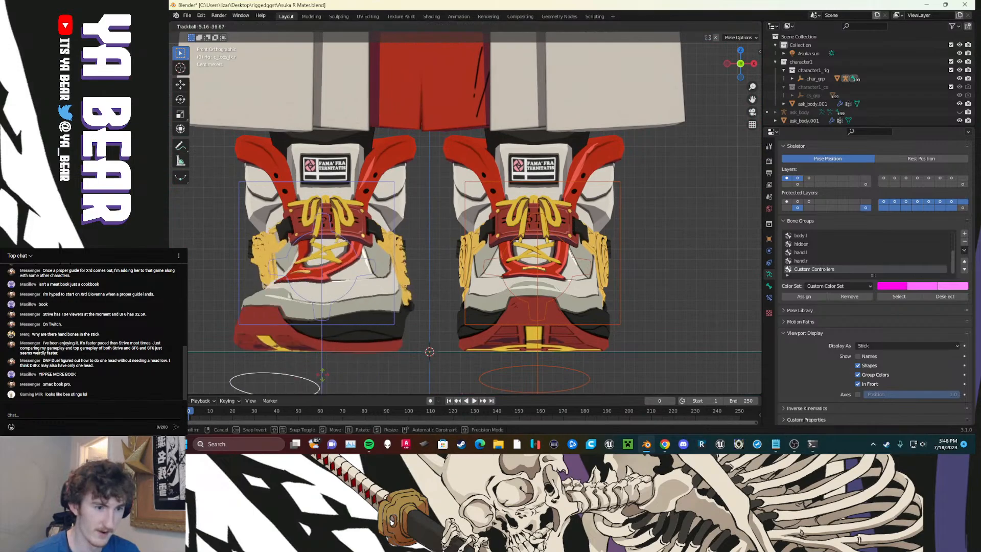
key("Escape")
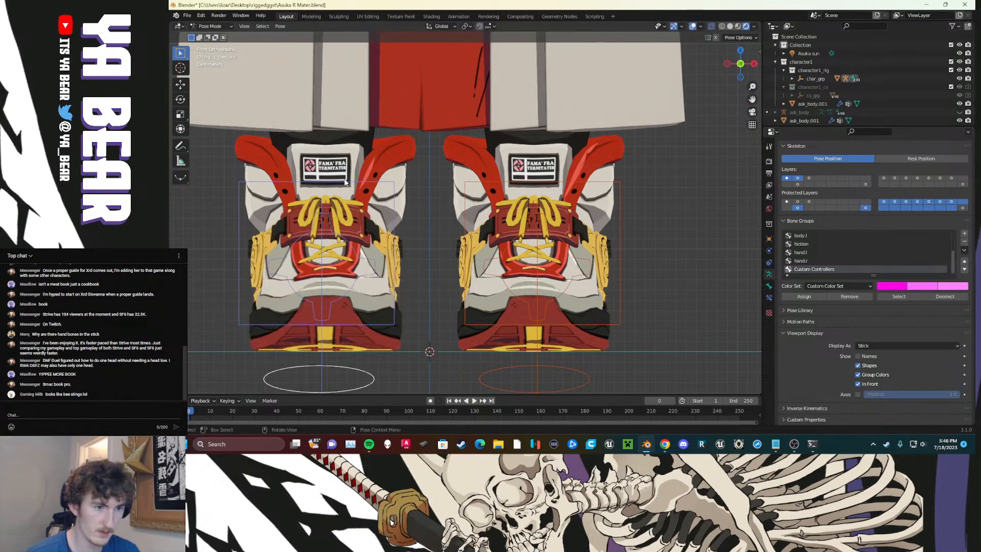
key("r")
key("r")
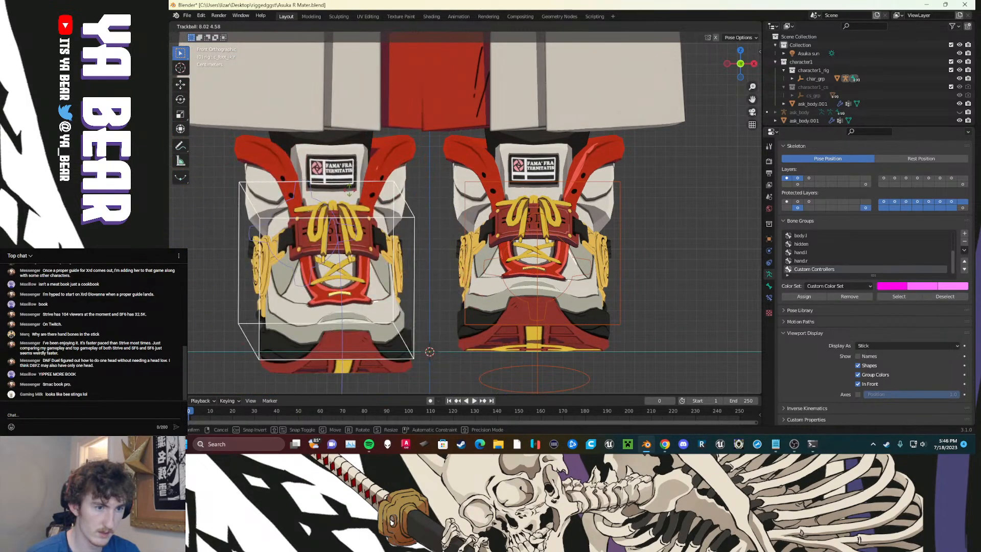
key("Escape")
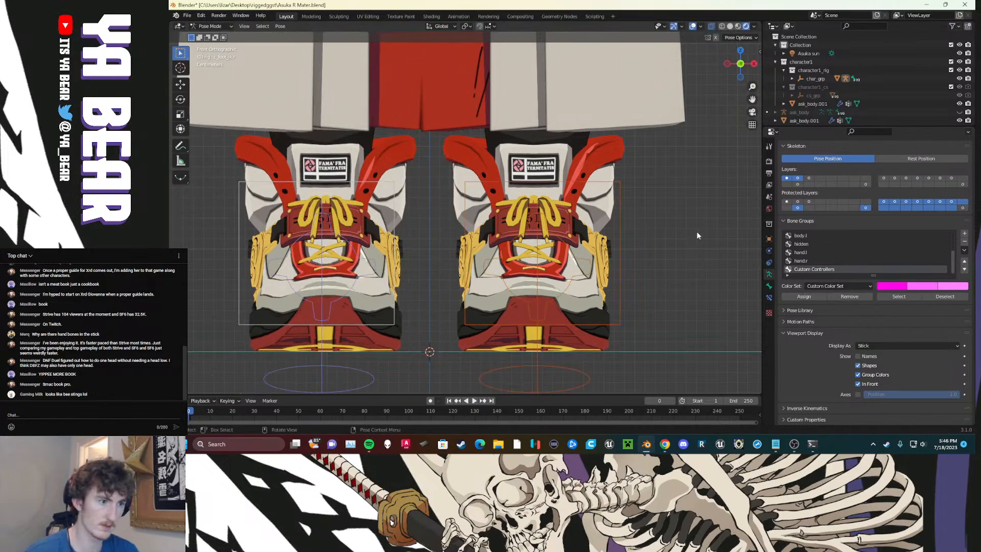
Step: Reframe the whole rig, try a trackball rotation on the left shoulder controller, and deselect it
key("shift+c")
scroll(526, 273, "up", 5)
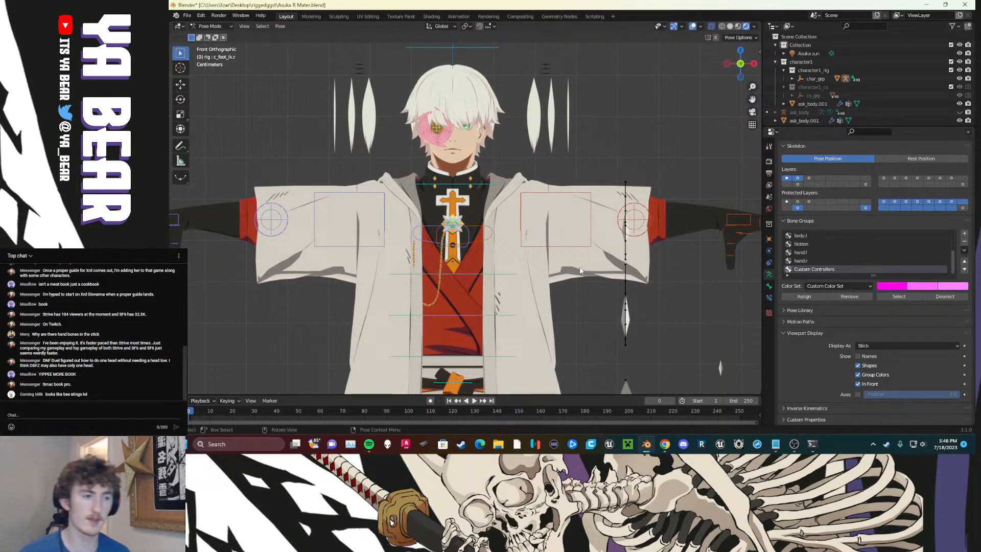
left_click(489, 239)
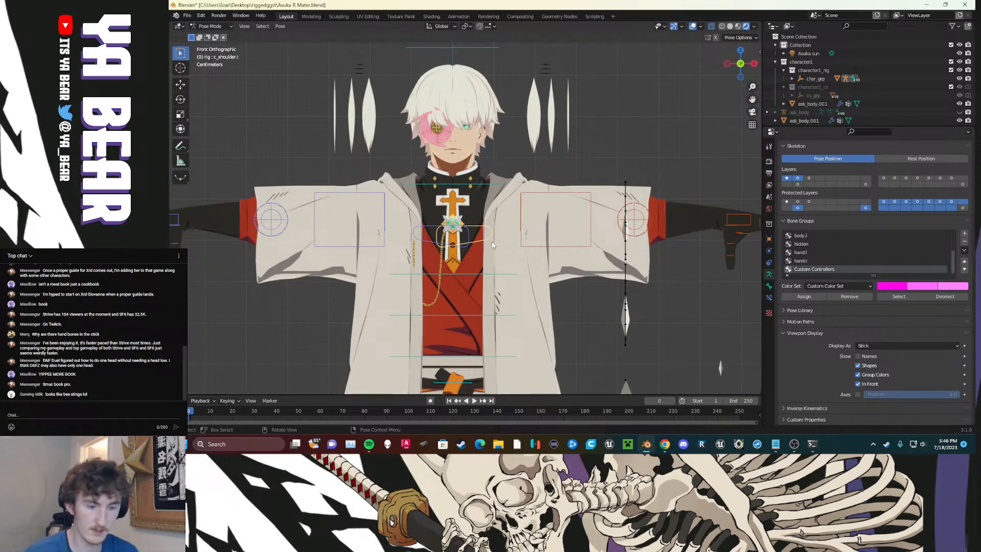
key("r")
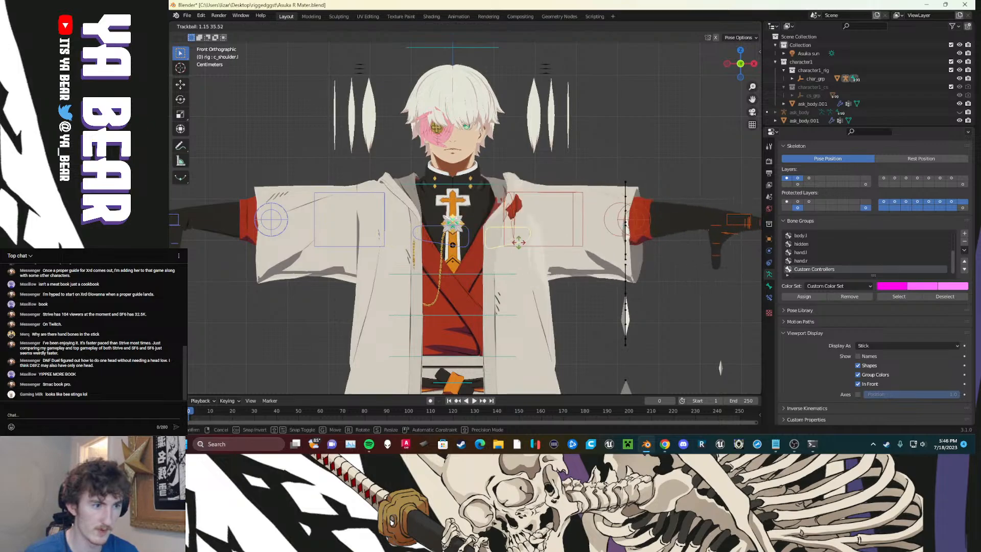
right_click(523, 243)
left_click(643, 133)
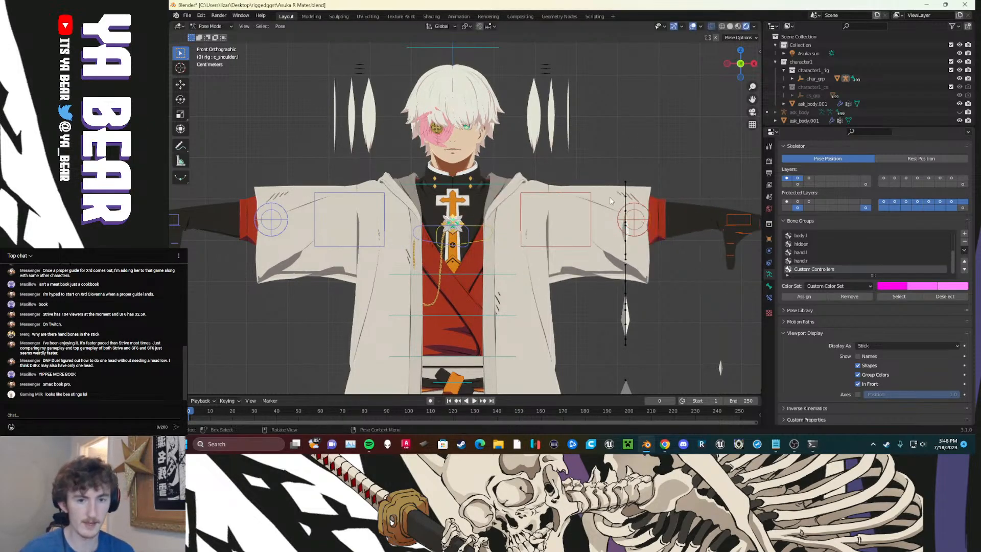
Step: Show only the third armature layer and try moving the right sleeve's lower bone G_cape_slvlow_RB
left_click(809, 178)
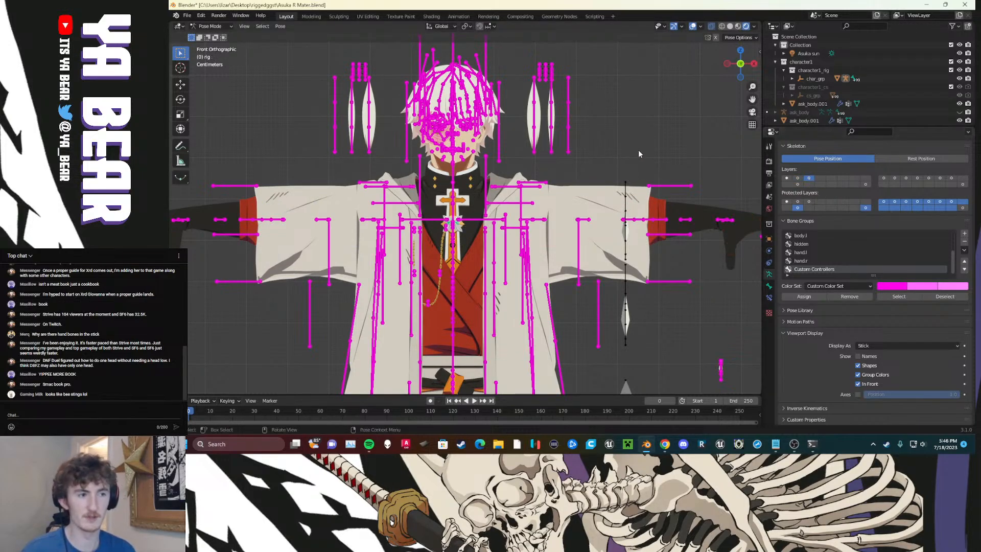
scroll(409, 259, "up", 5)
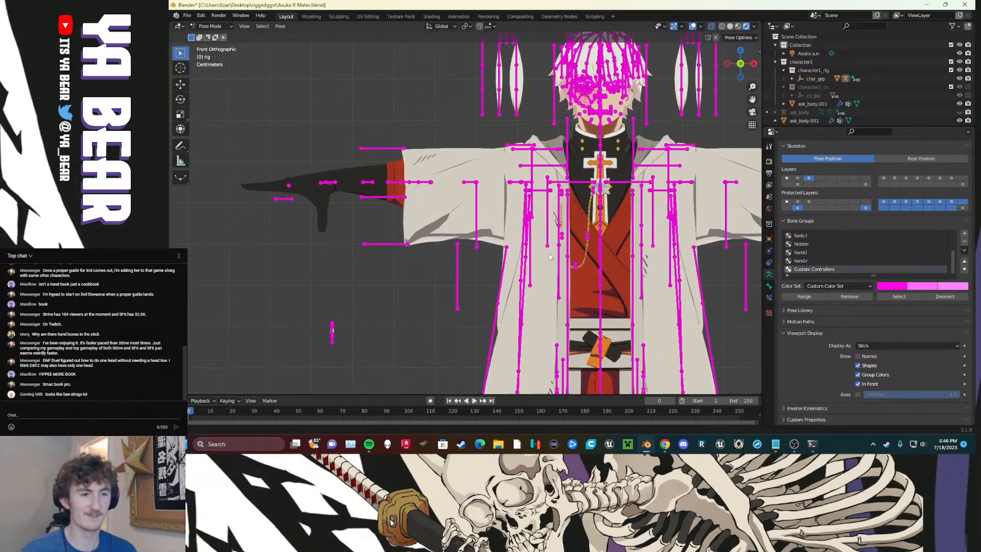
left_click(349, 273)
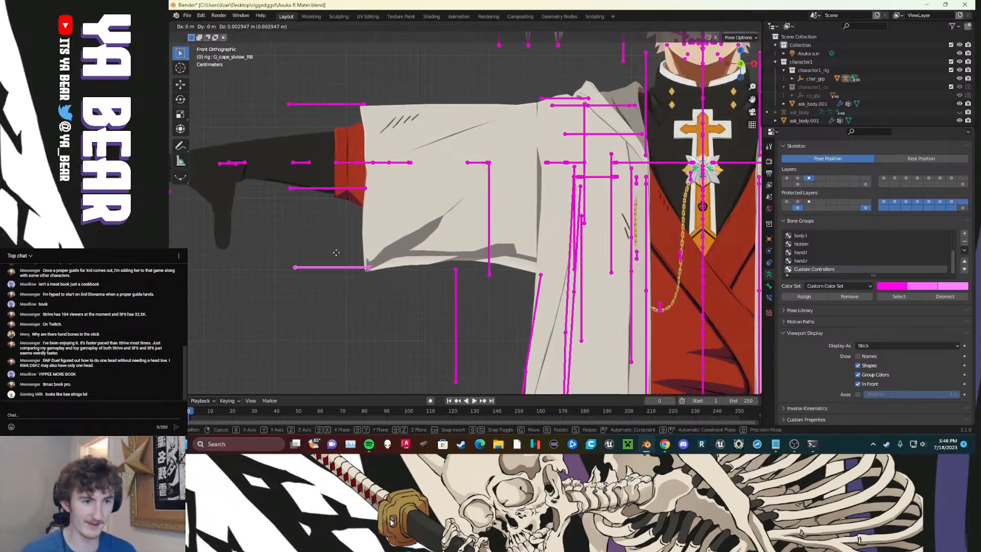
scroll(327, 273, "down", 4)
middle_click_drag(460, 338, 324, 250, "shift")
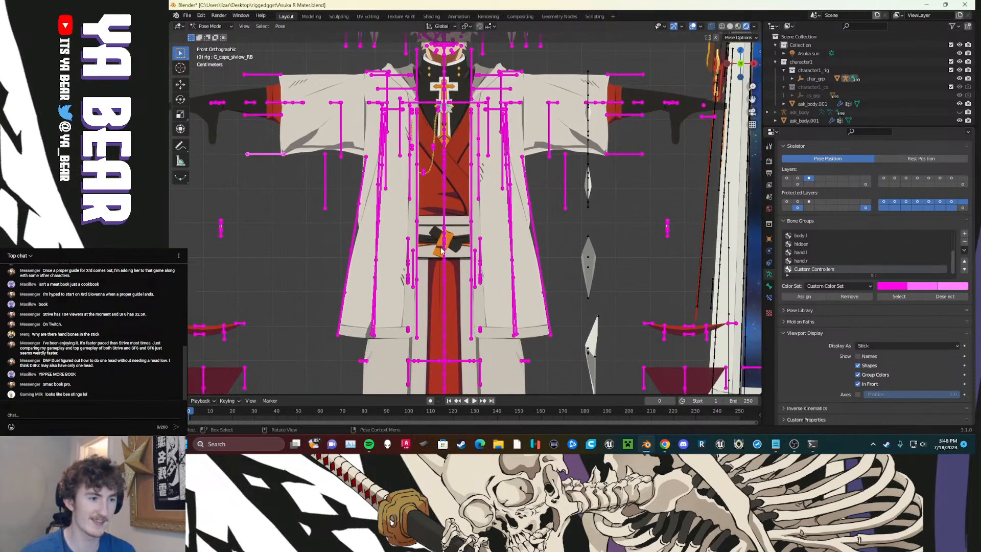
Step: Inspect the custom face bones up close and try moving the ones beside the mouth, cancelling the move
scroll(357, 307, "down", 3)
middle_click_drag(391, 391, 364, 380, "shift")
mouse_move(492, 176)
middle_mouse_down("shift")
mouse_move(465, 285)
mouse_move(509, 347)
mouse_move(484, 184)
middle_mouse_up("shift")
scroll(509, 347, "up", 9)
scroll(500, 305, "up", 2)
scroll(500, 305, "up", 3)
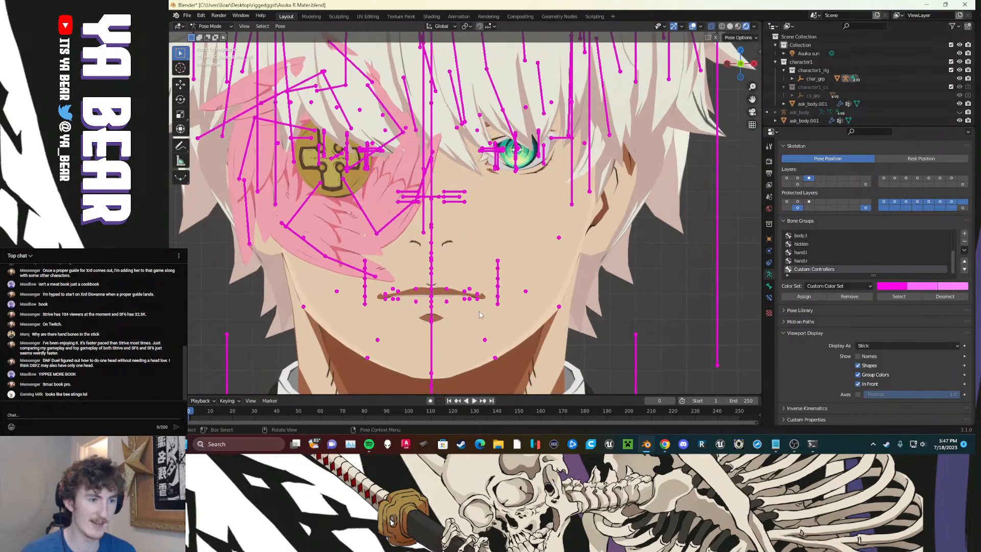
key("g")
right_click(465, 286)
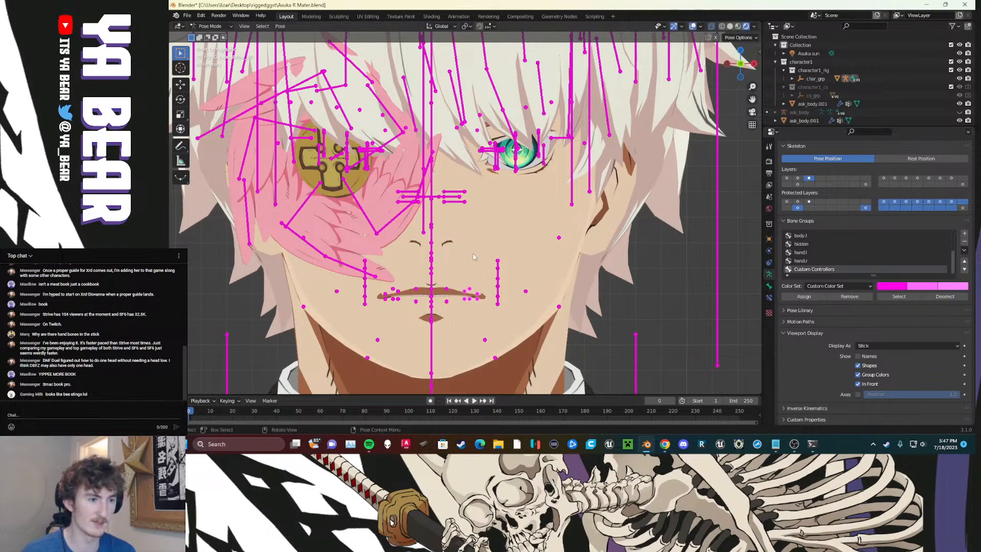
scroll(522, 230, "down", 11)
middle_click_drag(522, 228, 534, 260, "shift")
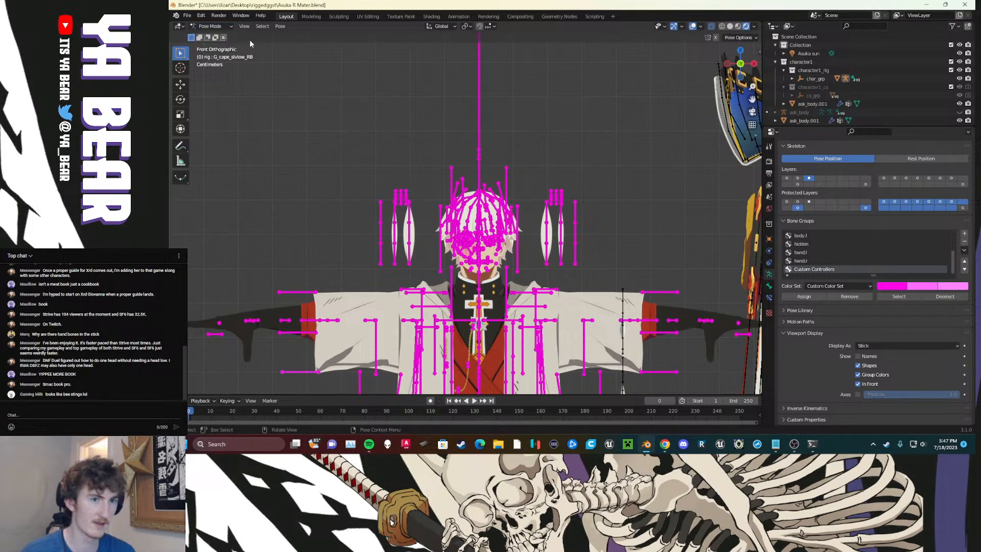
Step: Switch the rig to Object Mode and return it to Pose Mode
left_click(210, 26)
left_click(207, 33)
left_click(292, 82)
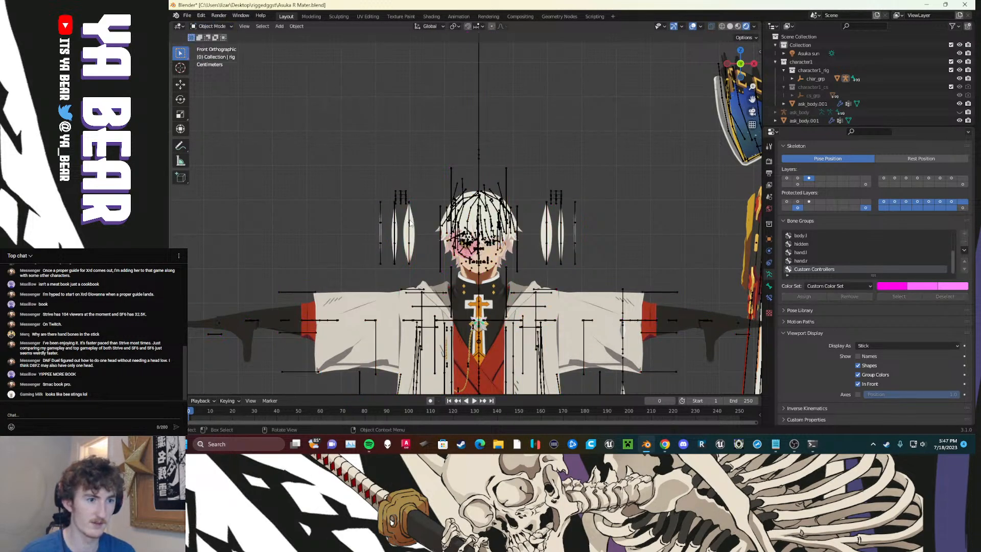
left_click(416, 251)
key("ctrl+Tab")
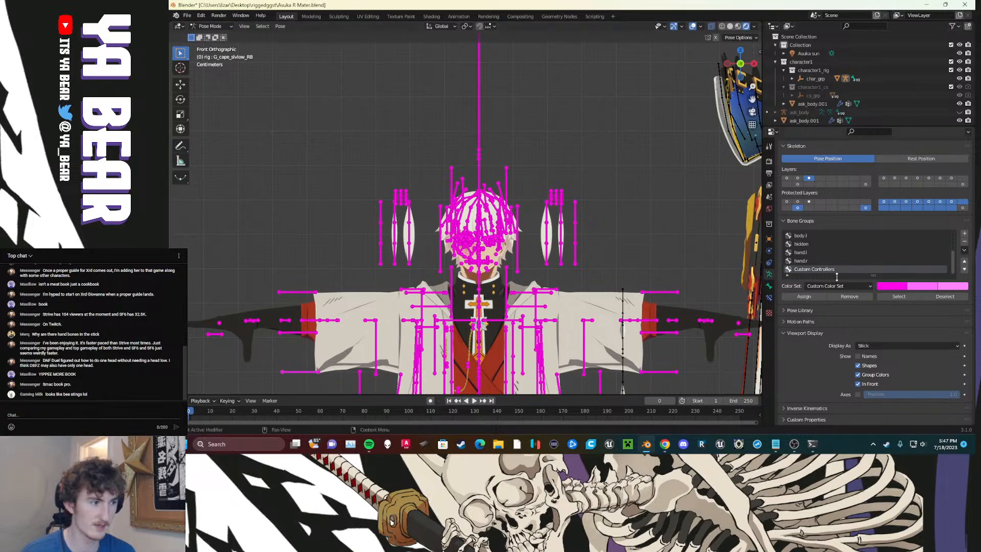
Step: Create a bone group named EXTRA and assign the bones of the floating spindle pieces on both sides of the head to it
scroll(621, 268, "up", 4)
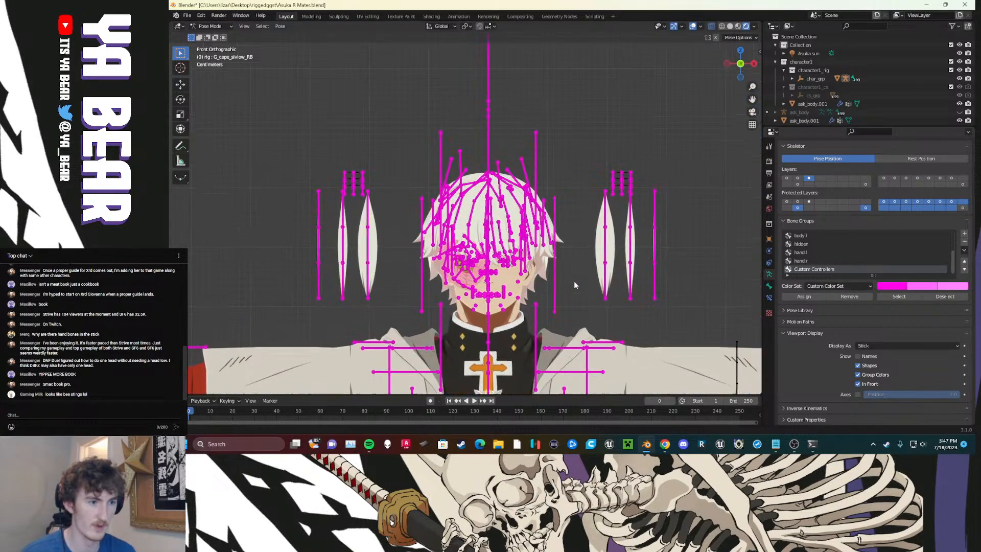
scroll(574, 284, "down", 3)
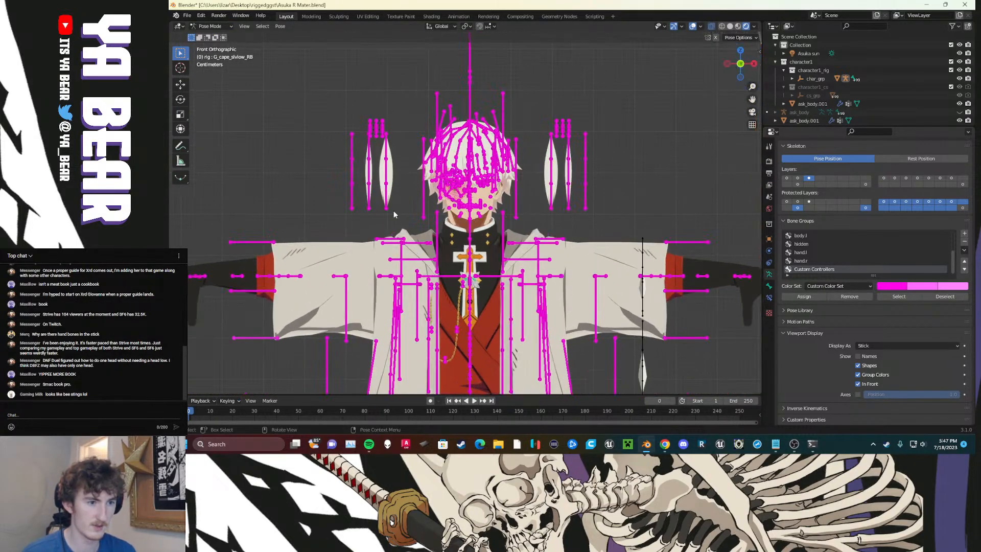
left_click_drag(401, 214, 322, 79)
left_click_drag(609, 217, 538, 92)
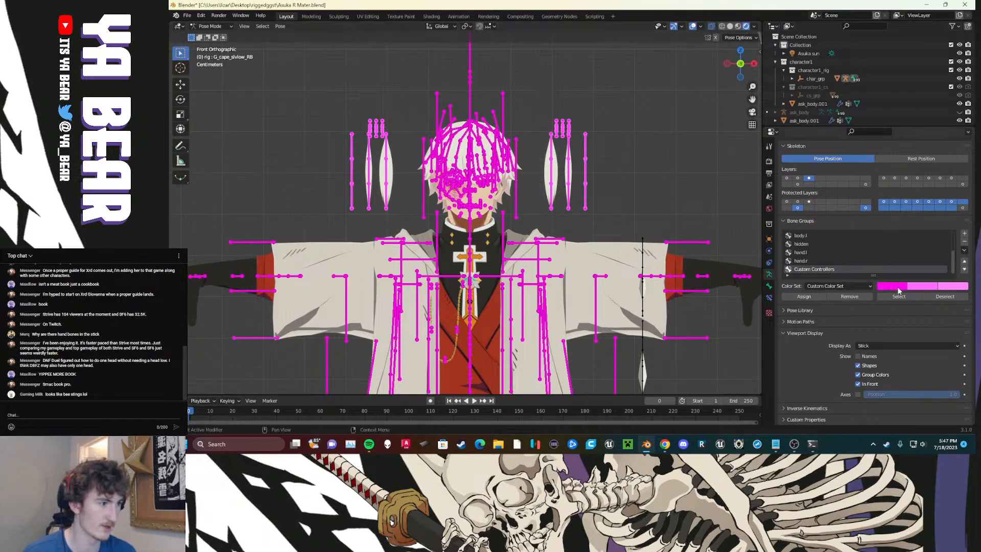
left_click(964, 234)
double_click(810, 269)
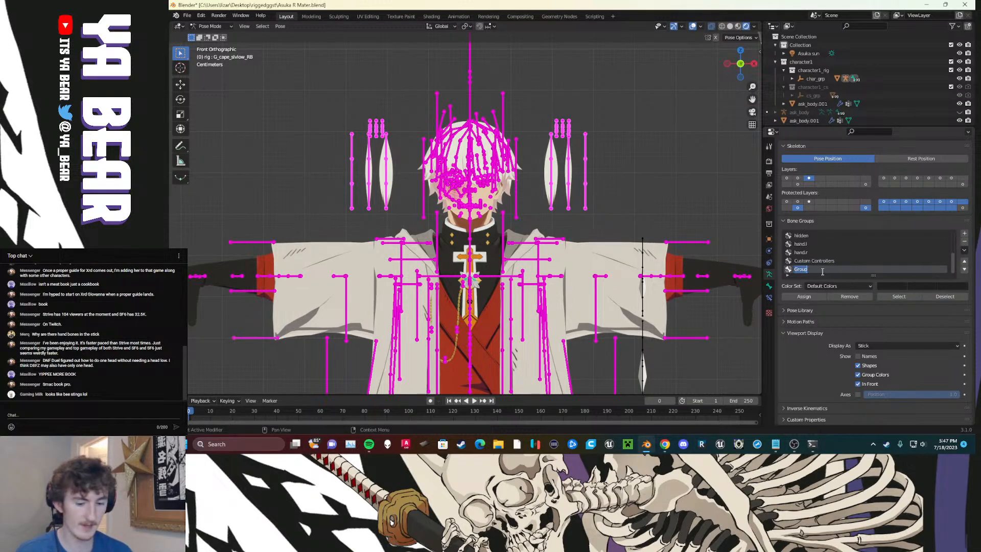
type("EXTRA")
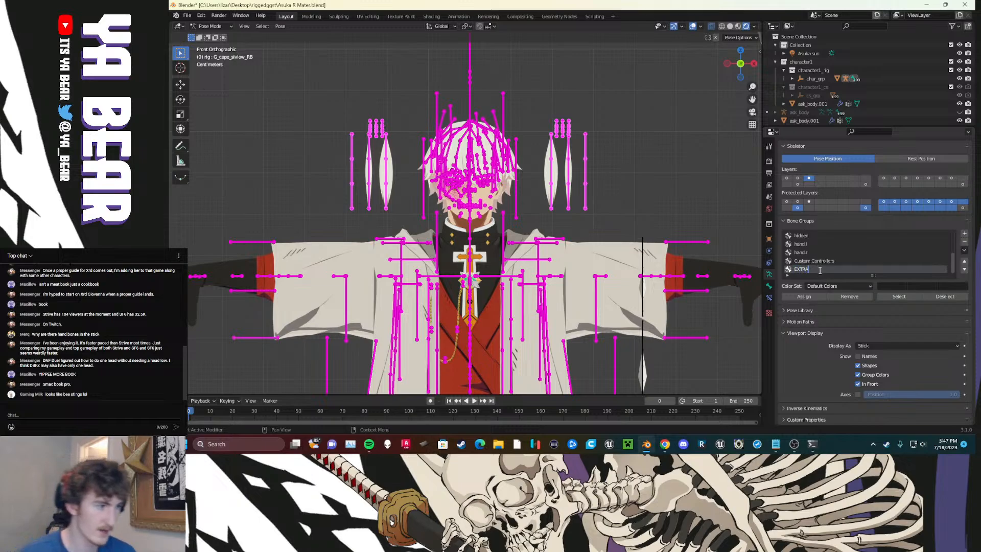
key("Return")
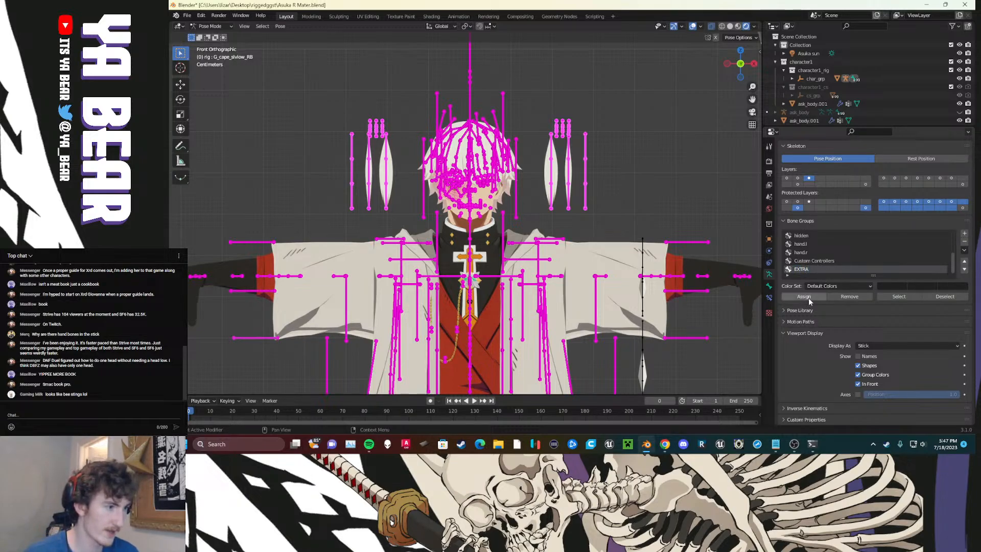
left_click(809, 298)
Step: Give the EXTRA bone group the 10 - Theme Color Set and check the recoloured bones beside the head up close
left_click(814, 287)
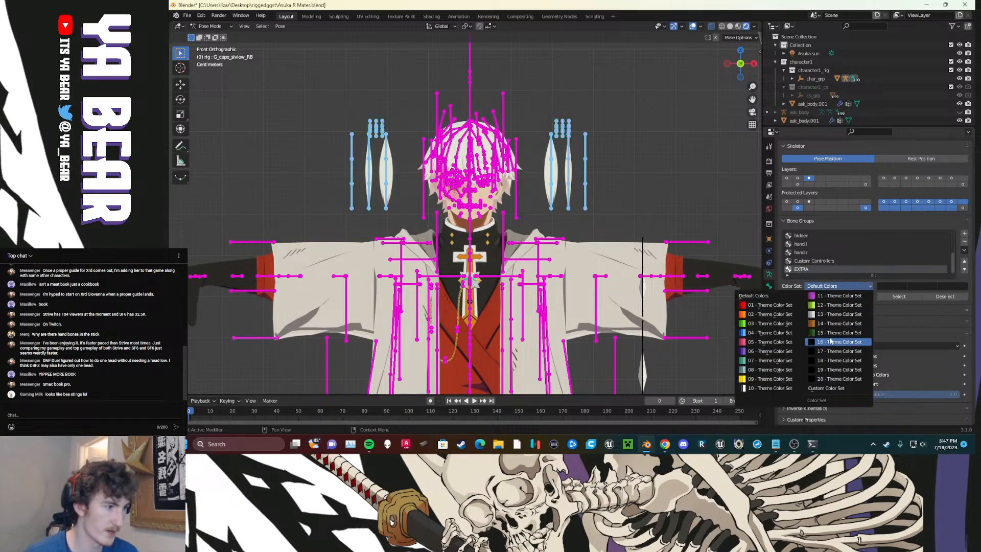
left_click(770, 388)
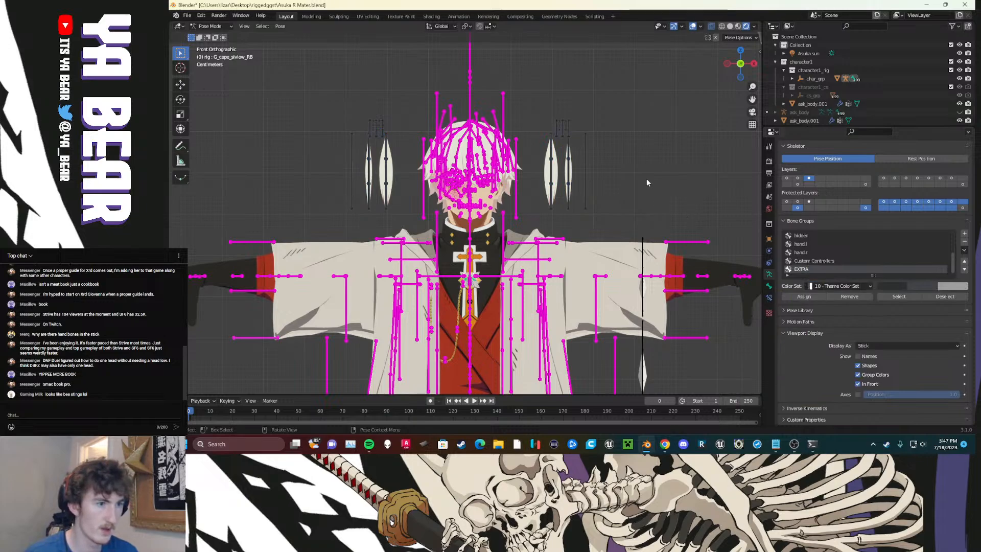
left_click(607, 136)
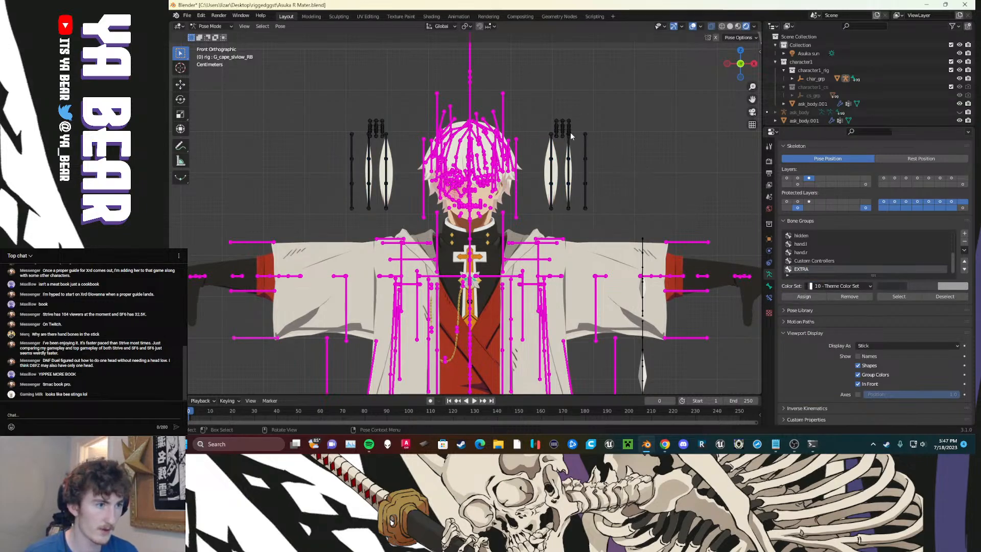
scroll(571, 136, "up", 8)
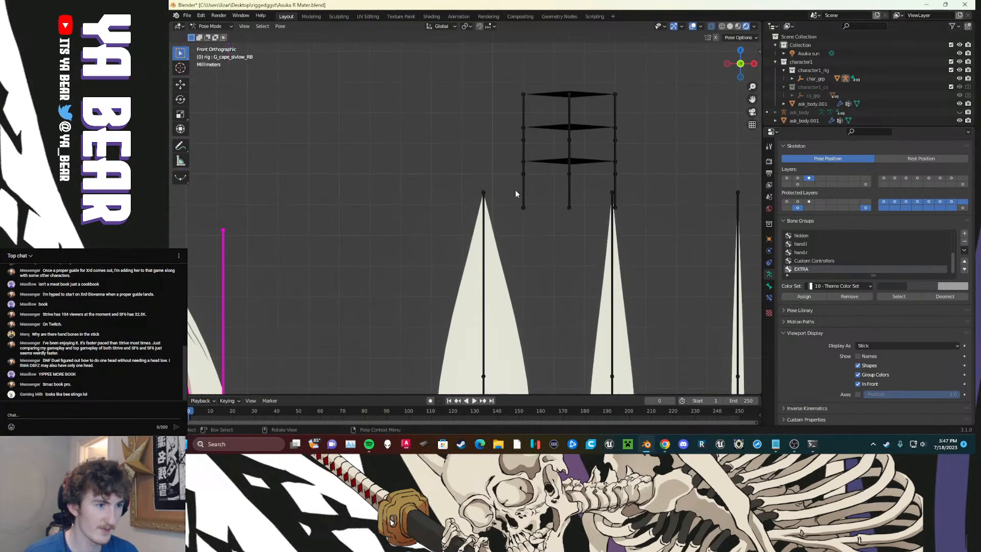
scroll(575, 180, "up", 2)
scroll(658, 203, "down", 10)
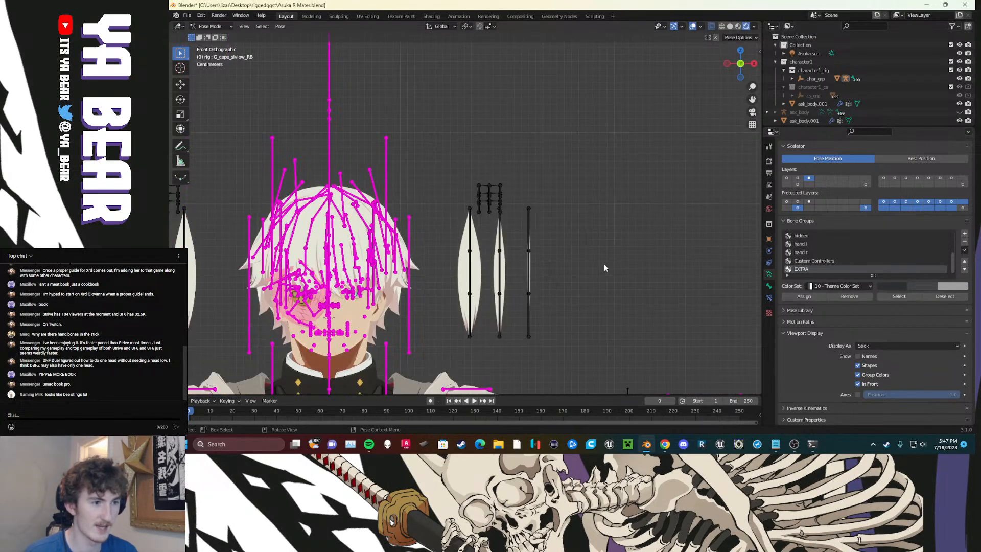
scroll(587, 270, "down", 3)
Step: Select the bones of the floating pieces beside the head and beside the legs on both sides, and move them to the eighth bone layer
left_click_drag(522, 290, 459, 171)
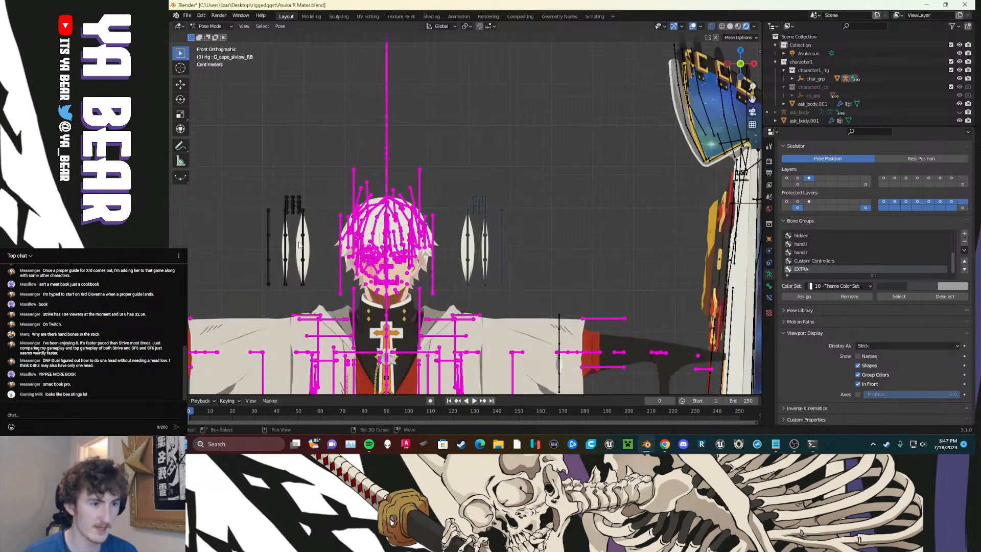
left_click_drag(309, 295, 260, 176)
scroll(510, 251, "down", 3)
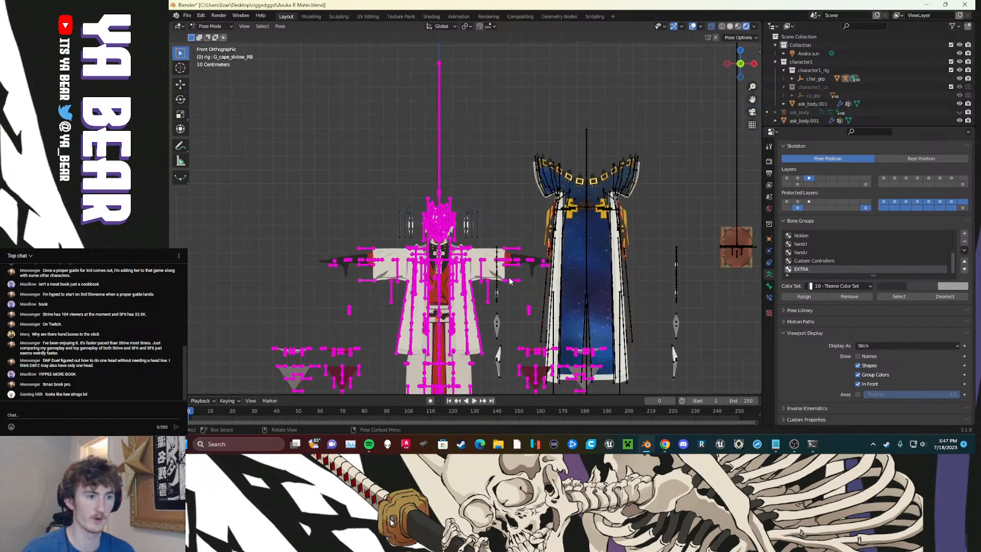
middle_click_drag(501, 321, 503, 260, "shift")
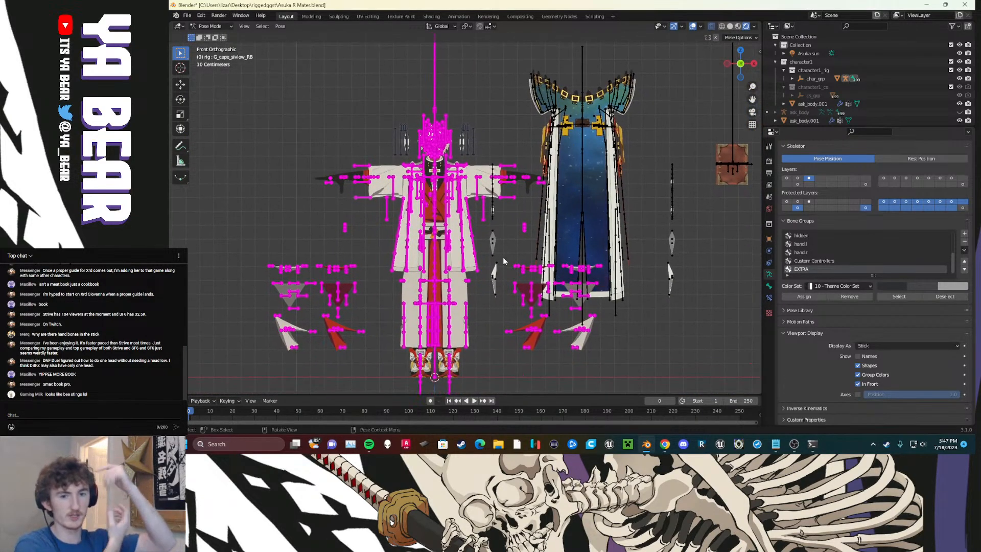
scroll(455, 241, "up", 2)
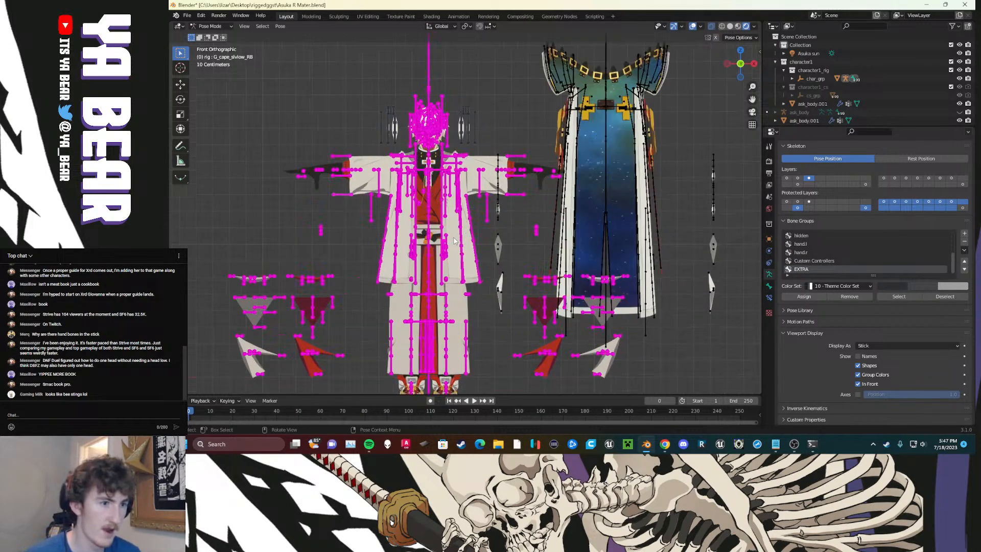
middle_click_drag(476, 285, 489, 221, "shift")
left_click_drag(356, 331, 240, 185)
left_click_drag(677, 335, 532, 188)
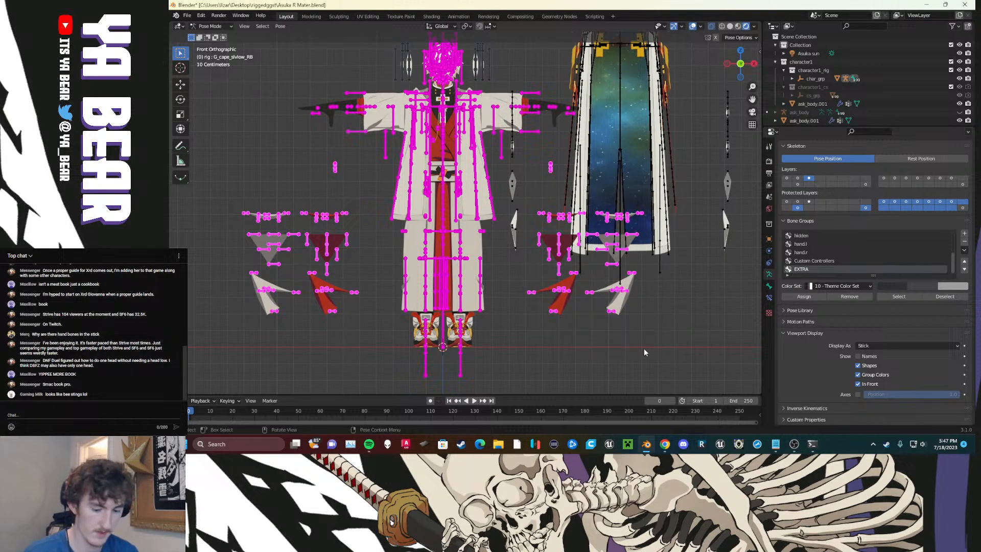
key("m")
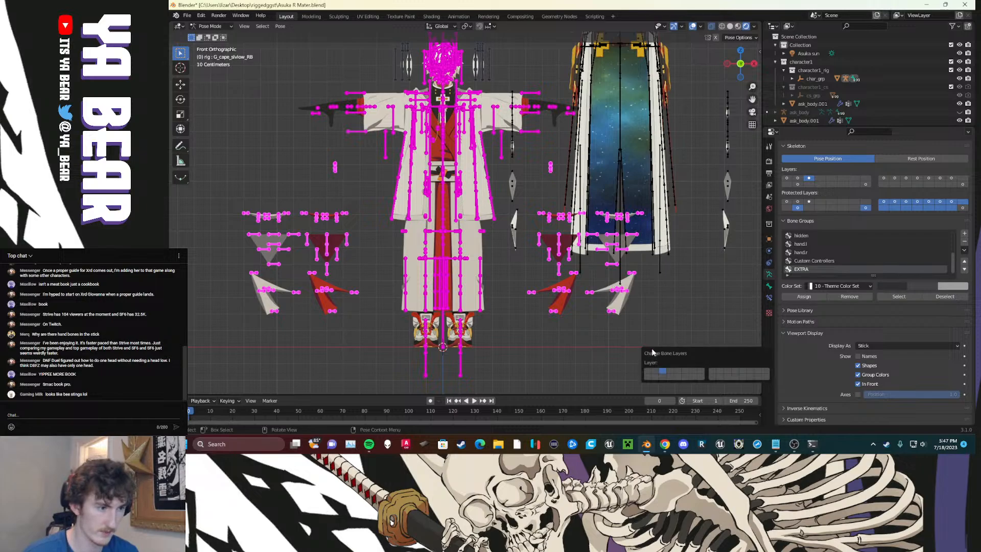
left_click(704, 372)
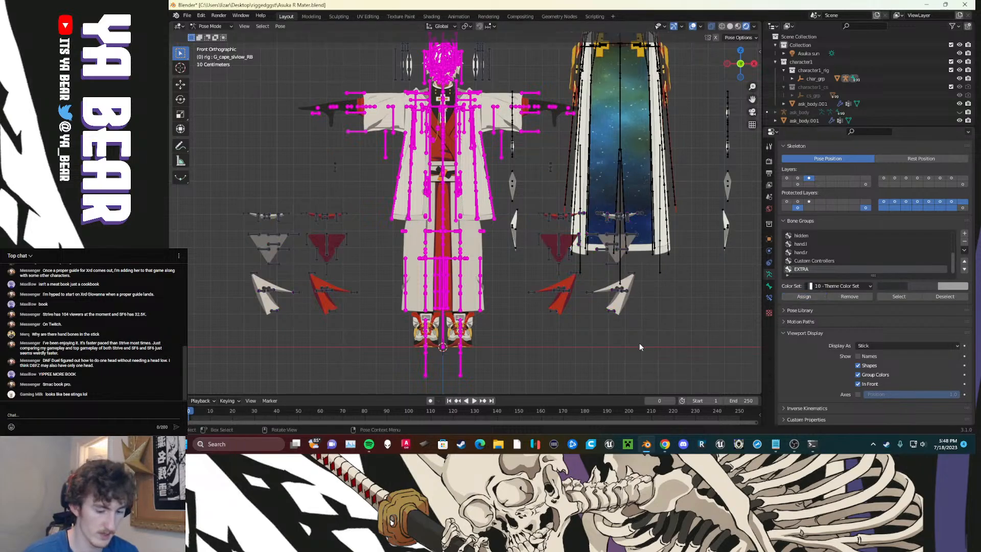
key("m")
left_click(698, 366)
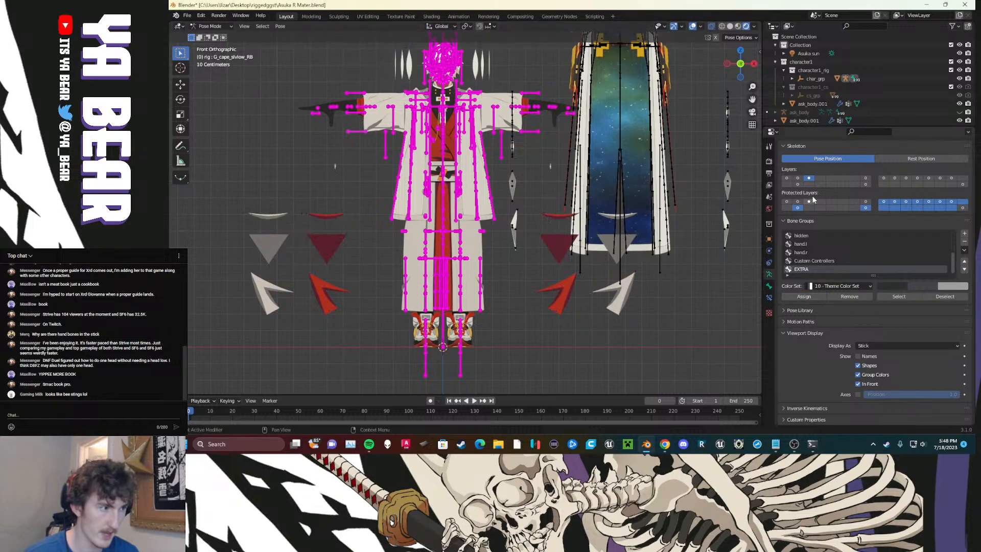
Step: Show only the rig's eighth bone layer and move the floating pieces straight down along Z, far below the character
middle_click_drag(574, 204, 578, 233, "shift")
left_click(865, 178)
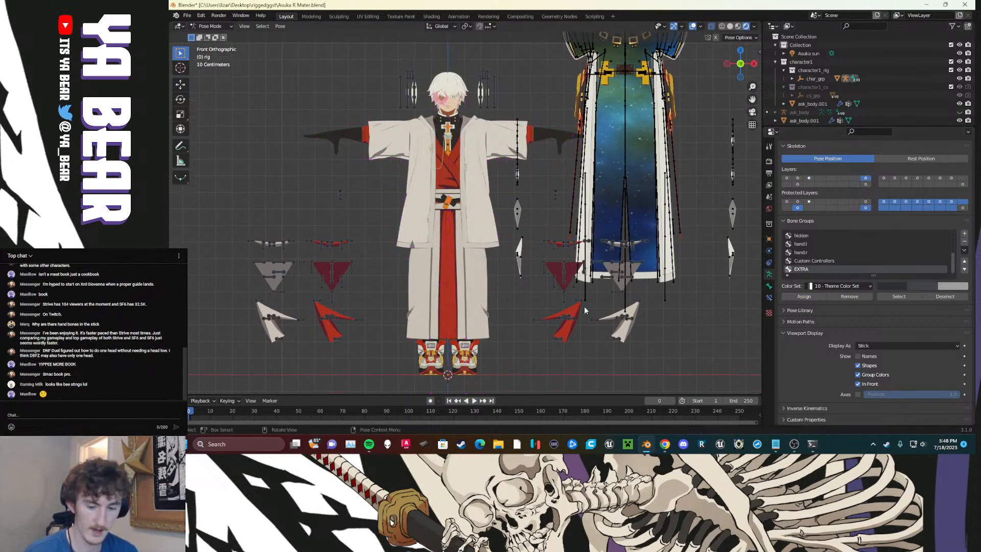
scroll(559, 305, "down", 8)
key("g")
key("z")
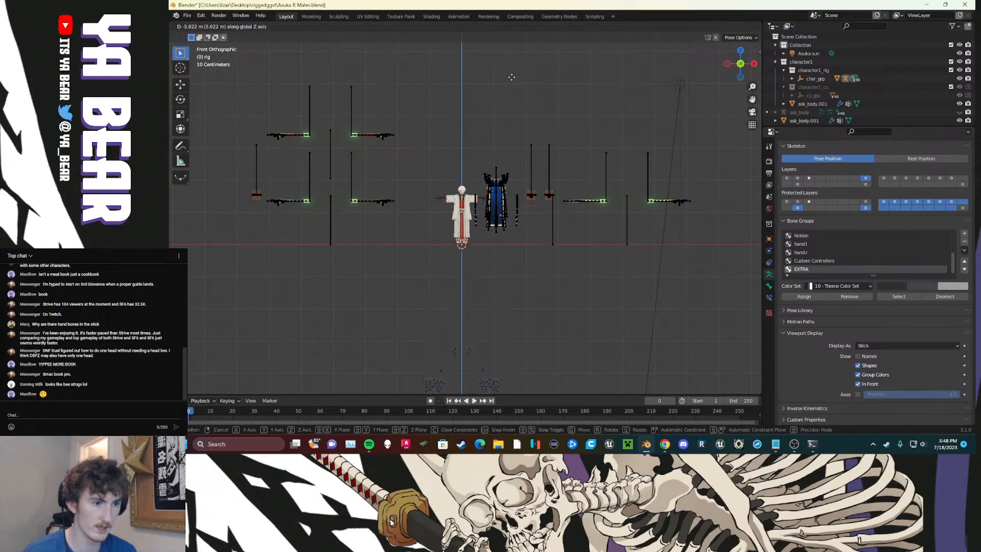
left_click(535, 139)
left_click(536, 261)
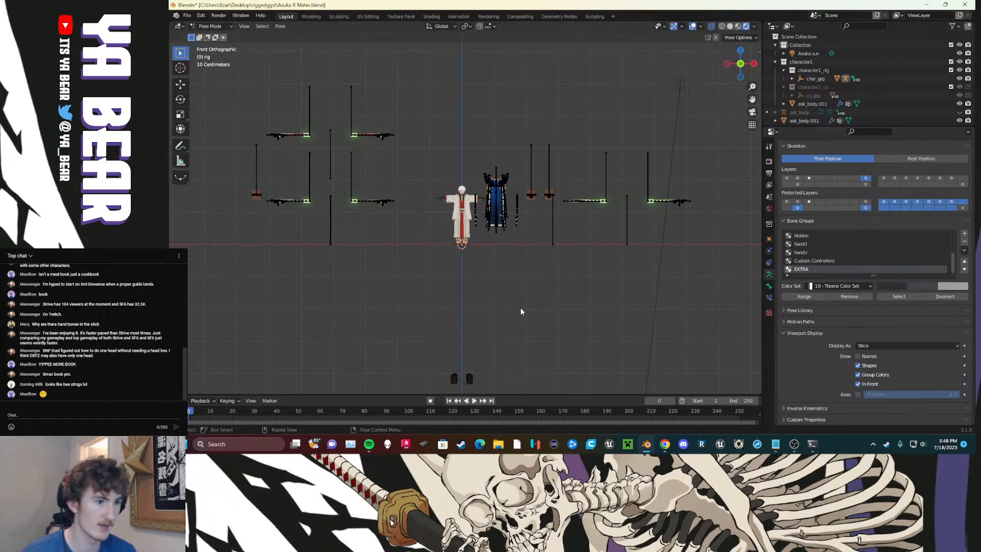
Step: Examine the relocated floating pieces below the floor and the cleared area around the character's head and body
middle_click_drag(501, 352, 477, 119, "shift")
scroll(475, 123, "up", 5)
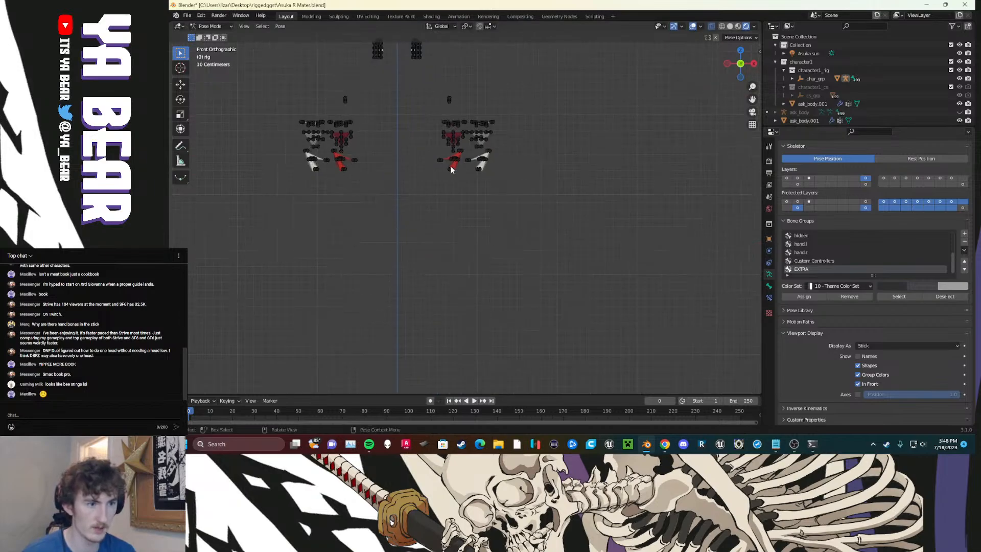
middle_click_drag(468, 44, 508, 388, "shift")
scroll(496, 242, "down", 5)
scroll(538, 196, "up", 8)
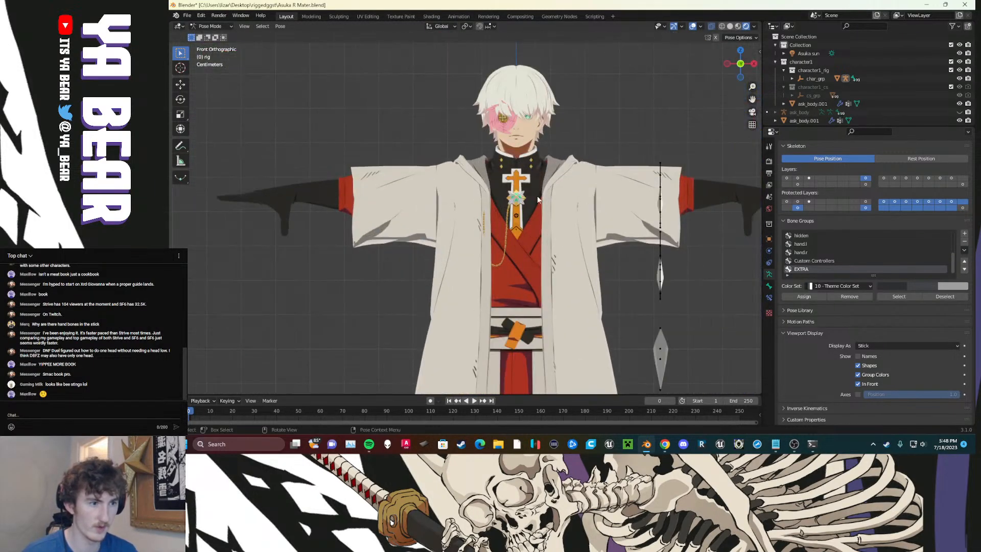
scroll(548, 252, "down", 6)
scroll(548, 250, "down", 5)
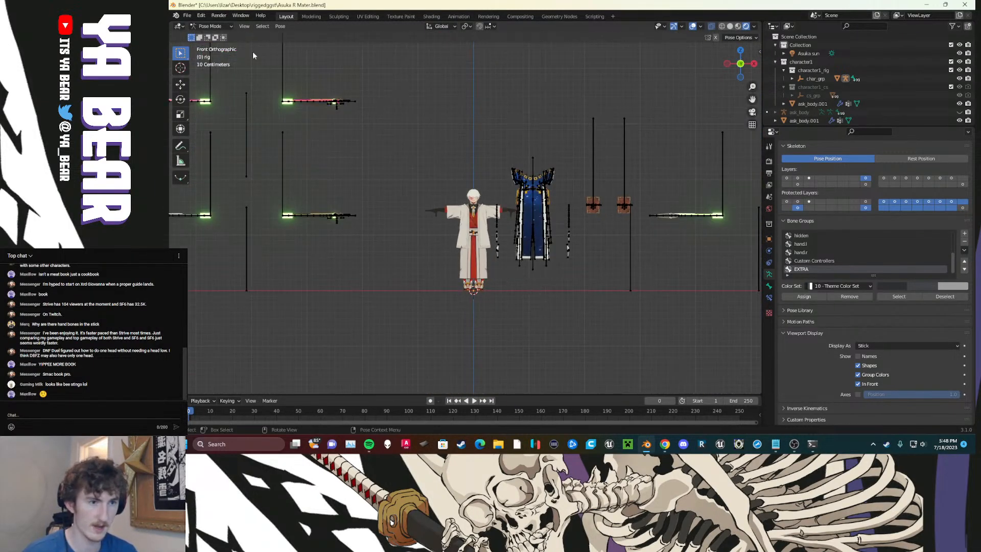
left_click(210, 26)
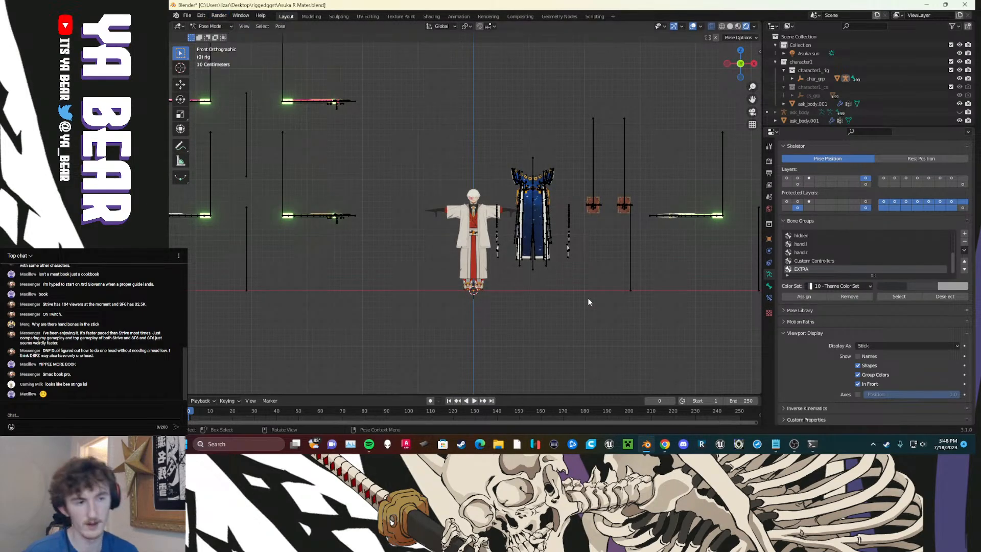
scroll(545, 299, "up", 5)
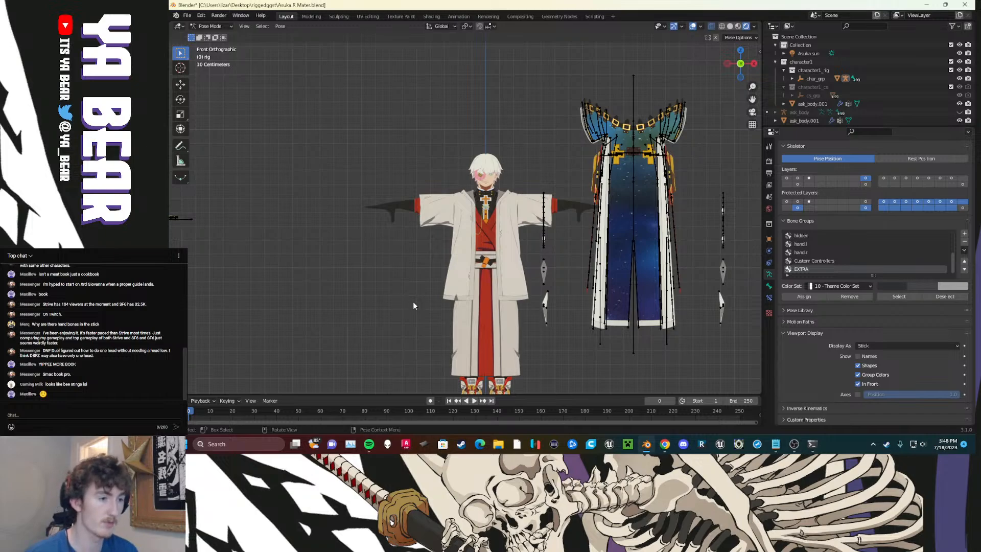
scroll(417, 306, "up", 1)
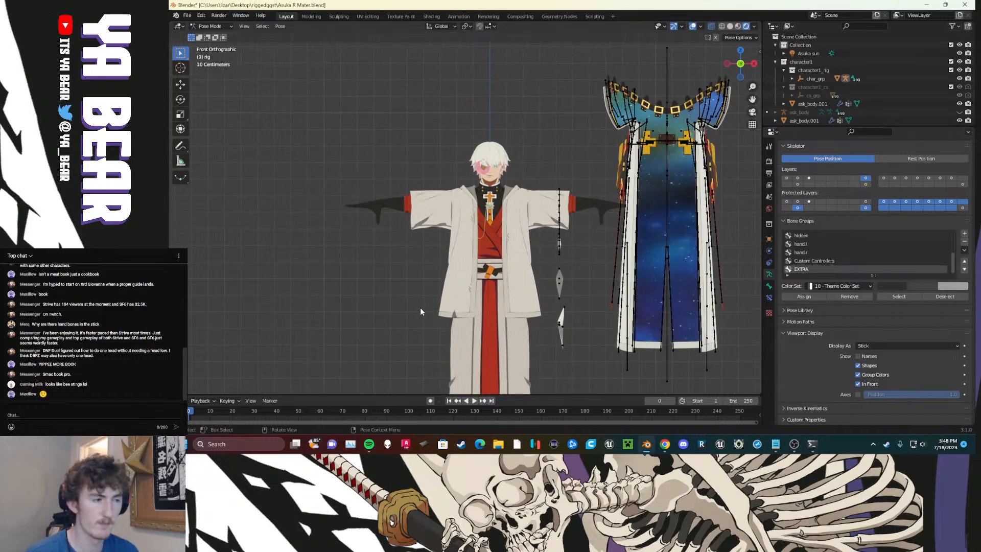
scroll(463, 267, "up", 4)
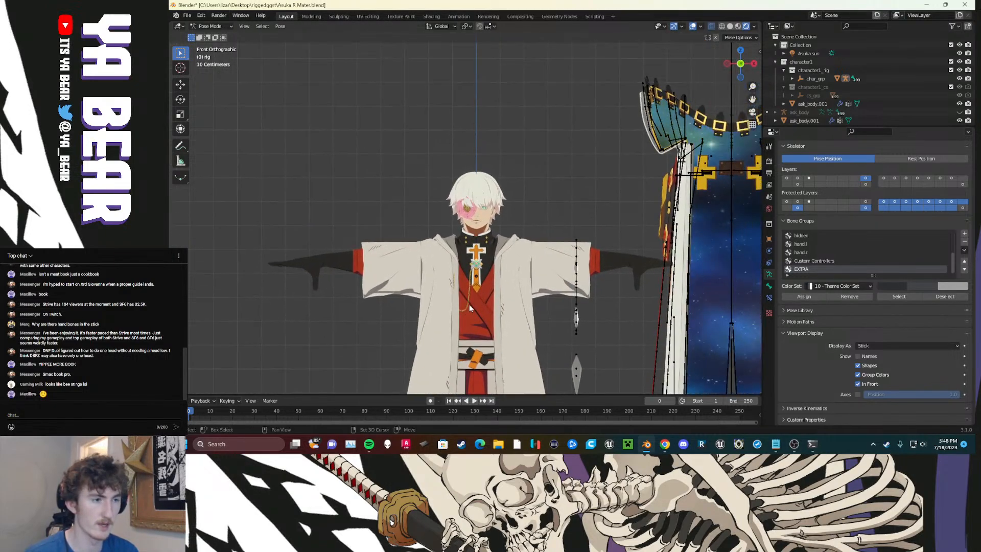
scroll(499, 291, "up", 1)
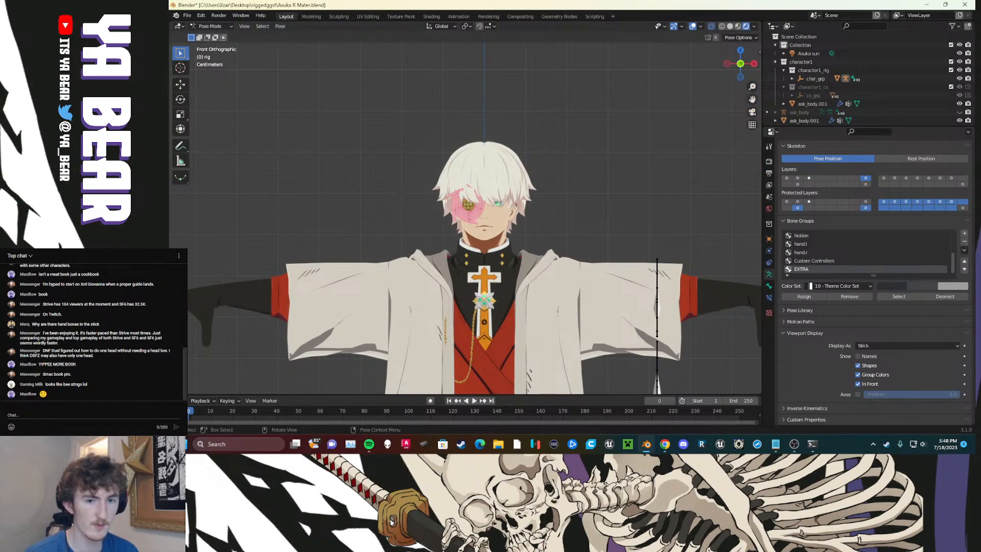
Step: Switch the rig's visible bones to the first layer with the main body controllers and save the file
left_click(808, 178)
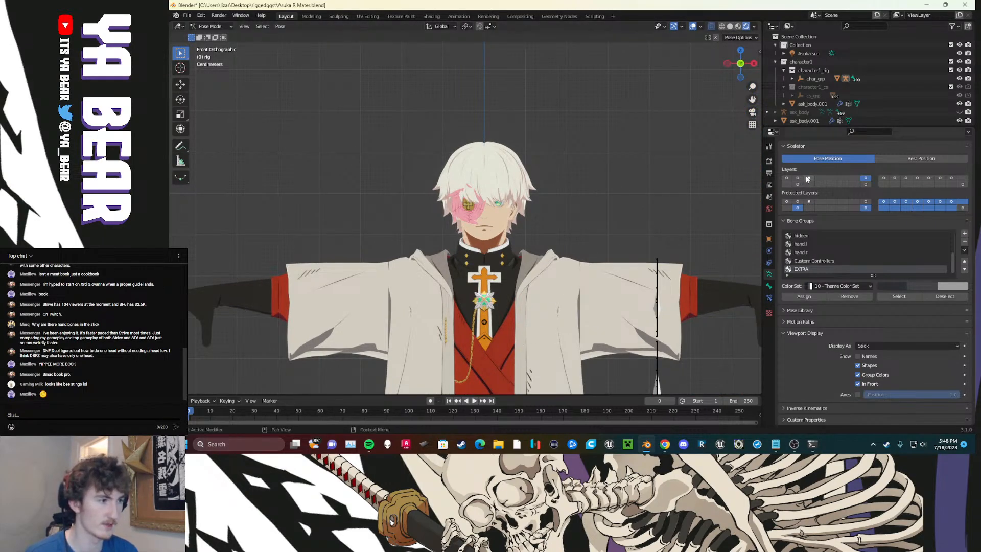
scroll(586, 277, "down", 1)
middle_click_drag(585, 277, 582, 172, "shift")
scroll(590, 300, "down", 2)
middle_click_drag(590, 299, 588, 161, "shift")
middle_click_drag(559, 223, 483, 284, "shift")
scroll(484, 287, "up", 3)
scroll(485, 287, "down", 2)
middle_click_drag(634, 174, 673, 263, "shift")
left_click(787, 178)
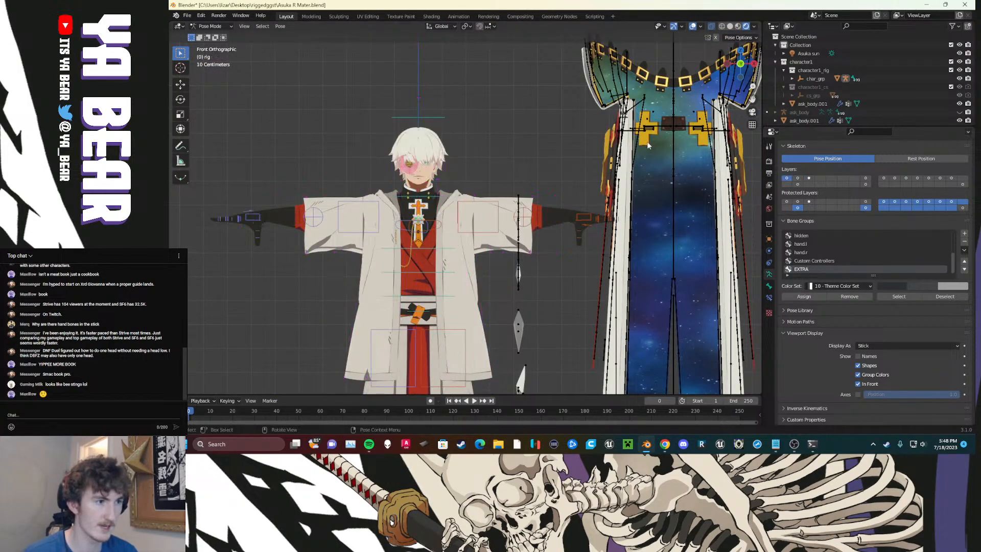
key("ctrl+s")
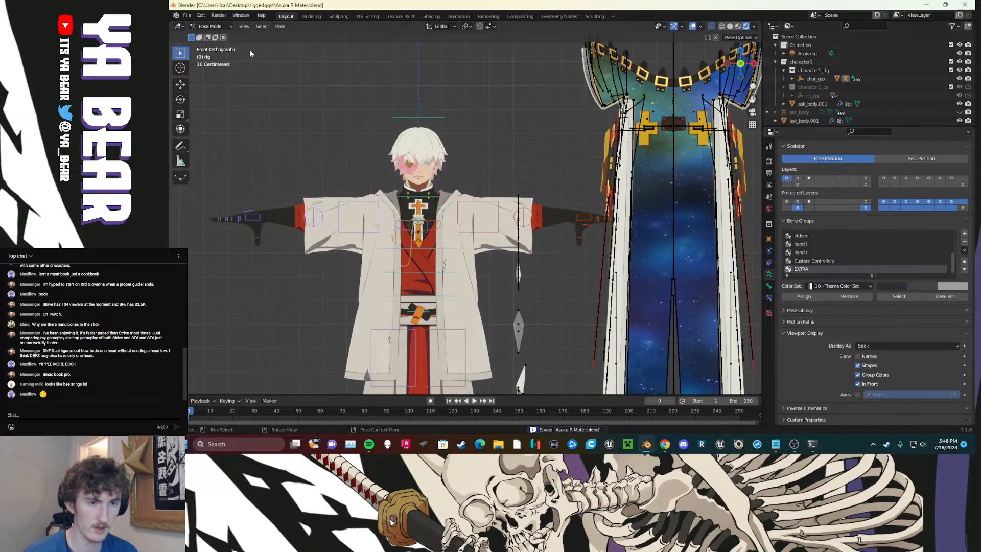
Step: Select the neck controller in Pose Mode, open the rig in Edit Mode, and return it to Object Mode
left_click(212, 27)
left_click(215, 37)
left_click(216, 29)
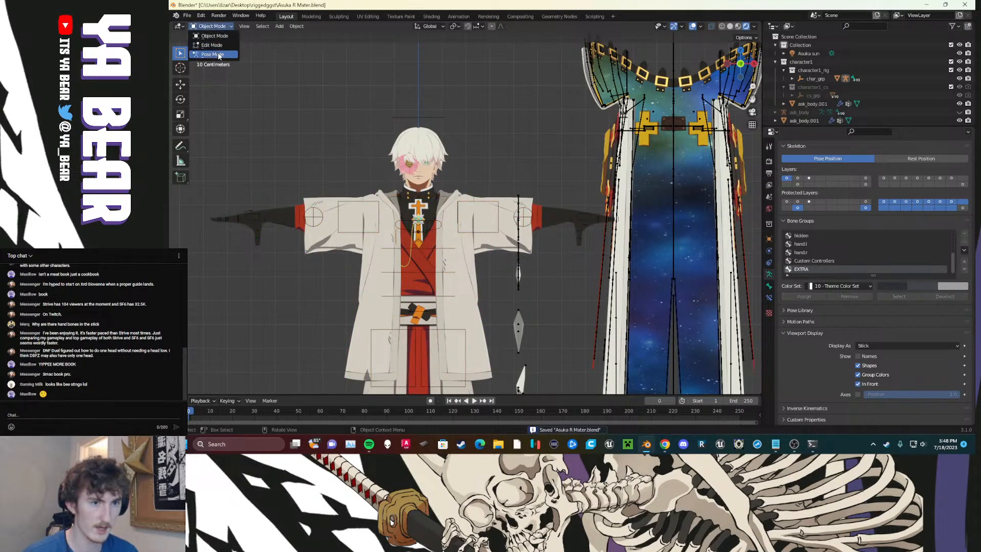
left_click(217, 54)
left_click(418, 204)
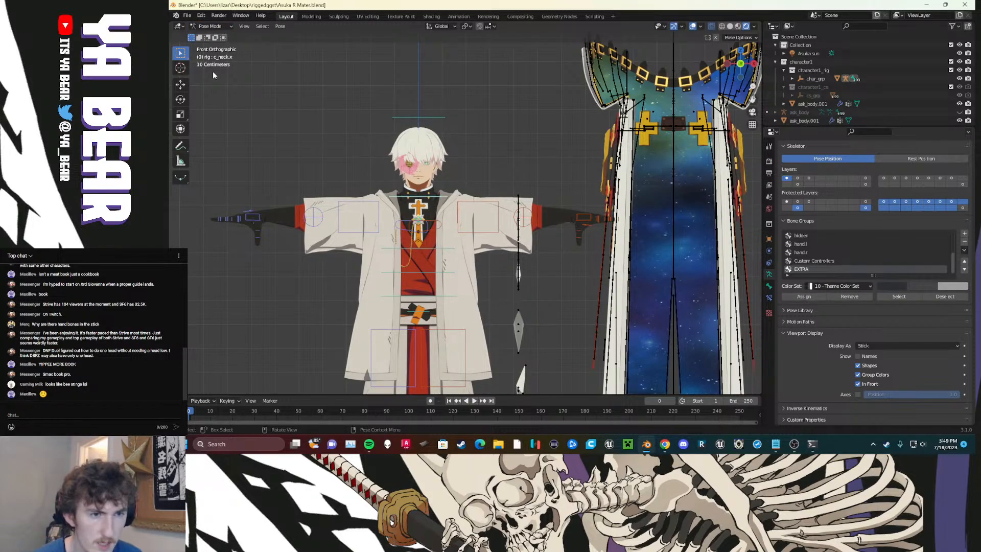
left_click(211, 26)
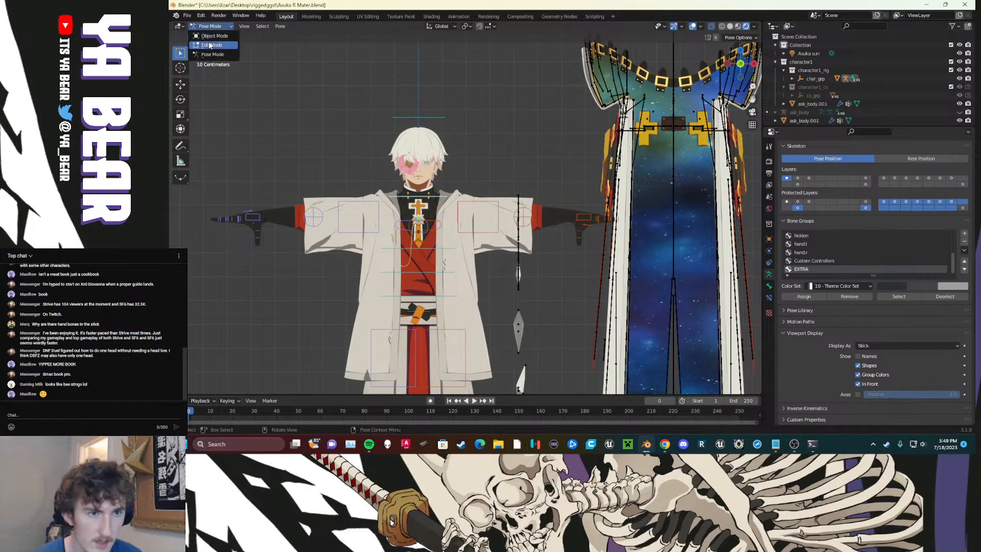
left_click(211, 45)
left_click(207, 26)
left_click(210, 36)
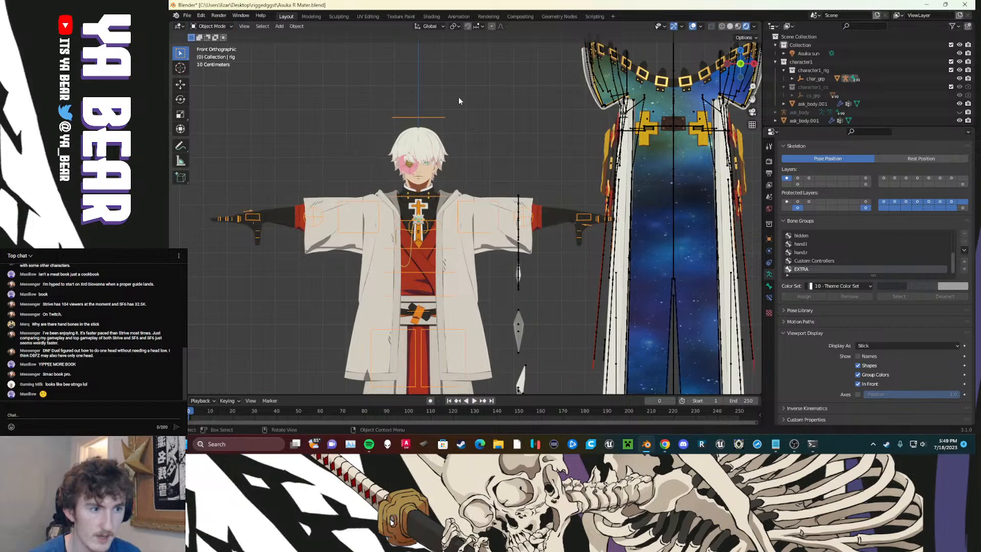
Step: Select the mantle armature beside the character, enter Pose Mode on it, and return it to Object Mode
middle_click_drag(524, 204, 454, 217, "shift")
left_click(528, 199)
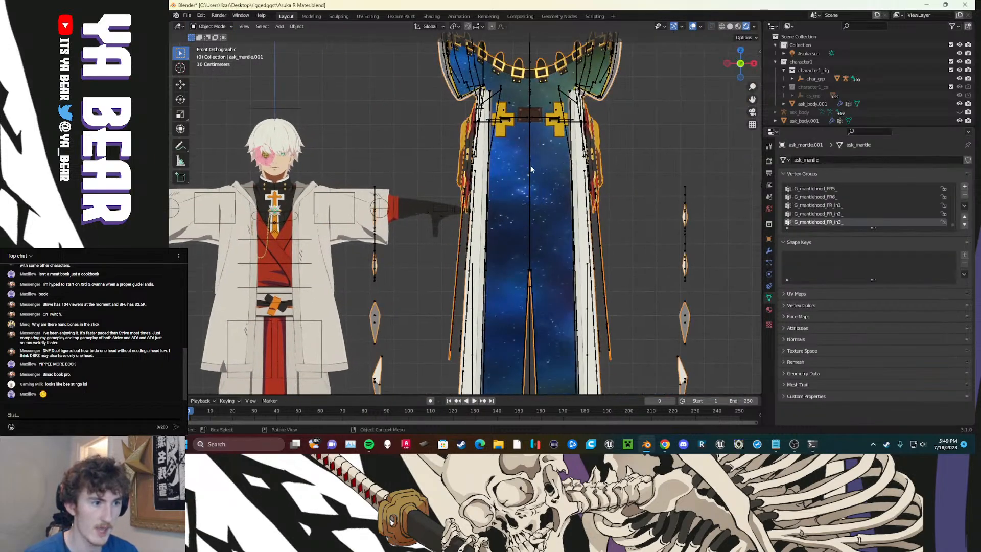
left_click(530, 165)
left_click(218, 26)
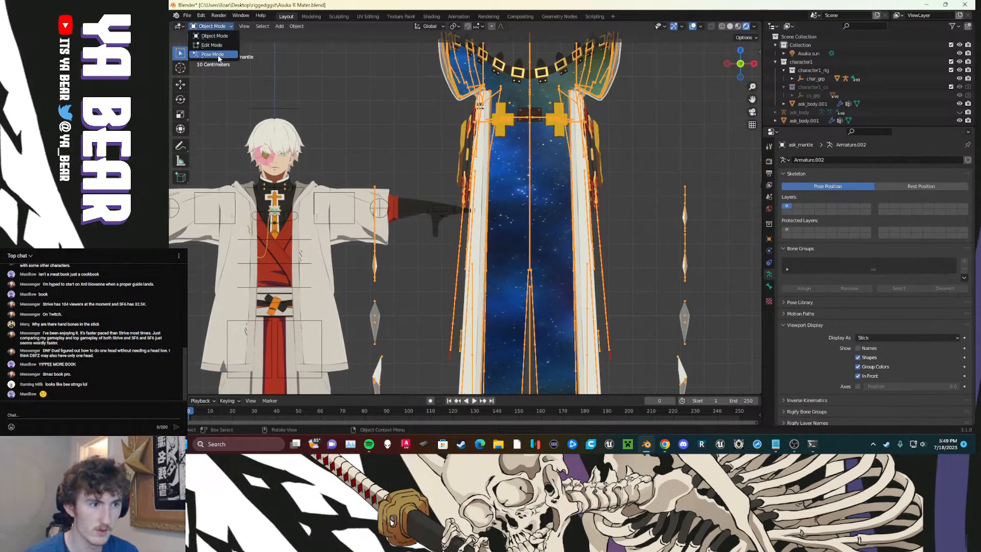
left_click(218, 56)
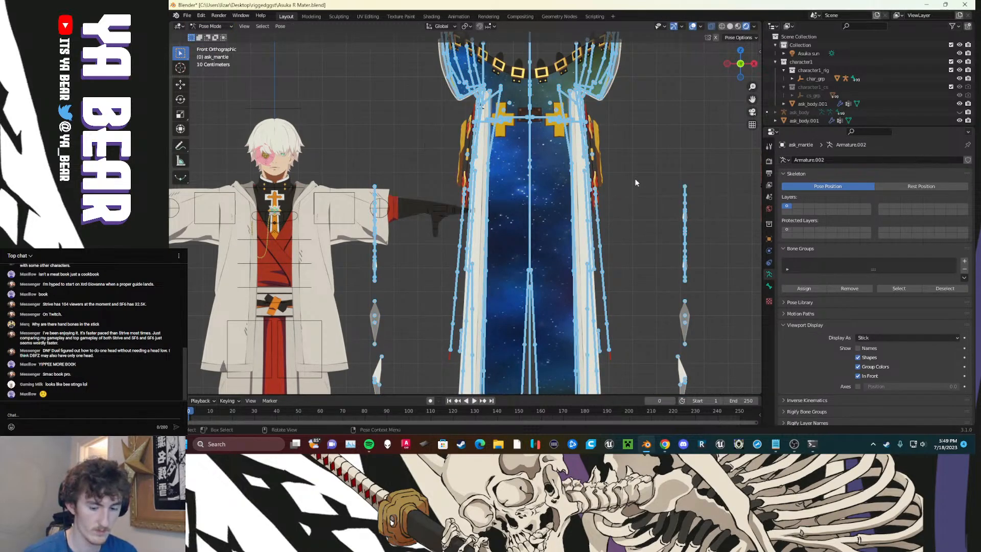
left_click(210, 26)
left_click(208, 36)
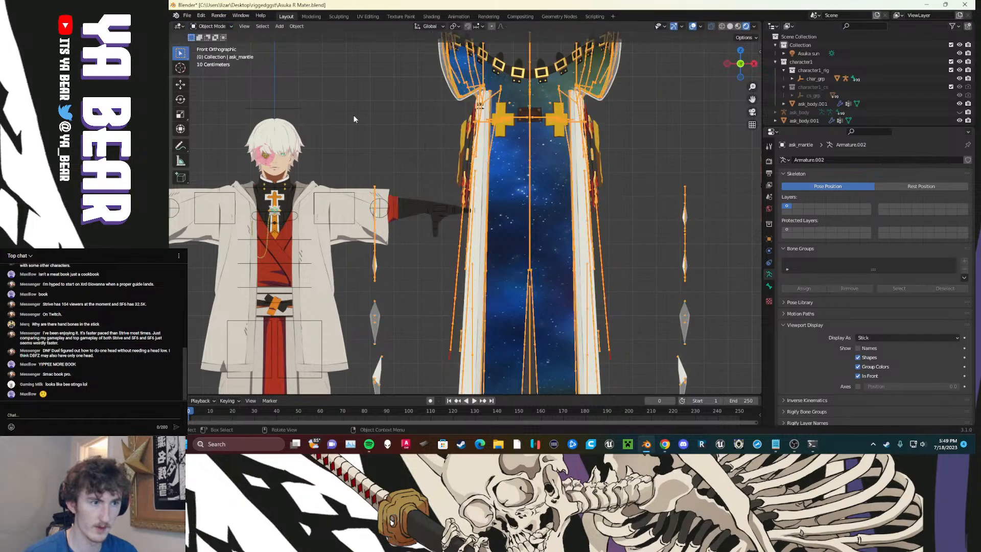
Step: Select the mantle armature and clear its location to bring the mantle onto the character
left_click(354, 119)
left_click(530, 109)
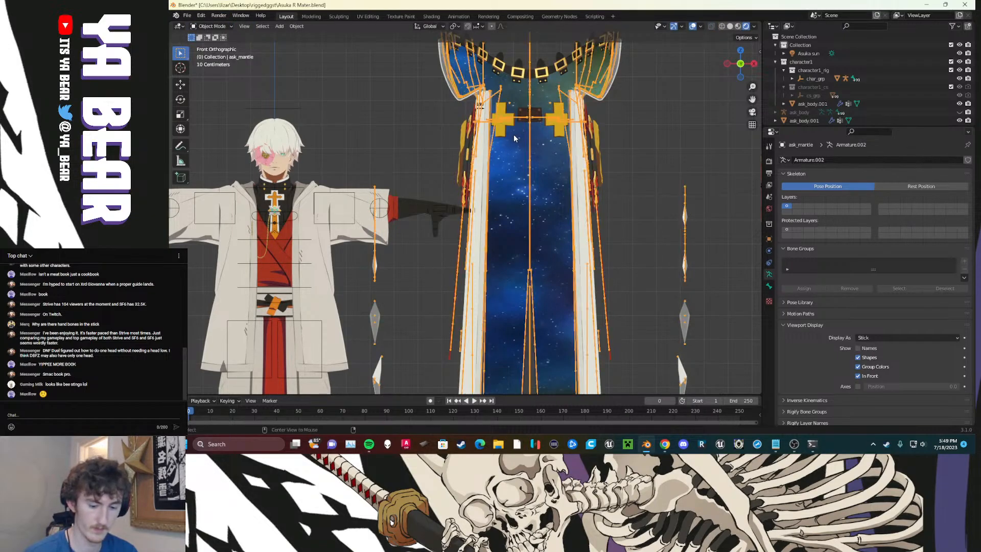
key("alt+g")
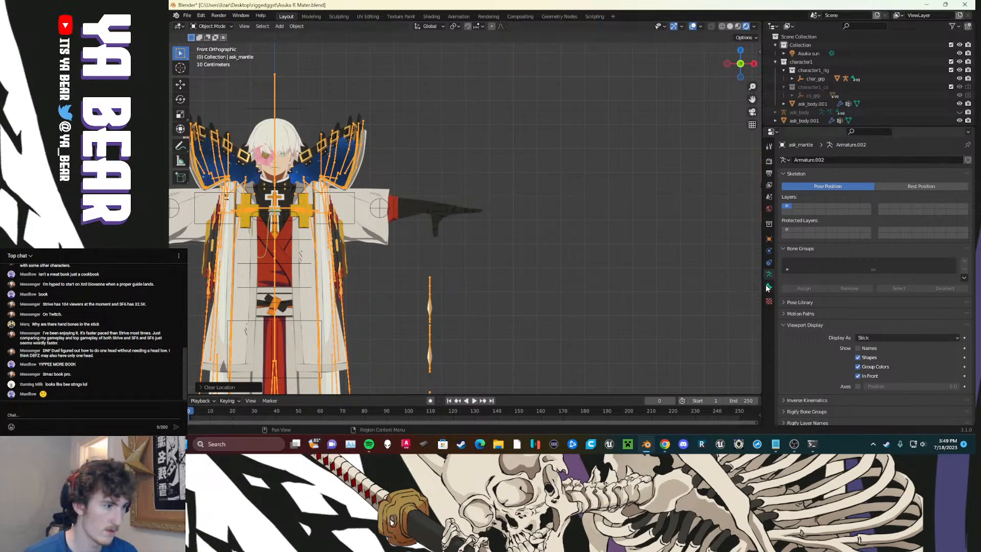
Step: Add a Child Of object constraint to the mantle armature, targeting the rig's c_neck.x bone
left_click(769, 262)
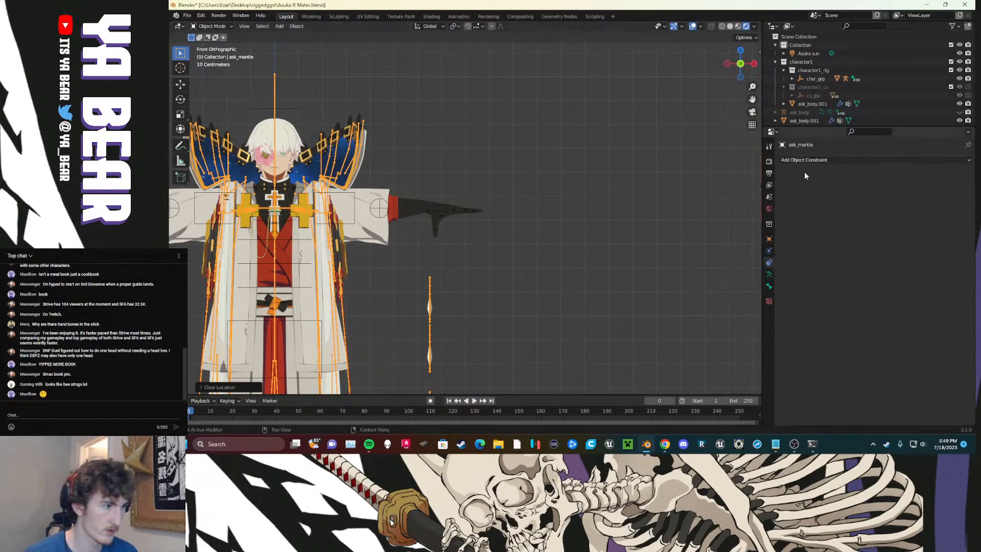
left_click(817, 159)
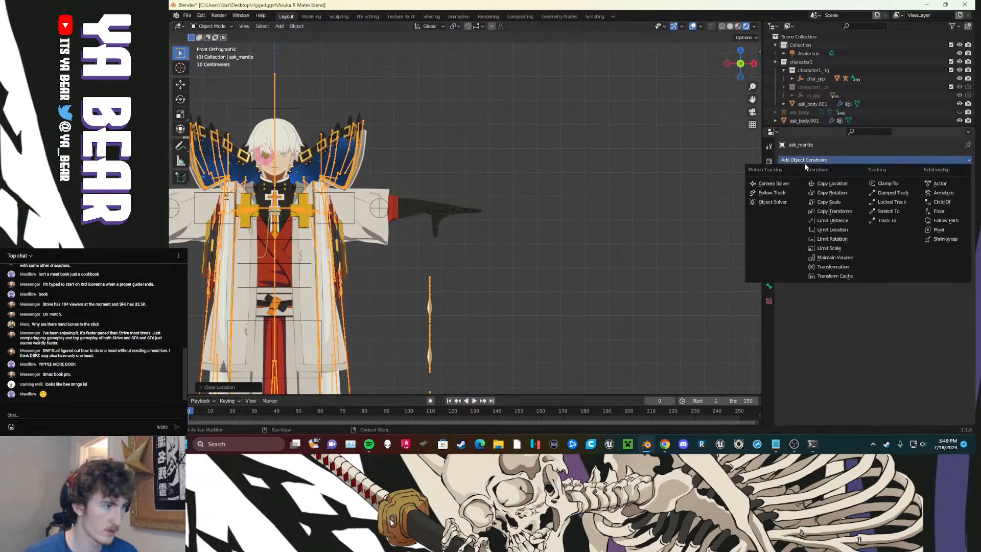
left_click(943, 202)
left_click(955, 186)
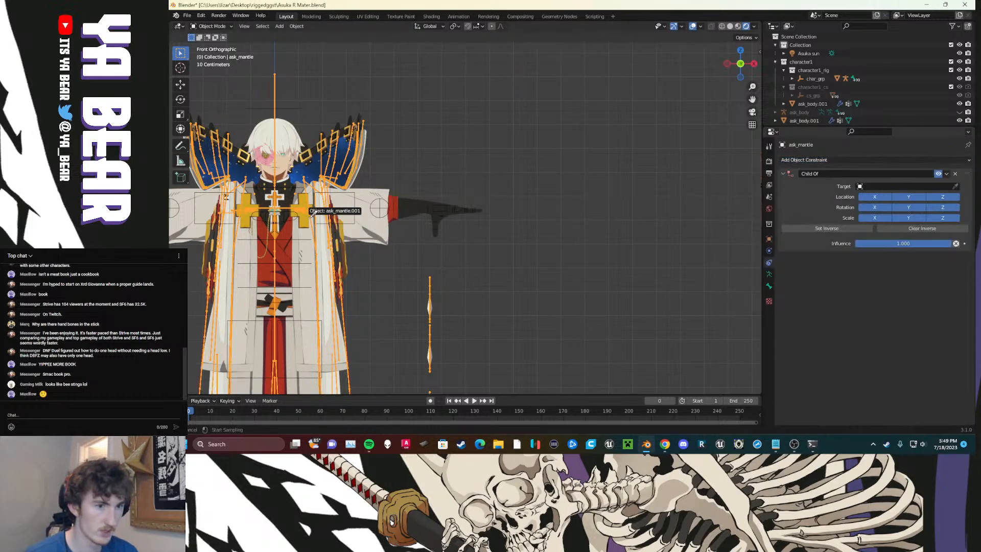
left_click(319, 211)
left_click(878, 197)
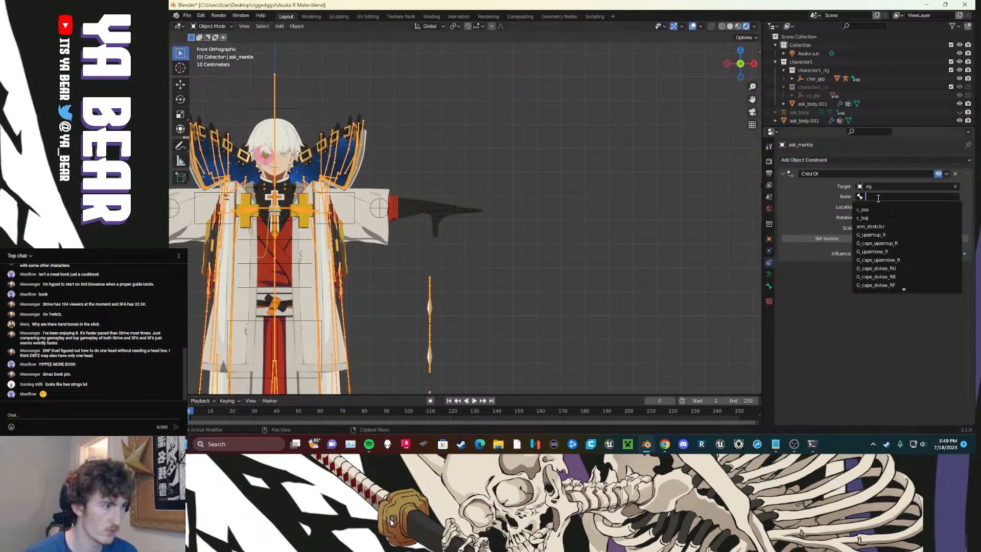
type("c")
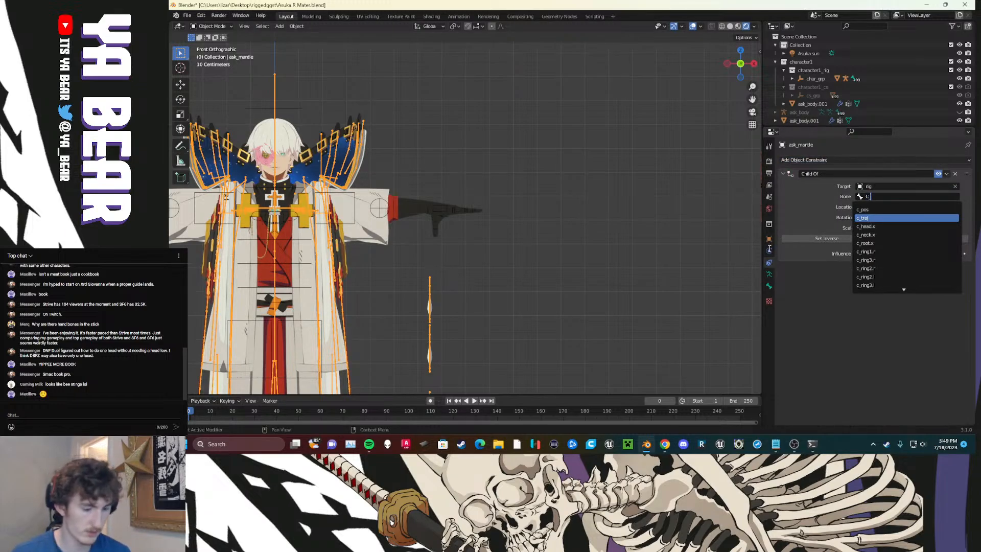
type("_nec")
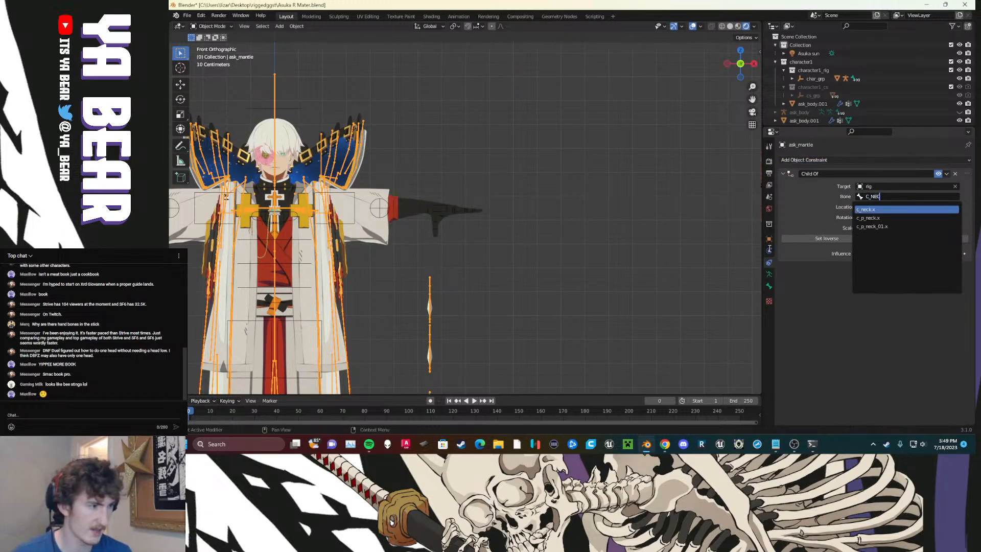
left_click(870, 209)
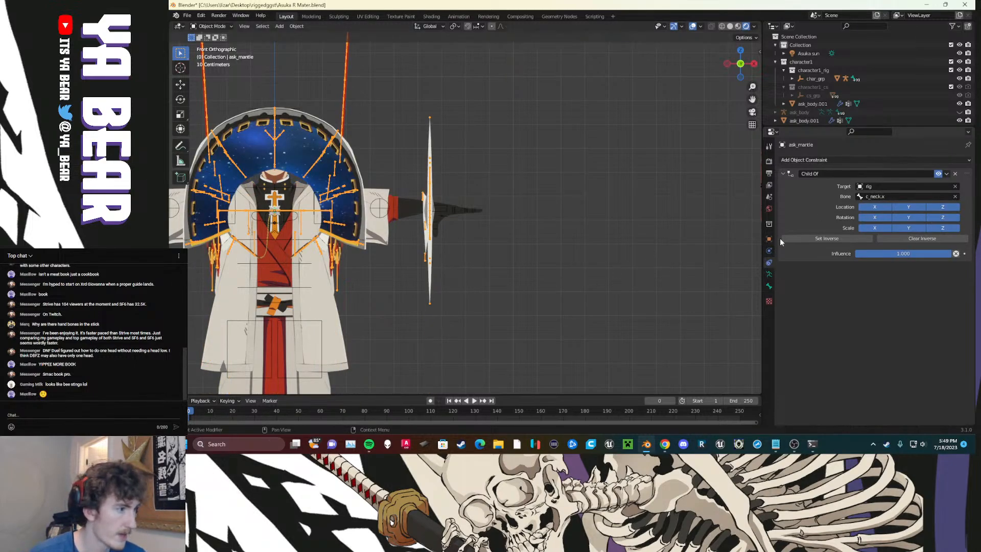
Step: Rotate the mantle armature 90° in the right side view
key("KP_3")
scroll(613, 261, "down", 6)
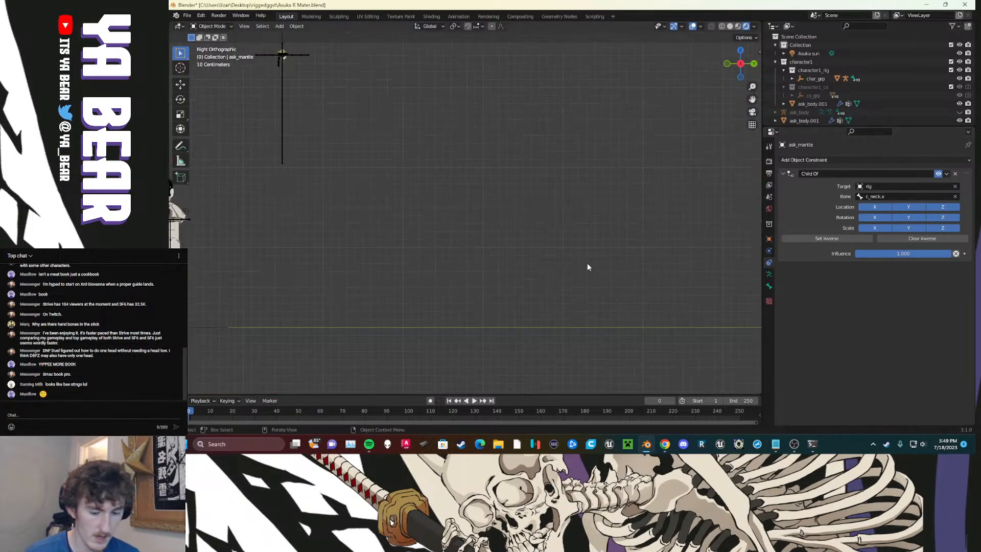
key("r")
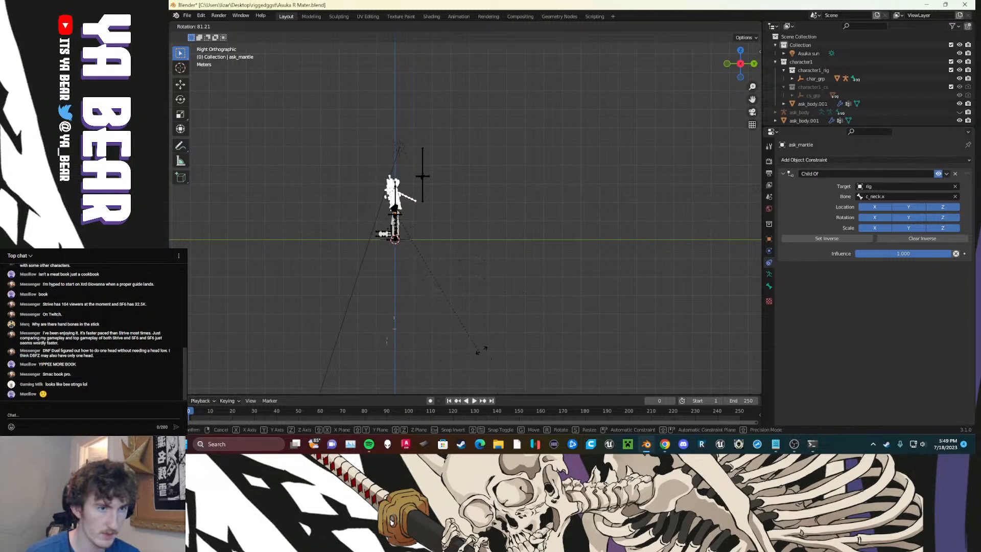
type("90")
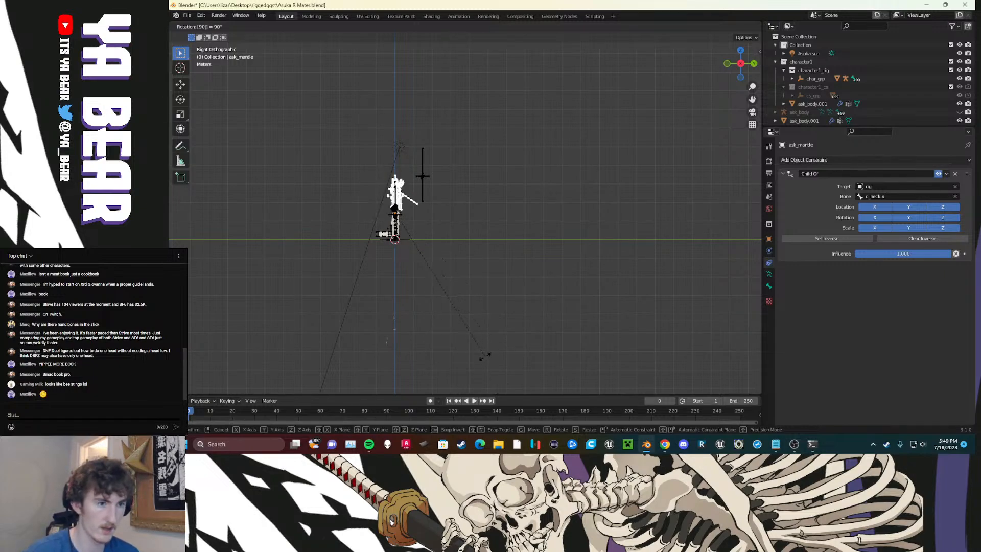
key("Return")
Step: Move the mantle armature -1.5 m along the global Z axis
key("g")
key("z")
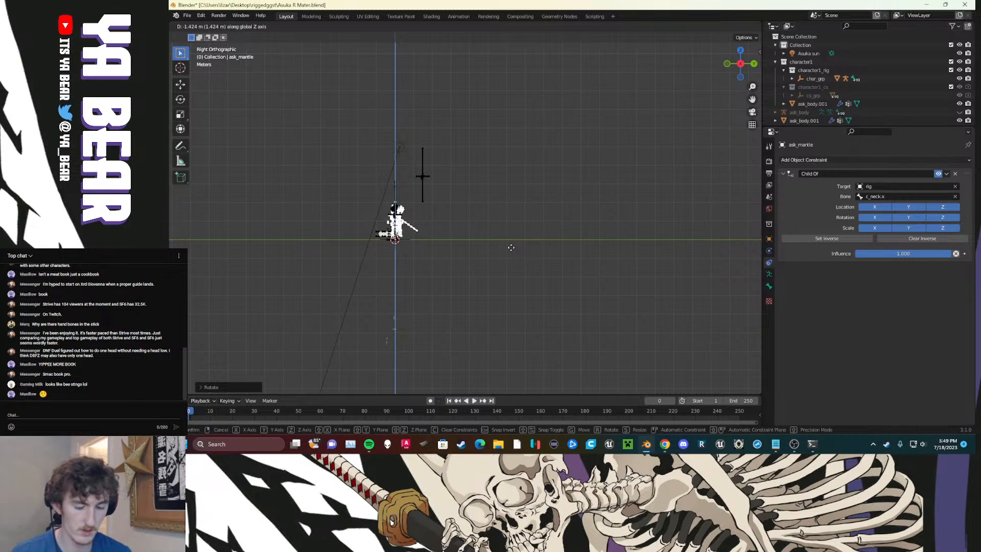
type("-1")
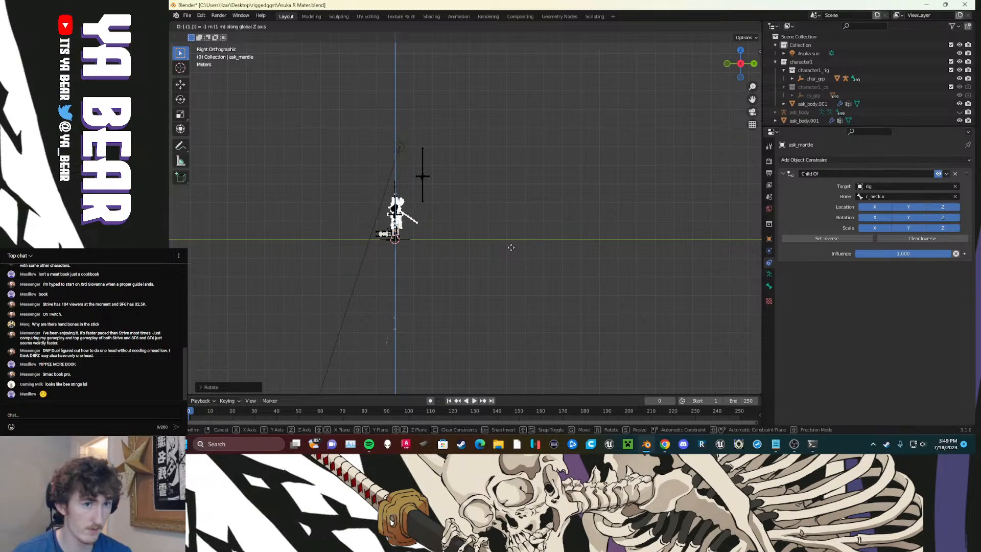
type(".5")
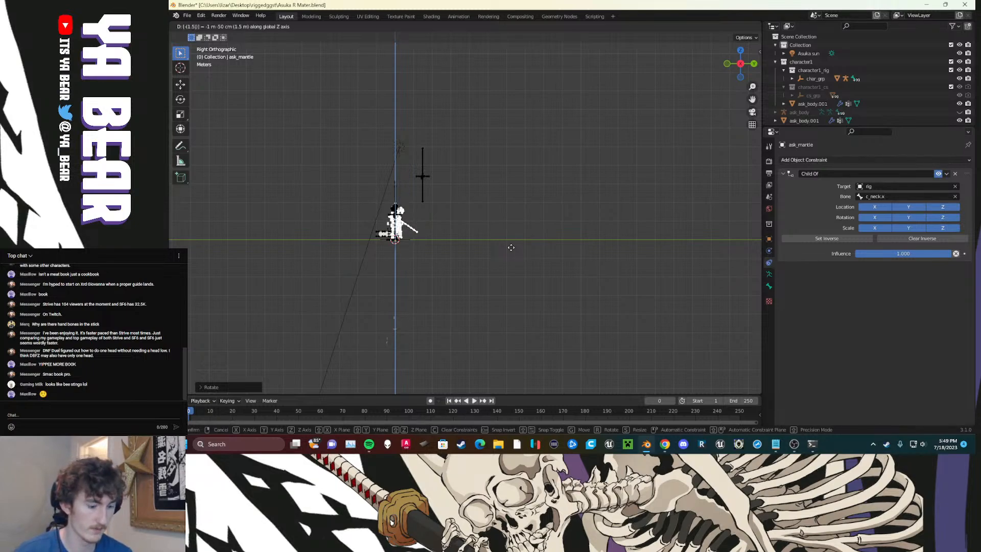
key("Return")
Step: Examine how the mantle sits on the character's neck and shoulders in the front view, keeping the mantle armature selected
middle_click_drag(495, 248, 538, 269)
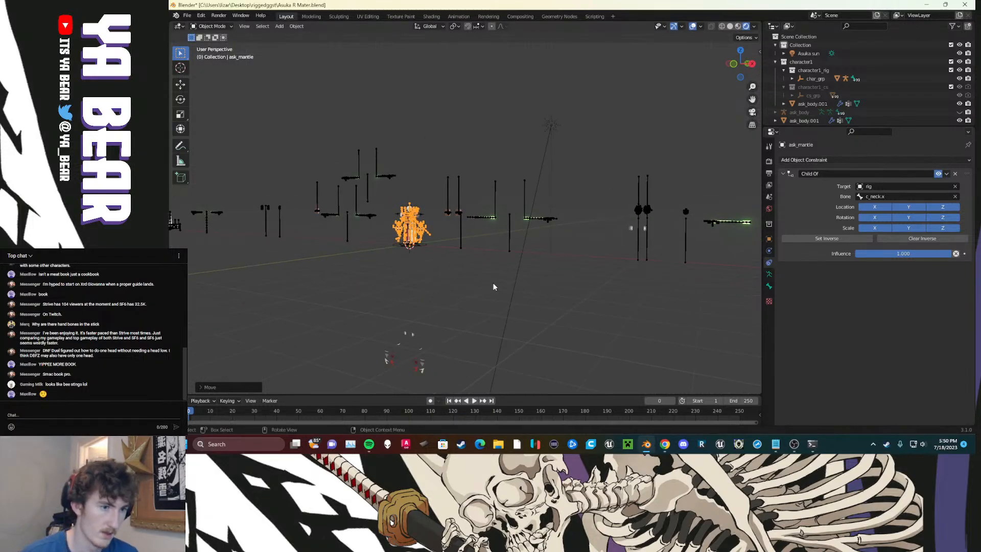
key("KP_1")
scroll(471, 279, "up", 5)
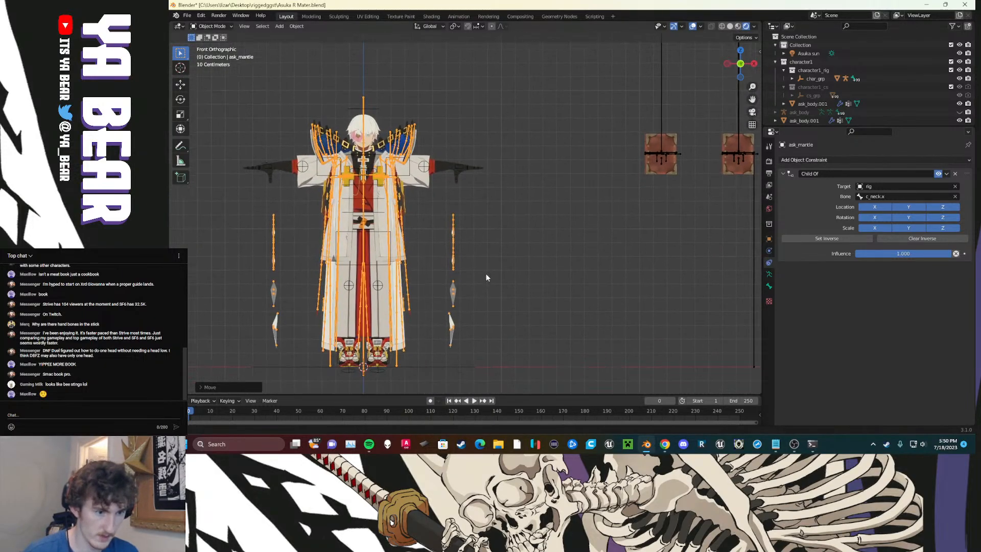
middle_click_drag(486, 278, 503, 192, "shift")
scroll(450, 311, "up", 4)
middle_click_drag(404, 240, 540, 366, "shift")
middle_click_drag(441, 219, 450, 284, "shift")
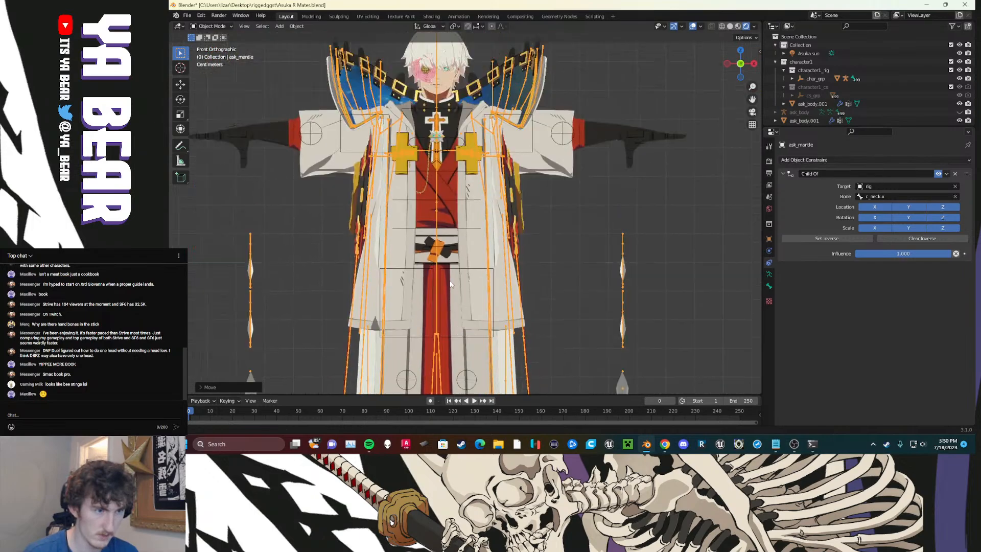
scroll(446, 284, "up", 5, "shift")
left_click(368, 123)
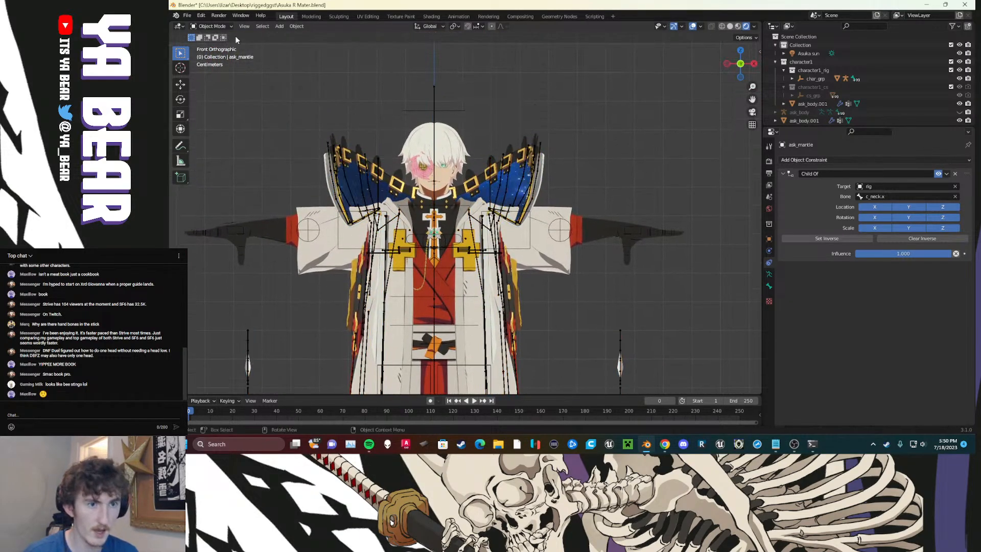
left_click(368, 174)
scroll(437, 282, "up", 2)
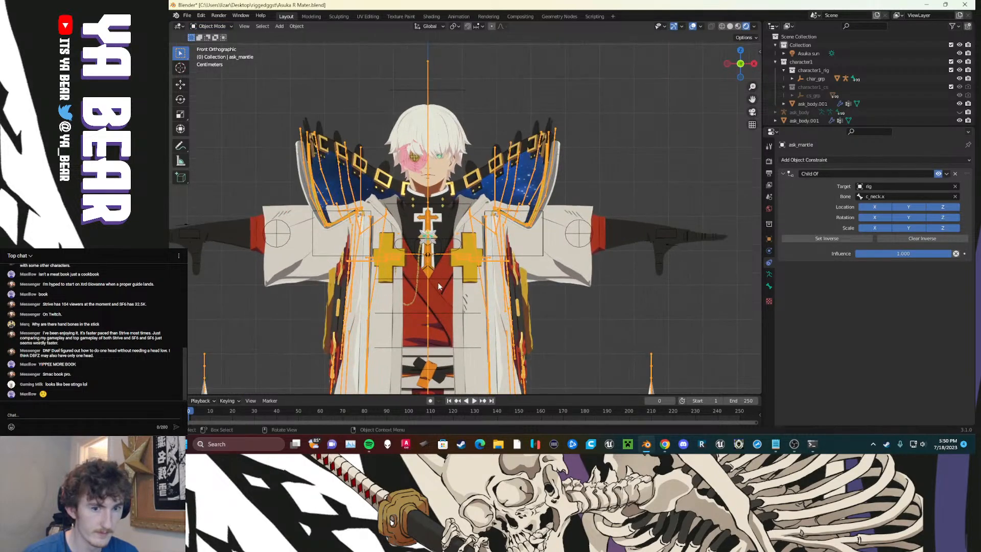
scroll(442, 309, "down", 3)
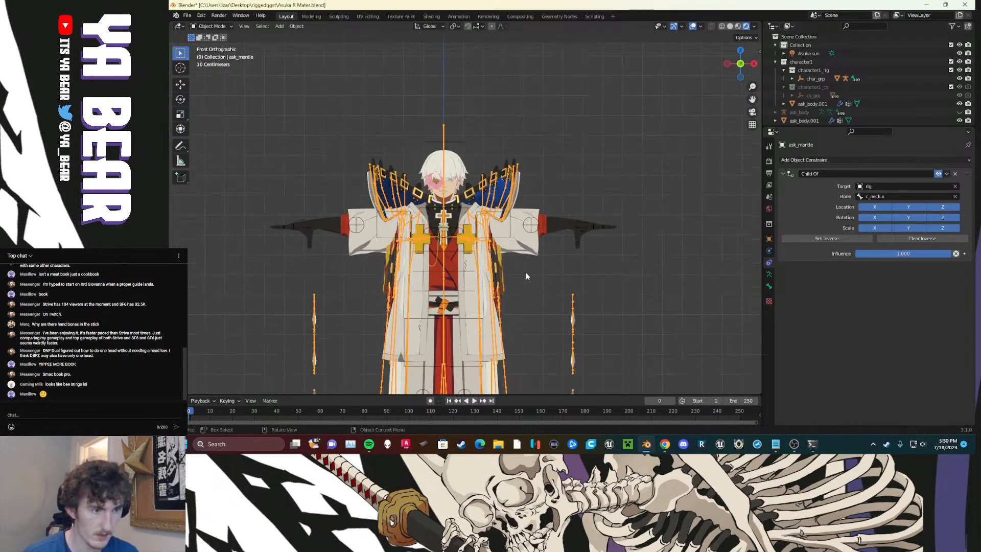
Step: Test-move the rig to check whether the mantle follows, cancel the move, and show the mantle armature's data properties
left_click(453, 231)
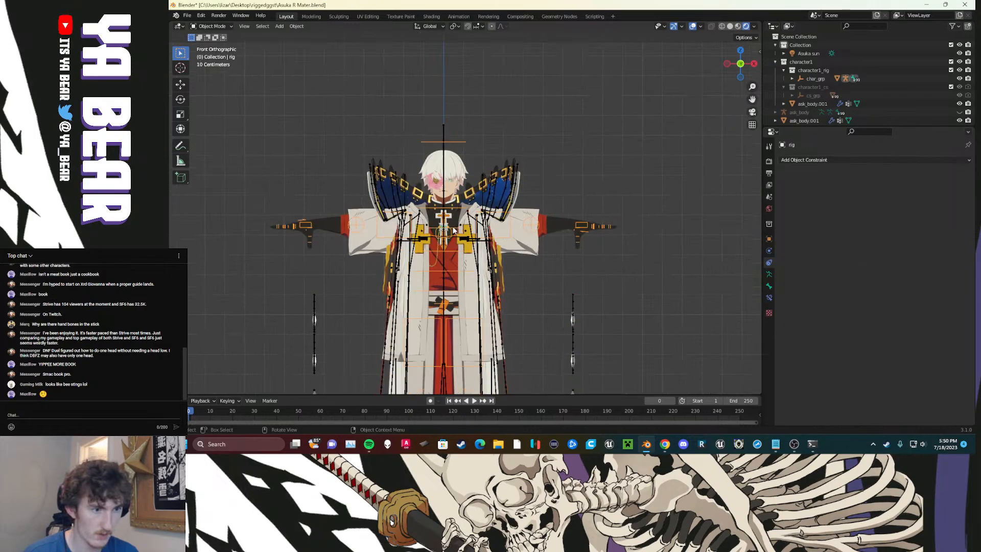
key("g")
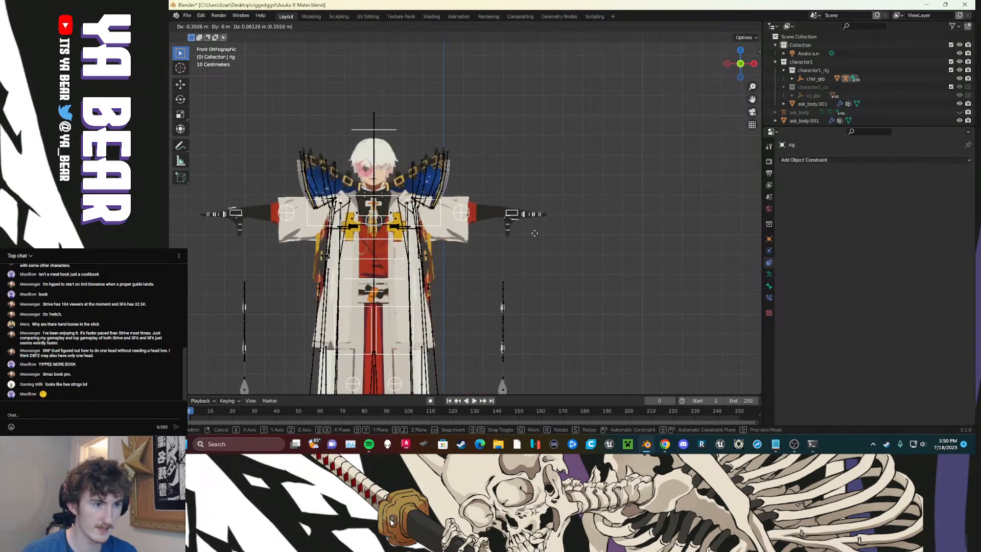
right_click(490, 208)
left_click(492, 191)
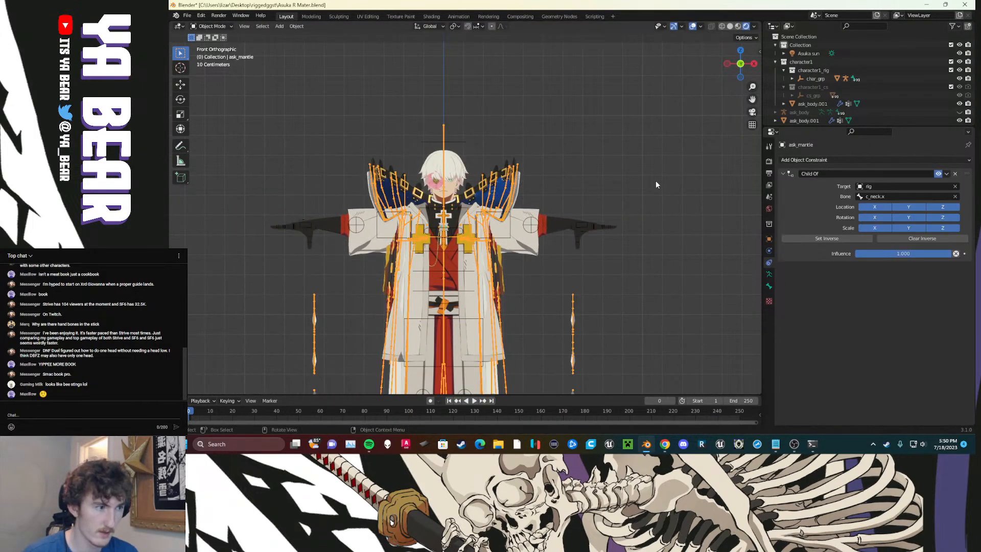
left_click(769, 274)
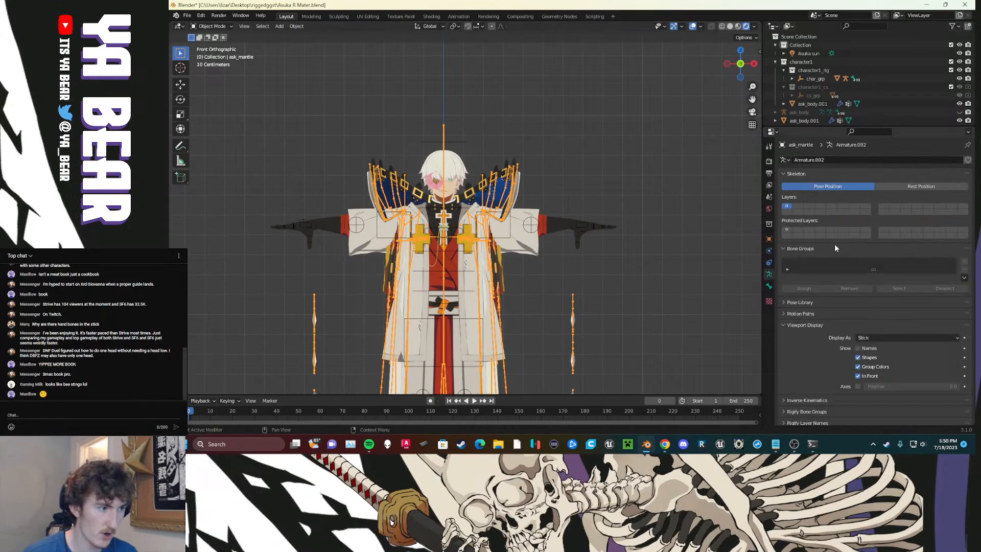
left_click(512, 227)
key("g")
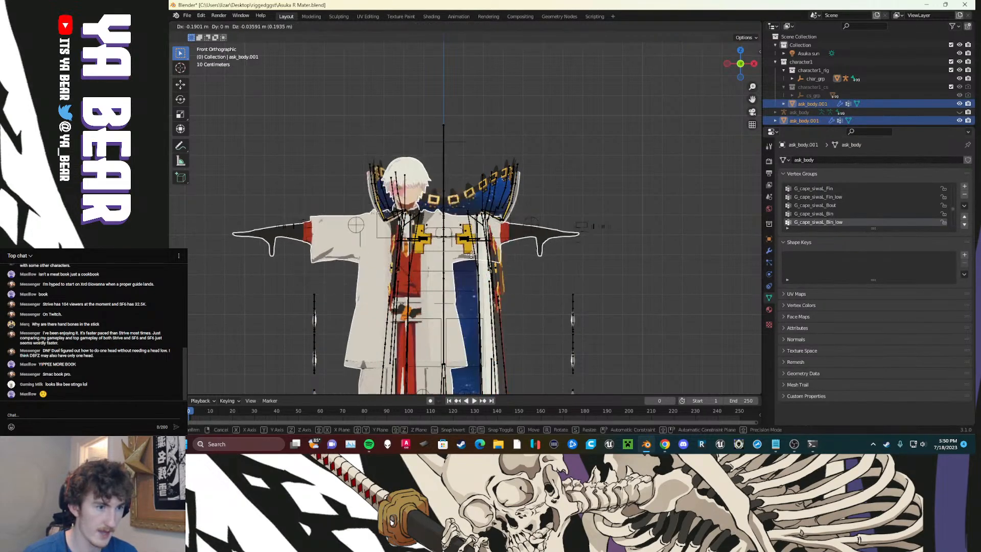
right_click(527, 244)
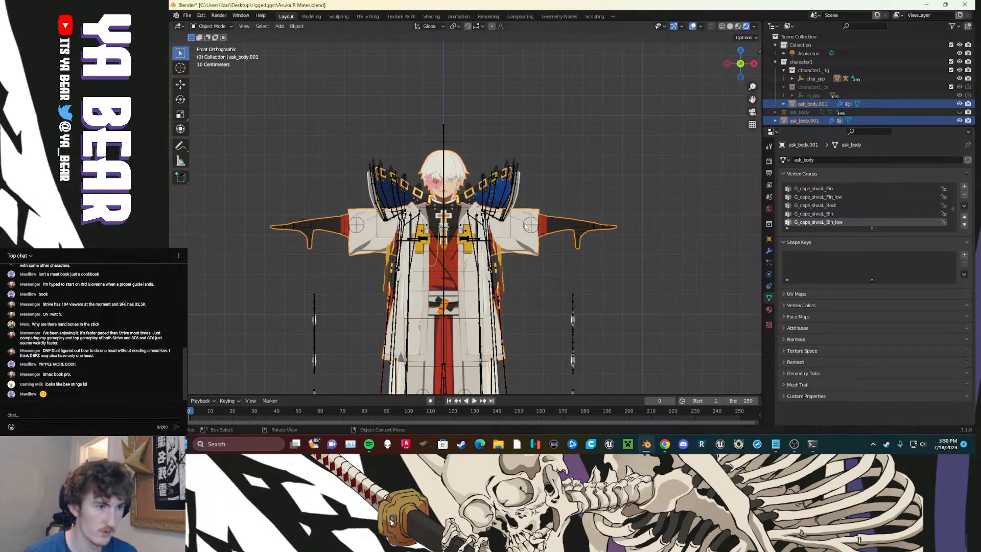
Step: Select the rig and test moving and rotating it with the mantle attached, cancelling each transform
left_click(528, 227)
key("g")
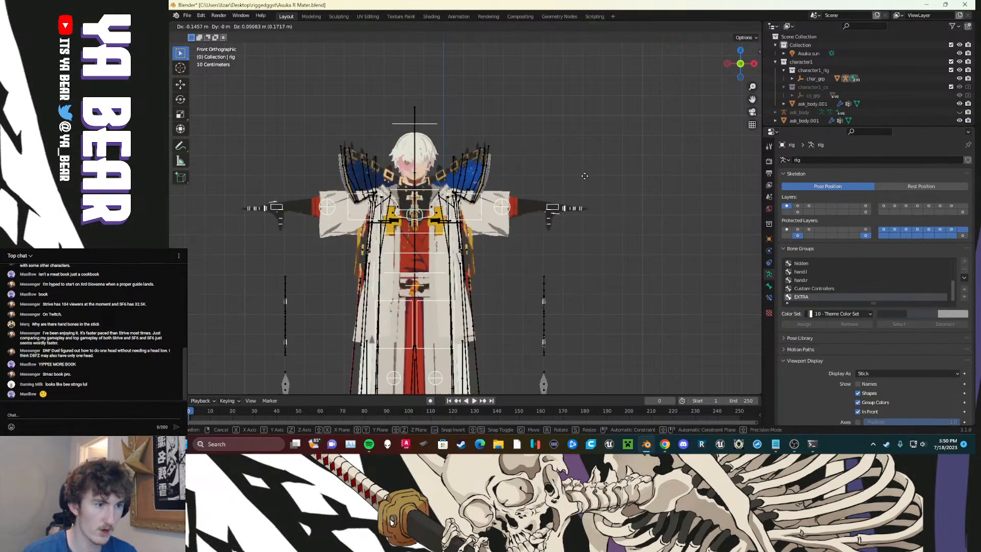
key("r")
right_click(527, 196)
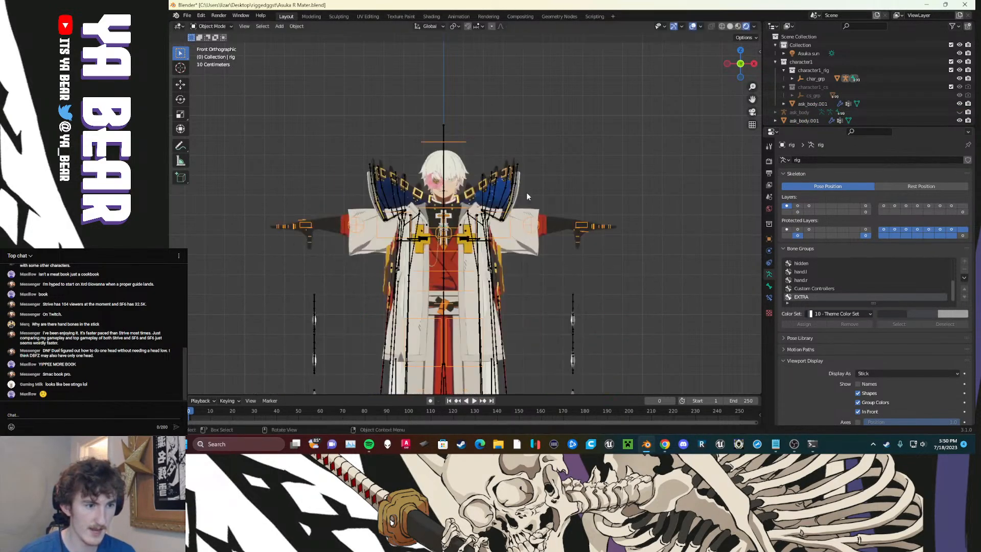
key("r")
right_click(472, 191)
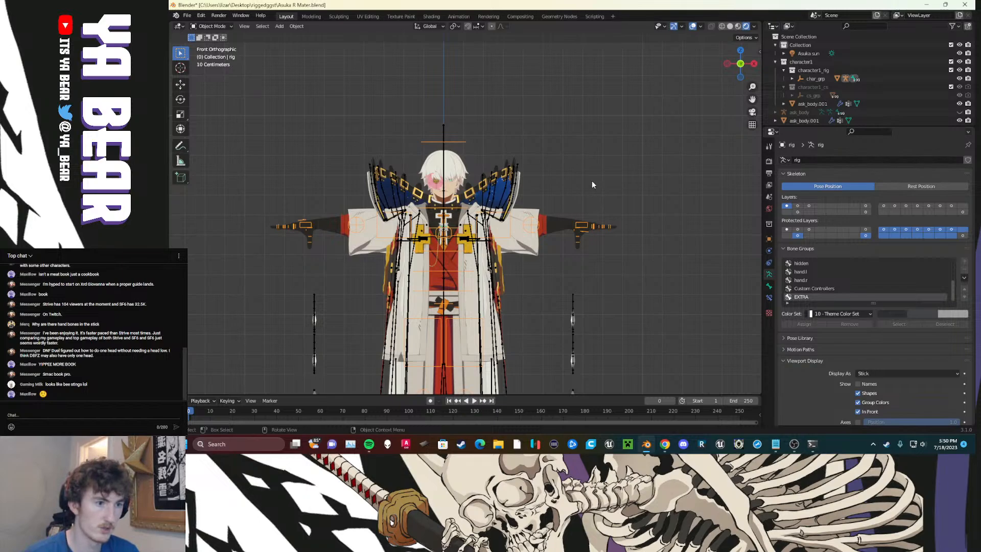
Step: Select the mantle armature, enter Pose Mode, and test-move its G_mantle_attach bone without keeping the move
left_click(503, 200)
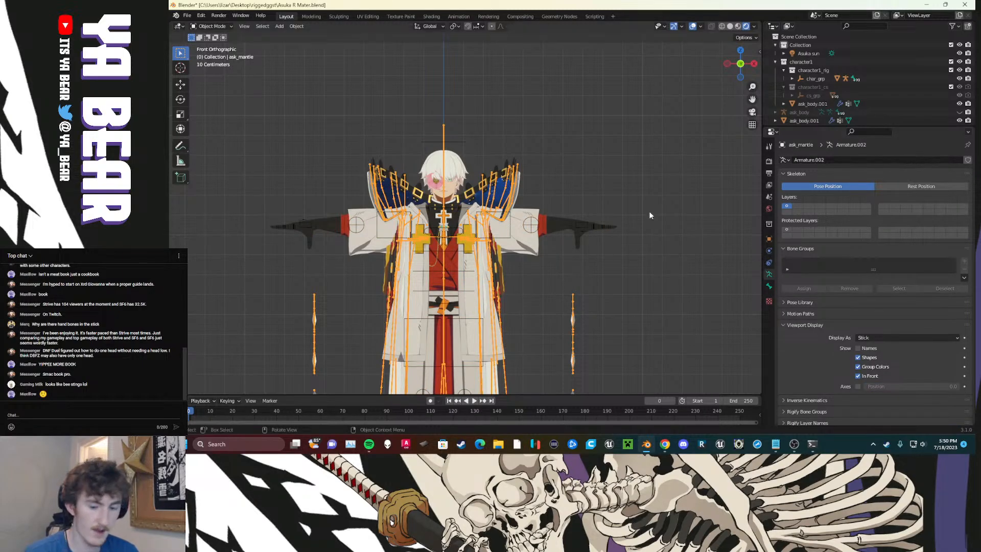
key("ctrl+Tab")
left_click(669, 215)
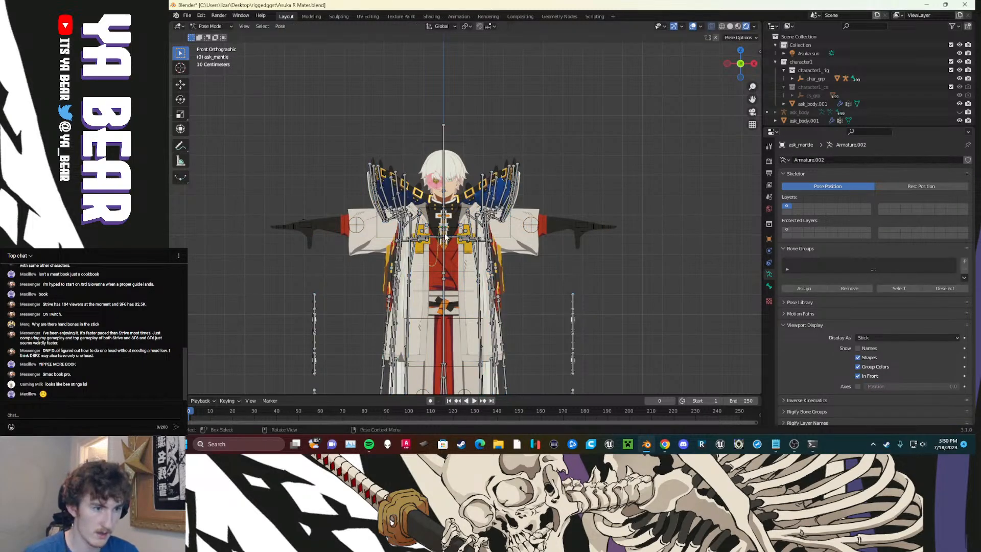
left_click(446, 236)
key("g")
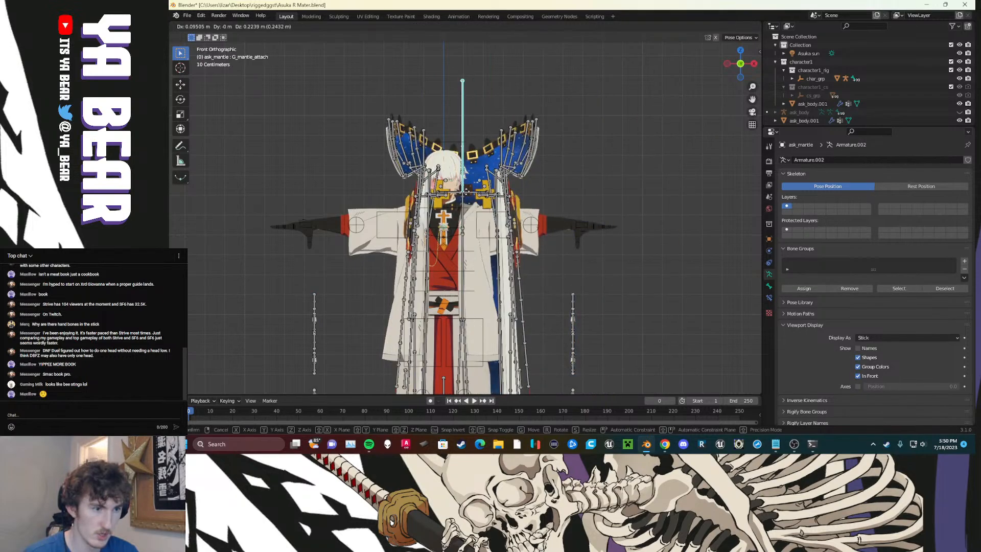
right_click(529, 199)
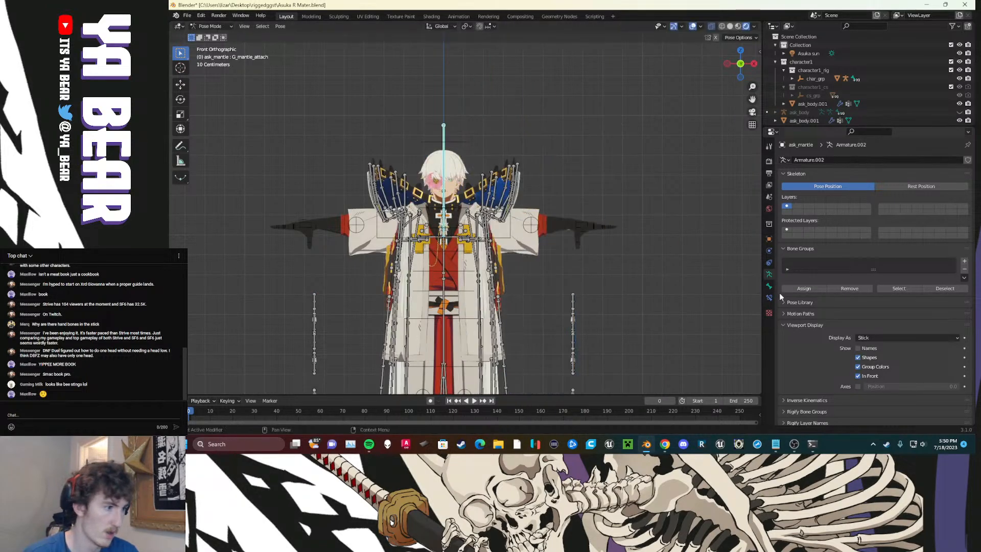
Step: Create a bone group MAIN CLOACK for the selected mantle attach bone and give it the 01 - Theme Color Set
left_click(964, 262)
double_click(804, 265)
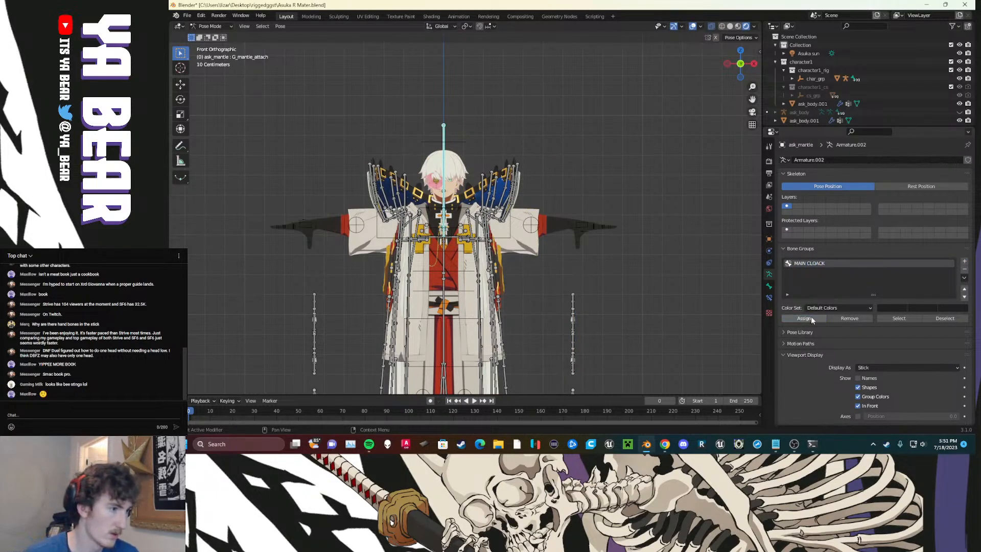
left_click(838, 307)
left_click(769, 326)
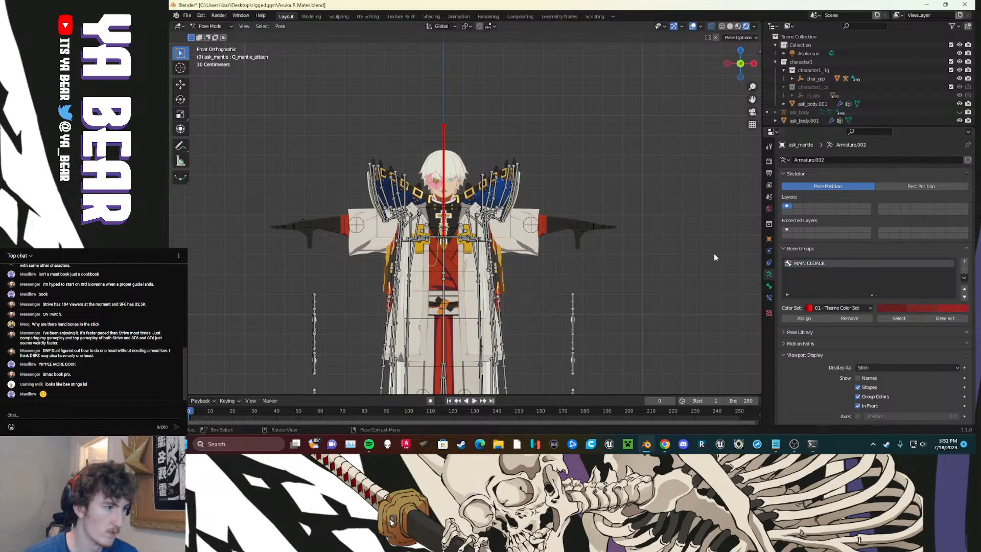
Step: Move the mantle attach bone sideways along the X axis, clear of the character, and save the file
key("g")
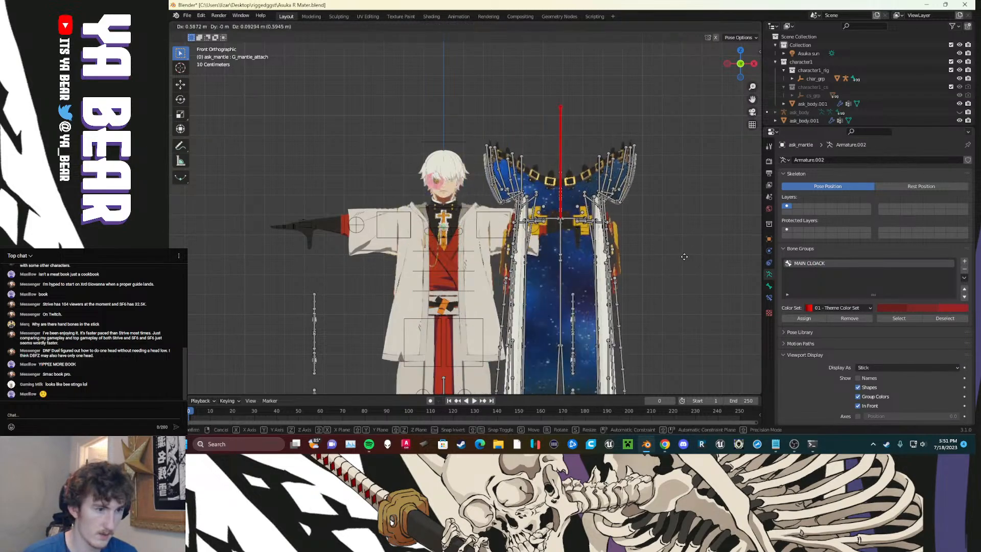
key("x")
left_click(712, 275)
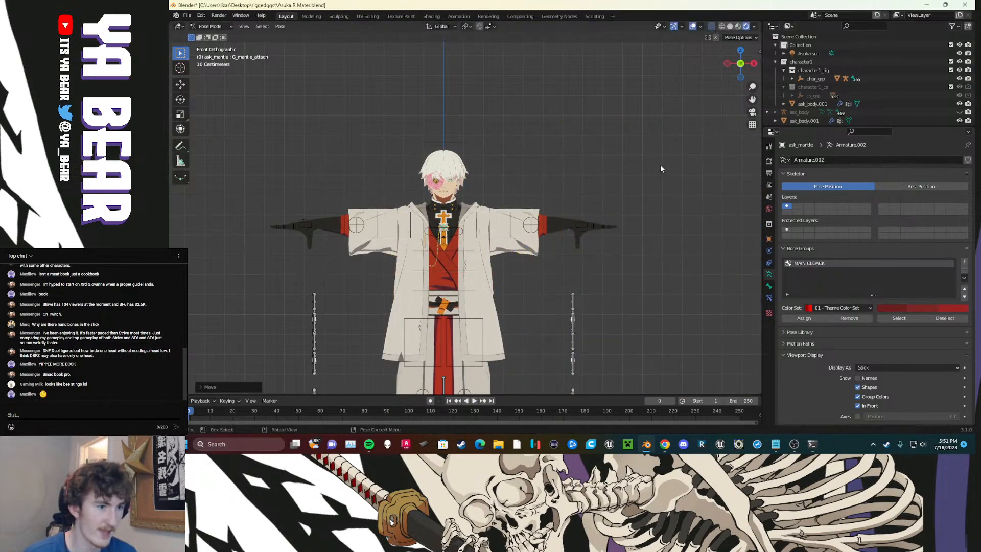
scroll(680, 201, "down", 3)
scroll(460, 286, "up", 6)
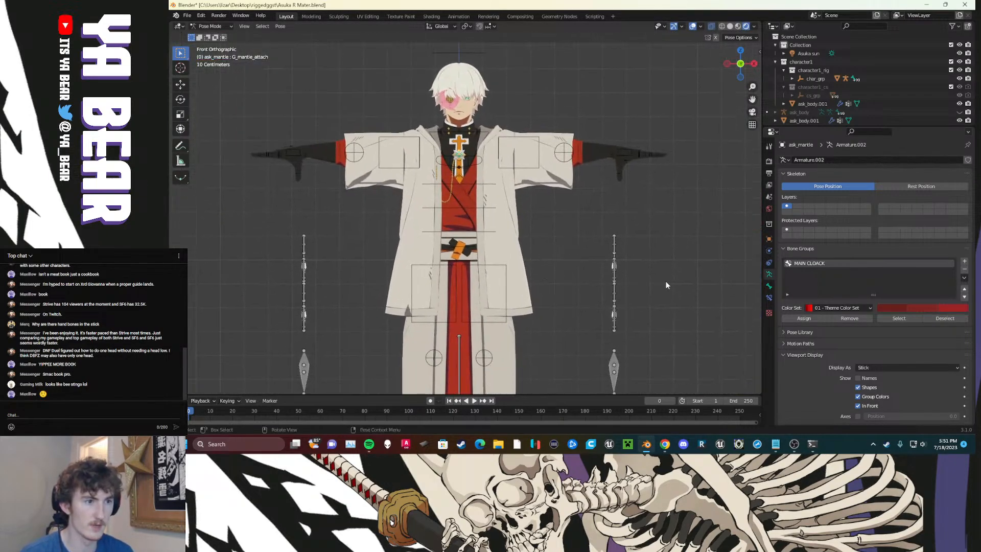
scroll(666, 285, "down", 4)
middle_click_drag(690, 274, 438, 254, "shift")
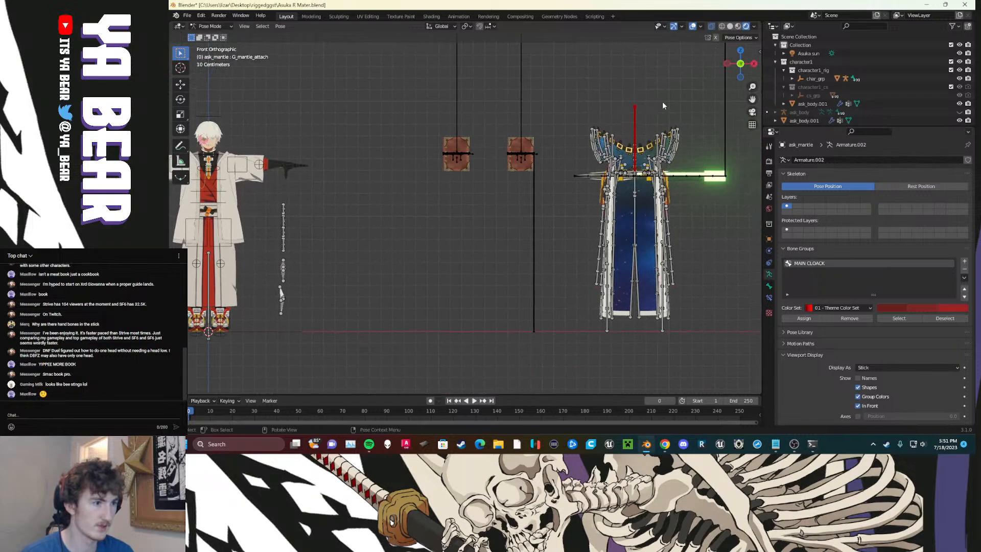
key("ctrl+s")
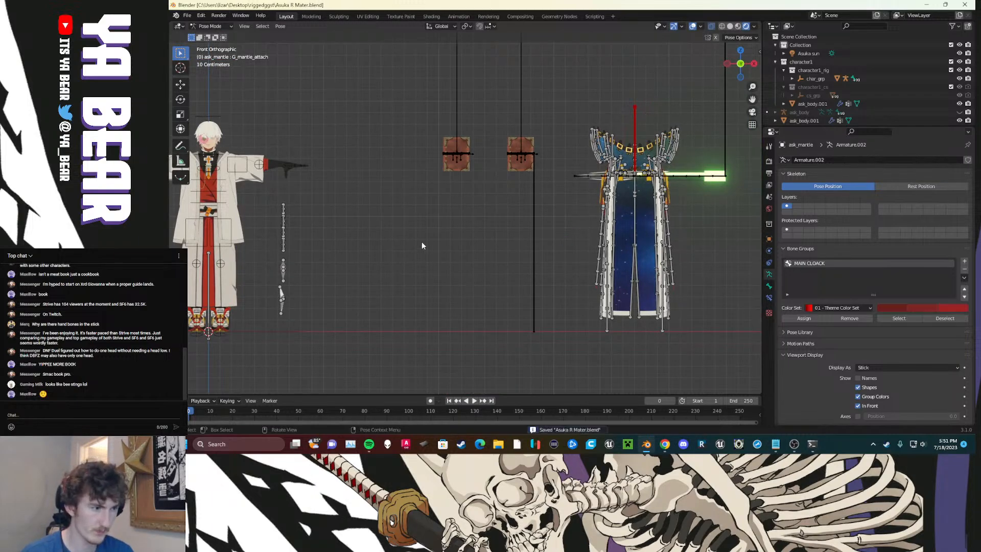
Step: Return the mantle armature to Object Mode and select the character's main rig
left_click(220, 27)
left_click(222, 36)
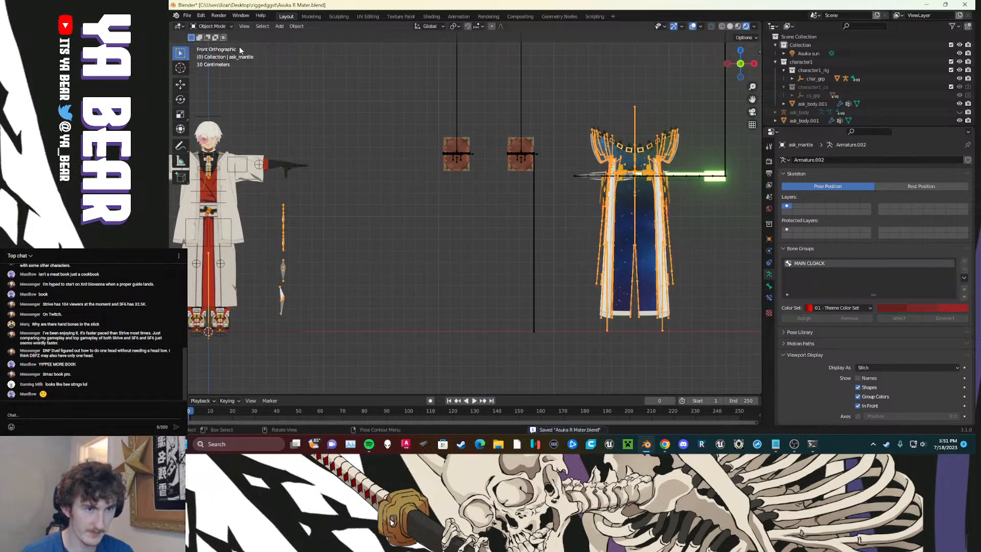
left_click(440, 278)
middle_click_drag(388, 293, 547, 304, "shift")
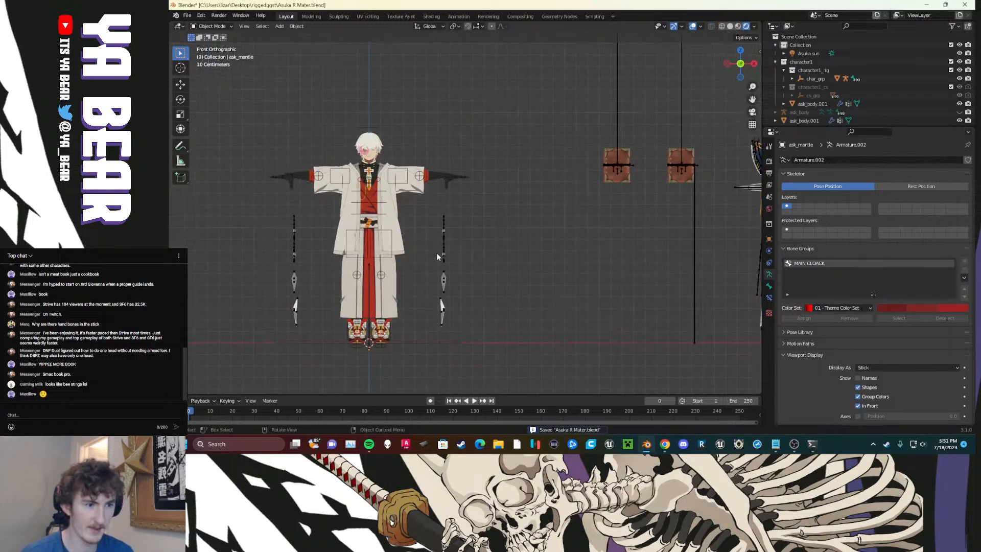
scroll(438, 256, "up", 3)
middle_click_drag(399, 251, 526, 285, "shift")
scroll(525, 284, "up", 2)
left_click(433, 207)
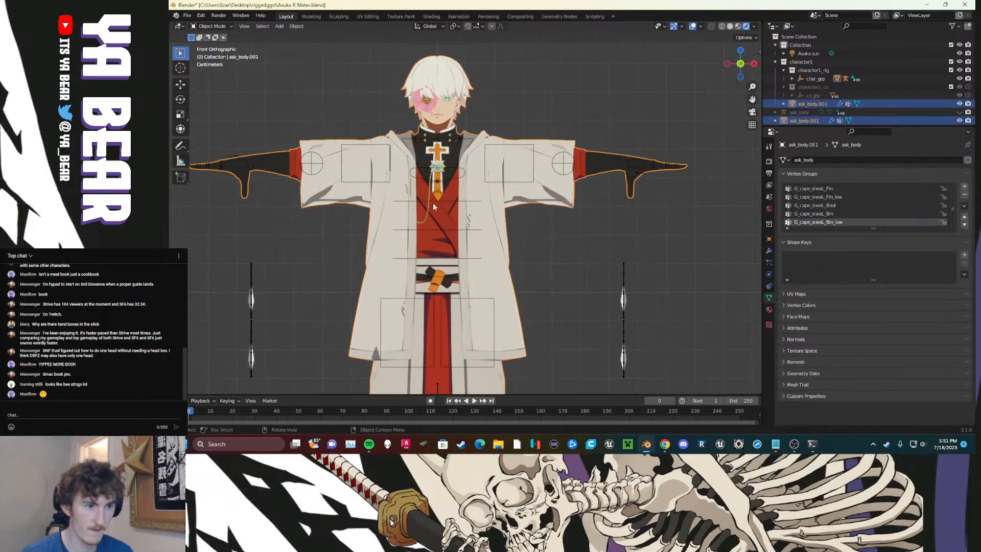
left_click(448, 205)
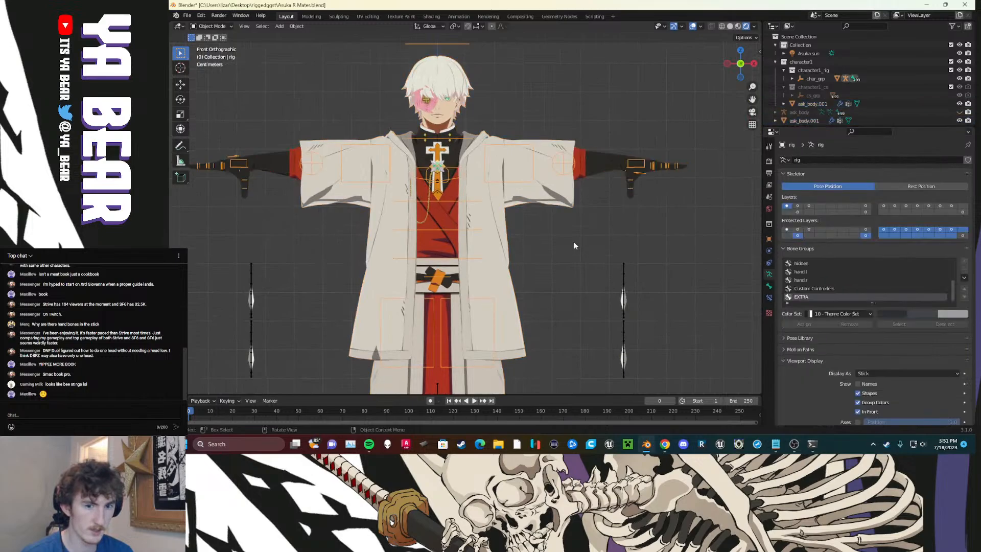
Step: Show only the third bone layer of the character rig and put the rig in Pose Mode
left_click(809, 206)
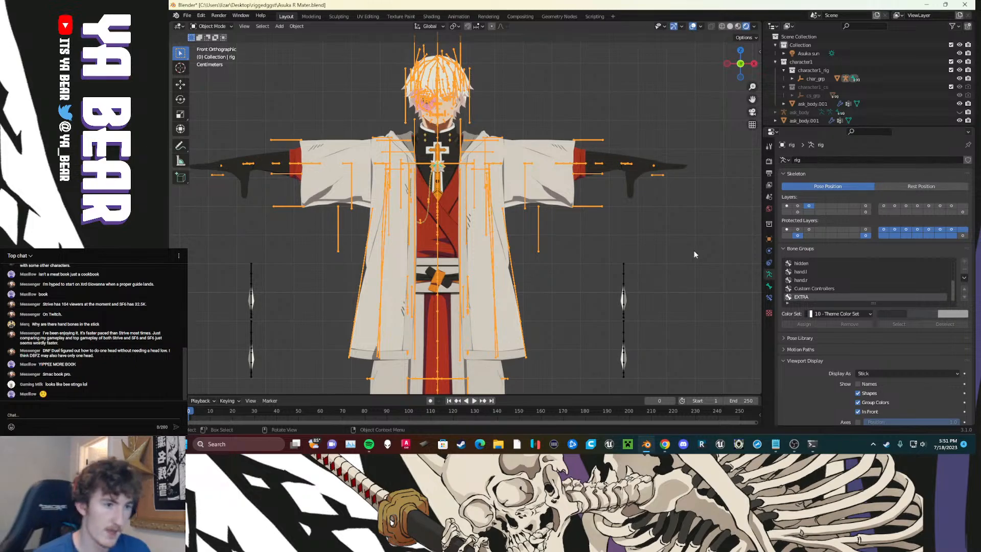
left_click(667, 257)
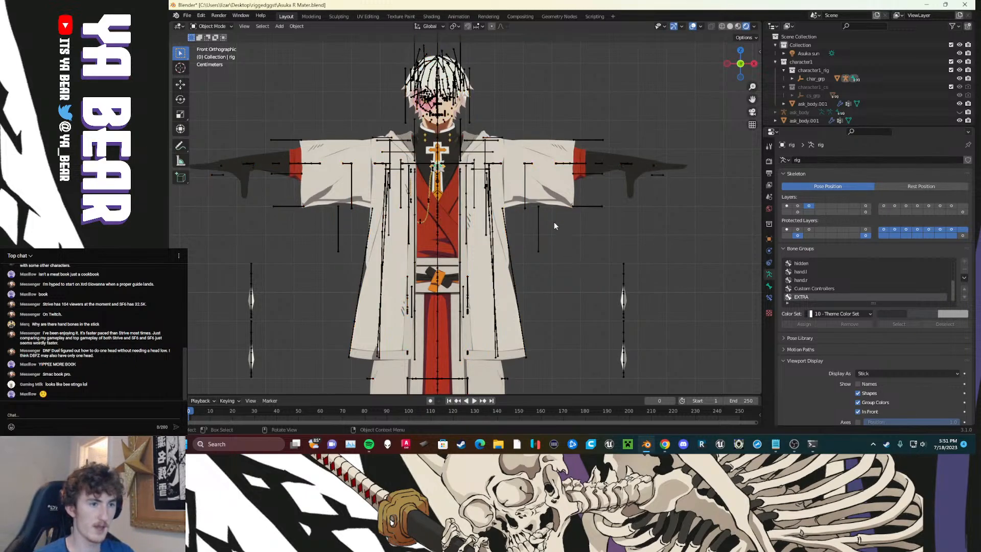
middle_click_drag(487, 105, 507, 130, "shift")
scroll(478, 145, "up", 3)
middle_click_drag(351, 127, 433, 231, "shift")
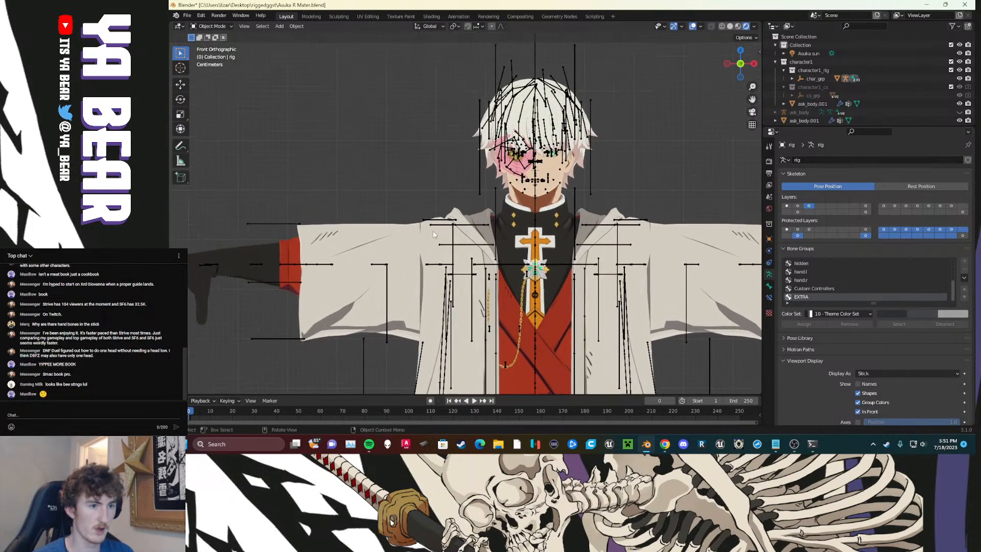
left_click(278, 223)
key("ctrl+Tab")
middle_click_drag(290, 208, 361, 211, "shift")
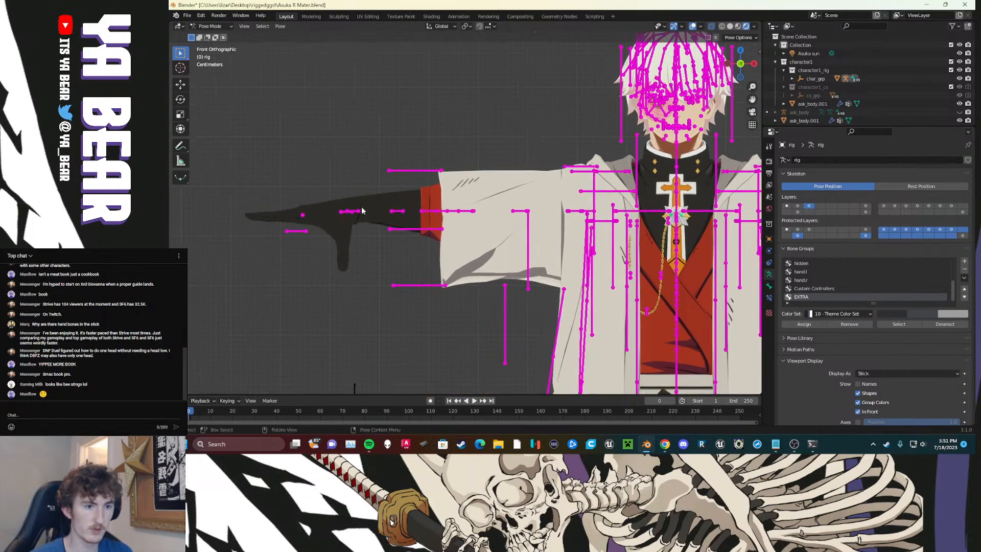
Step: Identify the bones of the right hand and forearm by selecting each and test-rotating the forearm ones without keeping the rotation
scroll(361, 210, "up", 3)
left_click(335, 230)
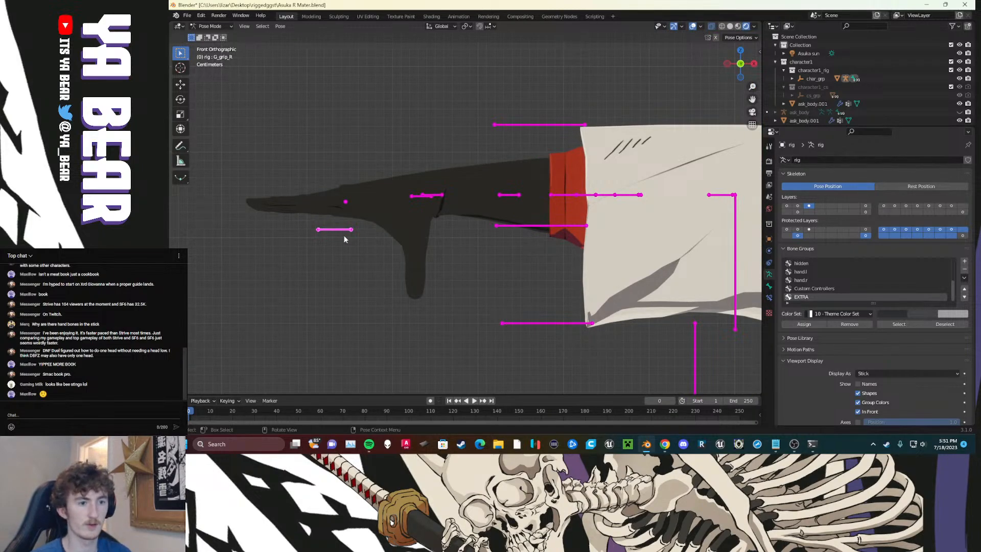
left_click(346, 205)
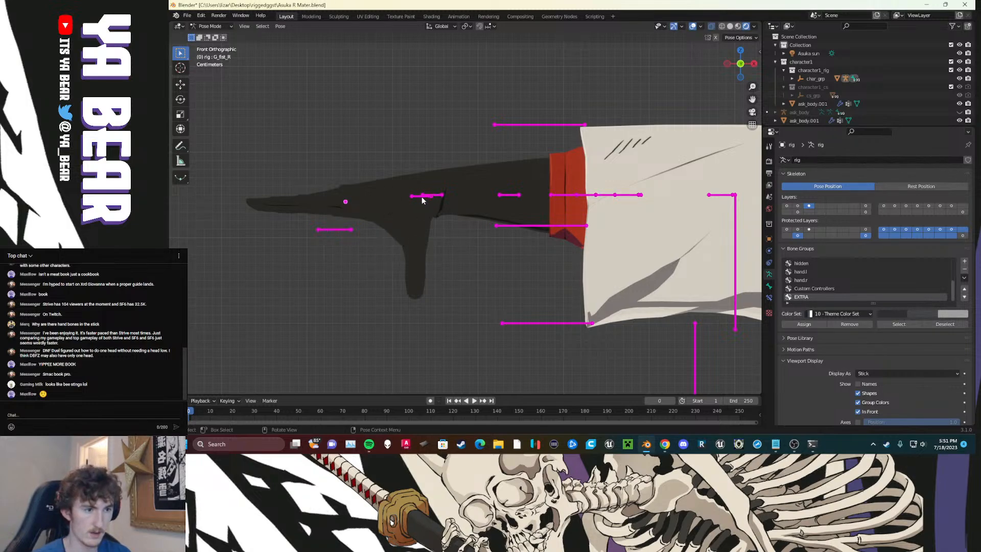
key("r")
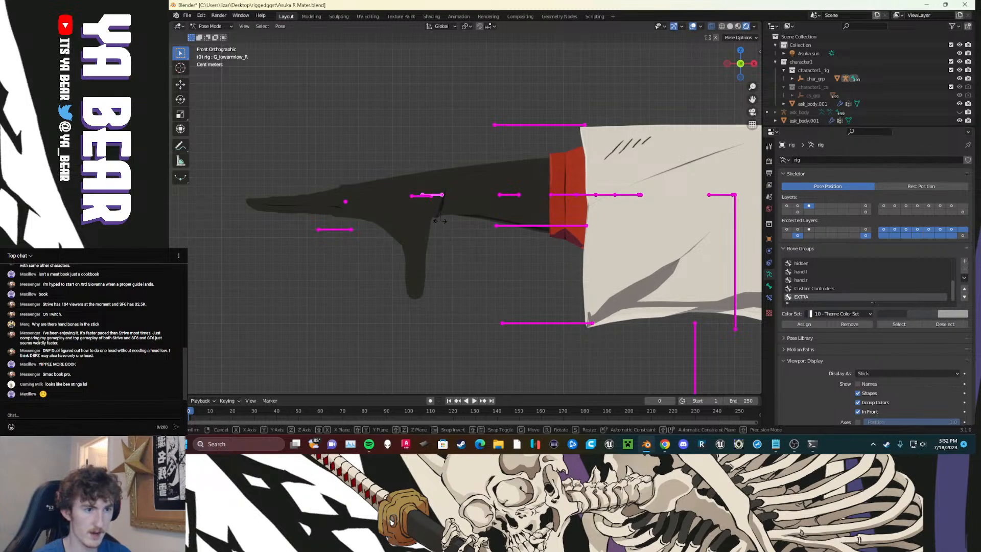
right_click(473, 266)
left_click(508, 197)
left_click(509, 196)
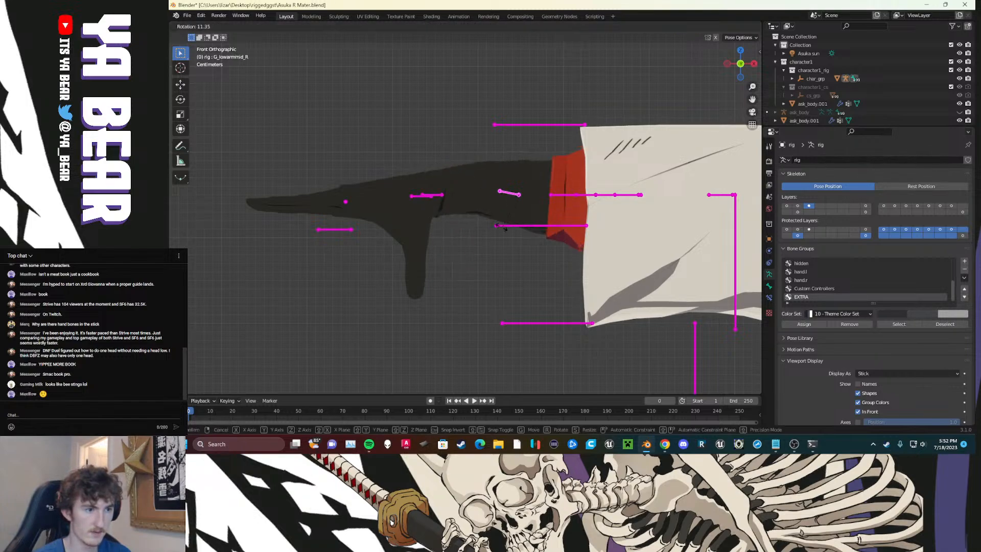
Step: Create a bone group ARM CLOTH, assign the selected G_lowarmmid_R bone to it, and give it the 06 - Theme Color Set
left_click(964, 261)
double_click(805, 297)
type("ARM")
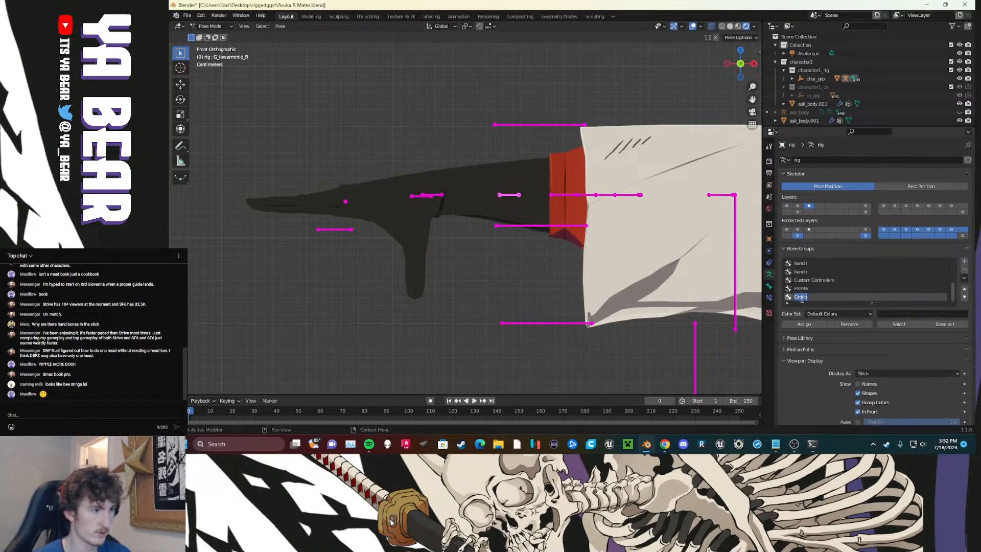
type(" CLOTH")
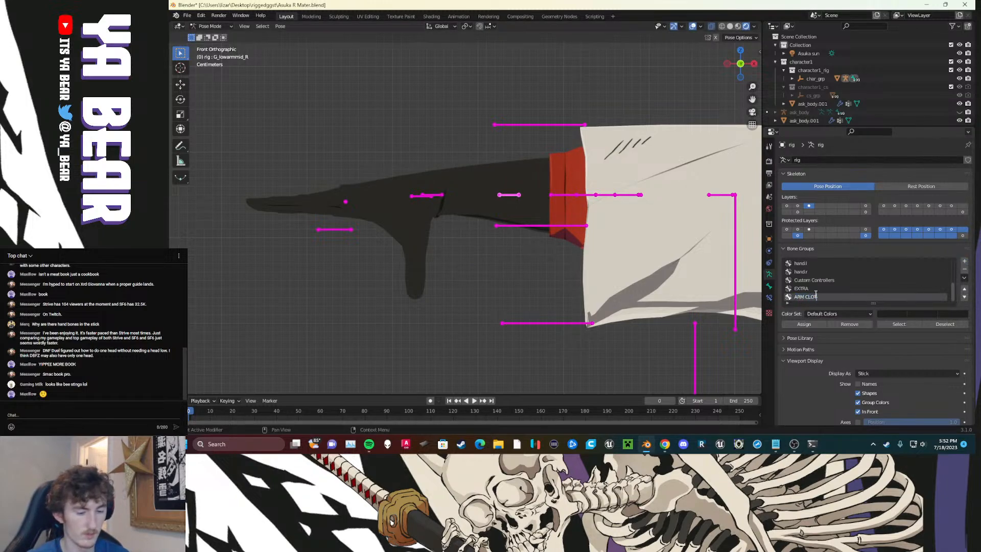
left_click(815, 325)
left_click(838, 313)
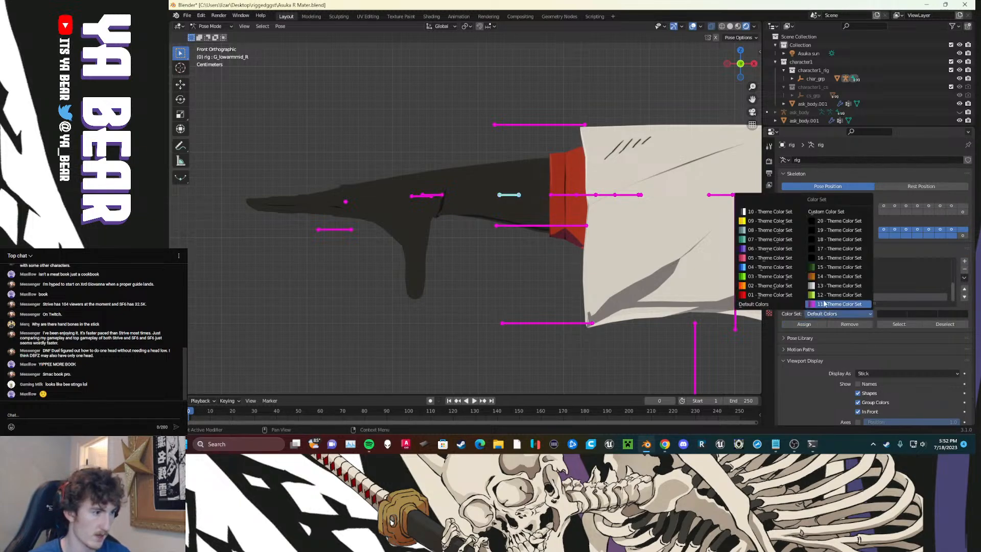
left_click(769, 257)
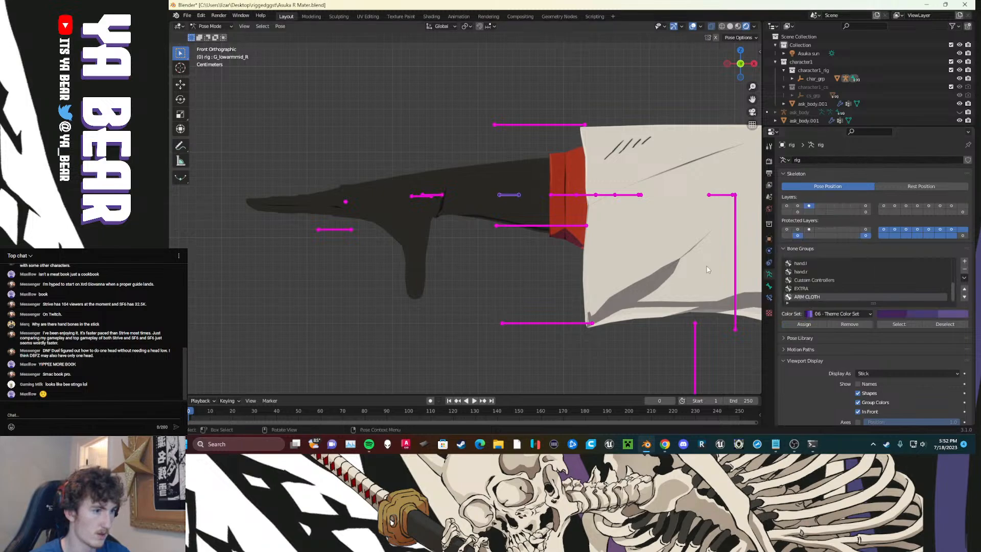
Step: Remove the G_lowarmmid_R bone from the ARM CLOTH group and assign the three right sleeve cuff bones to it
left_click(517, 194)
left_click(849, 324)
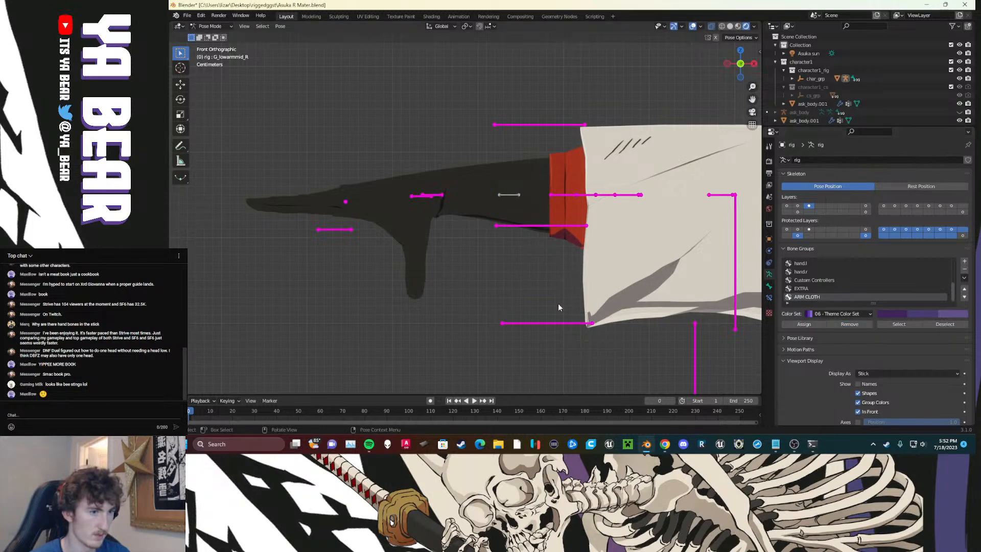
left_click_drag(567, 346, 543, 225)
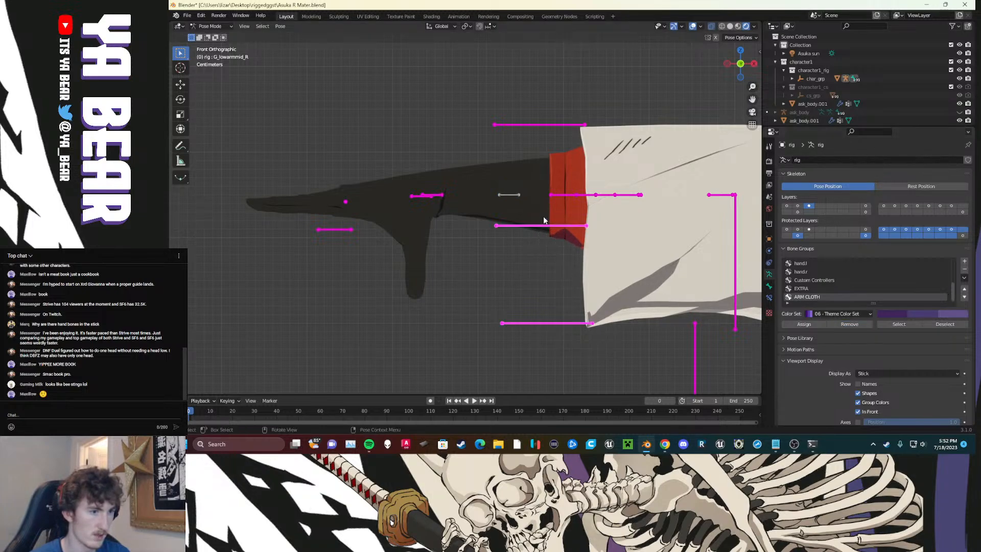
key("g")
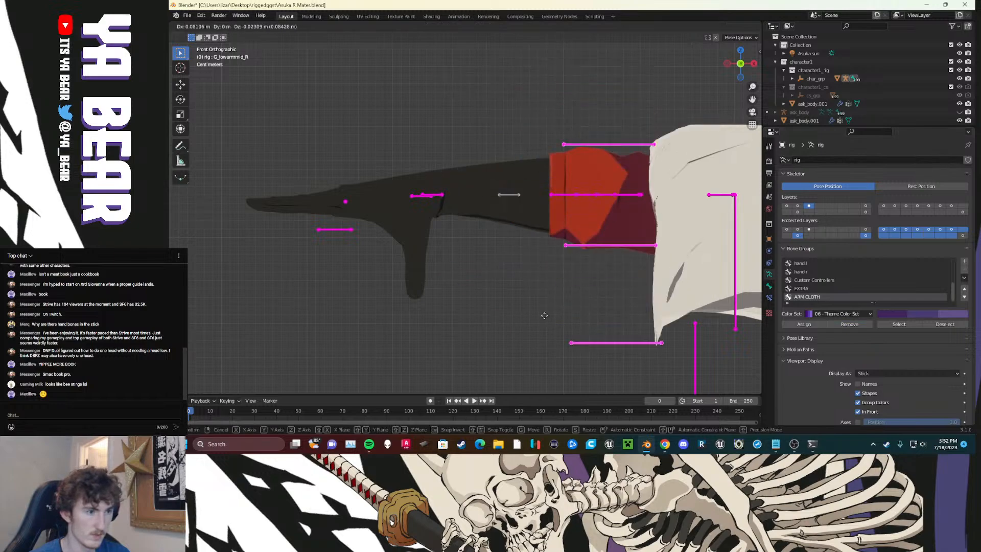
right_click(545, 313)
left_click(804, 325)
Step: Move the three right sleeve cuff bones down and outward, away from the hand
scroll(460, 281, "down", 4)
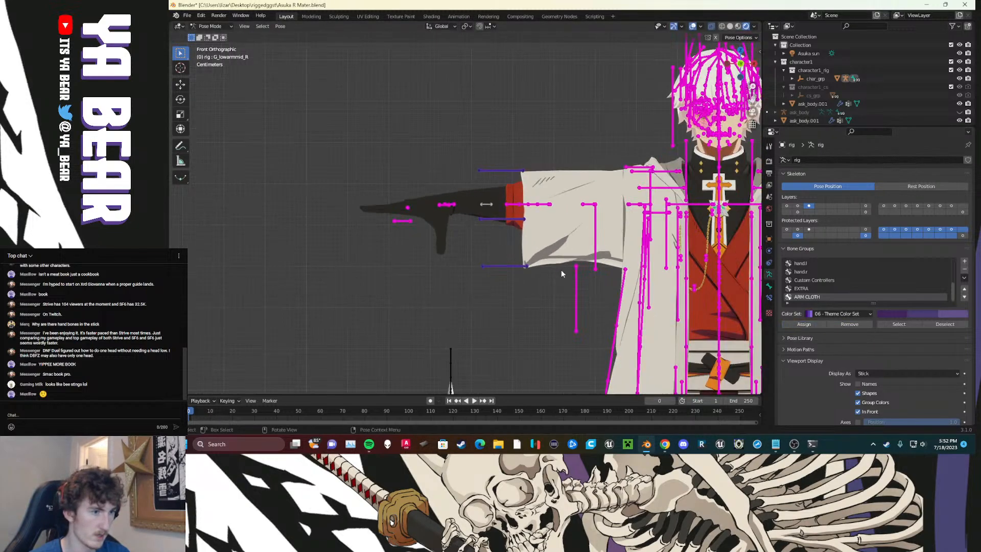
key("g")
left_click(357, 383)
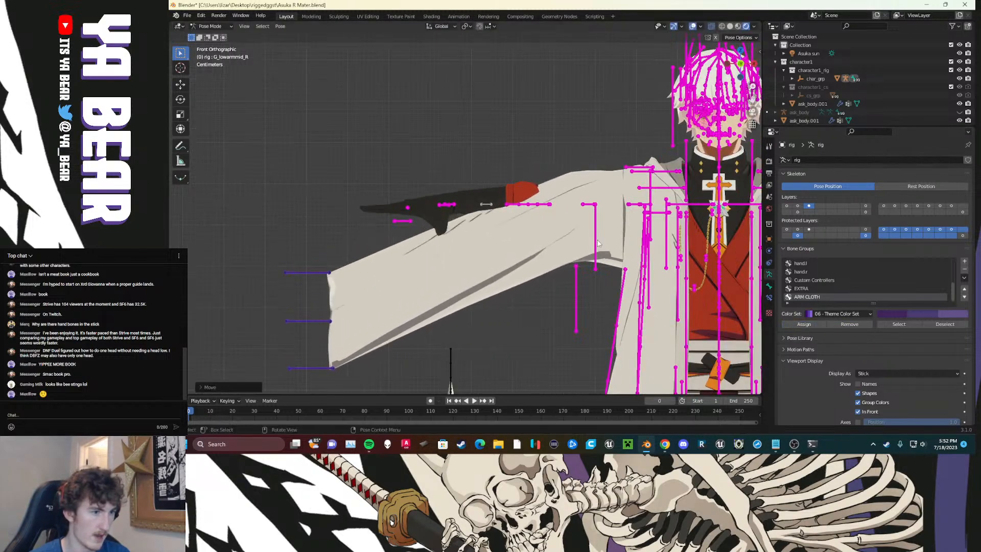
Step: Move the G_cape_uparmmid_R and G_cape_slvmid_R_low bones away from the arm and assign the right mid-sleeve bones to ARM CLOTH
left_click(598, 243)
key("g")
left_click(551, 303)
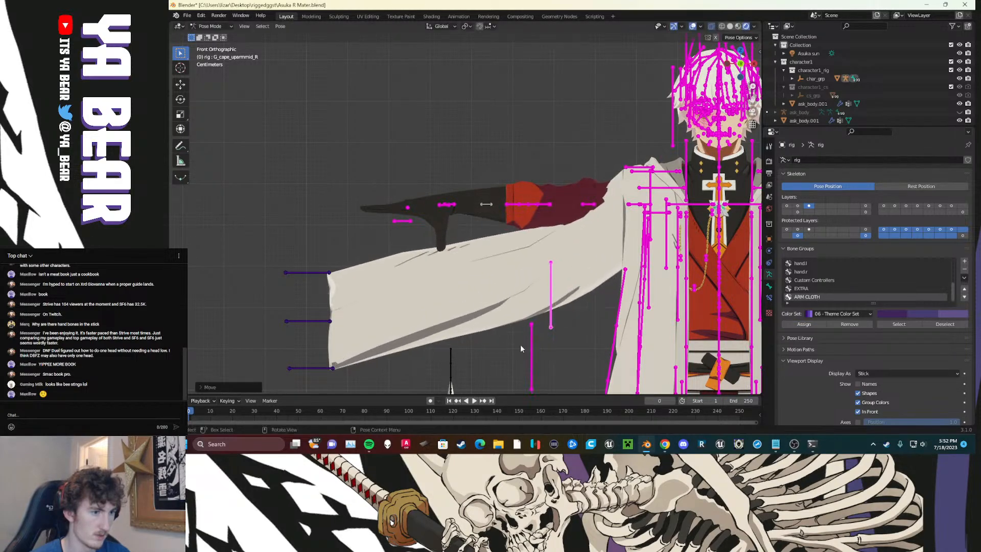
left_click(526, 337)
key("g")
left_click(540, 337)
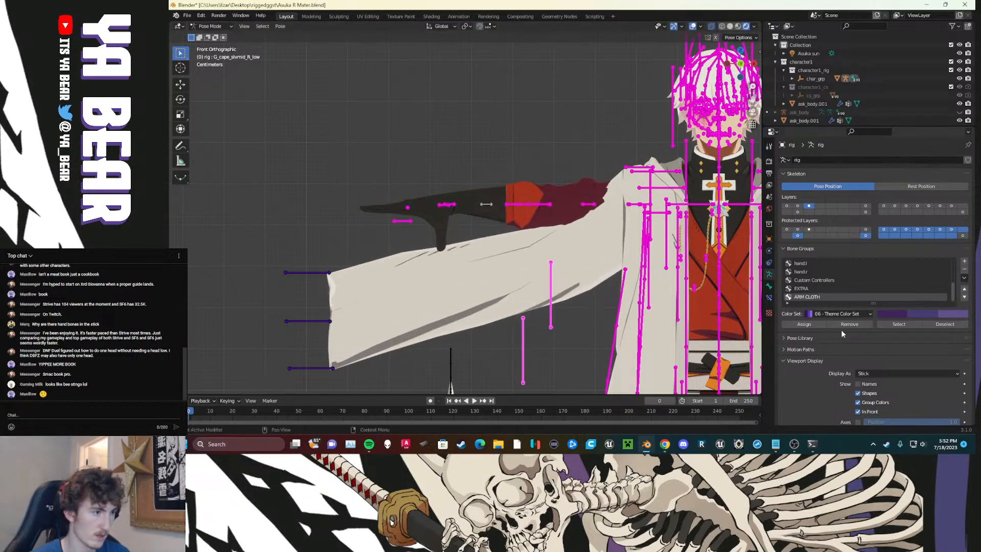
left_click(803, 324)
Step: Move the left sleeve's middle and cuff bones away from the arm and assign them to the ARM CLOTH group
left_click(588, 330)
middle_click_drag(588, 330, 295, 292, "shift")
left_click_drag(547, 224, 580, 237)
key("g")
left_click(603, 276)
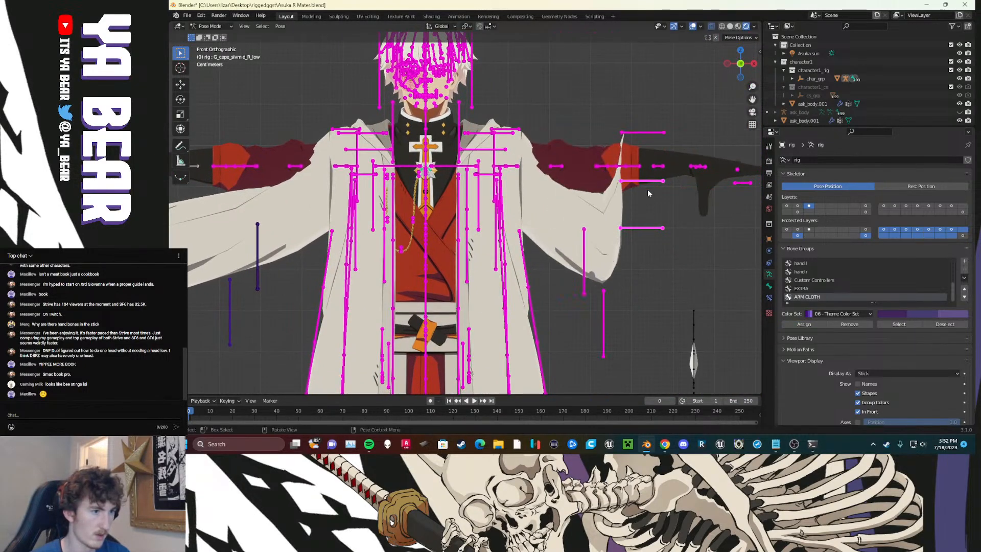
key("ctrl+z")
left_click_drag(641, 117, 648, 151)
key("alt+g")
left_click_drag(653, 208, 581, 324)
left_click(678, 281)
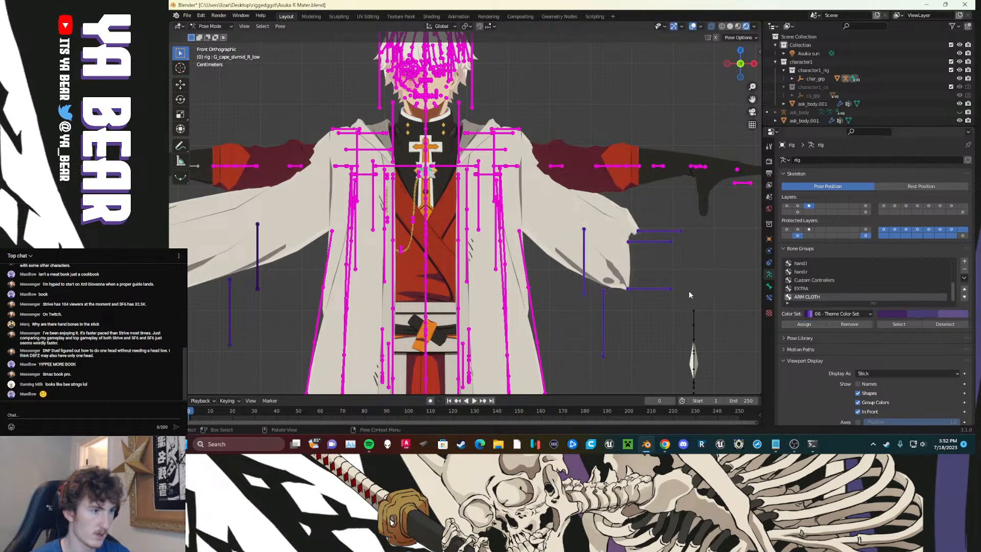
Step: Move the G_cape_uparmup_R bone down and away from the right shoulder and assign it to the ARM CLOTH group
scroll(688, 291, "down", 1)
middle_click_drag(564, 249, 633, 216, "shift")
left_click(649, 284)
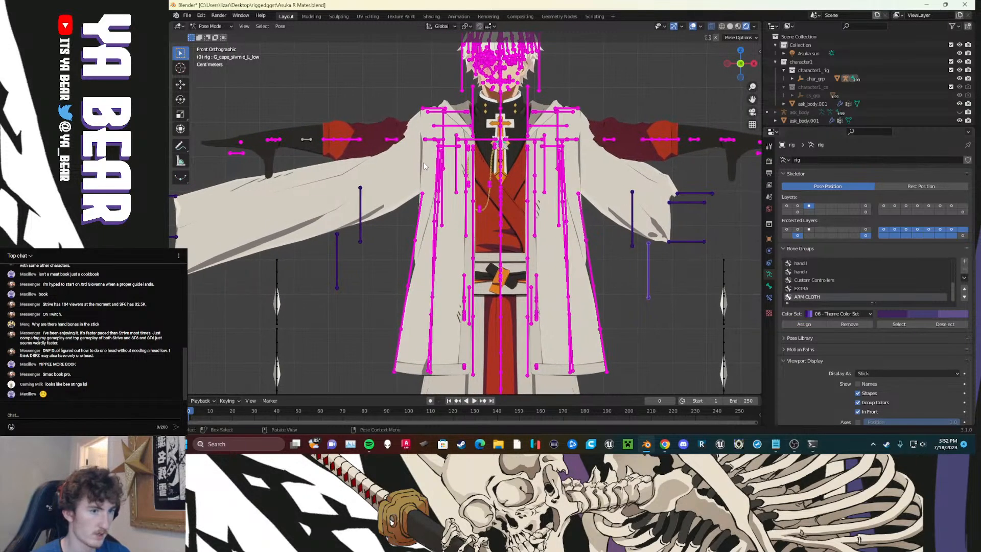
left_click(424, 141)
key("r")
key("r")
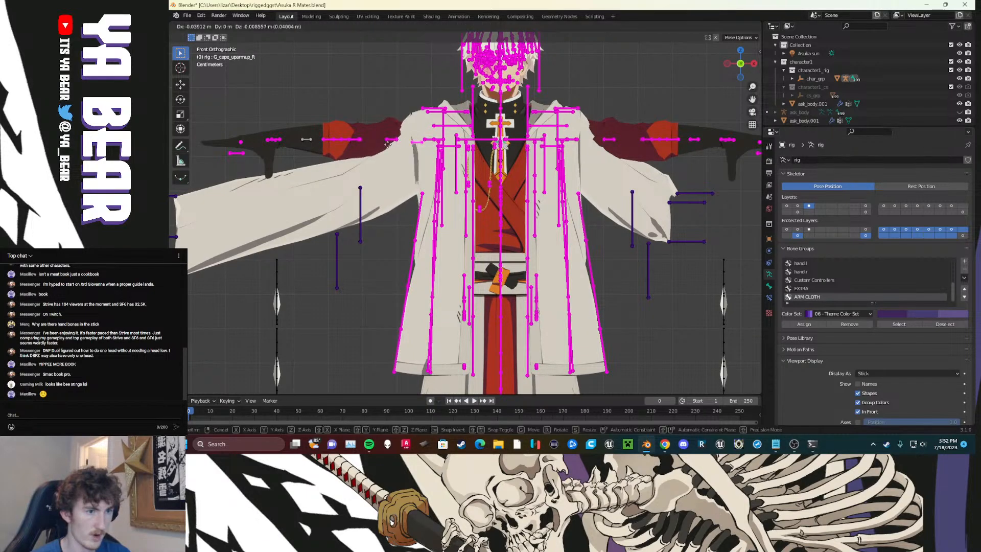
key("g")
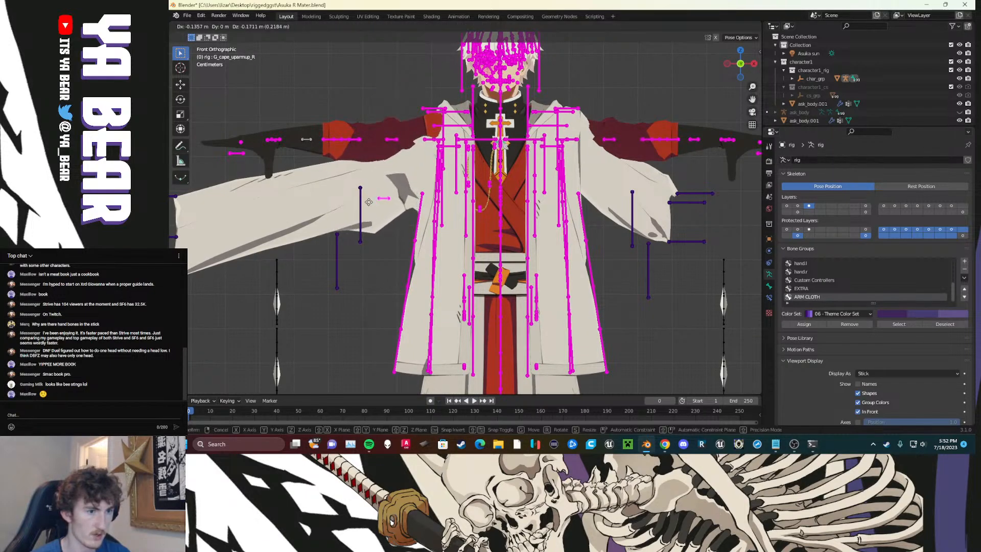
left_click(357, 197)
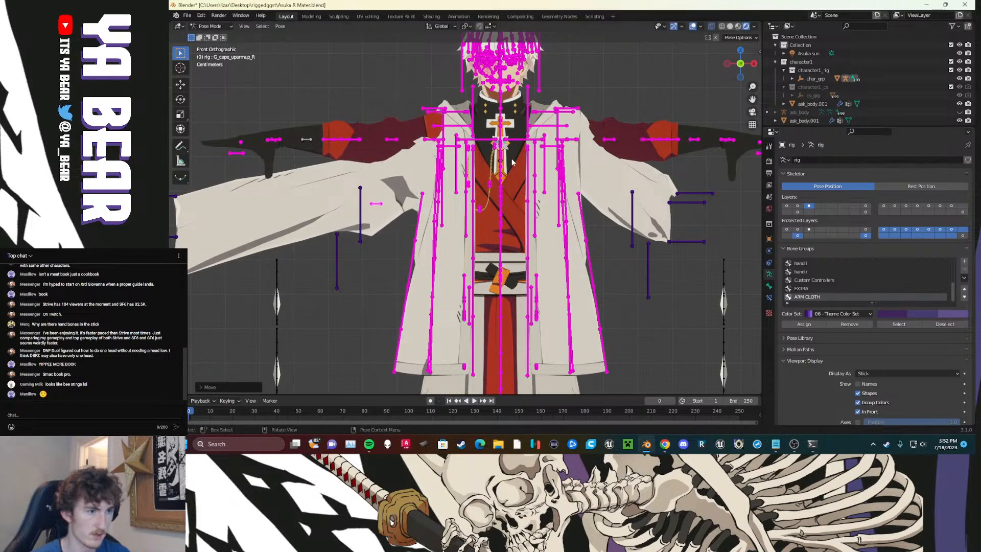
left_click(804, 324)
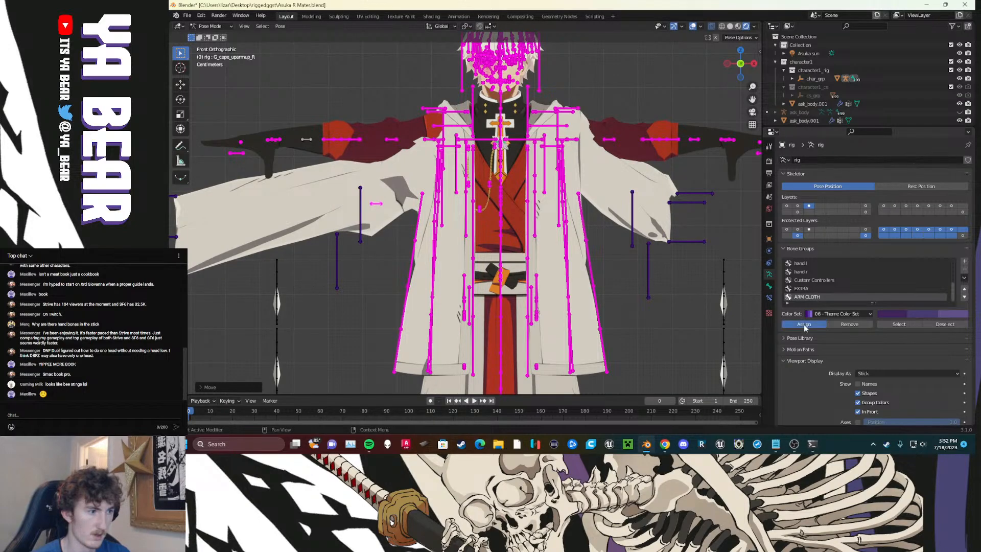
Step: Move the G_cape_uparmup_L bone down and away from the left shoulder and assign it to the ARM CLOTH group
left_click(572, 146)
key("g")
left_click(646, 200)
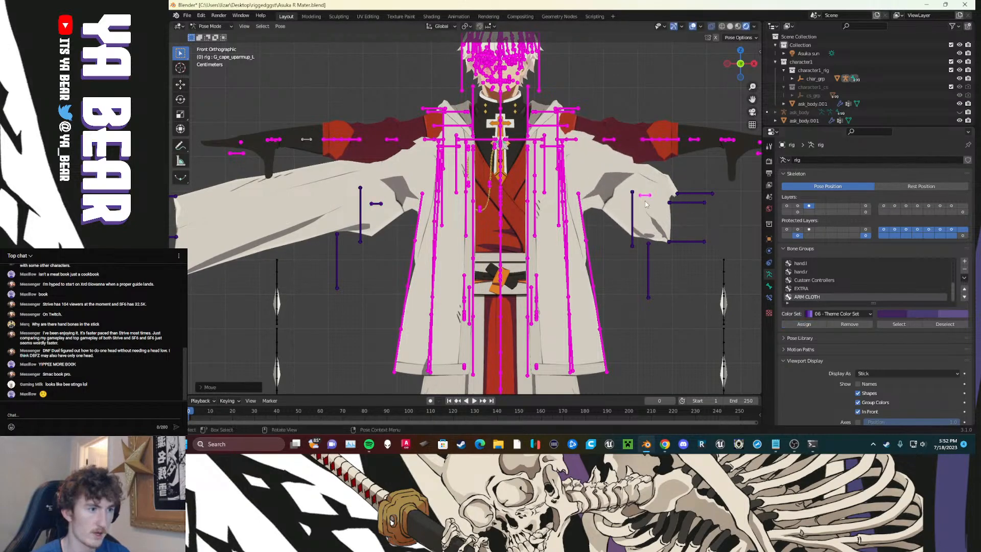
left_click(811, 327)
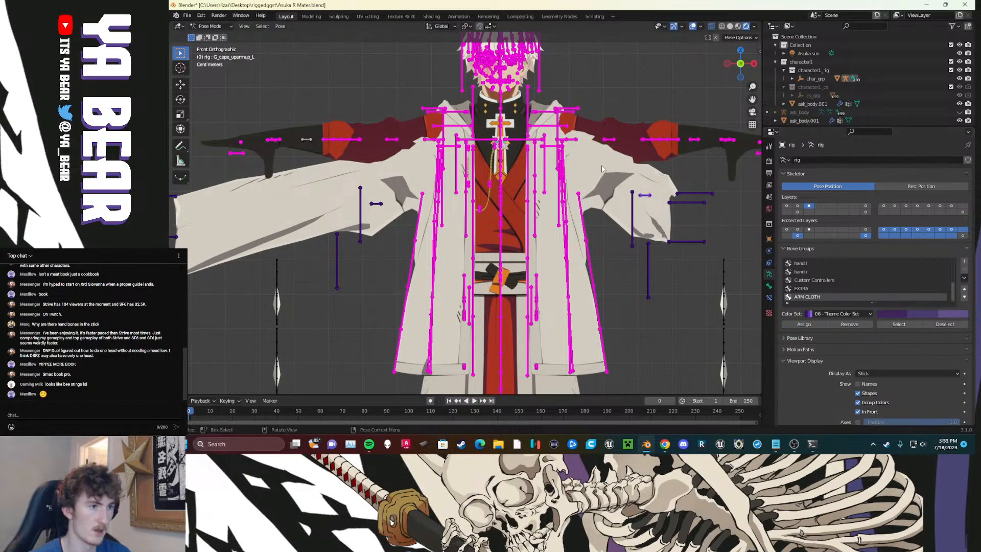
Step: Test-move the remaining bones around the left shoulder to check which ones deform the sleeve cloth
left_click(577, 146)
key("g")
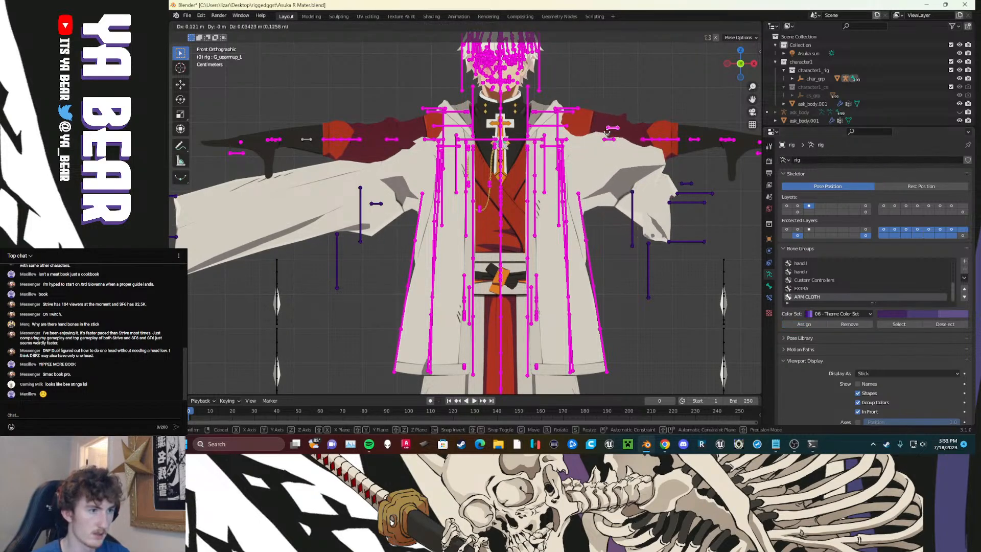
right_click(564, 141)
left_click(562, 143)
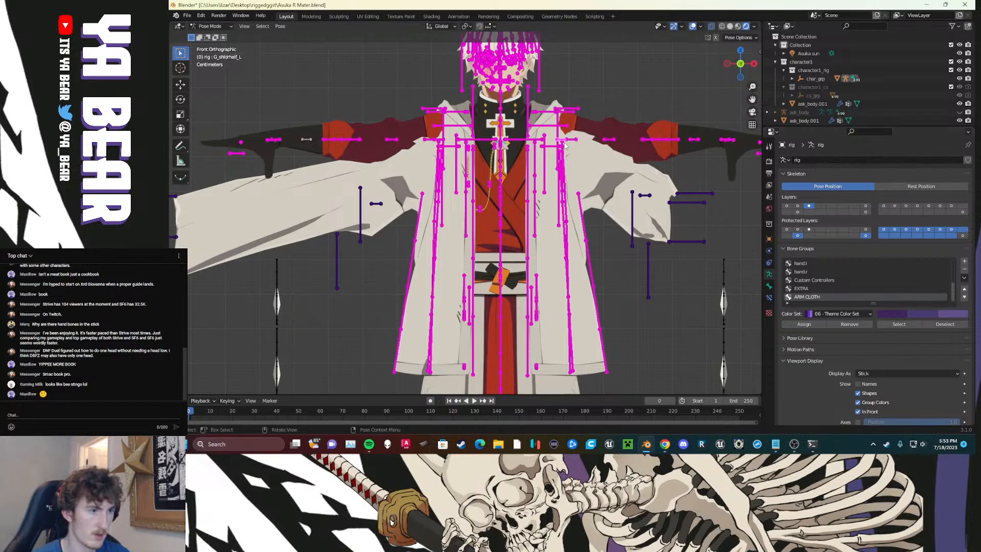
key("g")
right_click(561, 146)
left_click(562, 146)
key("g")
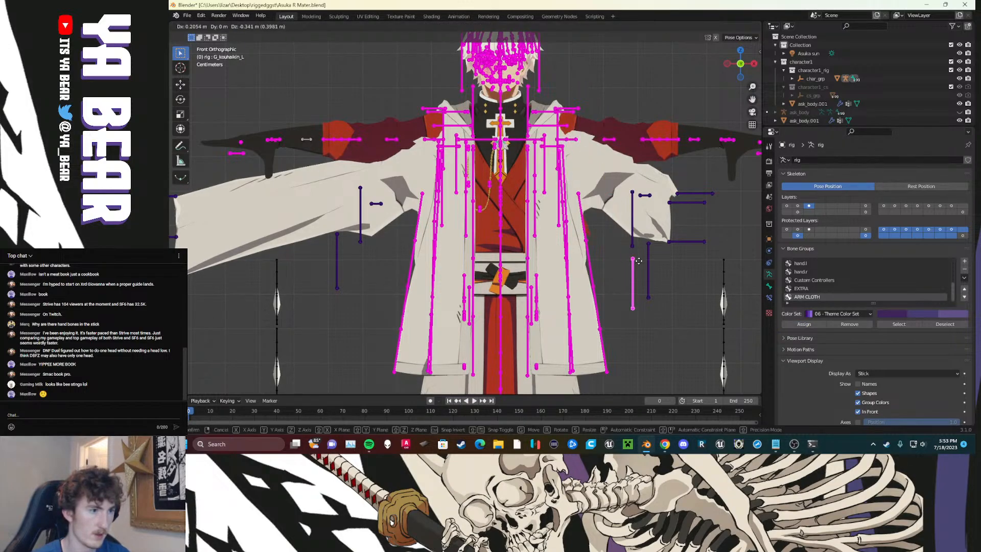
right_click(695, 194)
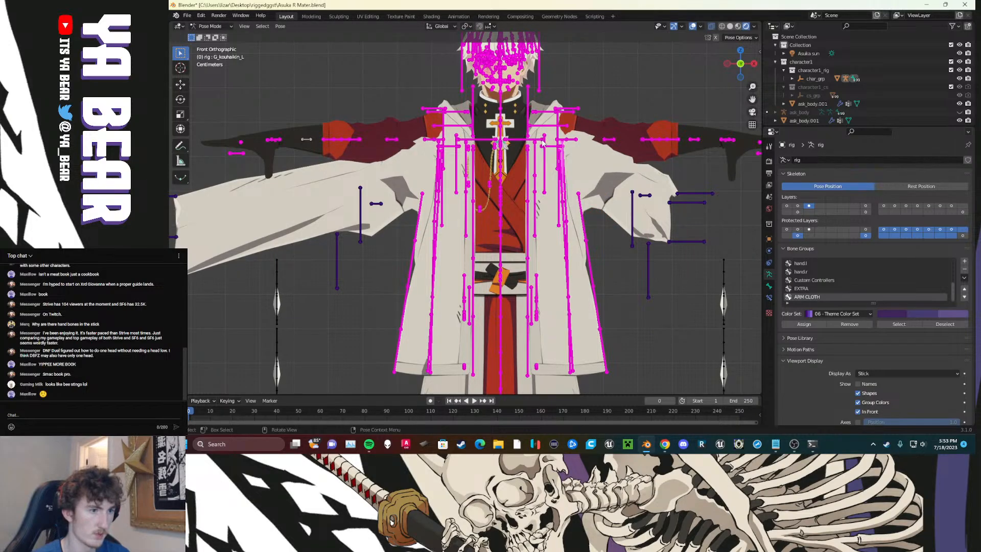
left_click(542, 144)
key("g")
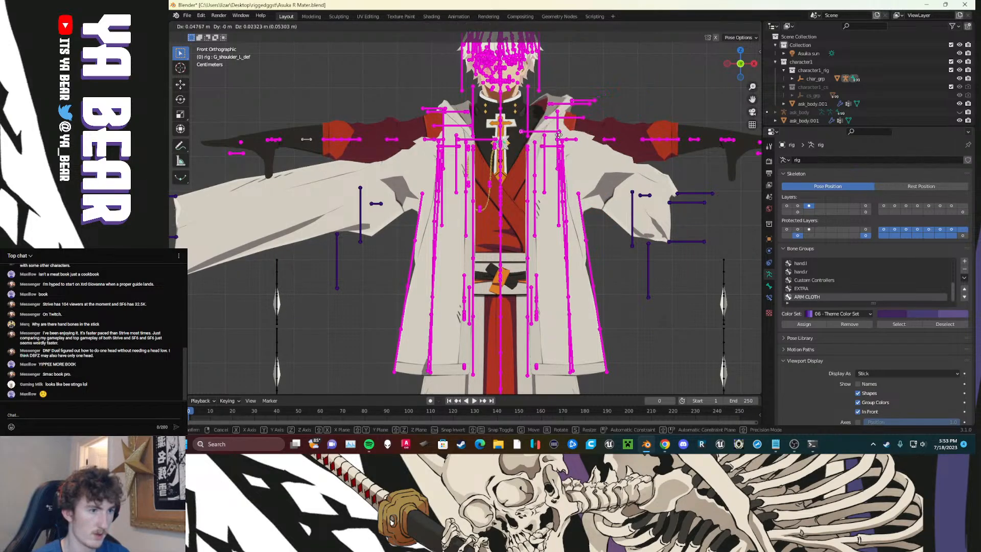
right_click(560, 135)
Step: Select all ARM CLOTH bones, transfer them to the third bone layer of the lower row, and show only that layer
scroll(384, 267, "down", 2)
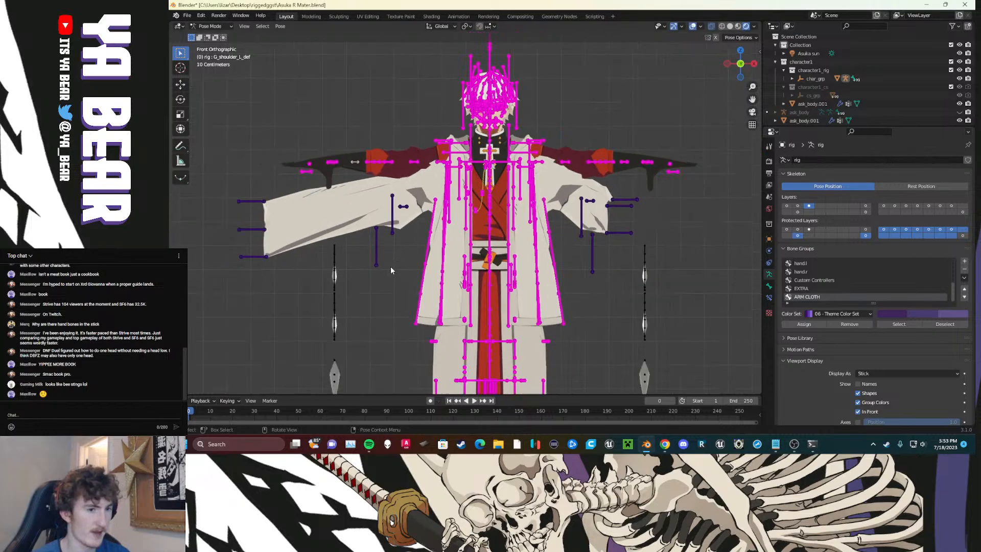
left_click(891, 325)
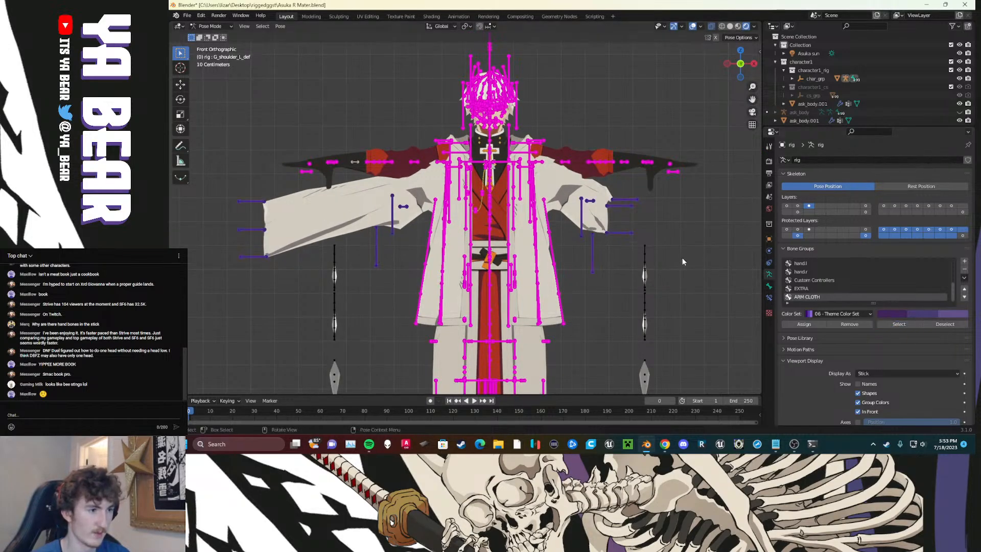
key("m")
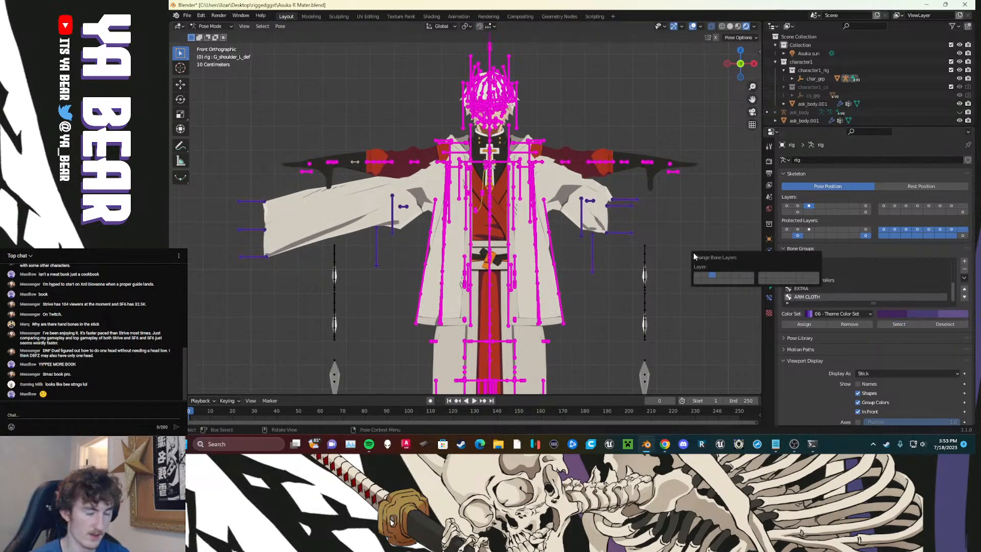
left_click(713, 281)
left_click(808, 211)
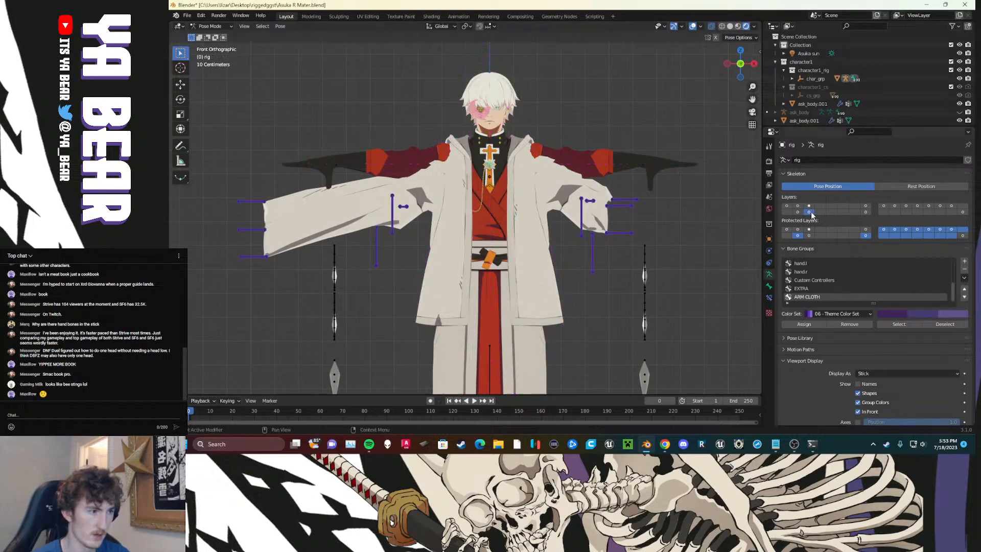
Step: Clear the location of all arm cloth bones and switch back to the third bone layer of the upper row
key("a")
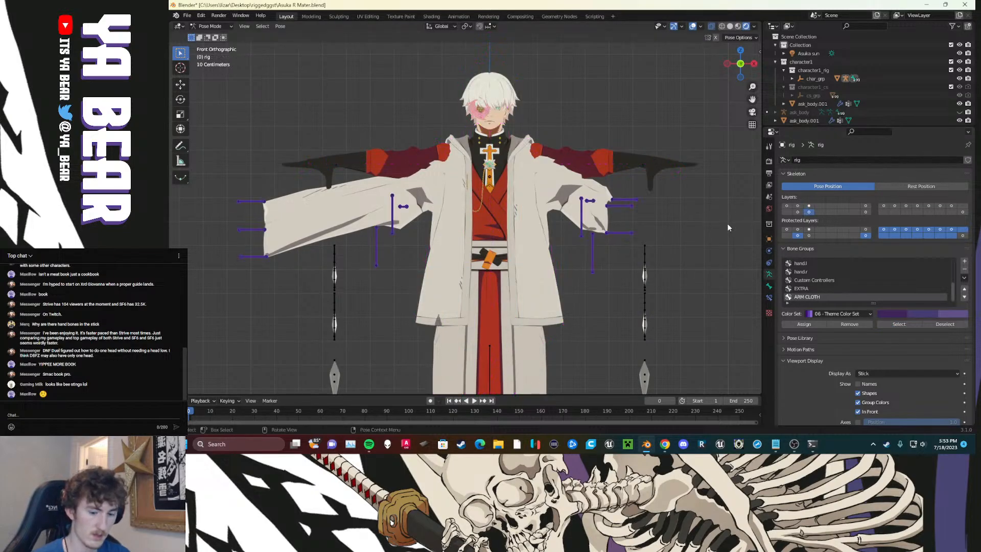
key("alt+g")
left_click(726, 223)
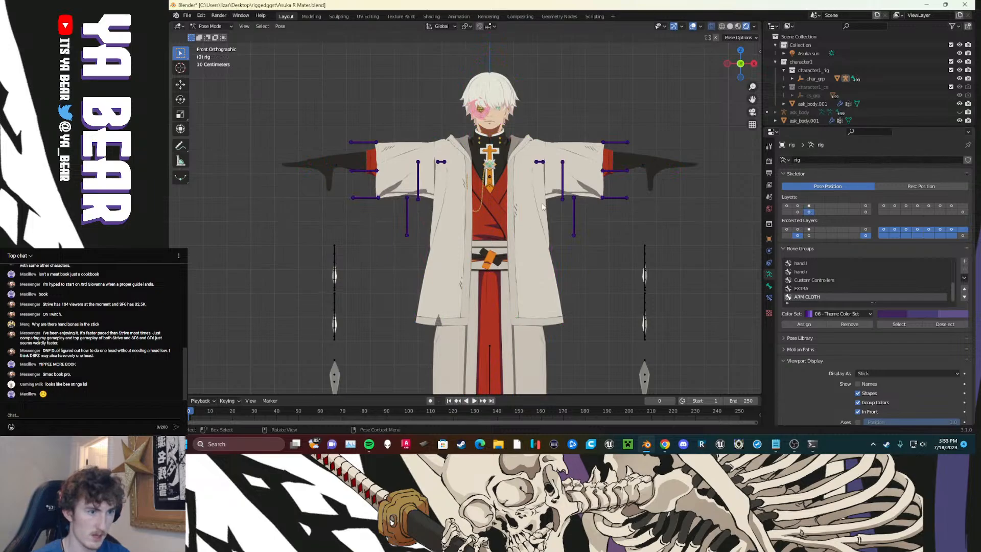
left_click(809, 206)
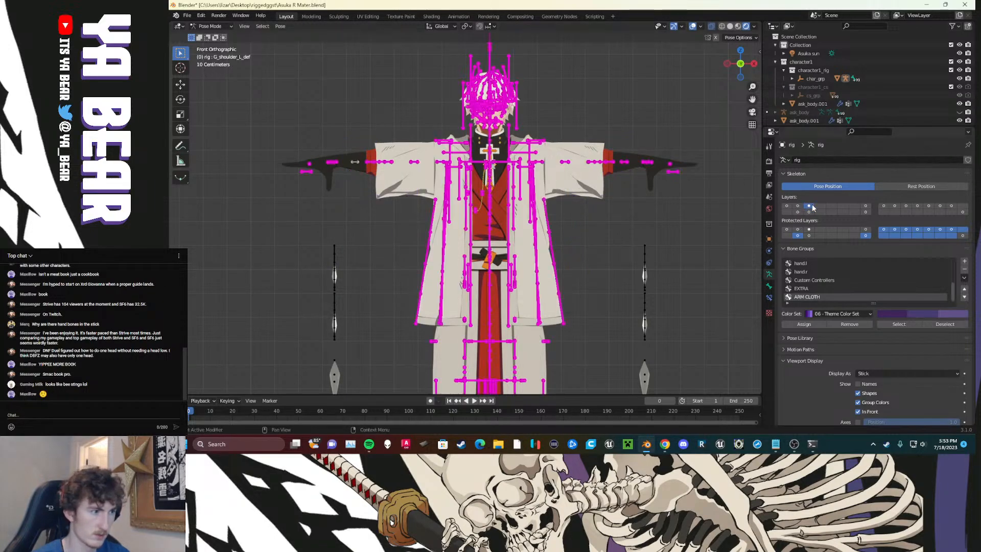
Step: Move the inner front cape base bones on both sides outward, opening the coat away from the chest
scroll(621, 241, "up", 2)
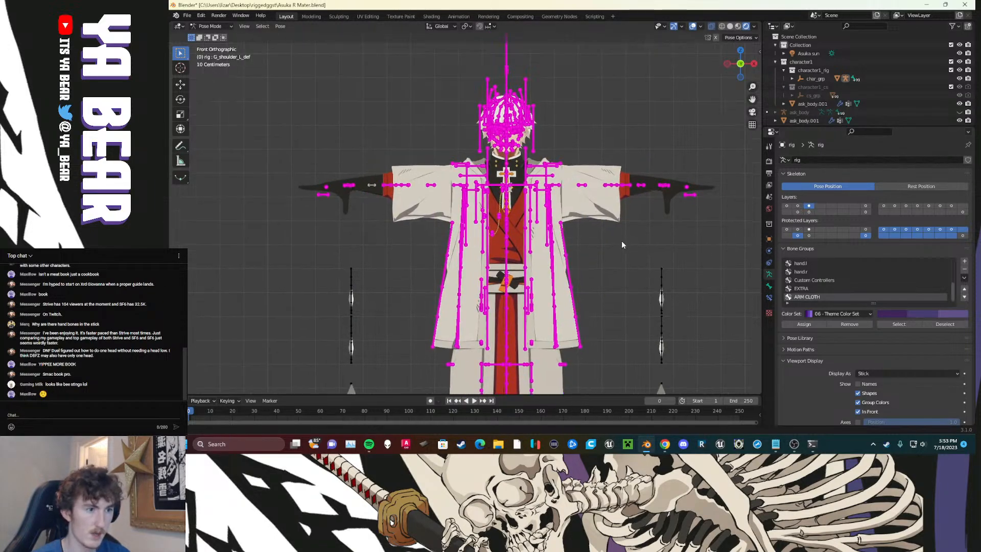
scroll(606, 290, "up", 6)
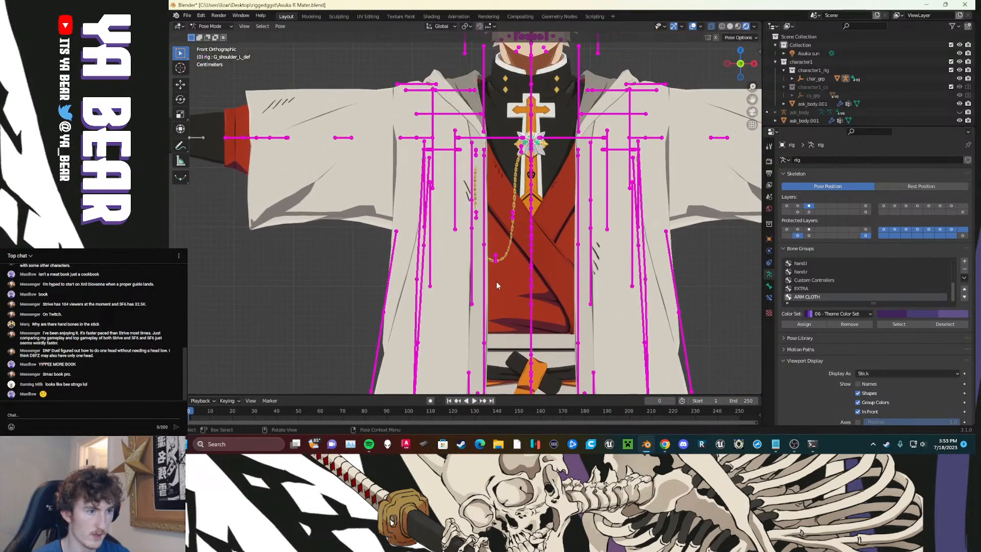
middle_click_drag(523, 231, 435, 284, "shift")
scroll(437, 284, "up", 3)
middle_click_drag(440, 320, 459, 236, "shift")
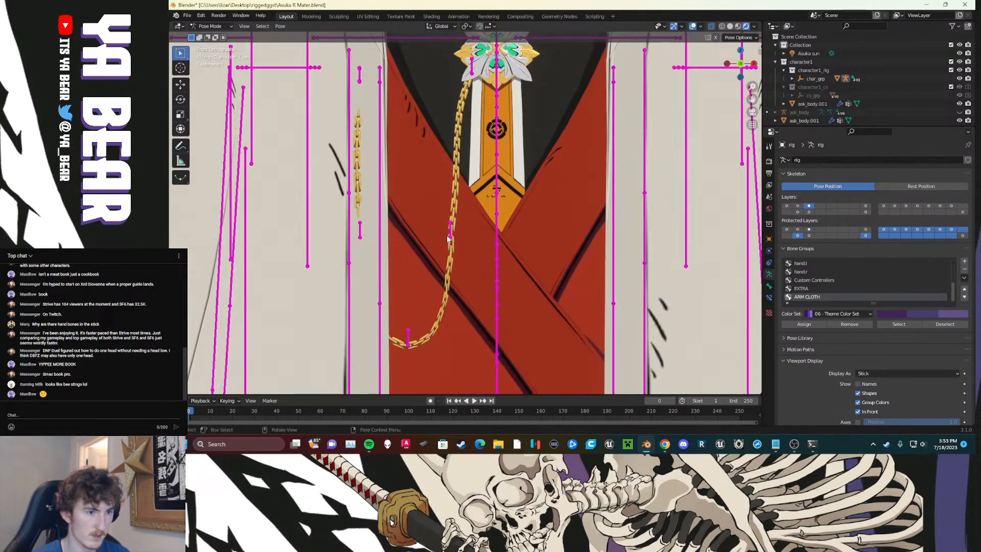
left_click(451, 236)
scroll(428, 184, "down", 3)
scroll(430, 192, "down", 3)
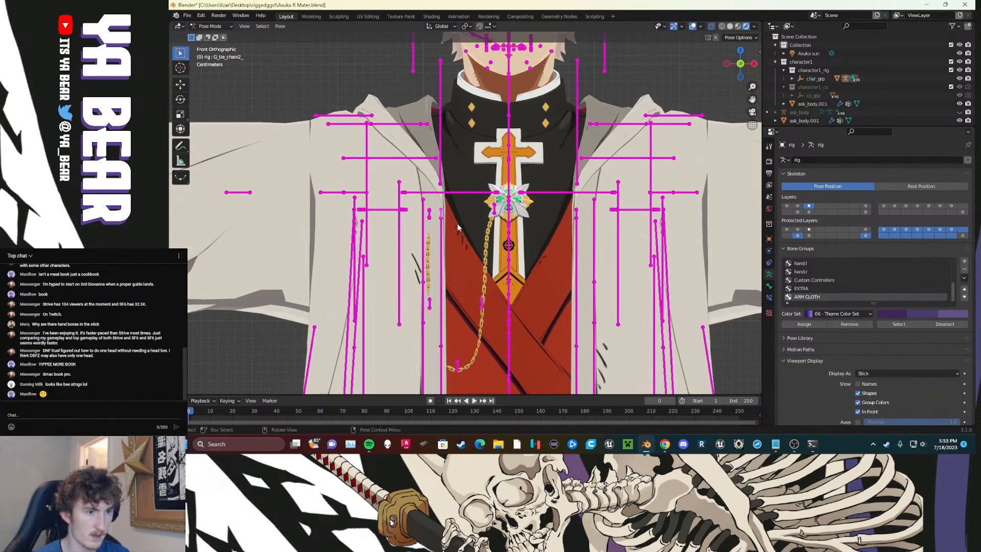
key("g")
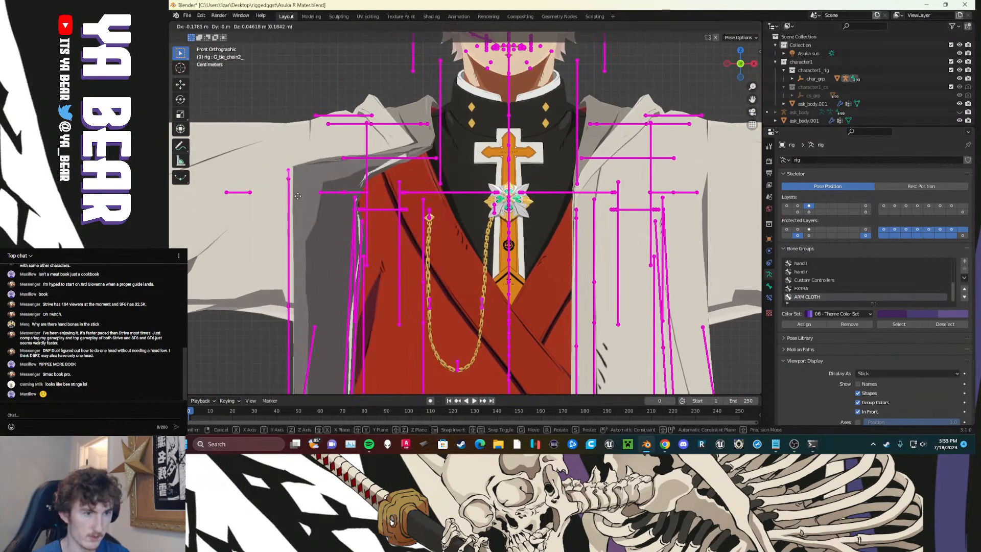
left_click(620, 198)
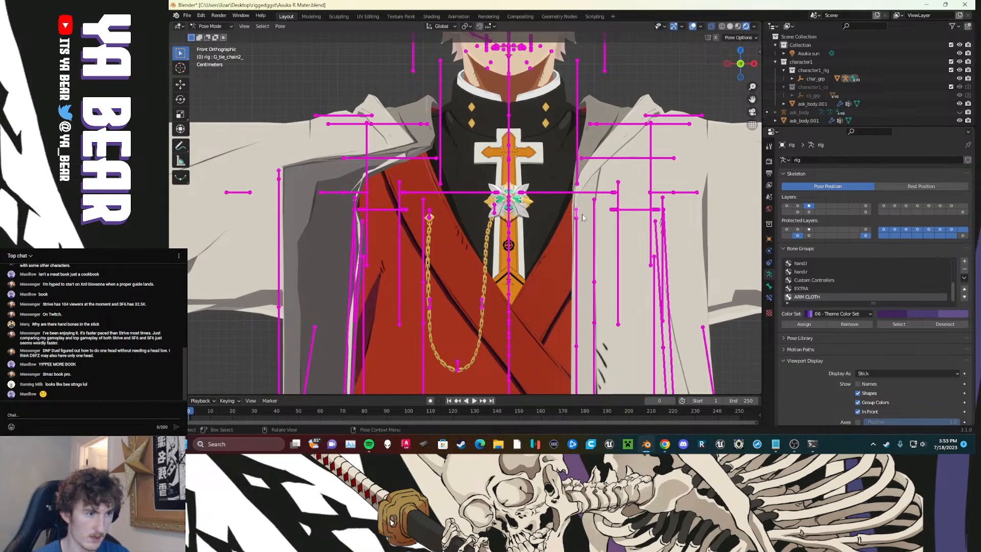
key("g")
left_click(745, 190)
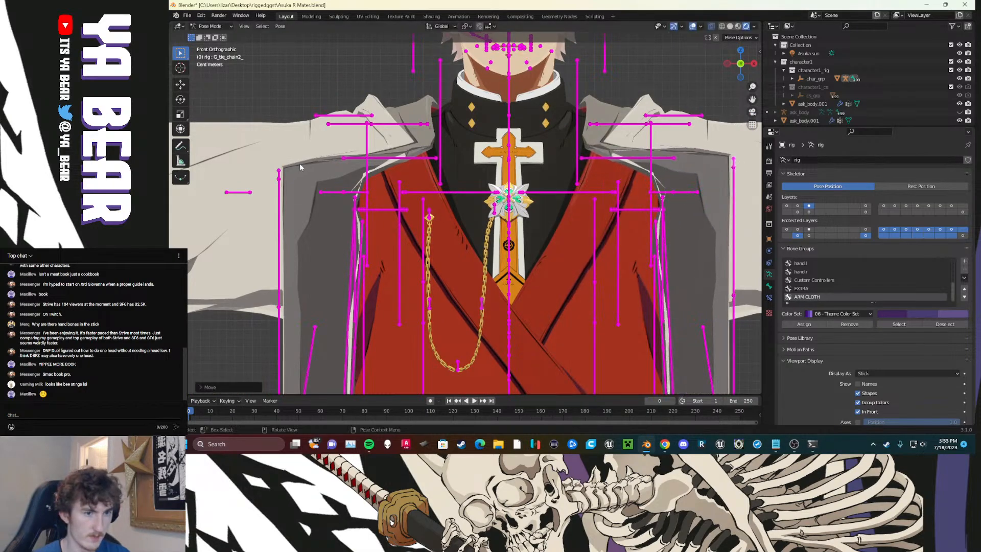
Step: Raise the G_cape_FRin_base bone slightly to bring it closer to the height of its left-side counterpart
left_click(280, 175)
key("g")
left_click(305, 177)
Step: Move the G_cape_collar_FR and G_cape_collar_FL bones up and outward, away from the neck
scroll(451, 282, "down", 2)
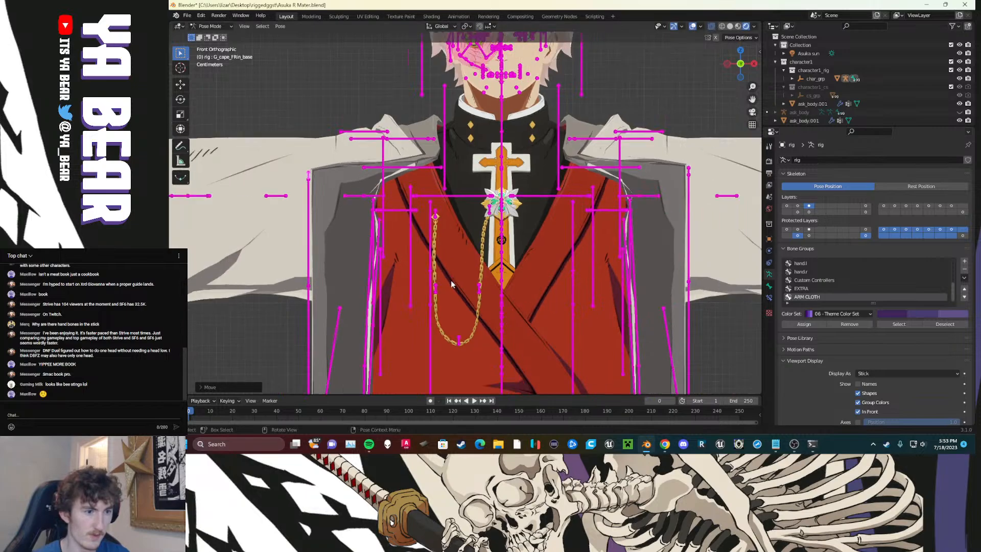
left_click(448, 167)
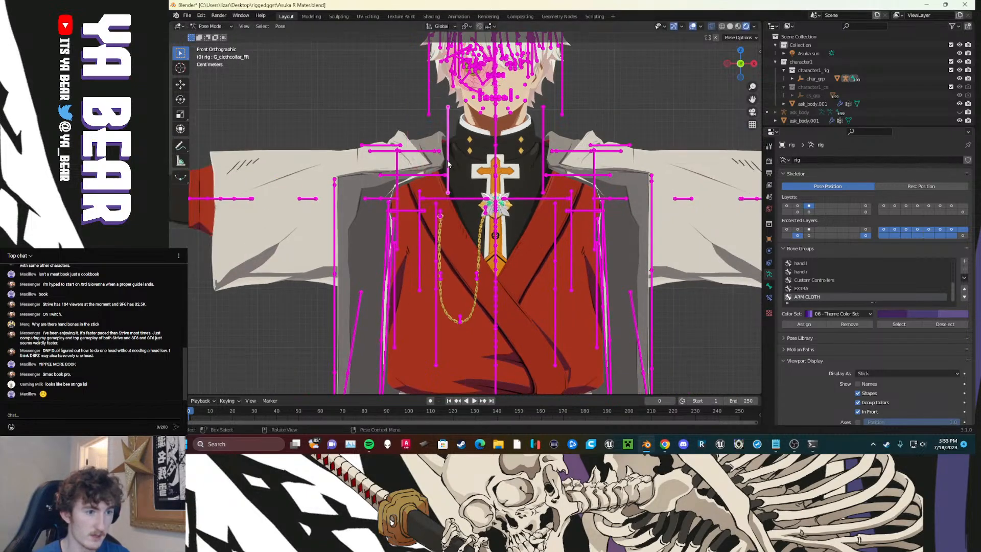
left_click(445, 177)
key("g")
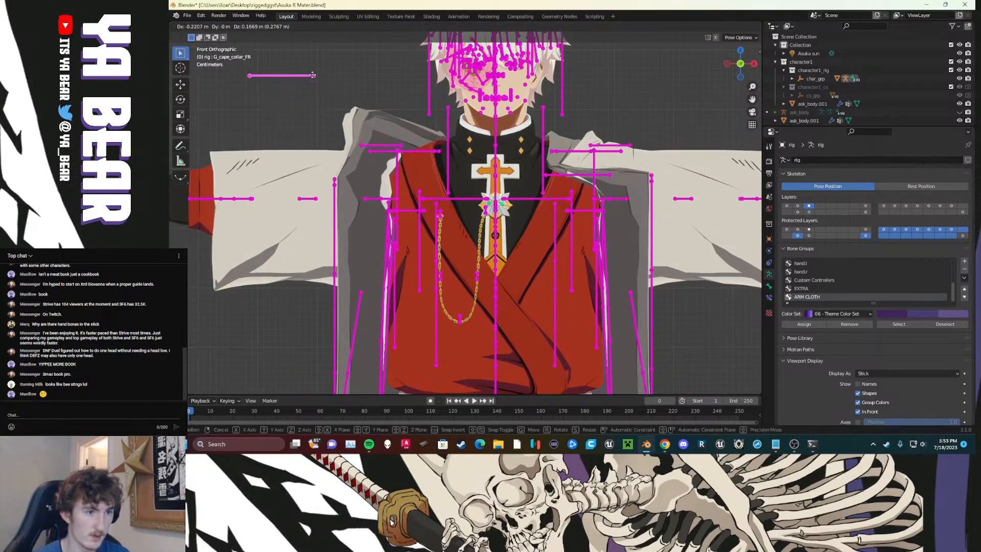
left_click(313, 77)
left_click(547, 177)
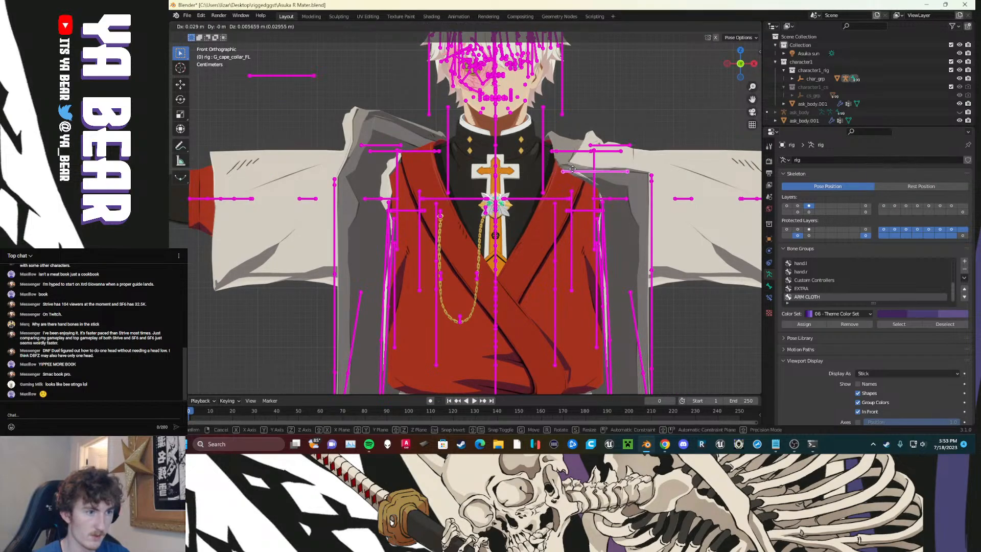
key("g")
left_click(644, 130)
left_click(643, 131)
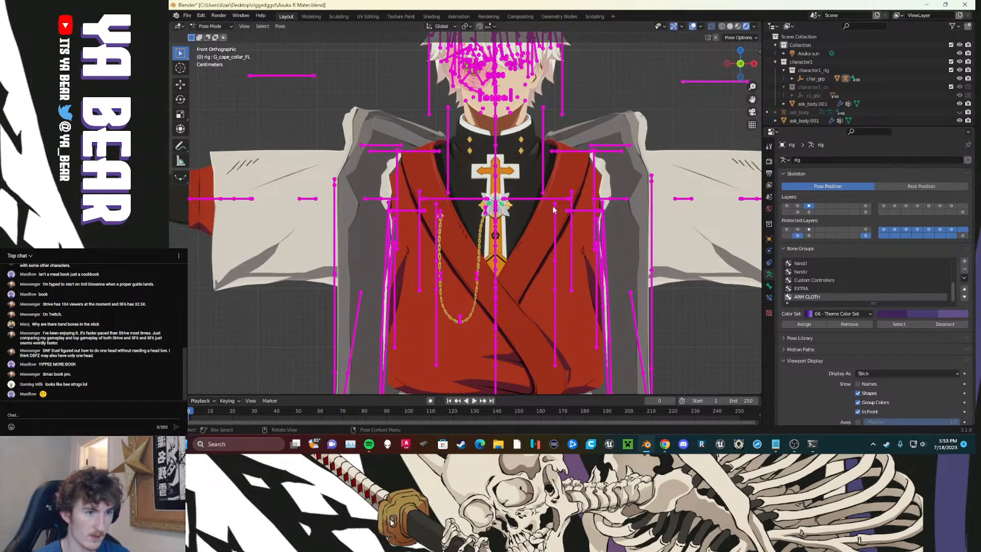
Step: Add a new bone group and assign both inner front cape base bones and both front cape collar bones to it
scroll(419, 213, "down", 3)
left_click(388, 194)
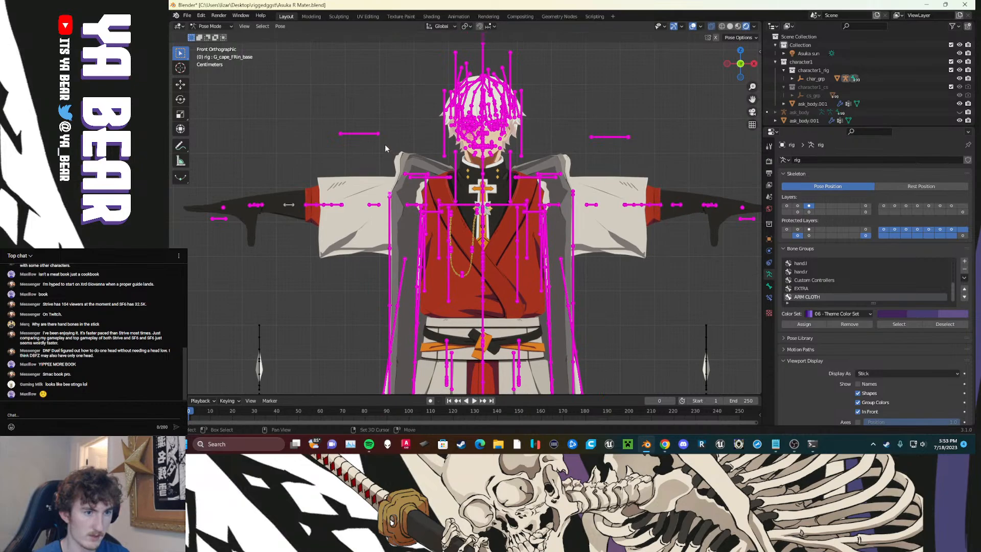
left_click(378, 135)
left_click(573, 193)
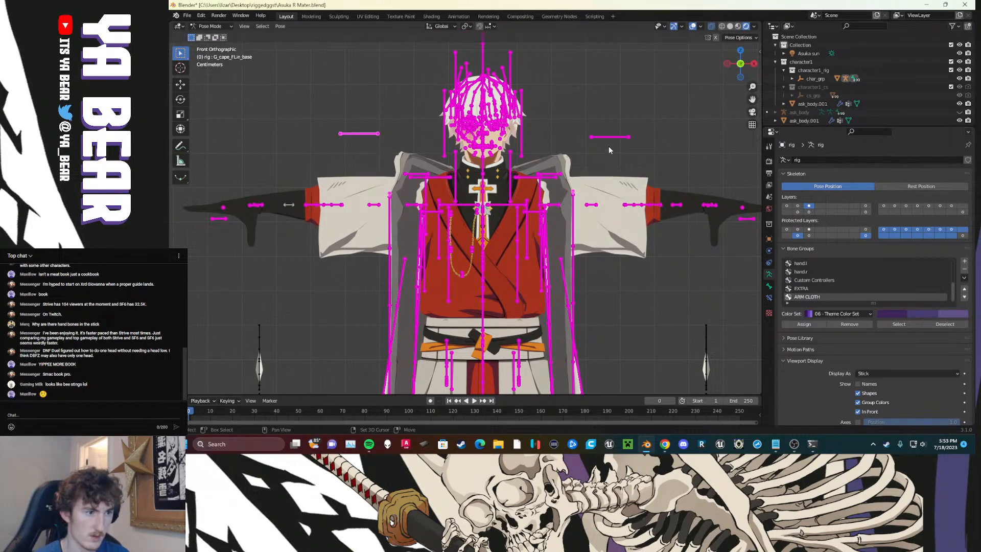
left_click(611, 137)
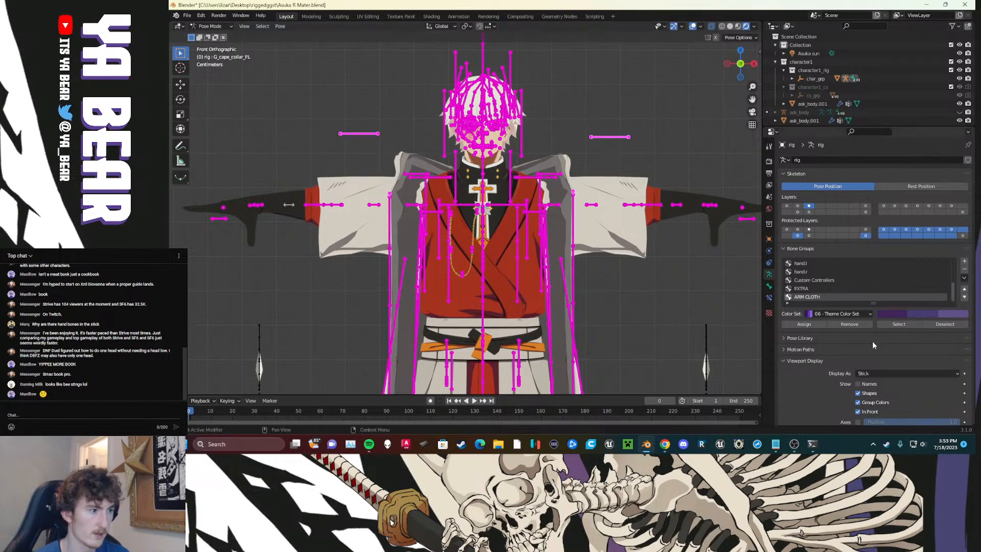
left_click(964, 261)
left_click(805, 324)
Step: Give the new bone group the 06 - Theme Color Set and rename it "pull cloth back"
left_click(838, 314)
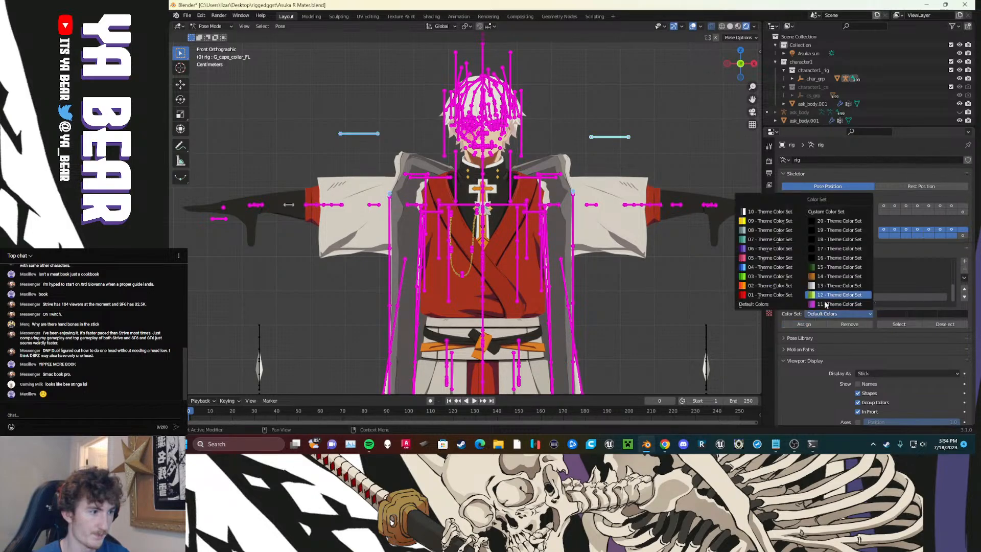
left_click(770, 249)
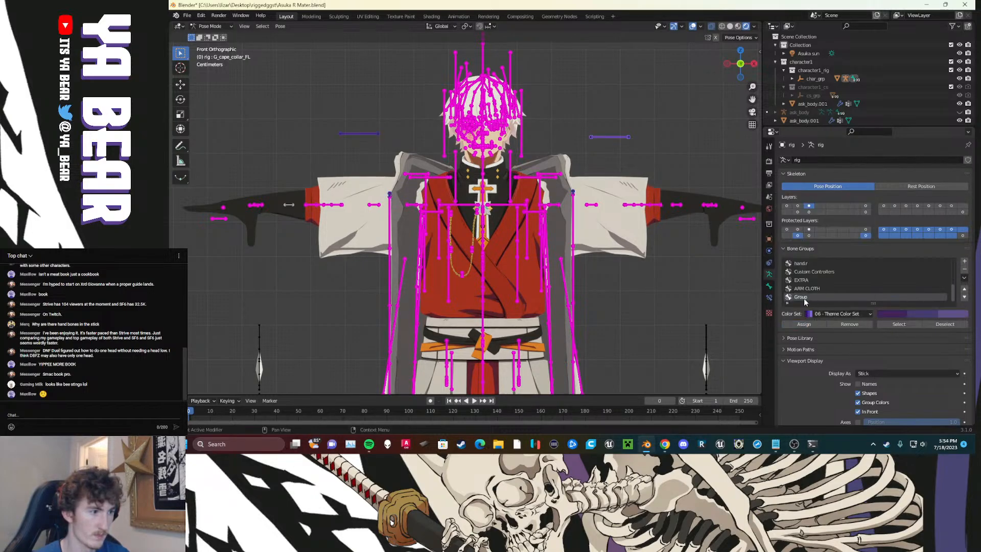
double_click(801, 298)
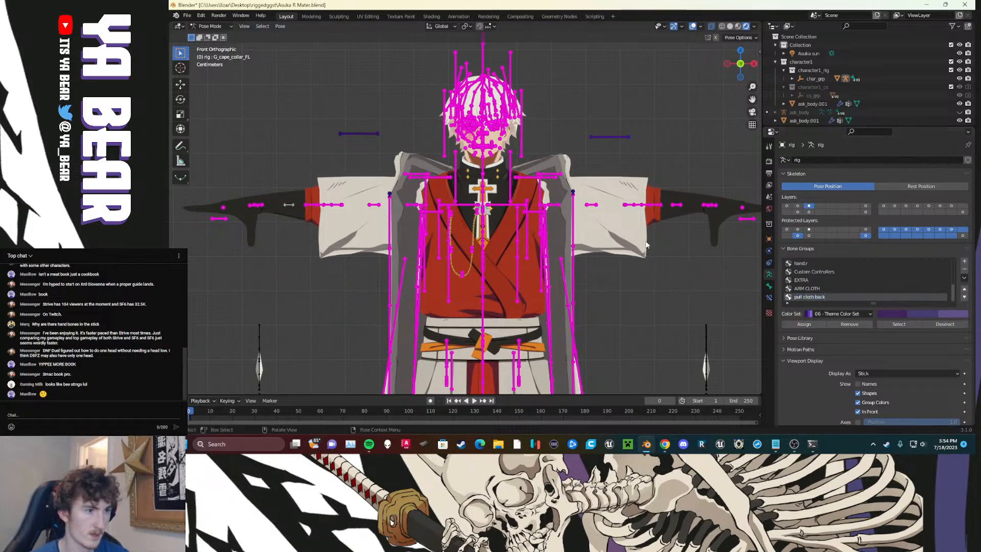
Step: Assign all the tie chain bones along the chest chain to a new bone group with the 12 - Theme Color Set
scroll(394, 215, "up", 2)
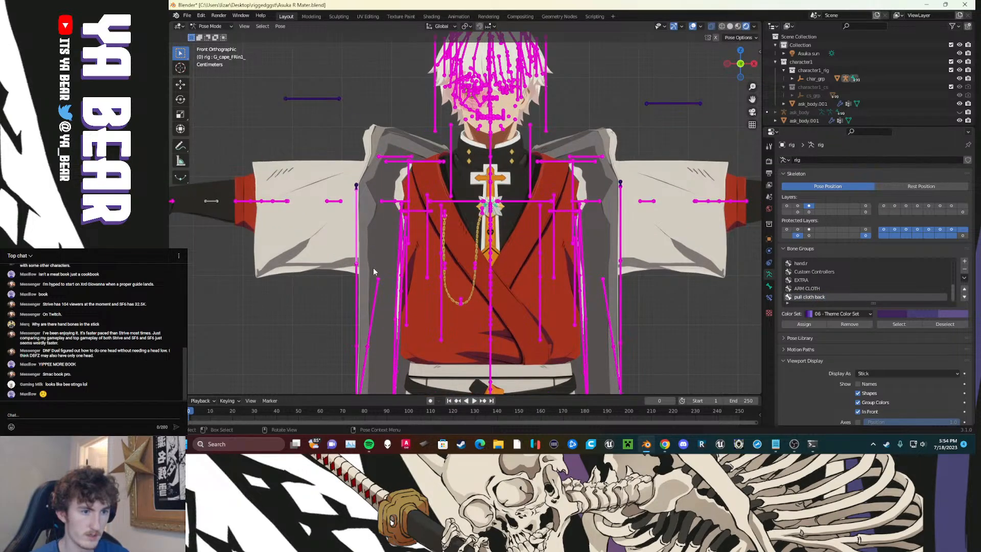
scroll(375, 281, "down", 3)
scroll(405, 305, "up", 3)
middle_click_drag(450, 240, 458, 272, "shift")
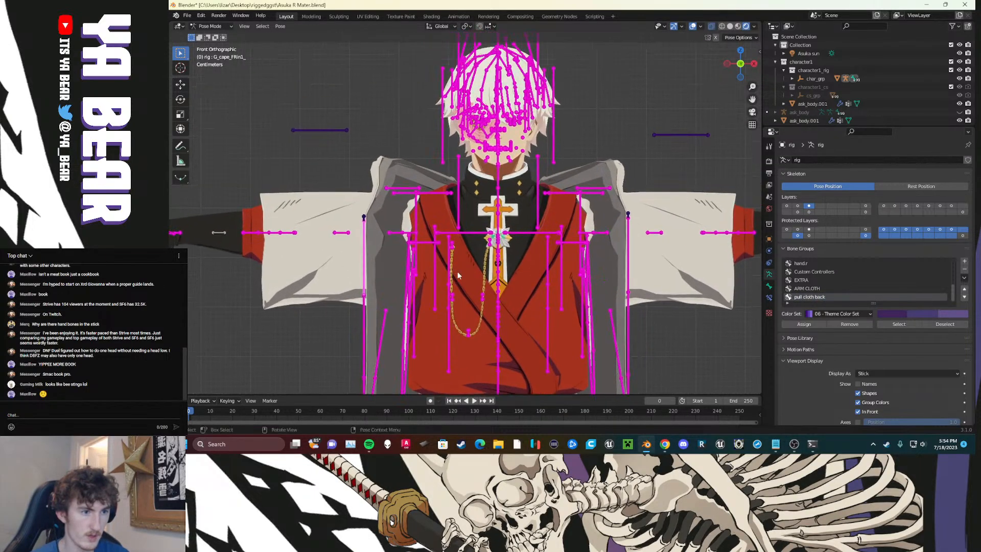
scroll(458, 272, "up", 2)
left_click(450, 267)
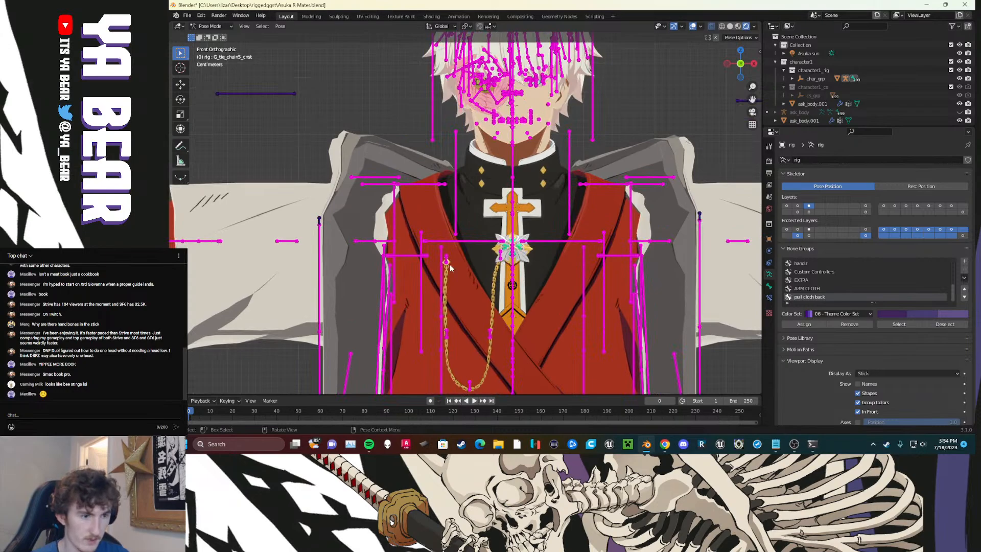
left_click(450, 265)
key("g")
right_click(462, 280)
left_click_drag(454, 265, 447, 257)
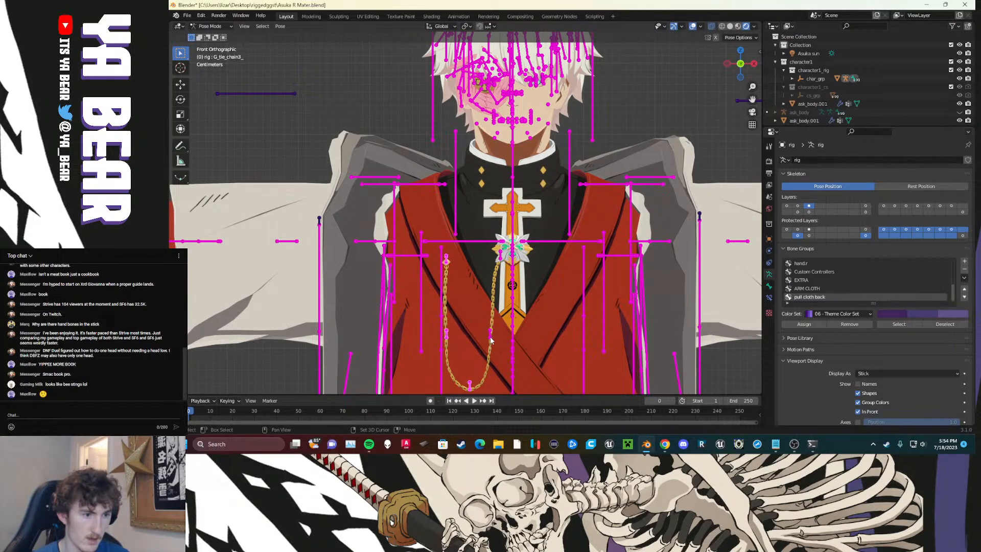
key("g")
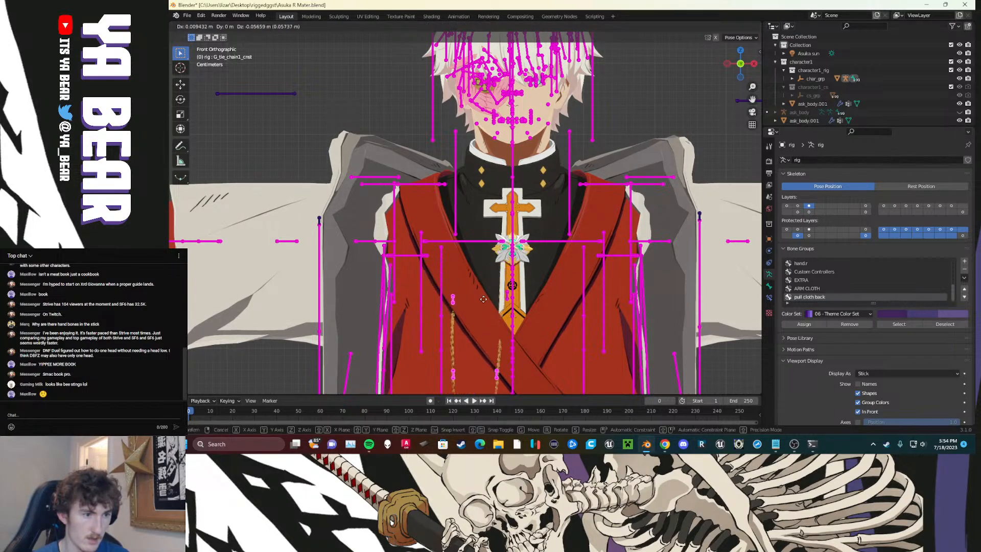
right_click(493, 272)
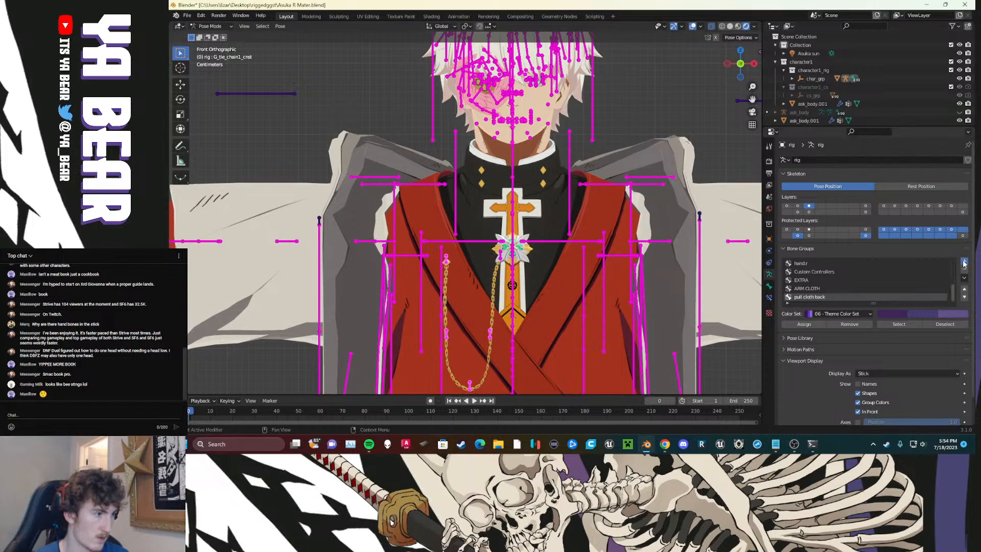
left_click(815, 314)
left_click(821, 296)
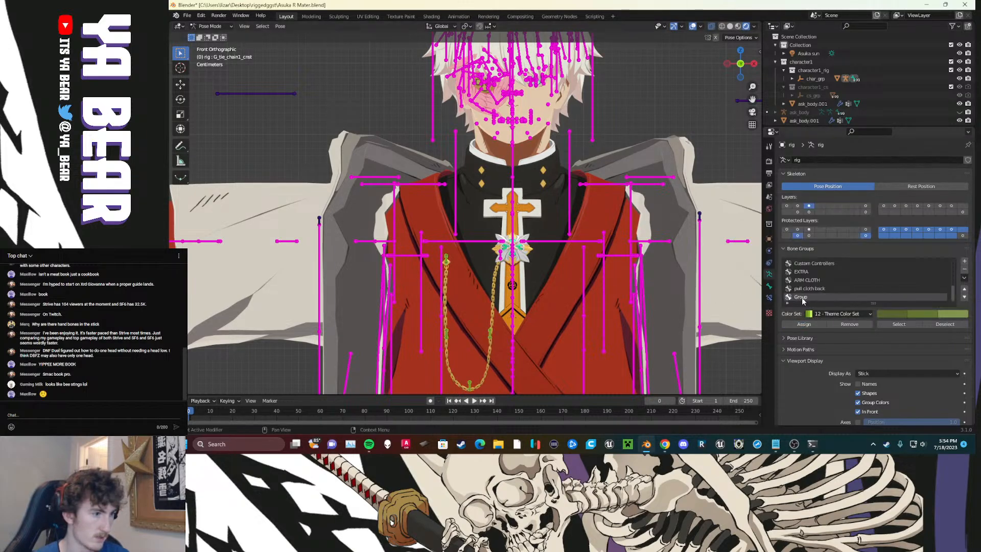
Step: Rename the new bone group for the chest chain as "chain"
double_click(803, 299)
type("chai")
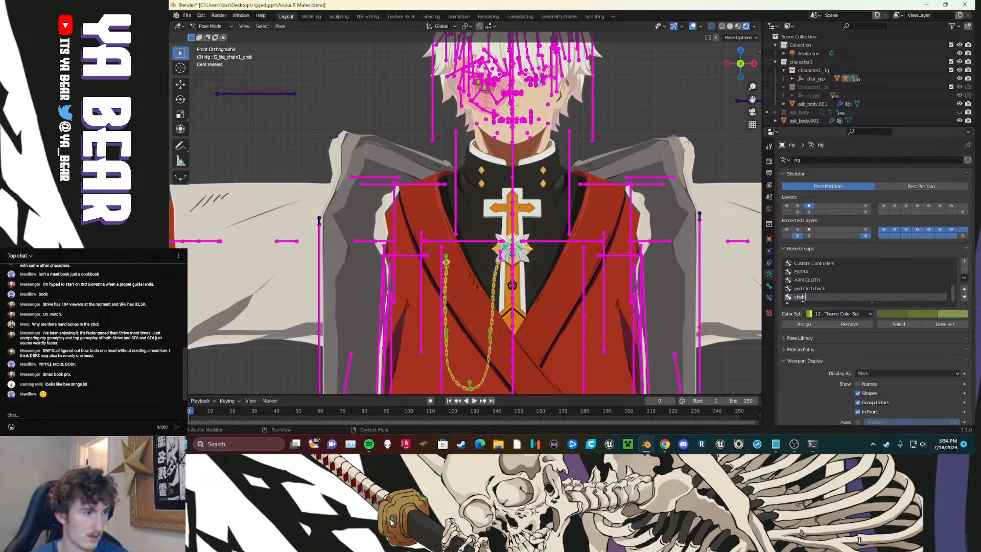
type("n")
key("Return")
Step: Switch the chain bone group to the Custom Color Set and change its first colour to bright cyan
left_click(832, 314)
left_click(772, 224)
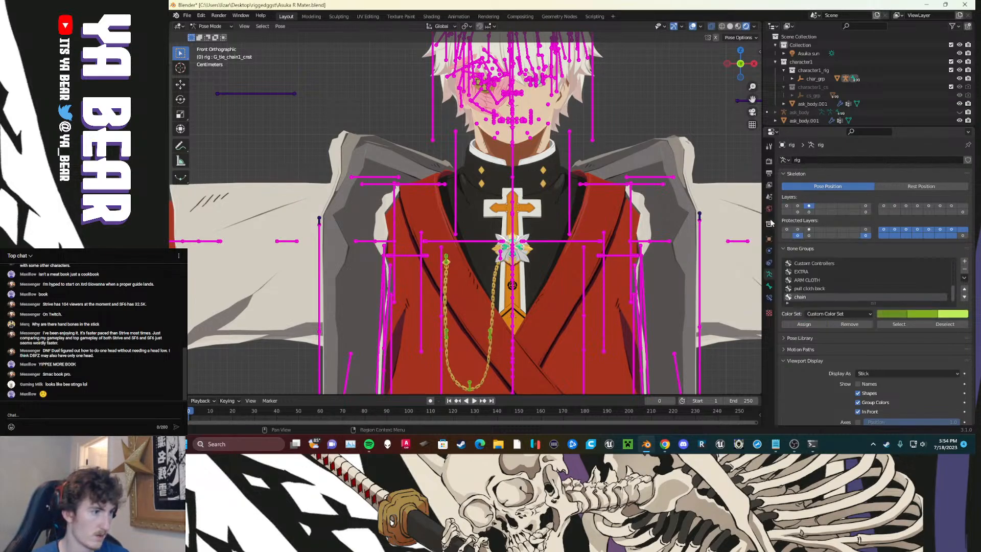
left_click(894, 313)
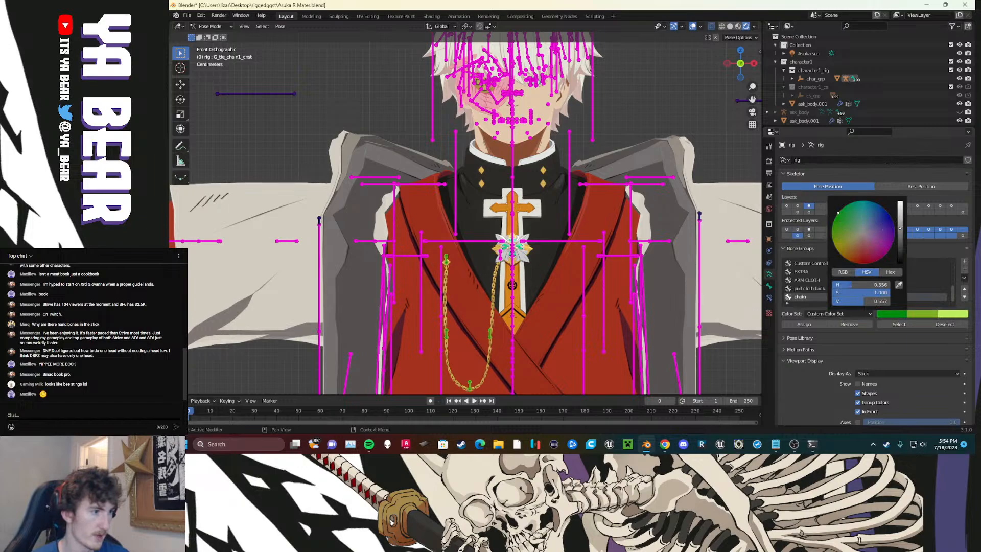
left_click_drag(900, 229, 900, 202)
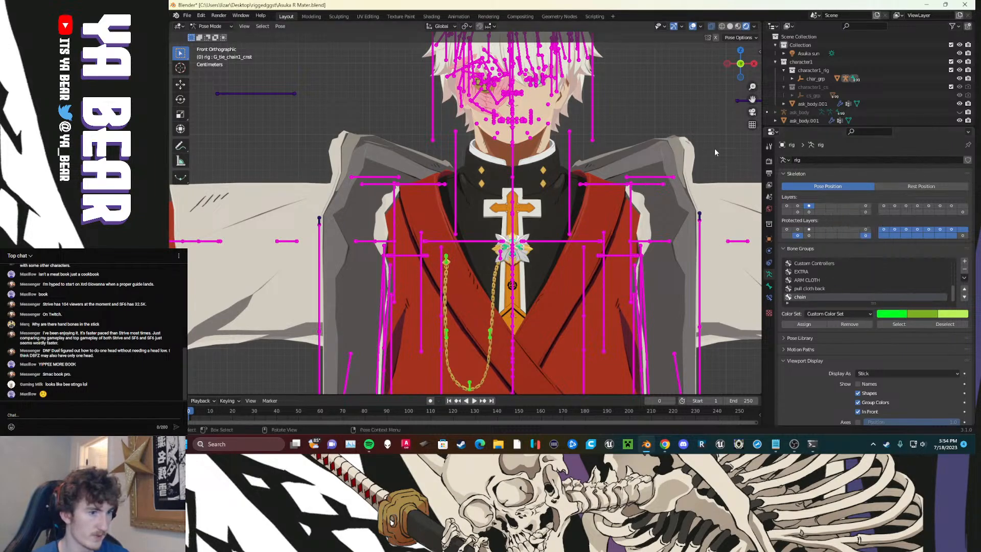
left_click(888, 315)
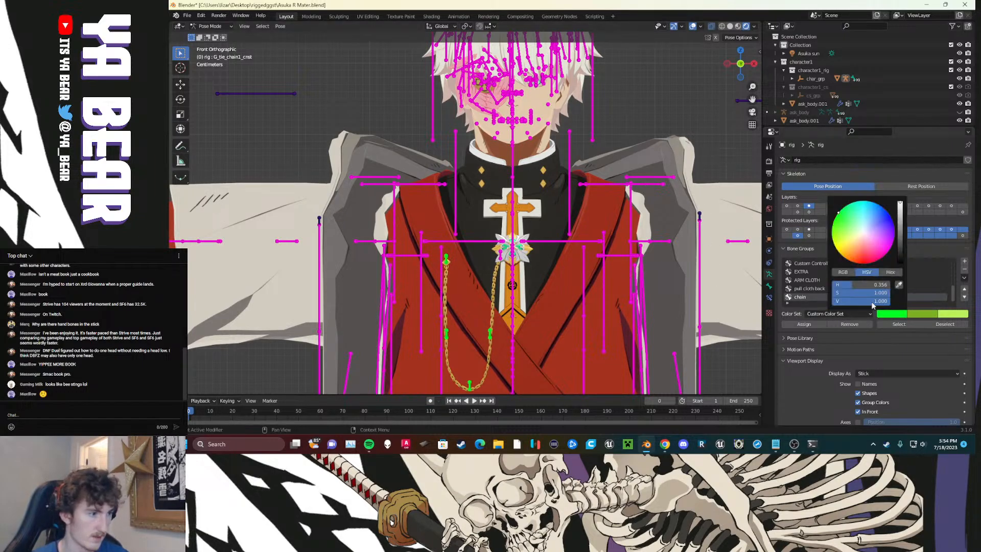
mouse_move(872, 255)
left_mouse_down()
mouse_move(886, 214)
mouse_move(872, 201)
left_mouse_up()
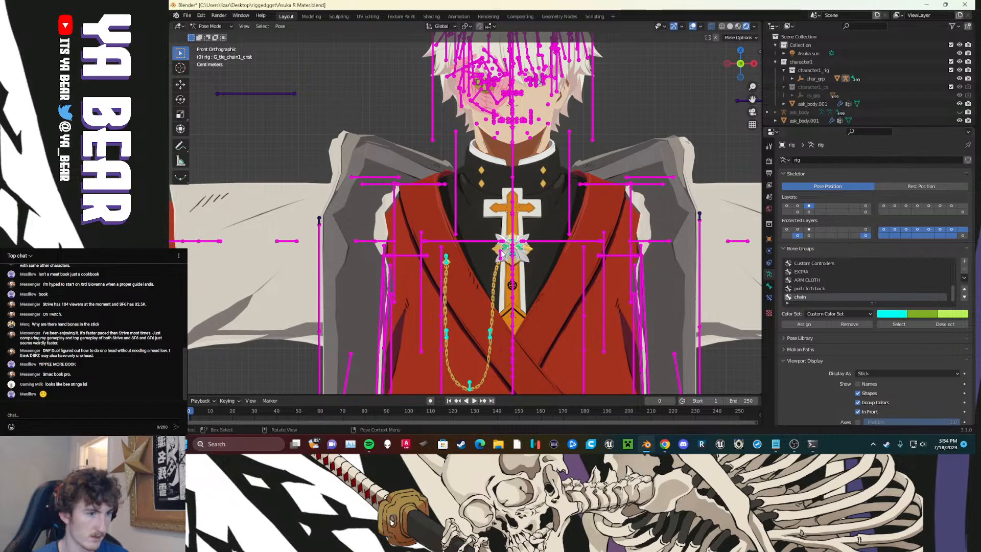
left_click(798, 326)
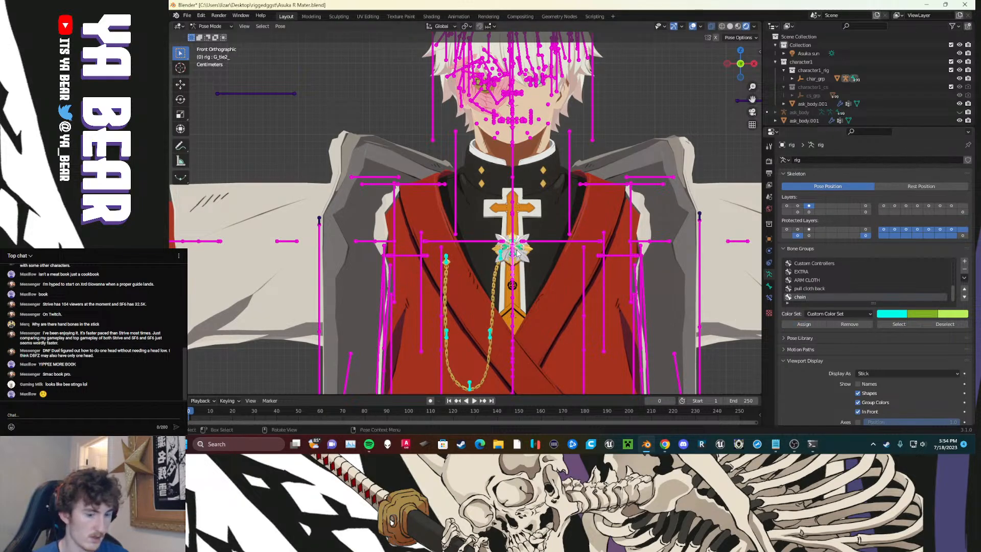
Step: Test-move the overlapping tie and cape bones at the chest brooch to find out what each one controls
key("g")
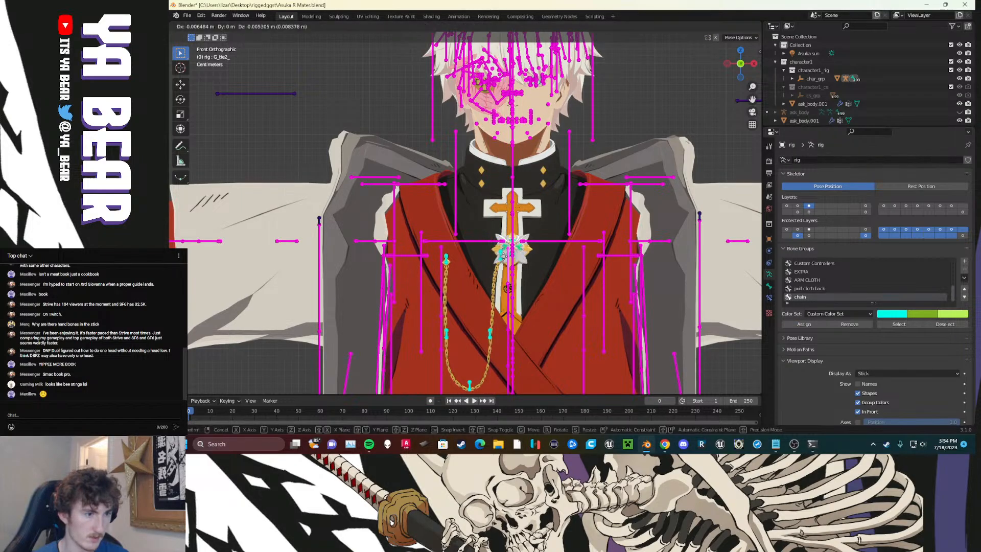
right_click(521, 276)
scroll(521, 277, "up", 6)
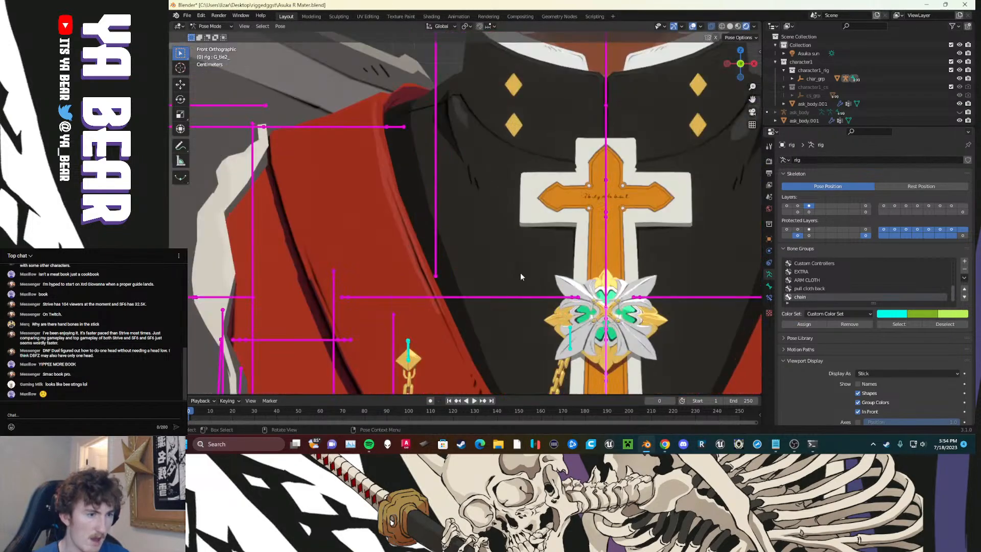
middle_click_drag(521, 277, 412, 196, "shift")
scroll(412, 196, "up", 3)
middle_click_drag(541, 255, 498, 228, "shift")
scroll(498, 227, "up", 3)
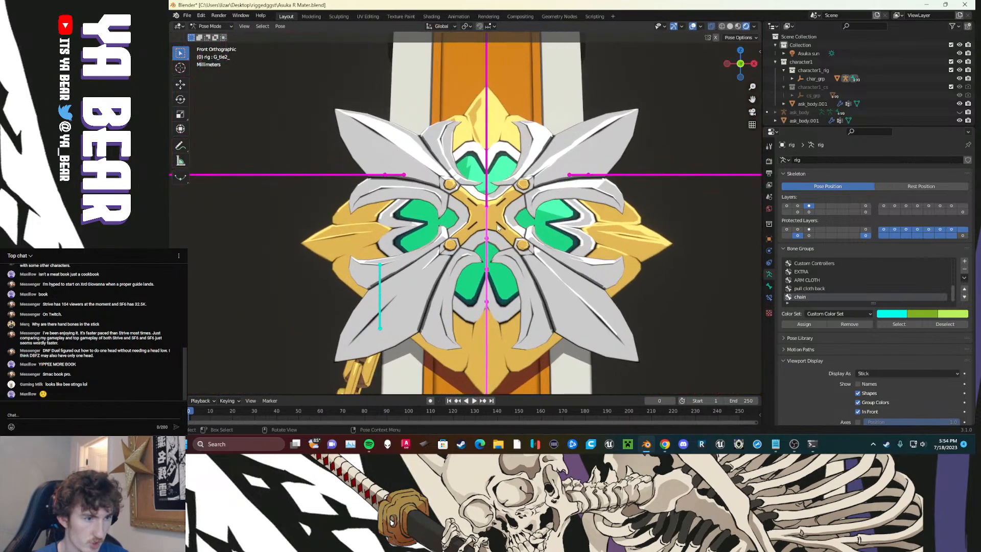
scroll(498, 227, "up", 2)
left_click(497, 227)
key("g")
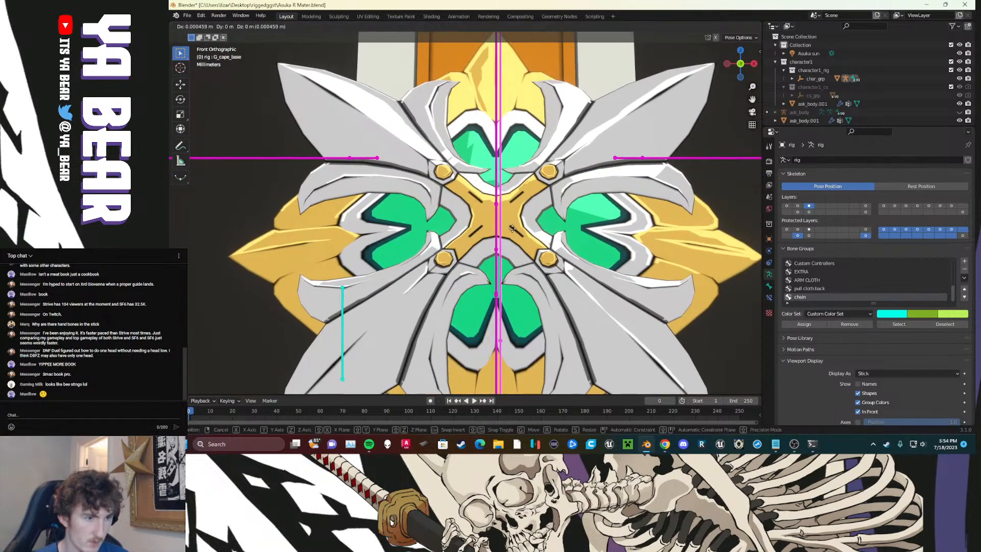
right_click(523, 229)
left_click(495, 253)
key("g")
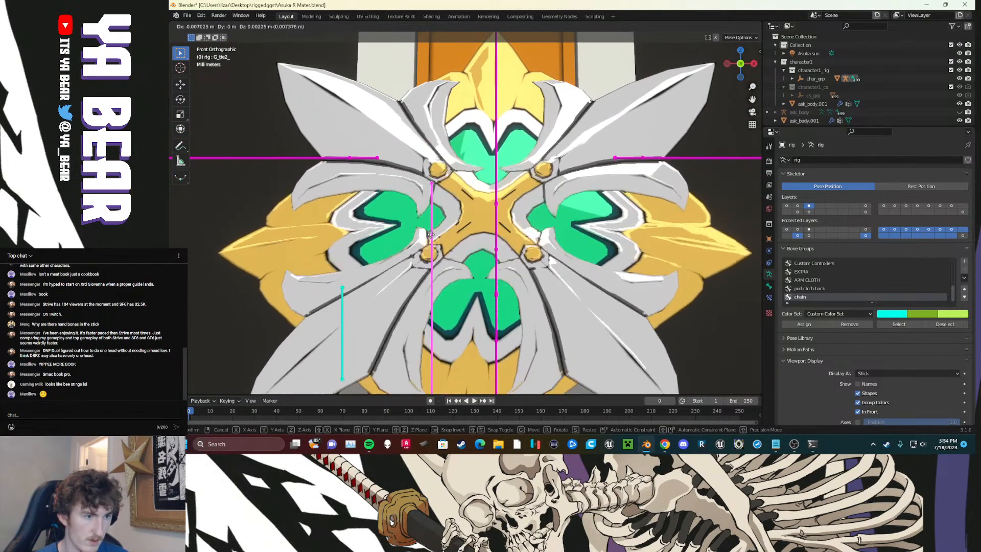
right_click(431, 234)
left_click(498, 200)
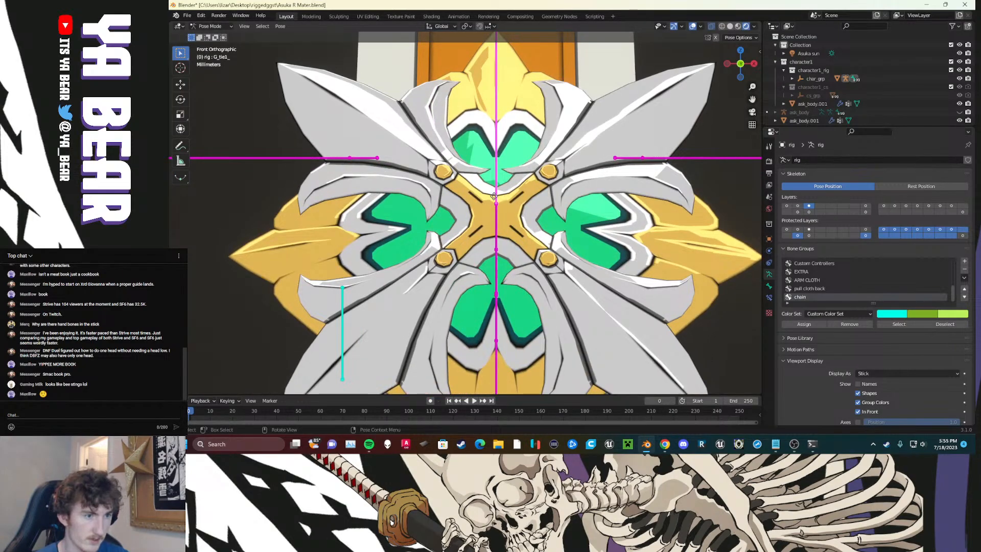
key("g")
right_click(376, 221)
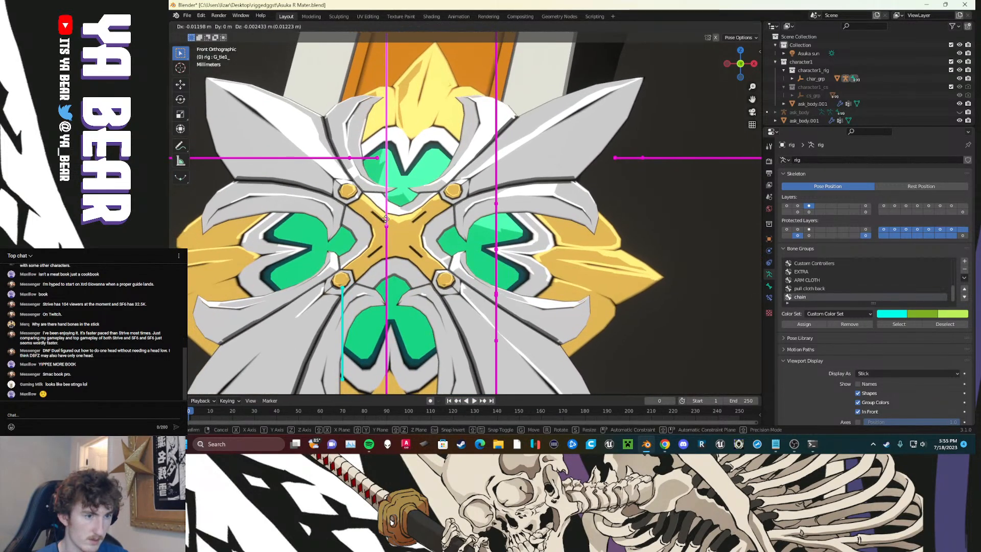
left_click(496, 217)
key("g")
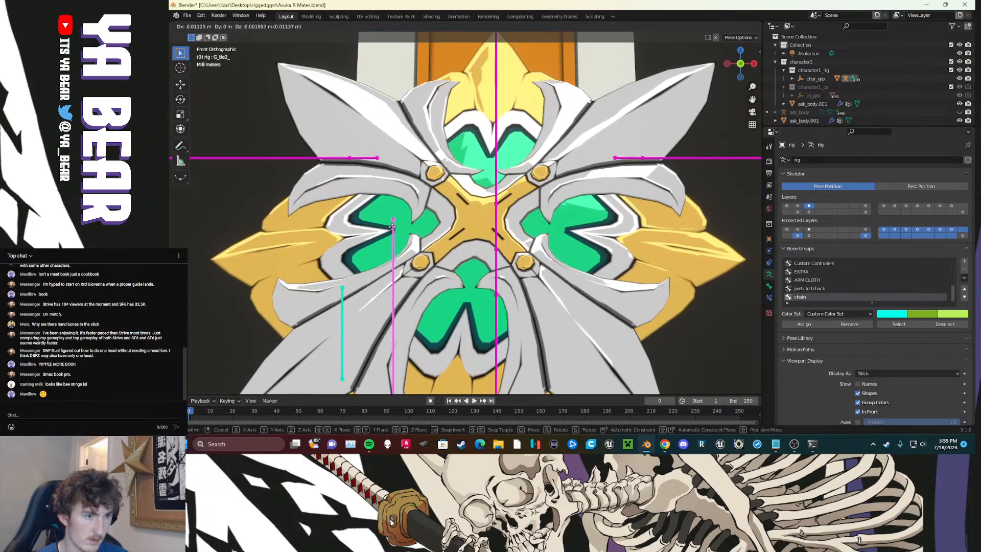
right_click(487, 206)
Step: Select the G_cape_base bone at the brooch and move it far out to the side, clear of the body
left_click(489, 221)
key("g")
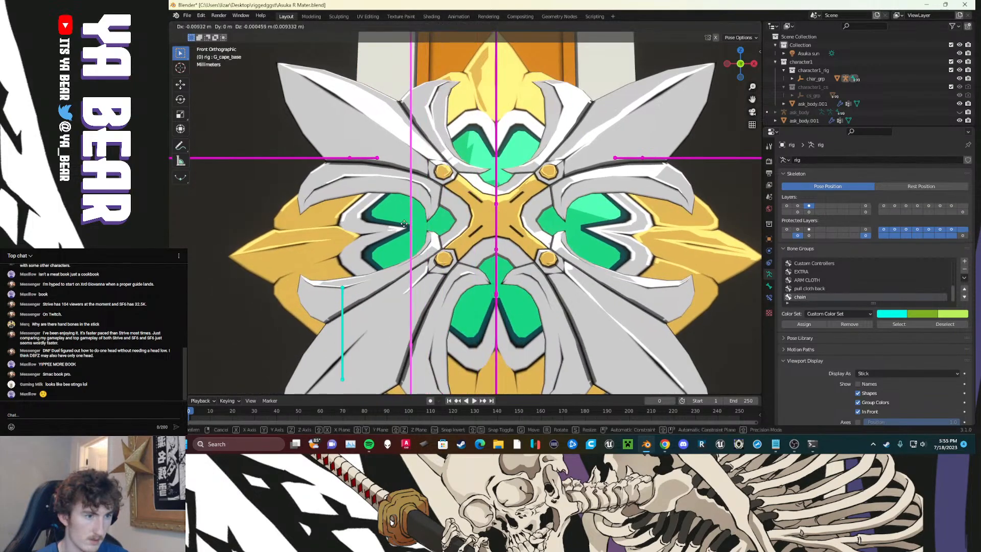
right_click(428, 223)
scroll(511, 233, "down", 14)
scroll(525, 241, "down", 6)
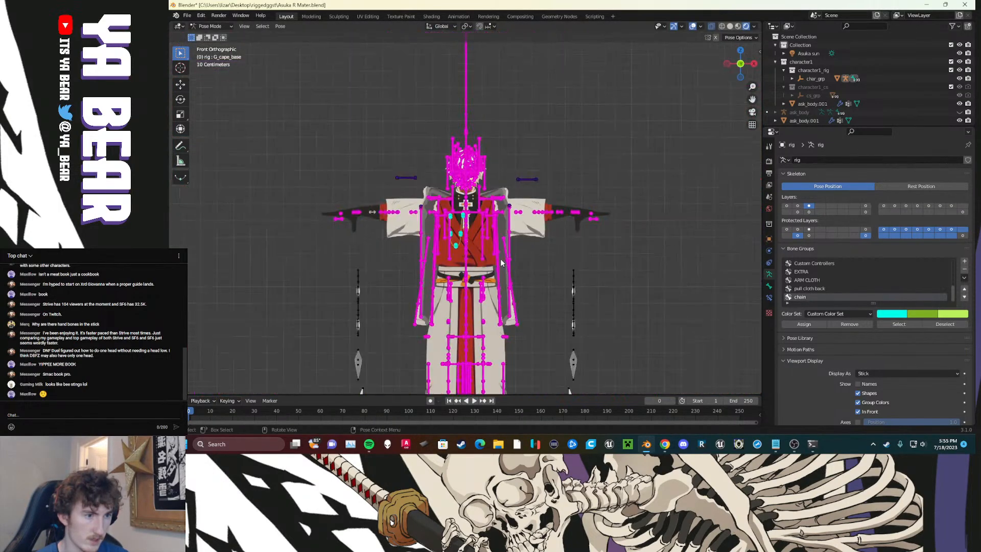
key("g")
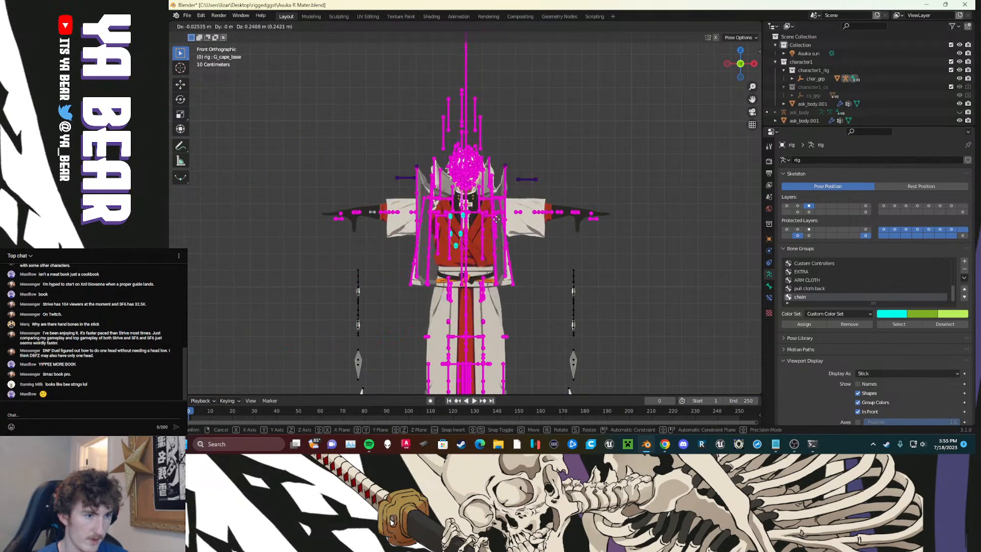
left_click(264, 261)
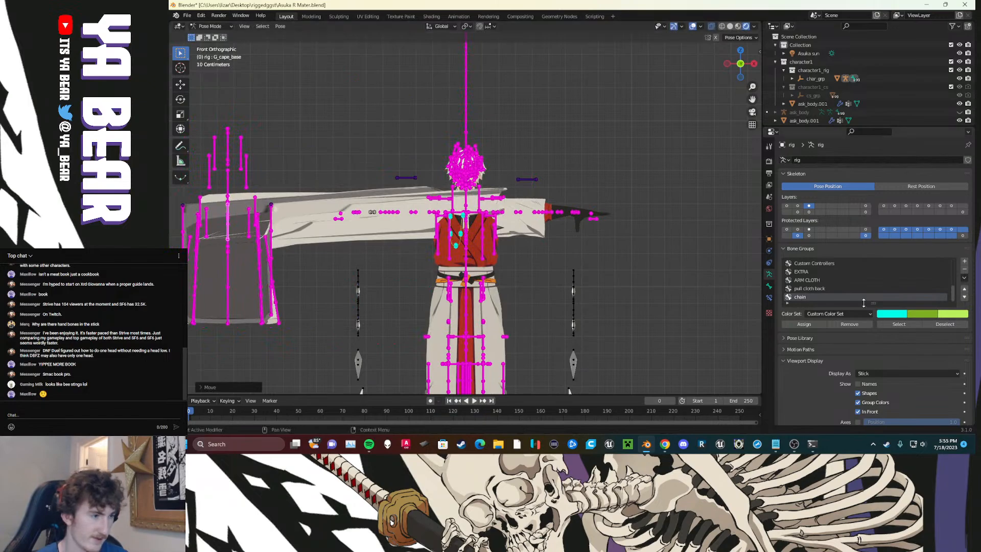
Step: Assign the G_cape_base bone to a new bone group named "cloack master" with the 02 - Theme Color Set
left_click(965, 261)
left_click(816, 326)
left_click(822, 314)
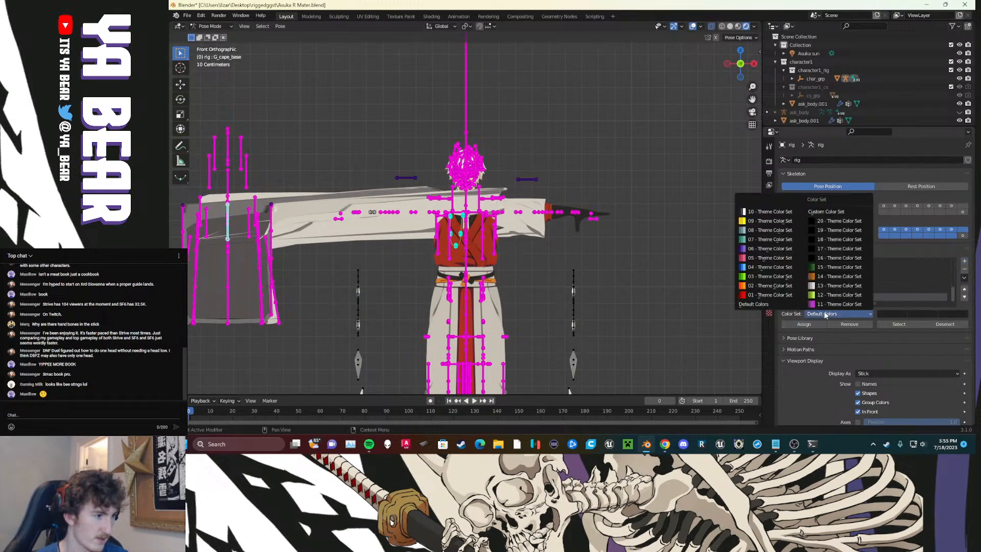
left_click(774, 292)
left_click(844, 315)
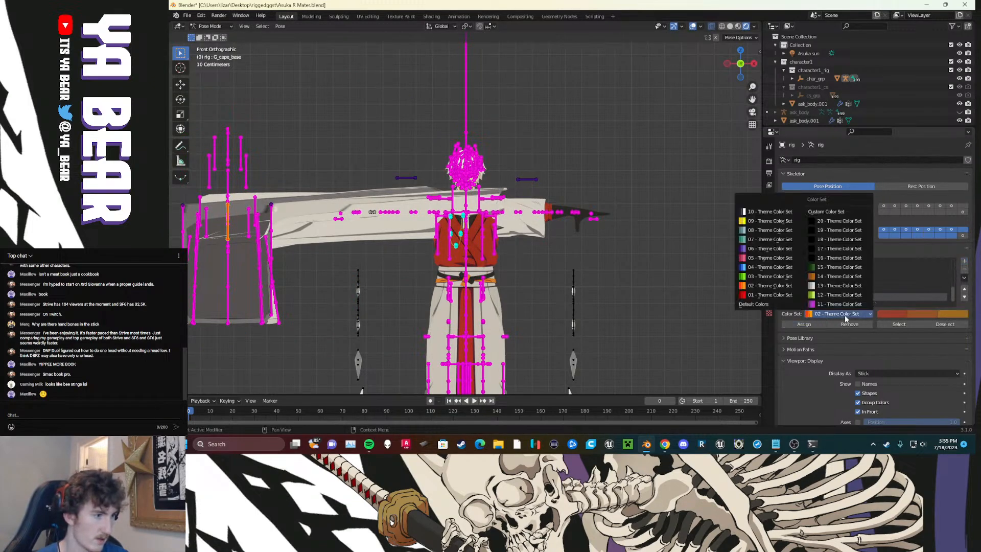
left_click(844, 315)
double_click(800, 298)
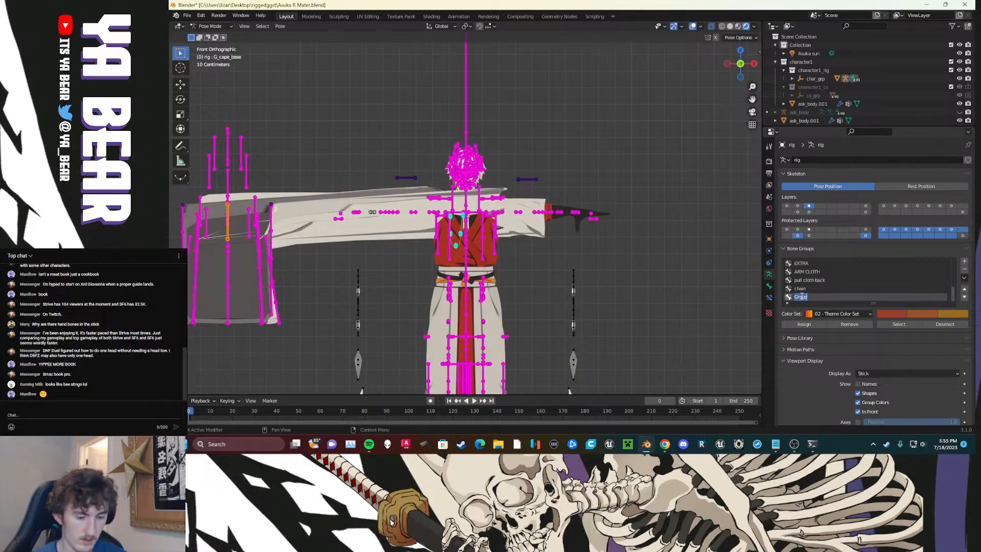
type("clock master")
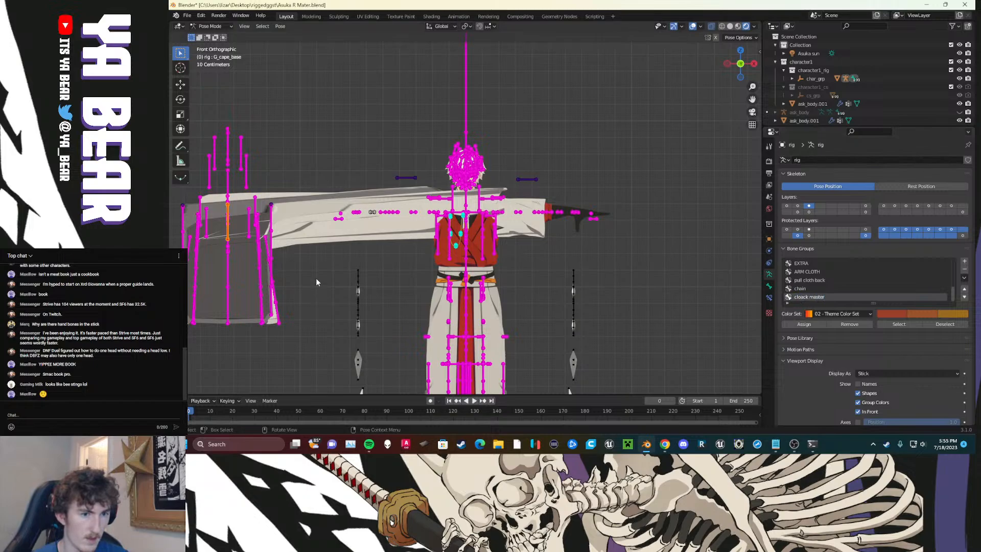
Step: Select all the displaced cape bones and move them to the fourth bone layer of the second row
scroll(295, 327, "down", 1)
left_click_drag(332, 317, 206, 100)
key("m")
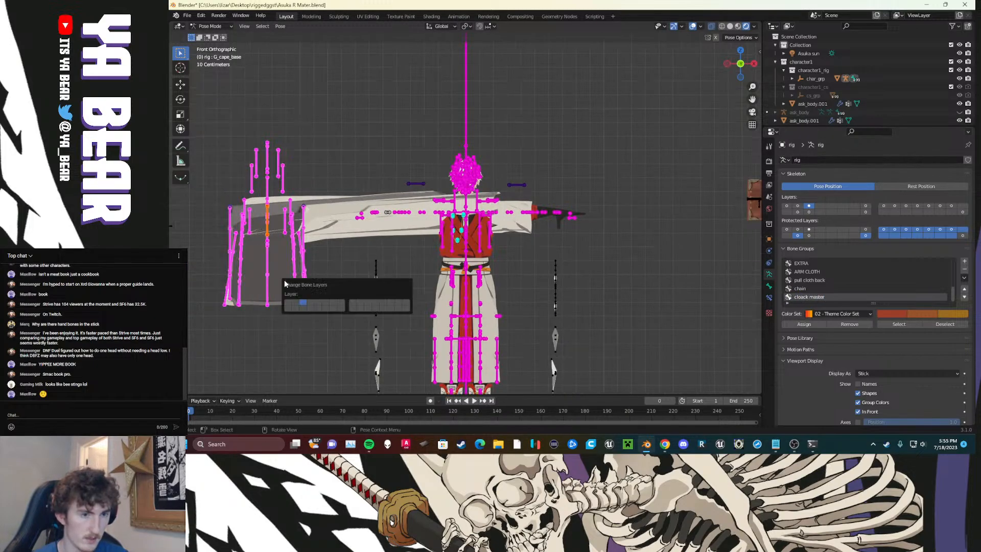
left_click(310, 307)
Step: Show only the cape bones' layer and clear the bones' location so the cape returns to the body
scroll(397, 247, "up", 5)
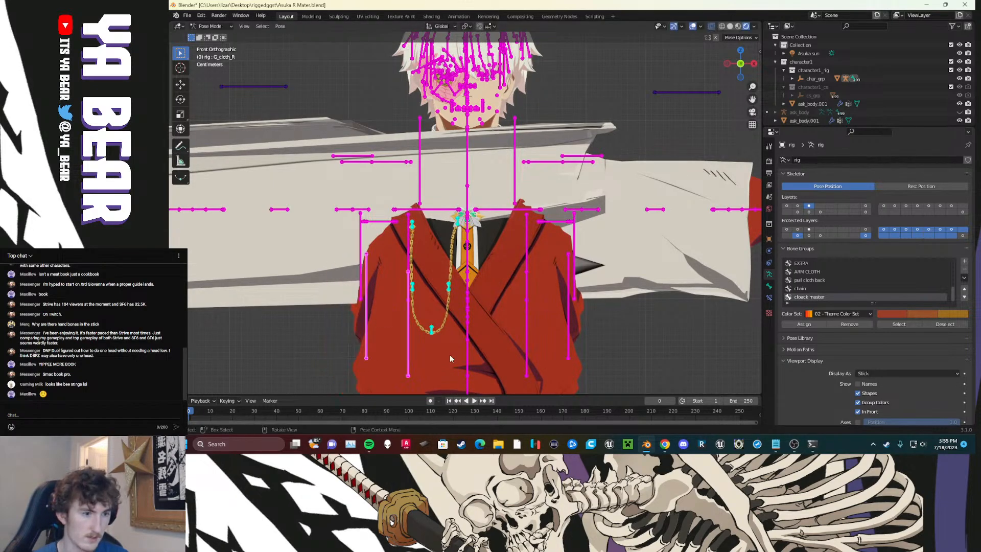
middle_click_drag(495, 355, 458, 358)
scroll(490, 316, "down", 8)
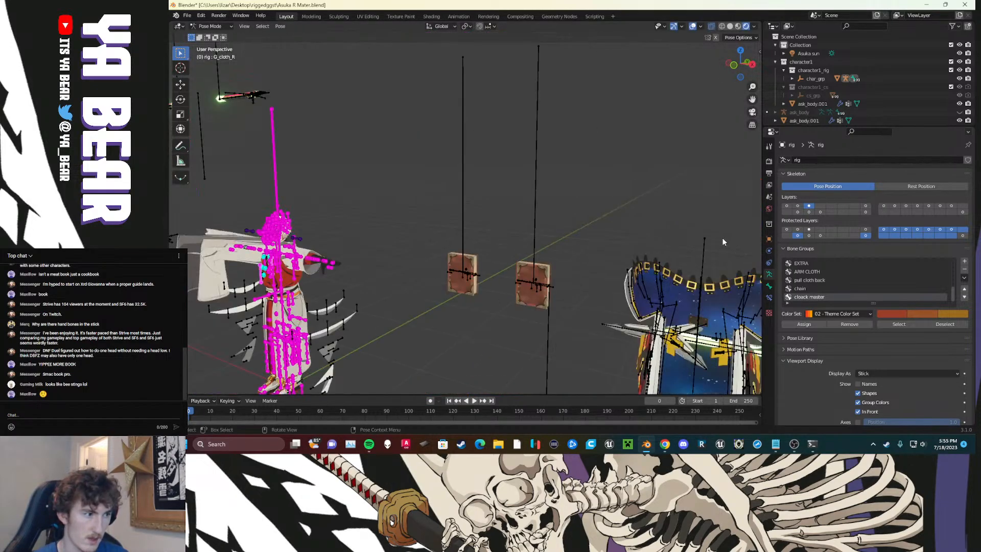
scroll(722, 242, "down", 2)
left_click(810, 212)
left_click(820, 213)
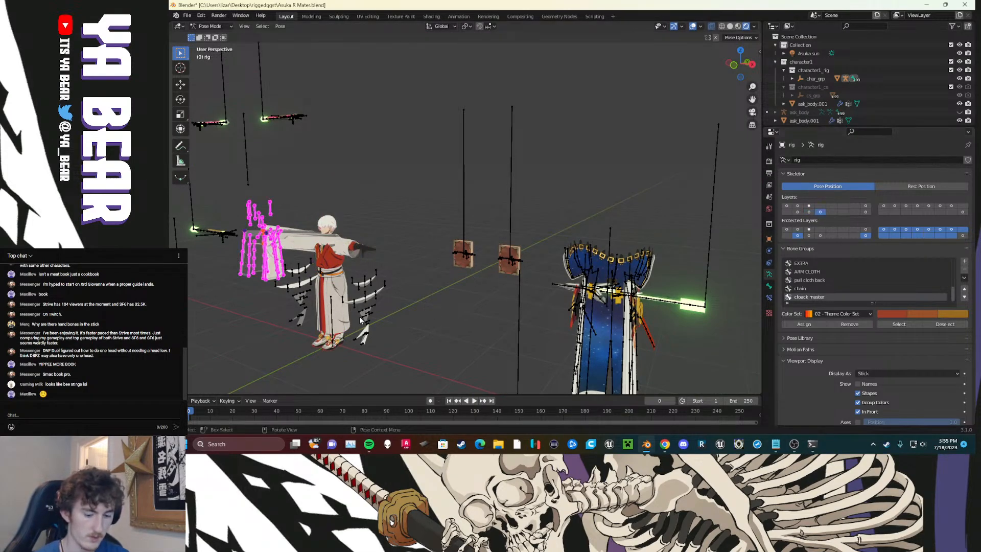
key("alt+g")
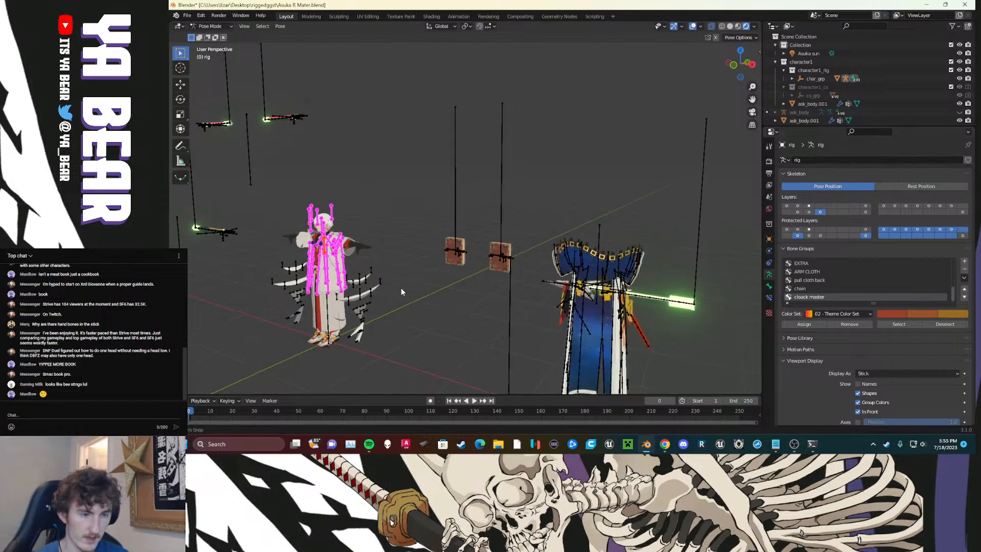
Step: Move the selected cape bones up and away from the body, and show only the third bone layer of the first row
middle_click_drag(401, 287, 429, 240)
key("g")
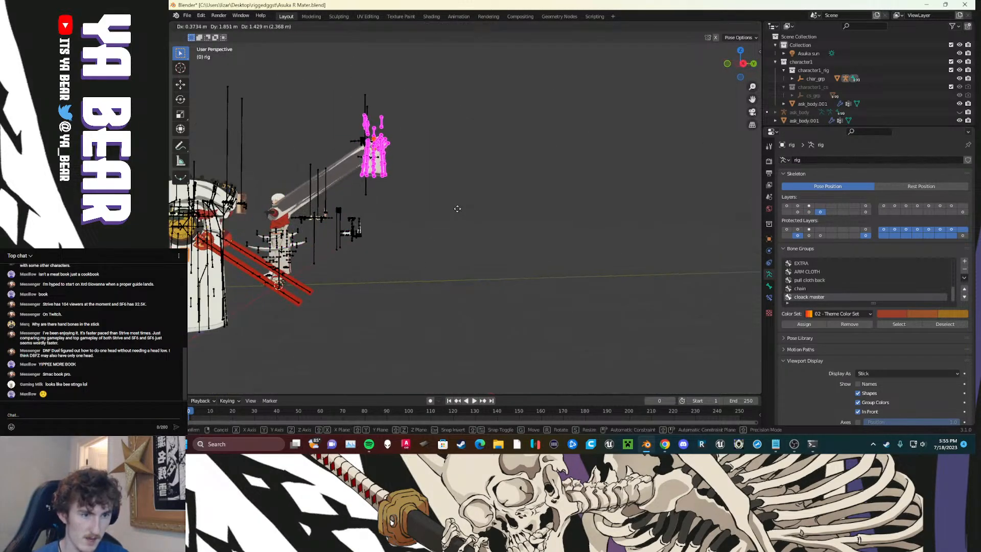
left_click(454, 208)
left_click(809, 210)
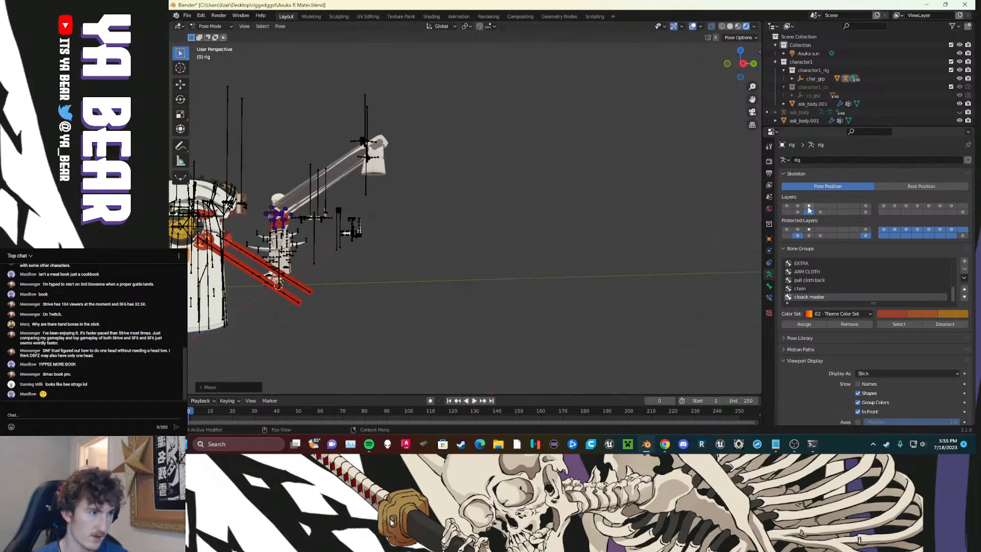
left_click(809, 205)
Step: Test-move the robe's side, stomach-fold and centre stomach bones from the front to check which cloth each one deforms
key("KP_1")
scroll(513, 290, "up", 6)
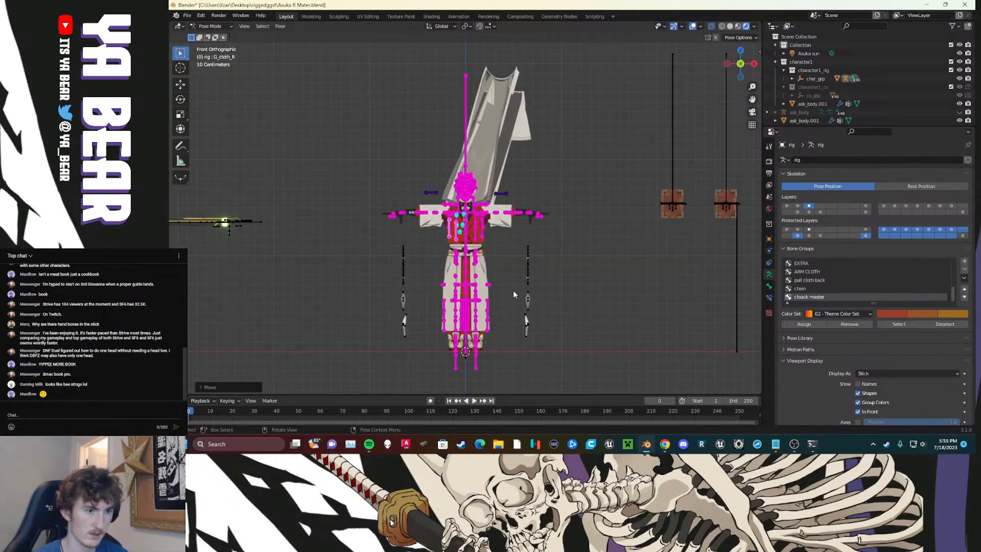
scroll(577, 269, "up", 3)
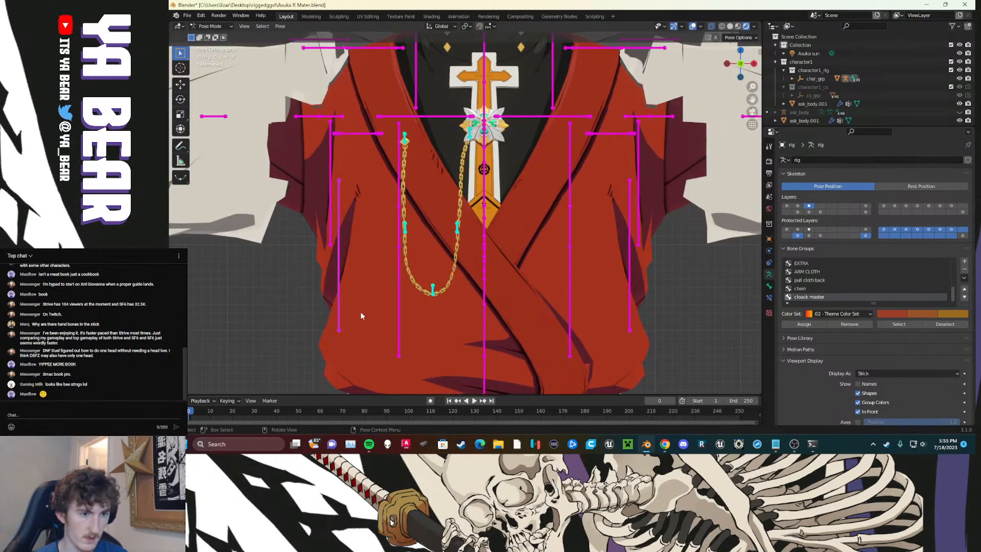
key("g")
right_click(363, 292)
left_click_drag(352, 225, 312, 193)
key("g")
right_click(308, 275)
left_click(403, 314, "shift")
key("g")
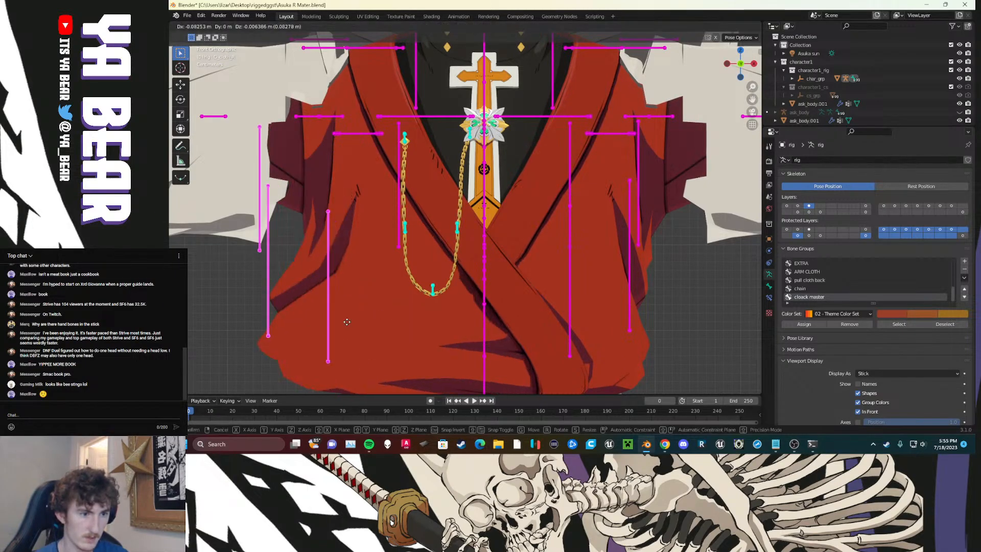
right_click(470, 326)
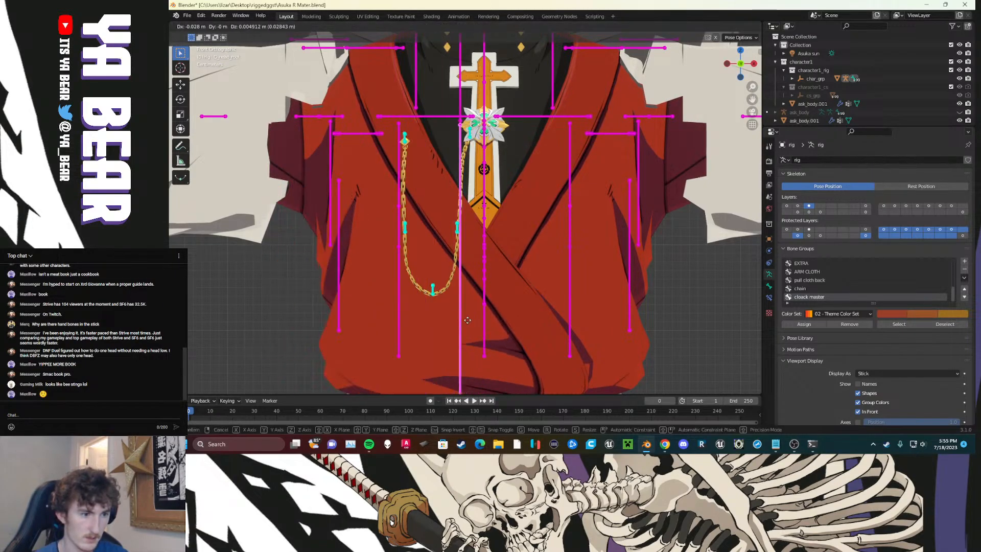
key("g")
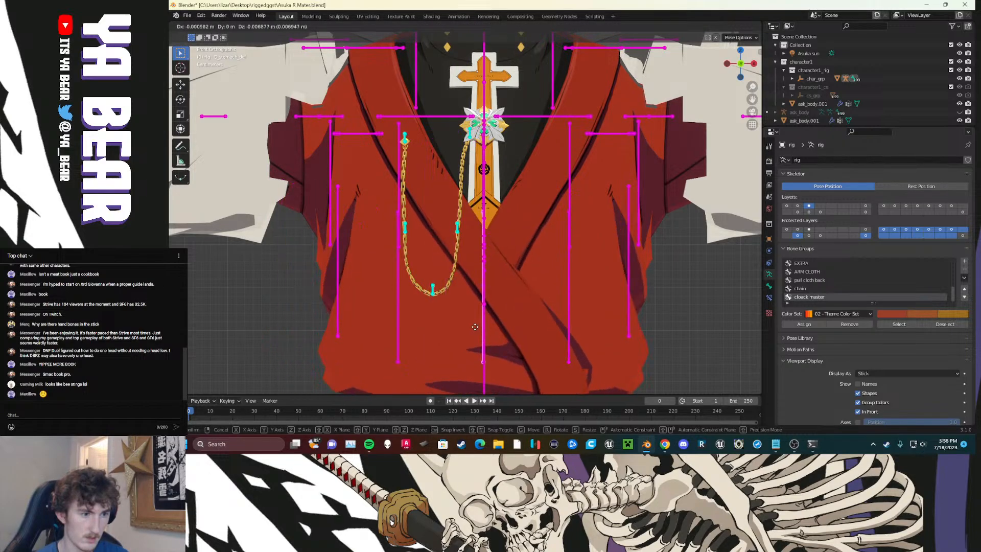
right_click(489, 324)
Step: Put the rig in Object Mode, and isolate the character's rig and body meshes in local view
scroll(501, 323, "down", 2)
middle_click_drag(615, 309, 525, 298)
scroll(528, 292, "down", 6)
scroll(501, 280, "down", 5)
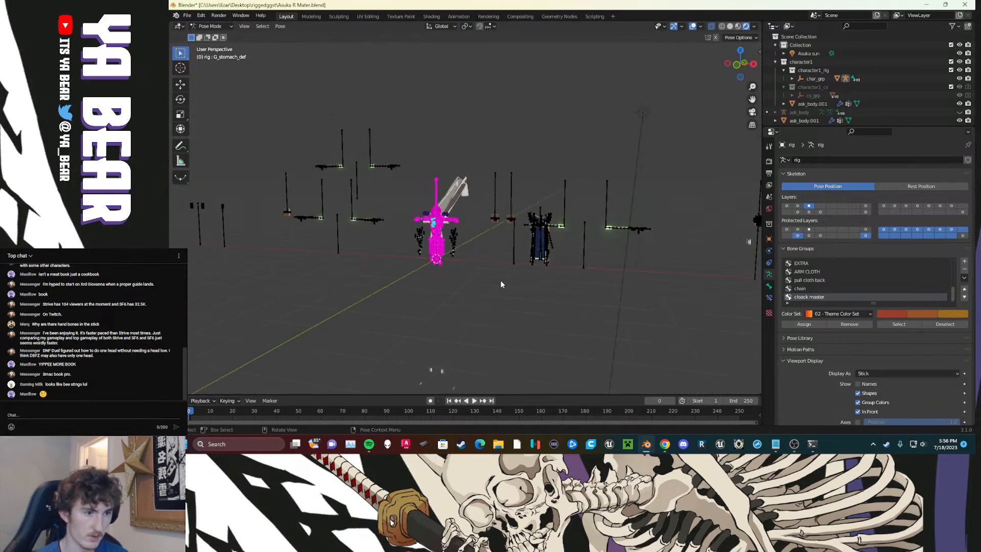
scroll(500, 293, "up", 7)
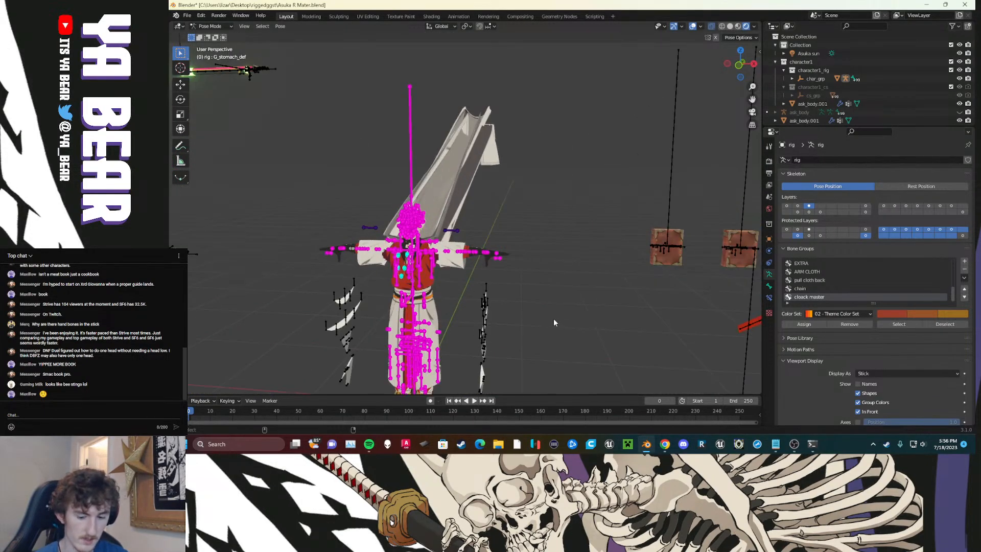
left_click(217, 26)
left_click(212, 37)
scroll(562, 215, "down", 4)
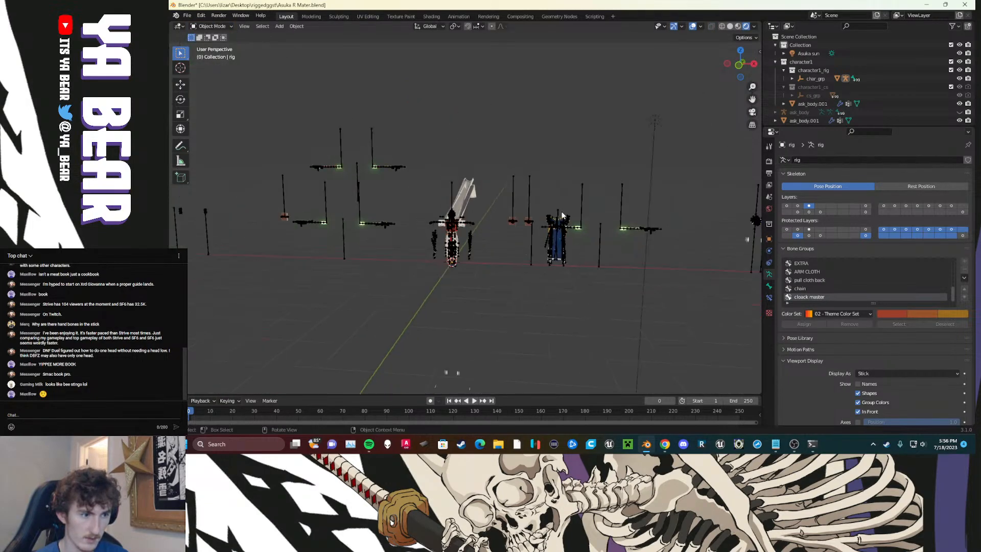
scroll(562, 215, "up", 2)
left_click_drag(498, 169, 418, 287)
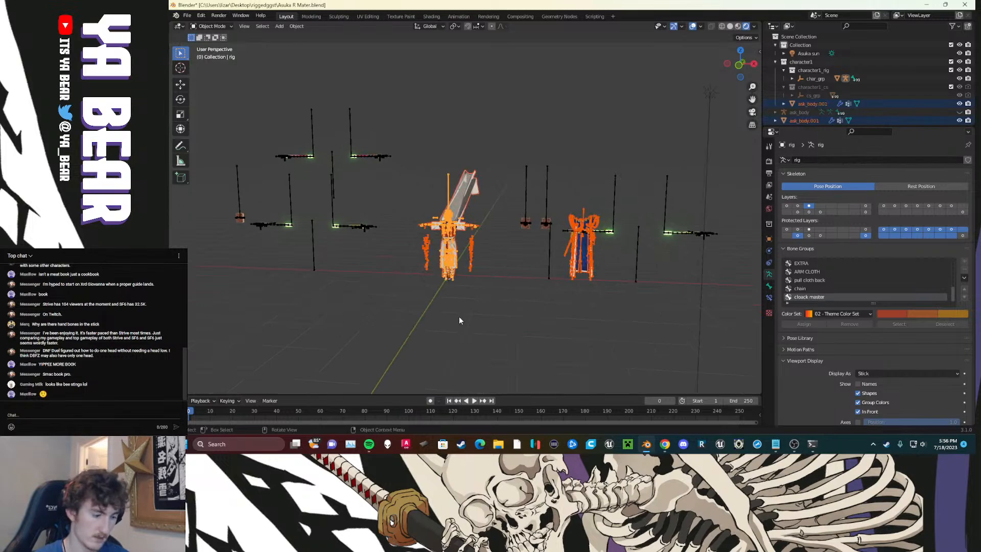
key("KP_Divide")
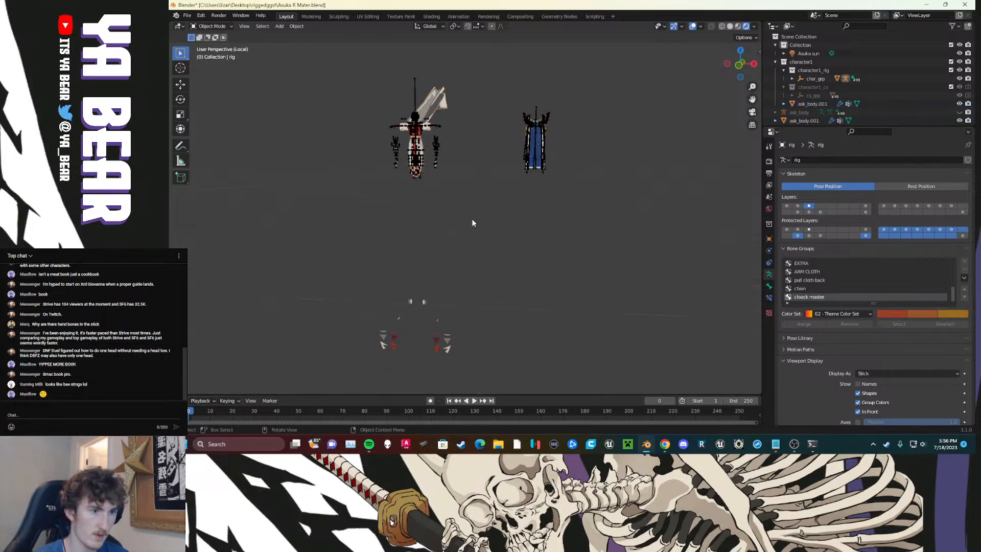
Step: Select the character's rig in front view and return it to Pose Mode
key("KP_1")
scroll(474, 184, "up", 4)
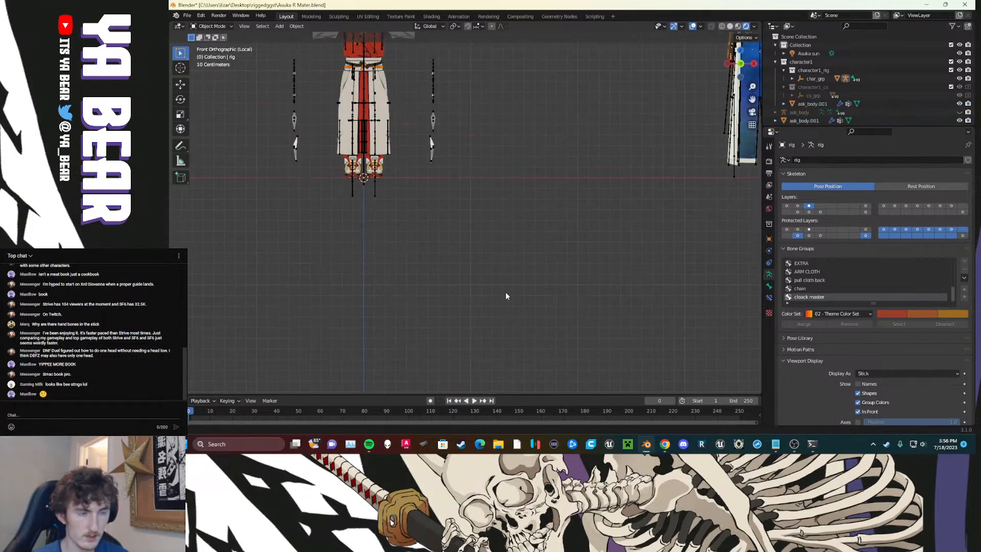
middle_click_drag(452, 134, 530, 310, "shift")
scroll(473, 229, "up", 6)
middle_click_drag(470, 214, 499, 262, "shift")
scroll(491, 261, "up", 2)
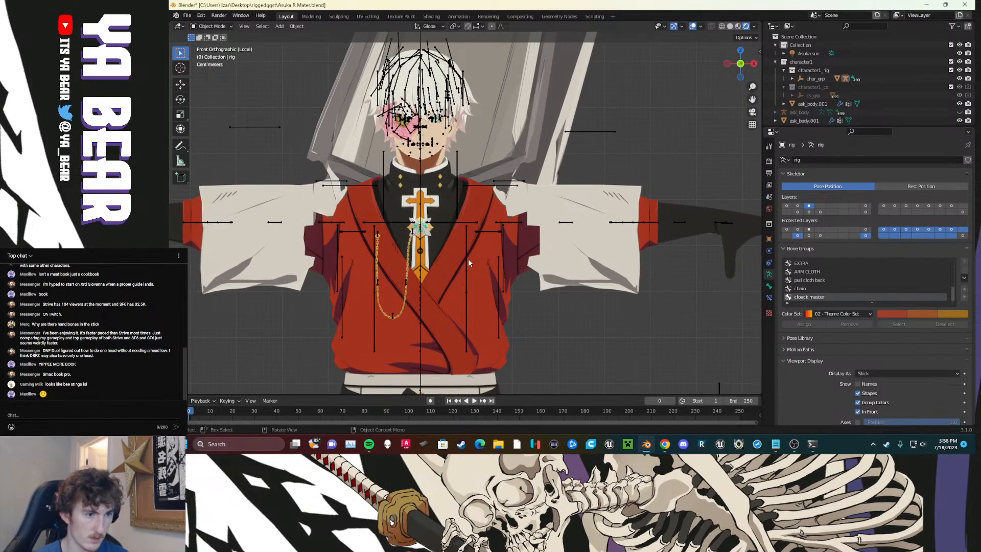
left_click(464, 255)
left_click(467, 256)
key("ctrl+Tab")
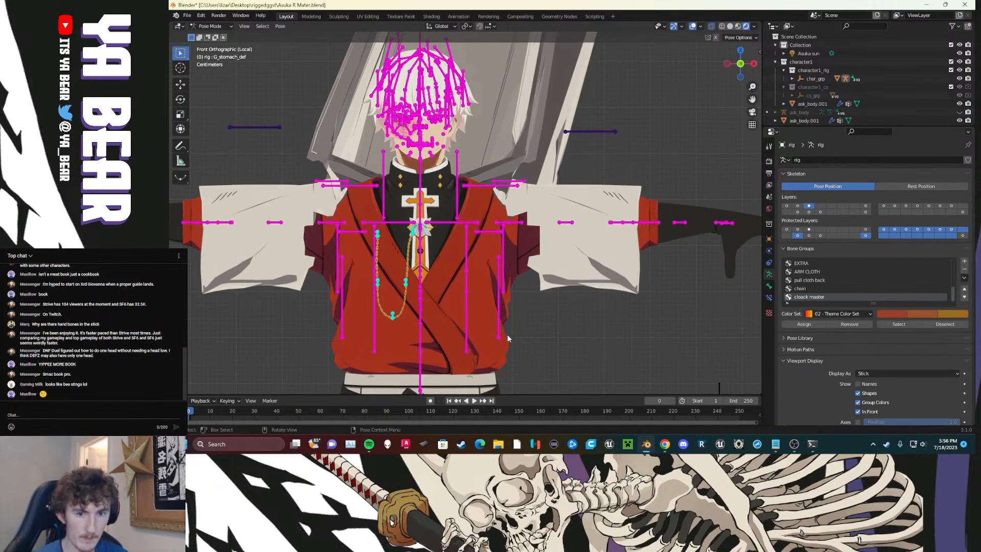
Step: Try the pull of the G_StomachFold_R bone and select the four lower robe bones across both sides of the torso
scroll(499, 337, "up", 3)
middle_click_drag(436, 337, 458, 262, "shift")
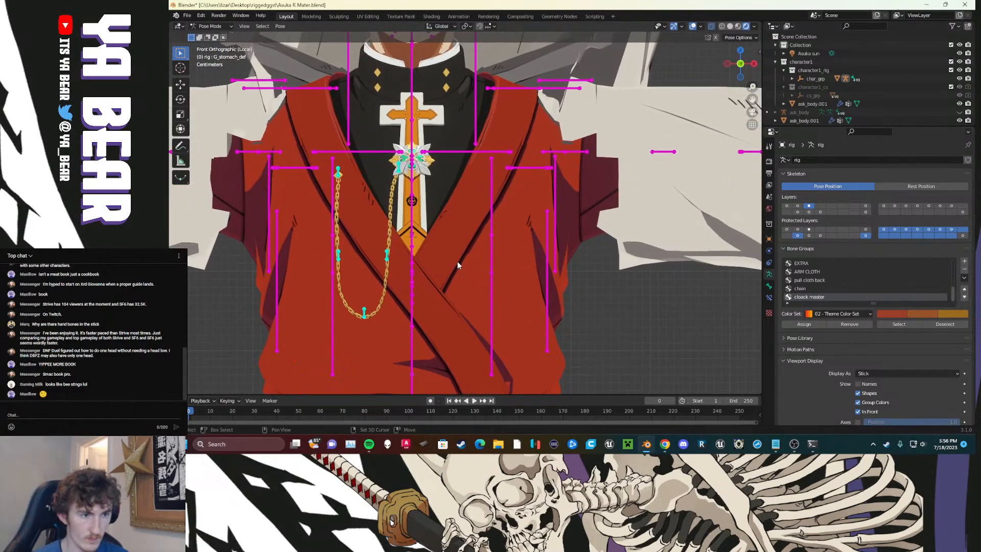
scroll(547, 258, "down", 6)
scroll(409, 263, "up", 5)
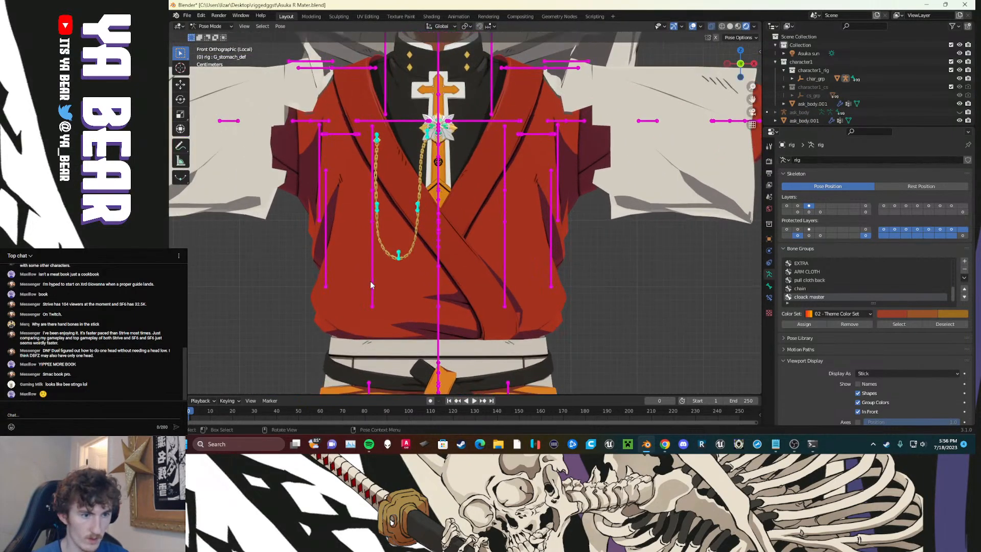
left_click(371, 286)
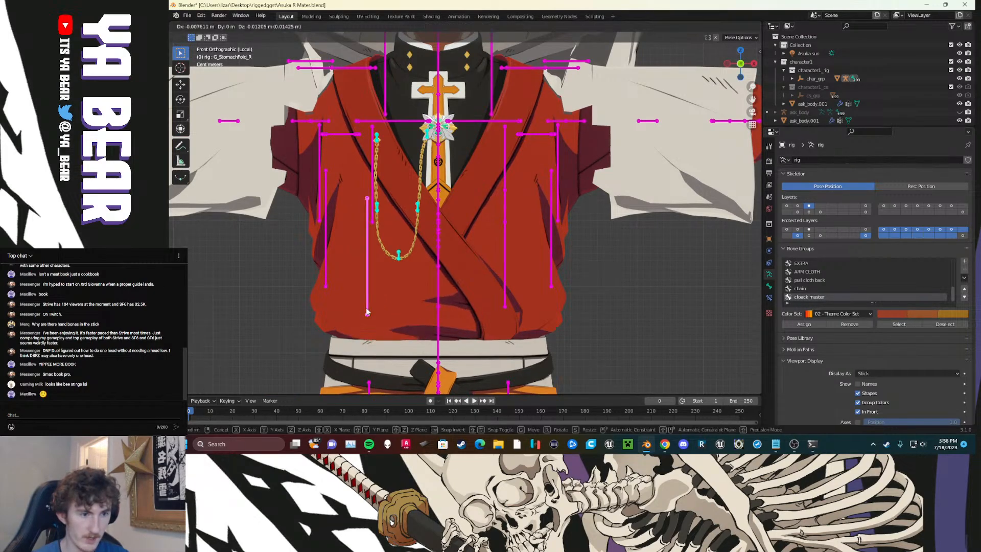
left_click_drag(392, 291, 284, 266)
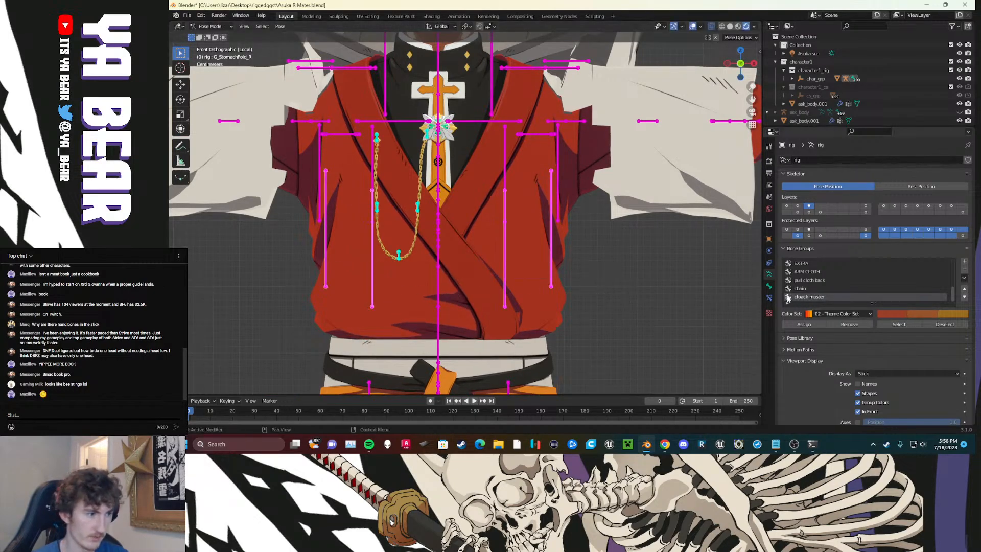
Step: Assign the selected robe bones to a new bone group named "red robe contrl" with the 12 - Theme Color Set
left_click(964, 261)
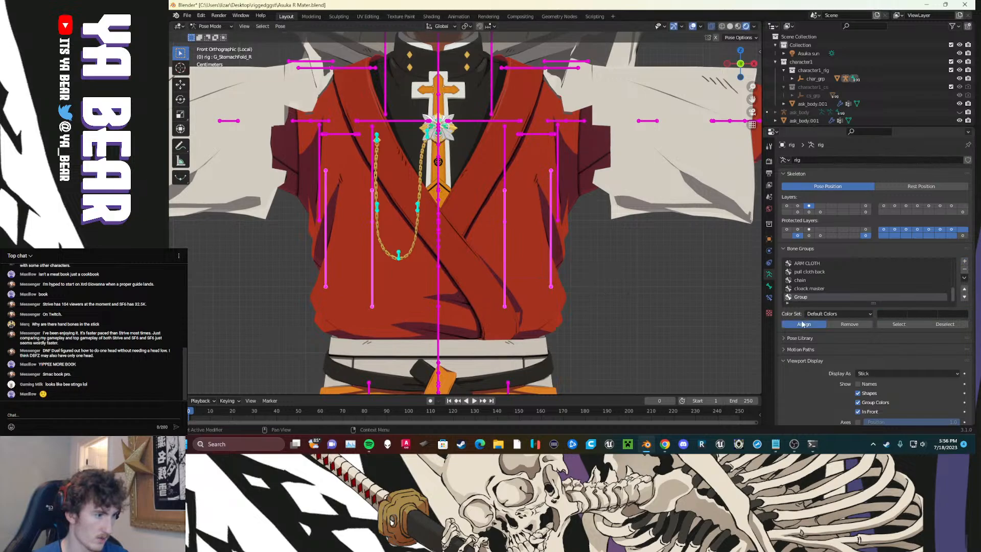
left_click(802, 324)
left_click(820, 314)
left_click(824, 303)
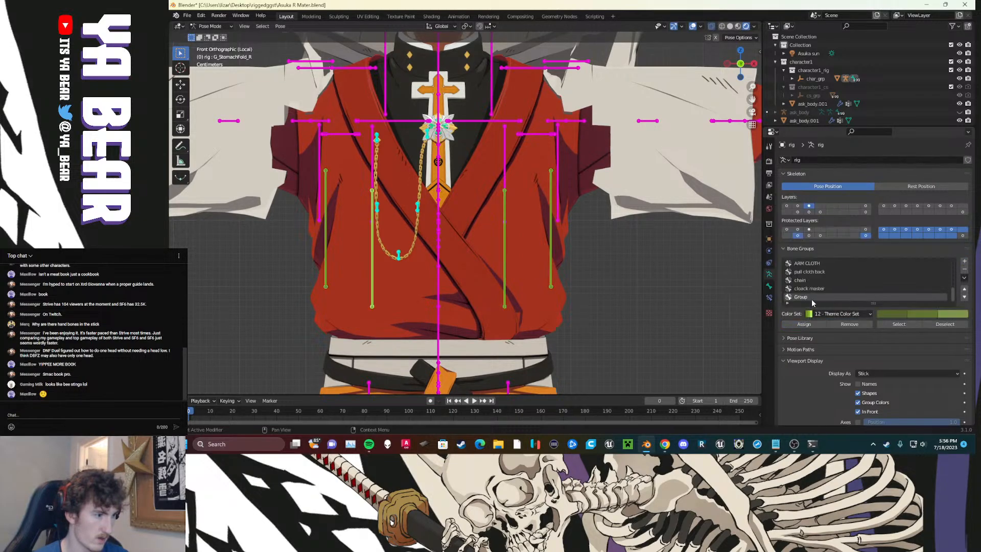
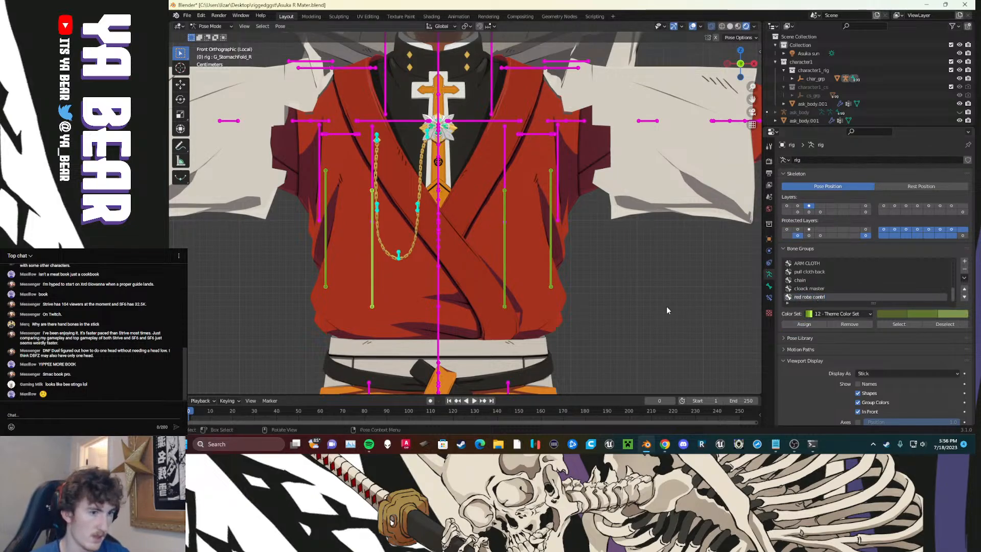
Step: Test-rotate and test-move the G_KimonoChest_R bone to check how it deforms the upper robe
middle_click_drag(509, 286, 266, 192)
scroll(510, 250, "up", 8)
left_click(271, 187)
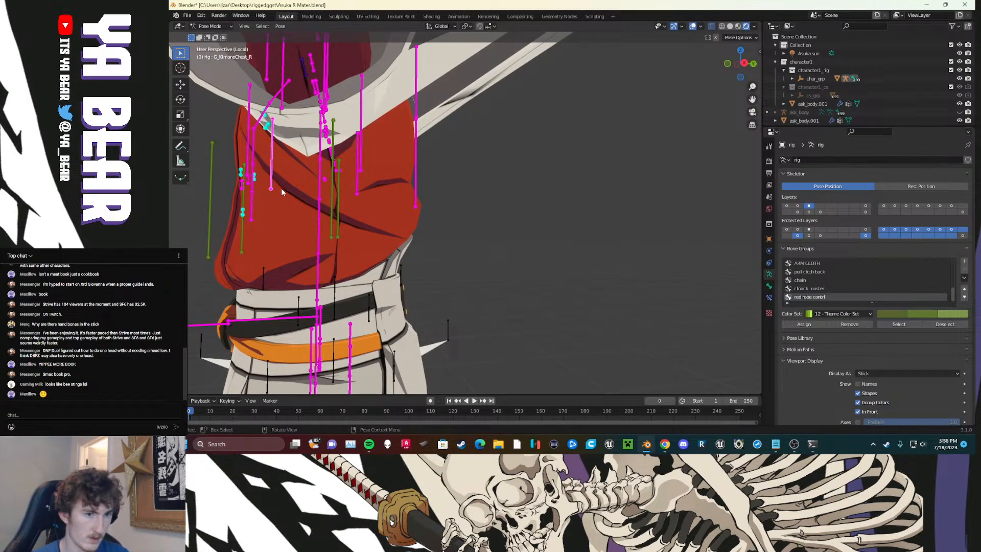
key("r")
key("r")
right_click(286, 199)
middle_click_drag(300, 213, 382, 222)
key("g")
right_click(271, 222)
key("g")
right_click(404, 234)
Step: Select the kimono chest and neighbouring side bones on both sides and assign them to the red robe contrl group
scroll(579, 196, "up", 3)
middle_click_drag(580, 196, 577, 148)
left_click(608, 151, "shift")
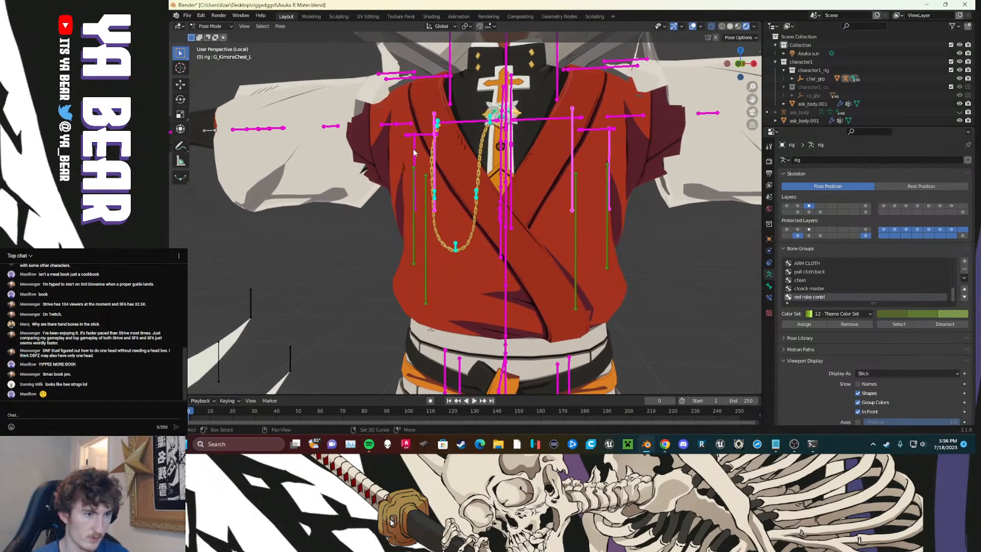
key("g")
right_click(415, 221)
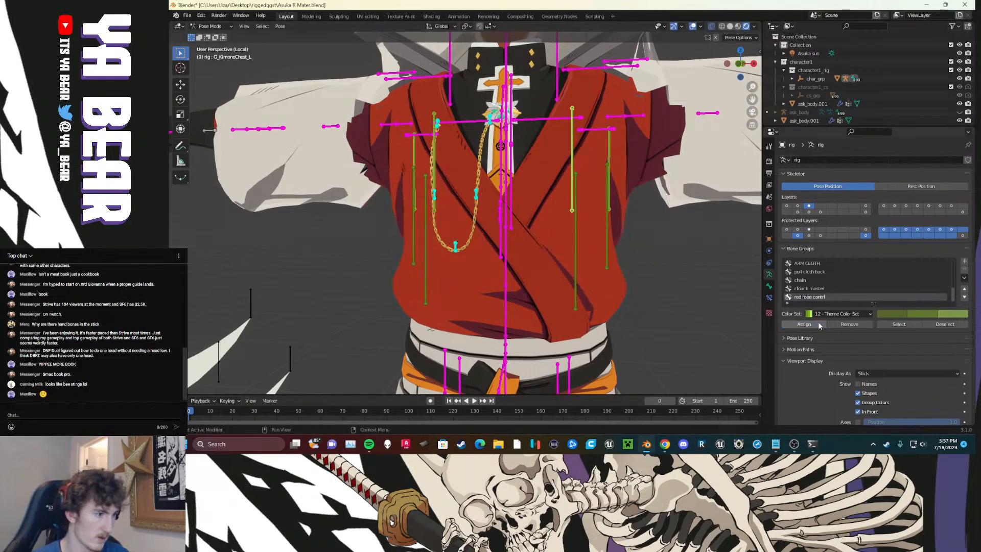
Step: Test-move the bone at the tie's tip, and pull the G_clothcollar_F2_ bone outward, clear of the chest
middle_click_drag(554, 241, 421, 256)
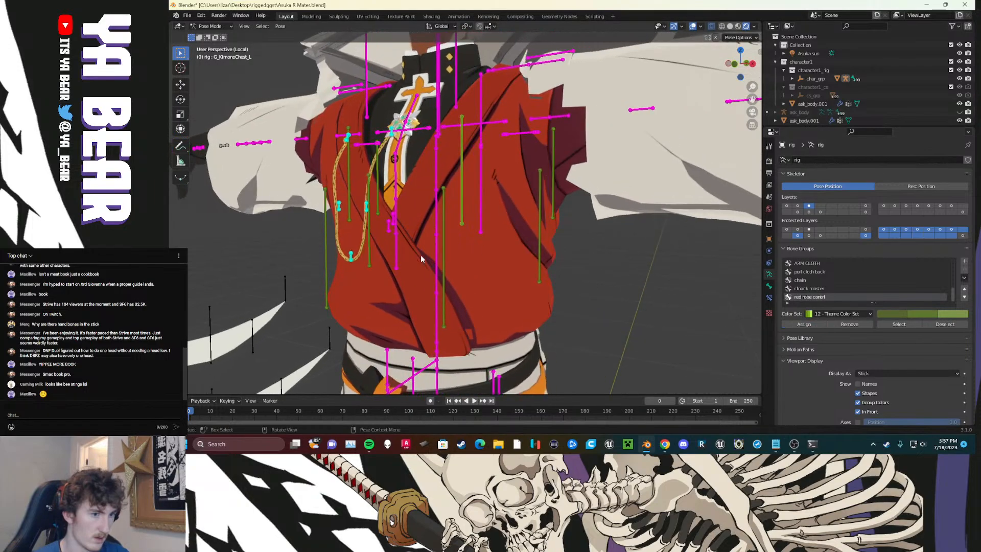
left_click(395, 250)
key("g")
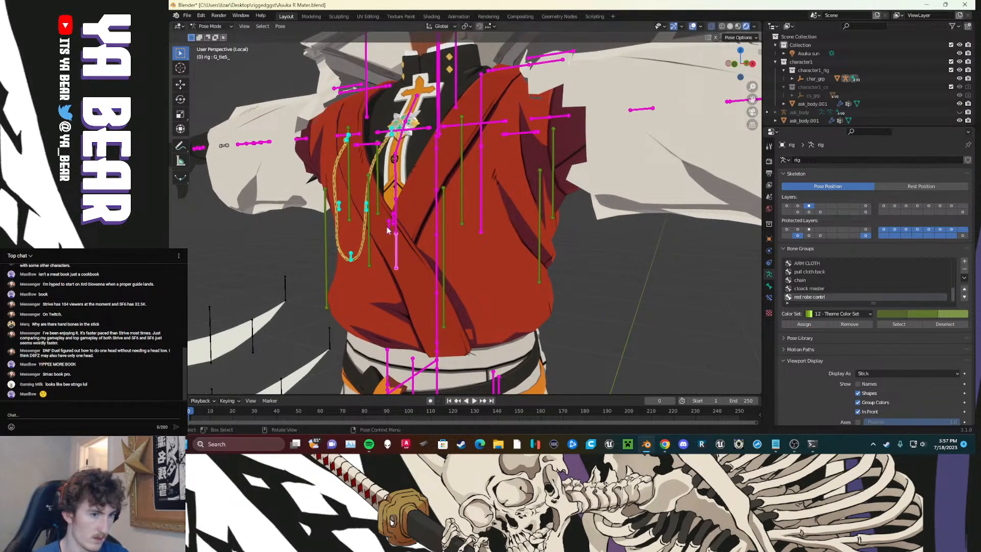
right_click(380, 242)
left_click(388, 230)
key("g")
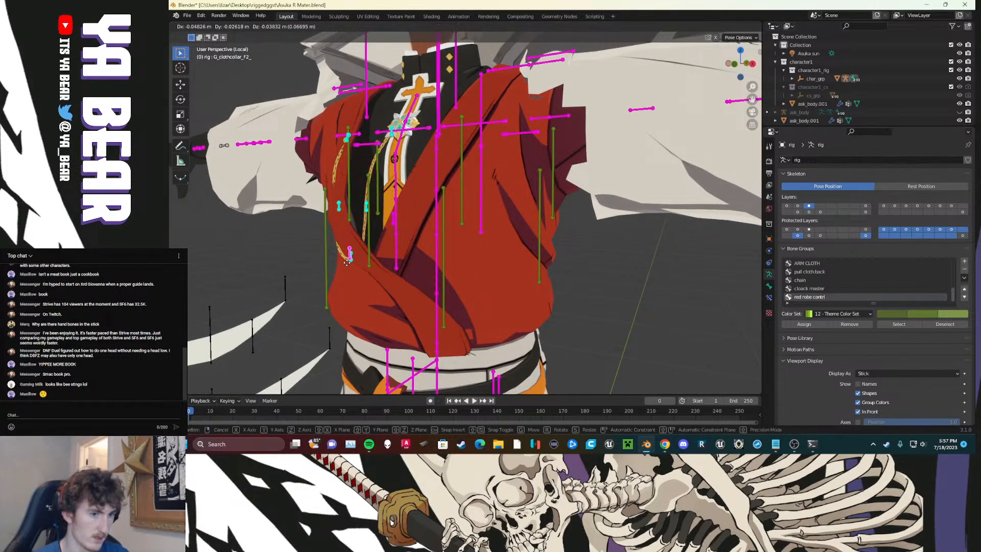
left_click(234, 263)
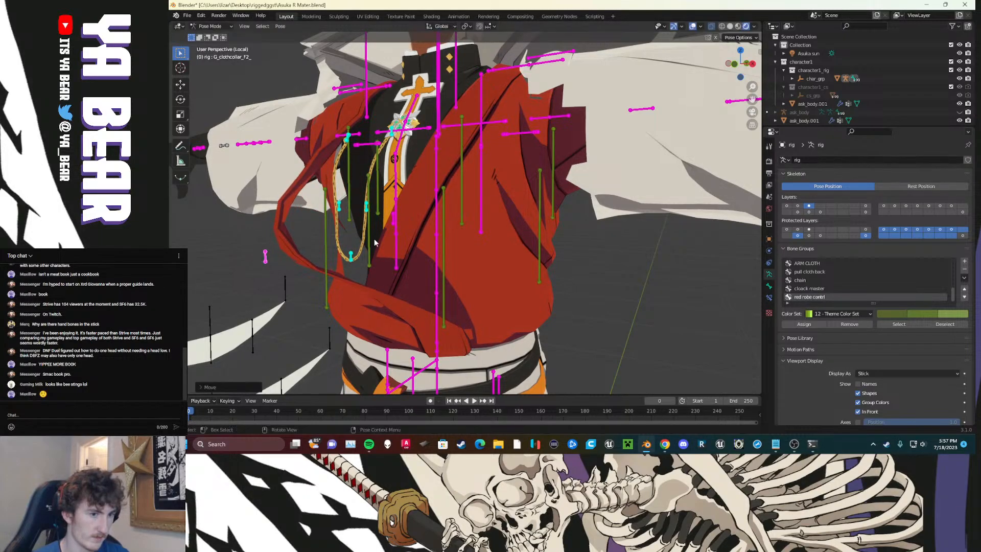
Step: Move the G_clothcollar_F1_ bone down towards the belt so the robe's front overlap opens
left_click(392, 220)
key("g")
left_click(418, 280)
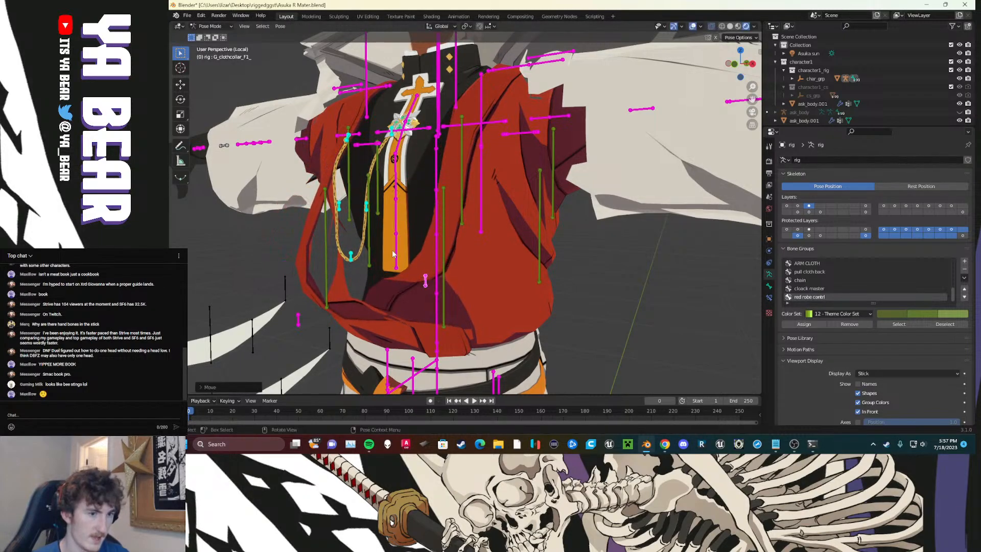
middle_click_drag(445, 266, 486, 273)
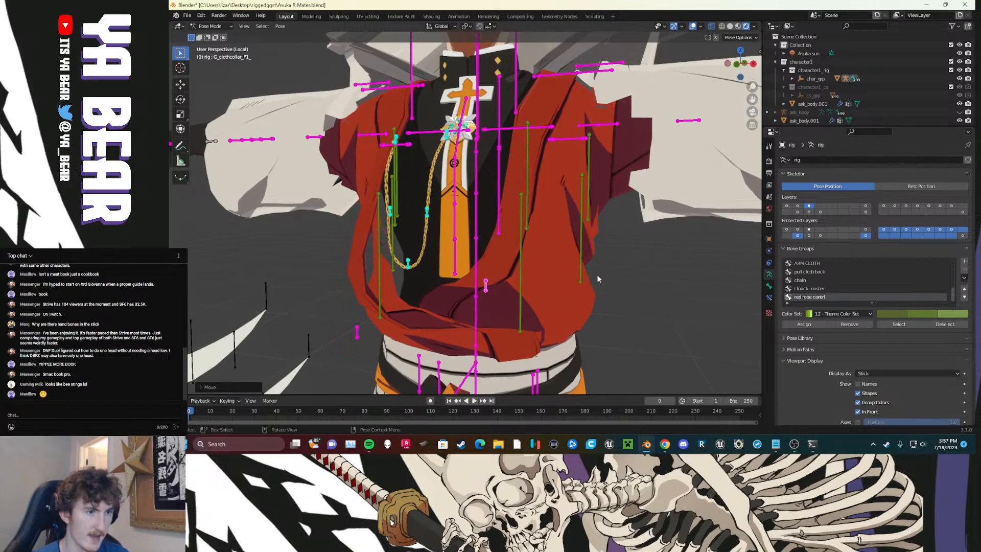
middle_click_drag(598, 300, 636, 305)
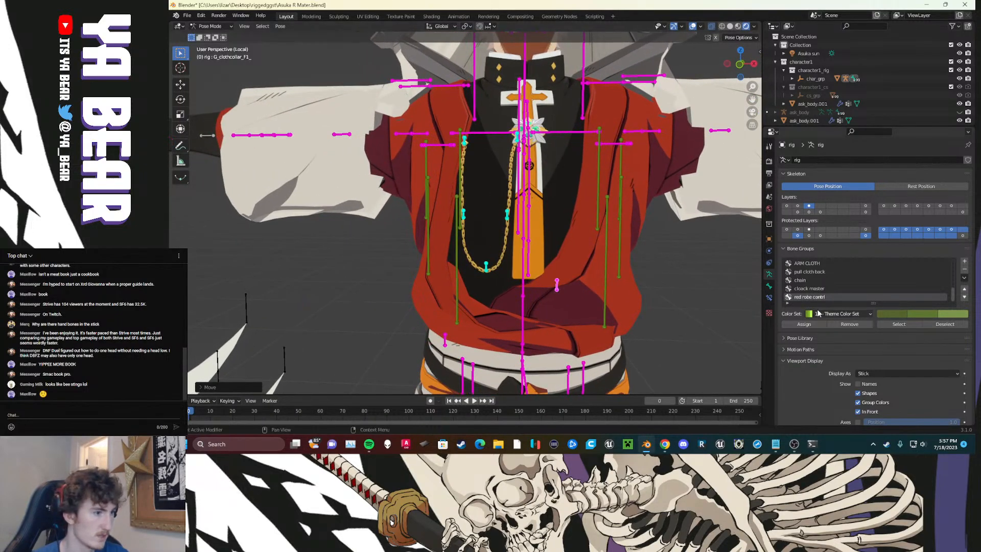
Step: Add a new bone group for the G_clothcollar_F1_ bone and give it the 09 - Theme Color Set
left_click(804, 325)
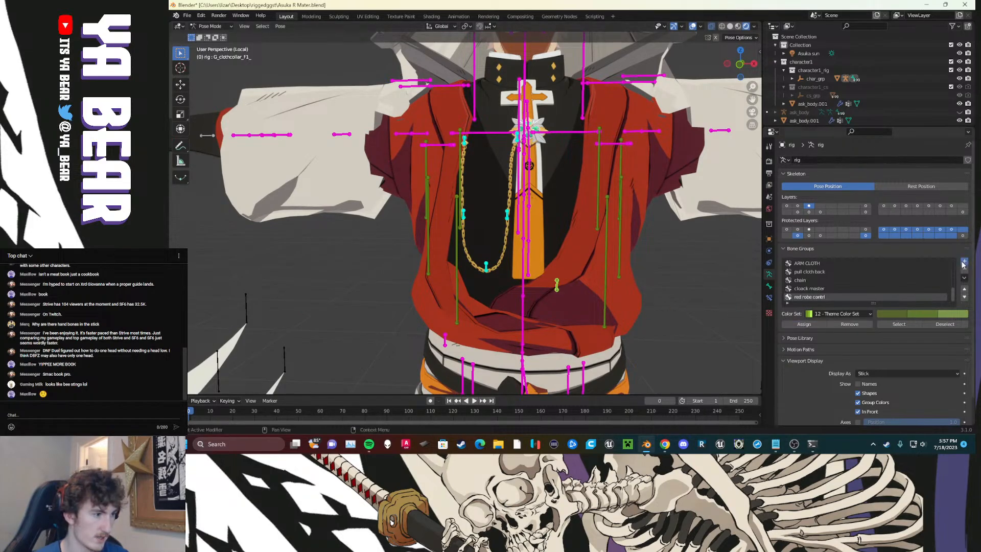
left_click(820, 314)
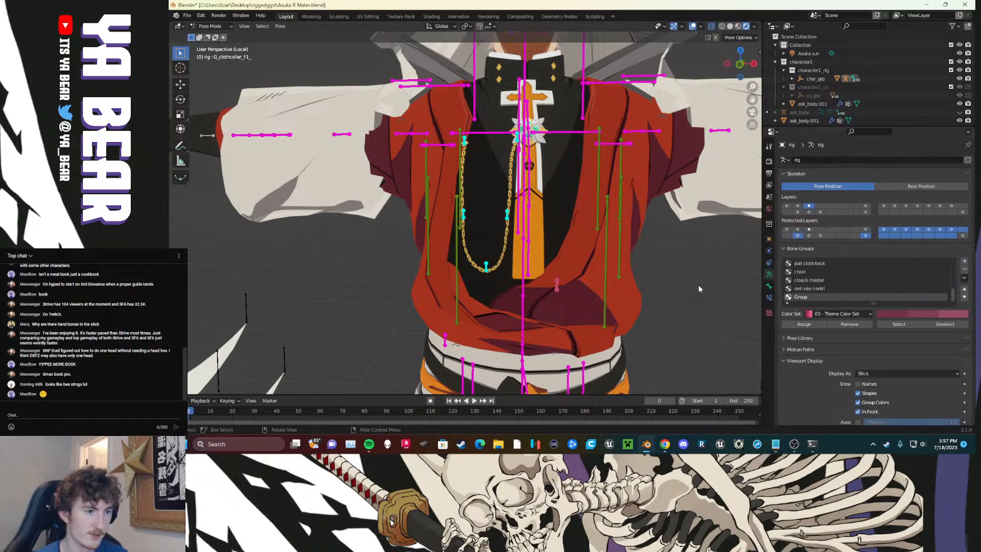
left_click(838, 314)
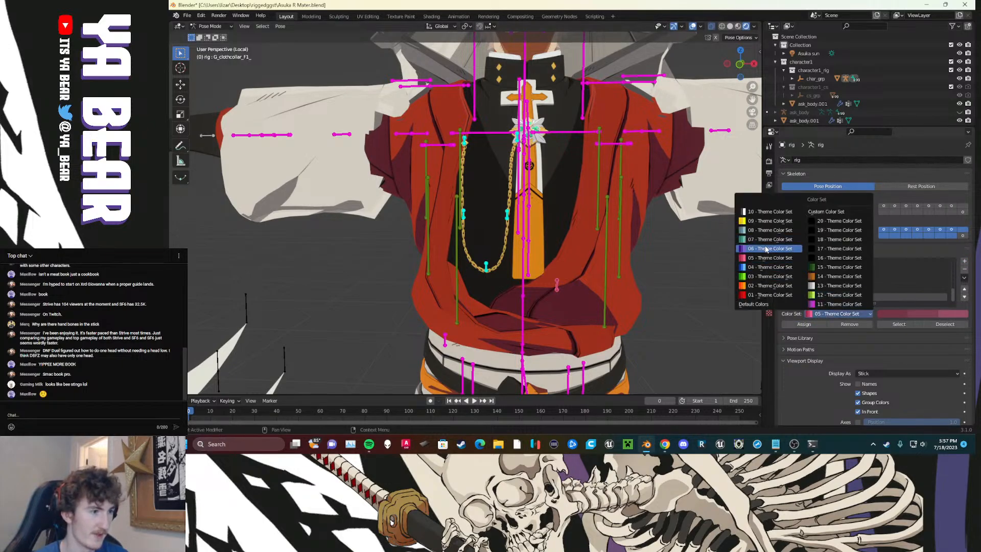
left_click(766, 221)
Step: Assign the G_clothcollar_F2_ bone to the new yellow group and name the group "opens red robe"
middle_click_drag(694, 279, 403, 314)
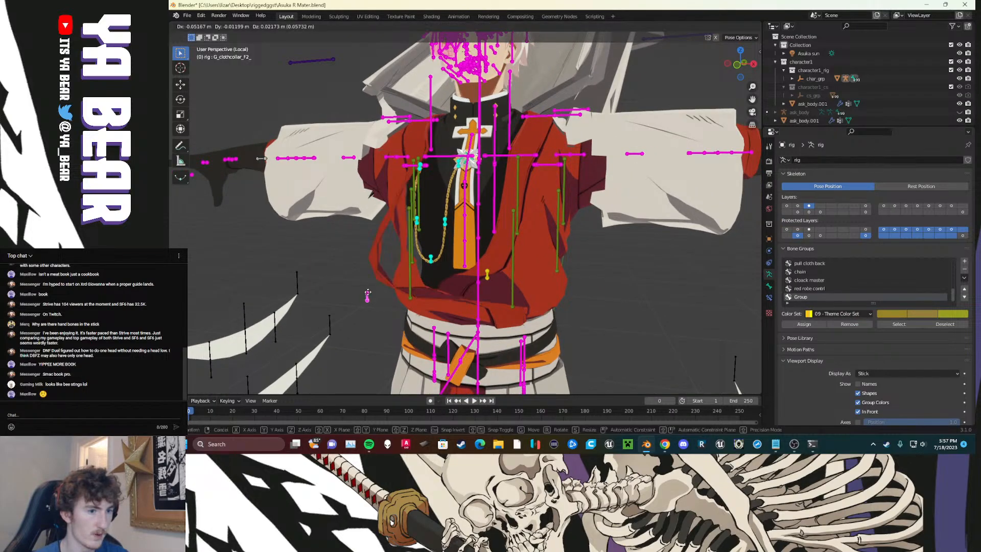
left_click(803, 325)
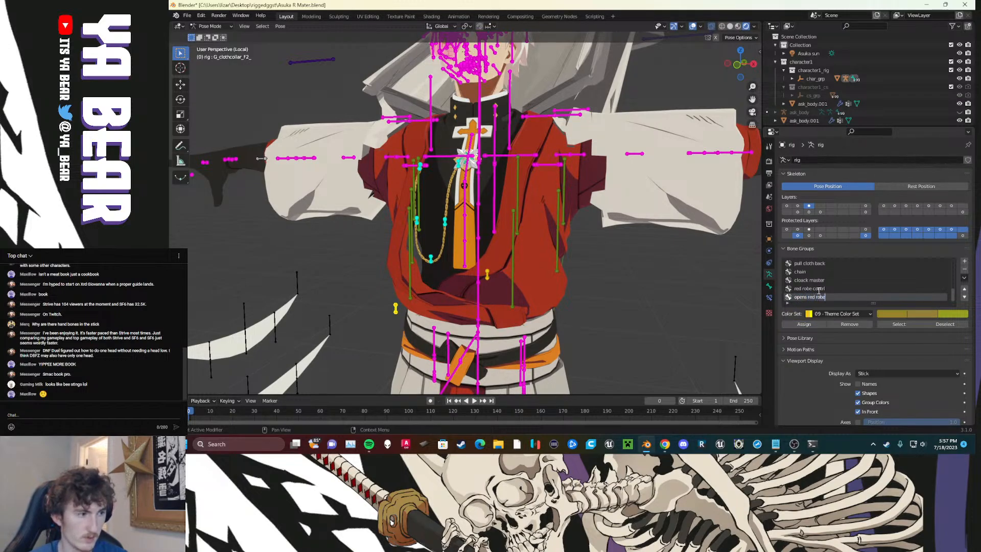
key("Return")
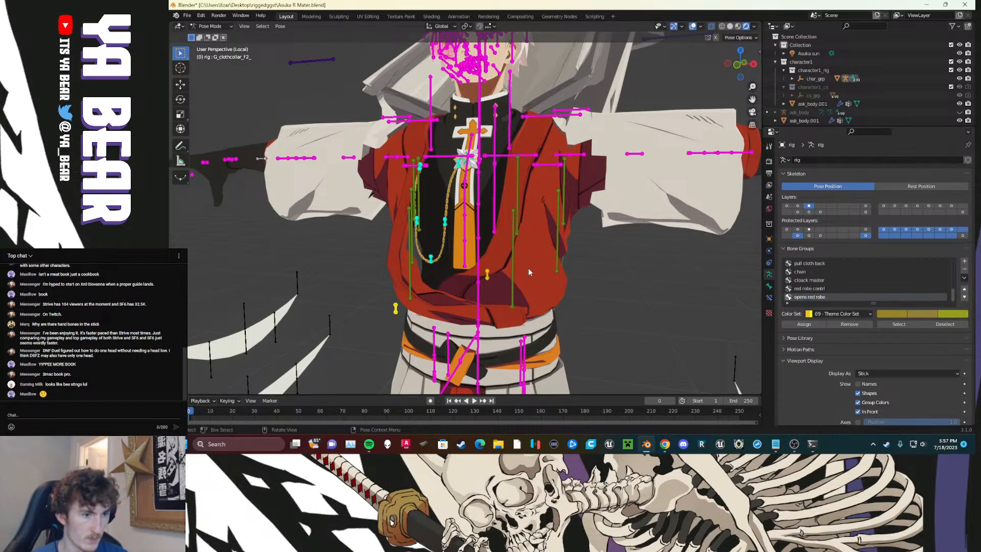
Step: Add another bone group named "tie (spify)" and switch its colours to the Custom Color Set
middle_click_drag(528, 271, 502, 247)
left_click(964, 261)
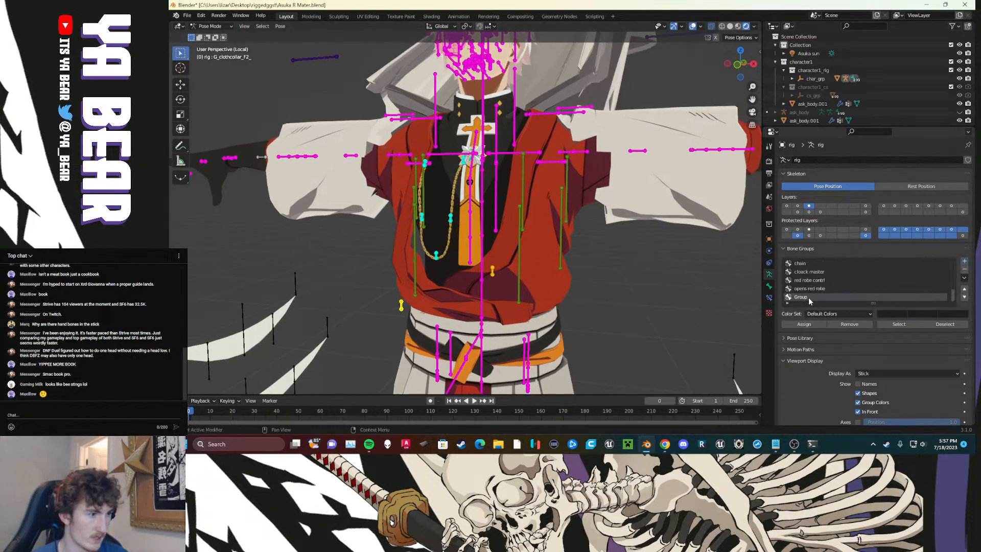
type("tie")
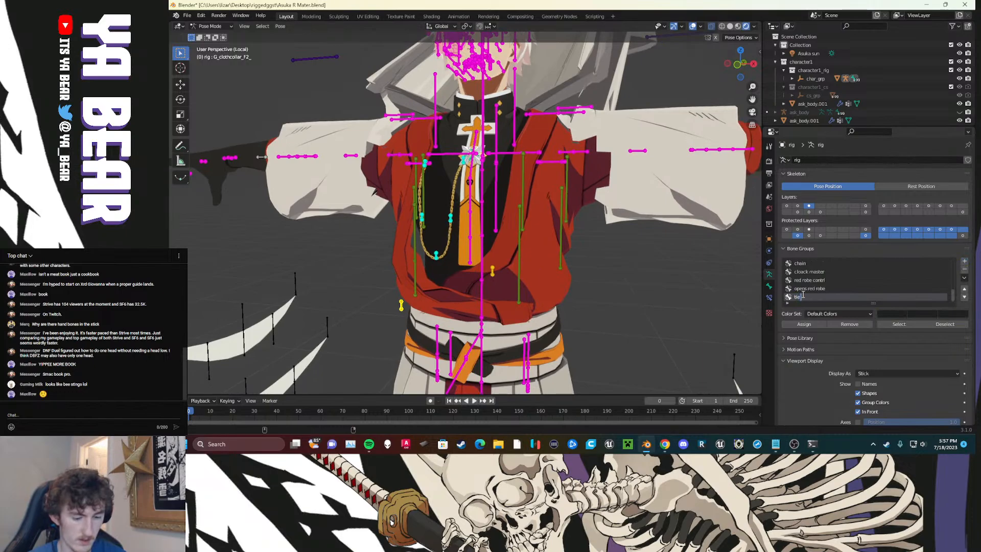
type(" spify)")
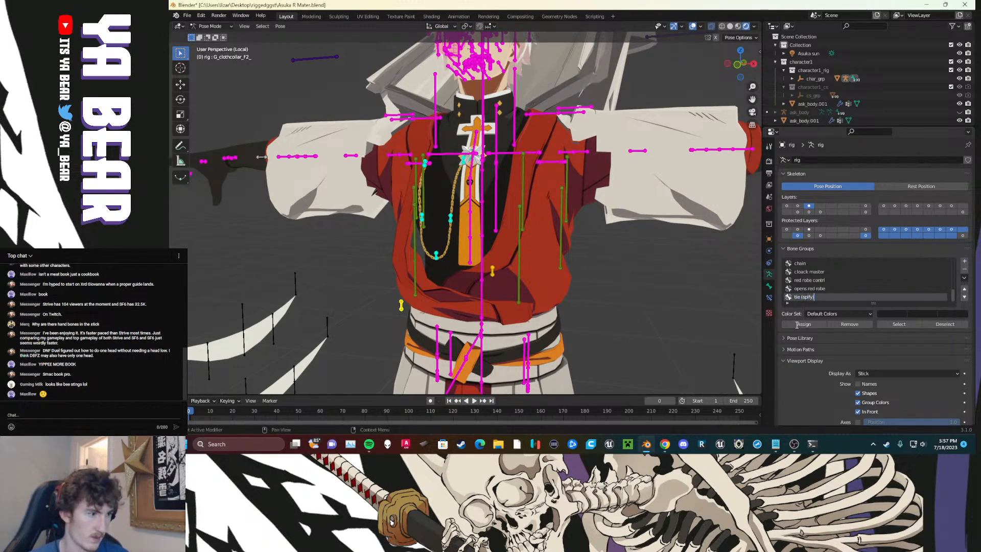
left_click(816, 316)
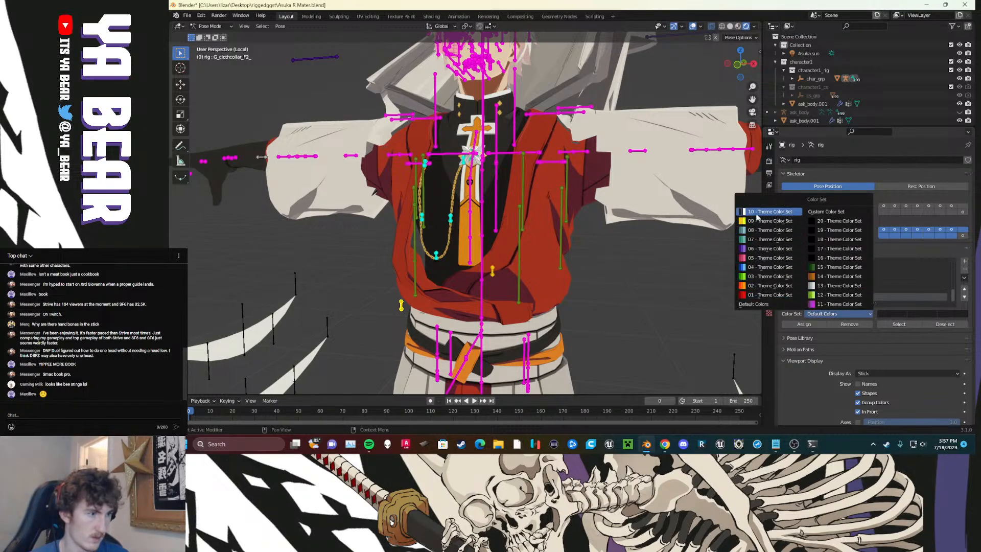
left_click(817, 214)
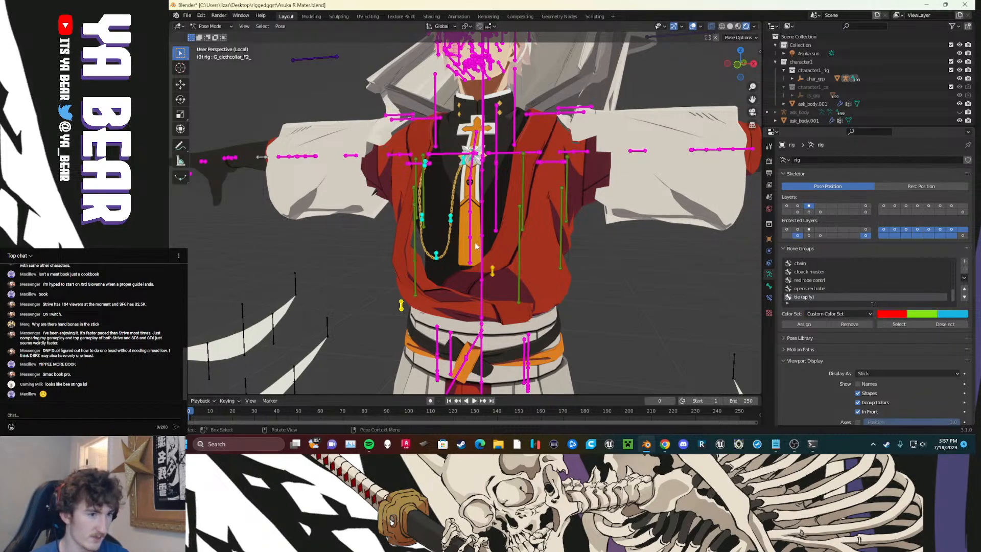
Step: Select the tie bones and test-rotate them, including G_tie1_, to check how they move the tie
left_click_drag(475, 246, 467, 172)
key("r")
key("r")
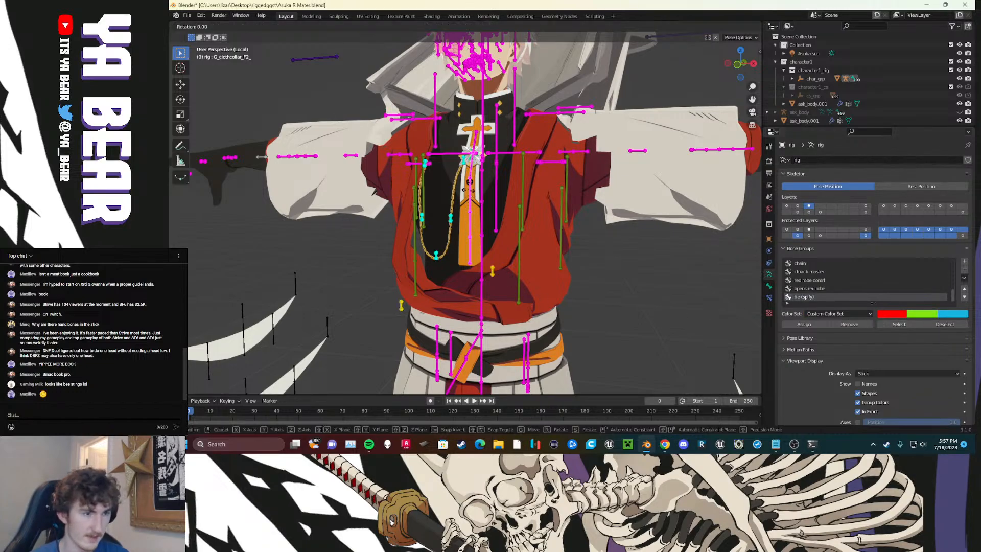
right_click(456, 162)
left_click(477, 136)
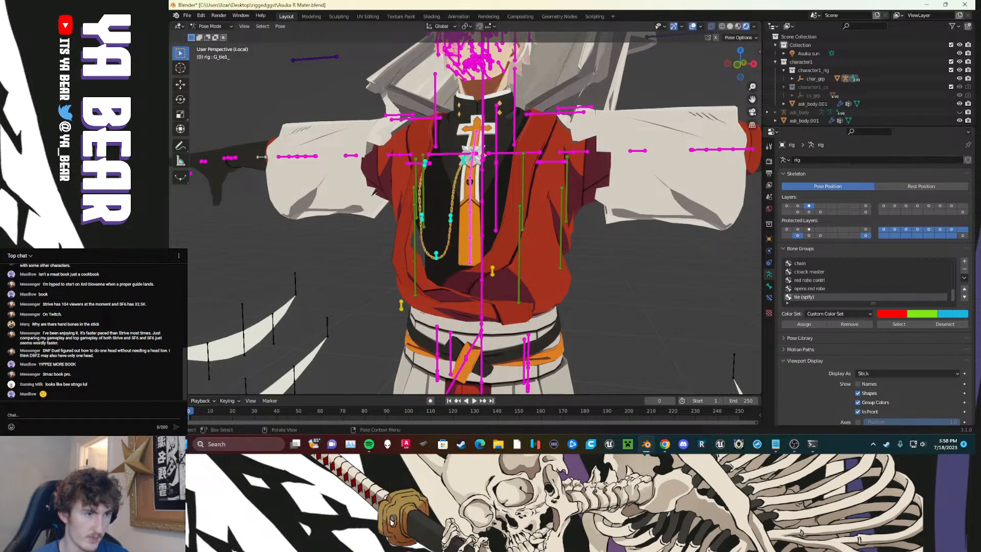
key("r")
key("r")
right_click(509, 152)
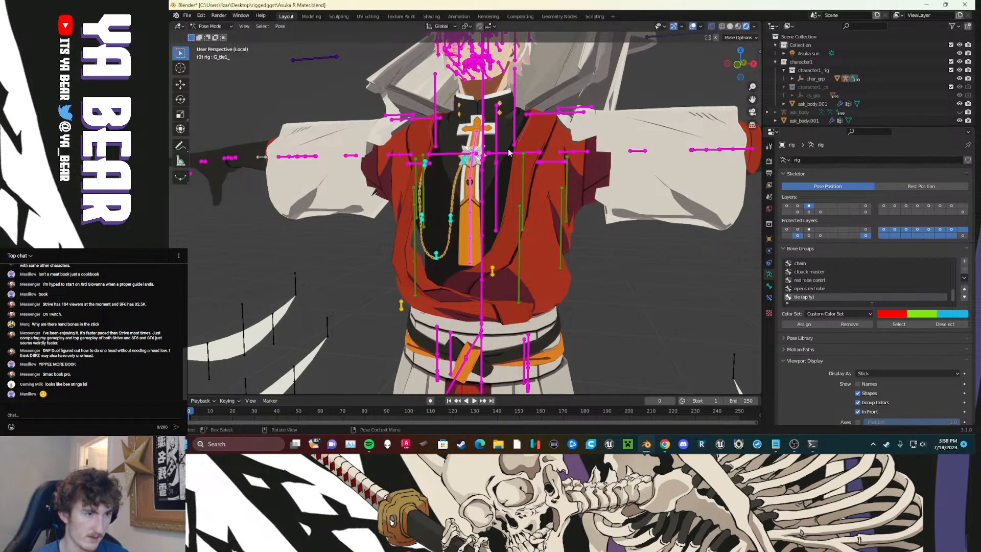
Step: Assign the tie bones to the tie group and set its custom colours to light green for normal and pink-red for selected
left_click(834, 313)
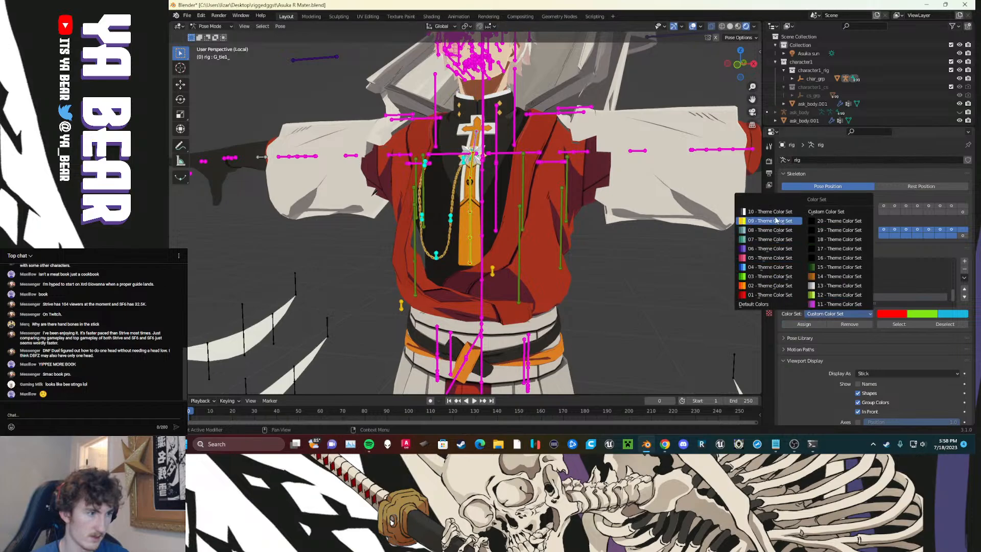
left_click(819, 212)
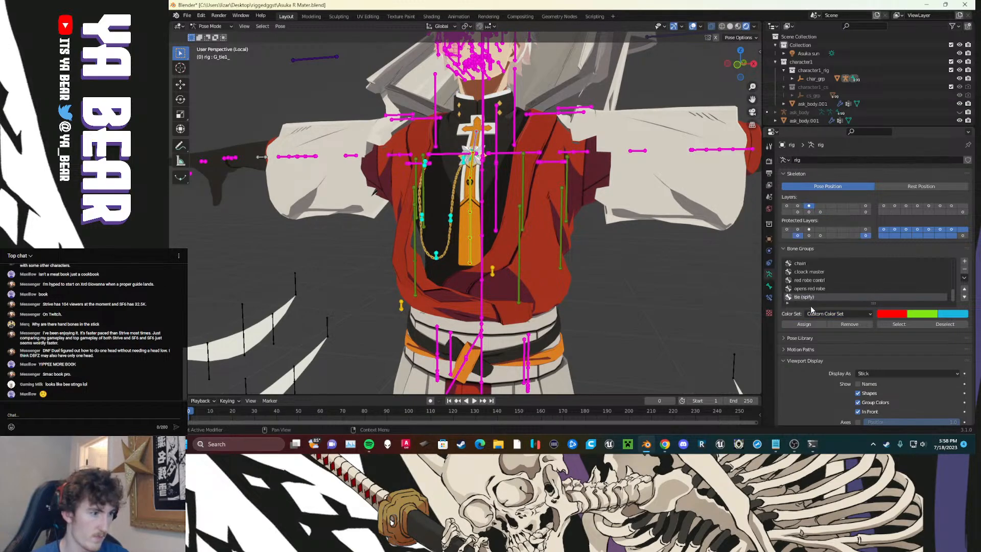
left_click(891, 313)
left_click_drag(864, 225, 859, 223)
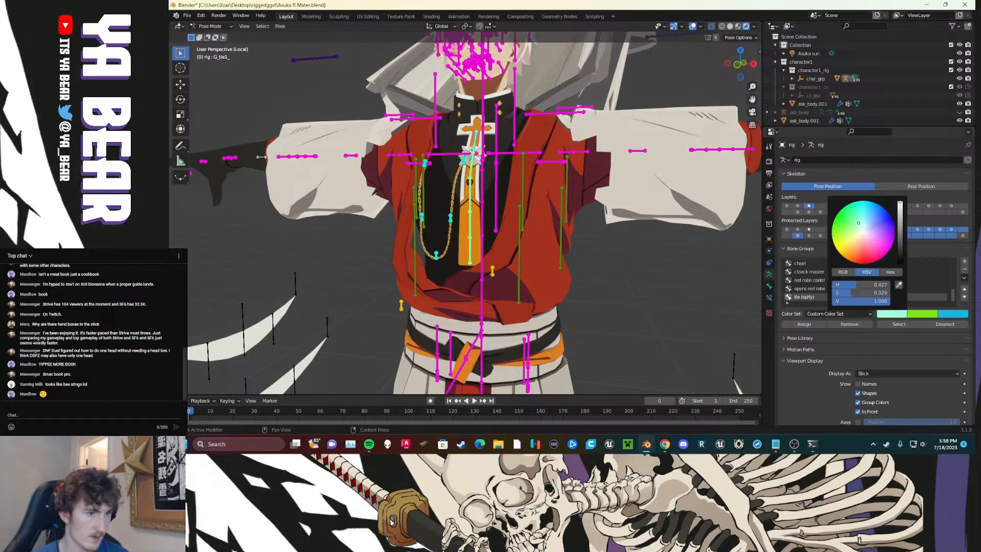
left_click(928, 314)
left_click(899, 252)
left_click_drag(666, 309, 664, 308)
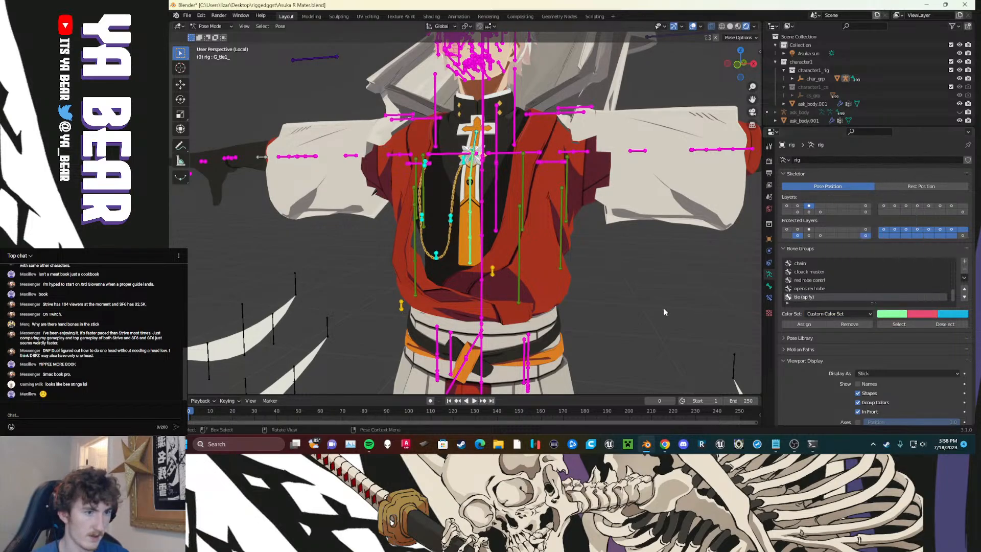
Step: Test-rotate and test-move the collar bone above the character's left shoulder to check what it deforms
scroll(482, 245, "up", 4)
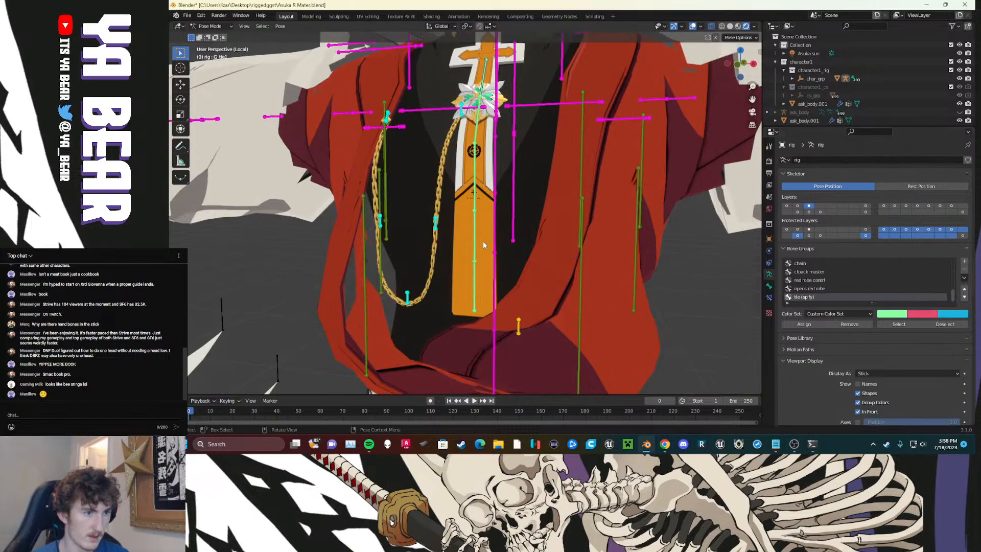
scroll(492, 253, "down", 4)
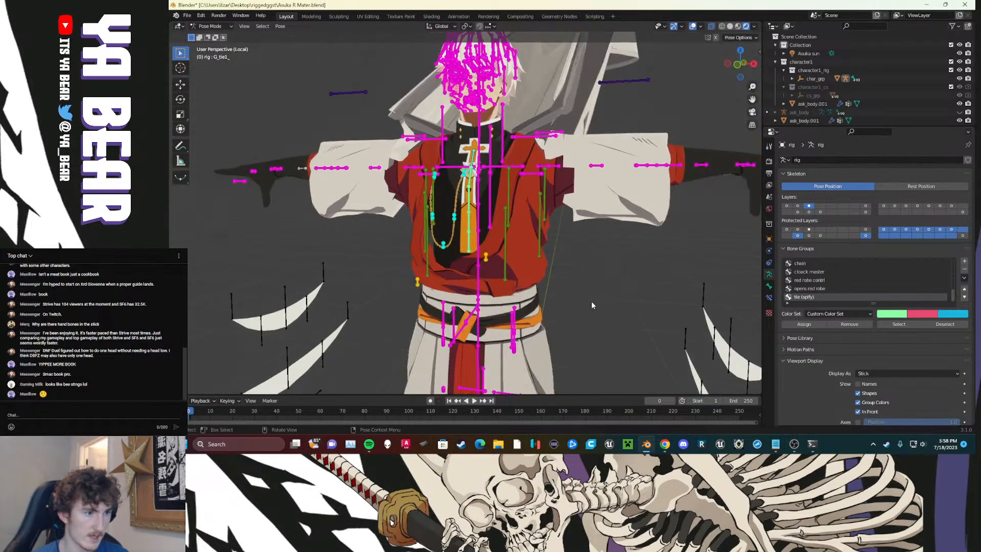
middle_click_drag(591, 305, 553, 278)
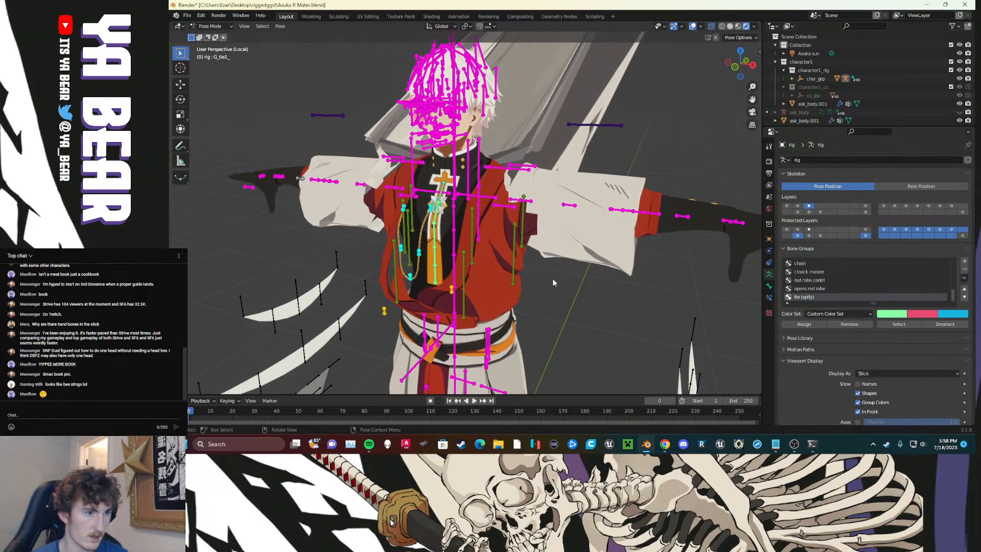
left_click_drag(520, 180, 514, 159)
key("r")
right_click(532, 183)
key("g")
right_click(536, 183)
Step: Select the G_clothcollar_Lup bone and assign it to the red robe contrl group
left_click(490, 169)
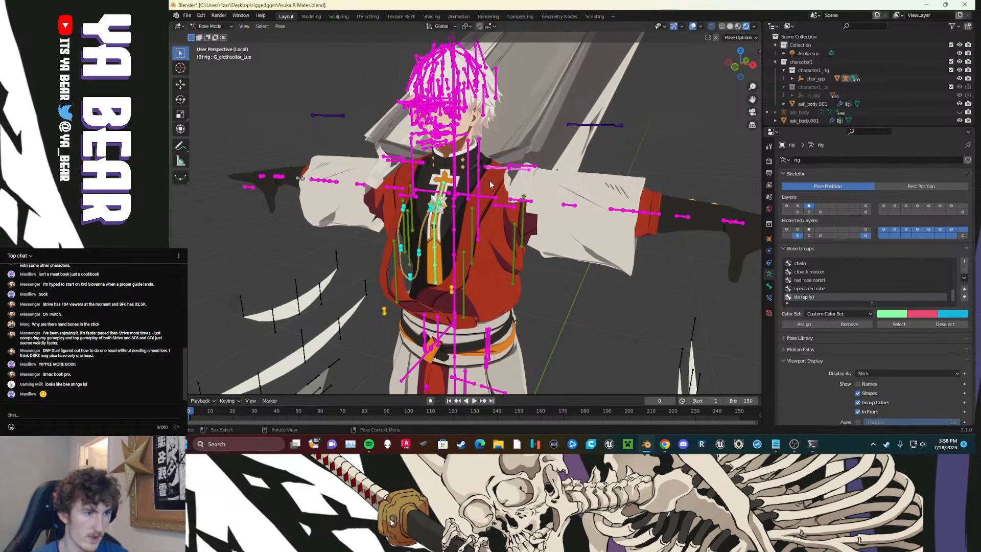
left_click(810, 288)
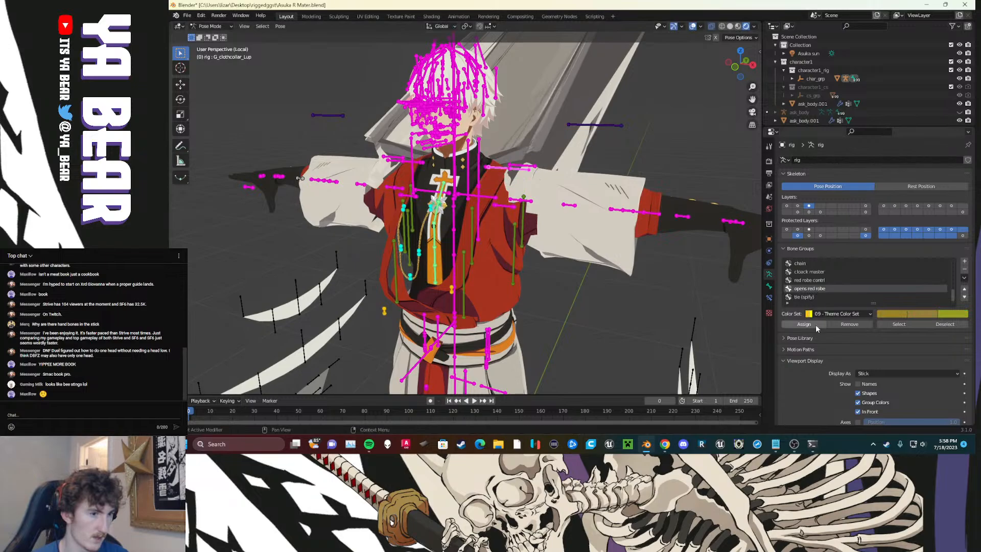
left_click(811, 281)
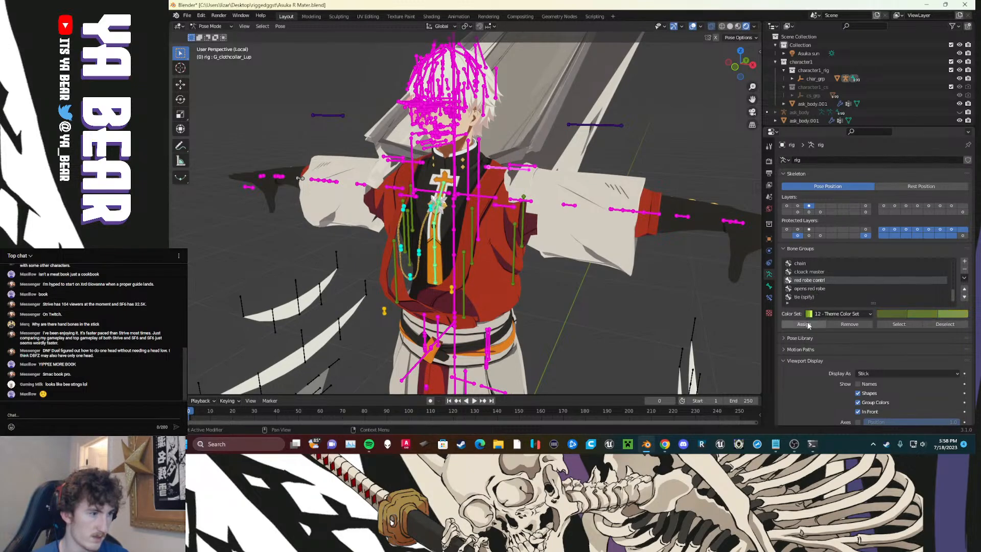
left_click(804, 324)
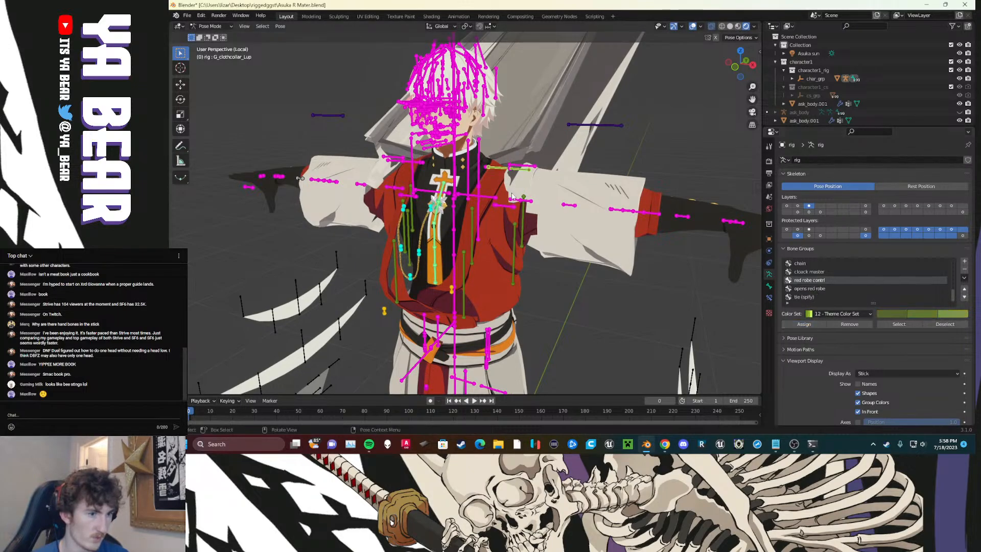
Step: Test-move the G_clothcollar_Rup bone and assign it to the red robe contrl group
left_click(401, 162)
key("g")
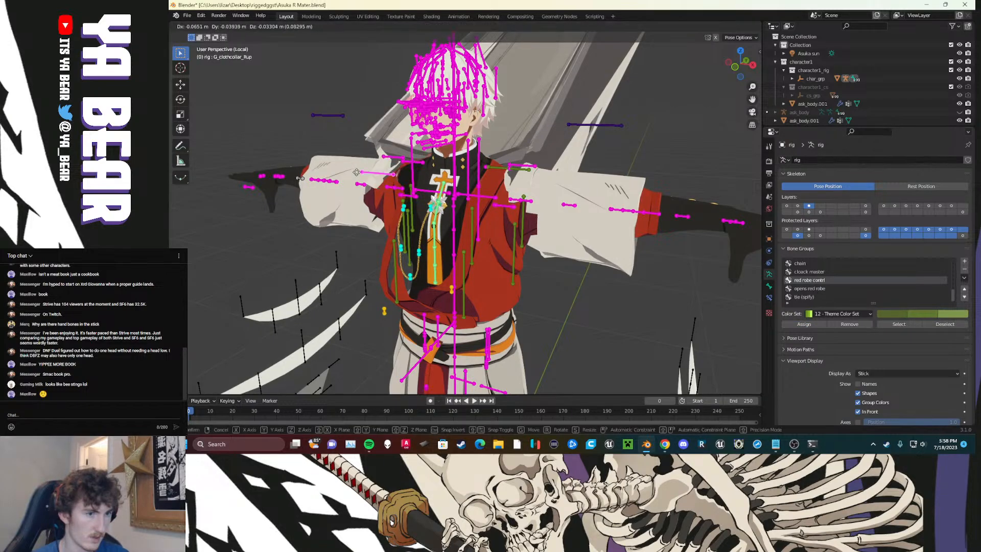
key("Escape")
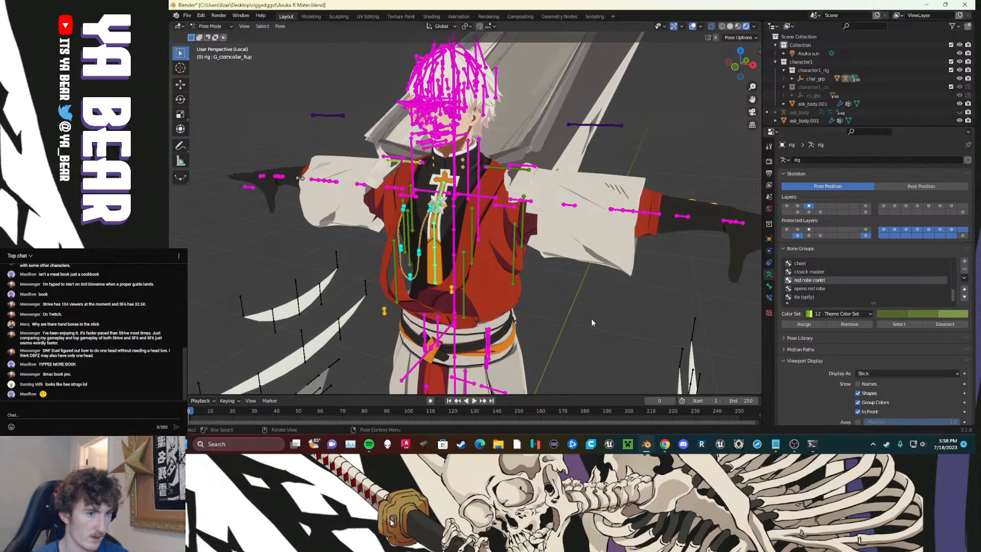
Step: Select every bone in the red robe contrl group and move them to the fourth bone layer
middle_click_drag(590, 318, 578, 302)
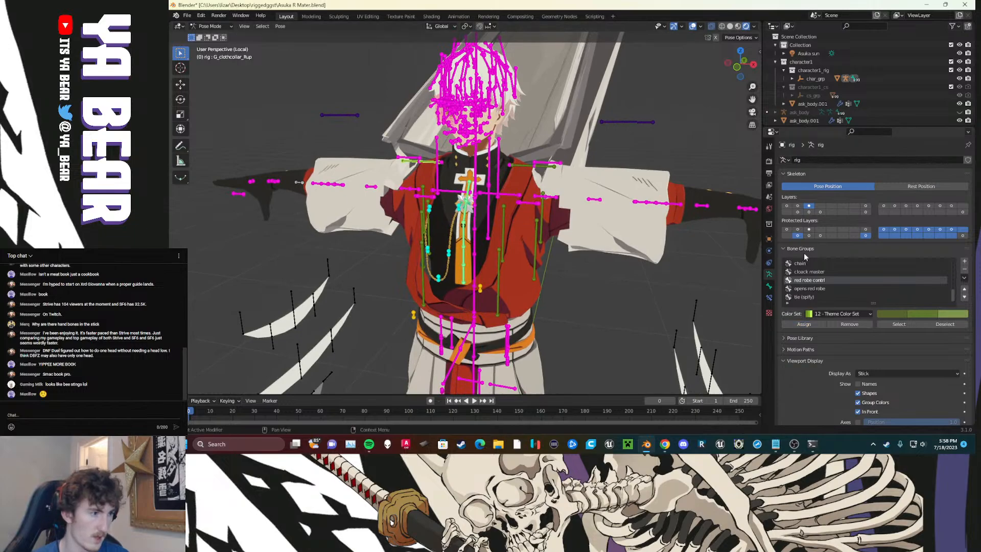
left_click(887, 327)
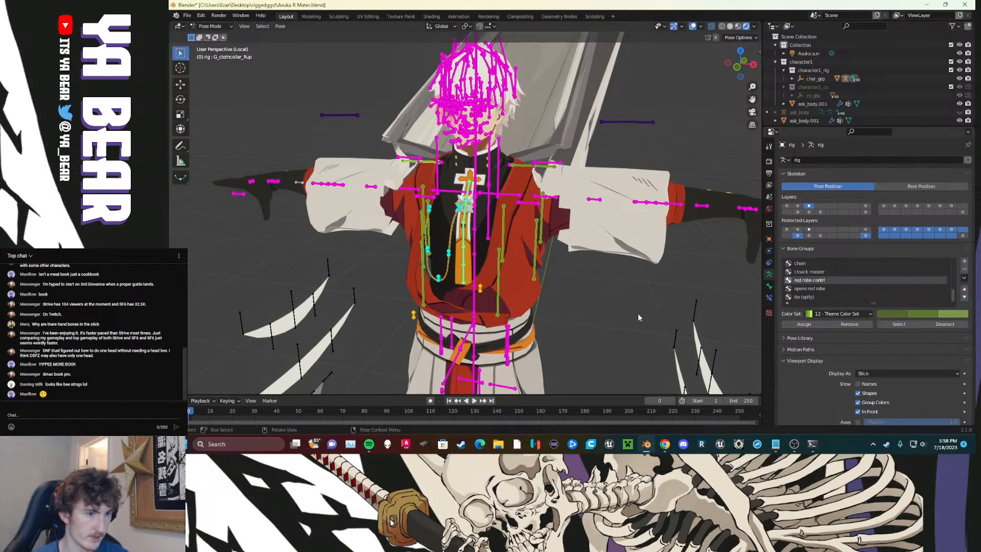
key("m")
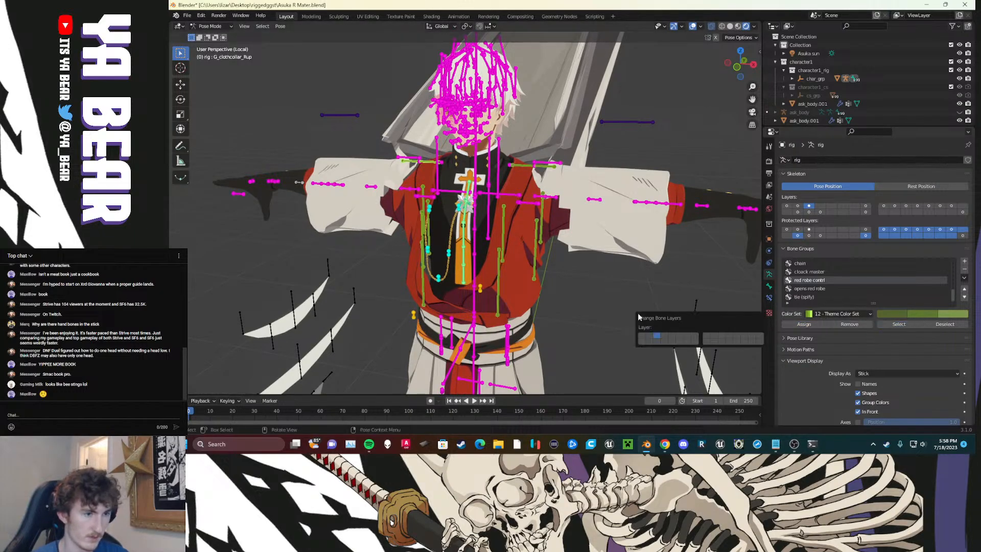
left_click(663, 333)
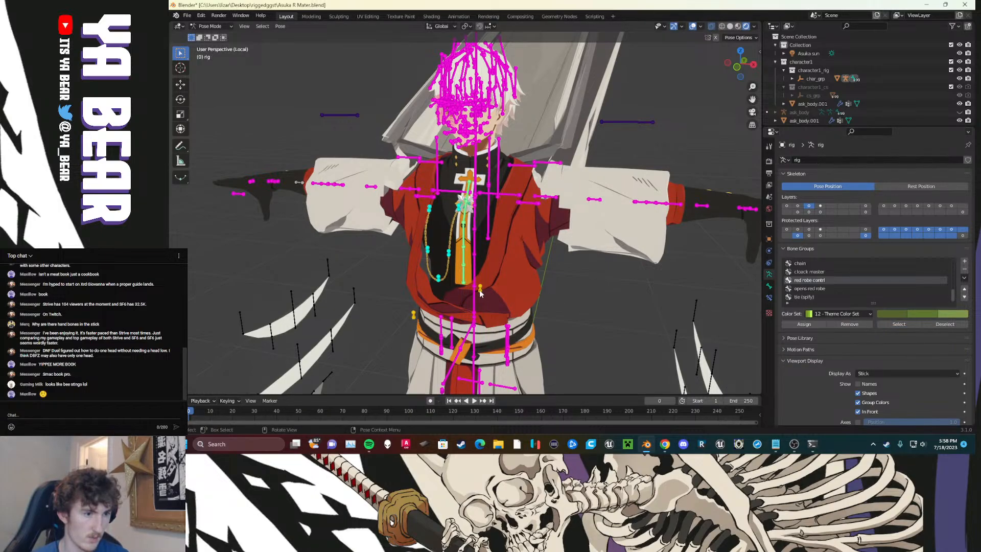
Step: Select both yellow robe-opening bones and move them to the fourth bone layer
left_click(414, 317, "shift")
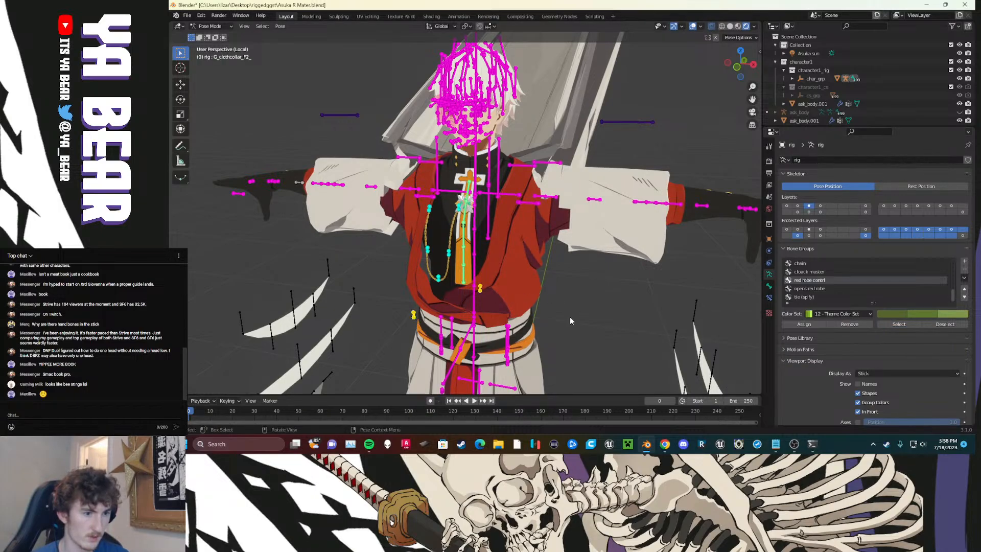
key("m")
left_click(621, 338)
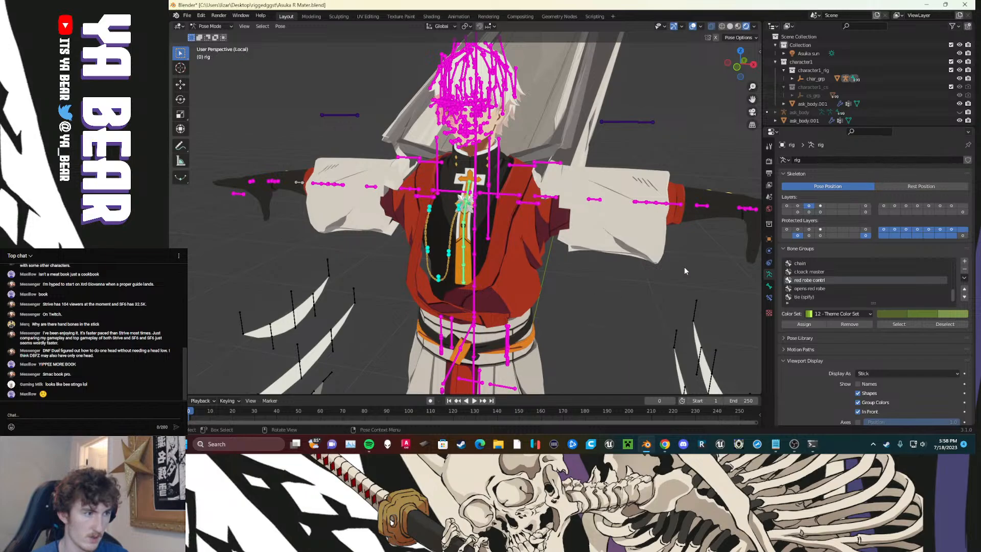
Step: Display only the fourth bone layer and reset the robe bones to their rest pose so the front closes
left_click(820, 206)
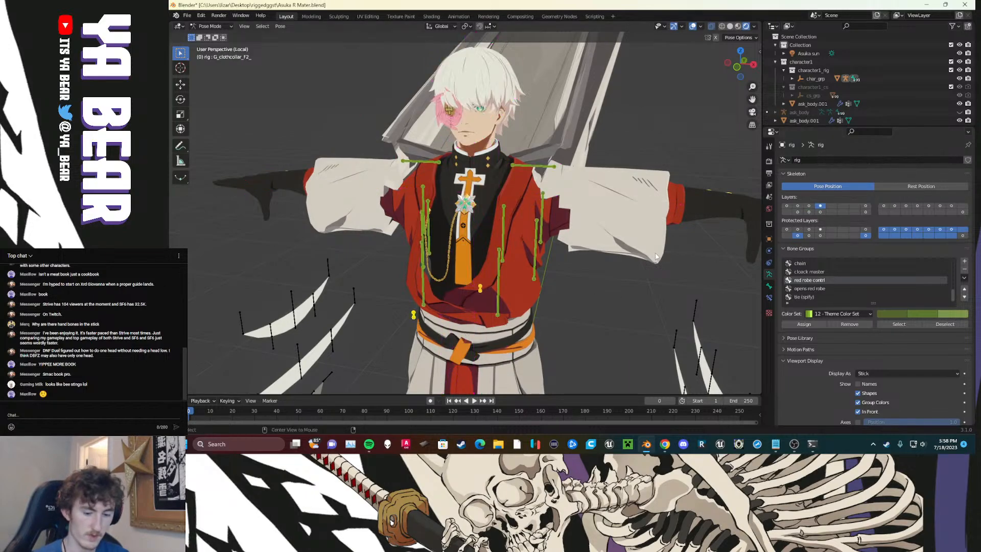
middle_click_drag(584, 253, 559, 240)
scroll(559, 240, "up", 3)
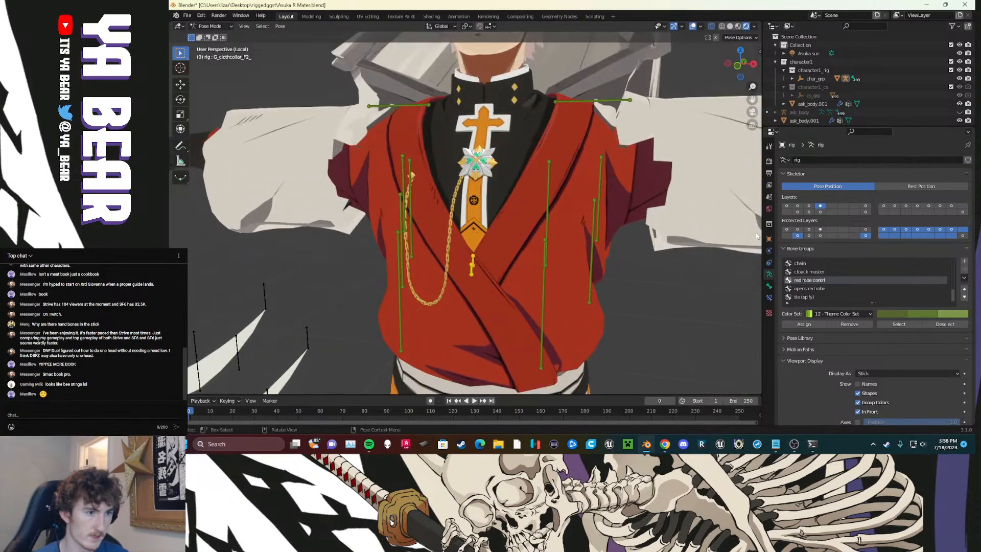
Step: On the third bone layer, select the bones of the tie and chain groups and move them to the fourth bone layer
left_click(809, 206)
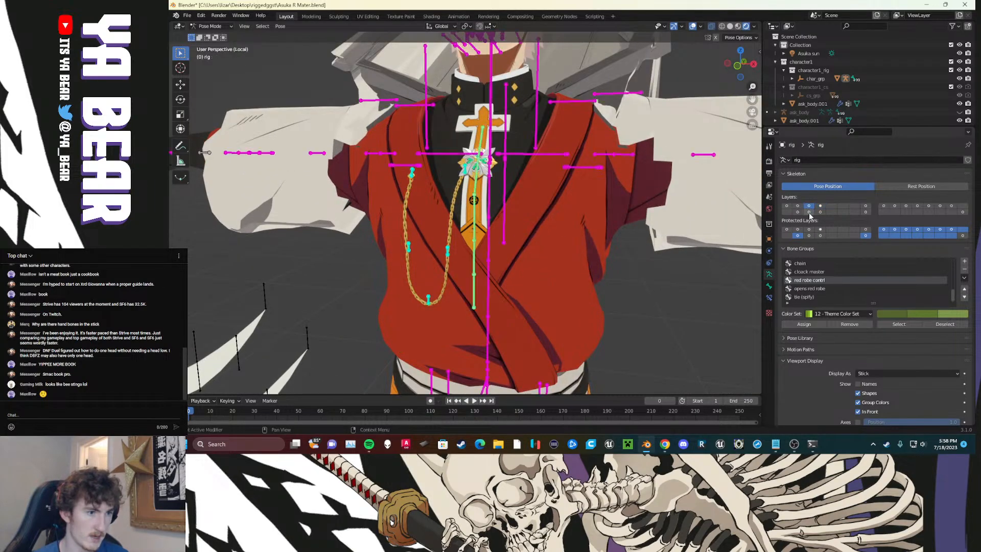
left_click(811, 298)
left_click(910, 324)
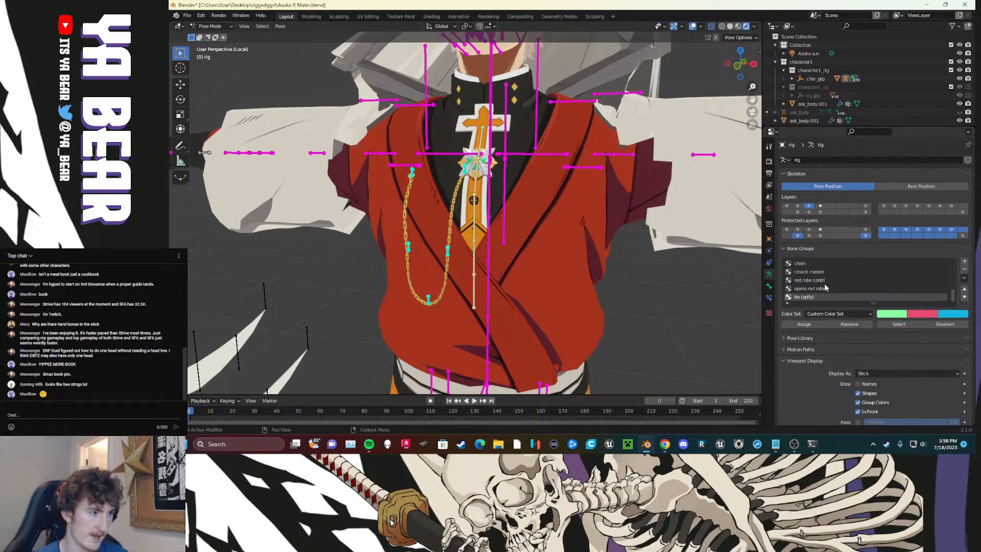
left_click(820, 264)
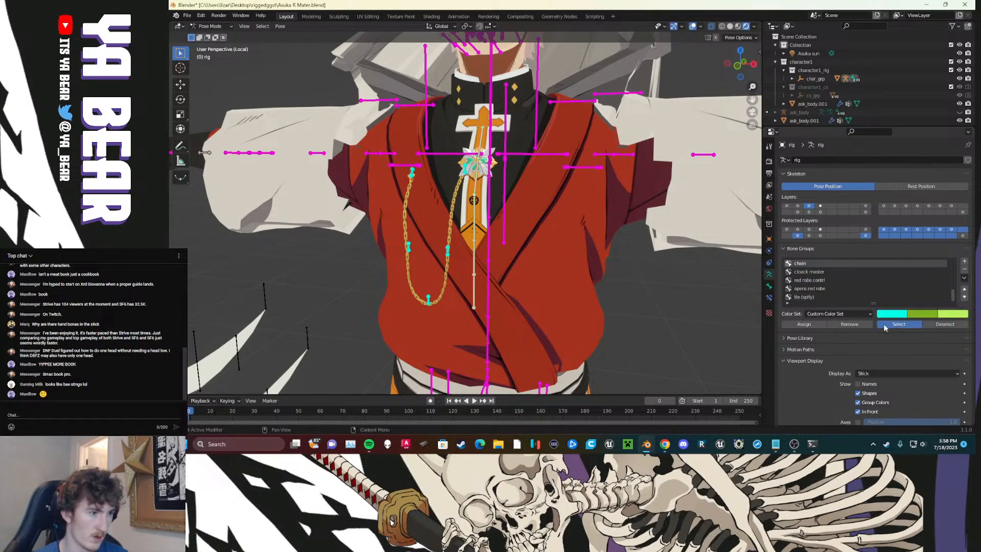
key("m")
left_click(681, 333)
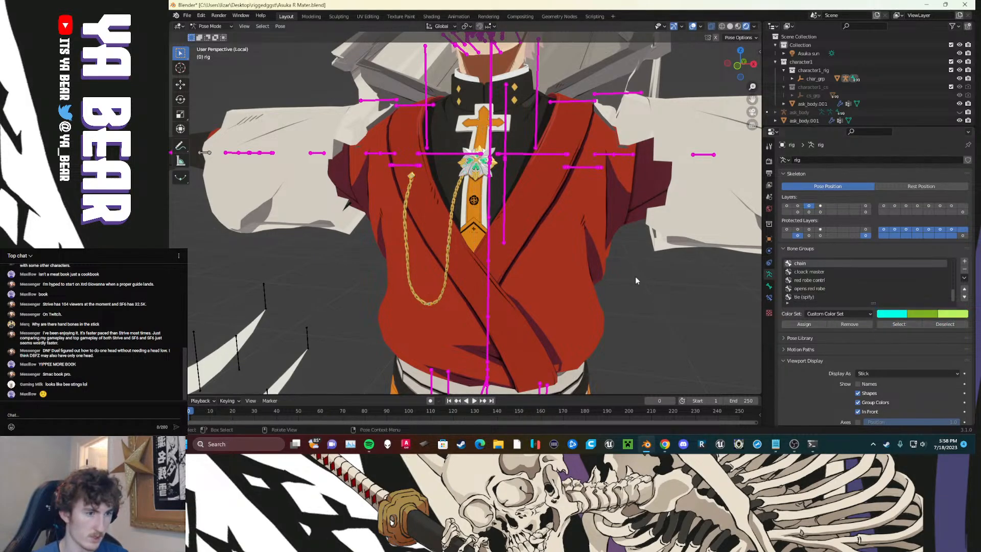
Step: Test-move the collar bones on both shoulders to see which cloth they deform
scroll(547, 249, "down", 3)
middle_click_drag(544, 250, 544, 258)
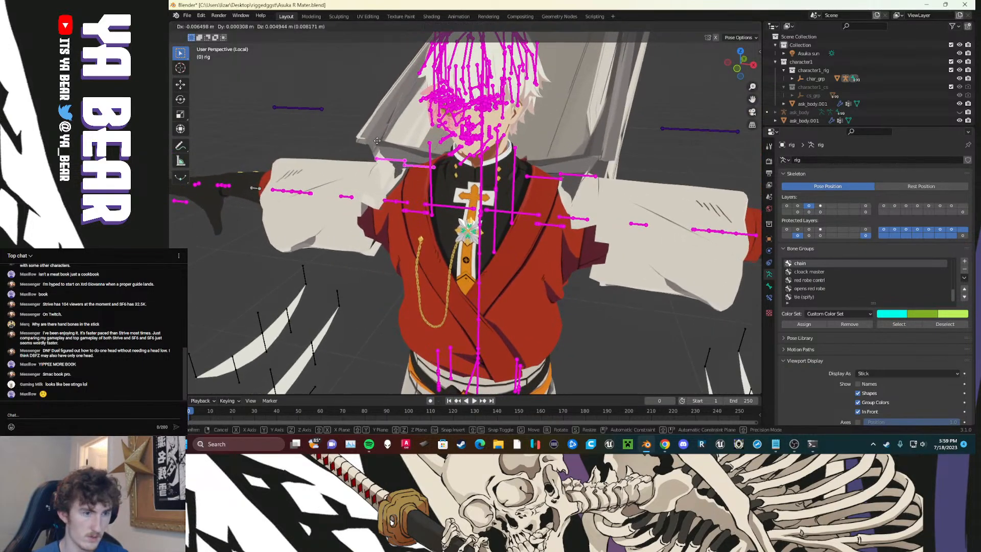
left_click_drag(586, 184, 544, 157)
key("g")
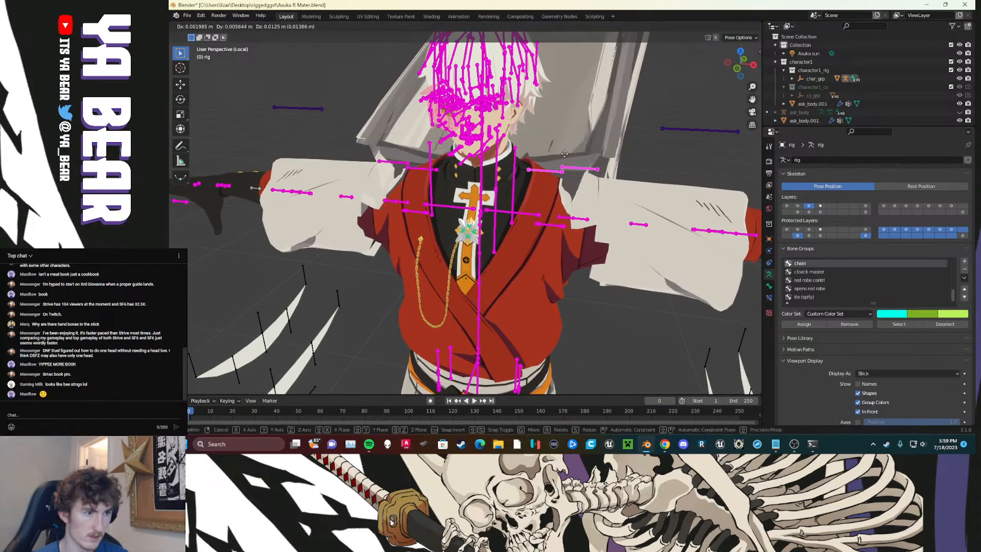
right_click(574, 136)
scroll(577, 127, "down", 12)
scroll(536, 136, "up", 8)
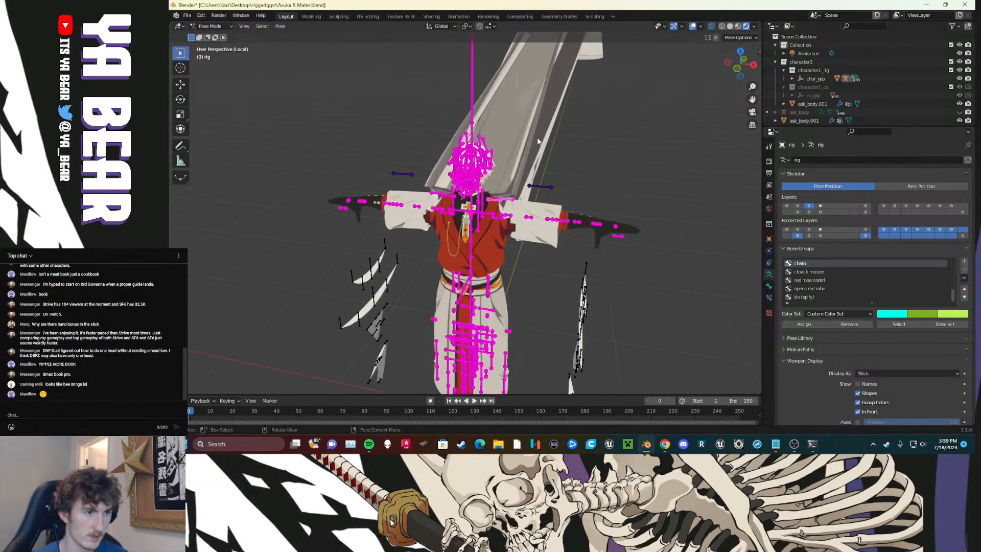
scroll(427, 170, "up", 3)
left_click_drag(393, 165, 379, 142)
key("g")
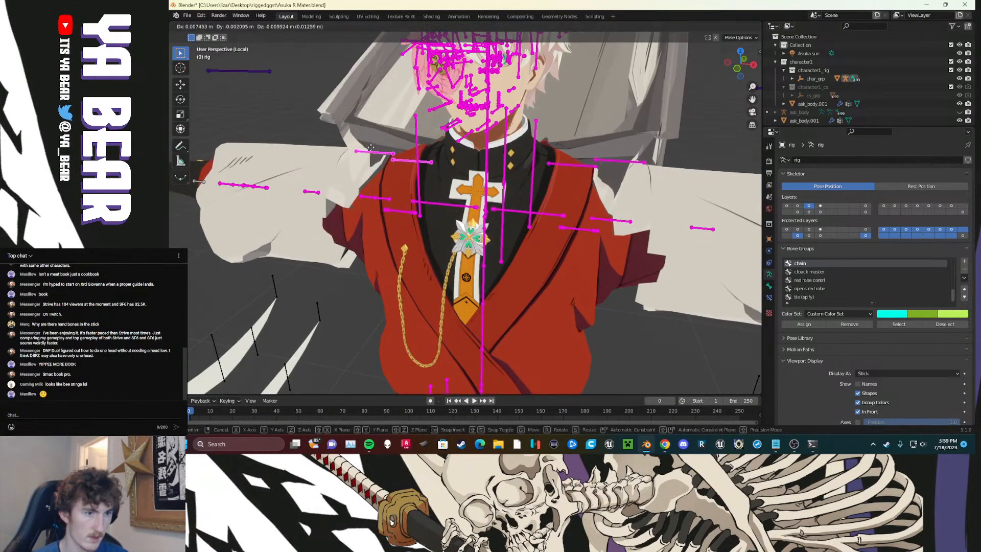
right_click(404, 156)
Step: Locate the bone layer holding the cape bones and move the shoulder collar bones from the third layer to it
left_click_drag(600, 149, 595, 181)
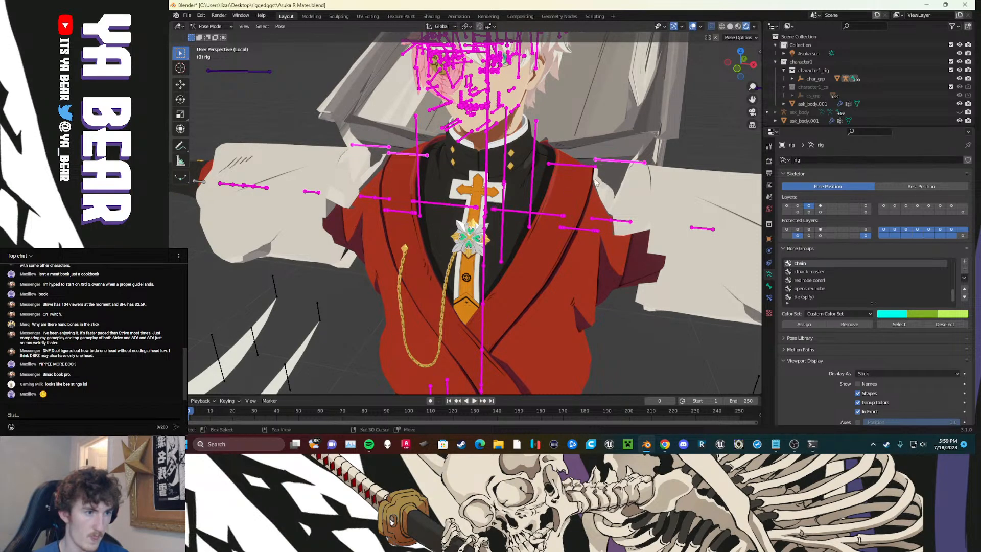
scroll(366, 171, "down", 6)
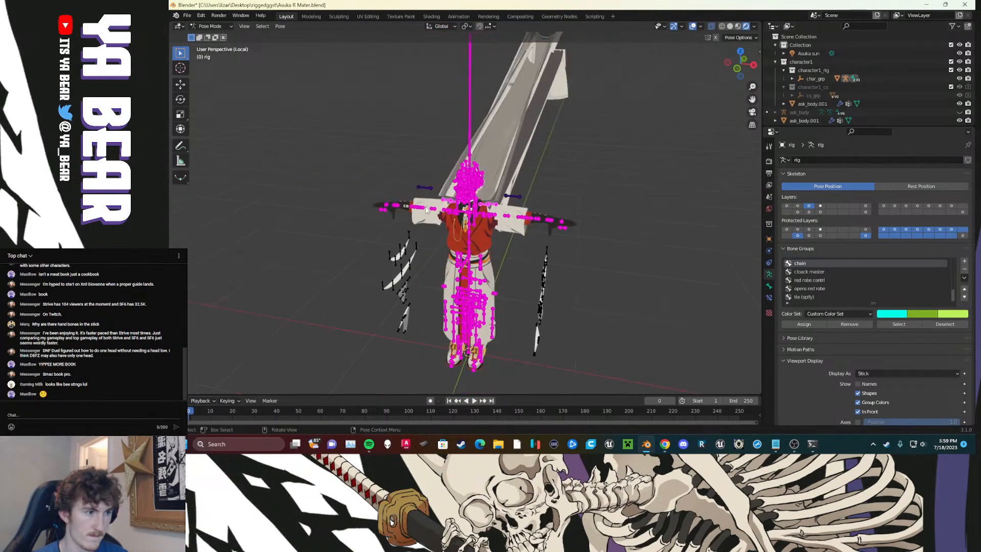
scroll(485, 231, "up", 3)
left_click(809, 212)
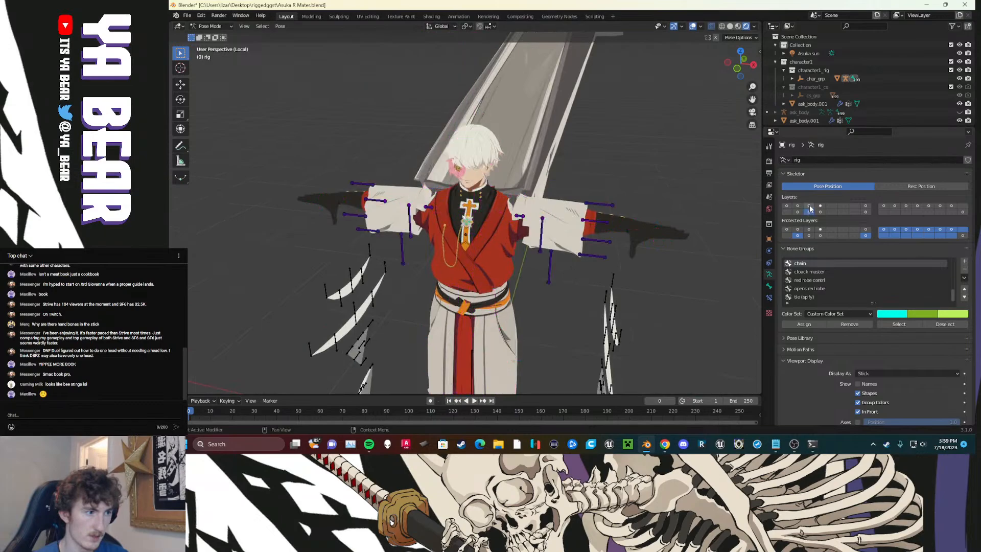
left_click(820, 206)
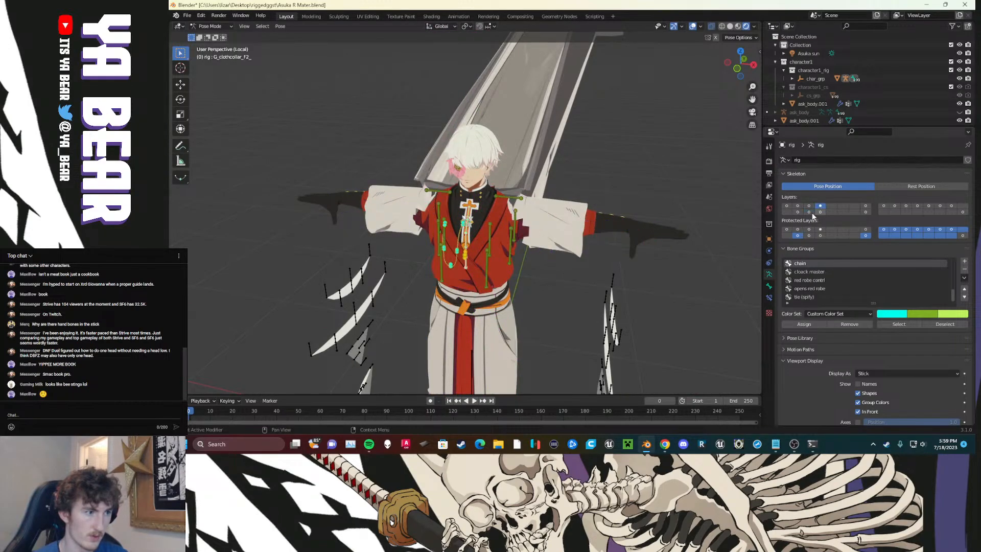
left_click(798, 212)
left_click(809, 206)
left_click(820, 211)
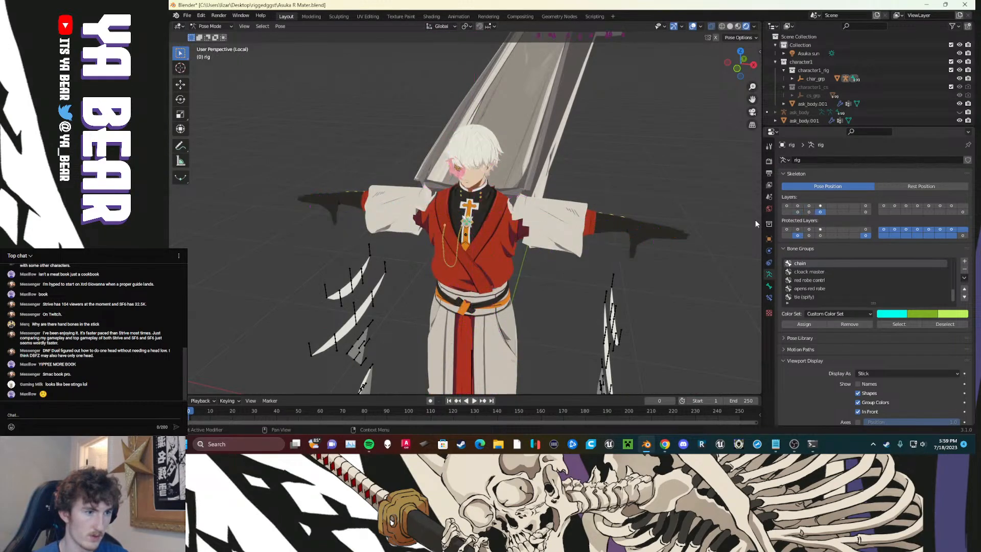
scroll(591, 236, "down", 10)
scroll(592, 235, "up", 4)
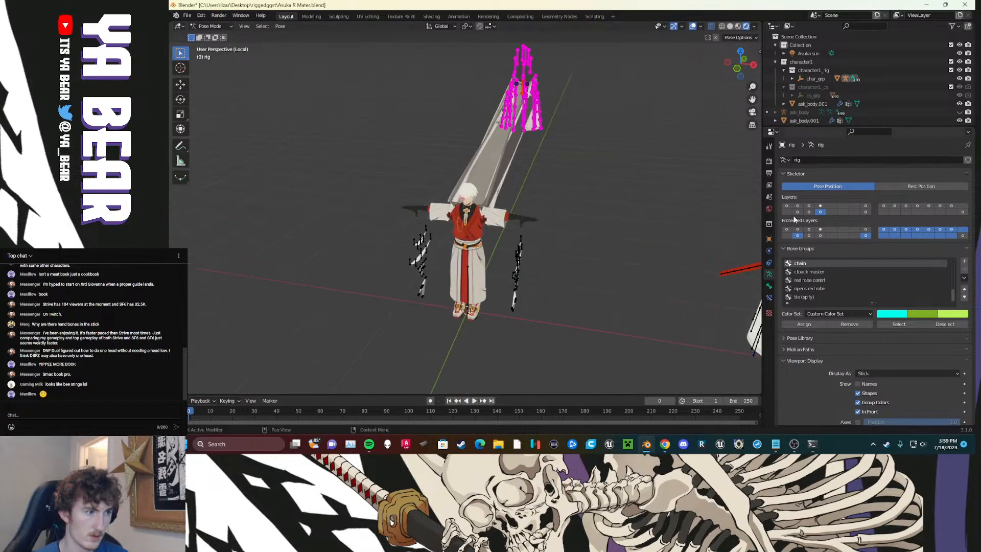
left_click(809, 206)
key("m")
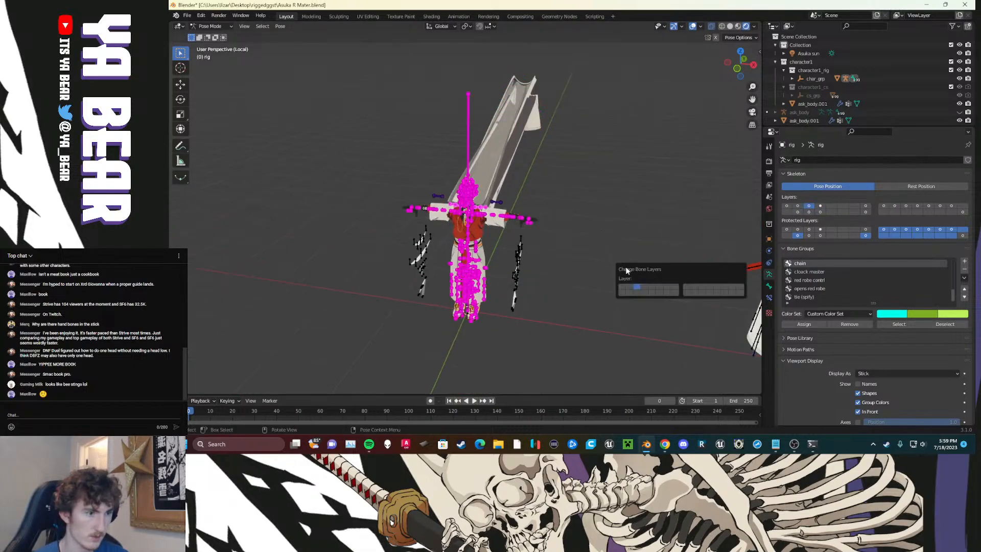
scroll(533, 259, "up", 7)
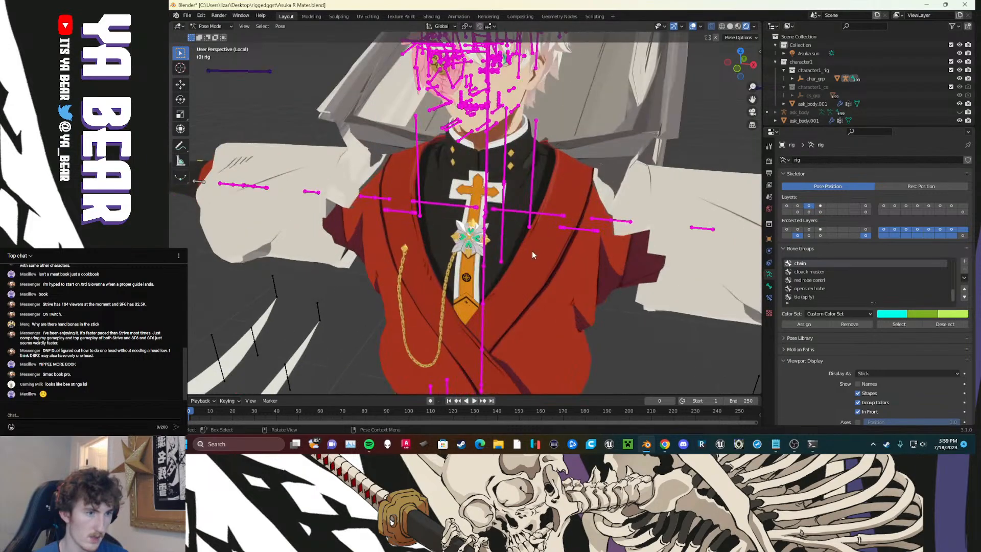
Step: Test the two bones on the character's back and move G_cape_collar_B to the cape layer, fourth in the second row
scroll(504, 263, "down", 1)
middle_click_drag(510, 245, 421, 168)
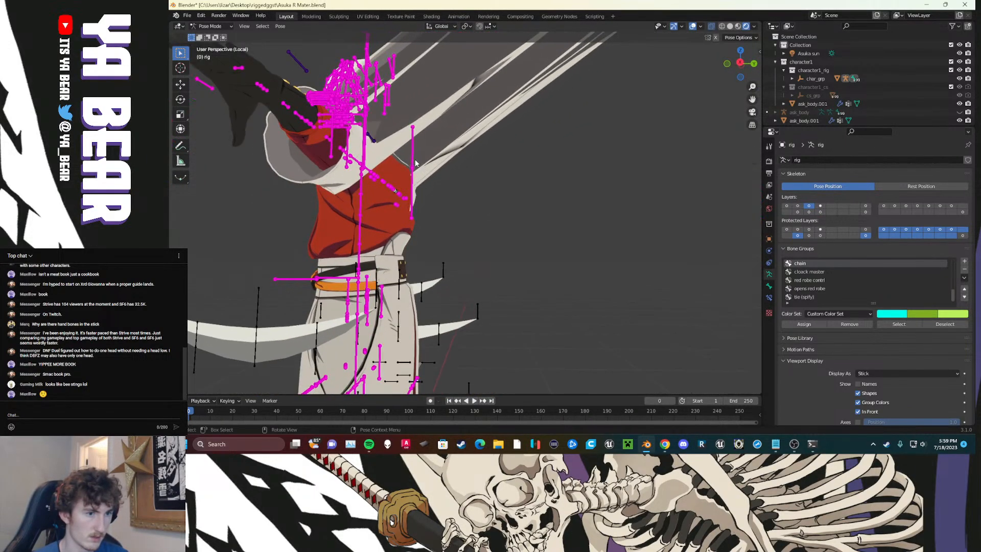
left_click(415, 165)
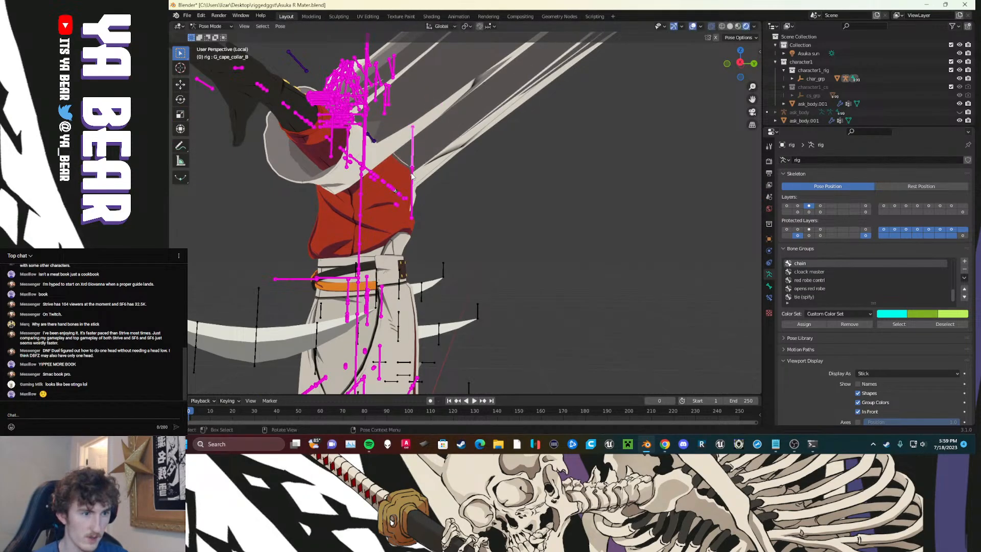
left_click(412, 176)
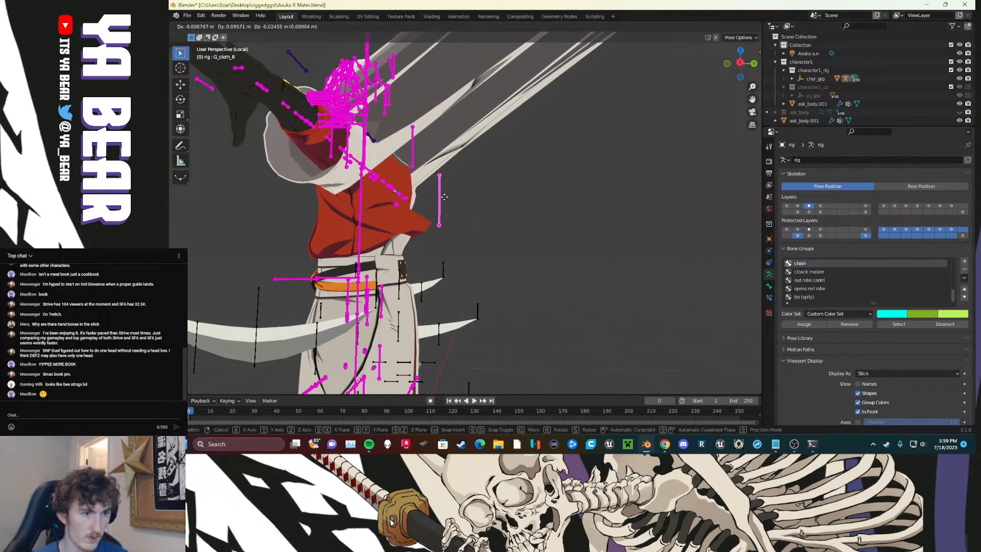
left_click(414, 156)
key("m")
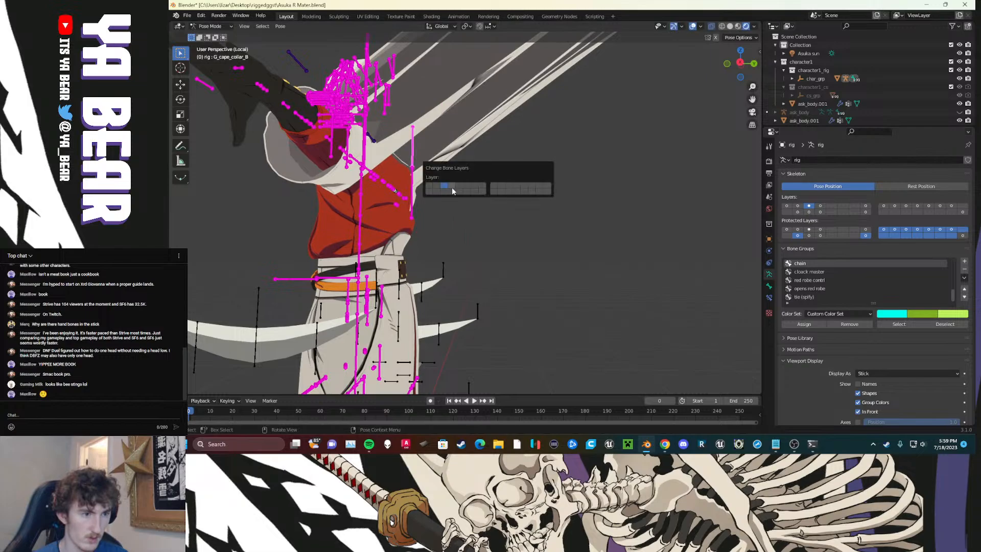
left_click(452, 190)
Step: Move the G_cloth_B bone to the fourth bone layer and assign it to the red robe contrl group
left_click(414, 182)
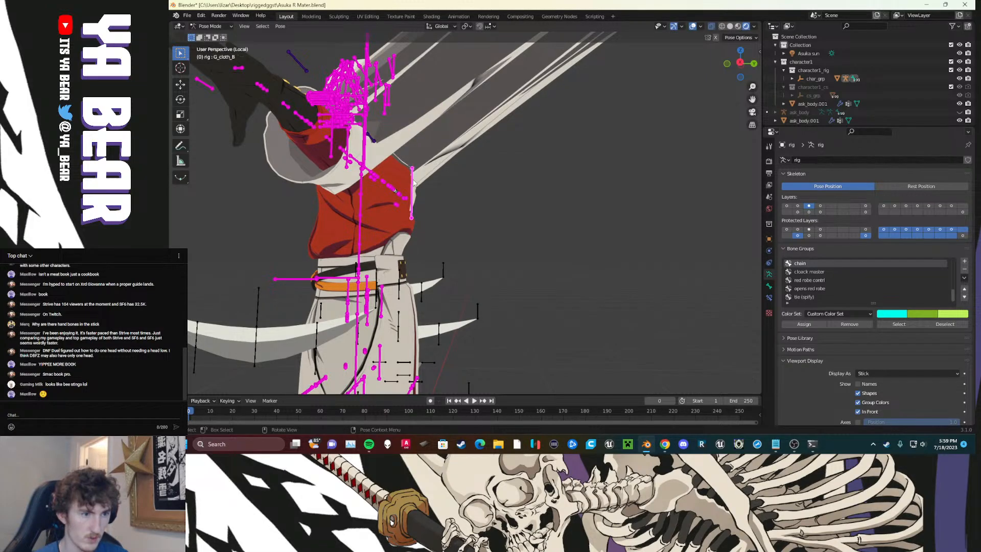
key("m")
left_click(440, 204)
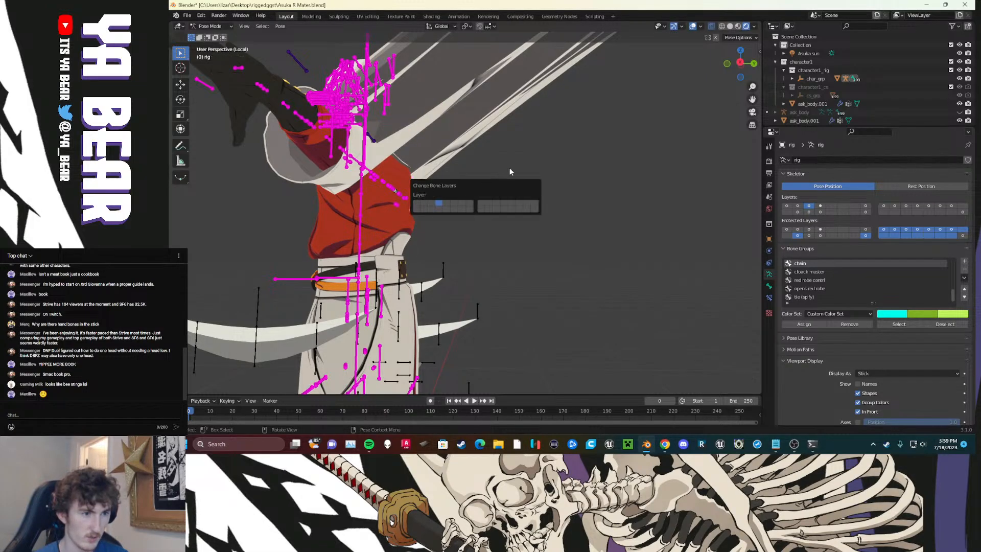
left_click(820, 206)
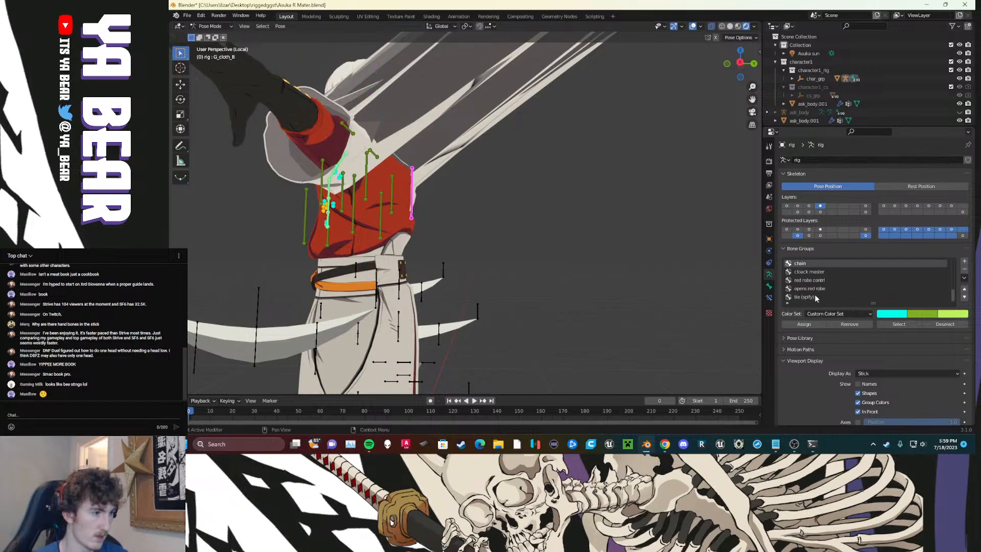
left_click(819, 281)
left_click(889, 325)
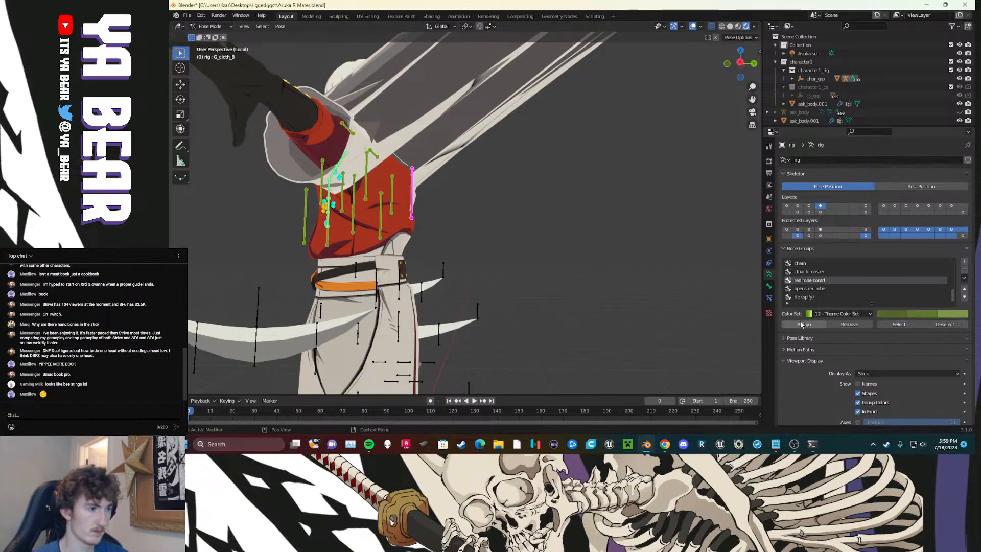
left_click(575, 262)
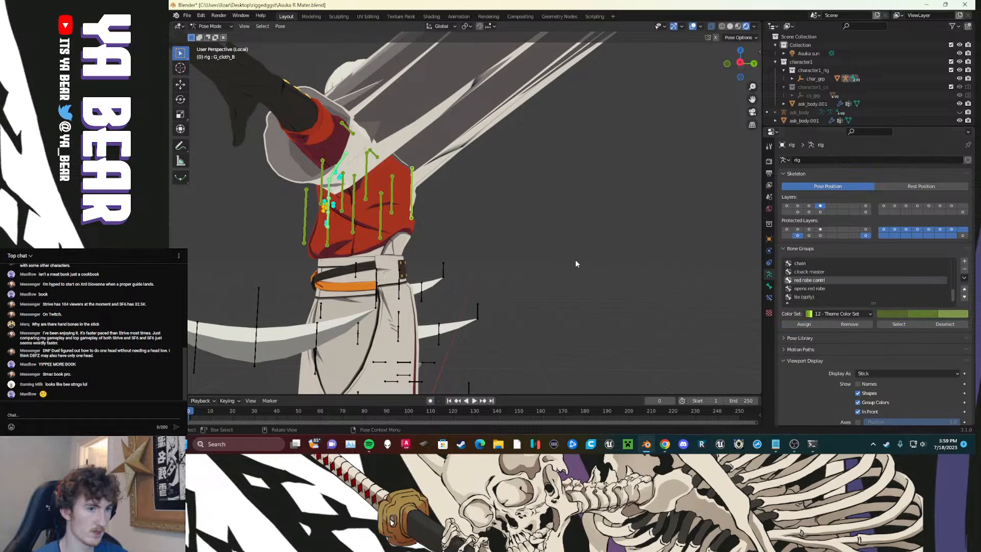
Step: Display only the cape bone layer and test-move the cape bones while viewing the character from several sides
left_click(810, 210)
left_click(819, 211)
left_click_drag(451, 159, 453, 171)
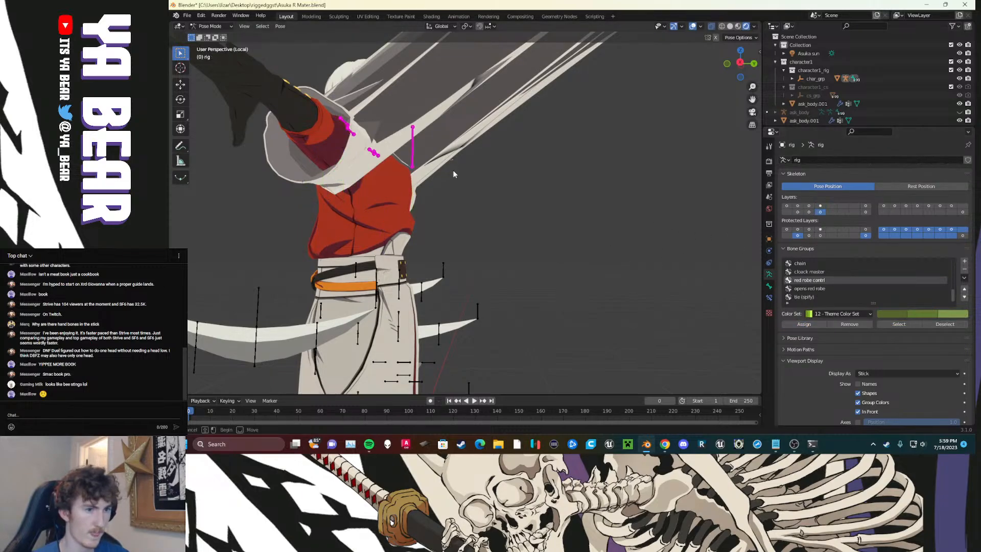
middle_click_drag(453, 172, 503, 181)
scroll(501, 210, "down", 5)
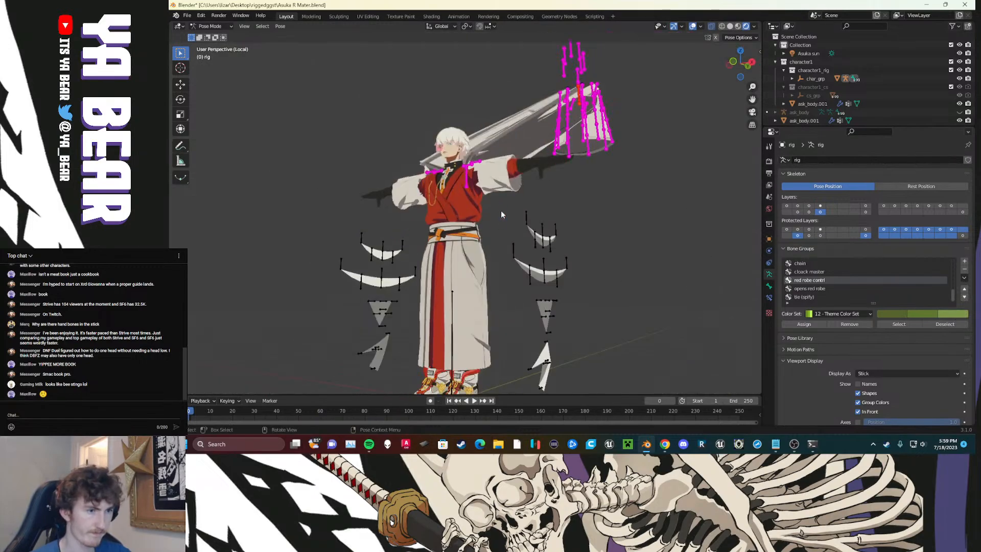
middle_click_drag(501, 214, 546, 205)
key("g")
right_click(654, 113)
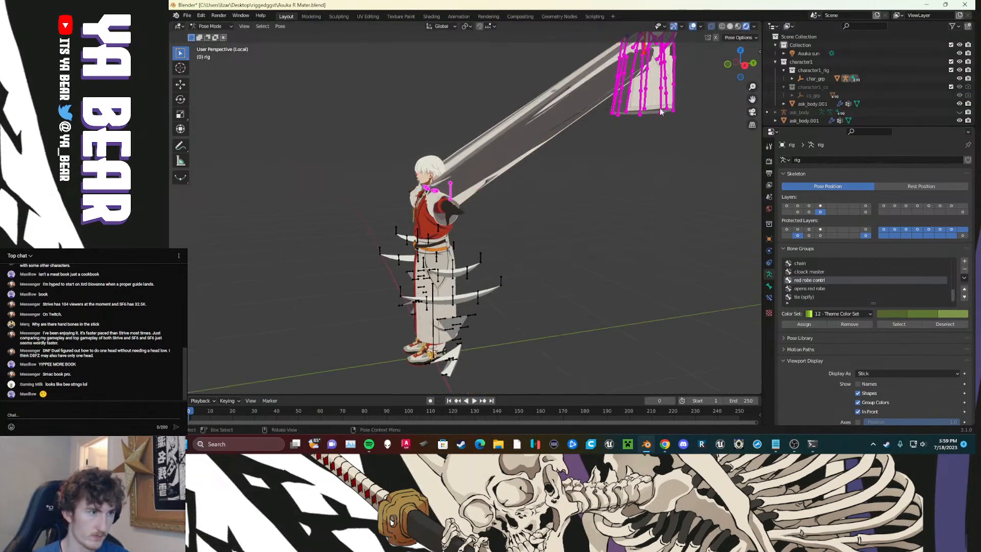
middle_click_drag(658, 113, 548, 213)
scroll(547, 214, "down", 7)
key("g")
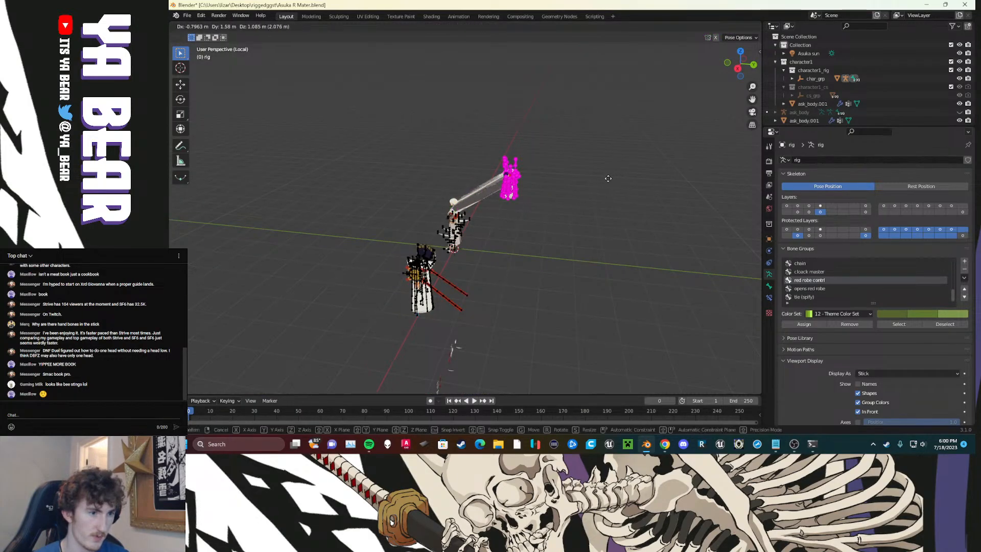
left_click(606, 177)
Step: Display only the third bone layer, select the G_hakamaHimo bone at the waist and add a new bone group
left_click(808, 207)
middle_click_drag(460, 222, 521, 204)
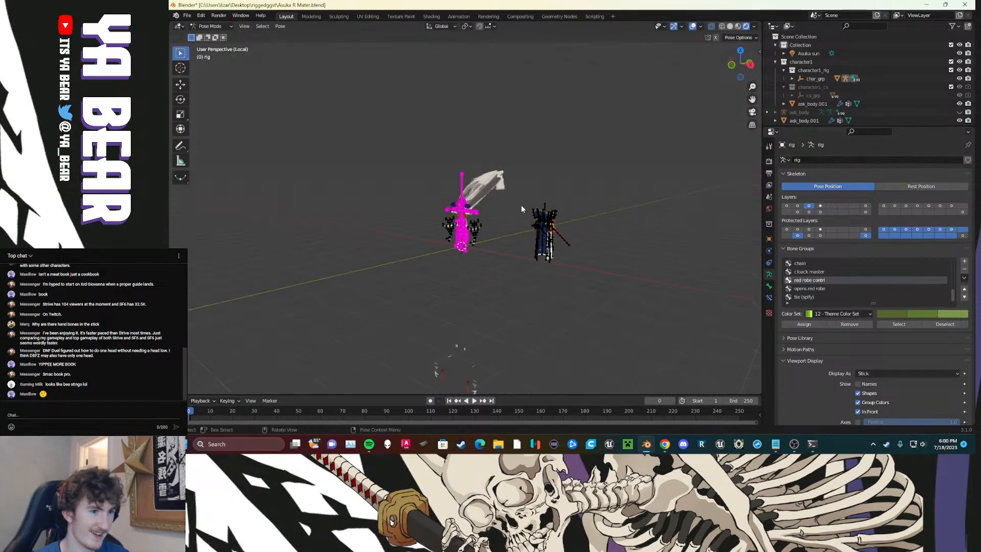
scroll(478, 266, "up", 9)
middle_click_drag(471, 283, 379, 151)
scroll(510, 292, "up", 8)
left_click(379, 151)
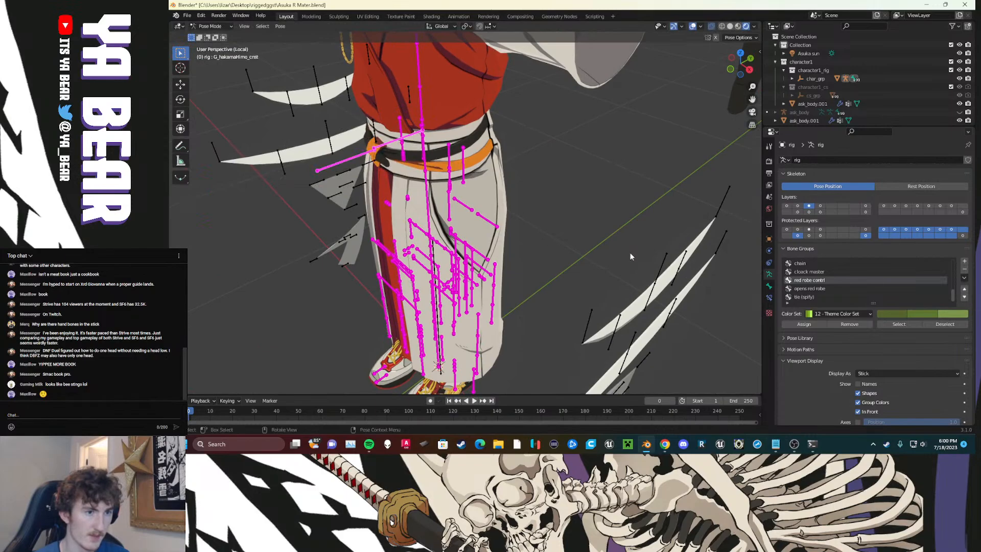
left_click(964, 263)
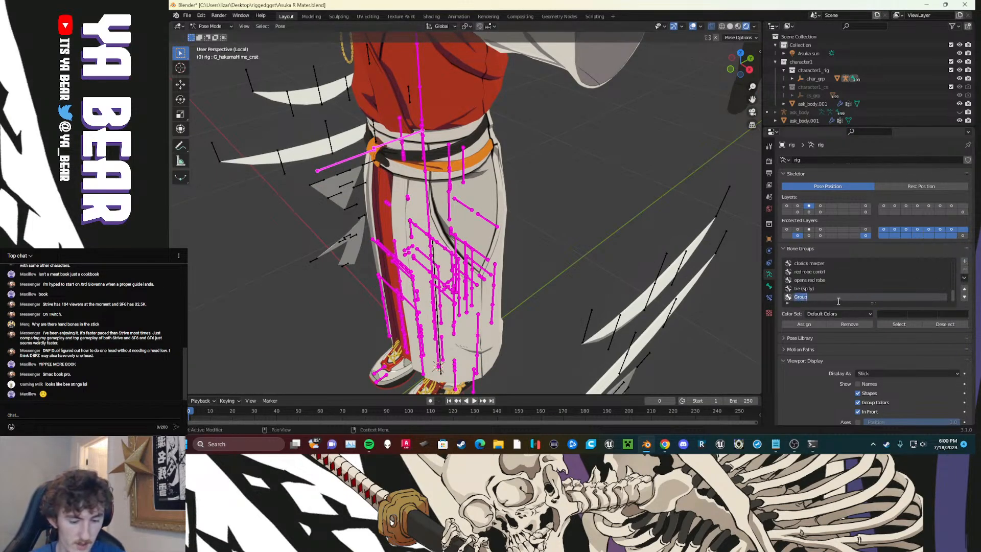
Step: Name the new bone group belt, assign the selected belt bone to it, and choose 04 - Theme Color Set
type("belt")
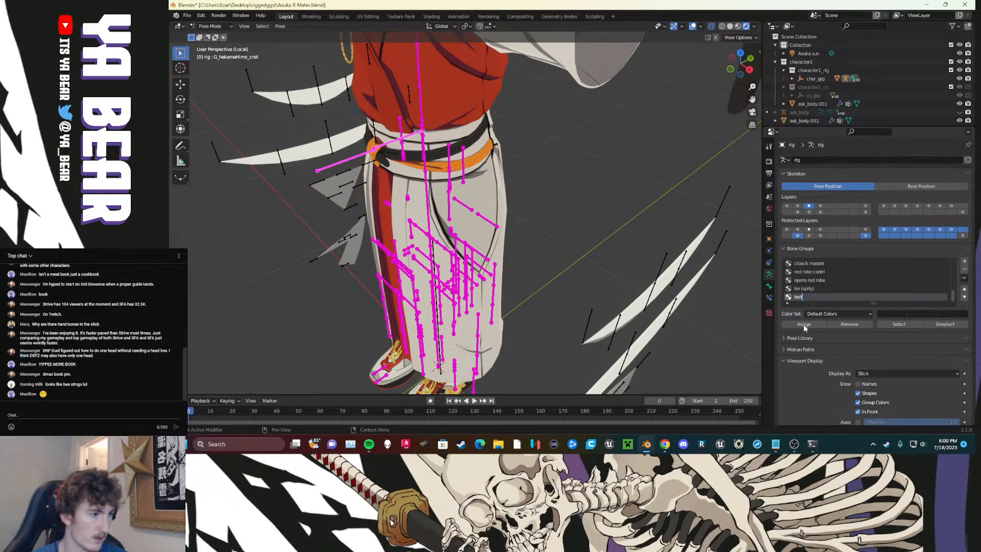
left_click(803, 324)
left_click(810, 314)
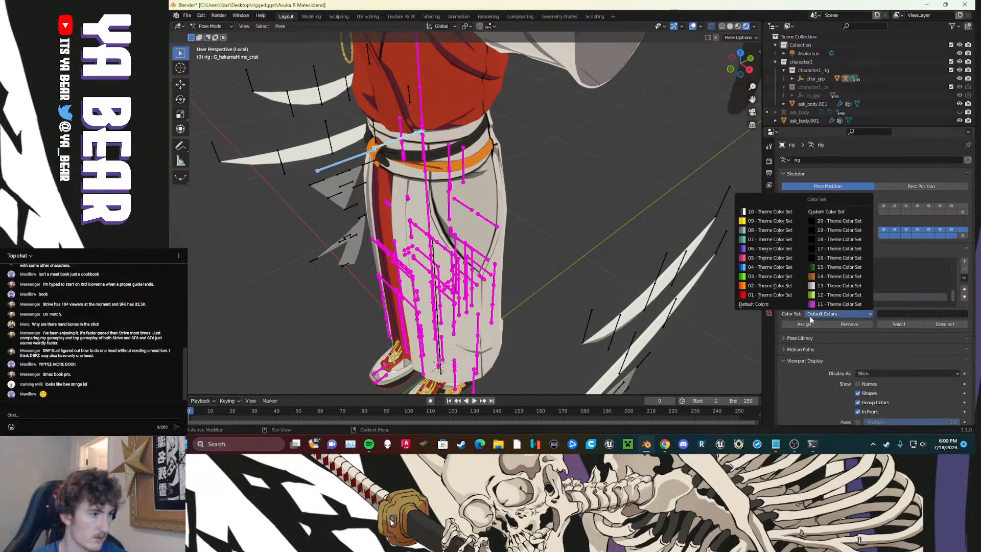
left_click(759, 268)
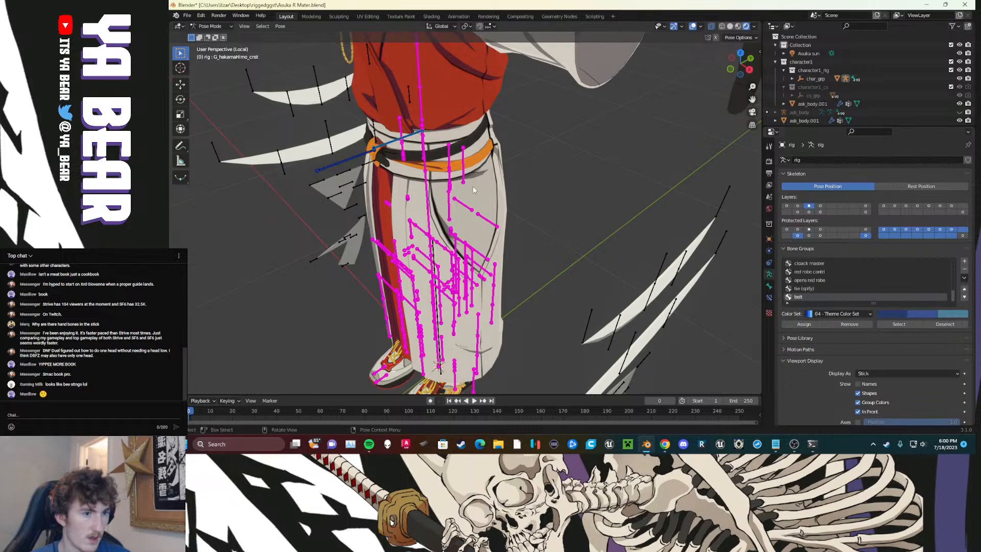
Step: Examine the robe's lower bones from several angles and check the right thigh-muscle and buttocks bones
middle_click_drag(536, 237, 564, 235)
scroll(562, 245, "up", 6)
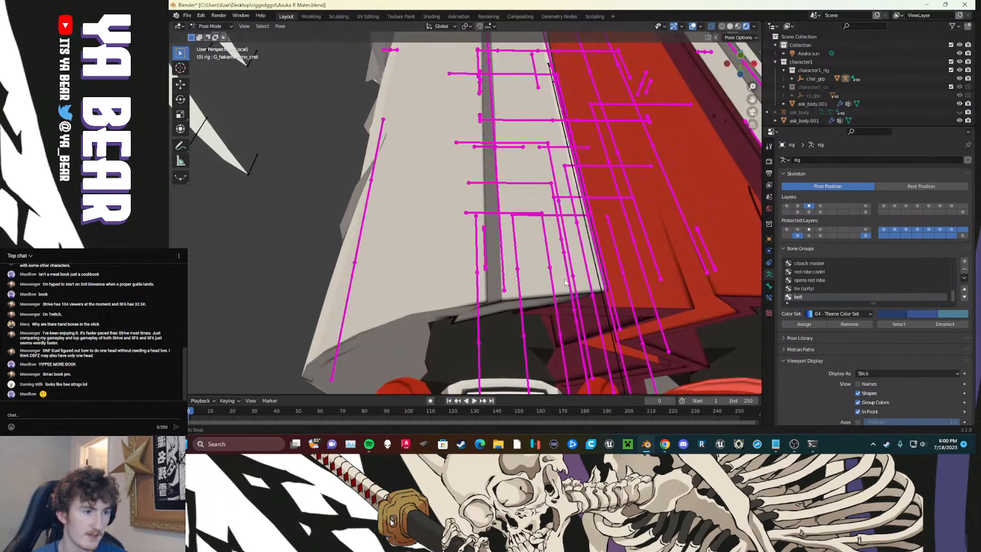
middle_click_drag(560, 313, 543, 261)
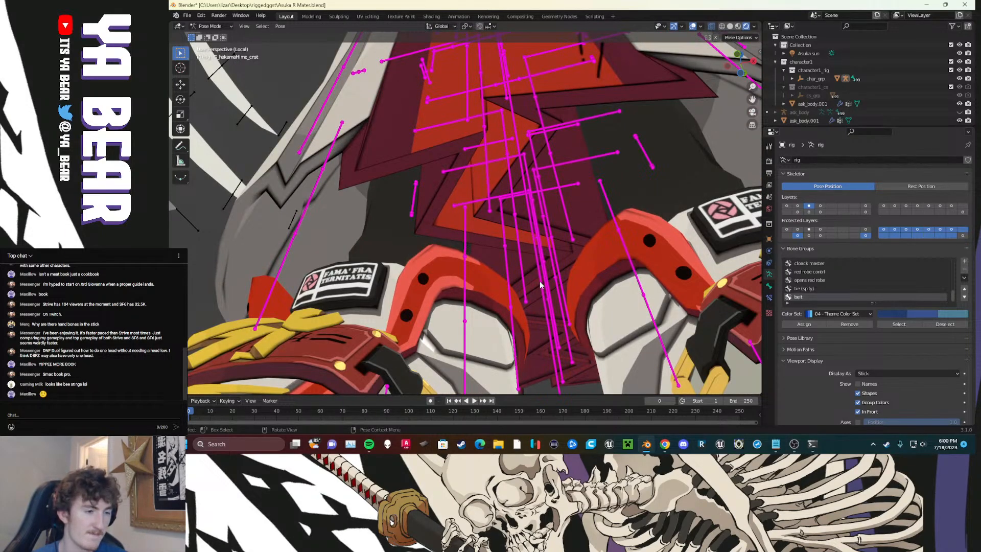
scroll(499, 202, "down", 4)
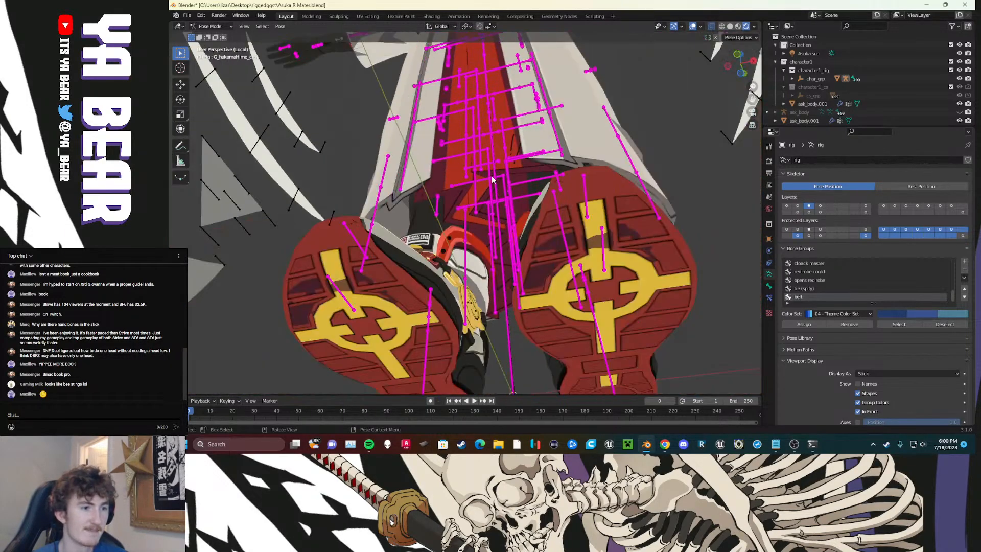
middle_click_drag(492, 179, 507, 236)
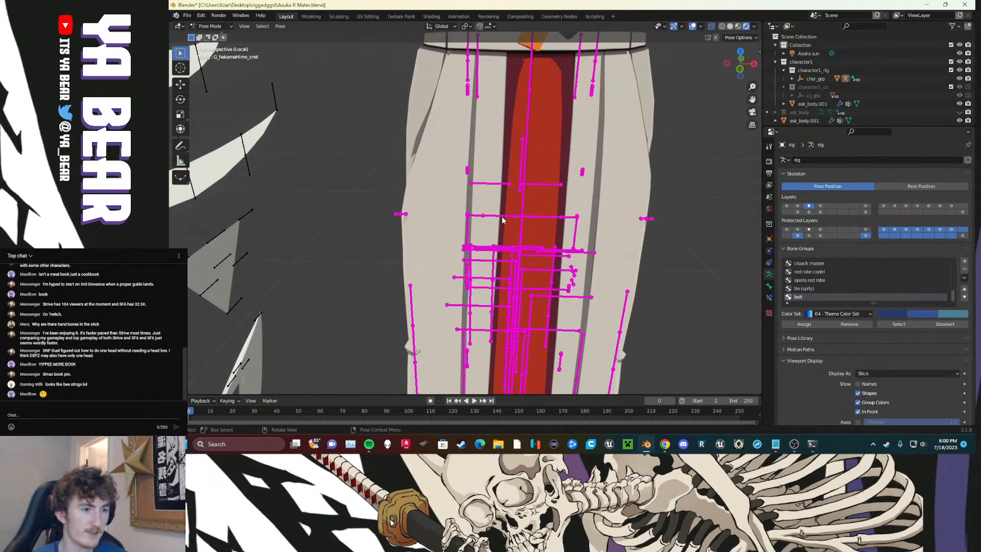
left_click(509, 231)
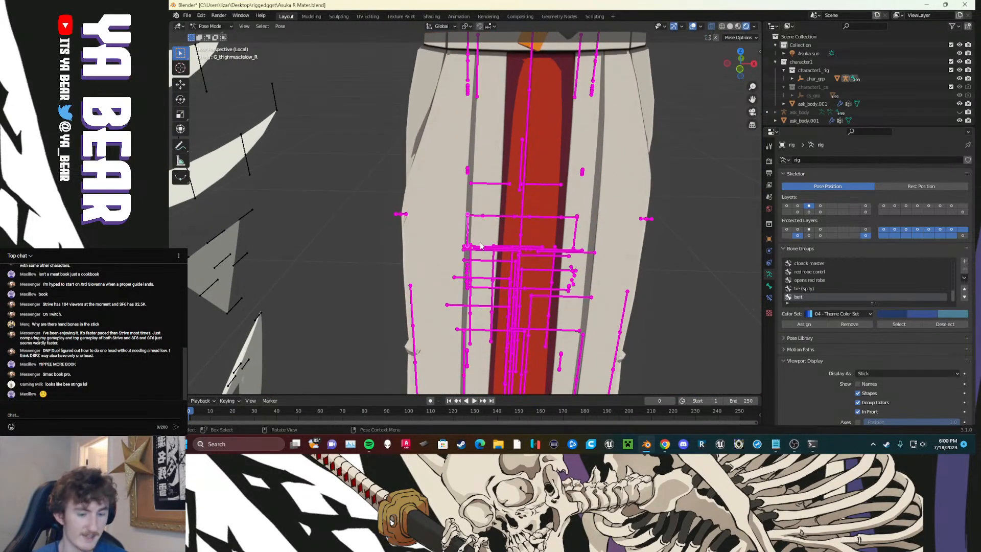
scroll(480, 246, "down", 3)
key("g")
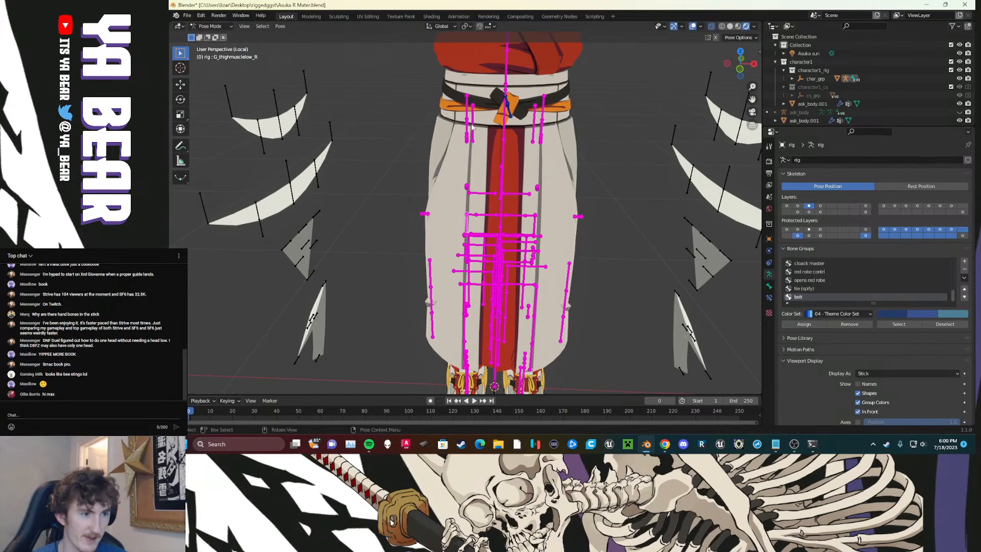
left_click(470, 128)
key("r")
key("Escape")
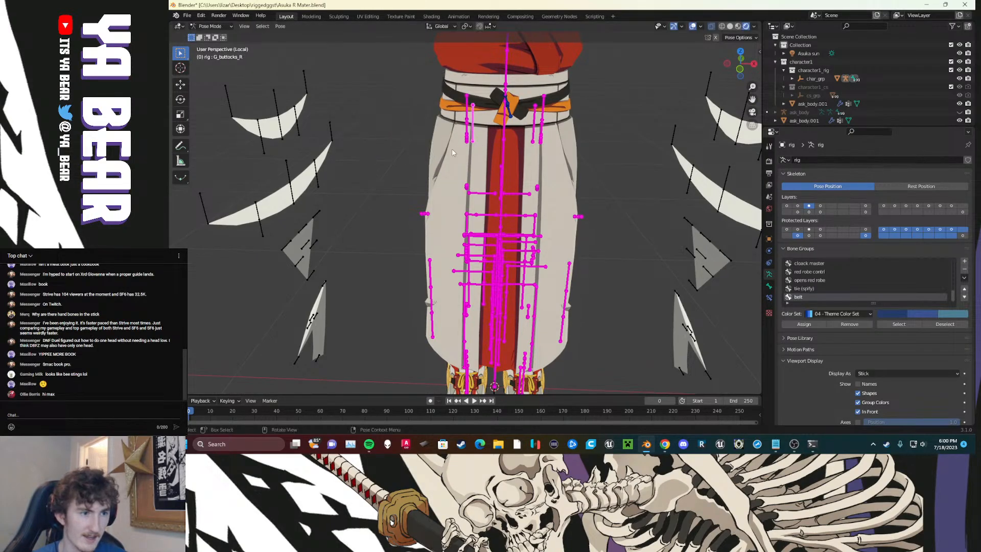
Step: Move the right pants-line bone and its left counterpart outward to spread both robe halves away from the legs
left_click(470, 122)
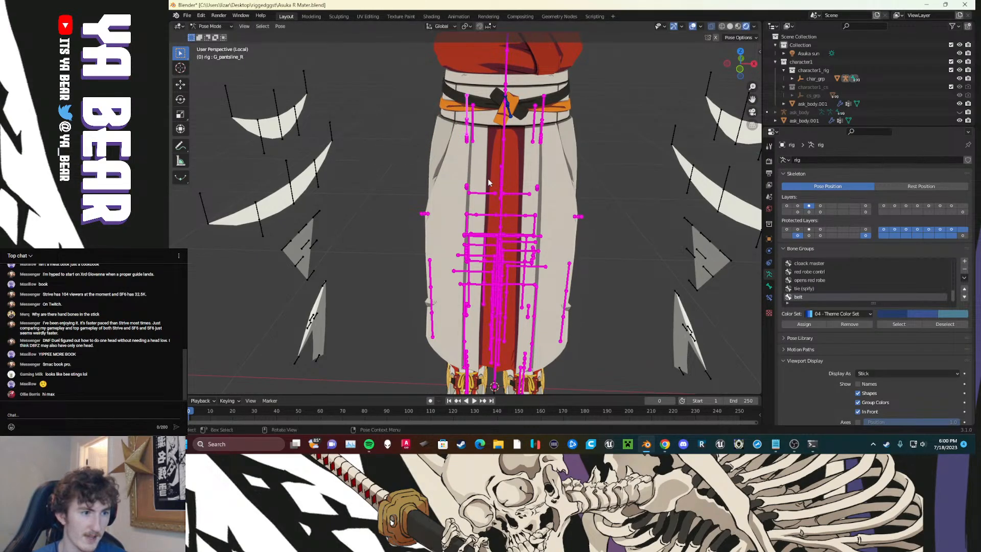
key("g")
left_click(366, 278)
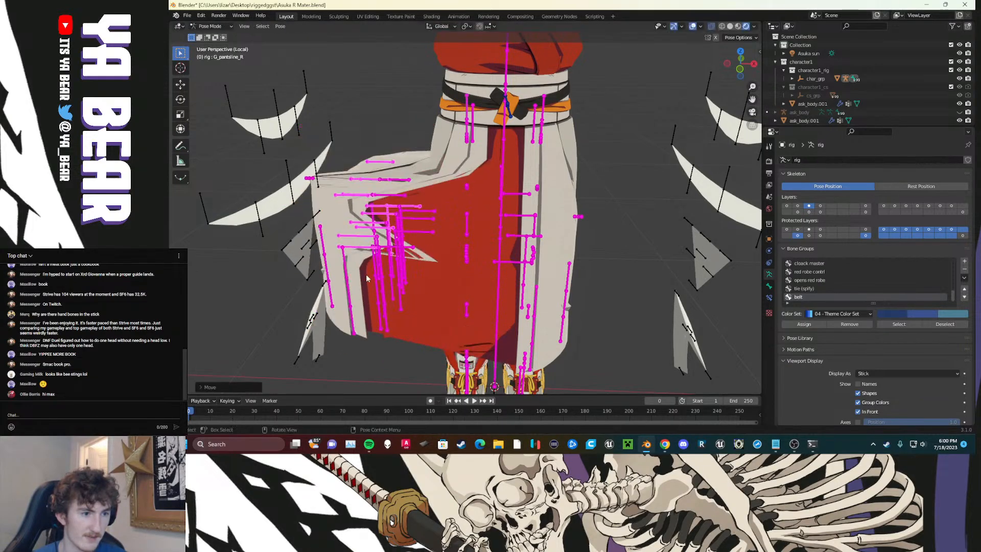
key("g")
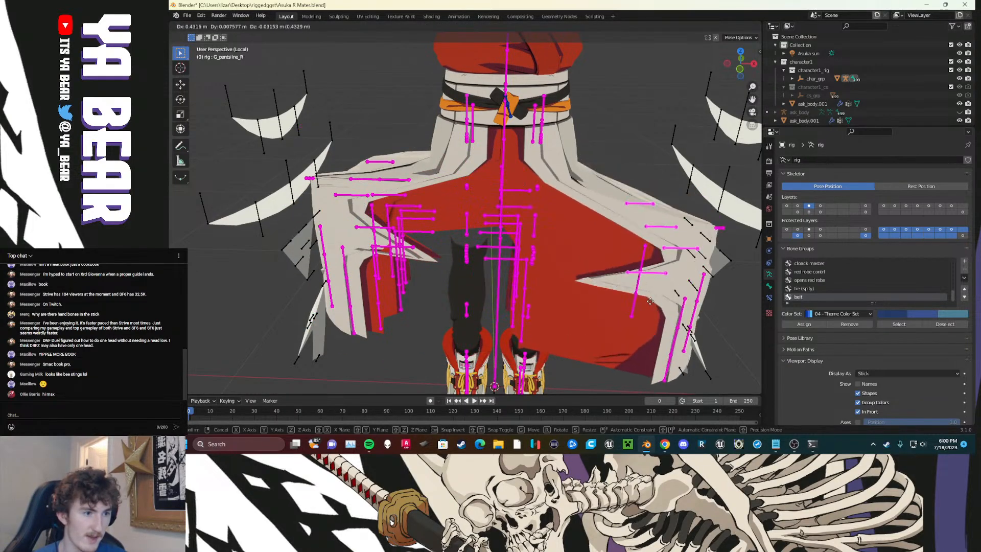
left_click(689, 312)
middle_click_drag(689, 312, 523, 295)
scroll(522, 292, "down", 3)
middle_click_drag(515, 258, 530, 284)
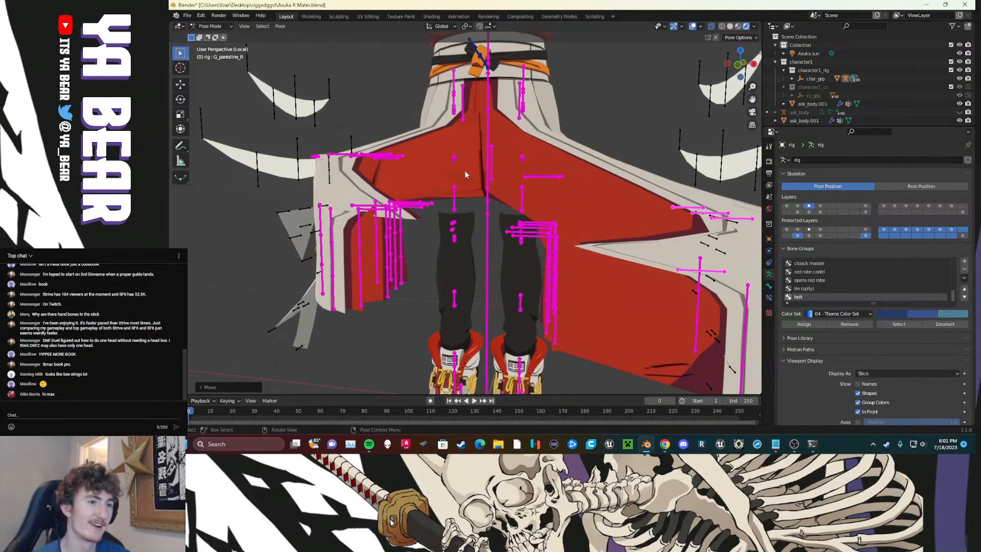
middle_click_drag(464, 170, 464, 206)
left_click(463, 205)
key("g")
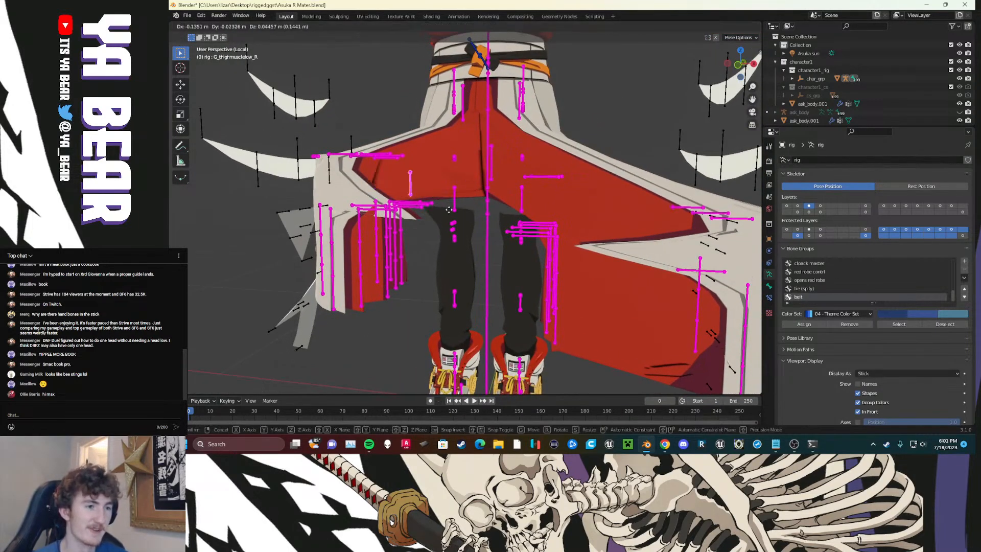
right_click(461, 217)
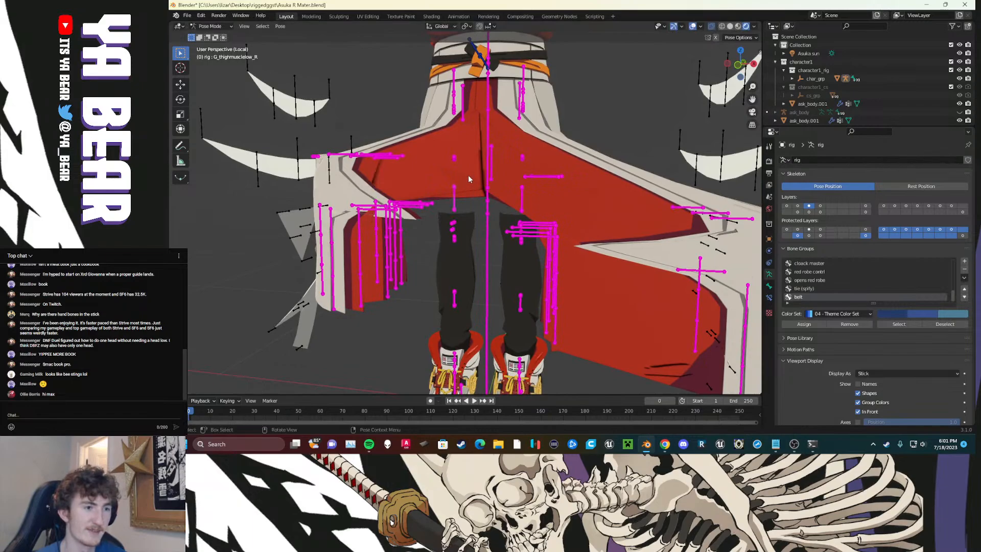
left_click(523, 202)
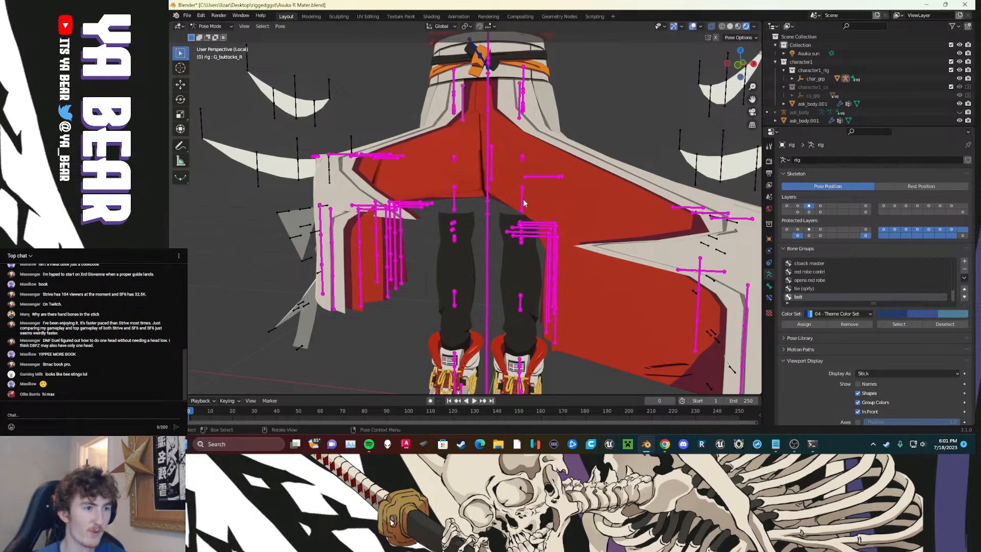
Step: Move the left robe half's inner hakama bones outward, away from the left leg
middle_click_drag(422, 213, 419, 193)
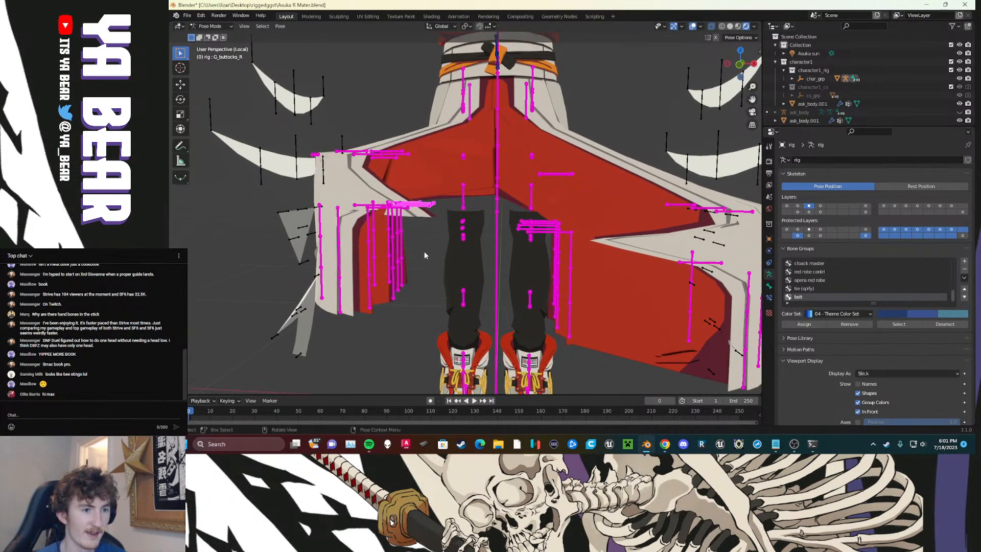
middle_click_drag(424, 251, 429, 228)
left_click_drag(429, 228, 414, 188)
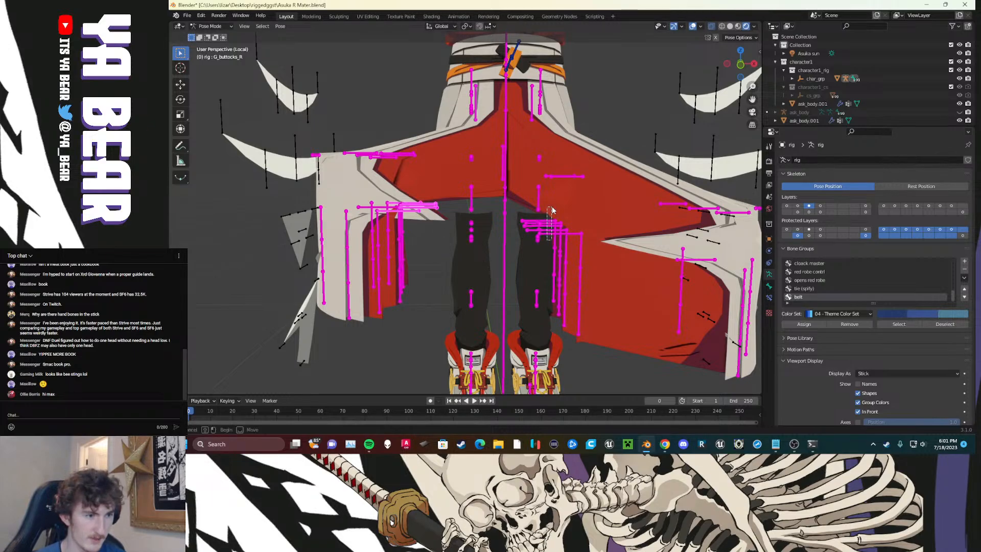
left_click(550, 223)
key("g")
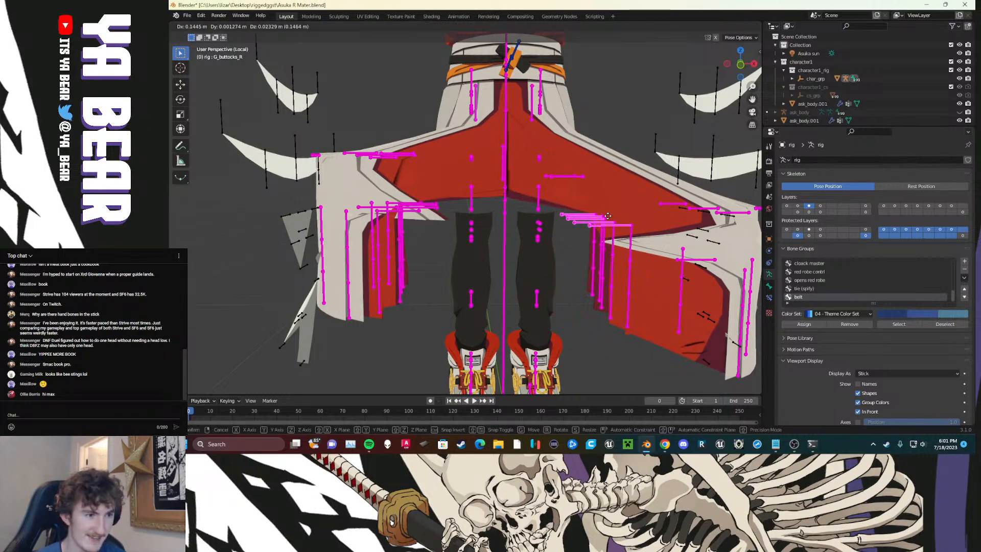
left_click(578, 230)
Step: Move the right hakama calf-up base bone outward and down, away from the right leg
scroll(515, 289, "up", 2)
scroll(519, 290, "down", 1)
middle_click_drag(524, 290, 398, 263)
key("g")
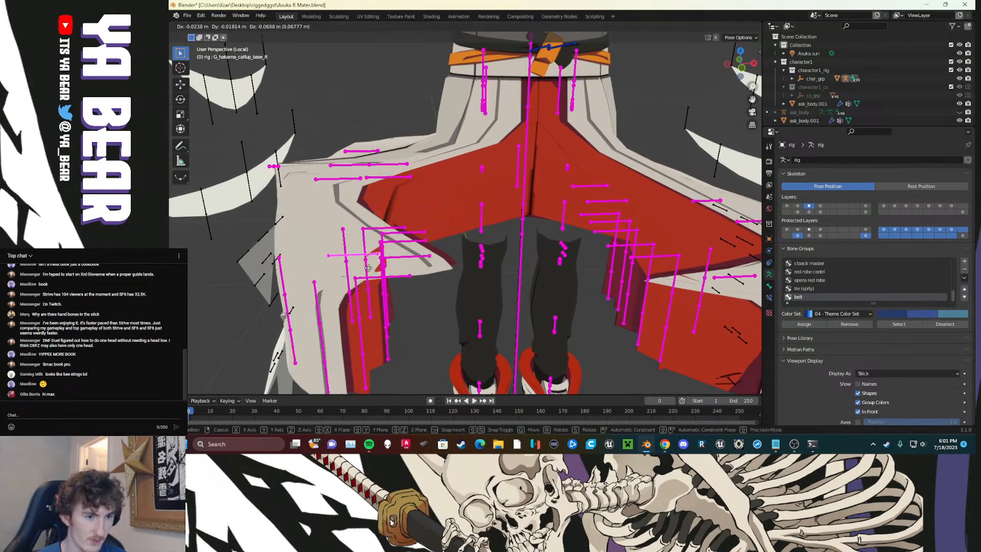
left_click(341, 278)
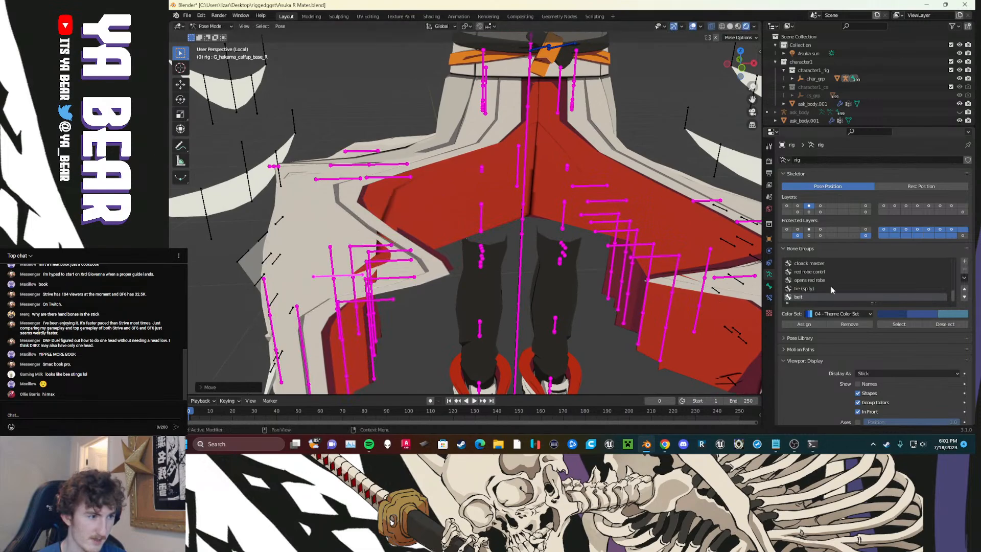
Step: Set the new bone group's color set to 12 - Theme Color Set
left_click(818, 313)
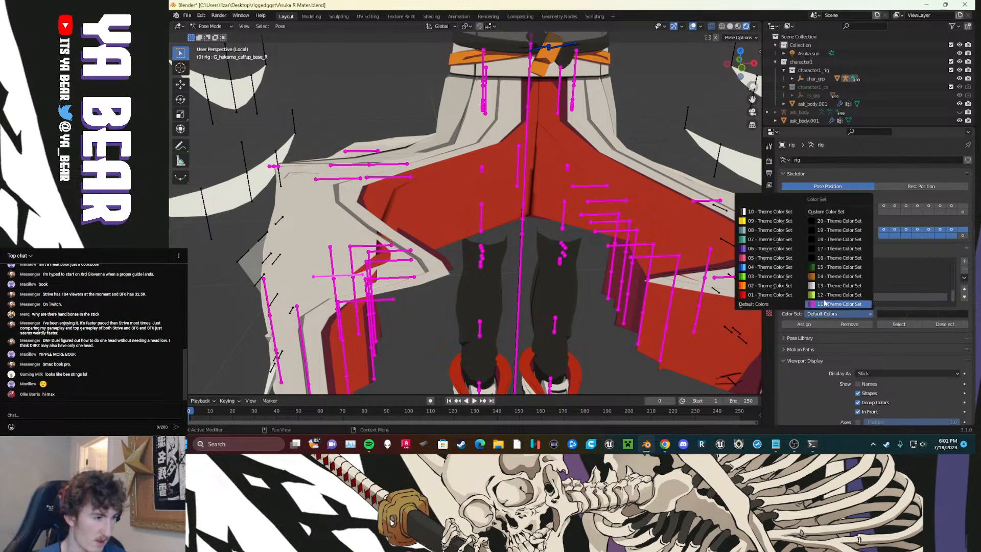
left_click(824, 299)
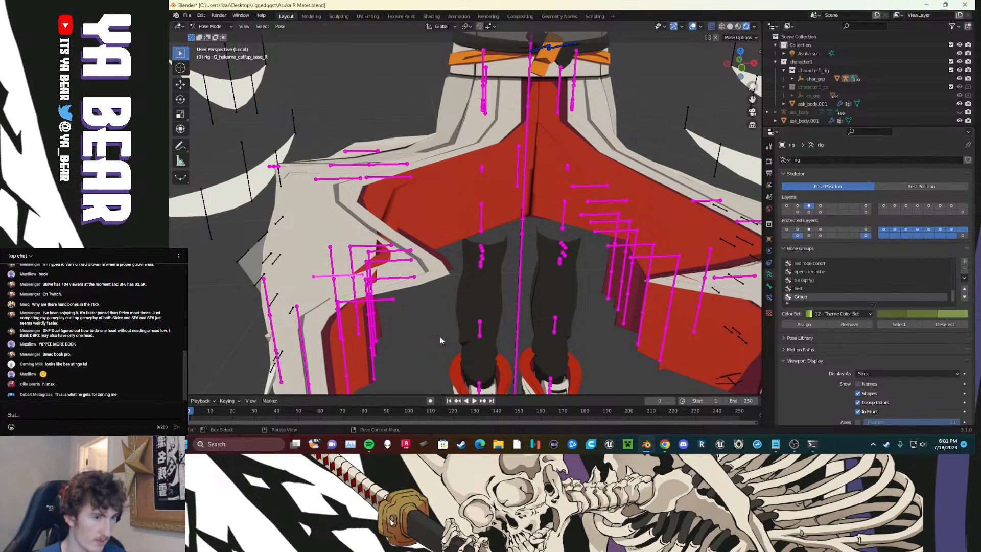
Step: Select the hakama bones around the spread robe and move them to bone layer 4
scroll(432, 335, "down", 2)
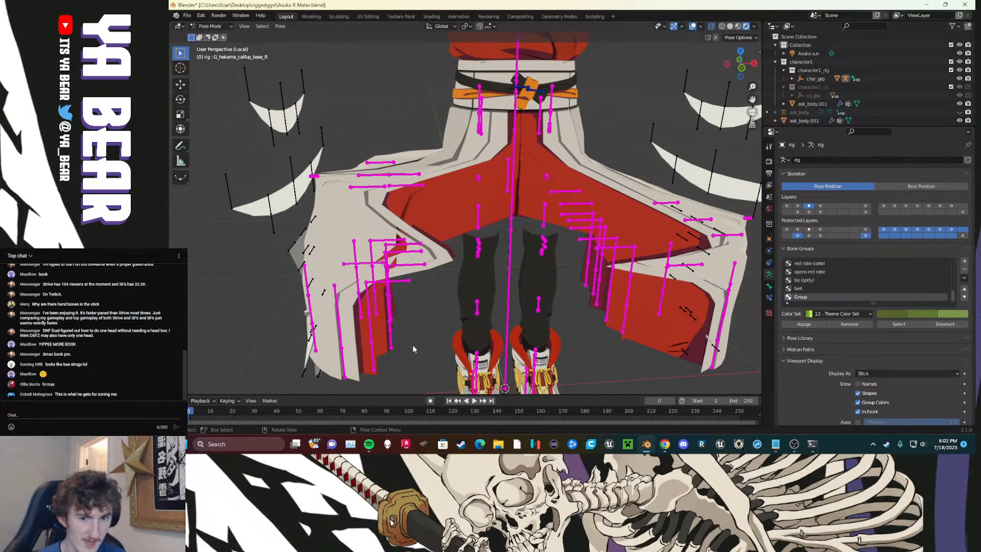
scroll(422, 341, "down", 2)
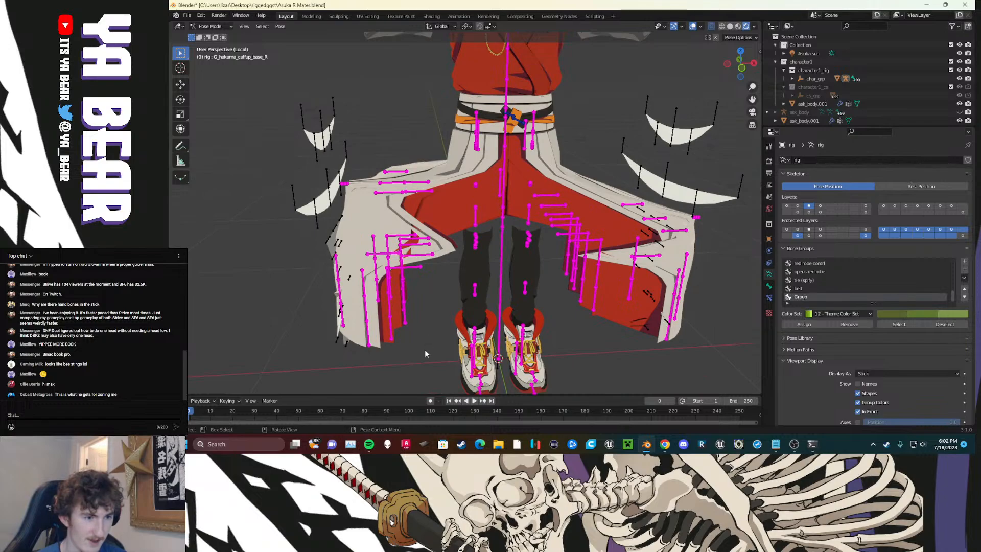
left_click_drag(426, 350, 319, 147)
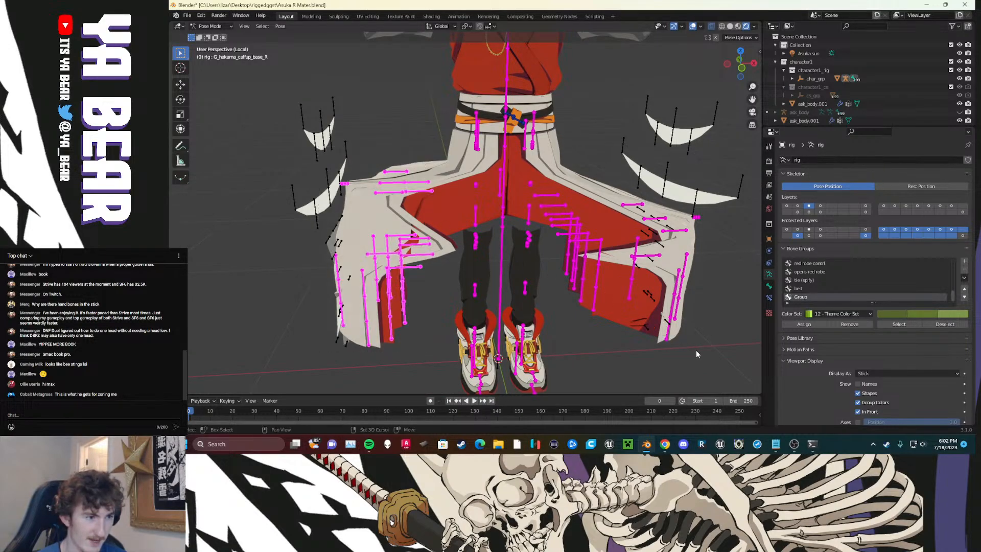
middle_click_drag(637, 355, 618, 333)
left_click_drag(692, 346, 534, 201)
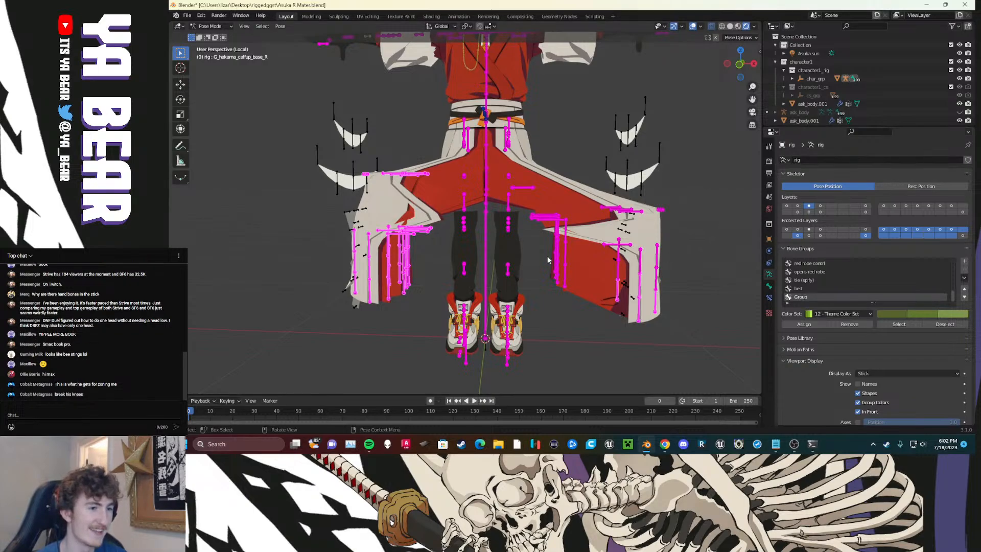
scroll(510, 224, "up", 4)
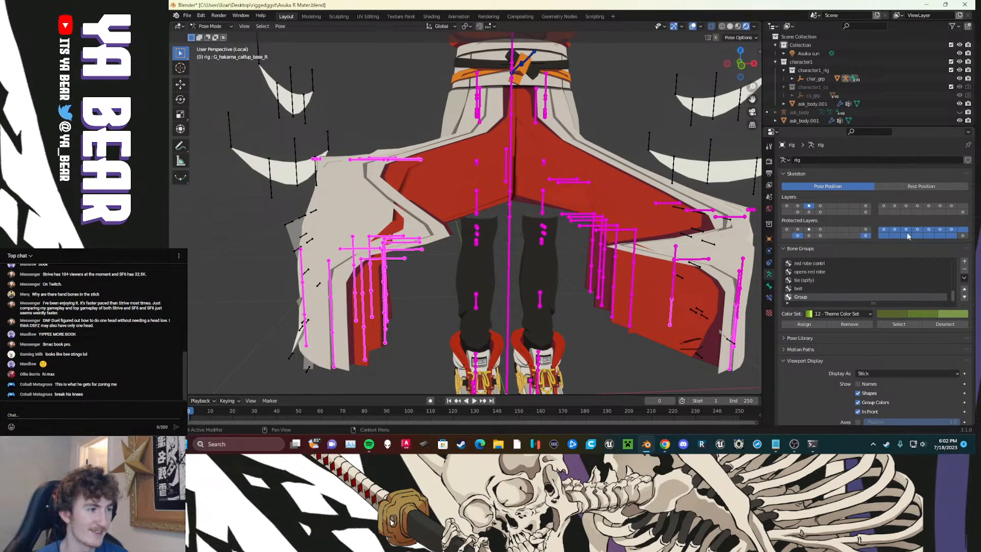
key("m")
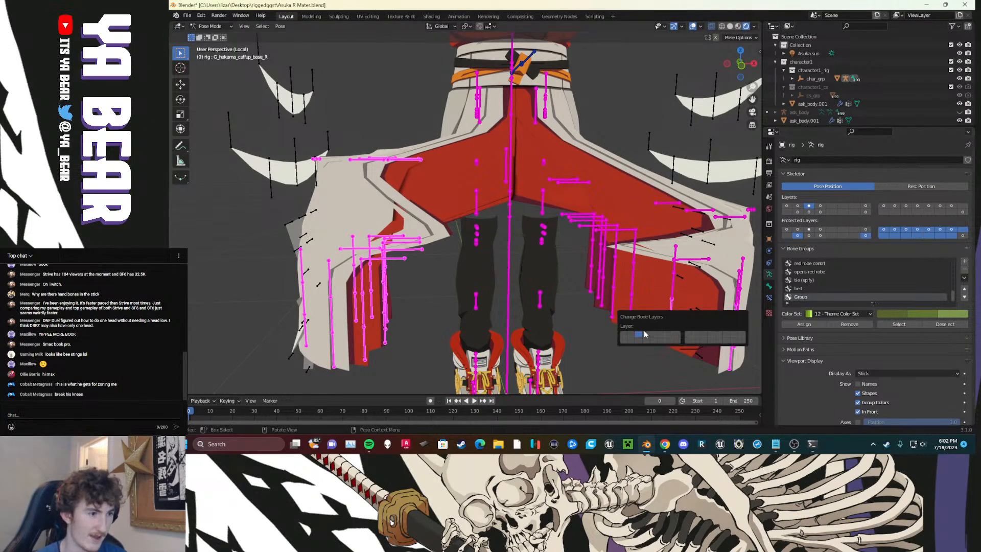
left_click(647, 336)
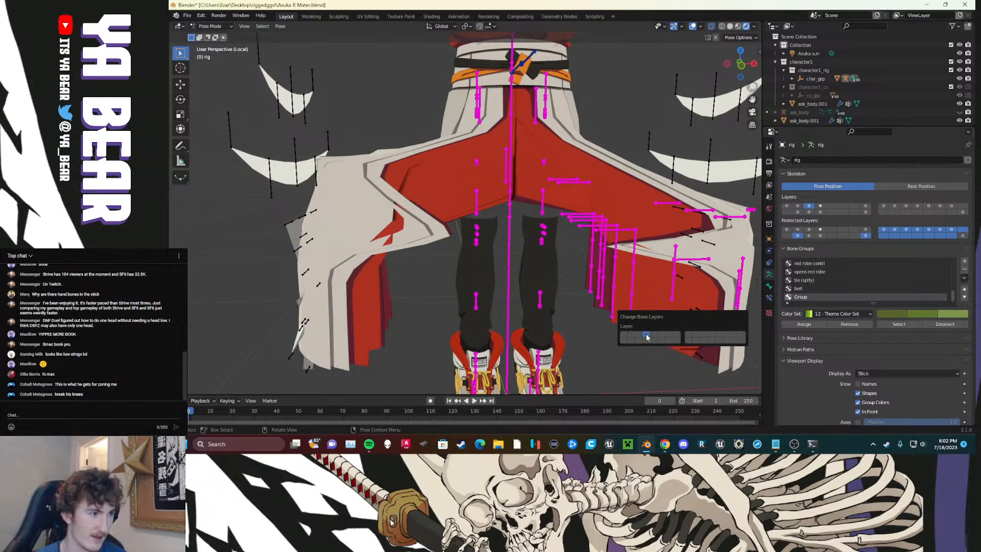
Step: Display bone layer 4, move the selected hakama bones to layer 5, and show layer 5
left_click(821, 207)
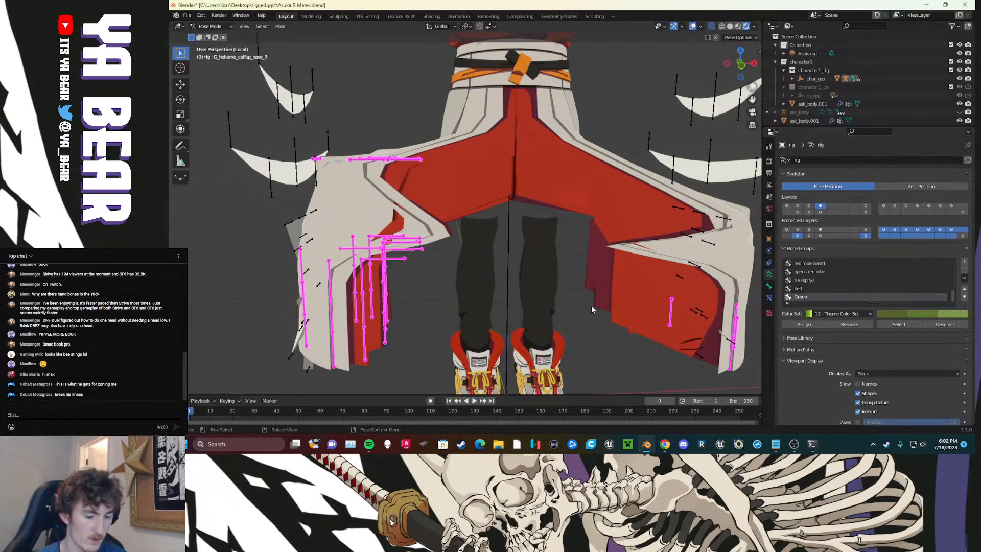
key("m")
left_click(624, 326)
left_click(832, 206)
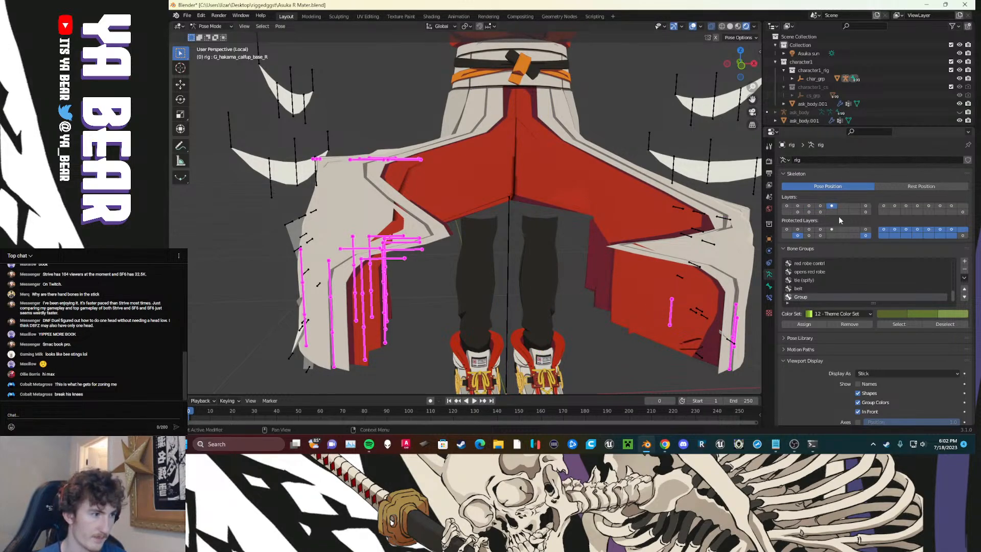
Step: Display bone layer 3, move the hakama bones around the left leg's spread robe to layer 5, and show layer 5
left_click(821, 206)
left_click(810, 205)
left_click(605, 309)
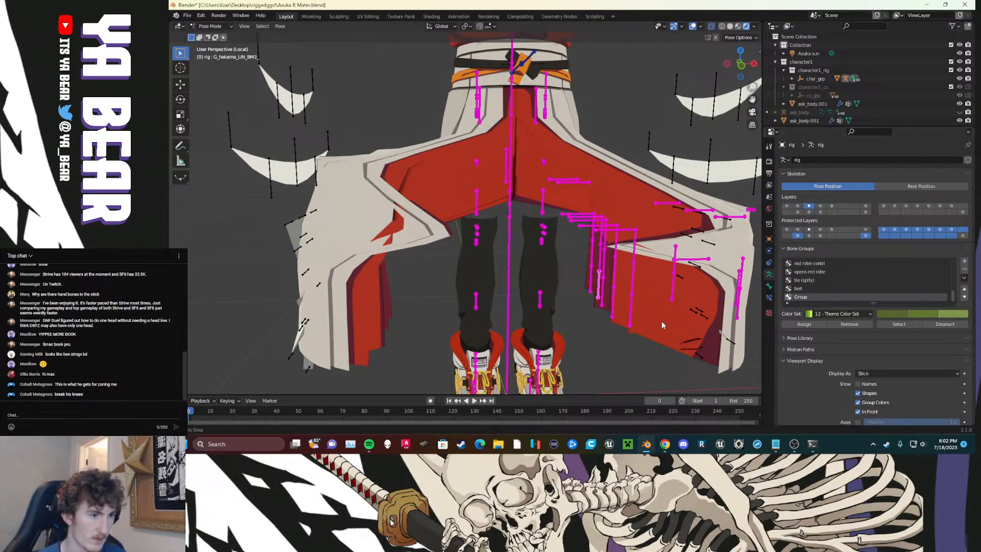
scroll(659, 338, "down", 2)
left_click_drag(730, 356, 547, 124)
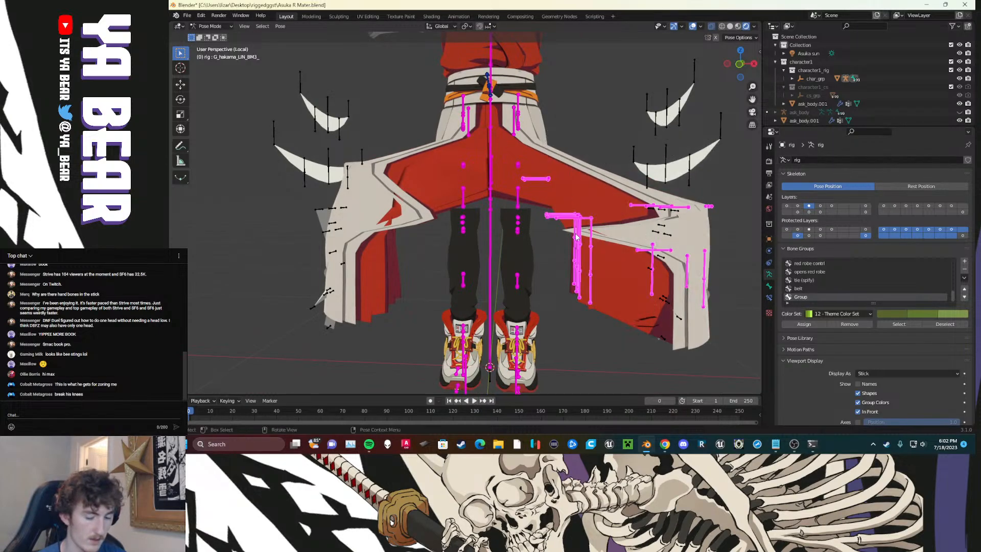
key("m")
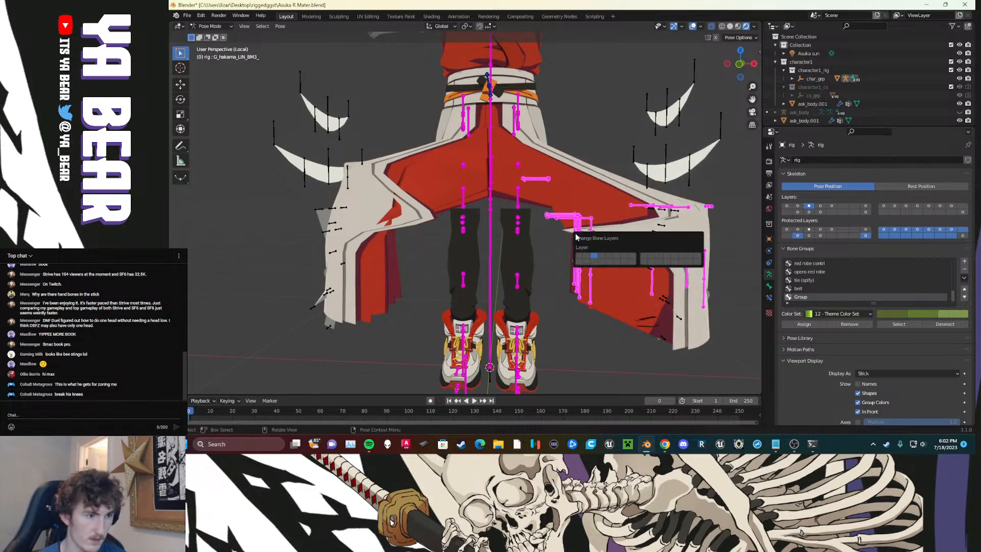
left_click(609, 256)
left_click(831, 205)
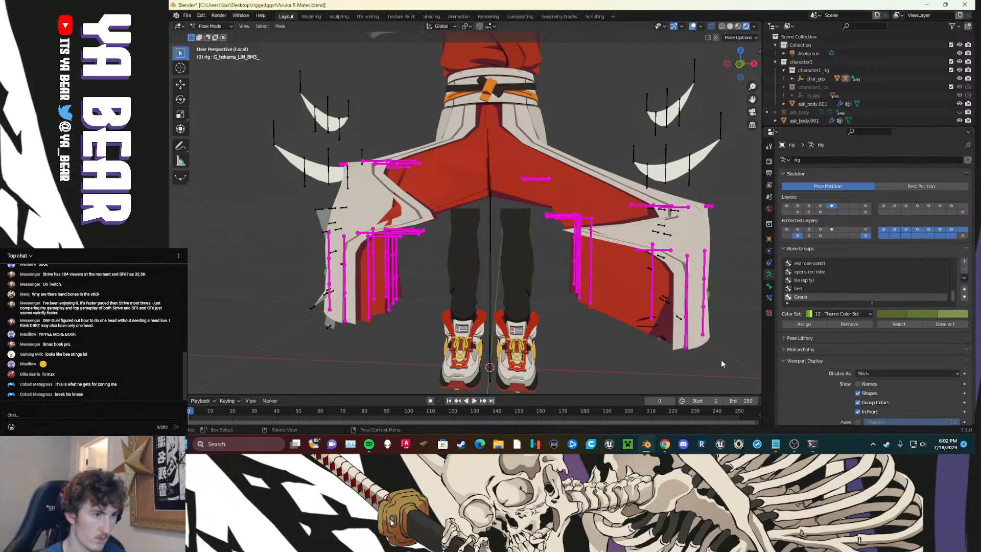
Step: Reset the pose of the left hakama bones and move them back outward, away from the left leg
left_click_drag(722, 363, 627, 215)
key("alt+r")
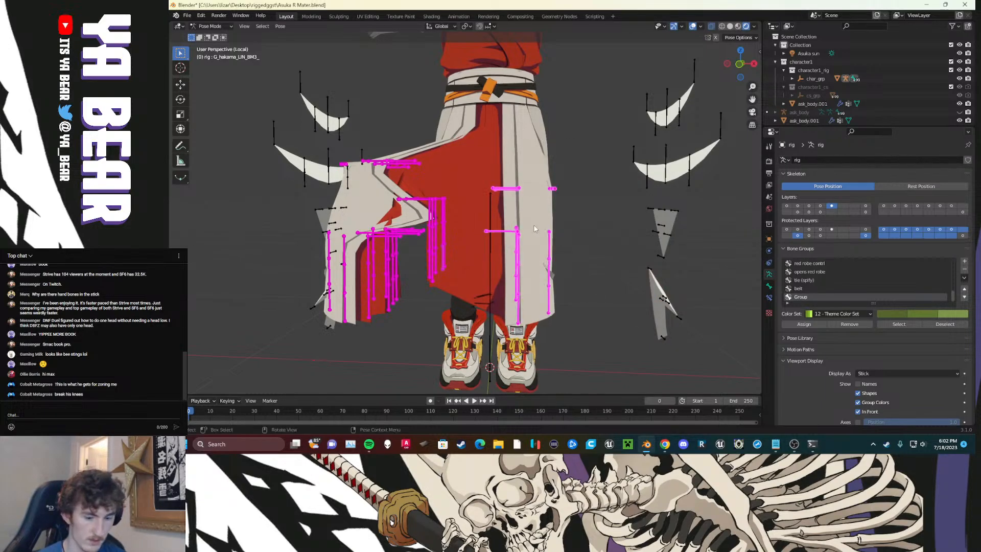
key("g")
right_click(583, 248)
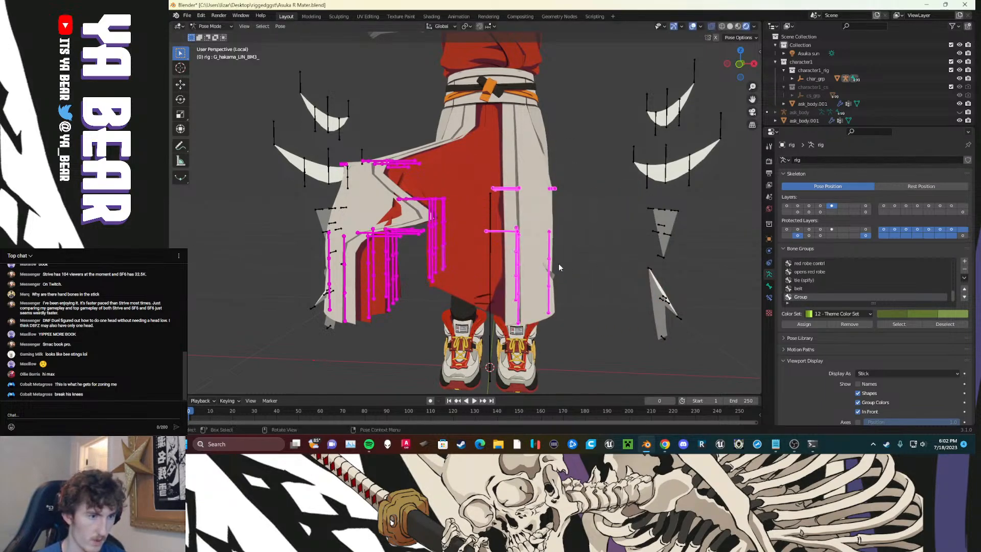
key("g")
right_click(524, 248)
key("g")
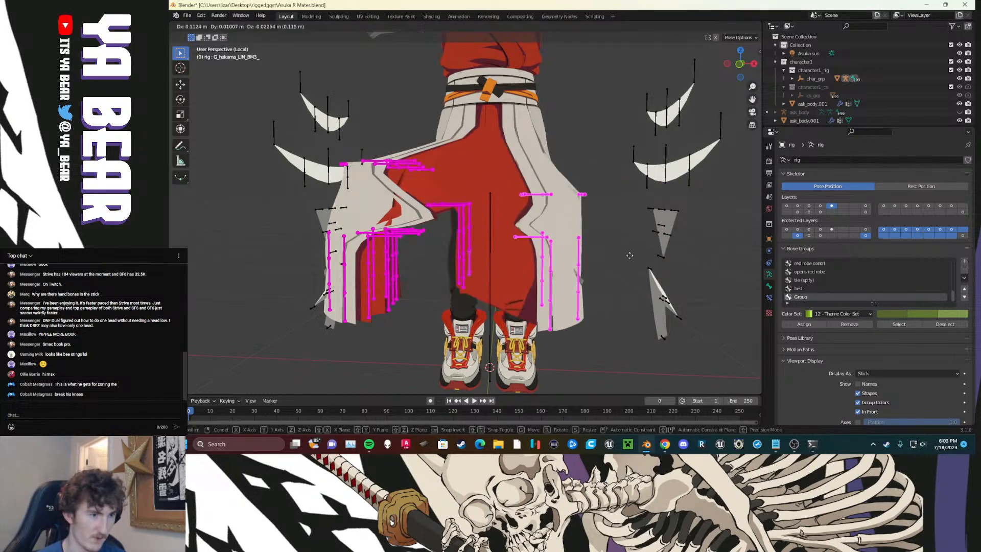
left_click(576, 193)
left_click(493, 175)
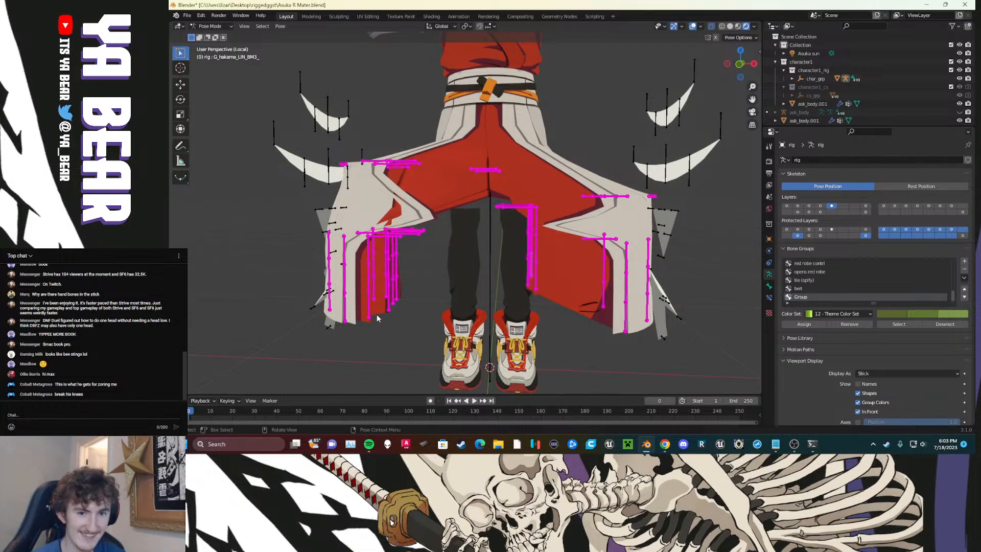
Step: Display bone layer 3 and try a trackball rotation on the left knee bones
left_click(821, 207)
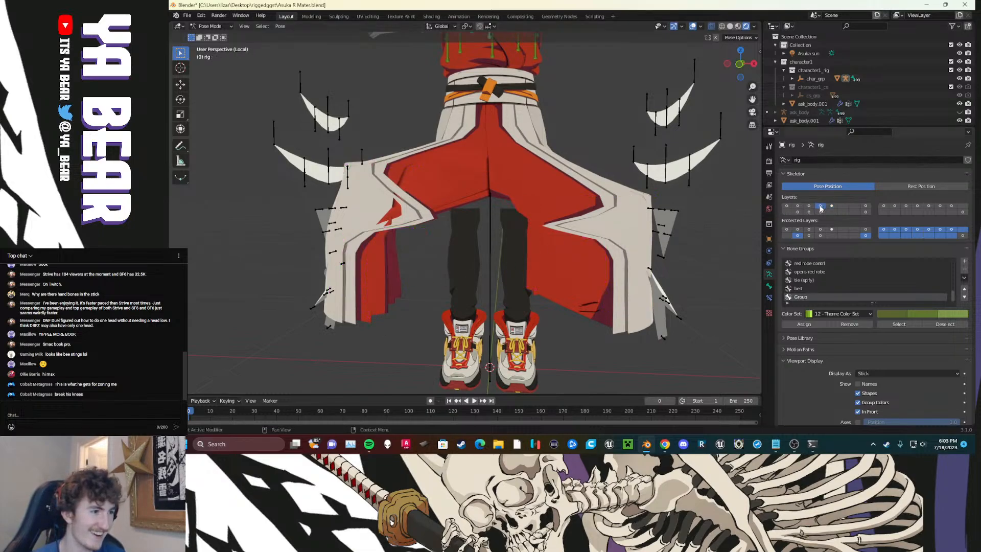
left_click(810, 206)
left_click_drag(531, 214, 514, 236)
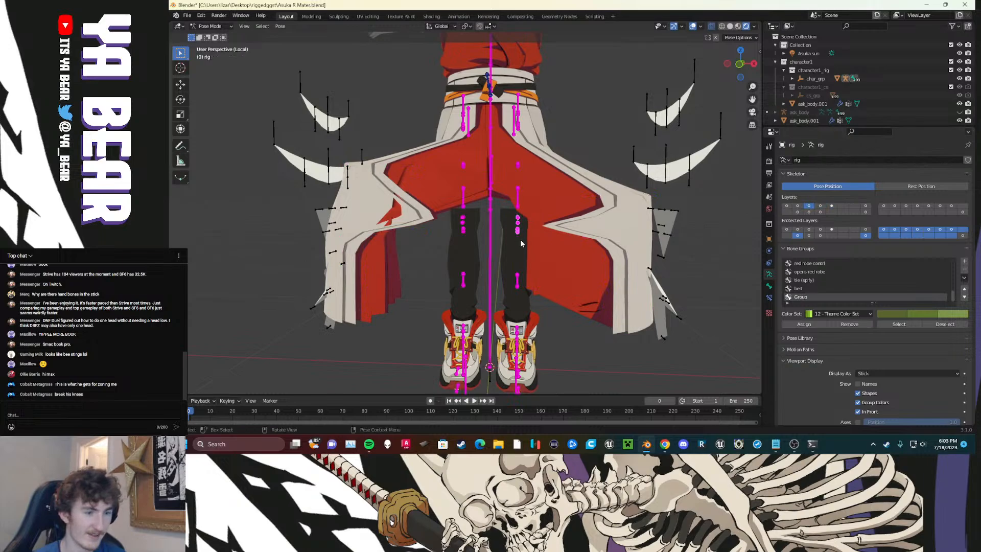
key("r")
key("r")
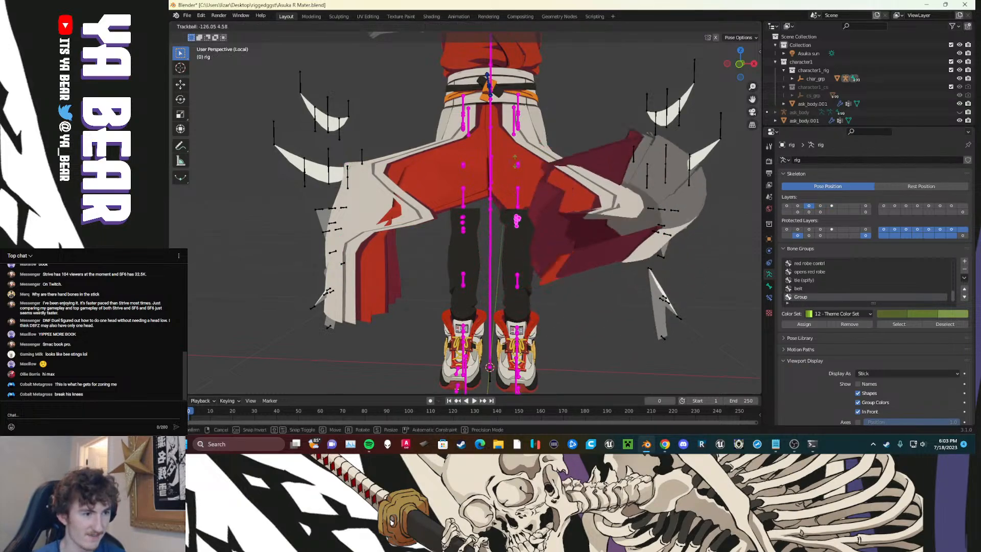
left_click(522, 242)
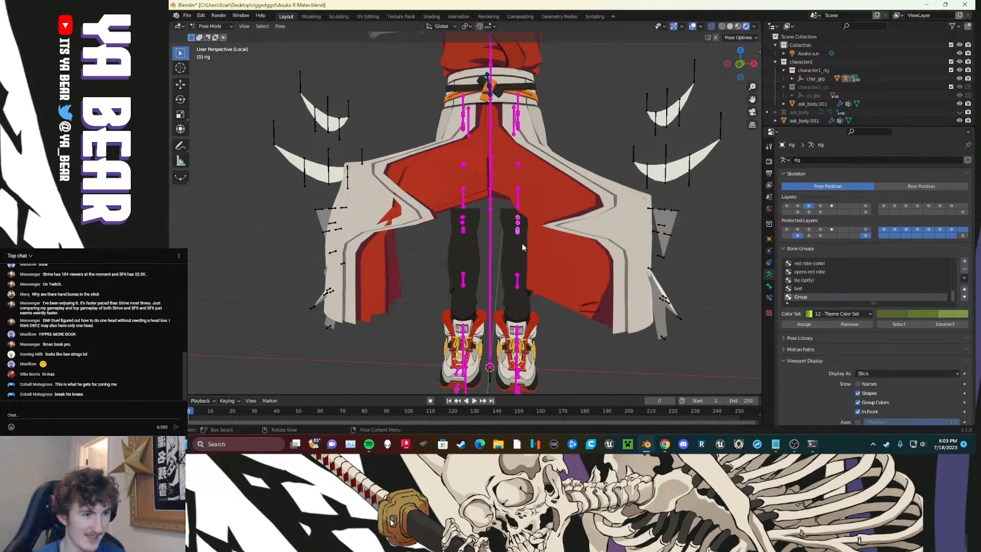
Step: Try moving the left knee bones outward onto the robe, and undo the move
scroll(523, 235, "up", 3)
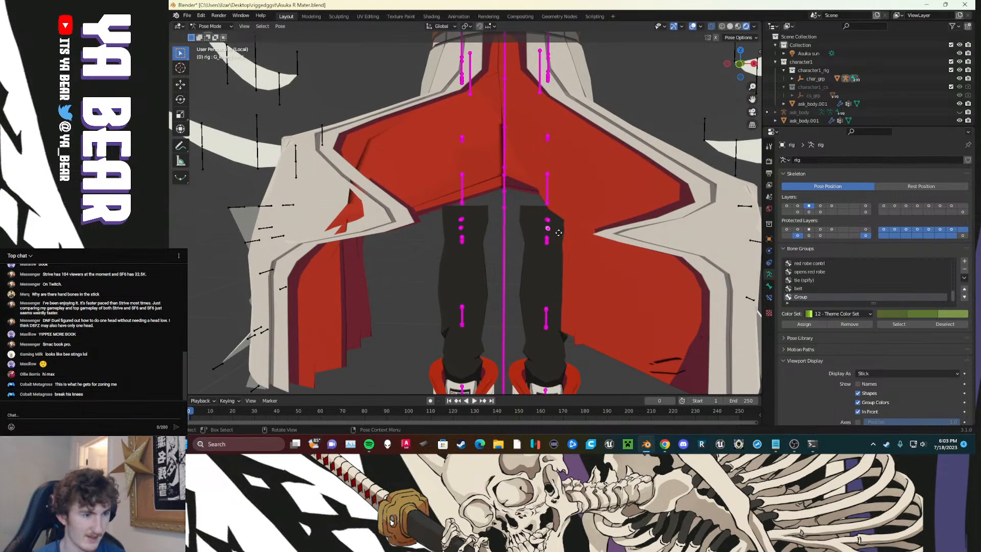
key("g")
left_click(659, 181)
left_click(550, 224)
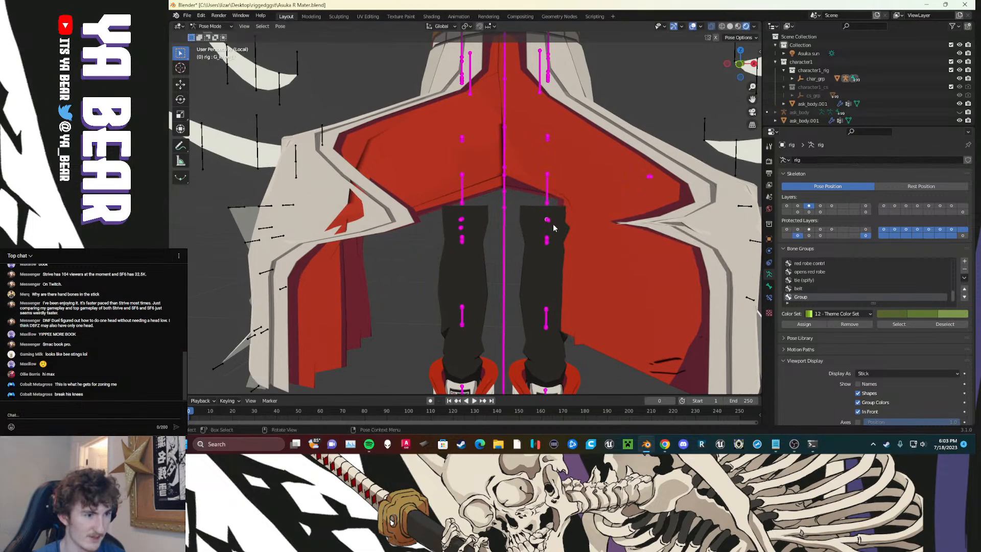
key("g")
right_click(545, 232)
key("g")
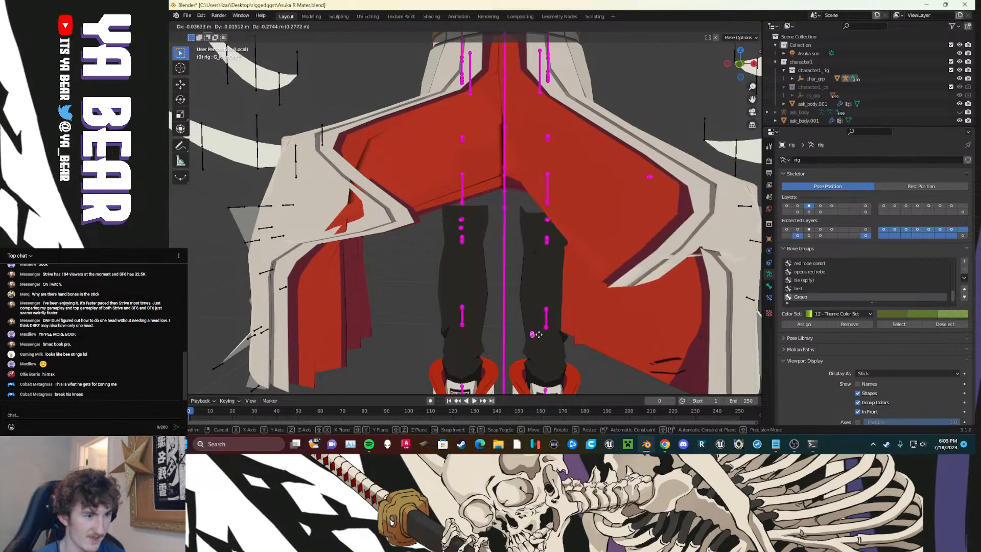
right_click(600, 267)
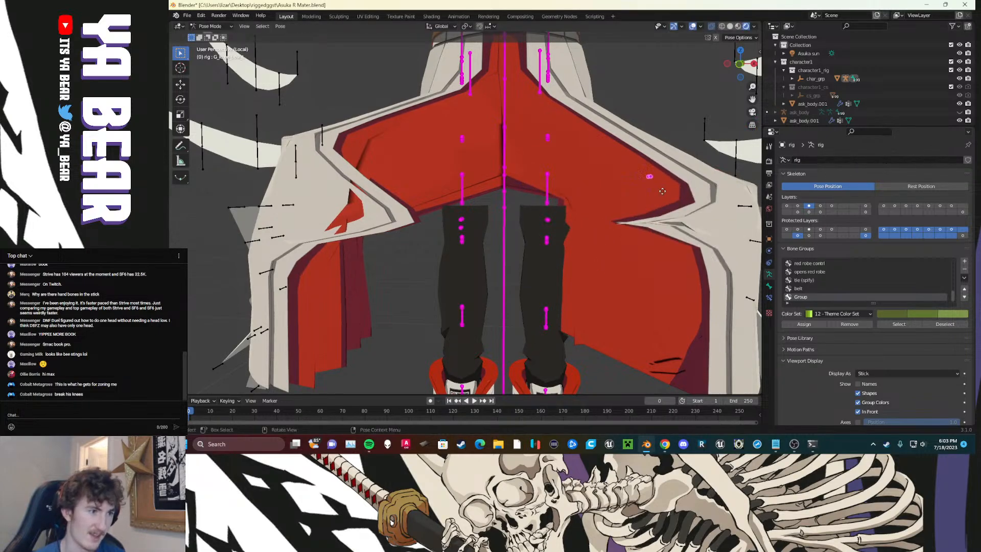
key("g")
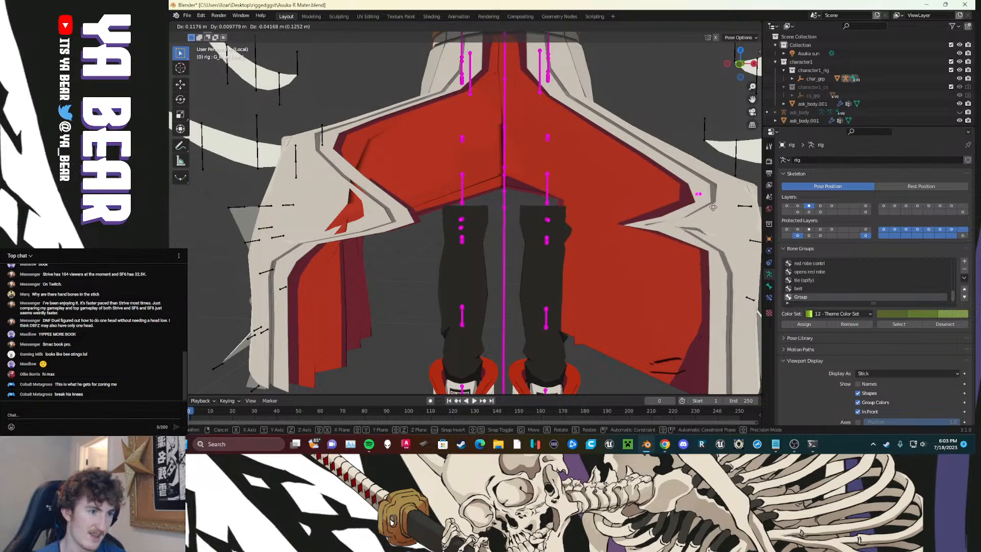
right_click(611, 223)
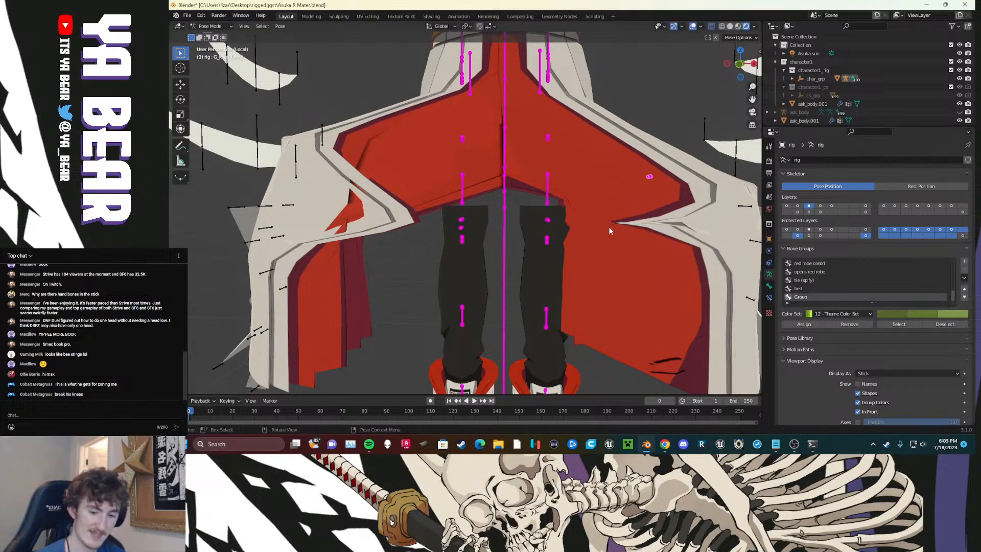
key("ctrl+z")
Step: Move the lower left knee bone and the left kneecap bone outward to the robe's white edge
middle_click_drag(598, 236, 564, 228)
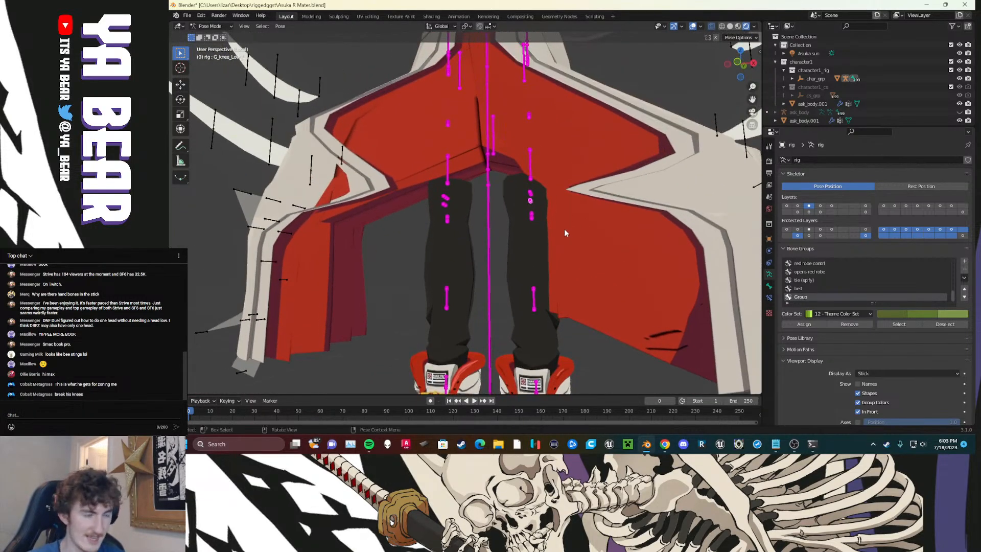
key("g")
left_click(584, 200)
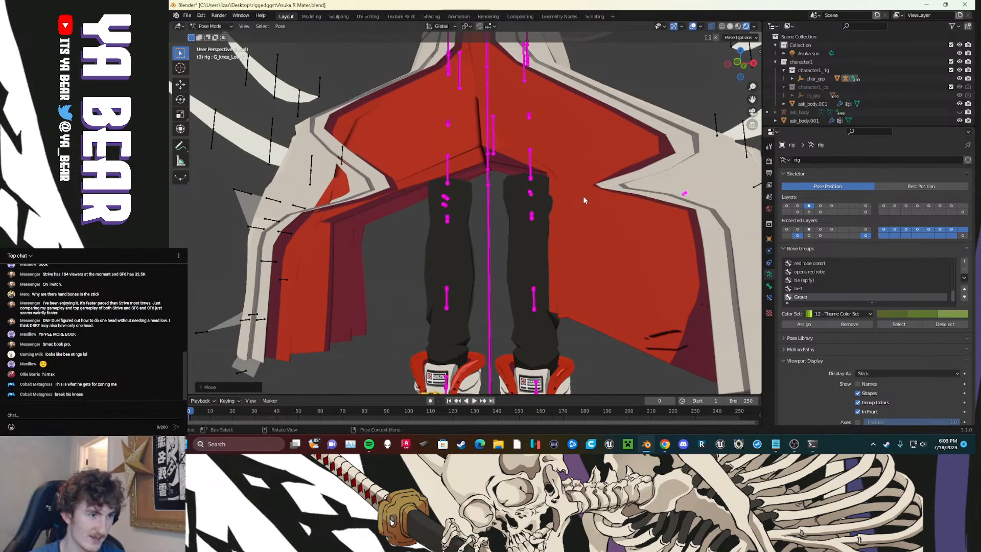
left_click(530, 197)
key("g")
left_click(705, 191)
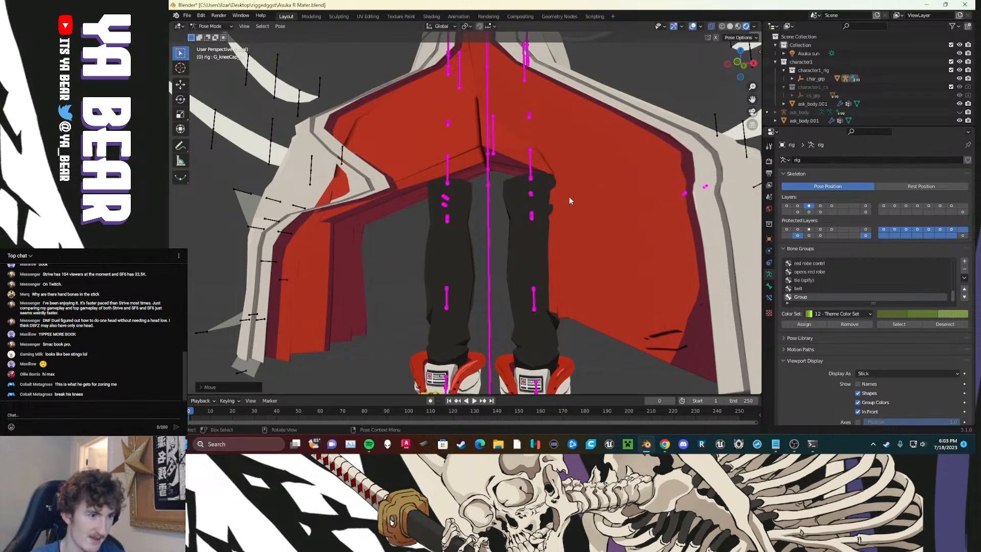
Step: Try moving the left knee, right kneecap and right knee bones to test their influence on the robe
left_click(531, 197)
key("g")
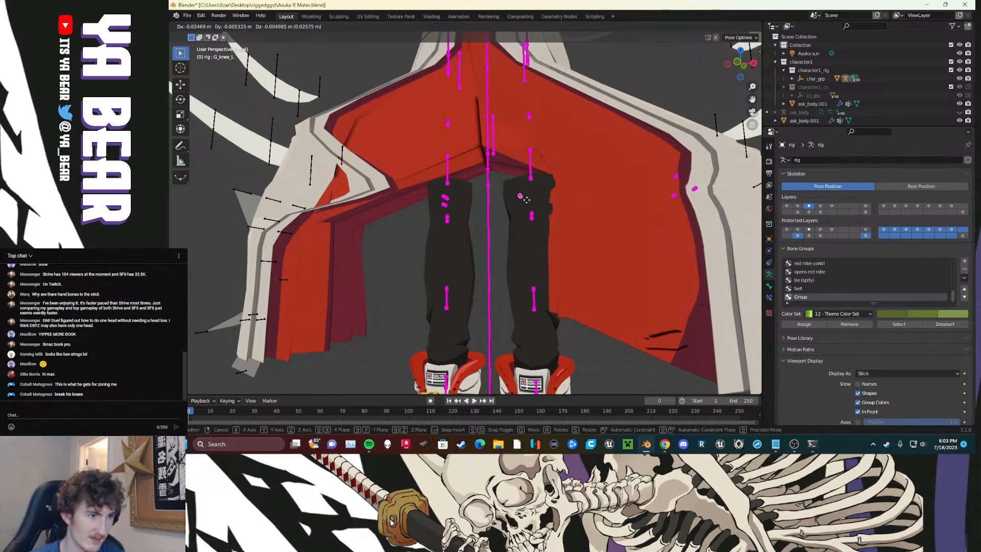
key("Escape")
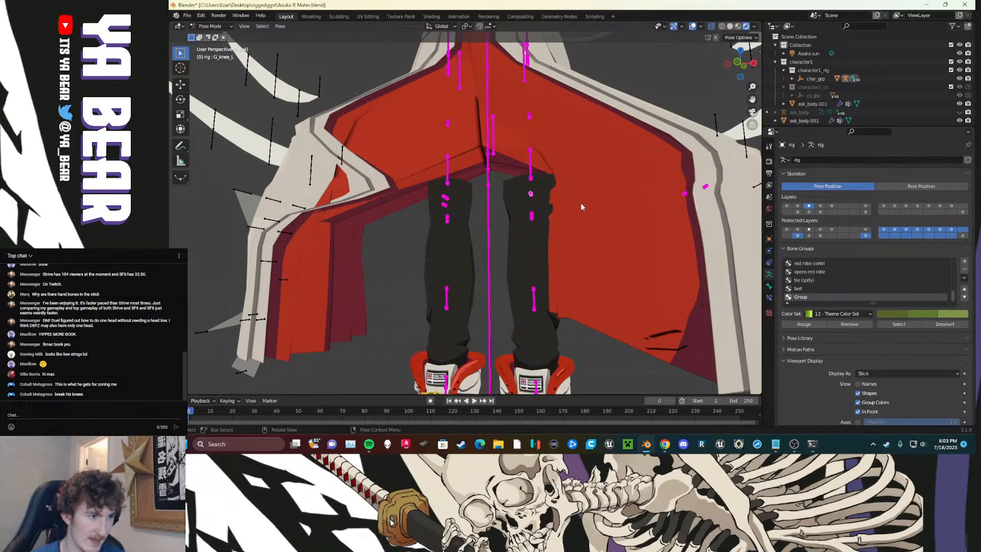
left_click(444, 200)
key("g")
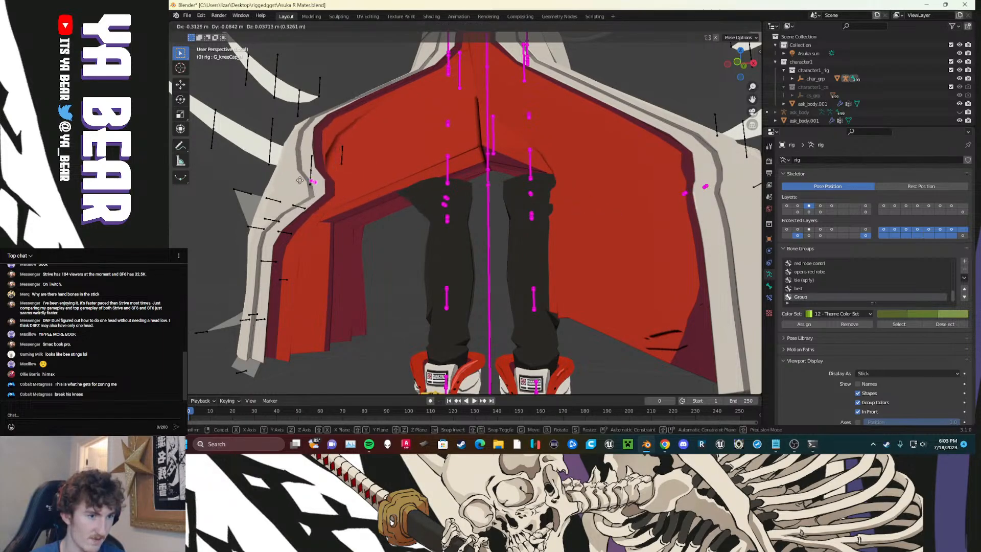
key("Escape")
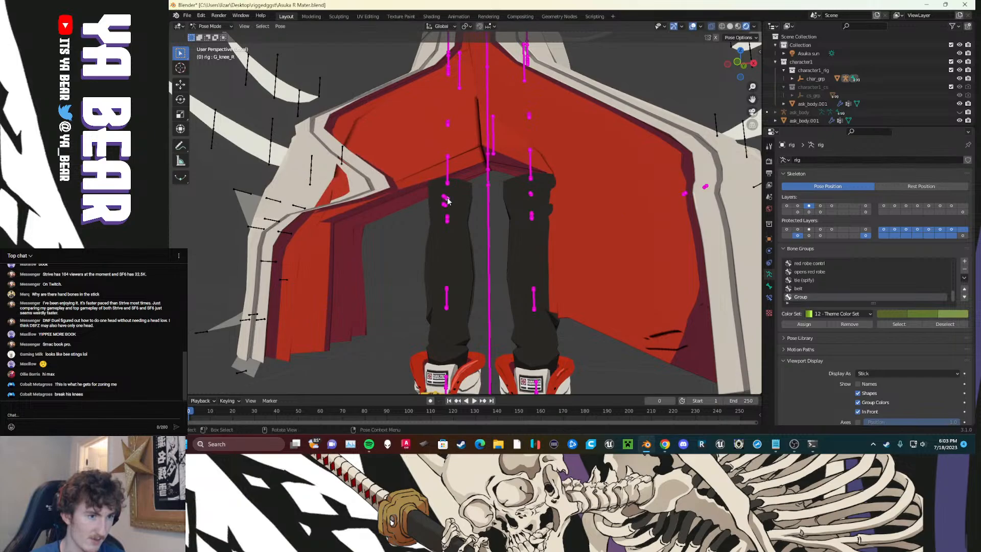
key("g")
key("Escape")
Step: Move the lower right knee bone and the right kneecap bone outward to the robe's white edge
left_click(443, 209)
key("g")
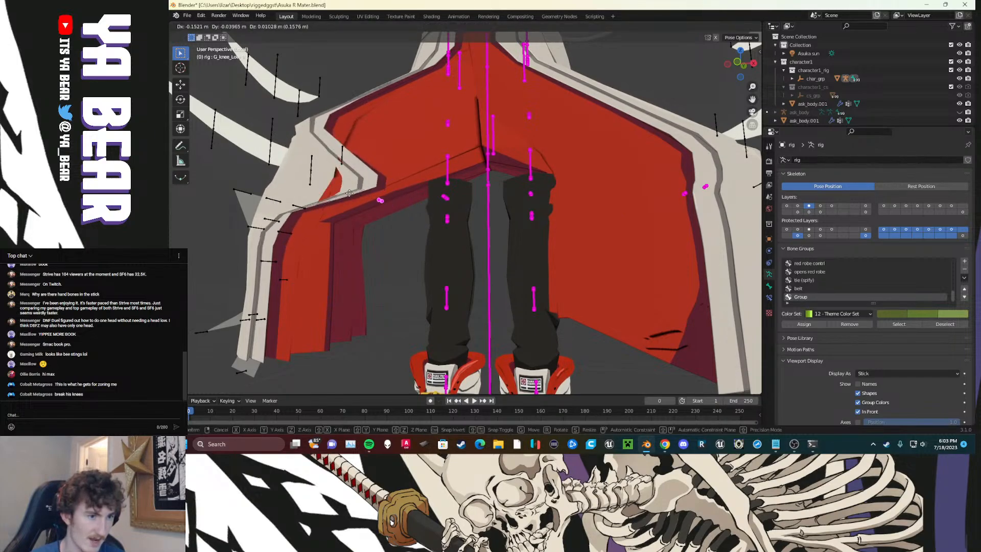
left_click(349, 194)
left_click(444, 201)
key("g")
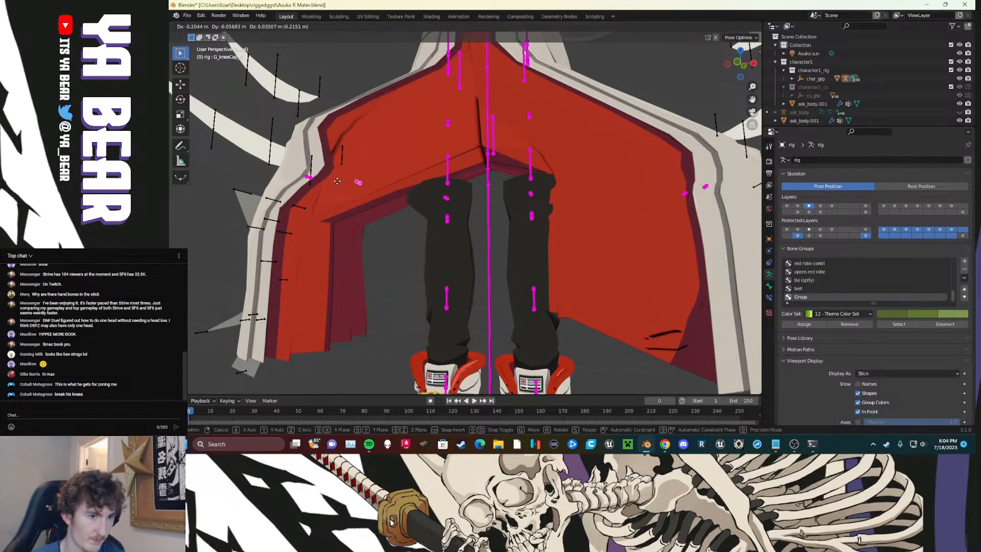
left_click(442, 213)
Step: Select the displaced knee and kneecap bones on both sides, move them to bone layer 5, and show layer 5
middle_click_drag(442, 213, 518, 229)
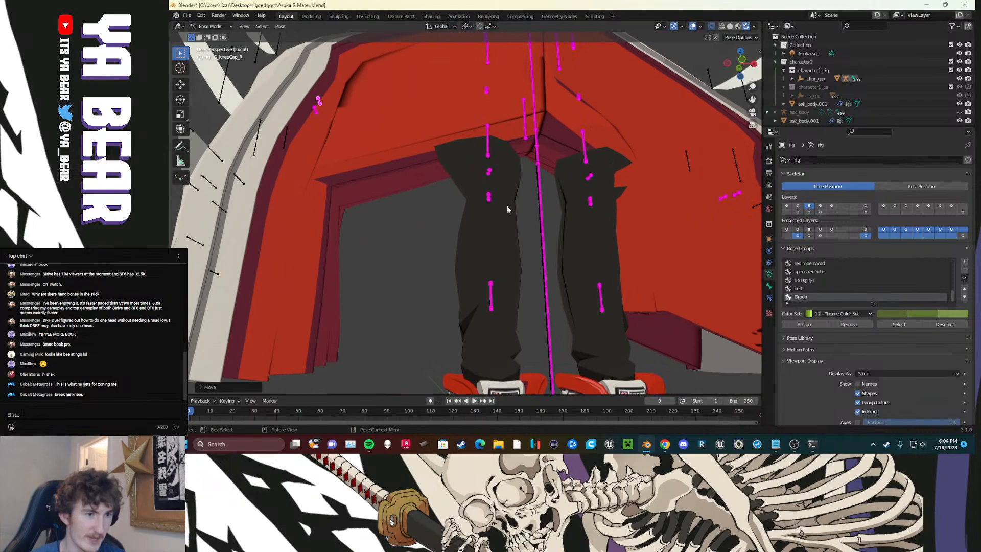
scroll(507, 208, "down", 2)
middle_click_drag(508, 208, 486, 234)
scroll(486, 234, "down", 1)
middle_click_drag(372, 207, 363, 210)
left_click_drag(364, 210, 348, 185)
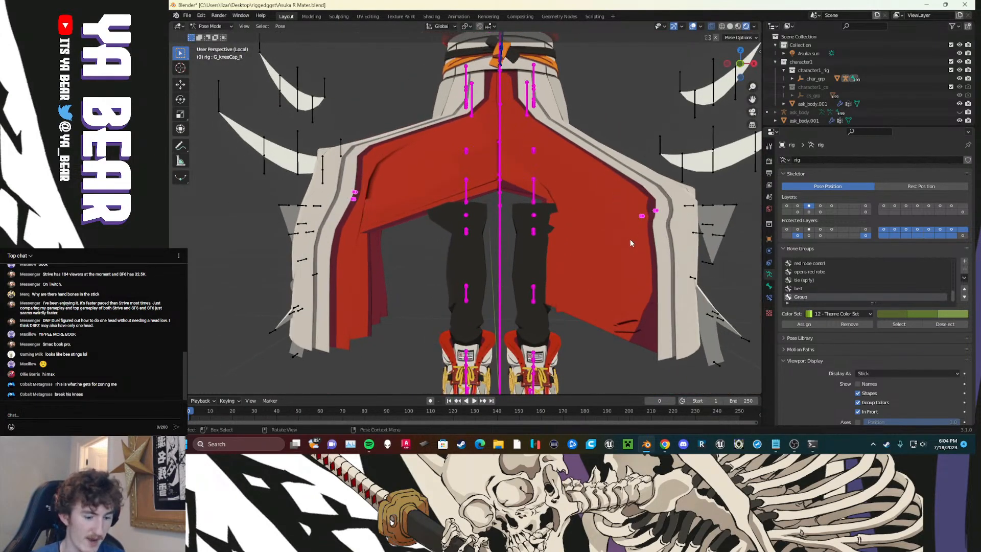
key("m")
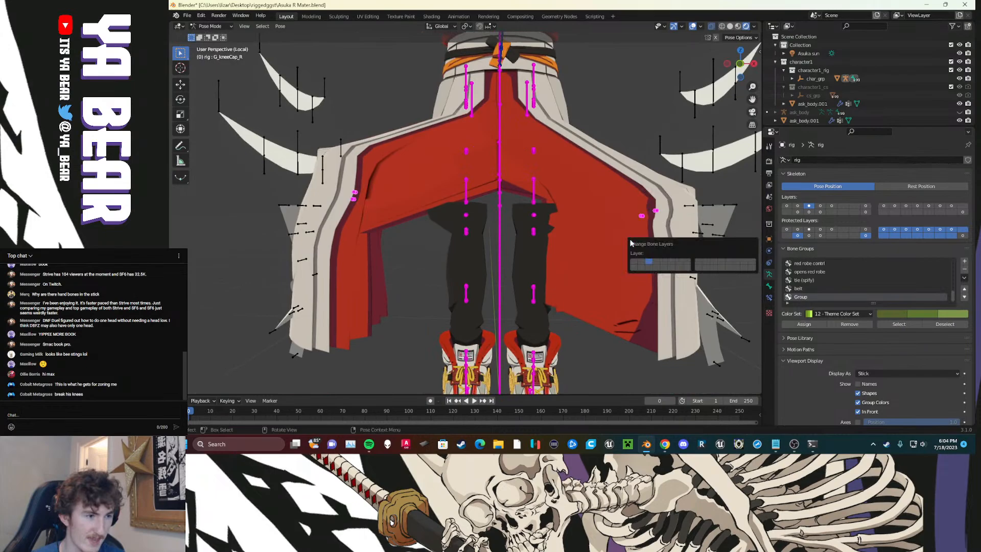
left_click(665, 262)
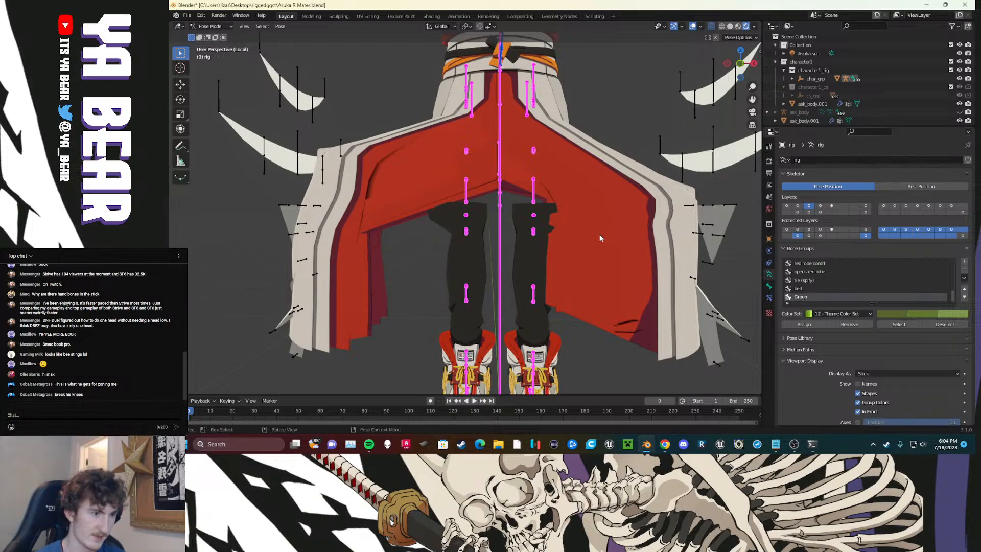
left_click(832, 206)
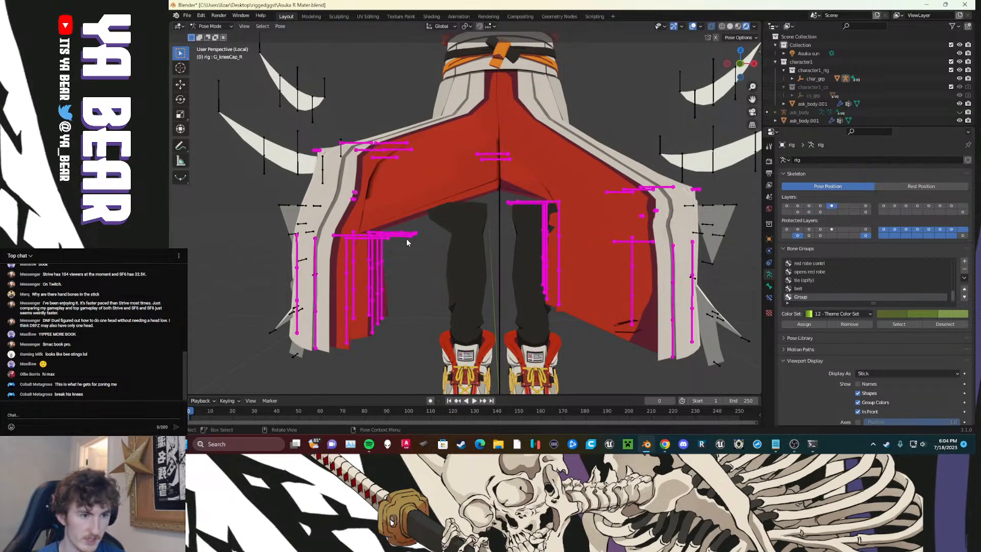
Step: Assign the right hakama calf base bone to the newest bone group and rename that group "right leg main"
mouse_move(412, 310)
middle_mouse_down()
mouse_move(421, 317)
mouse_move(403, 302)
middle_mouse_up()
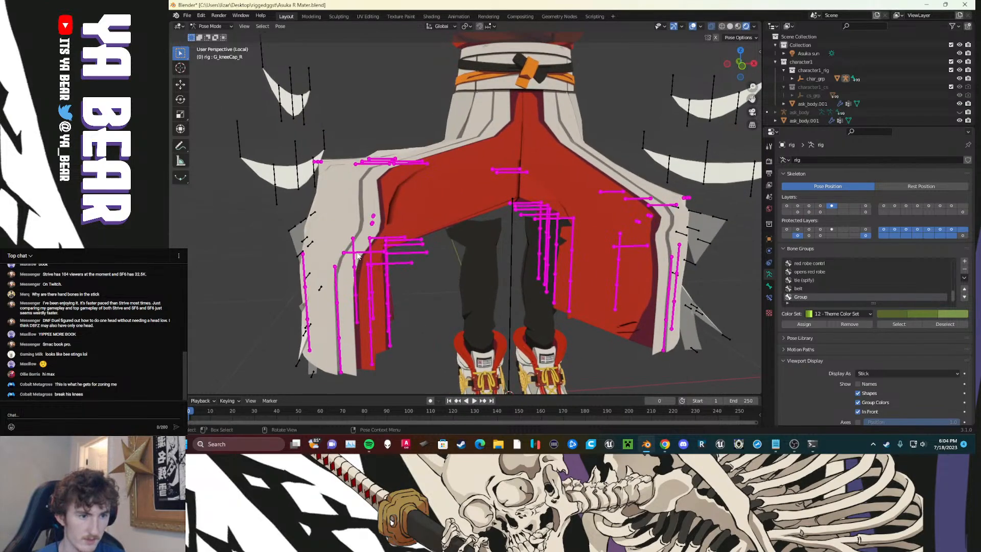
left_click(357, 255)
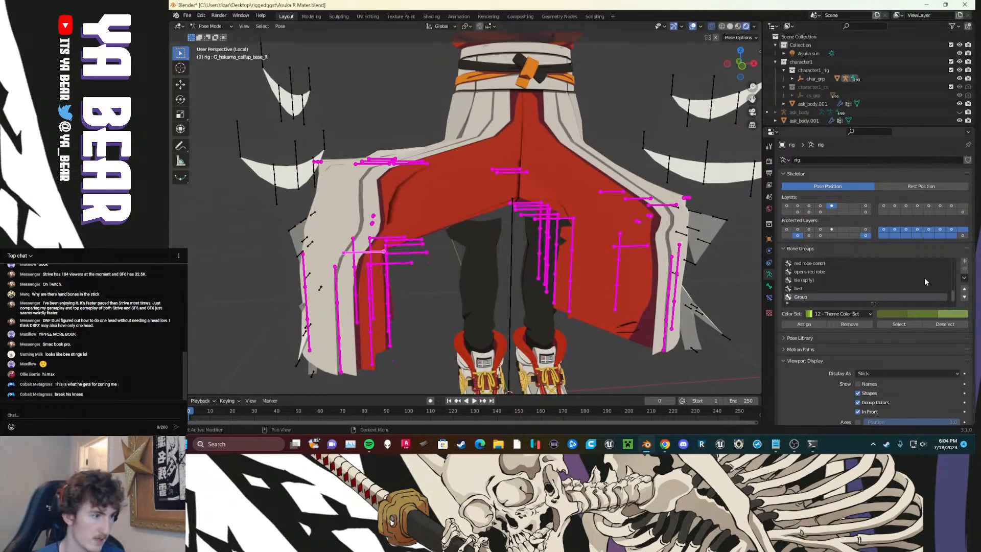
left_click(816, 326)
double_click(806, 297)
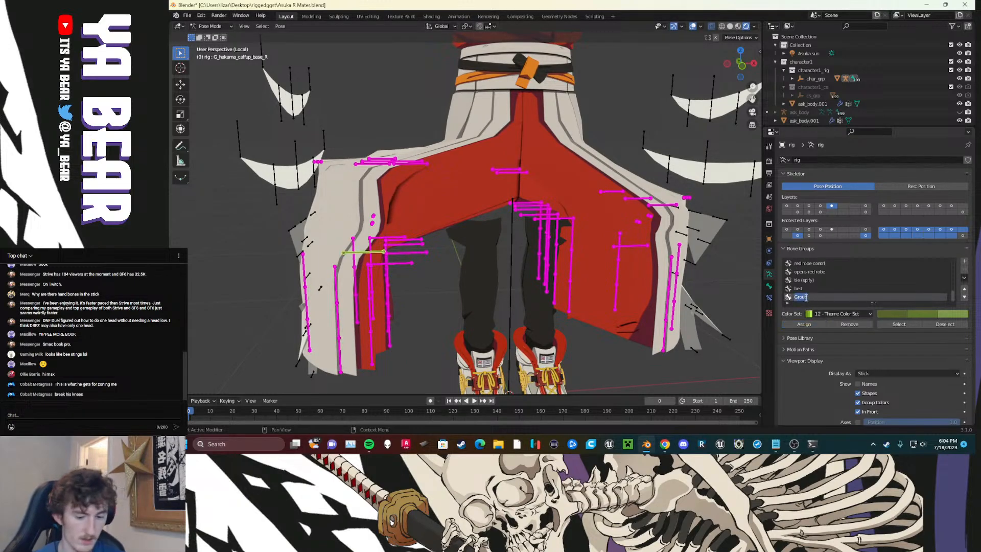
type("right leg main")
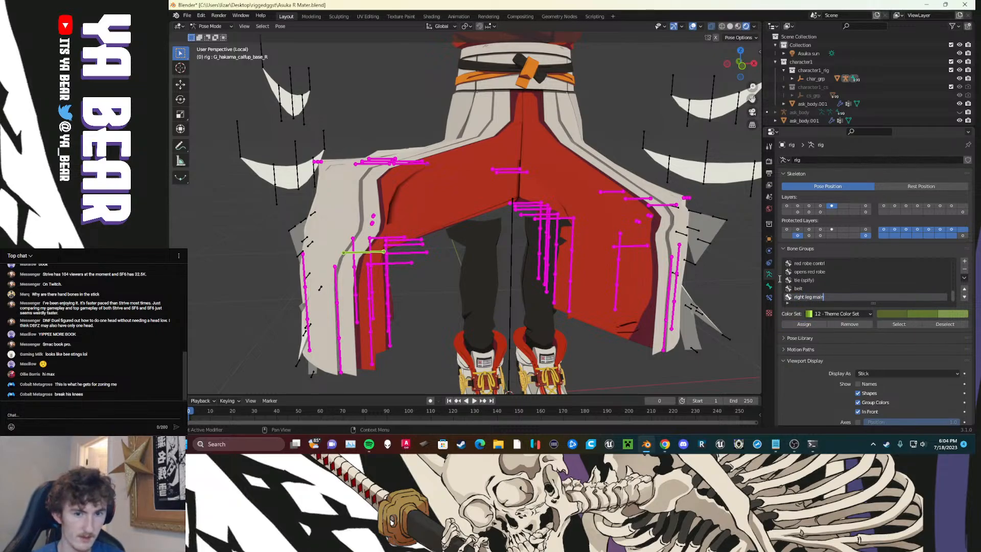
left_click(485, 266)
Step: Assign the left hakama calf base bone to a new bone group named "left leg main" with color set 07
left_click(631, 246)
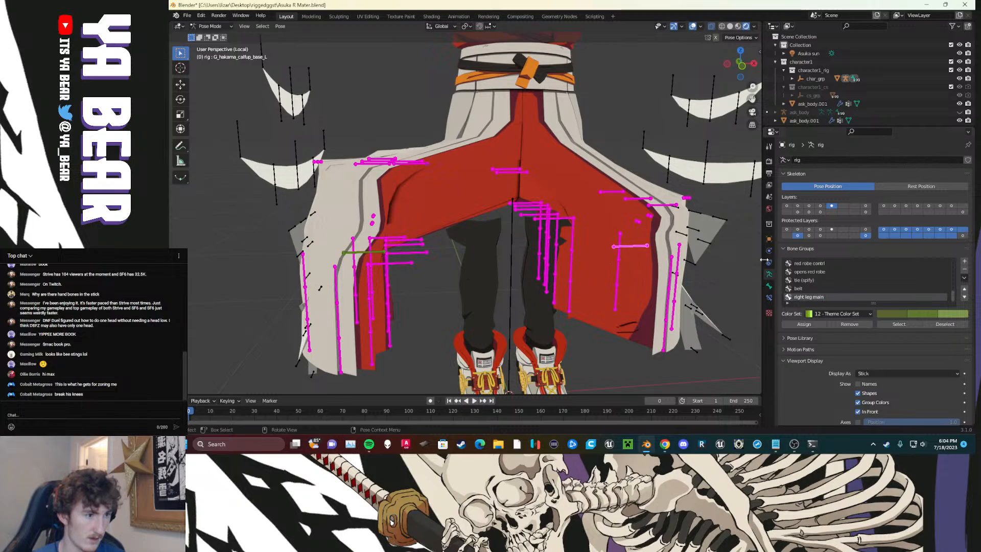
left_click(964, 261)
double_click(802, 298)
key("BackSpace")
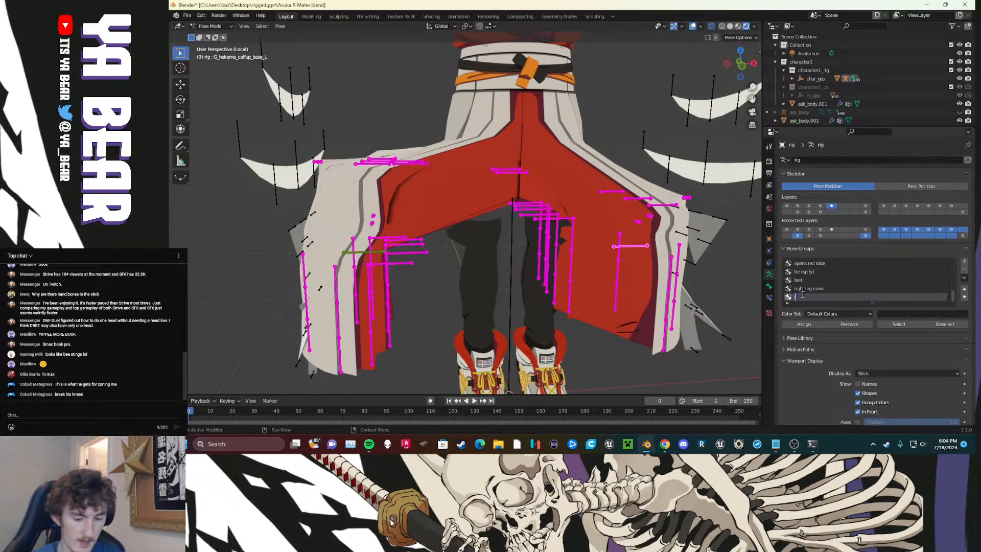
type("left leg main")
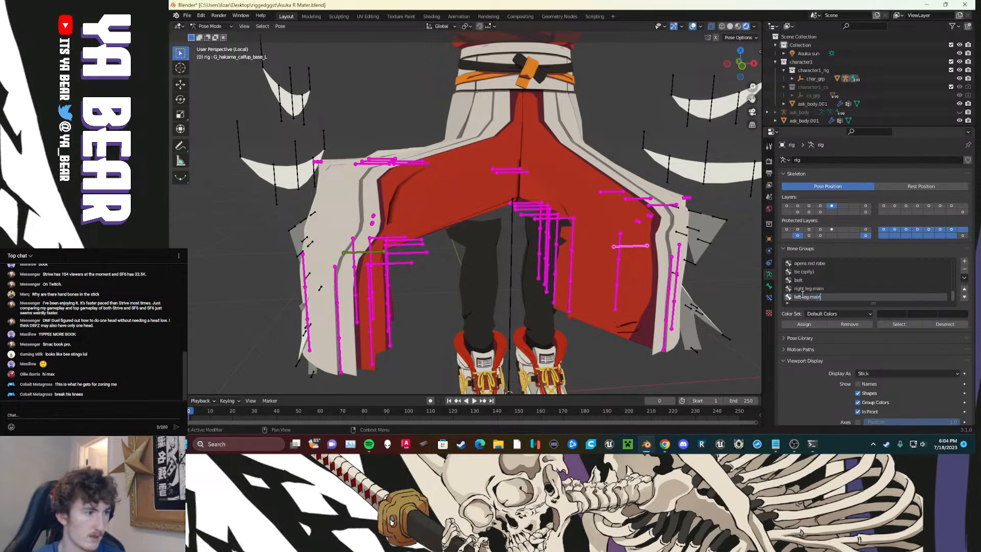
key("Return")
left_click(823, 313)
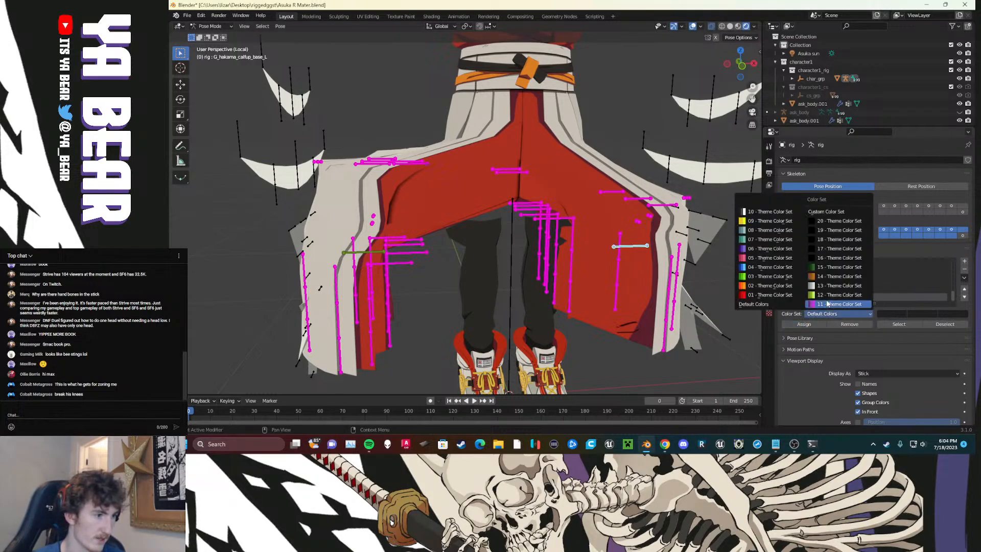
left_click(765, 240)
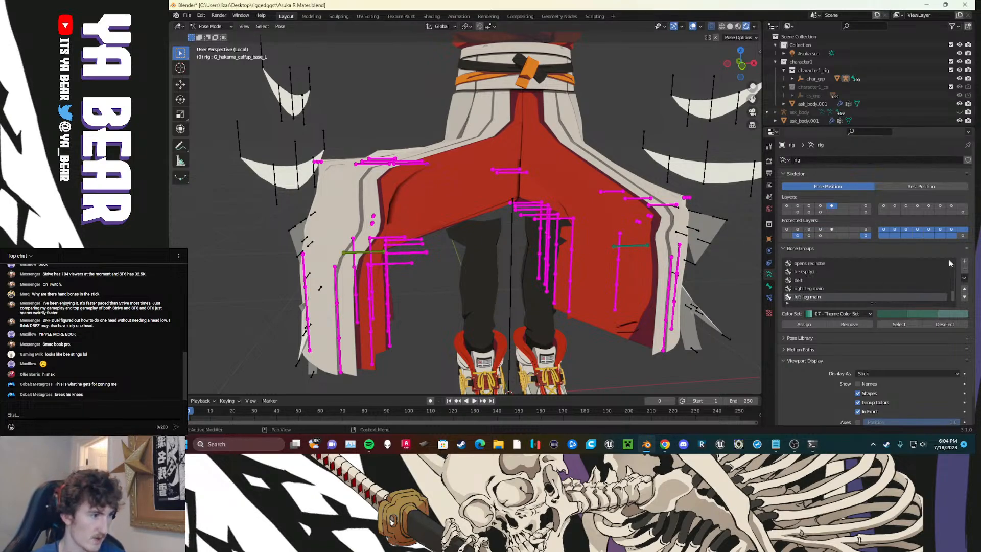
Step: Add a bone group named "cloth grp 1"
left_click(965, 261)
double_click(800, 297)
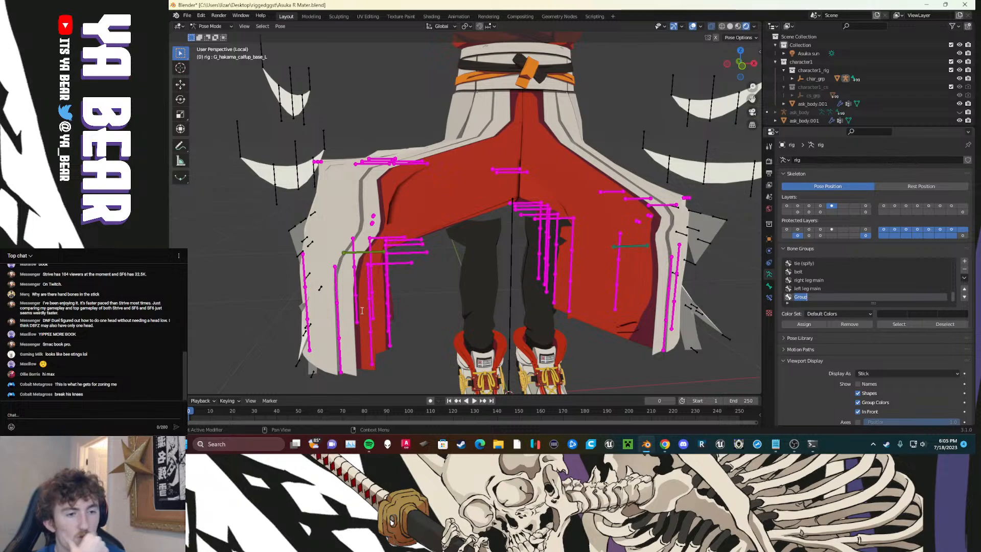
left_click(313, 295)
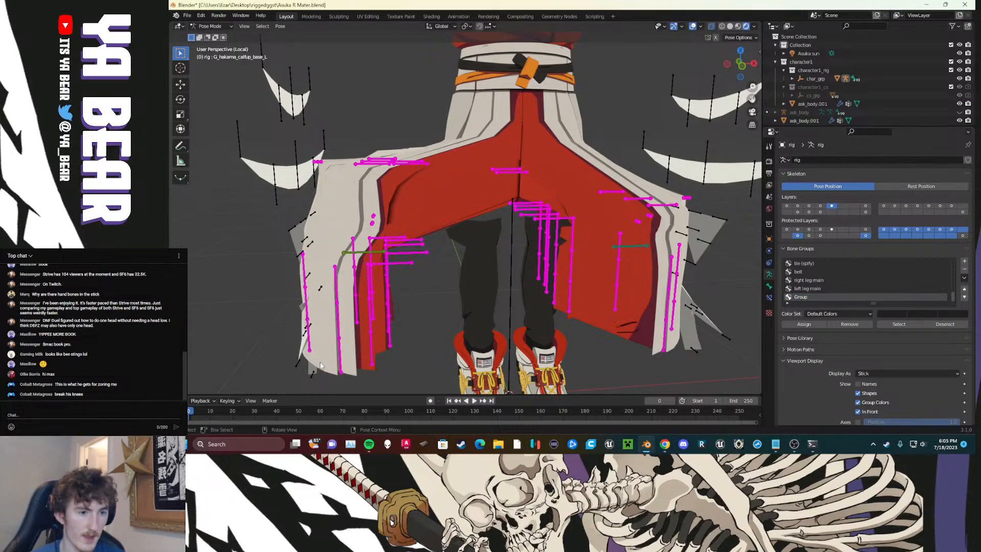
double_click(798, 297)
type("cloth grp 1")
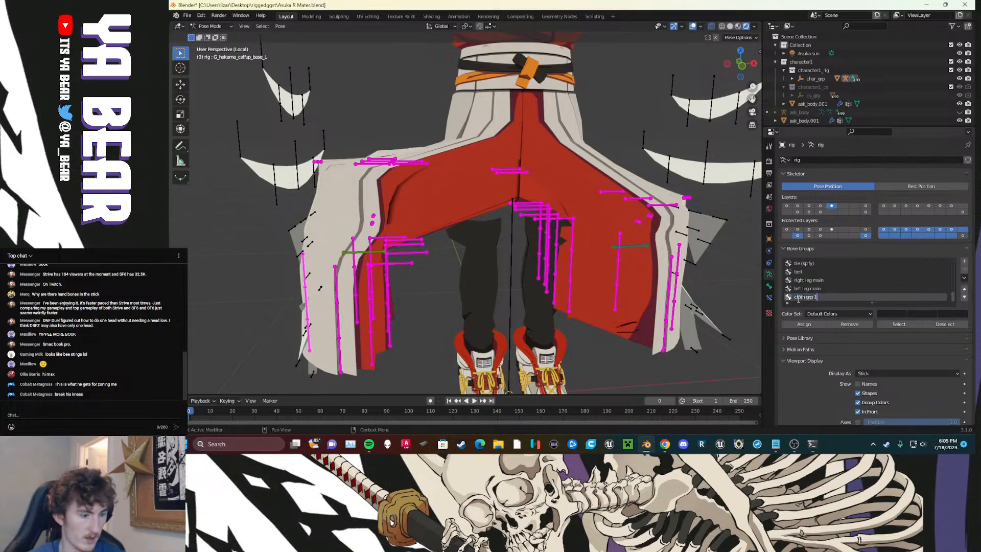
Step: Add another bone group named "cloth grp 2"
left_click(964, 261)
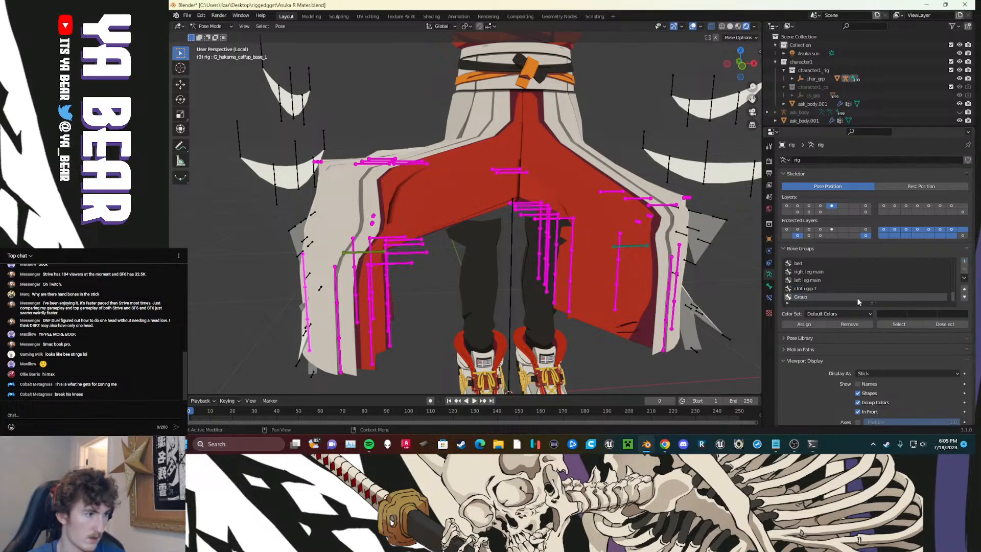
double_click(801, 298)
type("cloth")
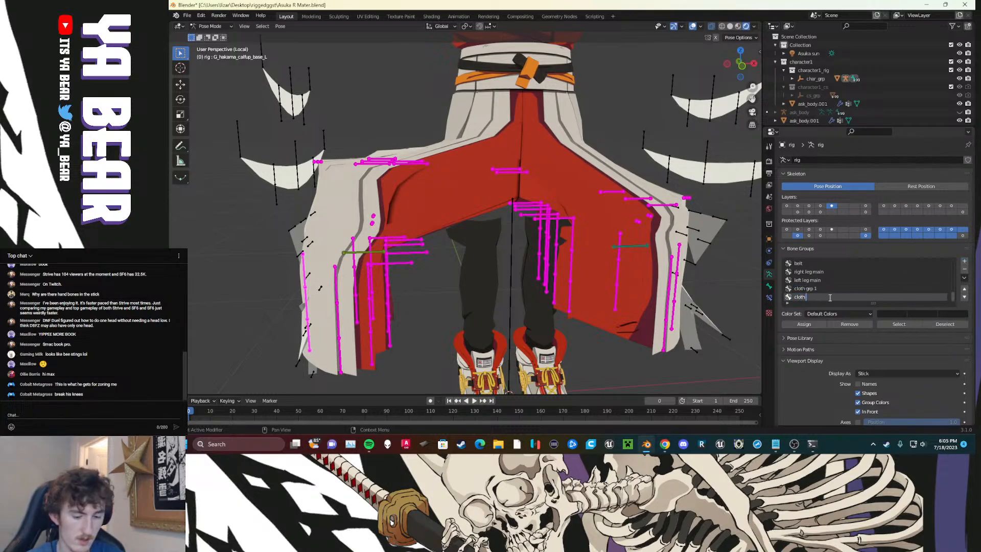
type(" grp 2")
key("Return")
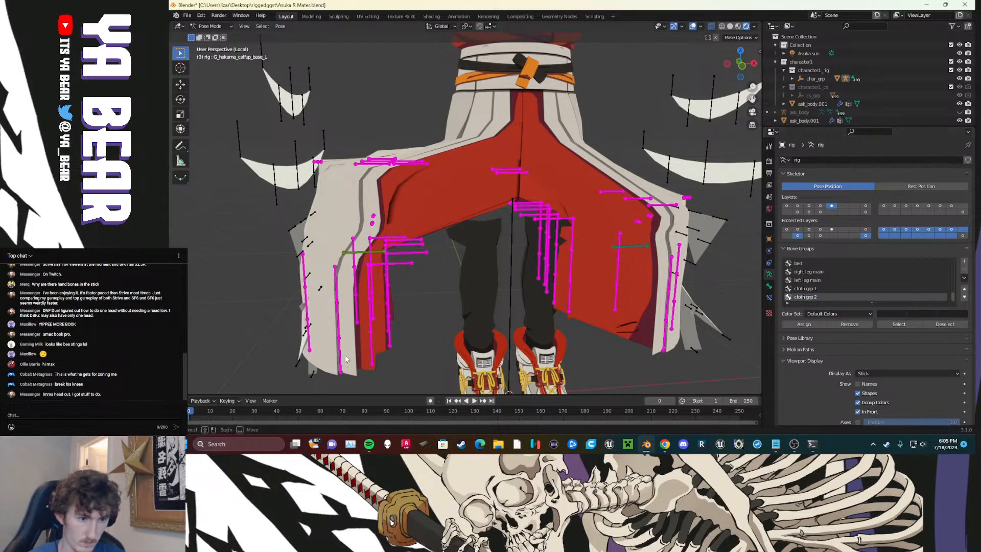
Step: Assign the inner bone chain on the right white robe panel to cloth grp 2 and give that group color set 14
left_click(347, 296)
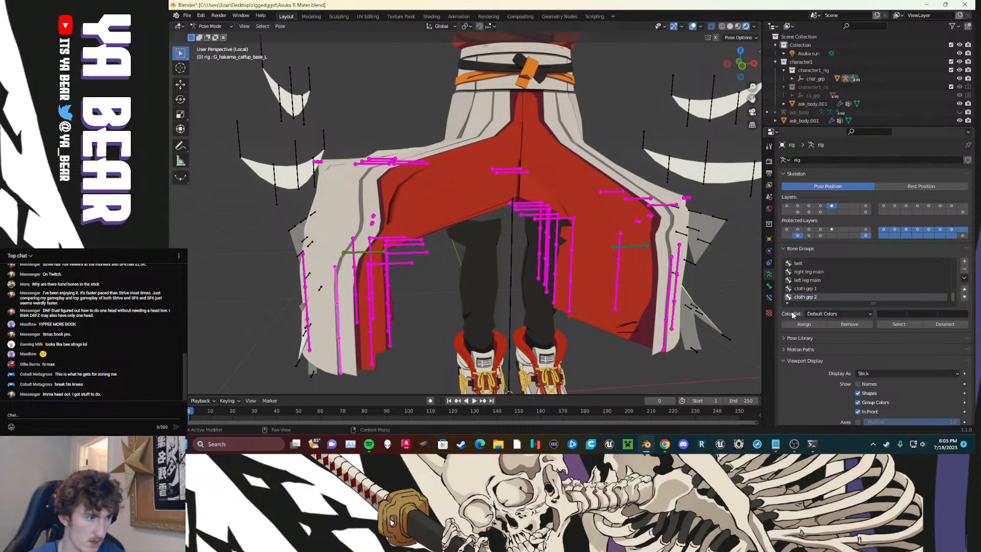
left_click(804, 324)
left_click(817, 313)
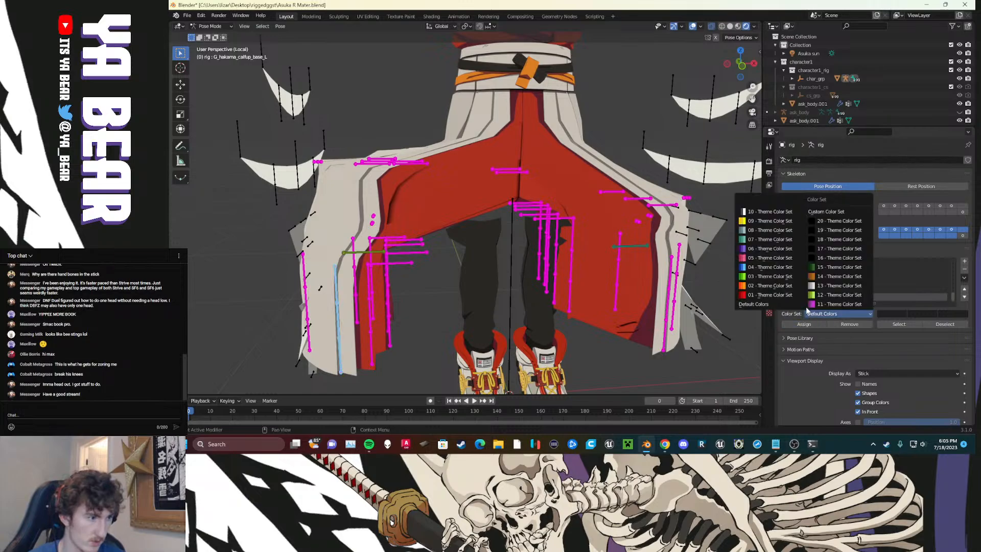
left_click(823, 276)
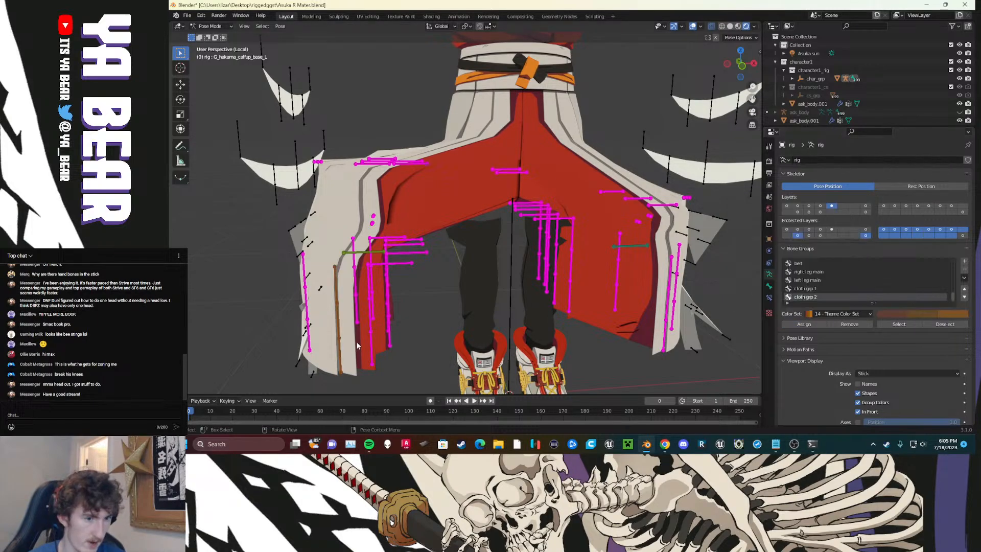
Step: Assign the outermost bone chain on the right white robe panel to cloth grp 1 with a custom color set using cyan as normal color
left_click(322, 333)
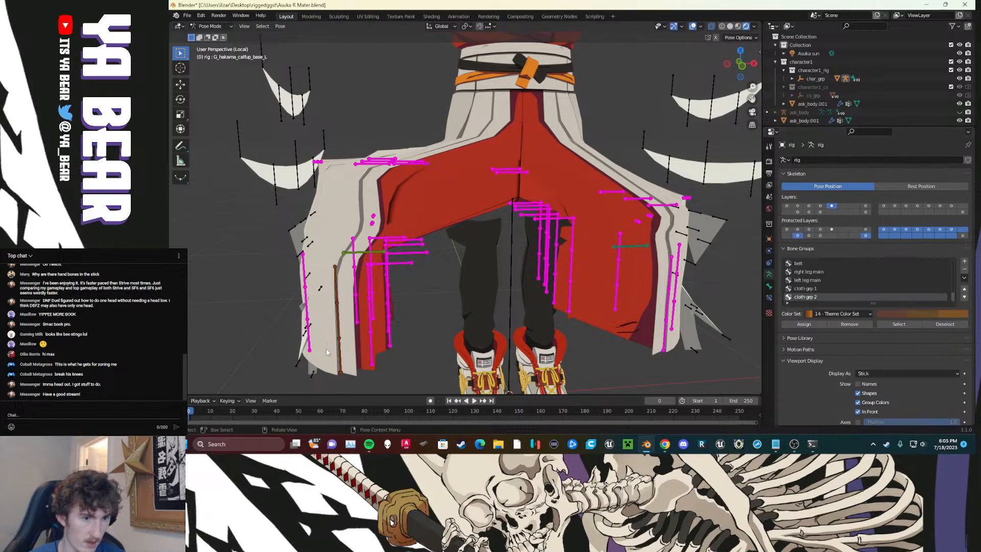
left_click(817, 288)
left_click(838, 313)
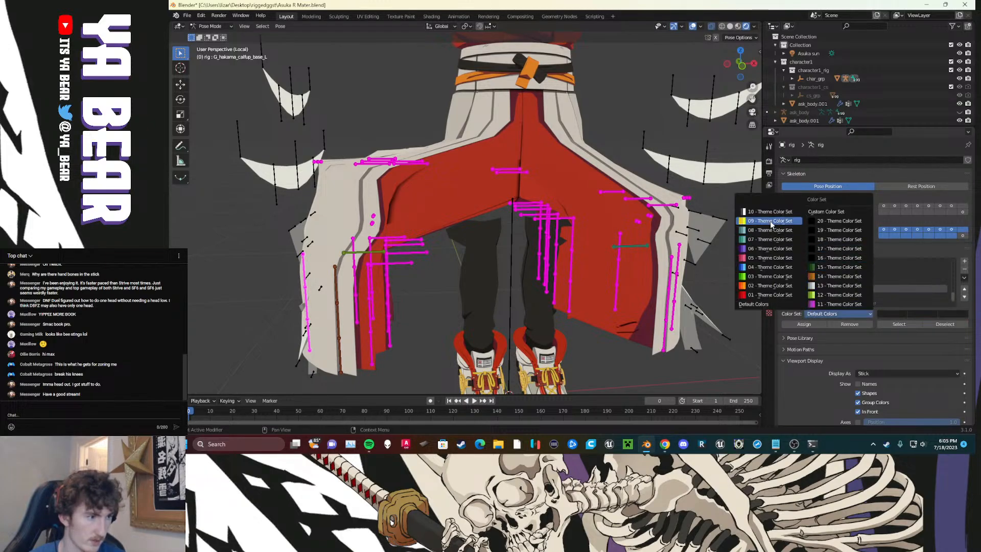
left_click(825, 212)
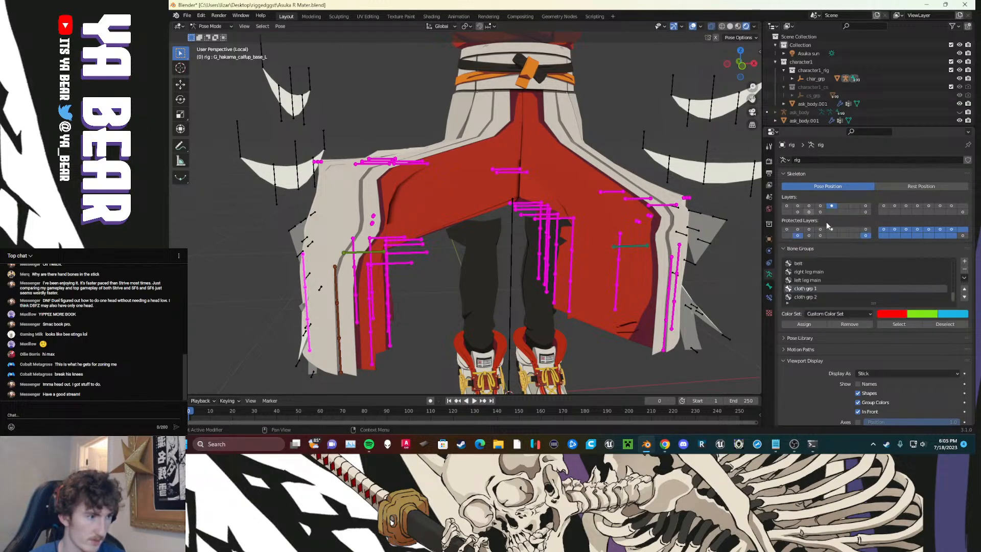
left_click(893, 316)
left_click_drag(871, 230, 860, 206)
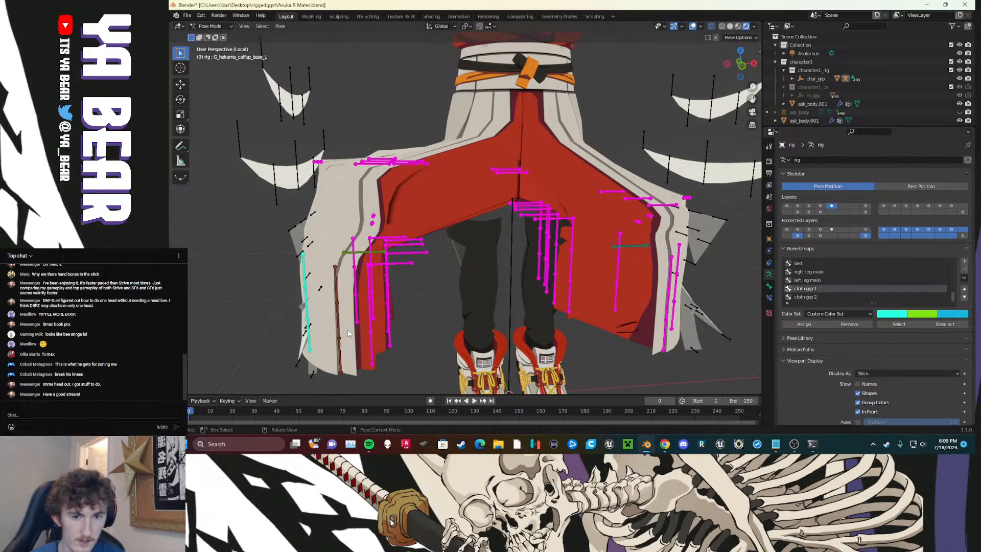
Step: Test-move the front bone chain of the right red robe panel with its base bone and assign it to cloth grp 1
scroll(361, 322, "up", 3)
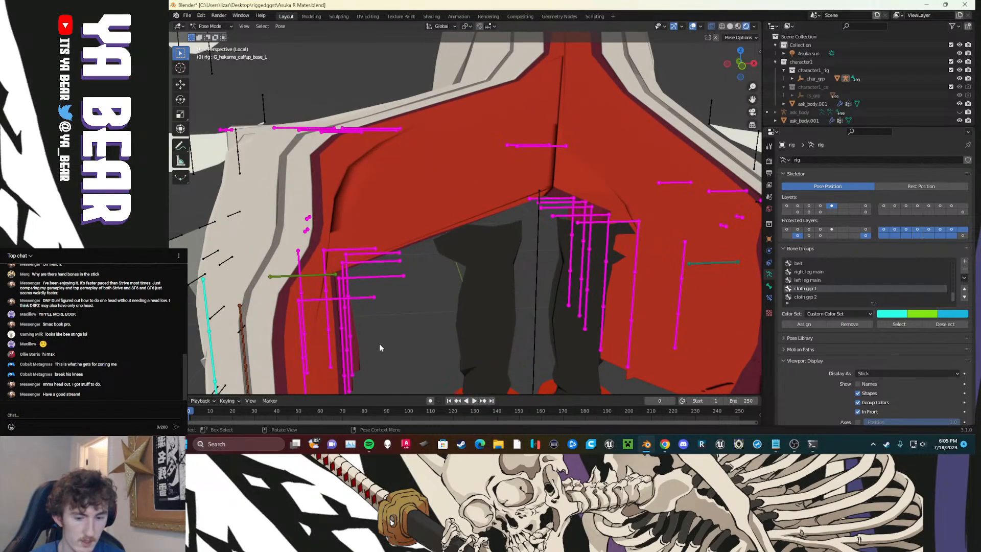
middle_click_drag(379, 343, 323, 339)
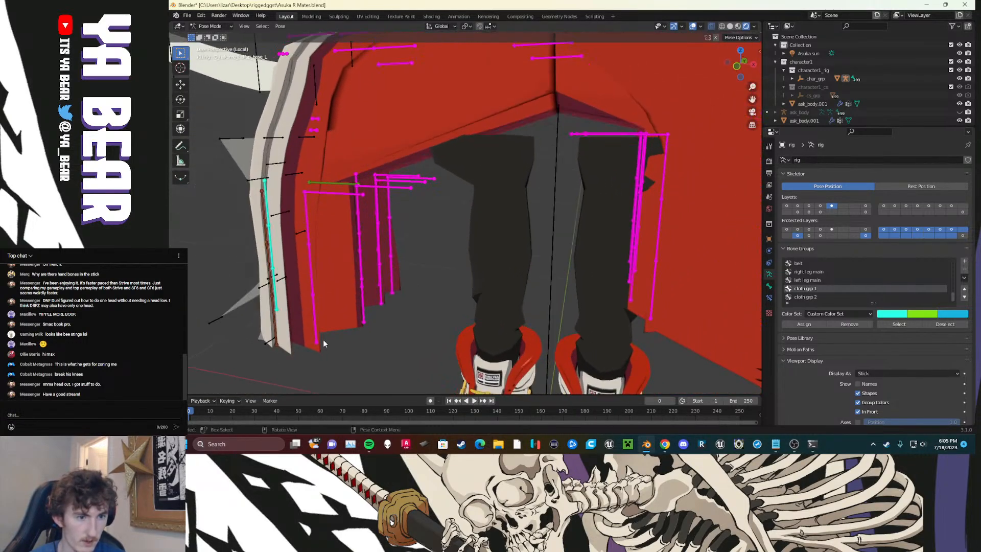
left_click(316, 339)
key("g")
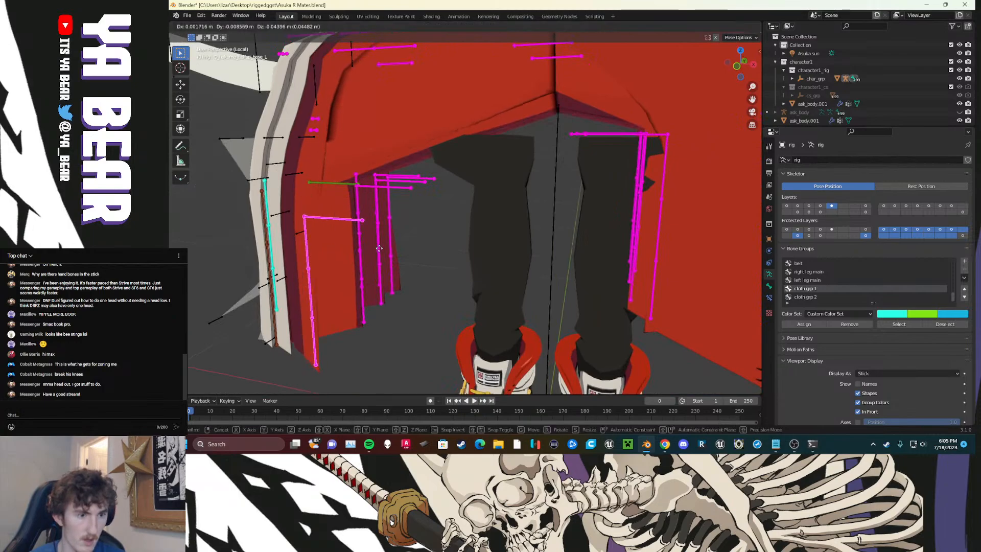
left_click(449, 256)
middle_click_drag(439, 269, 365, 260)
left_click(804, 324)
Step: Assign the middle bone chain inside the right robe leg to cloth grp 2
left_click_drag(373, 170, 381, 300)
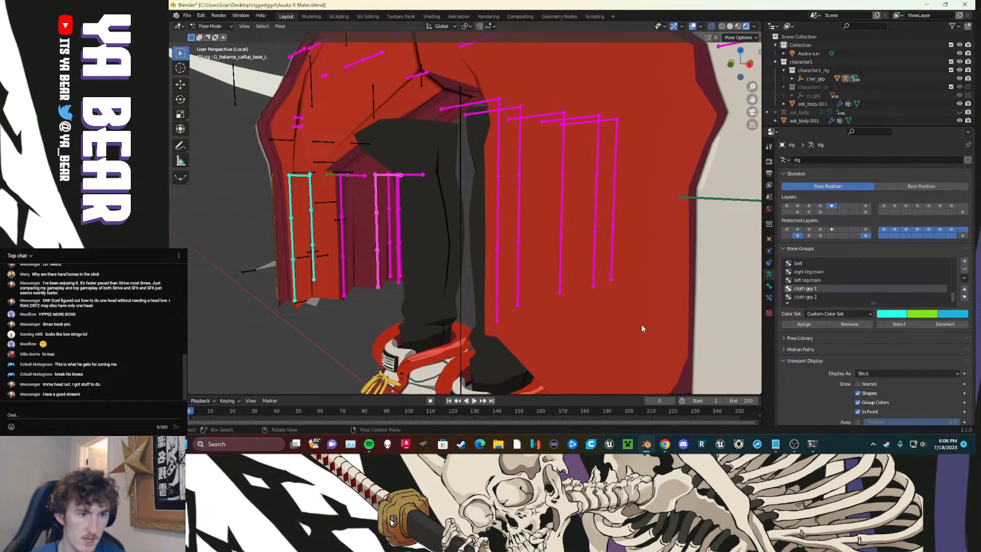
left_click(804, 298)
left_click(804, 324)
Step: Assign the rearmost bone chain with its base bone inside the right robe leg to cloth grp 1
middle_click_drag(389, 286, 457, 302)
mouse_move(554, 157)
left_mouse_down()
mouse_move(540, 258)
mouse_move(558, 153)
mouse_move(537, 250)
left_mouse_up()
key("c")
key("Escape")
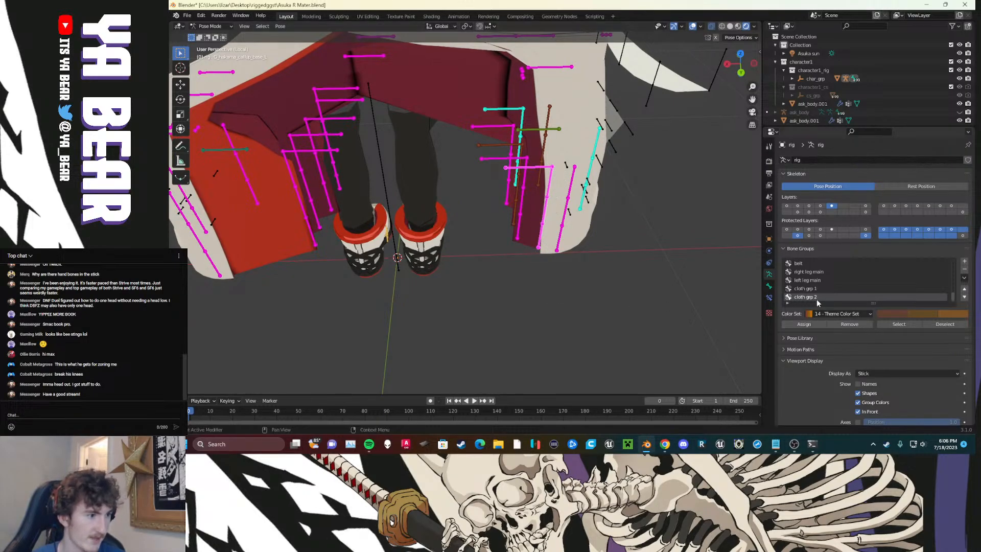
middle_click_drag(588, 269, 603, 272)
left_click(805, 288)
left_click(803, 324)
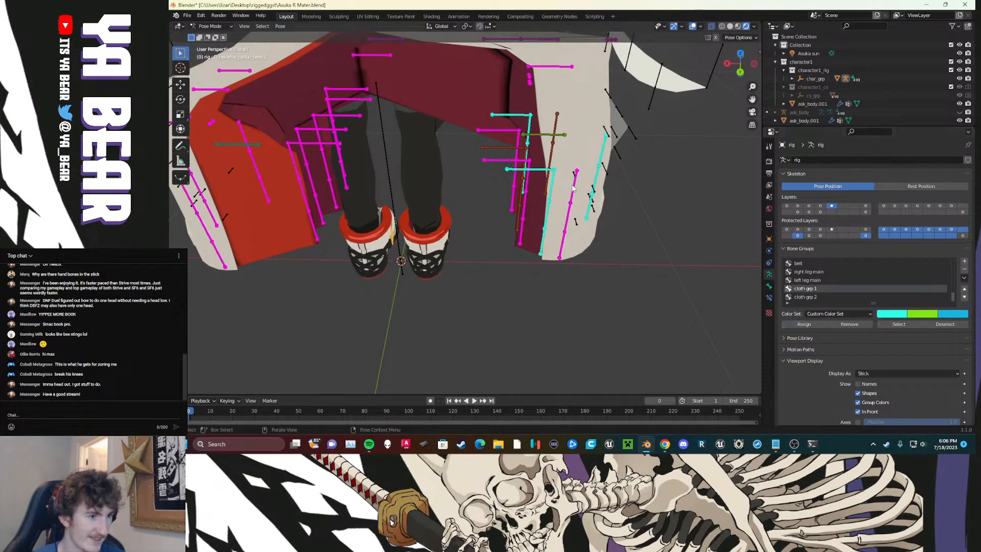
Step: Assign the bone chain on the back of the right white robe panel to cloth grp 2
left_click_drag(572, 161, 563, 268)
left_click(822, 297)
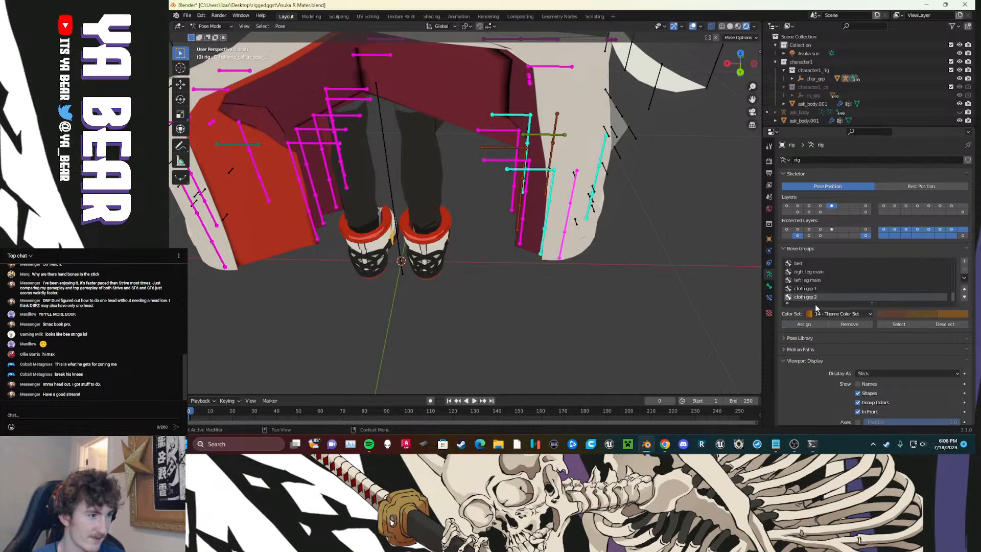
left_click(816, 290)
left_click(808, 328)
middle_click_drag(563, 258, 585, 176)
left_click_drag(587, 163, 564, 270)
left_click(817, 296)
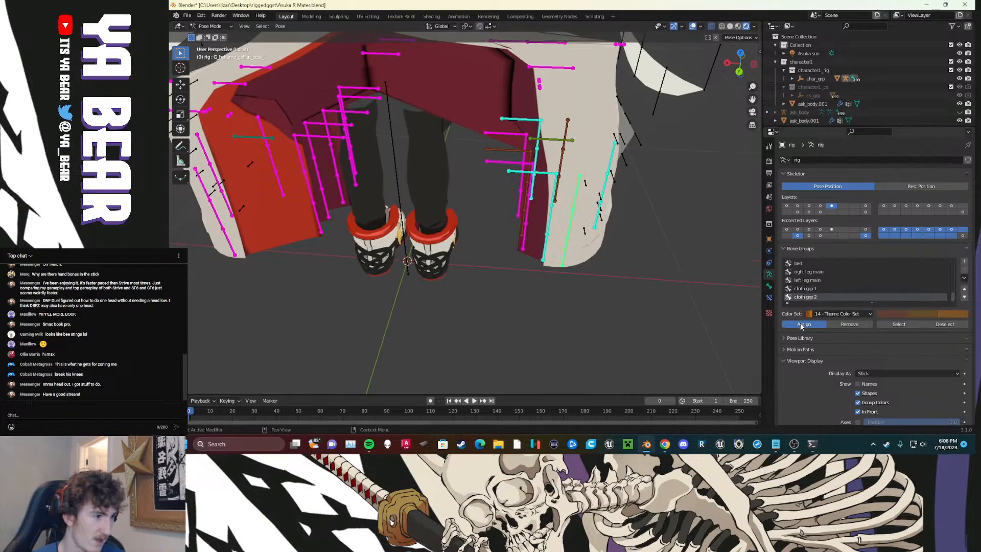
left_click(804, 324)
Step: Reassign the middle bone chain inside the right robe leg to cloth grp 1, together with the neighbouring base bone
middle_click_drag(565, 267, 471, 229)
left_click(472, 166)
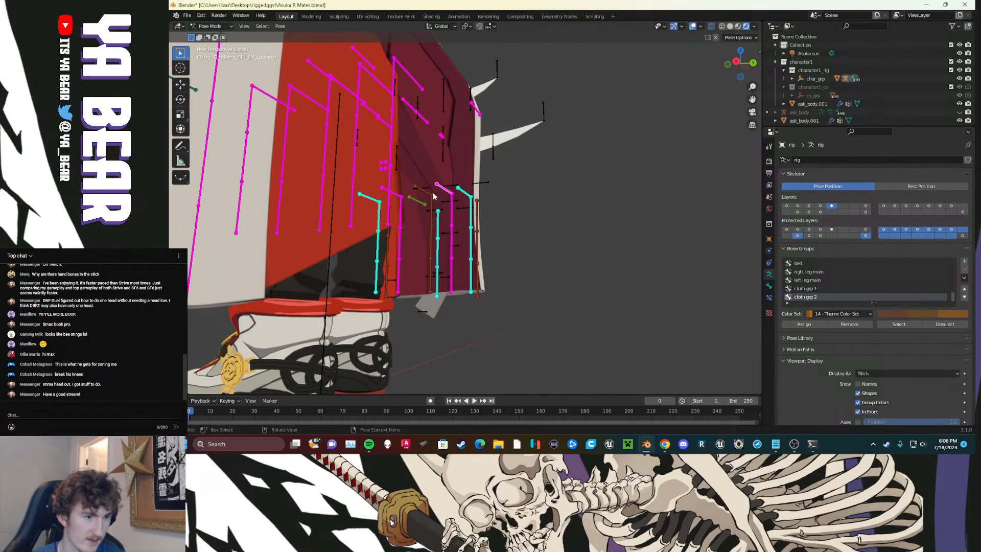
key("c")
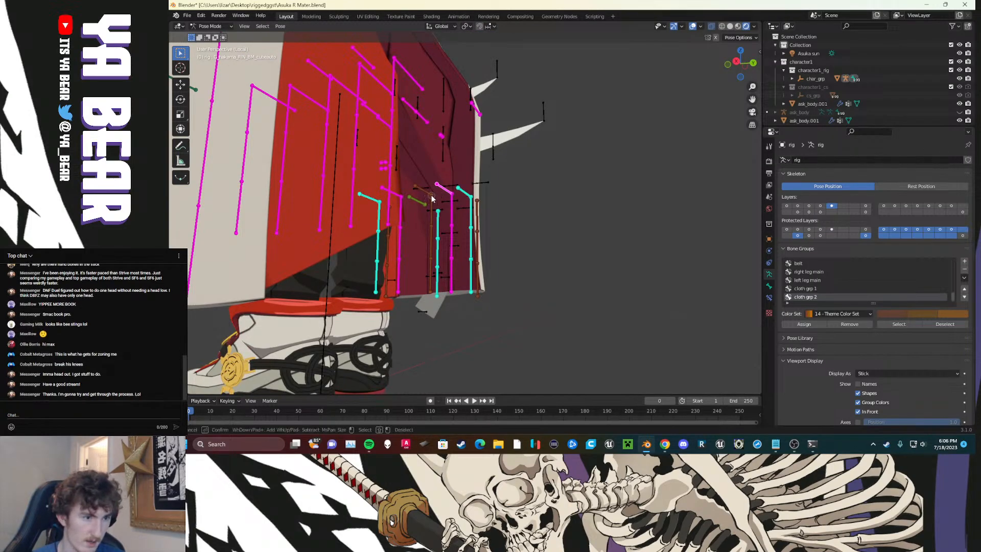
left_click_drag(431, 198, 427, 284)
key("Escape")
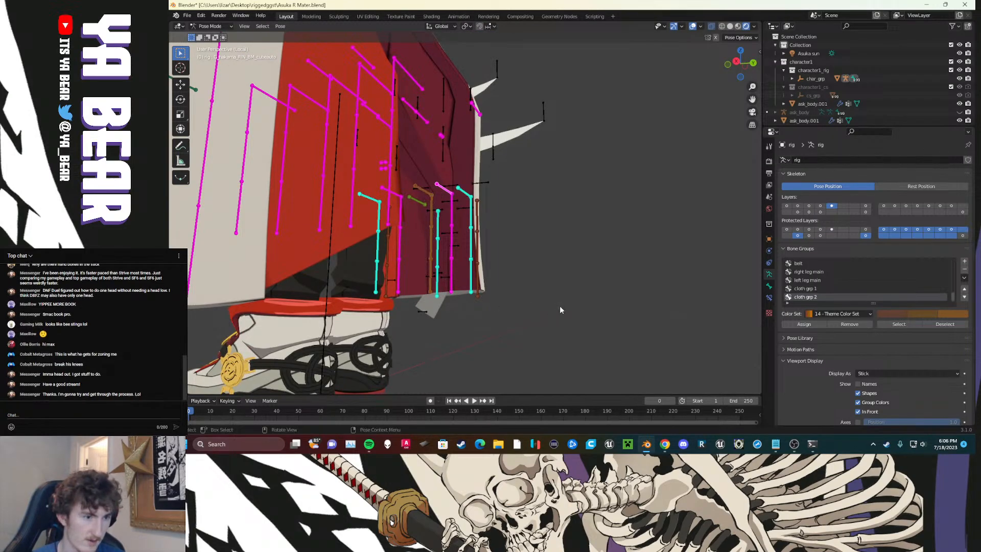
left_click(811, 289)
left_click(804, 325)
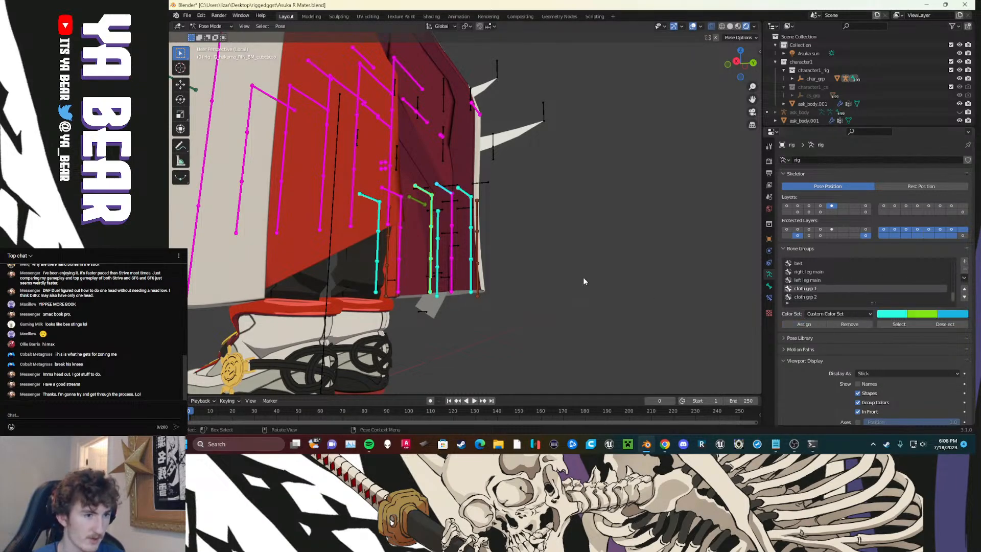
middle_click_drag(576, 251, 521, 260)
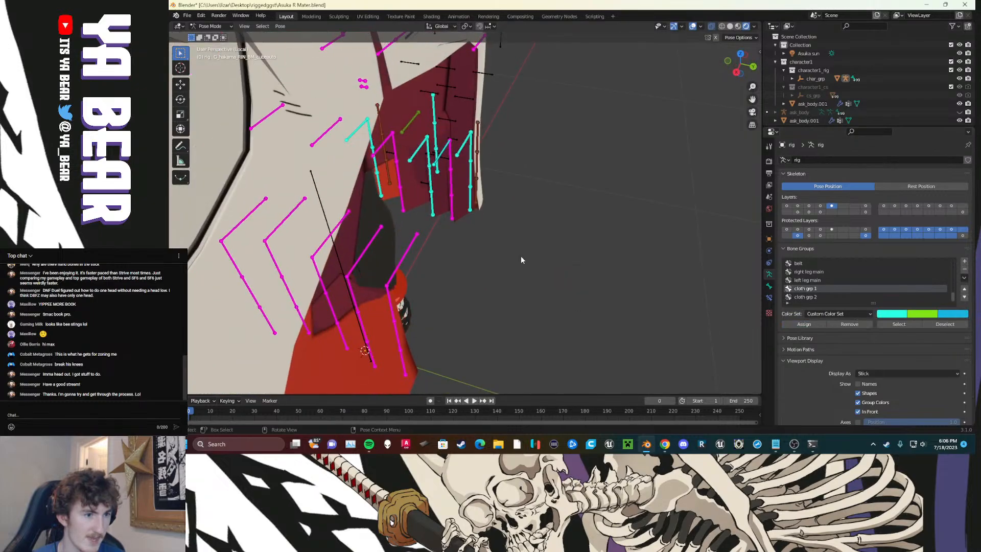
Step: Assign the outer of the two remaining pink bone chains inside the right robe leg to cloth grp 2
key("c")
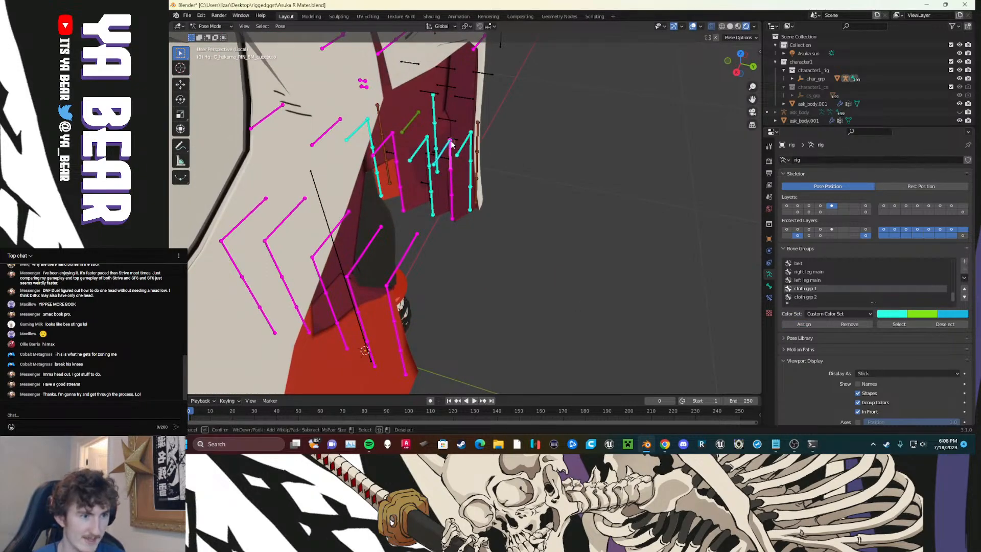
left_click_drag(452, 184, 451, 224)
key("Escape")
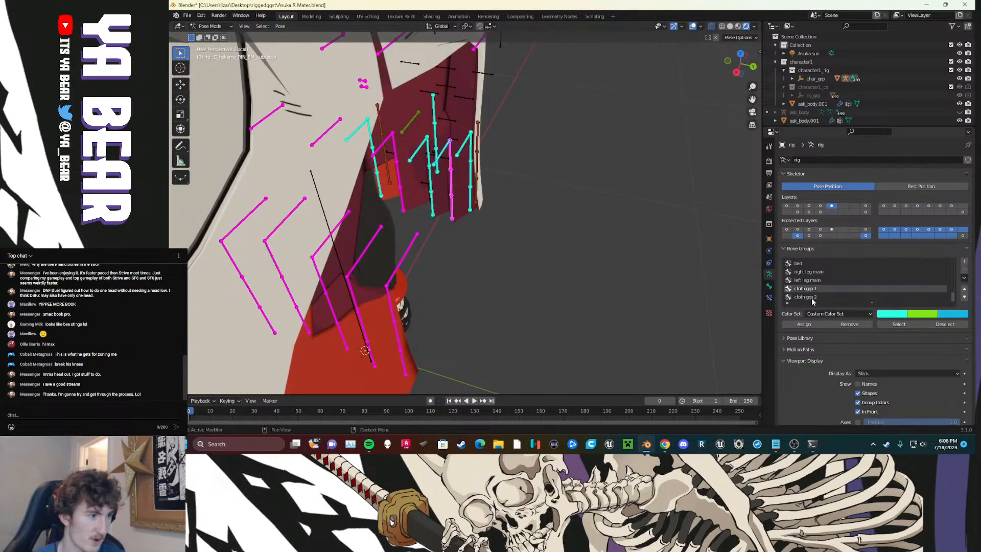
left_click(812, 297)
middle_click_drag(593, 253, 469, 204)
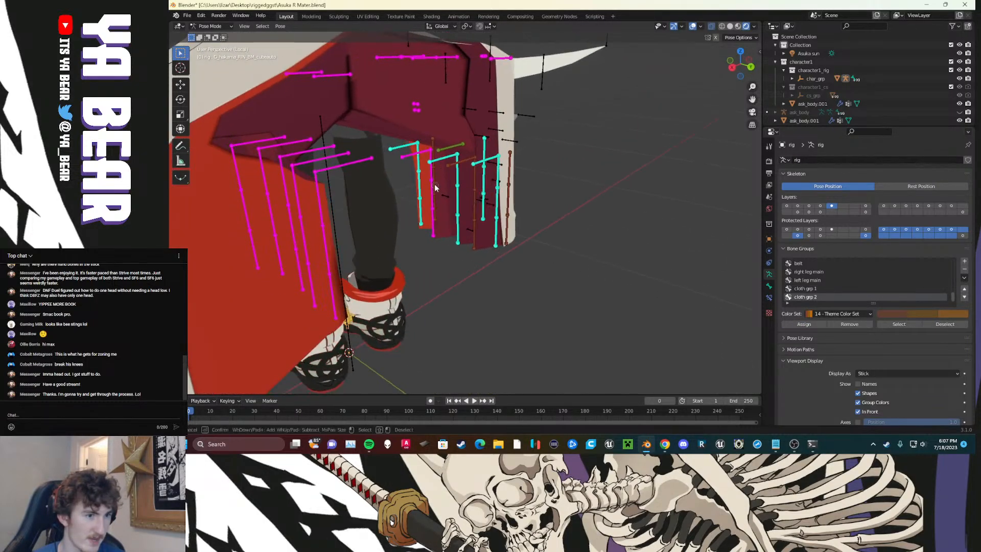
Step: Assign the last pink bone chain inside the right robe leg, with its base bone, to cloth grp 2
left_click(442, 248)
key("c")
left_click(435, 234)
key("Escape")
middle_click_drag(443, 268, 438, 245)
key("c")
left_click_drag(440, 236, 445, 156)
key("Escape")
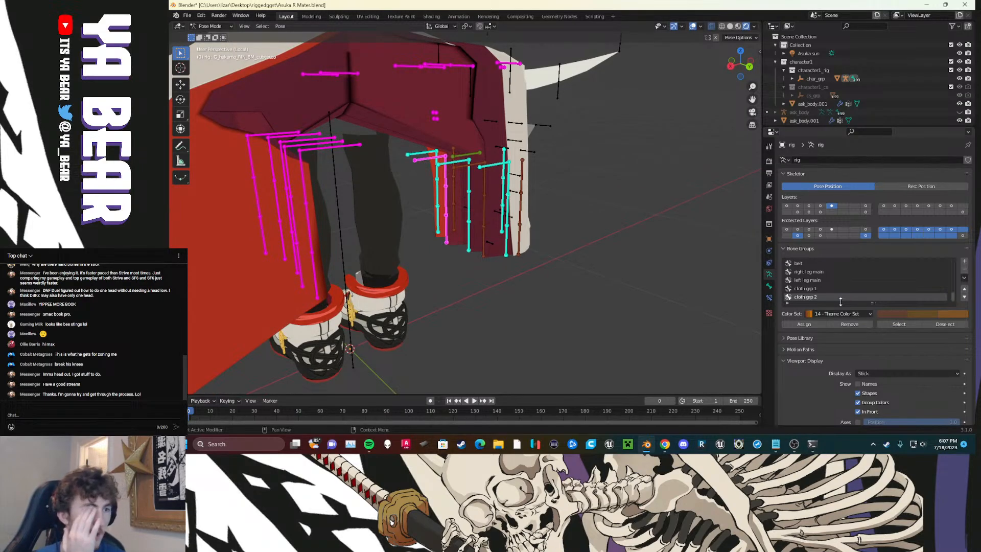
left_click(804, 325)
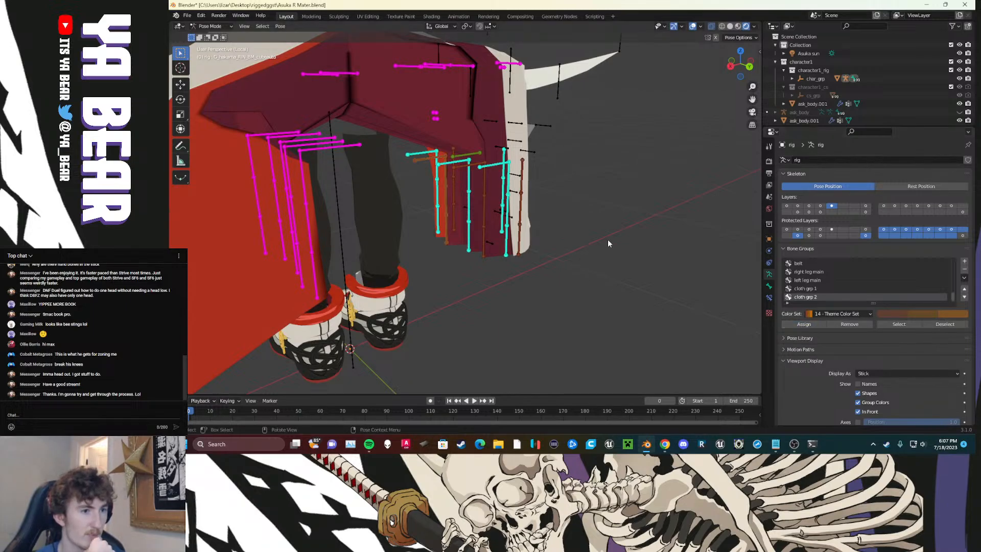
Step: Test-move the right leg's thigh bones G_hakama_thighlow_IR_ and G_hakama_thighlow_FR_ to check how the robe follows, cancelling each move
middle_click_drag(608, 240, 458, 265)
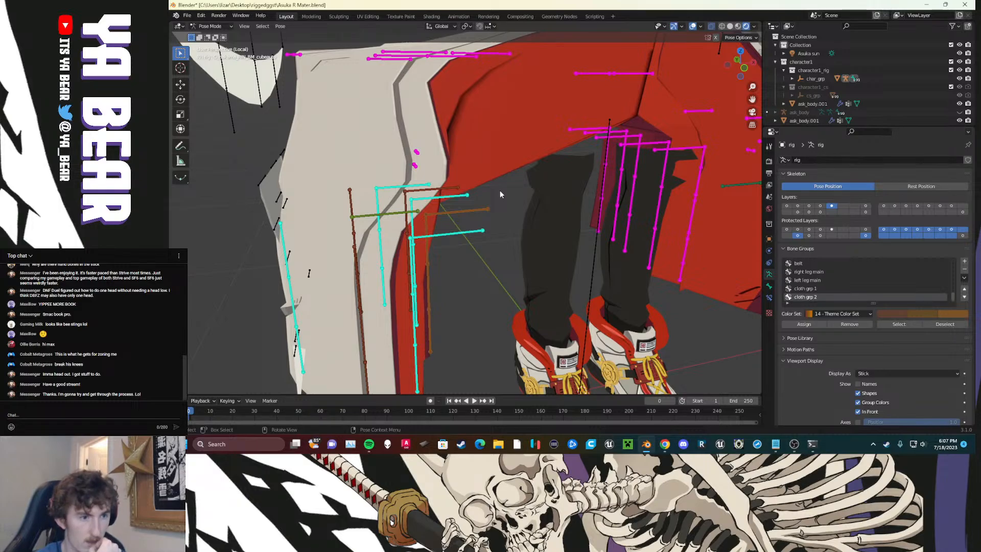
middle_click_drag(437, 259, 429, 152)
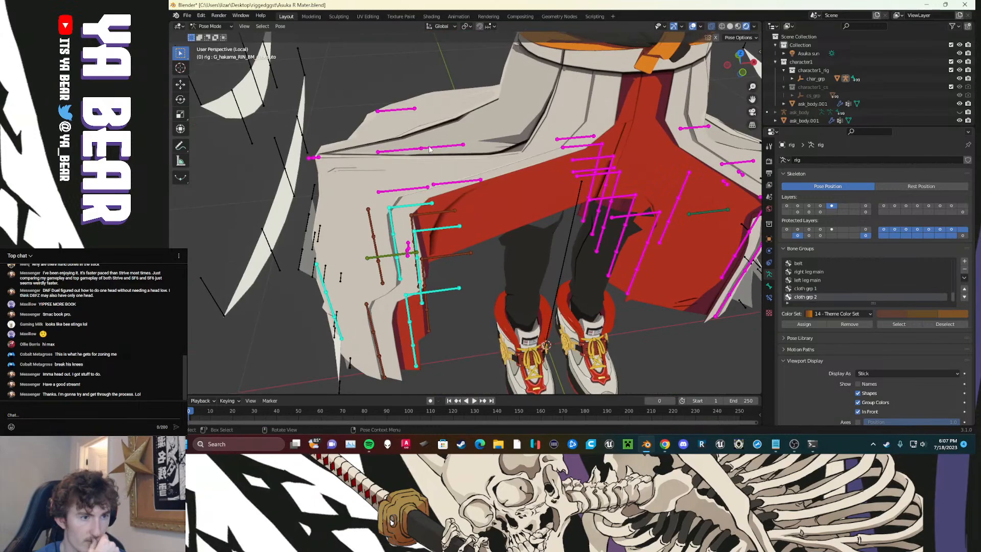
key("g")
right_click(453, 113)
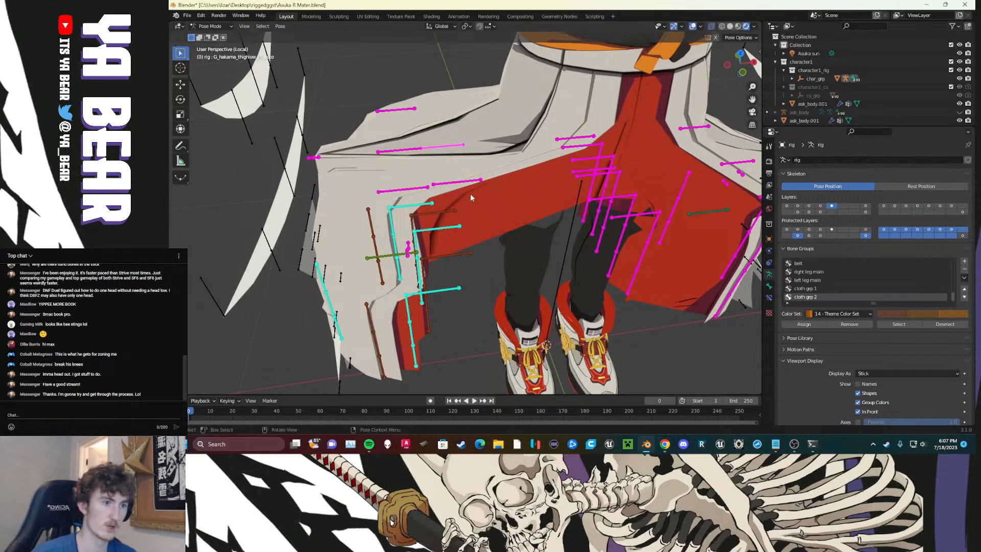
middle_click_drag(470, 193, 450, 198)
scroll(487, 189, "down", 4)
left_click(440, 148)
key("g")
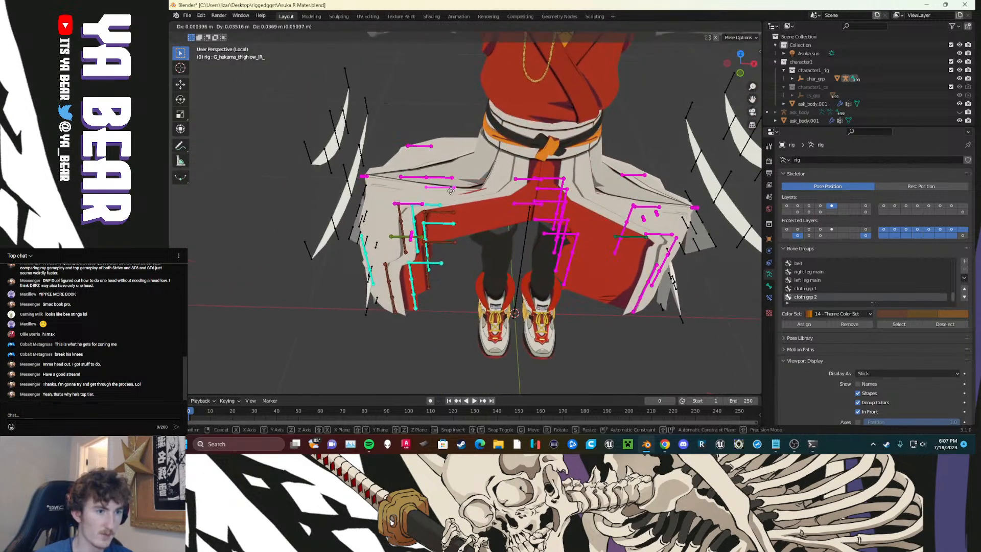
right_click(433, 221)
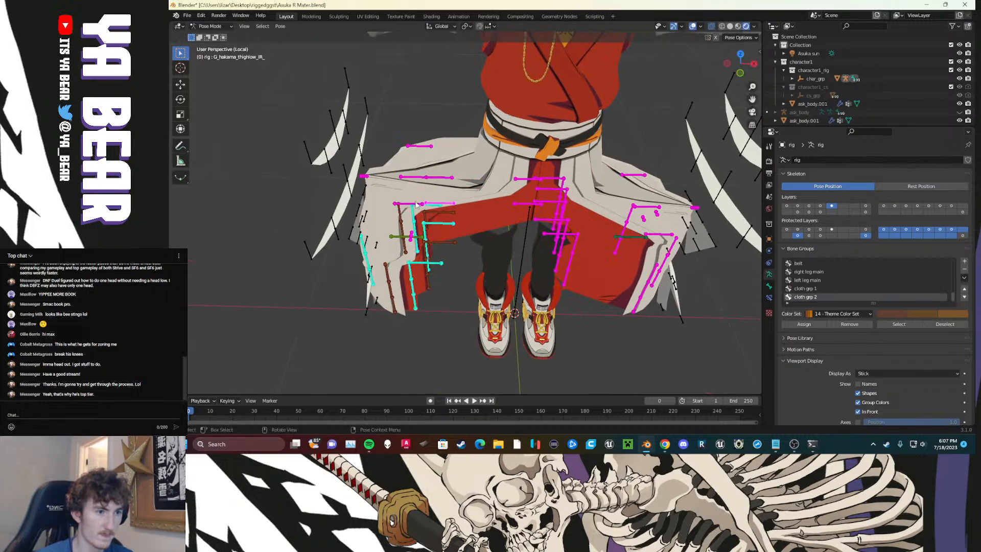
key("g")
right_click(424, 176)
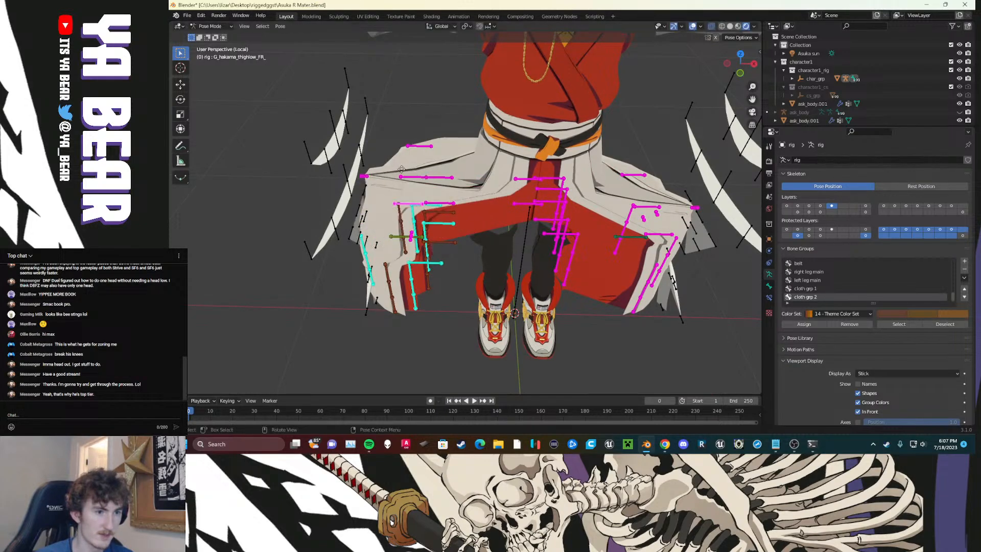
key("g")
right_click(406, 184)
Step: Test-move G_hakama_thighlow_OR_ and G_hakama_thighlow_IR_auto on the right robe leg to check their influence, cancelling each move
left_click(365, 177)
key("g")
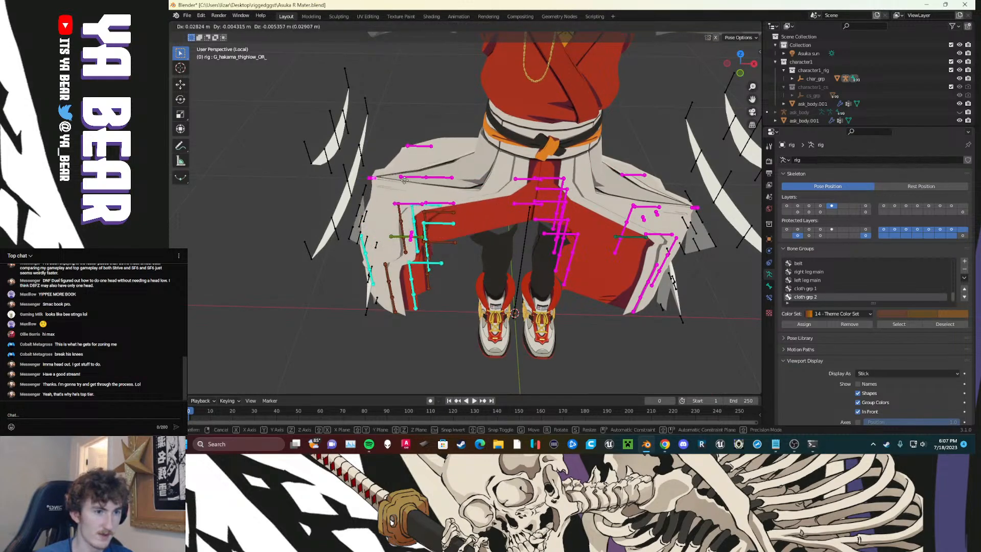
right_click(431, 178)
left_click(432, 178)
key("g")
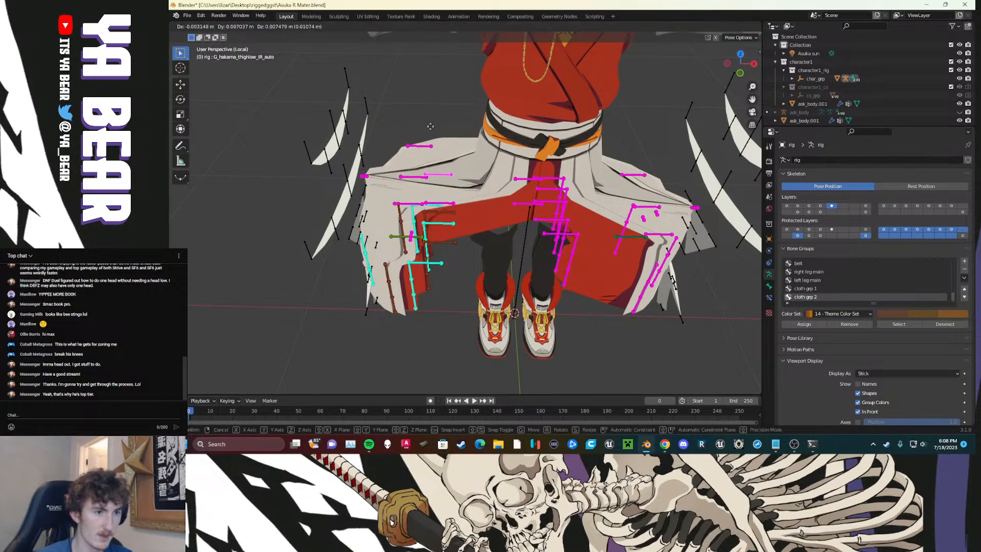
right_click(424, 172)
key("g")
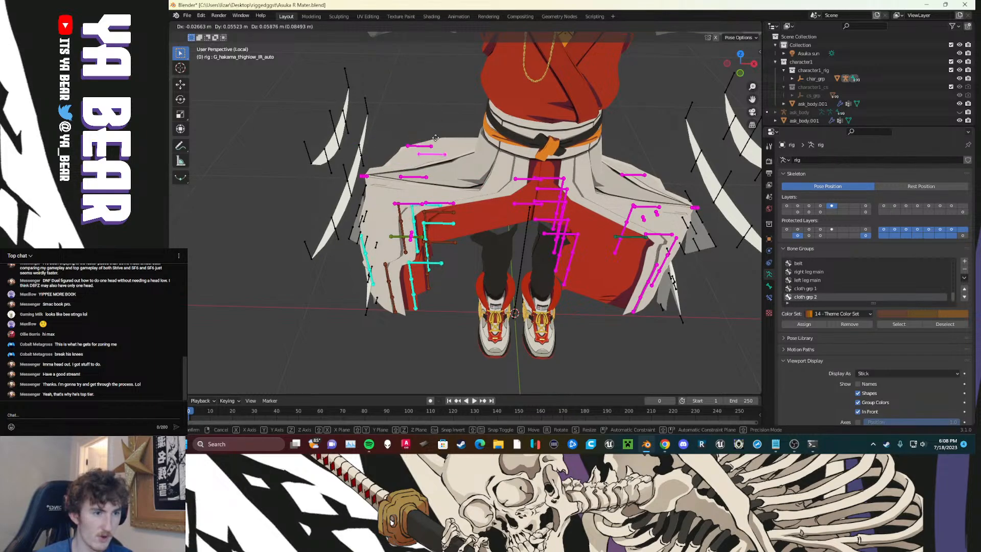
right_click(434, 134)
middle_click_drag(476, 207, 538, 164)
key("g")
right_click(532, 150)
Step: Assign the left white robe panel's side bone chain to cloth grp 1 and its front and back chains to cloth grp 2
middle_click_drag(606, 161, 660, 355)
left_click(806, 288)
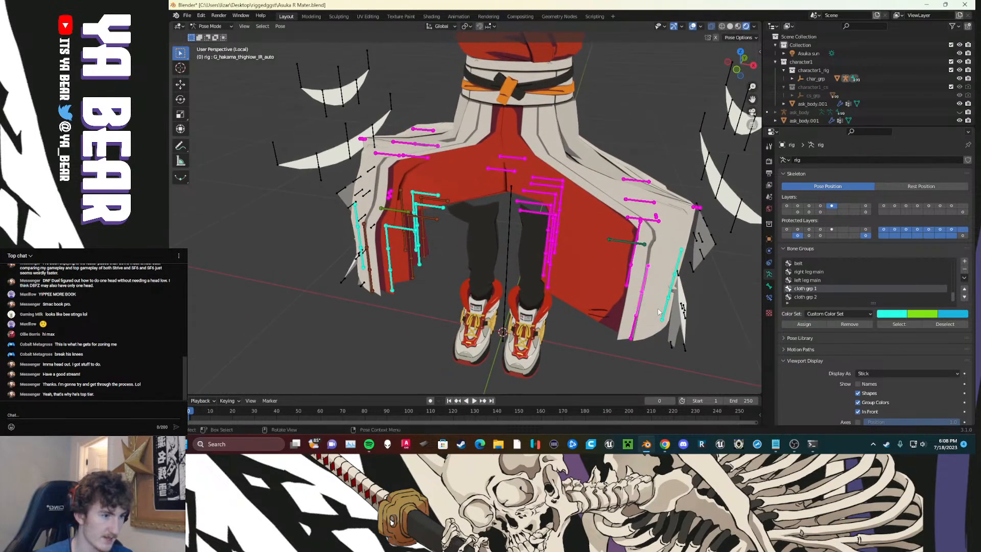
left_click(632, 329)
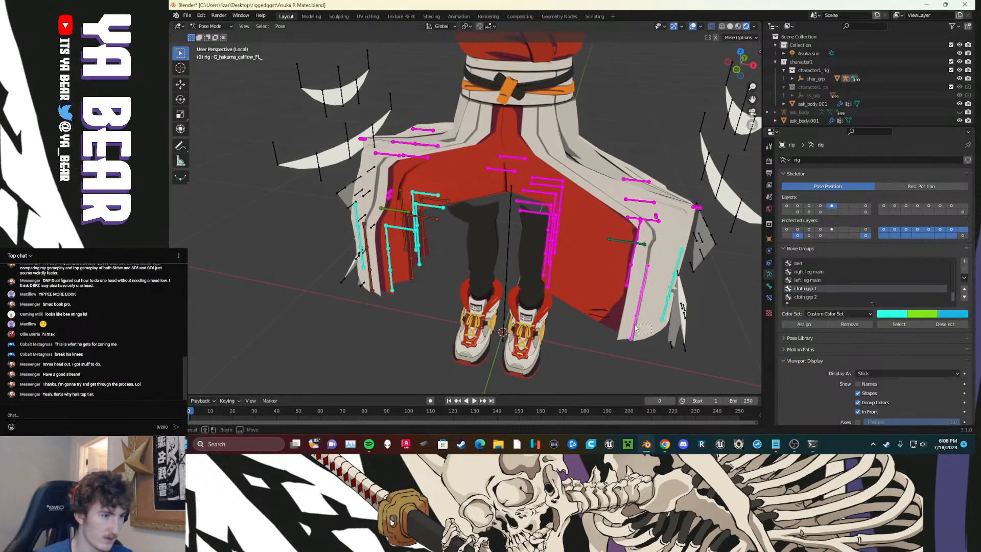
left_click(796, 297)
middle_click_drag(669, 343, 510, 354)
left_click_drag(470, 300, 469, 294)
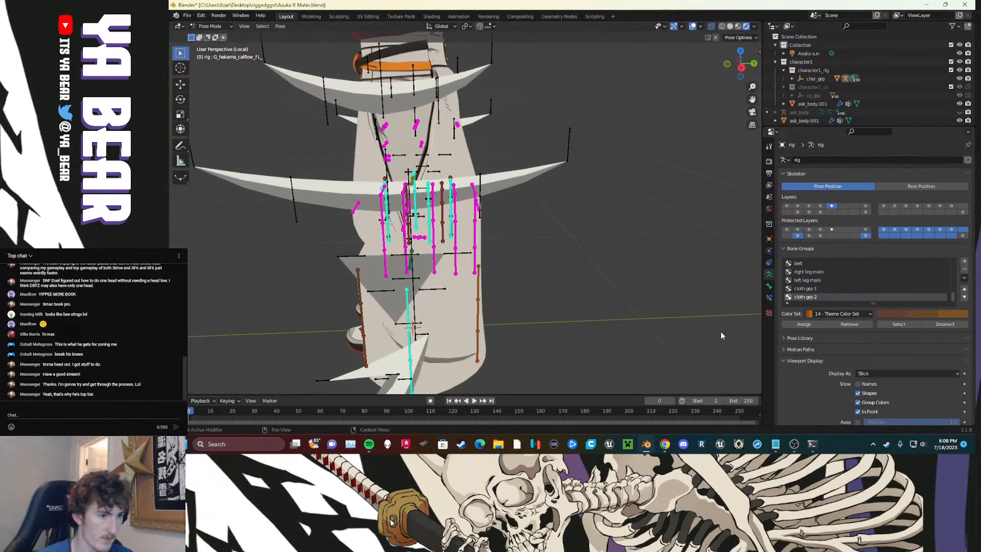
Step: Assign every other bone chain inside the left robe leg, including their base bones, to cloth grp 1
middle_click_drag(519, 335, 474, 277)
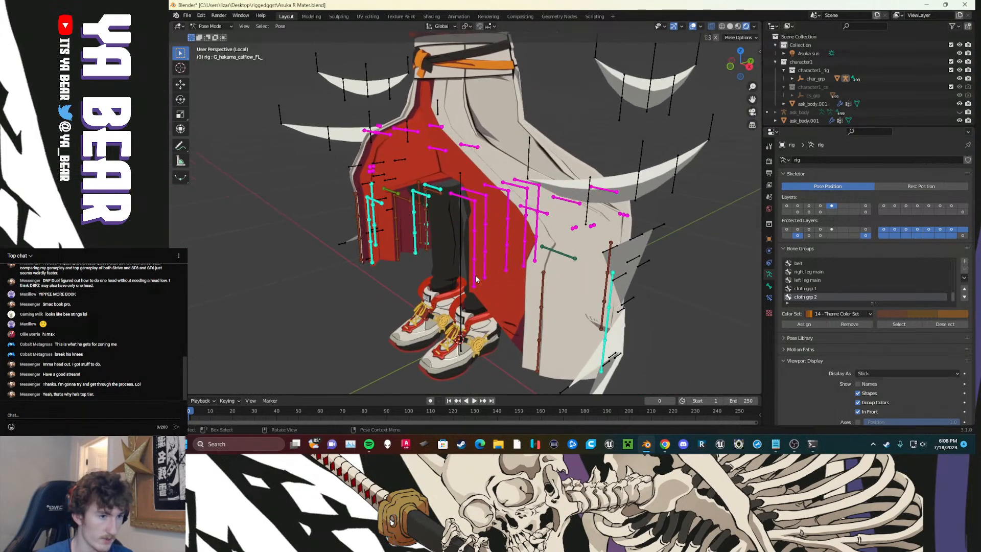
key("c")
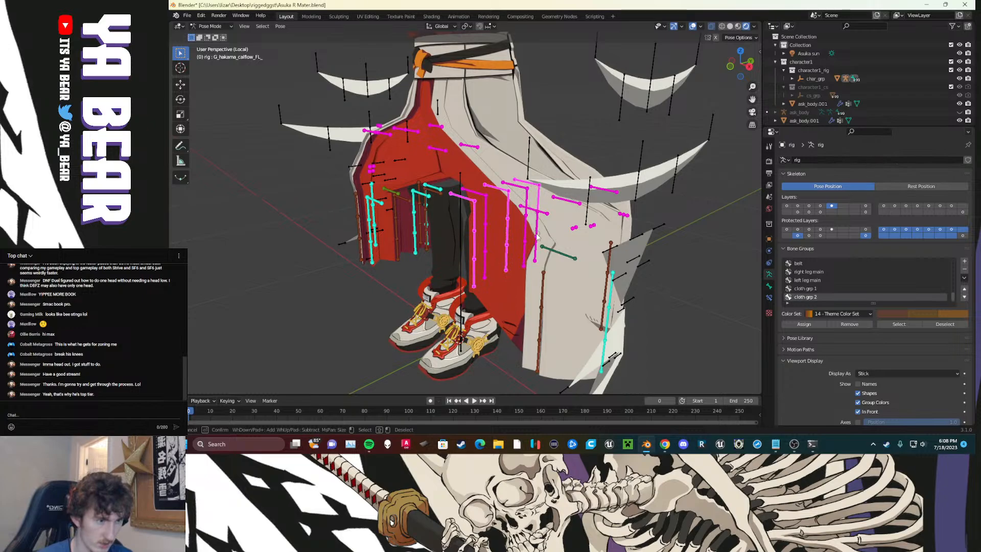
key("Escape")
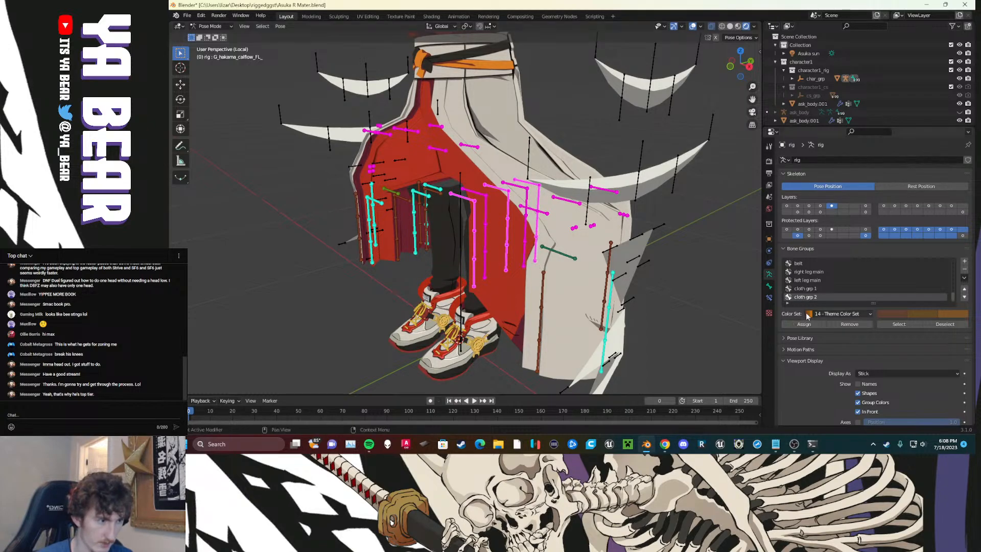
middle_click_drag(613, 303, 529, 267)
left_click(803, 289)
left_click(803, 325)
Step: Assign the remaining alternate bone chains inside the left robe leg to cloth grp 2
key("c")
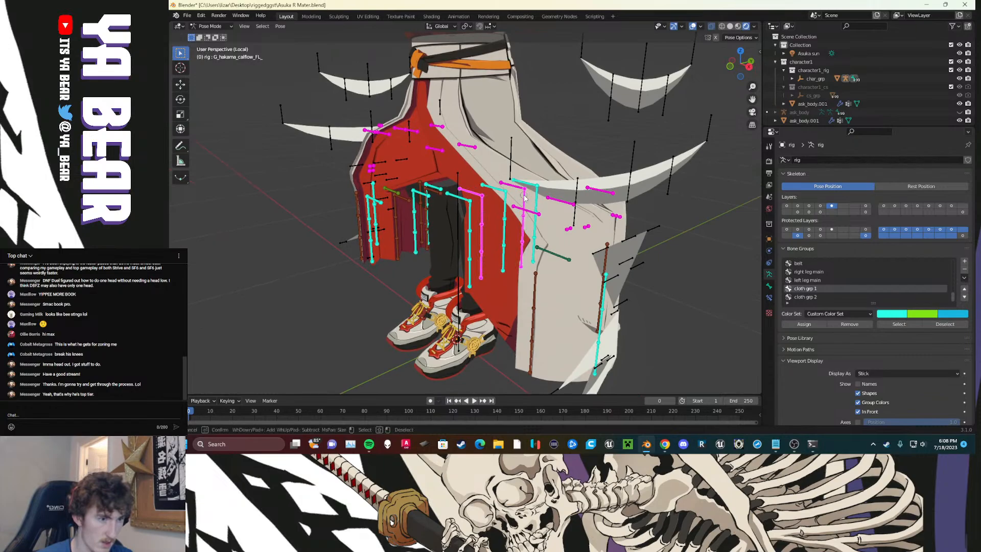
right_click(562, 219)
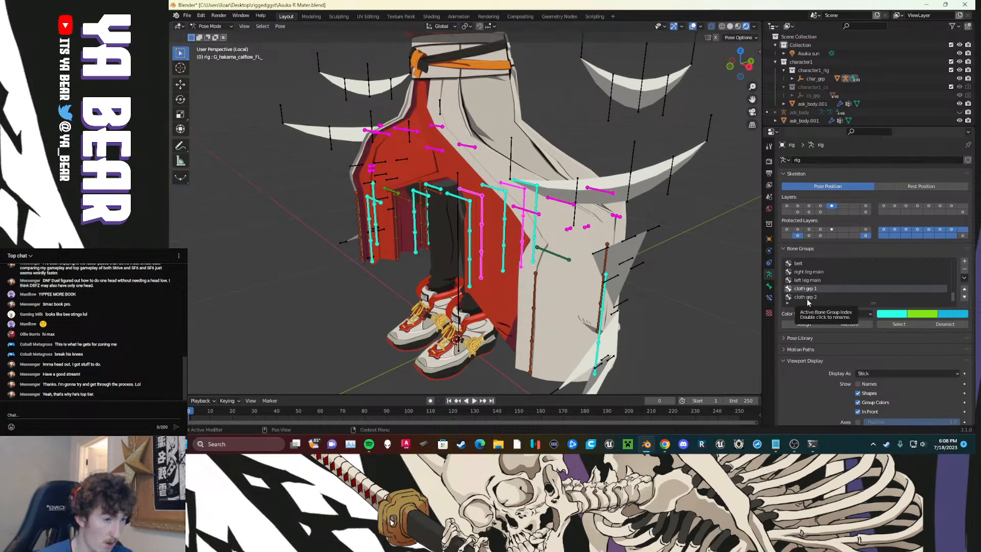
left_click(806, 297)
left_click(788, 324)
Step: Reset the pose of all the visible robe bones so both robe legs hang straight down
middle_click_drag(682, 316, 472, 272)
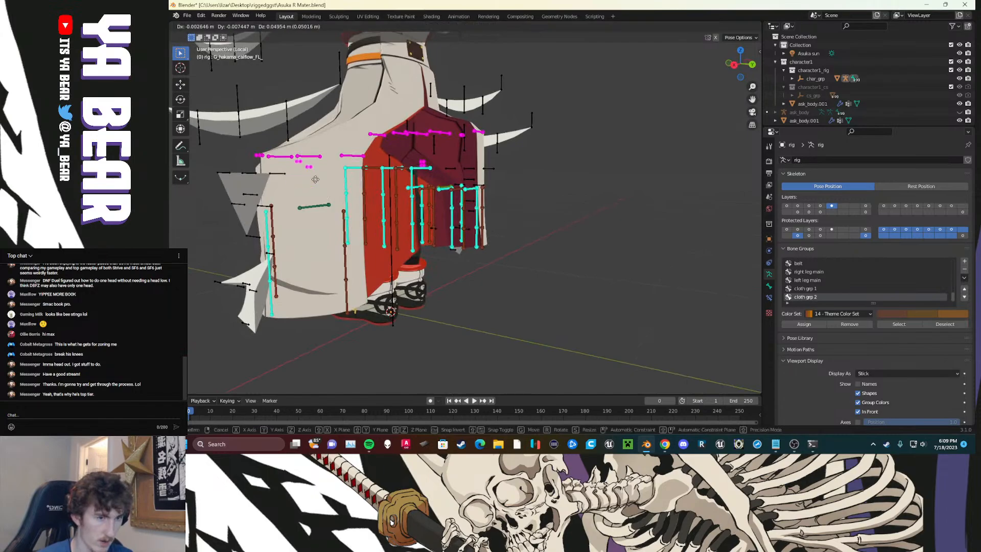
middle_click_drag(287, 174, 489, 282)
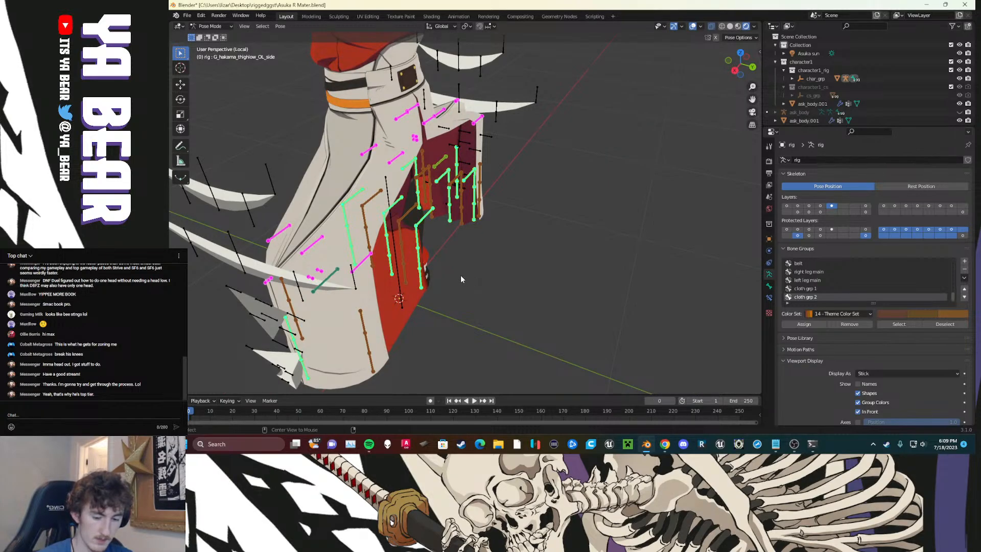
scroll(460, 276, "down", 4)
left_click(459, 298)
middle_click_drag(459, 297, 542, 245)
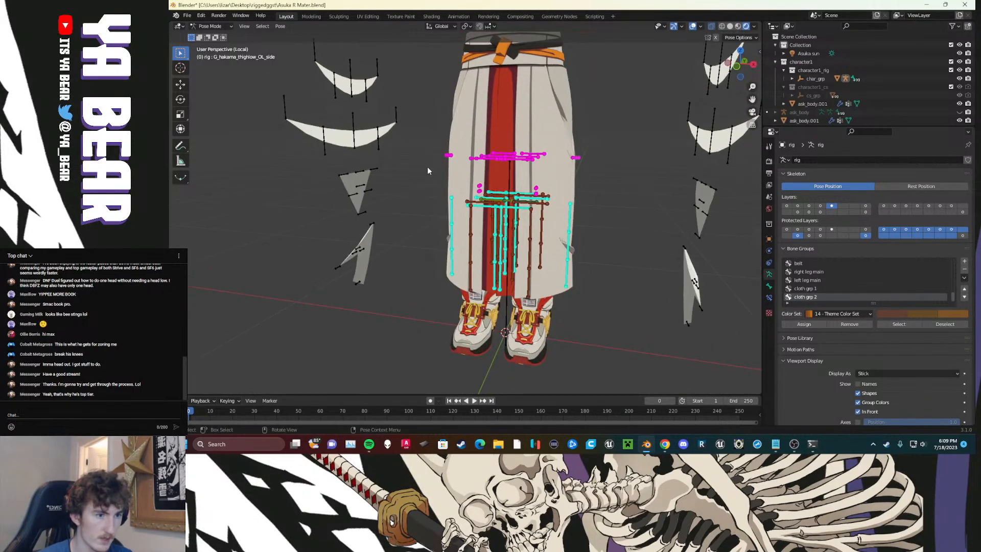
Step: Select the outer left thigh bone G_hakama_thighlow_OL_, add a new bone group, and save the file
left_click(580, 161)
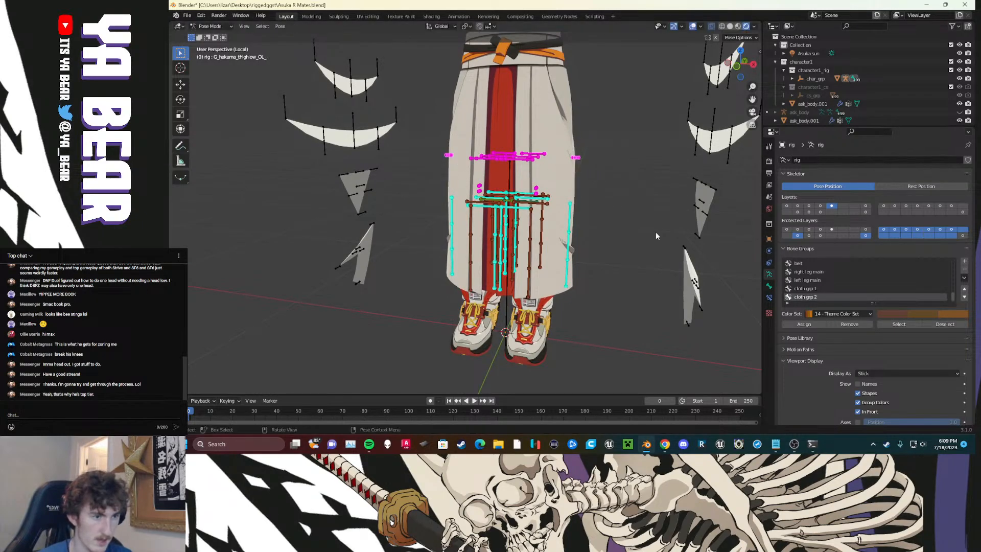
left_click(964, 262)
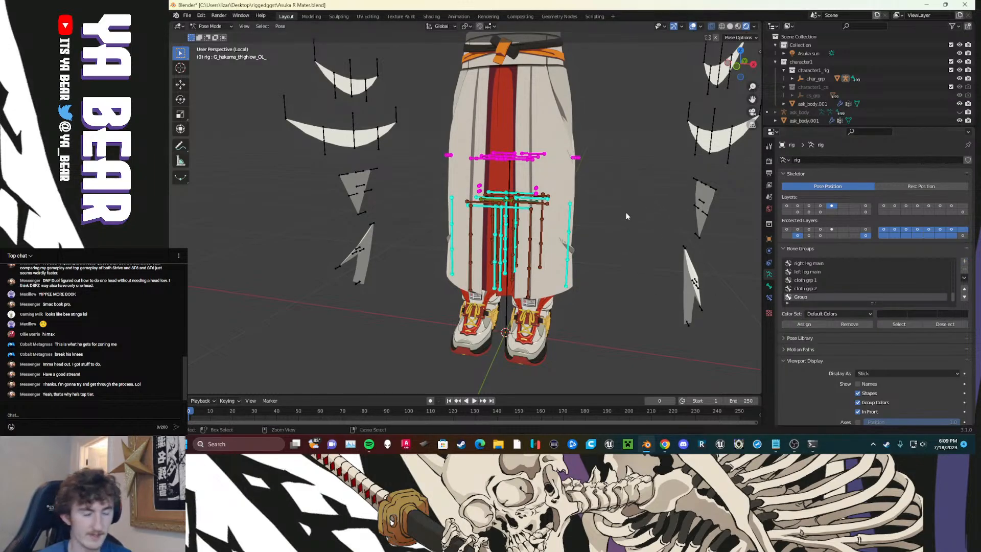
key("ctrl+s")
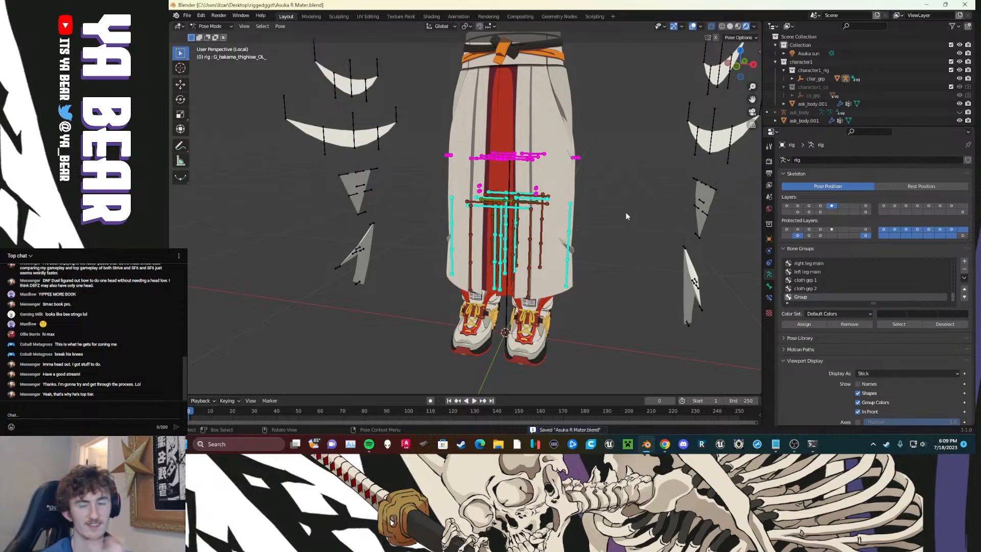
Step: Switch the rig from Pose Mode to Object Mode and select it
left_click_drag(596, 143, 570, 173)
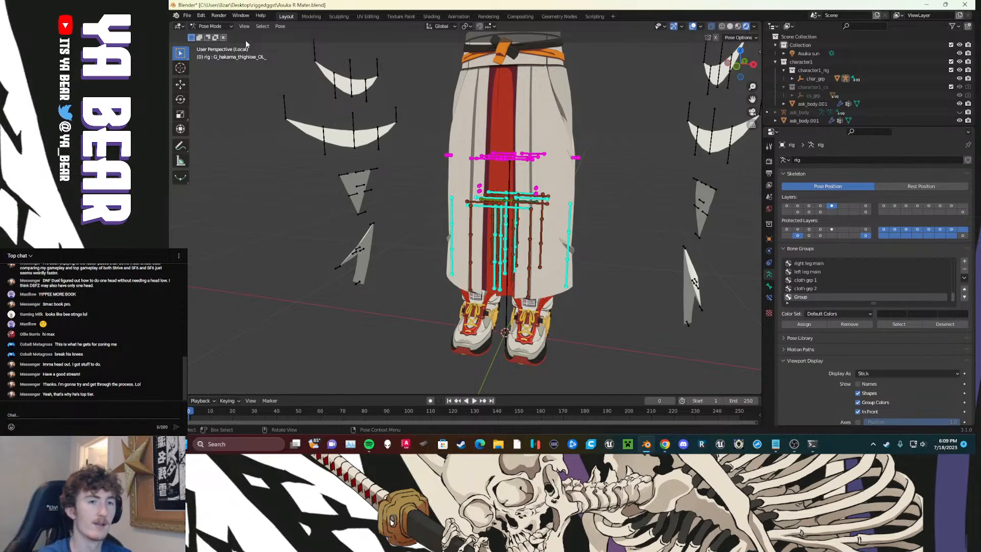
left_click(205, 27)
left_click(209, 37)
left_click(626, 172)
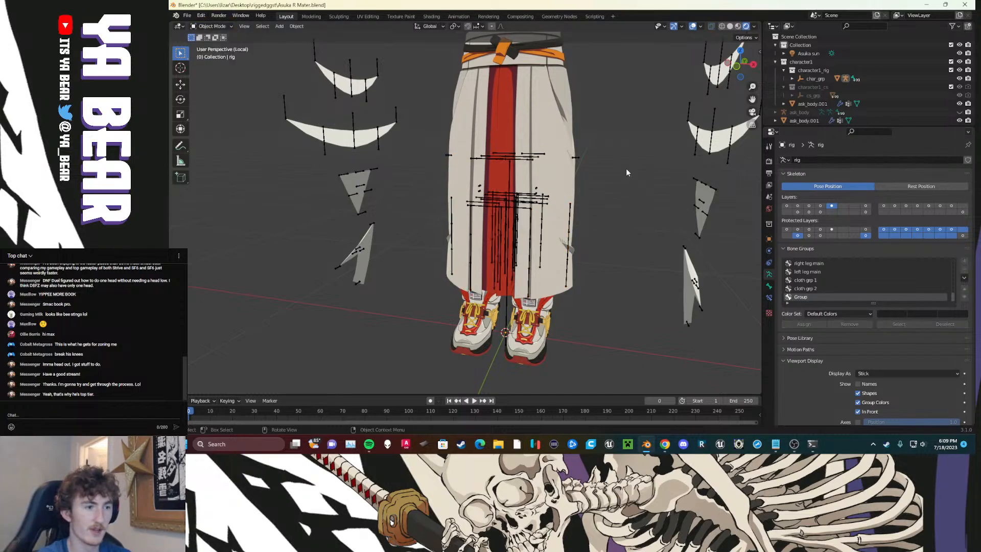
left_click(507, 205)
Step: Display the rig's other bone layers one at a time to examine which bones each of them holds
middle_click_drag(616, 155, 583, 250, "shift")
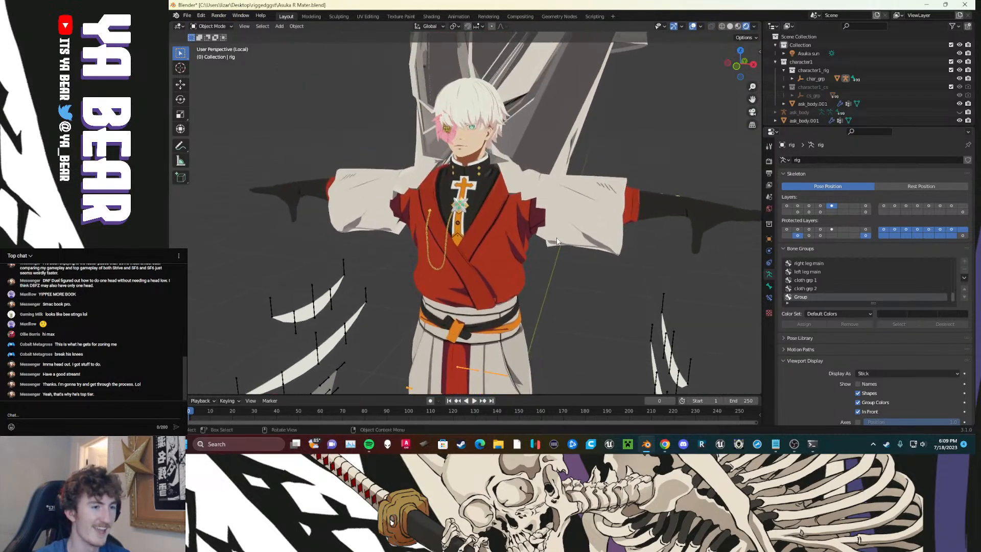
scroll(674, 237, "down", 2)
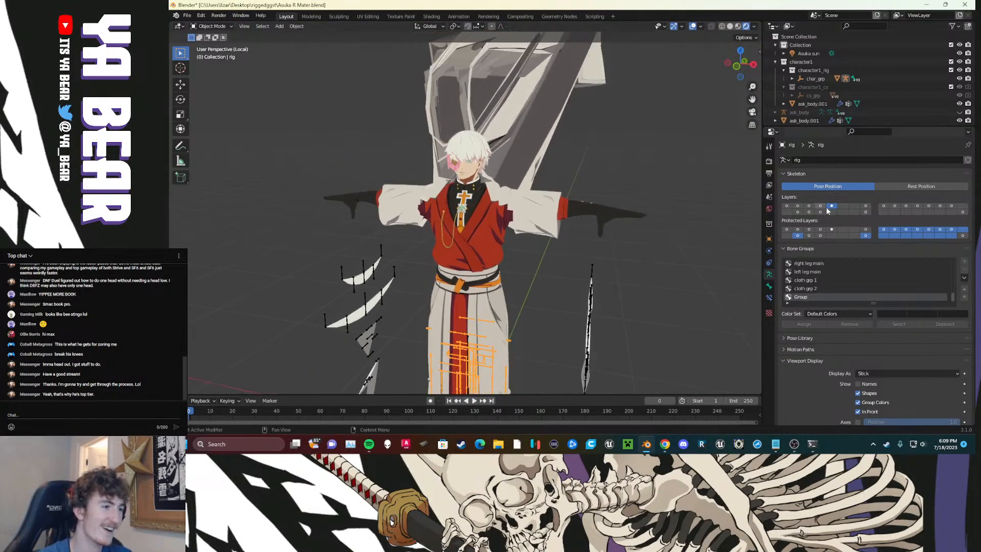
left_click(819, 205)
left_click(808, 205)
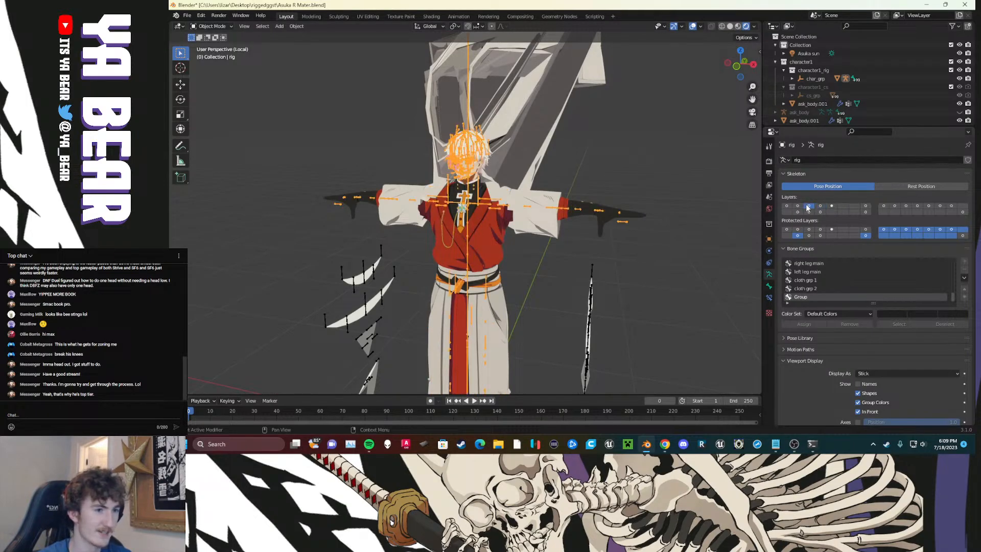
scroll(591, 215, "down", 5)
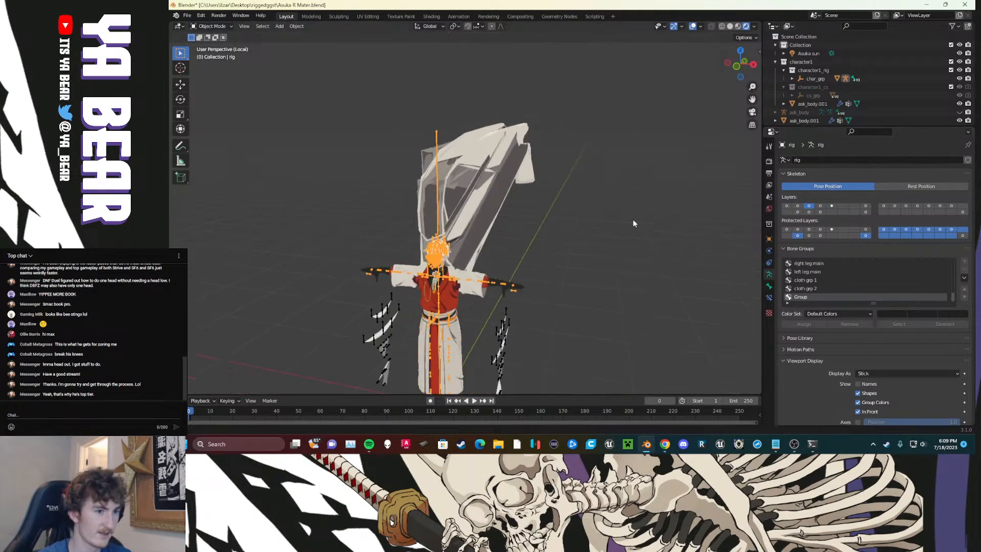
left_click(809, 212)
left_click(820, 212)
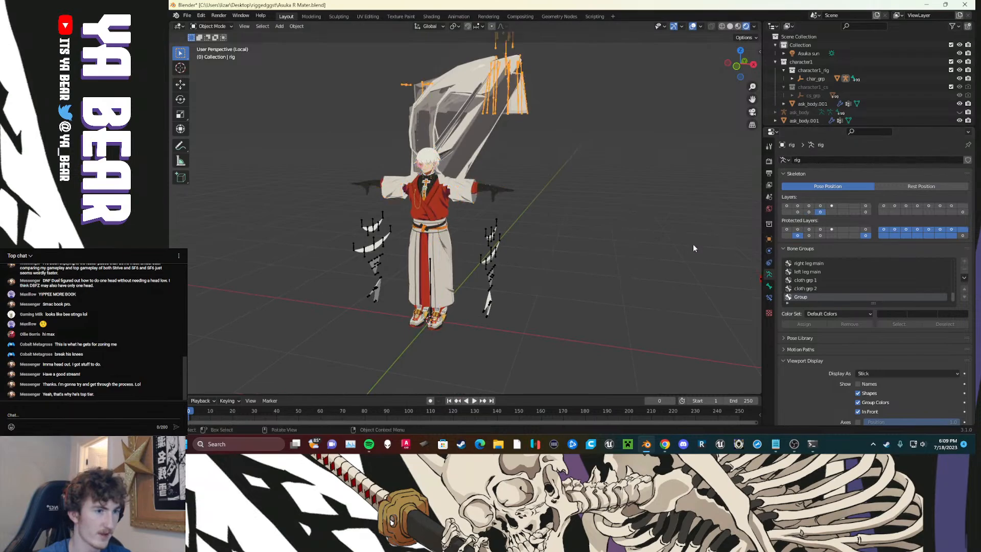
Step: Switch the rig to Pose Mode and clear the location of all its visible cape and hood bones
middle_click_drag(595, 190, 615, 237, "shift")
scroll(614, 235, "up", 1)
middle_click_drag(607, 168, 587, 263, "shift")
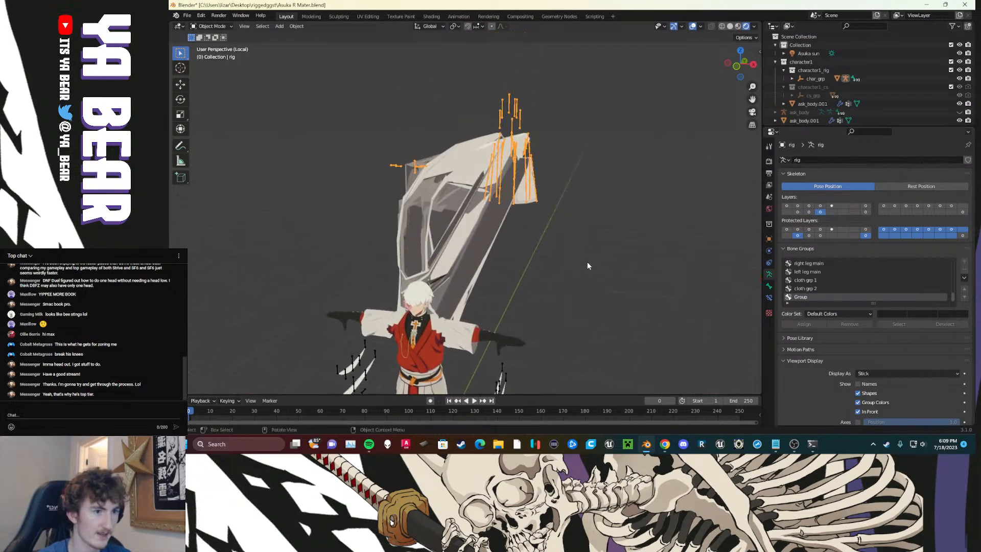
scroll(573, 254, "up", 3)
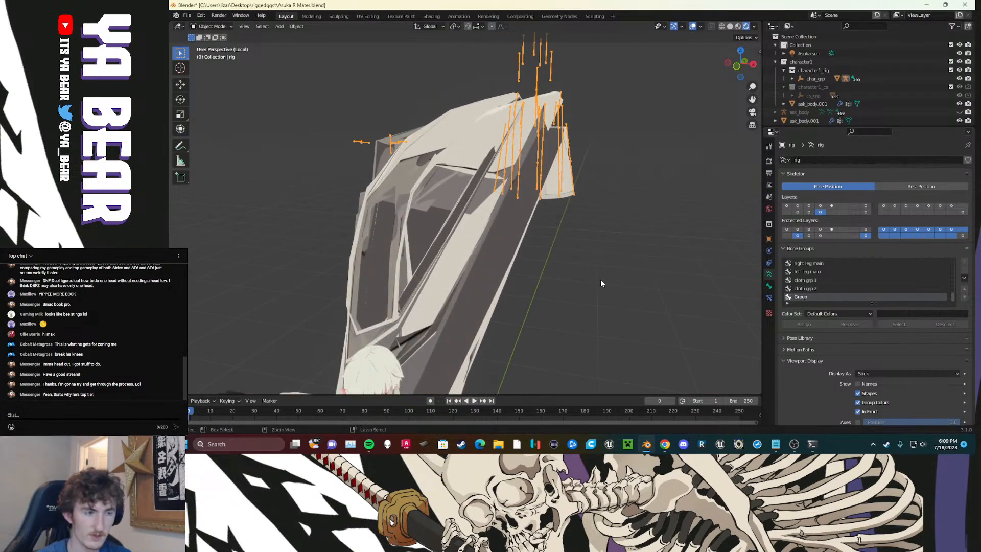
key("ctrl+Tab")
key("a")
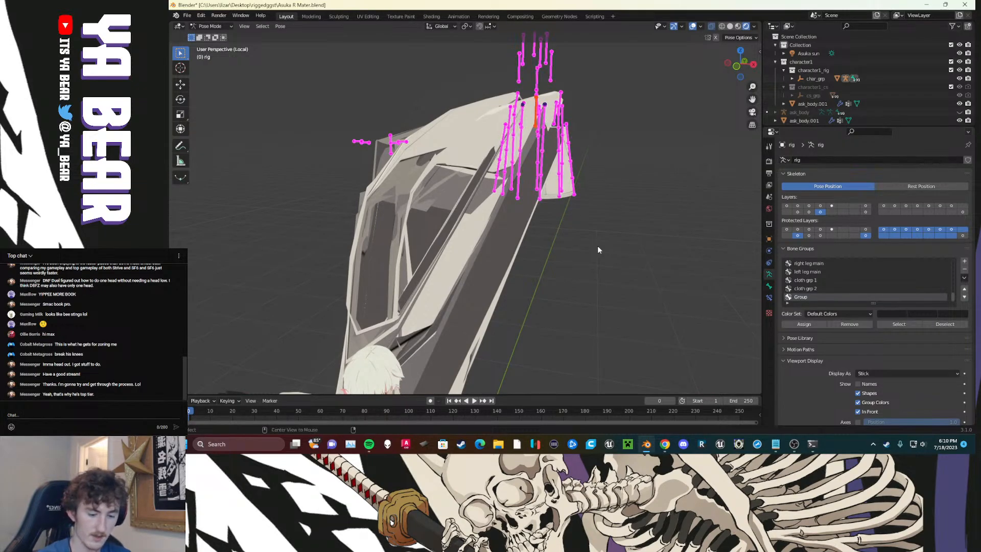
key("alt+g")
middle_click_drag(513, 359, 551, 221, "shift")
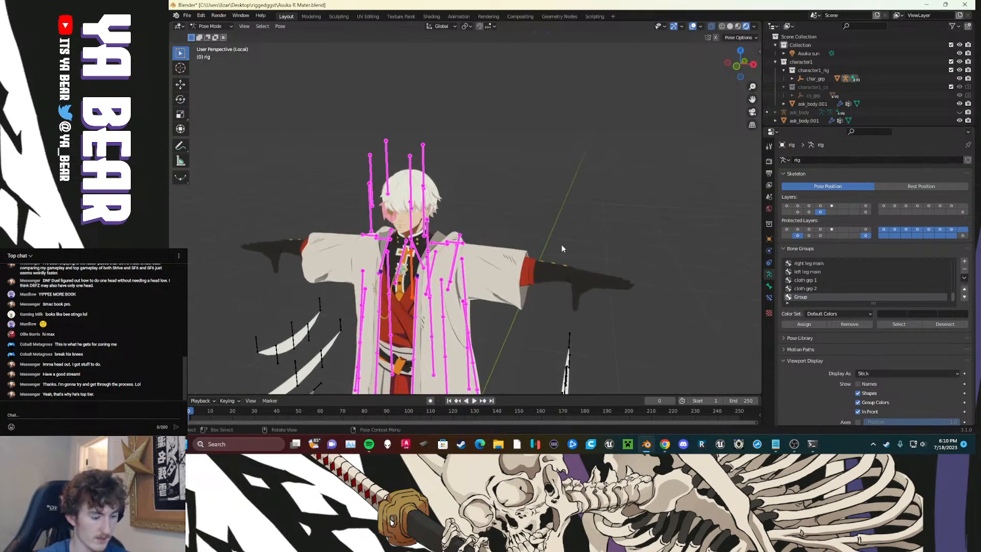
Step: Assign the two diagonal front cape bone chains, one on each side, to the bone group cloth grp 1
key("KP_1")
scroll(486, 295, "up", 5)
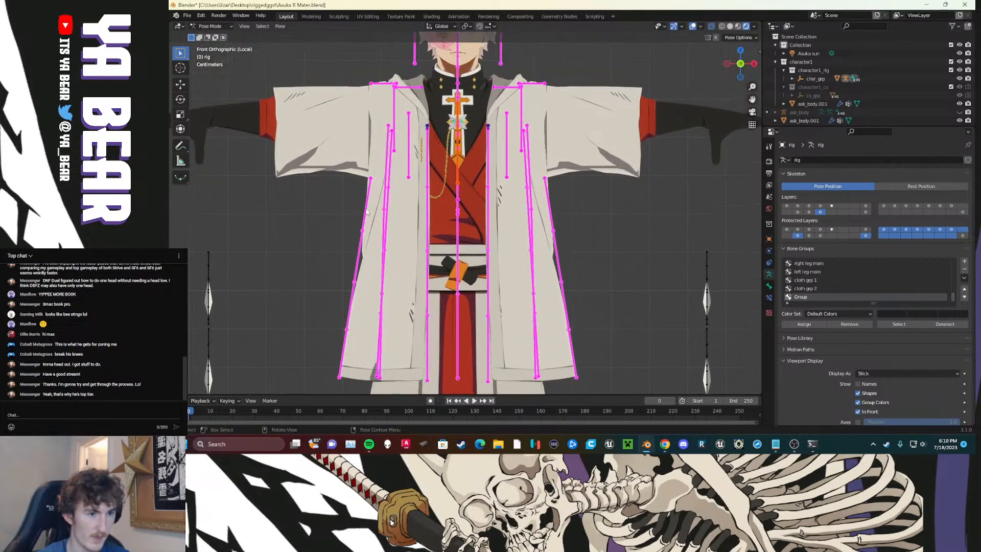
left_click(366, 211)
middle_click_drag(533, 198, 514, 211)
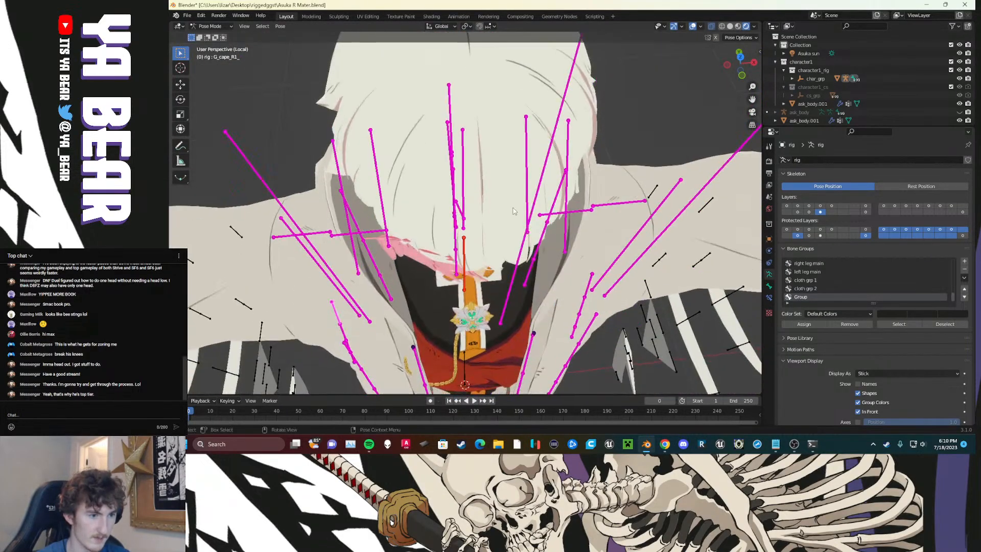
key("KP_7")
scroll(460, 282, "up", 2)
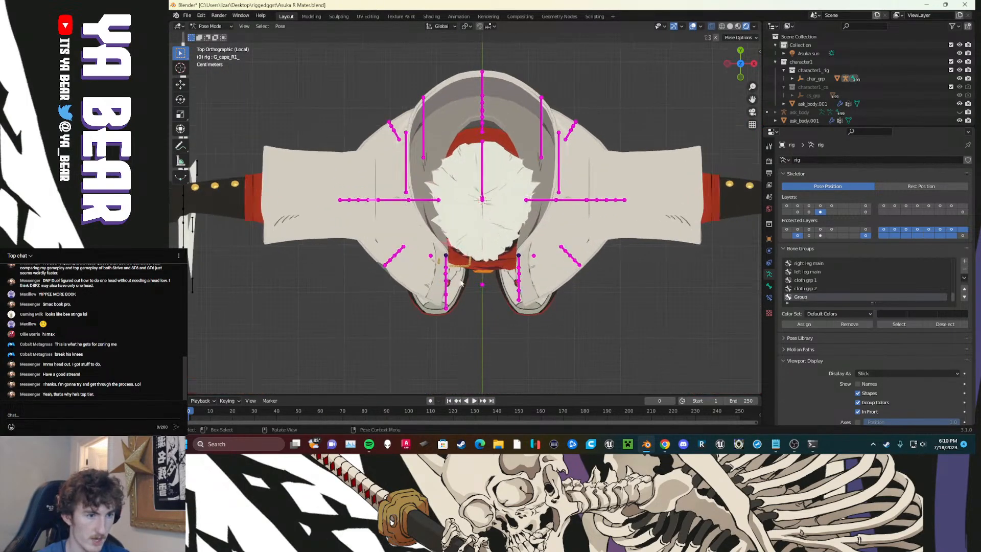
scroll(460, 282, "up", 1)
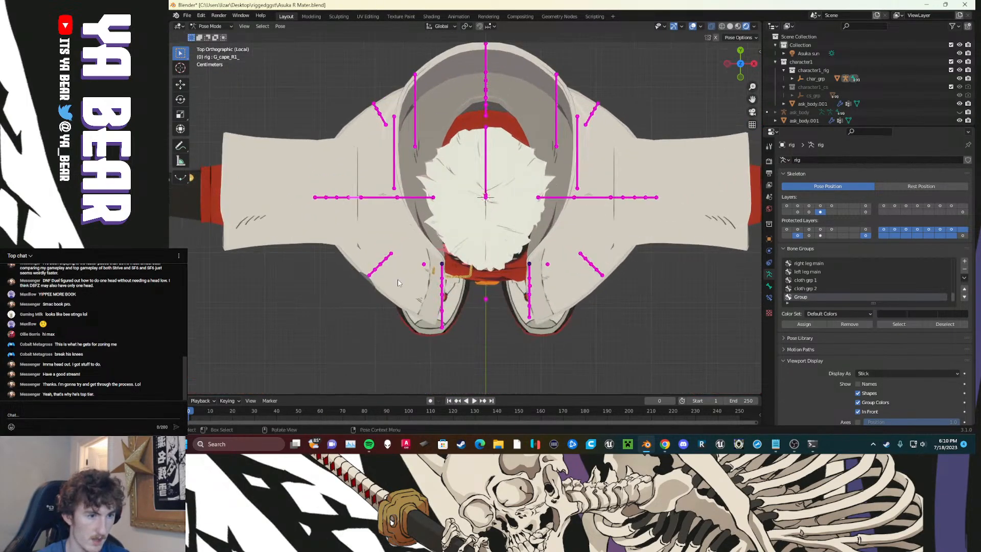
left_click(810, 281)
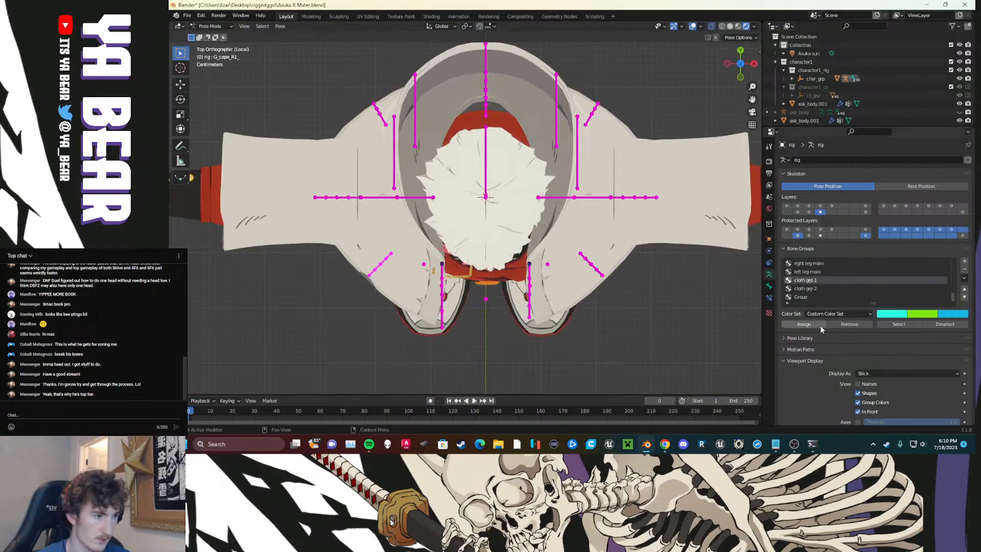
left_click(804, 324)
left_click(602, 273)
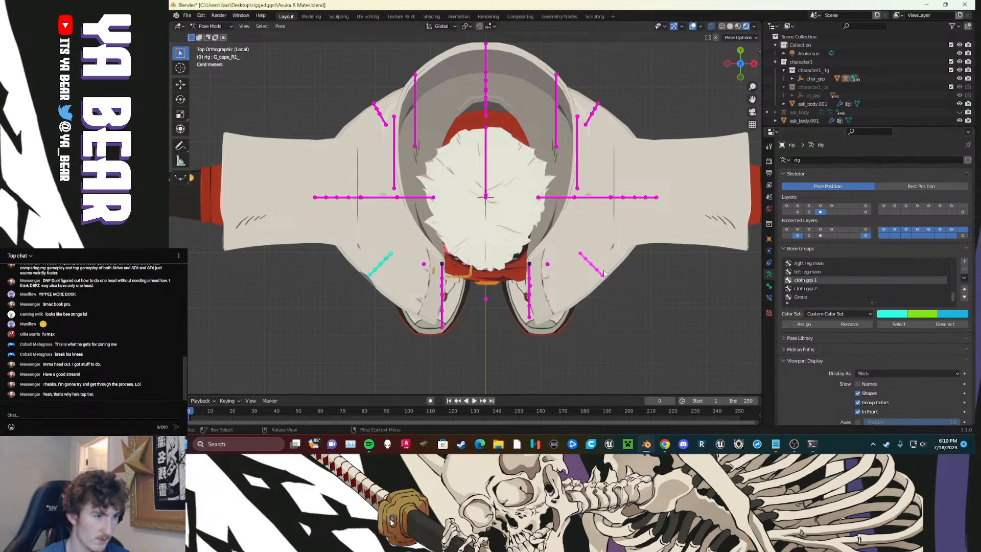
left_click(799, 323)
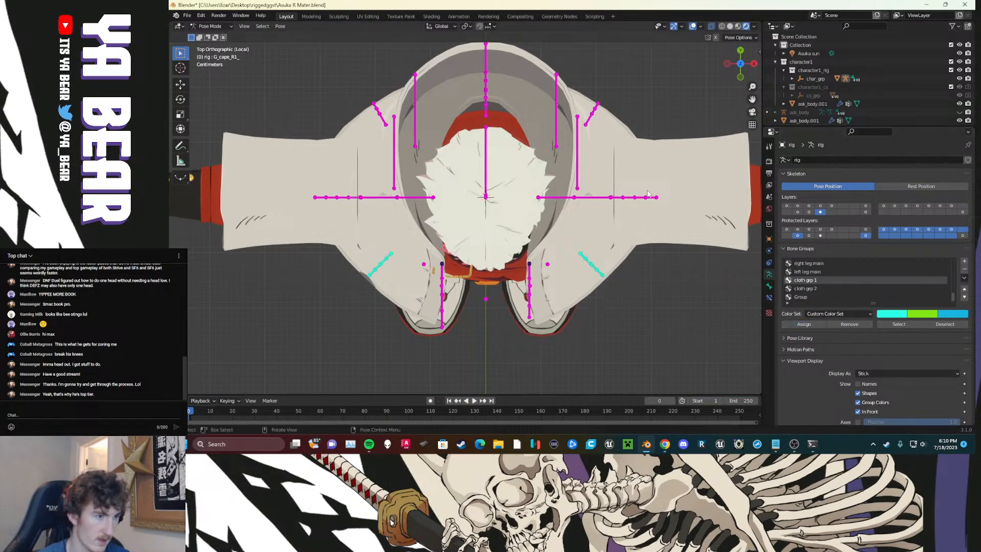
Step: Assign the two diagonal rear cape bone chains, one on each side, to the bone group cloth grp 1
left_click_drag(602, 127, 587, 89)
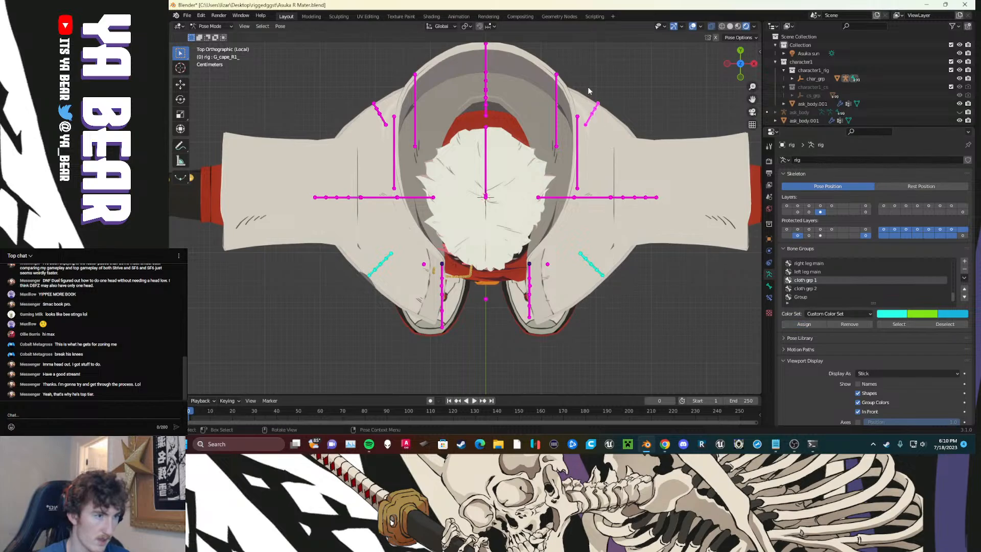
left_click_drag(389, 129, 358, 80)
left_click(804, 324)
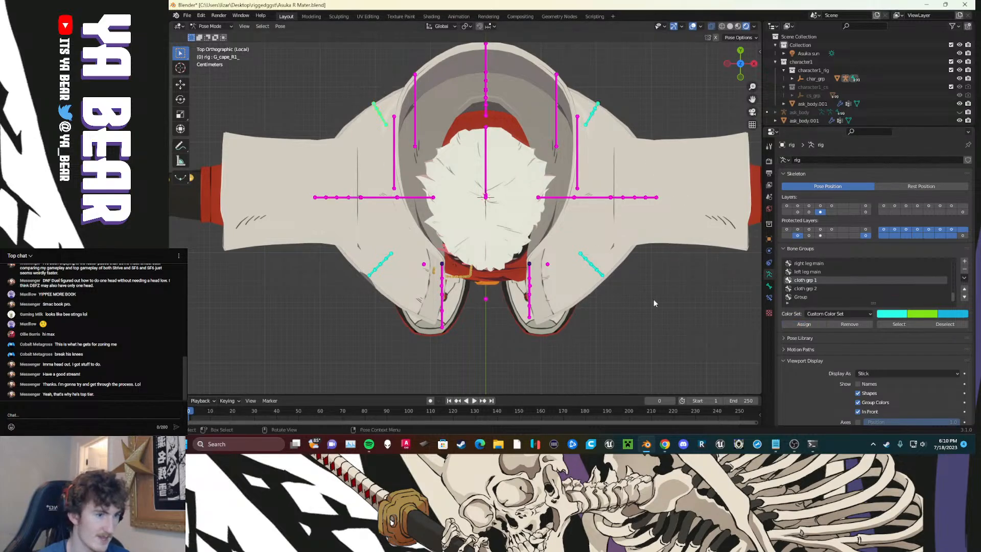
Step: Select the back-centre cape bone G_cape_B1_ and move it down the coat
middle_click_drag(654, 303, 386, 153)
left_click(374, 144)
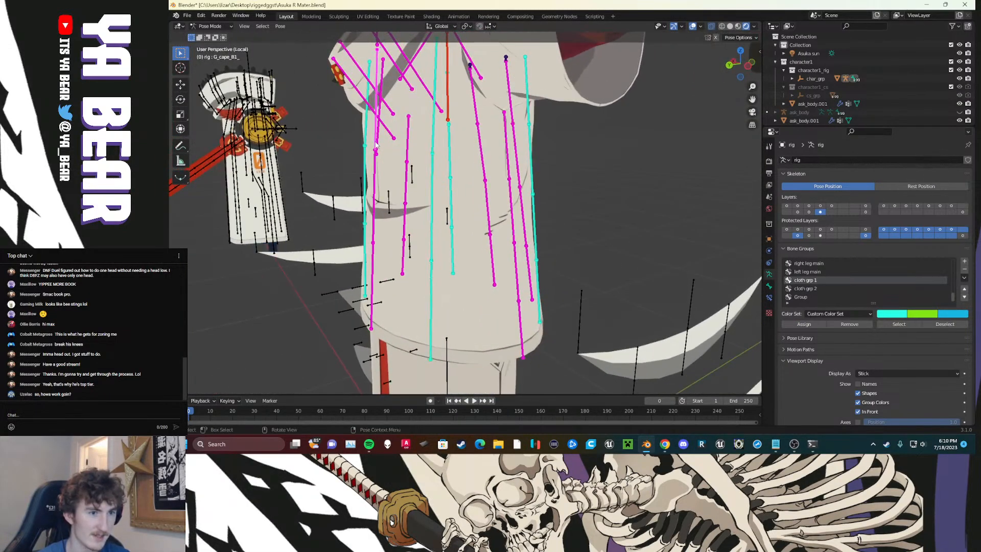
left_click(375, 161)
middle_click_drag(380, 162, 437, 154)
left_click(409, 97)
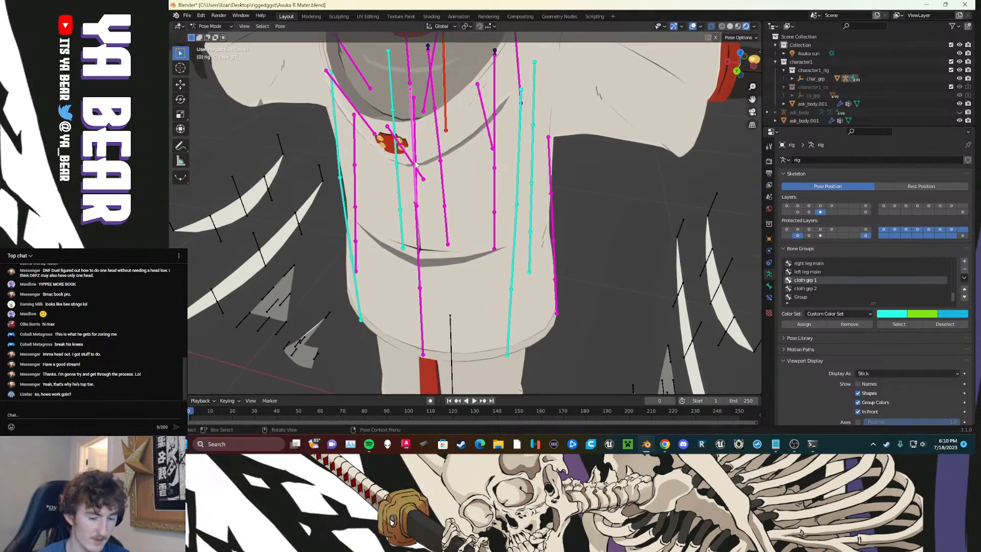
key("g")
left_click(382, 300)
scroll(408, 347, "down", 2)
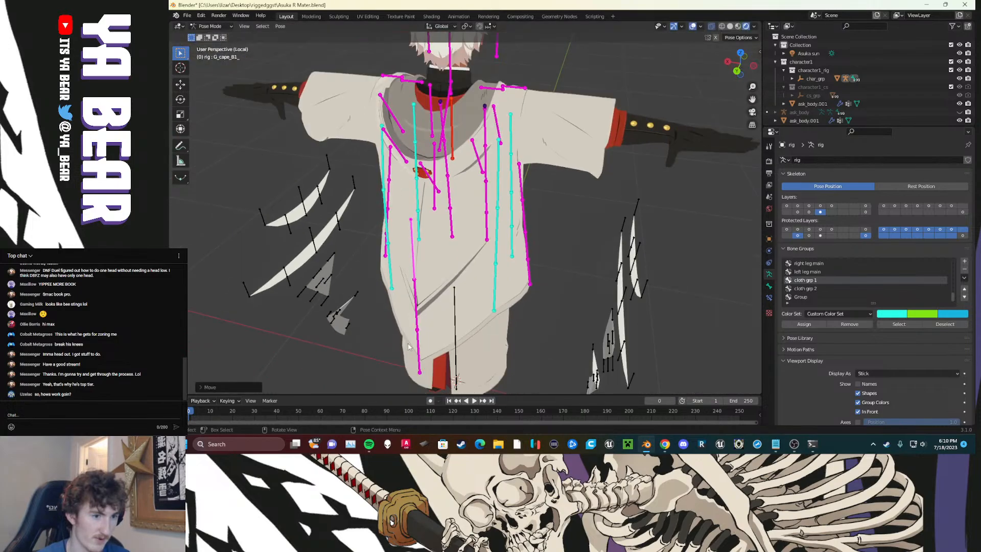
Step: Assign the whole back-centre cape bone chain to the bone group cloth grp 2
left_click(426, 276)
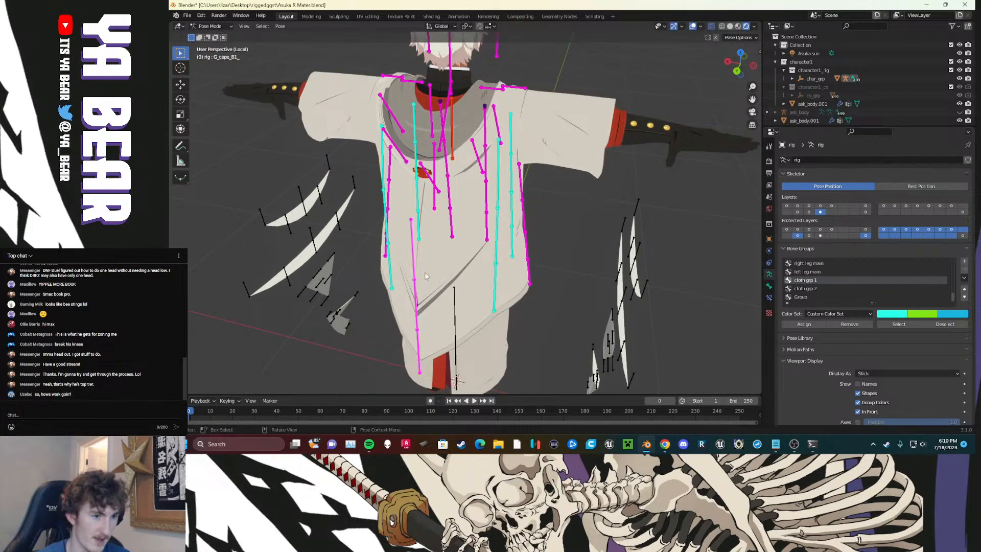
left_click(795, 325)
middle_click_drag(562, 266, 491, 292)
left_click(811, 290)
left_click(803, 325)
Step: Assign the cape bone chains at both sides of the coat to the bone group cloth grp 2
left_click_drag(476, 249, 476, 248)
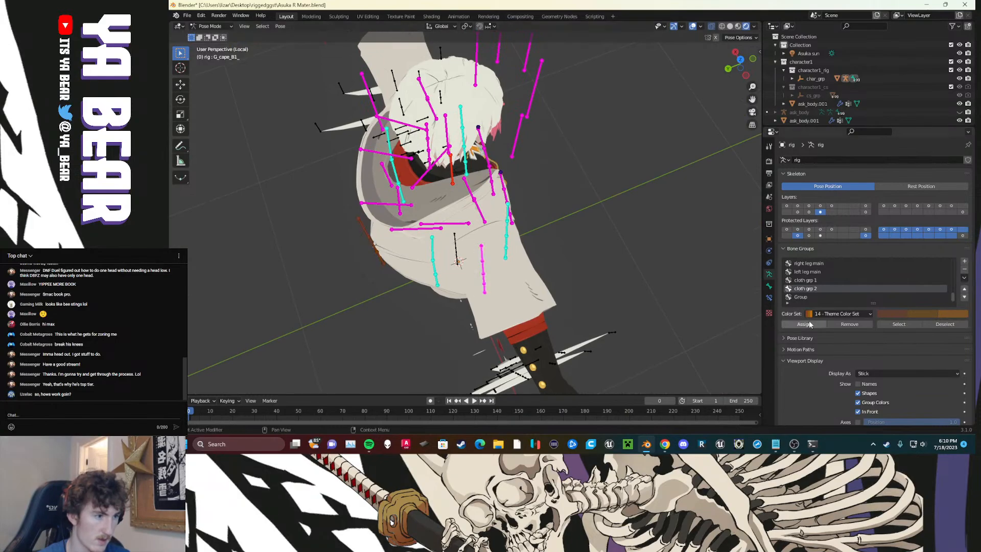
left_click(804, 325)
middle_click_drag(664, 302, 578, 306)
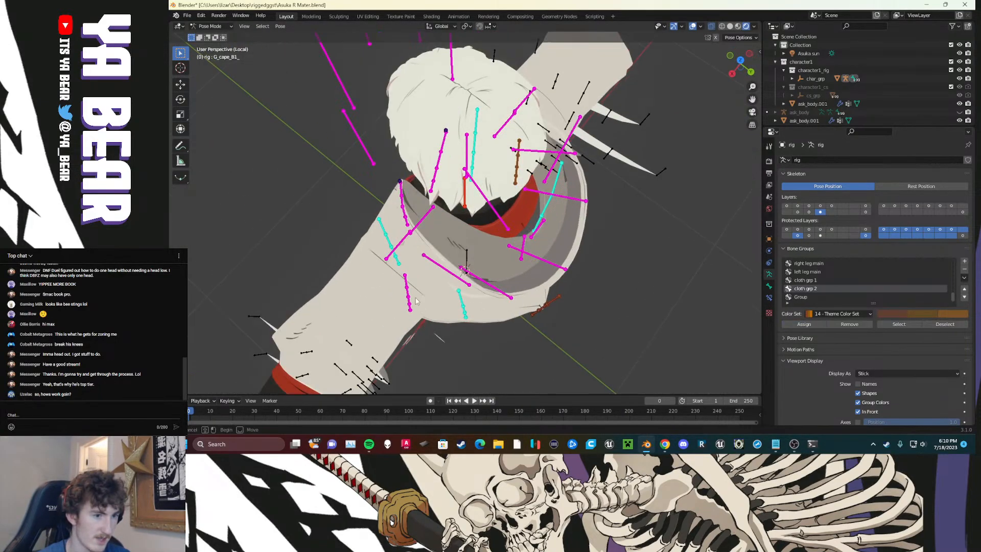
left_click(804, 325)
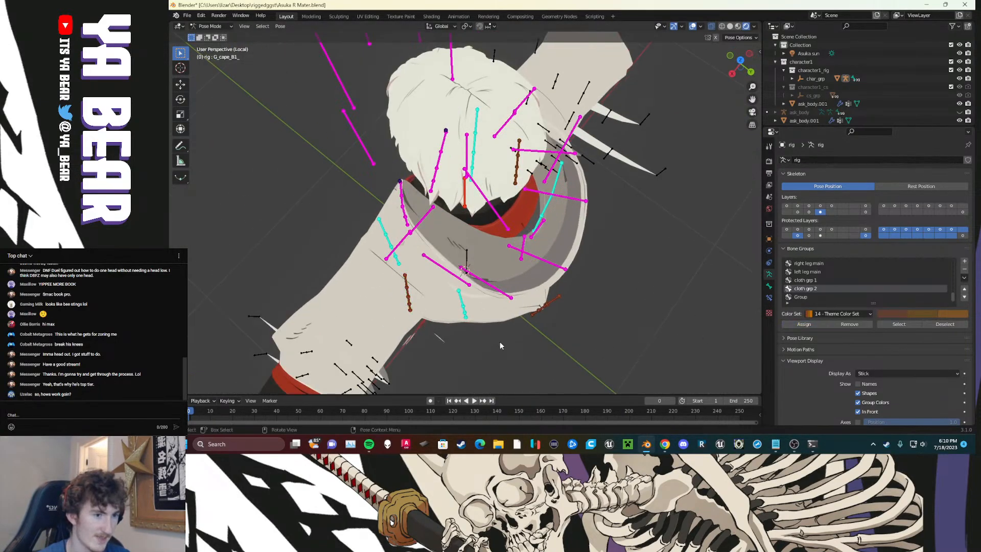
Step: Assign the two bone chains along the coat's front opening to the bone group Group and set its colors to 09 - Theme Color Set
scroll(492, 267, "up", 5)
middle_click_drag(499, 342, 545, 320, "shift")
scroll(507, 300, "down", 1)
scroll(508, 298, "down", 6)
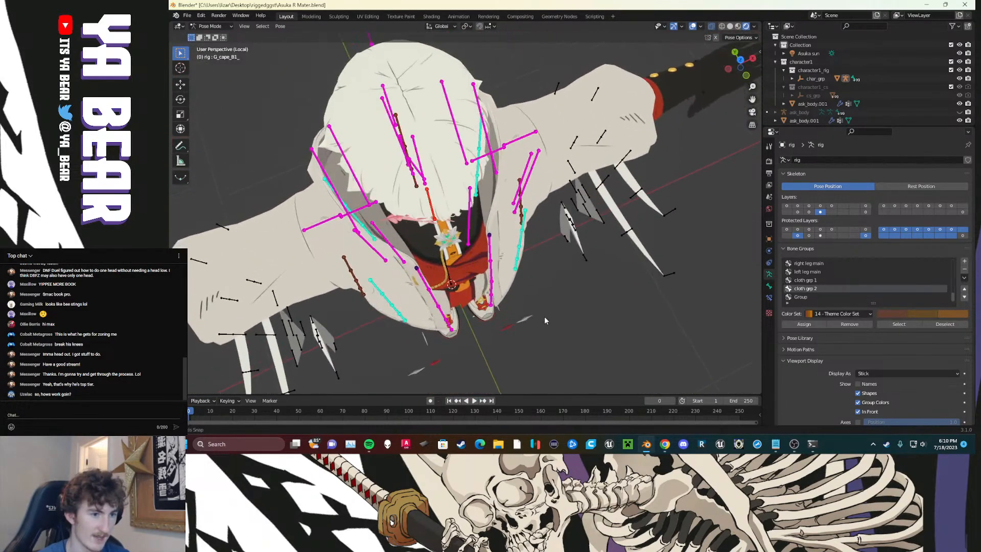
key("c")
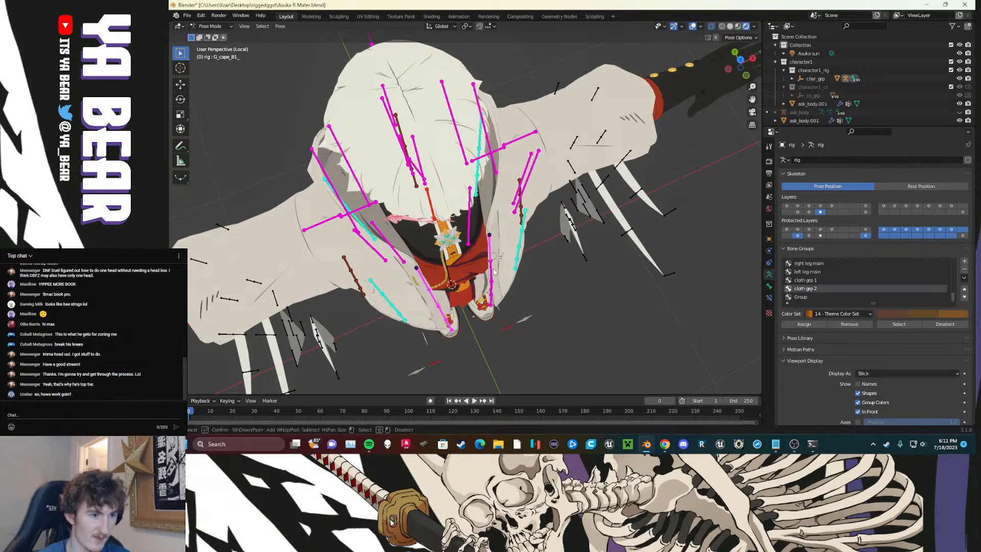
right_click(565, 317)
middle_click_drag(566, 317, 544, 267)
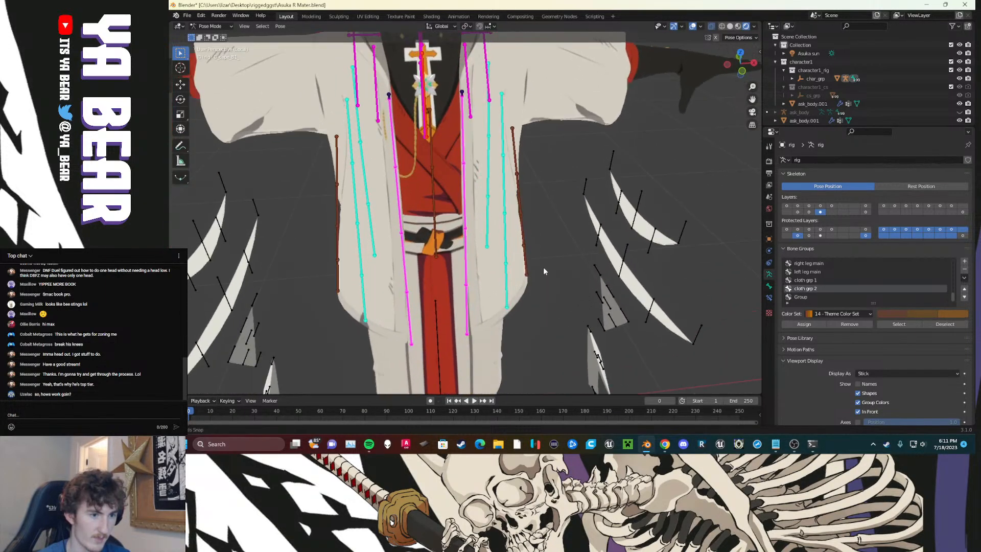
left_click(543, 339)
key("c")
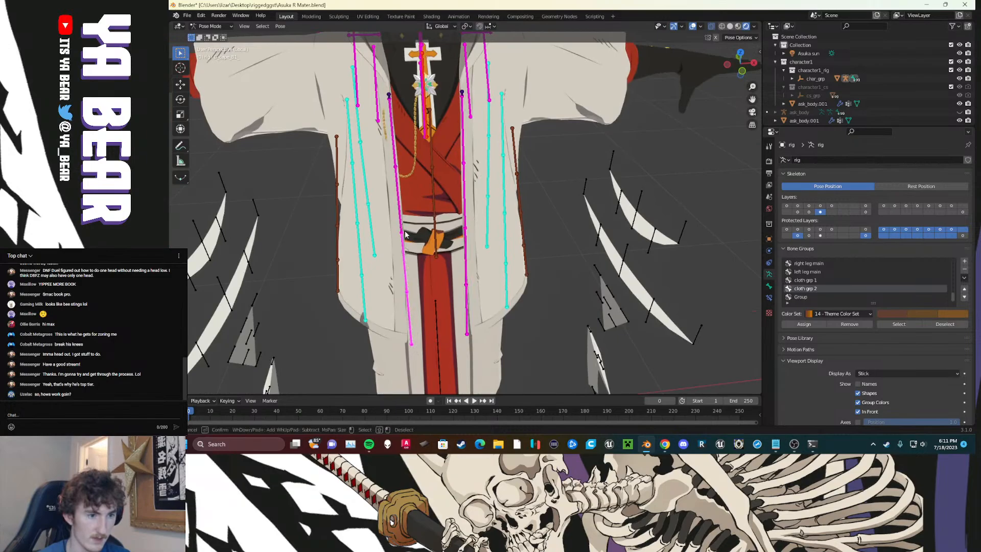
left_click(464, 171)
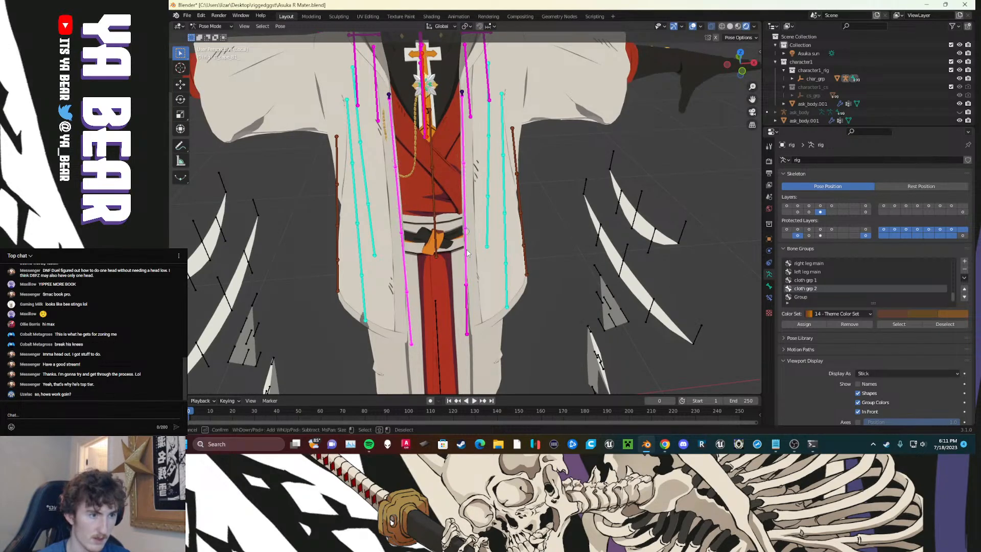
right_click(466, 330)
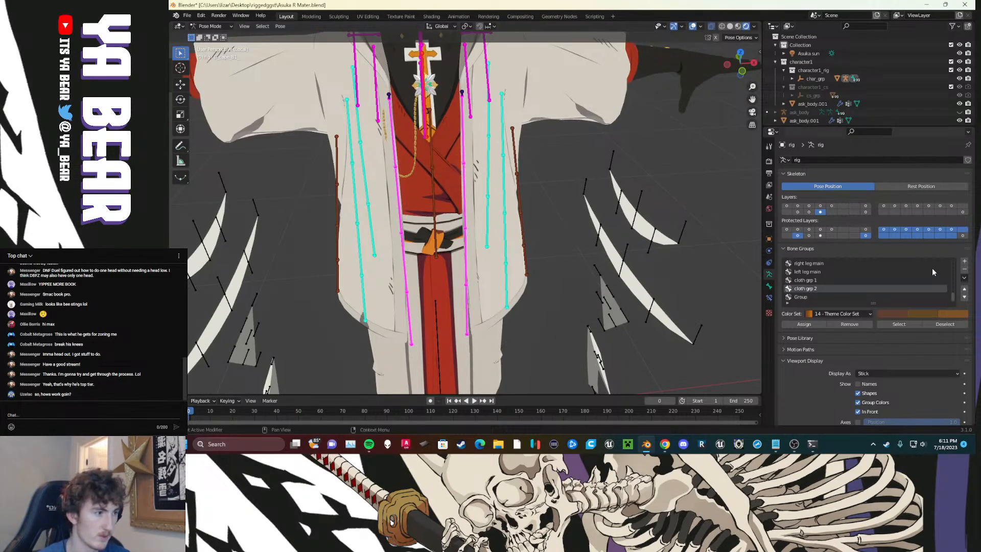
left_click(821, 298)
left_click(804, 324)
left_click(817, 313)
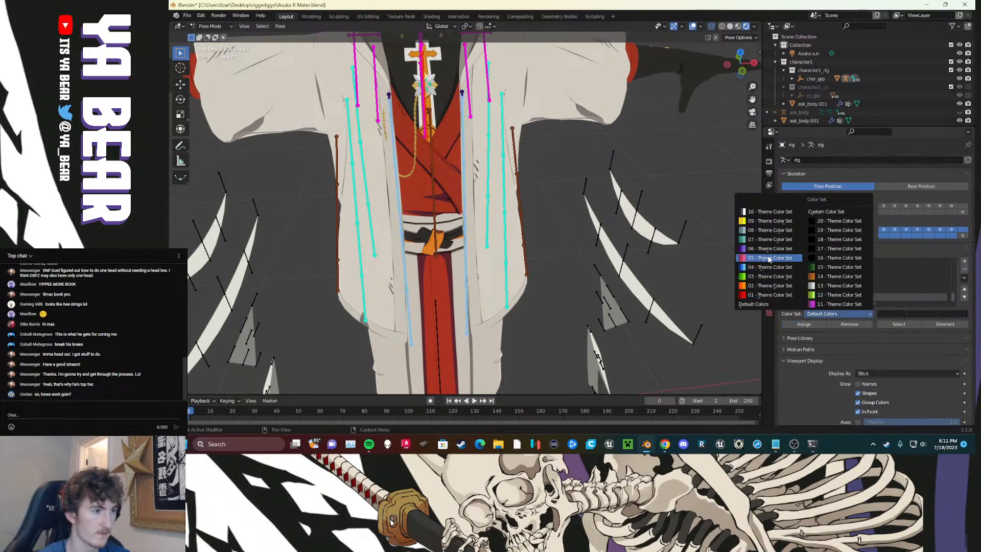
left_click(759, 222)
Step: Test-move individual hood bones, including G_hood_B1_ and G_hood_SBR1_, to examine which part of the hood each one controls
middle_click_drag(531, 203, 419, 209)
key("g")
right_click(429, 244)
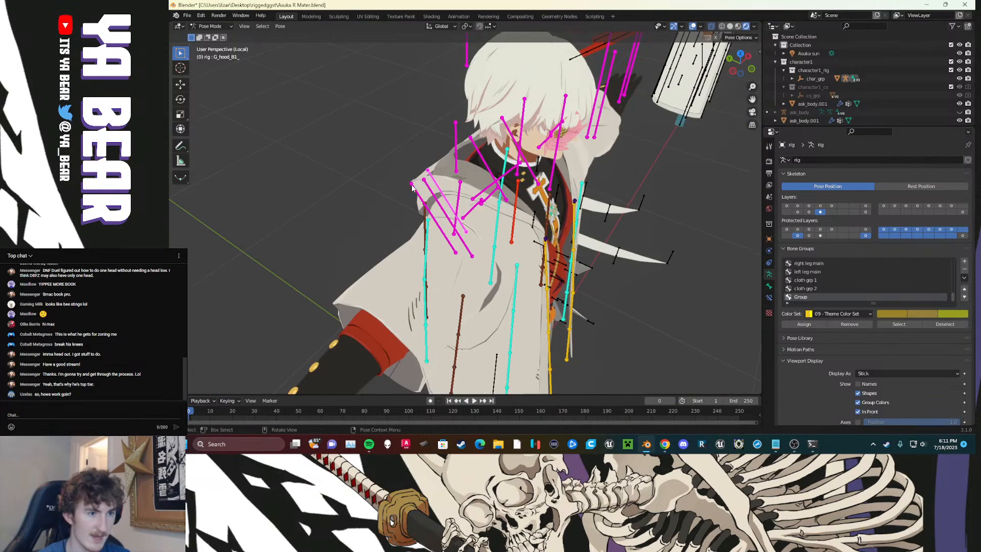
left_click(412, 187)
key("g")
right_click(409, 178)
left_click(424, 185)
key("g")
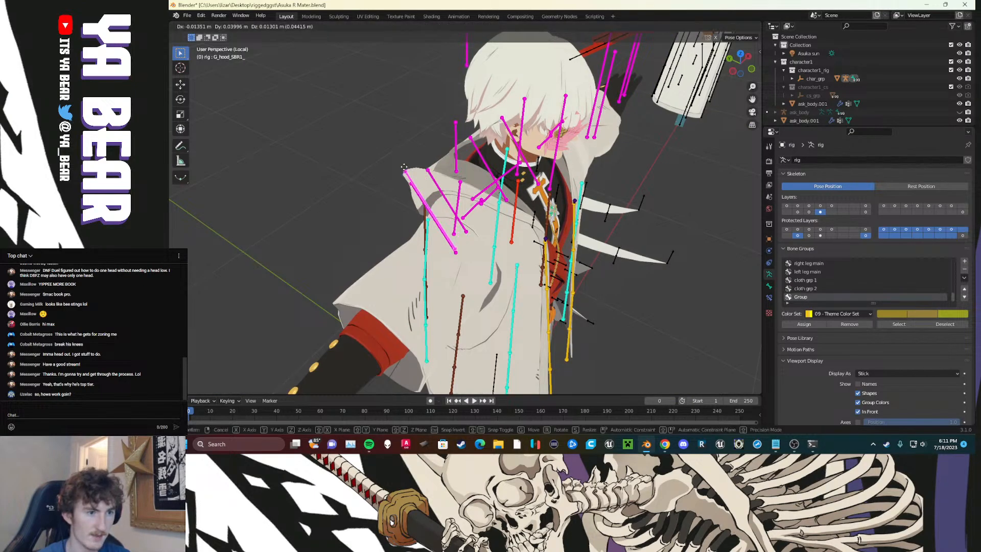
right_click(404, 168)
left_click(432, 179)
key("g")
right_click(407, 151)
left_click(383, 168)
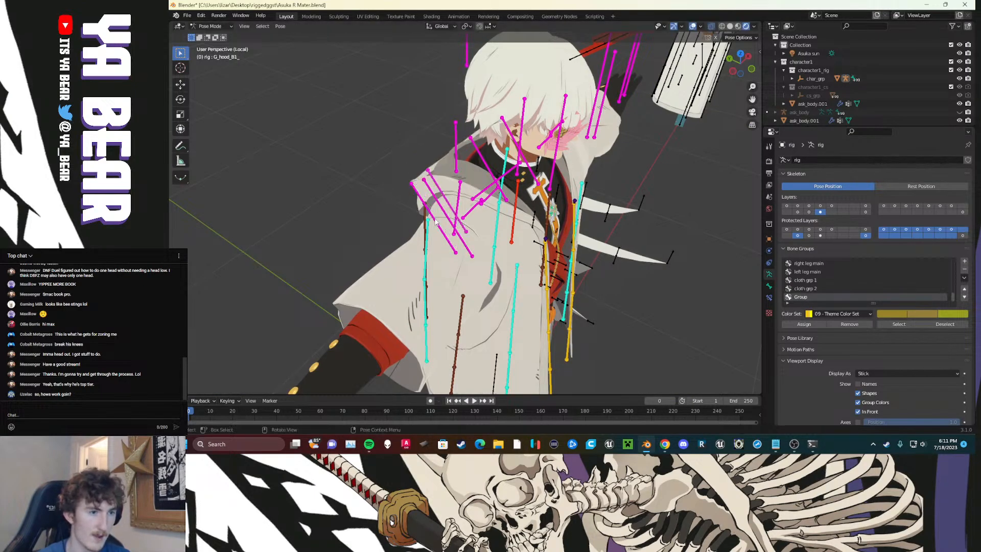
Step: Select the back hood bones including G_hood_SBL1_ and test how rotating them deforms the hood
middle_click_drag(435, 221, 503, 240)
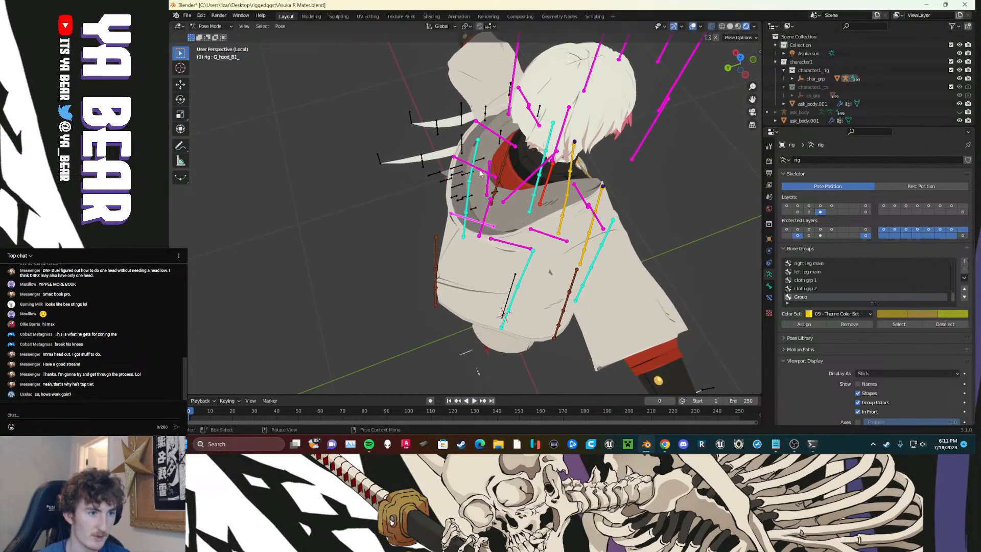
middle_click_drag(501, 244, 504, 148)
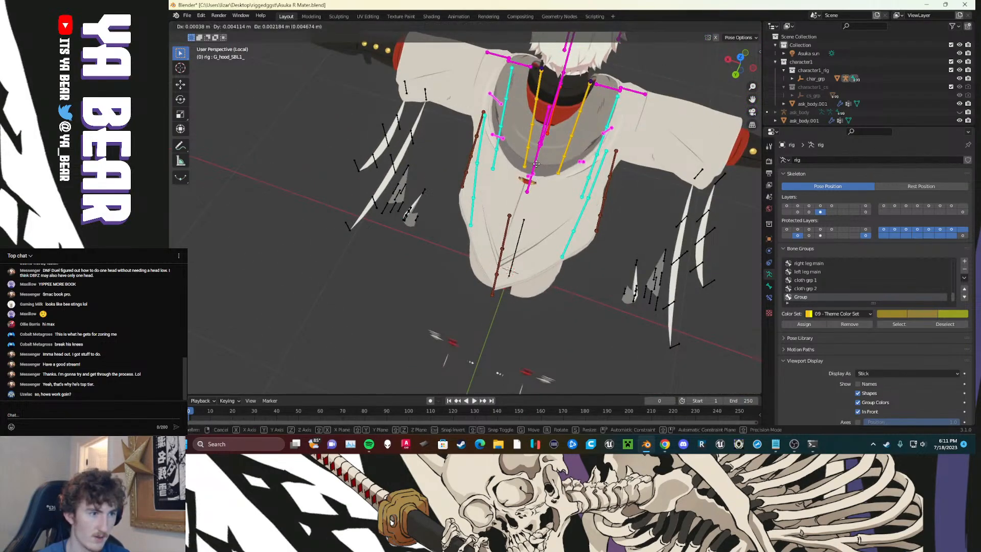
middle_click_drag(511, 128, 542, 168)
key("r")
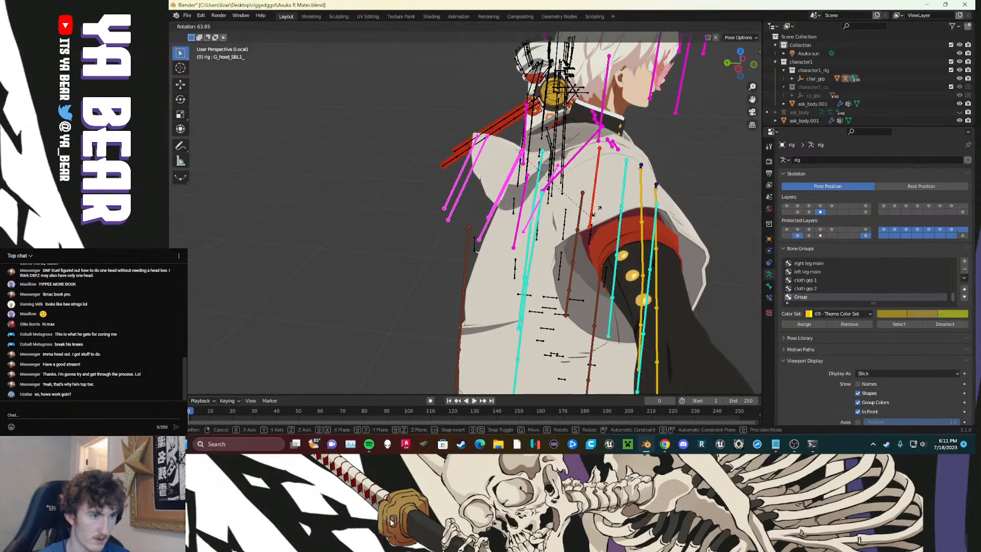
left_click(633, 215)
middle_click_drag(633, 215, 572, 206)
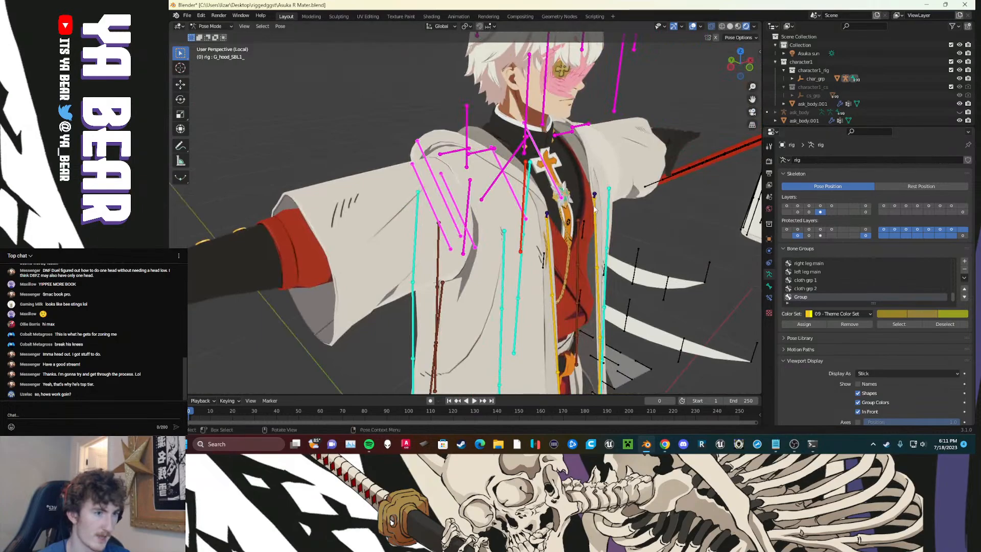
Step: Create the bone group hood, assign the selected back hood bones to it and switch its colors to Custom Color Set
left_click(965, 262)
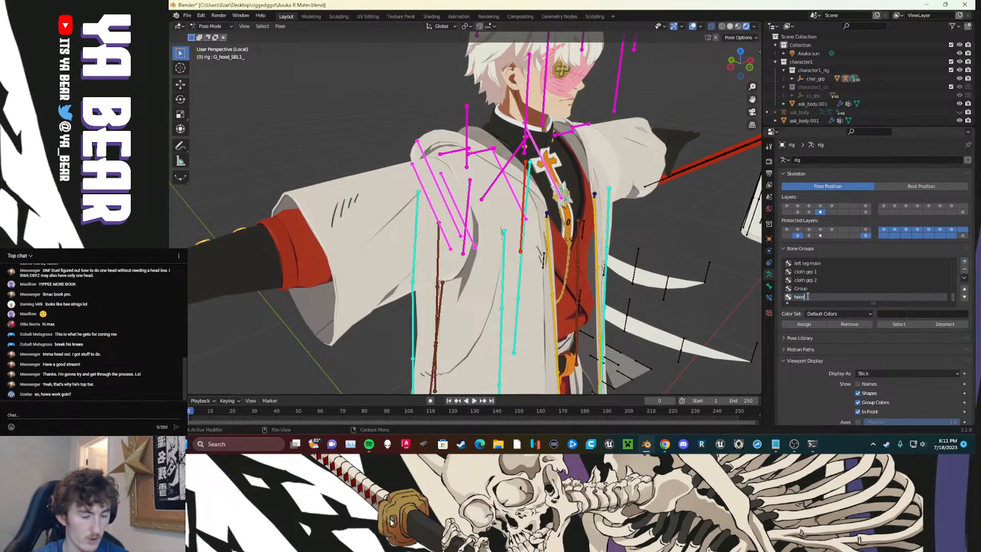
left_click(801, 326)
left_click(814, 313)
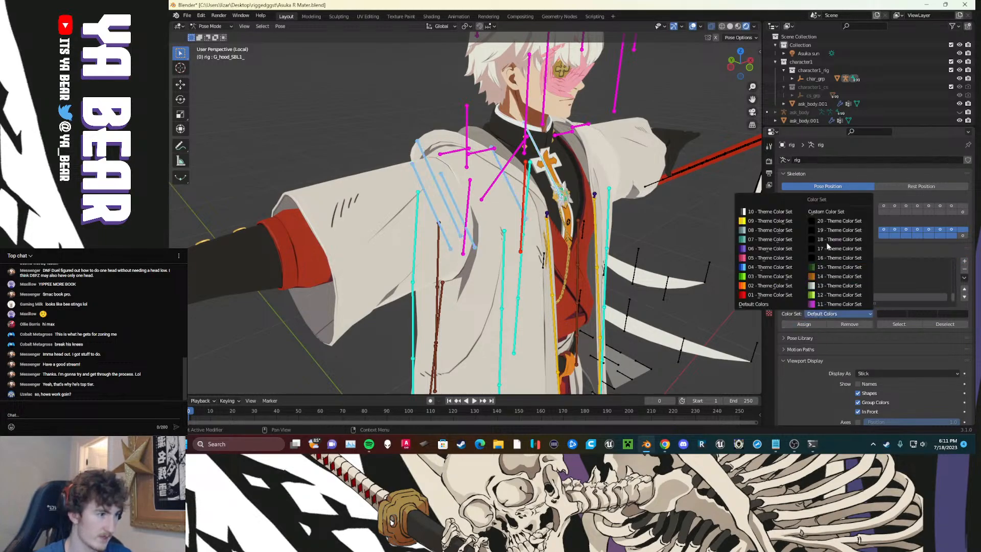
left_click(784, 295)
left_click(818, 313)
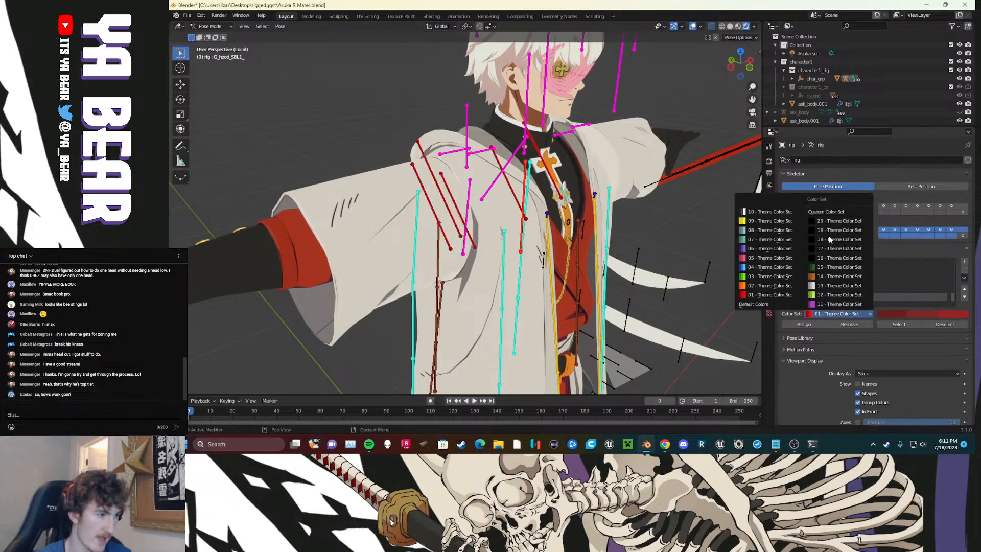
left_click(828, 227)
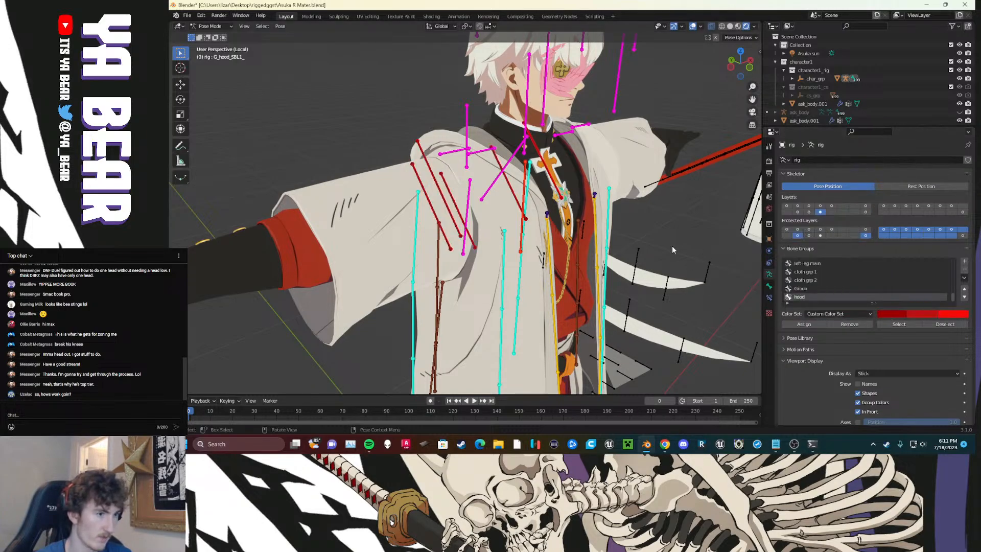
Step: Set the hood group's three custom colors to dark green, bright green and yellow-green
left_click(881, 314)
left_click_drag(858, 215, 841, 217)
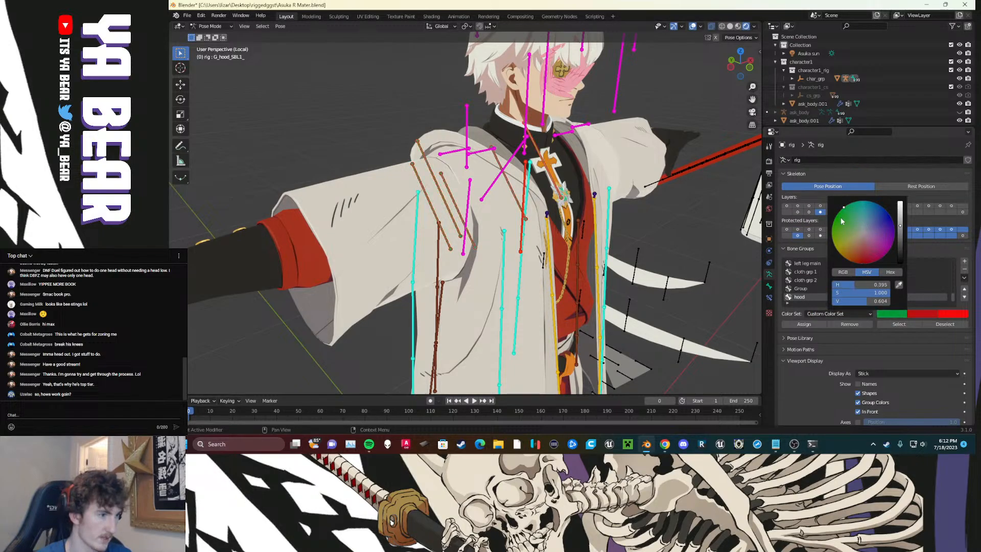
left_click(920, 314)
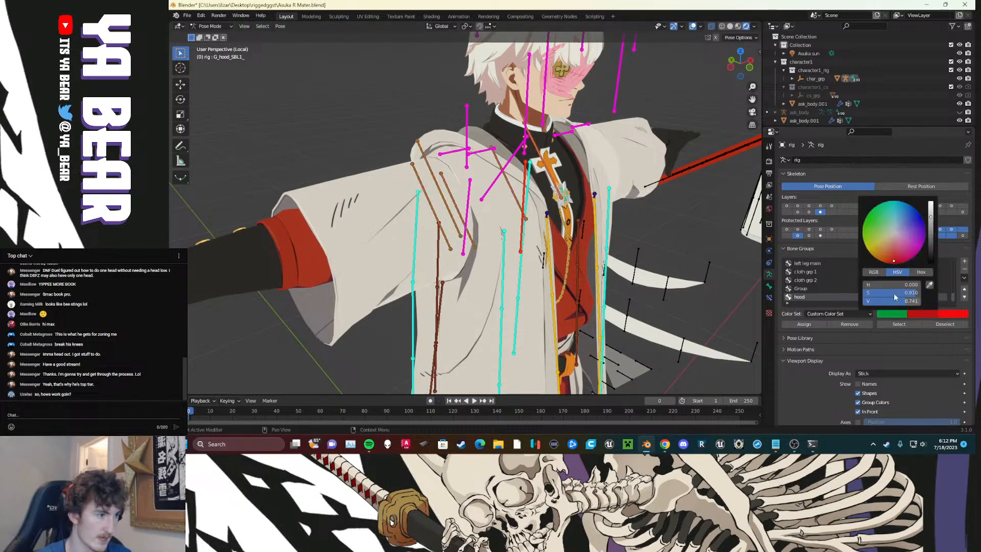
left_click(872, 220)
left_click(954, 315)
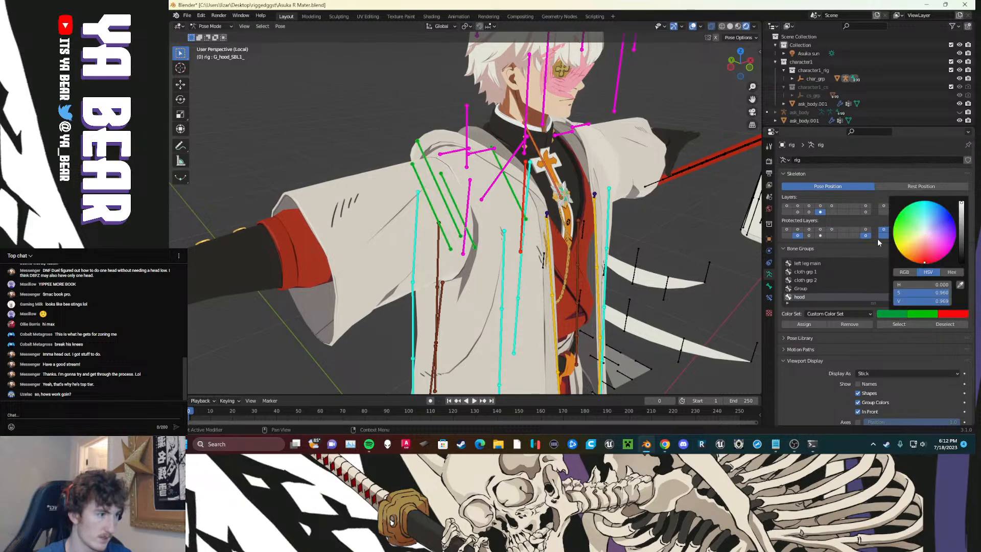
left_click_drag(910, 237, 896, 243)
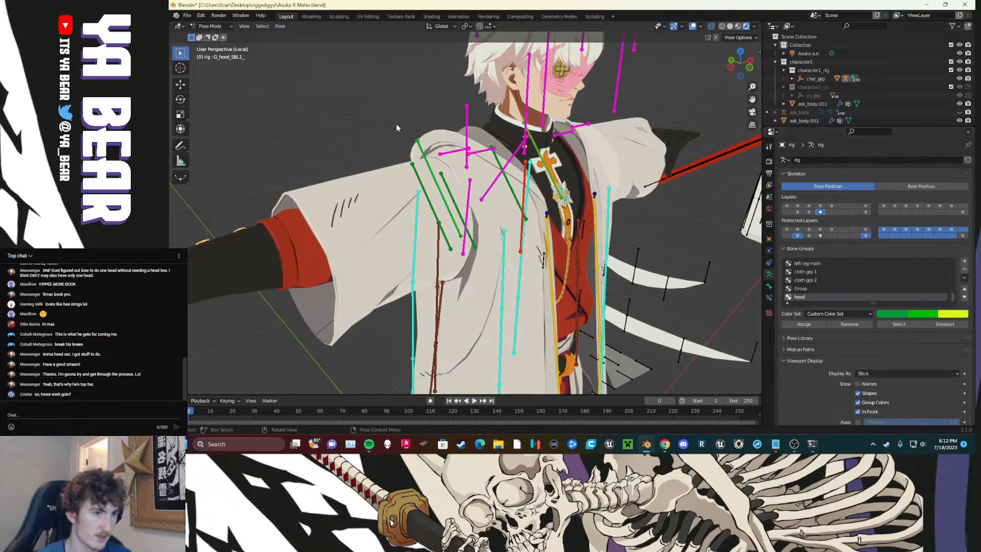
Step: Test-rotate G_hood_base and G_hood_U1_ freely to examine how each one deforms the hood
middle_click_drag(463, 173, 511, 206)
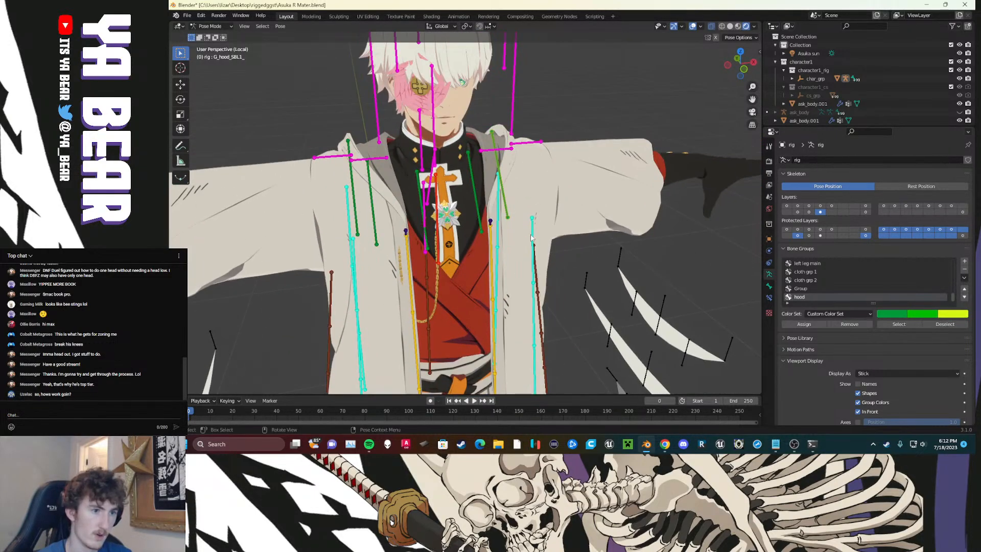
mouse_move(531, 238)
middle_mouse_down()
mouse_move(553, 231)
mouse_move(529, 245)
mouse_move(542, 236)
middle_mouse_up()
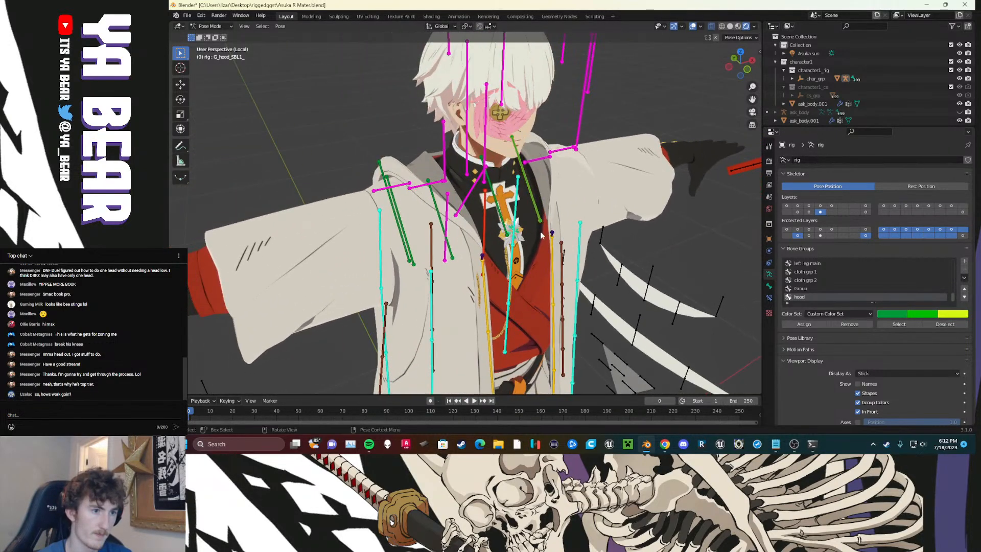
left_click(475, 191)
key("r")
key("r")
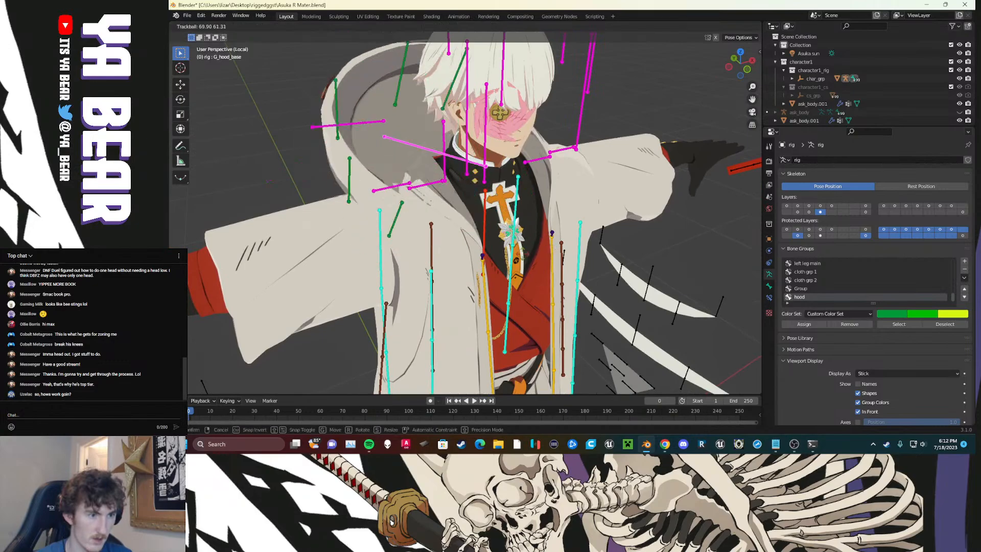
right_click(421, 178)
left_click(449, 210)
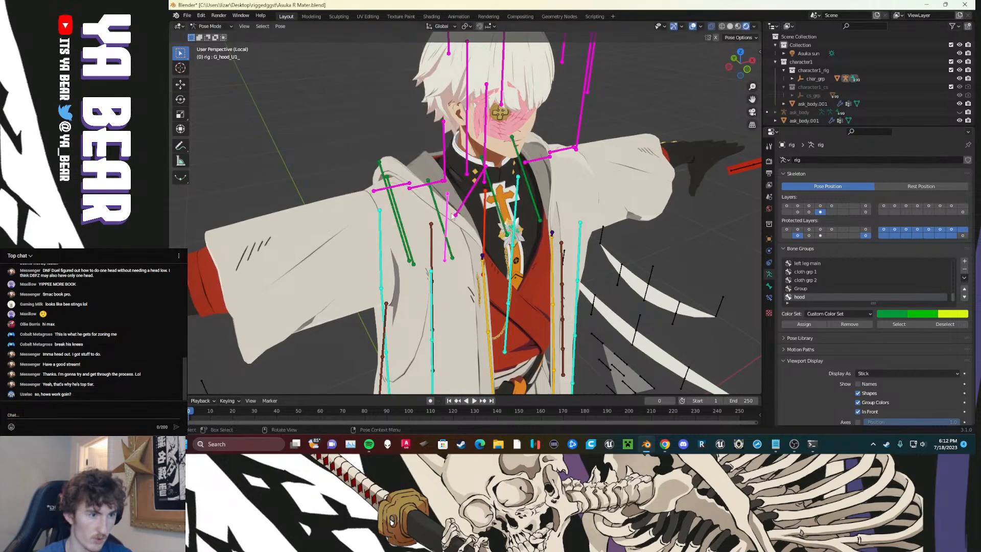
key("r")
key("r")
right_click(470, 231)
Step: Rotate G_hood_base with free trackball rotation to raise the hood behind the head
left_click(467, 198)
key("r")
key("r")
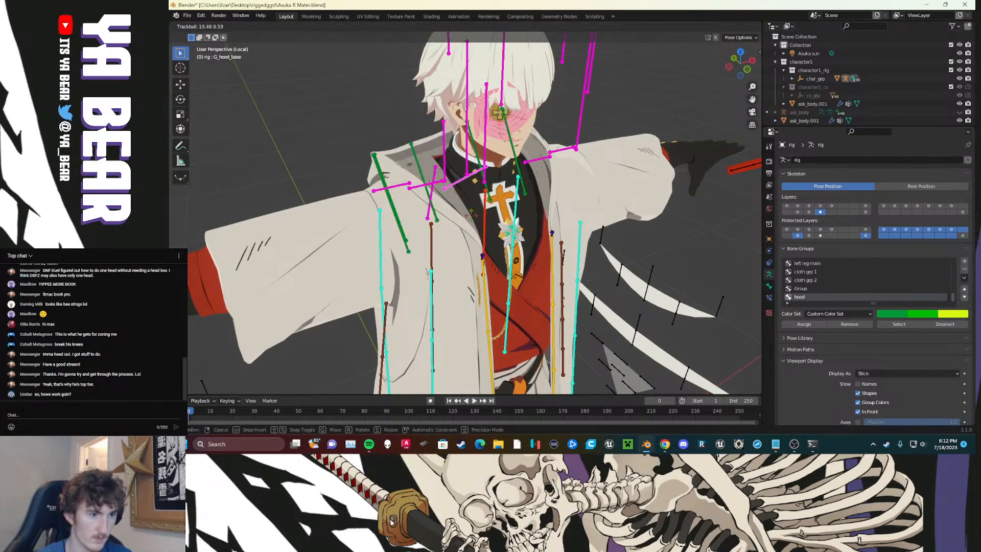
left_click(446, 146)
left_click(426, 120)
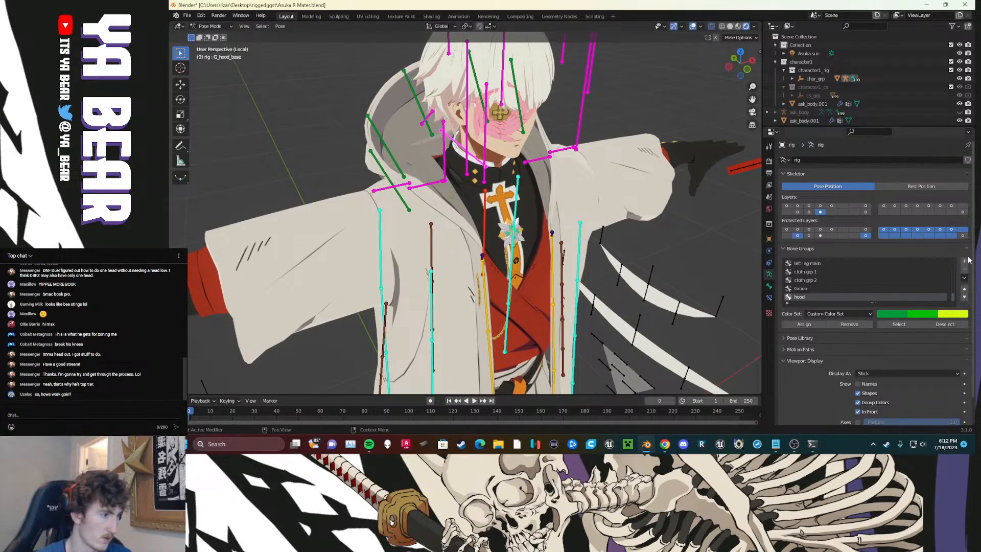
Step: Rename the bone group Group to front robe, and put G_hood_base in a new group hood contrl with 15 - Theme Color Set
left_click(801, 288)
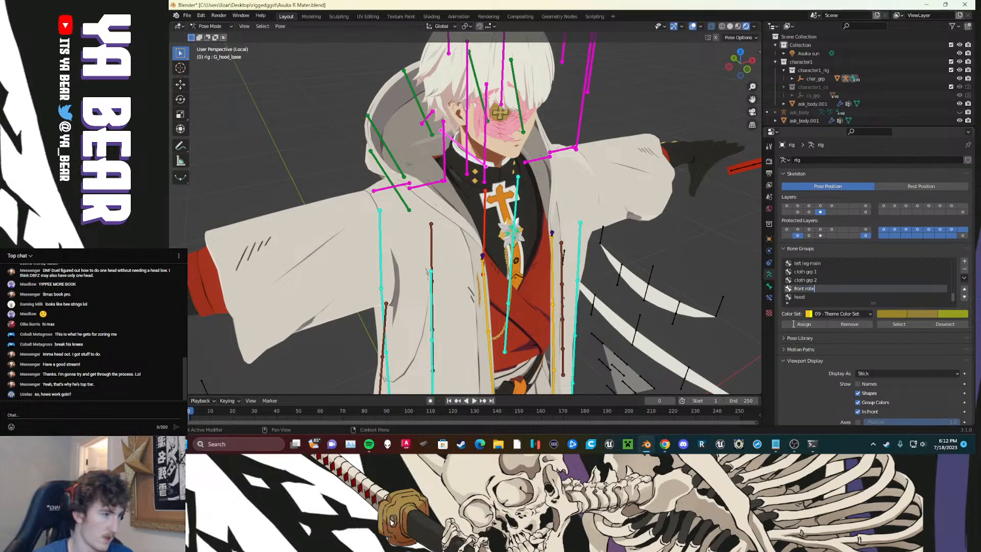
left_click(964, 261)
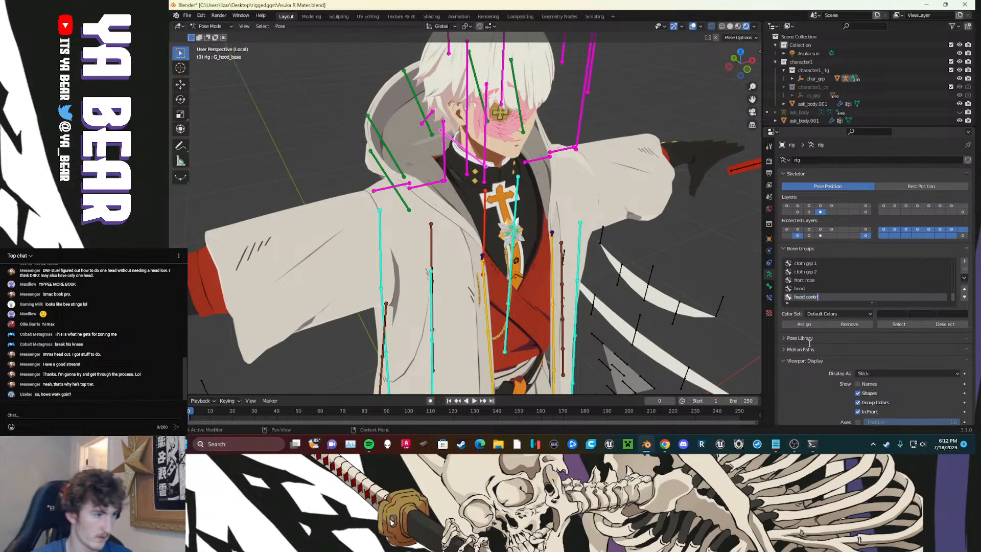
left_click(838, 314)
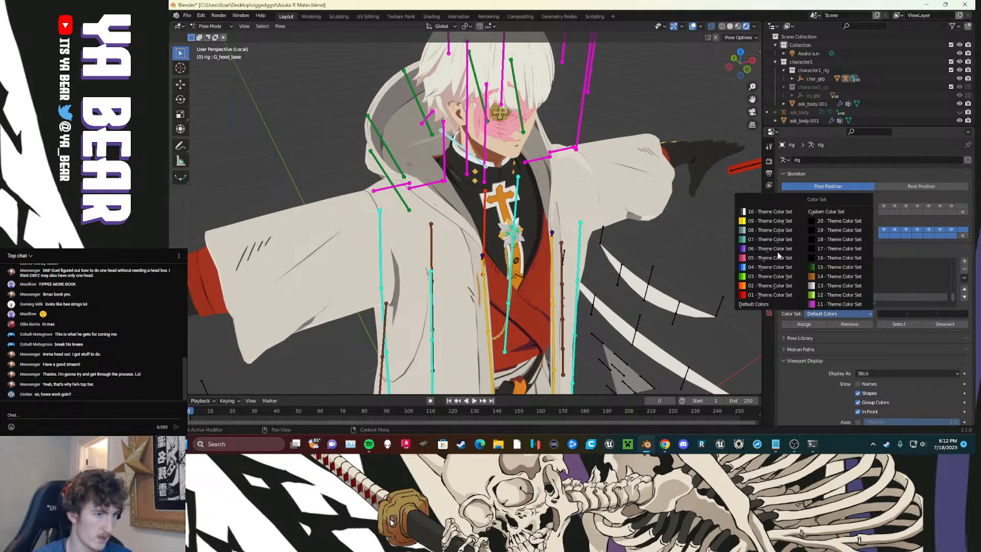
left_click(837, 267)
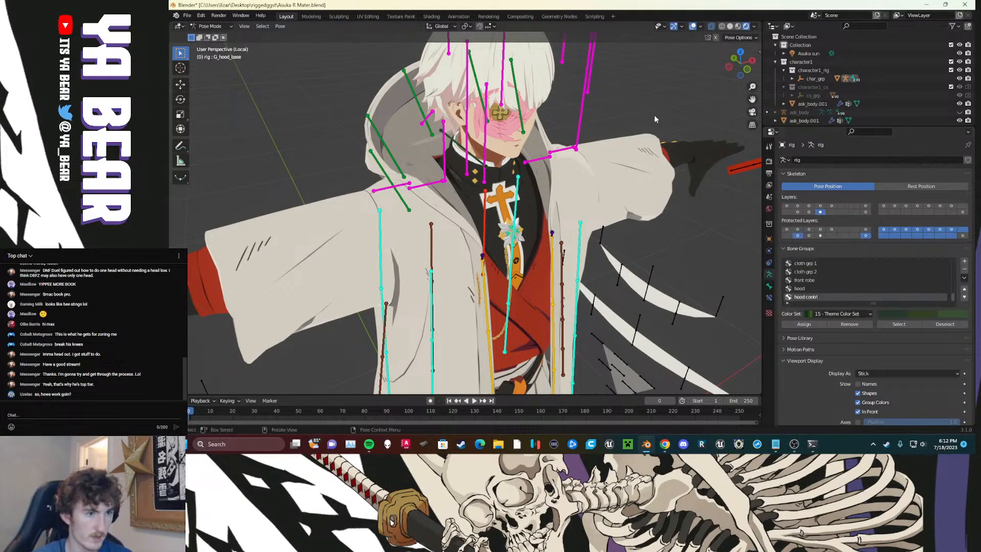
Step: Select the cape collar bones and test-move G_hoodw_base to examine what the bones around the head control
scroll(633, 264, "down", 5)
middle_click_drag(633, 264, 522, 231)
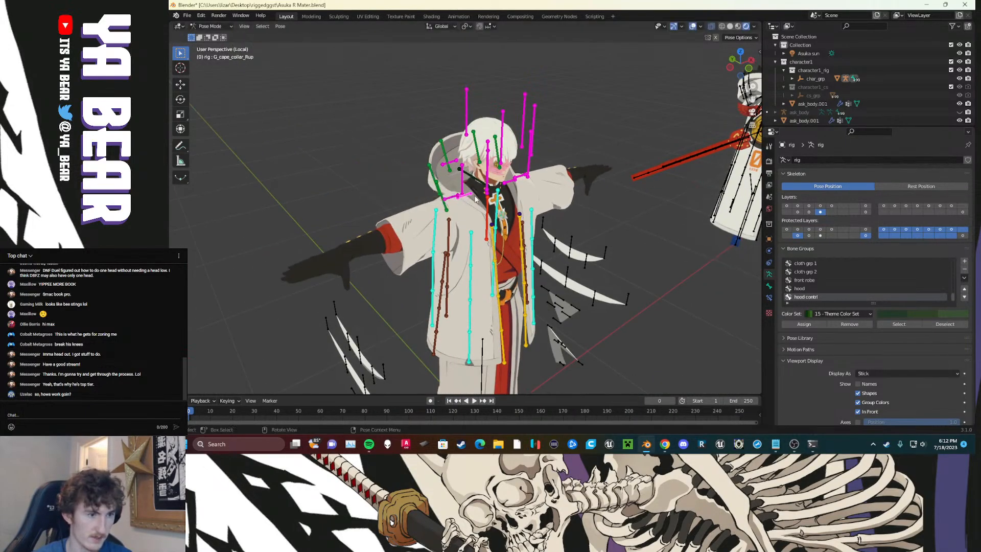
scroll(483, 212, "up", 3)
middle_click_drag(483, 212, 617, 121)
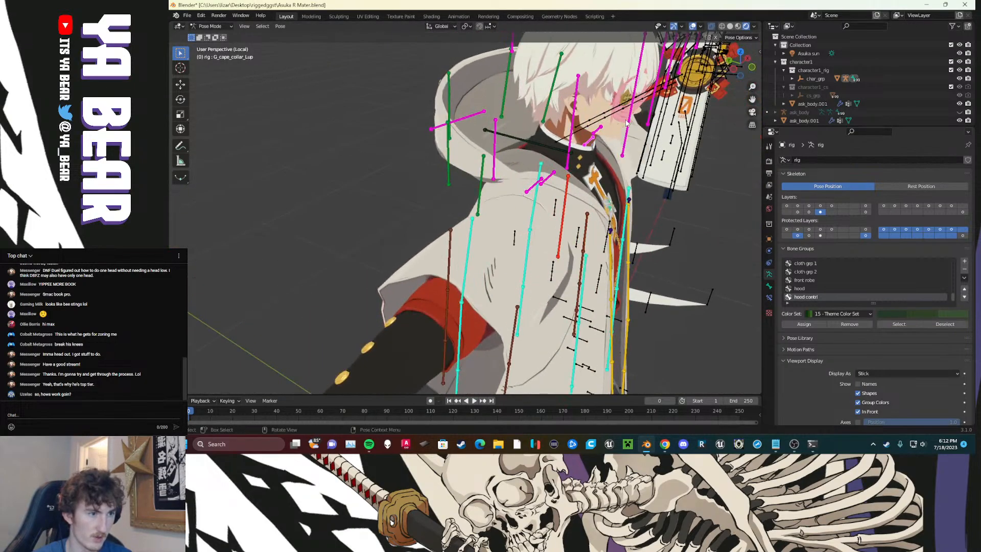
left_click(626, 122)
key("g")
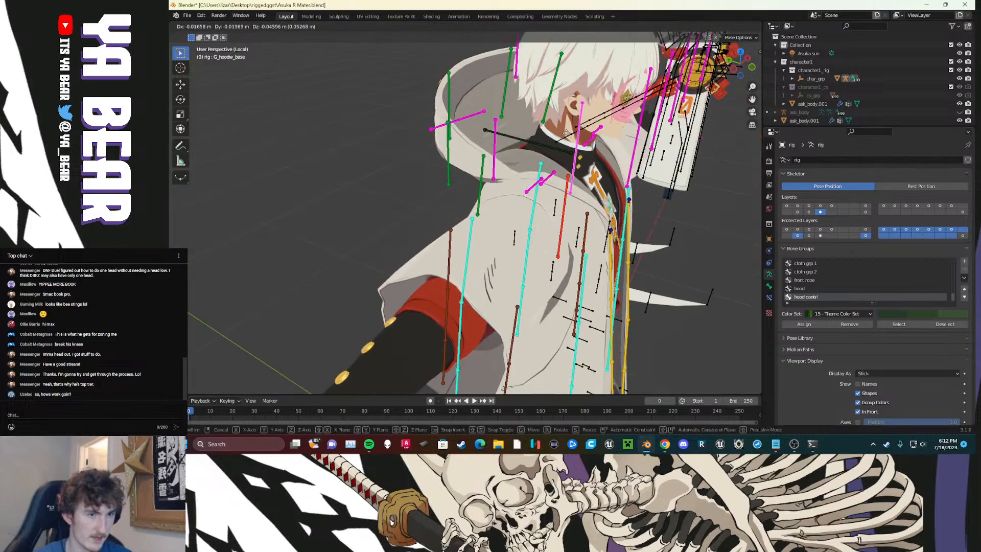
right_click(655, 225)
left_click(571, 138)
scroll(648, 208, "down", 2)
middle_click_drag(648, 208, 592, 212)
key("g")
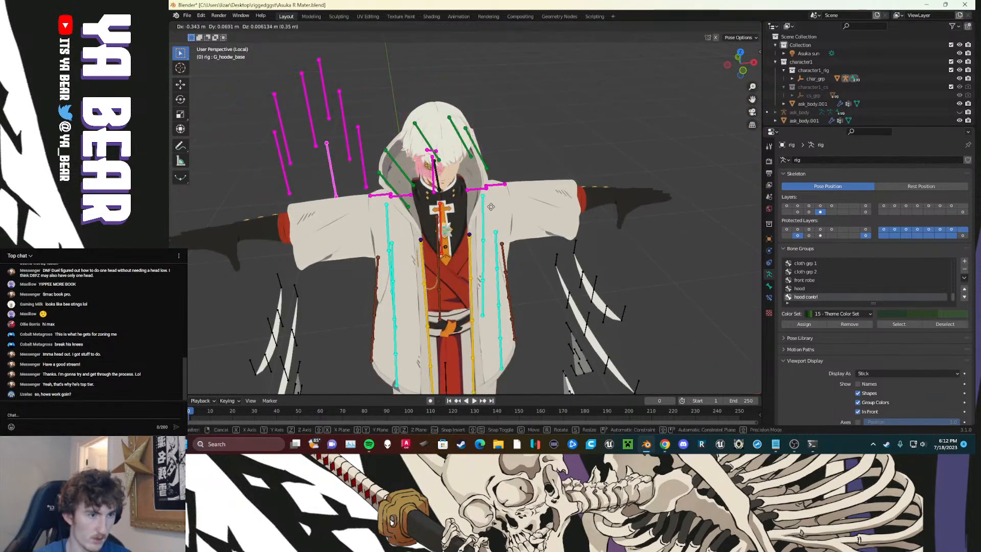
right_click(516, 214)
middle_click_drag(524, 211, 404, 121)
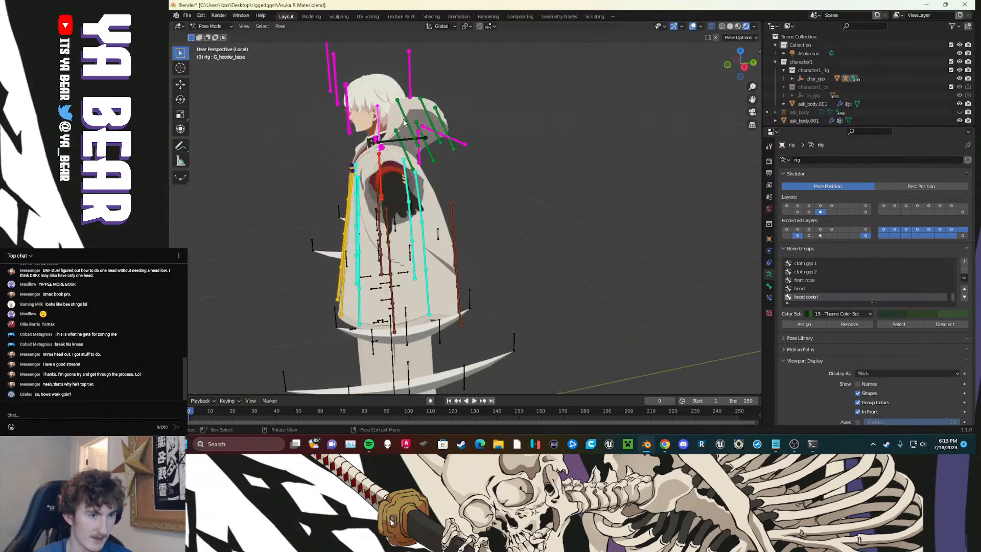
Step: Clear the rotation of all visible bones and rotate G_hood_base from the side to pull the hood over the head
key("alt+a")
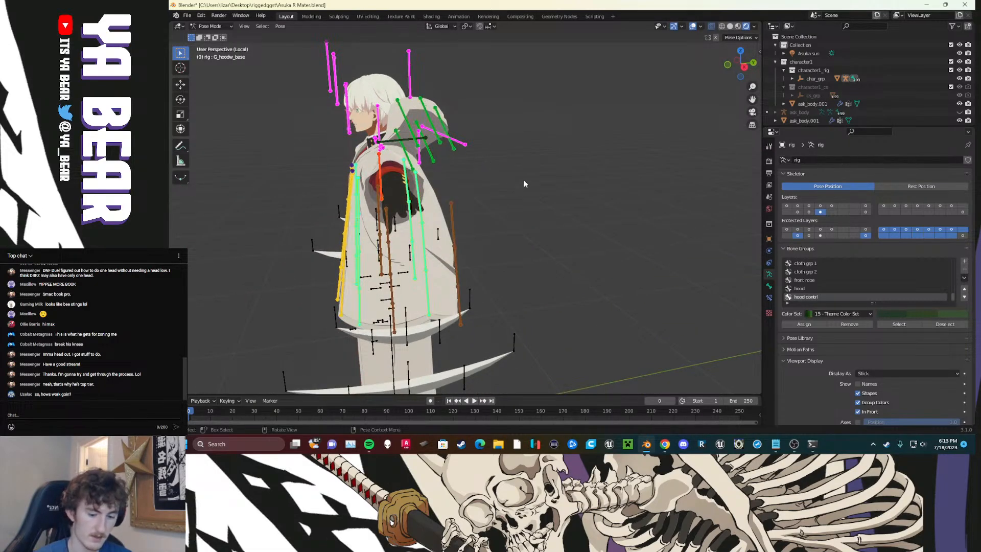
key("alt+r")
left_click(458, 182)
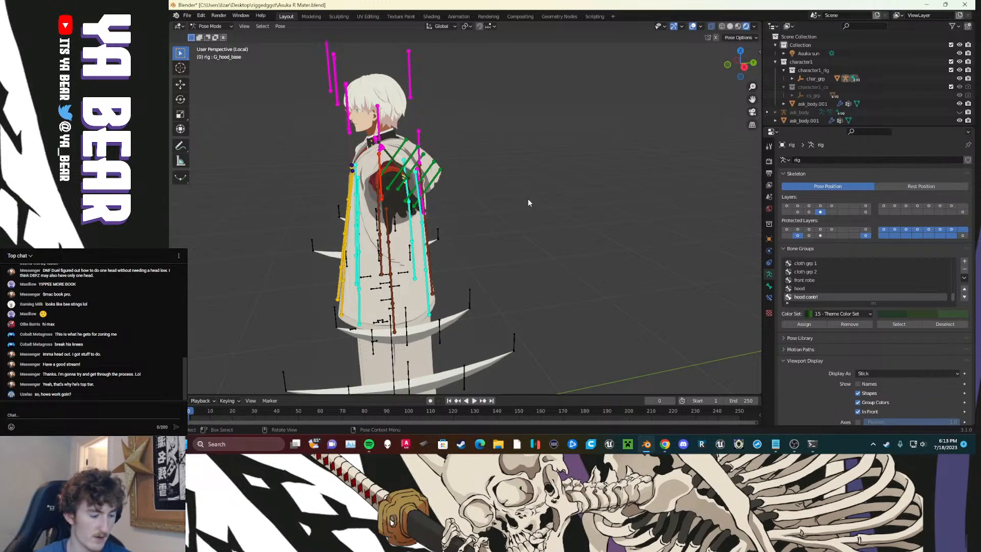
key("KP_3")
key("r")
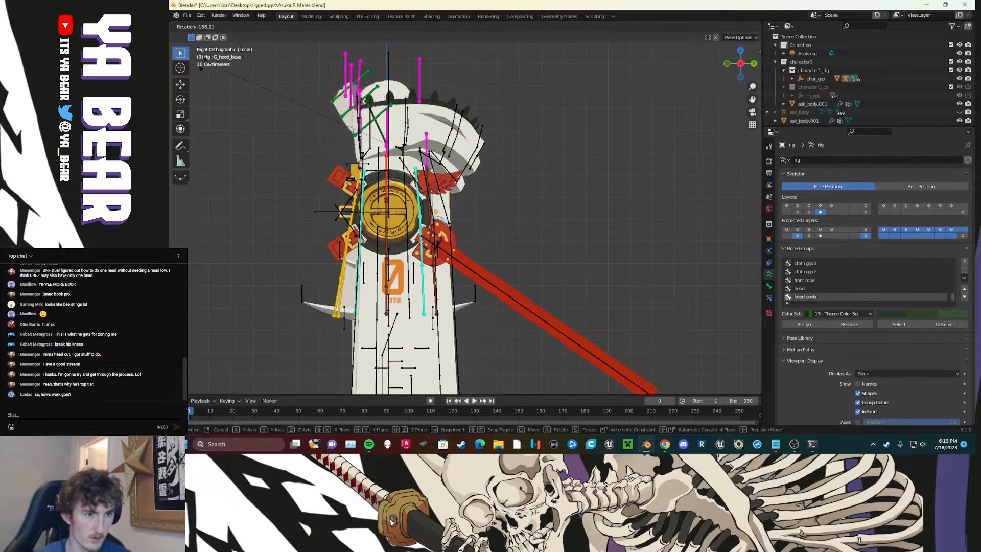
left_click(188, 80)
middle_click_drag(528, 182, 466, 110)
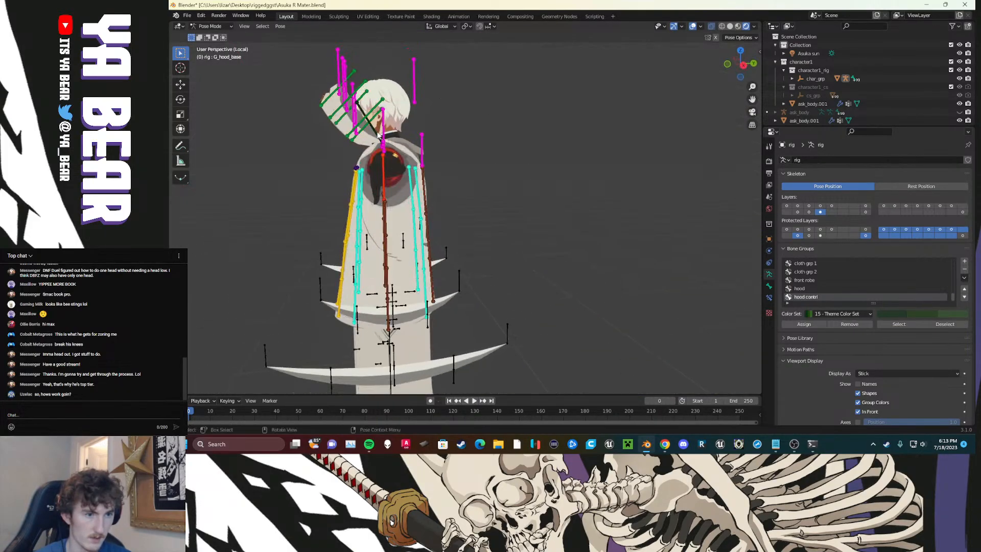
key("r")
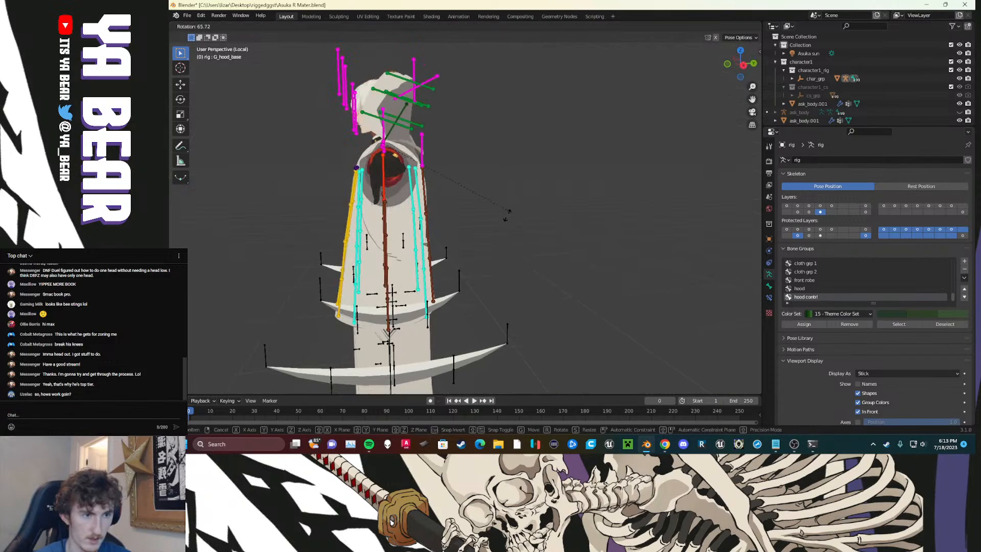
left_click(489, 236)
Step: Fine-tune G_hood_base with free rotations from the front so the hood frames the head
middle_click_drag(488, 236, 571, 249)
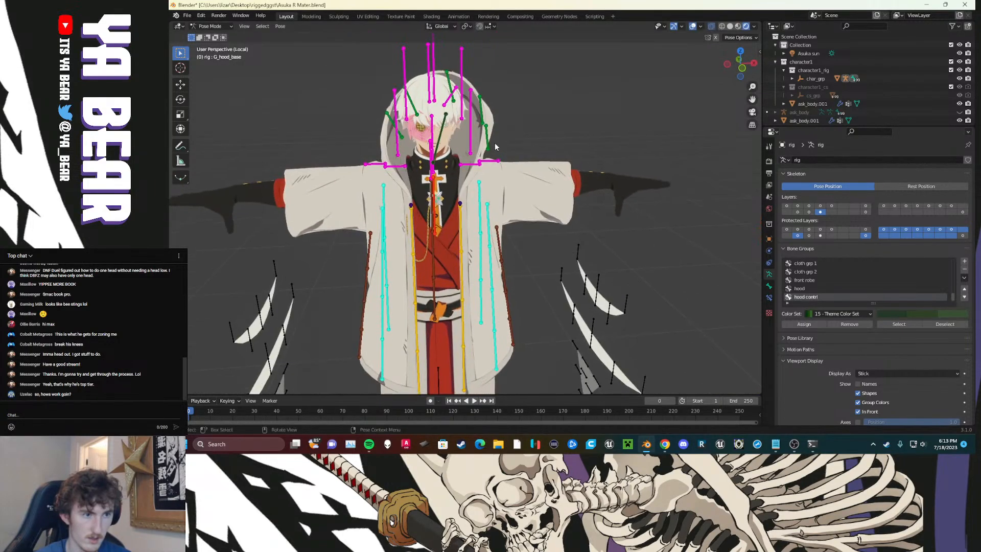
key("r")
key("r")
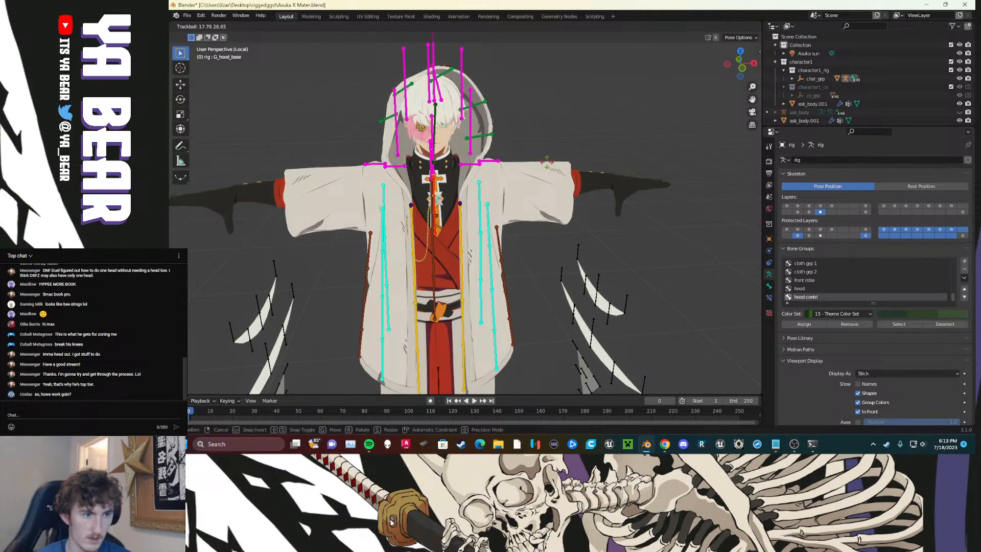
left_click(546, 161)
key("r")
left_click(540, 174)
key("r")
key("r")
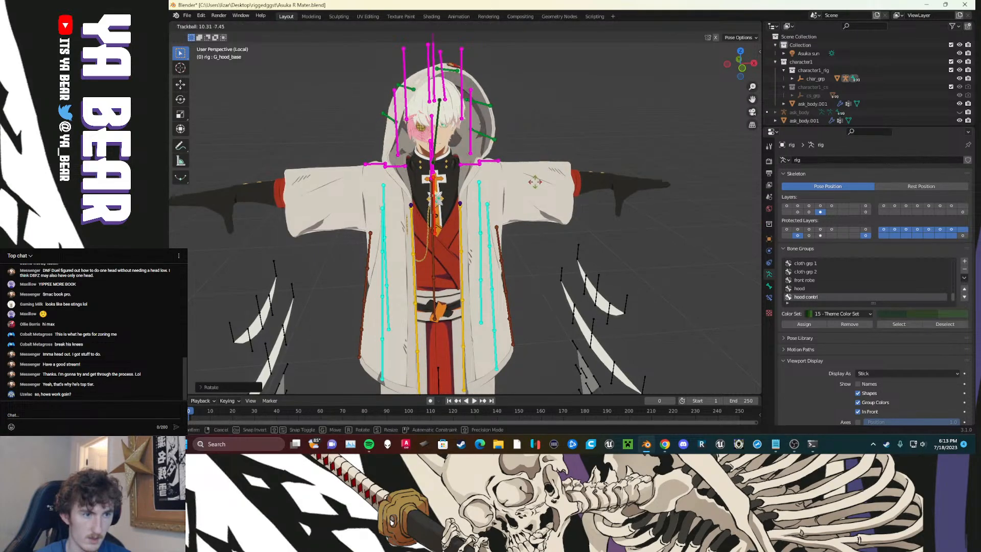
left_click(542, 179)
middle_click_drag(563, 119, 454, 220)
scroll(432, 256, "up", 3)
scroll(410, 231, "down", 3)
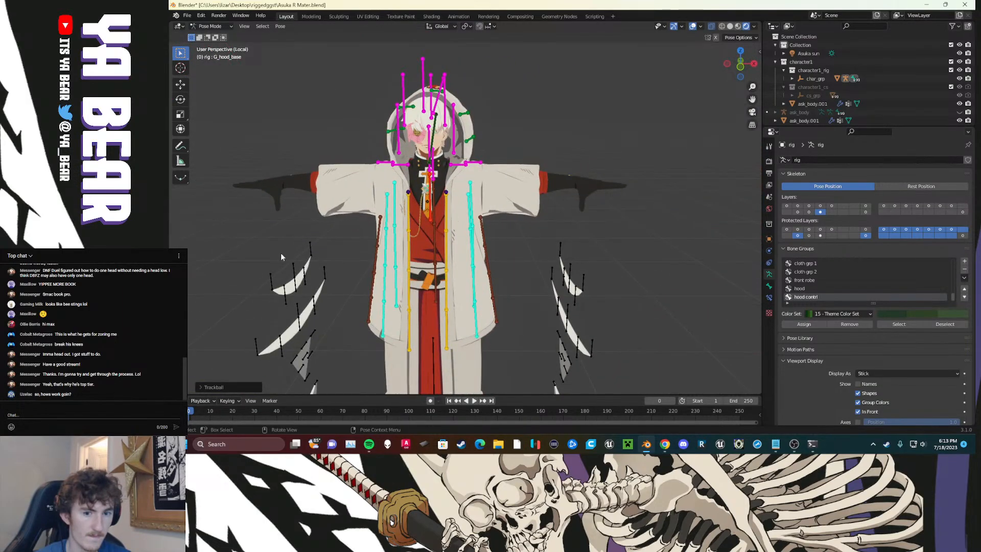
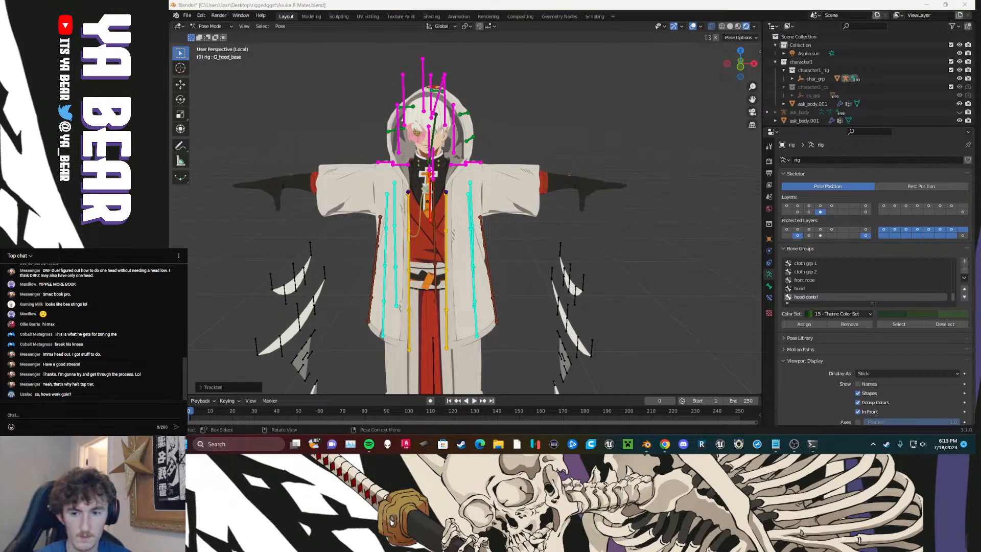
Step: Select all visible bones, clear their rotations and move them together slightly sideways
left_click(576, 124)
key("a")
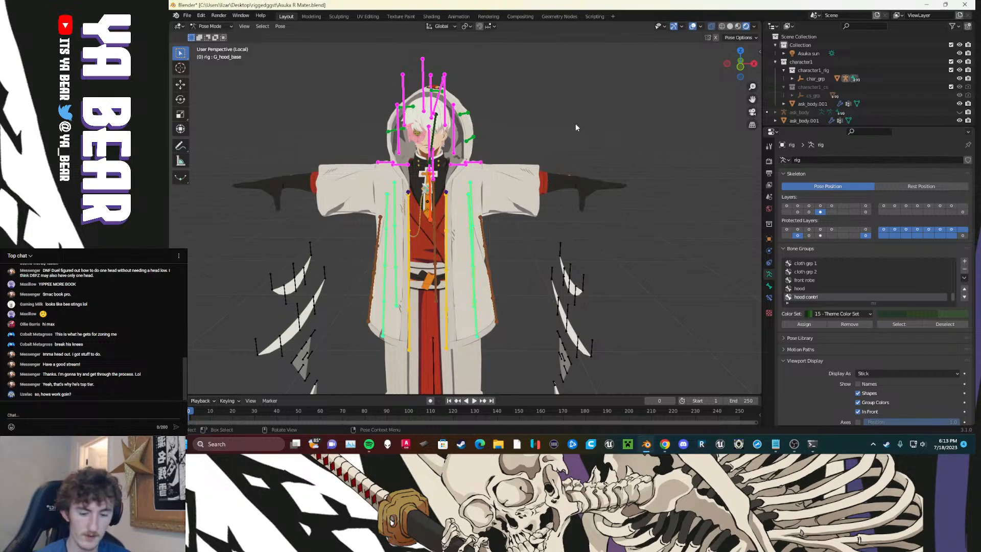
key("g")
left_click(558, 132)
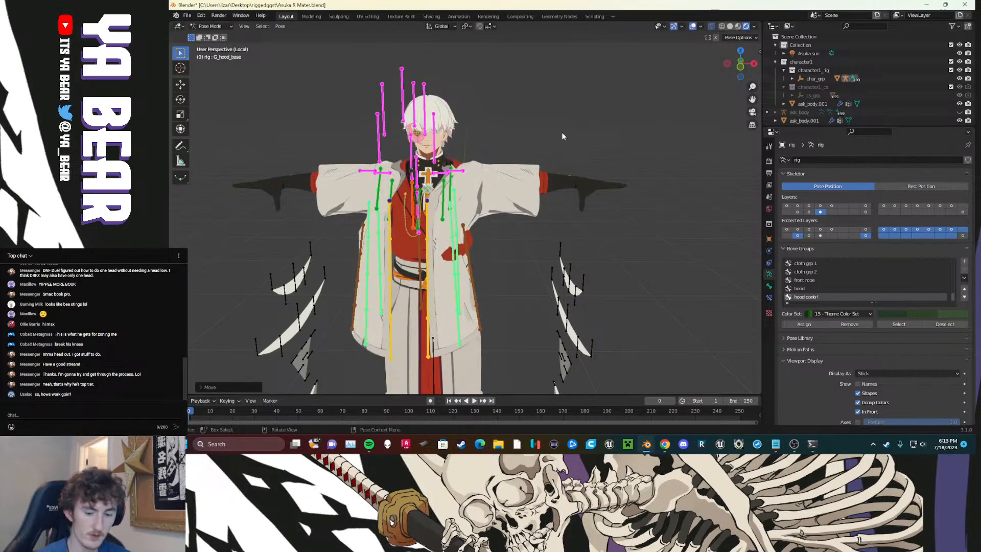
Step: Undo the last sideways moves of the visible hood and robe bones
key("ctrl+z")
key("ctrl+z")
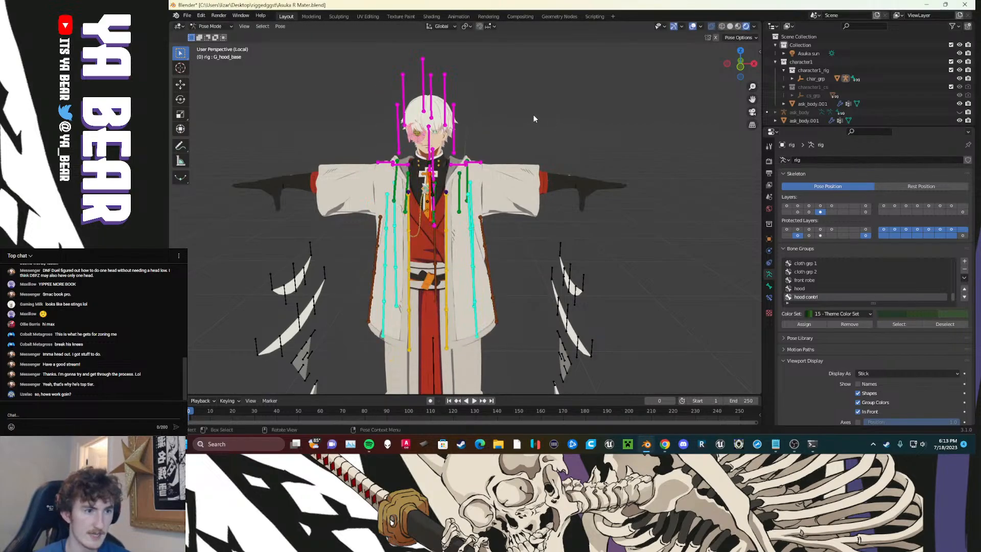
Step: Go through the armature's bone layers one at a time, down to the lower robe, to examine which bones each layer holds
left_click(821, 206)
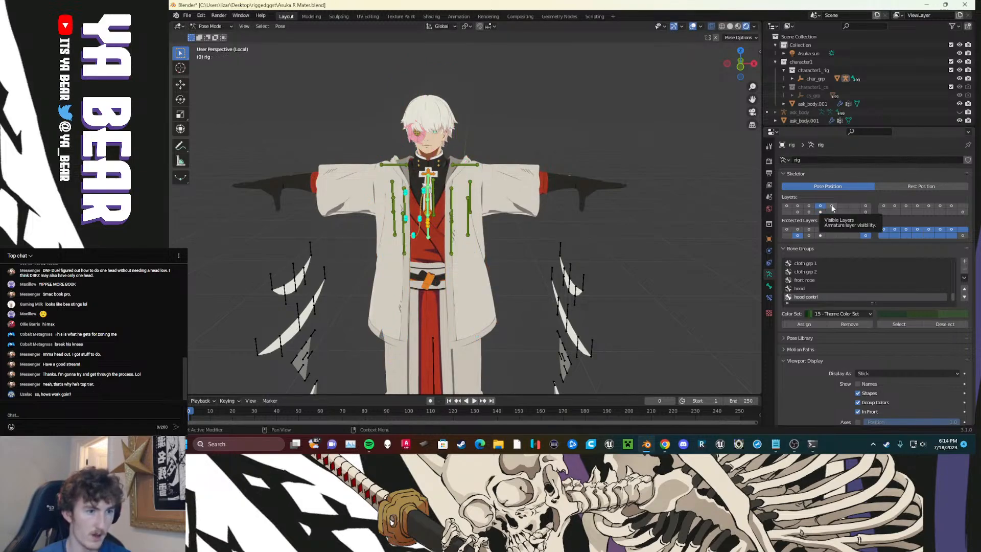
left_click(809, 212)
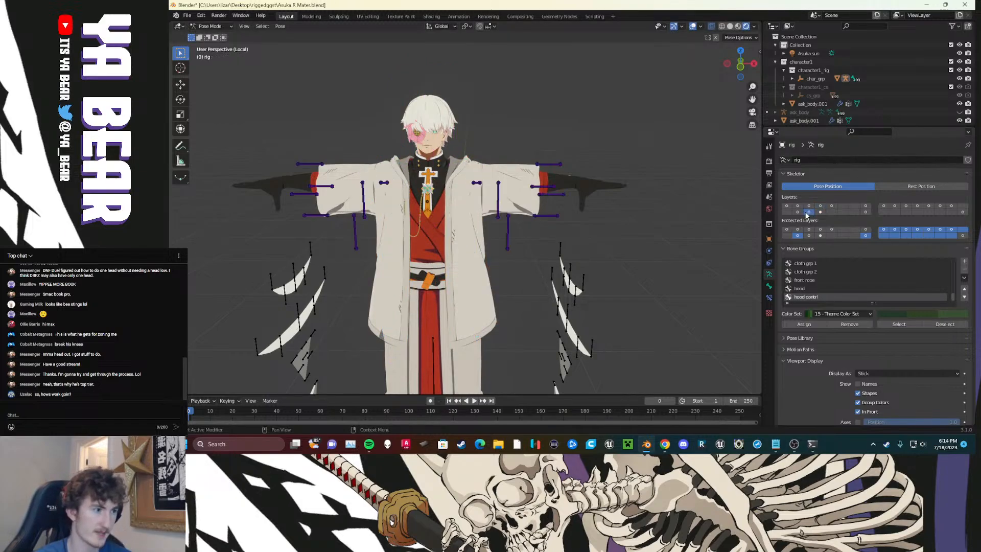
left_click(798, 212)
left_click(798, 206)
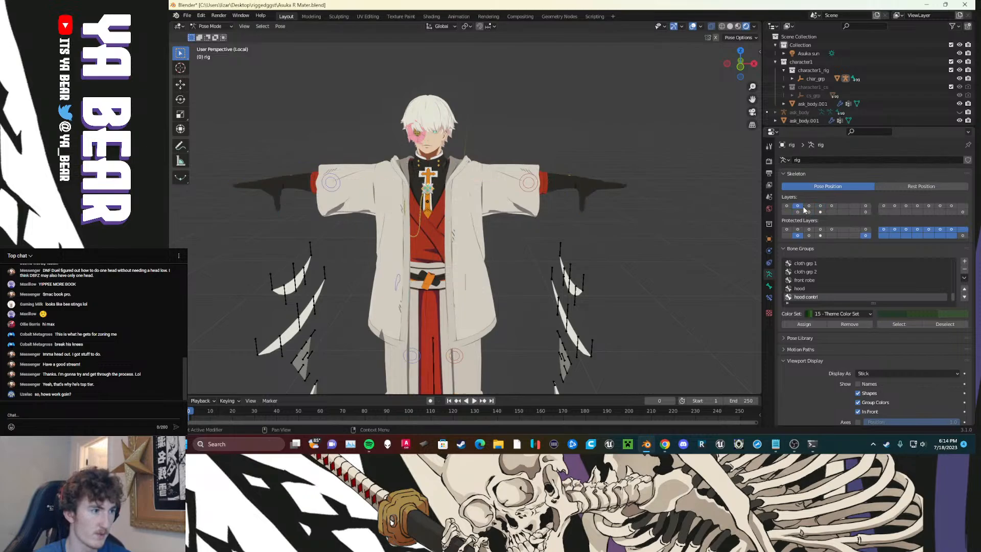
left_click(809, 205)
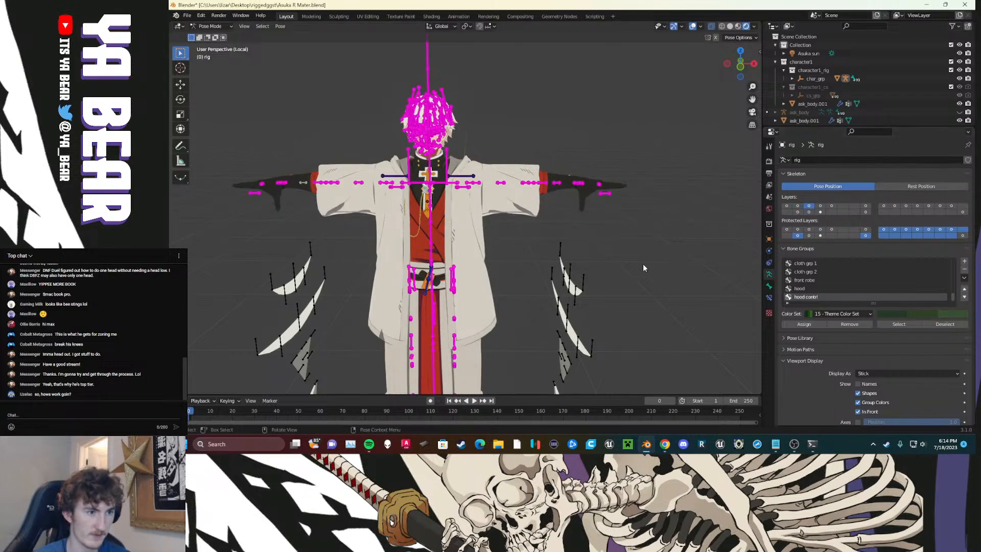
middle_click_drag(532, 273, 526, 188, "shift")
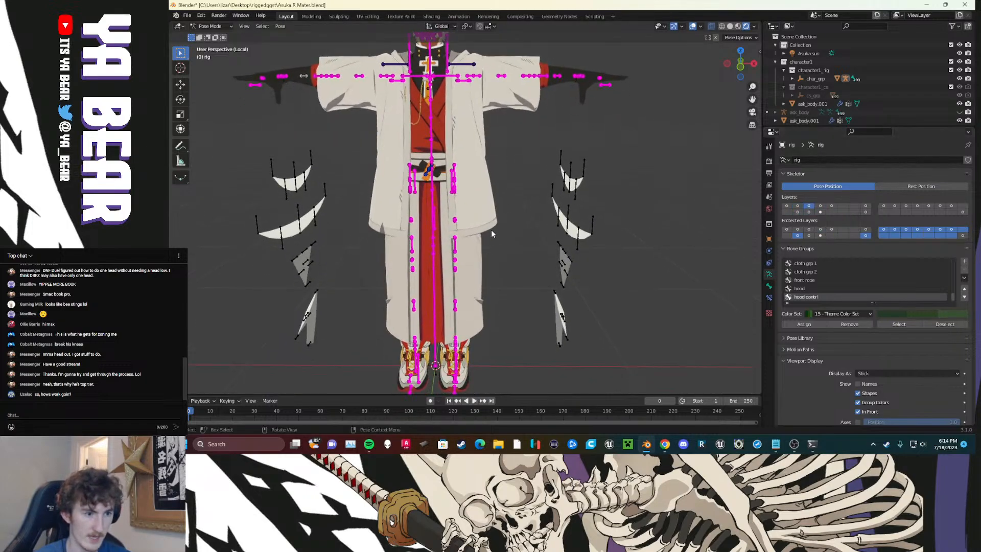
middle_click_drag(513, 137, 523, 266, "shift")
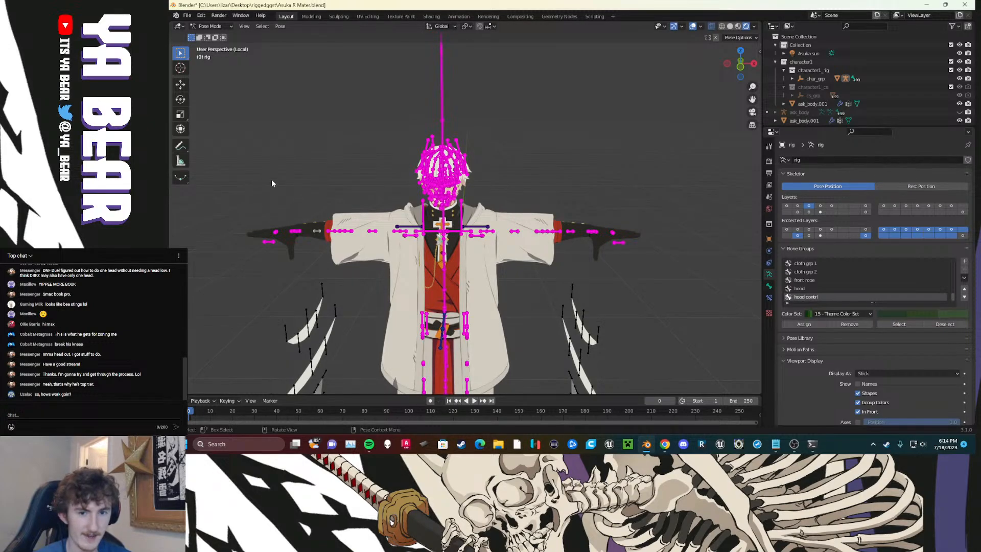
left_click(821, 211)
left_click(822, 206)
left_click(831, 206)
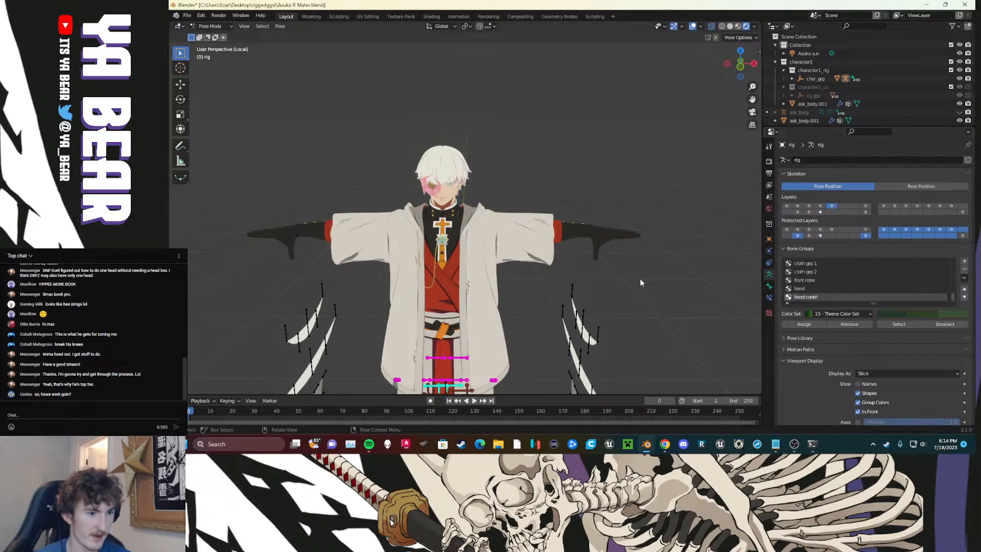
scroll(639, 277, "down", 2)
middle_click_drag(611, 299, 621, 159, "shift")
scroll(520, 280, "up", 5)
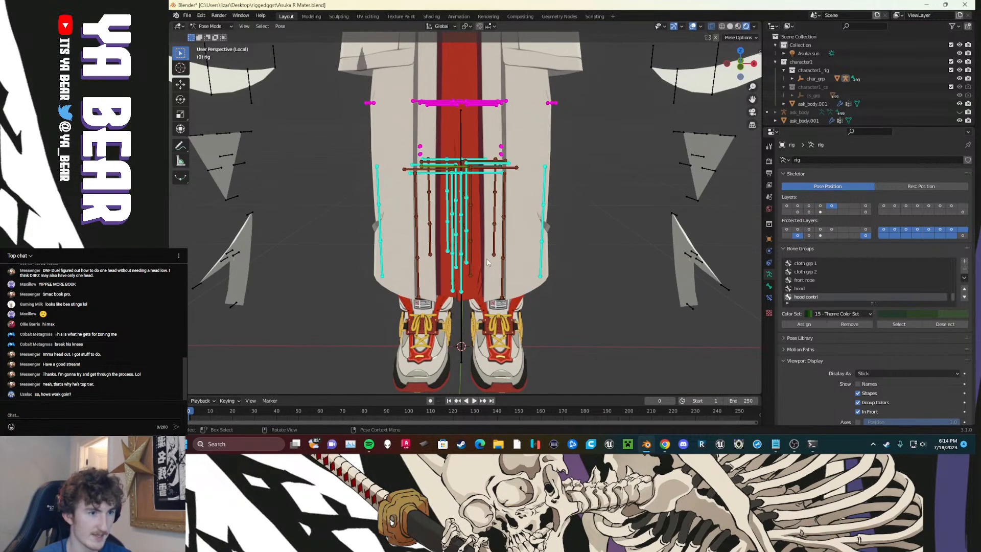
Step: Compare the first three bone layers and examine the chin and cloth collar bones of the third layer from the front
left_click(809, 205)
scroll(614, 252, "down", 3)
middle_click_drag(593, 143, 582, 327, "shift")
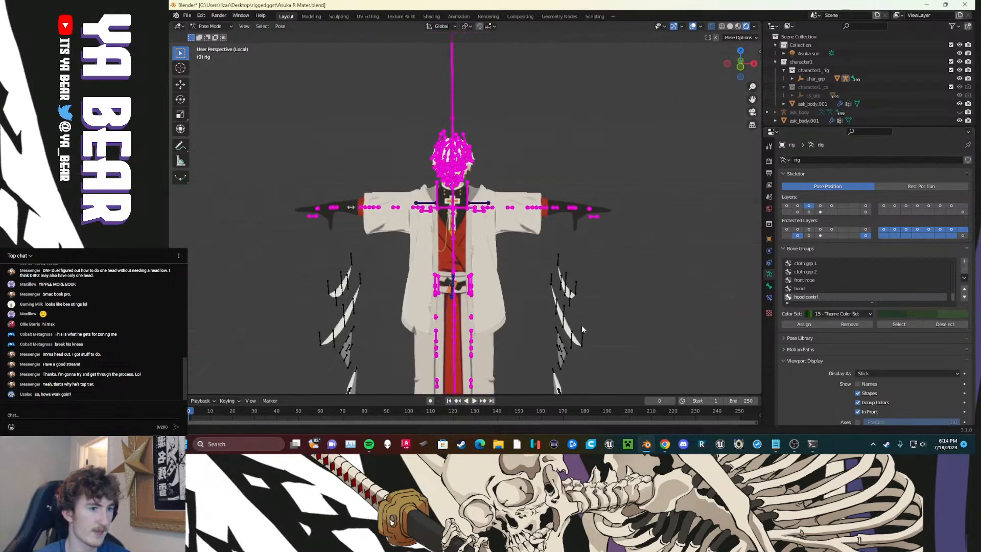
scroll(574, 260, "up", 3)
left_click(787, 208)
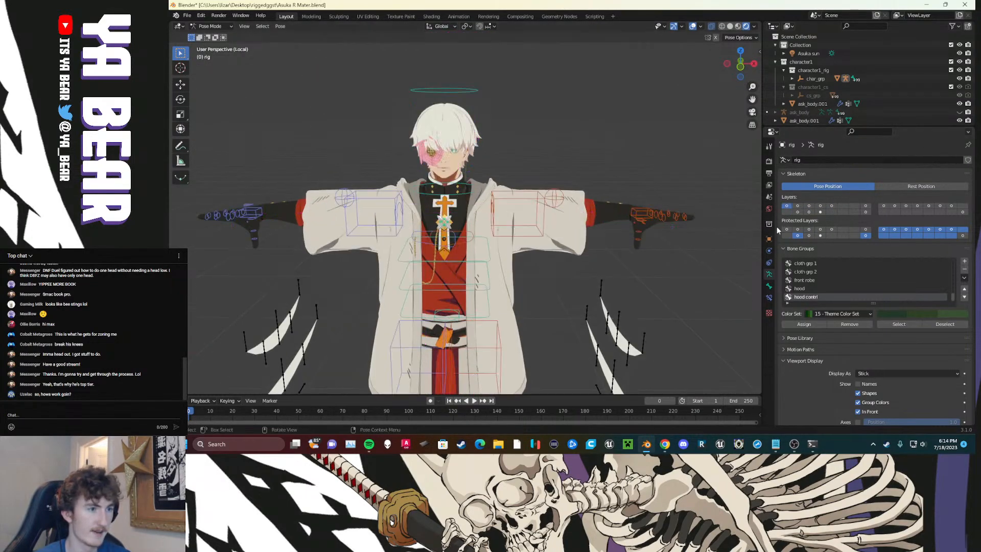
left_click(798, 206)
left_click(807, 206)
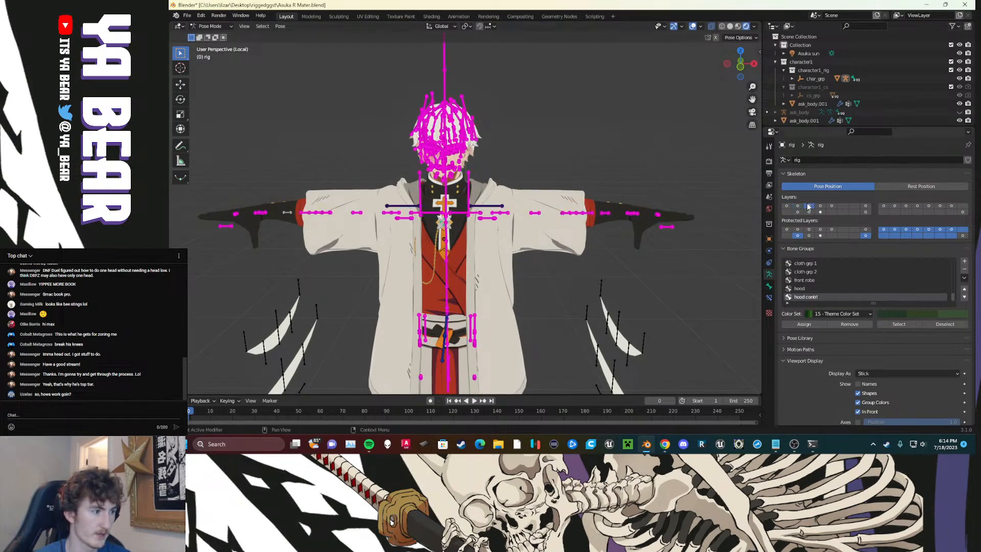
middle_click_drag(523, 153, 492, 257, "shift")
key("KP_1")
scroll(511, 204, "up", 2)
scroll(492, 257, "up", 5)
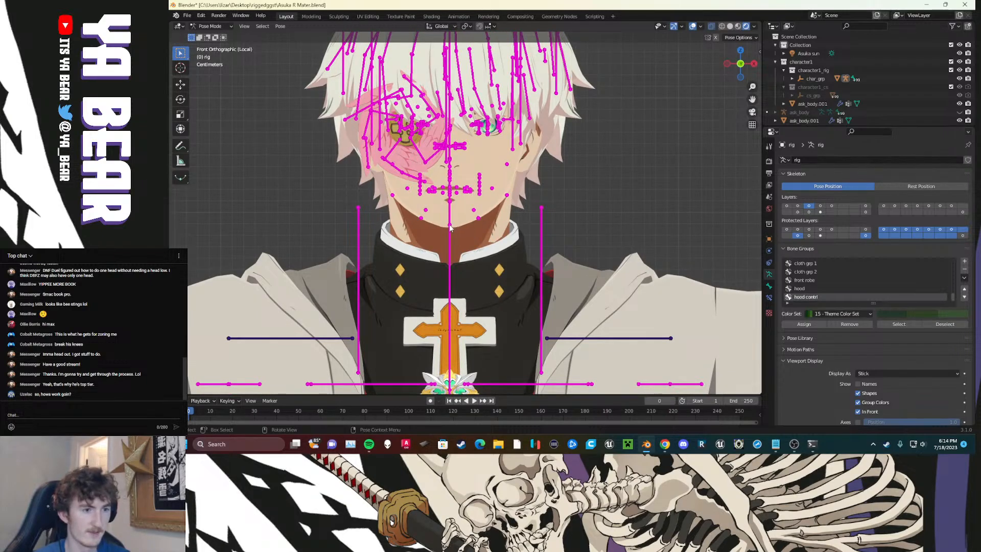
left_click(450, 228)
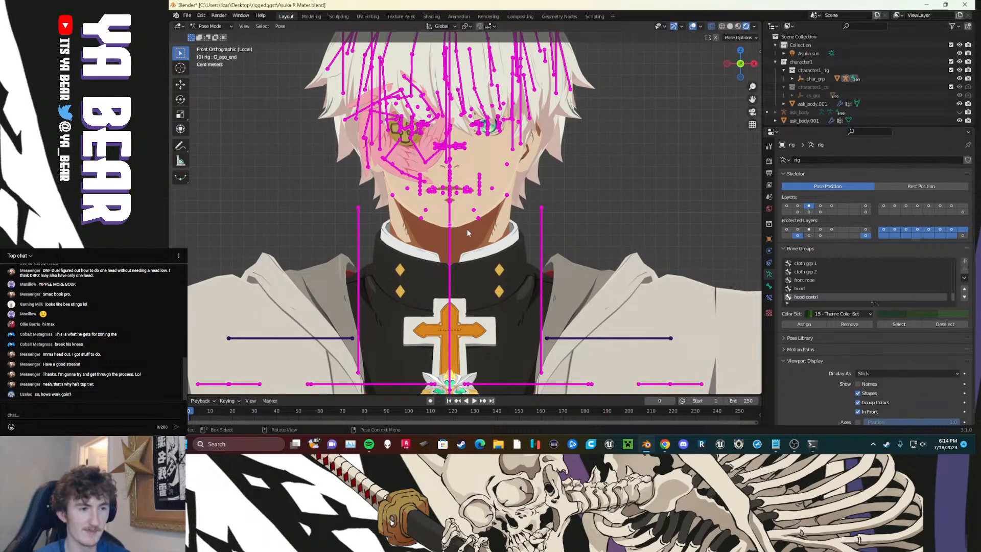
left_click(358, 279)
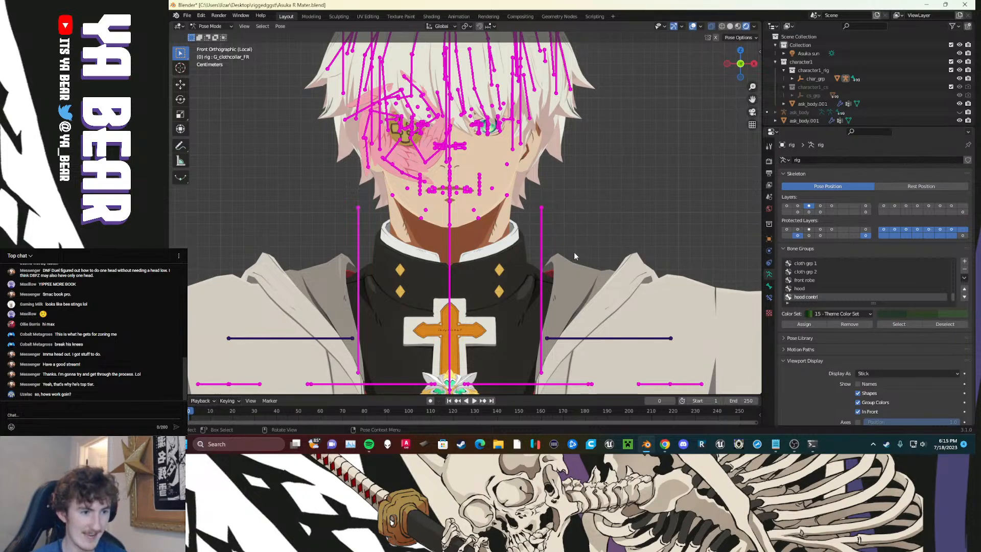
scroll(533, 342, "down", 6)
scroll(469, 270, "up", 4)
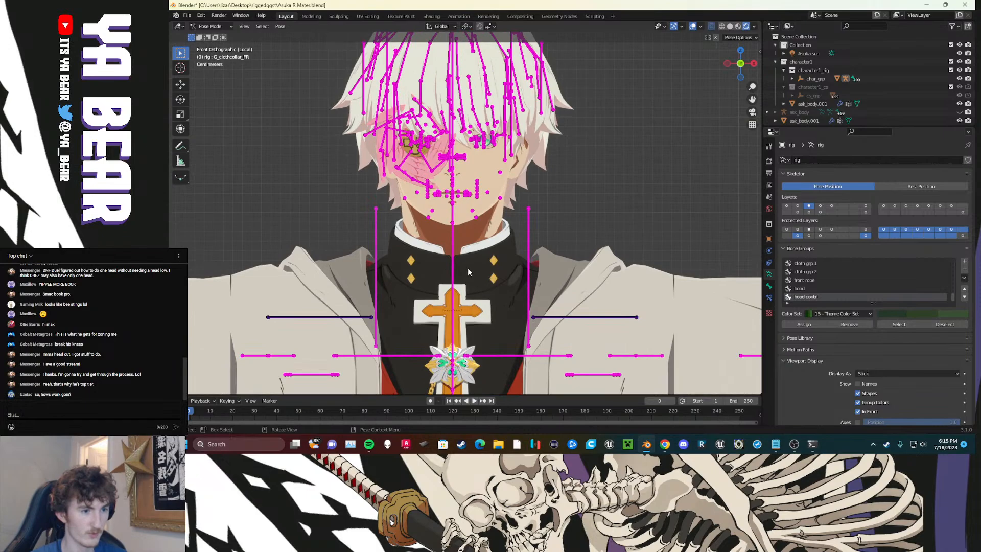
Step: Test-move G_Head_neck_half and G_neck_def, cancelling each move, to examine what the neck bones control
middle_click_drag(471, 269, 489, 292)
scroll(489, 292, "up", 4)
scroll(460, 269, "down", 3)
left_click(443, 262)
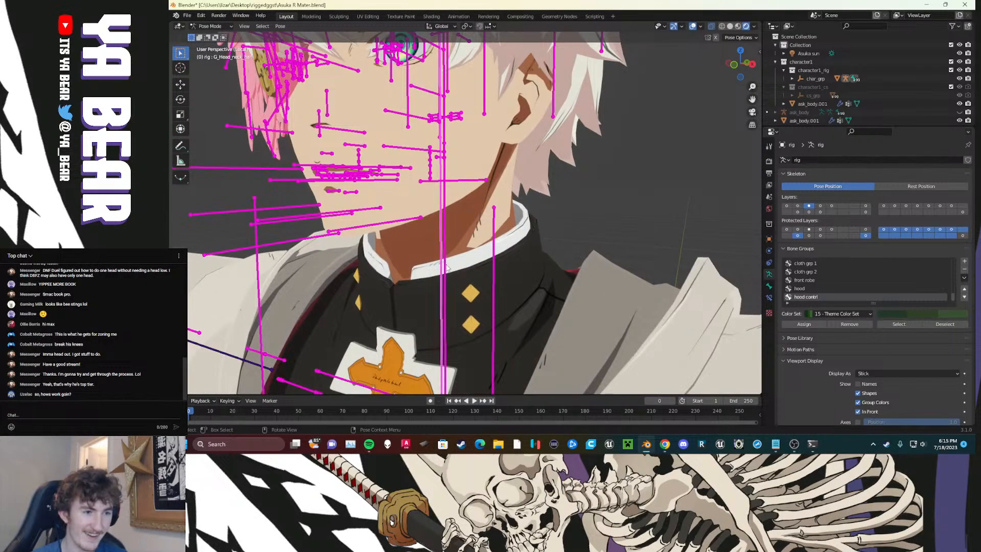
scroll(446, 263, "down", 4)
key("g")
right_click(438, 254)
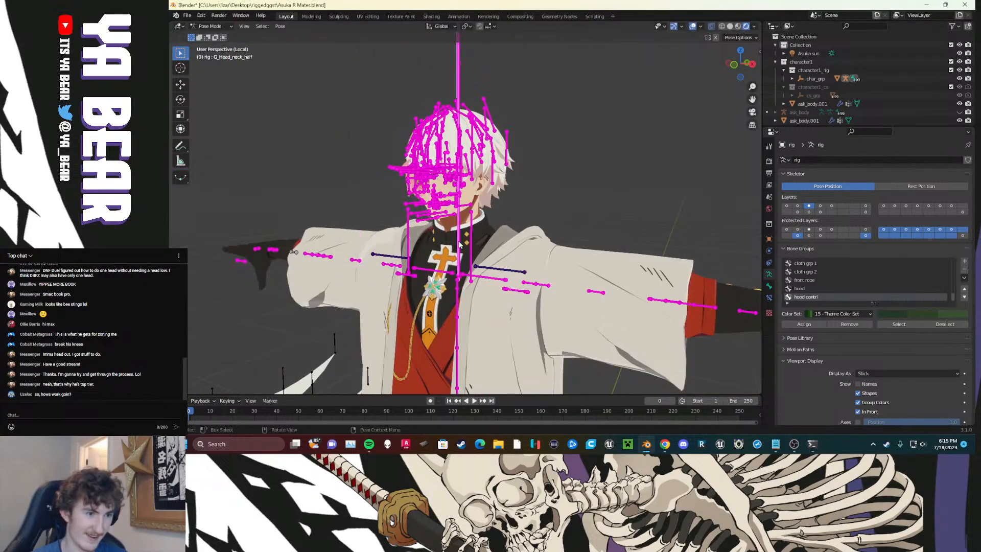
left_click(458, 245)
key("g")
right_click(463, 243)
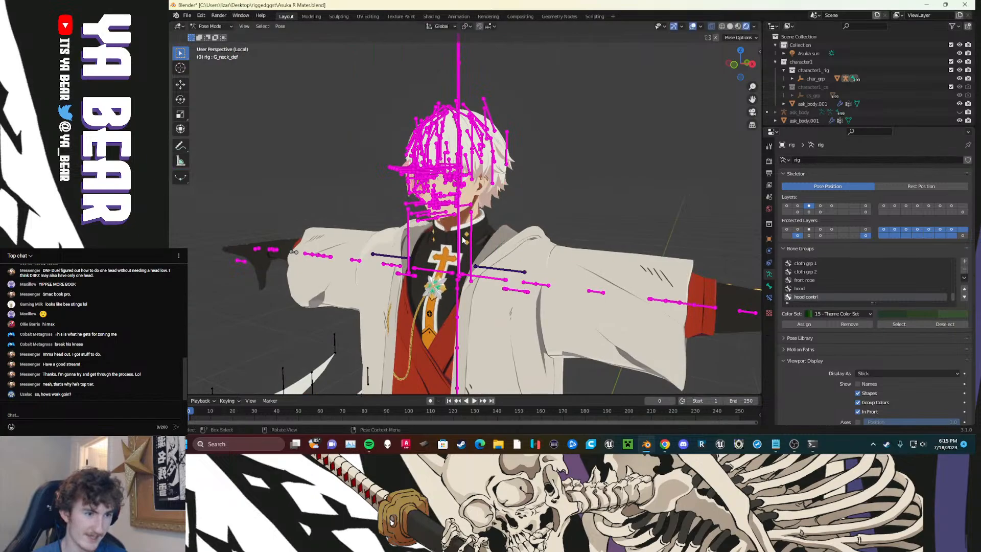
Step: Select the two cloth collar bones, test-move them, and transfer them to the fourth bone layer
scroll(463, 241, "up", 3)
middle_click_drag(463, 240, 335, 236)
left_click_drag(273, 219, 231, 241)
key("g")
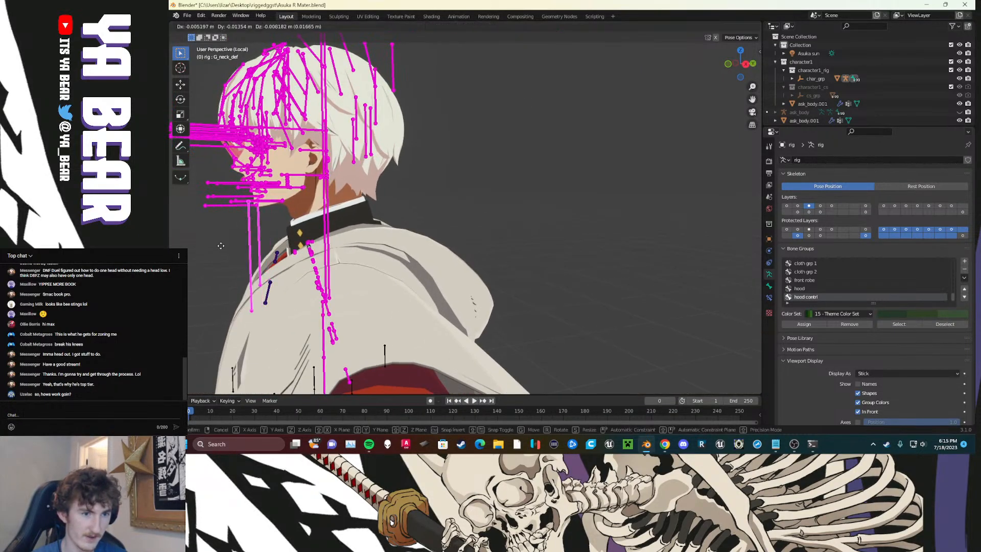
right_click(221, 263)
scroll(221, 263, "down", 2)
middle_click_drag(221, 262, 392, 291)
key("g")
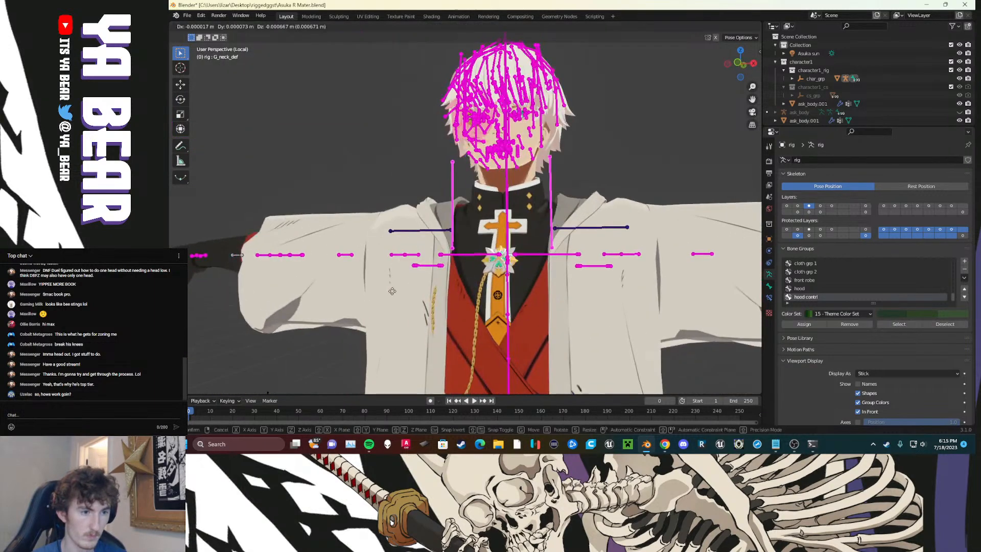
right_click(409, 327)
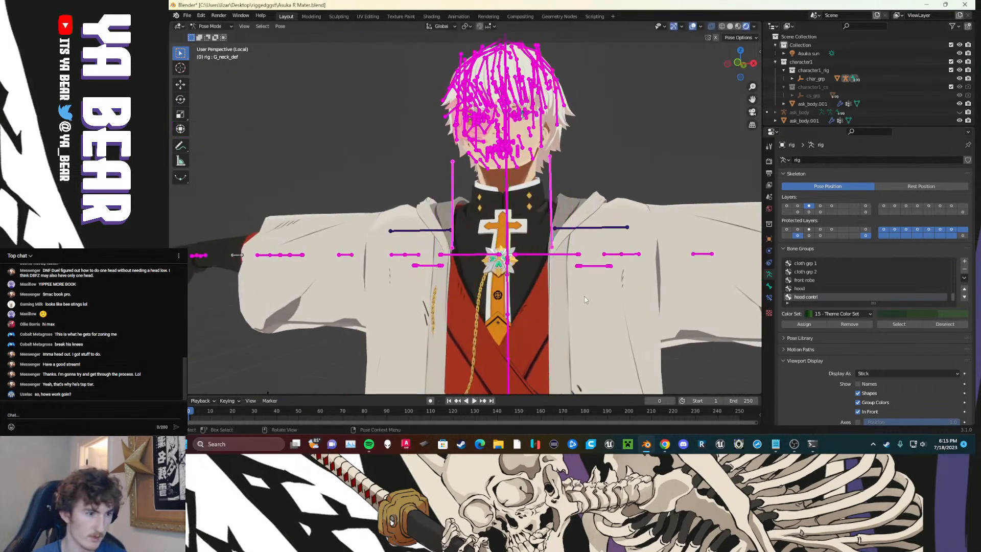
key("m")
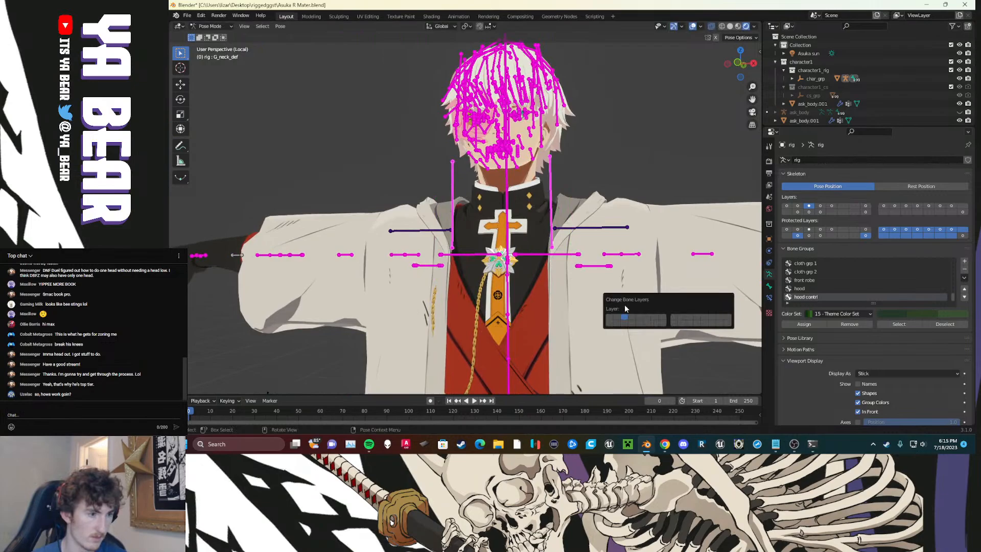
left_click(632, 315)
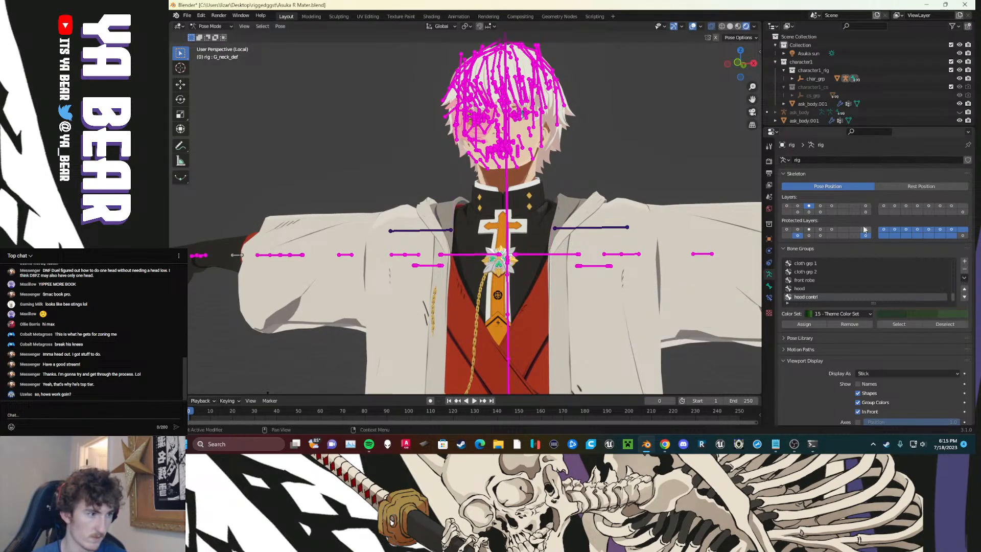
left_click(821, 206)
left_click(570, 229)
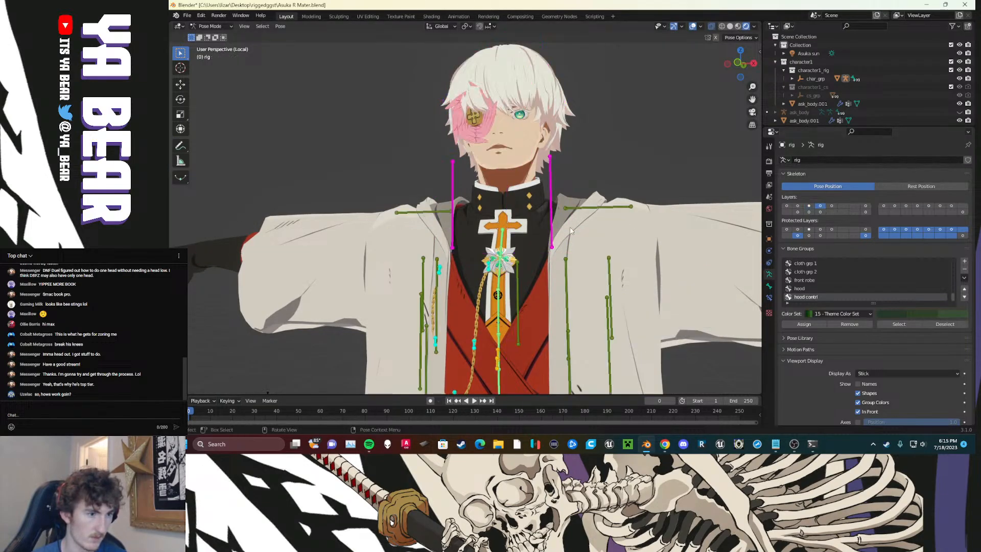
Step: Show the third bone layer and test-move G_Head_neck_half from an angled side view to examine its influence on the head
left_click(809, 206)
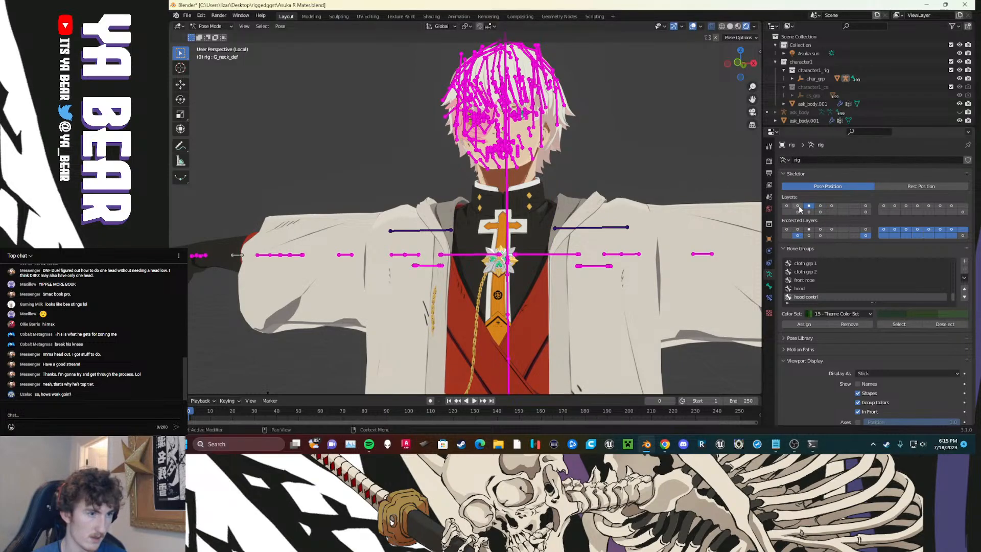
middle_click_drag(620, 170, 437, 204)
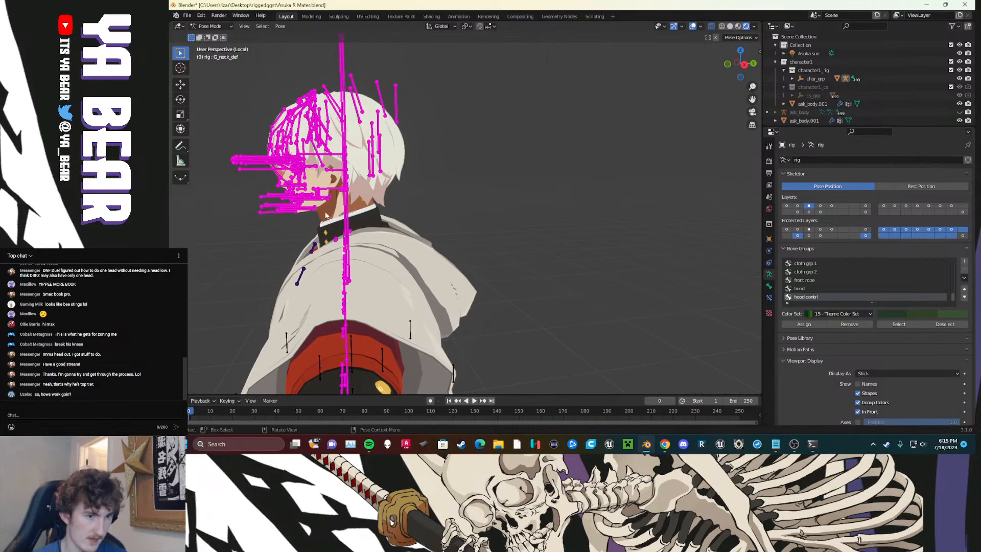
left_click_drag(327, 214, 409, 187)
left_click(408, 186)
middle_click_drag(367, 154, 409, 186)
scroll(413, 150, "up", 4)
left_click(398, 121)
scroll(403, 133, "down", 4)
key("g")
right_click(438, 182)
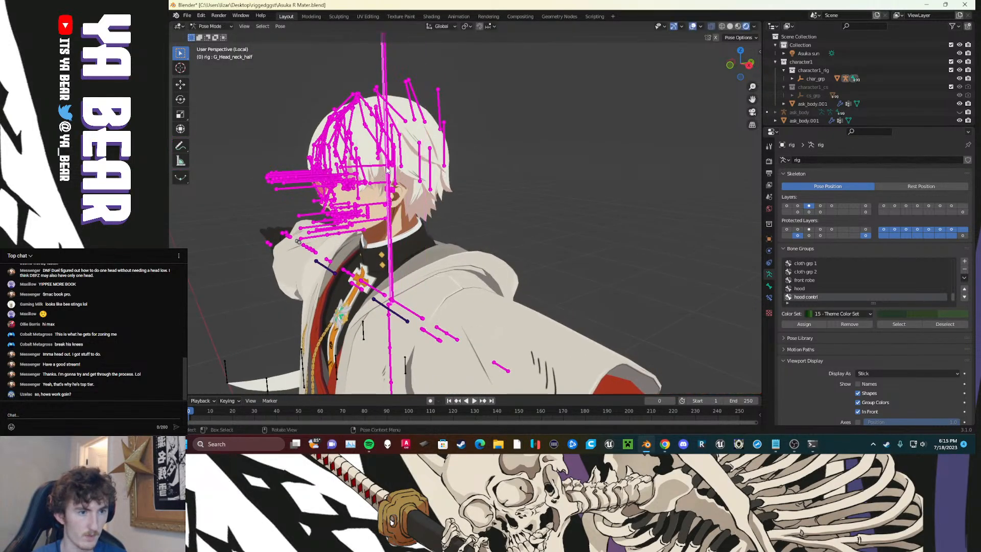
Step: Move G_eyes_cnt forward, out of the face, by about 0.22 m
left_click(388, 171)
key("g")
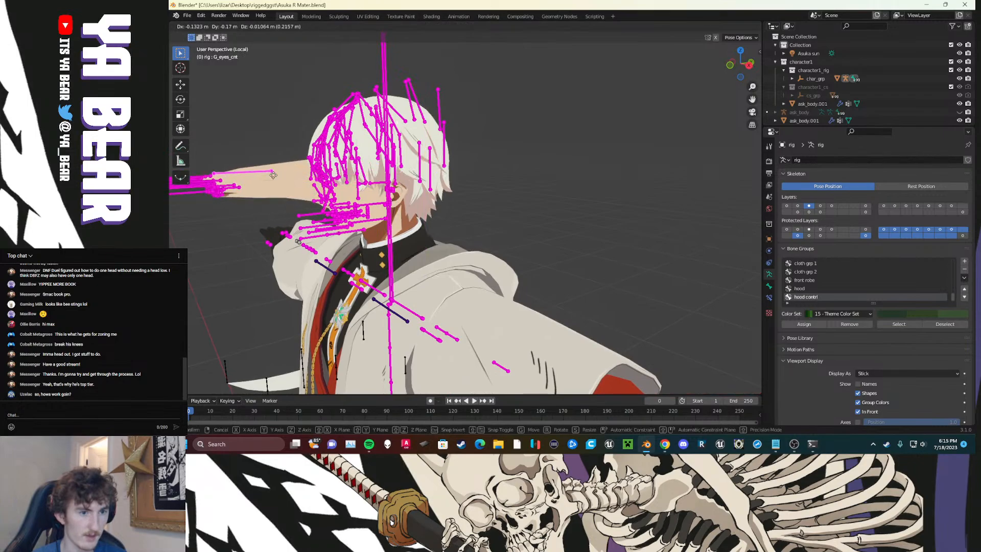
left_click(268, 183)
Step: Test-move the overlapping bones on the head's vertical axis, including G_Head_neck_half, cancelling each move, to examine what they control
left_click(387, 164)
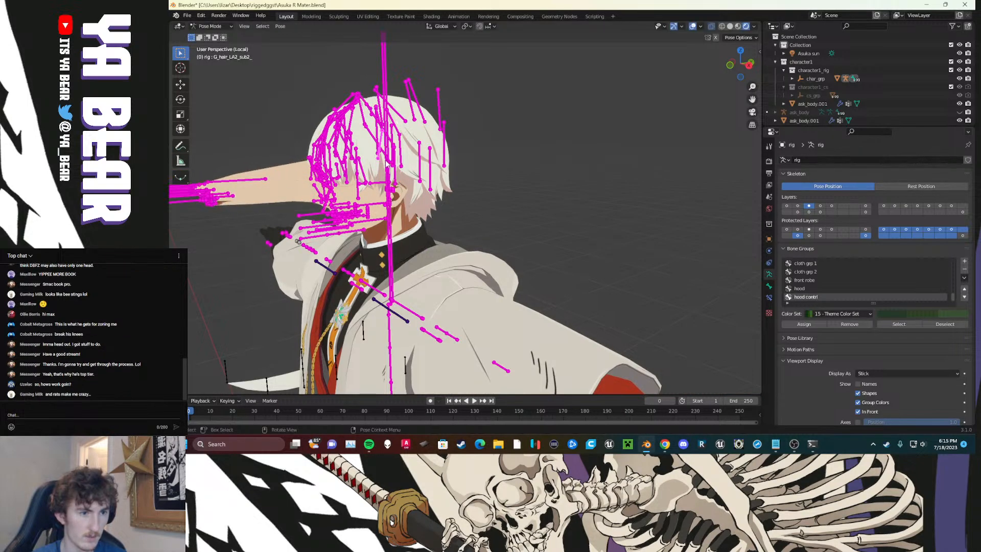
key("g")
right_click(495, 167)
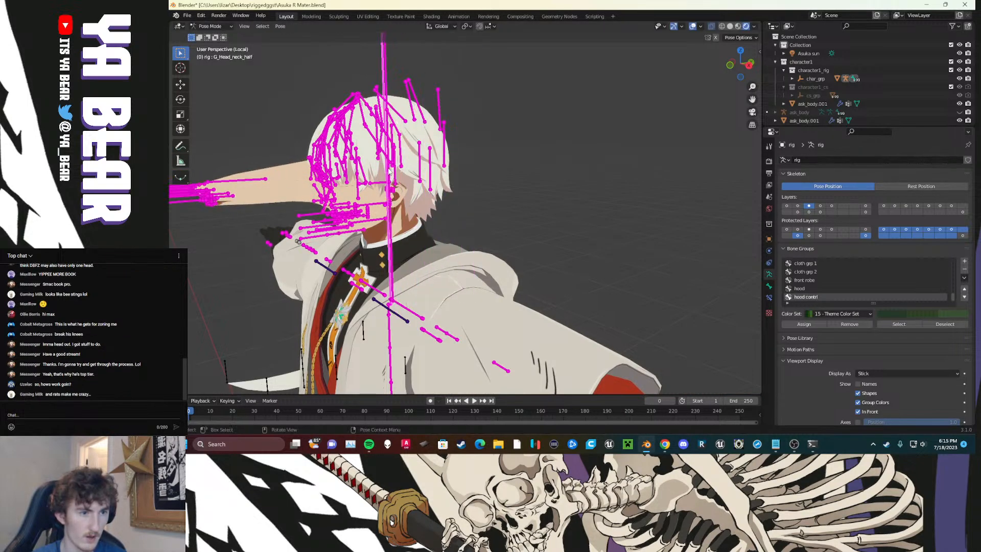
left_click(391, 173)
key("g")
right_click(460, 167)
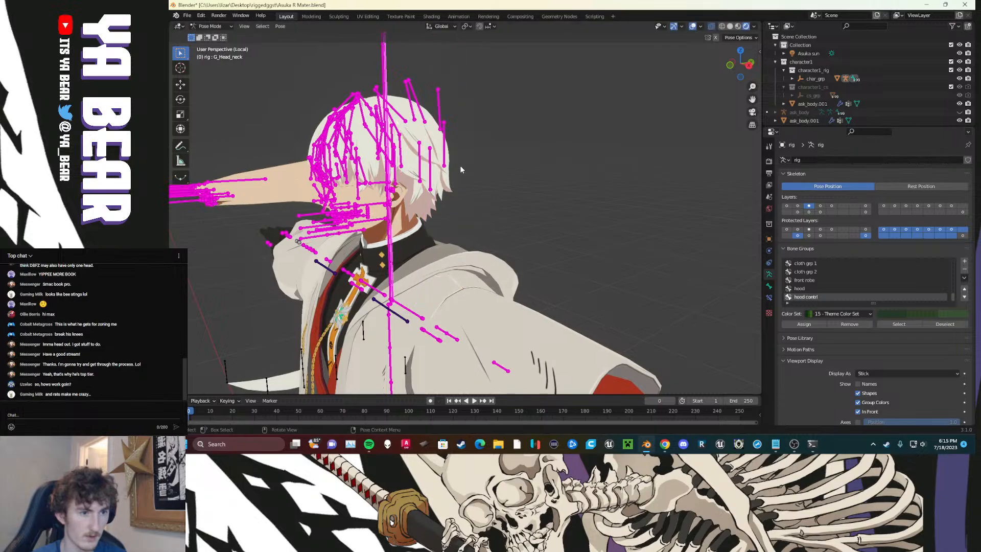
Step: Examine G_Head_neck_half and the overlapping head bones near the ear from close up
left_click(388, 172)
scroll(401, 178, "up", 3)
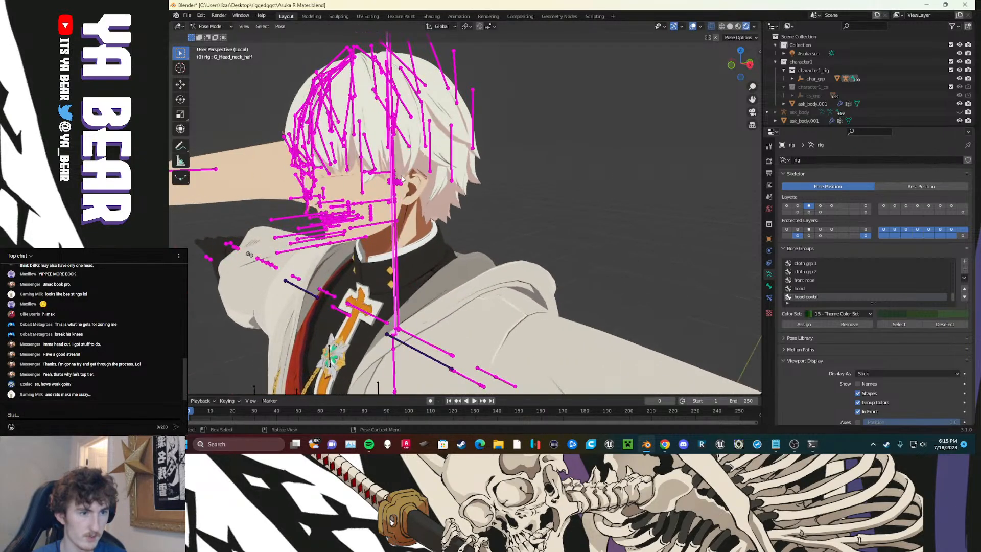
mouse_move(401, 177)
middle_mouse_down()
mouse_move(441, 175)
mouse_move(408, 186)
middle_mouse_up()
scroll(424, 198, "up", 2)
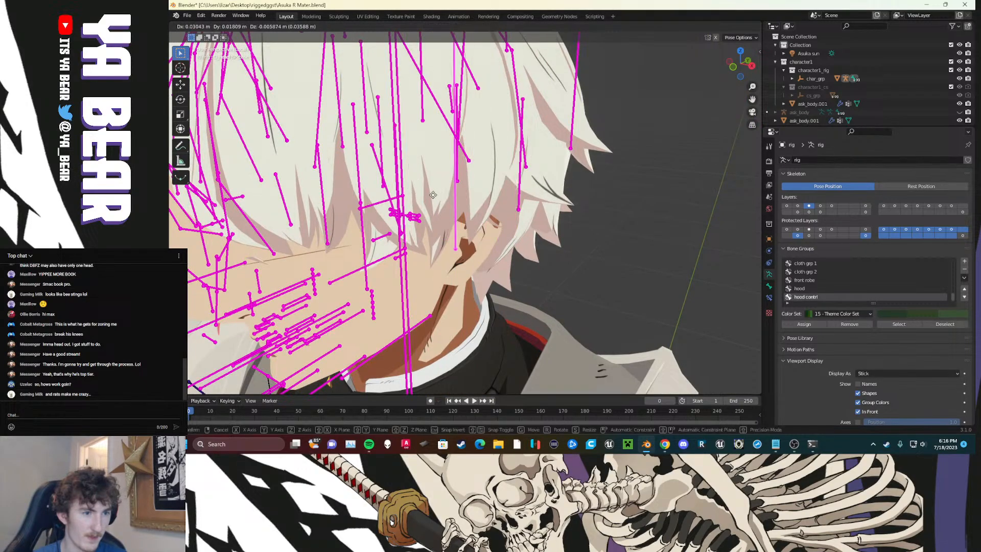
left_click(406, 200)
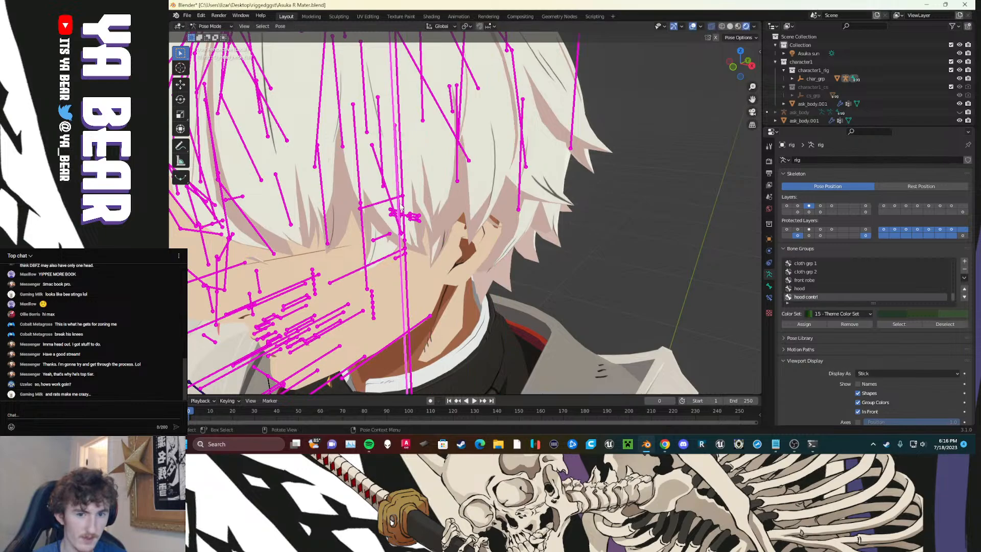
middle_click_drag(402, 209, 488, 258)
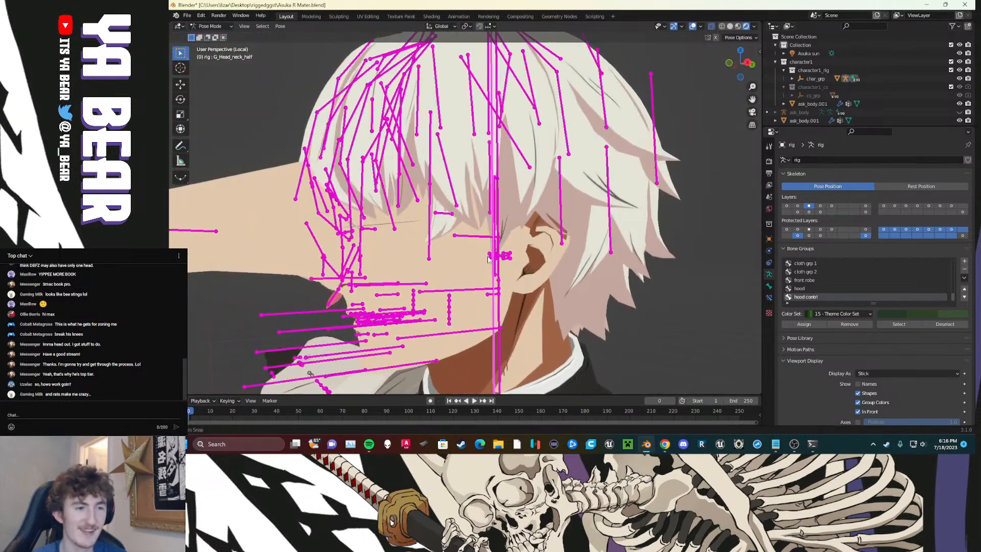
Step: Test-move G_hair_BR_up and G_Head_neck_half in the close side view, cancelling each move
left_click(492, 215)
key("g")
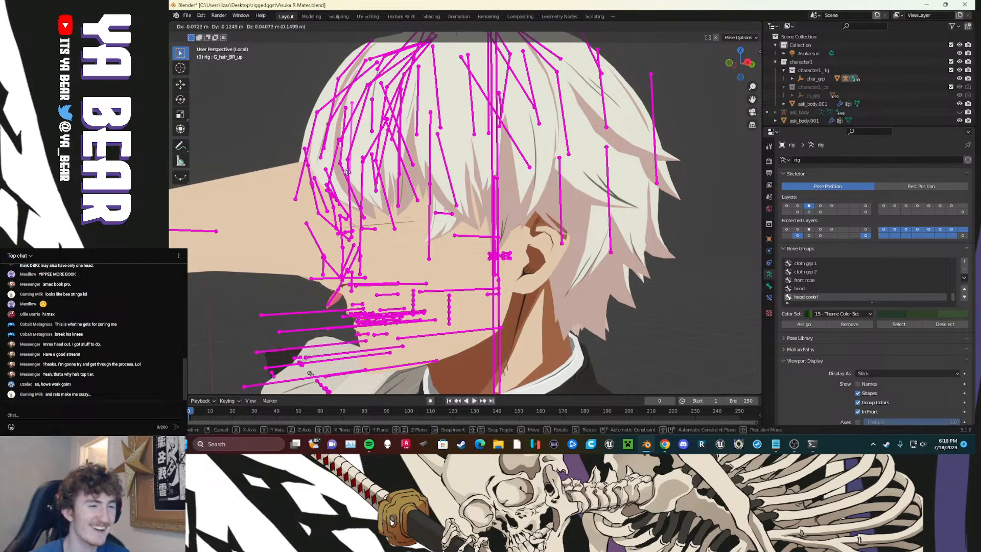
right_click(416, 213)
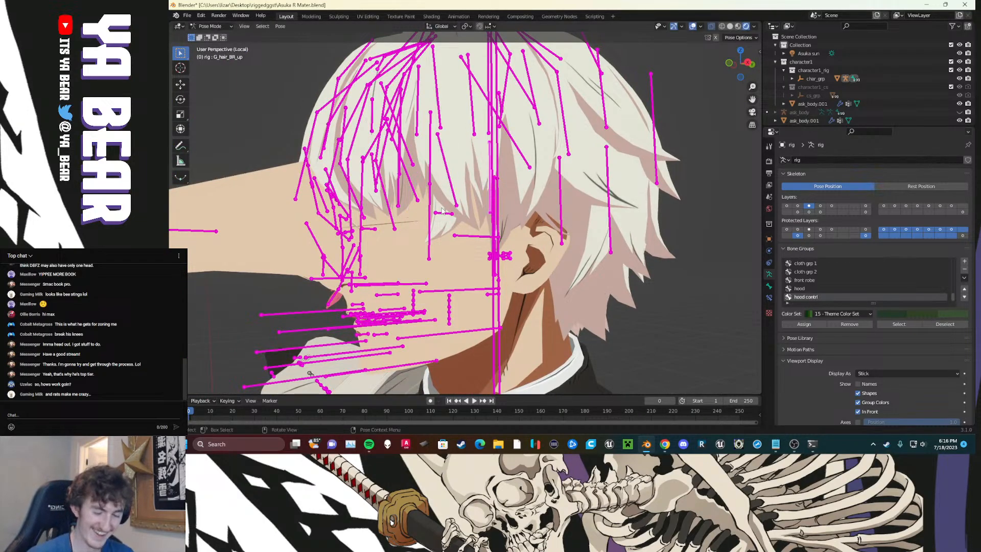
left_click(499, 196)
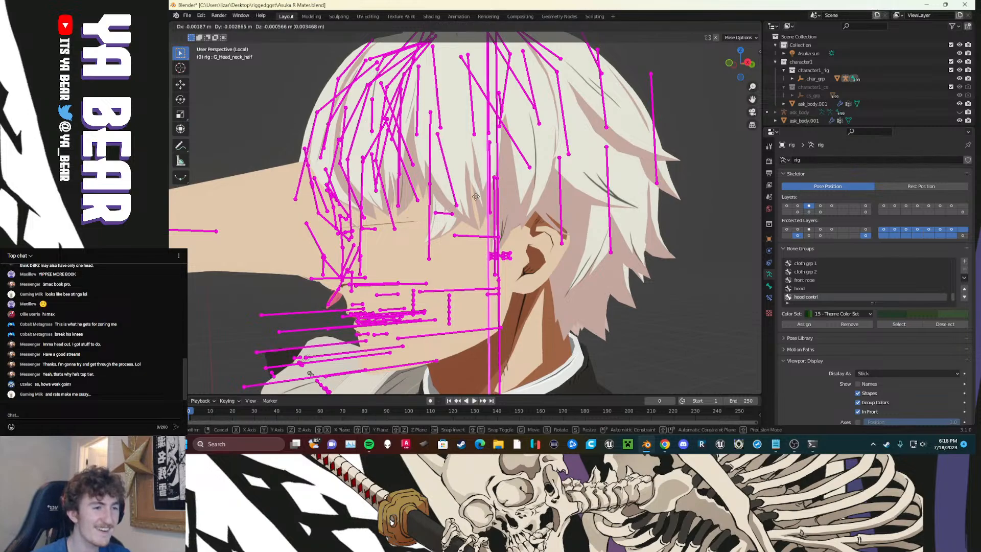
key("g")
right_click(526, 203)
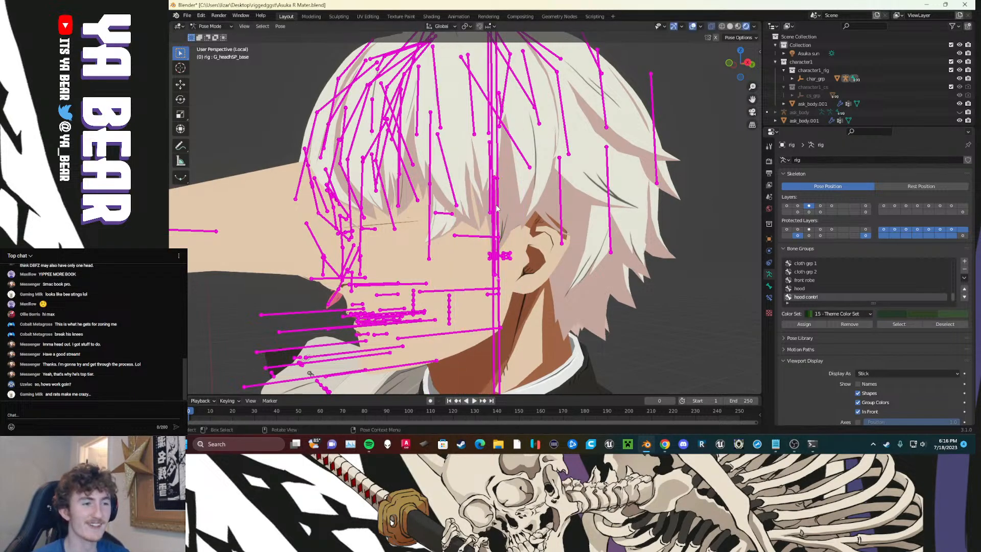
Step: Select G_hair_base among the overlapping head bones and test-move it, cancelling the move
left_click(494, 200)
left_click(494, 200)
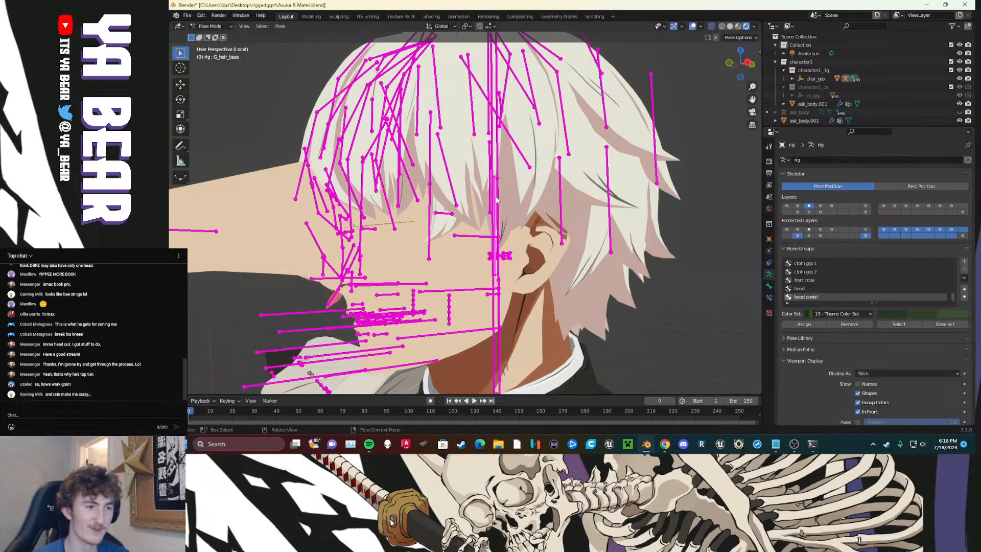
key("g")
right_click(561, 216)
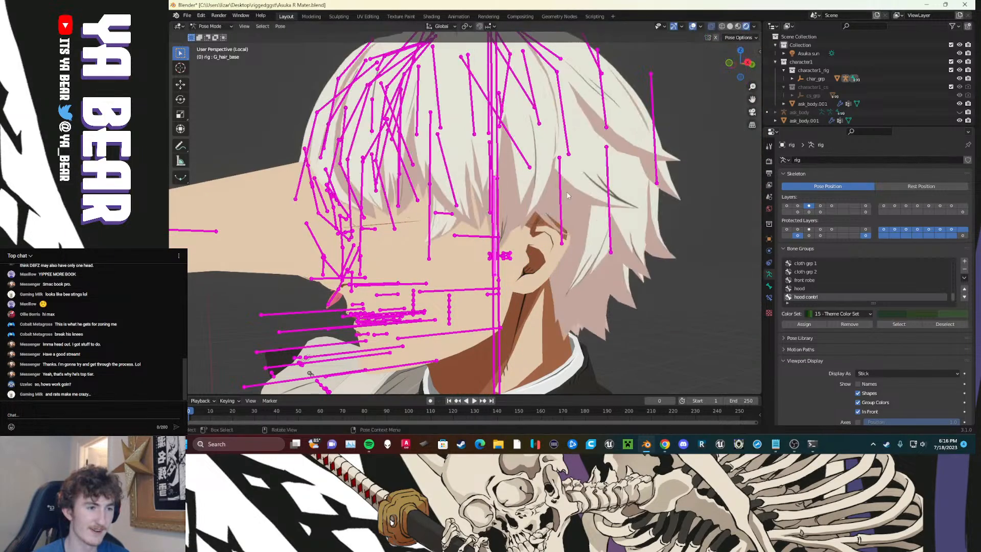
Step: Move G_hair_base up and to one side, pulling the hair and all its bones clear of the face bones
scroll(560, 217, "down", 5)
middle_click_drag(559, 219, 537, 228)
key("g")
left_click(627, 168)
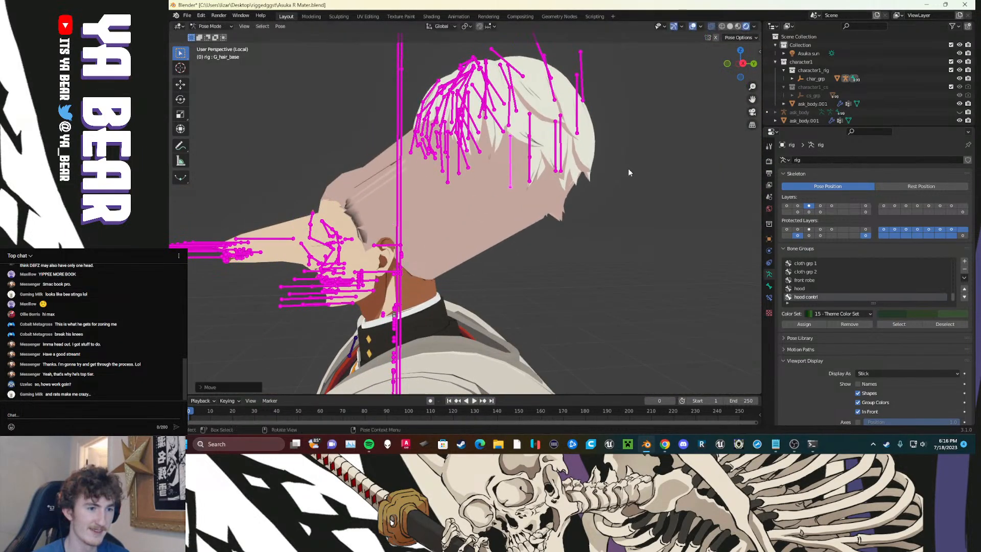
middle_click_drag(627, 167, 498, 238)
key("g")
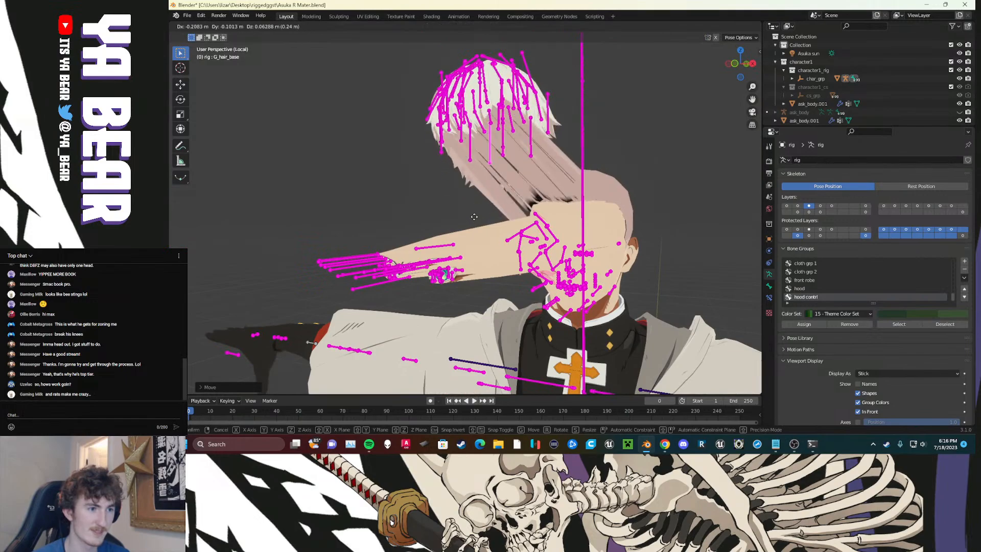
left_click(569, 217)
middle_click_drag(569, 216, 537, 175)
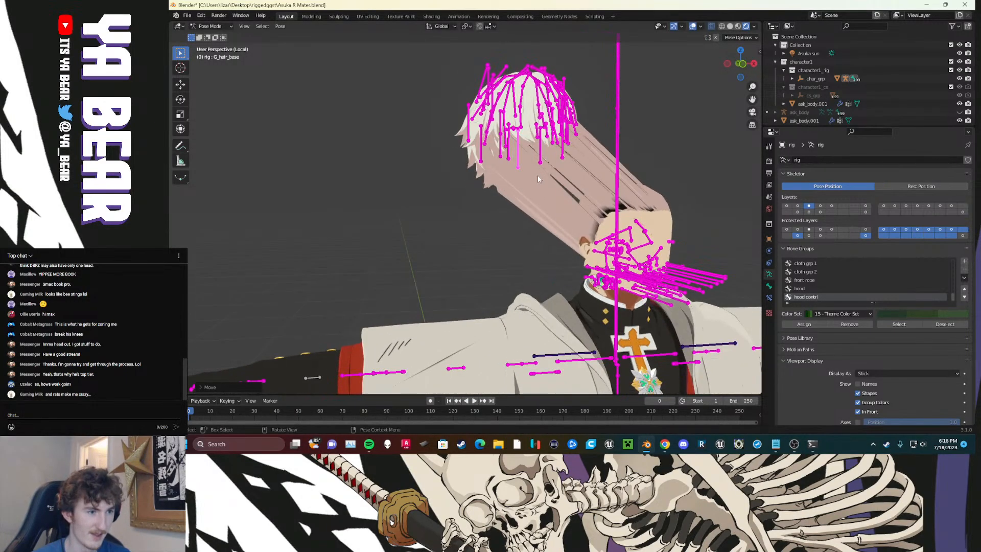
Step: Add a new bone group for G_hair_base and give it the 09 - Theme Color Set
left_click(965, 263)
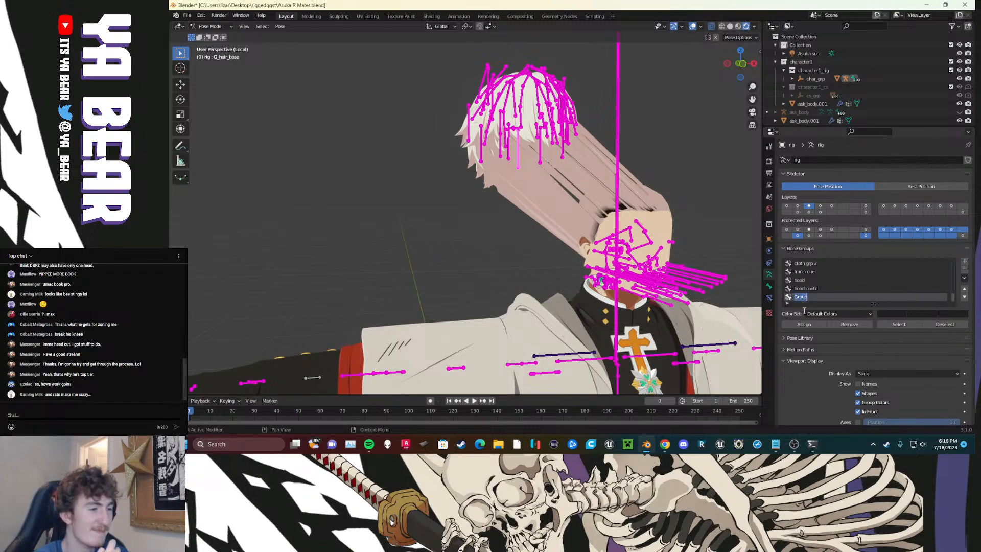
left_click(827, 315)
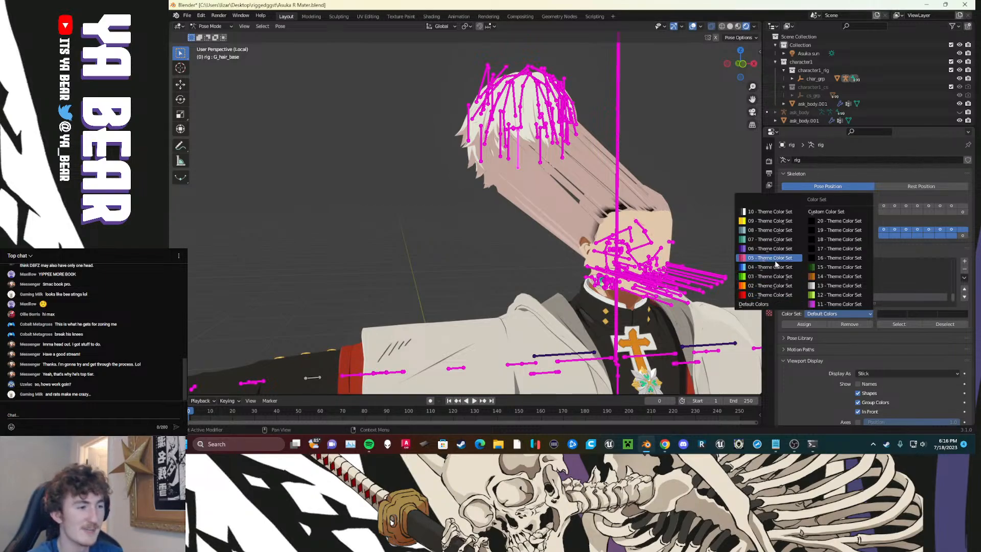
left_click(775, 222)
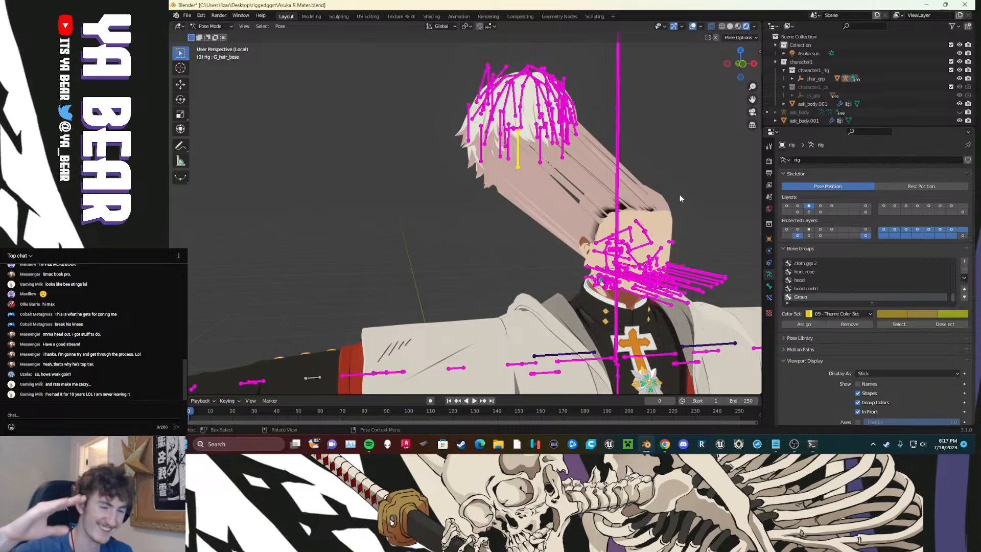
left_click(699, 178)
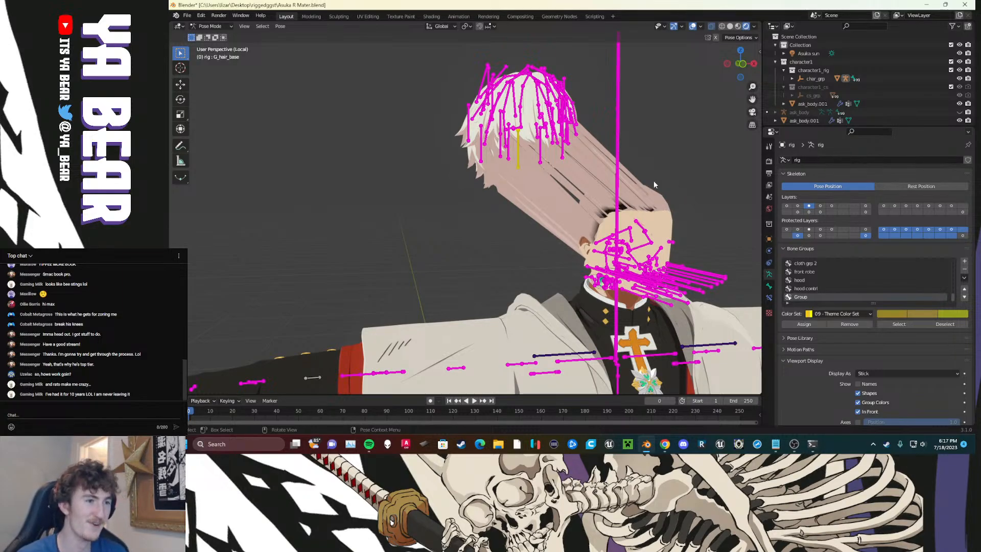
Step: Reposition G_hair_base so the hair bones stay well separated from the head and eye bones
key("g")
left_click(530, 202)
middle_click_drag(530, 199, 496, 215)
scroll(508, 215, "up", 3)
scroll(511, 212, "down", 3)
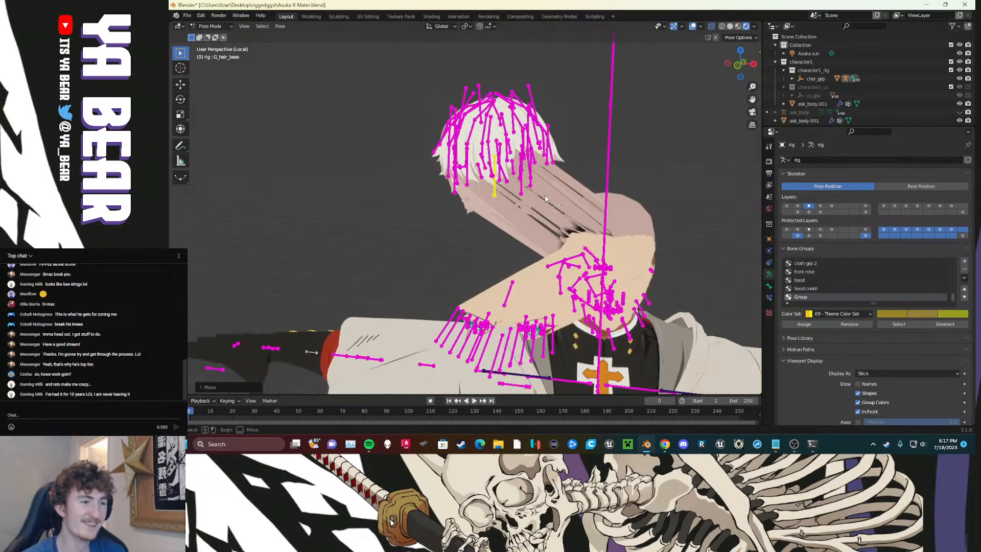
Step: Select all the hair bones, transfer them to the fifth bone layer of the second row, and show that layer
left_click_drag(563, 213, 383, 61)
key("m")
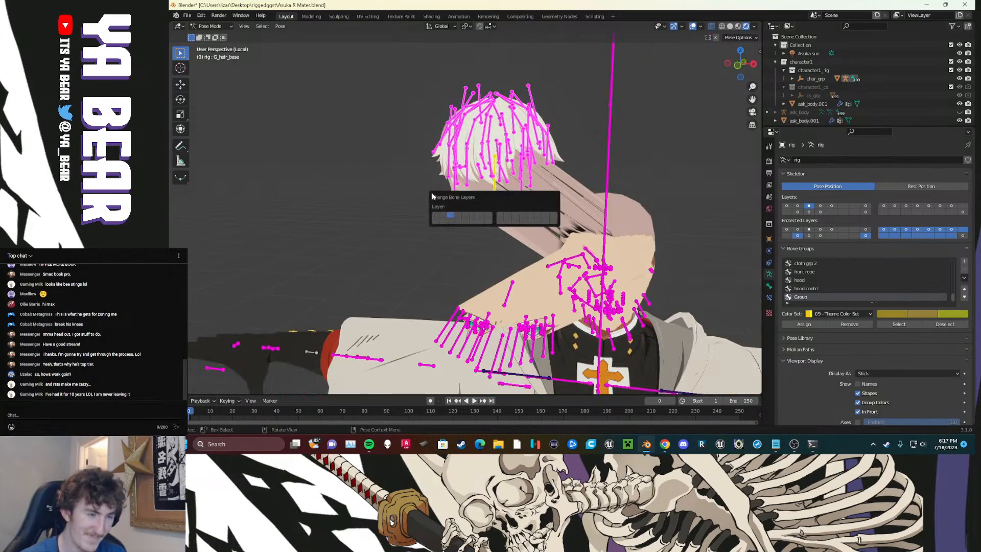
left_click(467, 220)
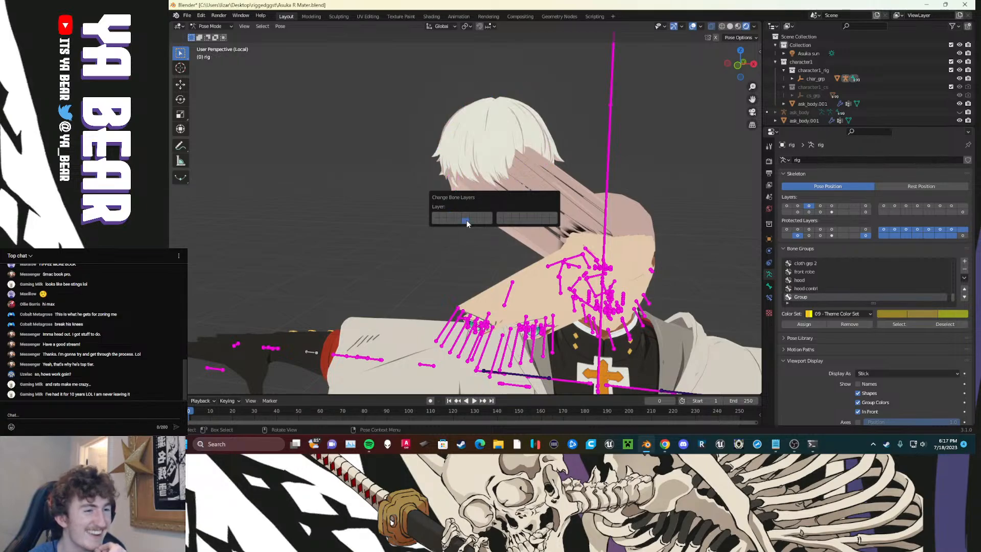
left_click(832, 212)
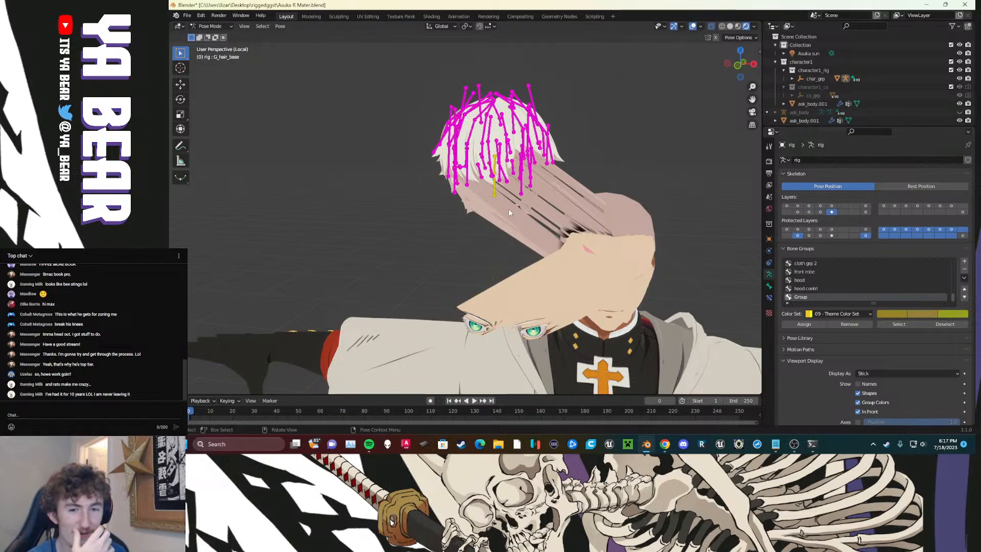
Step: Return to the third bone layer and select the cluster of eye bones pulled out in front of the face
left_click(821, 205)
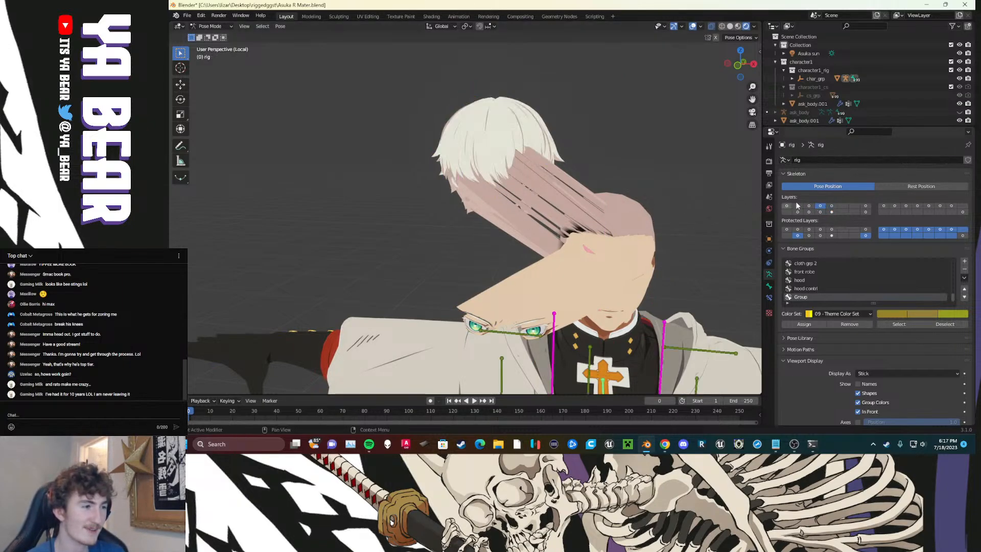
left_click(808, 206)
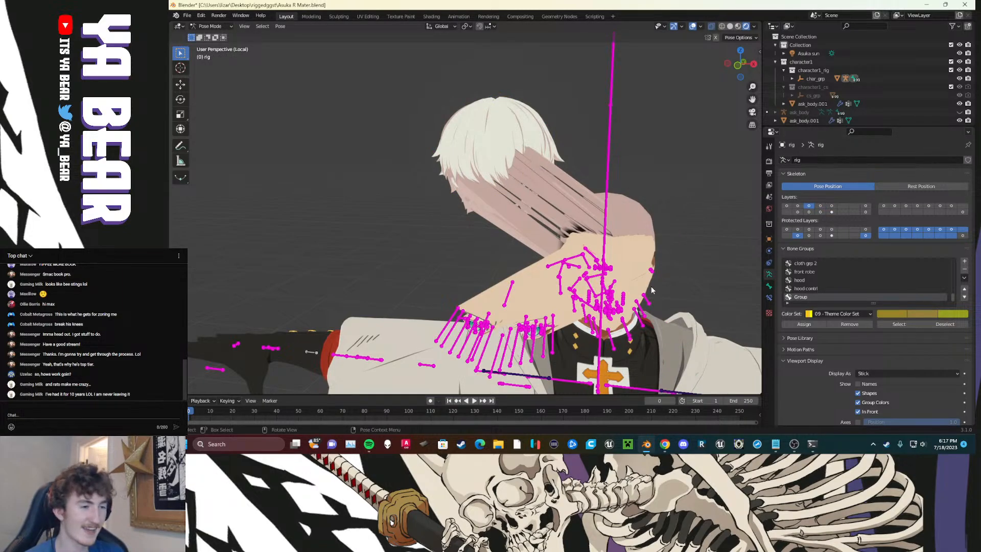
middle_click_drag(650, 290, 625, 269)
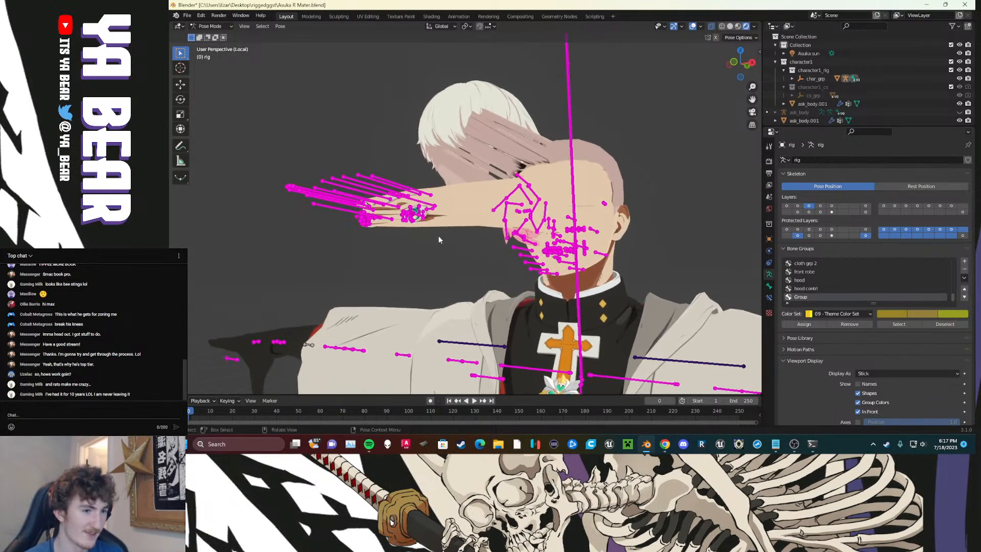
left_click_drag(444, 238, 297, 166)
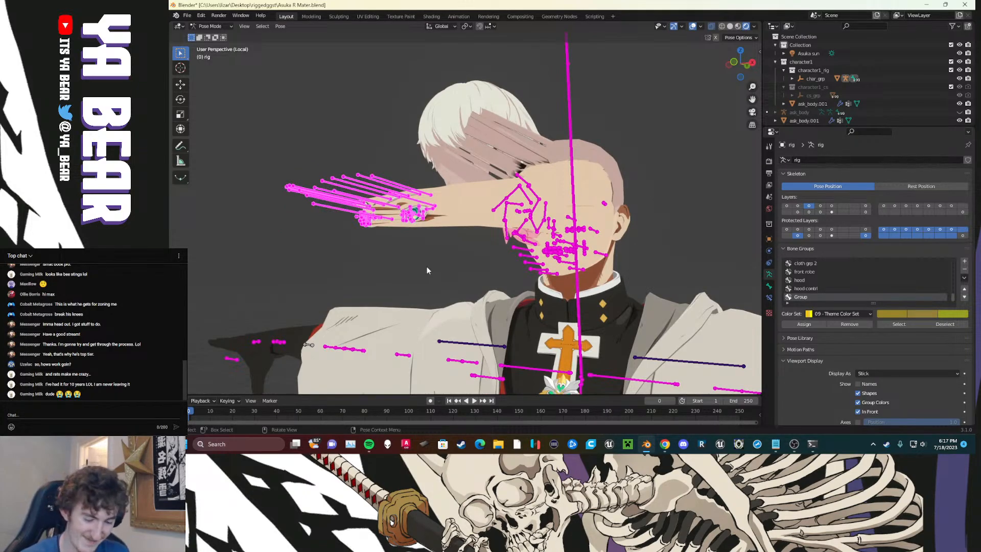
Step: Show the hair bone layer and rename the new yellow bone group as hair main
left_click(832, 211)
middle_click_drag(479, 171, 446, 195)
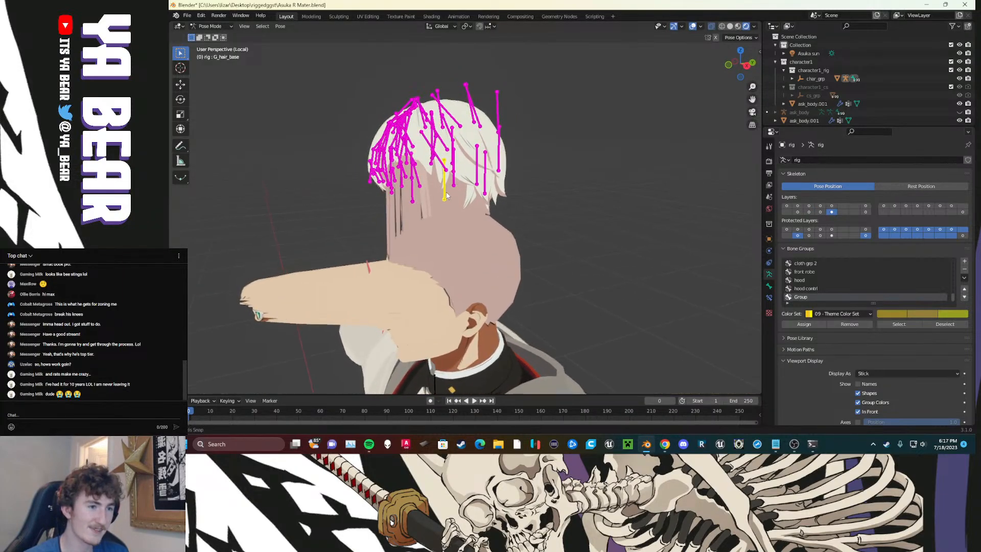
left_click(833, 205)
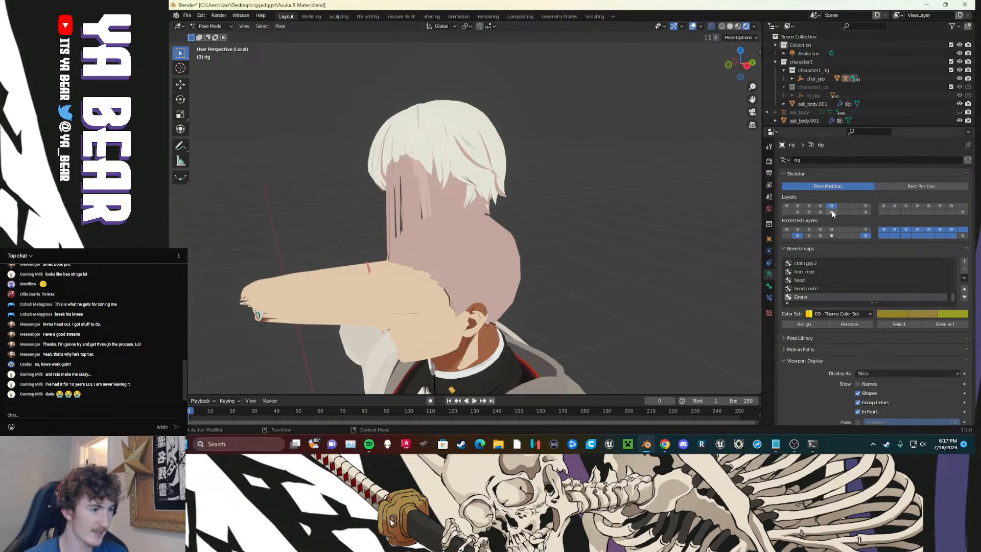
left_click(831, 212)
type("hair main")
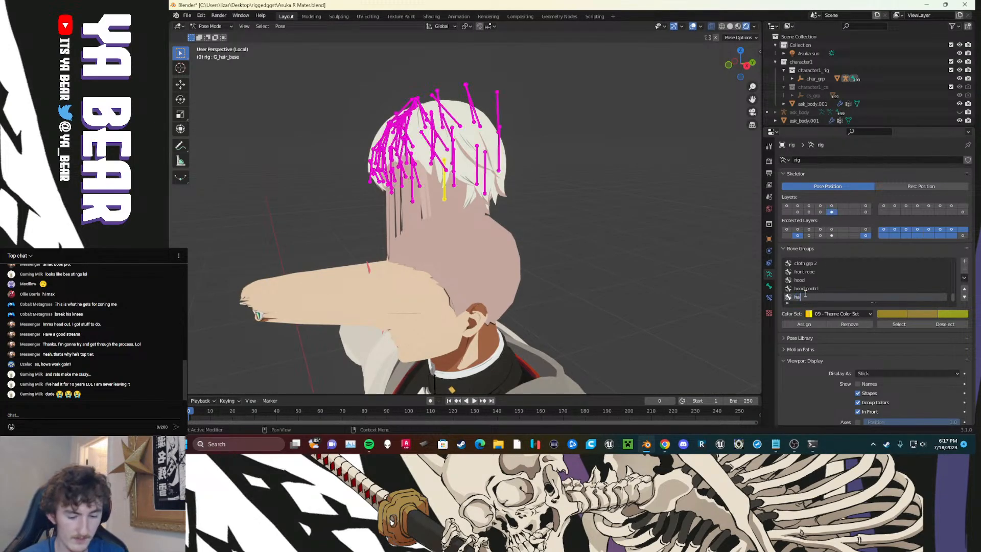
Step: Look through the bone layers of the second row and return to the third layer with the remaining head bones
left_click(832, 205)
left_click(820, 210)
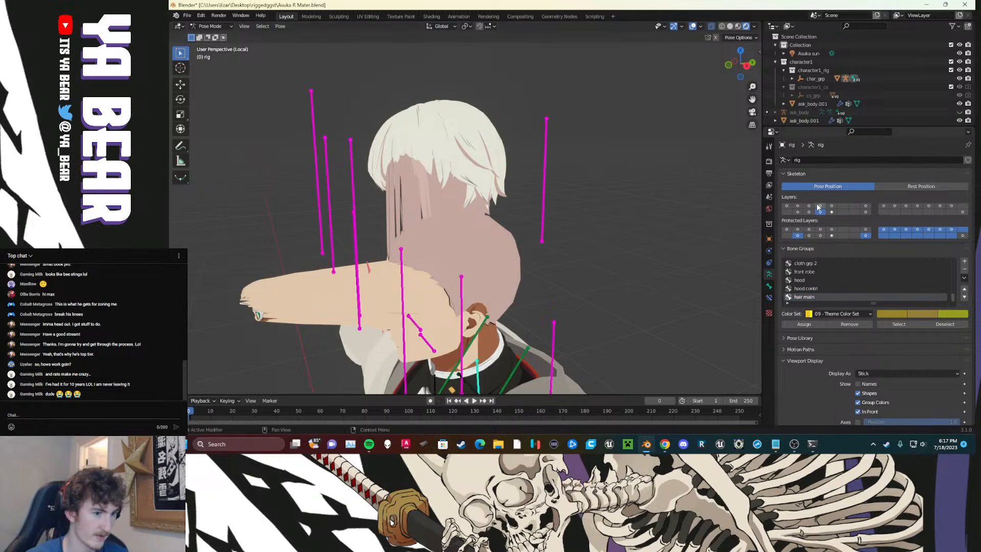
left_click(831, 211)
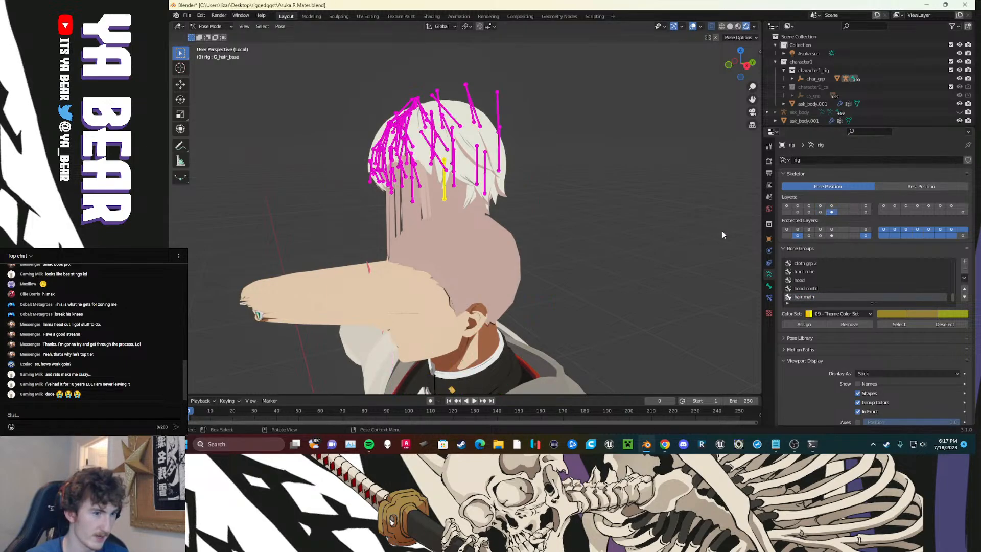
left_click(820, 212)
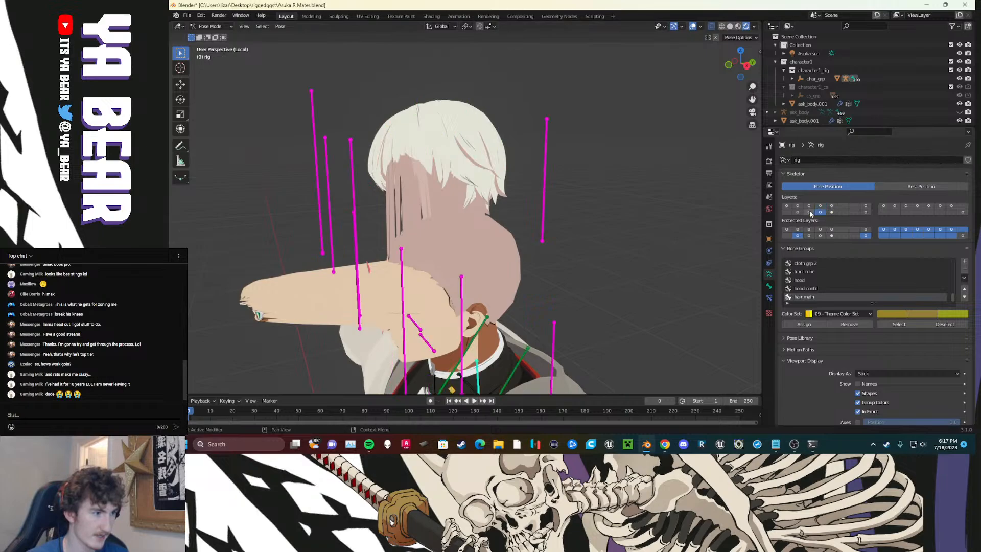
left_click(809, 211)
left_click(807, 205, "shift")
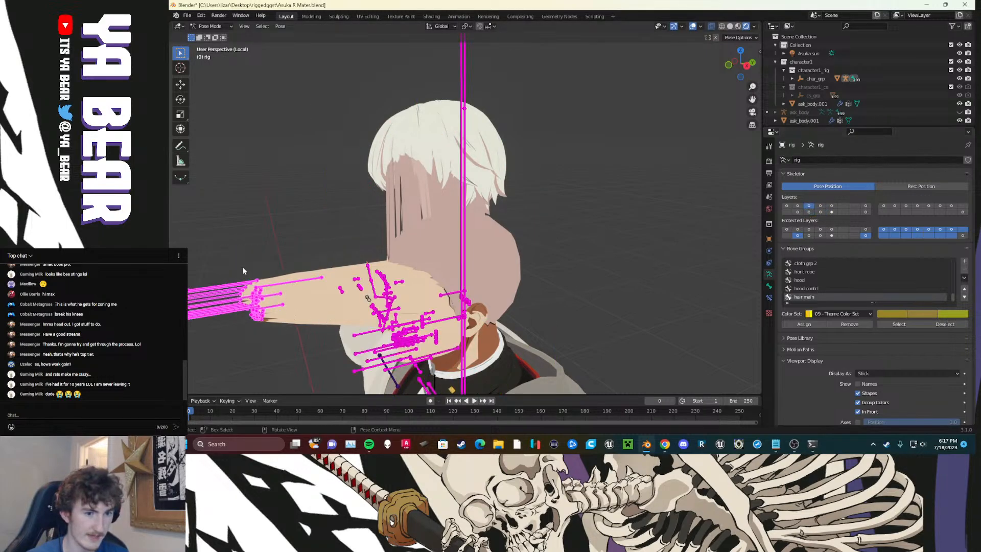
Step: Transfer the selected eye bones to the first bone layer of the second row and show that layer
key("m")
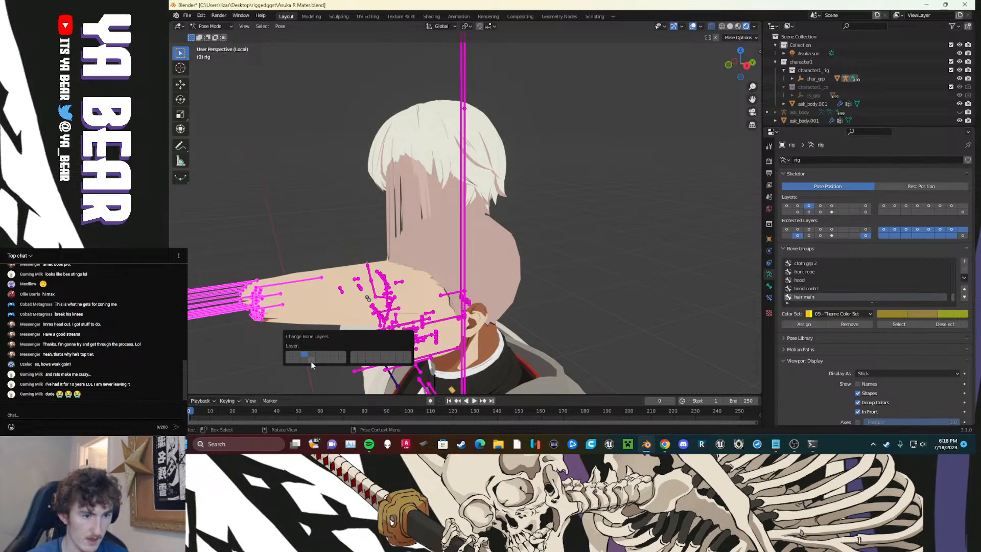
left_click(290, 363)
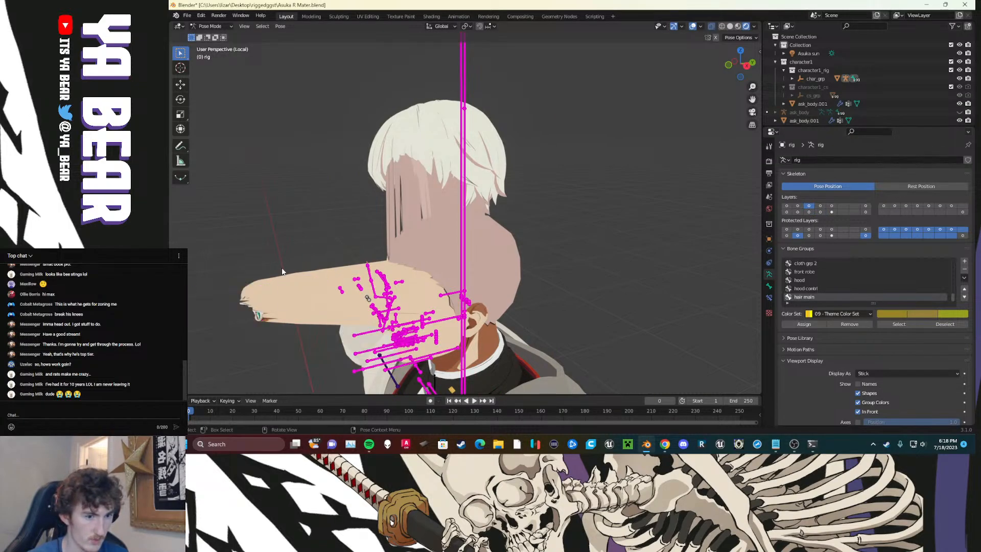
left_click(786, 211)
Step: Clear the location offset of the pulled-out eye bones so they sit back on the face, using the front view
middle_click_drag(511, 296, 543, 305)
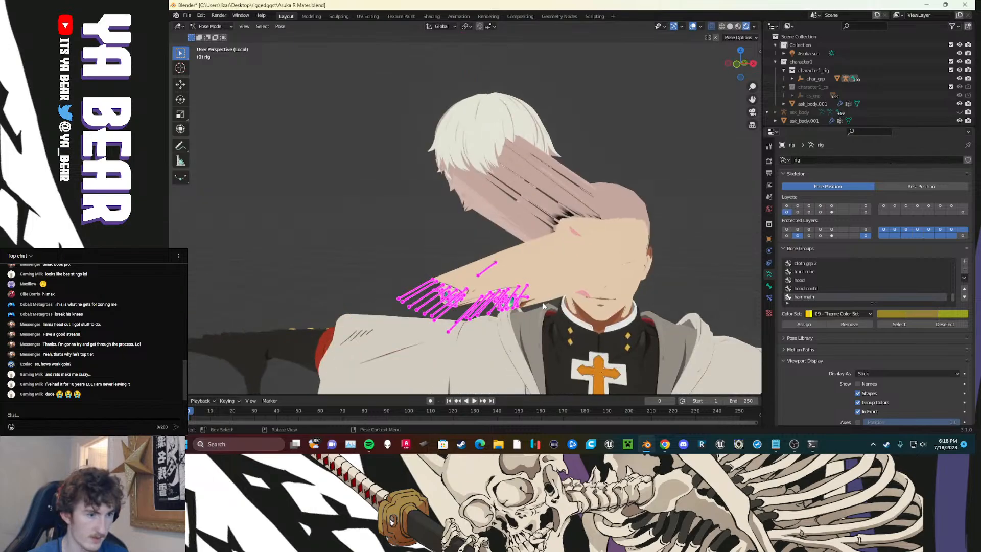
key("KP_1")
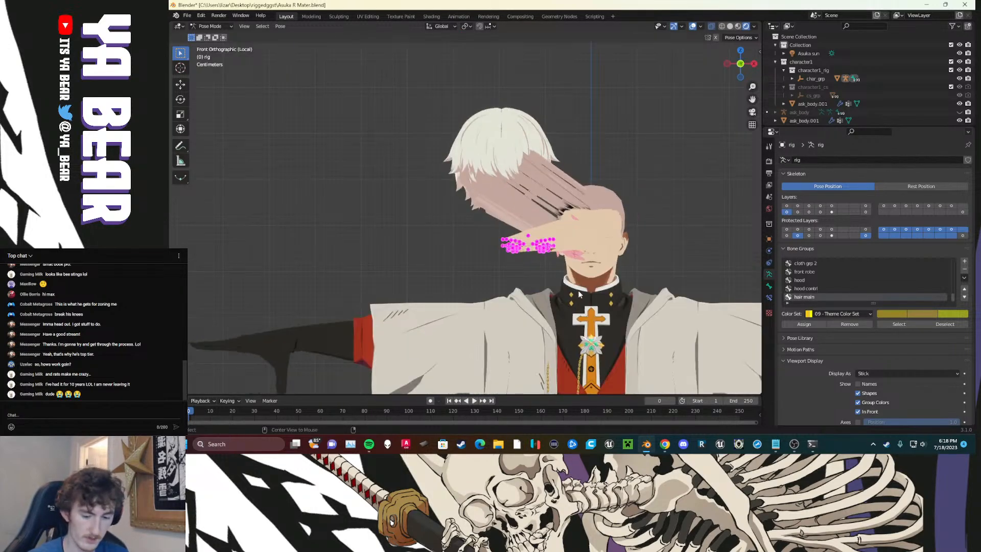
key("alt+g")
Step: Test-move the bone cluster around the feathered eye and the single bone above the nose bridge, cancelling each move
scroll(617, 264, "up", 5)
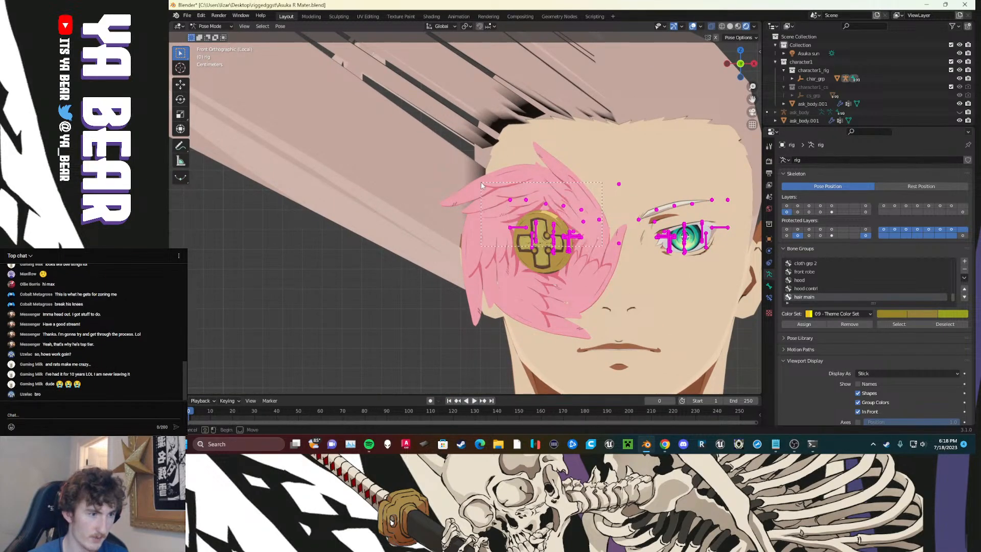
key("g")
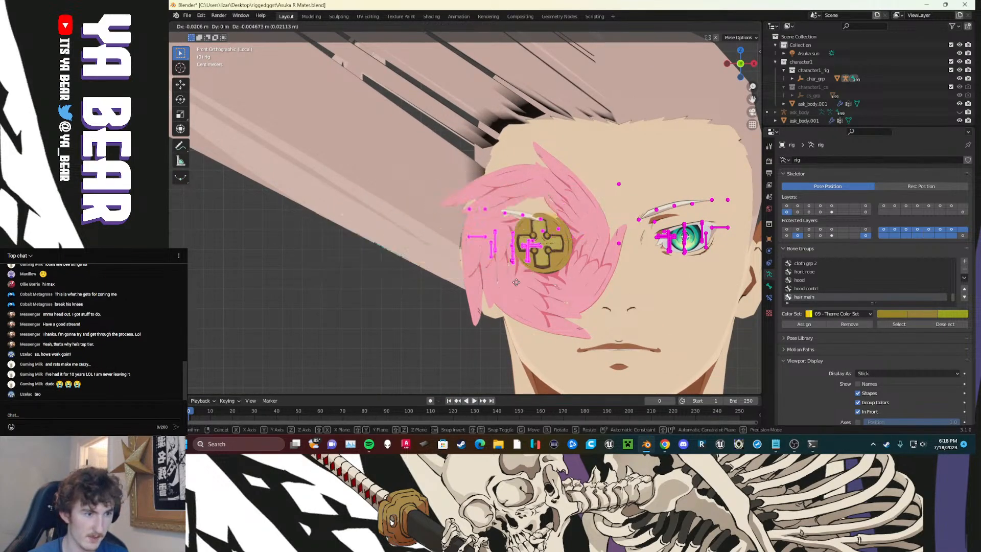
left_click(518, 277)
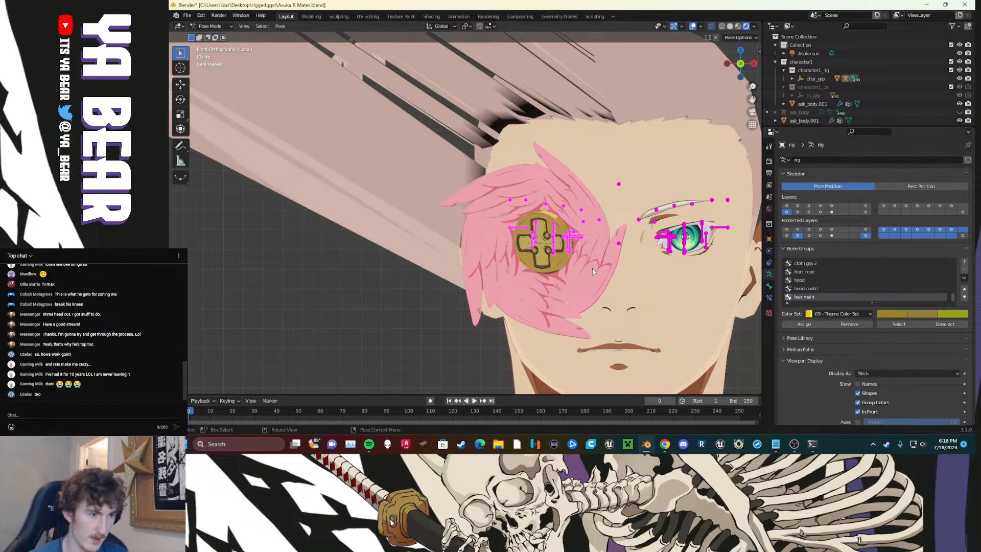
left_click(619, 184)
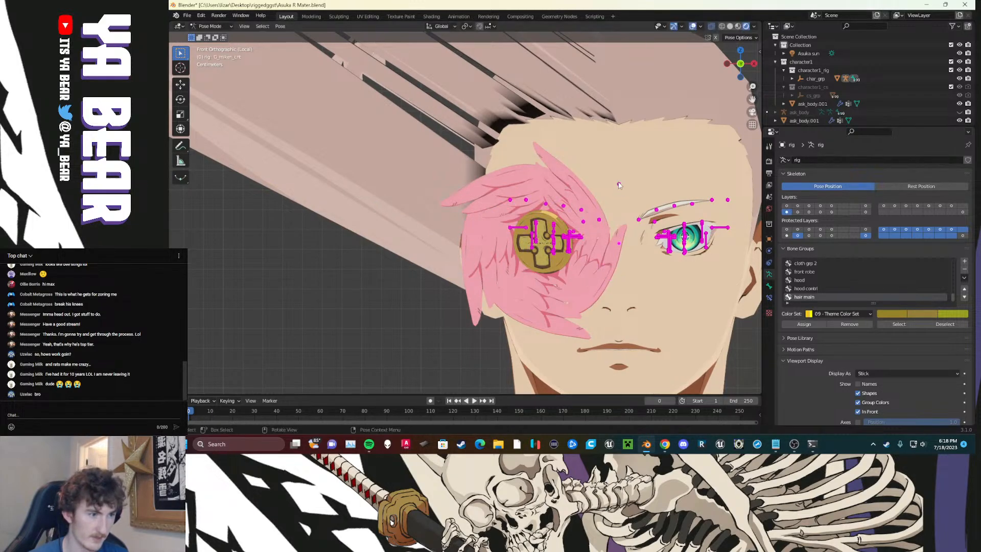
left_click(619, 184)
key("g")
right_click(611, 192)
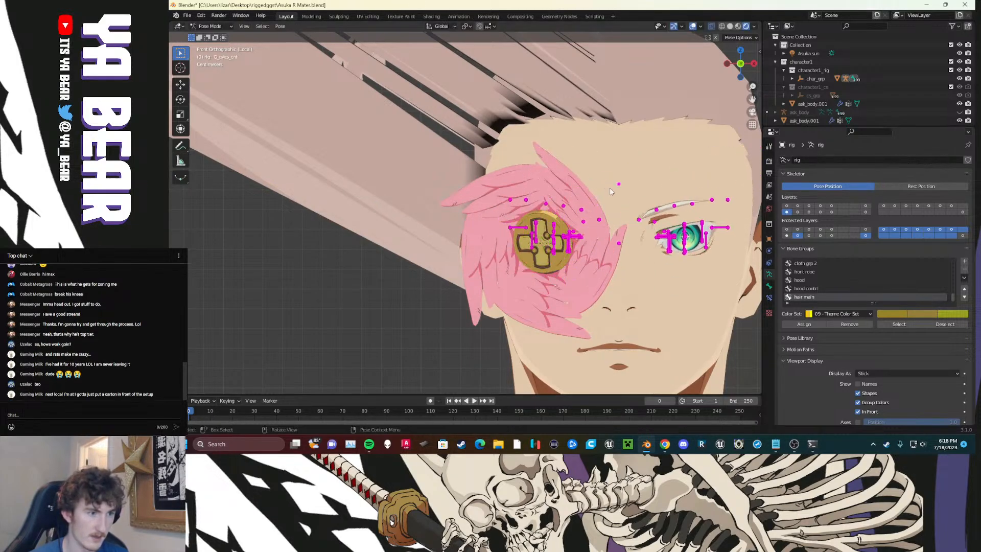
Step: Test-move the horizontal bone at the green eye's outer corner and the vertical bones beside the iris, cancelling each move
middle_click_drag(693, 250, 626, 237, "shift")
scroll(633, 240, "up", 3)
middle_click_drag(695, 271, 531, 266, "shift")
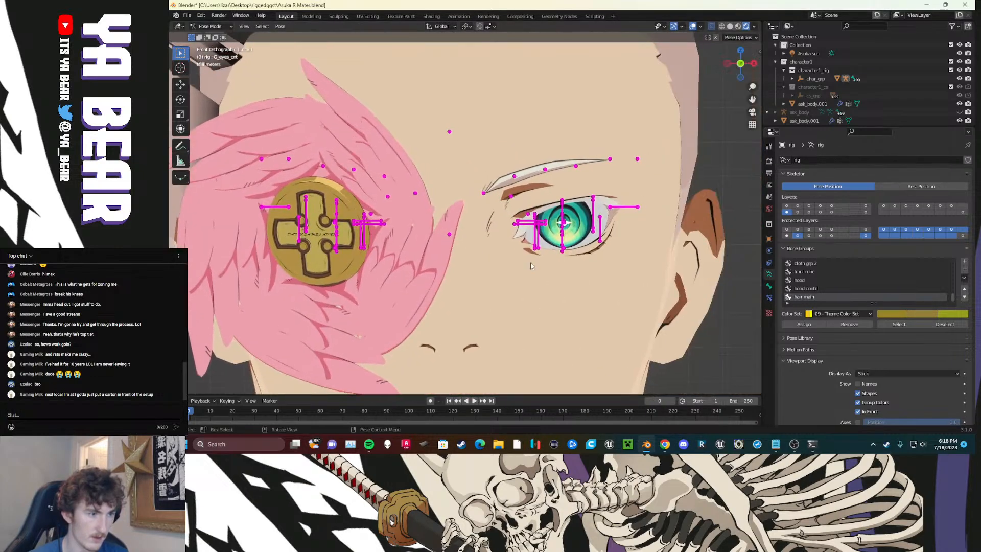
scroll(531, 266, "up", 2)
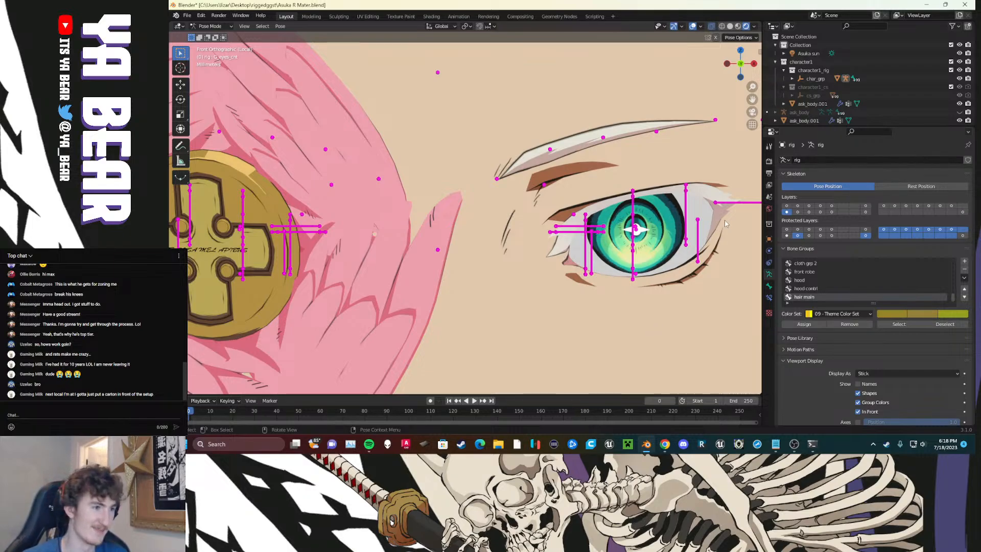
left_click(724, 204)
scroll(711, 248, "down", 1)
key("g")
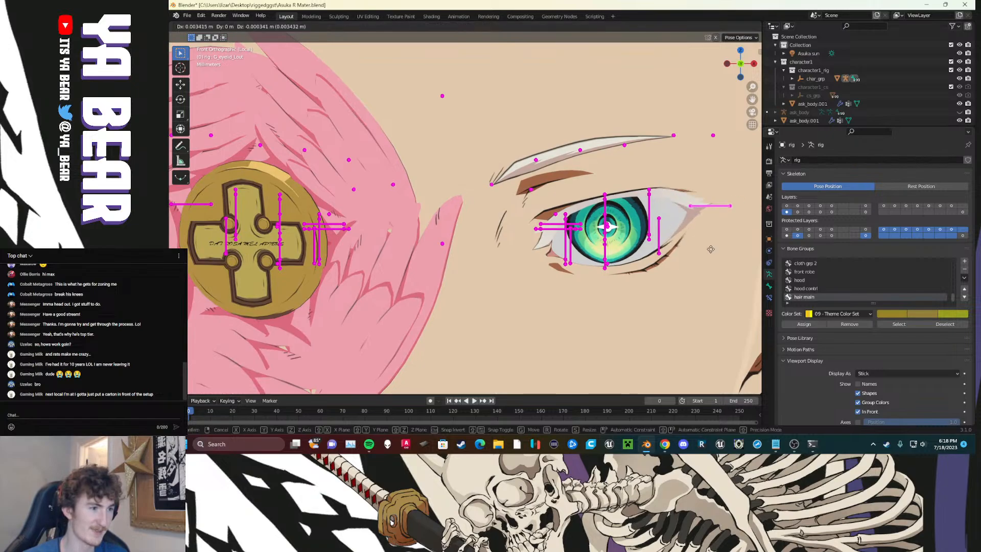
right_click(709, 247)
left_click(663, 238)
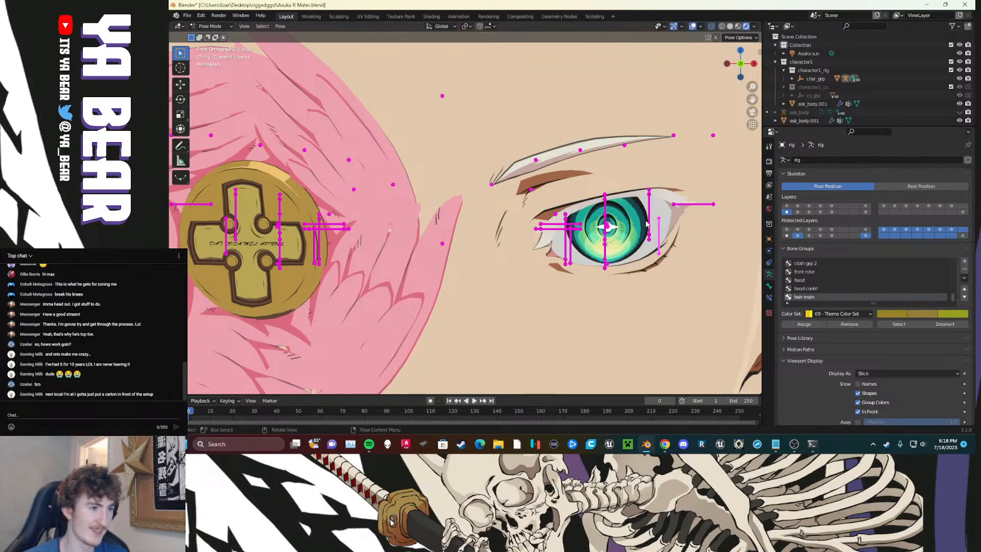
left_click(649, 224)
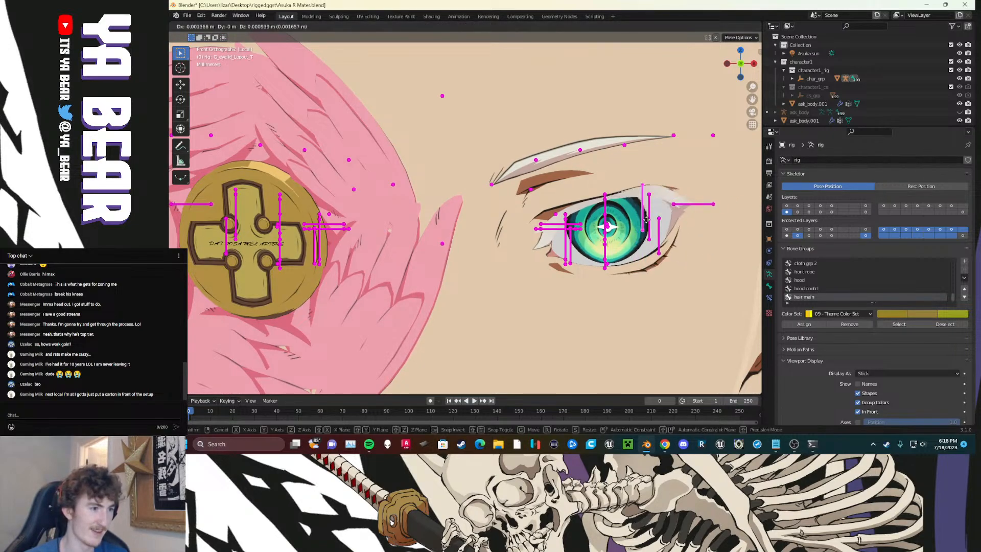
left_click(649, 224)
key("g")
right_click(625, 226)
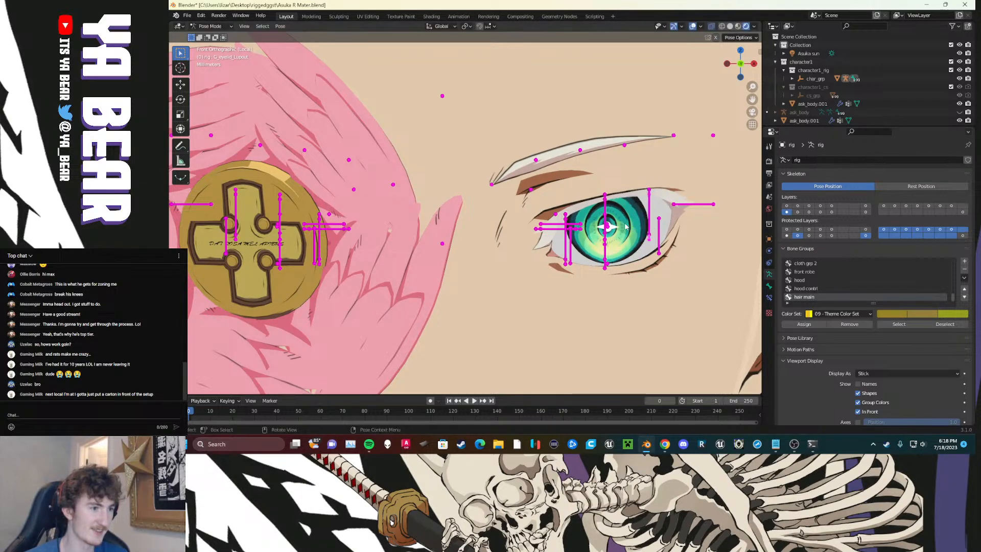
Step: Test-move the overlapping bones at the centre of the green eye to identify the eyelid, pupil and eyelash controls
left_click(605, 211)
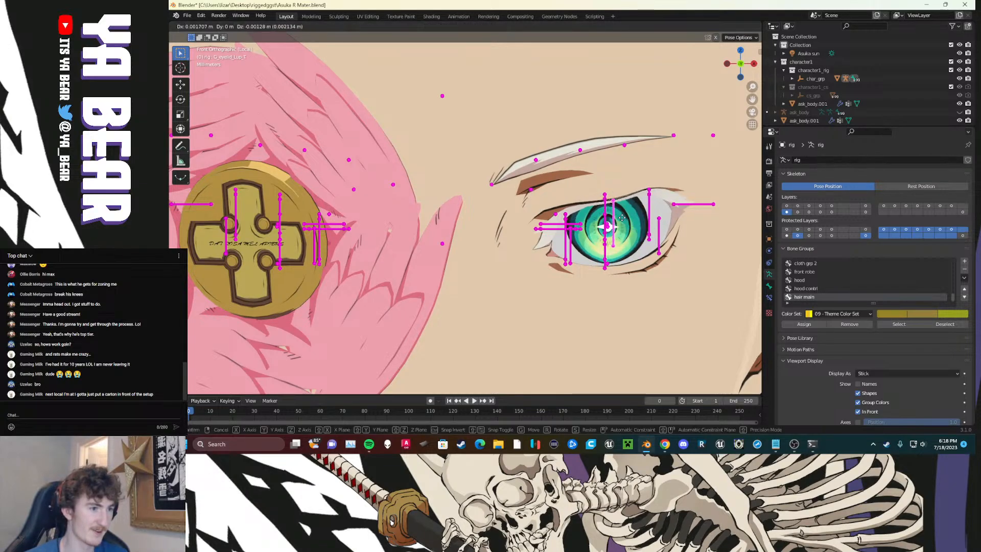
key("g")
right_click(604, 236)
left_click(603, 219)
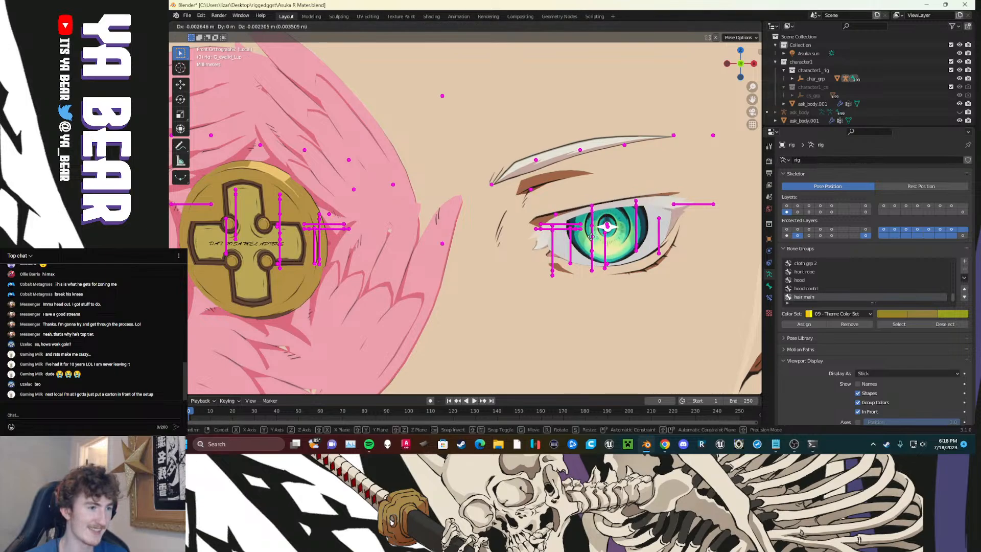
key("g")
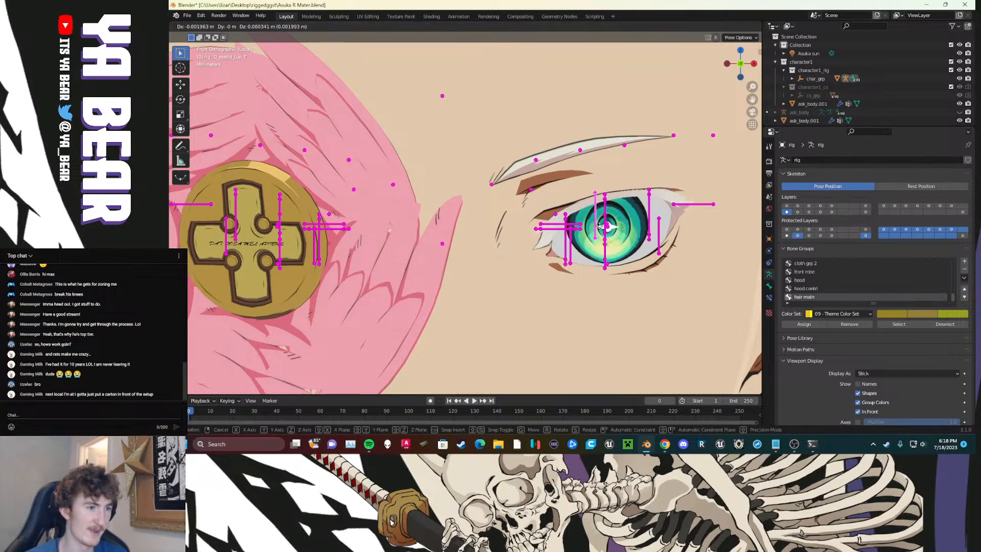
right_click(604, 225)
left_click(605, 223)
key("g")
right_click(606, 226)
left_click(601, 209)
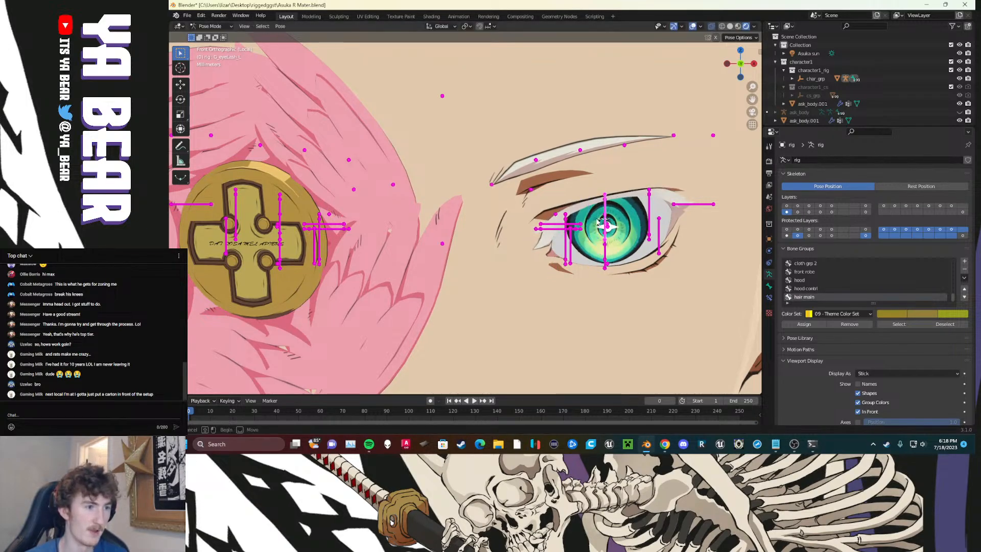
key("g")
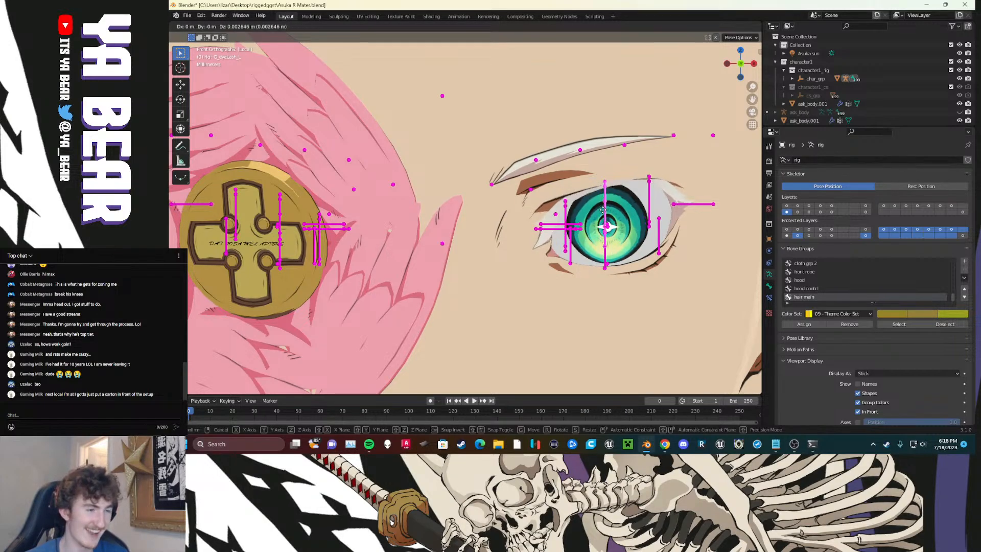
right_click(593, 257)
Step: Examine the vertical and horizontal bones at the green eye's inner corner and along its upper lid by selecting them individually
scroll(593, 258, "up", 3)
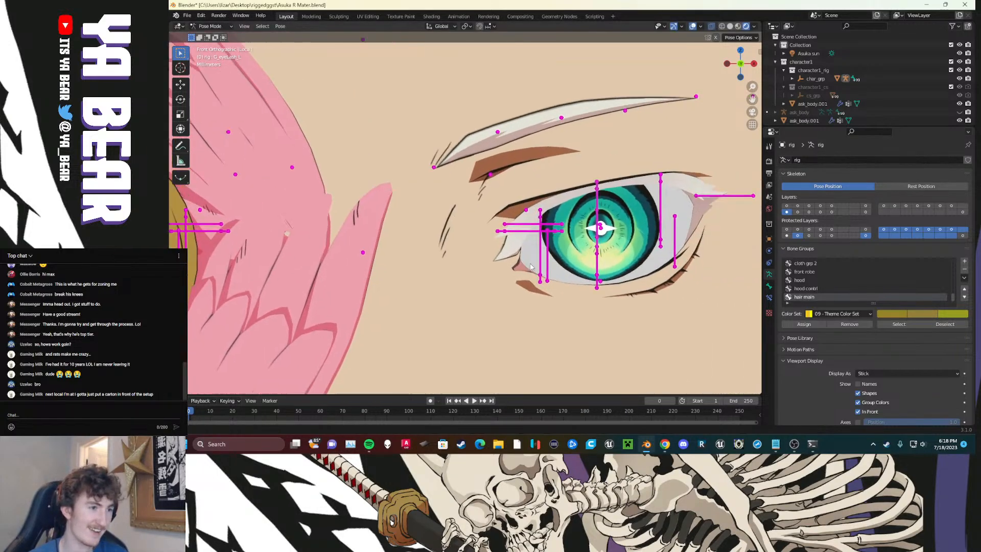
scroll(541, 262, "up", 1)
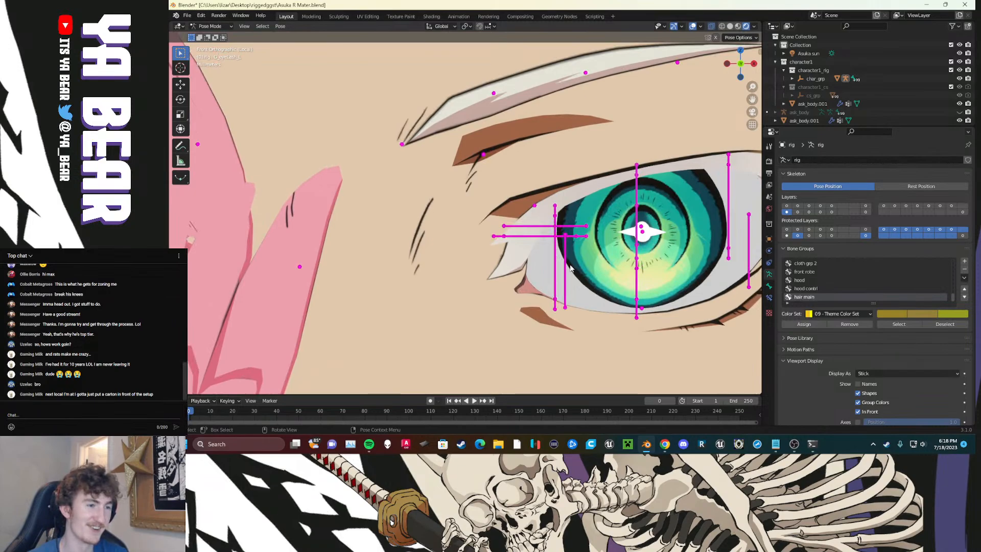
left_click(555, 268)
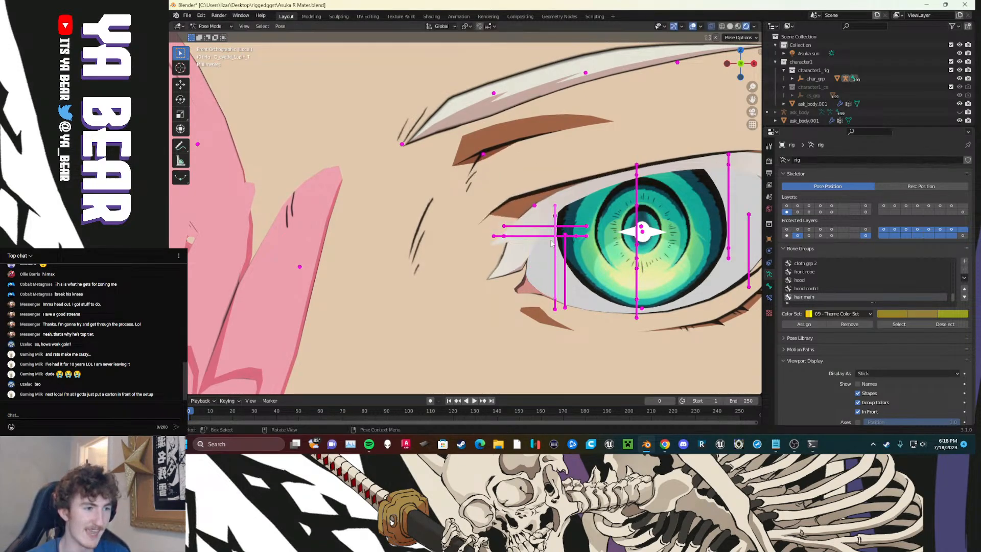
left_click(564, 250)
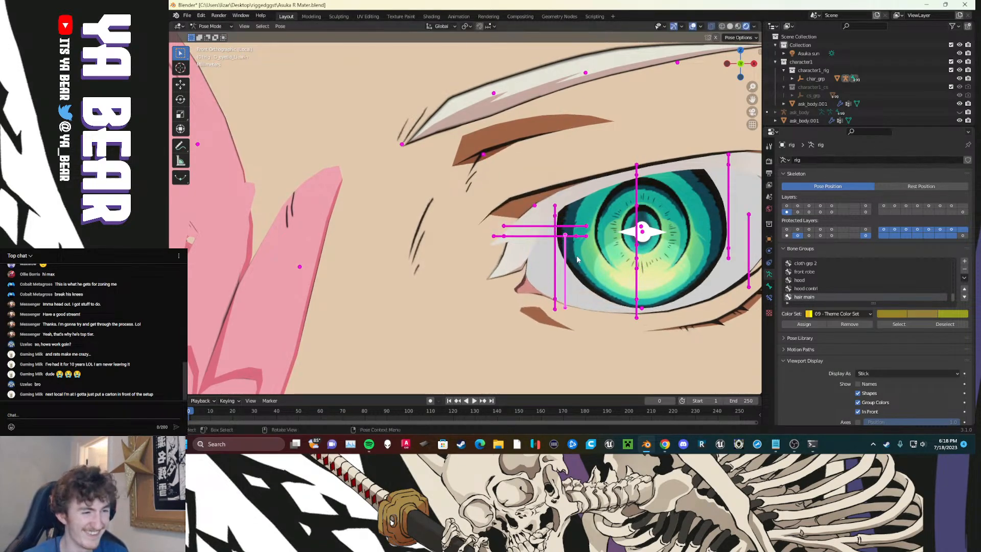
left_click(544, 241)
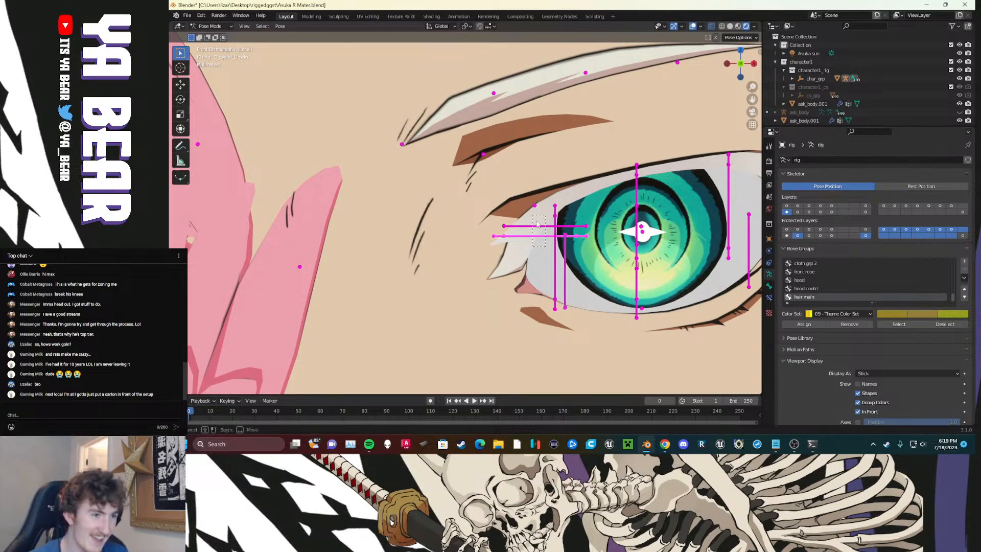
left_click(535, 224, "shift")
left_click(637, 172, "shift")
left_click(728, 163, "shift")
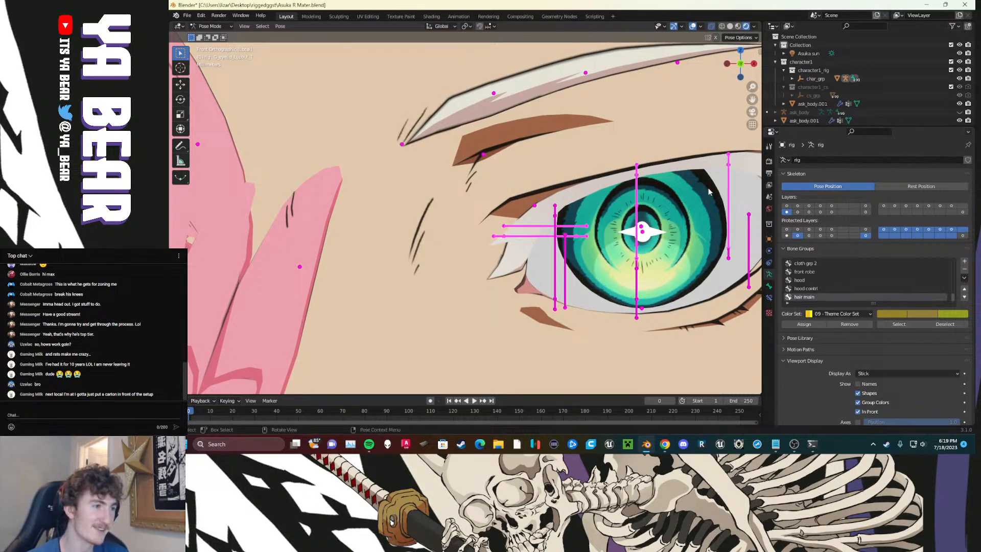
Step: Test-move the outer upper eyelid bones of the green eye, cancelling each move
scroll(685, 219, "down", 3)
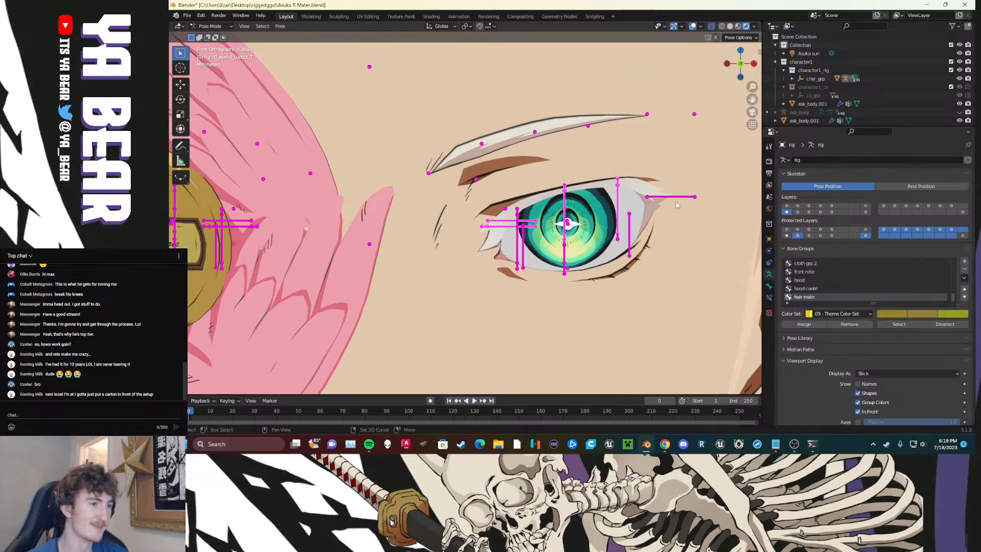
key("g")
right_click(646, 231)
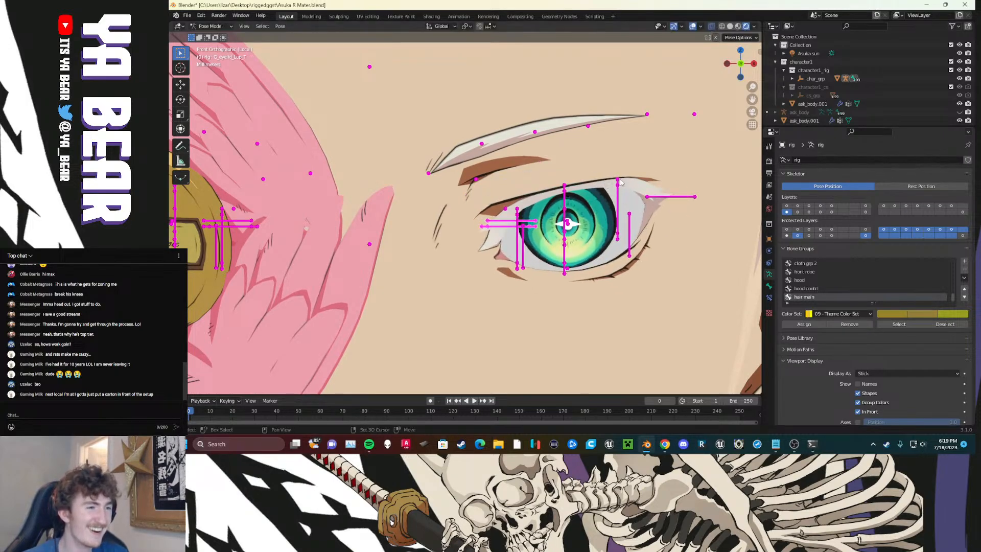
key("g")
right_click(589, 198)
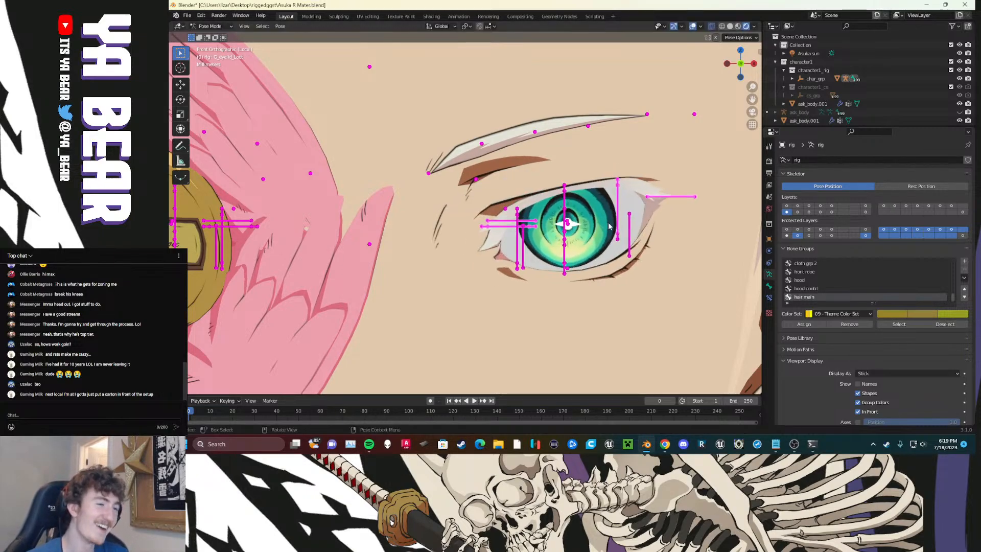
Step: Add a bone group with 01 - Theme Color Set for the central upper eyelid bone of the green eye
scroll(567, 223, "up", 2)
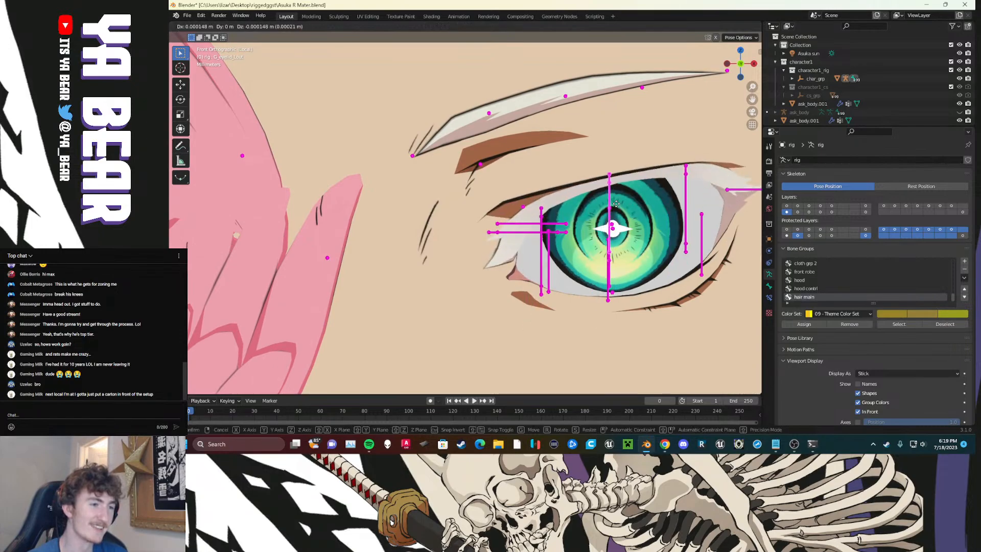
left_click(964, 262)
left_click(815, 315)
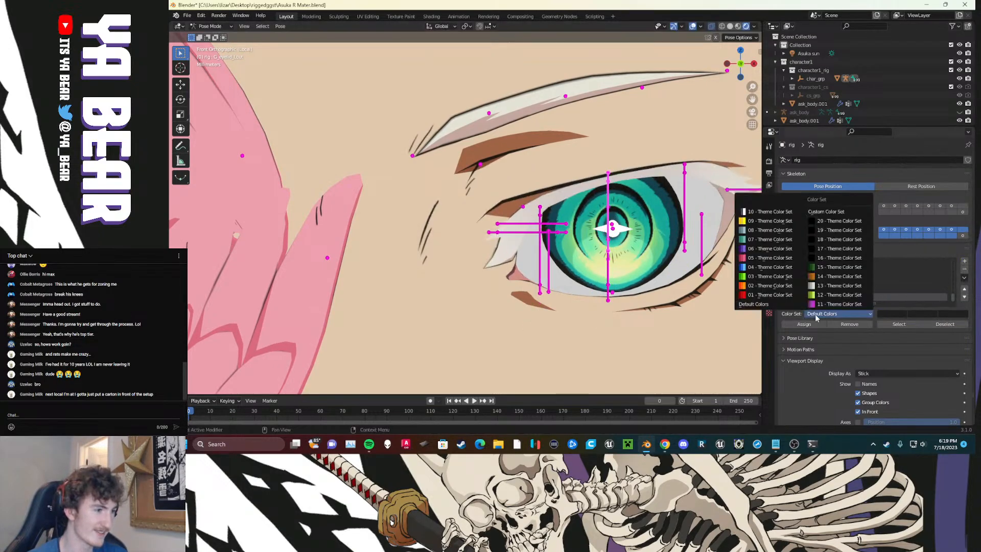
left_click(769, 295)
left_click(644, 302)
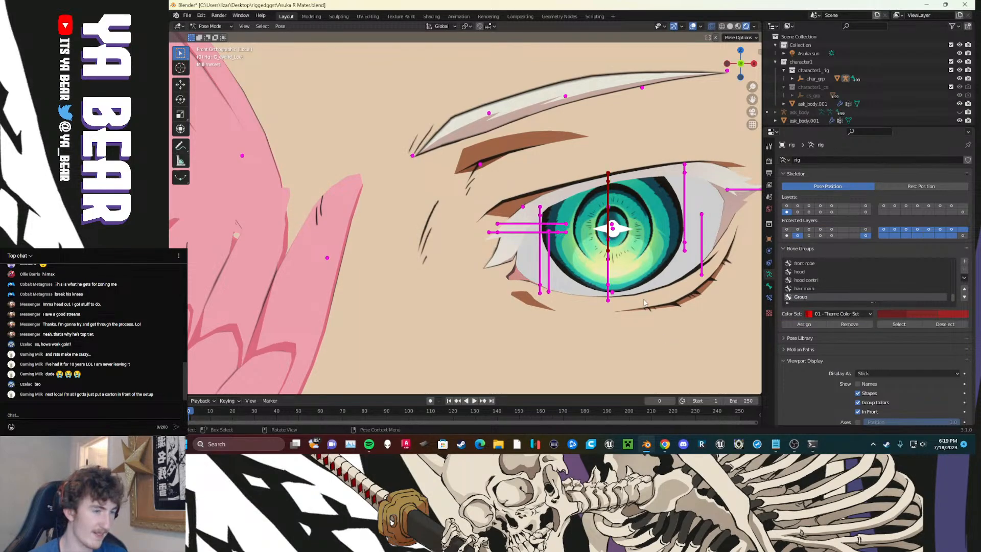
Step: Test-move the red upper eyelid bone and the bones overlapping it at the iris, cancelling each move
left_click(609, 199)
key("g")
right_click(602, 188)
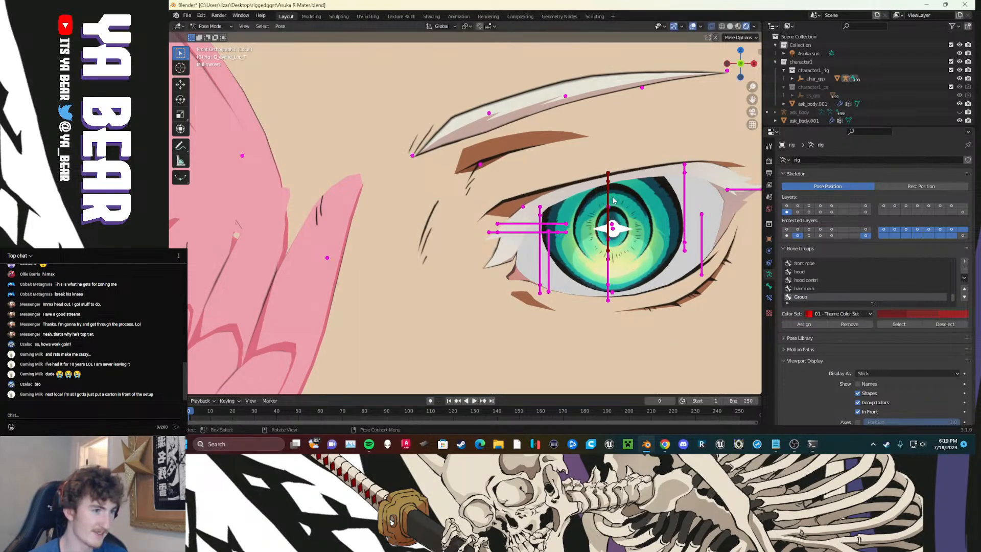
left_click(612, 199)
key("g")
right_click(634, 207)
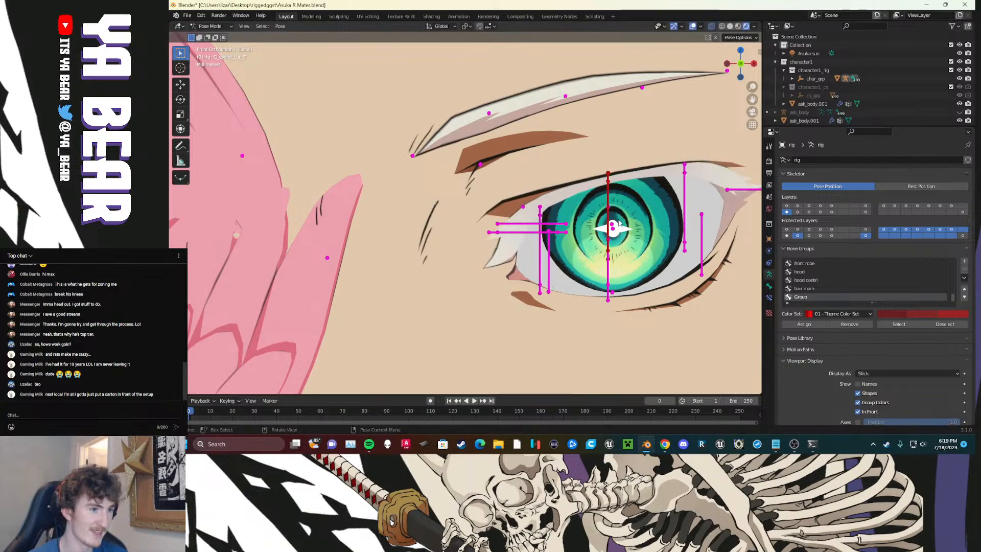
scroll(551, 146, "down", 2)
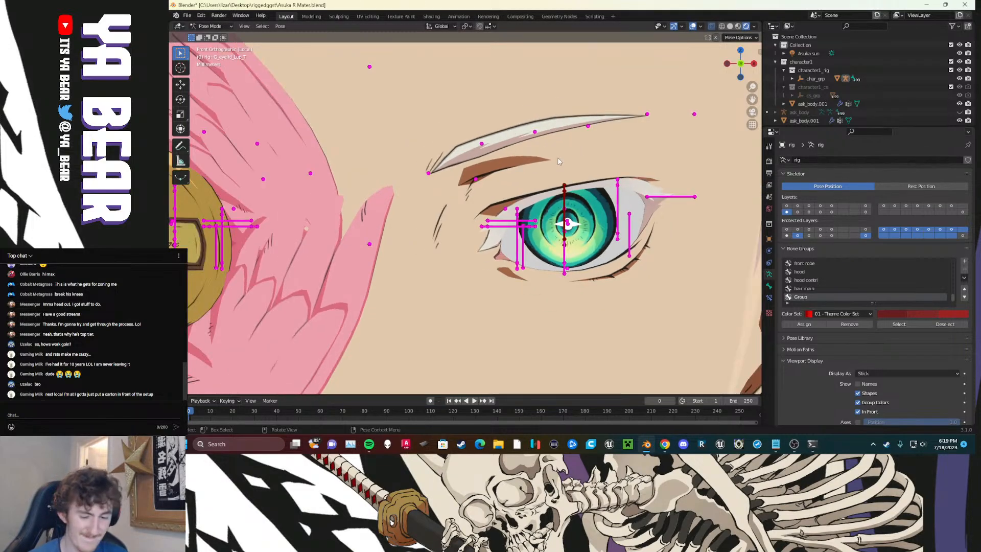
Step: Assign the eyebrow bones above the green eye to the red 01 - Theme Color Set bone group and rename the group eyebrows
key("c")
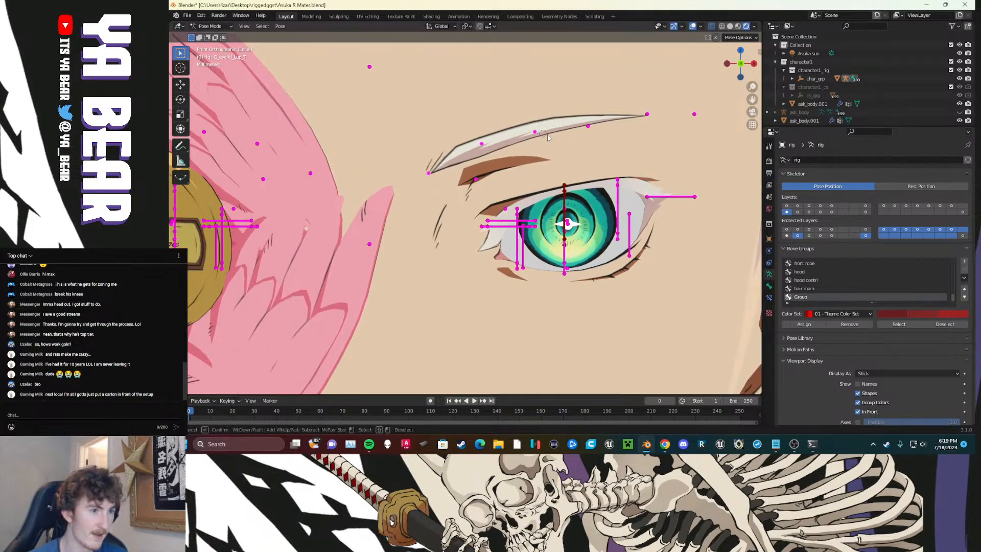
scroll(562, 138, "down", 6)
key("Escape")
left_click(804, 324)
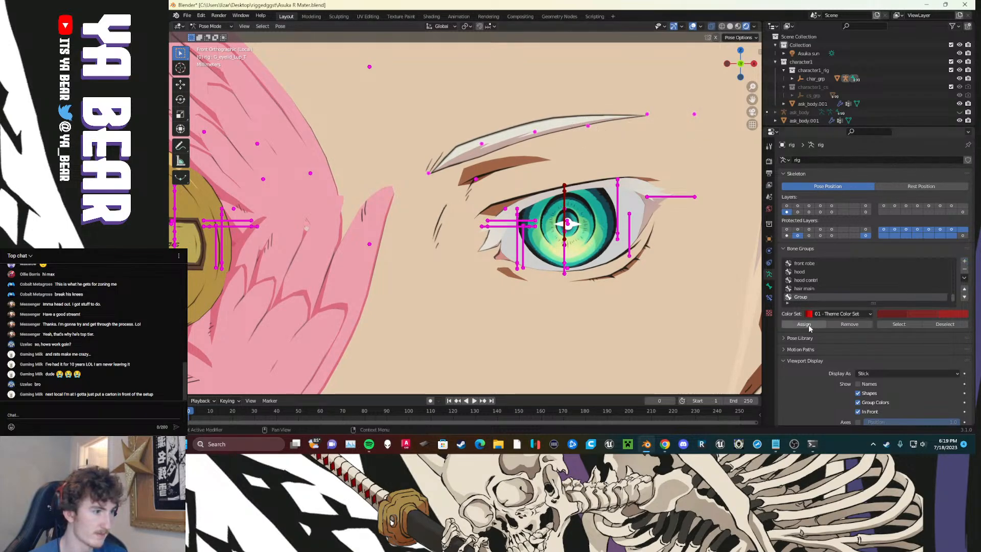
left_click(802, 296)
type("eyebrow")
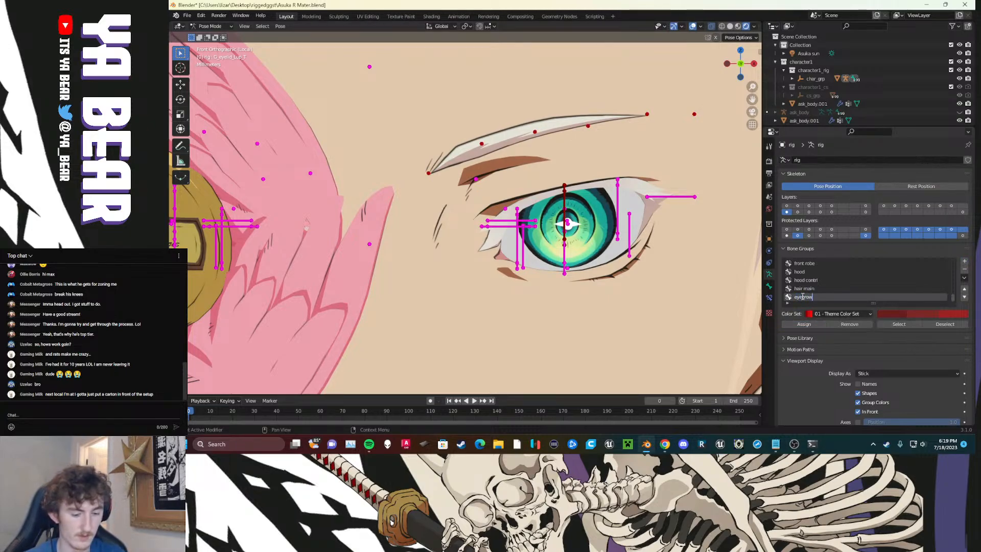
type("s")
key("Return")
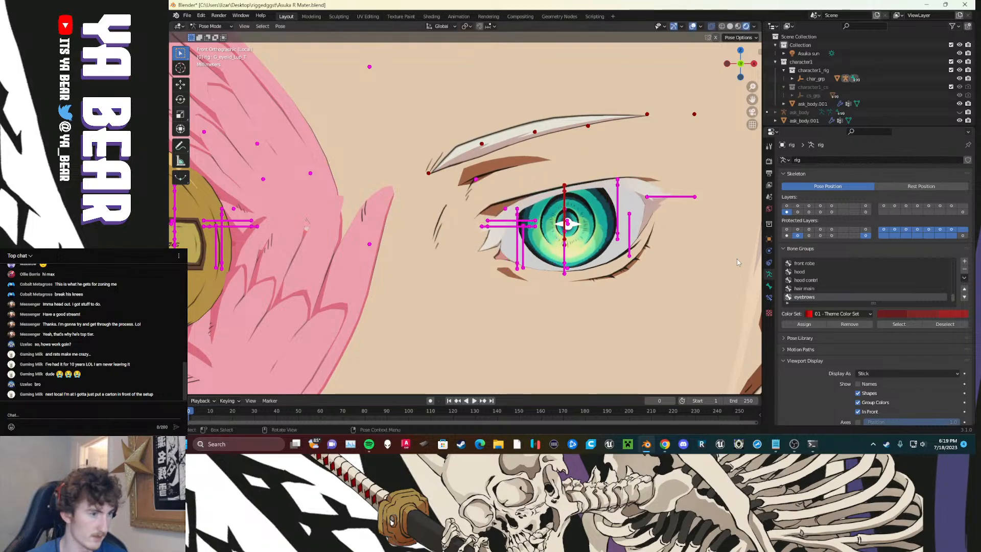
Step: Add a bone group named eyelid, assign the central upper eyelid bone to it and color it with 04 - Theme Color Set
left_click(964, 261)
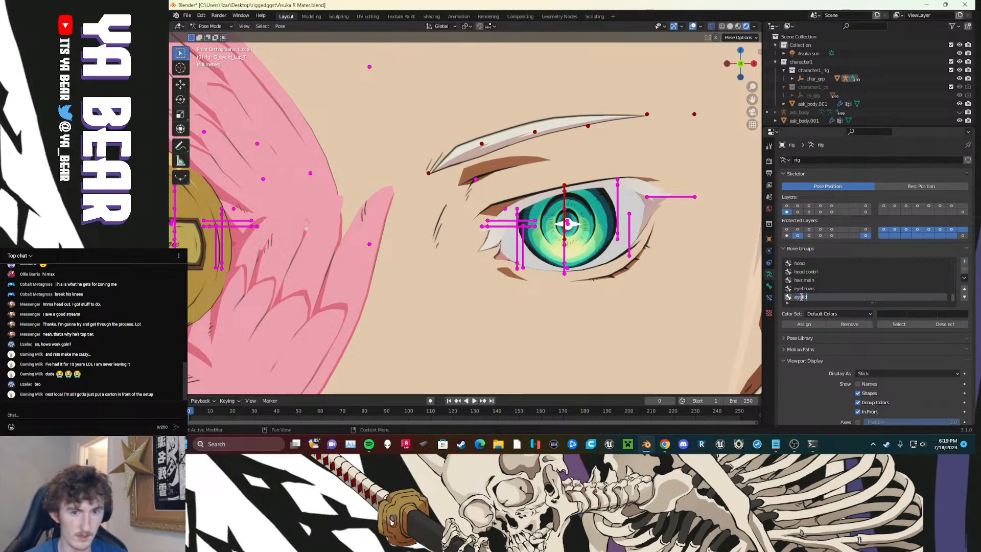
key("Return")
left_click(820, 326)
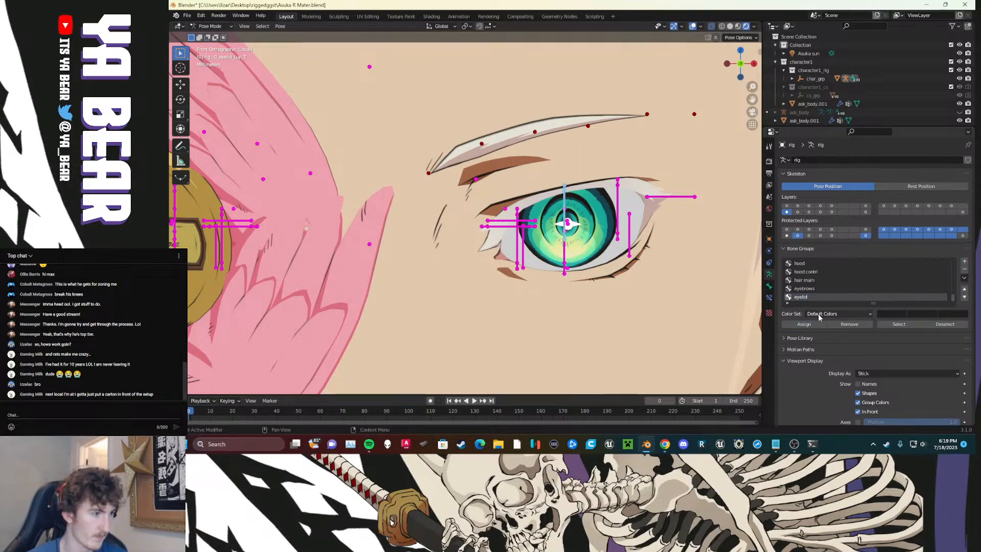
left_click(819, 316)
left_click(766, 267)
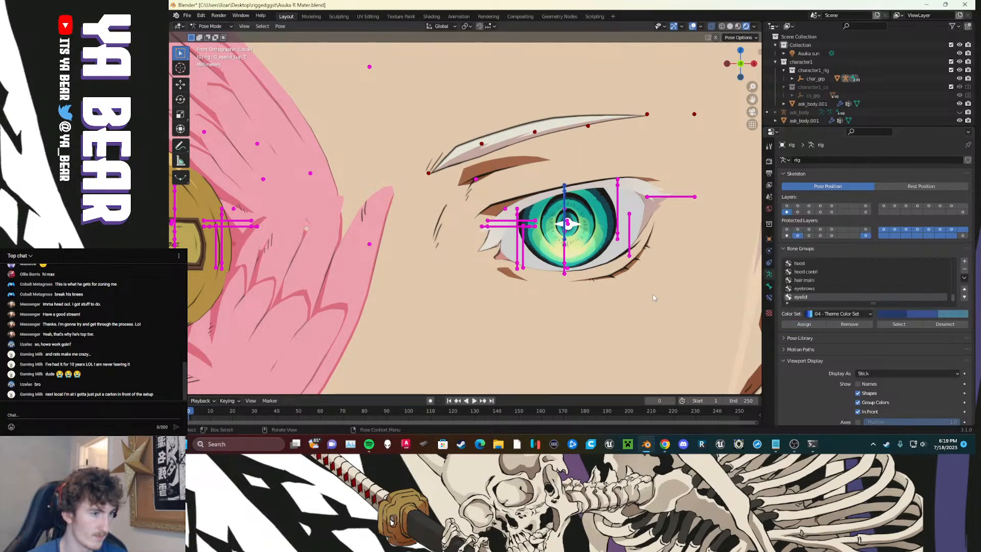
Step: Rename the eyelid bone group as eyelid t
scroll(653, 298, "up", 3)
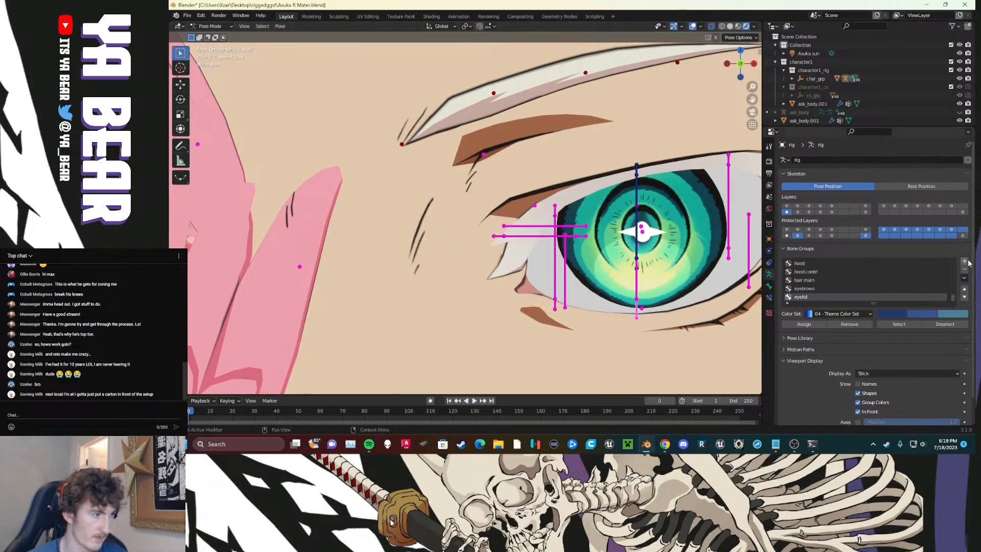
double_click(812, 297)
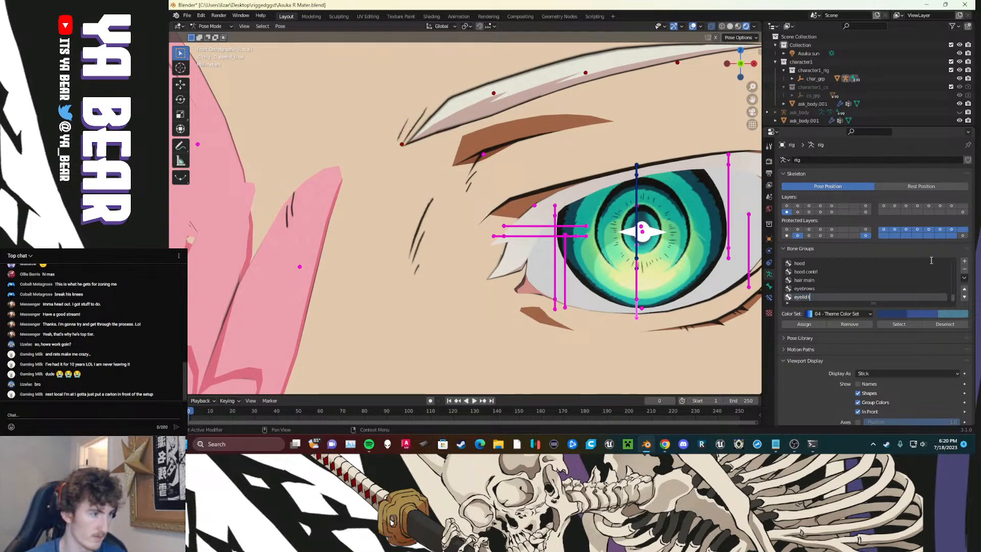
type("eyelid t")
Step: Add a bone group named eyelid b for the central lower eyelid bone and color it with 12 - Theme Color Set
left_click(965, 260)
double_click(800, 297)
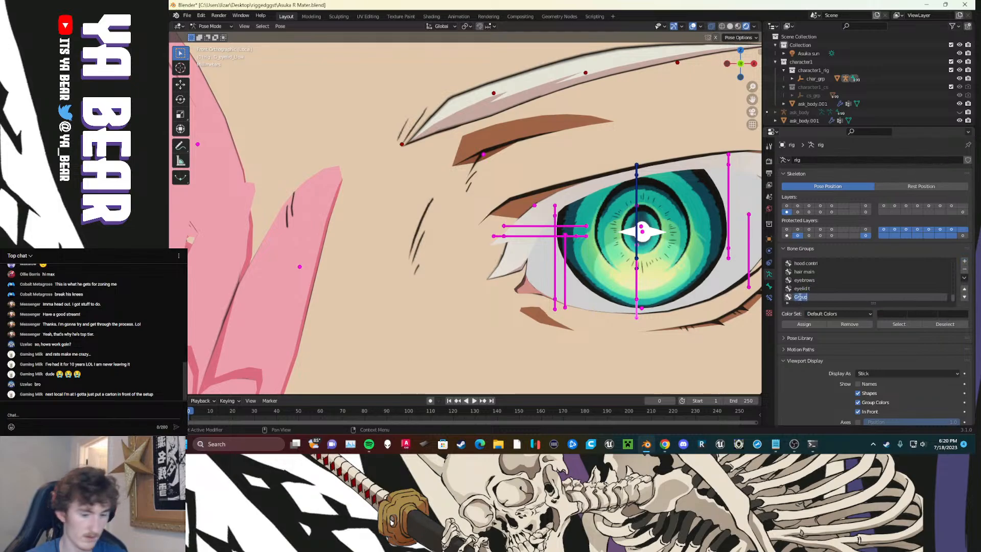
type("eyelid b")
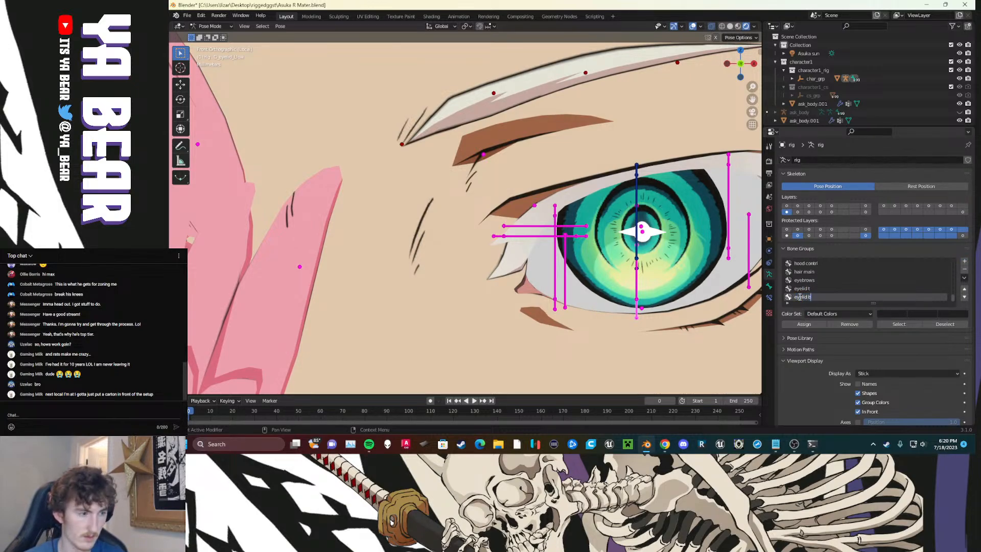
key("Return")
left_click(637, 317)
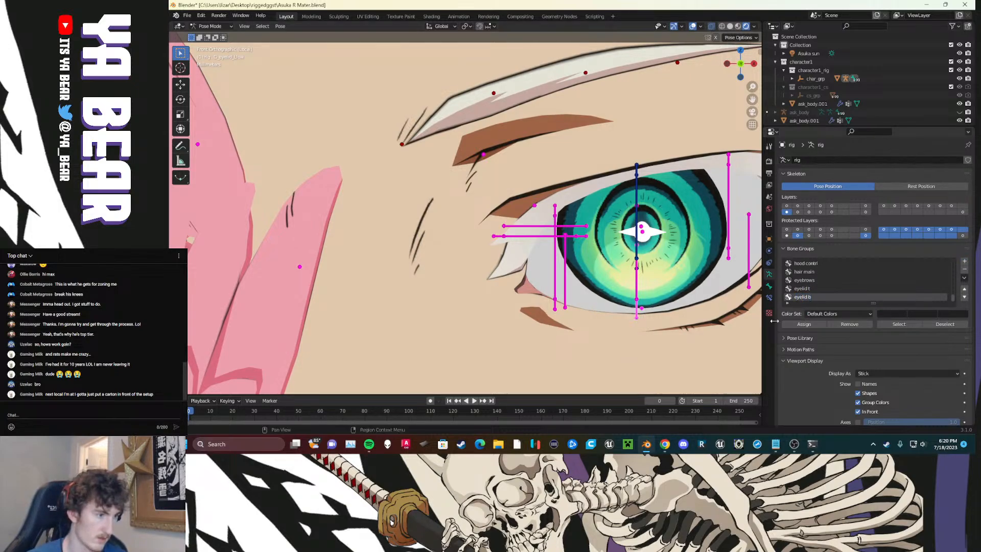
left_click(819, 315)
left_click(838, 301)
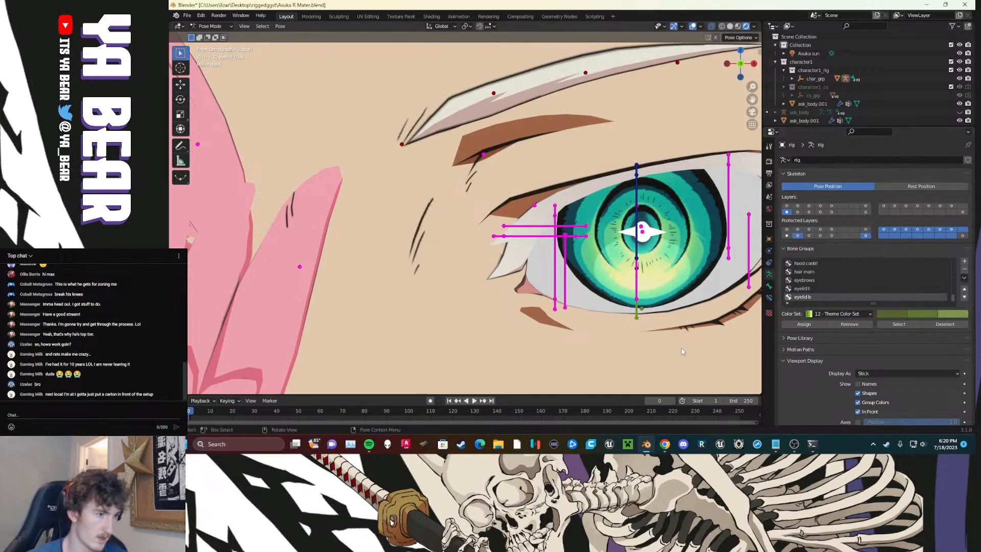
Step: Check the fifth and fourth bone layers, ending with only the third layer's nose, mouth and eye patch bones shown
scroll(685, 344, "down", 1)
scroll(685, 341, "down", 5)
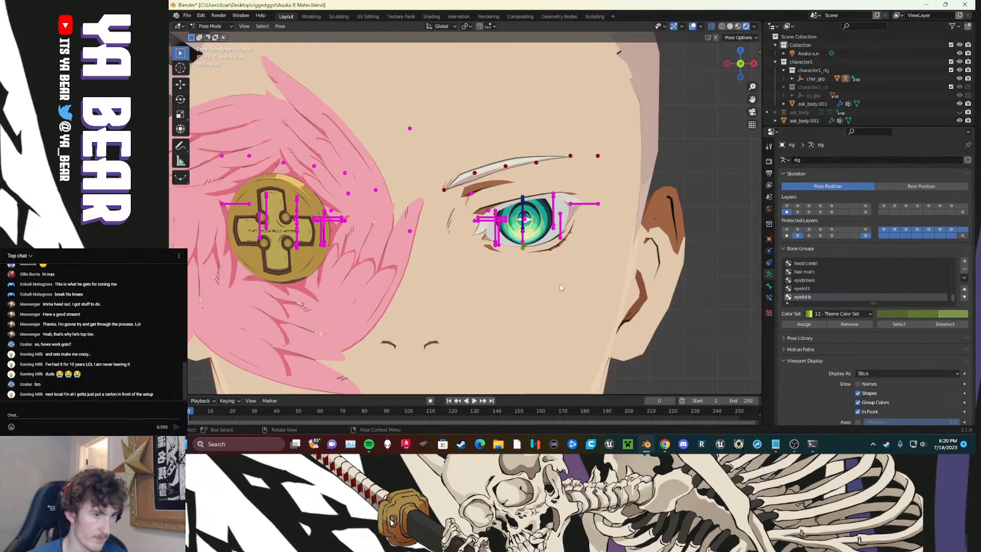
scroll(487, 279, "down", 6)
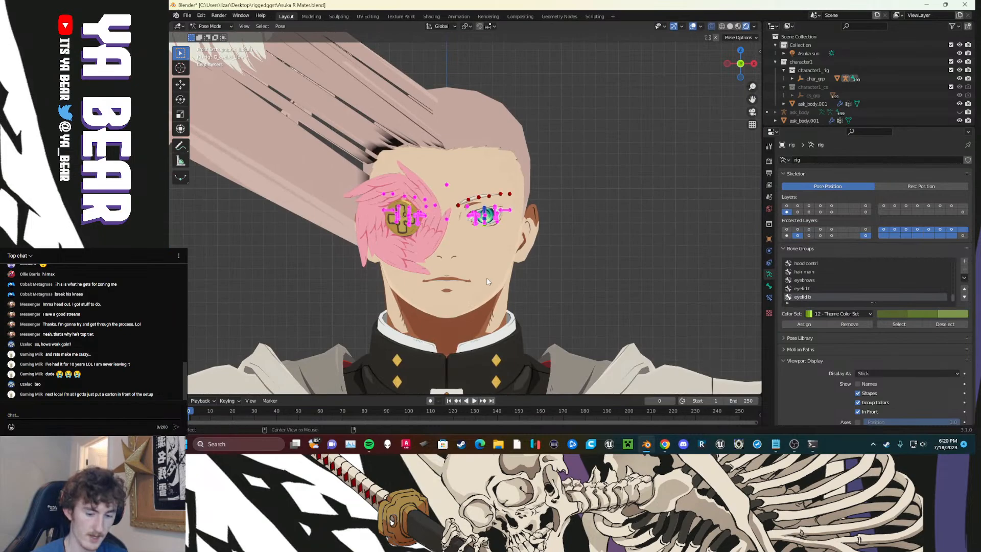
left_click(831, 206)
left_click(819, 206)
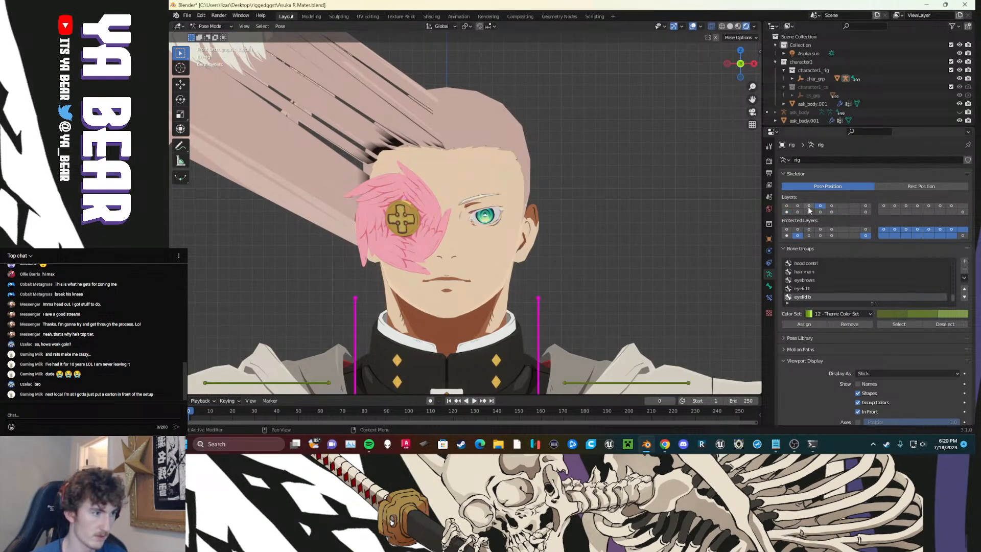
left_click(809, 207)
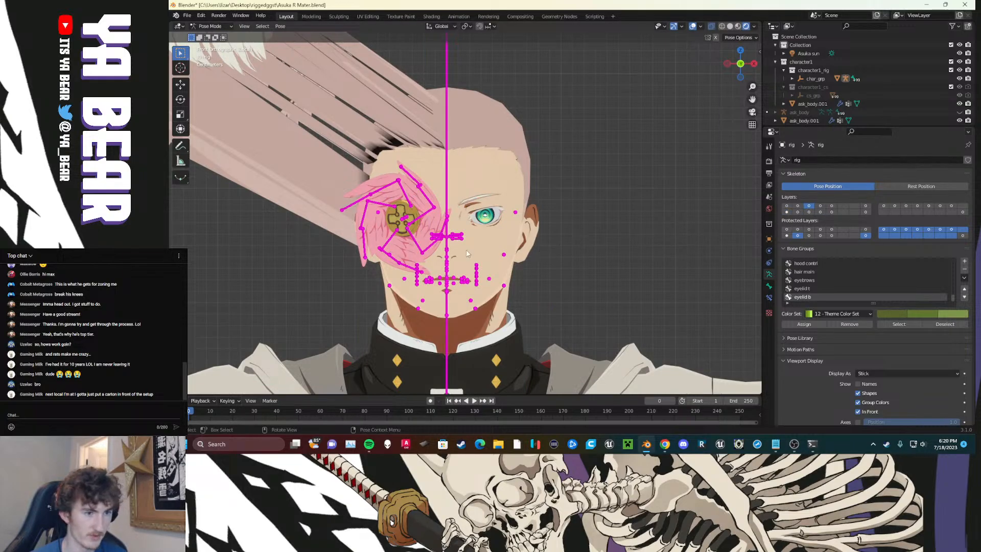
Step: Move the base bone of the pink feathered eye patch off the face and out beside the head
left_click(404, 218)
scroll(404, 218, "up", 5)
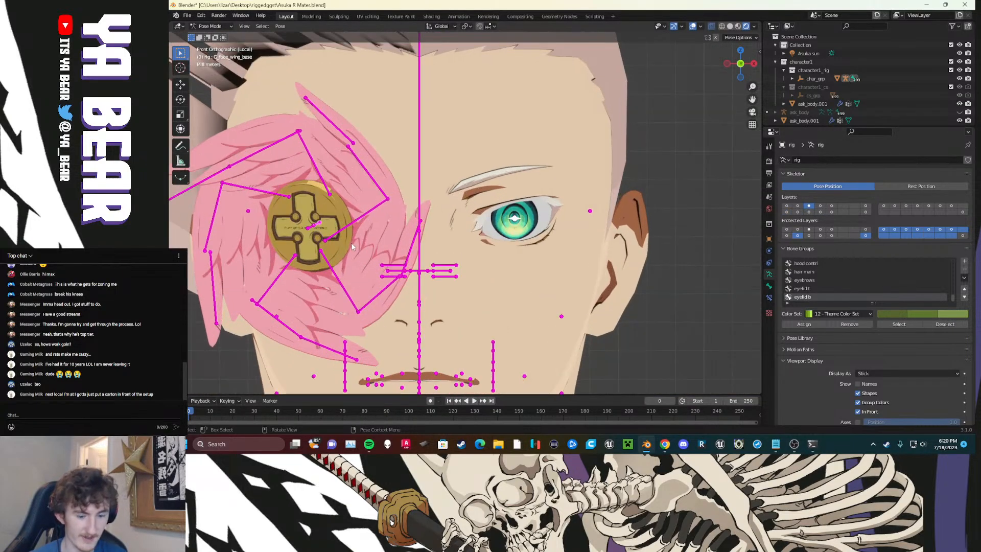
key("g")
right_click(286, 251)
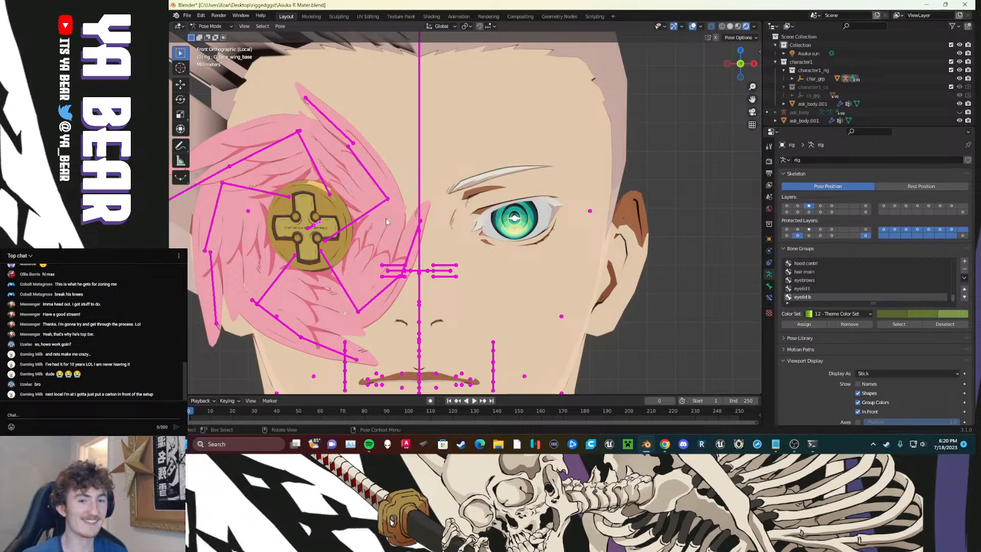
key("g")
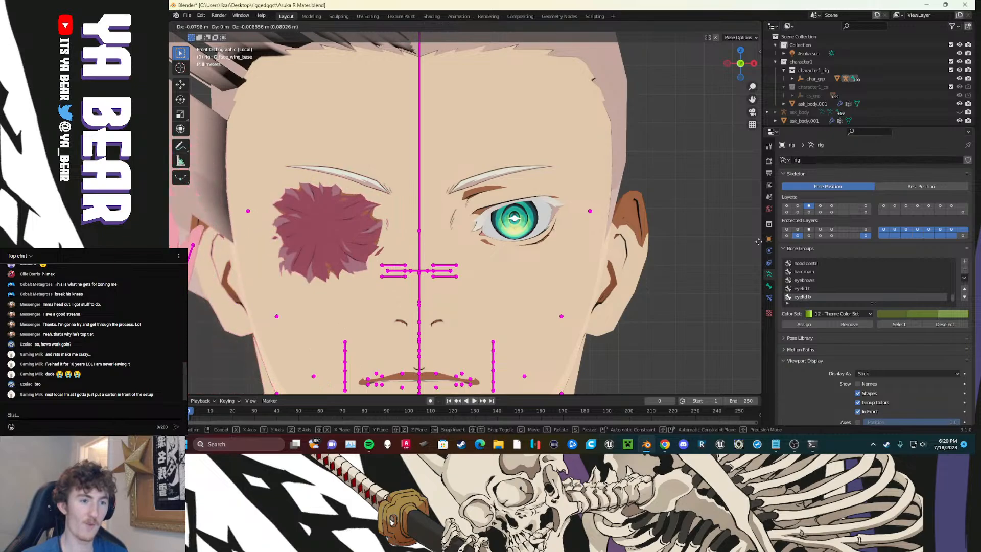
left_click(588, 240)
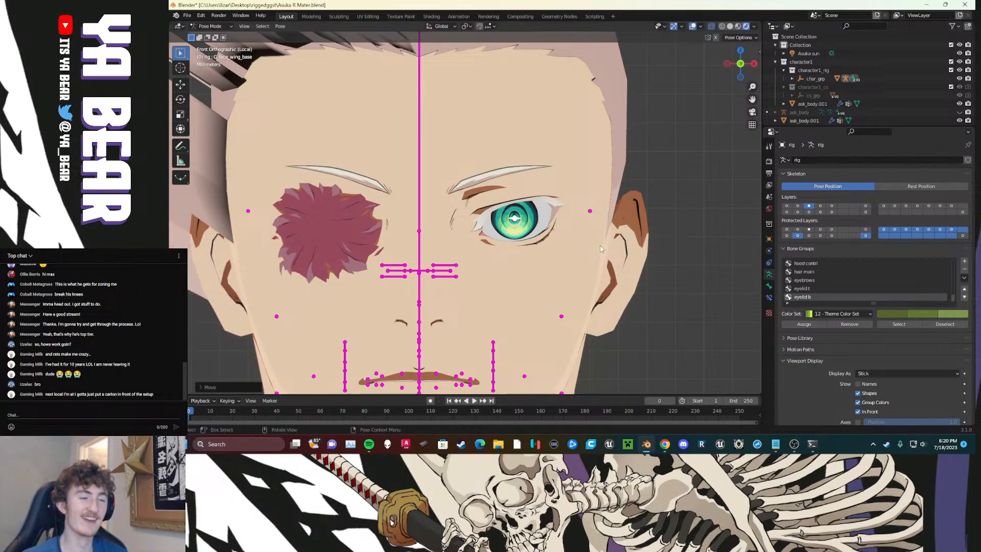
scroll(530, 280, "down", 6)
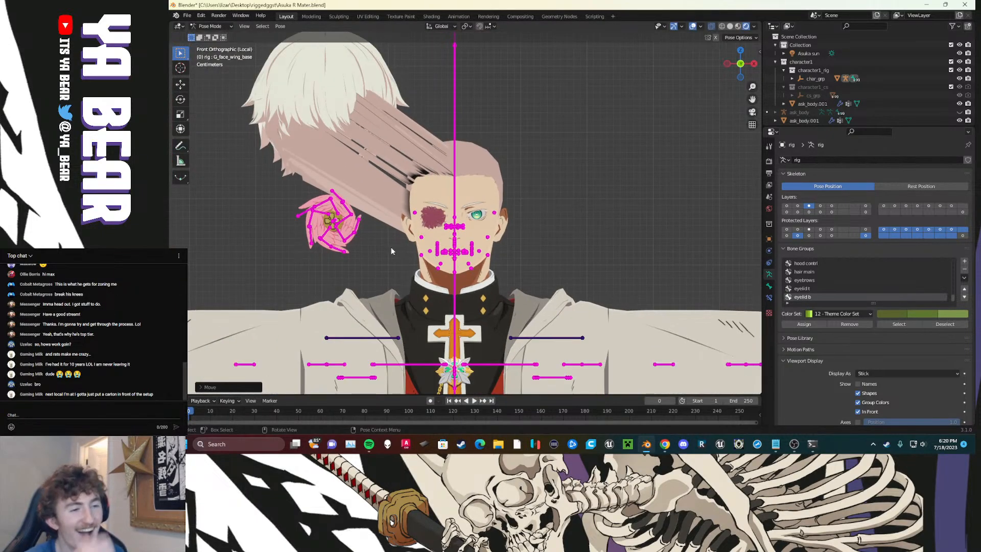
Step: Inspect the uncovered eye and nose bridge bones, and move the detached feathered patch about 0.079 m back toward the face
left_click(438, 243)
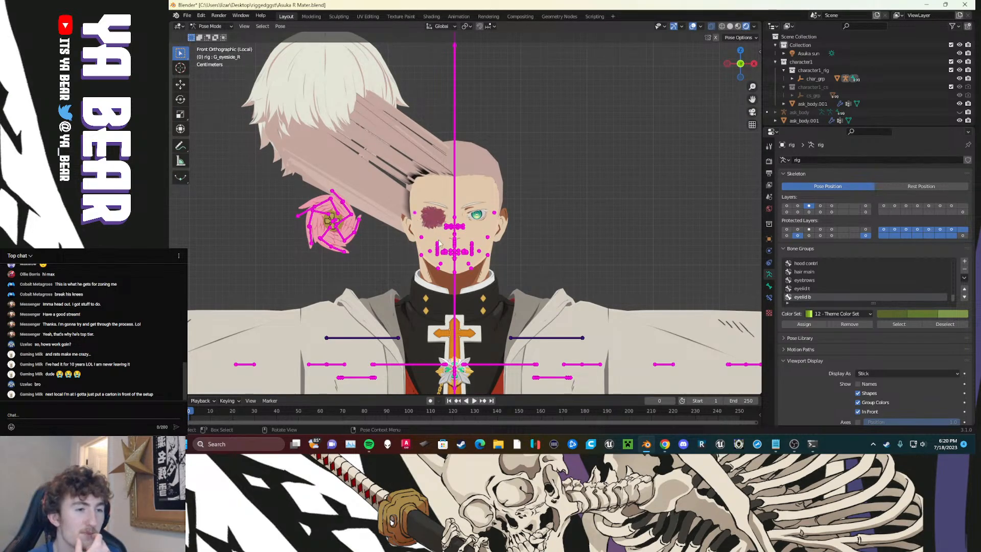
scroll(438, 243, "up", 6)
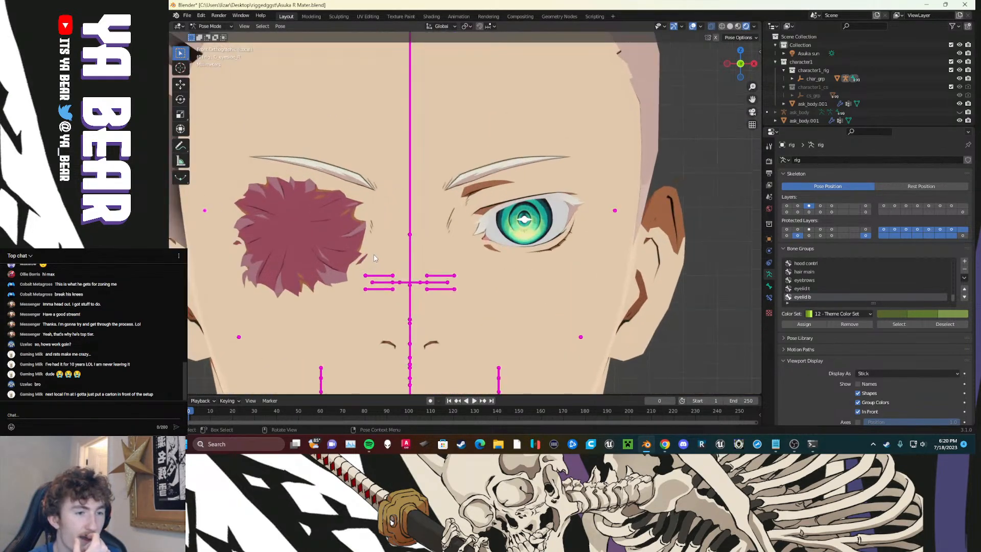
middle_click_drag(373, 258, 455, 286)
mouse_move(470, 287)
middle_mouse_down()
mouse_move(411, 286)
mouse_move(456, 284)
middle_mouse_up()
scroll(456, 284, "up", 3)
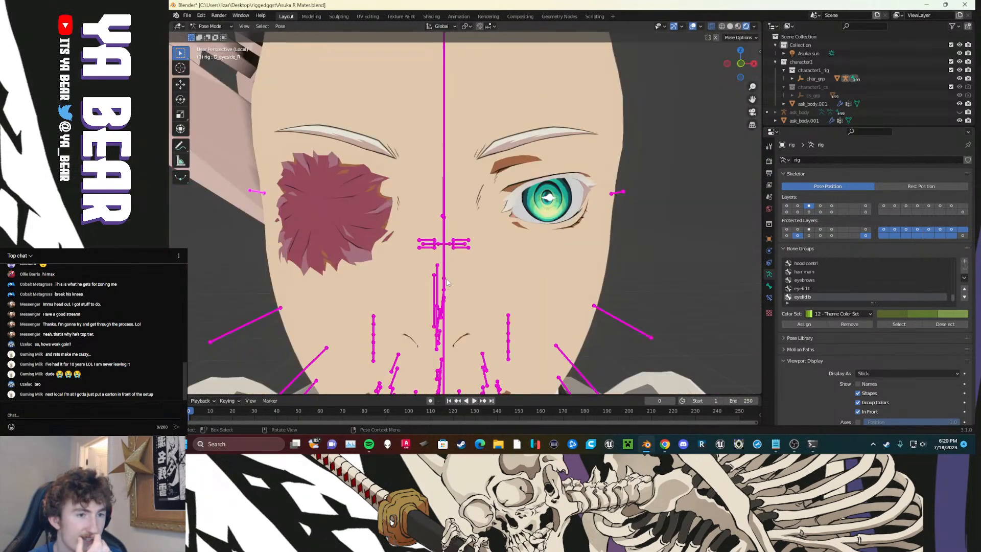
scroll(376, 276, "down", 5)
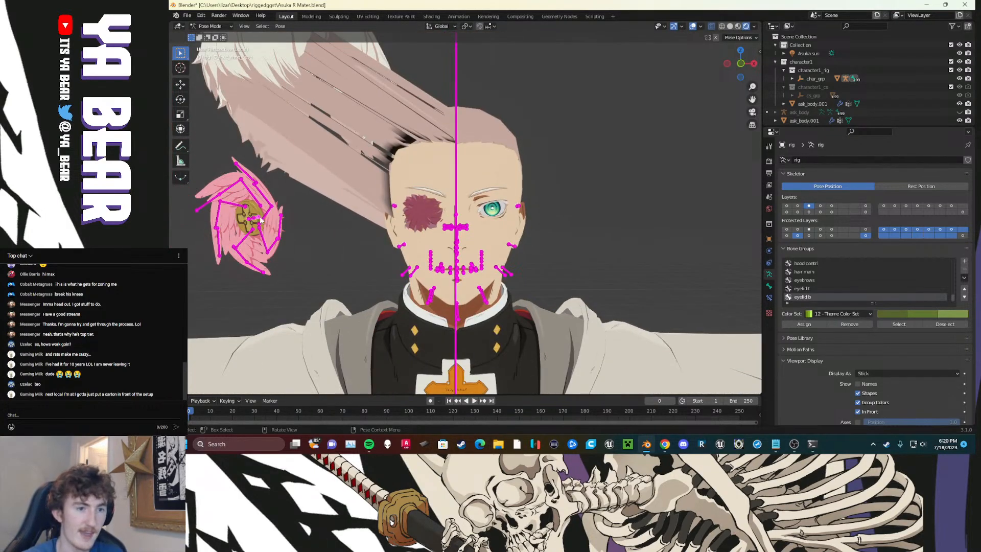
key("g")
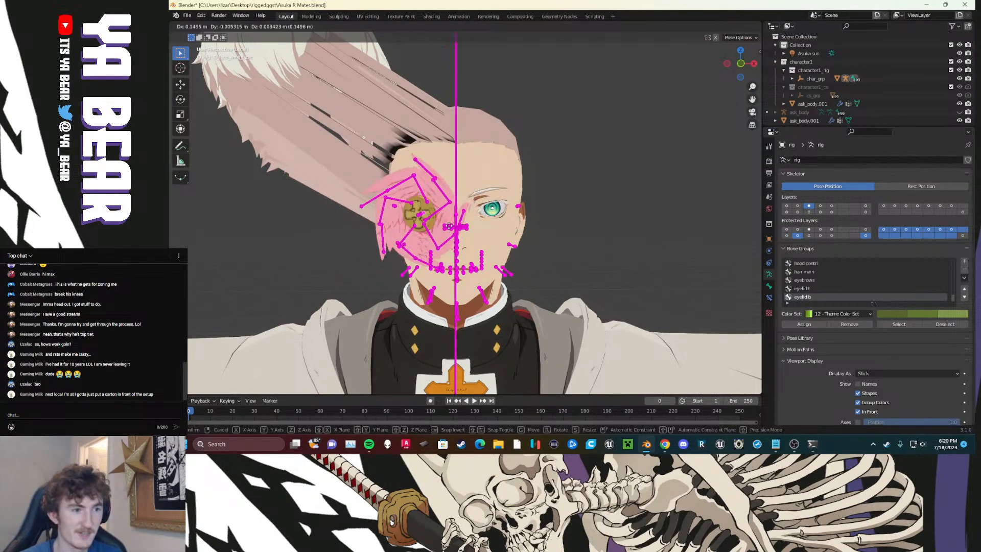
left_click(378, 226)
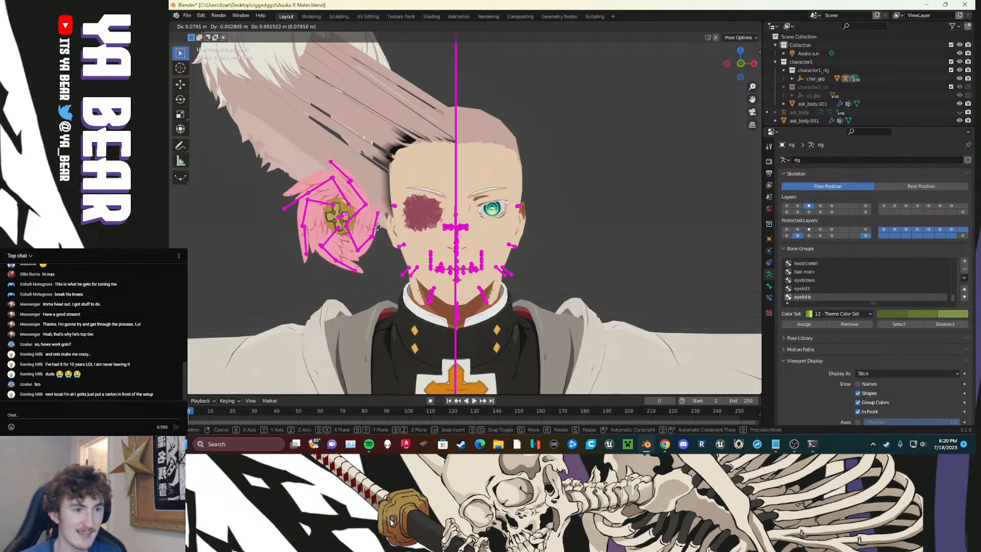
Step: Rotate the feathered patch freely until its gold cross faces forward and move it over the covered eye
scroll(489, 223, "up", 3)
scroll(490, 227, "up", 3)
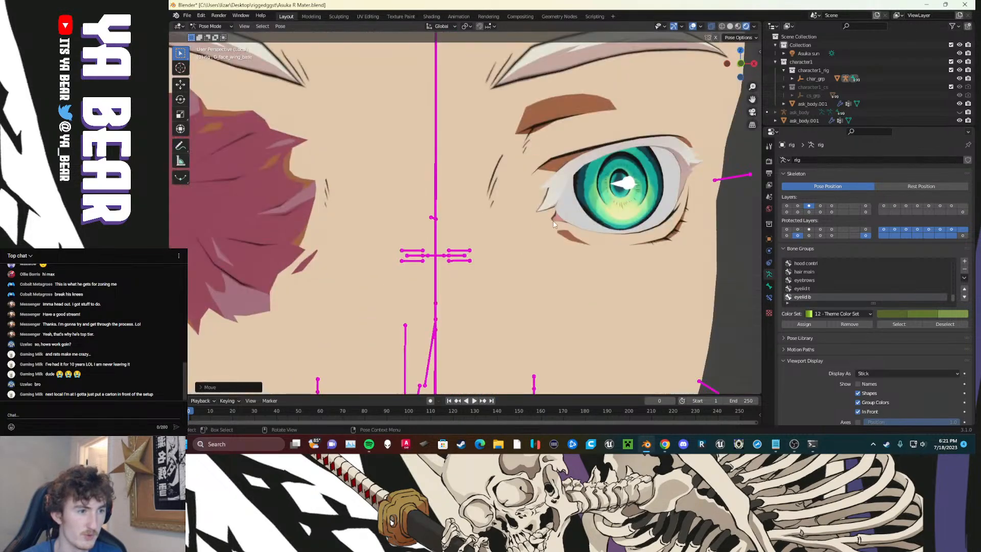
scroll(553, 219, "down", 6)
scroll(418, 228, "up", 3)
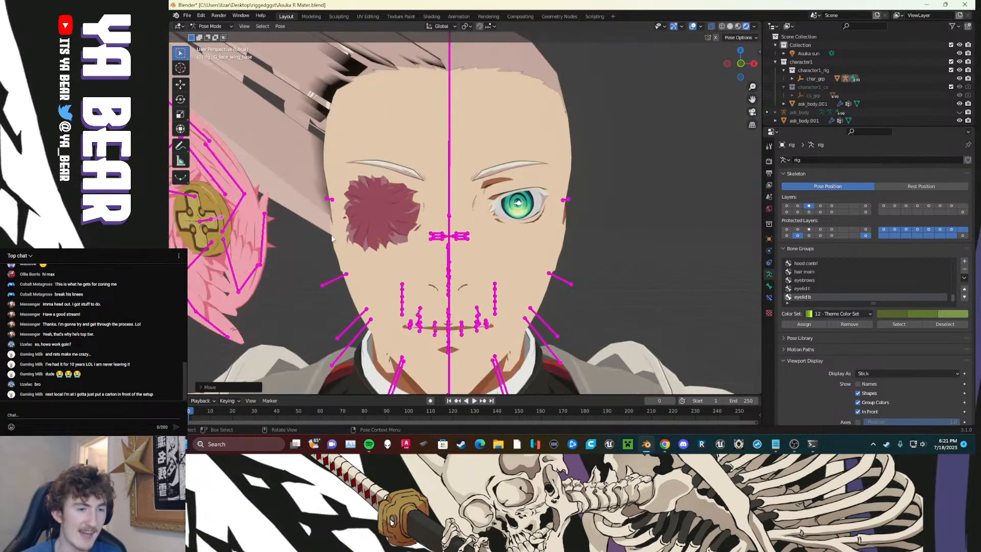
key("r")
key("r")
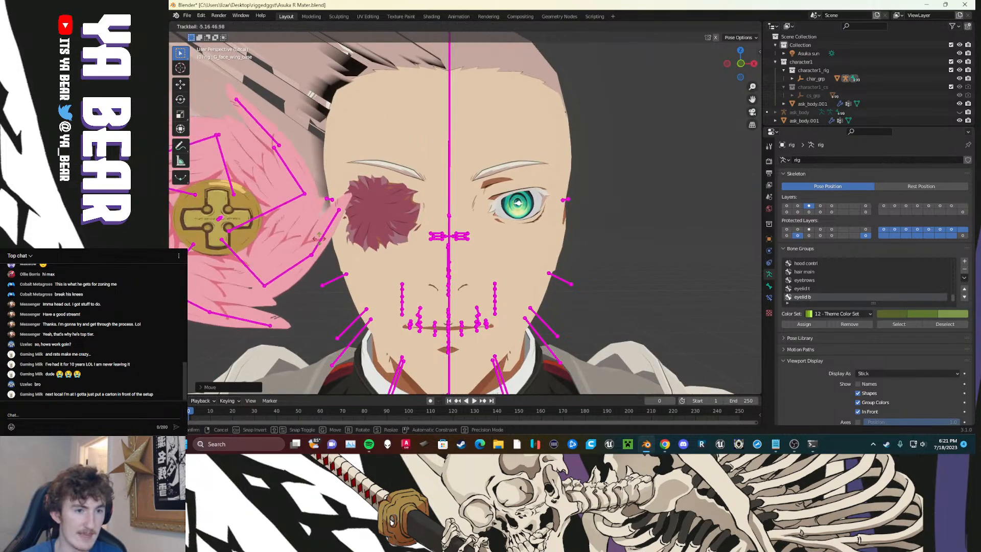
left_click(330, 234)
key("g")
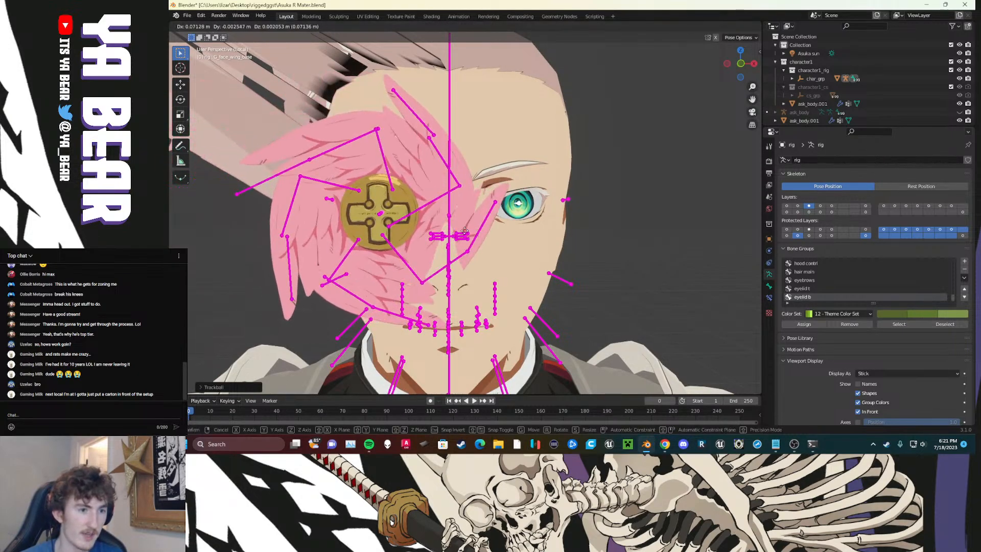
left_click(439, 227)
Step: Rotate the feathered eye patch freely to adjust its facing, and move it off the face beside the head
key("r")
key("r")
left_click(443, 226)
key("g")
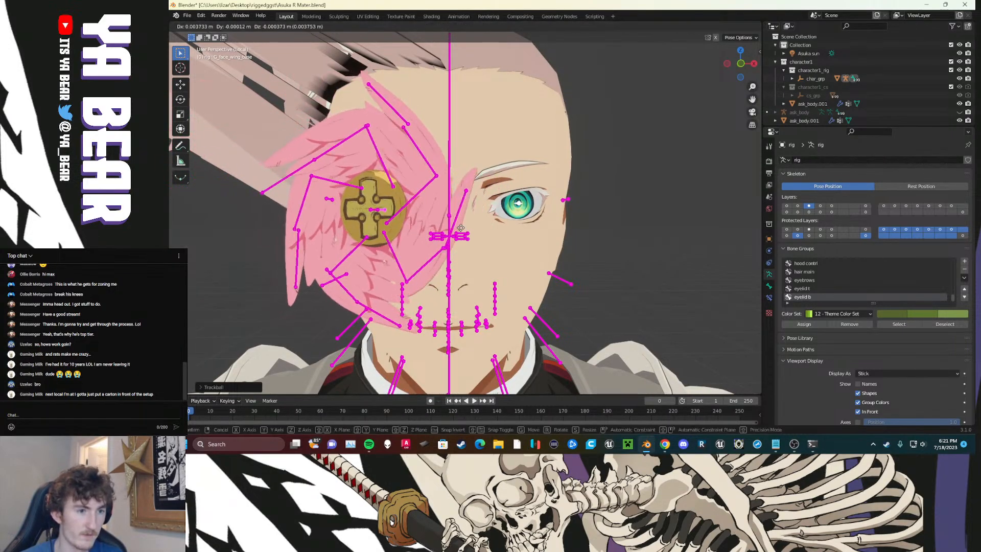
left_click(339, 274)
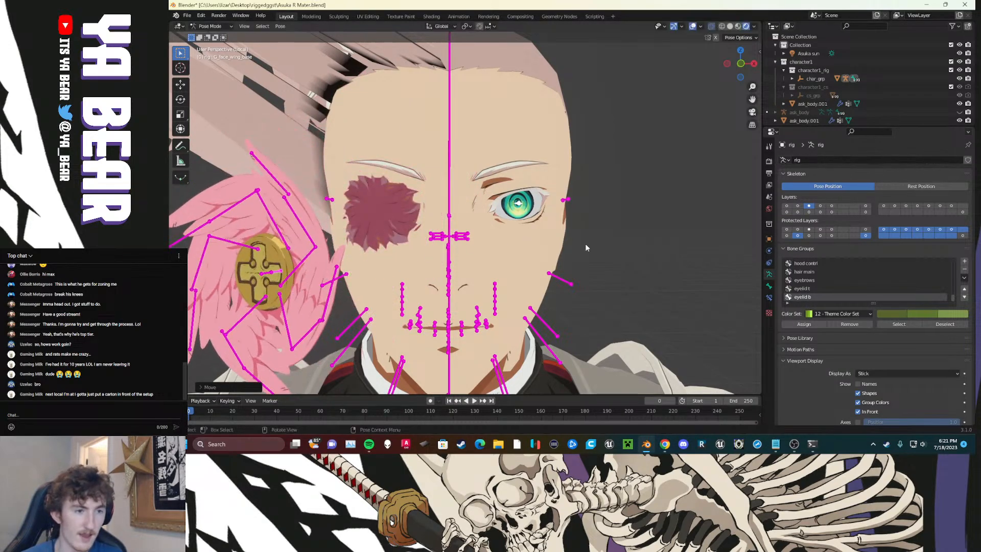
Step: Move the detached feathered patch farther out from the head so it is clear of the face bones
scroll(311, 275, "down", 6)
key("g")
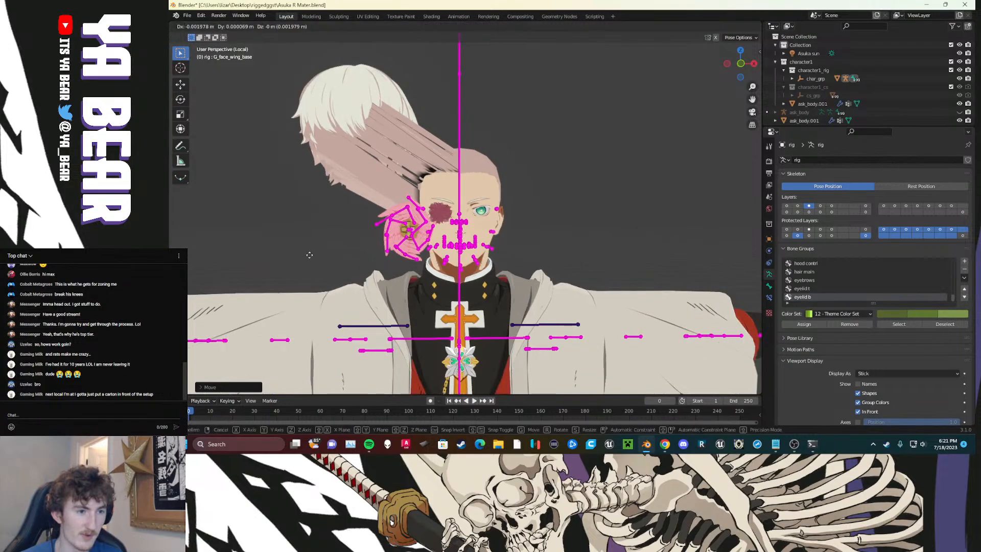
left_click(375, 253)
Step: Move the feathered patch's bones to the seventh bone layer and show only that layer
left_click(373, 245)
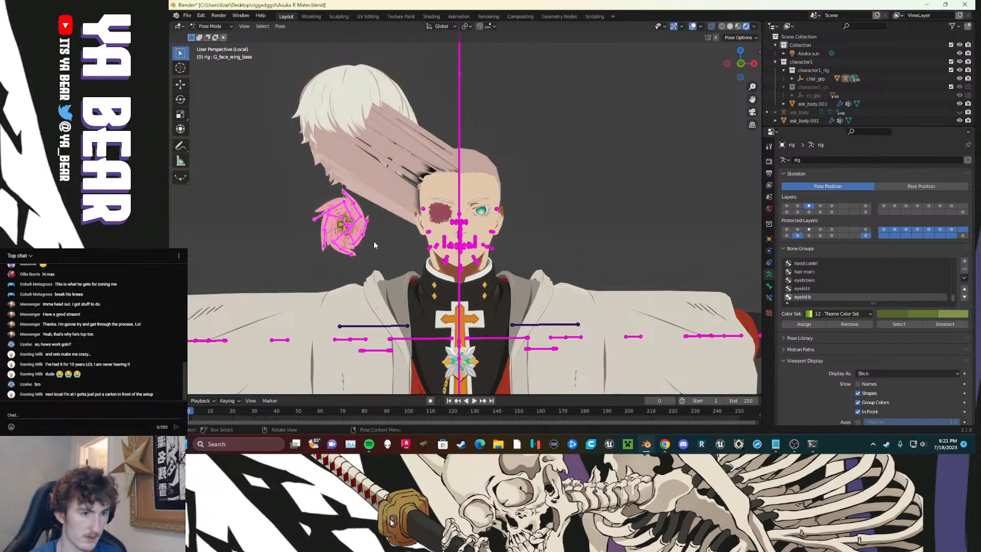
key("m")
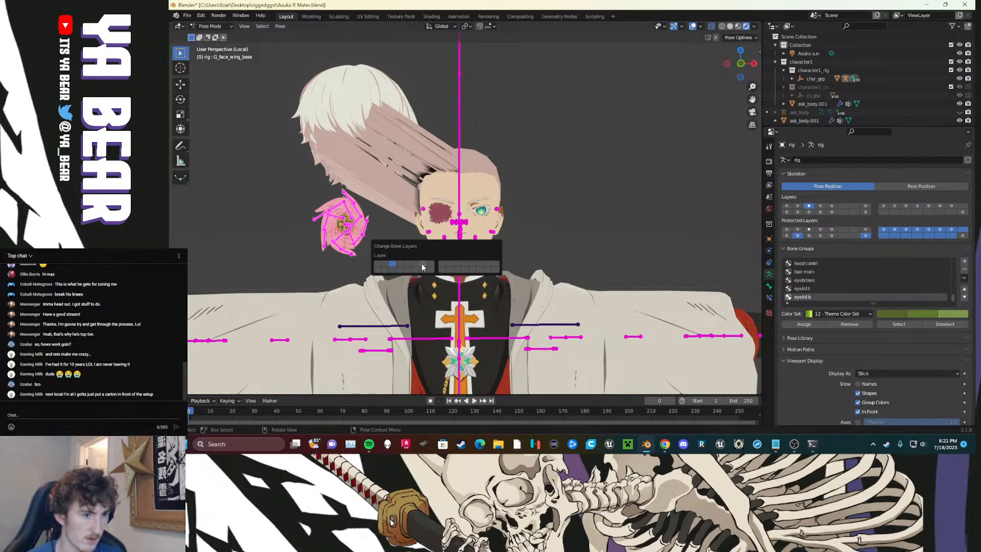
left_click(422, 263)
left_click(853, 205)
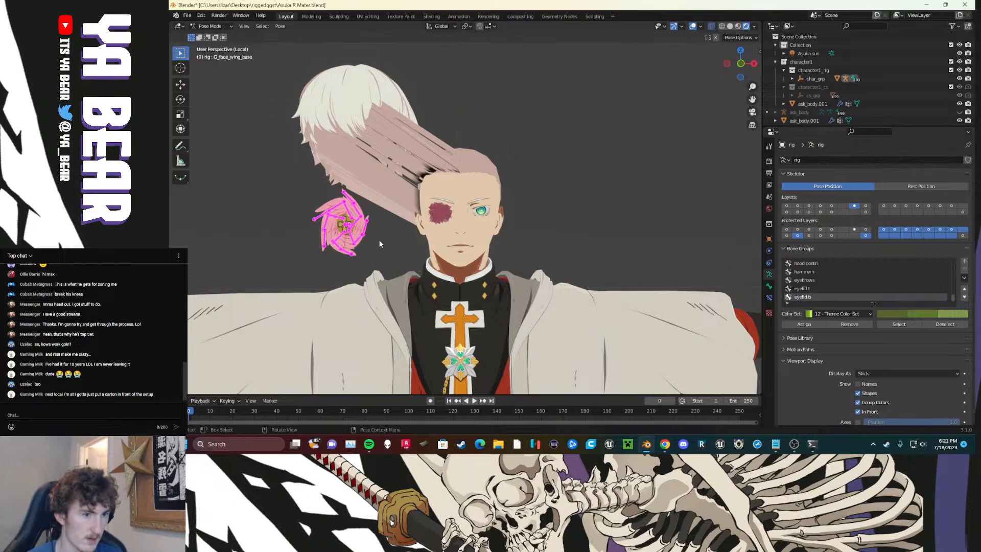
Step: Try moving the gold coin's bone about 0.071 m outward, away from the feathers
left_click(350, 228)
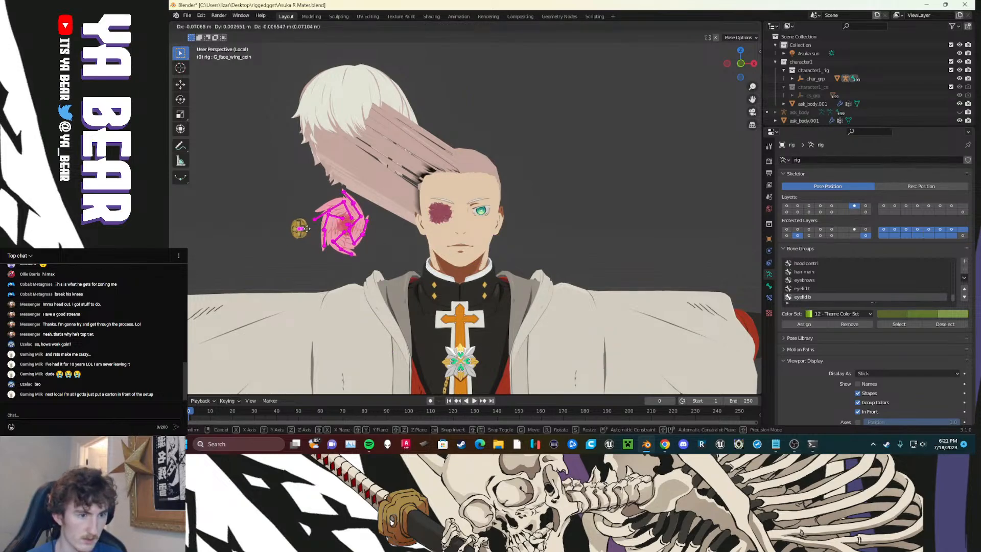
scroll(345, 236, "up", 4)
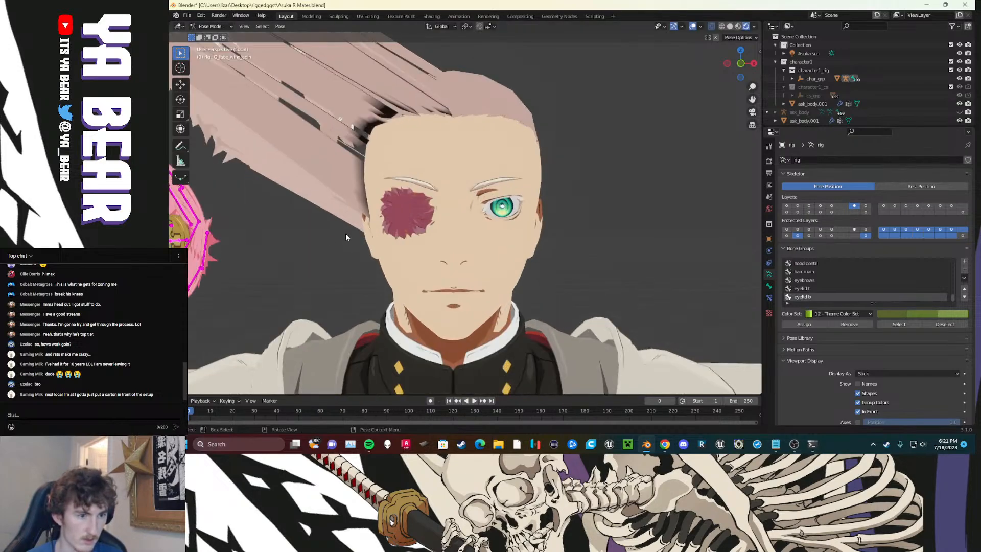
Step: Add a bone group named "lotus miain" for the feathered patch's base bone and give it the 03 - Theme Color Set
left_click(187, 243)
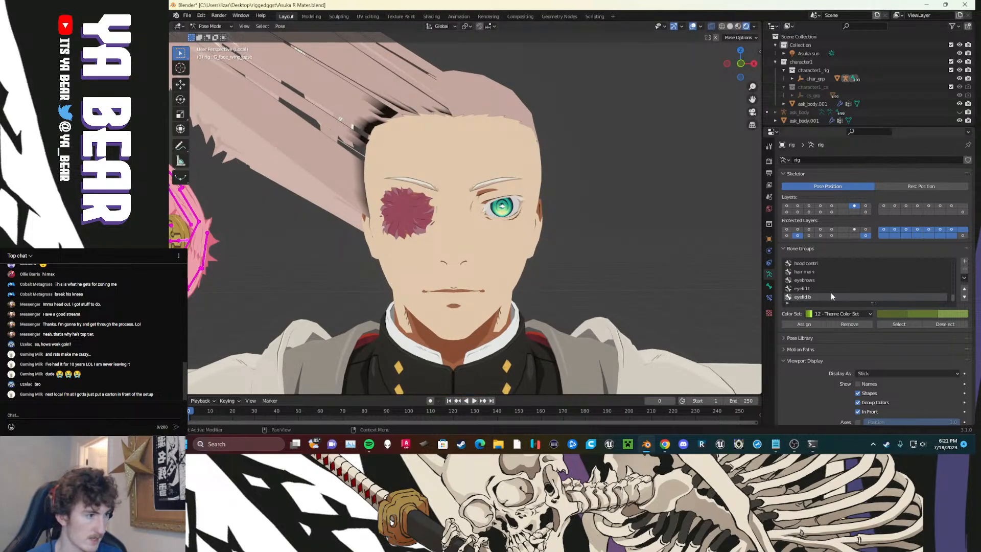
left_click(964, 261)
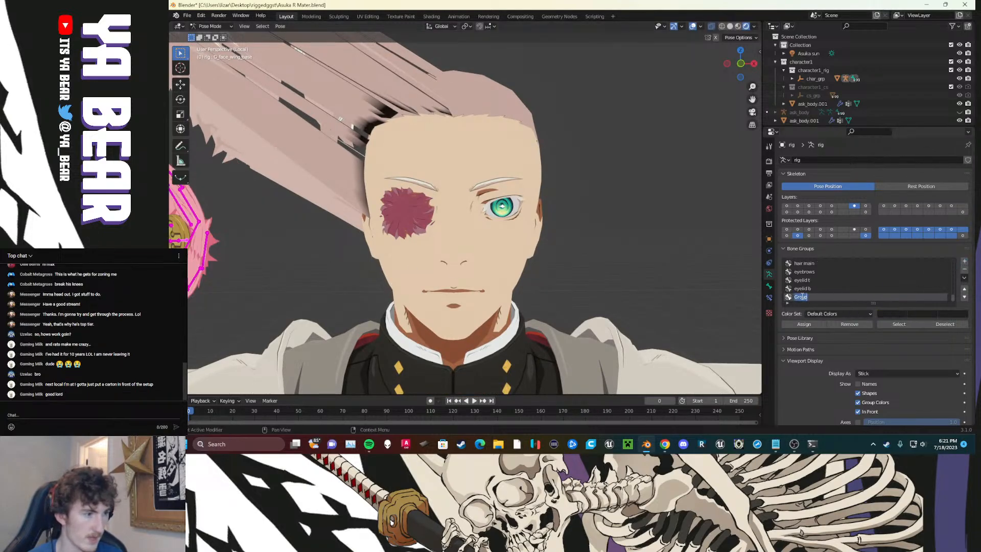
key("BackSpace")
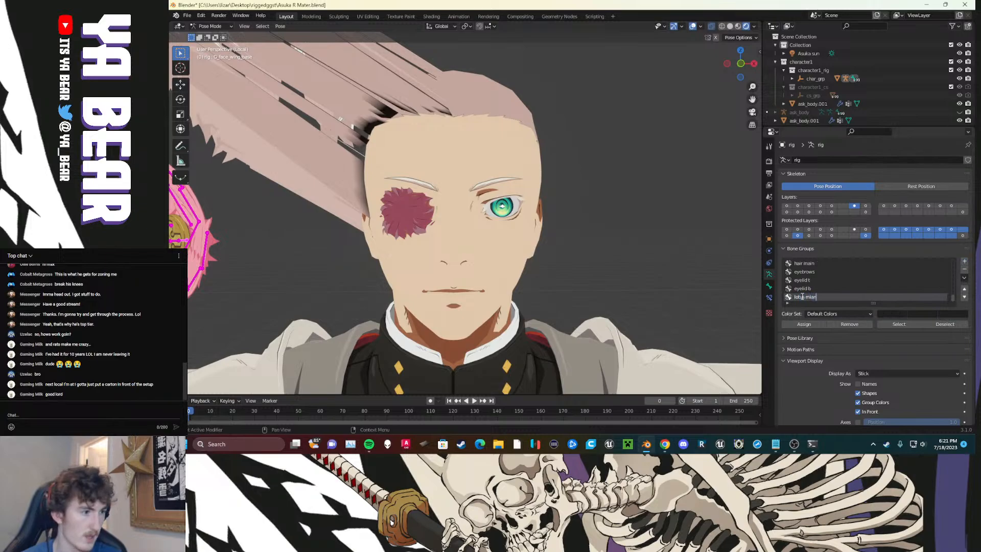
type("lotus main")
key("BackSpace")
key("BackSpace")
key("BackSpace")
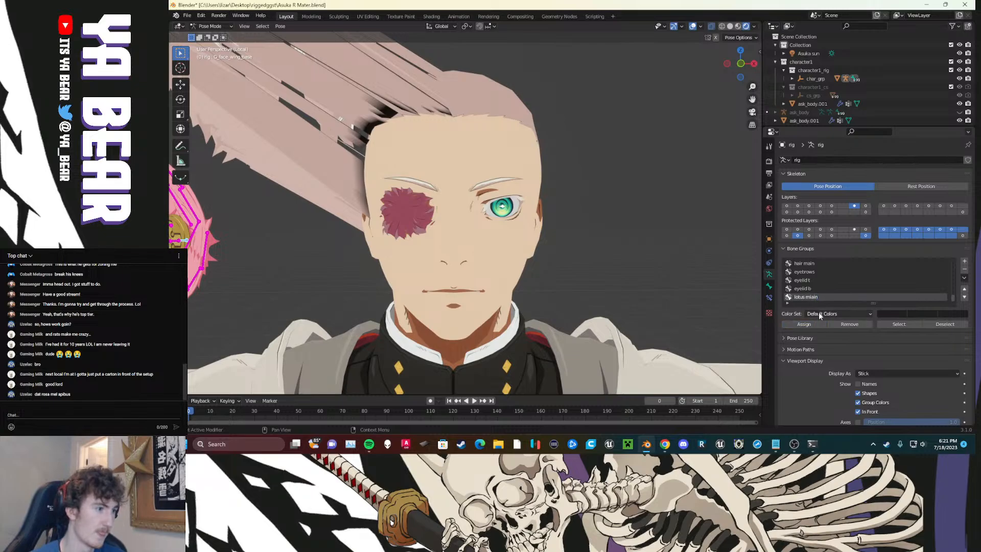
left_click(838, 314)
left_click(779, 278)
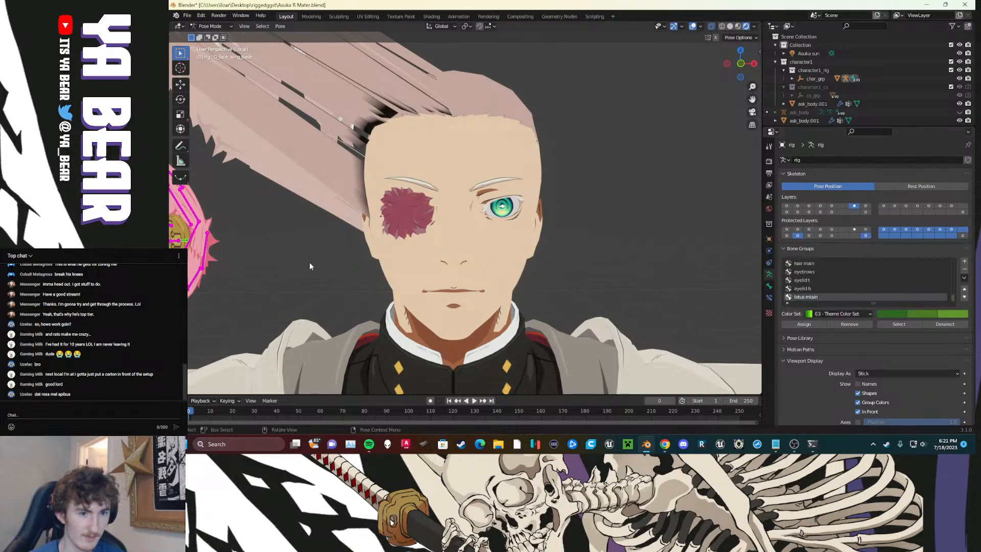
Step: Move the feathered patch back over the covered eye and rotate it freely to line up with the face
middle_click_drag(309, 262, 299, 247)
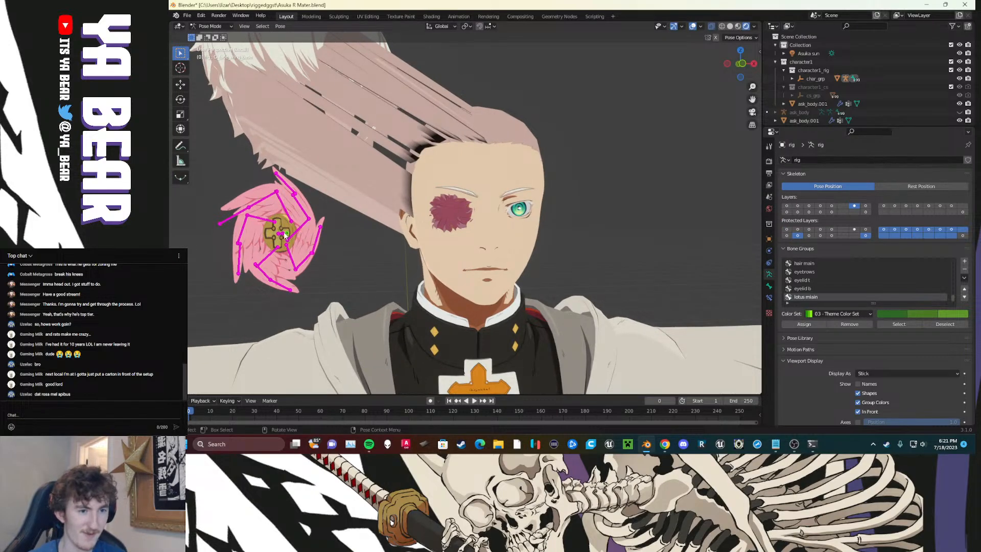
key("g")
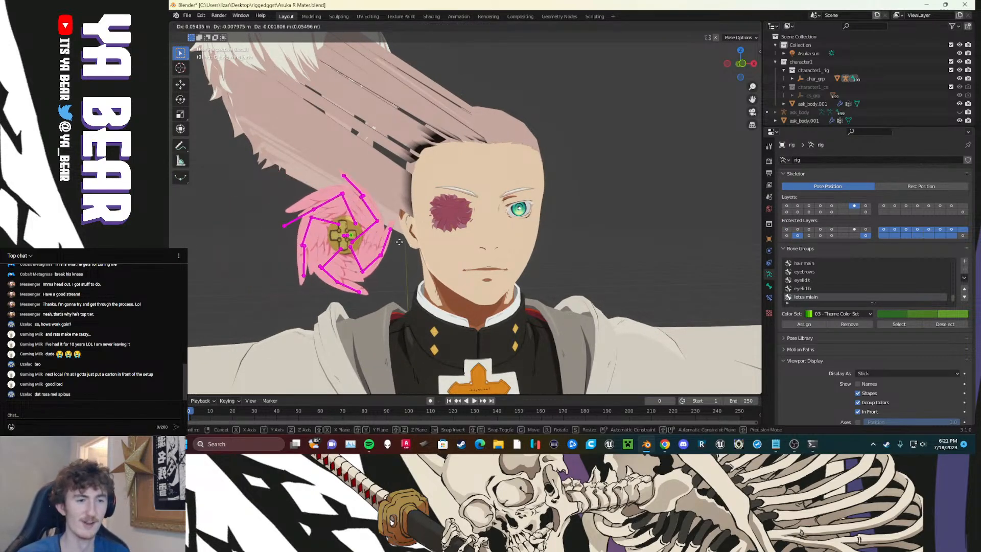
left_click(489, 220)
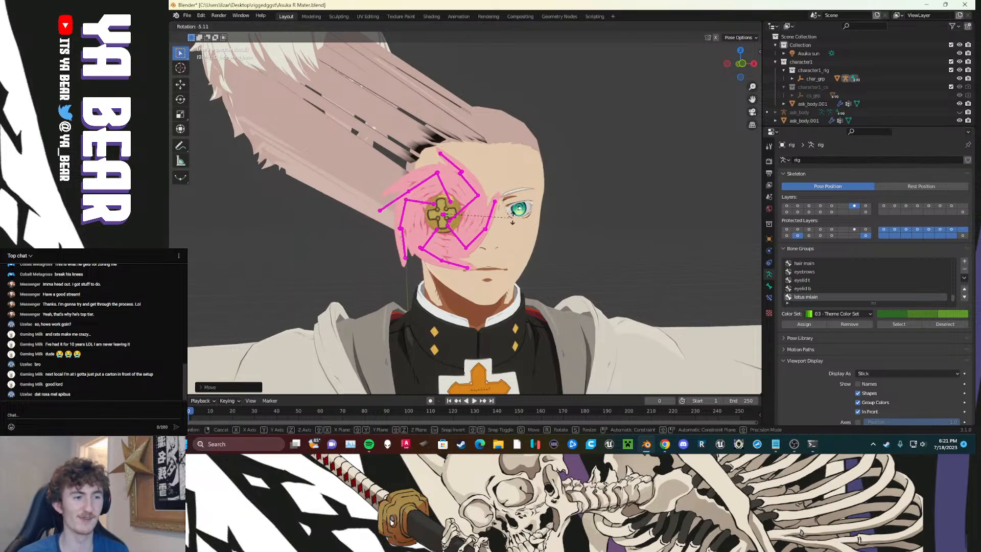
key("r")
key("r")
left_click(494, 222)
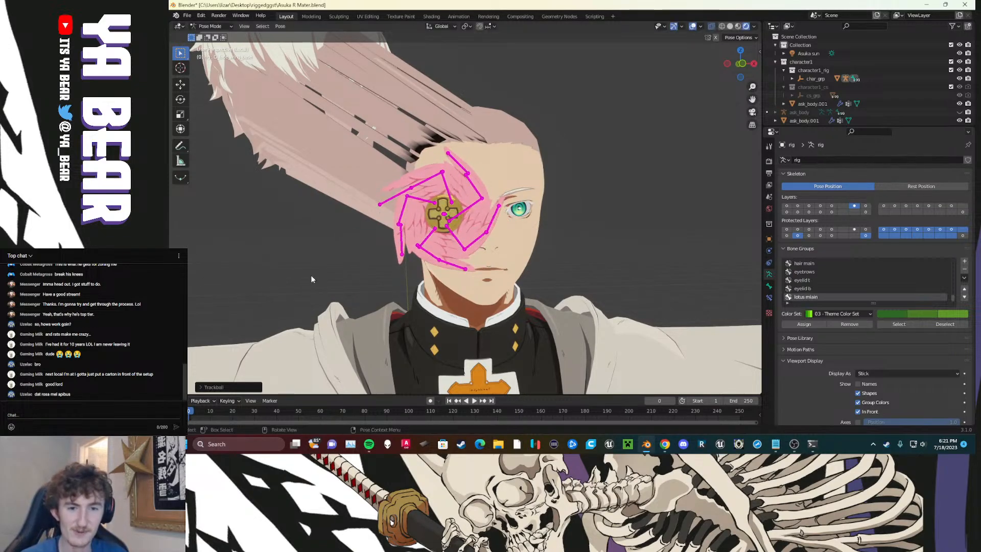
Step: Examine the inscription on the gold cross coin and the base bone at its center up close
scroll(435, 263, "up", 6)
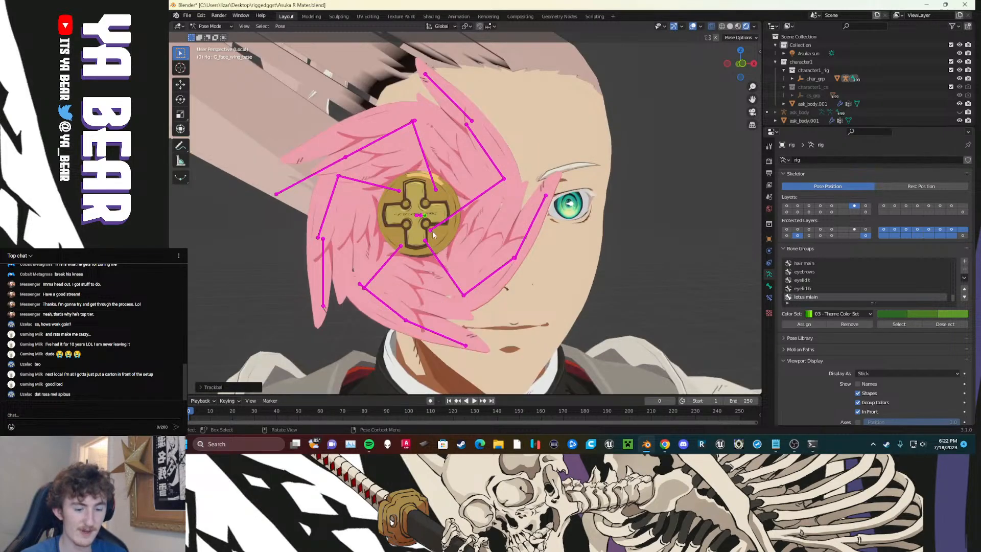
scroll(434, 235, "up", 8)
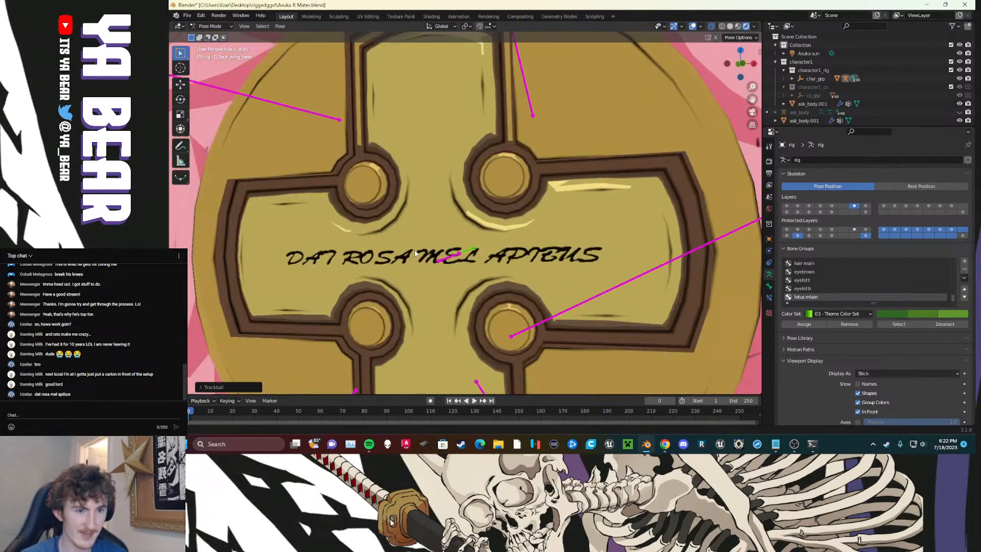
scroll(415, 252, "up", 1)
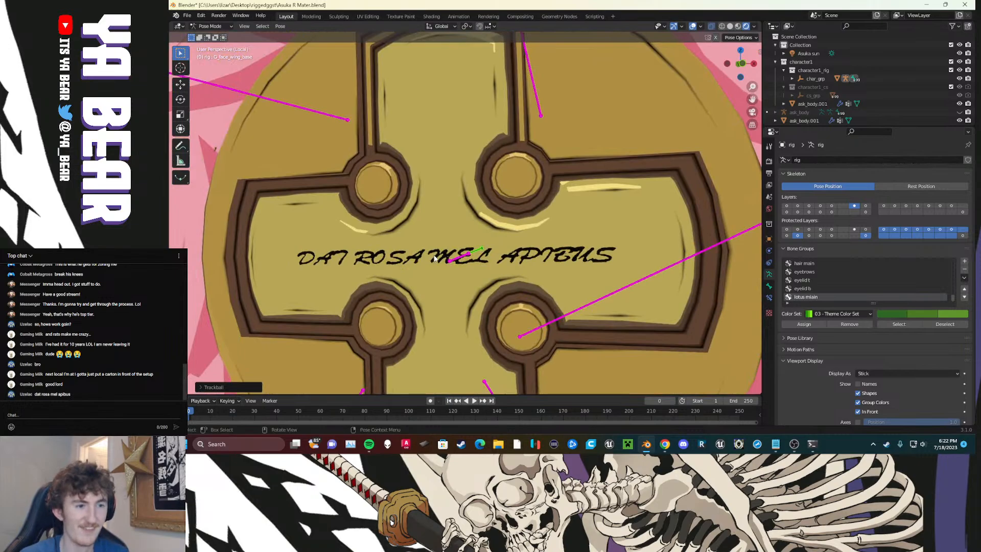
left_click(480, 254)
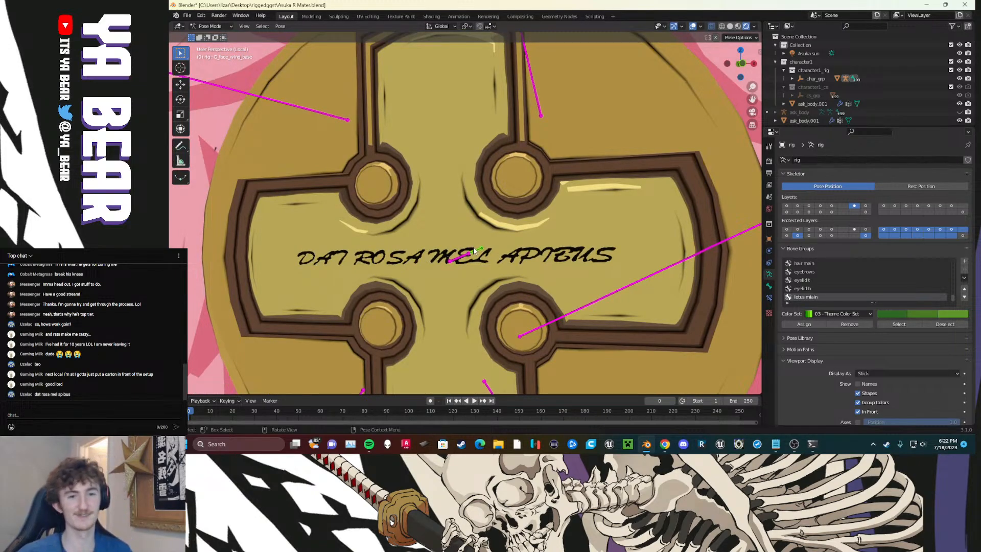
scroll(505, 254, "down", 10)
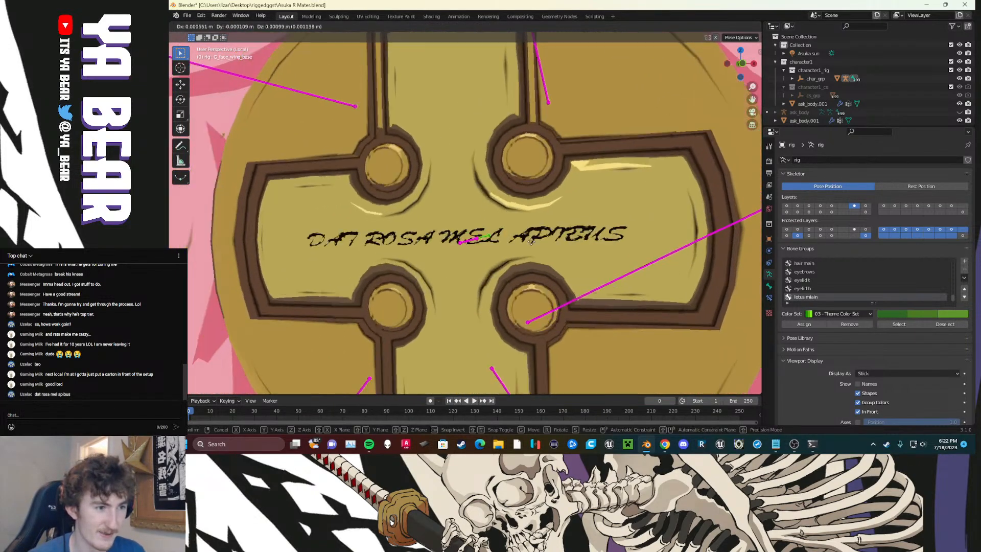
scroll(543, 257, "up", 2)
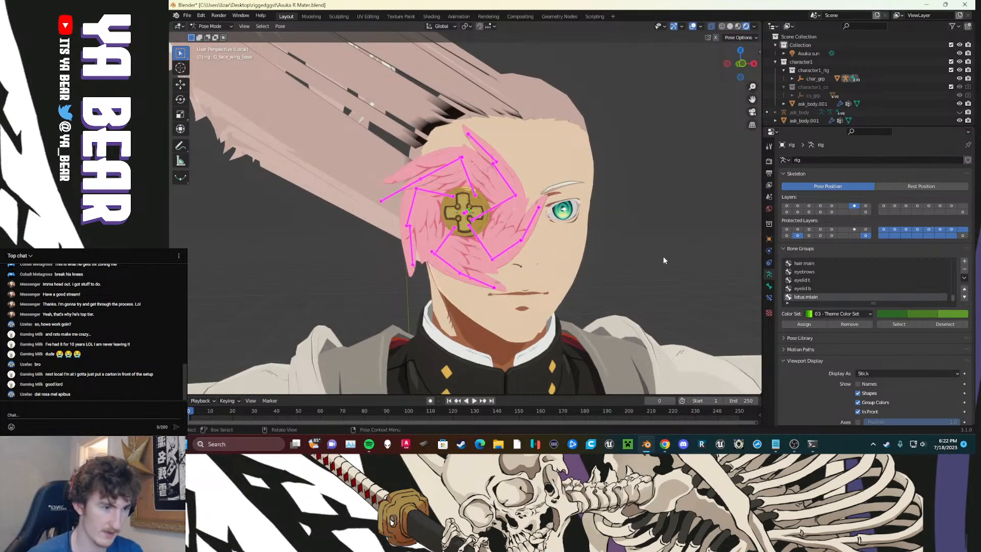
scroll(495, 244, "up", 2)
scroll(474, 247, "up", 6)
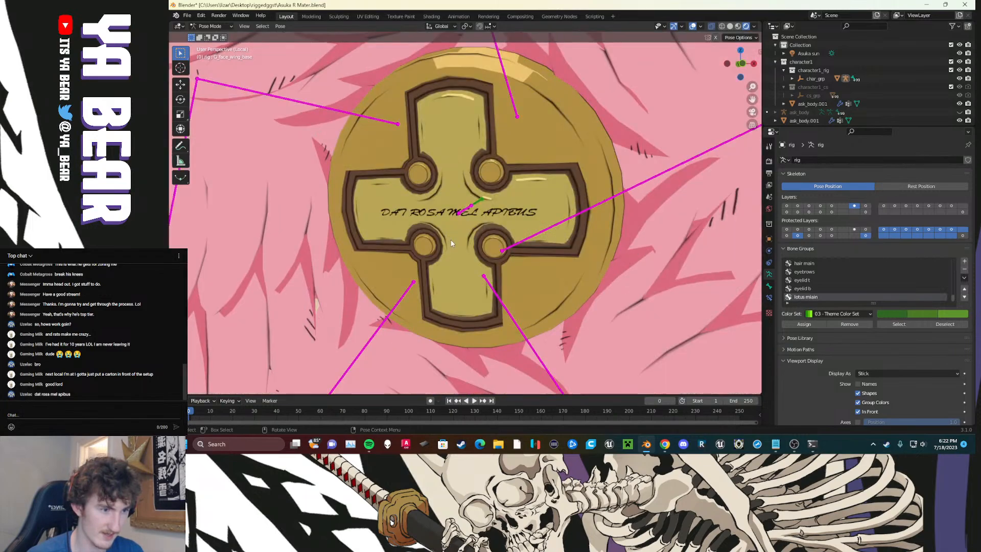
scroll(498, 212, "down", 6)
scroll(519, 256, "up", 8)
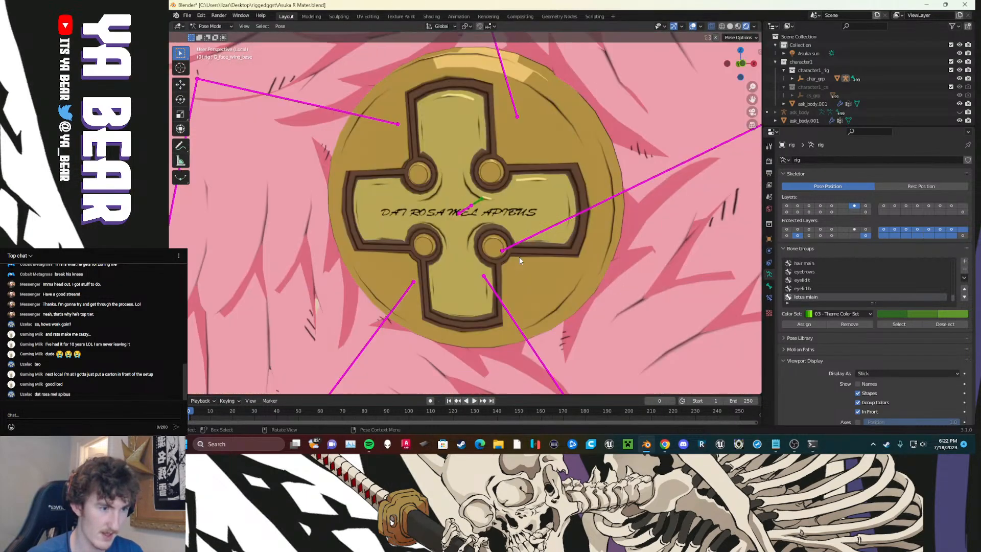
middle_click_drag(635, 115, 528, 253, "shift")
scroll(528, 253, "down", 1)
scroll(529, 253, "up", 1)
scroll(529, 253, "down", 1)
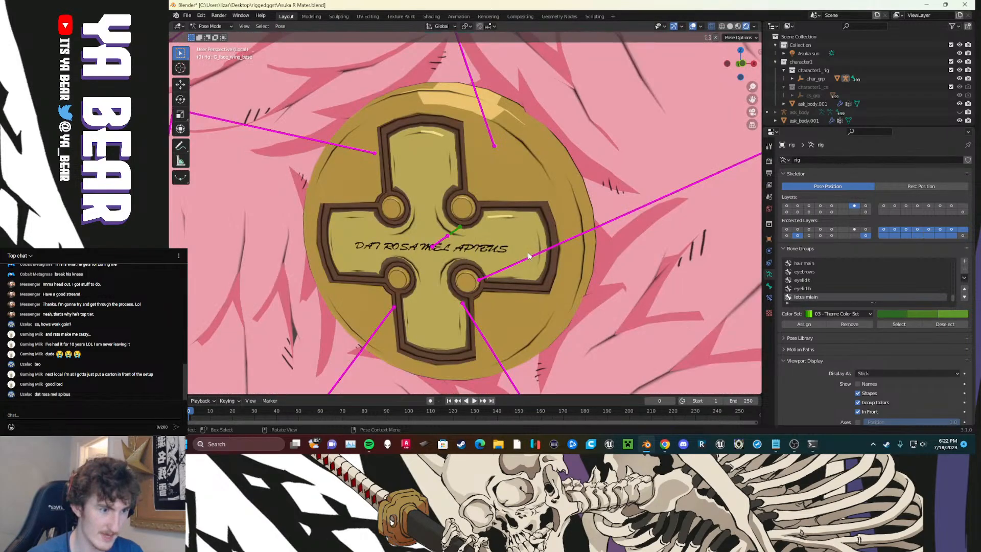
scroll(525, 252, "down", 2)
key("g")
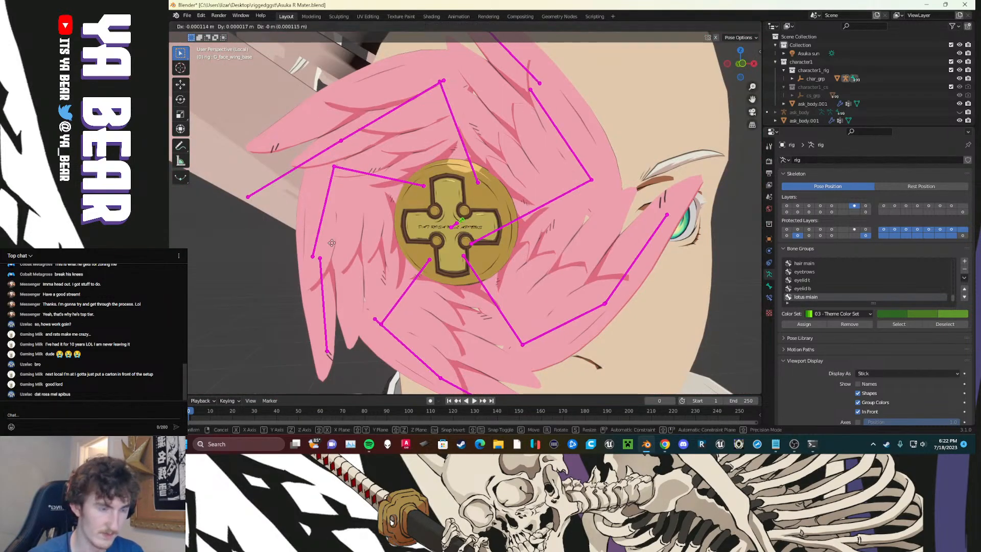
right_click(613, 260)
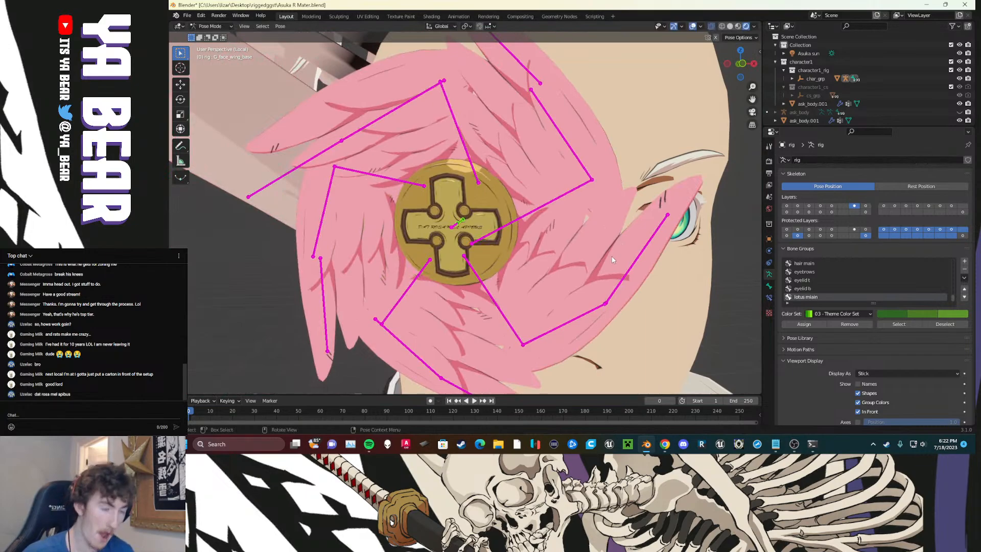
Step: Show only the fifth bone layer of the rig with the upper body in view
scroll(611, 256, "down", 6)
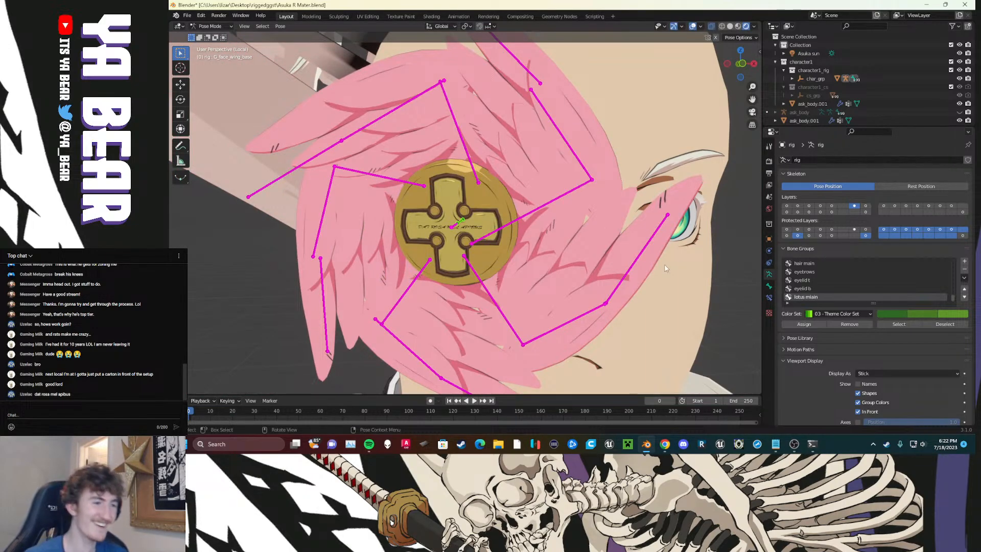
scroll(547, 264, "down", 3)
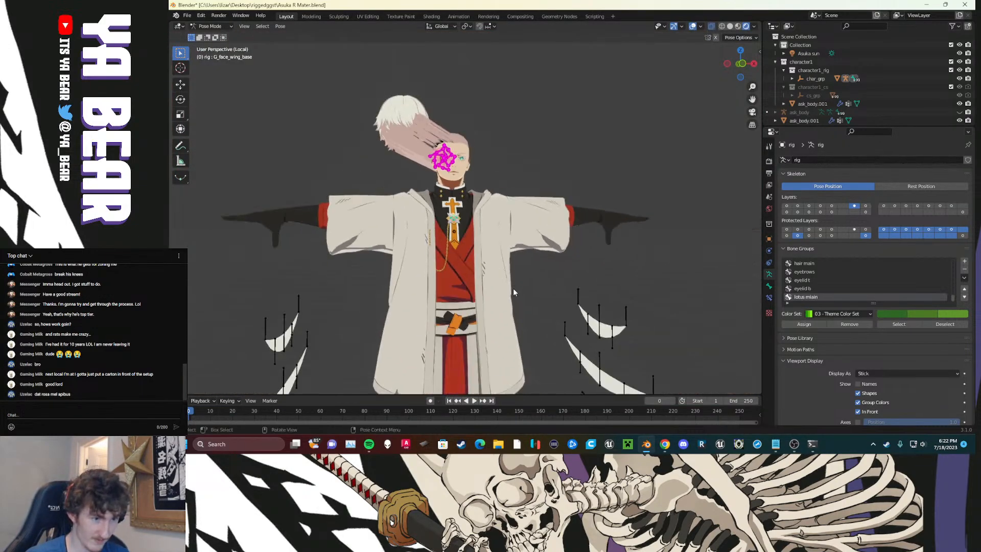
scroll(513, 288, "up", 3)
left_click(832, 206)
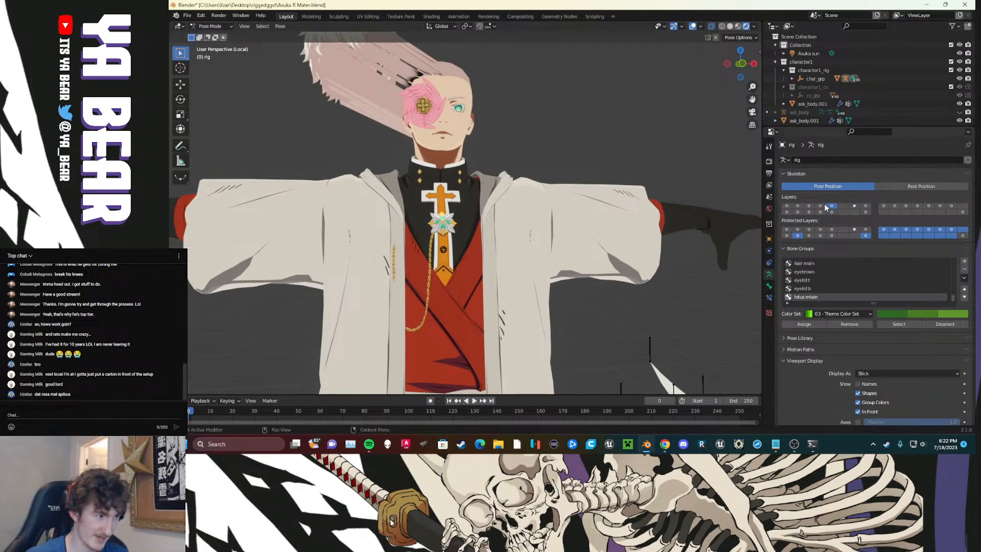
Step: Look through the rig's first five bone layers to see which bones each one holds
left_click(820, 206)
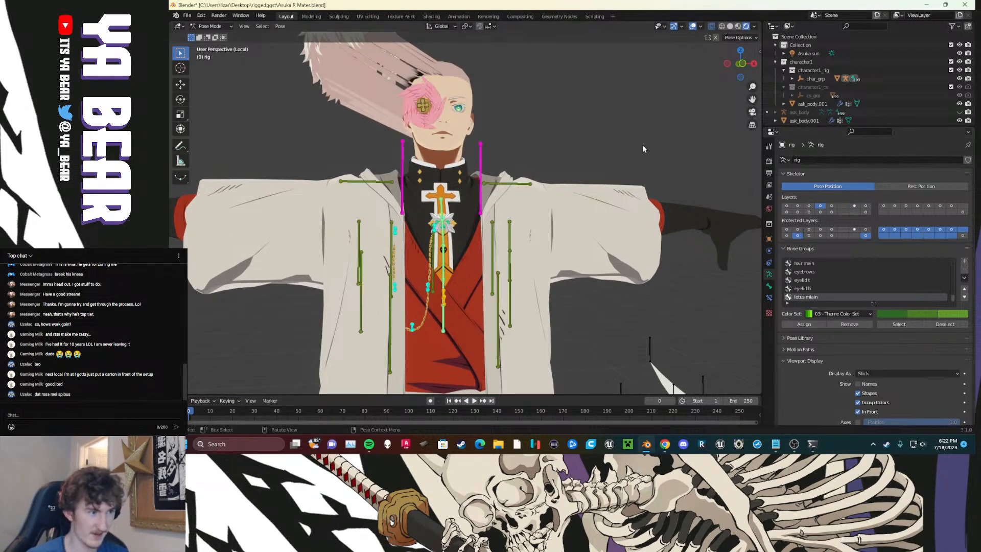
left_click(809, 205)
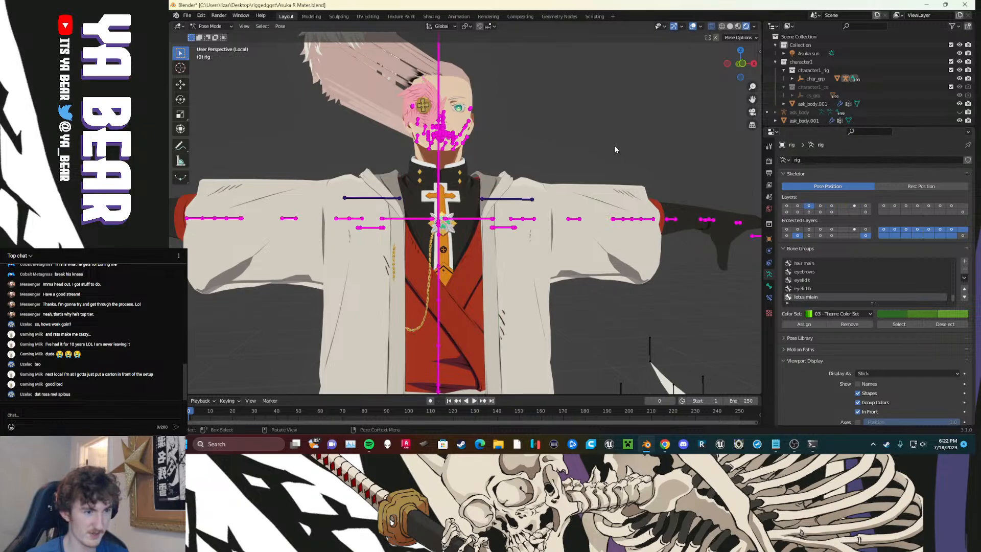
scroll(531, 214, "up", 4)
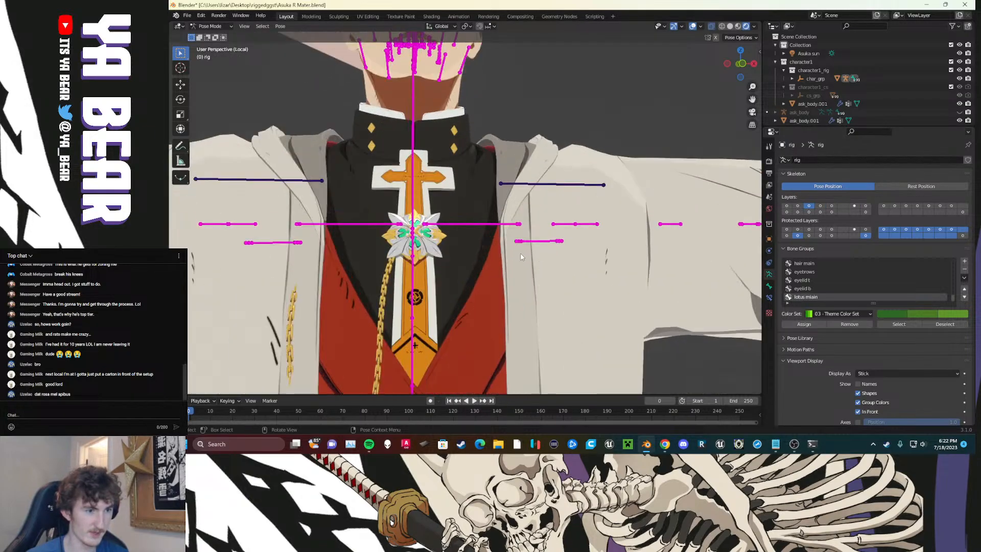
scroll(513, 250, "up", 2)
mouse_move(513, 250)
middle_mouse_down("shift")
mouse_move(526, 262)
mouse_move(521, 250)
middle_mouse_up("shift")
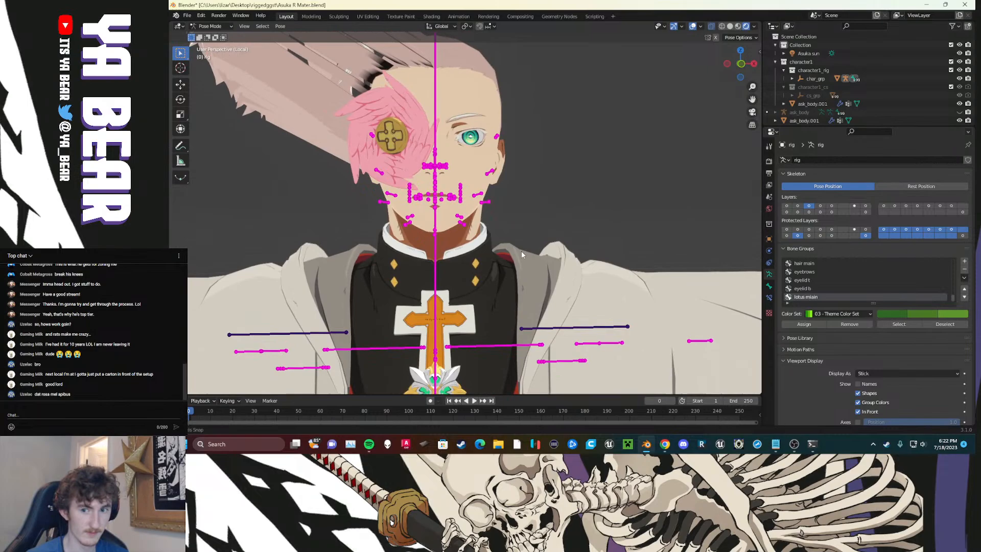
left_click(807, 211)
left_click(801, 212)
left_click(798, 207)
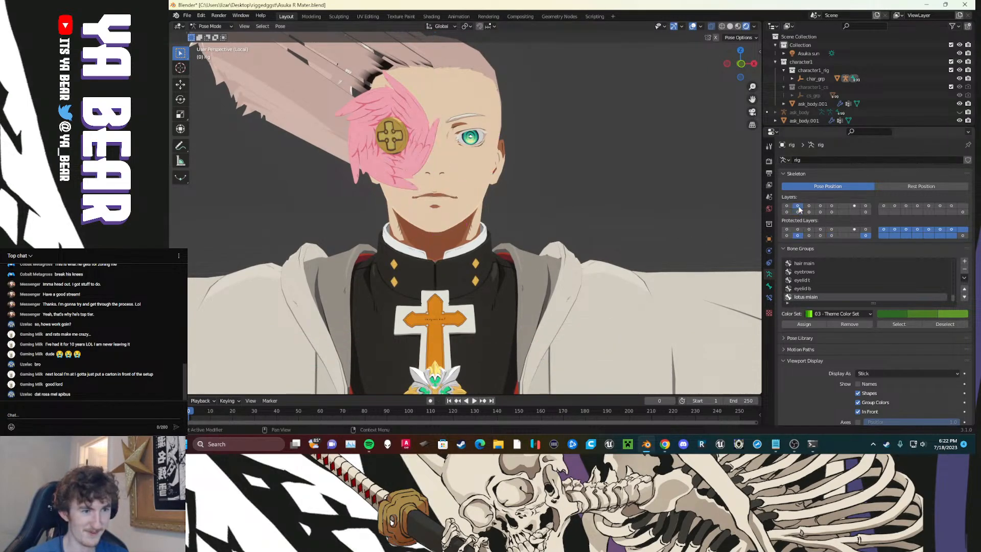
left_click(787, 206)
scroll(578, 222, "down", 5)
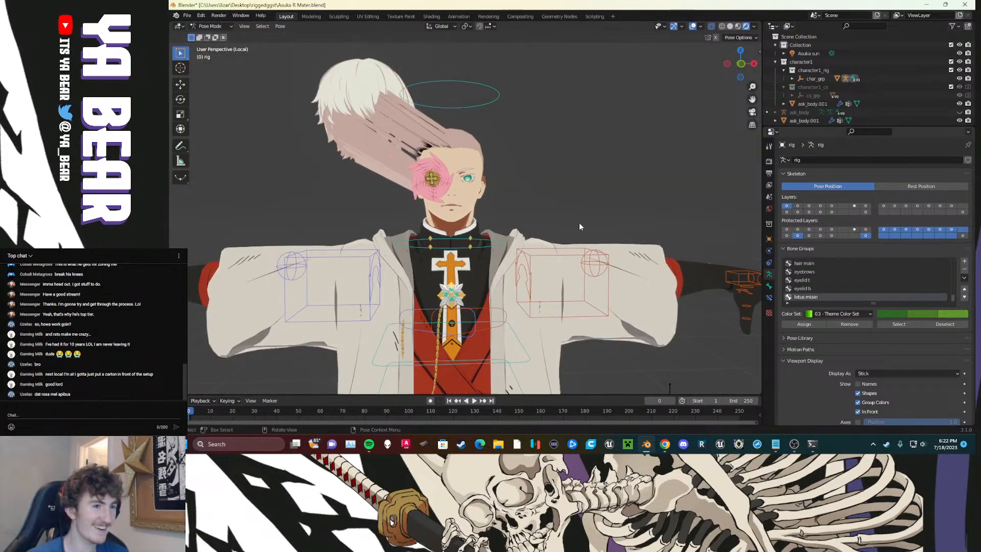
left_click(809, 206)
left_click(820, 206)
left_click(832, 206)
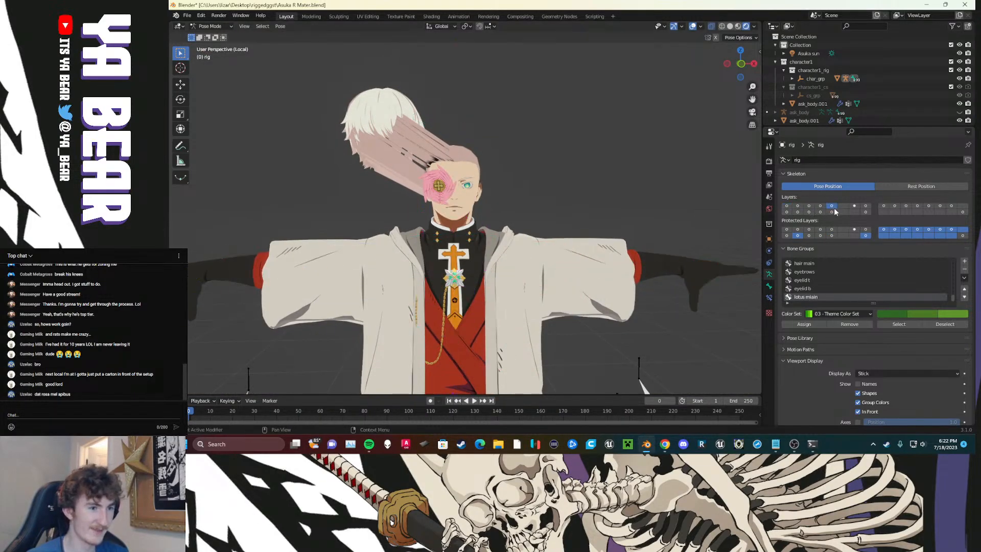
left_click(831, 212)
left_click(820, 206)
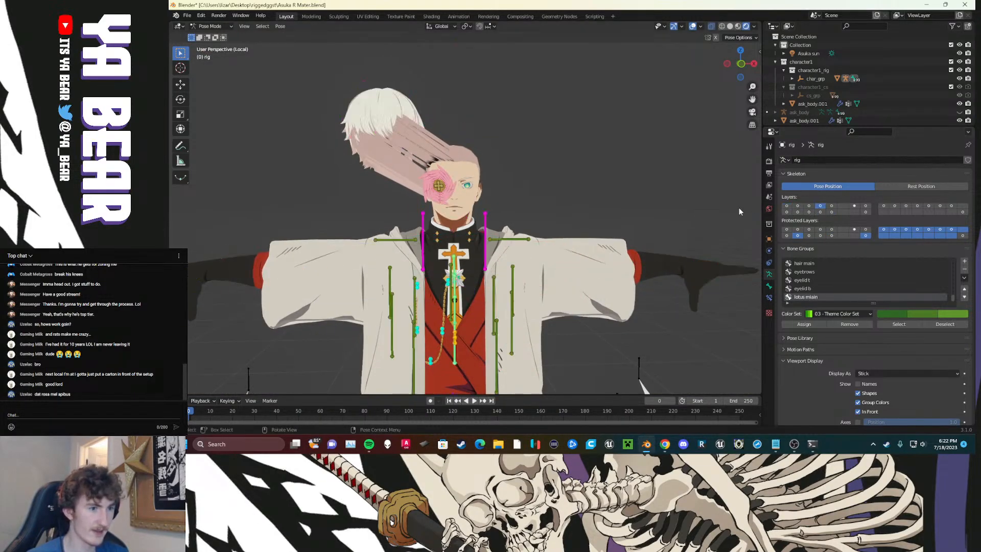
Step: Show only the rig's third bone layer and add a bone group named "face skin" with 04 - Theme Color Set
left_click(809, 206)
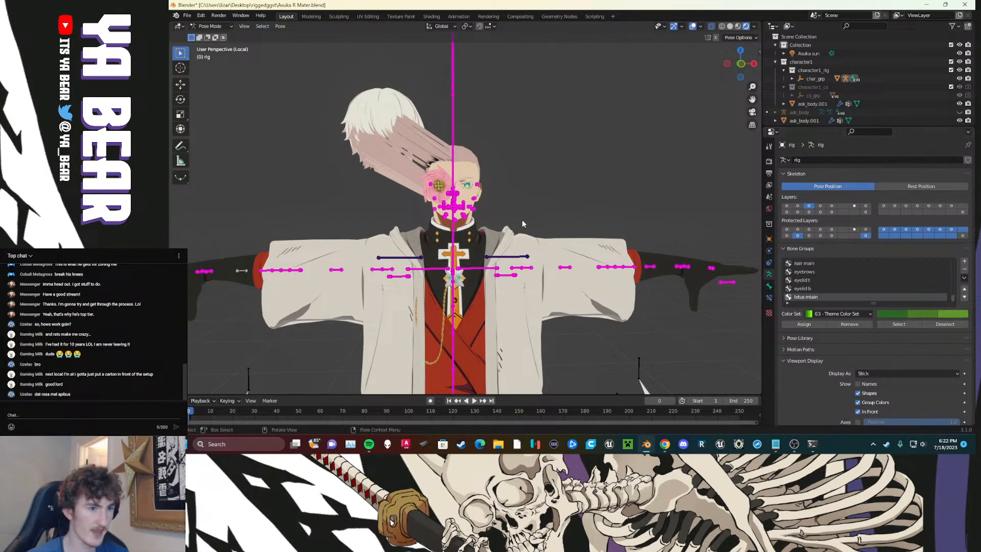
scroll(511, 227, "up", 7)
middle_click_drag(493, 234, 534, 276, "shift")
left_click(964, 261)
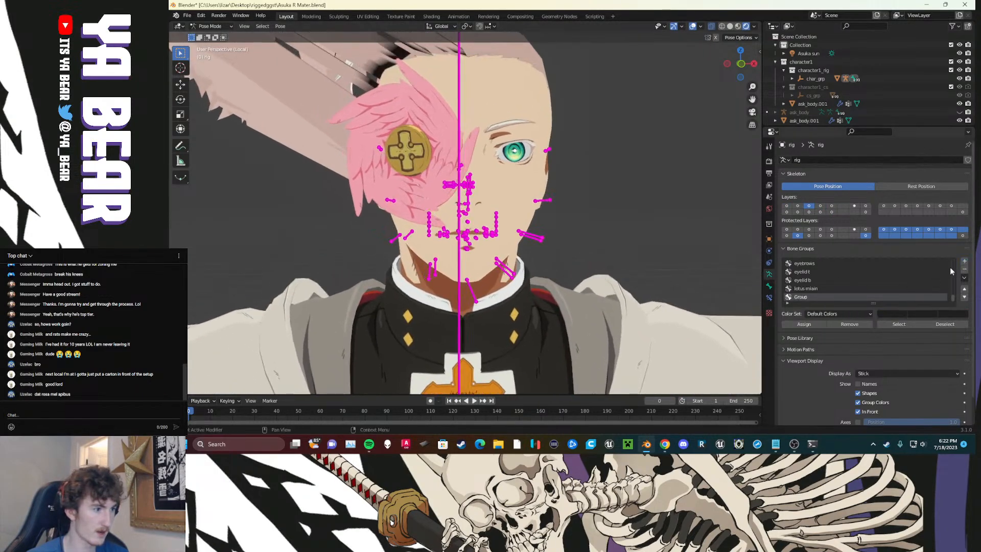
double_click(800, 297)
type("face skin")
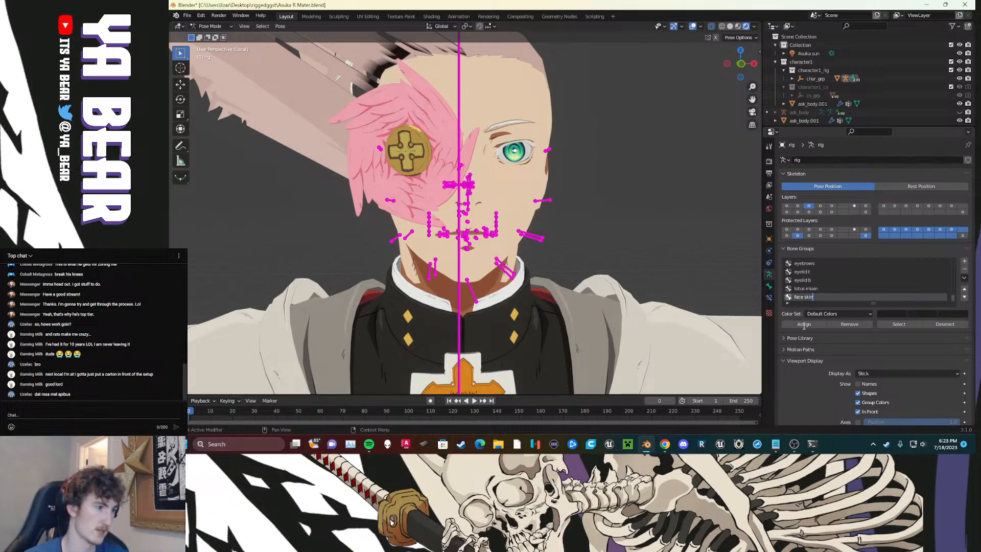
left_click(823, 314)
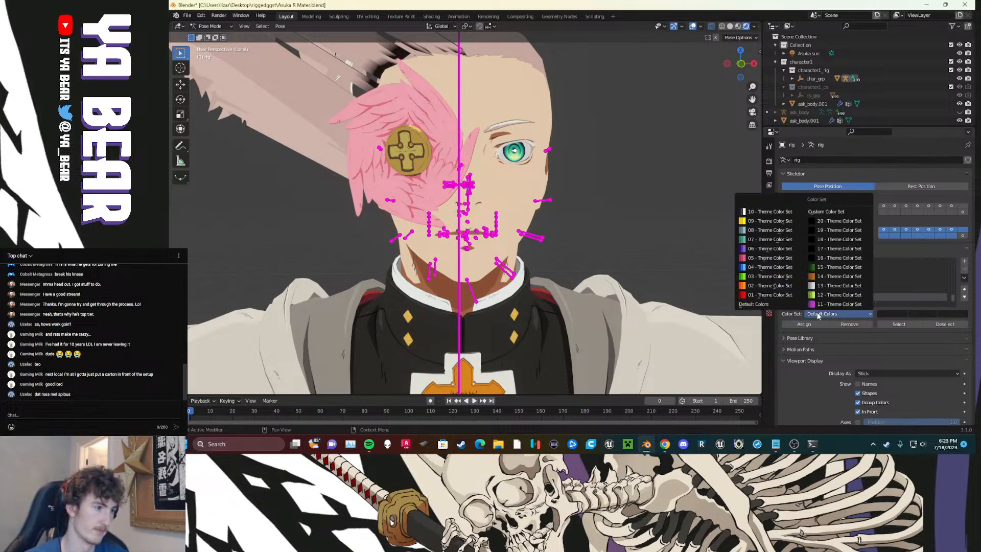
left_click(764, 269)
Step: Assign the outer cheek and jaw bones on both sides of the face to the face skin bone group
left_click(499, 268)
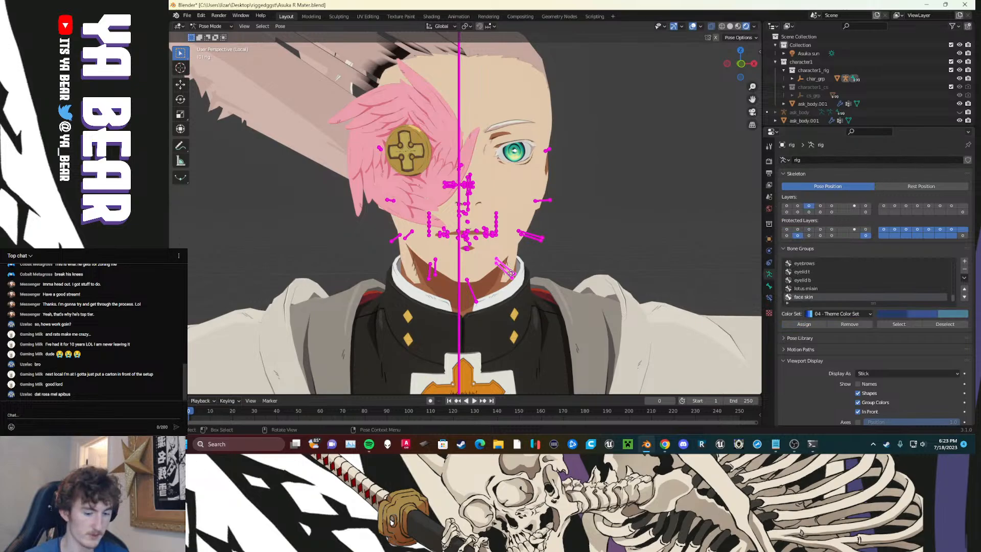
left_click_drag(570, 254, 537, 161)
key("g")
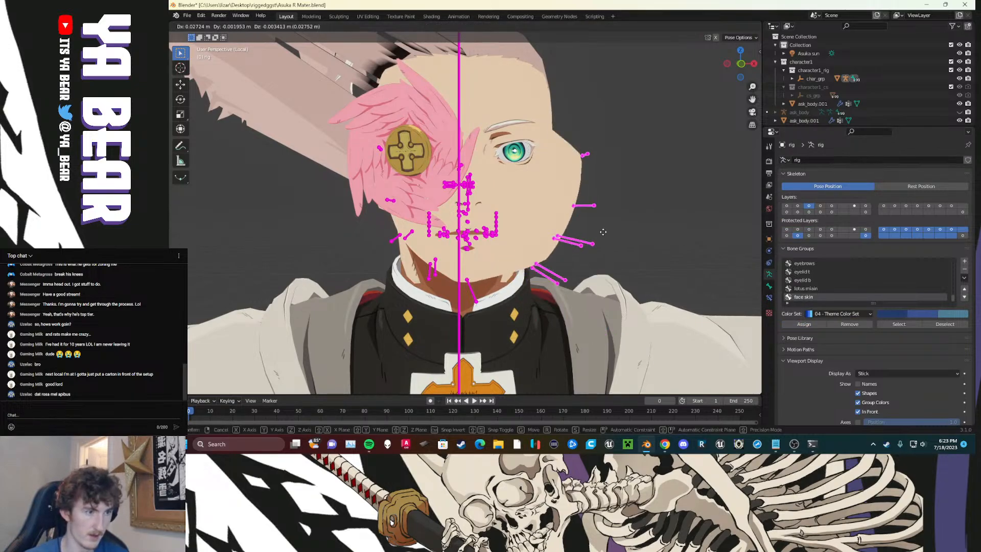
right_click(598, 235)
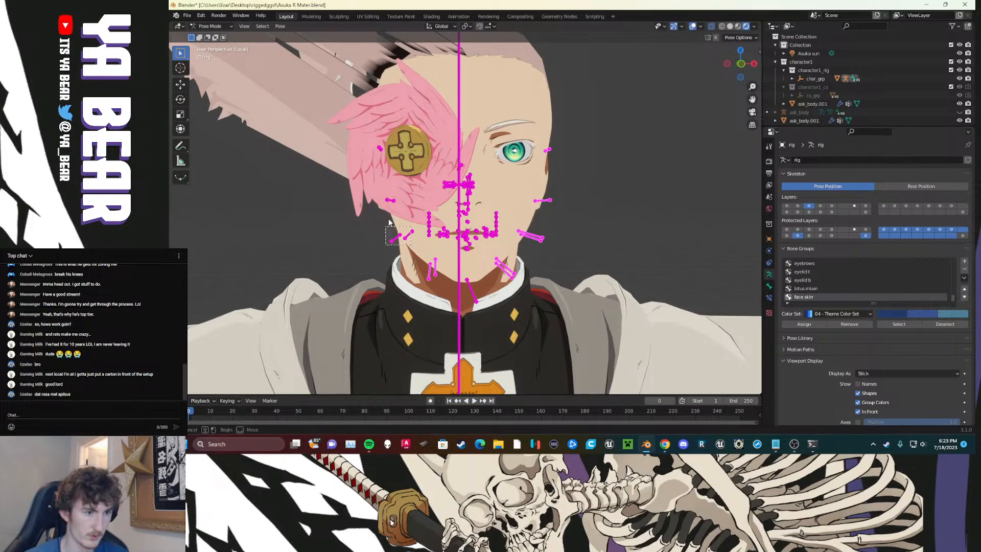
left_click_drag(383, 134, 386, 163)
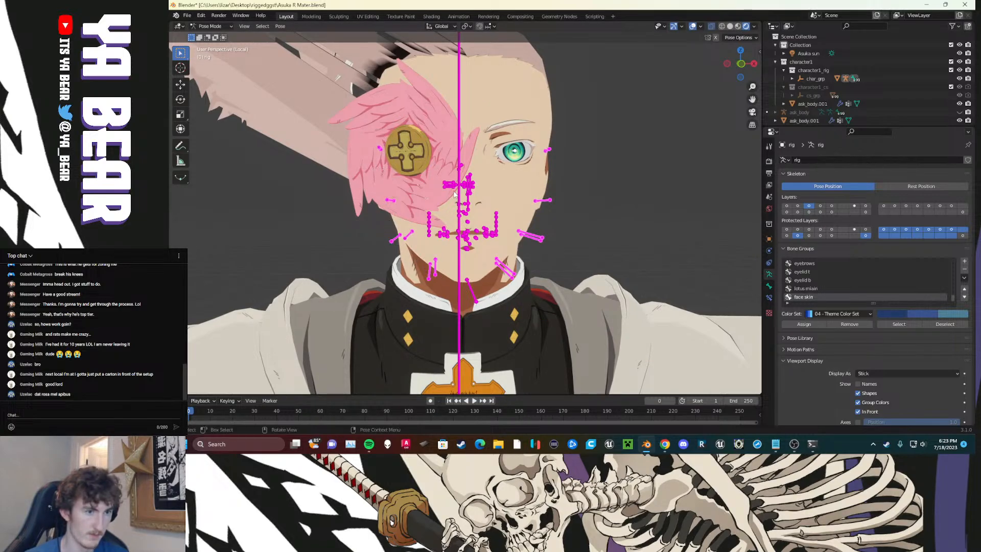
left_click(811, 323)
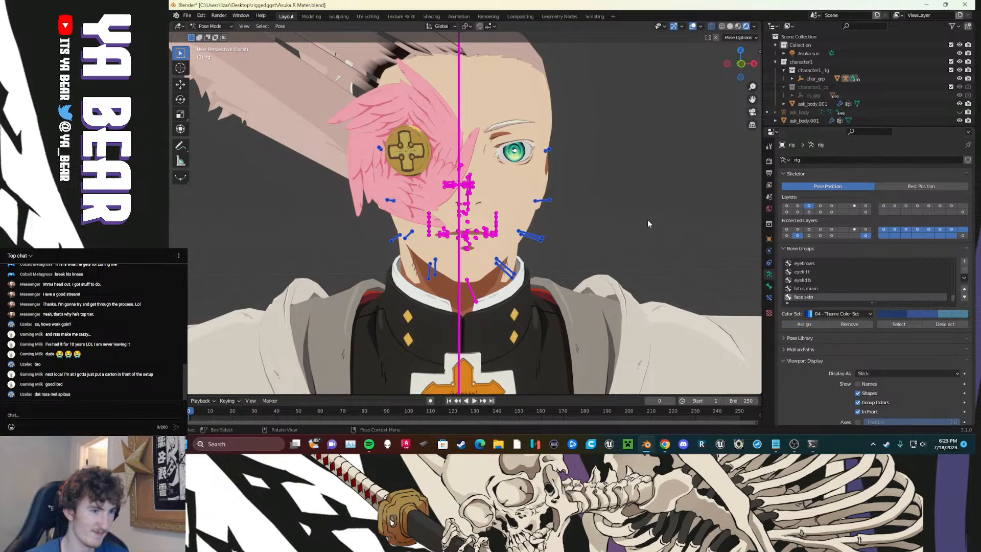
Step: Add the single chin bone below the mouth to the face skin bone group
left_click(623, 208)
scroll(428, 243, "up", 4)
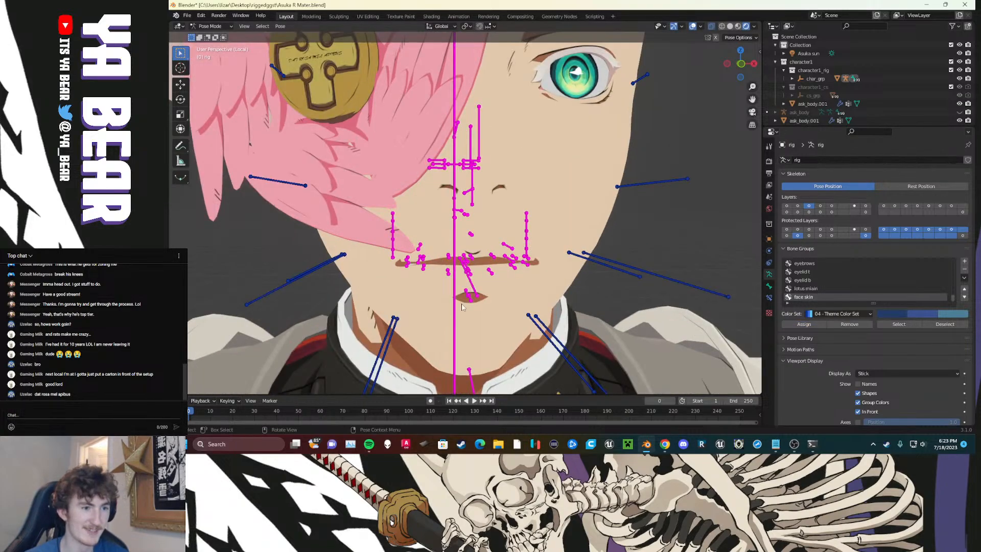
scroll(462, 307, "down", 3)
middle_click_drag(462, 307, 629, 269)
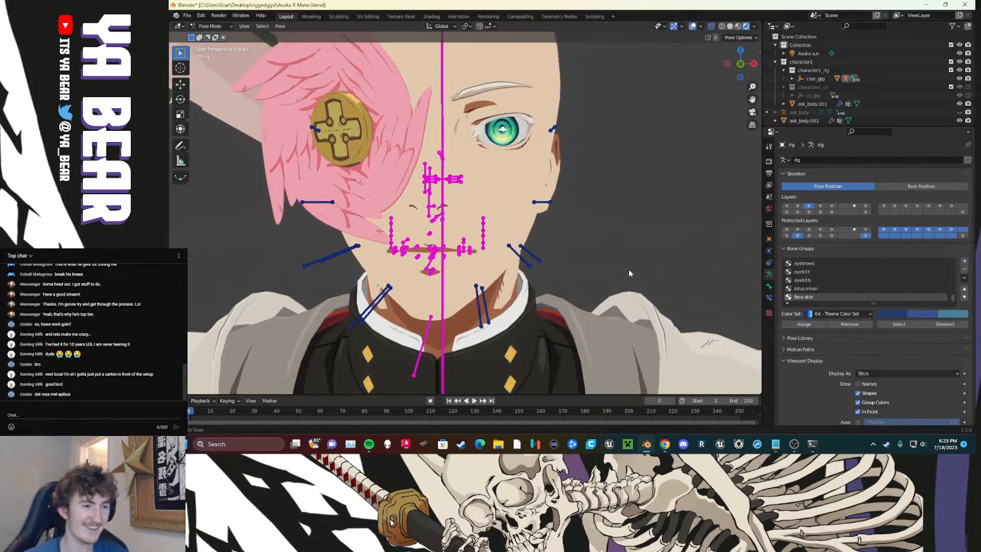
left_click(428, 344)
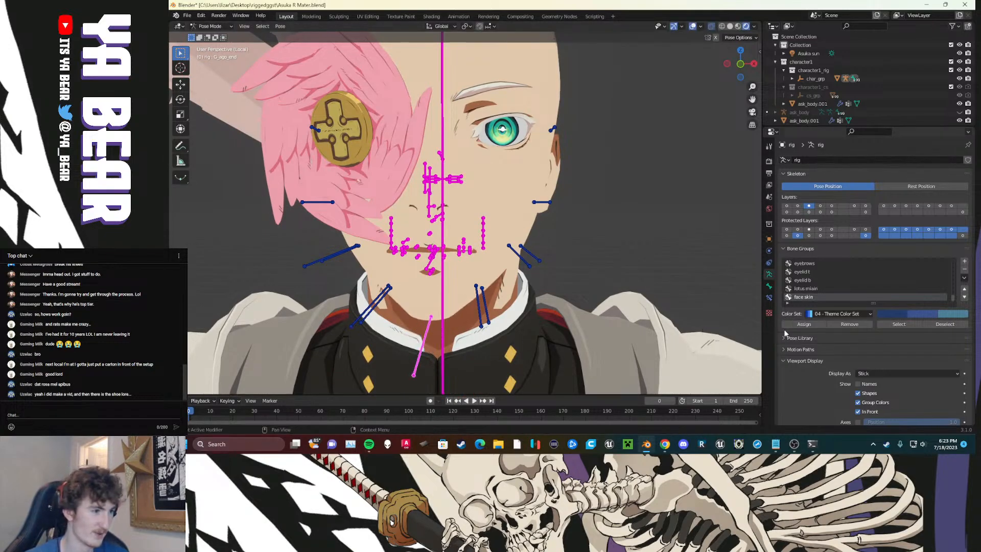
left_click(499, 292)
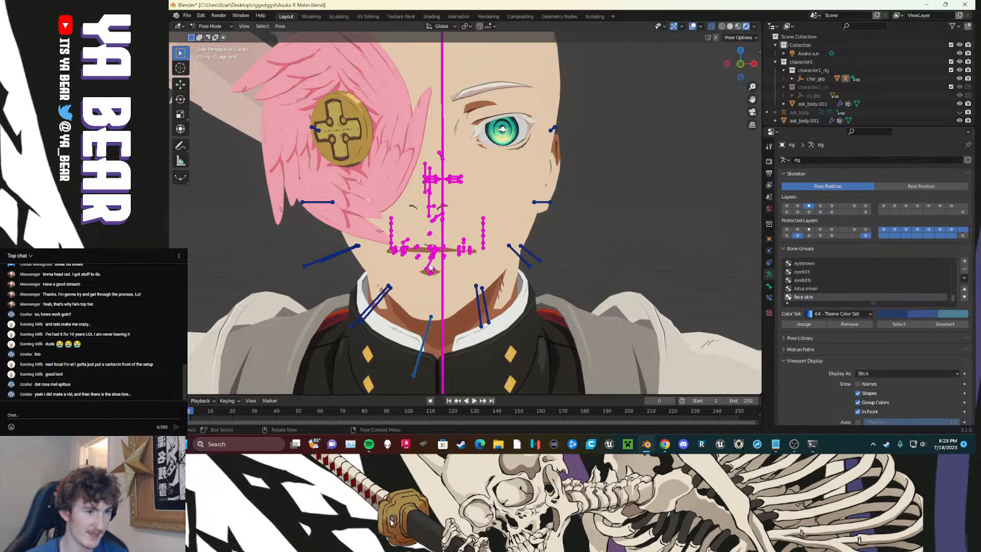
Step: Inspect the tongue and mouth bones up close from the front view
left_click(429, 268)
left_click(438, 253)
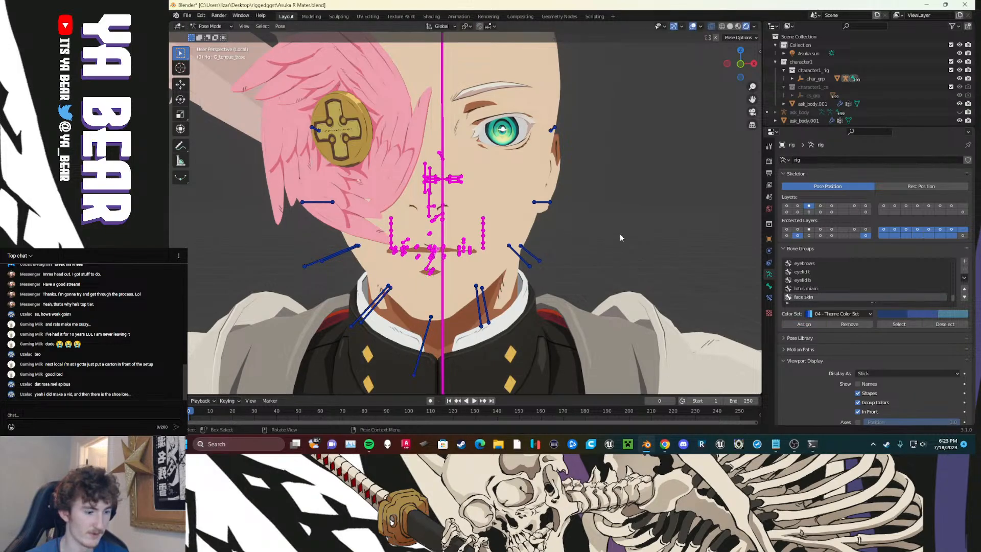
key("KP_1")
scroll(434, 286, "up", 4)
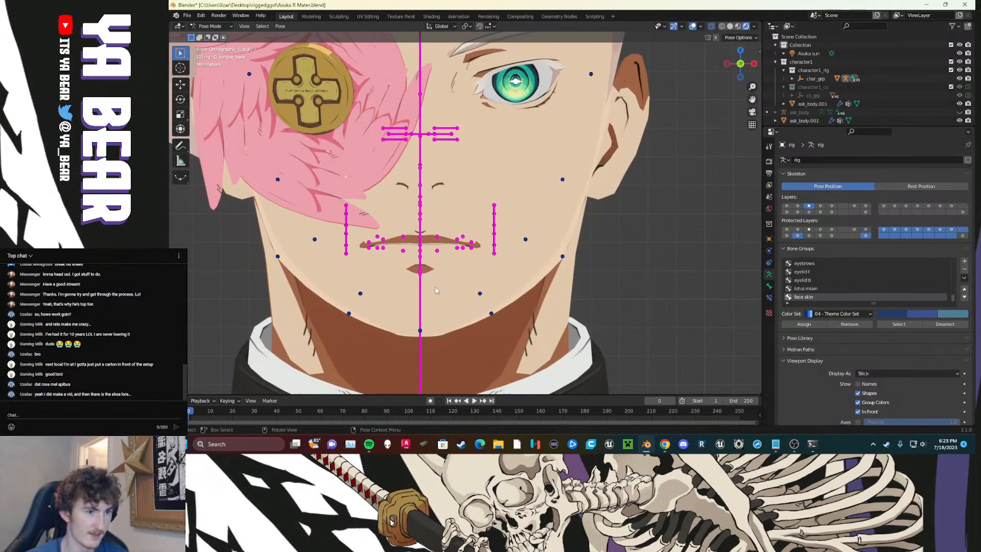
scroll(435, 291, "up", 2)
Step: Move the G_Head_neck_half bone to the last layer in the lower row of the first layer block
left_click(406, 322)
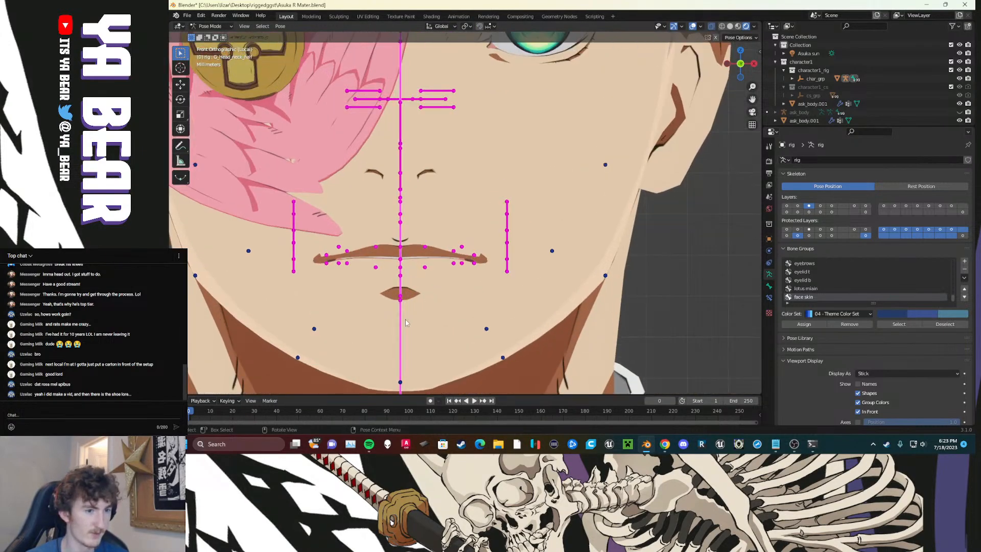
scroll(445, 291, "down", 5)
key("g")
right_click(470, 278)
scroll(470, 278, "down", 4)
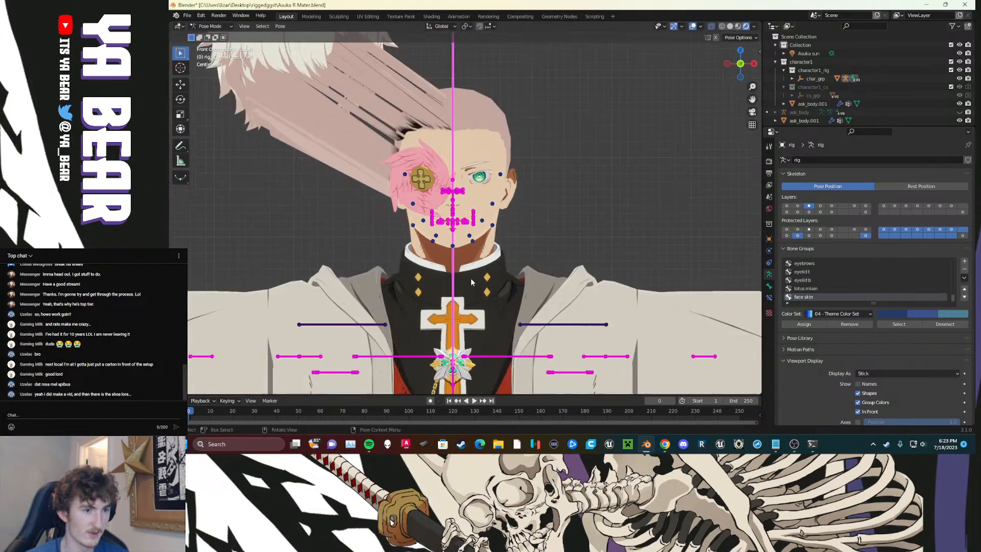
scroll(471, 277, "down", 2)
key("g")
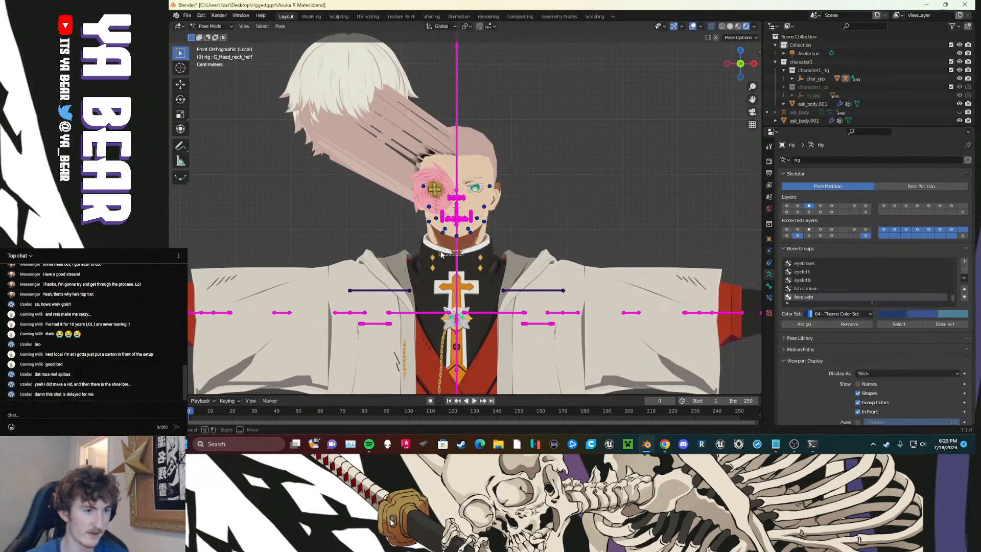
right_click(442, 254)
key("m")
left_click(543, 292)
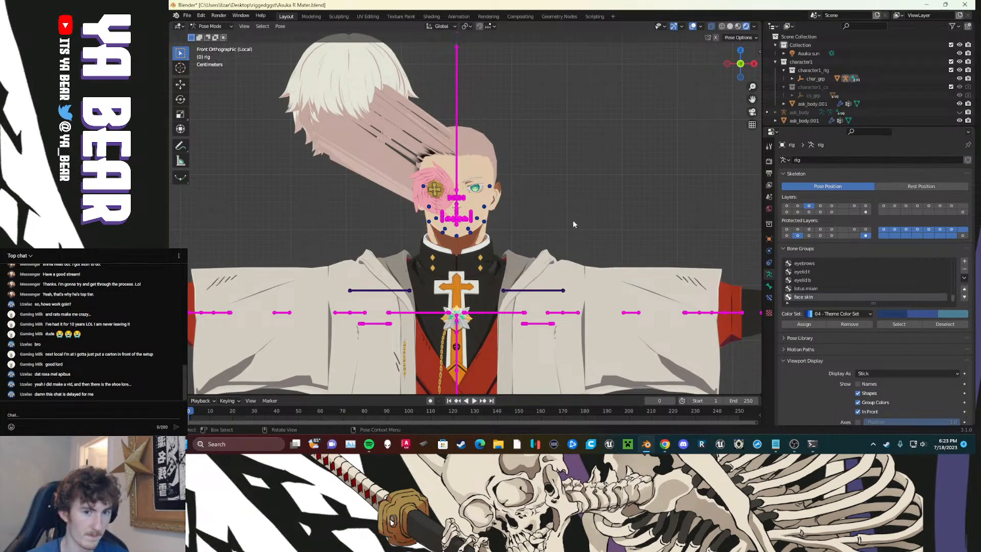
Step: Move the long vertical bone above the head to the last layer in the lower row of the first block
scroll(527, 255, "up", 2)
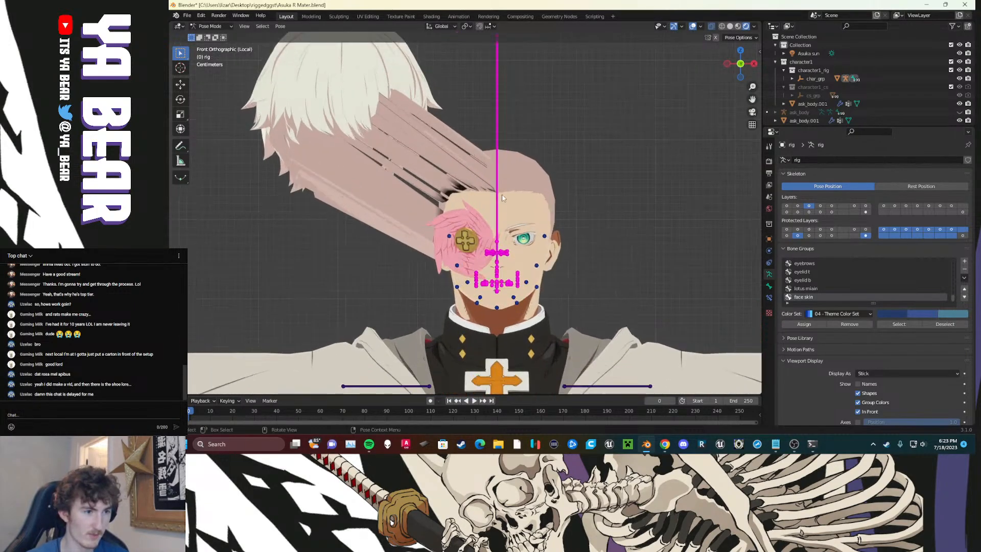
key("g")
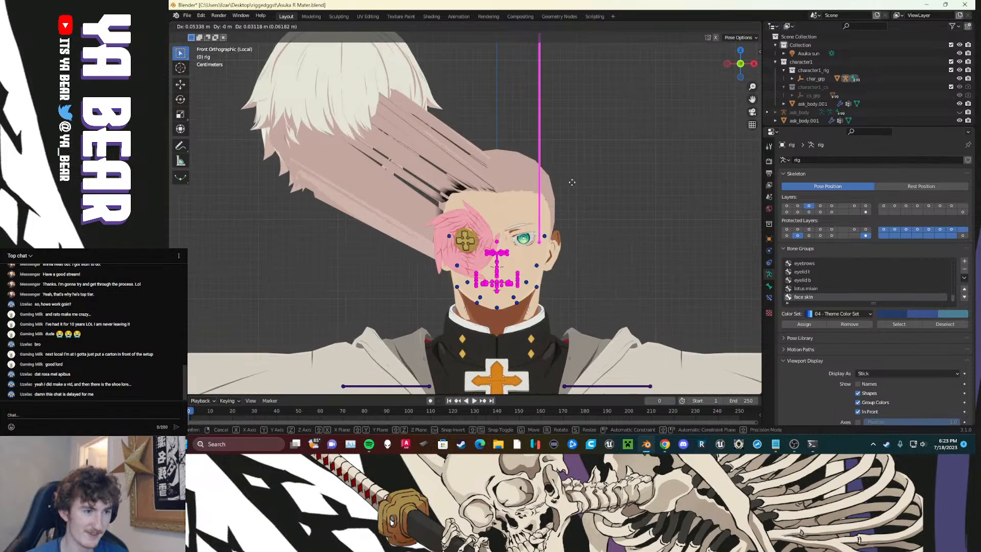
right_click(567, 203)
key("m")
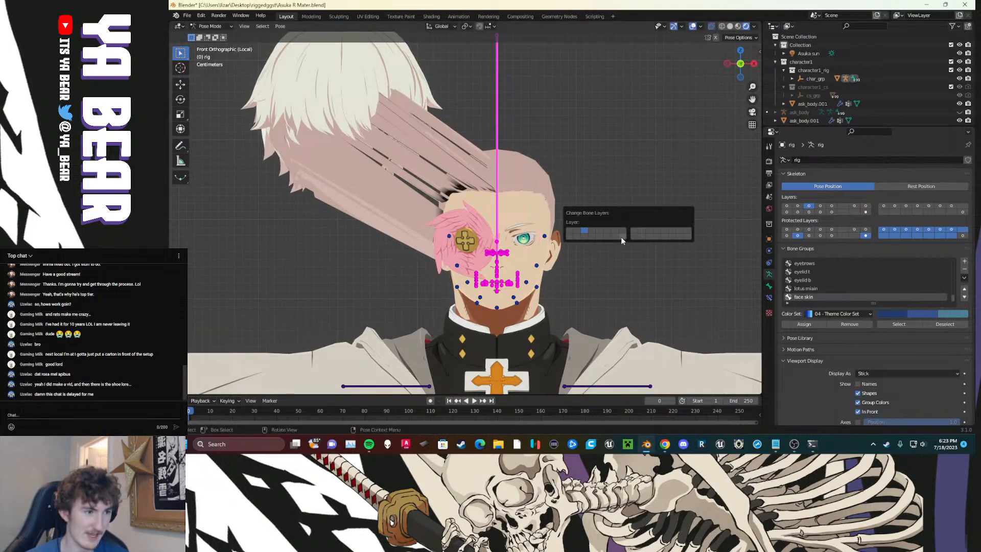
Step: Test-move the lower-head bone between the eyes along the global Z axis to check what it controls
scroll(492, 241, "up", 4)
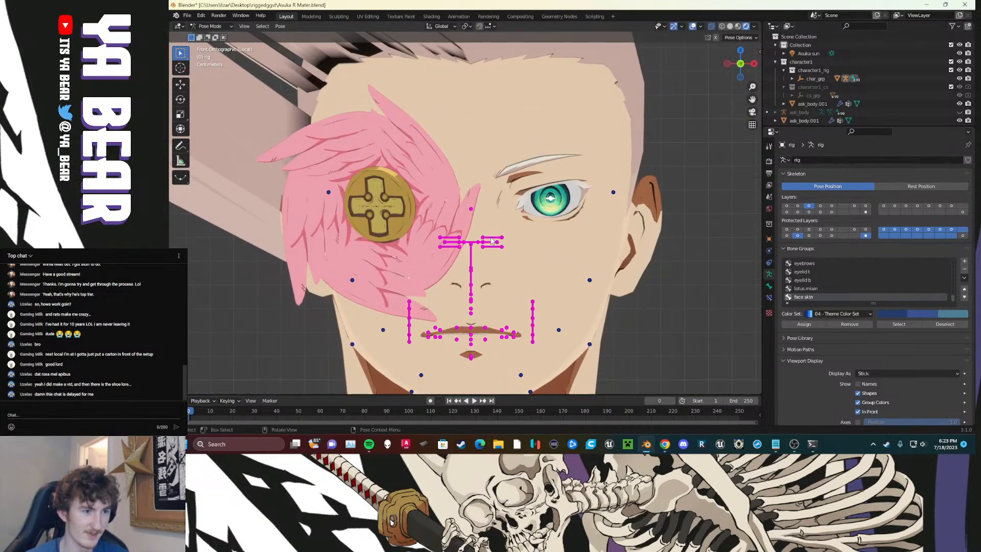
scroll(492, 241, "up", 1)
left_click(480, 219)
scroll(487, 221, "down", 3)
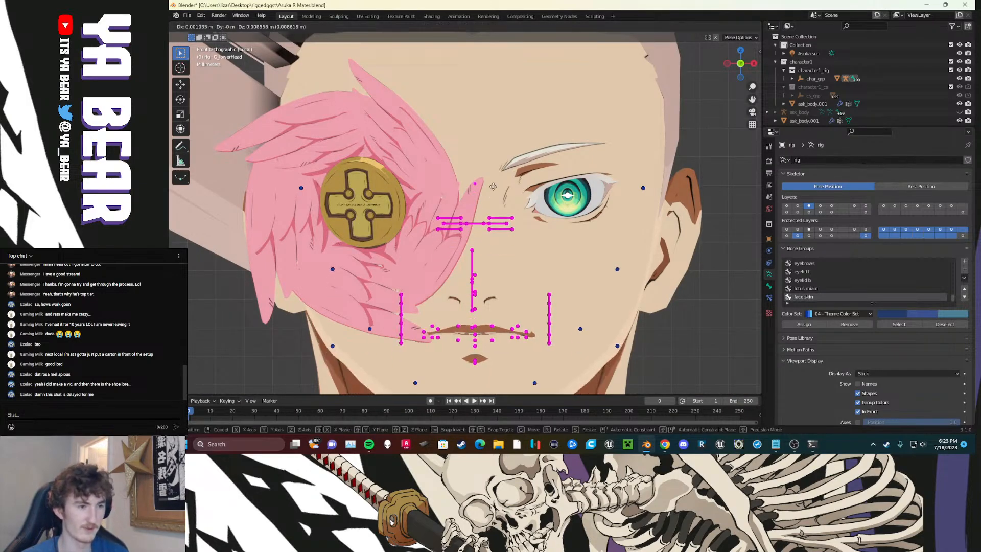
scroll(567, 282, "down", 2)
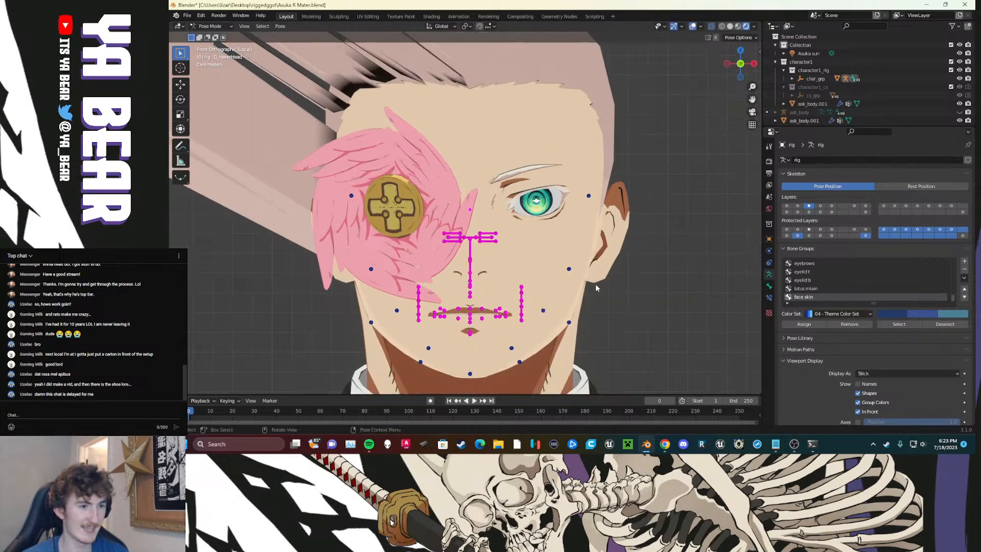
key("g")
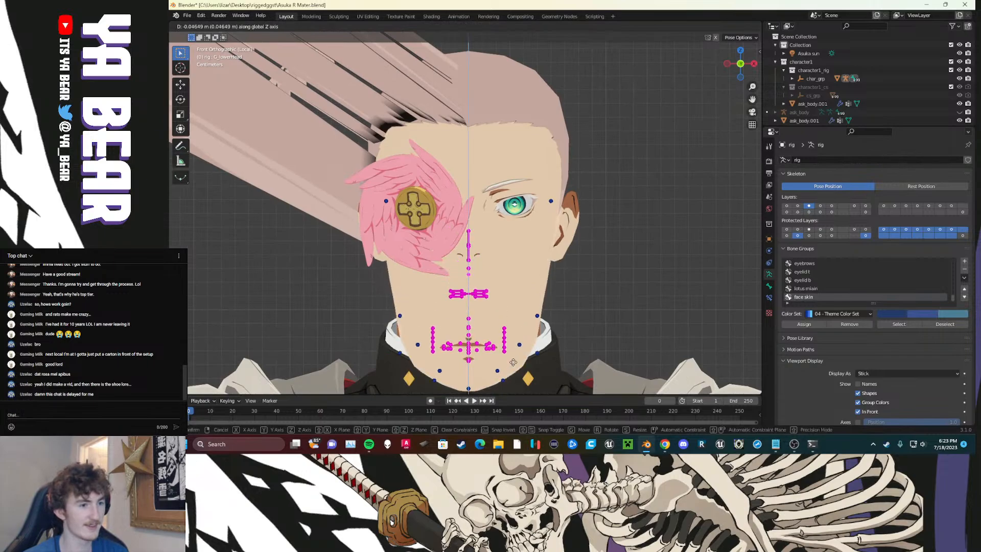
left_click(567, 304)
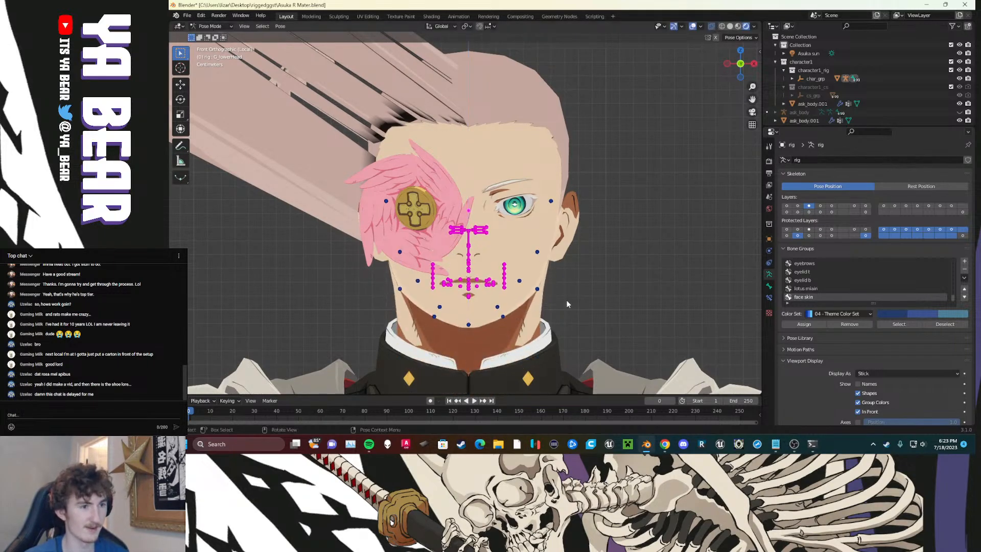
Step: Test-move and test-rotate the lower-head bone in the right side view to check what it controls
key("KP_3")
scroll(498, 282, "down", 3)
middle_click_drag(304, 240, 495, 278, "shift")
scroll(494, 278, "down", 1)
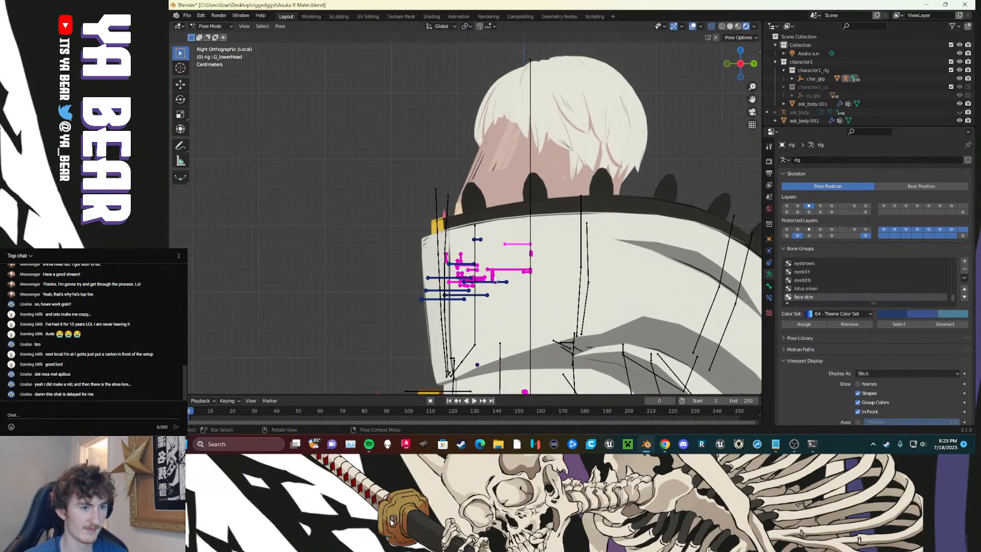
scroll(495, 279, "up", 3)
key("g")
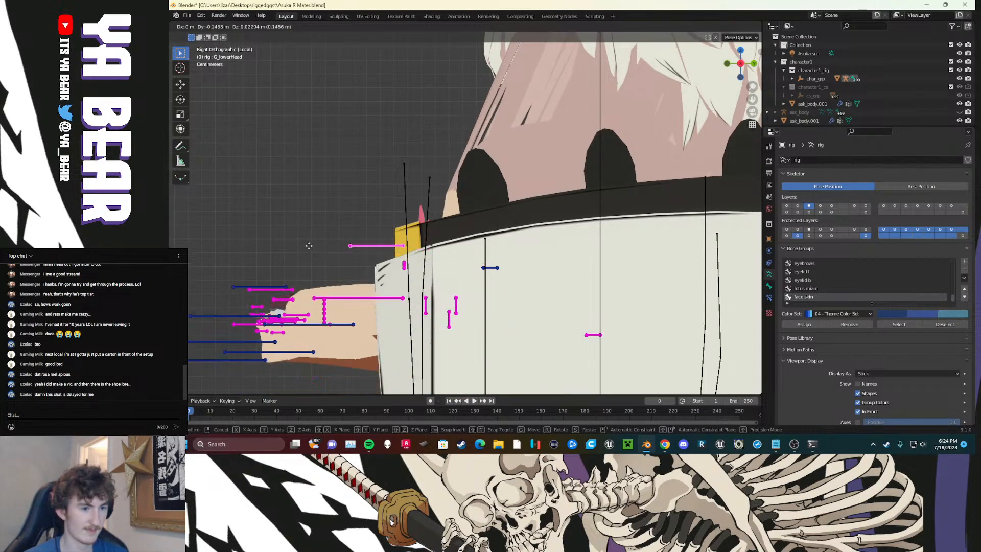
key("Escape")
key("r")
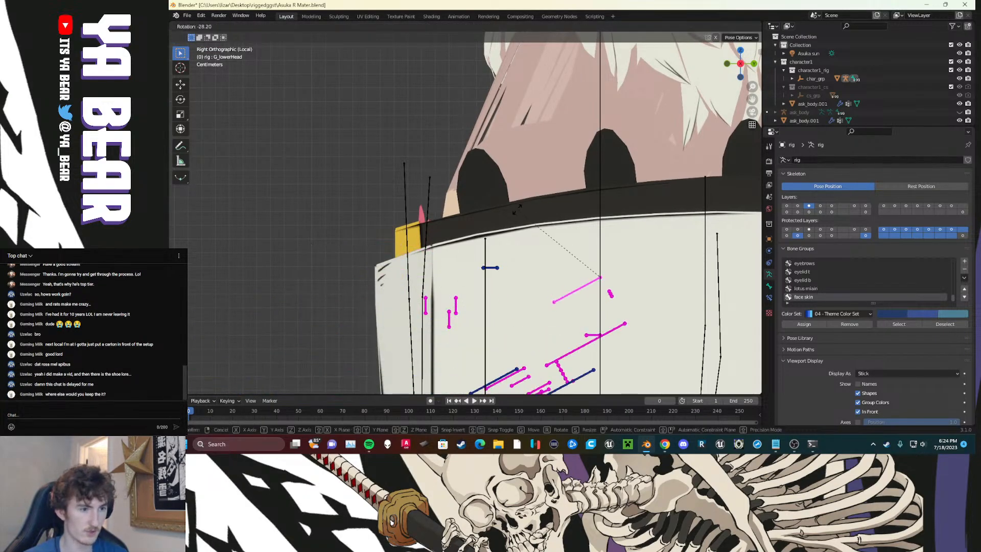
right_click(569, 223)
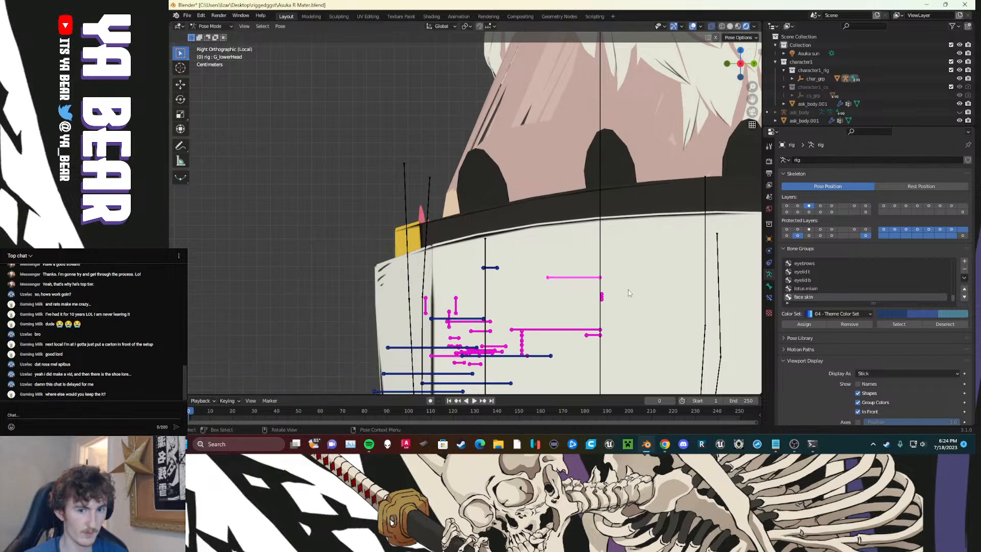
Step: Create a bone group named "jaw talker" with the 09 - Theme Color Set and assign the lower-head bone to it
left_click(964, 261)
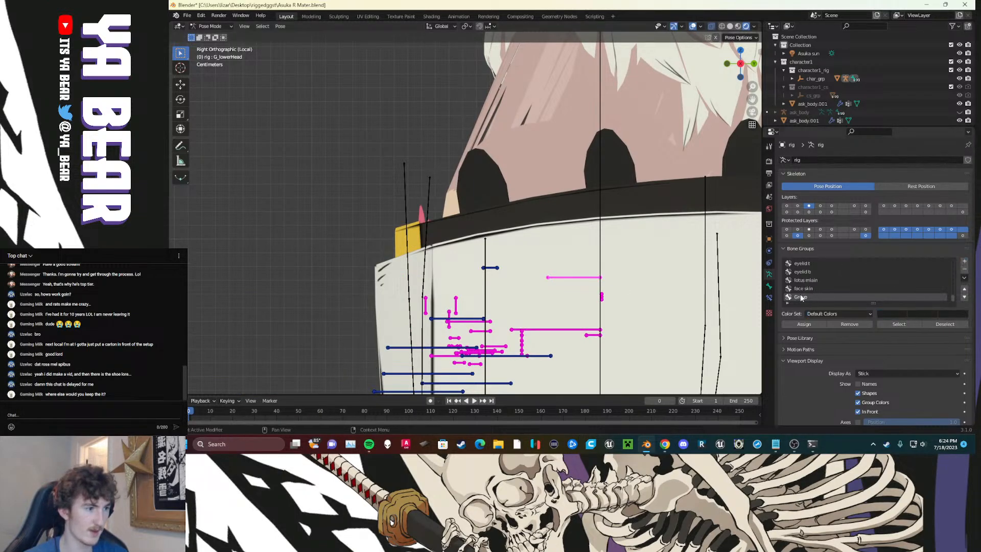
left_click(820, 313)
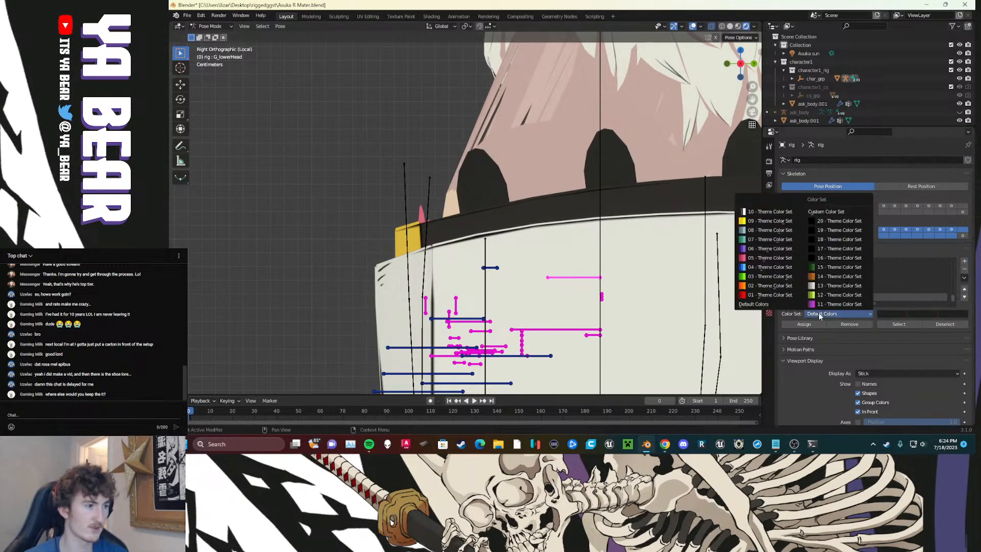
left_click(836, 268)
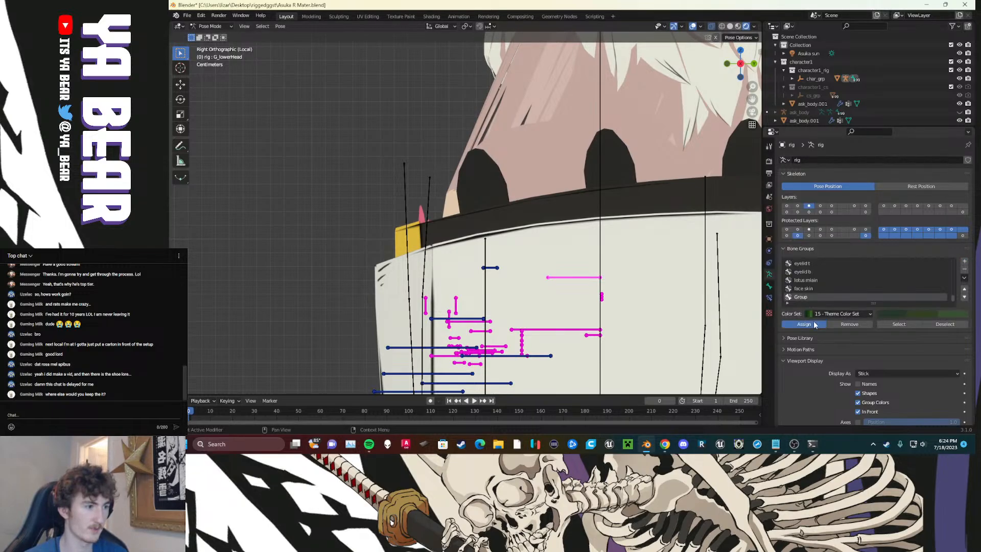
left_click(820, 313)
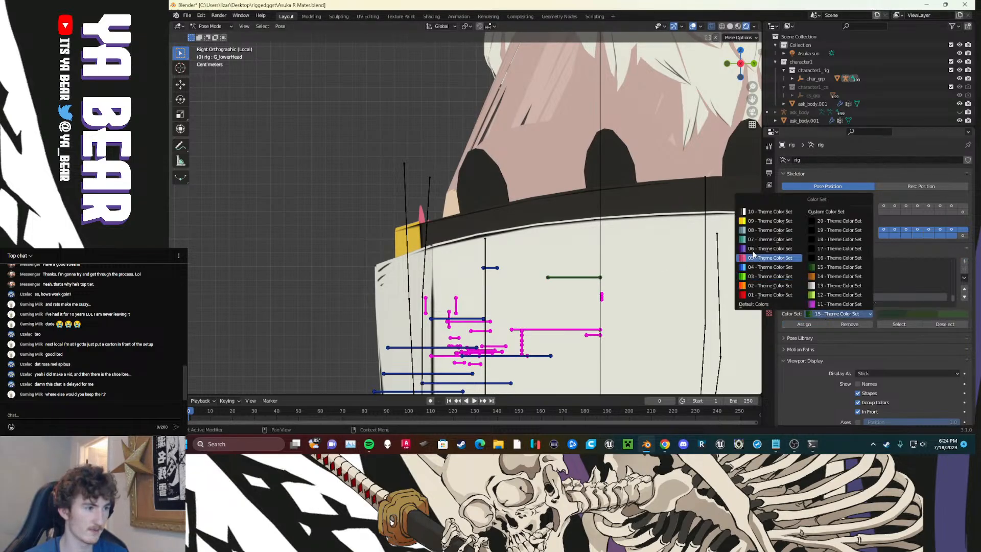
left_click(763, 222)
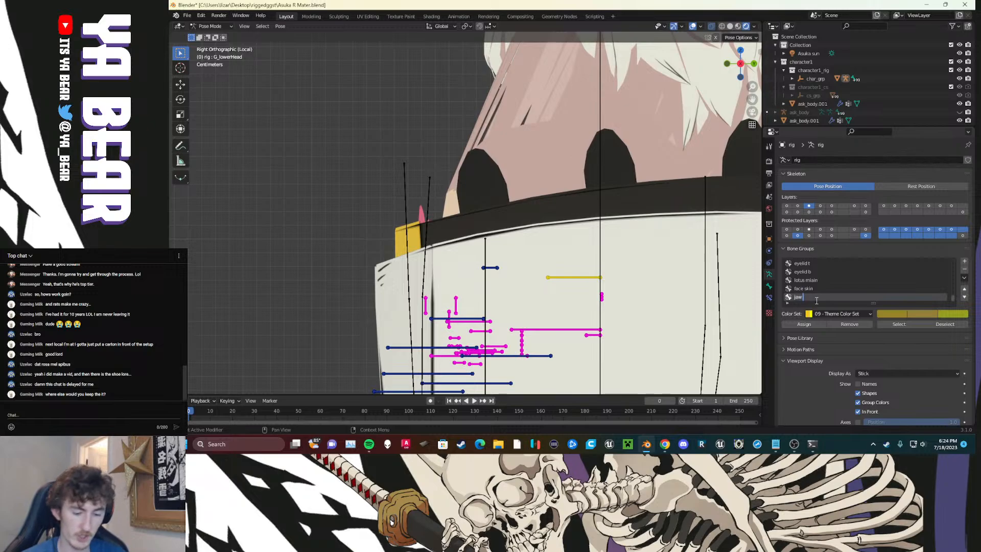
key("Return")
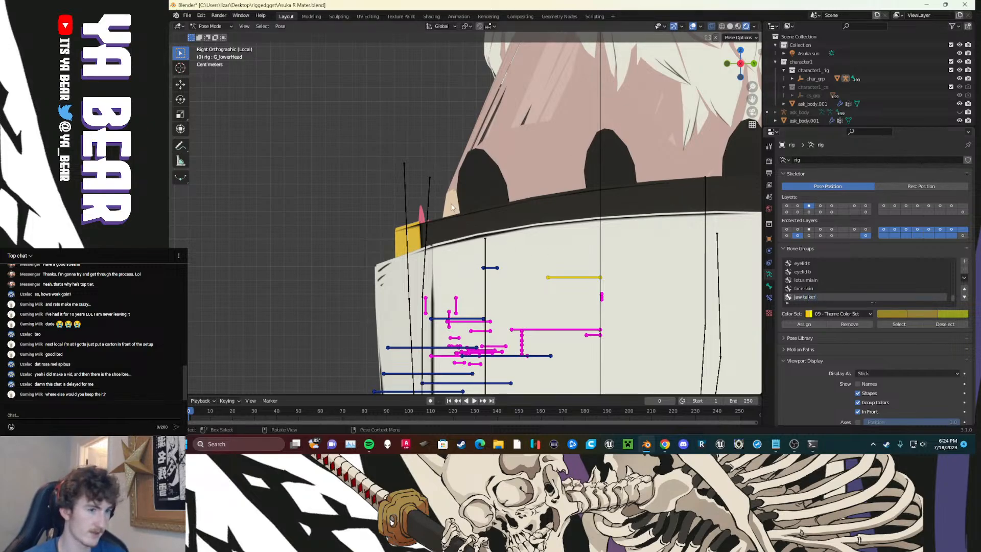
Step: Test-rotate and test-move the yellow lower-head bone from an angled side view of the face
middle_click_drag(493, 283, 599, 279)
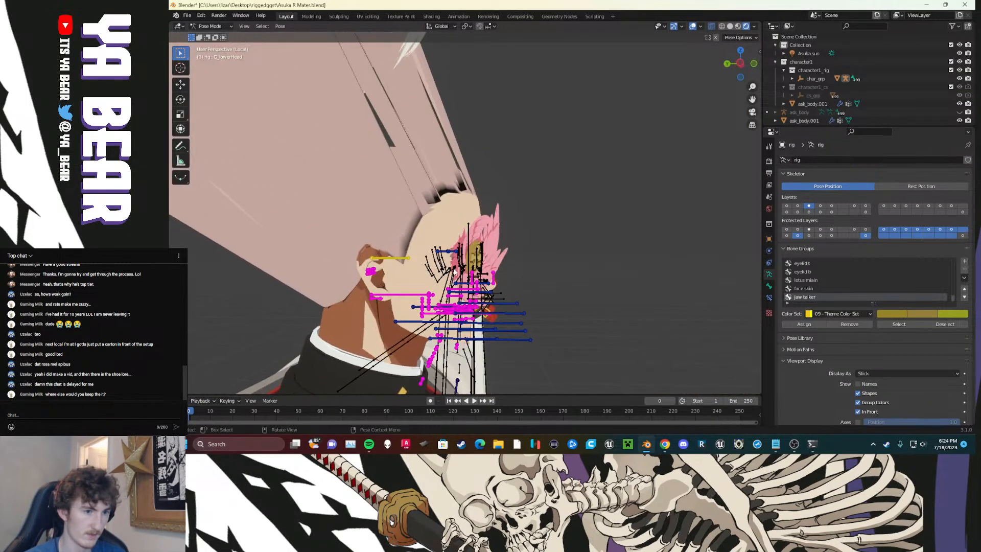
left_click(402, 257)
key("r")
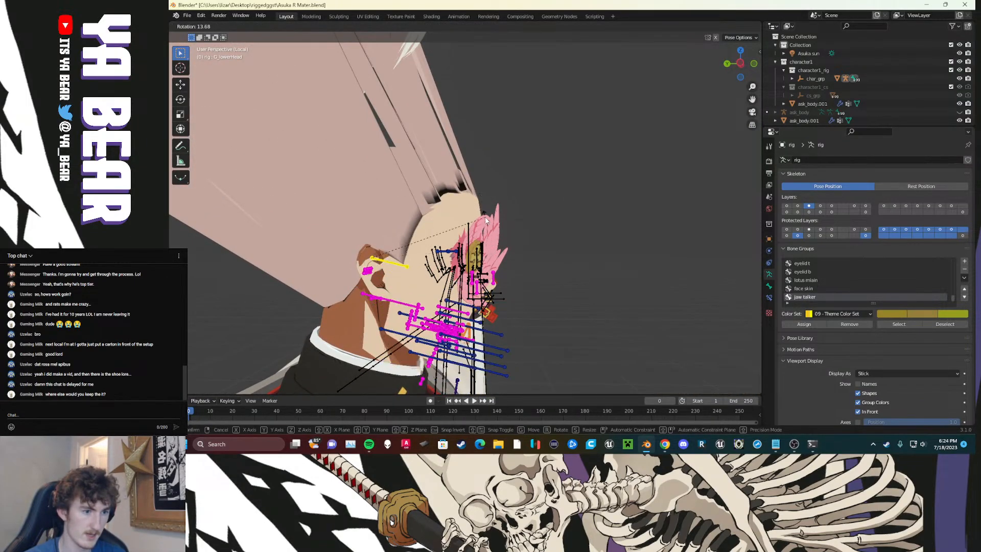
right_click(488, 207)
left_click(586, 271)
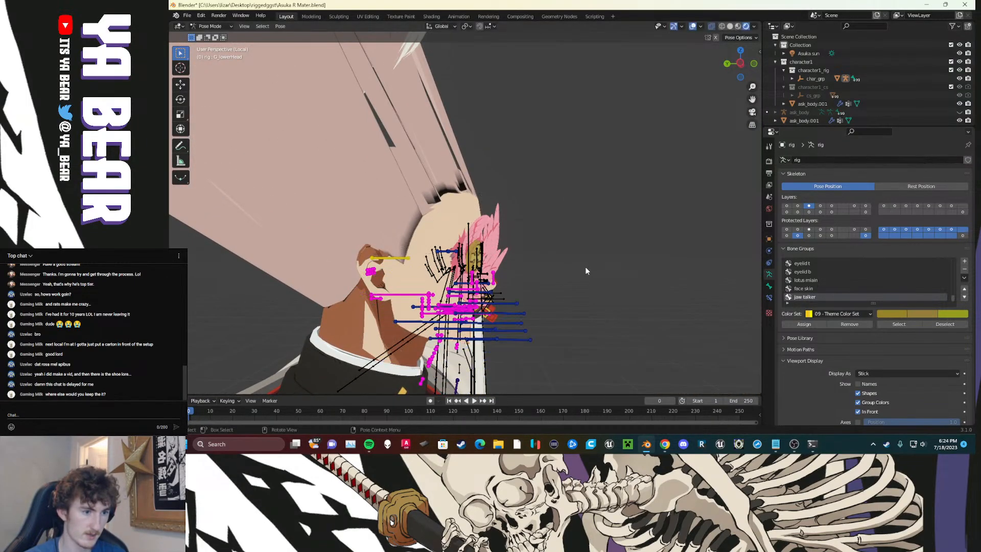
left_click(398, 260)
key("g")
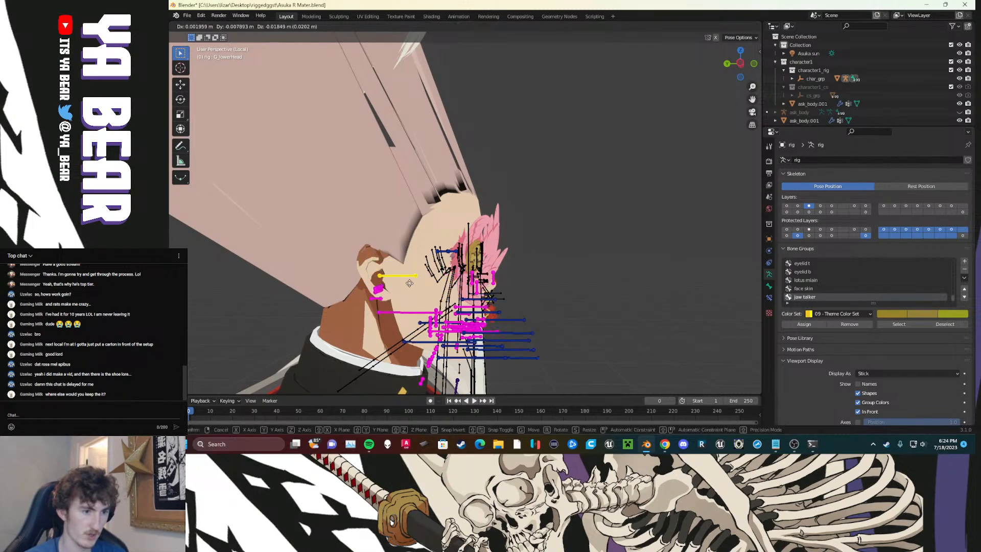
right_click(407, 272)
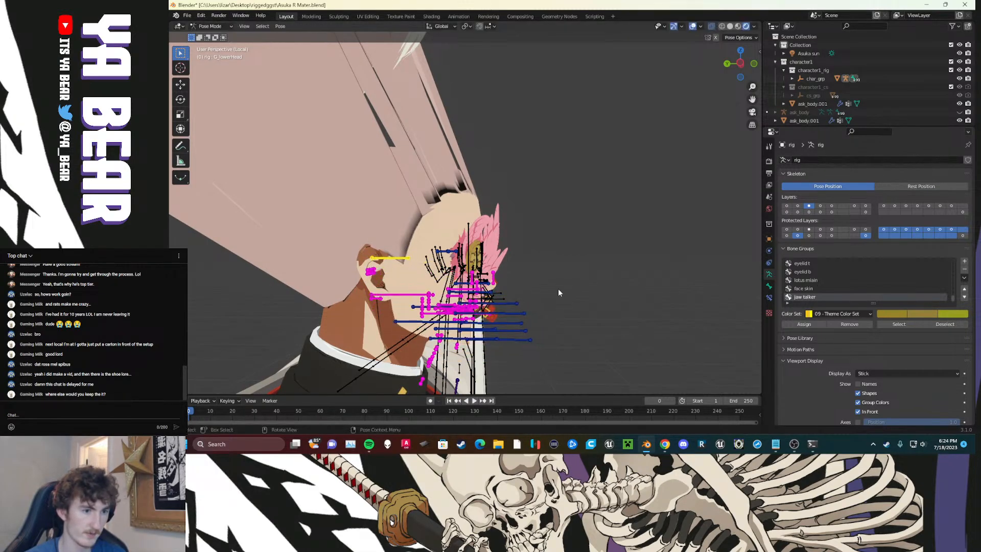
Step: Test-rotate and test-move the long jaw bone below the ear, and compare its effect with the lower-head bone's
left_click(618, 297)
left_click(405, 296)
key("r")
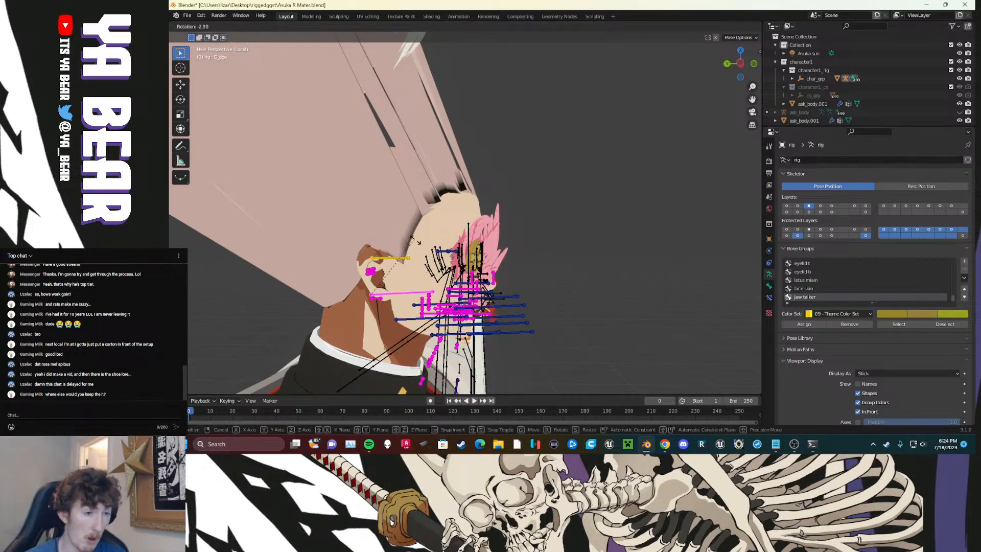
key("g")
right_click(417, 259)
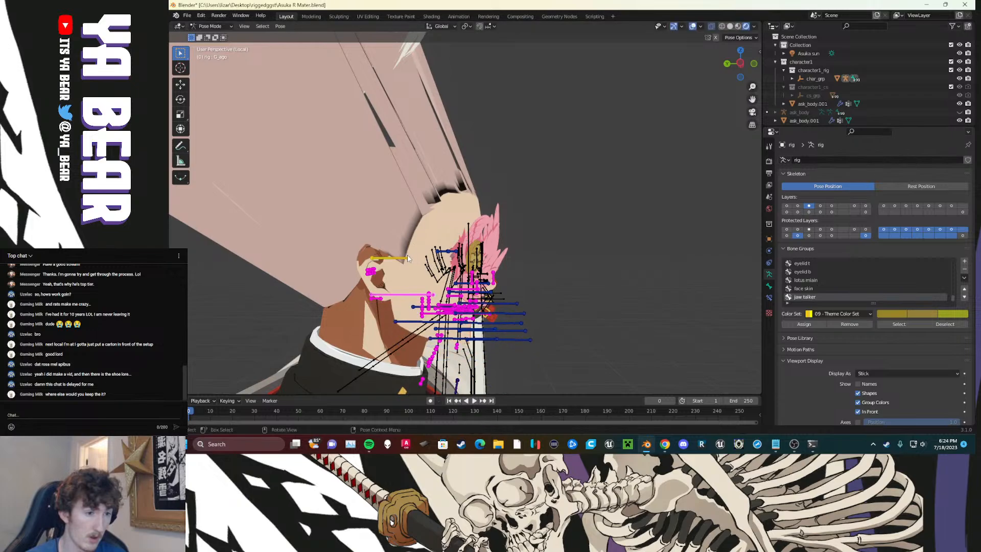
left_click(410, 260)
key("g")
right_click(407, 270)
Step: Test-move the long jaw bone below the ear once more and assign it to the jaw talker bone group
left_click(406, 293)
key("g")
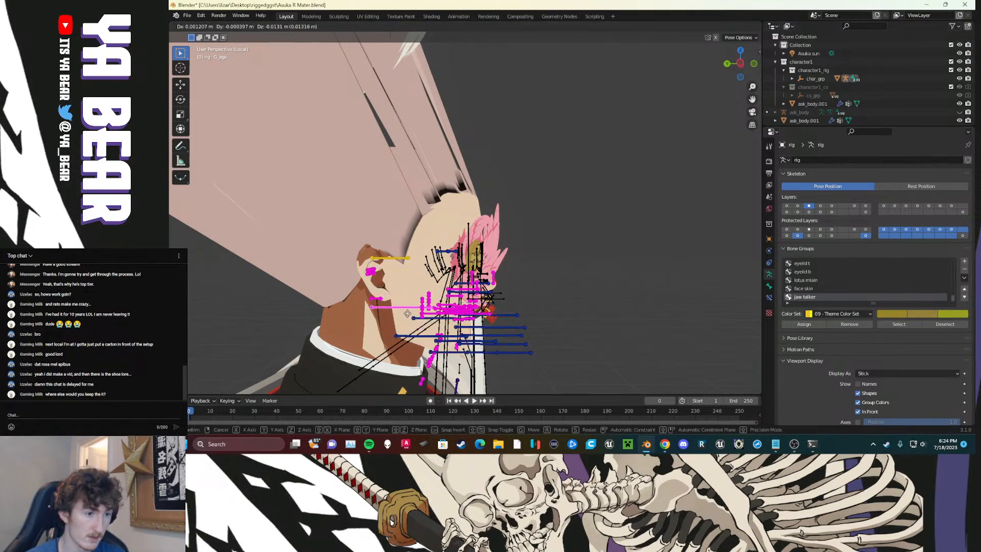
right_click(408, 306)
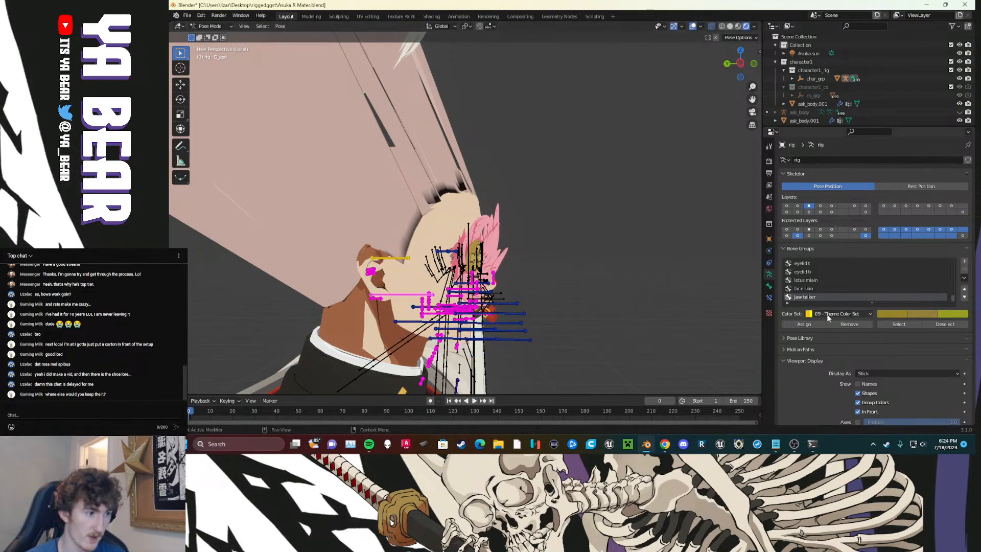
Step: Test-move the lower-head bone and remove it from the jaw talker bone group
left_click(399, 261)
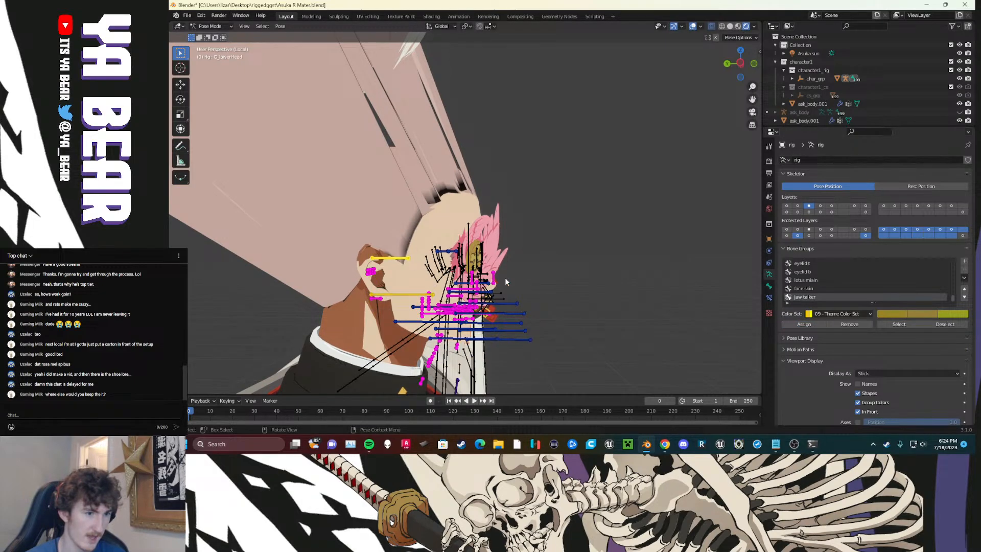
key("g")
right_click(567, 300)
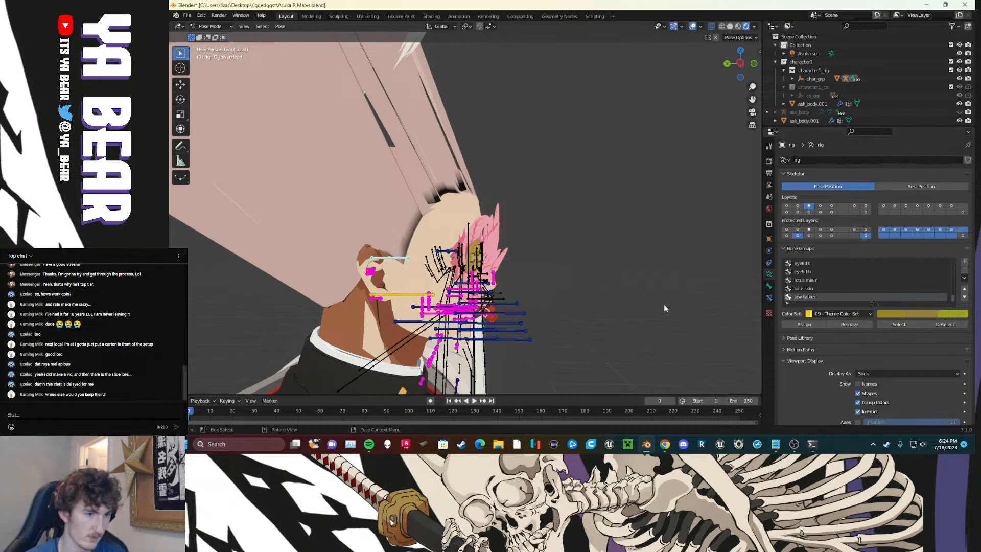
Step: Test-move the two small pink bone clusters below the eye, and move them to a different bone layer
middle_click_drag(568, 322, 530, 324)
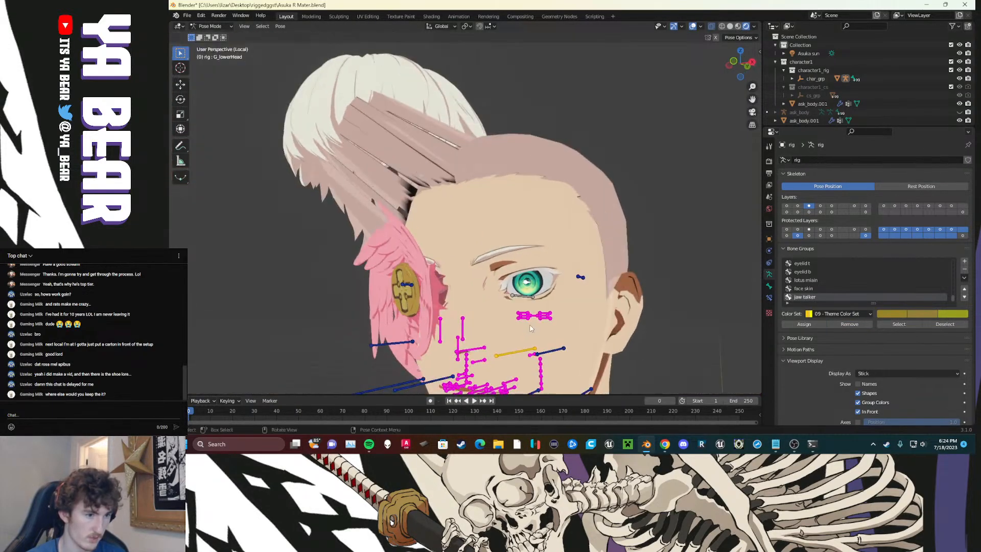
key("g")
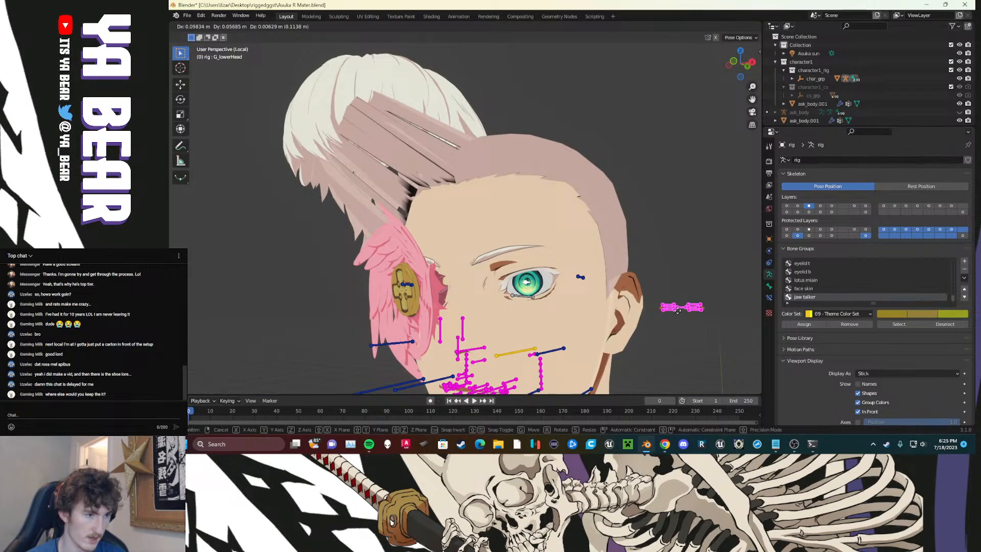
right_click(645, 320)
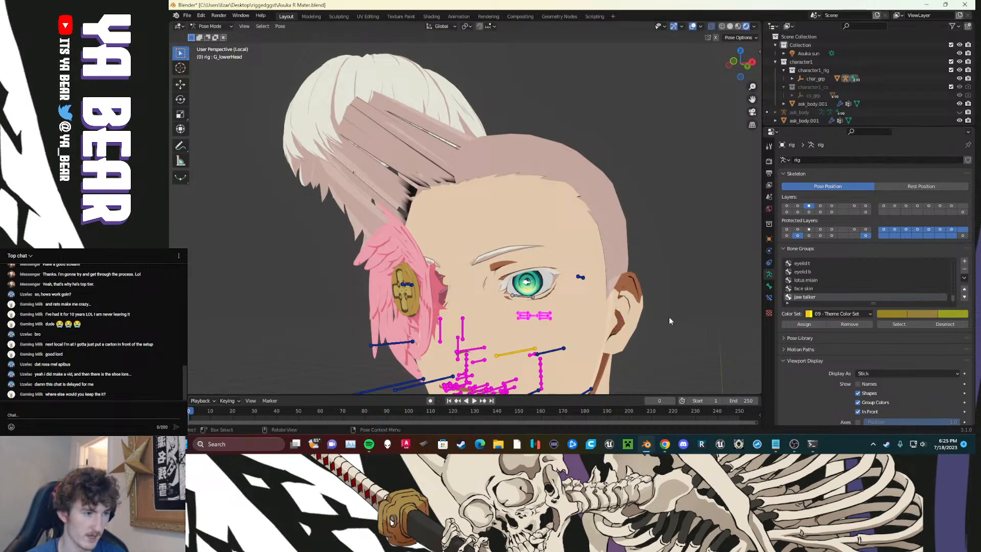
key("m")
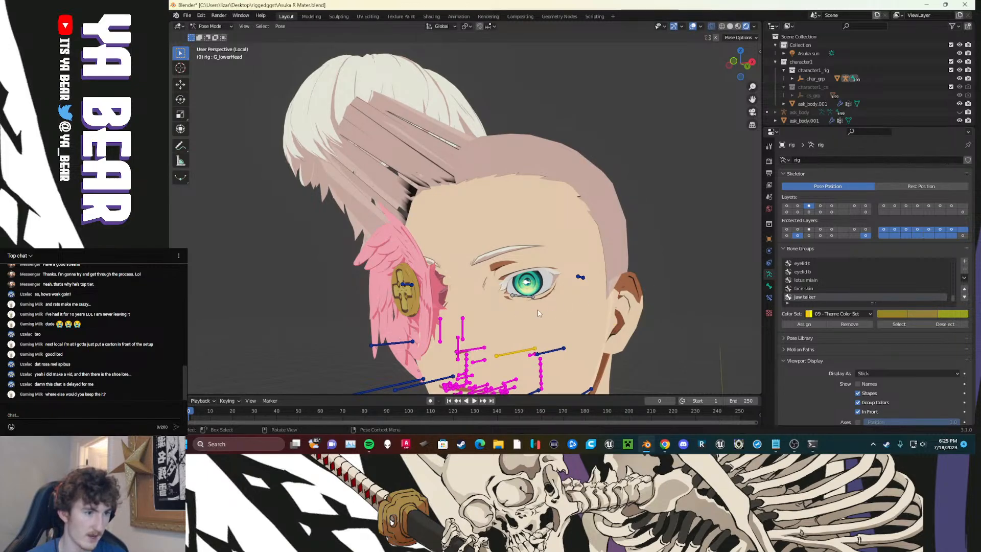
Step: Test-move the lower-head bone and the small blue bone beside the open eye to check what they control
key("g")
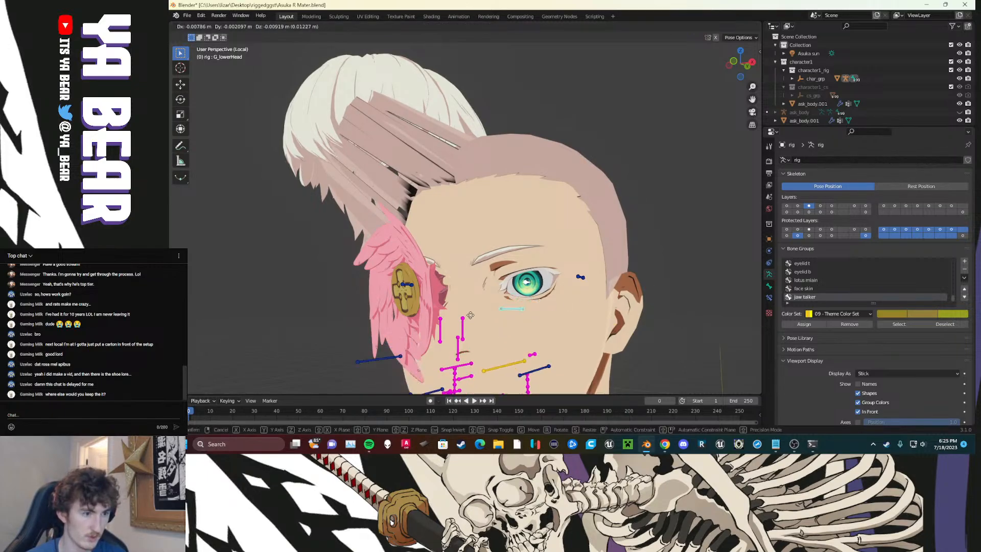
right_click(546, 328)
scroll(547, 328, "down", 1)
left_click(558, 268)
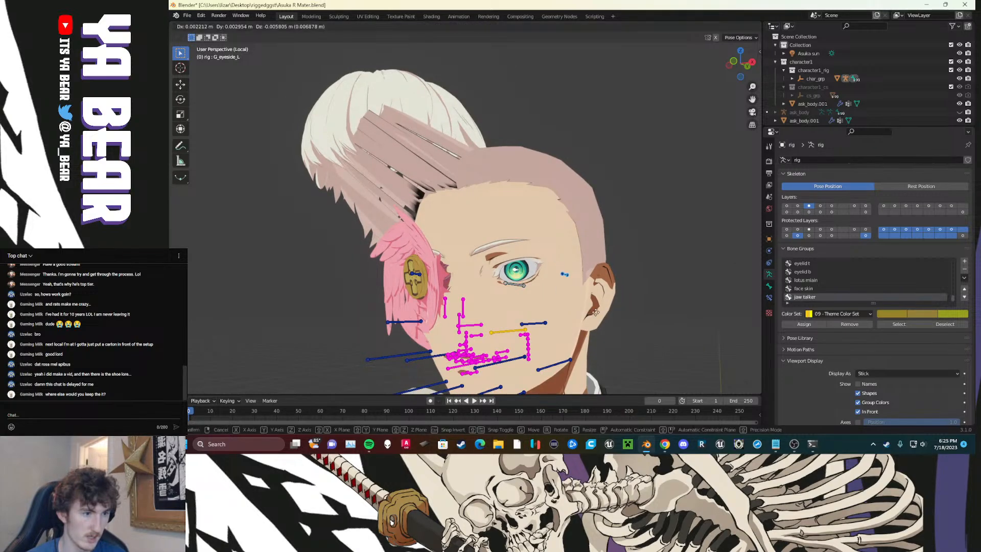
Step: Test-move the vertical pink bone chains on both sides of the mouth in the front view, and clear the selection
key("KP_1")
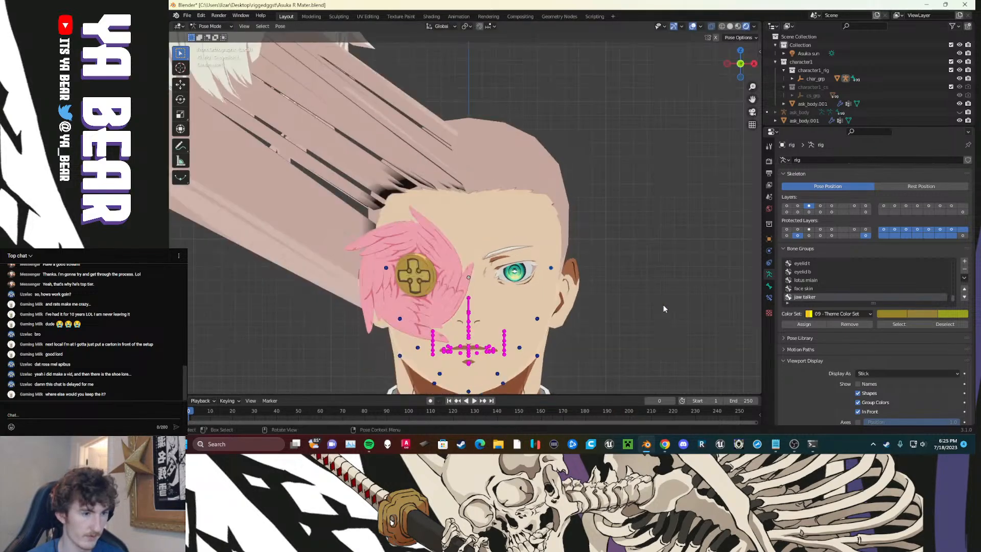
scroll(592, 317, "up", 5)
left_click_drag(433, 333, 419, 260)
left_click_drag(612, 333, 597, 270, "shift")
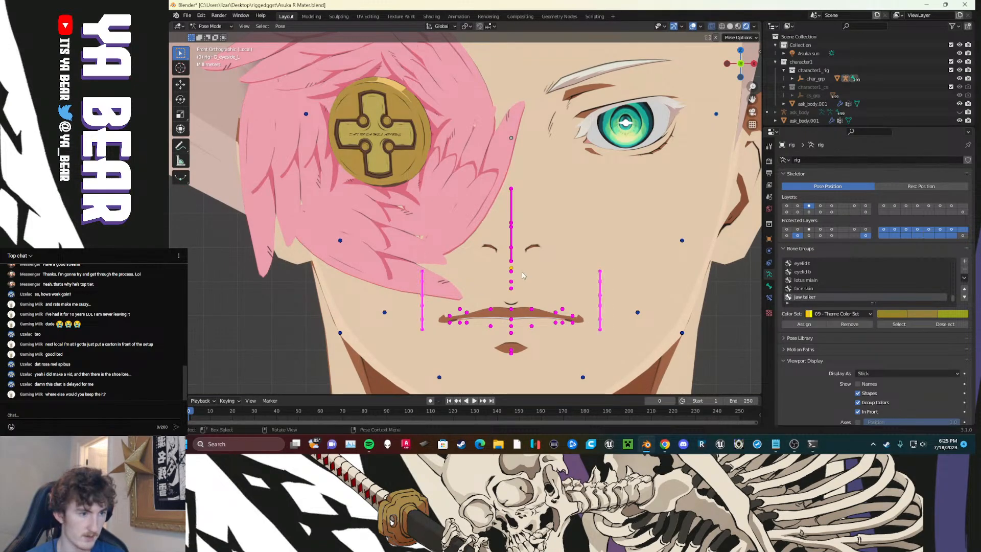
key("g")
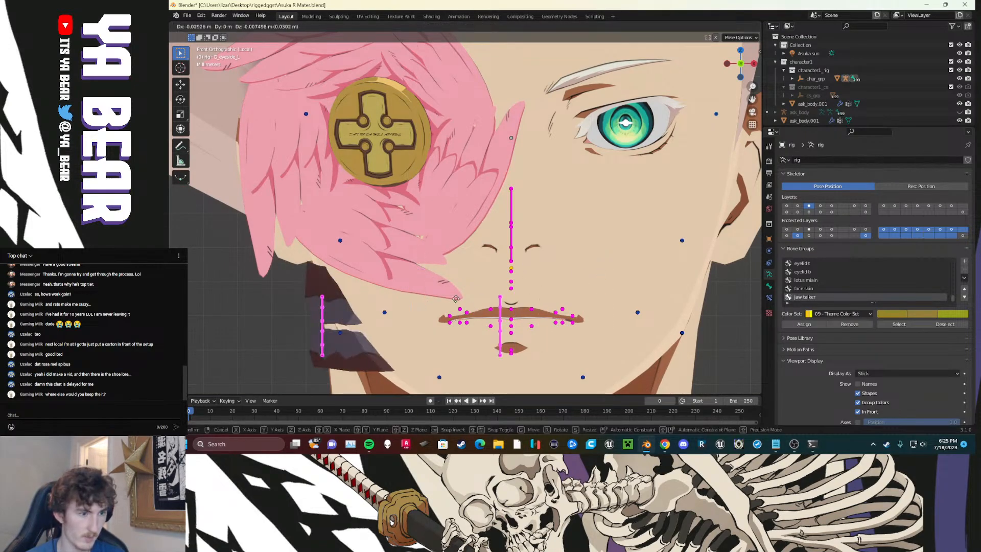
right_click(387, 302)
scroll(387, 302, "down", 4)
scroll(556, 308, "up", 3)
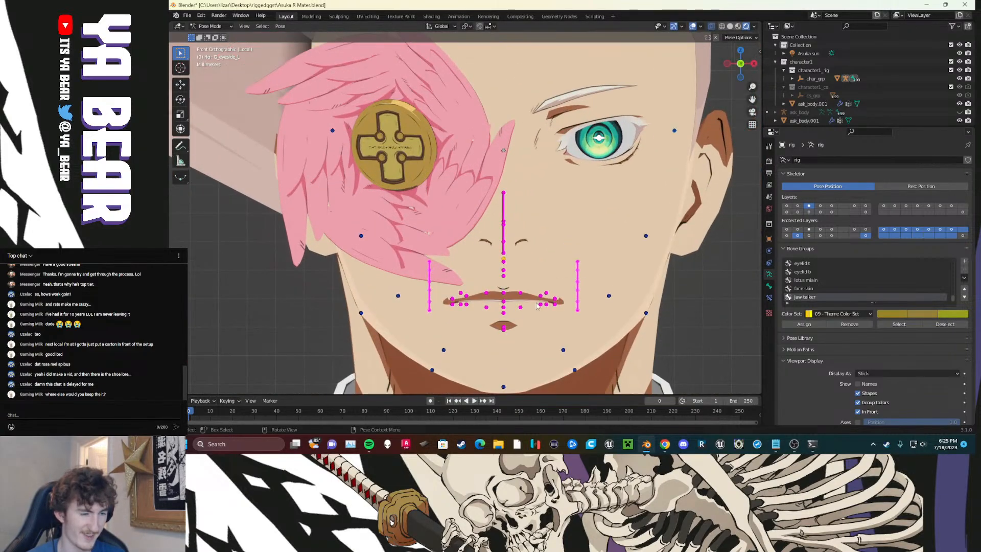
key("alt+a")
Step: Test-move the G_Head_def bone between the nose and upper lip, and move it to the last bone layer of the first block
scroll(556, 307, "up", 4)
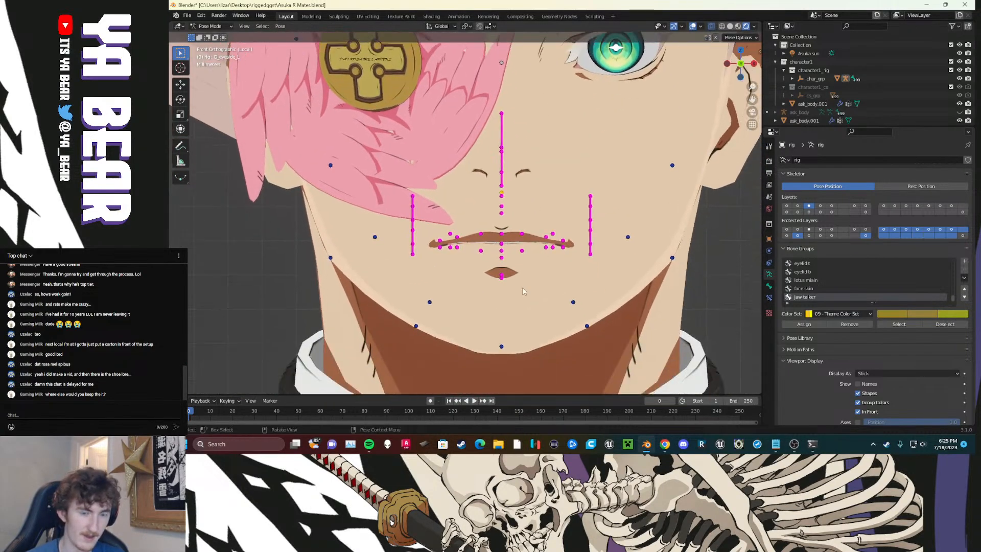
left_click(515, 181)
key("g")
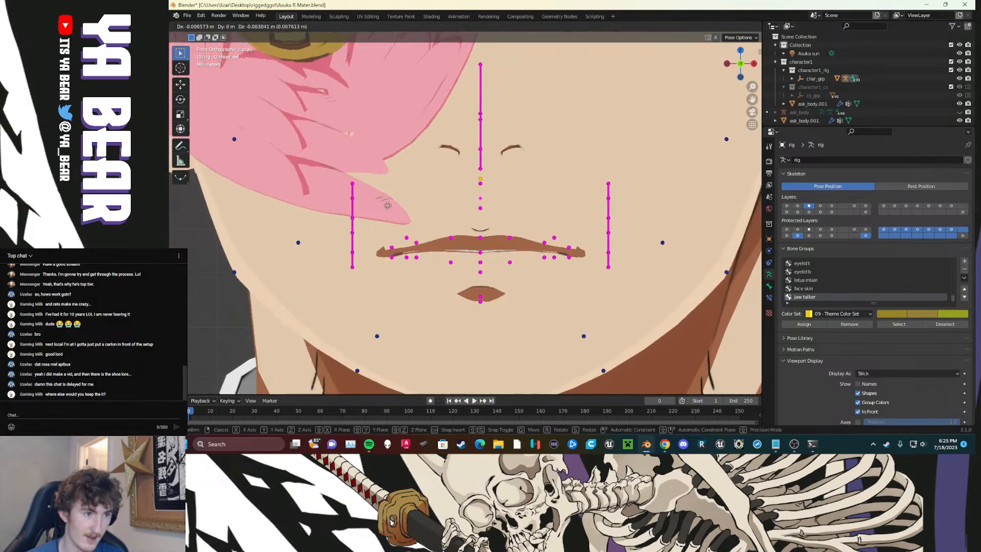
right_click(475, 208)
scroll(475, 208, "down", 8)
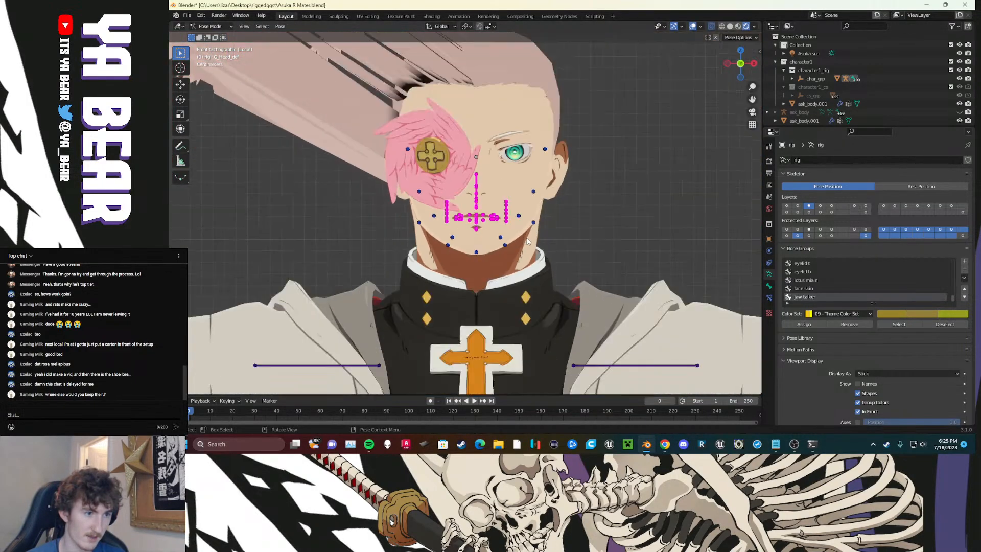
key("g")
right_click(515, 228)
key("m")
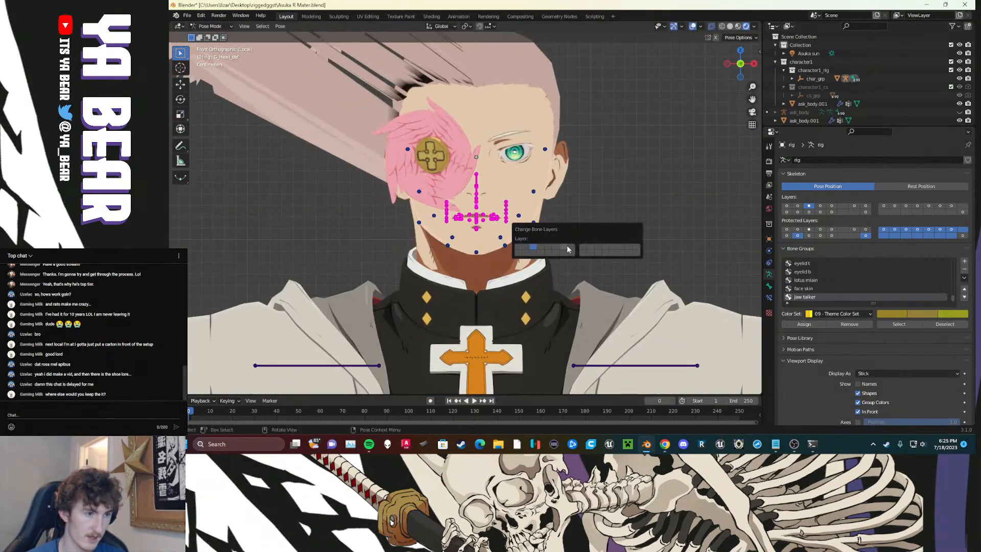
left_click(572, 254)
Step: Show the bone layer holding the relocated head bone to inspect its contents, and return to the third bone layer
scroll(587, 241, "up", 2)
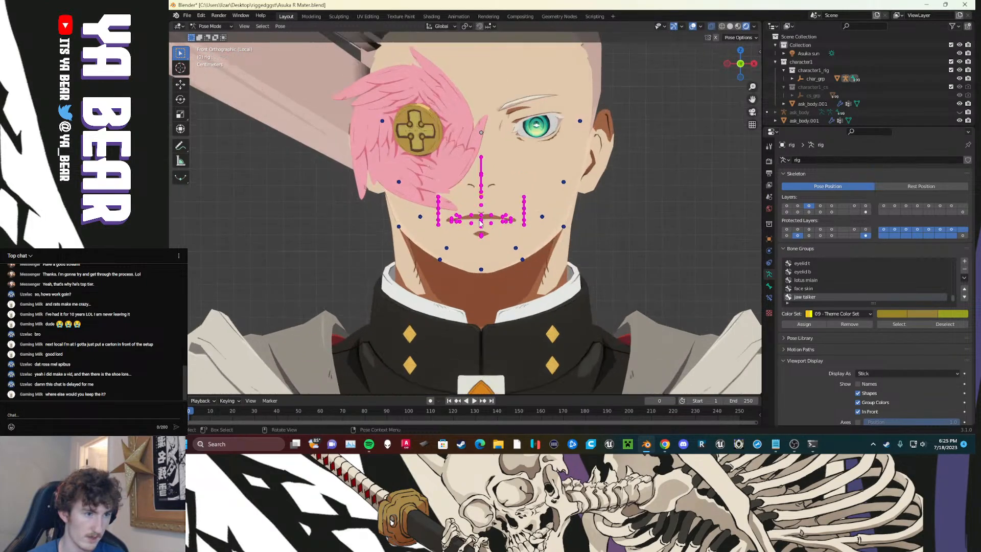
left_click(866, 212)
scroll(617, 241, "down", 8)
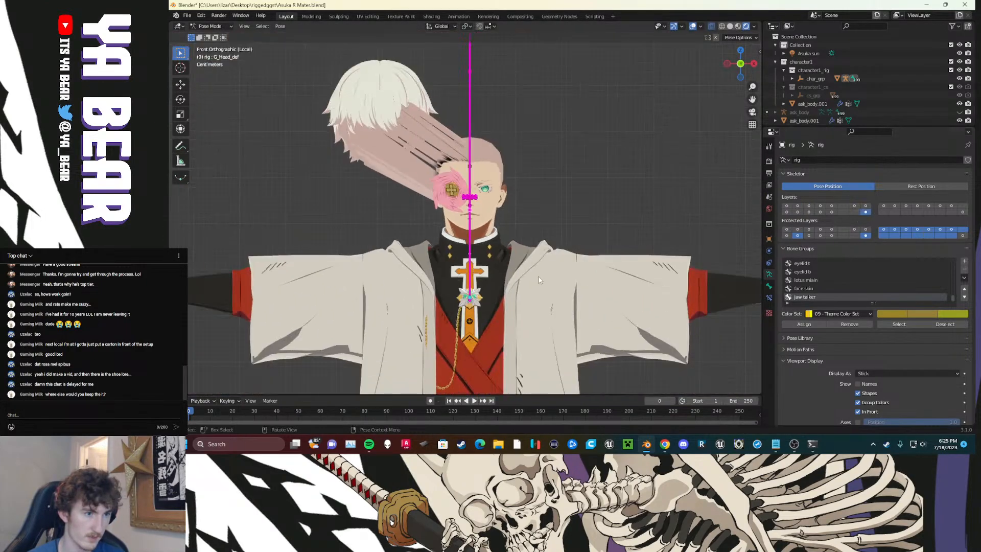
scroll(520, 289, "up", 10)
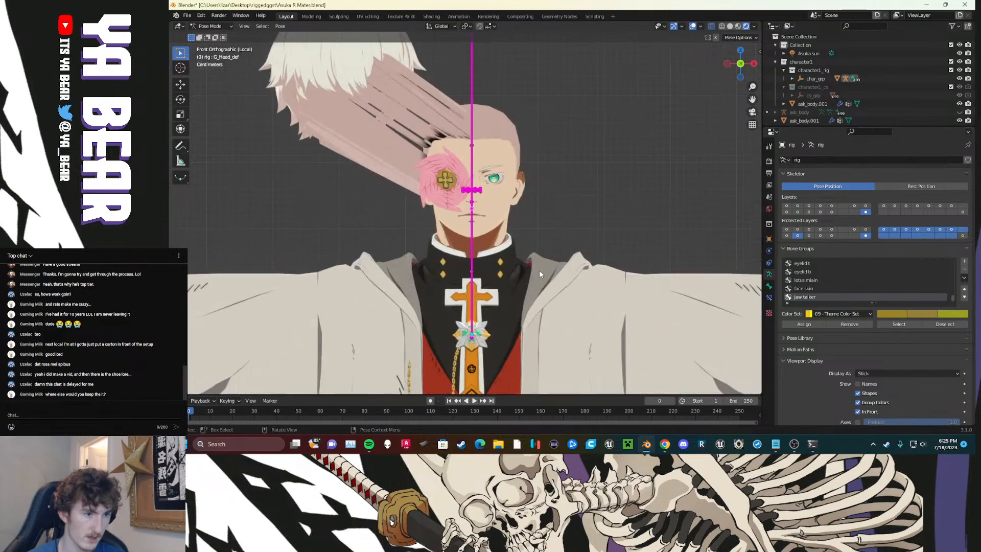
left_click(798, 212)
left_click(809, 206)
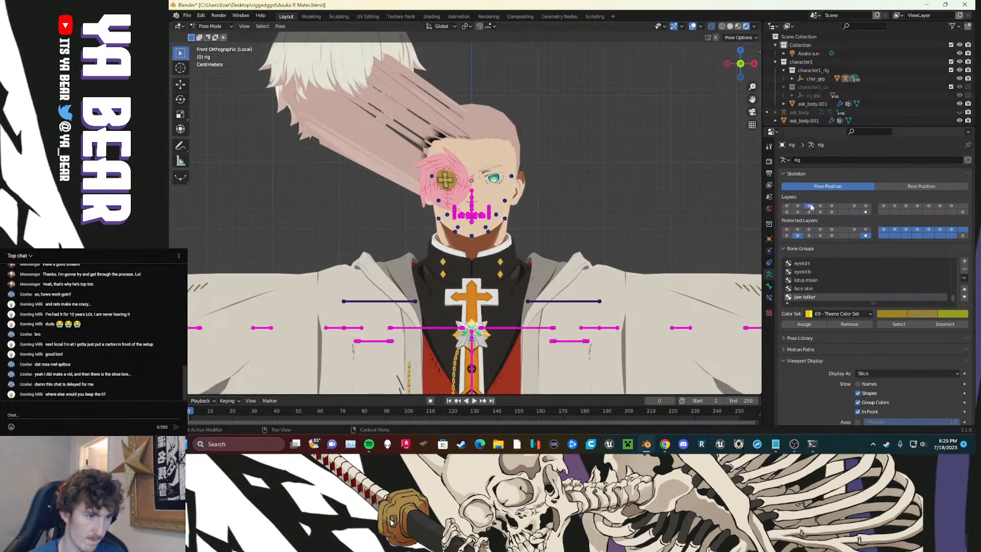
Step: Test-move the small centre bones just below the lower lip to check what they control
scroll(519, 281, "up", 10)
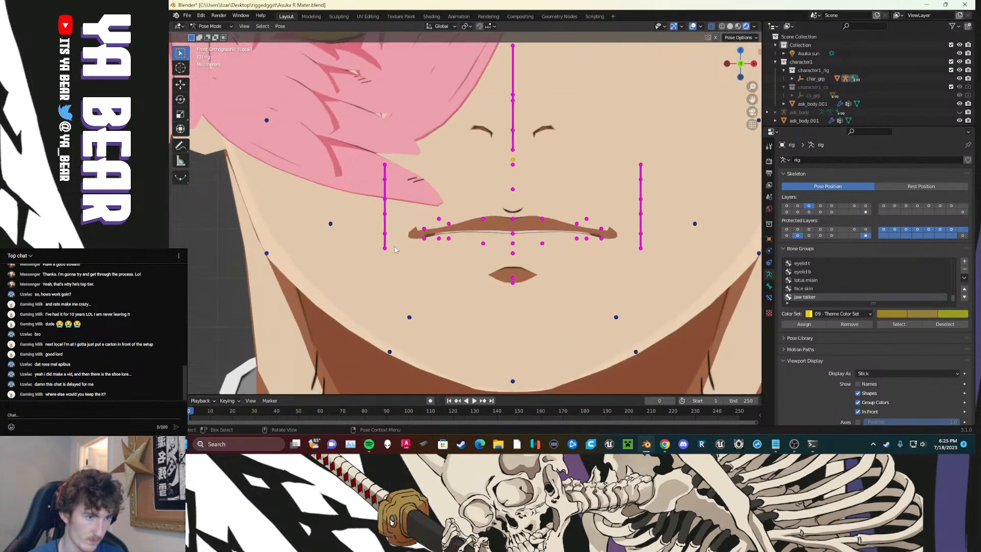
left_click(386, 211)
left_click(512, 250)
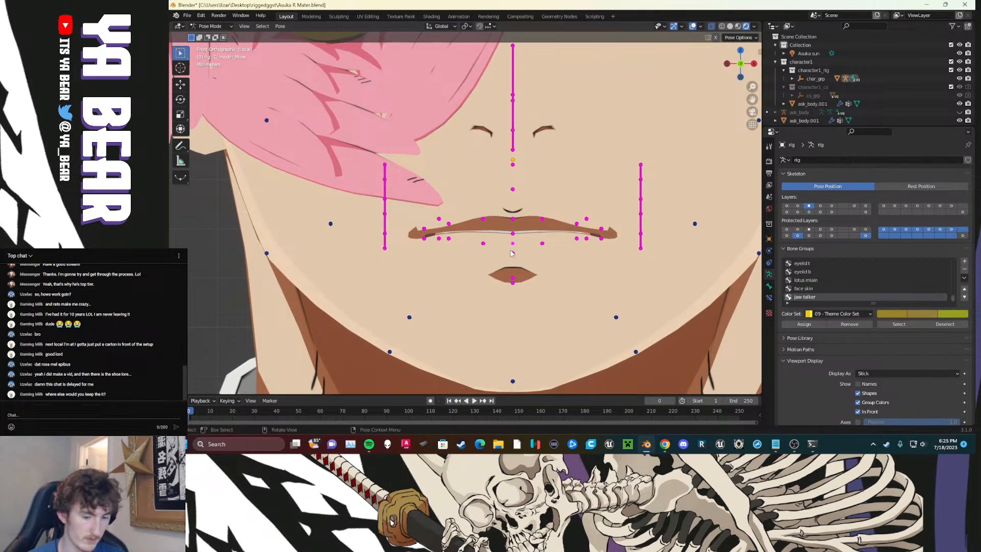
key("g")
right_click(477, 283)
left_click(513, 254)
key("g")
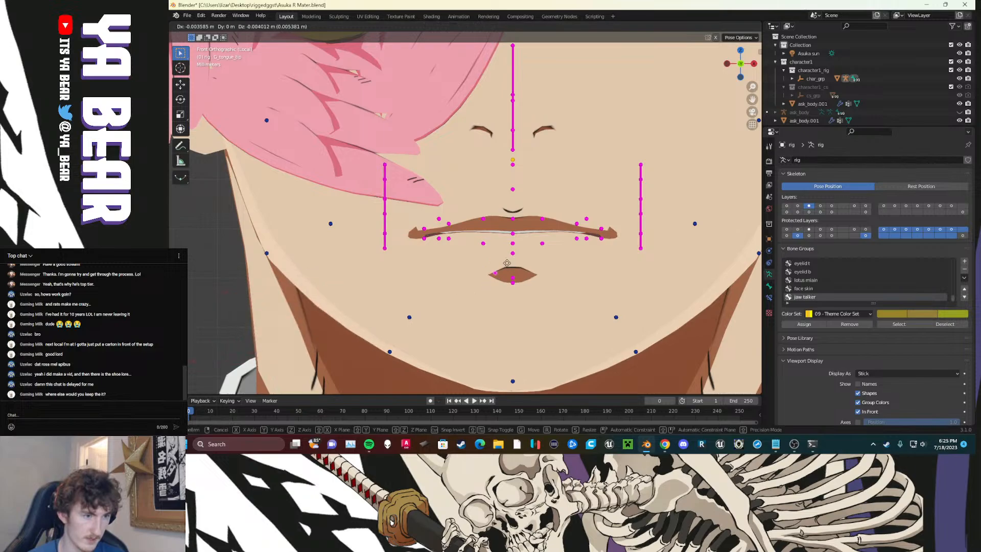
right_click(507, 263)
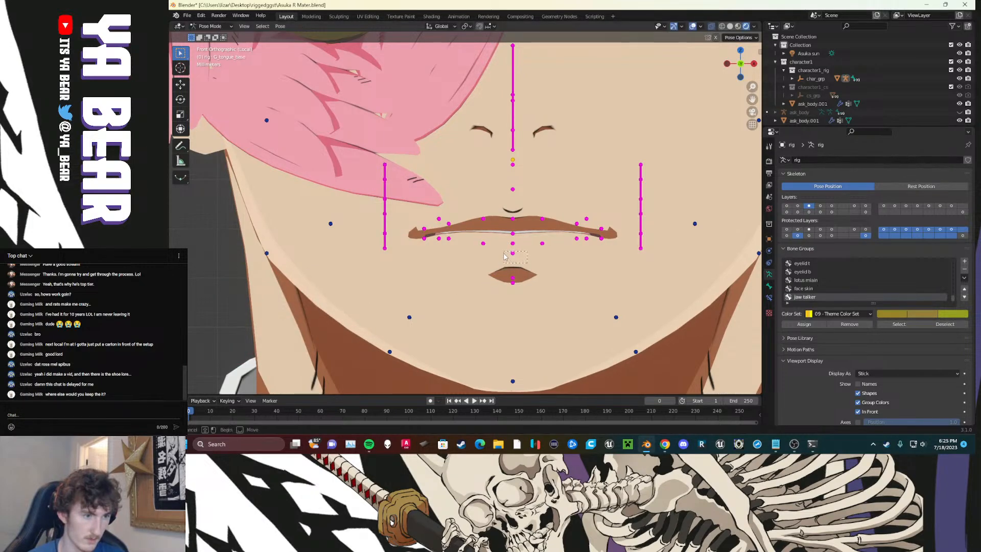
Step: Move the tongue base bone out of the mouth so the tongue sits beside the face
scroll(526, 265, "down", 4)
key("g")
left_click(259, 311)
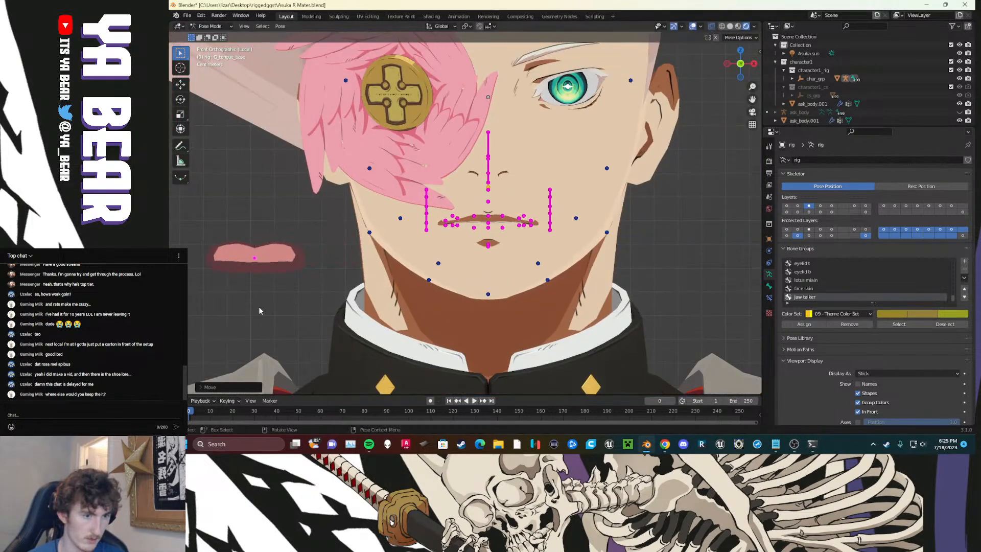
left_click(525, 257)
Step: Test-move the upper teeth bone below the nose, and place the upper teeth beside the face, clear of the mouth
scroll(515, 247, "up", 1)
left_click(495, 204)
key("g")
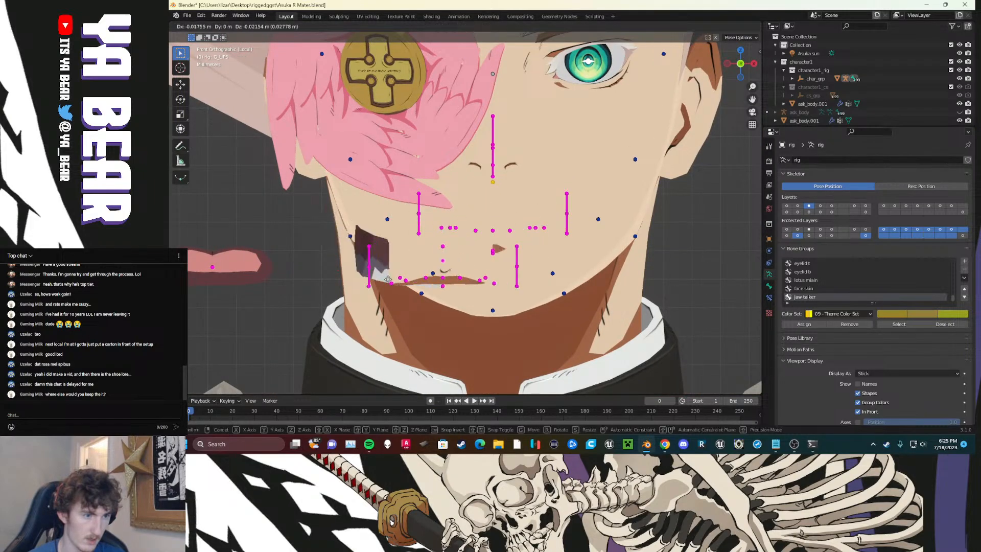
key("Escape")
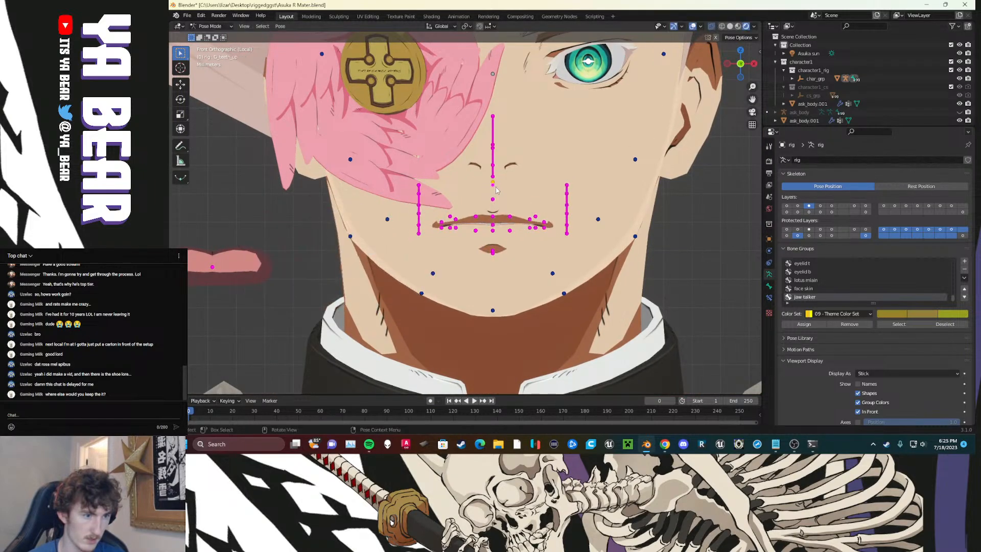
scroll(416, 242, "down", 5)
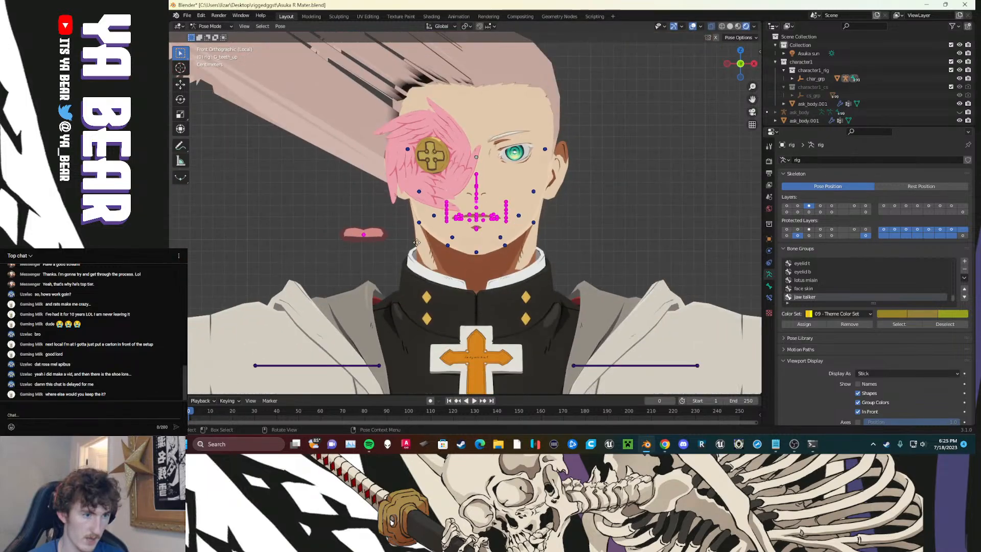
key("g")
left_click(285, 237)
Step: Test-move the lower lip bone, and place the lower teeth bone beside the face, beneath the upper teeth
scroll(499, 260, "up", 5)
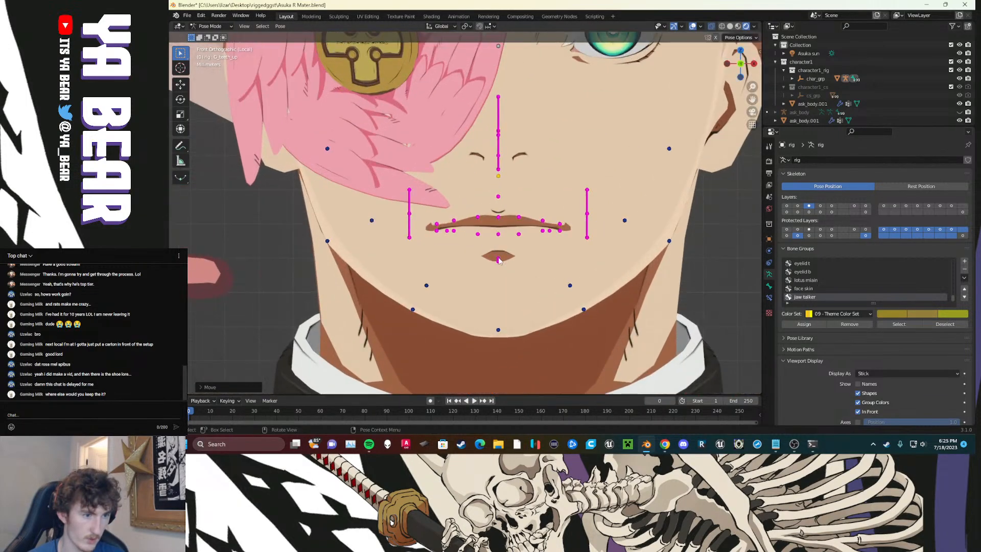
left_click(500, 260)
scroll(488, 281, "down", 7)
key("g")
key("Escape")
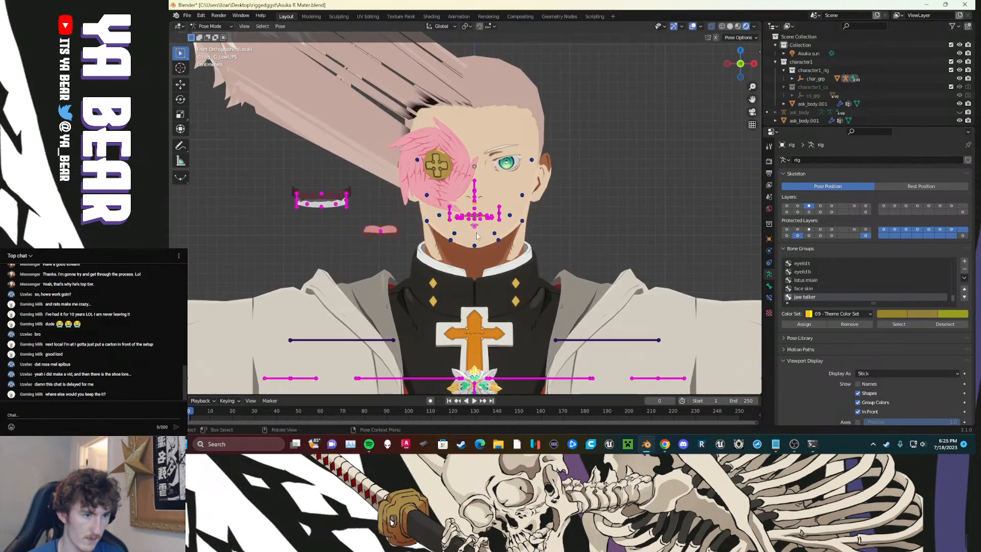
left_click(475, 227)
key("g")
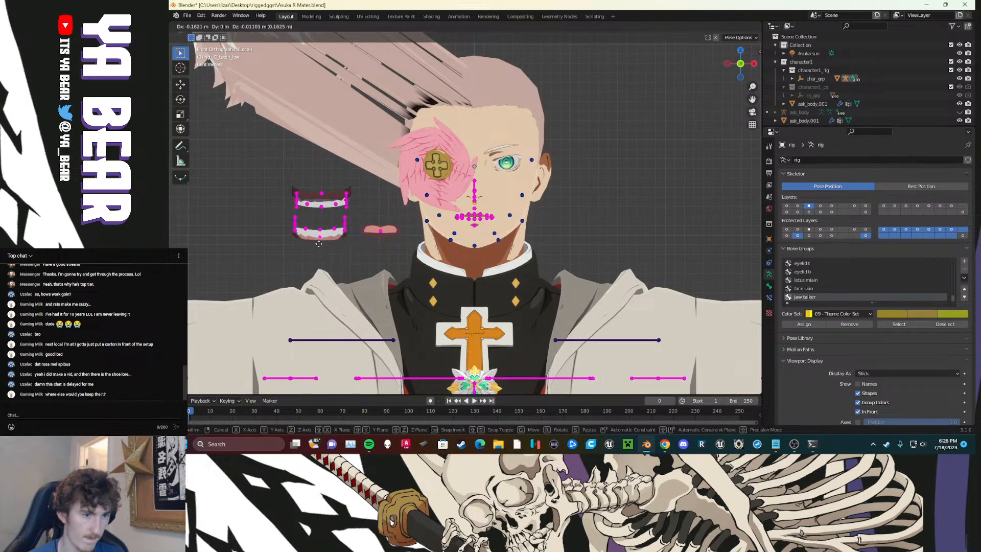
left_click(319, 244)
Step: Open the mouth by moving the upper lip master bone slightly up and the lower lip master bone down
scroll(501, 200, "up", 6)
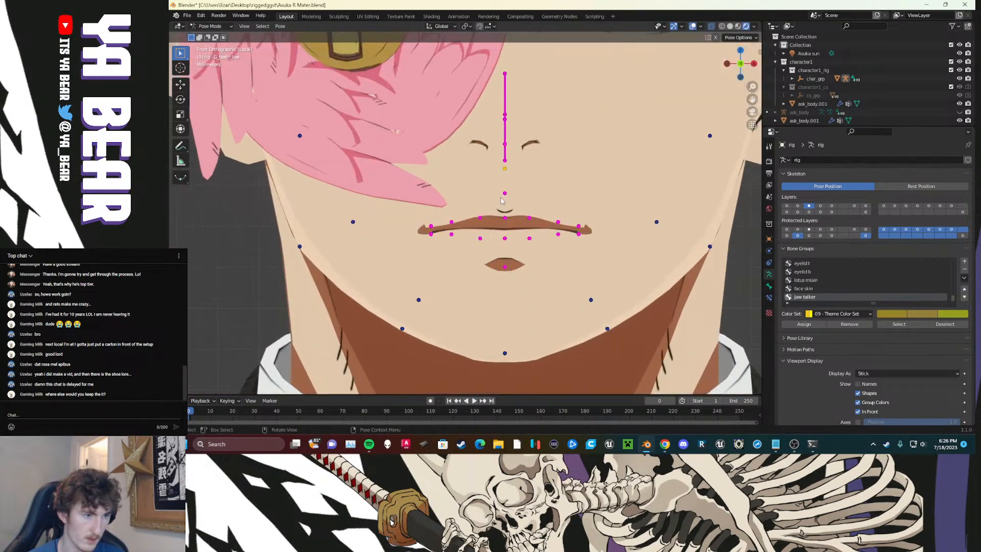
left_click(503, 197)
key("g")
left_click(505, 187)
left_click(507, 268)
key("g")
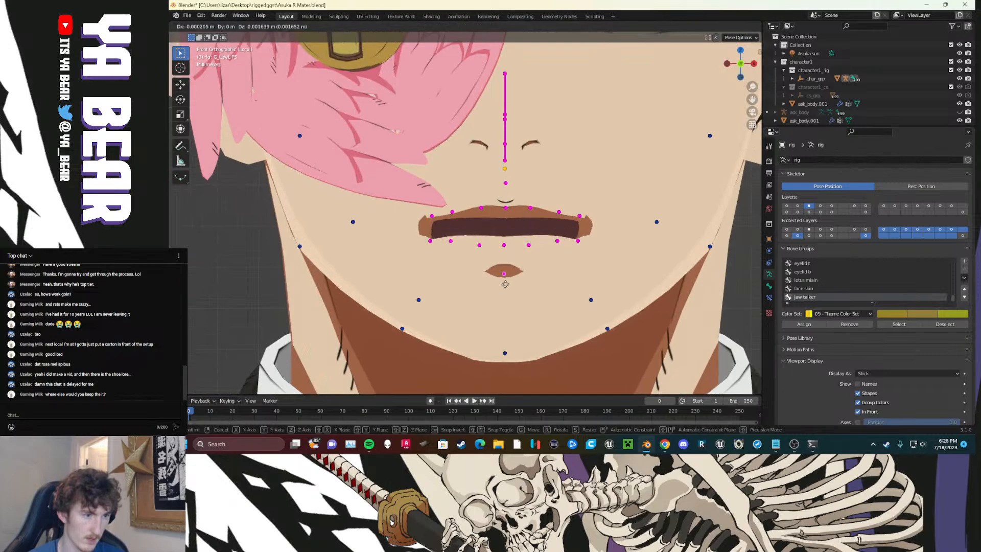
left_click(505, 301)
Step: Add two bone groups named "lip top" and "lip bot"
left_click(964, 261)
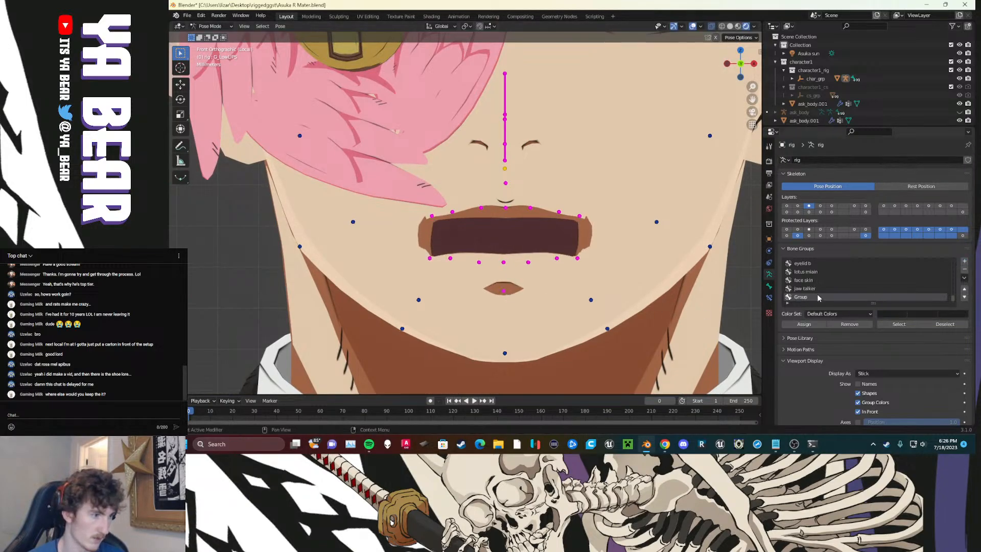
double_click(806, 296)
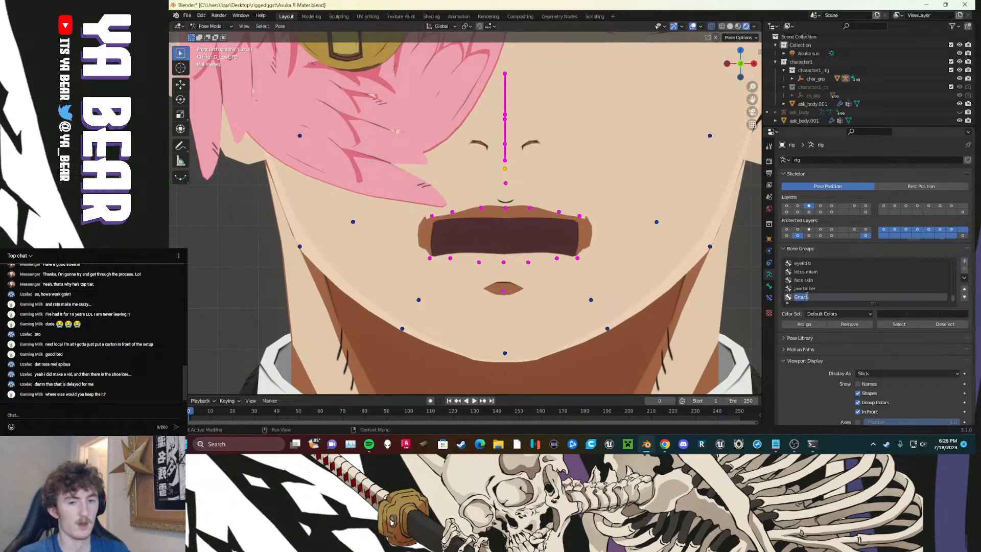
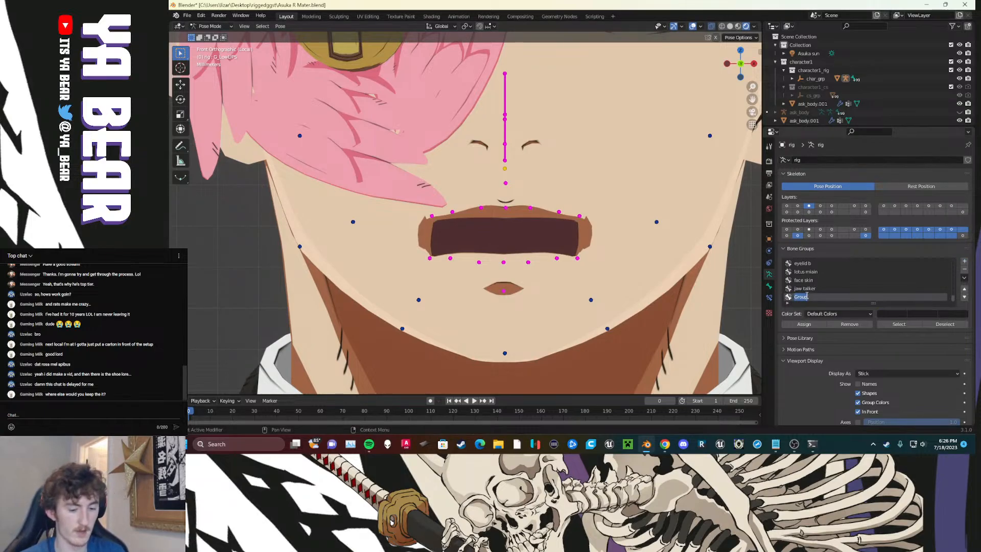
type("lip top")
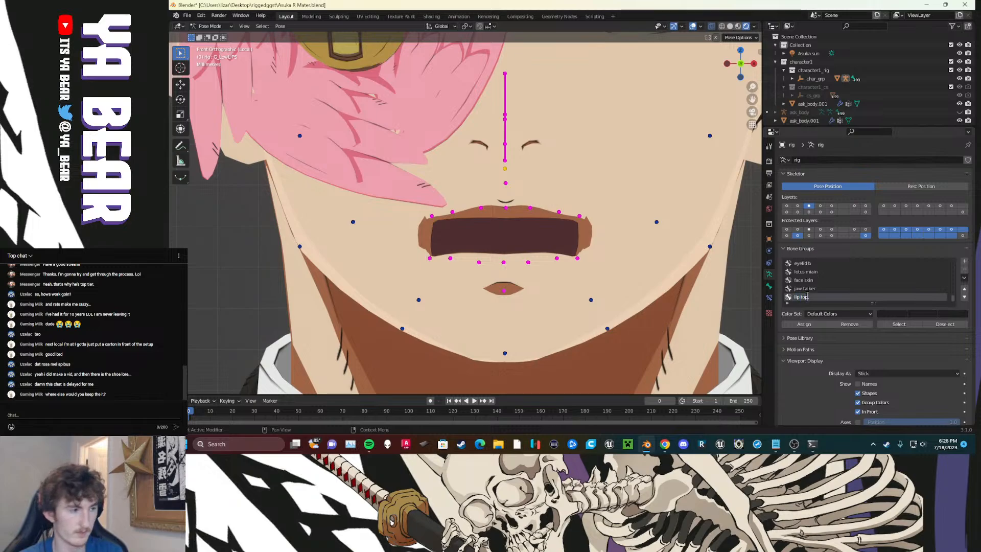
left_click(964, 261)
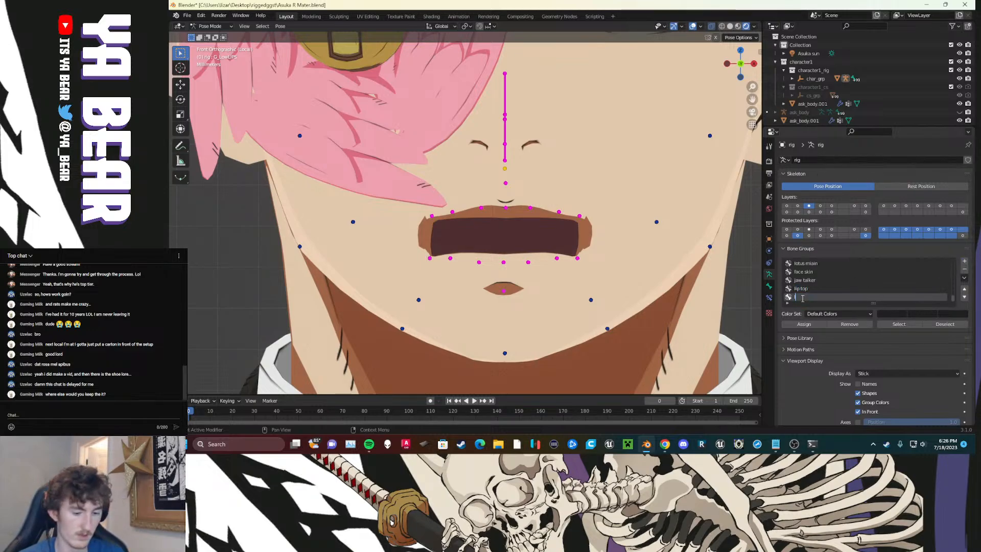
type("lip")
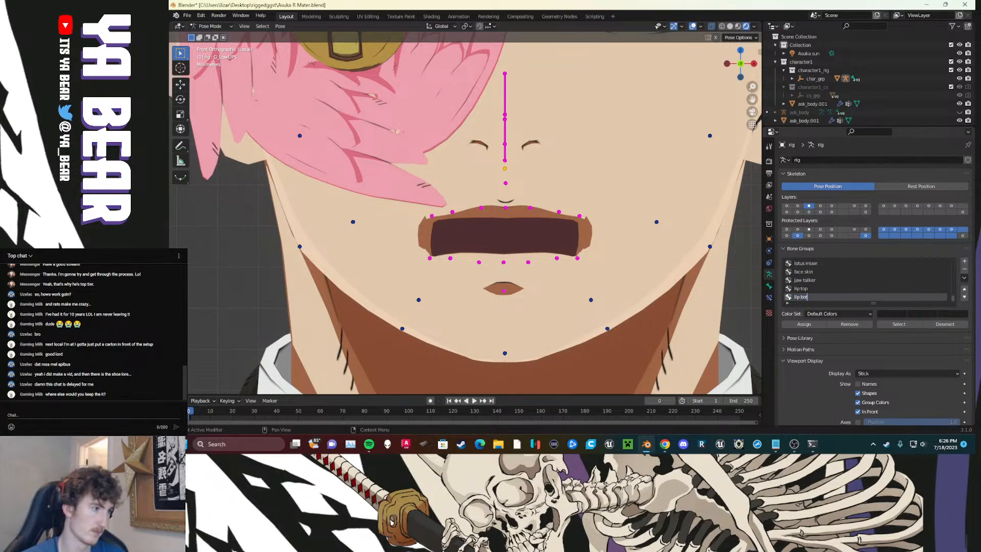
type(" bot")
Step: Add two bone groups named "teeth" and "teeth mast"
left_click(964, 261)
double_click(801, 298)
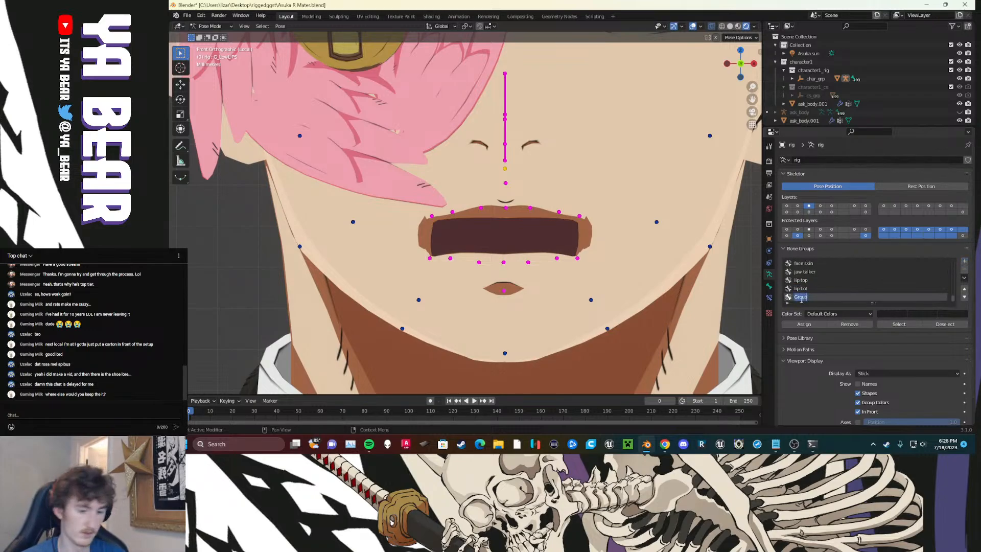
left_click(964, 261)
type("to")
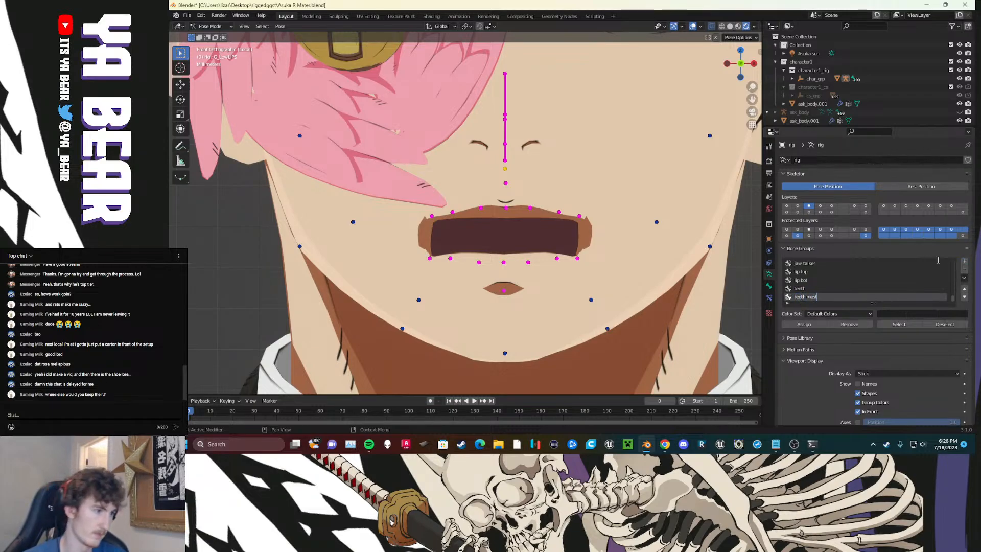
Step: Add two bone groups named "lip bot mast" and "lip top mast"
left_click(964, 260)
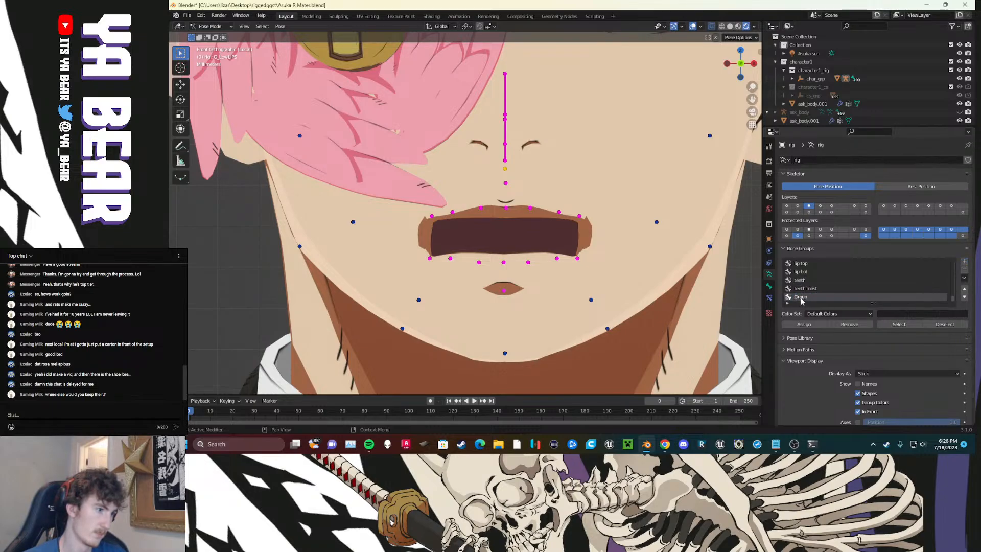
double_click(828, 299)
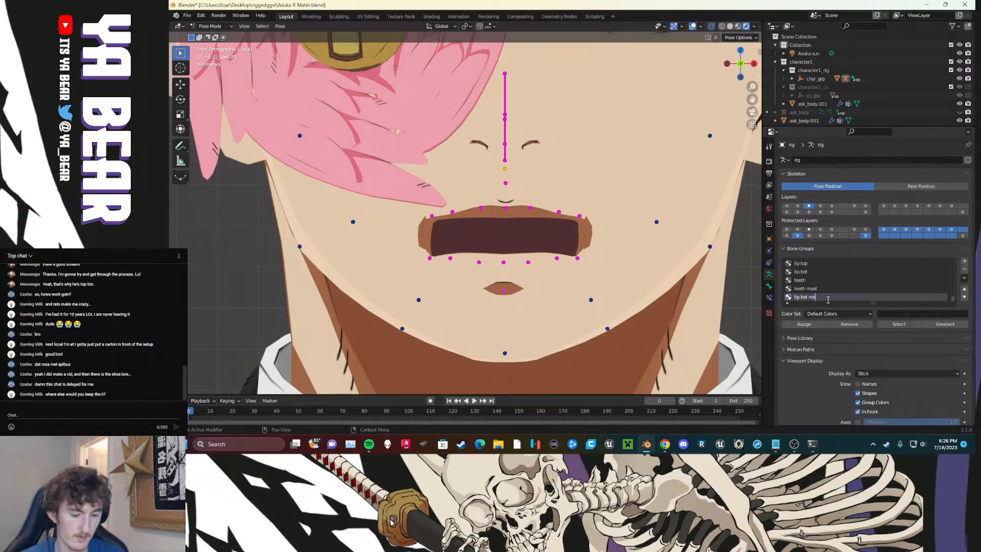
left_click(964, 262)
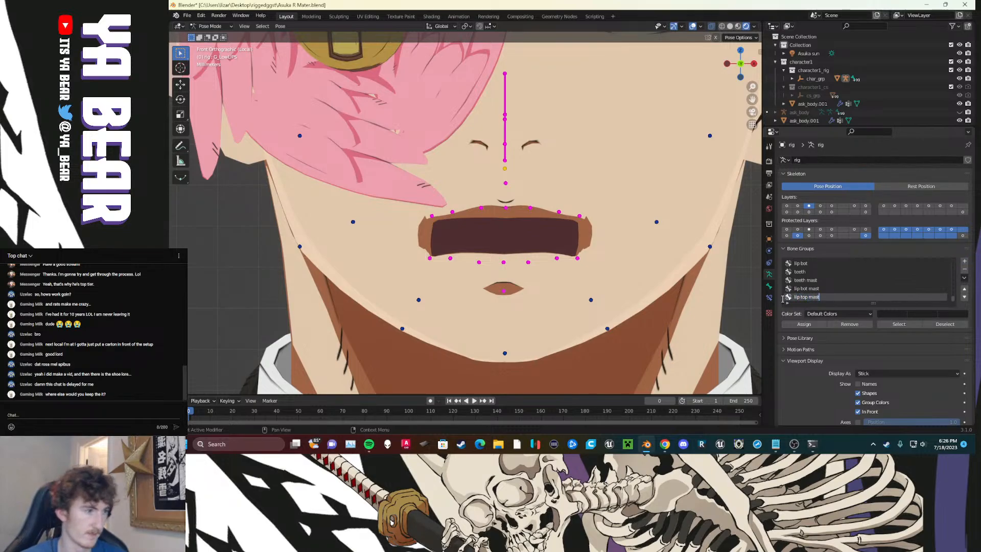
key("Return")
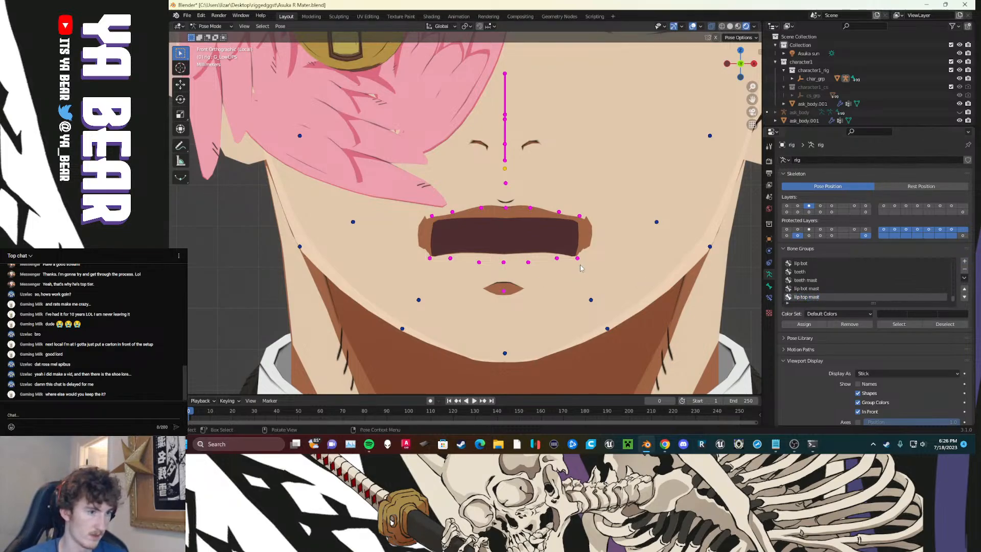
Step: Assign the row of bones along the lower lip to the "lip bot" group with 01 - Theme Color Set
left_click(812, 280)
left_click(816, 314)
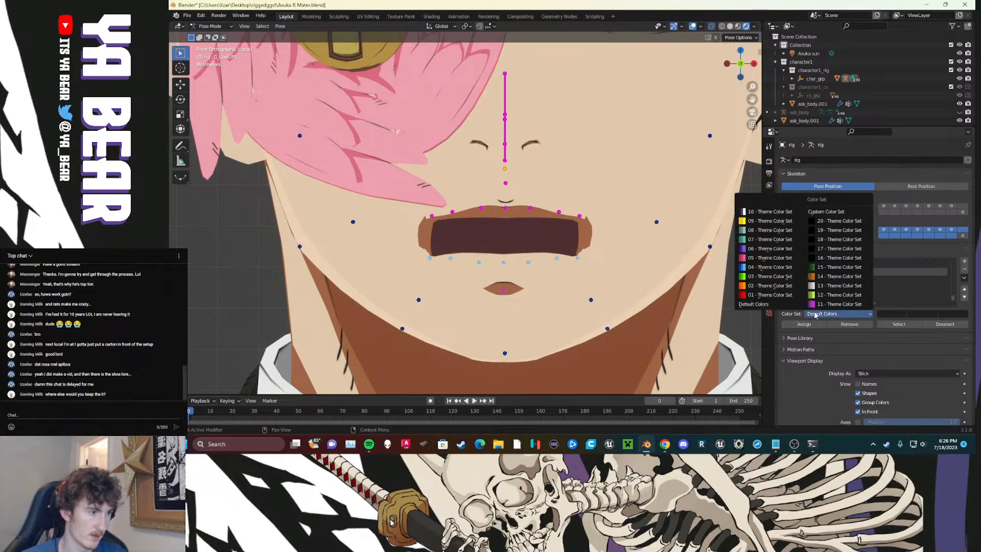
left_click(766, 295)
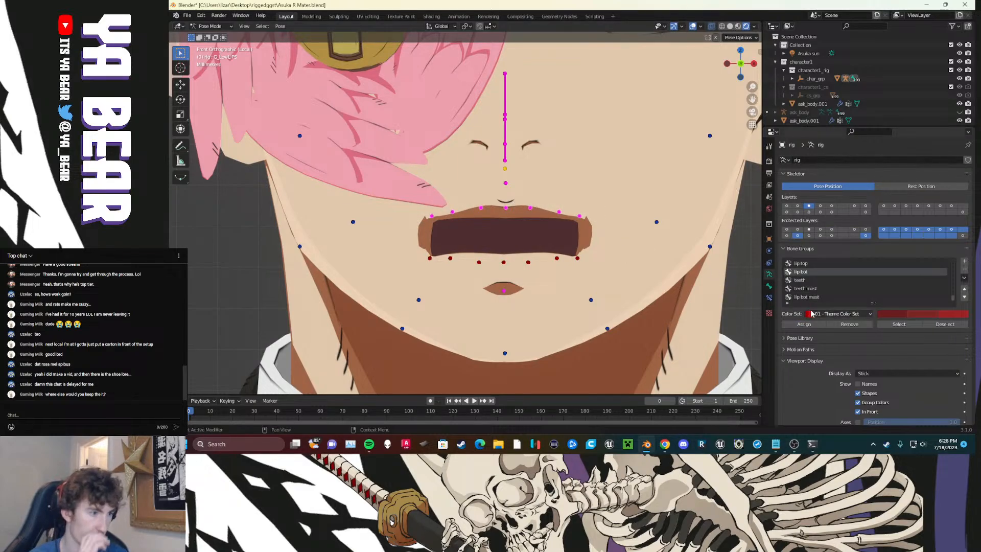
Step: Recolor the "lip bot" group with 08 - Theme Color Set and assign the upper-lip bones to "lip top" with 01 - Theme Color Set
left_click(838, 314)
left_click(754, 236)
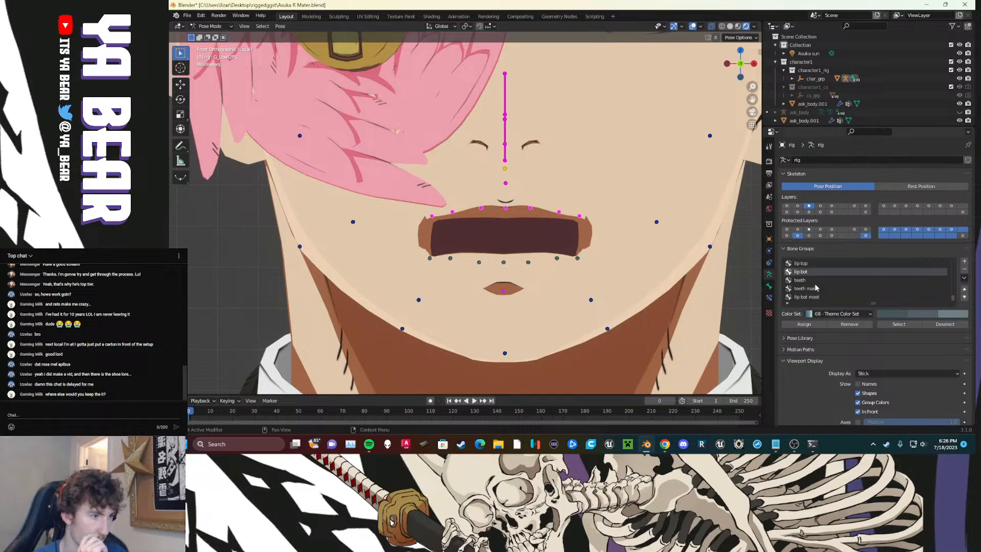
left_click(807, 263)
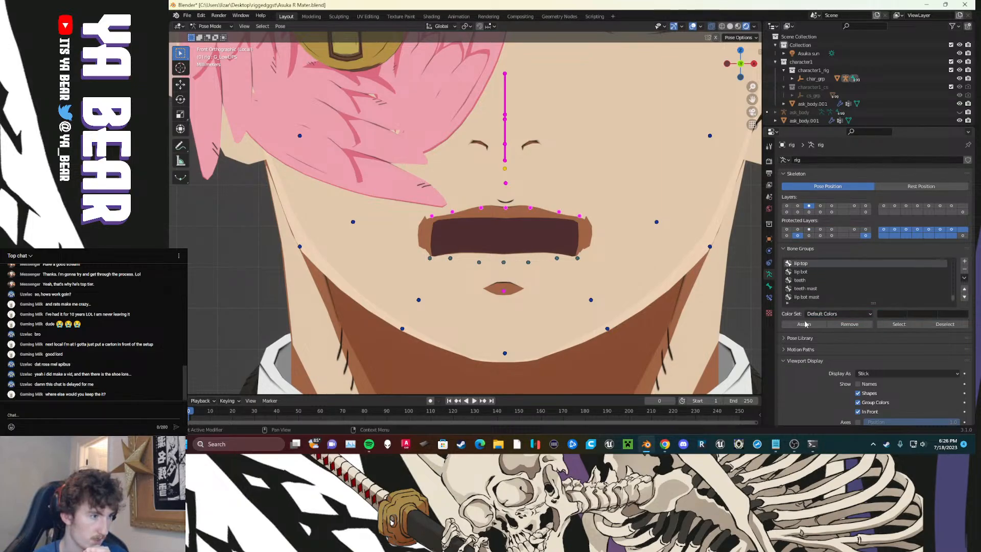
left_click(833, 314)
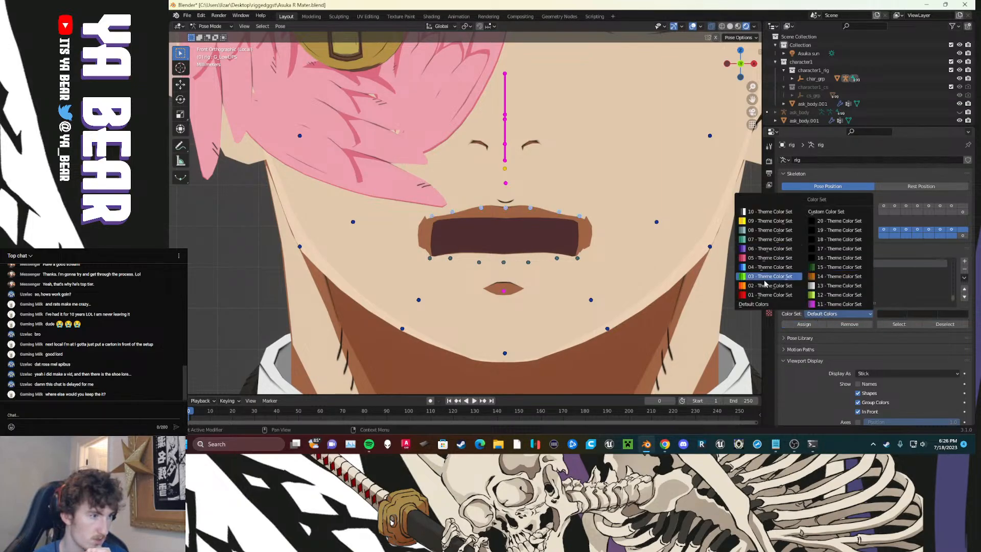
left_click(769, 295)
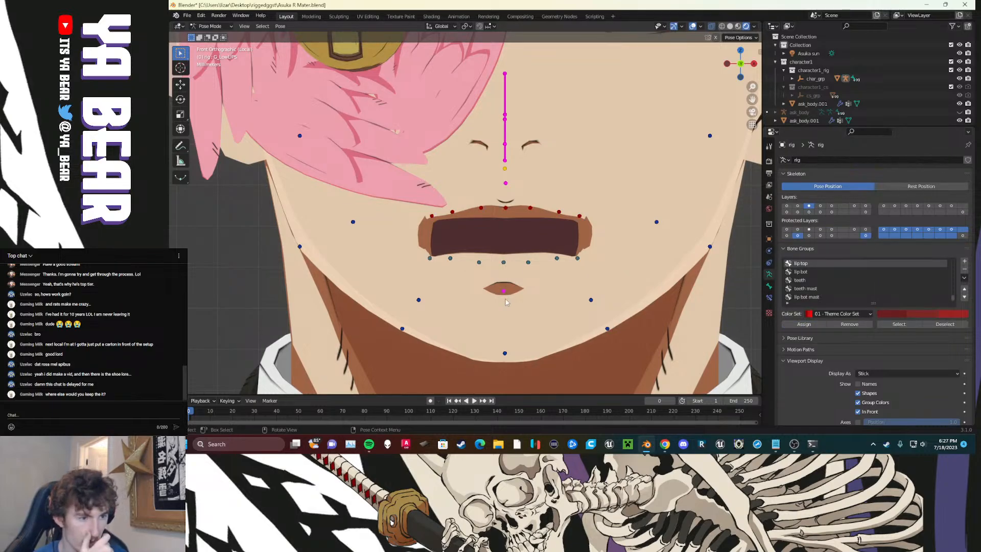
Step: Assign the single bone below the lower lip to the "lip bot mast" group with 15 - Theme Color Set
left_click(817, 298)
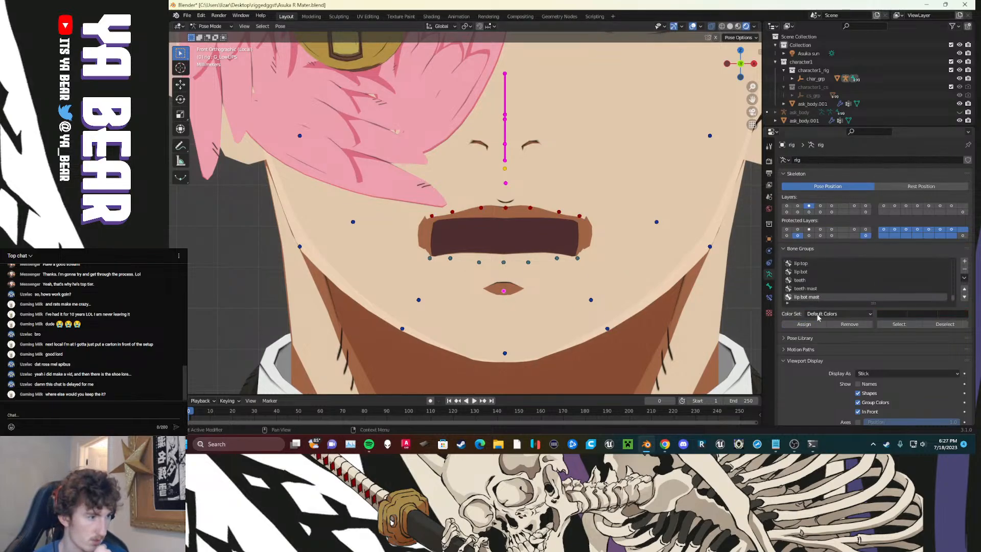
left_click(818, 313)
left_click(824, 268)
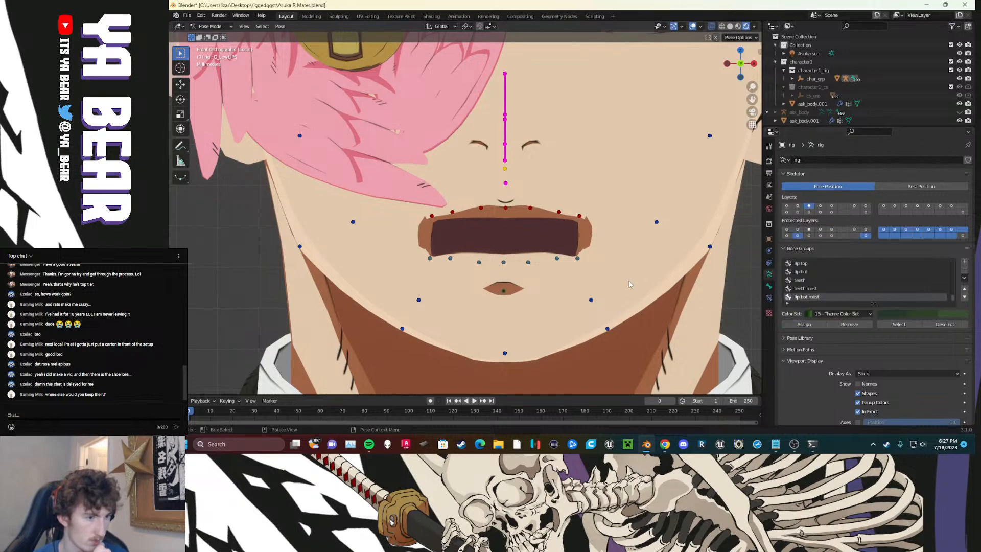
Step: Assign the single bone just above the upper lip to the "lip top mast" group with 03 - Theme Color Set
left_click(818, 314)
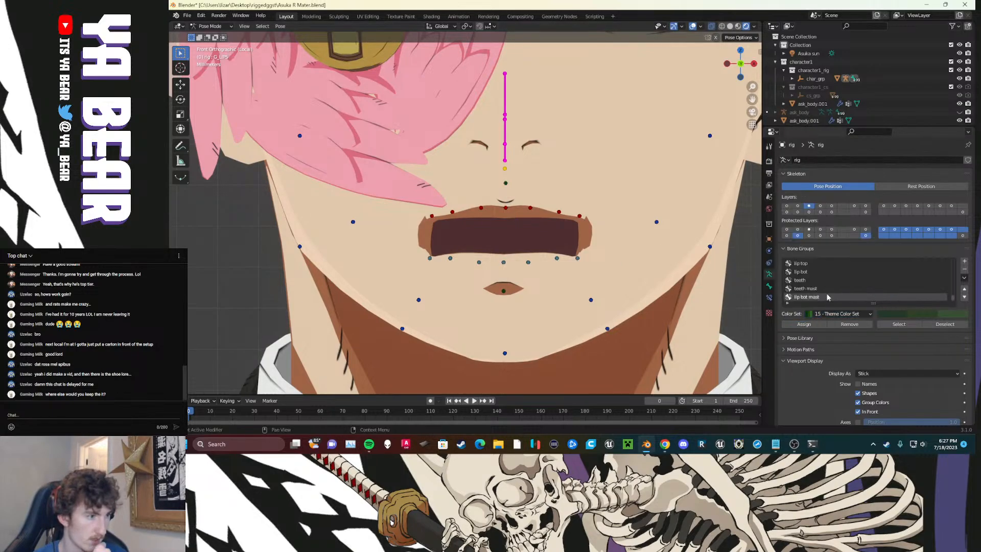
left_click(825, 290)
scroll(816, 293, "down", 1)
left_click(815, 298)
left_click(814, 323)
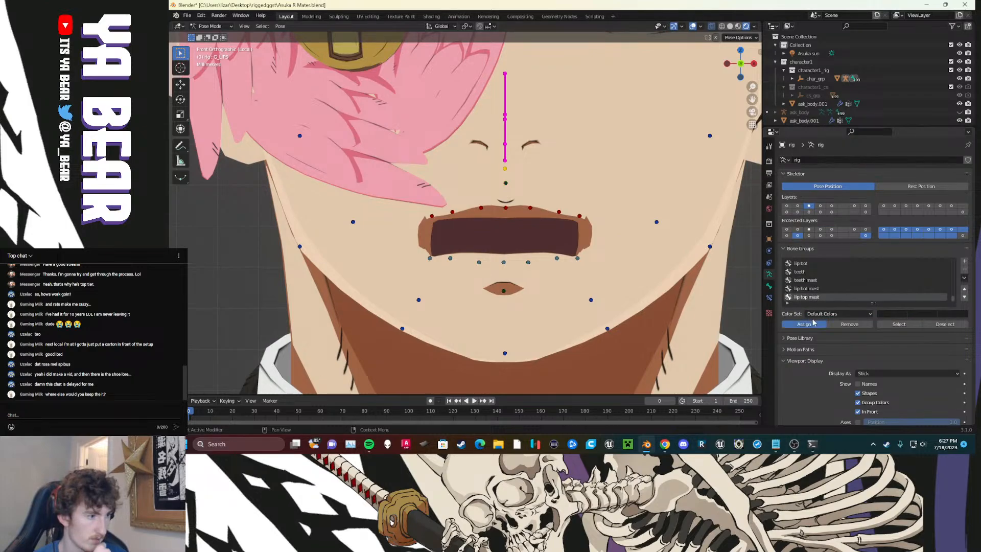
left_click(817, 315)
left_click(746, 281)
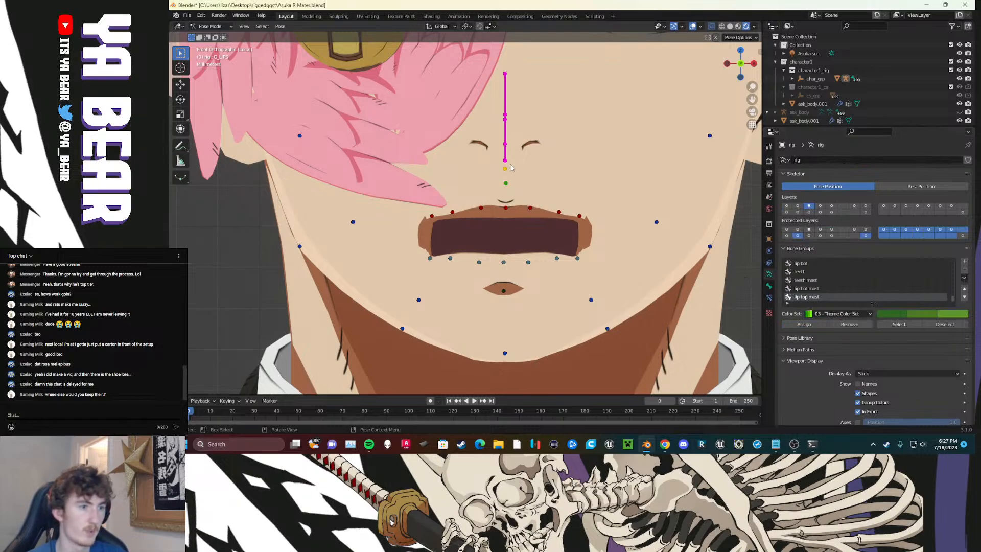
Step: Test the movement of the yellow control bone beneath the nose and cancel it
key("g")
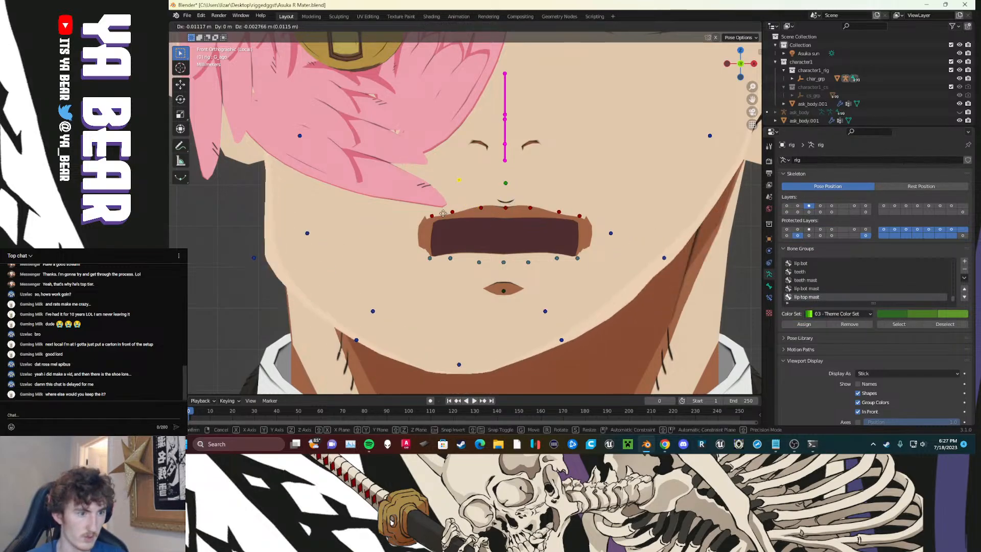
right_click(571, 197)
scroll(478, 222, "down", 2)
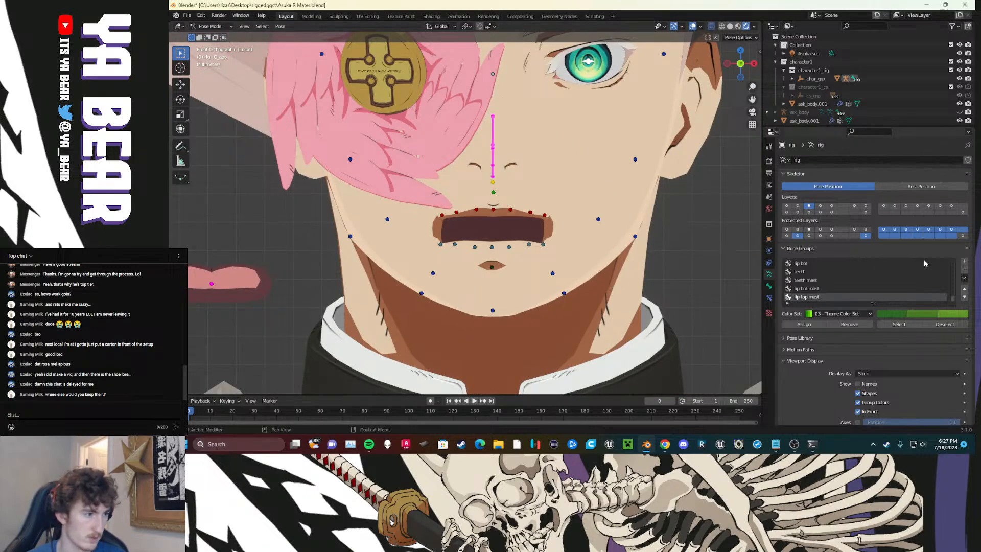
Step: Add a bone group named "nose" with 13 - Theme Color Set and assign the vertical chain of nose bones to it
left_click(965, 263)
left_click(822, 313)
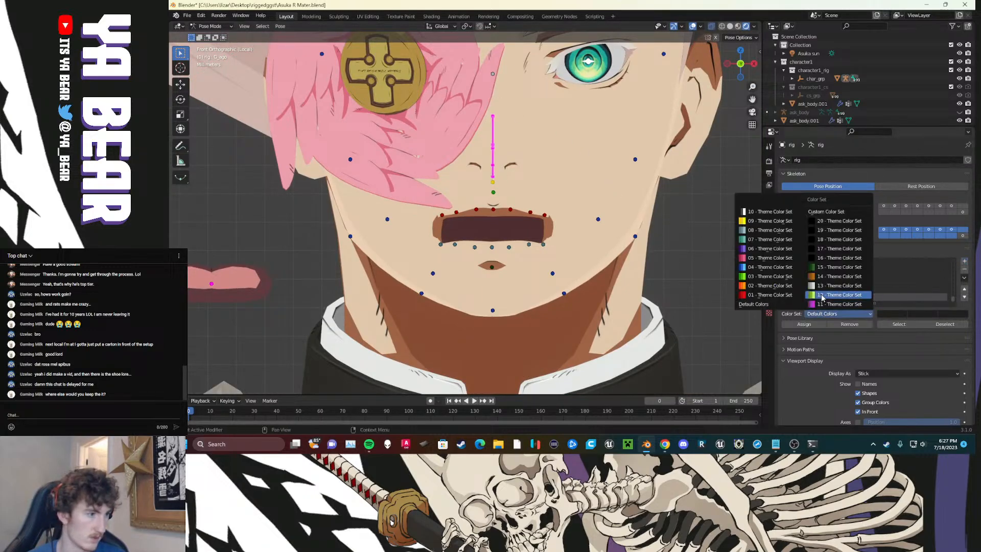
left_click(821, 286)
left_click(804, 325)
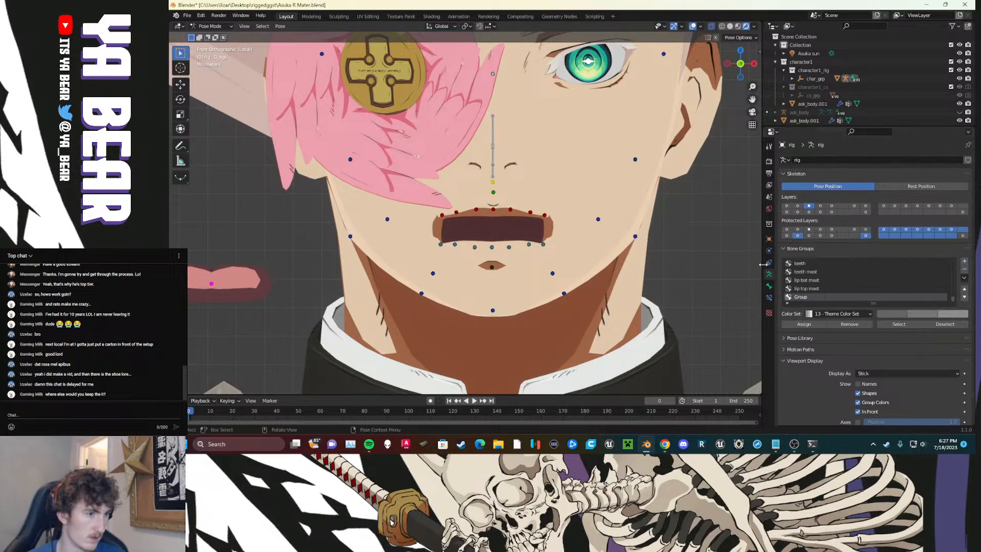
double_click(802, 296)
type("nose")
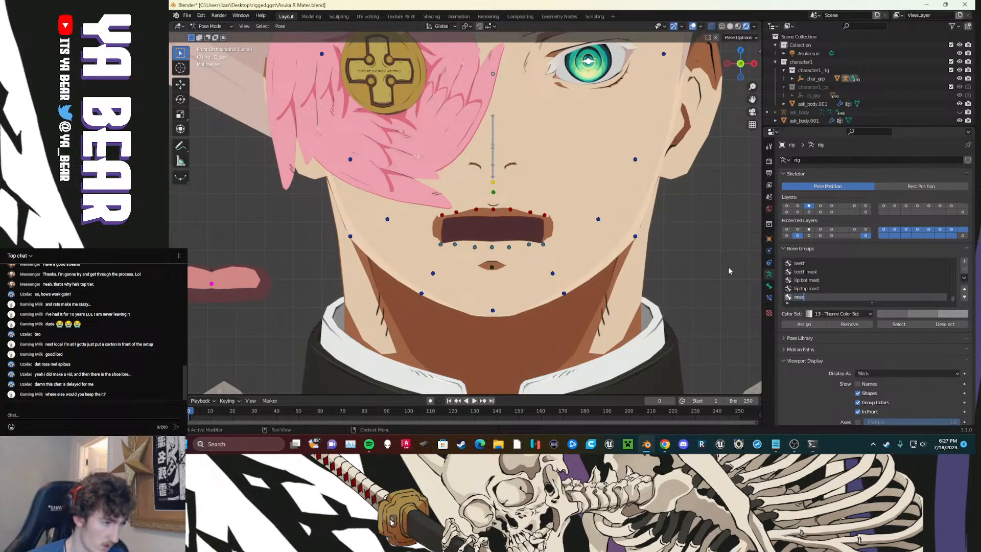
key("Return")
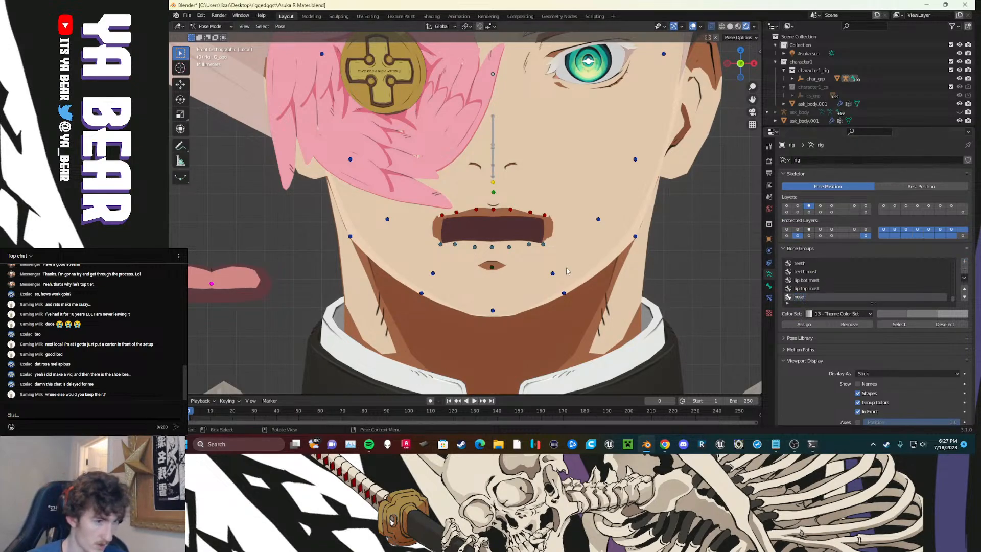
Step: Add a bone group named "tongue" with 02 - Theme Color Set and assign the tongue bone to it
middle_click_drag(273, 327, 401, 293, "shift")
left_click_drag(361, 264, 326, 218)
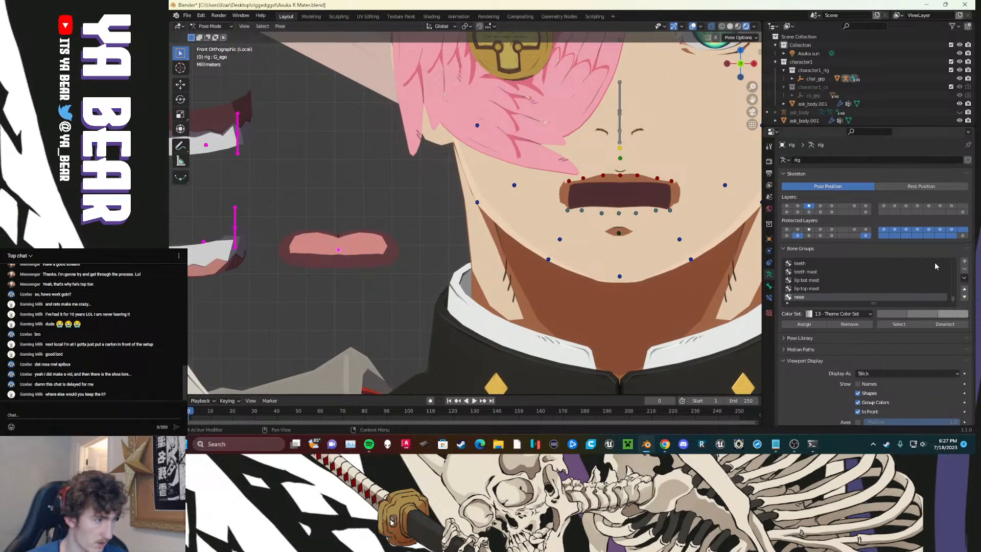
left_click(964, 261)
double_click(815, 297)
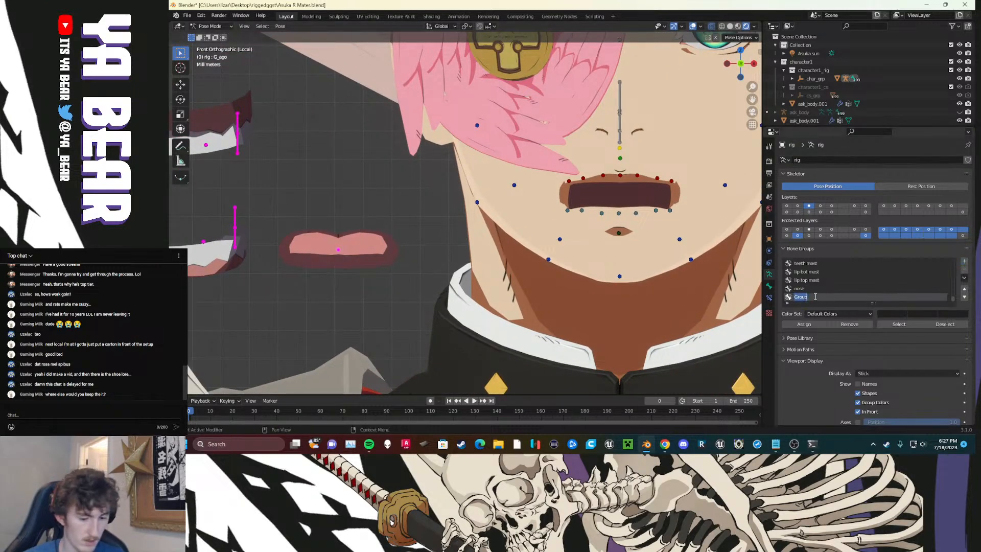
type("tongue")
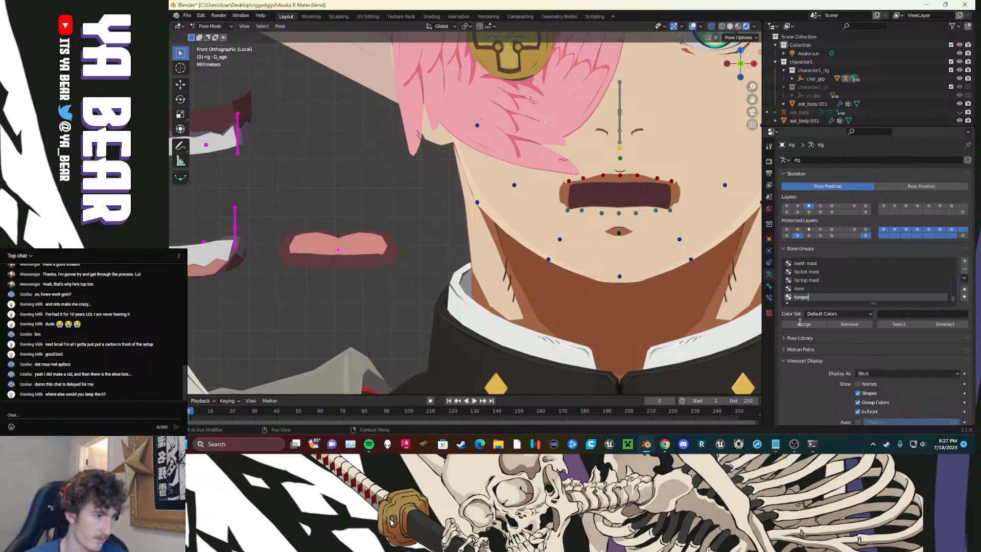
left_click(801, 323)
left_click(838, 314)
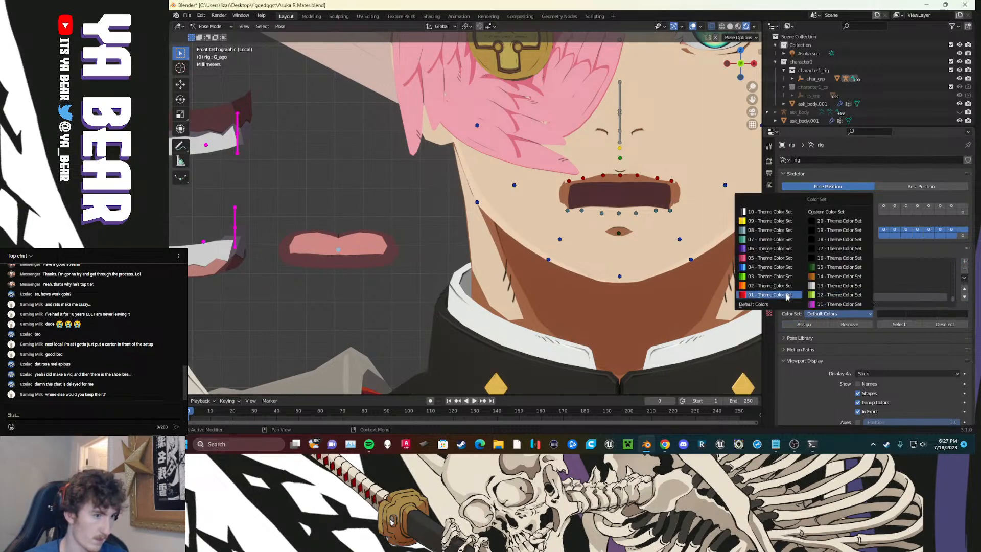
left_click(769, 286)
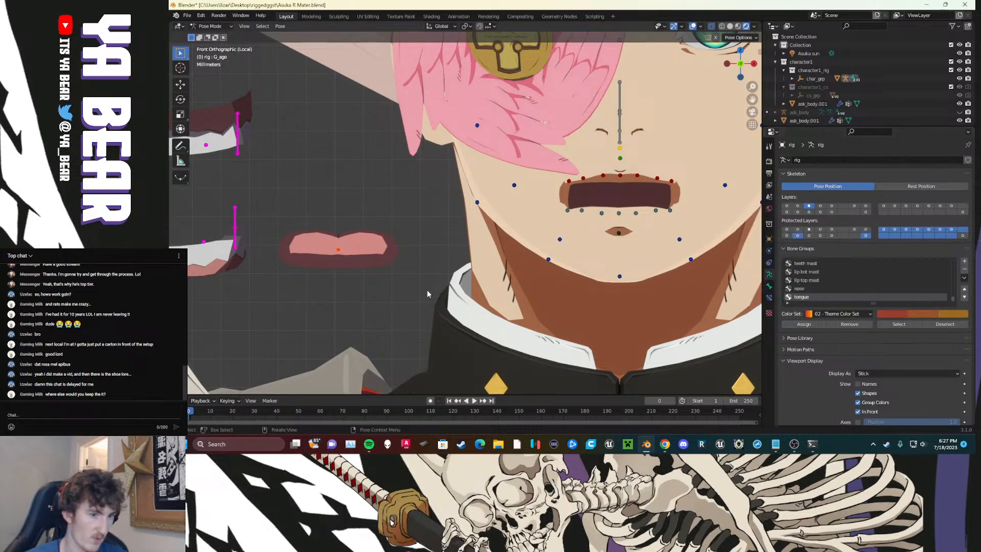
Step: Assign the central master bones of both tooth rows to "teeth mast" and give it a custom color set with a cyan normal color
left_click(427, 294)
middle_click_drag(377, 290, 536, 291, "shift")
left_click(319, 271)
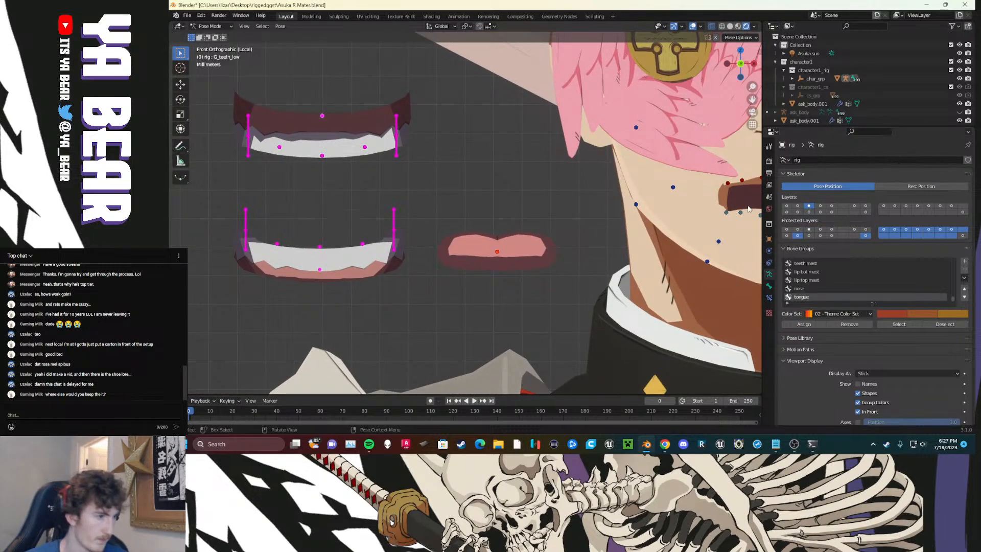
left_click(809, 264)
left_click(814, 314)
left_click(826, 212)
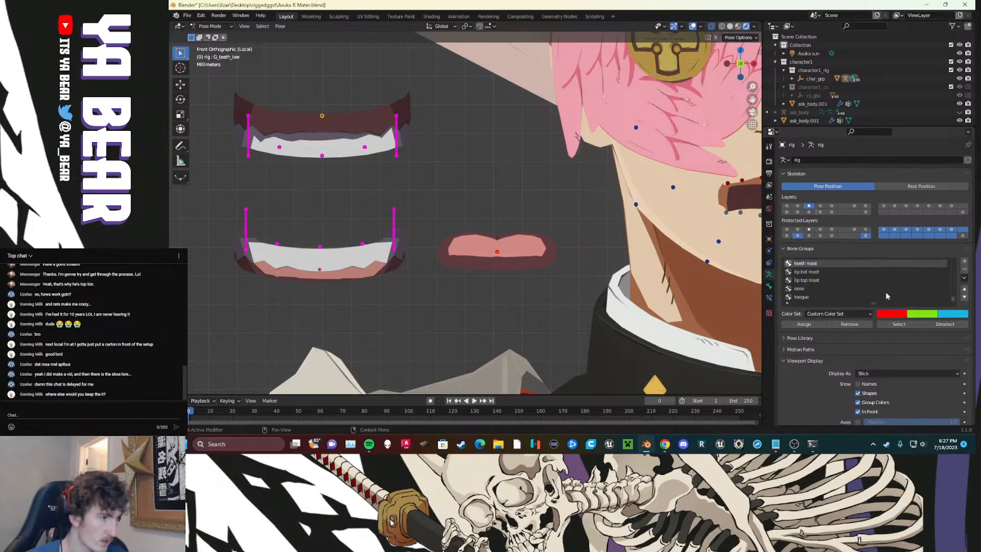
left_click(895, 313)
left_click_drag(859, 223, 859, 202)
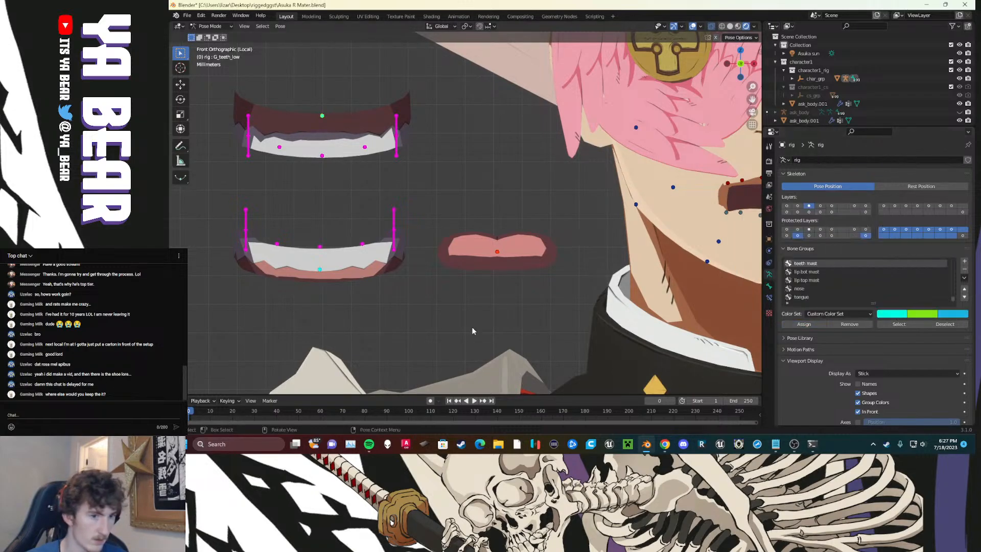
Step: Assign the remaining bones of the upper and lower tooth rows to the "teeth" group with 11 - Theme Color Set
left_click_drag(405, 248, 200, 207)
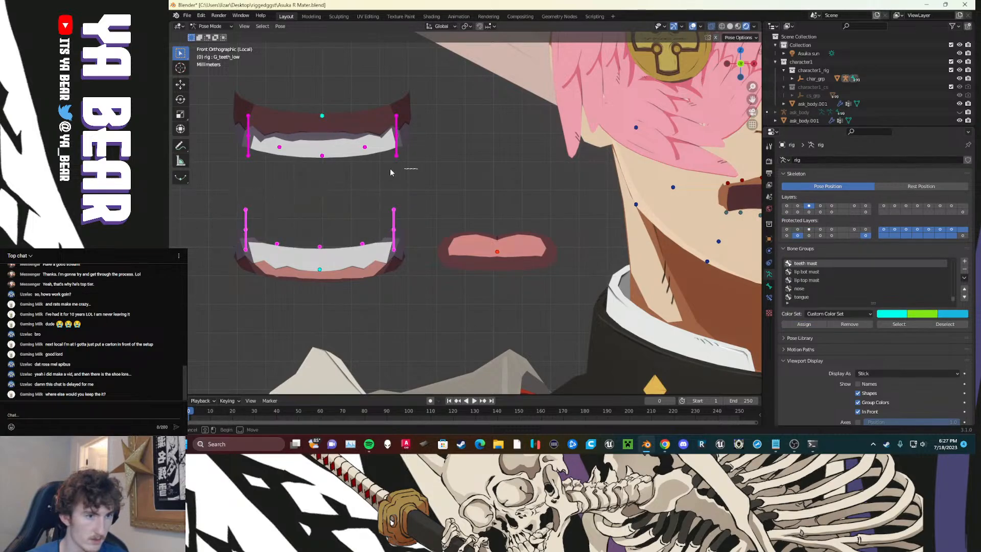
left_click_drag(416, 171, 228, 117)
scroll(676, 219, "down", 5)
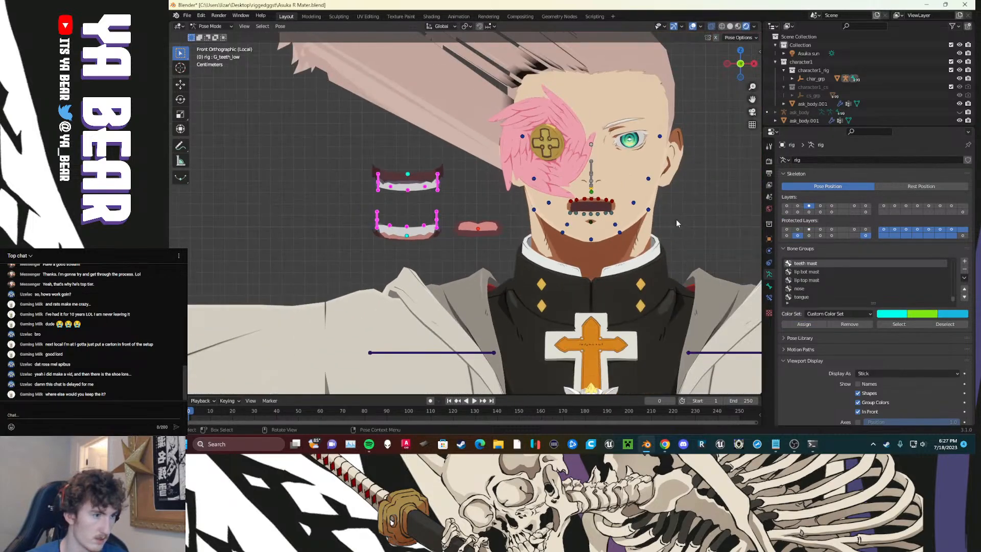
scroll(809, 289, "up", 2)
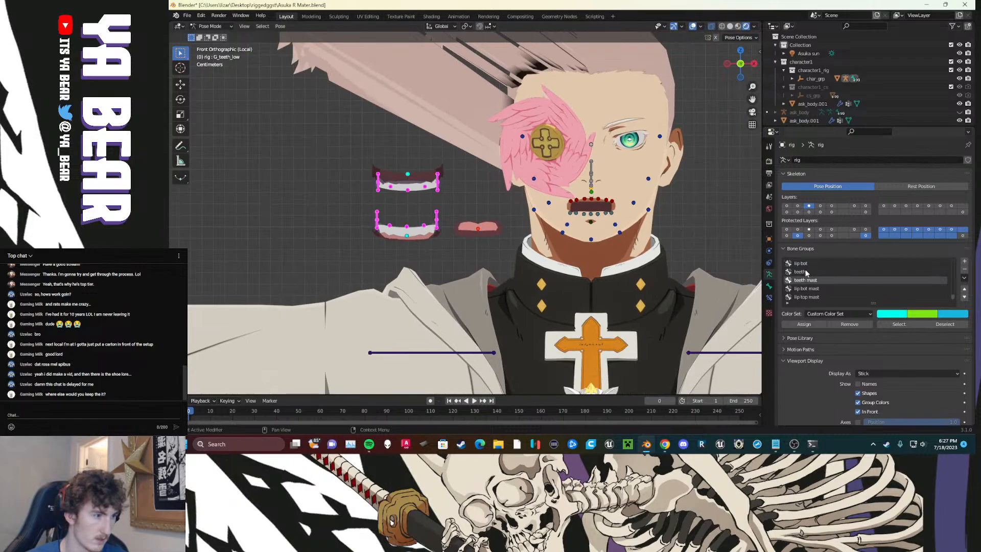
left_click(810, 271)
left_click(817, 315)
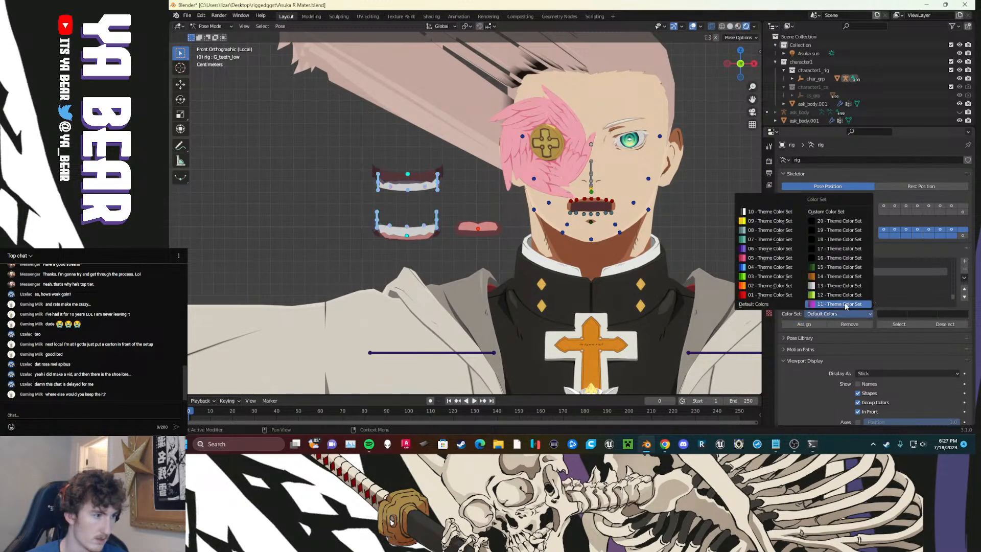
left_click(845, 304)
Step: Switch the "teeth" group to a custom color set and make its normal color a bright magenta
left_click(838, 313)
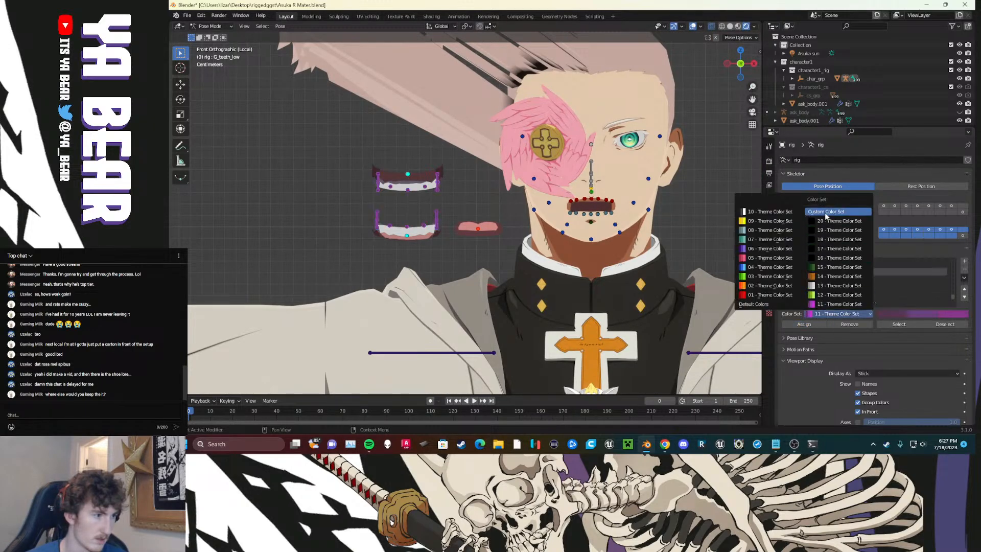
left_click(838, 213)
left_click(897, 315)
left_click_drag(899, 220, 900, 200)
left_click(887, 246)
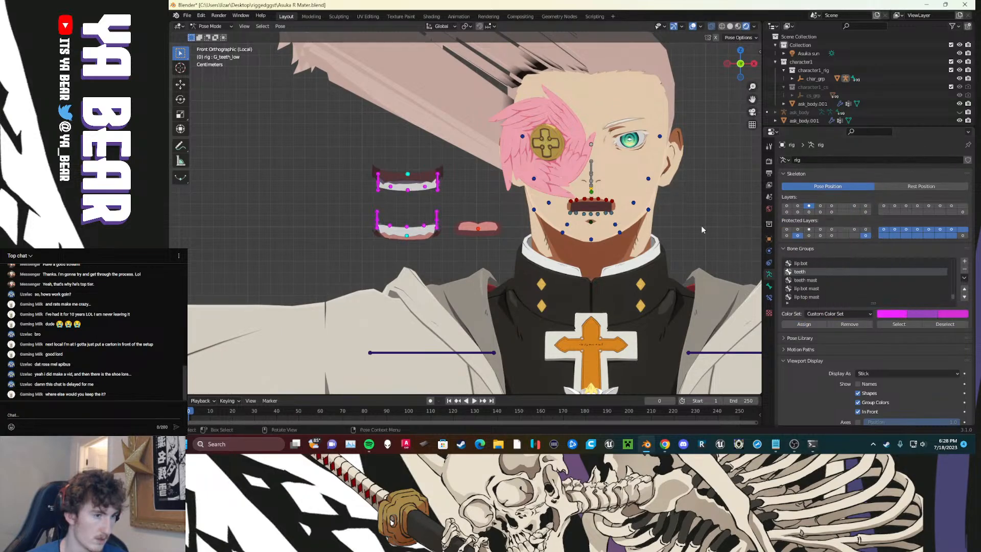
Step: Clear the pose location of the bones so the teeth and tongue return to the mouth
middle_click_drag(708, 199, 639, 213, "shift")
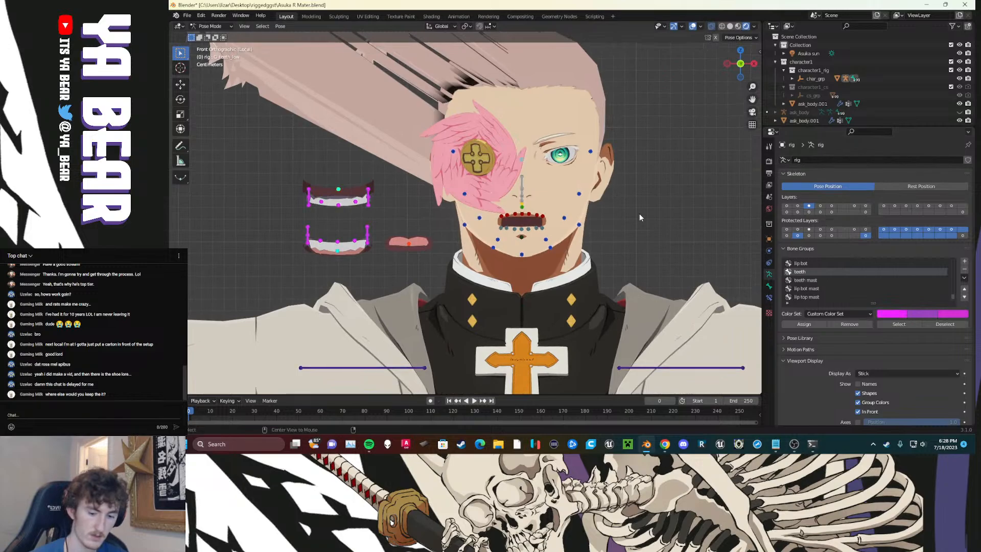
key("alt+g")
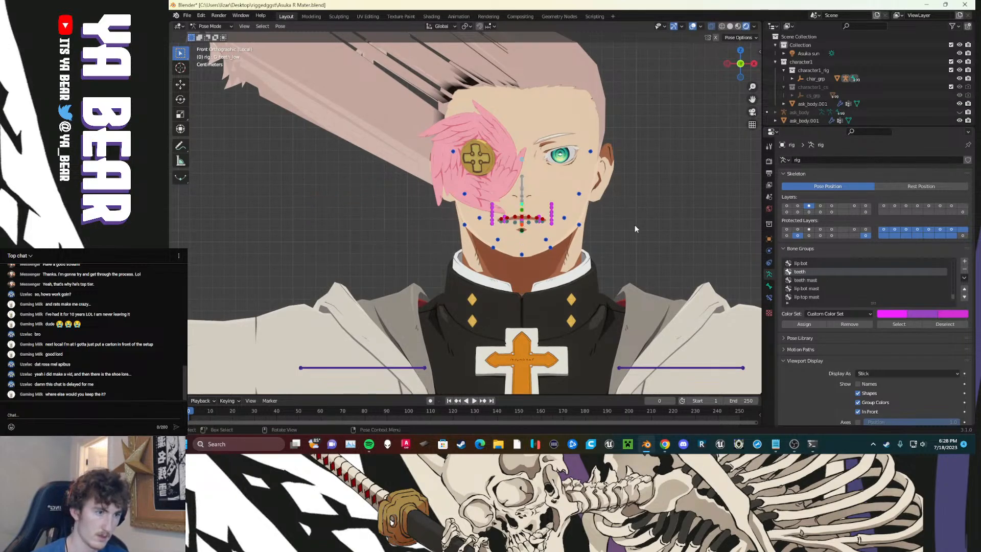
Step: Inspect the bones on the rig's other layers and return to the layer with the facial bones
left_click(820, 206)
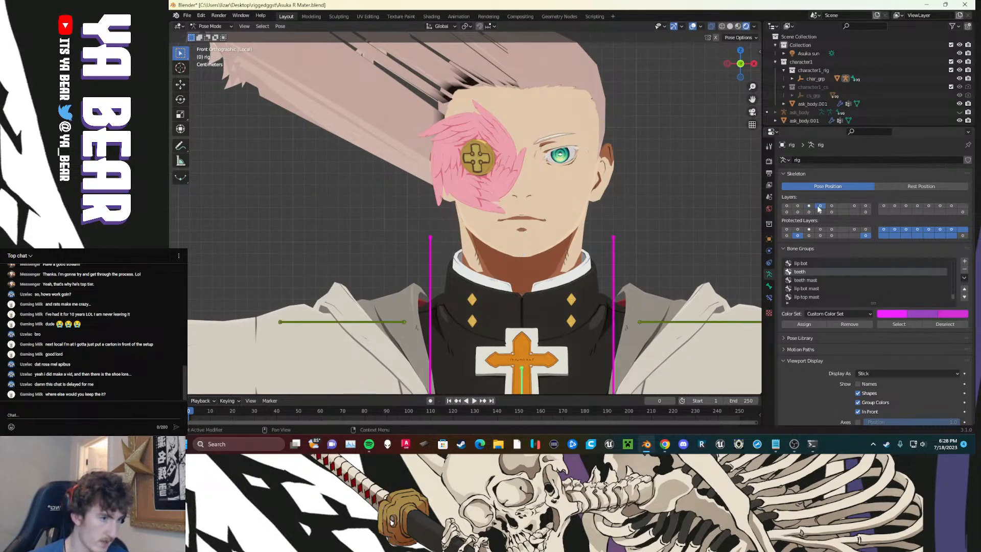
left_click(831, 206)
left_click(820, 212)
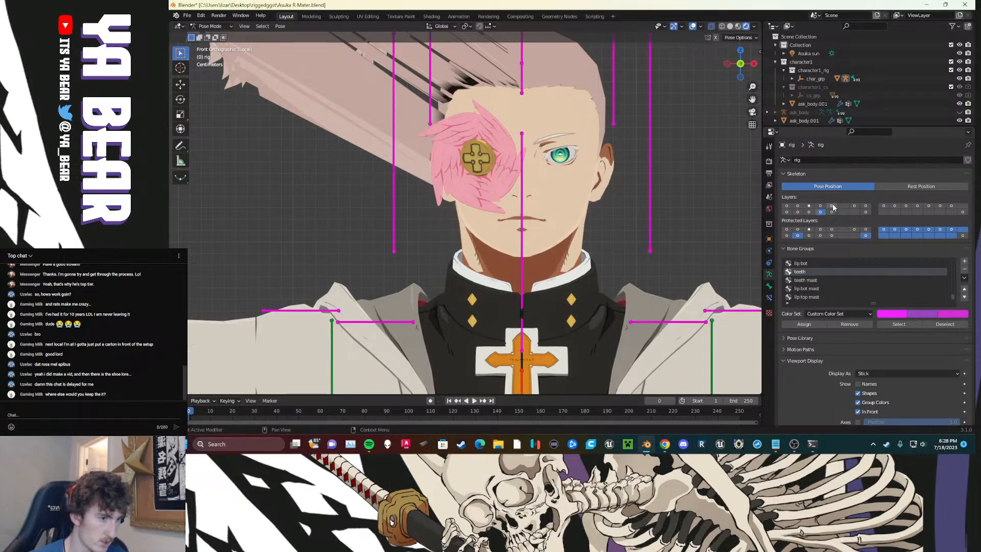
left_click(832, 207)
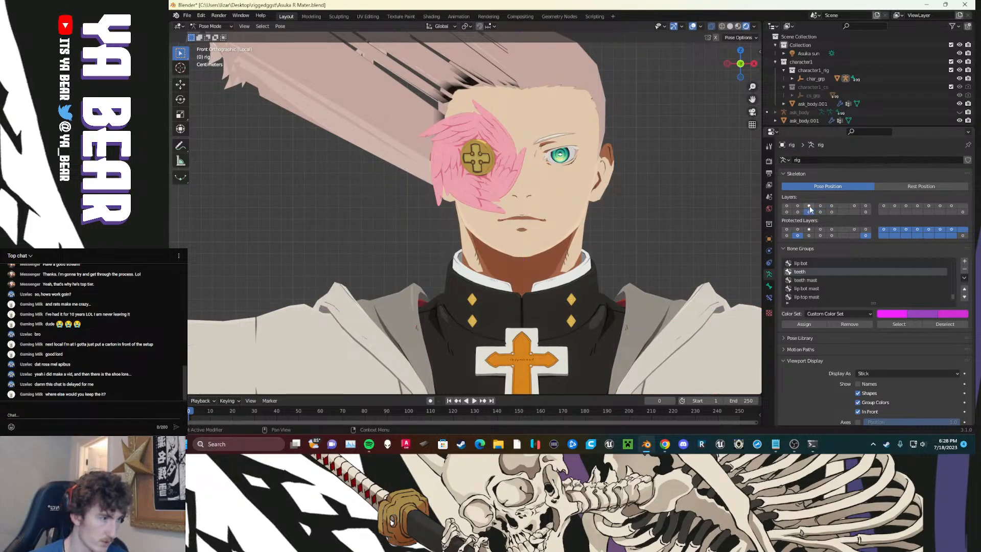
left_click(808, 206)
left_click(820, 206)
left_click(810, 205)
scroll(689, 210, "down", 6)
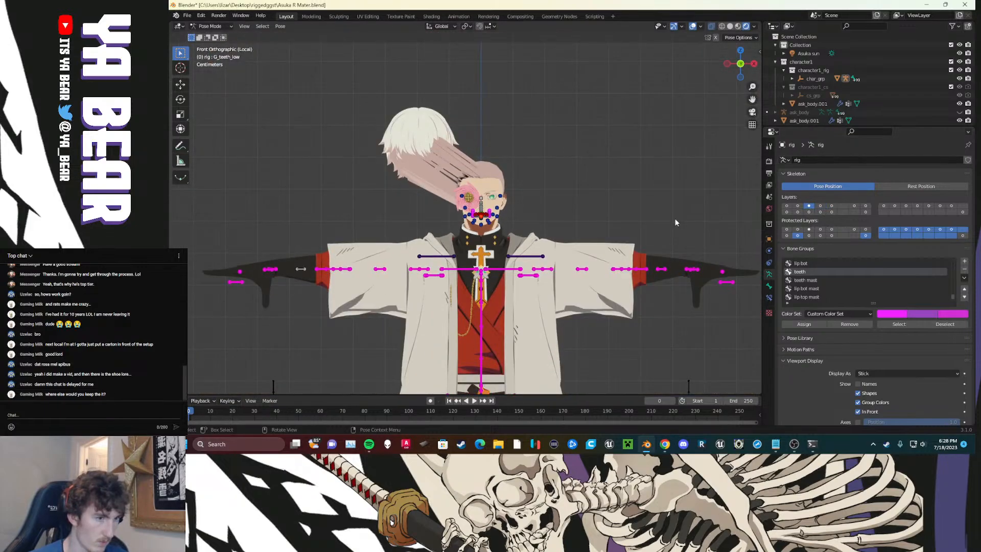
Step: Show the layer with the hair bones and clear their pose location so the hair returns to the head
scroll(675, 219, "up", 2)
left_click(820, 212)
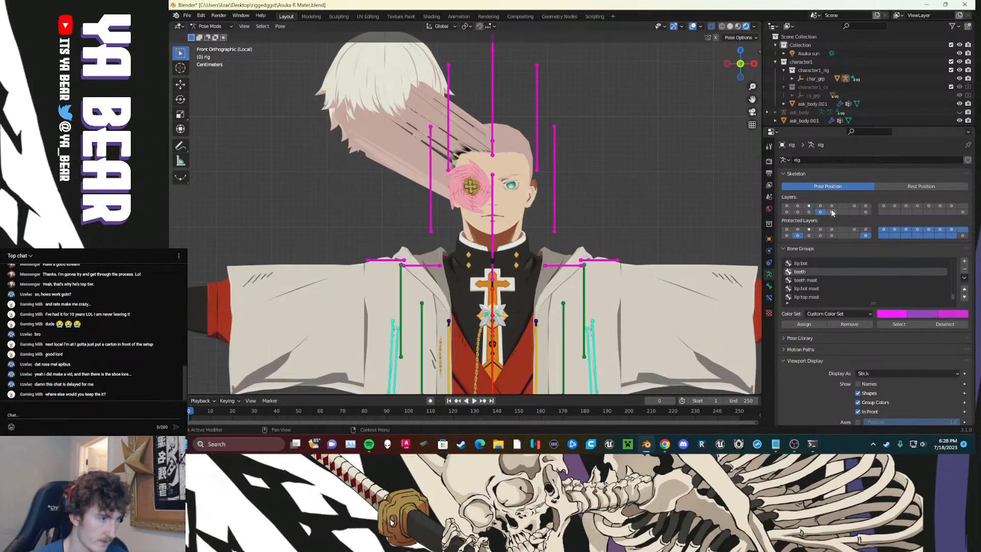
left_click(832, 212)
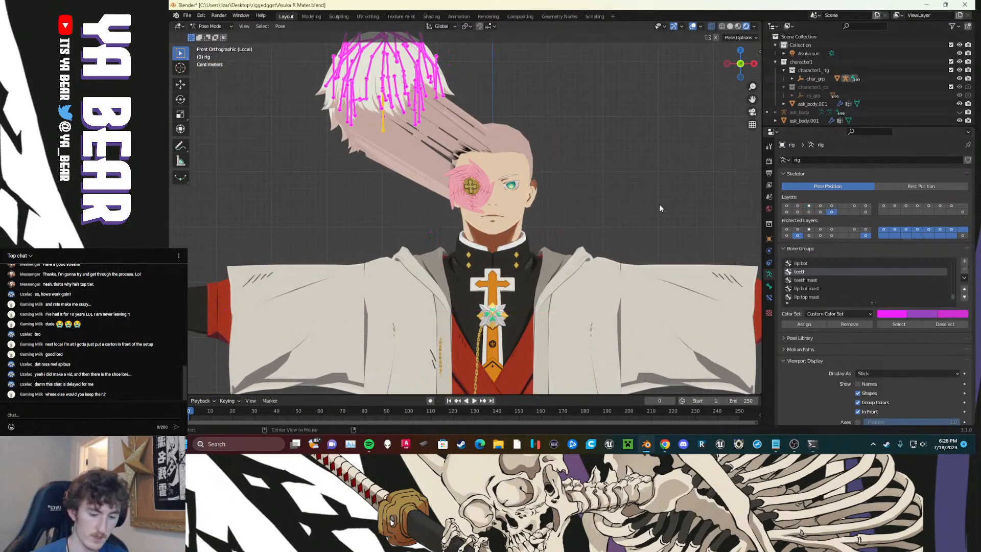
key("alt+g")
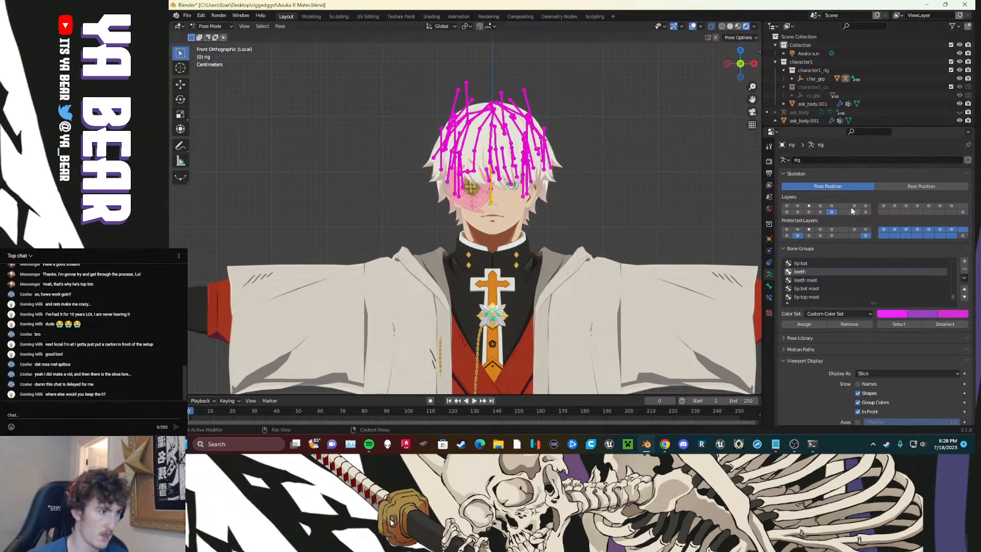
Step: Look through the other upper bone layers of the rig and save the file
left_click(832, 205)
left_click(821, 205)
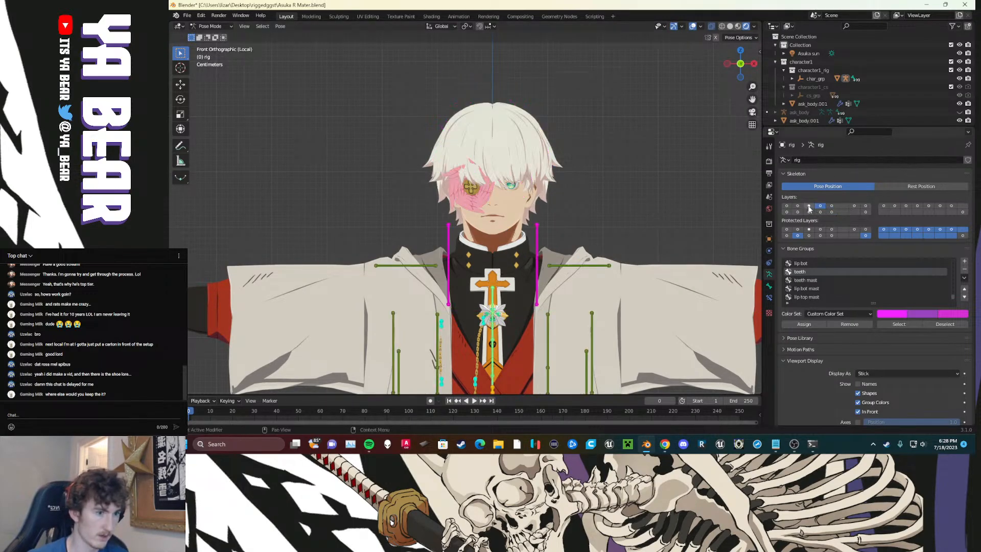
left_click(809, 206)
left_click(798, 206)
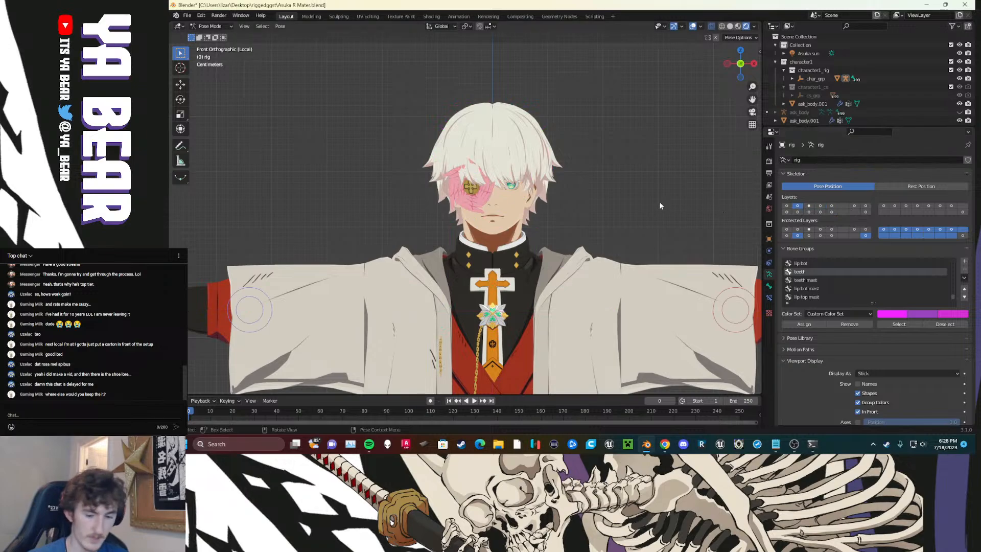
key("ctrl+s")
Step: Show the rig's first bone layer and return the character rig to Object Mode
scroll(654, 196, "down", 8)
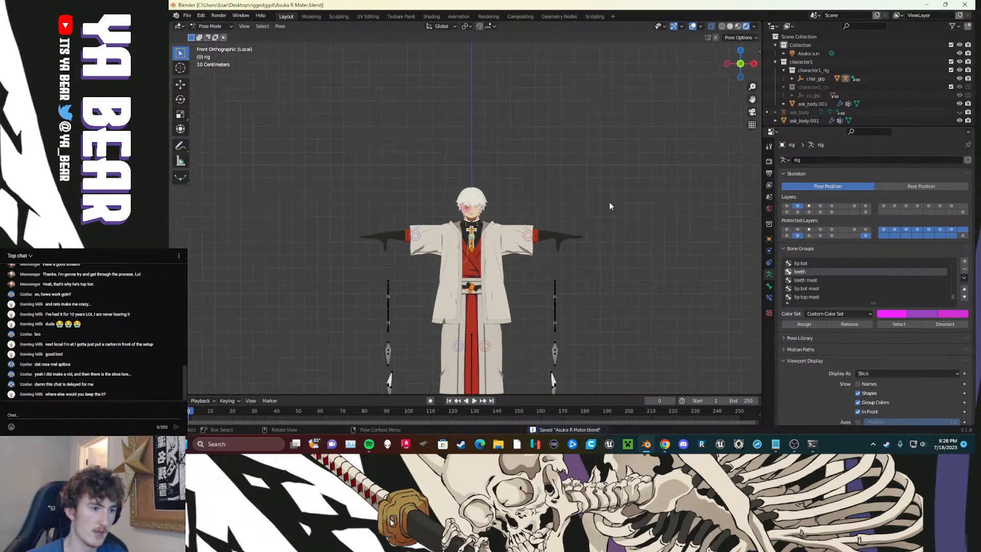
scroll(603, 210, "down", 3)
left_click(786, 205)
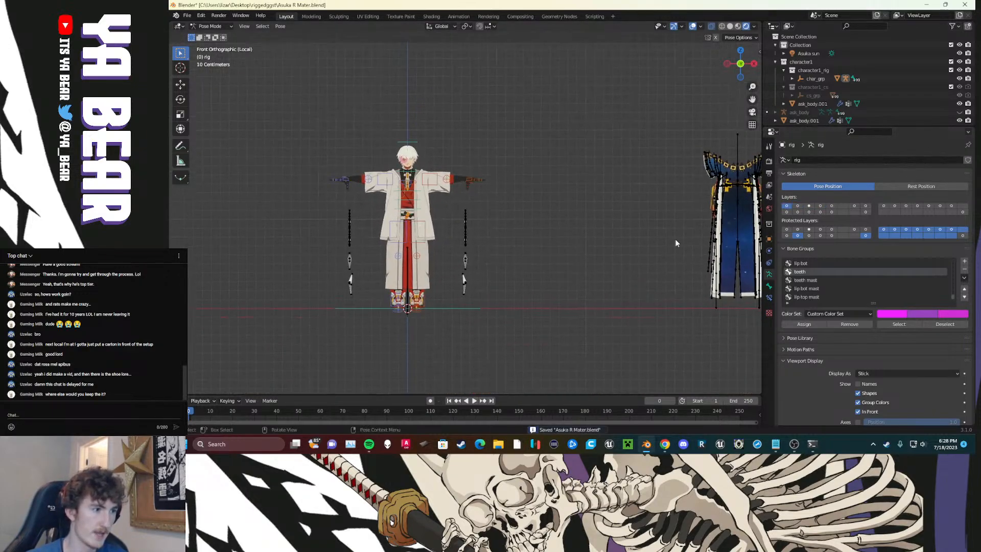
mouse_move(612, 243)
middle_mouse_down("shift")
mouse_move(520, 241)
mouse_move(580, 232)
middle_mouse_up("shift")
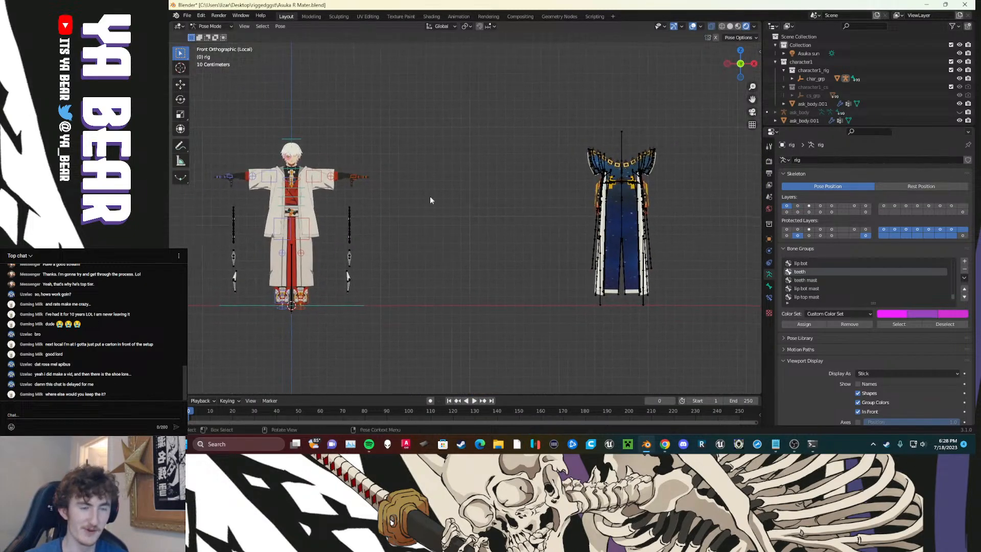
left_click(211, 26)
left_click(209, 36)
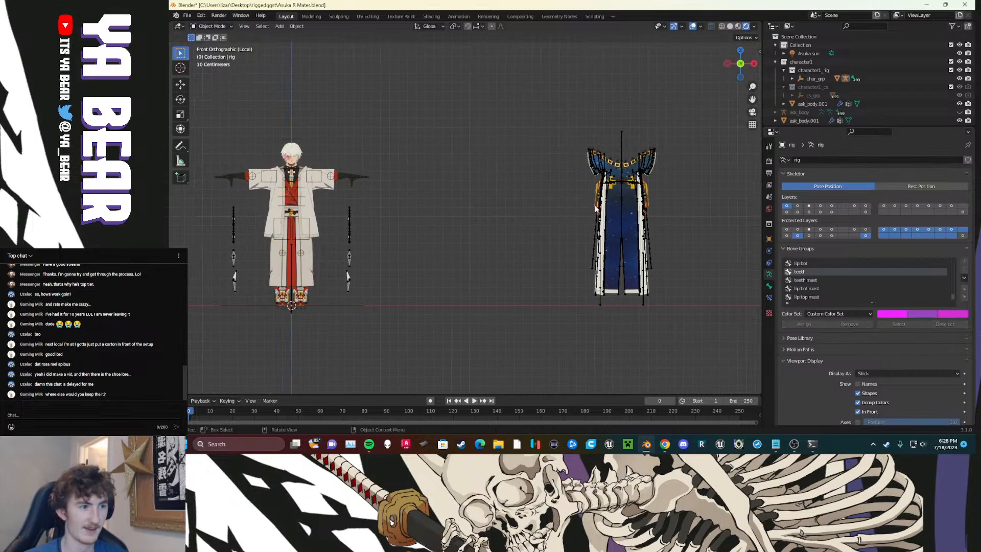
left_click(622, 219)
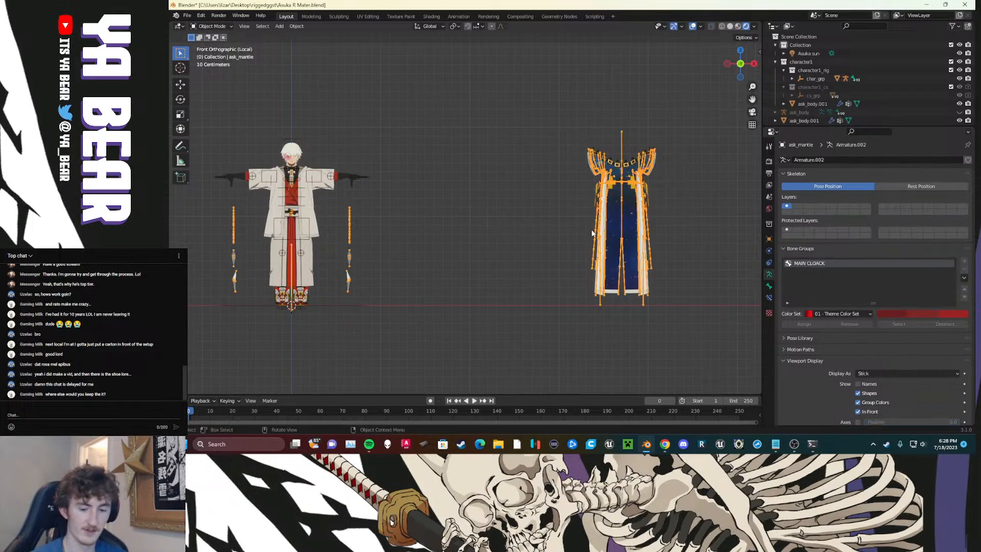
left_click(210, 26)
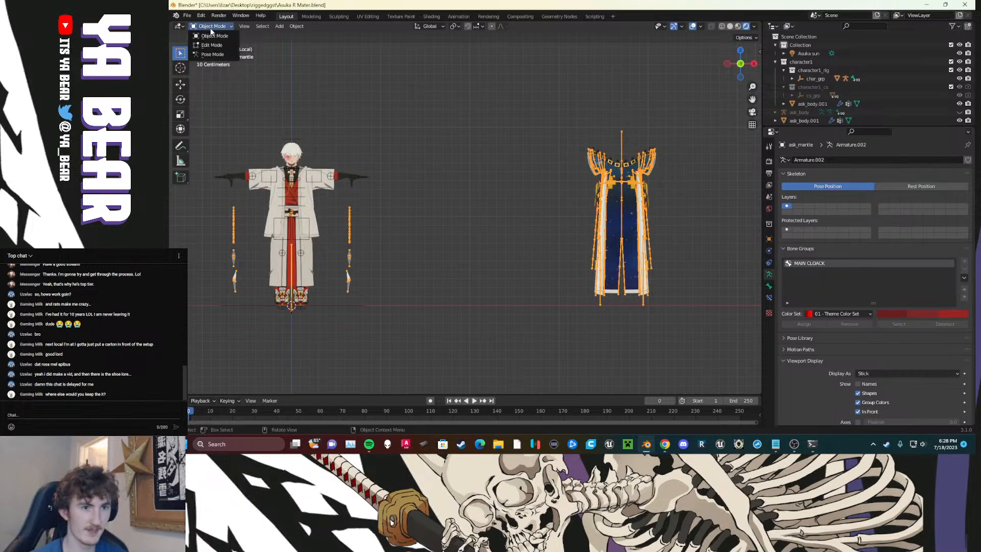
left_click(213, 54)
left_click_drag(538, 106, 696, 332)
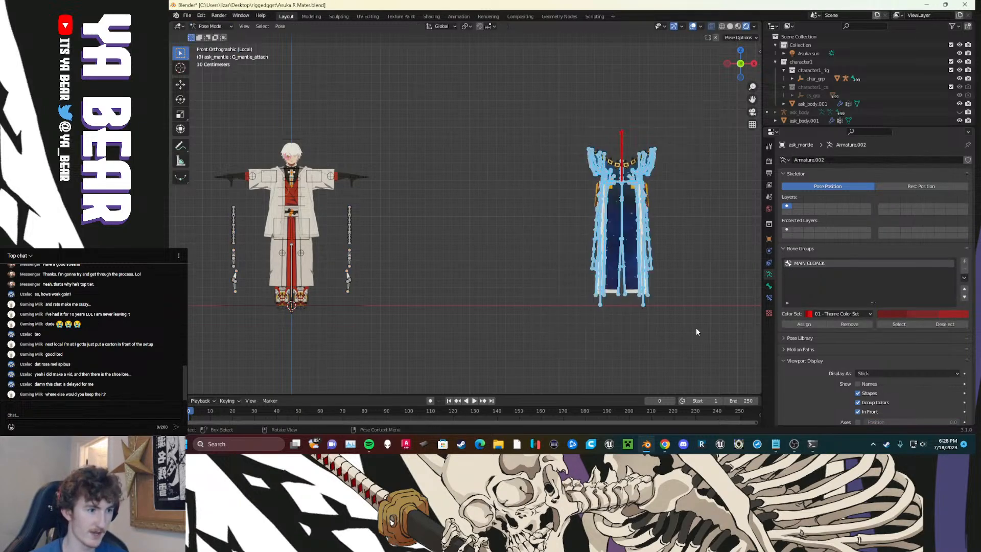
key("a")
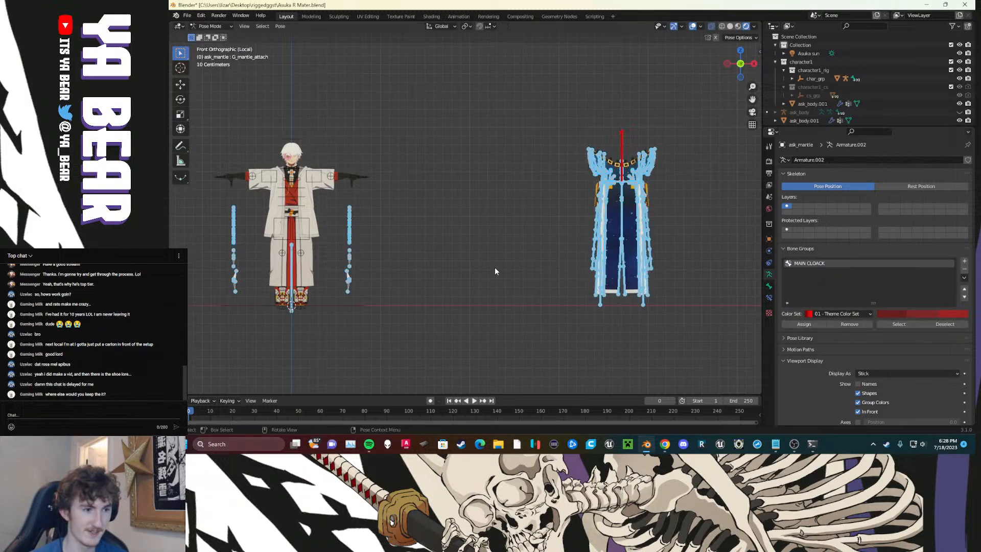
left_click(207, 26)
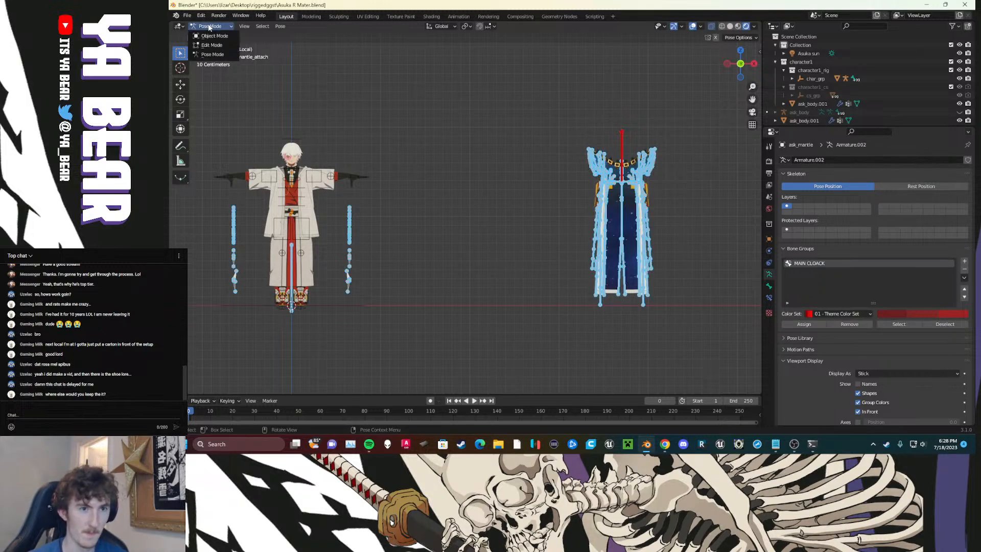
left_click(212, 36)
left_click(595, 175)
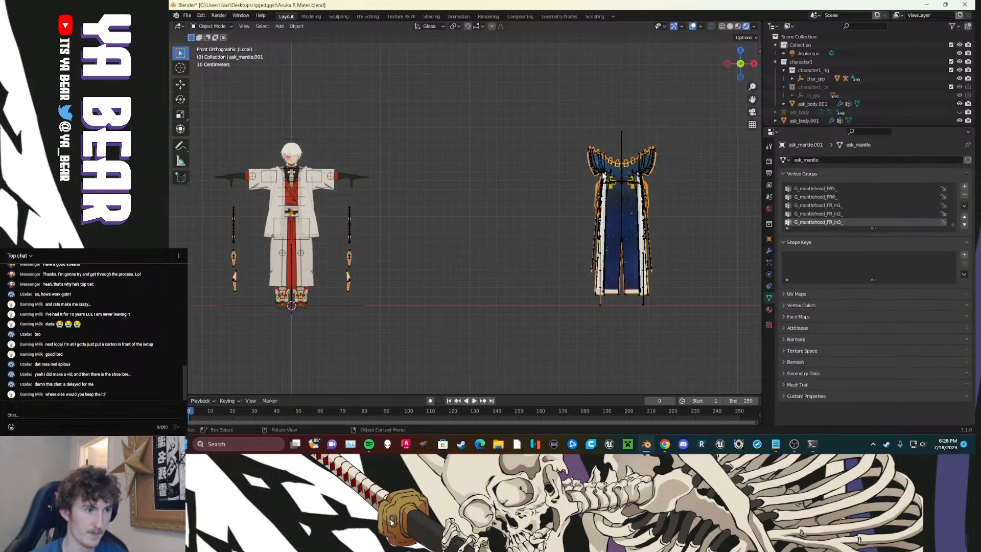
Step: Put the mantle armature in Pose Mode and clear the location of all its bones, bringing the mantle onto the character
left_click(602, 172)
key("ctrl+Tab")
key("alt+a")
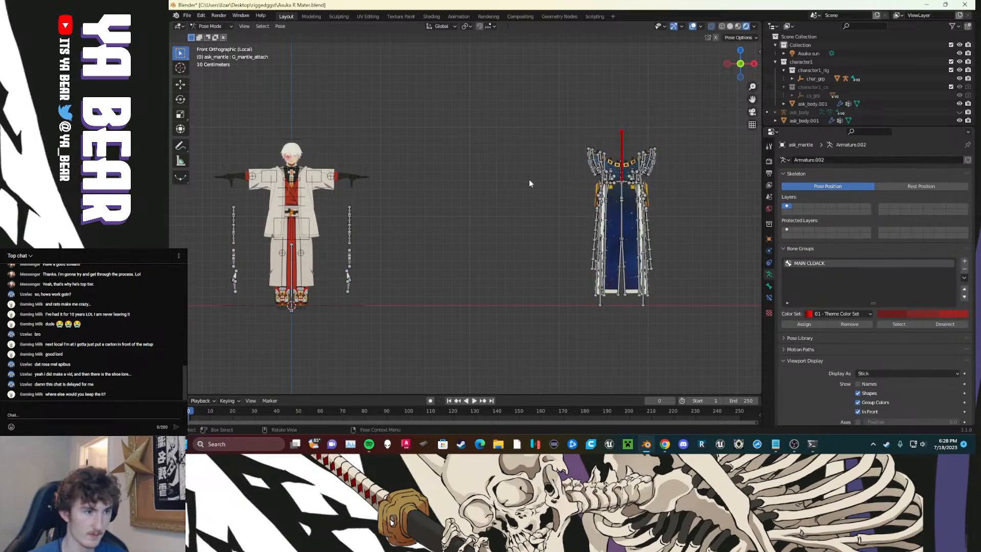
key("a")
key("alt+g")
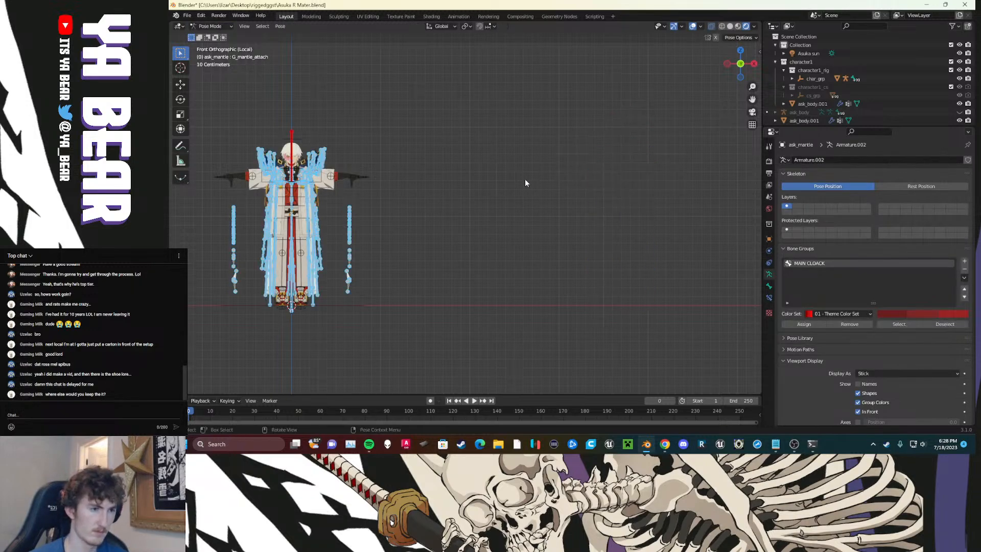
left_click(440, 227)
Step: Select the loose bone chains on both sides of the character and move them straight down along Z, well below the feet
middle_click_drag(373, 215, 530, 215, "shift")
scroll(522, 220, "up", 7)
middle_click_drag(371, 288, 463, 308, "shift")
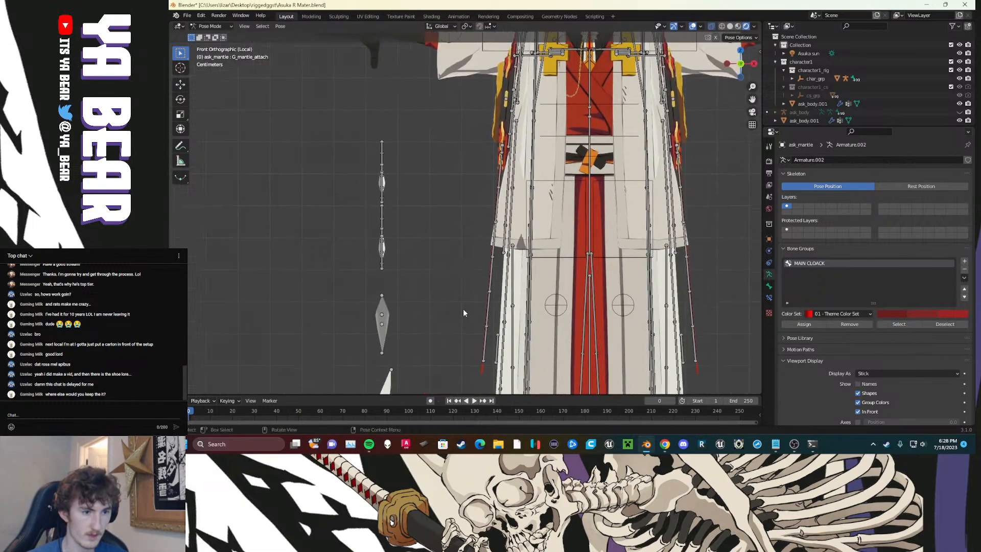
scroll(447, 317, "down", 6)
left_click_drag(418, 179, 452, 306)
left_click_drag(622, 325, 561, 177, "shift")
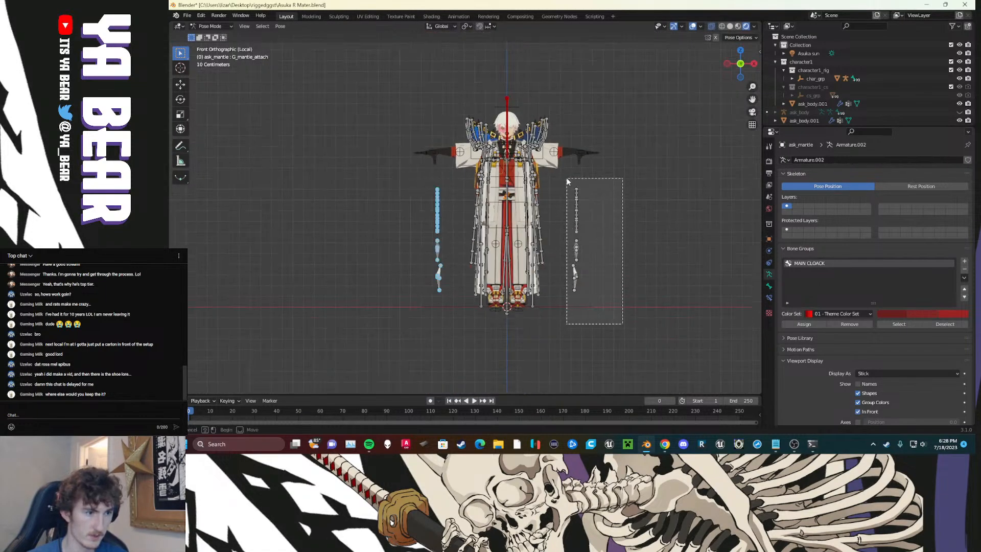
scroll(526, 267, "down", 5)
key("g")
key("z")
left_click(574, 332)
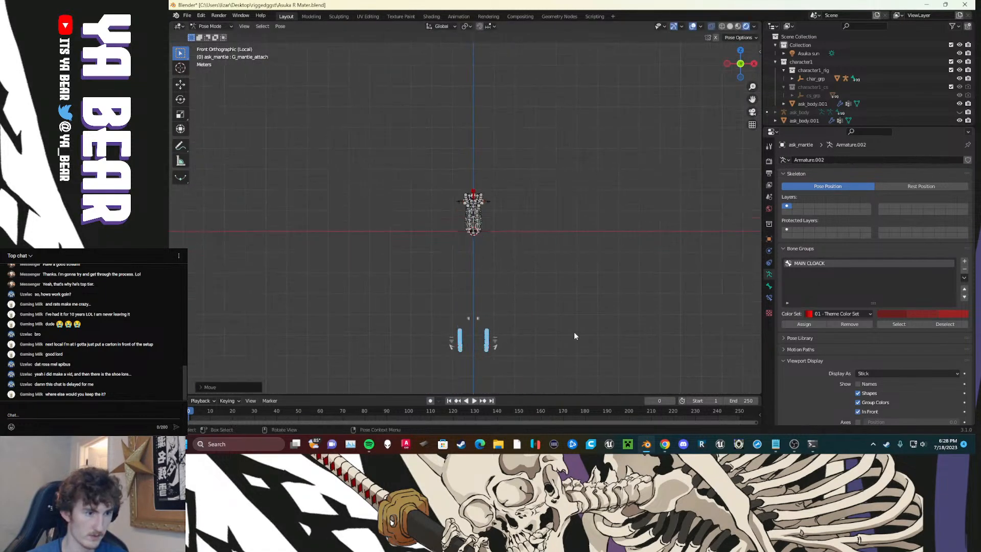
Step: Add a bone group named "xtra" for the loose bone chains, assign them and use 20 - Theme Color Set
left_click(964, 261)
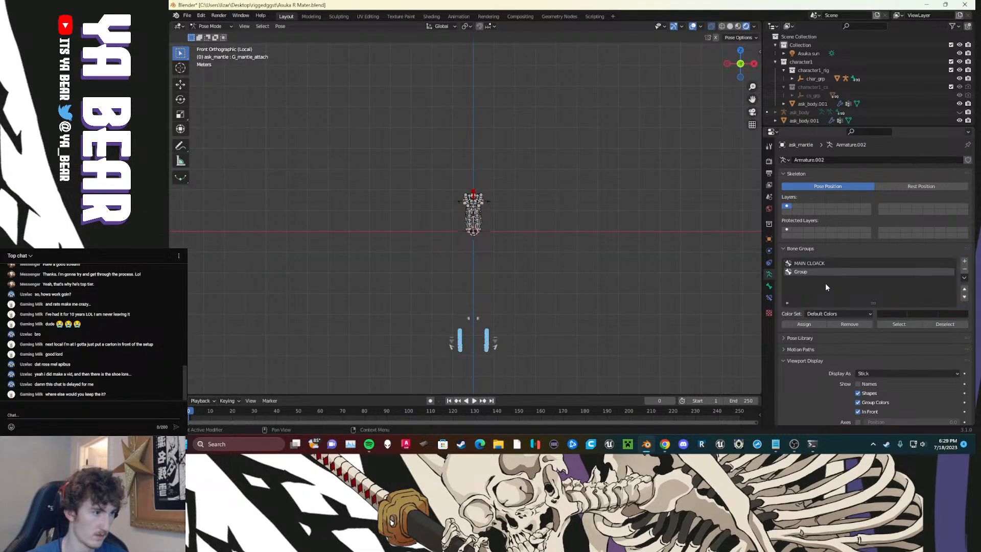
double_click(801, 273)
type("xtr")
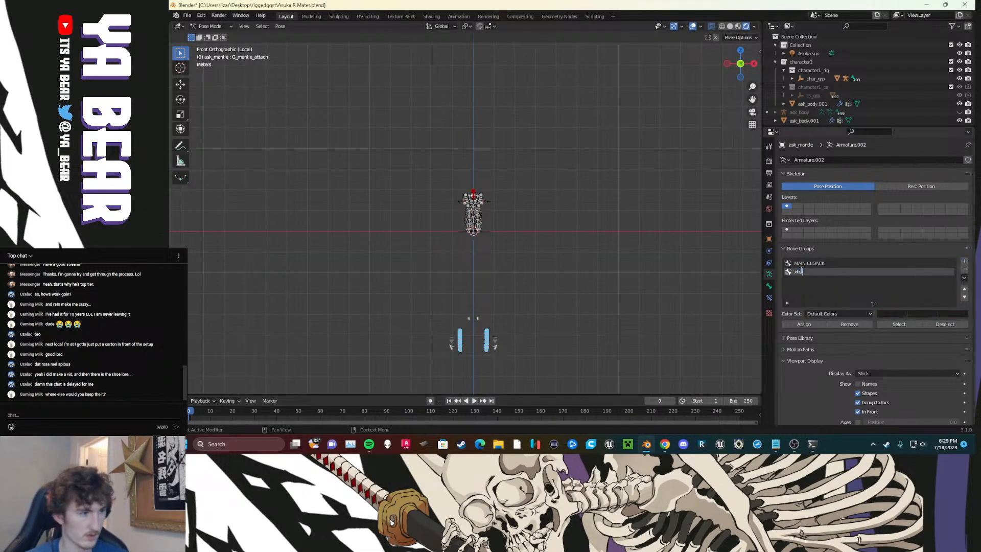
type("a")
left_click(838, 313)
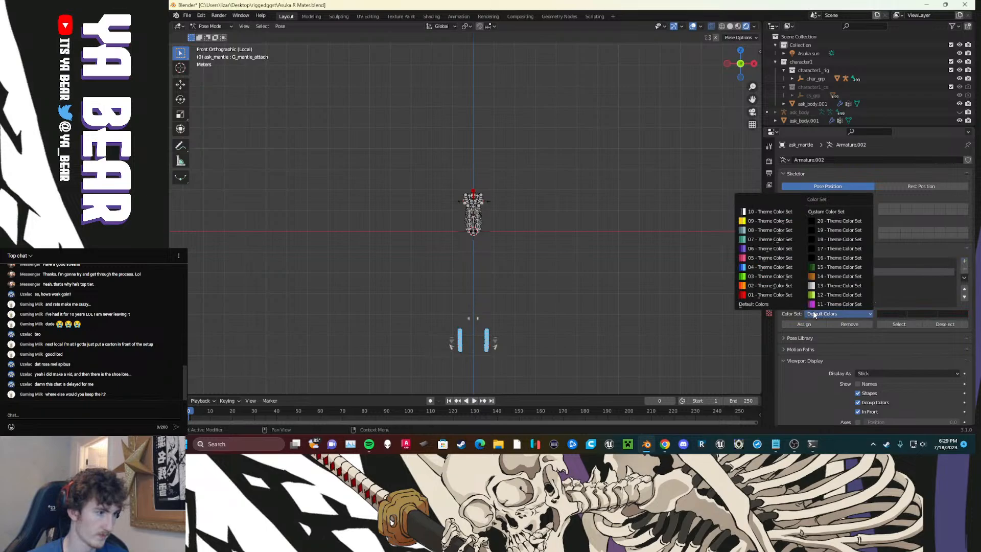
left_click(833, 222)
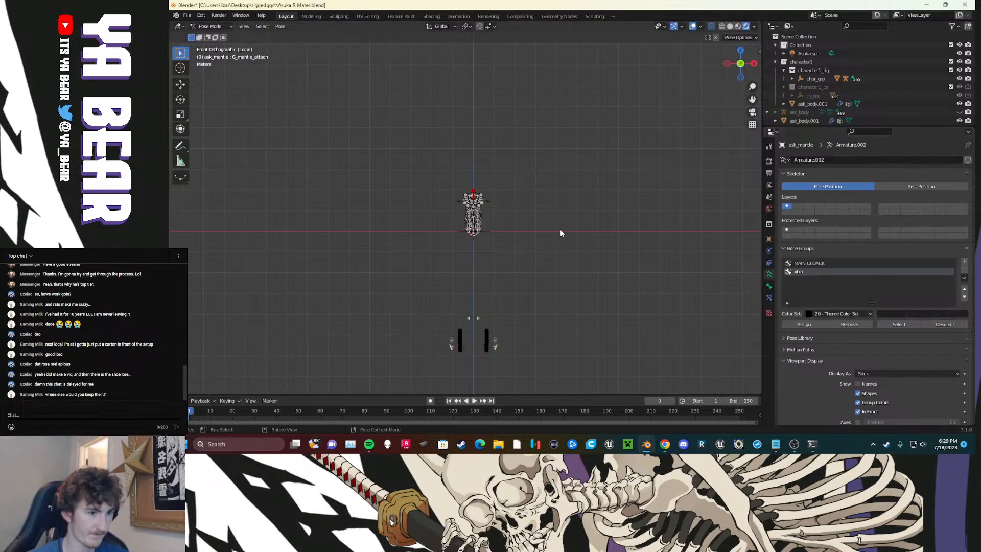
Step: Move the mantle by its red attach bone to the empty space beside the character
scroll(560, 229, "up", 10)
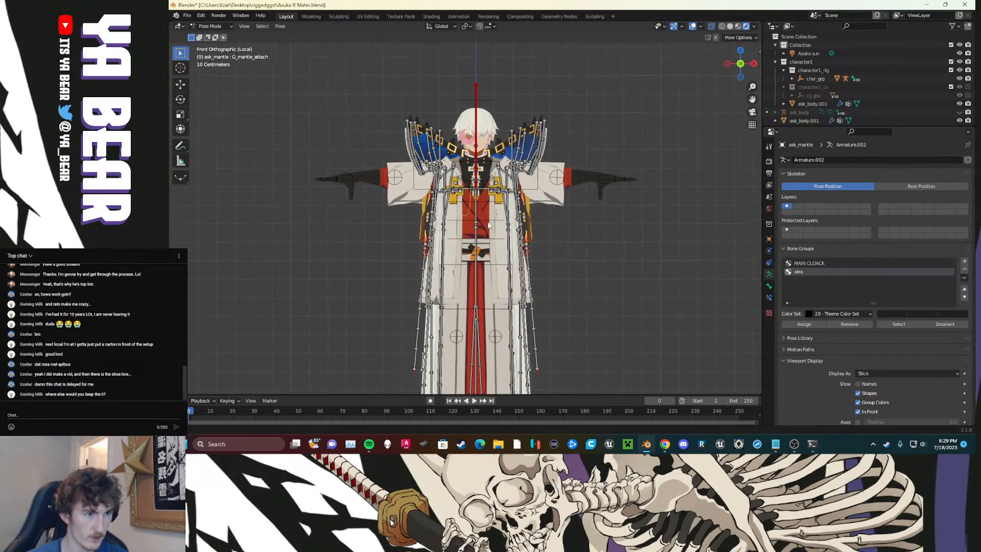
scroll(487, 215, "down", 4)
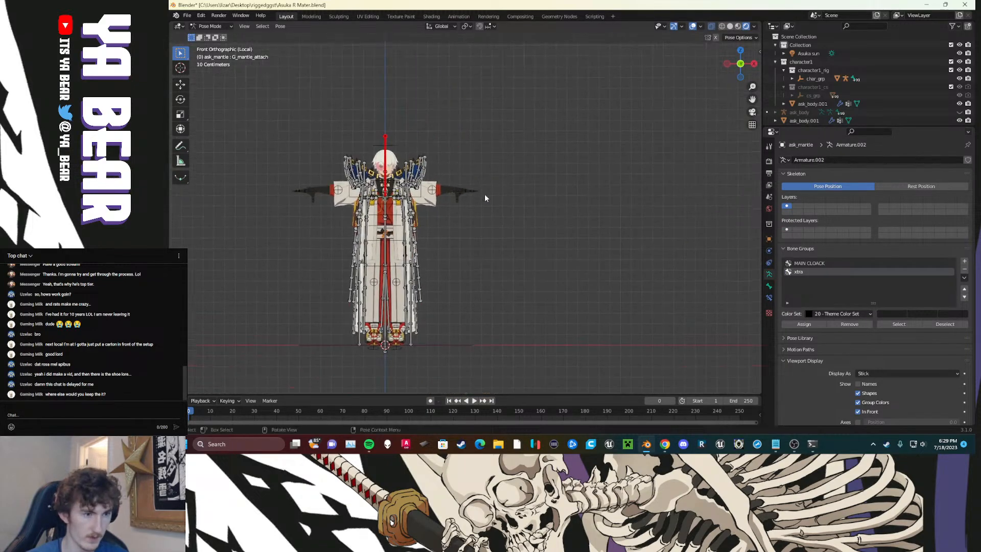
key("g")
left_click(655, 209)
scroll(607, 265, "up", 2)
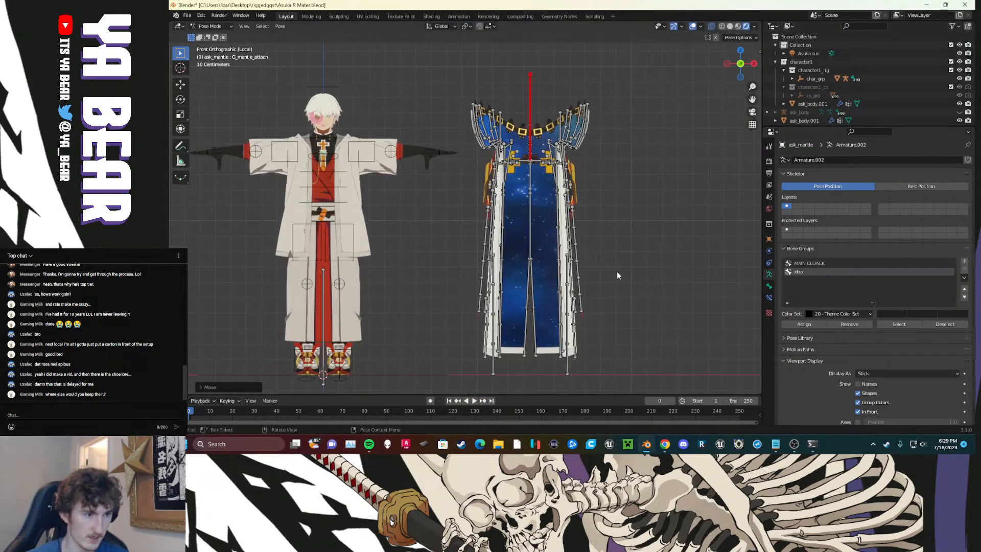
Step: Add a bone group named "strands" to the mantle armature
scroll(612, 268, "up", 5)
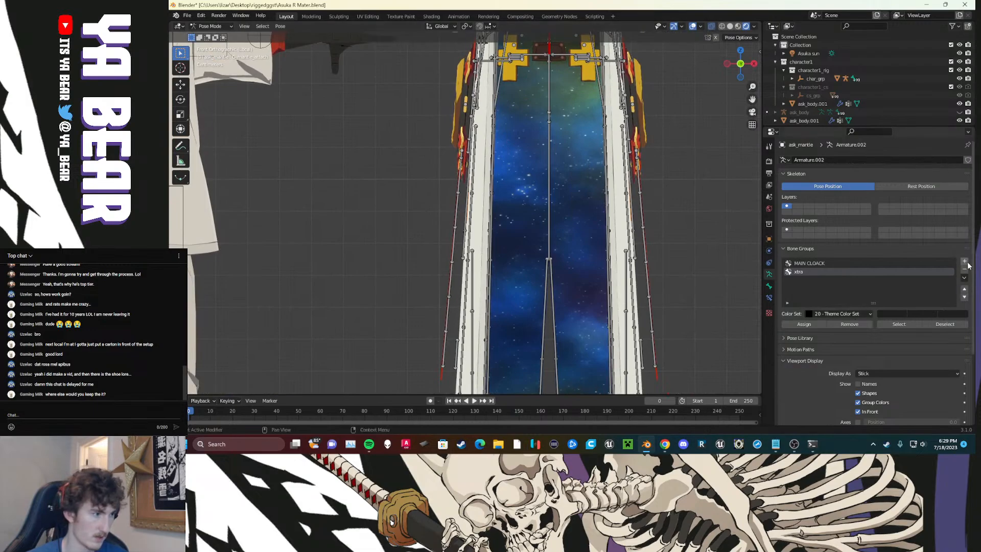
left_click(965, 262)
double_click(808, 279)
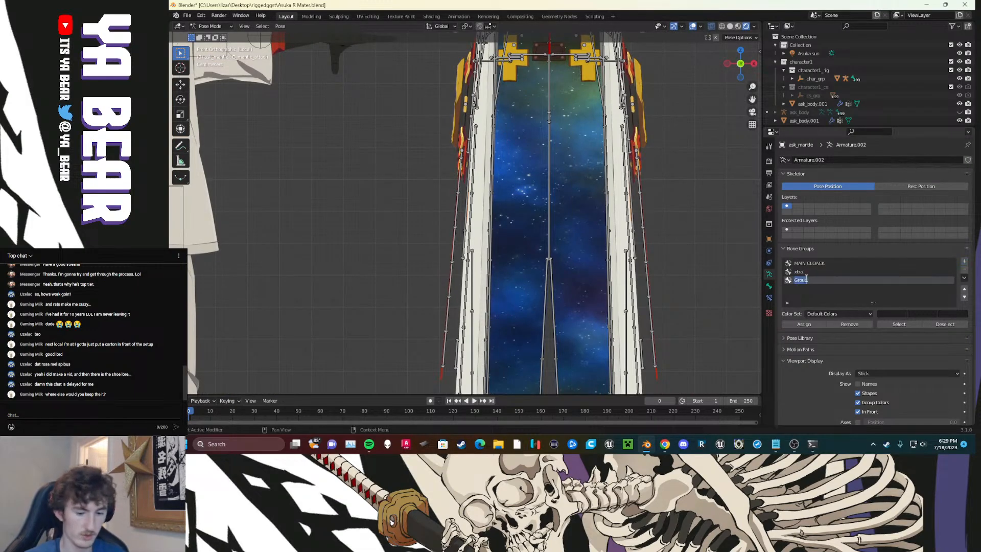
type("strands")
key("Return")
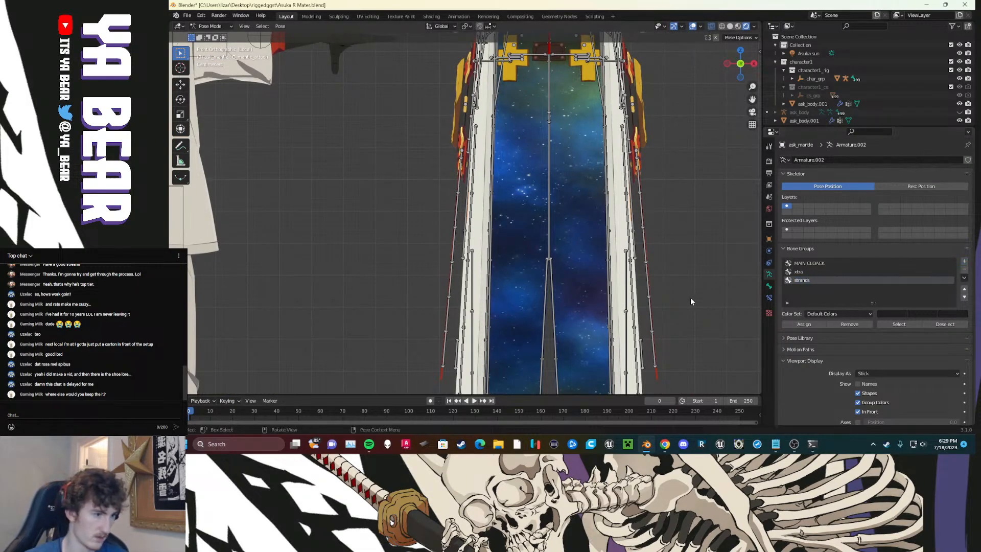
Step: Assign the bones of the red belt straps on both sides of the mantle to "strands" with 12 - Theme Color Set
key("c")
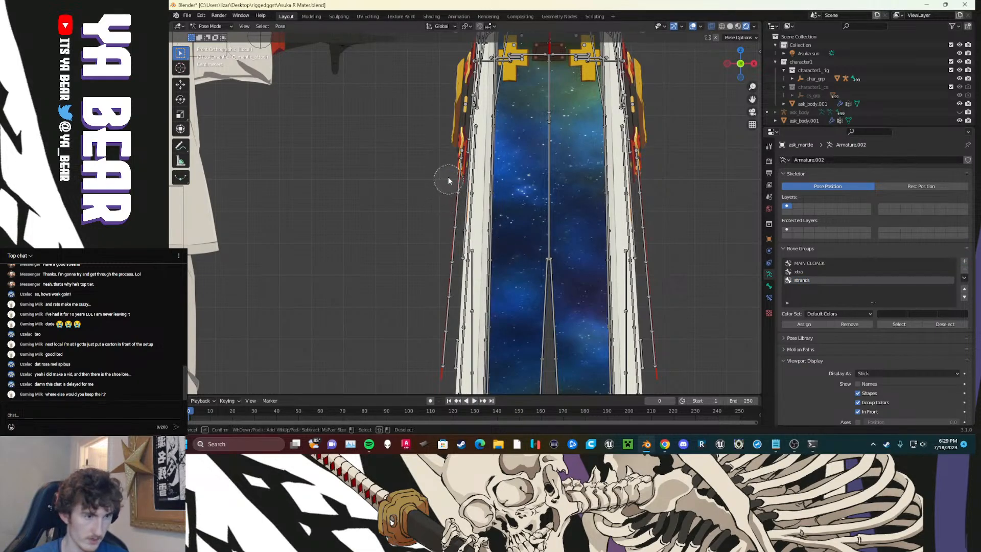
left_click_drag(436, 269, 431, 355)
left_click_drag(661, 343, 654, 233)
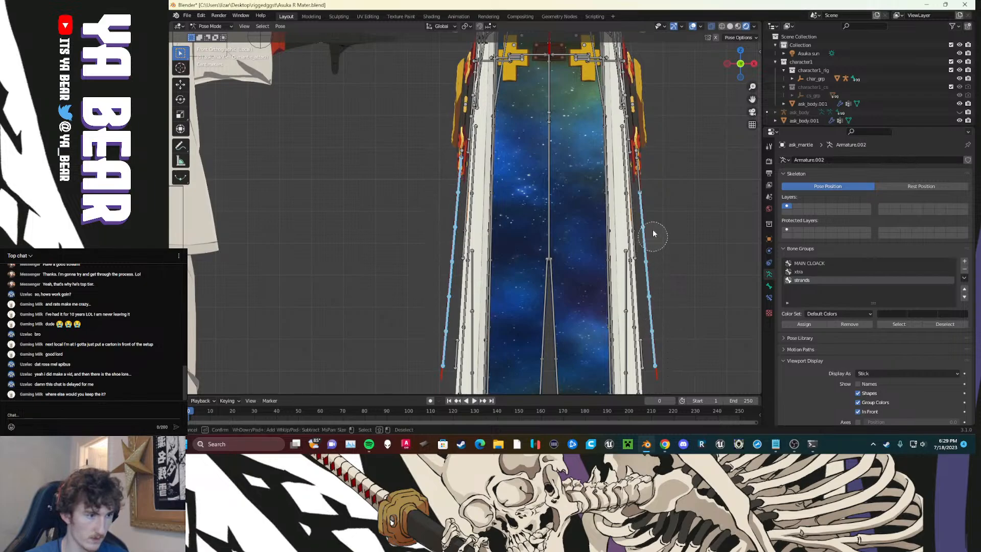
key("Escape")
mouse_move(531, 265)
middle_mouse_down()
mouse_move(602, 266)
mouse_move(515, 263)
middle_mouse_up()
left_click(376, 158, "shift")
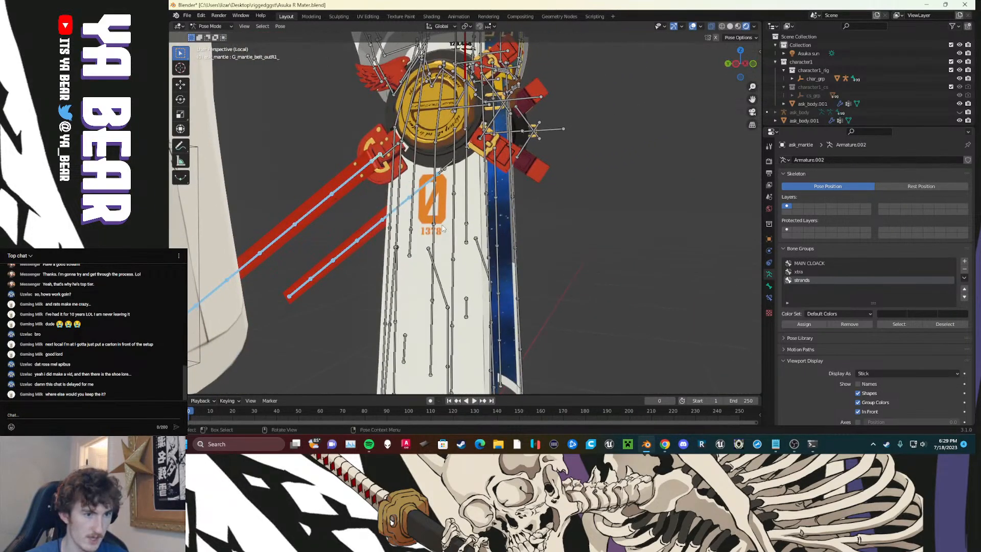
middle_click_drag(377, 159, 658, 158)
left_click(680, 111, "shift")
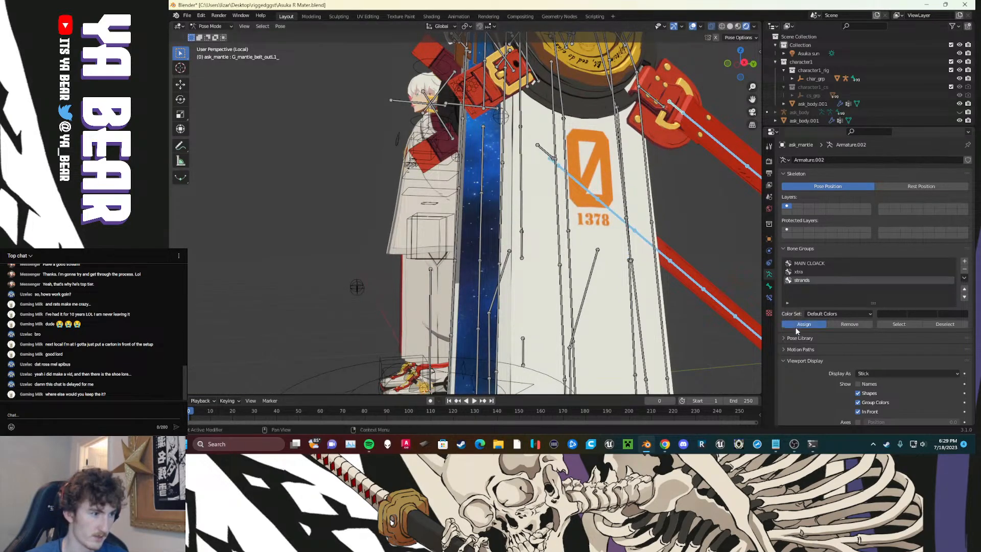
left_click(838, 314)
left_click(838, 296)
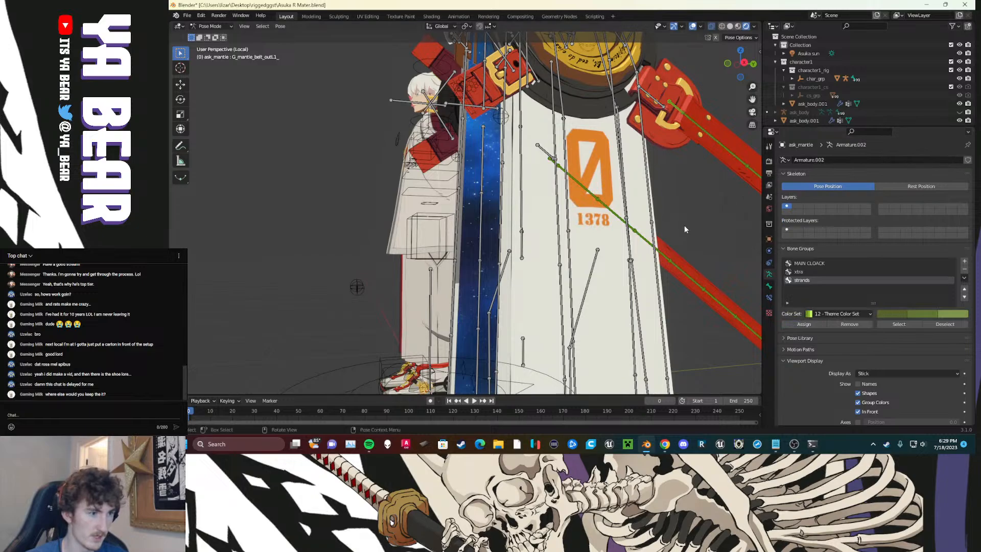
Step: Move the round emblems on both sides of the mantle outward, clear of the cloak, by their main emblem bones
middle_click_drag(685, 229, 373, 163)
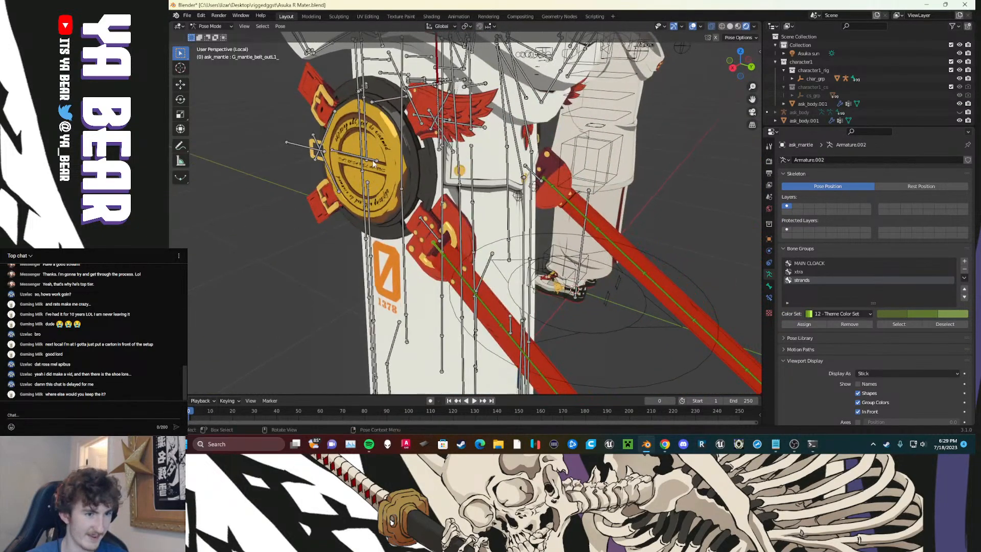
left_click(374, 163)
middle_click_drag(418, 211, 379, 225)
key("g")
left_click(267, 250)
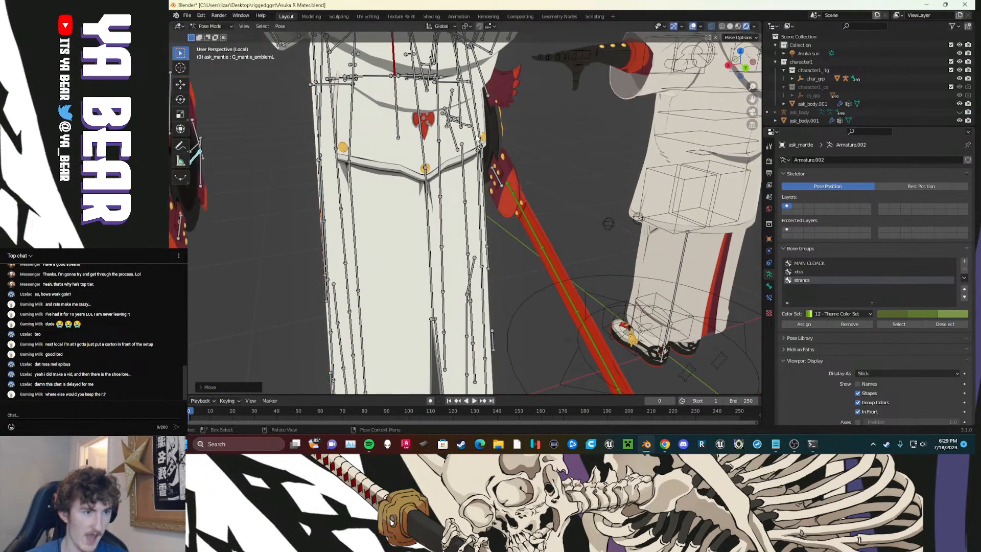
left_click(473, 132)
key("g")
left_click(575, 215)
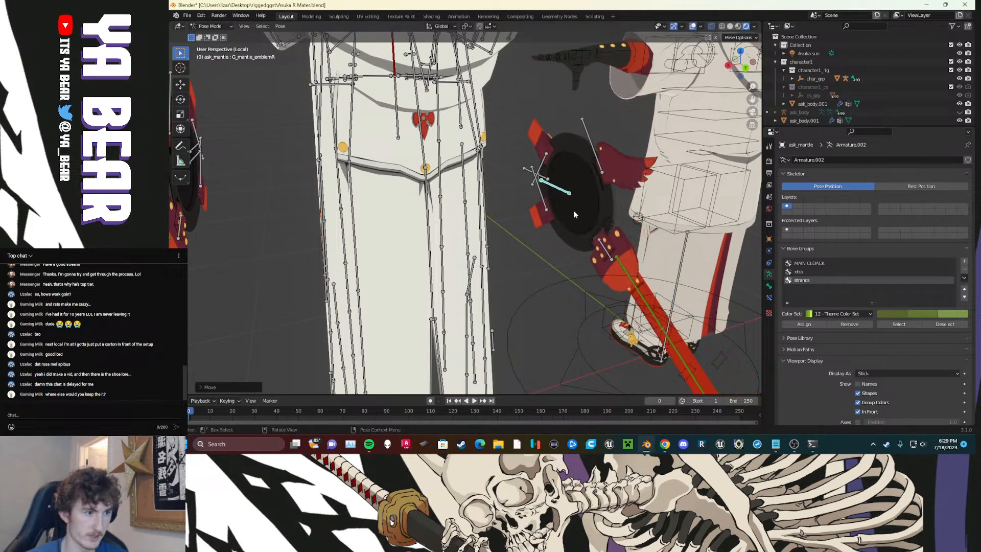
Step: Move all emblem and strap bones on both sides to the second bone layer of the lower row
left_click(605, 250)
middle_click_drag(606, 250, 402, 275)
scroll(402, 275, "down", 1)
scroll(339, 249, "down", 3)
middle_click_drag(338, 249, 271, 259)
middle_click_drag(386, 314, 399, 312)
left_click_drag(399, 313, 370, 158)
middle_click_drag(529, 307, 513, 311)
left_click_drag(538, 338, 482, 175, "shift")
key("m")
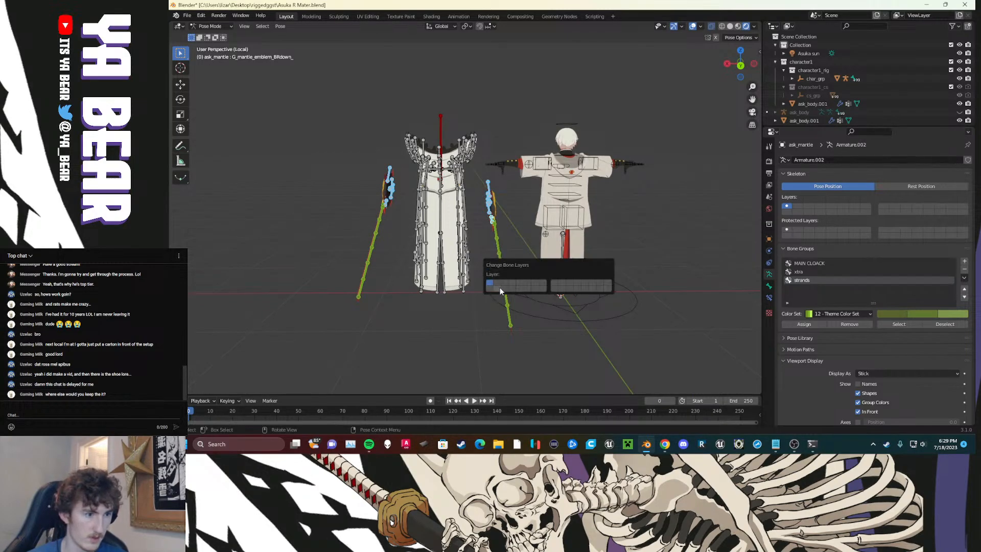
left_click(498, 287)
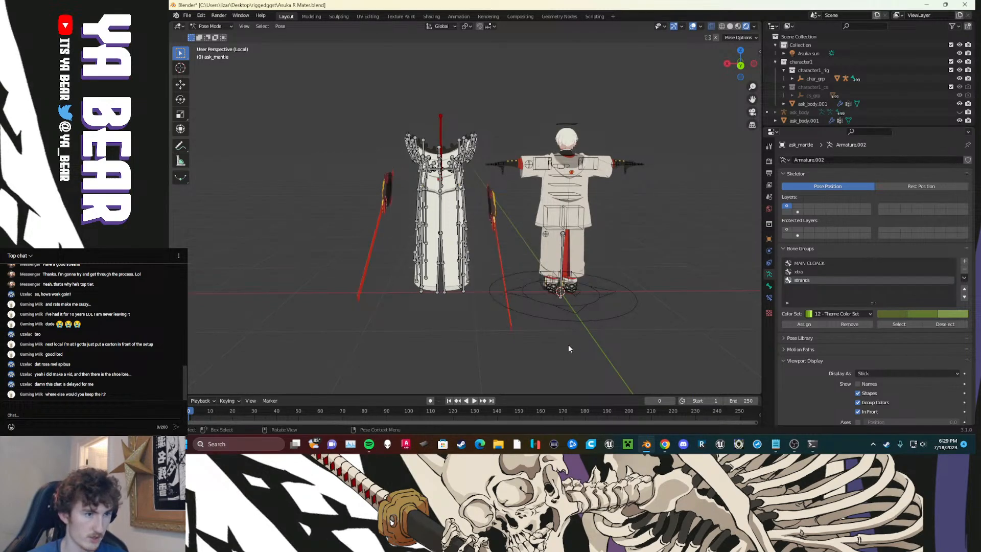
Step: Show only the emblem and strap bone layer and move the gold-faced left emblem farther out from the mantle
left_click(798, 211)
middle_click_drag(406, 321, 462, 269)
scroll(483, 291, "up", 5)
left_click(426, 163)
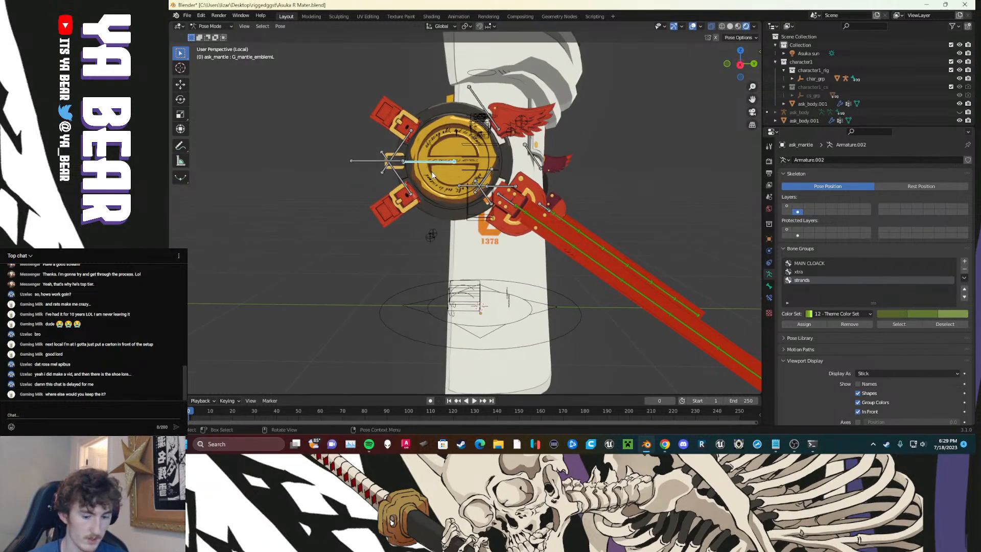
key("g")
left_click(291, 201)
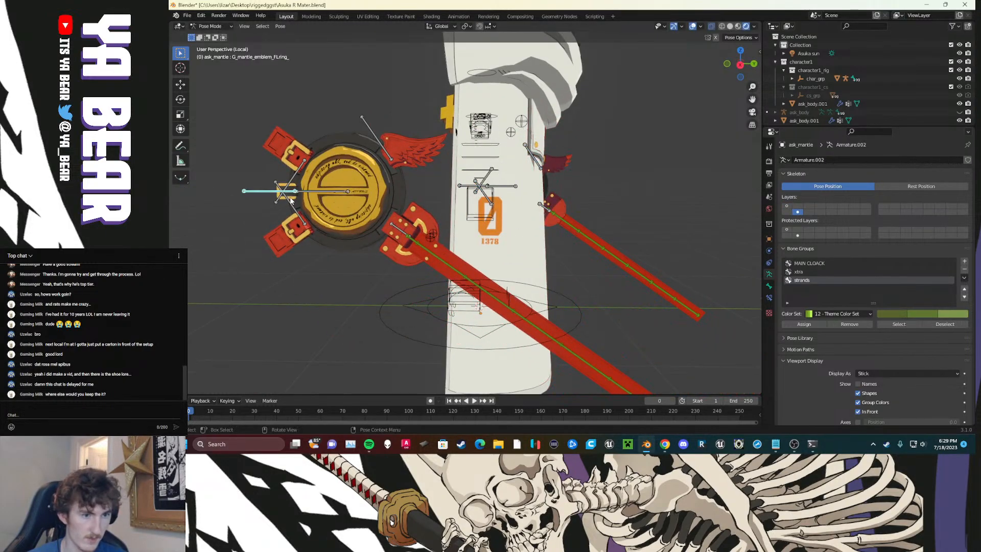
Step: Test the left emblem's upper and lower front bones to check which parts they move
left_click(276, 198)
key("g")
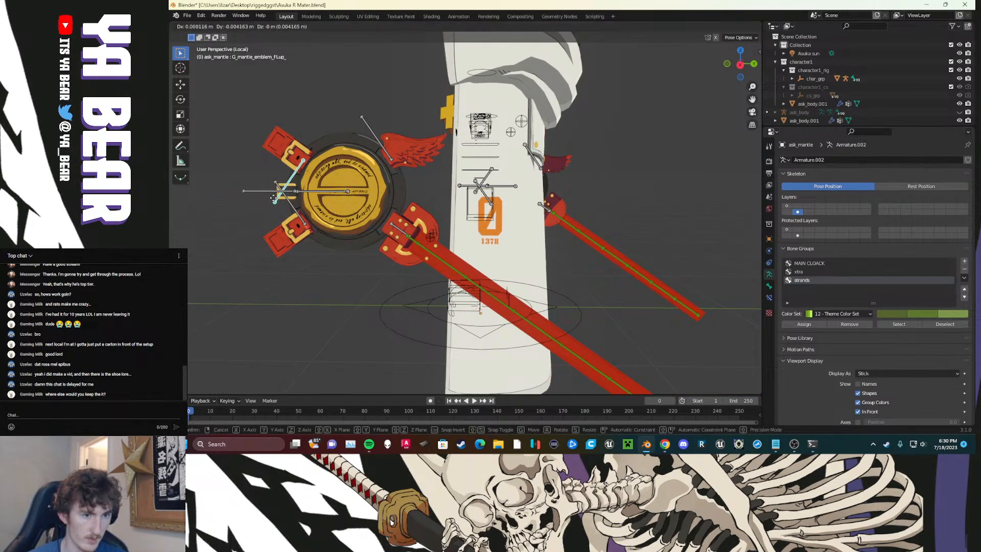
right_click(265, 188)
left_click(286, 207)
key("g")
right_click(277, 220)
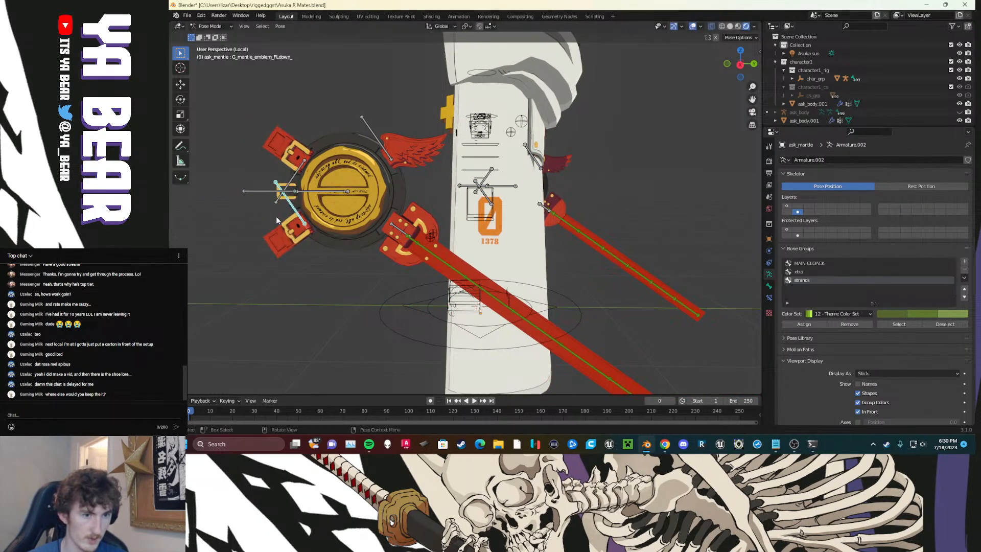
Step: Add a bone group for the left emblem's front buckle bones and use 11 - Theme Color Set
left_click(284, 183)
left_click(267, 192, "shift")
left_click(964, 261)
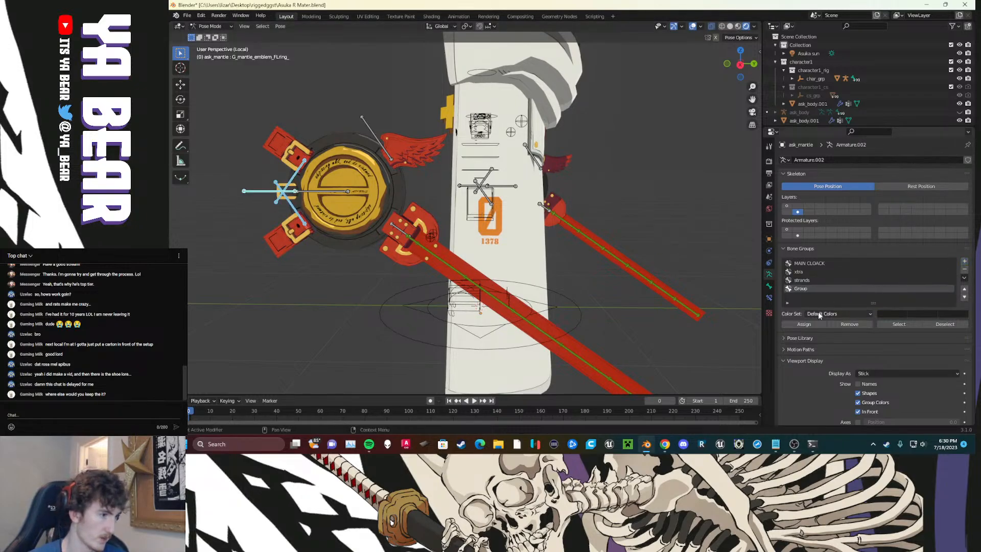
left_click(813, 315)
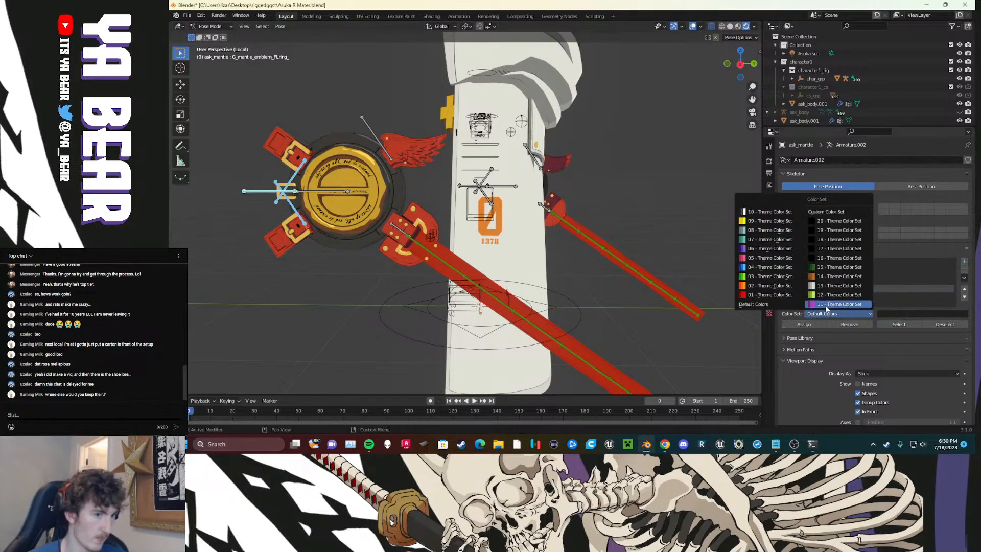
left_click(825, 305)
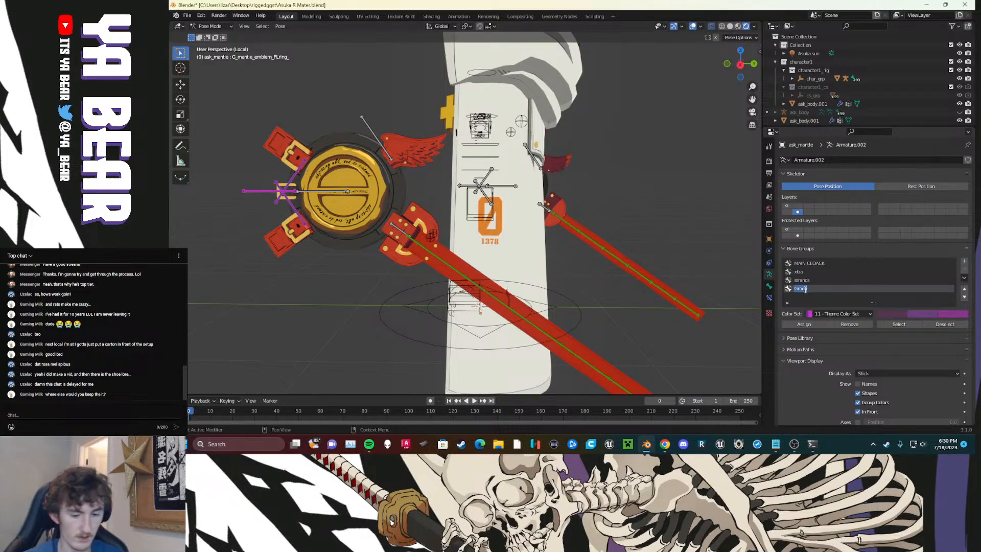
Step: Name the new bone group "buckle"
type("bo")
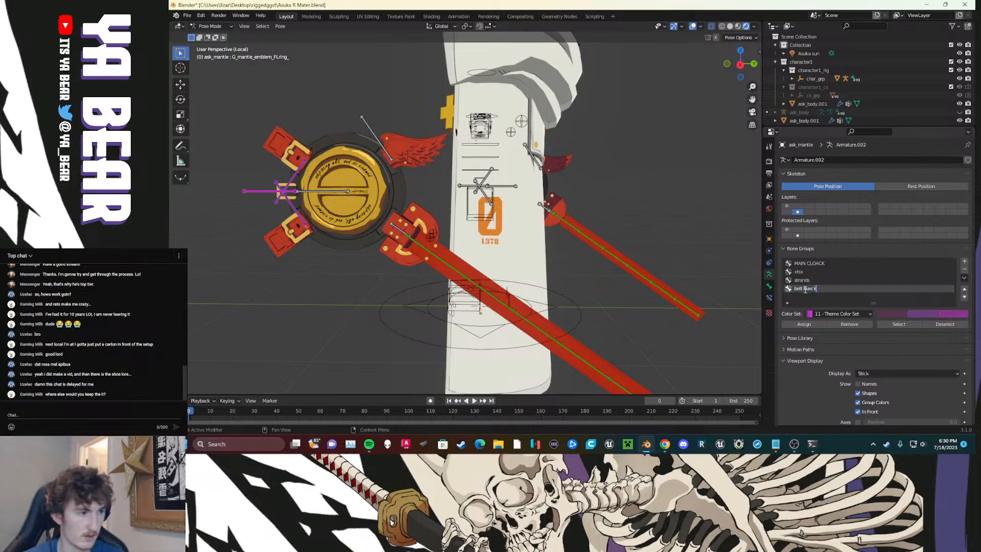
key("BackSpace")
key("BackSpace")
key("BackSpace")
key("BackSpace")
key("BackSpace")
key("BackSpace")
key("BackSpace")
key("BackSpace")
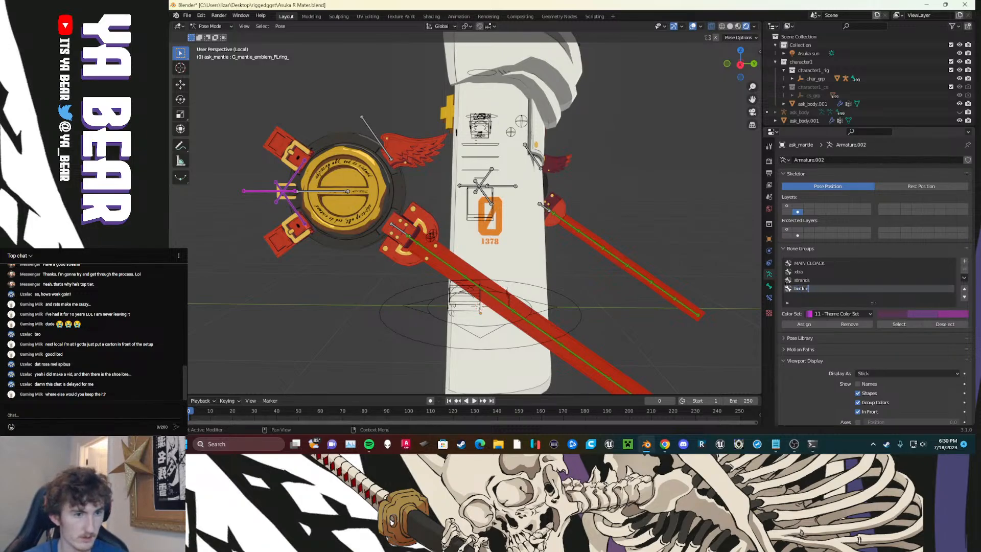
key("Return")
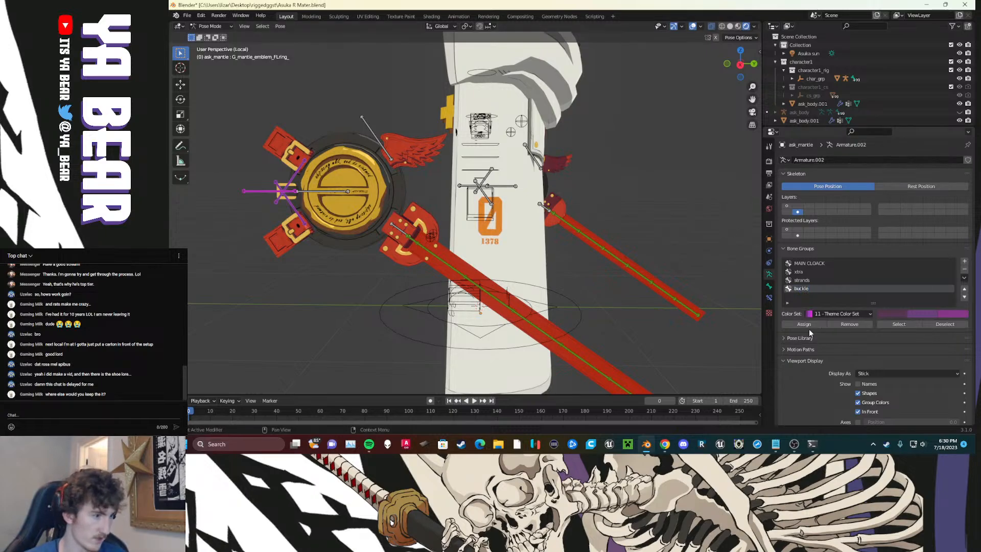
Step: Assign the opposite emblem's front buckle bones to the "buckle" group
middle_click_drag(645, 218, 512, 189)
left_click_drag(509, 175, 511, 201)
left_click(791, 324)
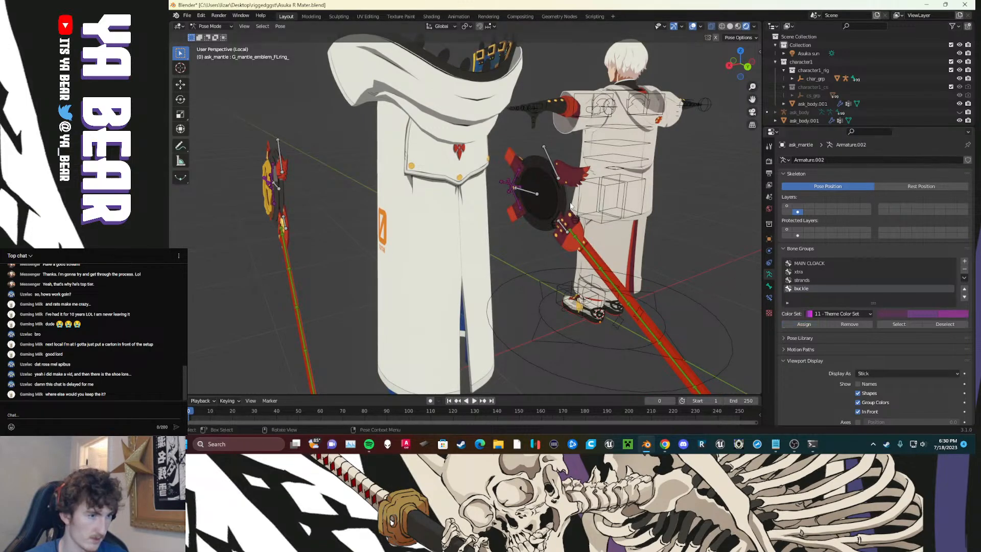
Step: Add a bone group named "main circle" for the main bones of both emblems, using 04 - Theme Color Set
left_click(554, 172)
left_click(535, 195)
middle_click_drag(316, 199, 272, 200)
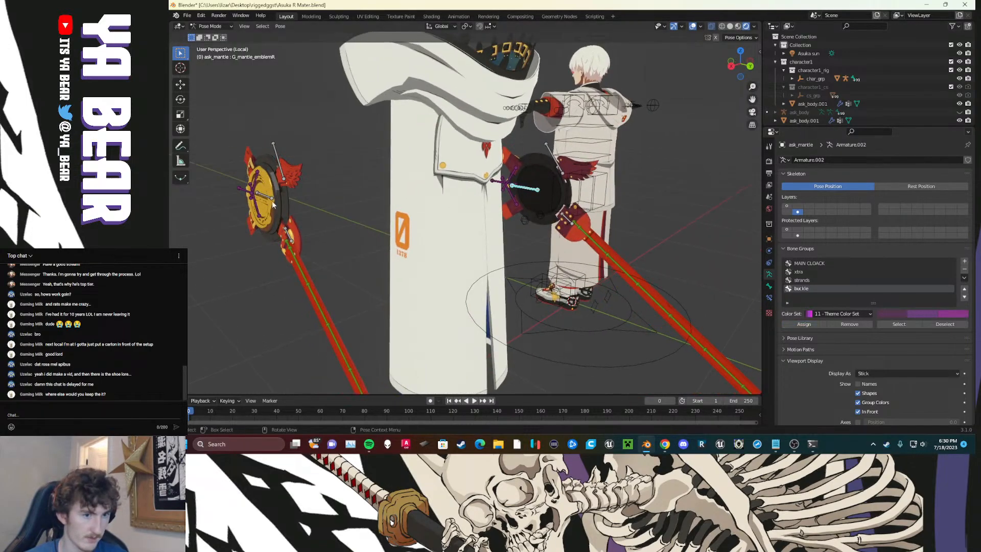
left_click(268, 198, "shift")
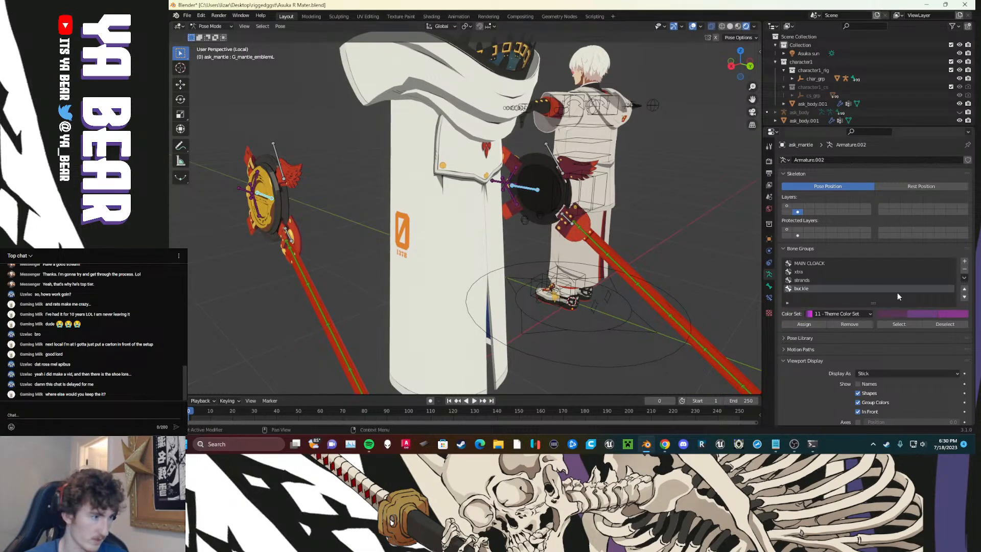
left_click(963, 262)
left_click(838, 314)
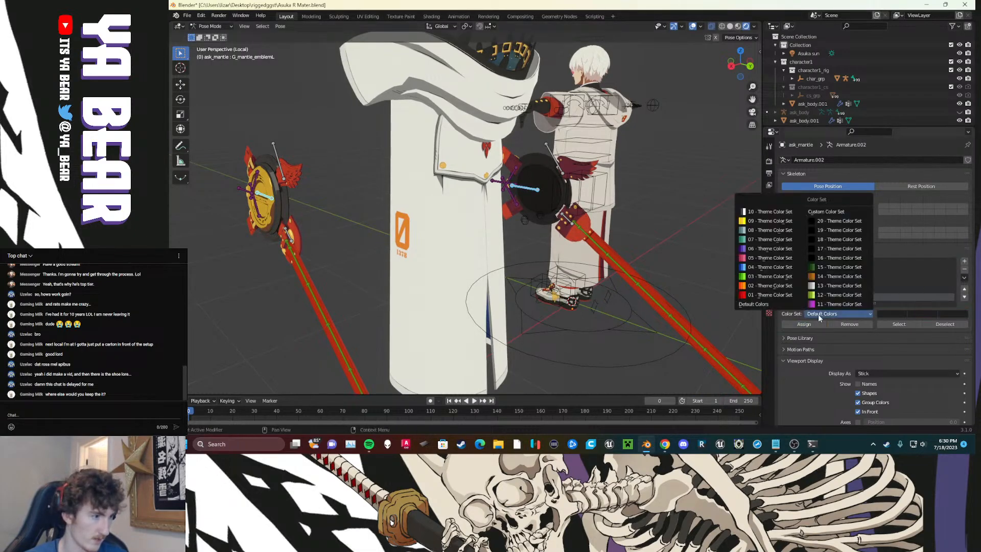
left_click(769, 267)
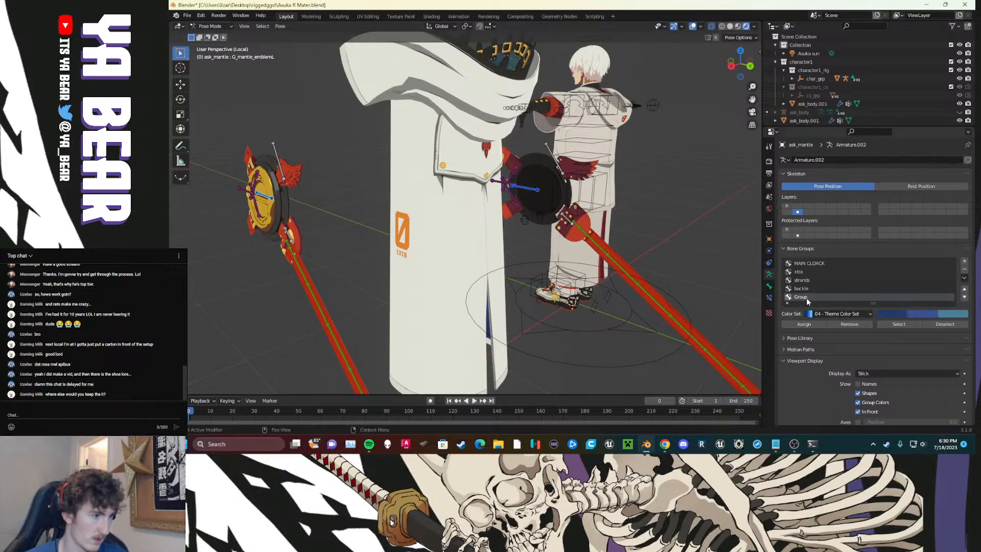
double_click(807, 297)
type("main circle")
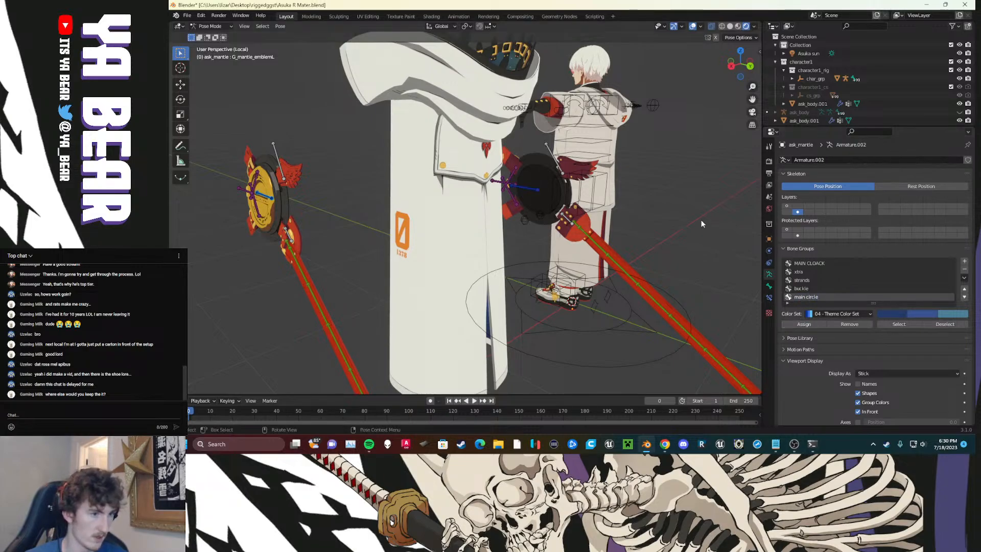
Step: Reset the location of all emblem and strap bones and switch back to the first bone layer
key("a")
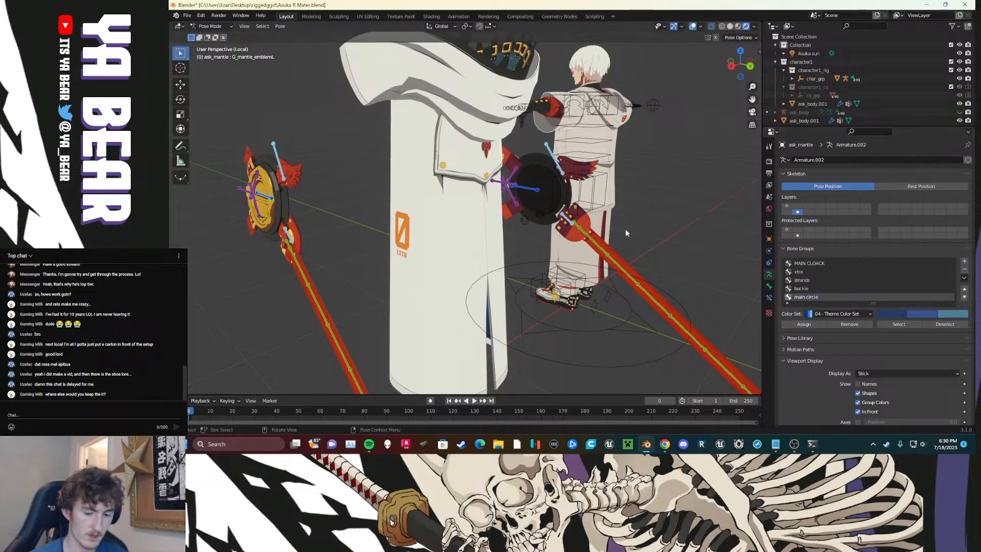
key("alt+g")
middle_click_drag(519, 255, 751, 286)
left_click(787, 206)
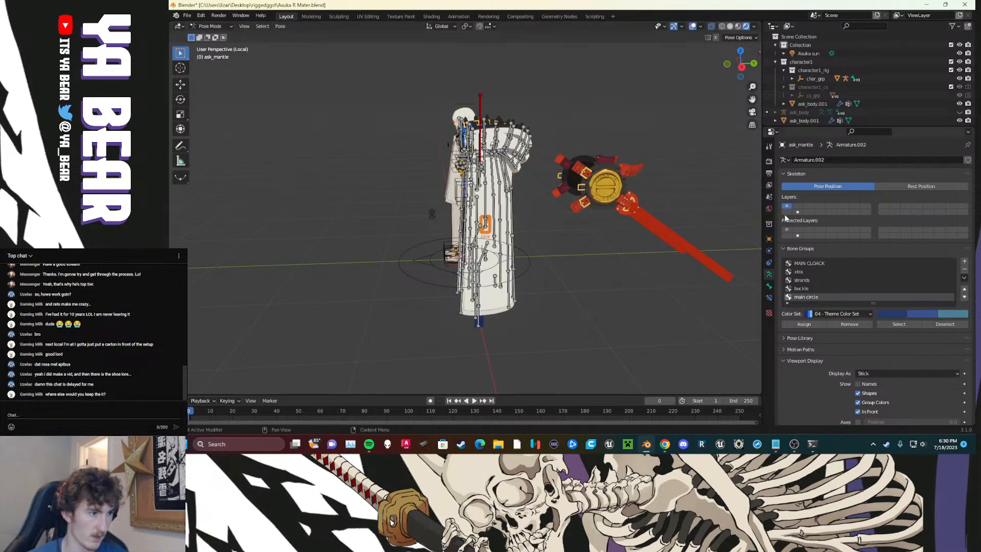
Step: Examine the mantle's central bones and the bones around the plaque and yellow crosses from the front
key("KP_1")
scroll(562, 253, "up", 5)
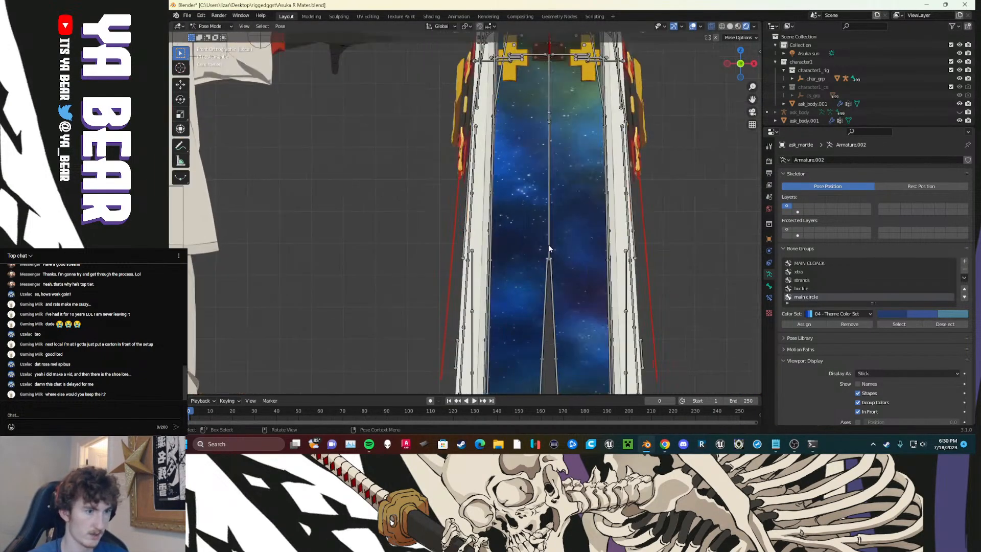
middle_click_drag(569, 159, 516, 246, "shift")
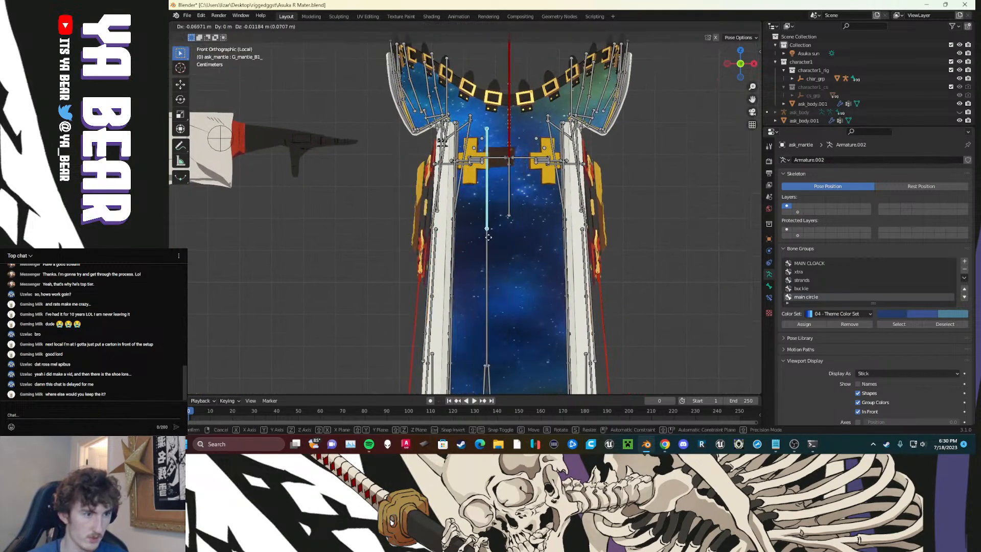
scroll(498, 240, "up", 10)
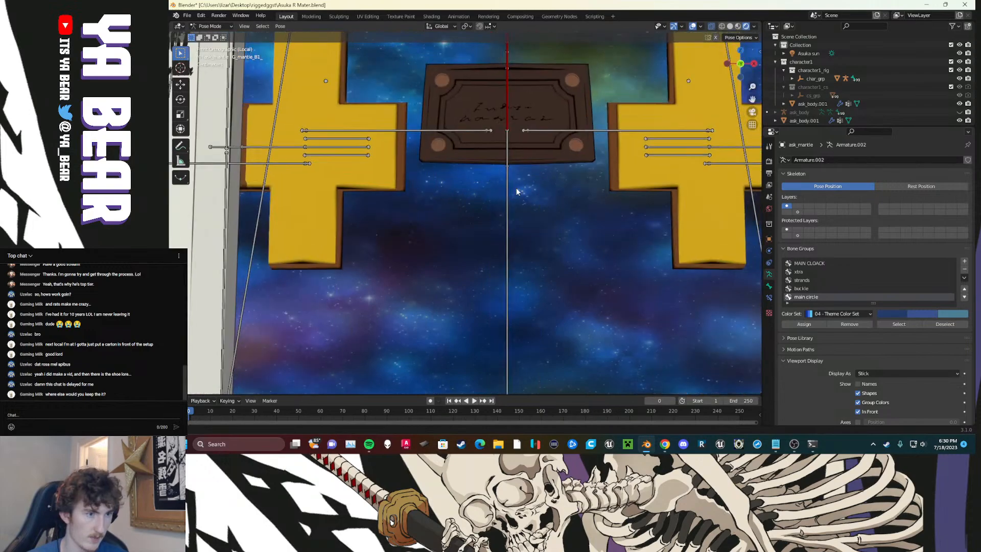
scroll(474, 268, "up", 2)
scroll(370, 242, "down", 10)
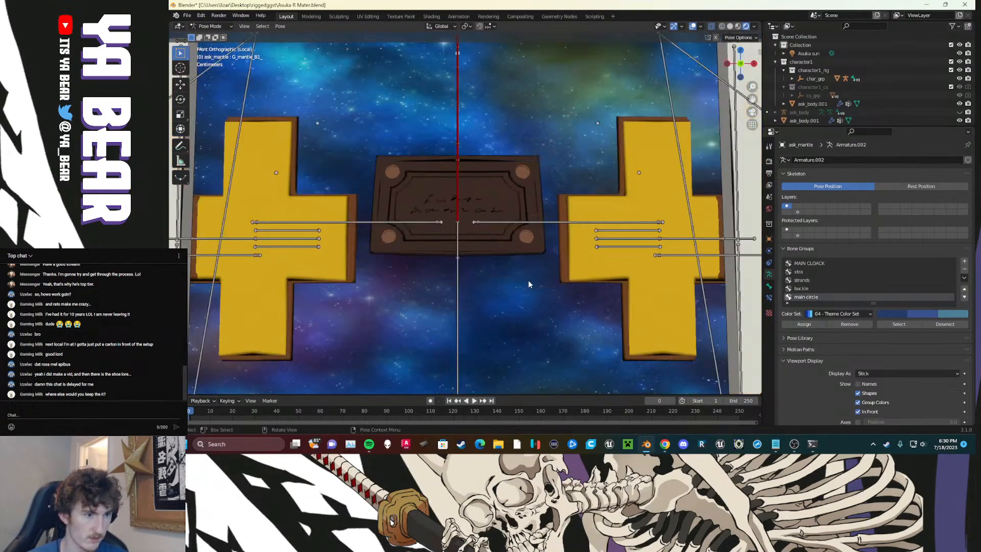
Step: Examine the engraved round emblem with its wing, buckles and straps up close
middle_click_drag(574, 268, 526, 242)
scroll(467, 330, "up", 2)
scroll(466, 244, "up", 5)
scroll(468, 254, "down", 8)
scroll(294, 200, "up", 4)
middle_click_drag(293, 201, 461, 236, "shift")
scroll(419, 220, "up", 2)
scroll(461, 236, "up", 1)
scroll(547, 235, "down", 3)
scroll(549, 235, "up", 1)
middle_click_drag(549, 235, 542, 238)
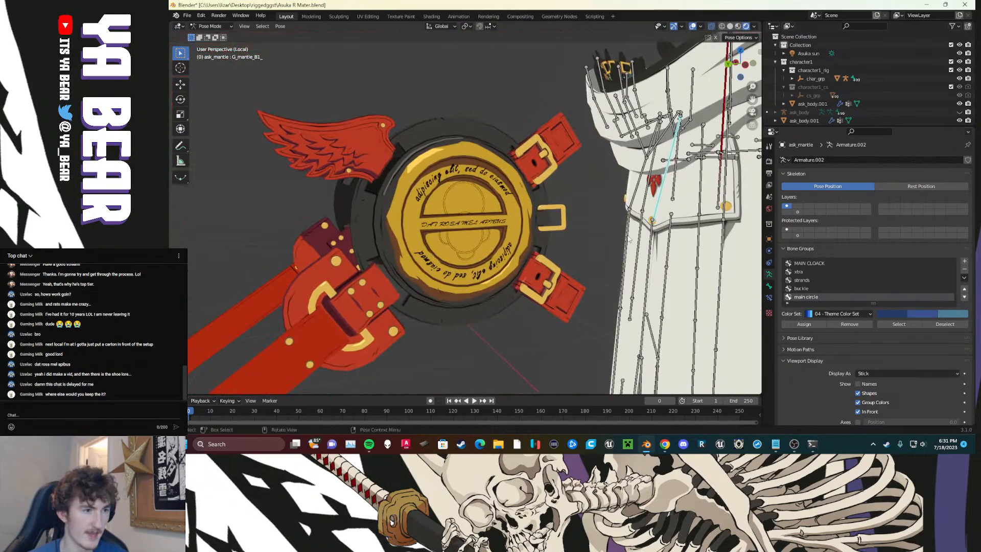
Step: Test the two shoulder bones inside the mantle to check what they deform
scroll(629, 240, "down", 4)
middle_click_drag(630, 239, 539, 258)
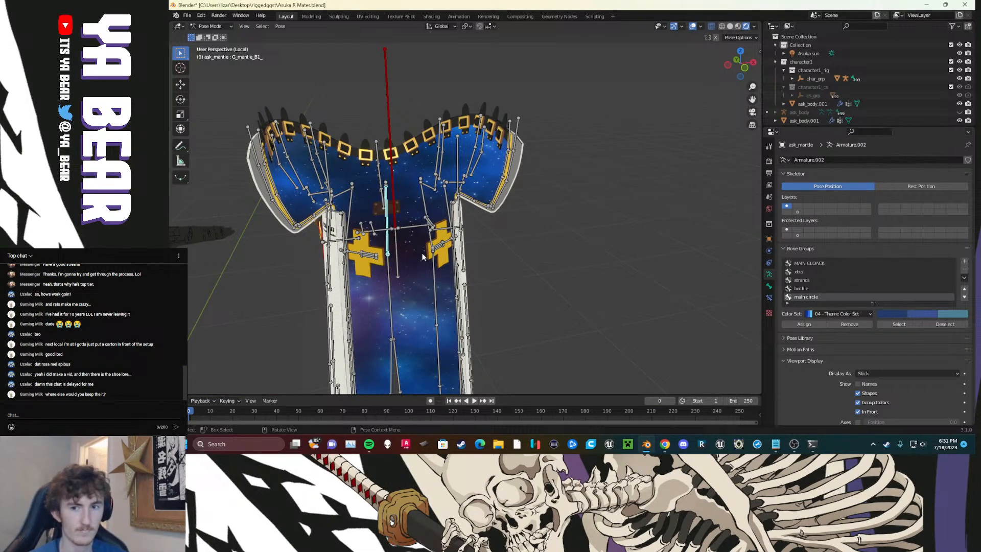
scroll(488, 251, "up", 2)
scroll(486, 253, "up", 1)
scroll(485, 253, "down", 1)
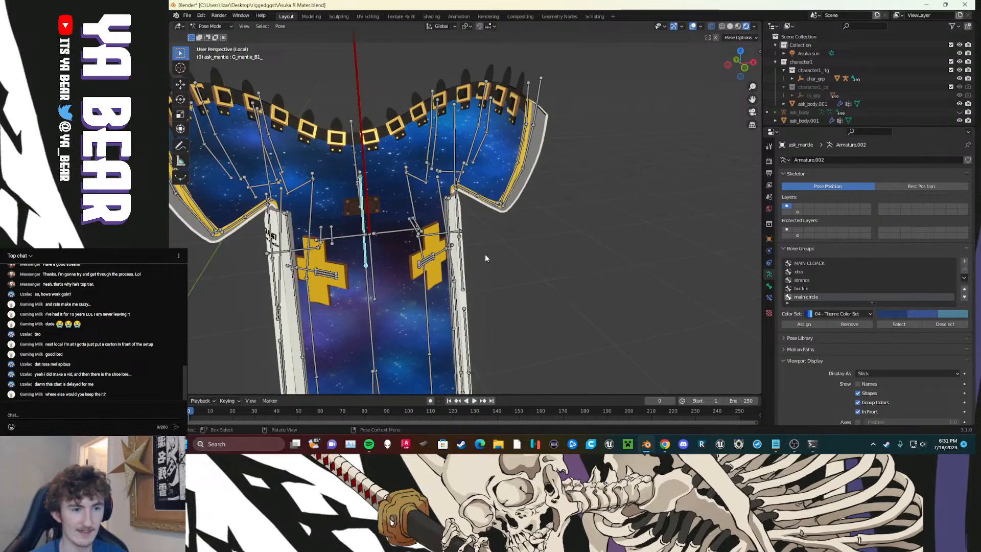
middle_click_drag(486, 253, 502, 264)
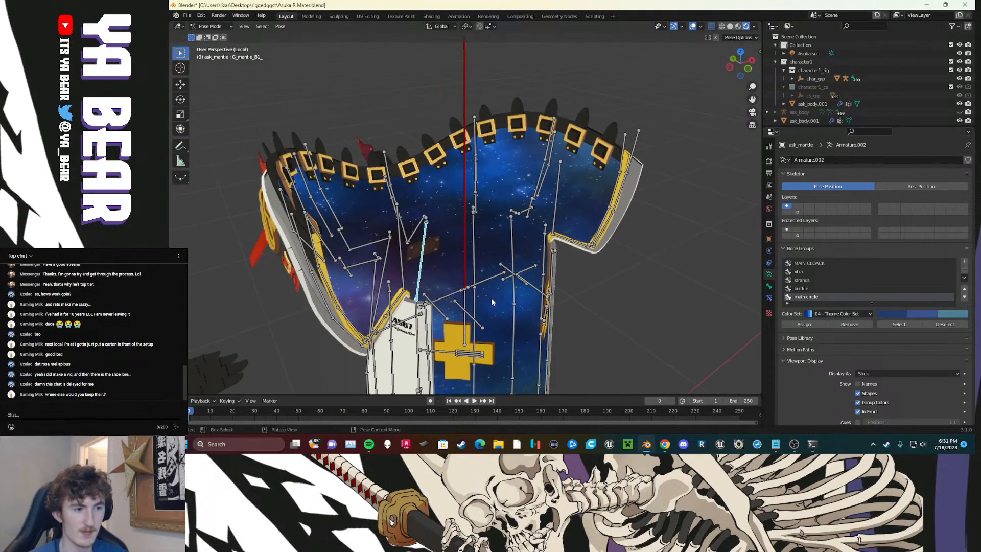
scroll(491, 298, "up", 3)
left_click(471, 233)
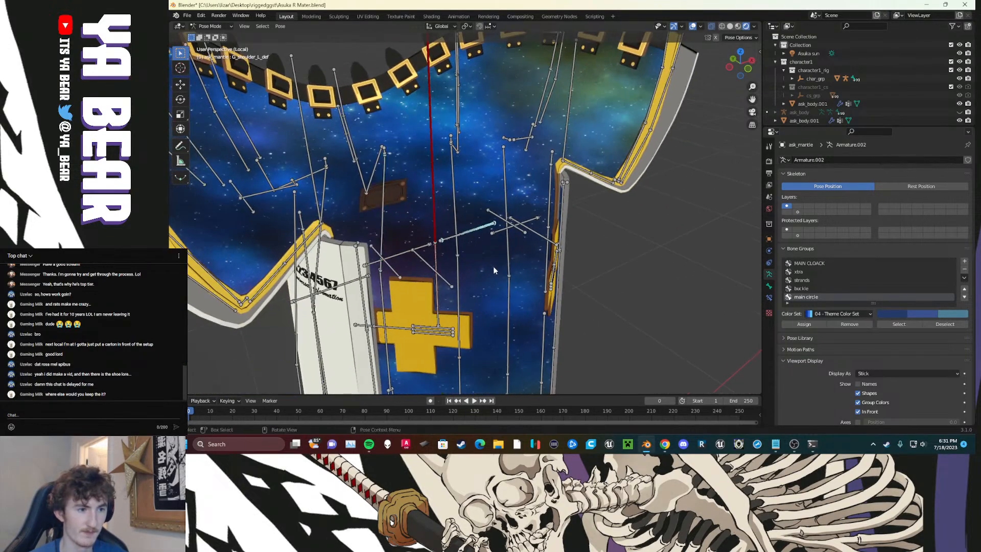
middle_click_drag(494, 271, 486, 268)
key("g")
right_click(368, 235)
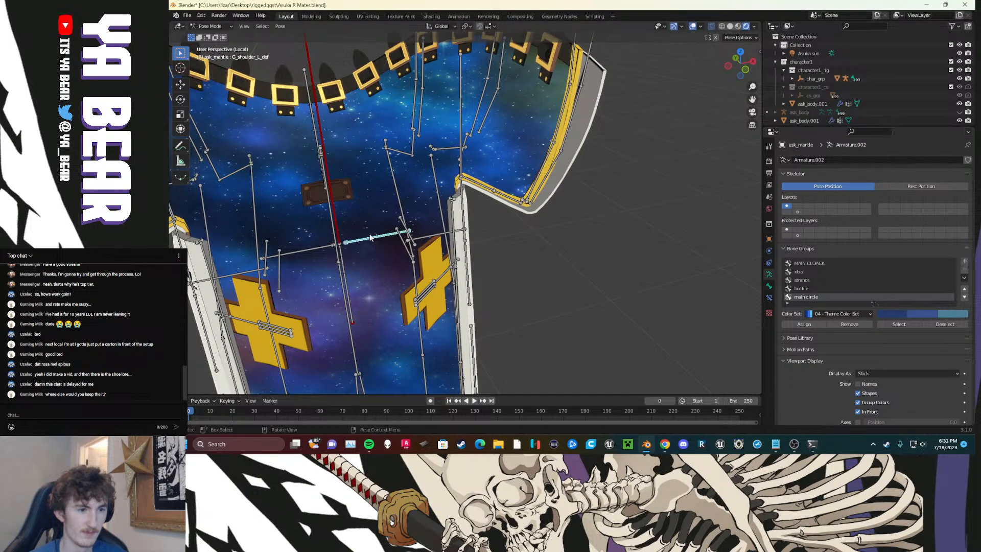
key("g")
right_click(356, 266)
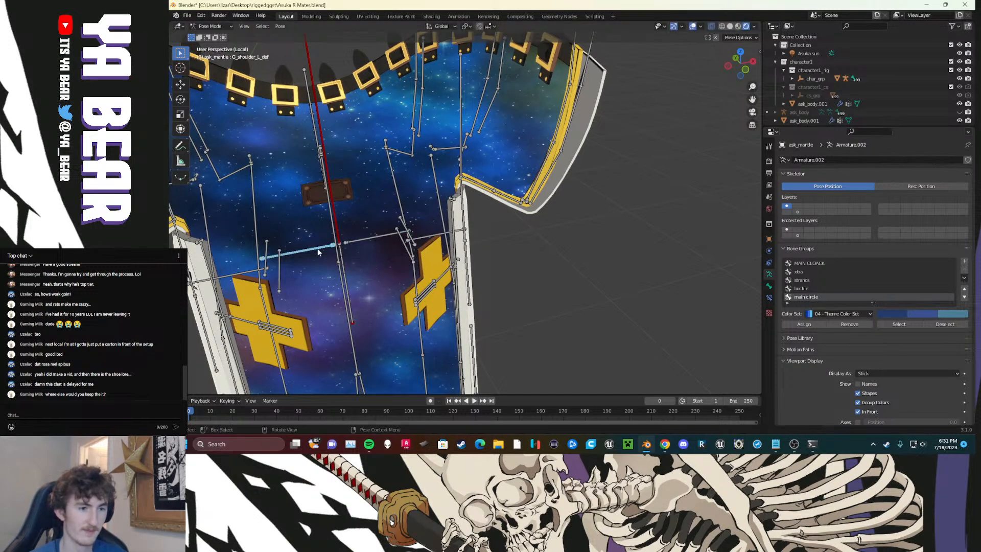
key("g")
right_click(313, 284)
scroll(378, 284, "down", 5)
middle_click_drag(380, 283, 389, 261)
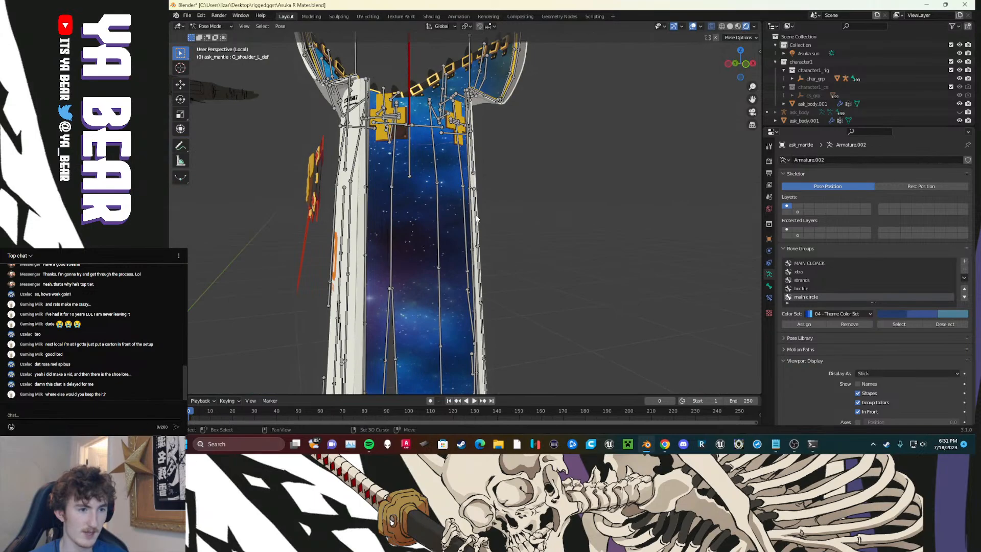
Step: Move both shoulder bones inside the mantle to the second bone layer
middle_click_drag(476, 219, 366, 251)
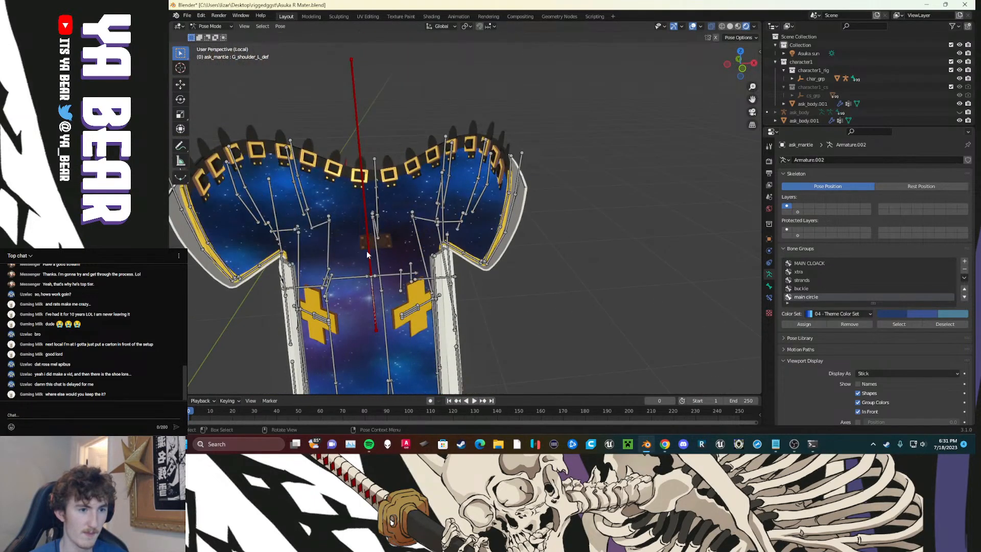
left_click(354, 277)
key("g")
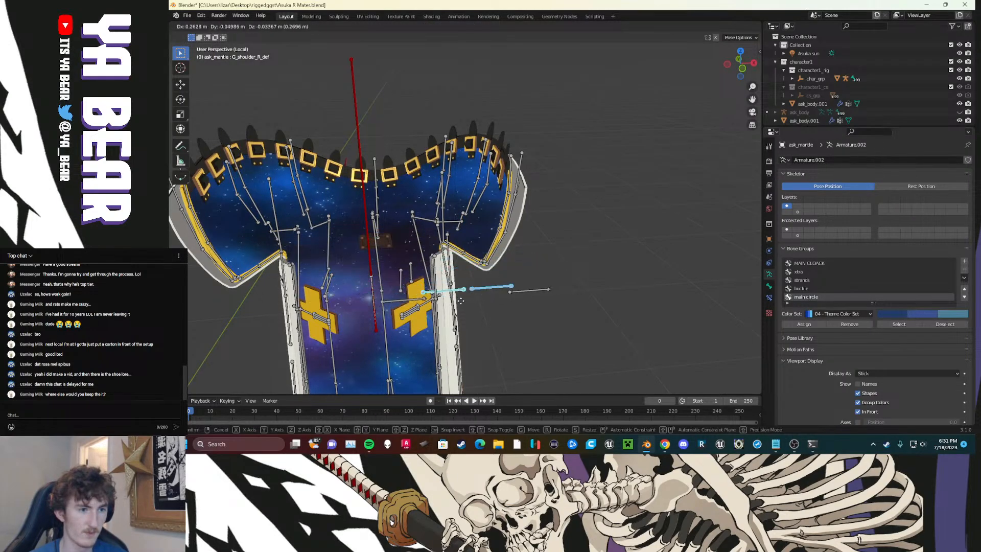
key("Escape")
key("m")
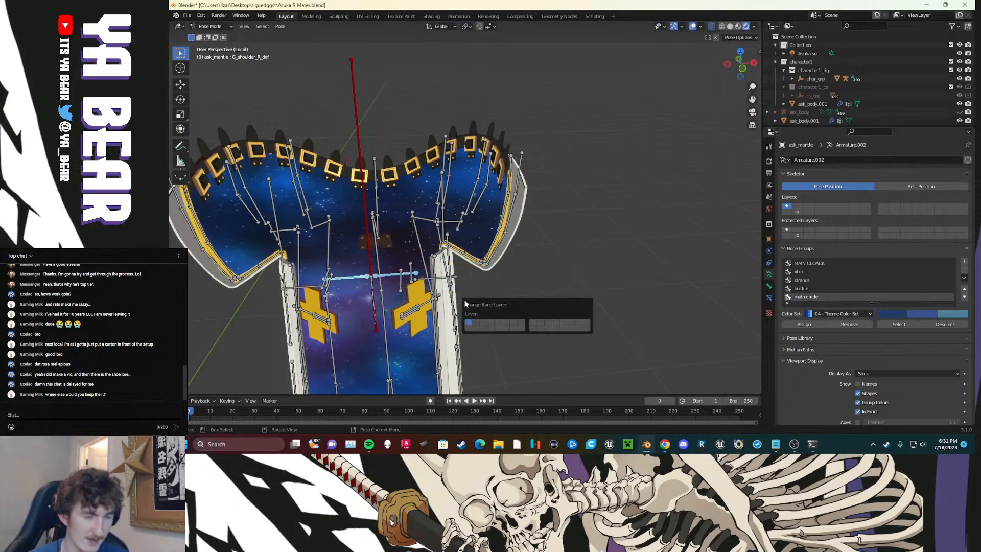
left_click(476, 322)
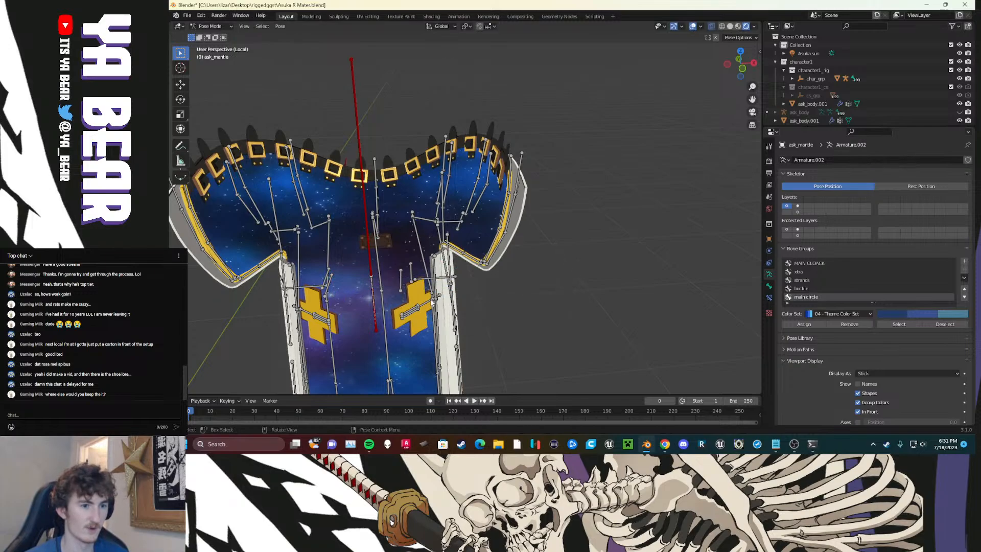
Step: Test the bone beside the dark plaque inside the mantle to check what it moves
middle_click_drag(432, 303, 417, 274)
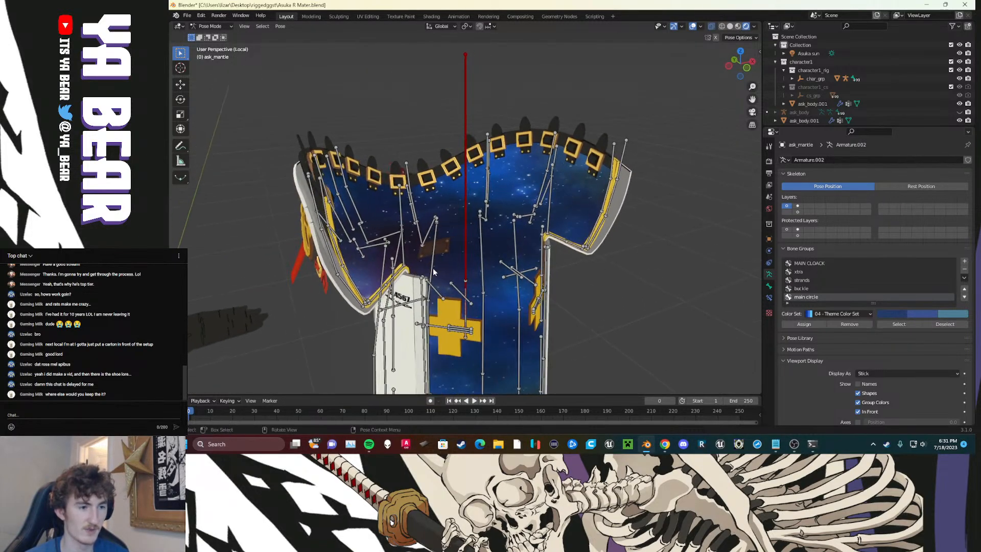
scroll(433, 267, "up", 2)
scroll(419, 251, "up", 2)
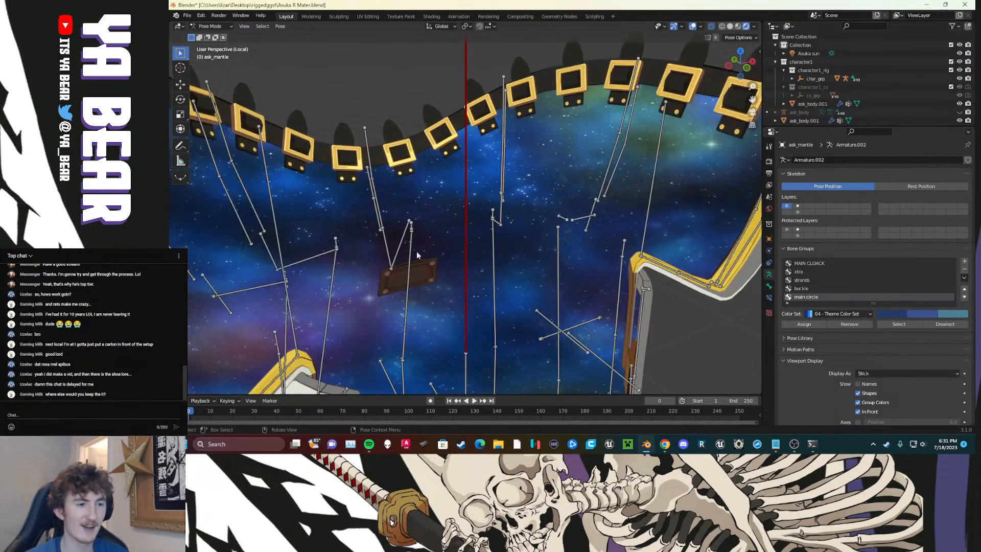
left_click(412, 255)
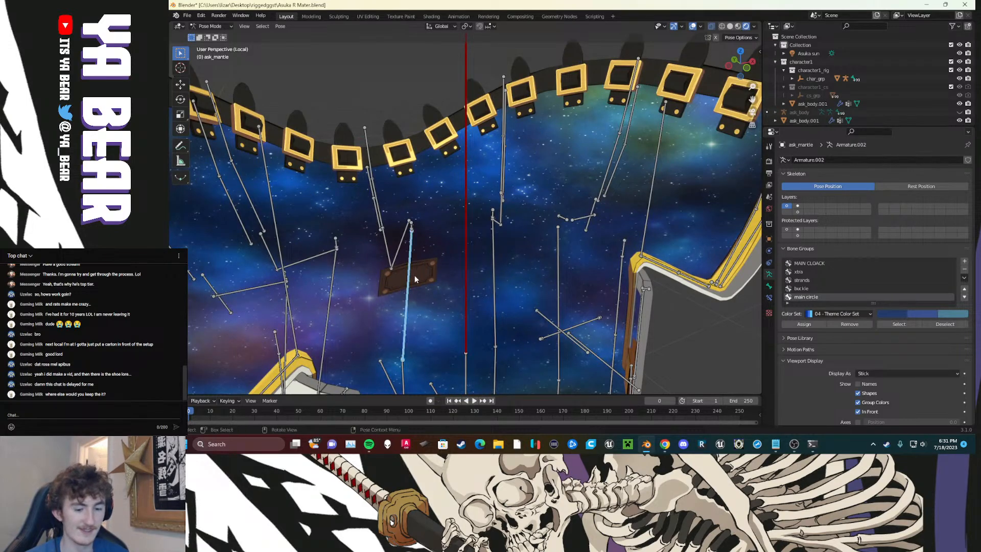
key("g")
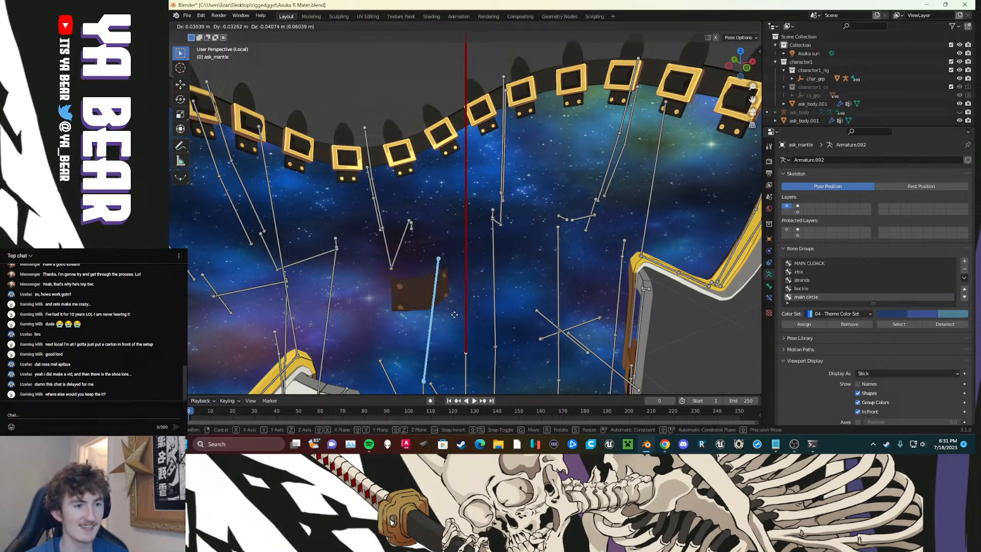
left_click(433, 285)
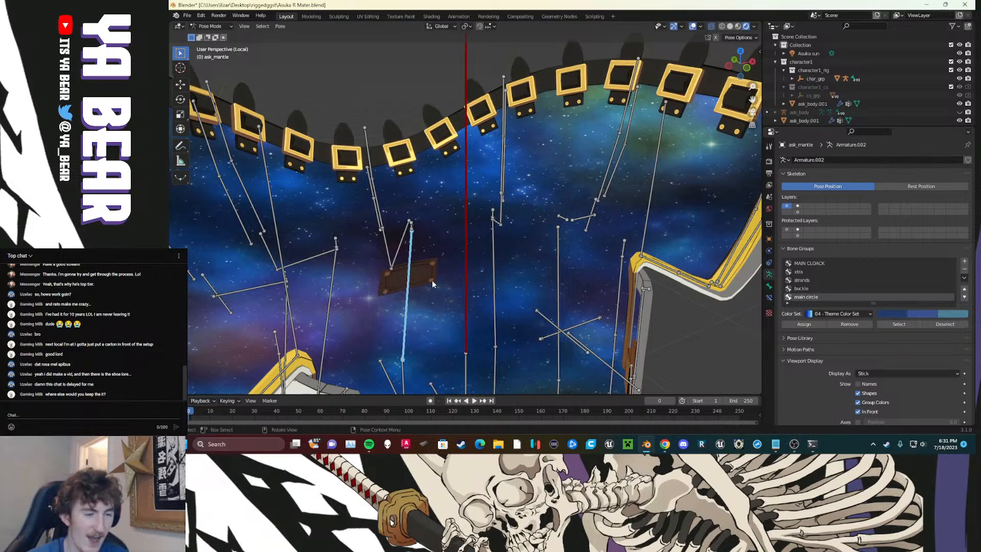
Step: Examine the plaque bone from above and from the front, and test its movement again
scroll(431, 283, "down", 3)
middle_click_drag(428, 289, 504, 267)
scroll(502, 269, "up", 5)
middle_click_drag(532, 301, 455, 307)
scroll(540, 317, "down", 5)
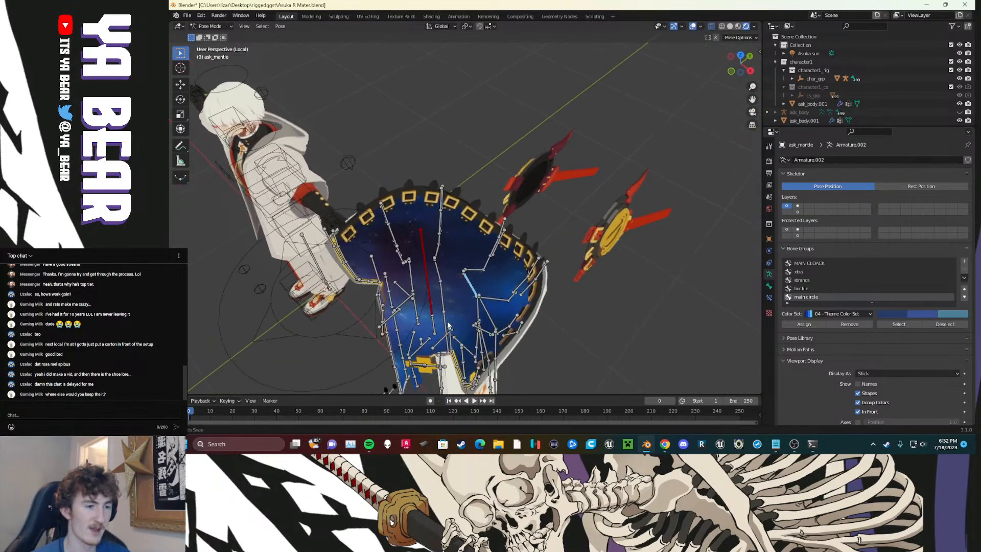
scroll(456, 308, "up", 3)
middle_click_drag(492, 348, 494, 286)
key("g")
left_click(463, 320)
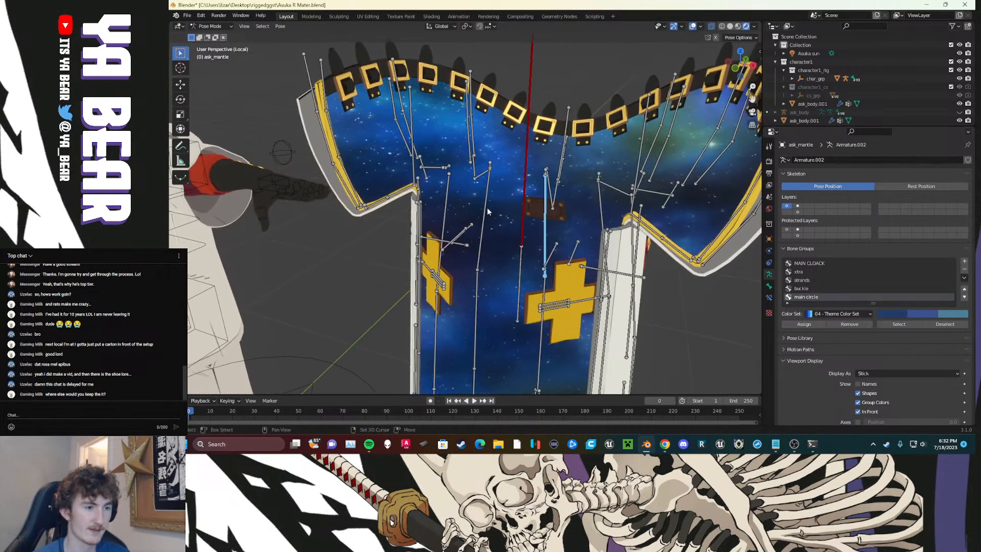
Step: Inspect the small bones on the yellow cross up close and test-rotate one to see what it deforms
middle_click_drag(487, 207, 388, 205)
left_click(302, 181)
scroll(357, 193, "up", 4)
scroll(363, 194, "down", 3)
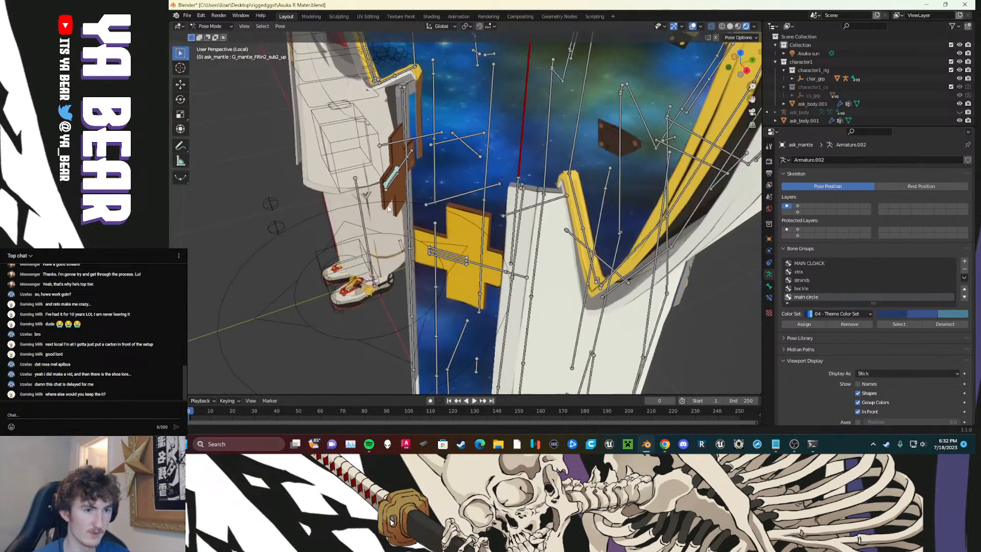
scroll(388, 205, "up", 3)
scroll(388, 207, "down", 3)
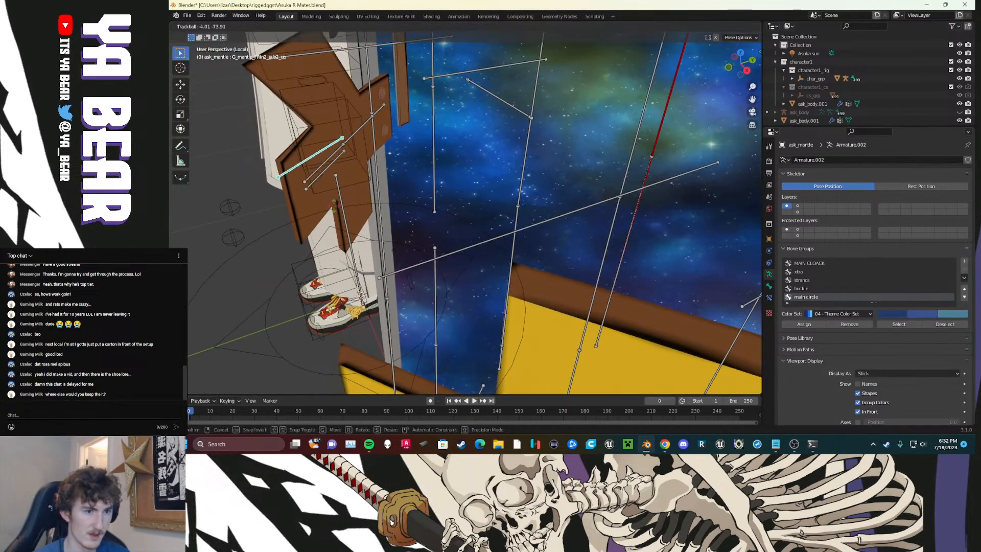
key("r")
key("r")
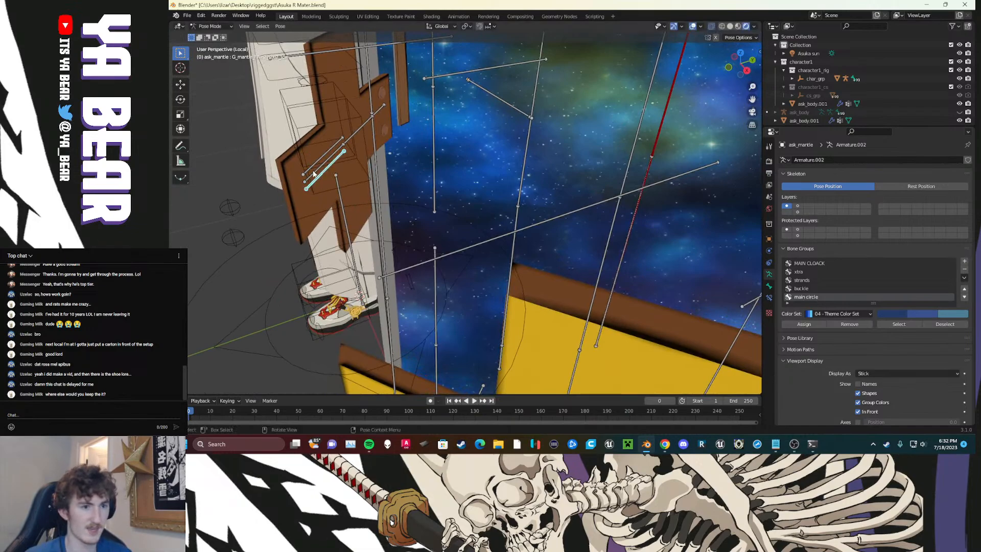
left_click(292, 161)
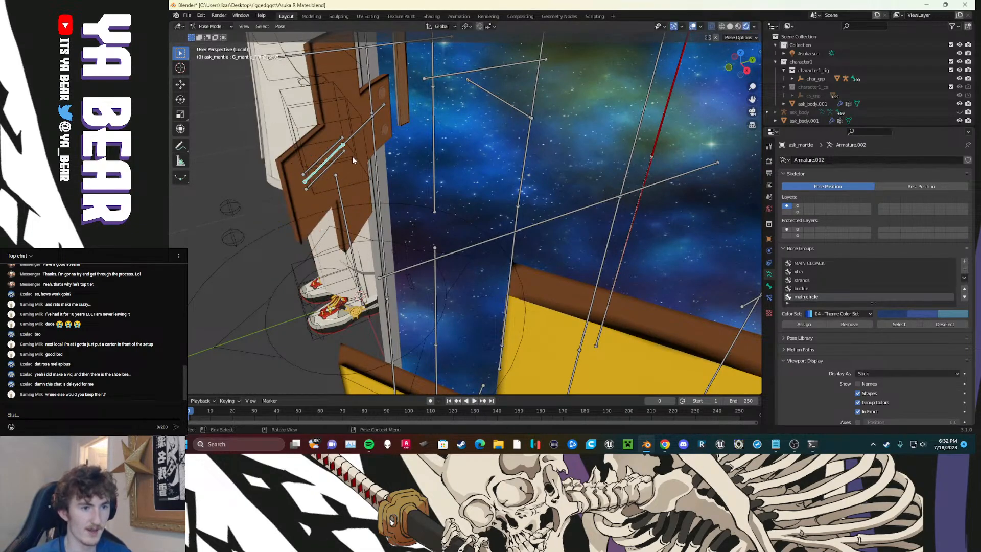
Step: Create a bone group named "on block" with 11 - Theme Color Set and assign the bones of both yellow crosses
middle_click_drag(339, 179, 460, 255)
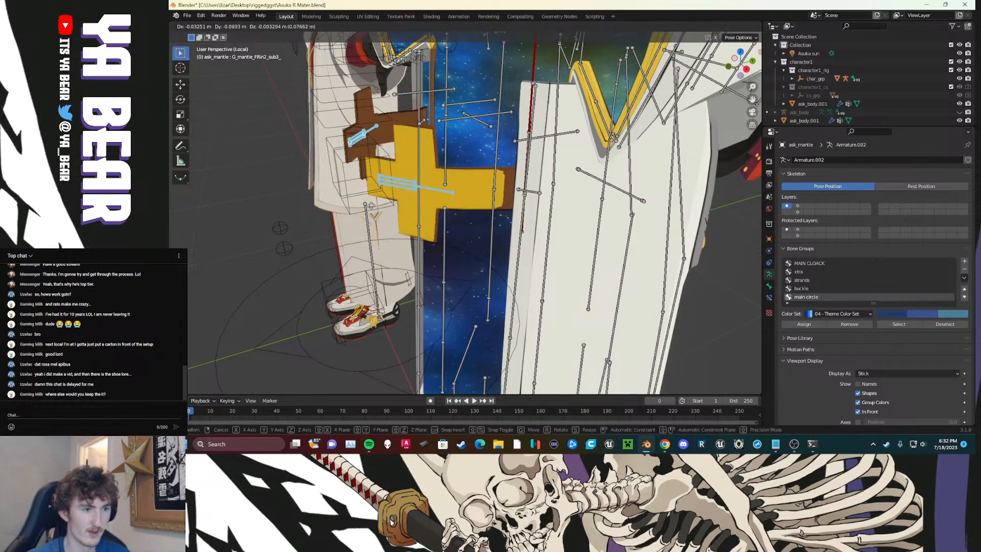
right_click(390, 212)
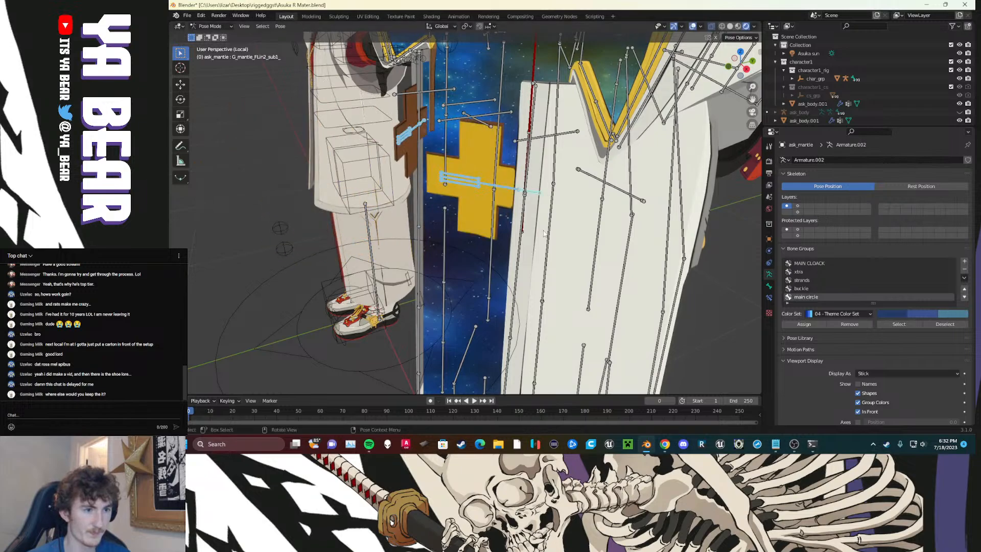
left_click(964, 261)
left_click(818, 315)
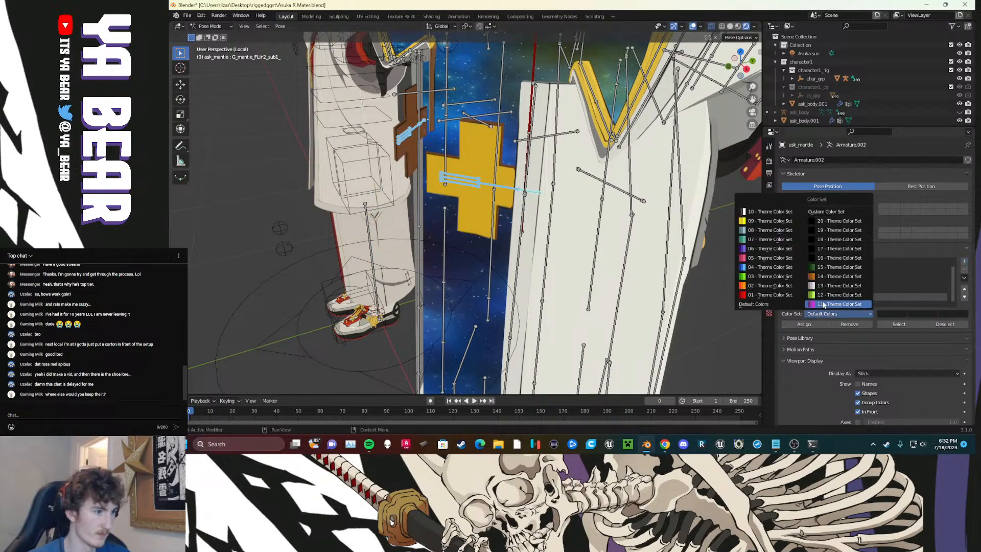
left_click(823, 304)
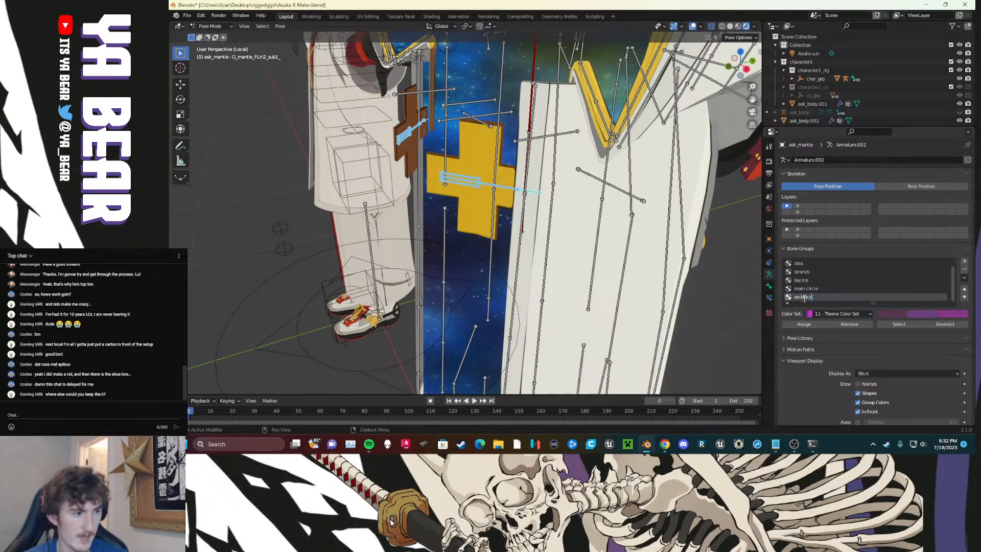
left_click(792, 324)
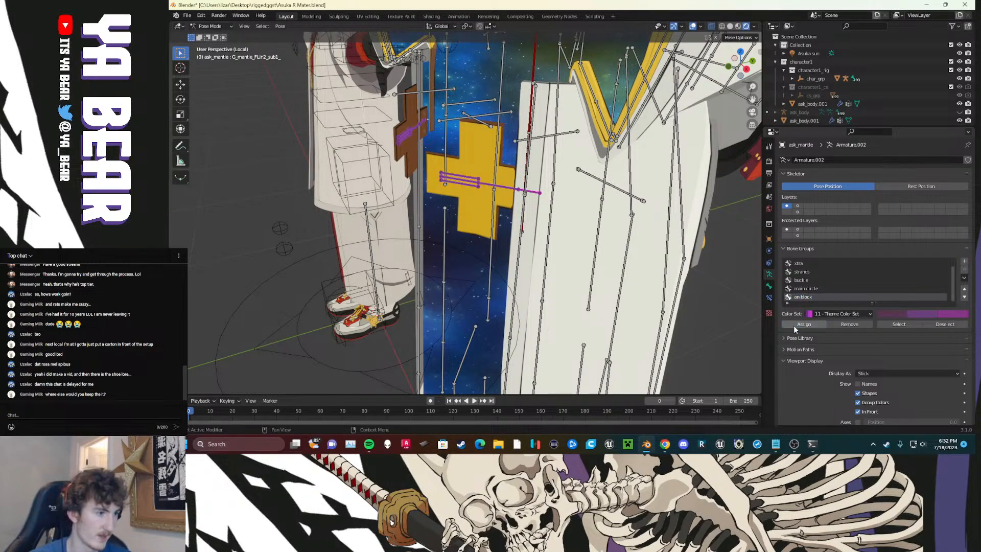
left_click(731, 289)
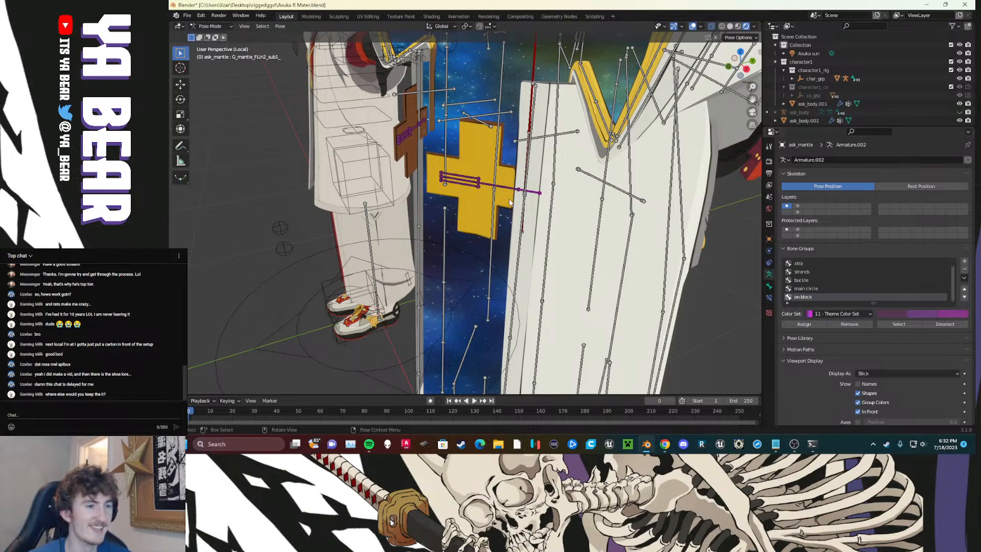
Step: Create a bone group named "tip contrl" with 03 - Theme Color Set and assign the two upper collar bones
middle_click_drag(494, 201, 597, 96)
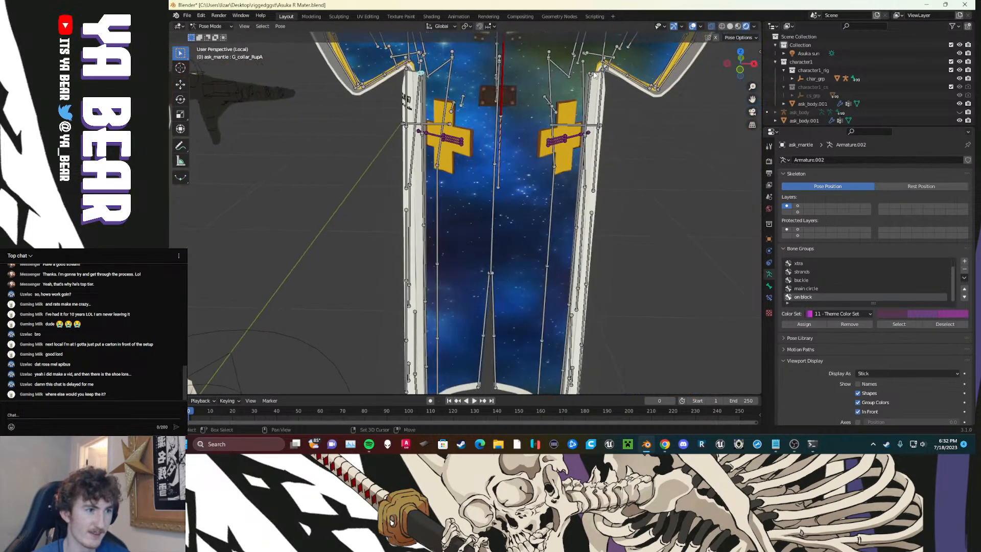
key("g")
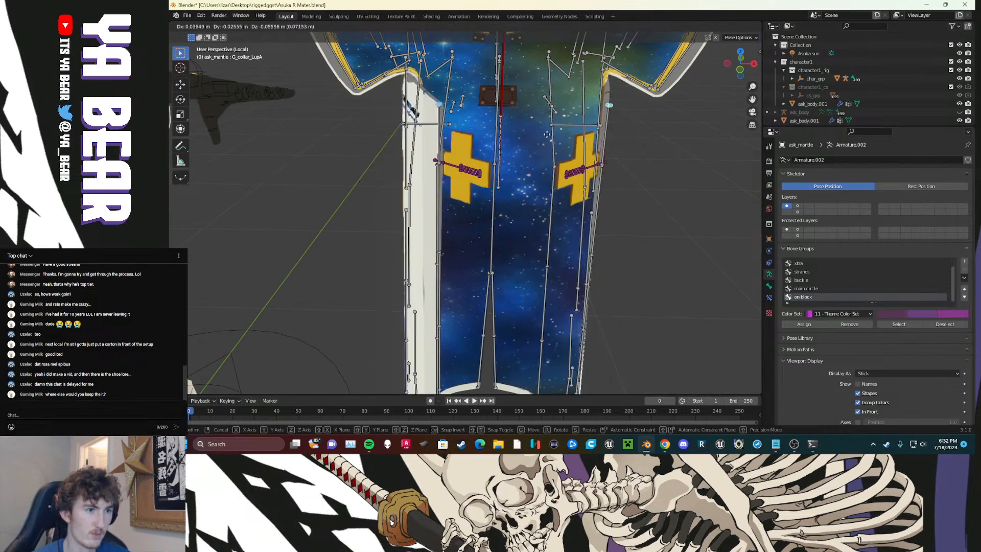
key("Escape")
left_click(965, 262)
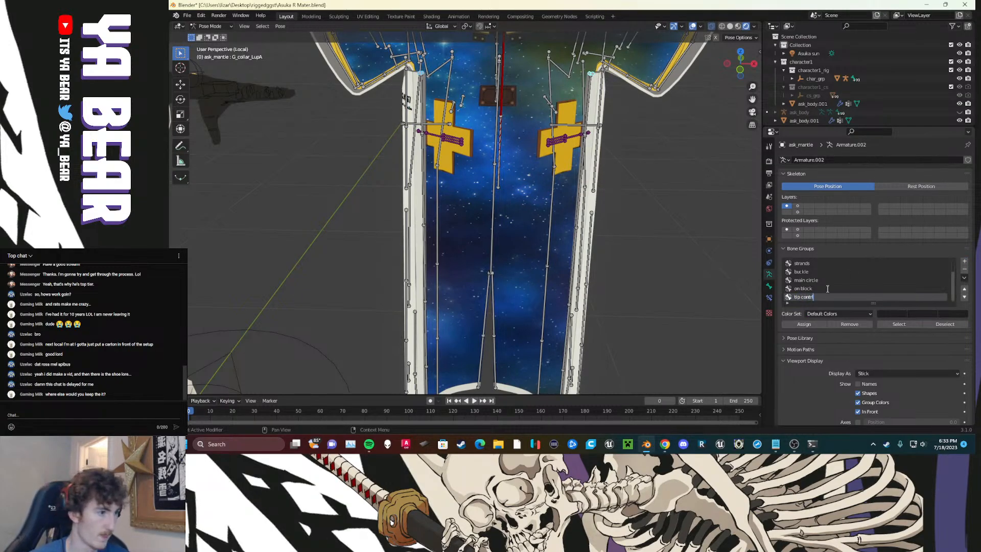
left_click(823, 313)
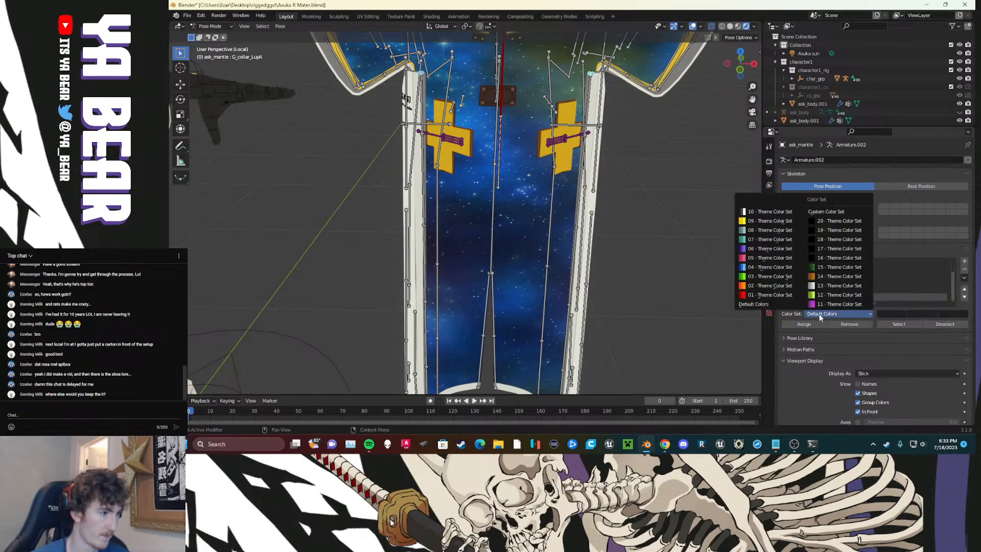
left_click(784, 281)
left_click(683, 218)
Step: Select the chain of bones running down the inner front edge on the mantle's right side
middle_click_drag(668, 178, 670, 236, "shift")
scroll(439, 203, "up", 3)
scroll(419, 185, "down", 2)
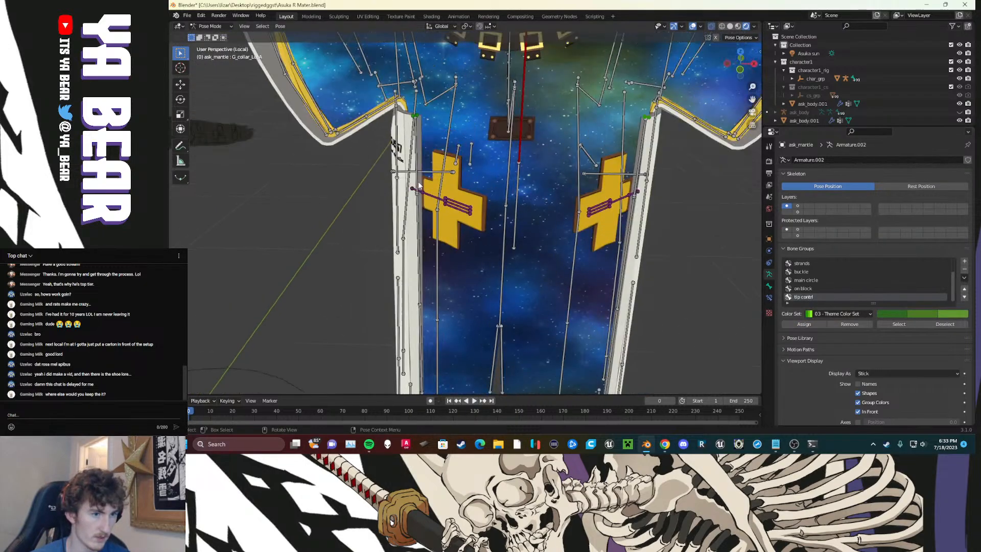
middle_click_drag(423, 174, 461, 153)
left_click(468, 169)
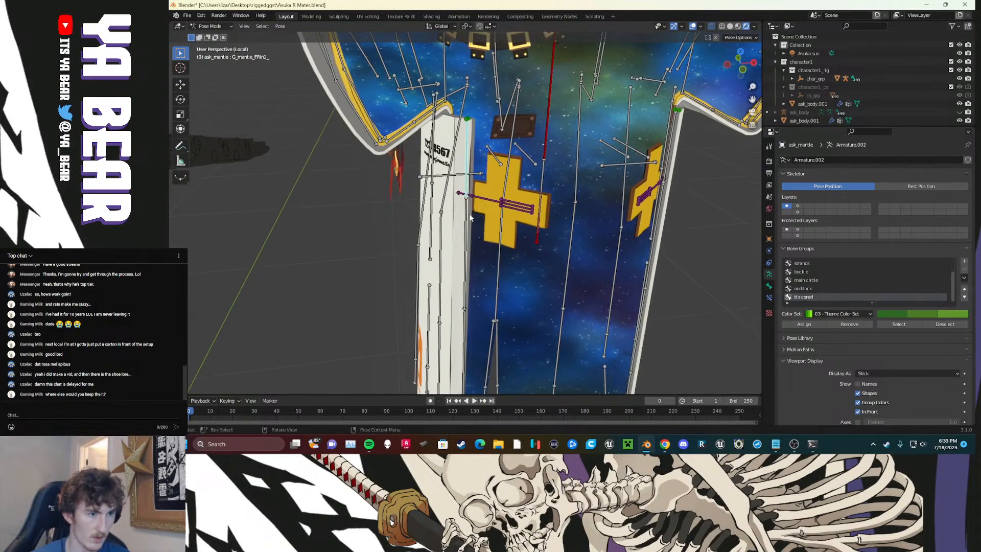
left_click(466, 318, "shift")
middle_click_drag(488, 348, 479, 245, "shift")
middle_click_drag(464, 313, 462, 251, "shift")
left_click(455, 294, "shift")
middle_click_drag(465, 293, 460, 242, "shift")
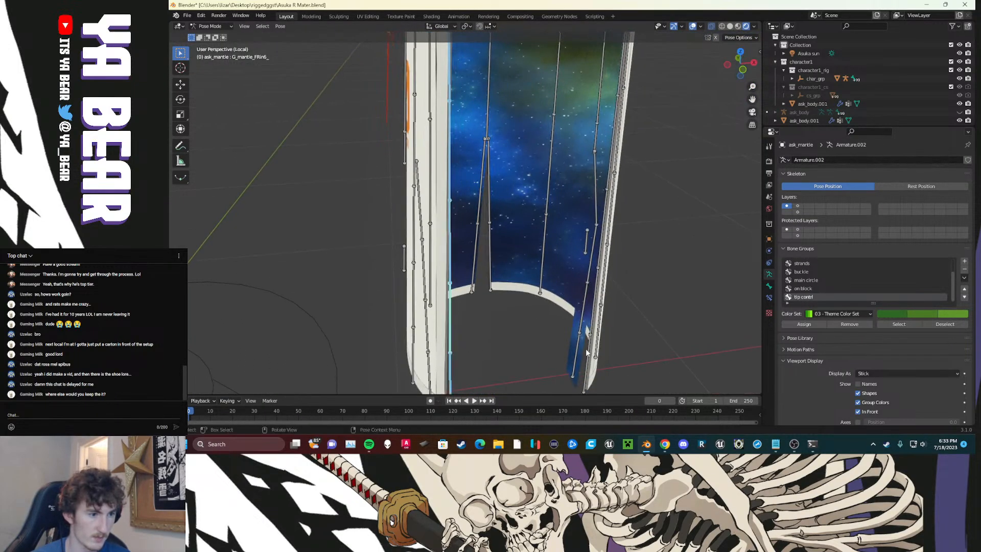
Step: Add the matching bone chain along the mantle's left inner front edge to the selection and test-move both chains
middle_click_drag(586, 348, 550, 250)
left_click(498, 240)
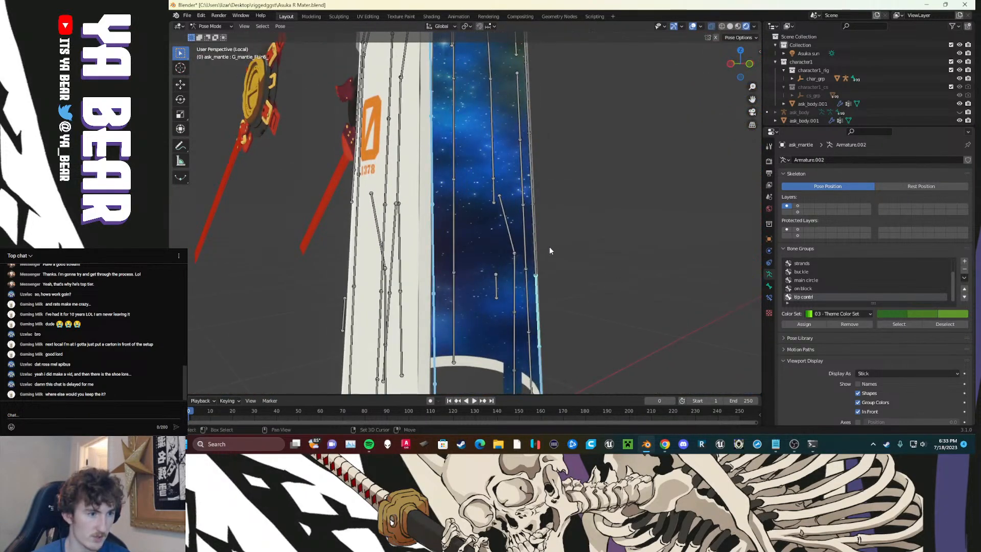
left_click(532, 167, "shift")
middle_click_drag(542, 185, 566, 214)
left_click(528, 96, "shift")
middle_click_drag(562, 137, 567, 170)
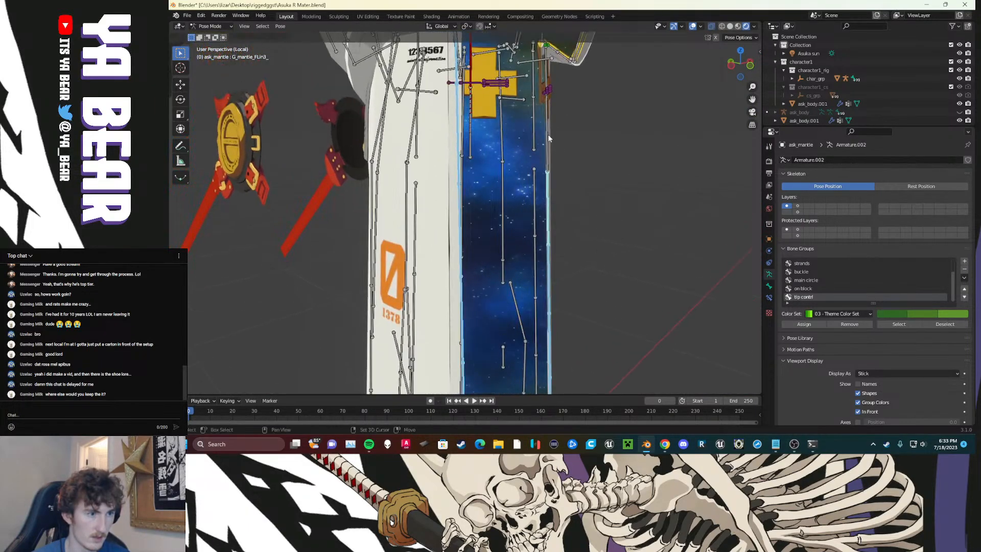
middle_click_drag(547, 134, 565, 152)
left_click(566, 157, "shift")
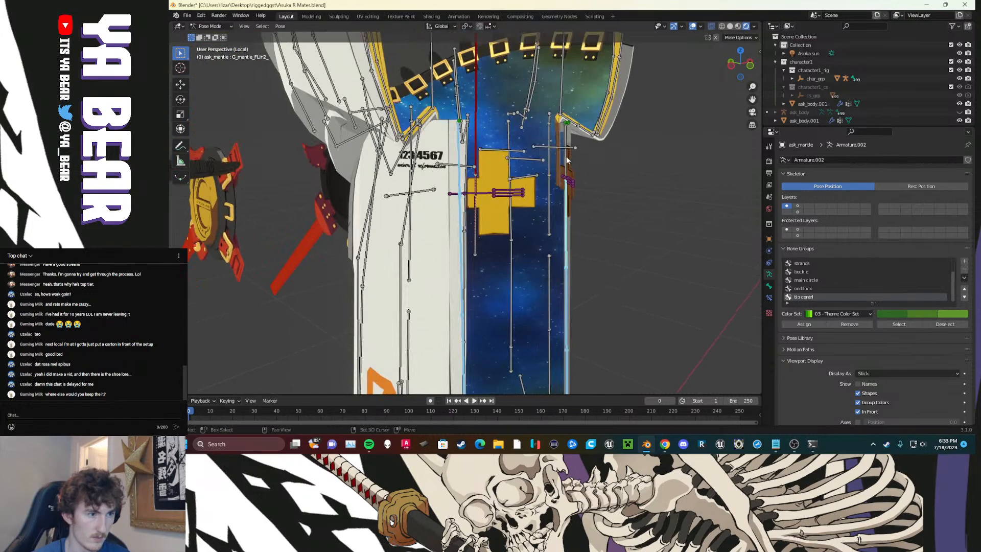
left_click(567, 160, "shift")
key("g")
right_click(603, 243)
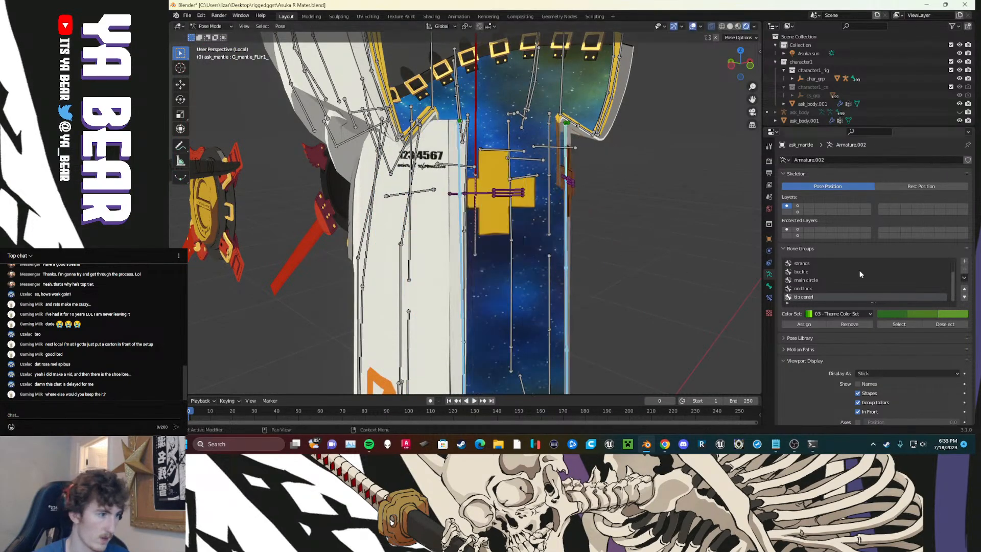
Step: Create a bone group named "cloack open" with 05 - Theme Color Set and assign both front-edge bone chains
left_click(964, 262)
left_click(814, 316)
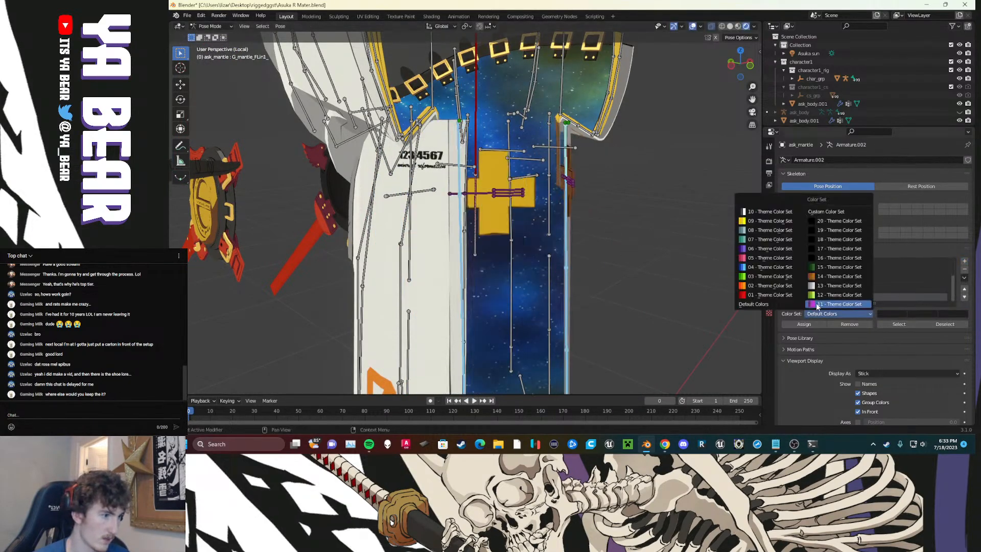
left_click(769, 258)
left_click(804, 325)
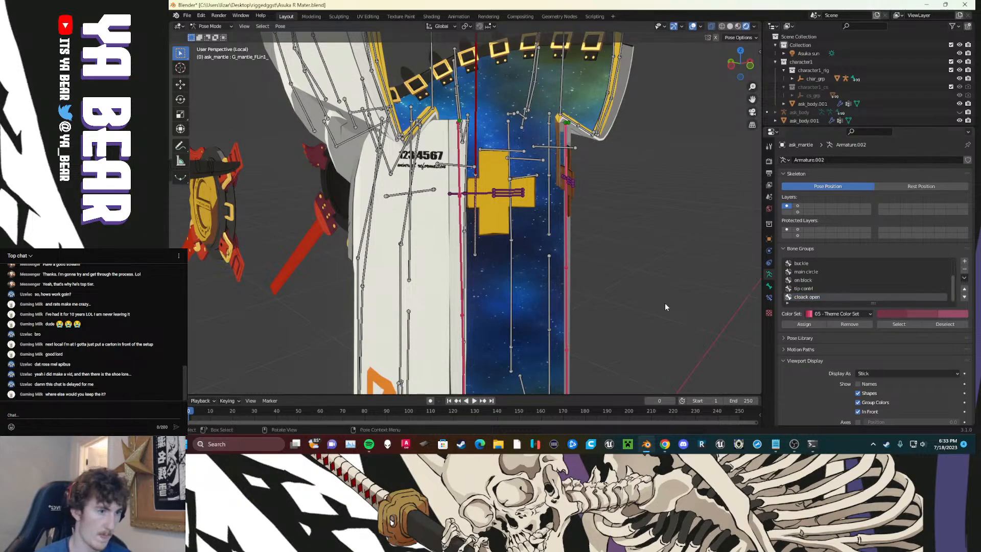
middle_click_drag(664, 306, 634, 247)
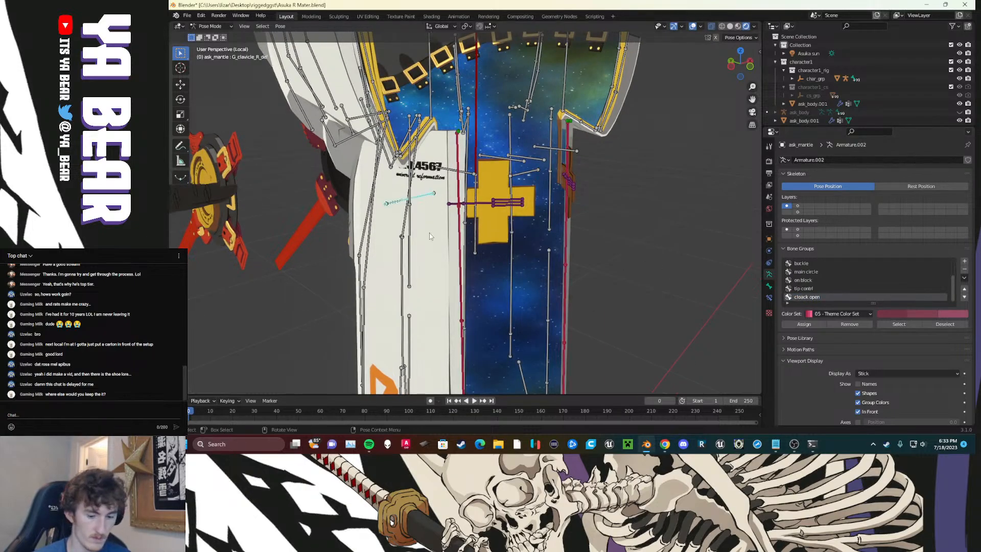
Step: Move the right clavicle bone (G_clavicle_R_def) to the last bone layer in the first block's lower row
middle_click_drag(429, 237, 409, 205)
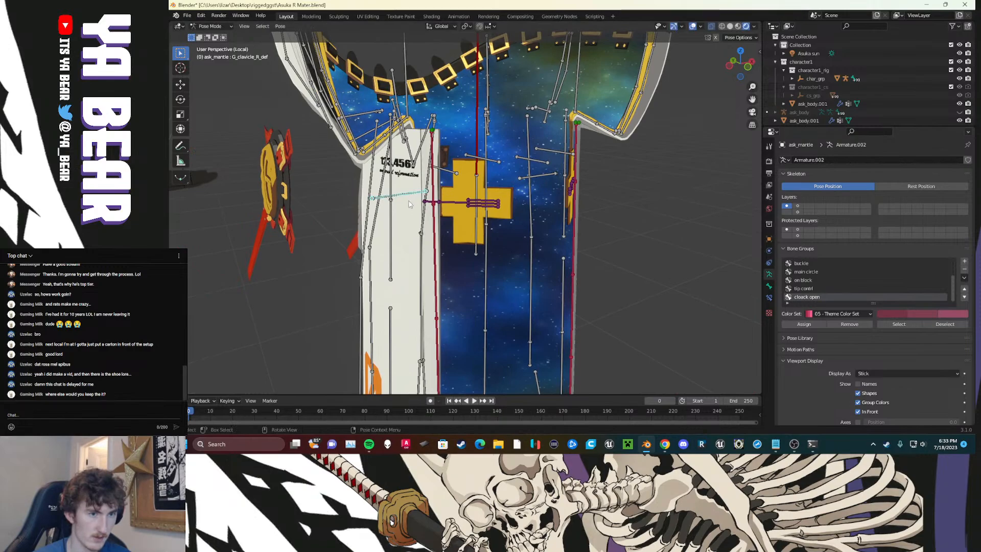
left_click_drag(408, 200, 400, 187)
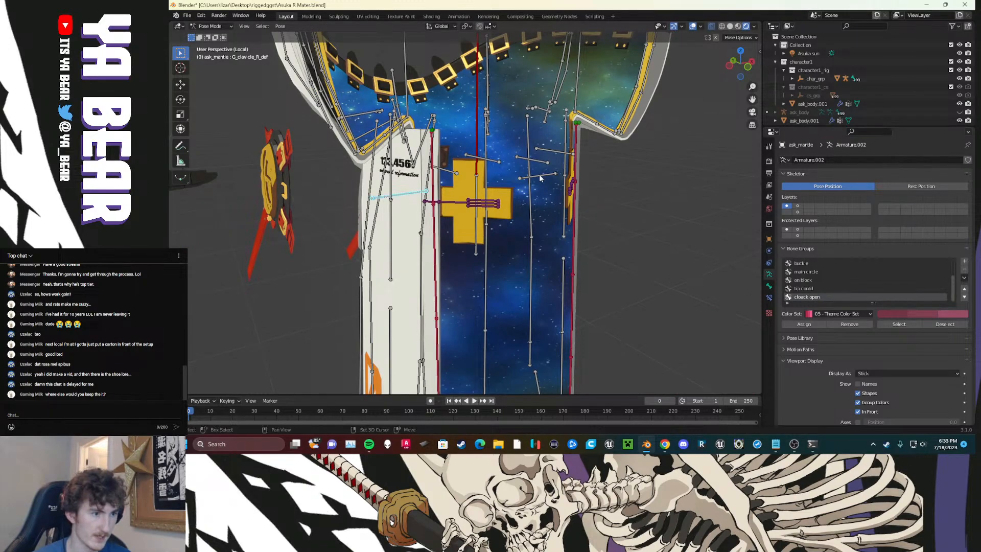
key("m")
left_click(594, 216)
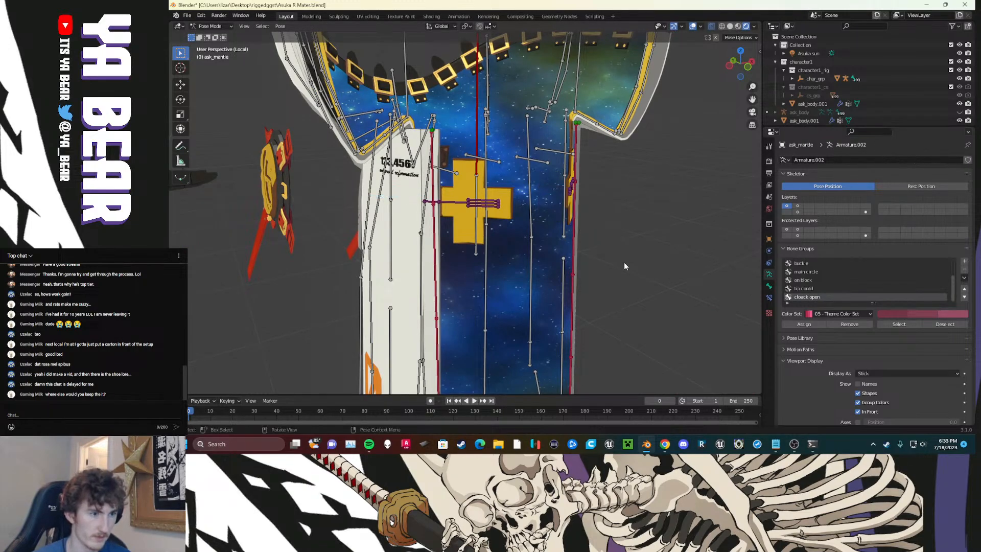
Step: Select the short diagonal bones on both sides inside the mantle and move them to the same last lower-row layer
middle_click_drag(624, 262, 416, 214)
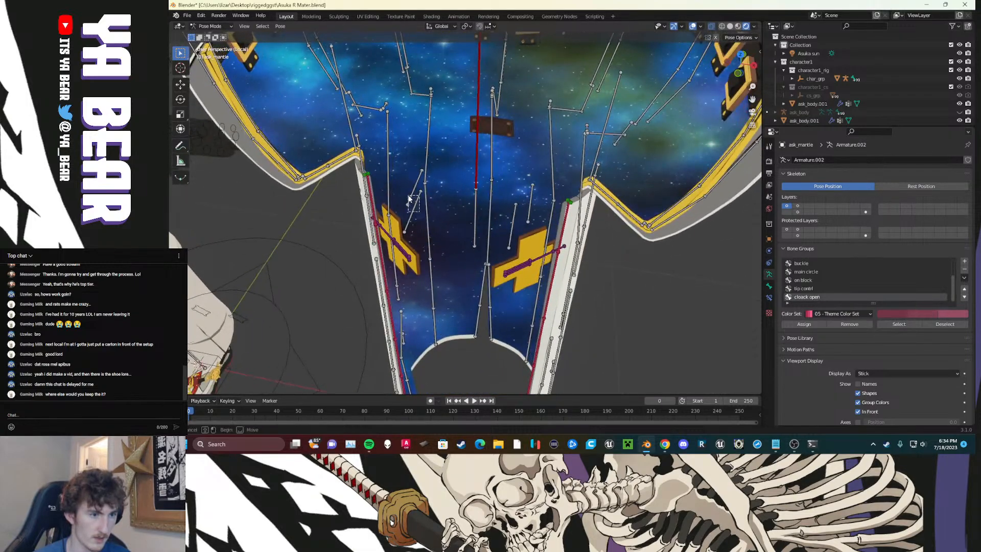
left_click_drag(408, 198, 409, 196)
left_click_drag(532, 195, 506, 218)
key("m")
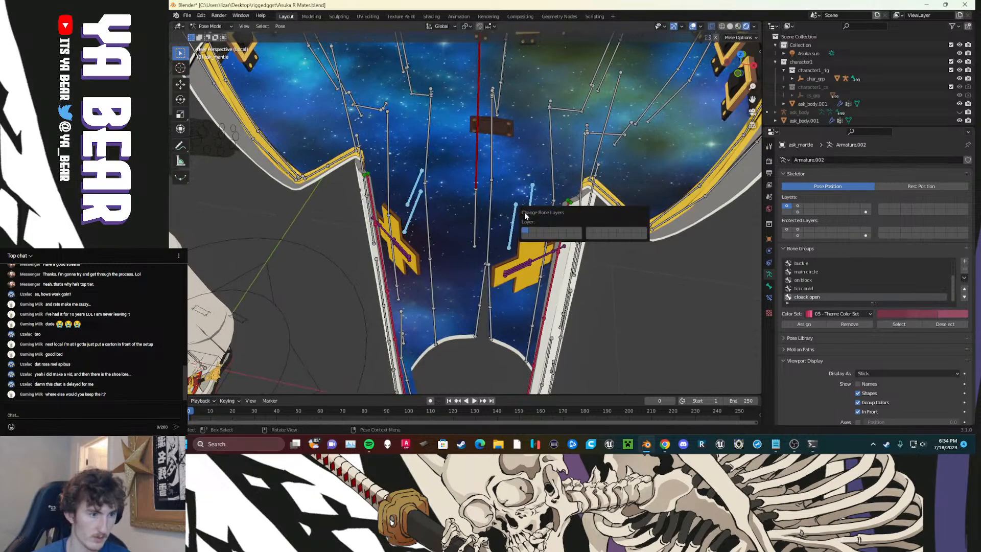
left_click(578, 235)
Step: Assign the mantle's central base bone to the MAIN CLOACK bone group
middle_click_drag(530, 192, 478, 196)
scroll(809, 280, "up", 3)
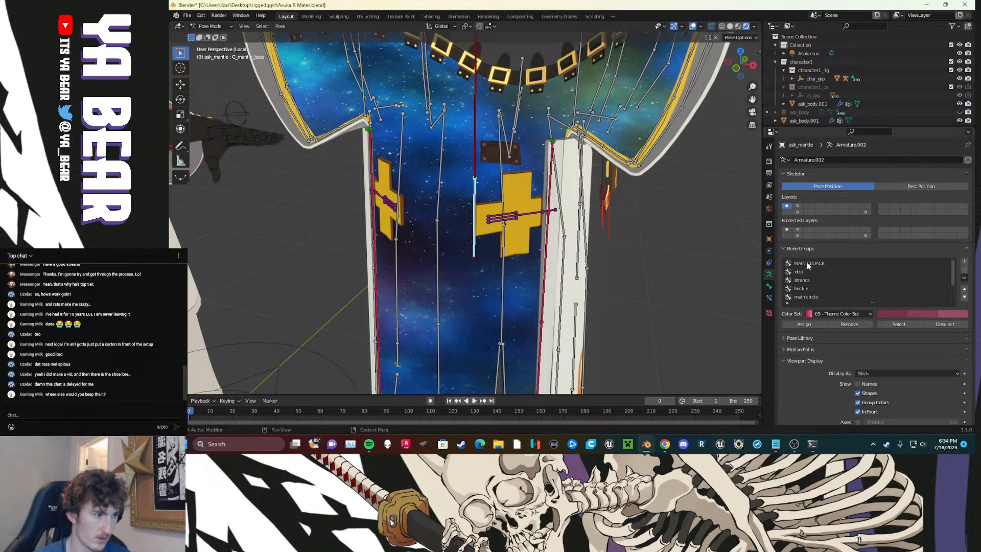
left_click(807, 262)
left_click(810, 324)
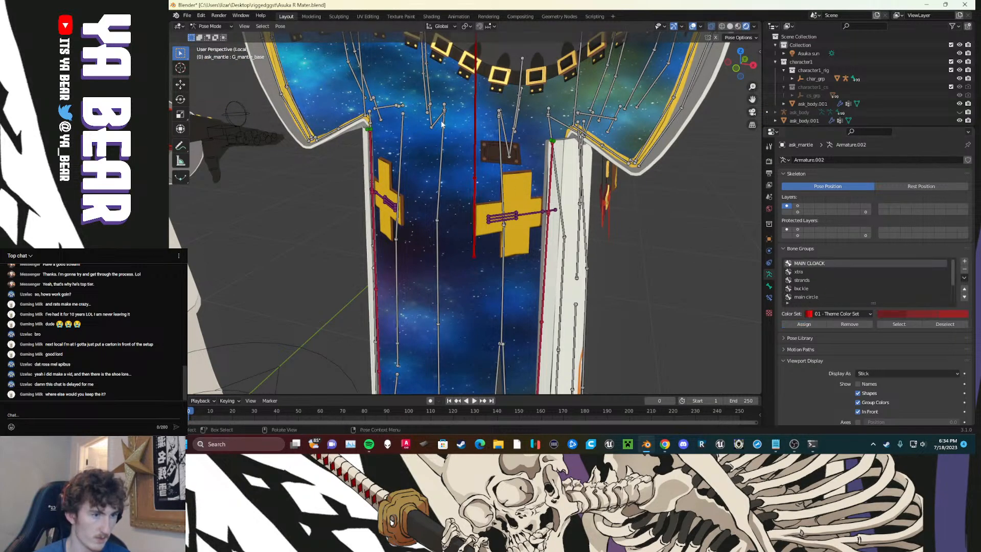
Step: Test-rotate the inner bones along the gold trim at the hood's front right edge
middle_click_drag(442, 124, 434, 172)
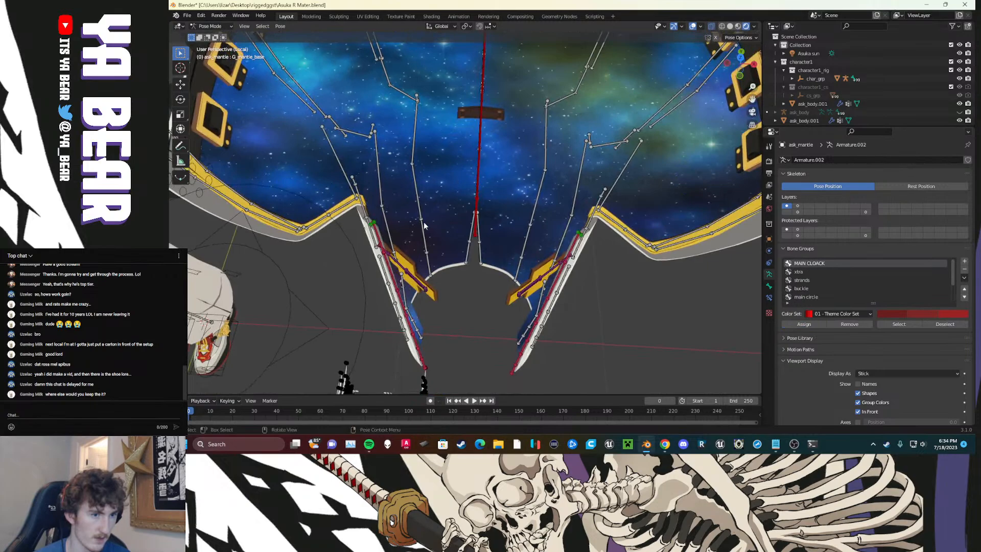
middle_click_drag(424, 226, 424, 195)
scroll(488, 225, "up", 6)
scroll(486, 227, "down", 4)
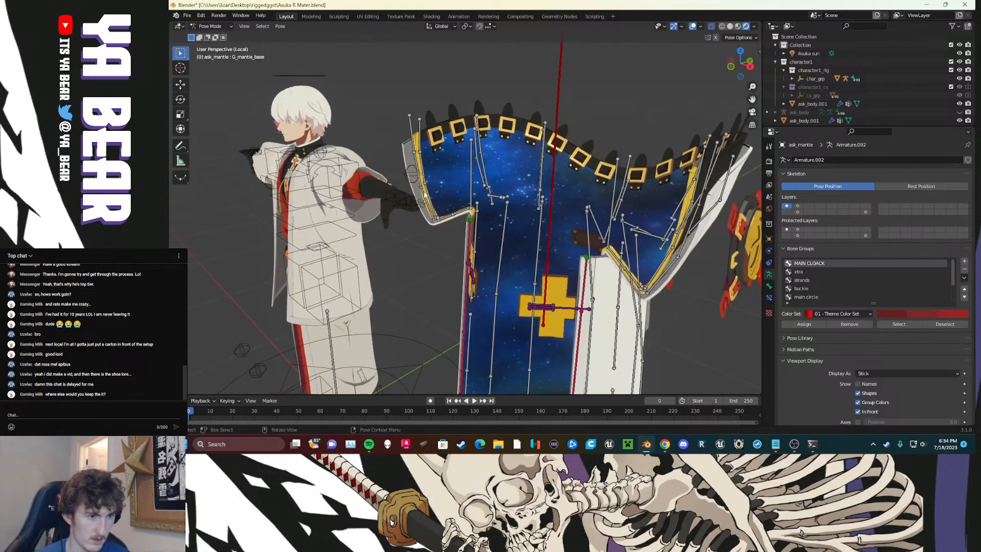
left_click(423, 163)
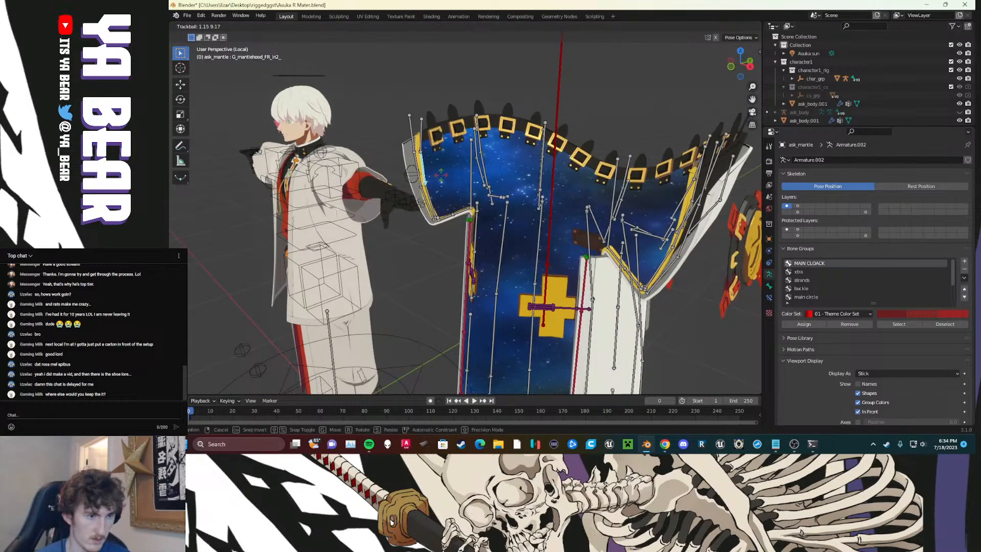
left_click(433, 205)
key("r")
key("r")
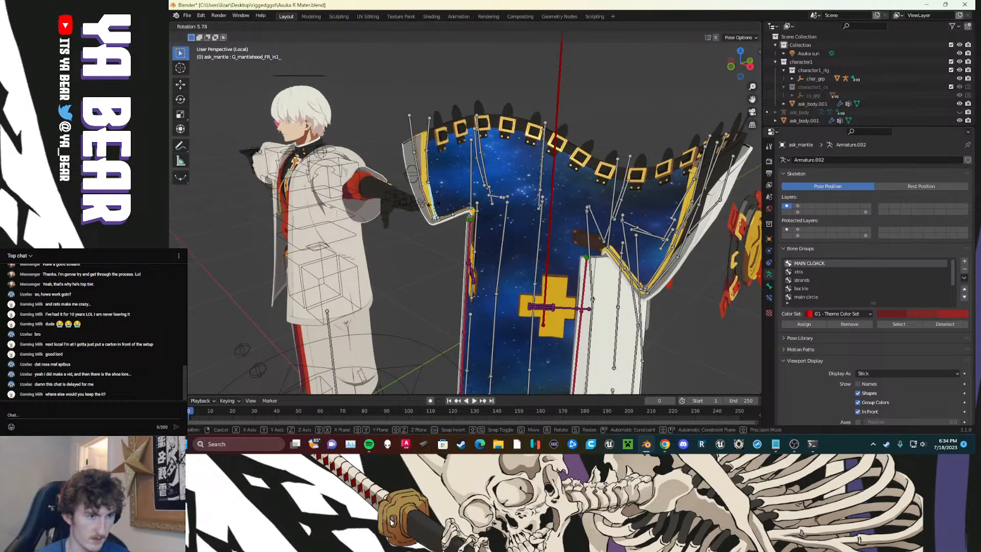
left_click(462, 233)
Step: Test-rotate the bones in the hood's outer flap from its front right corner around to the back
middle_click_drag(462, 233, 474, 212)
key("r")
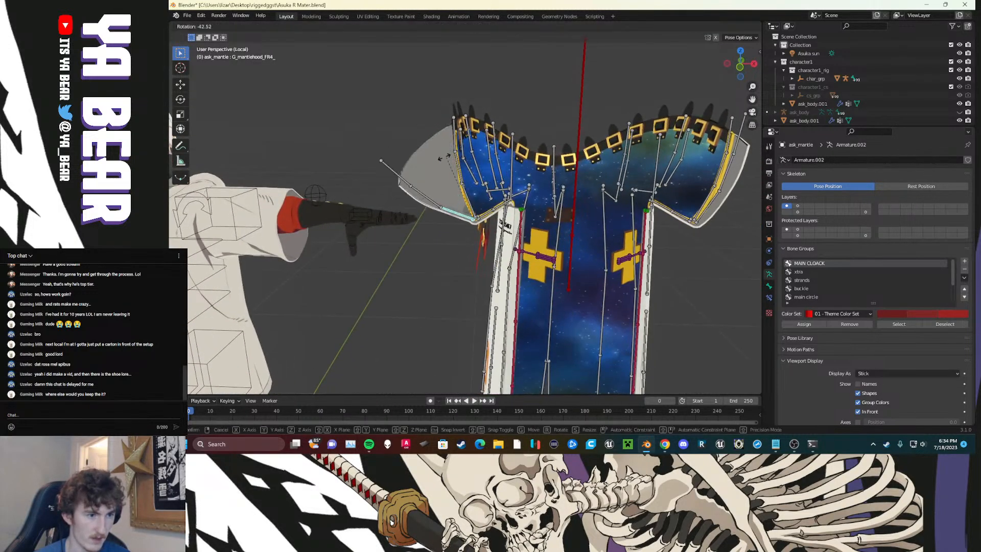
left_click(407, 175)
middle_click_drag(407, 174, 486, 207)
left_click(470, 180)
key("r")
left_click(435, 164)
left_click(397, 162)
key("r")
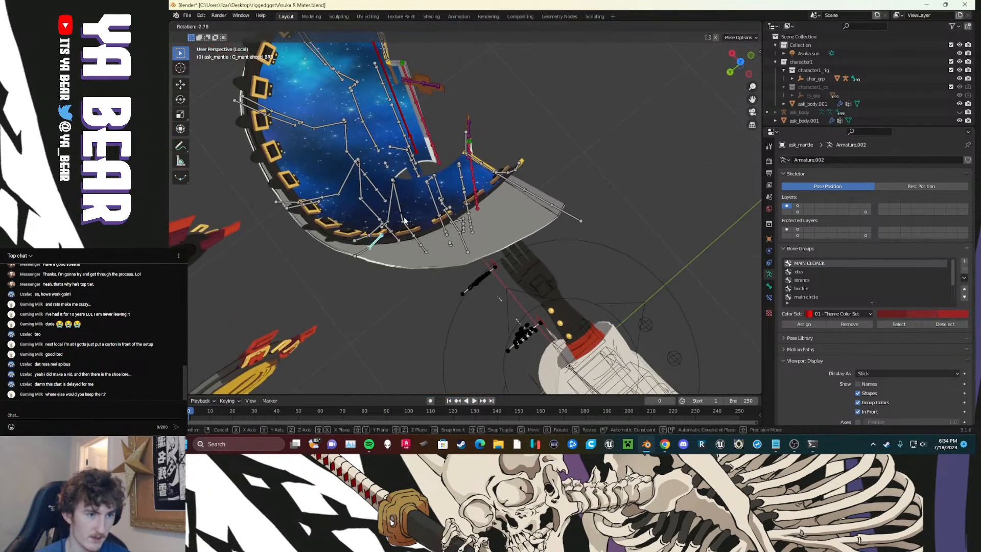
key("r")
left_click(404, 260)
Step: Test-rotate the outer flap bones around the back of the hood
middle_click_drag(403, 260, 332, 303)
left_click(332, 306)
key("r")
key("r")
left_click(346, 303)
left_click(322, 351)
key("r")
key("r")
left_click(321, 352)
Step: Test-rotate the outer flap bones on the hood's left side and front left corner
left_click(336, 309)
key("r")
key("r")
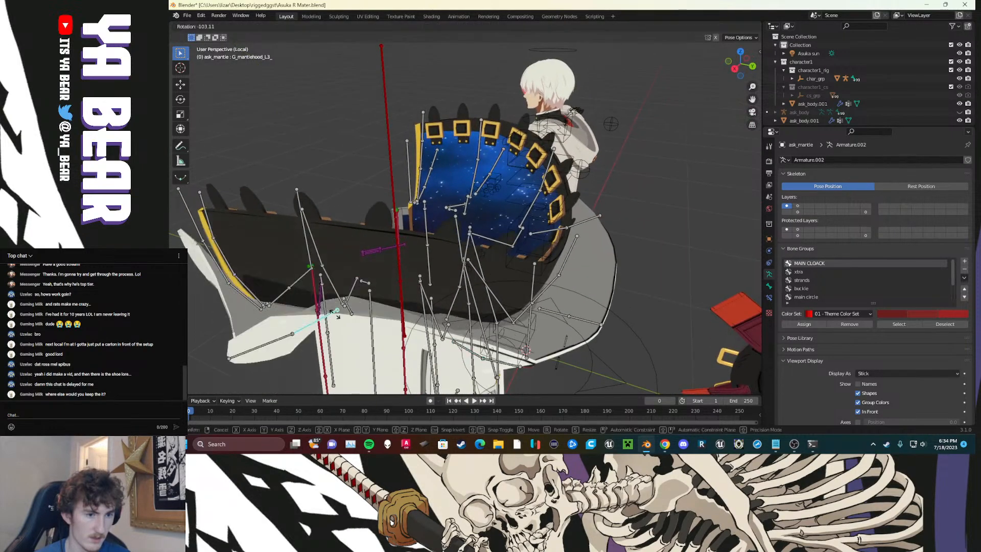
left_click(312, 339)
middle_click_drag(313, 339, 298, 303)
left_click(298, 297)
key("r")
key("r")
left_click(301, 321)
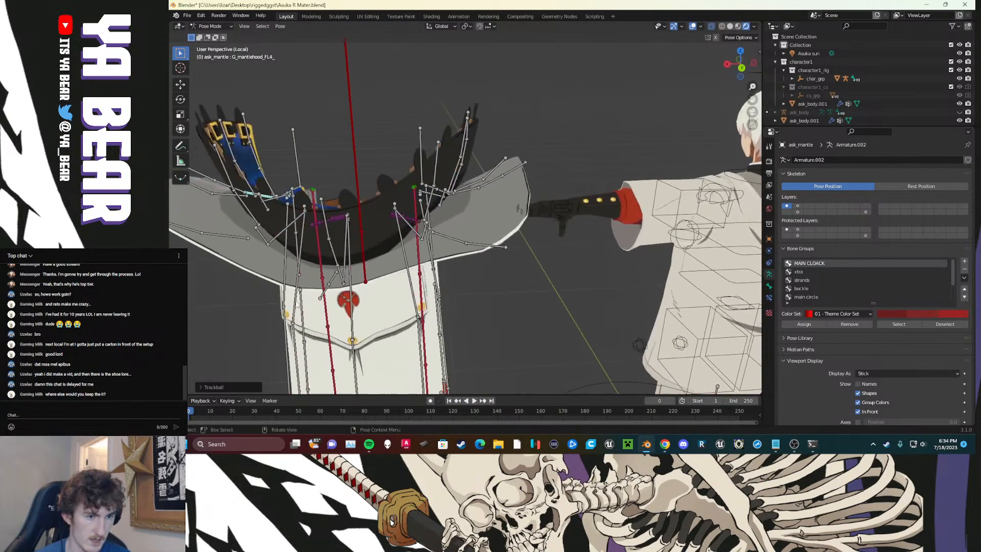
left_click(531, 321)
Step: Circle-select the bone chains in the outer flap on the hood's left side
middle_click_drag(531, 321, 406, 288)
middle_click_drag(331, 220, 327, 240)
key("c")
mouse_move(317, 187)
left_mouse_down()
mouse_move(309, 169)
mouse_move(311, 228)
left_mouse_up()
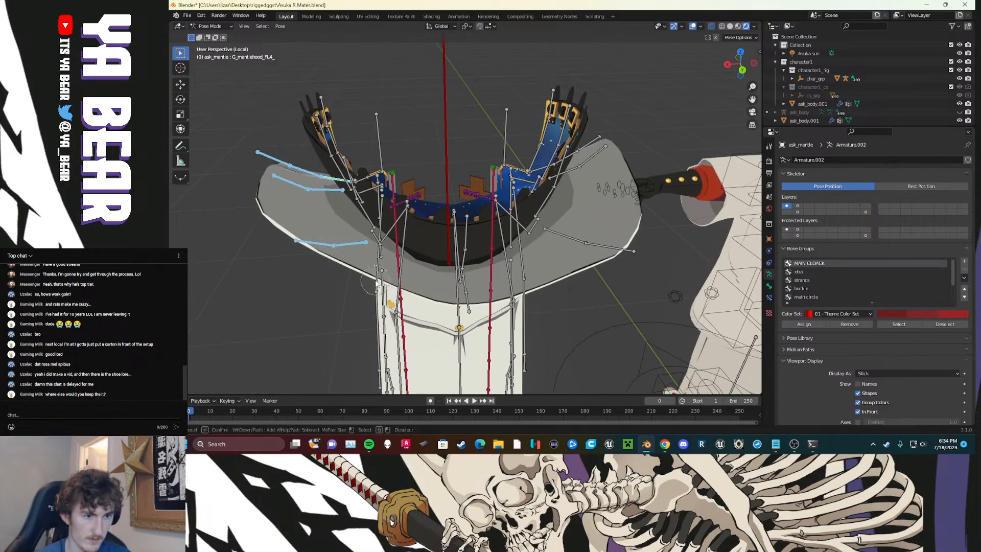
right_click(376, 280)
Step: Add the remaining outer flap bone chains on the hood's right side to the selection
middle_click_drag(376, 280, 330, 220)
key("c")
left_click_drag(332, 219, 312, 219)
right_click(335, 231)
middle_click_drag(339, 235, 343, 197)
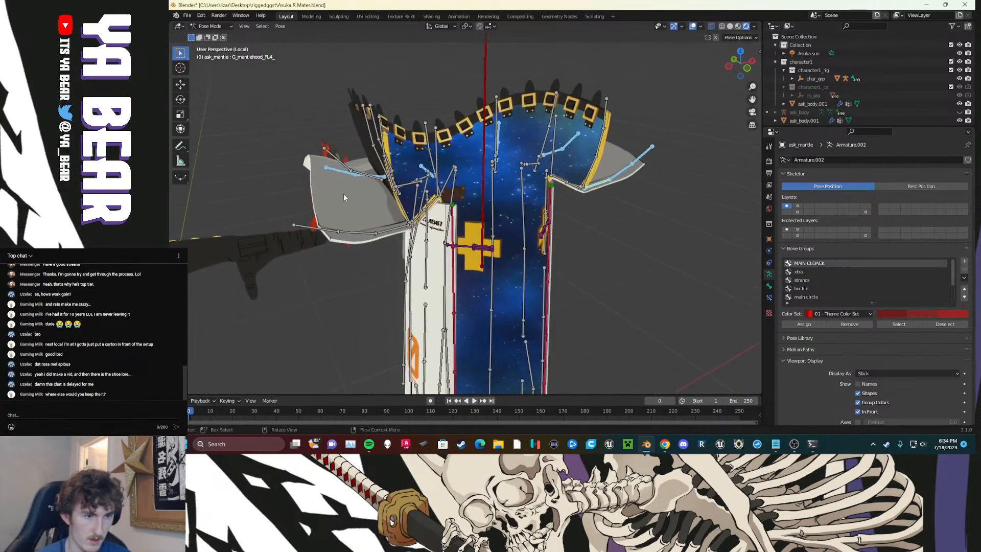
key("c")
mouse_move(345, 179)
left_mouse_down()
mouse_move(340, 240)
mouse_move(372, 255)
left_mouse_up()
right_click(372, 259)
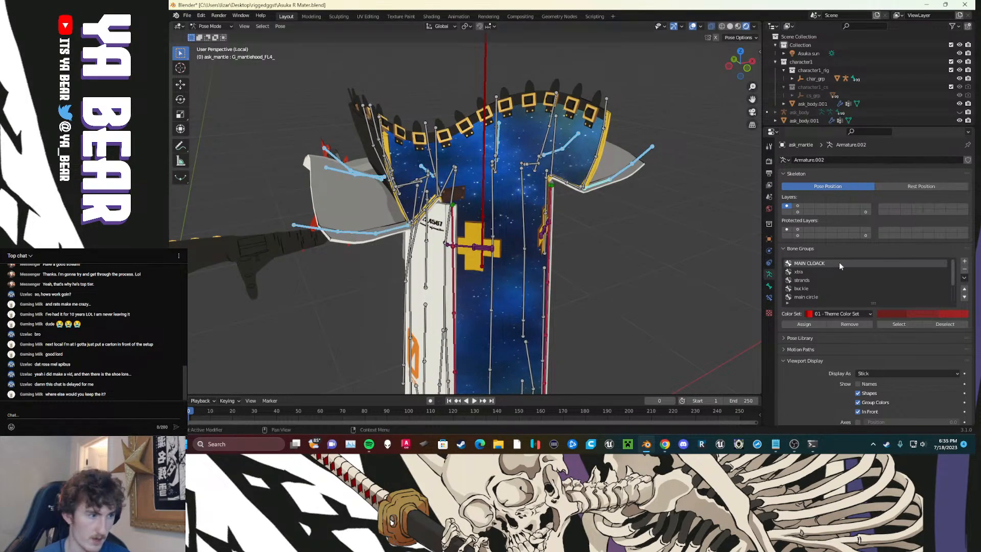
Step: Create a bone group named "cloack head foreskin" with 11 - Theme Color Set and assign the selected flap bones
left_click(964, 261)
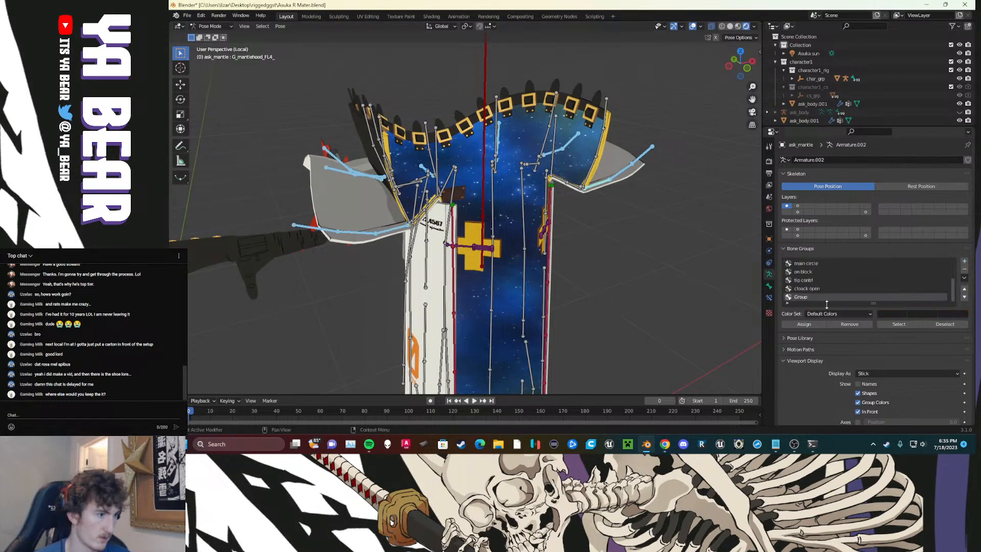
double_click(800, 298)
type("cloack head foreskin")
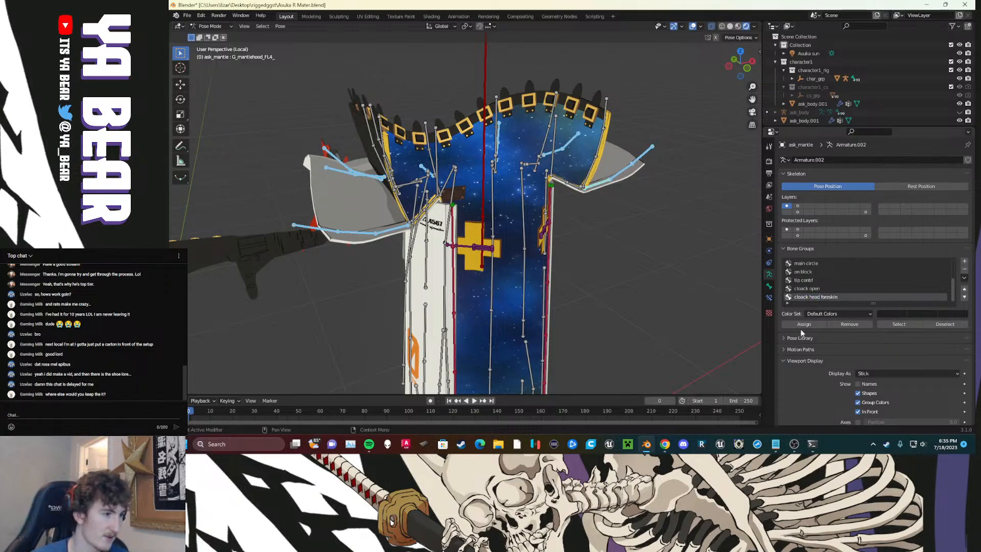
left_click(832, 313)
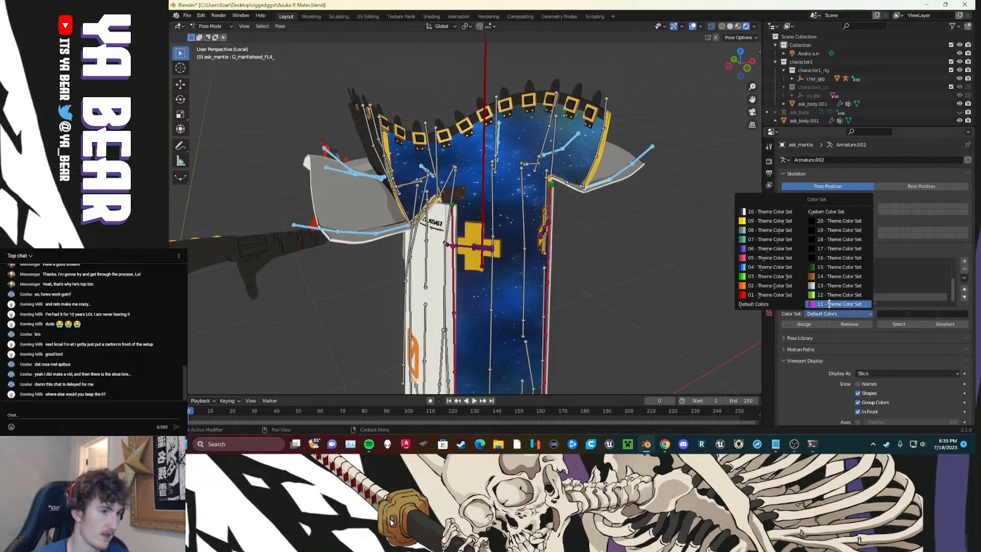
left_click(829, 305)
Step: Switch the "cloack head foreskin" group to a Custom Color Set and make its regular bone color bright cyan
left_click(831, 314)
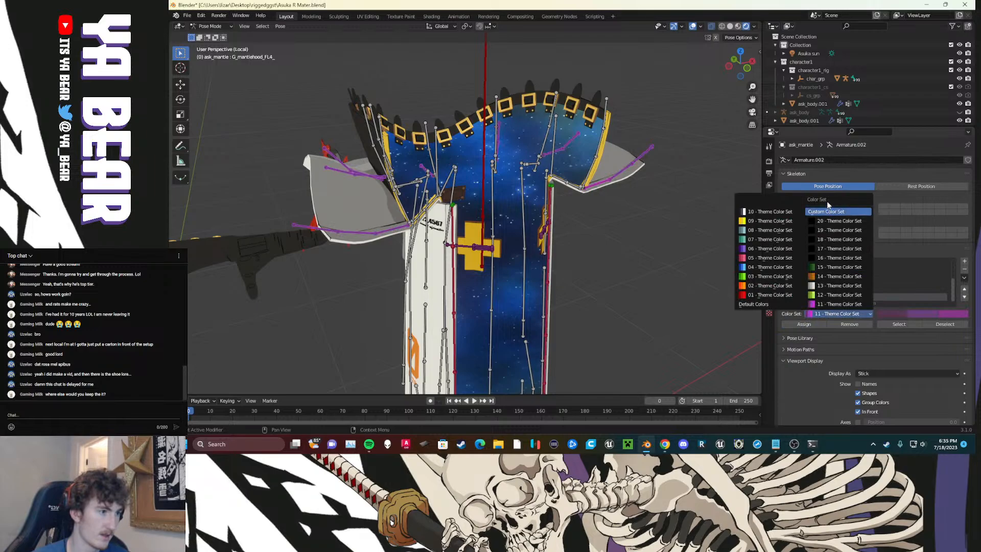
left_click(828, 209)
left_click(835, 314)
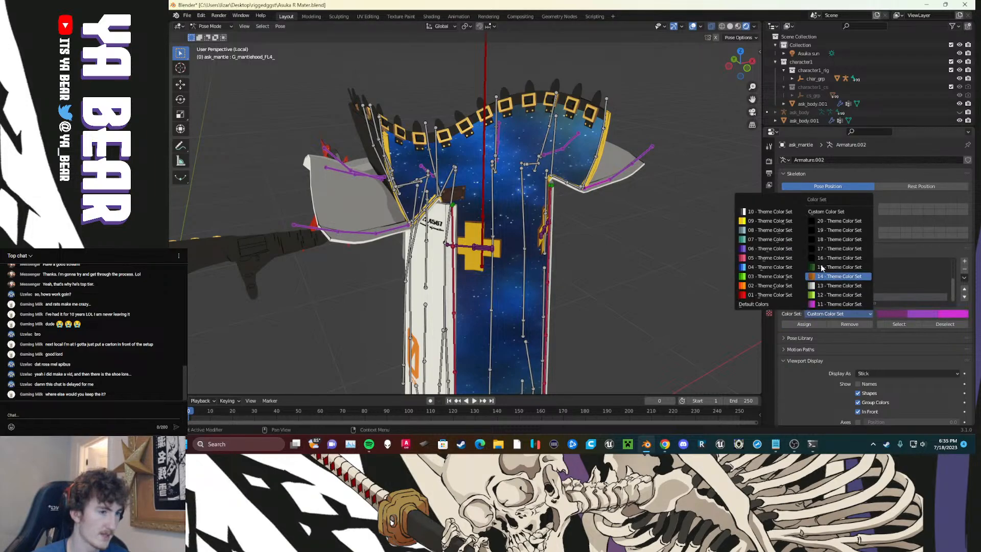
left_click(821, 212)
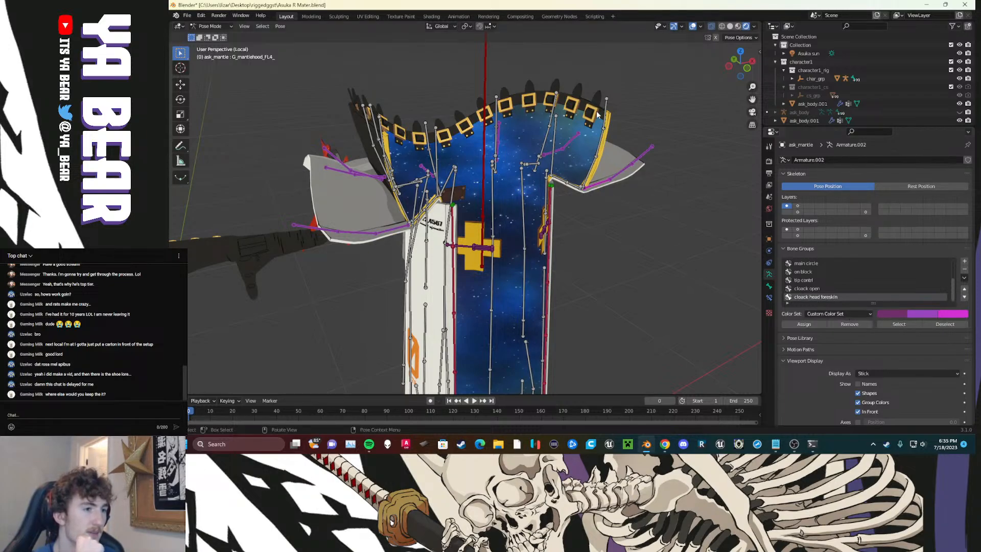
left_click(832, 313)
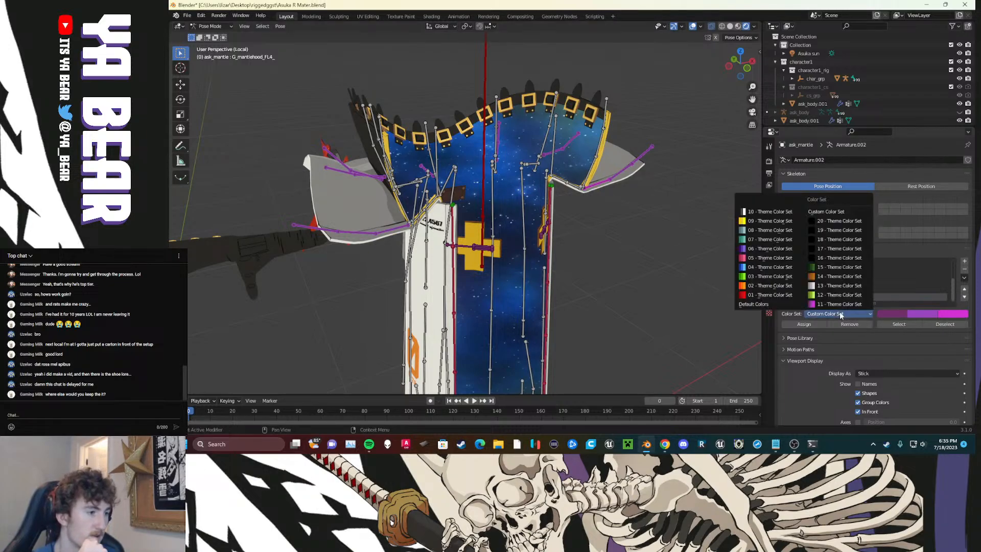
left_click(828, 211)
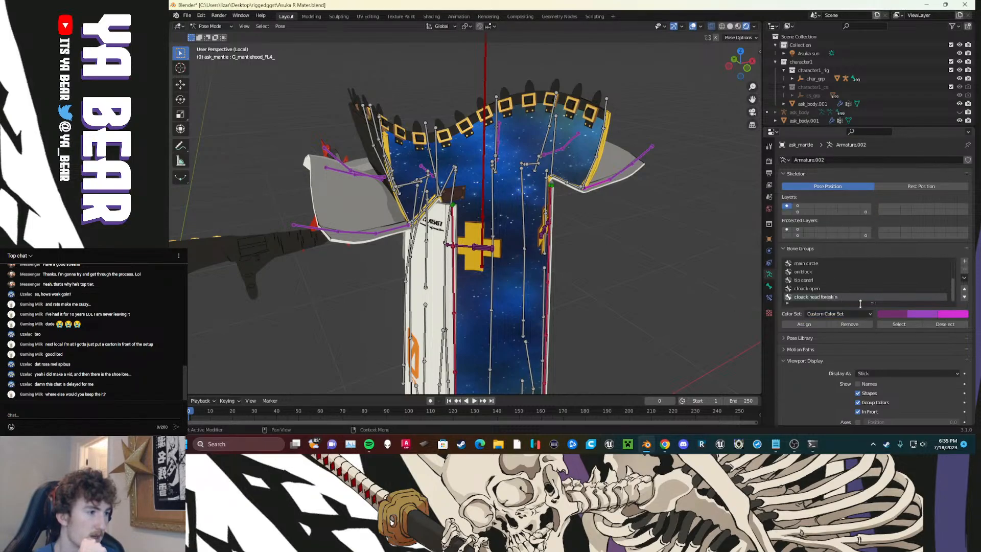
left_click(882, 313)
left_click(864, 202)
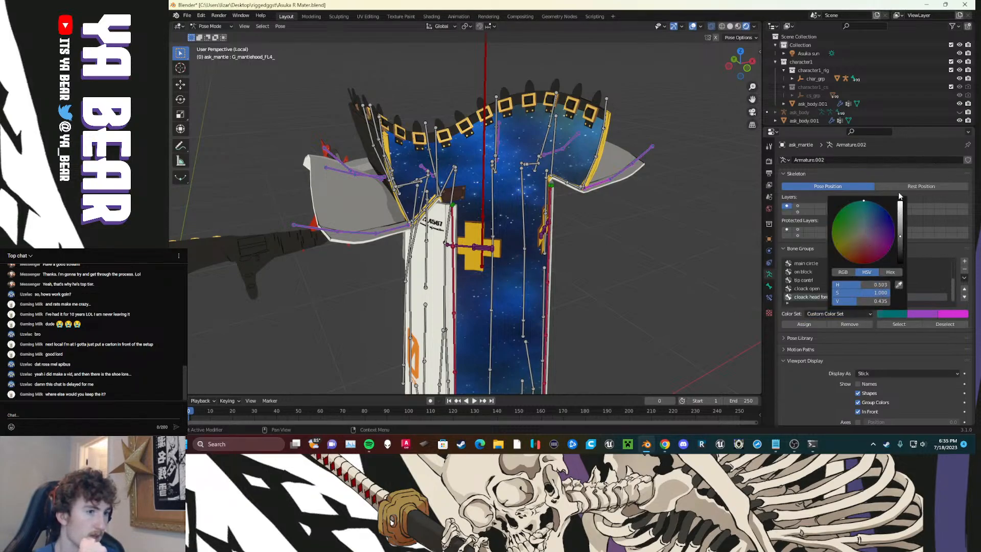
left_click_drag(900, 224, 900, 201)
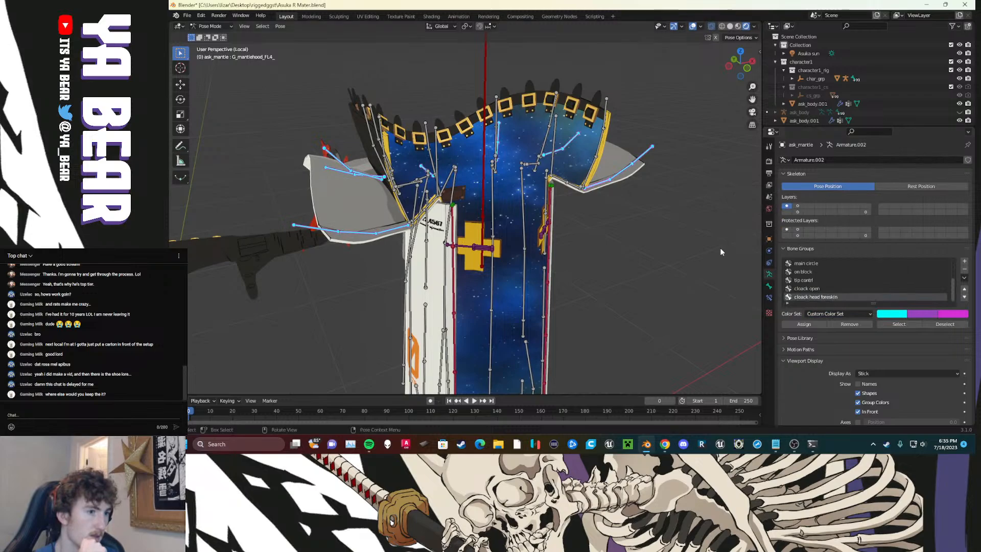
left_click(678, 248)
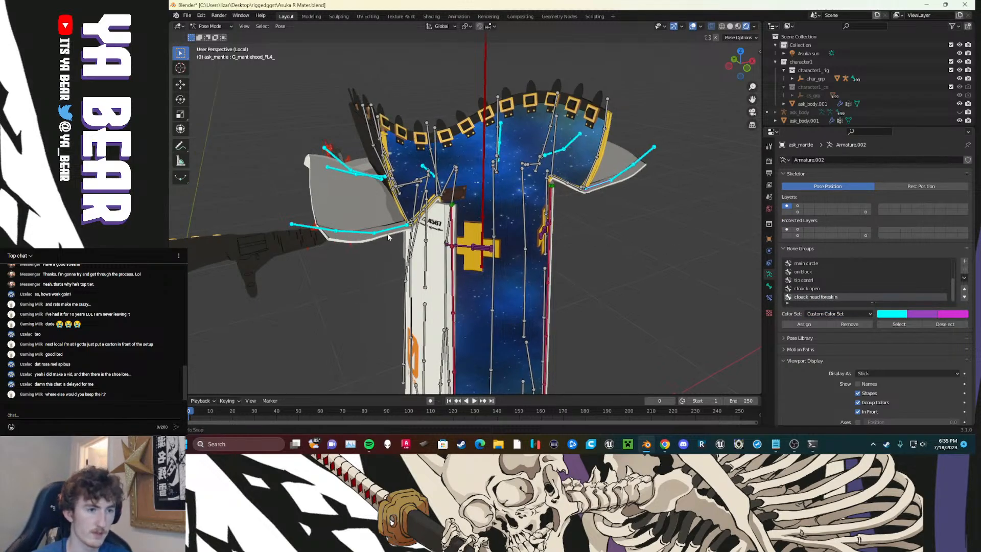
Step: Add a new bone group for the trim bones at the hood's front right corner
middle_click_drag(387, 233, 366, 183)
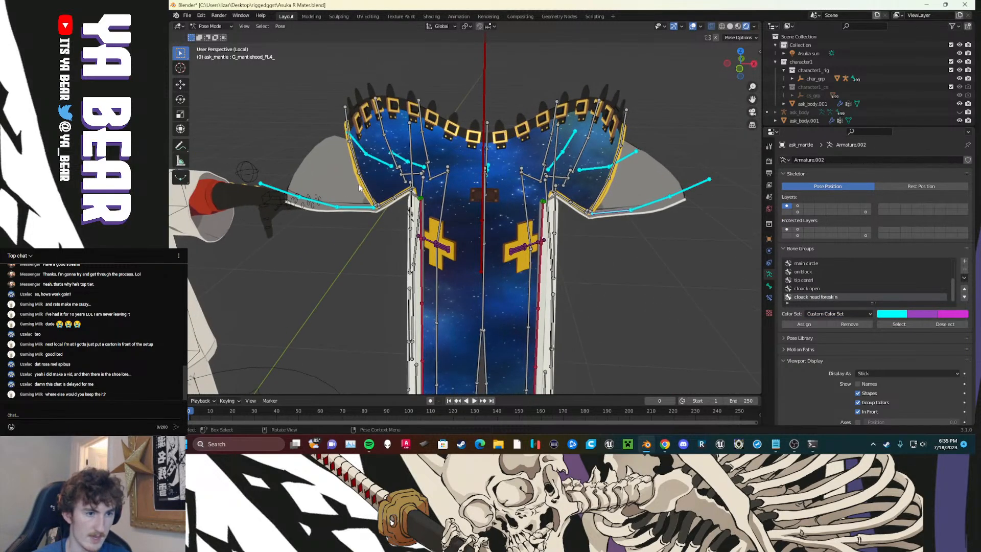
scroll(359, 188, "up", 8)
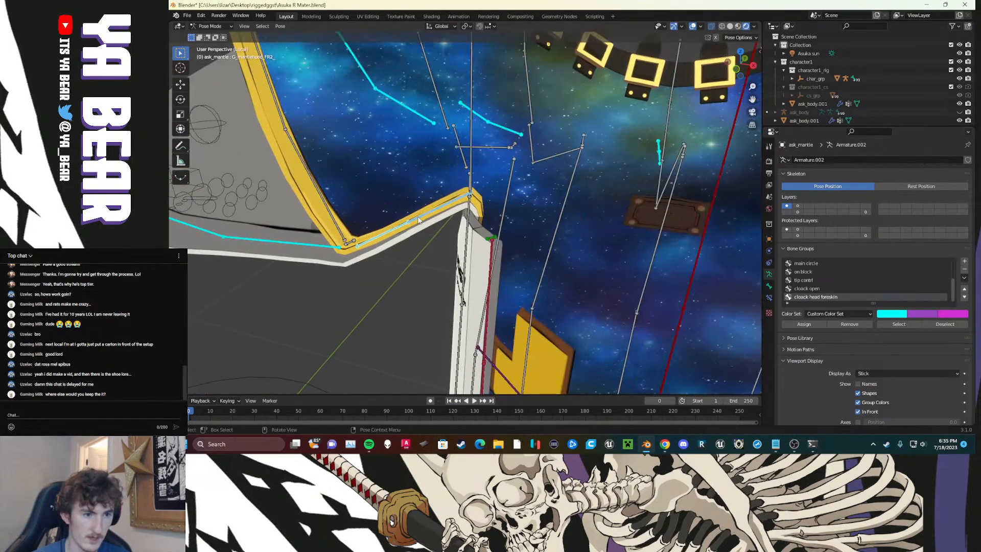
left_click(964, 261)
Step: Test-rotate the individual bones along the gold trim around the hood's front right corner
key("r")
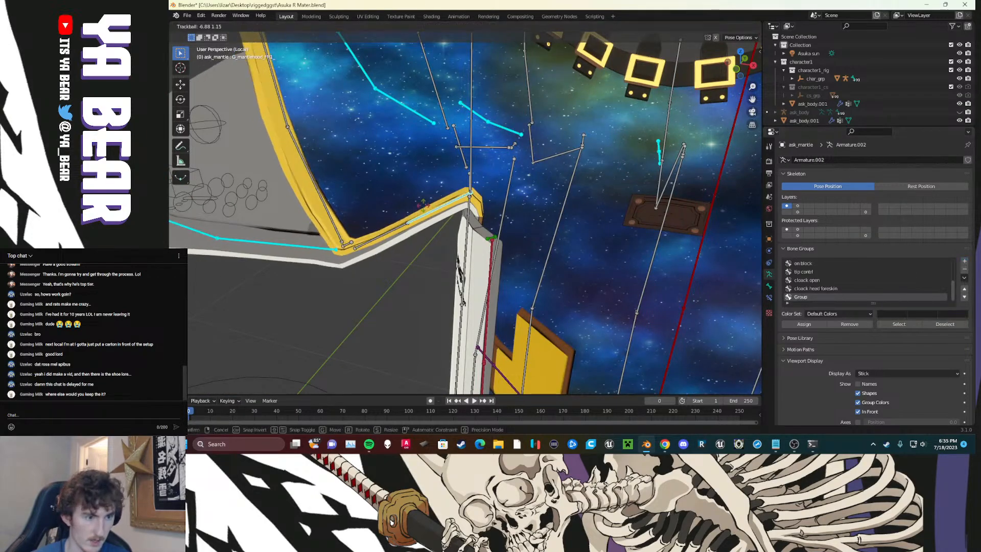
right_click(429, 200)
left_click(395, 234)
key("r")
right_click(378, 233)
left_click(350, 243)
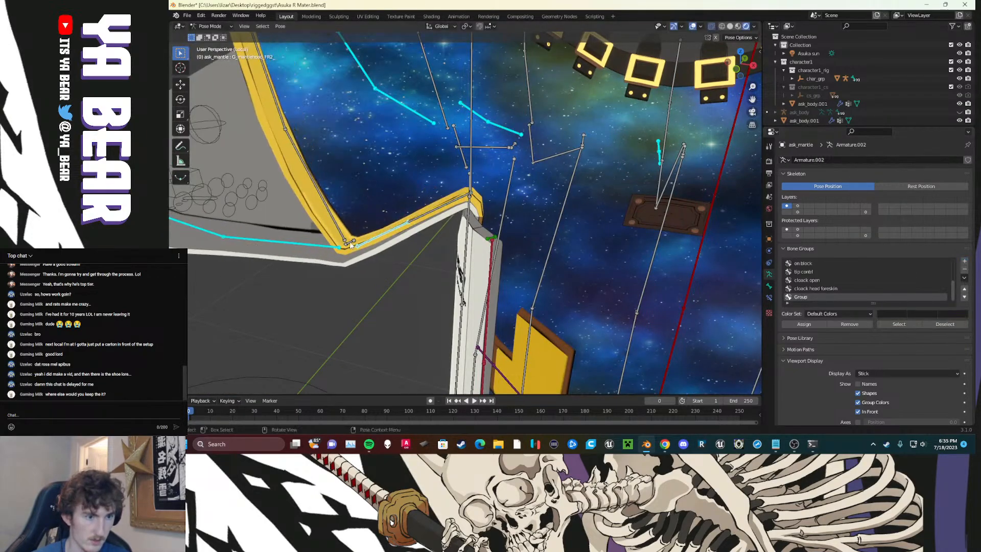
key("r")
right_click(351, 225)
left_click(335, 222)
key("r")
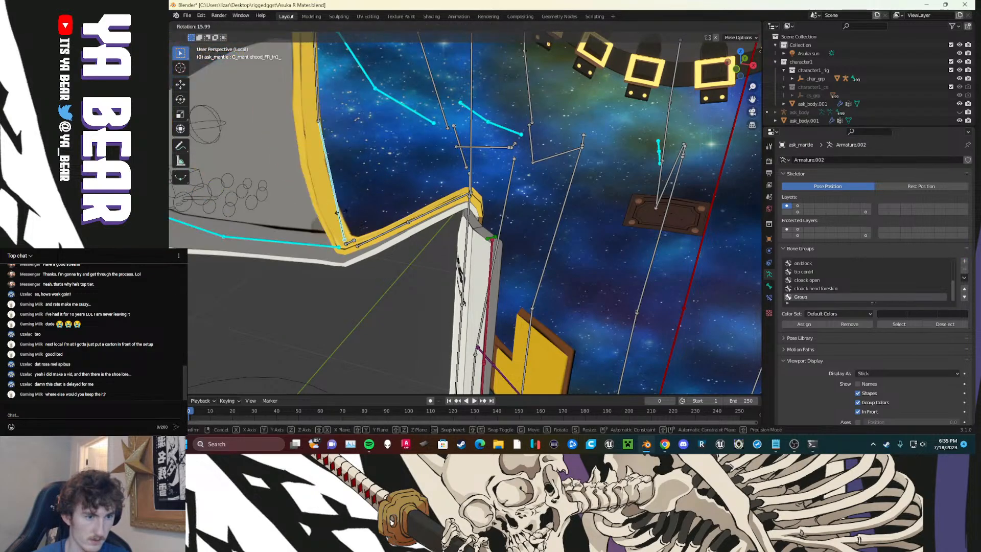
right_click(326, 187)
middle_click_drag(327, 189, 371, 273)
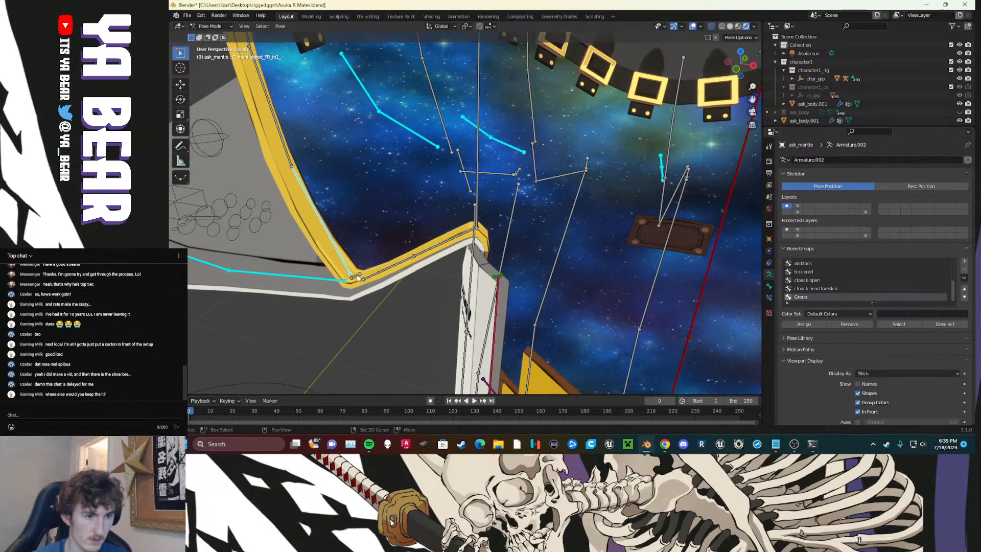
Step: Add another bone group with the 14 - Theme Color Set and assign the bones along the hood's front right trim
left_click(364, 274)
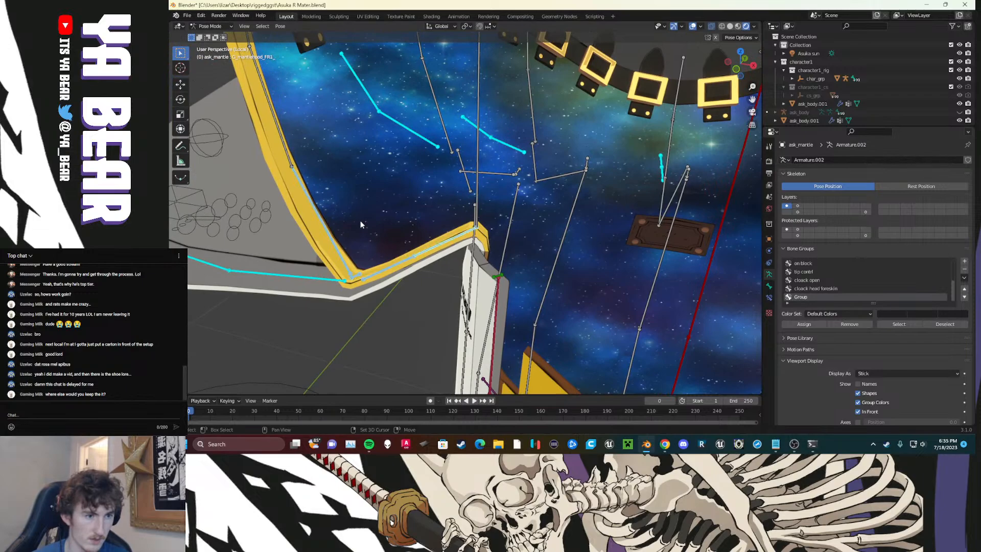
middle_click_drag(360, 220, 444, 221)
middle_click_drag(561, 248, 522, 217)
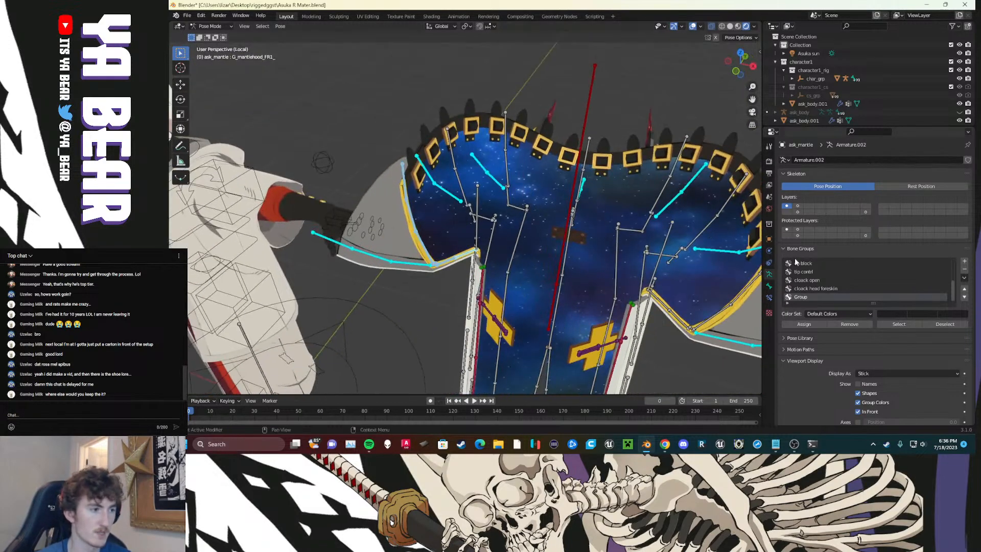
left_click(965, 262)
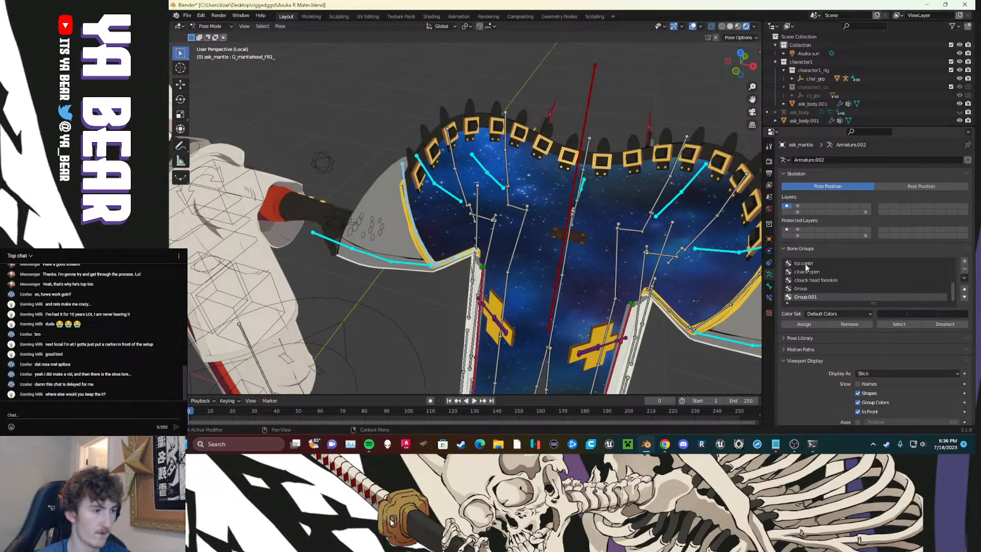
left_click(823, 314)
left_click(828, 281)
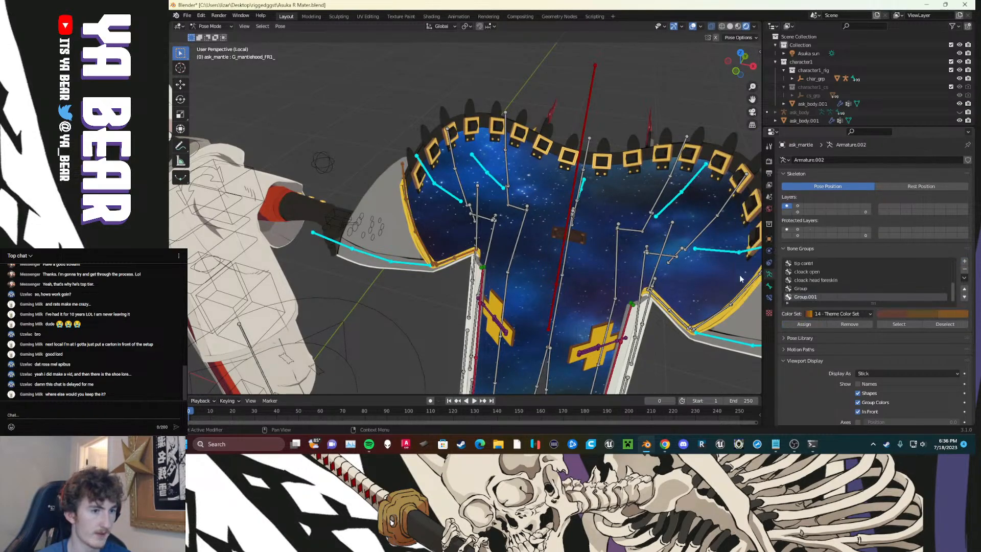
Step: Assign the inner bone chains on the hood's right and back right to the 14 - Theme Color Set group
middle_click_drag(451, 233, 481, 235)
left_click(480, 233)
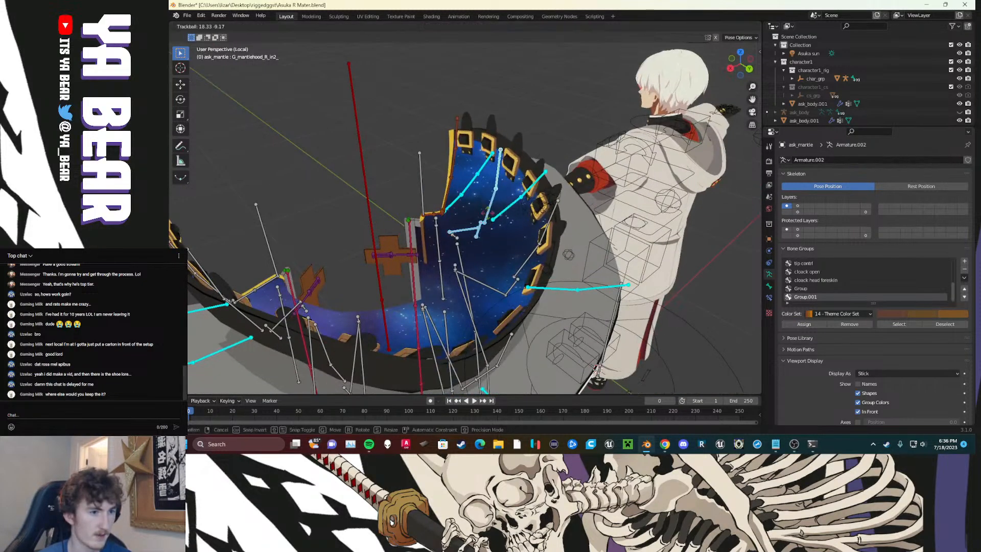
left_click(804, 324)
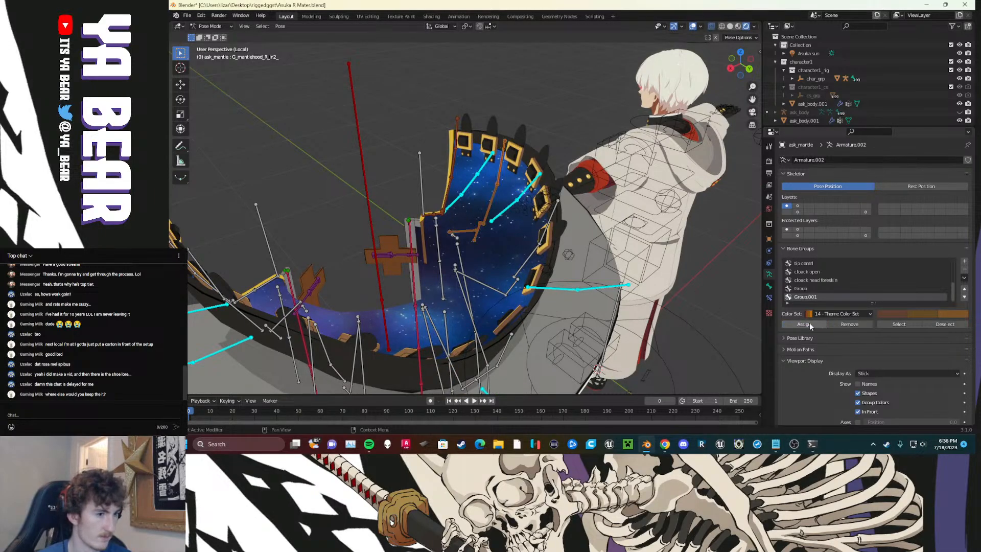
left_click_drag(515, 296, 499, 265, "shift")
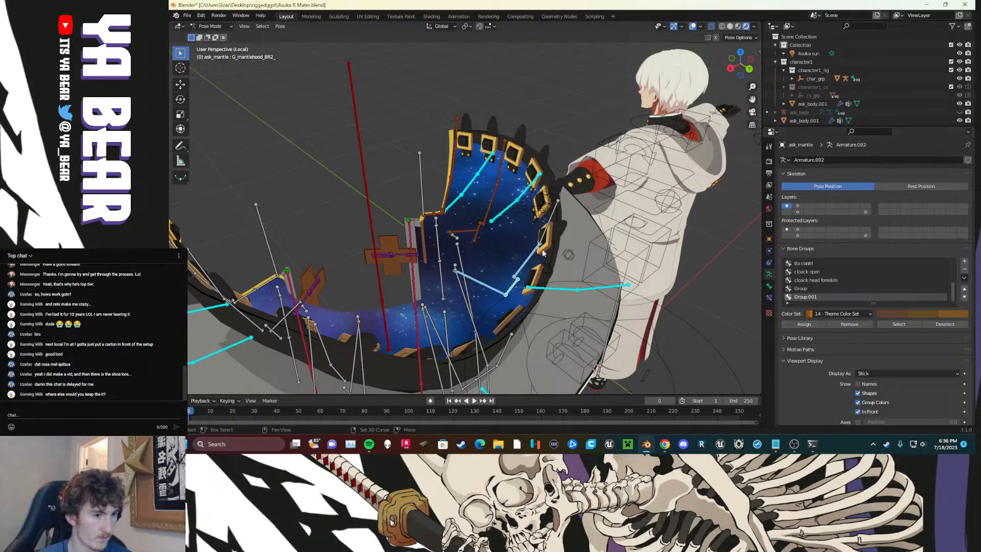
left_click(797, 324)
Step: Assign the inner bone chains on the hood's back left and left side to the 14 - Theme Color Set group
middle_click_drag(546, 309, 614, 274)
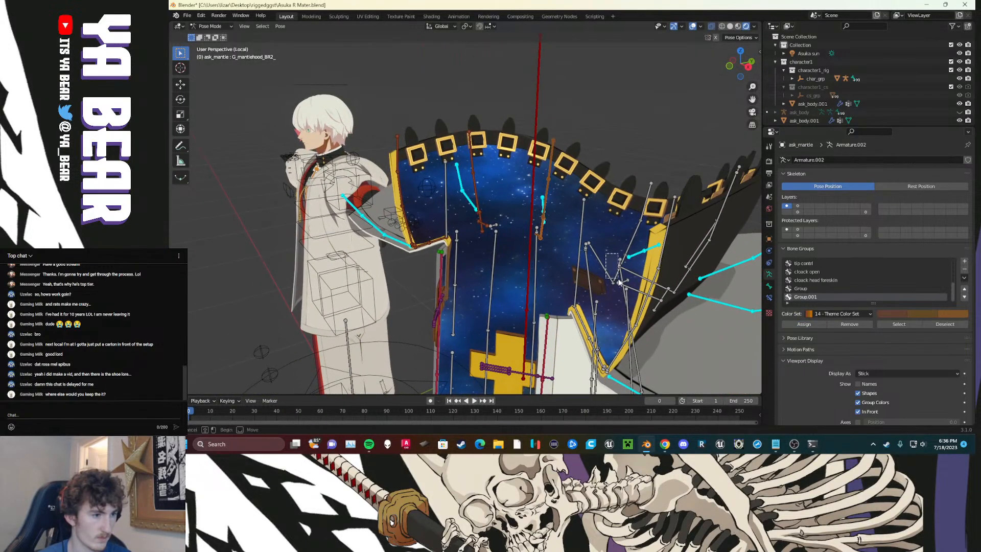
left_click_drag(616, 284, 616, 284)
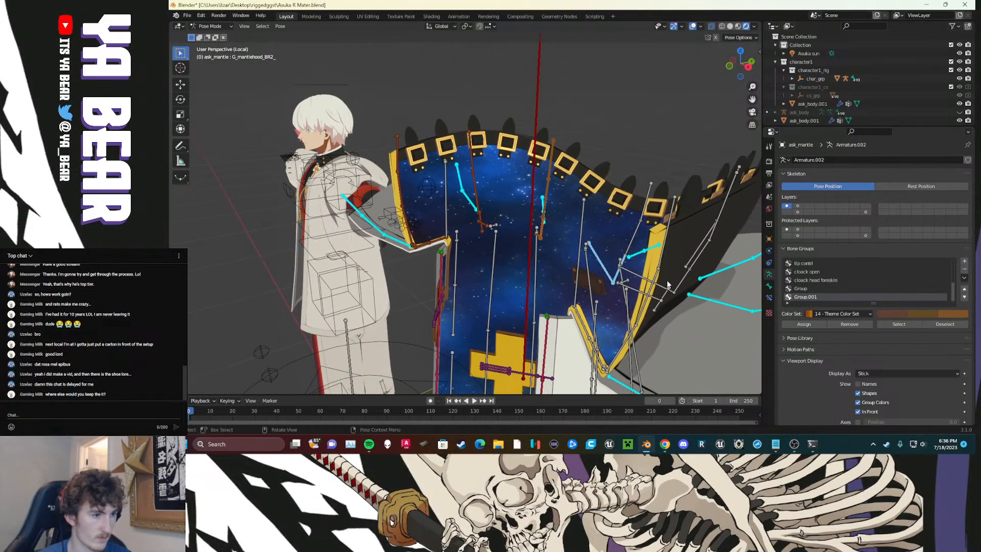
left_click(800, 322)
middle_click_drag(644, 278, 623, 244)
left_click_drag(639, 225, 639, 212, "shift")
left_click_drag(666, 183, 662, 157, "shift")
left_click(794, 323)
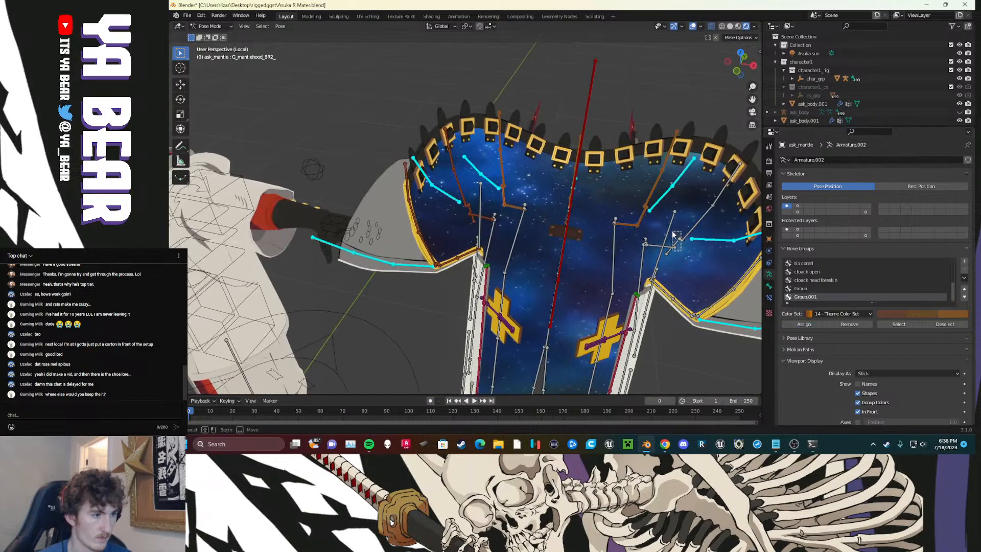
left_click_drag(673, 235, 719, 190)
left_click(815, 324)
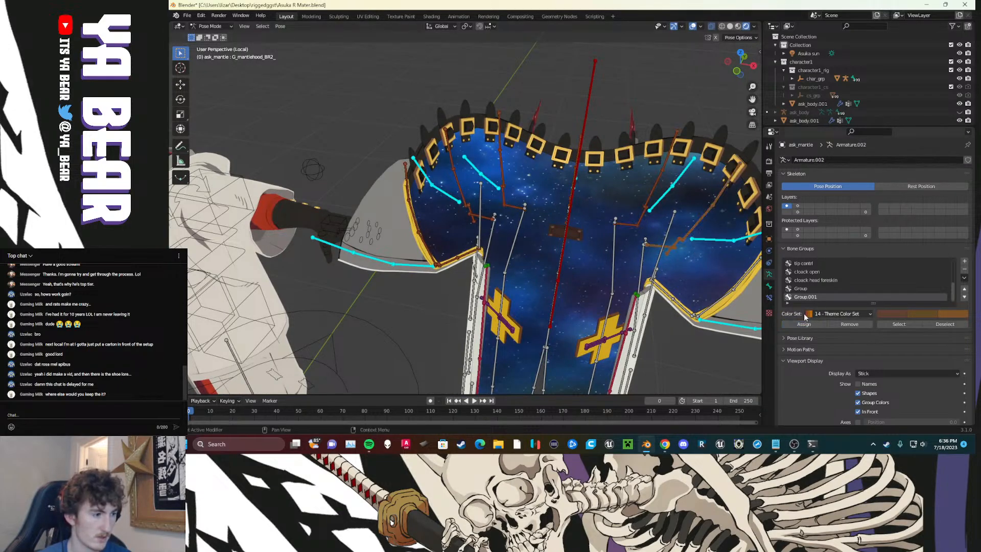
Step: Box-select the bones along the hood's front left trim and assign them to the 14 - Theme Color Set group
middle_click_drag(676, 278, 688, 227)
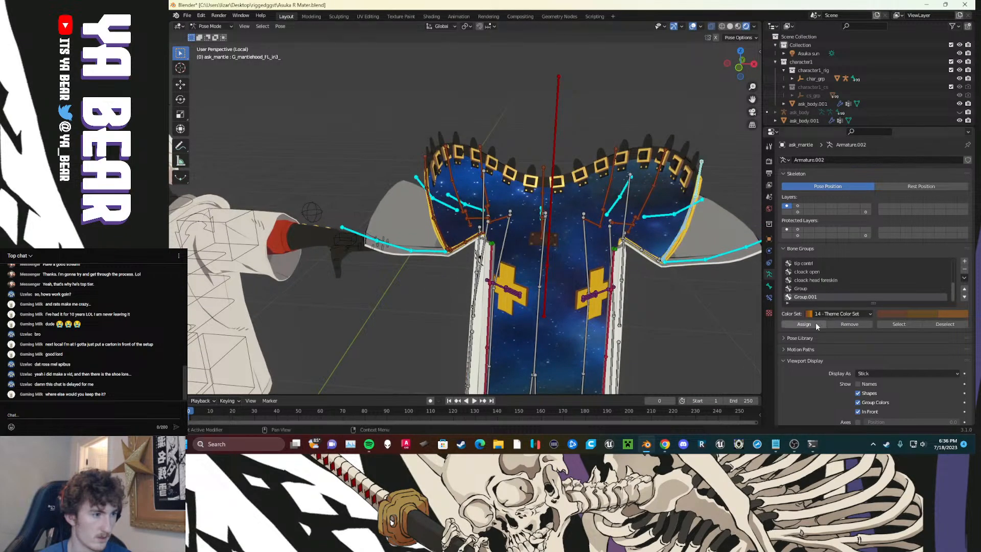
middle_click_drag(672, 267, 684, 298)
scroll(712, 275, "up", 2)
key("b")
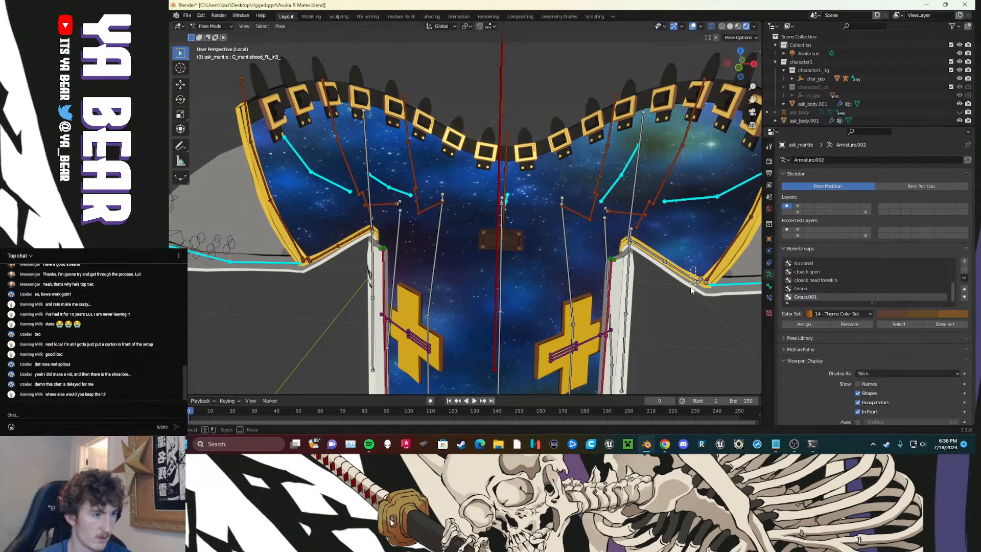
left_click_drag(699, 284, 624, 235)
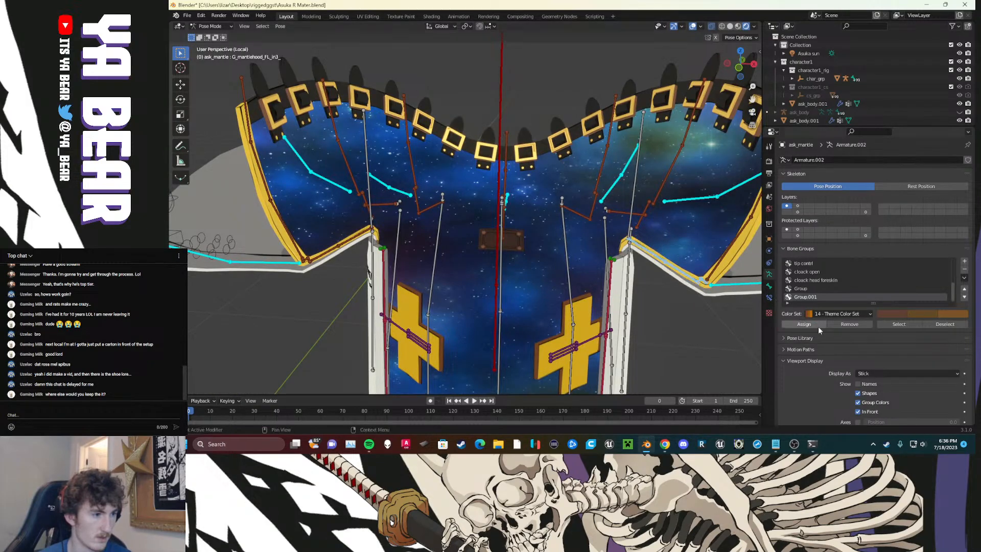
left_click(805, 324)
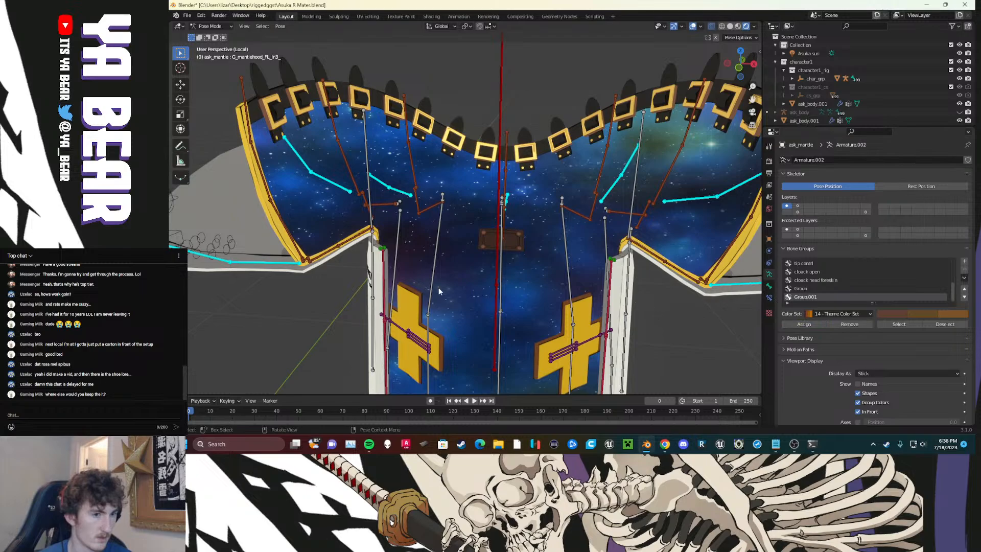
Step: Assign the long control bones above the hood's front right and front left corners to the same group
middle_click_drag(439, 291, 398, 267)
left_click(398, 238)
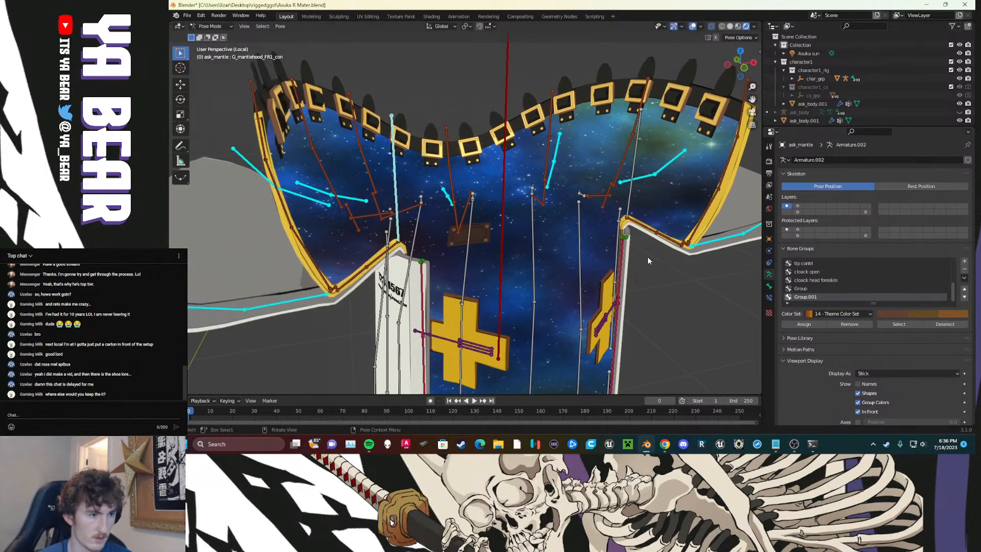
left_click(802, 323)
left_click(629, 212)
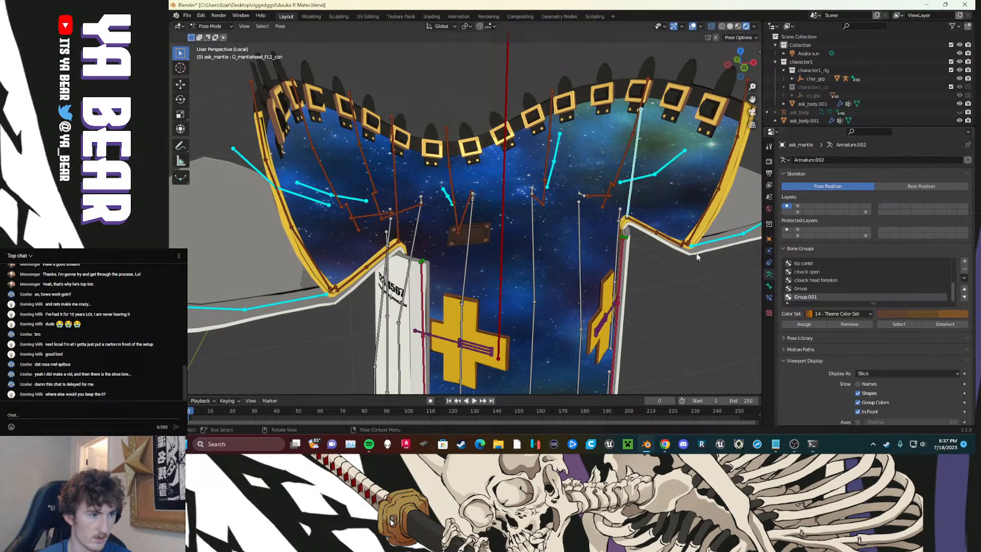
left_click(794, 324)
Step: Review the mantle rig as a whole and check its buckle, main circle and on block bone groups
left_click(704, 317)
middle_click_drag(704, 317, 590, 296)
scroll(489, 305, "down", 5)
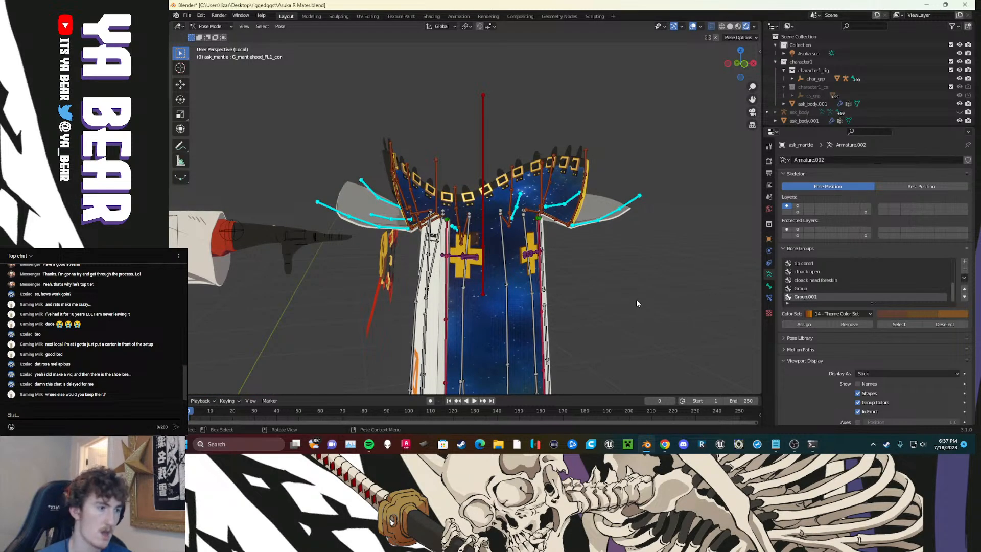
mouse_move(594, 273)
middle_mouse_down()
mouse_move(581, 236)
mouse_move(649, 251)
mouse_move(589, 282)
mouse_move(575, 250)
mouse_move(606, 278)
middle_mouse_up()
scroll(589, 279, "down", 3)
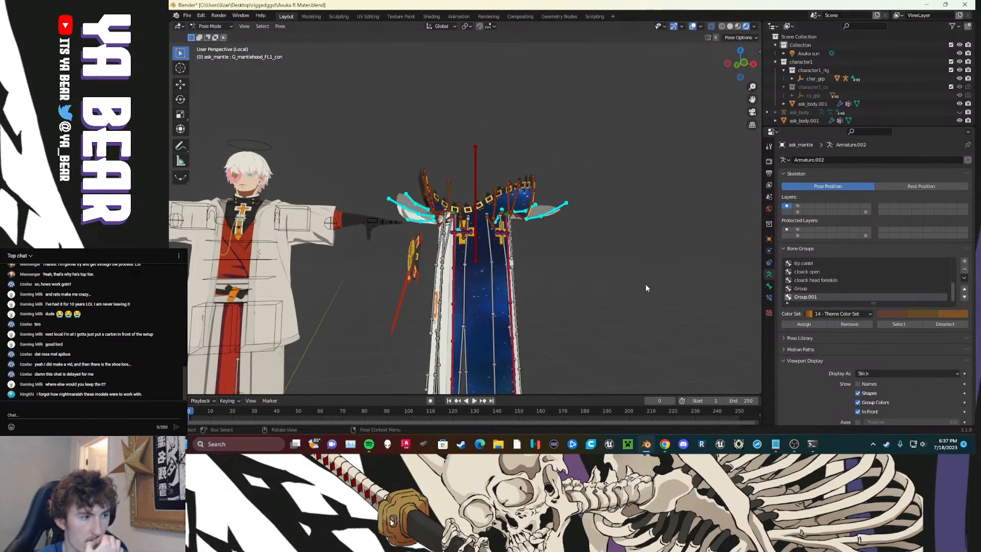
scroll(817, 281, "up", 5)
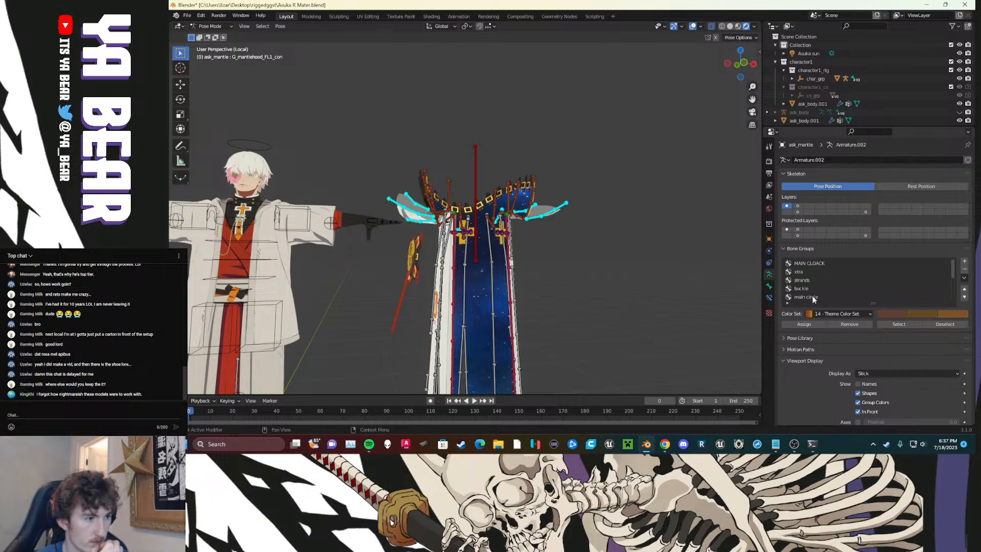
scroll(813, 297, "down", 1)
left_click(811, 280)
scroll(651, 306, "up", 2)
scroll(651, 306, "up", 3)
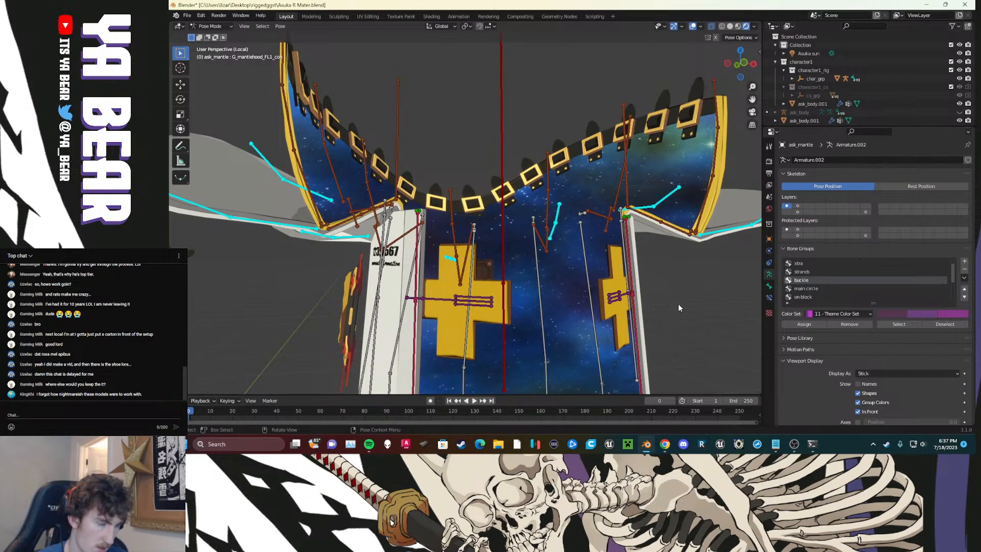
left_click(806, 288)
left_click(807, 297)
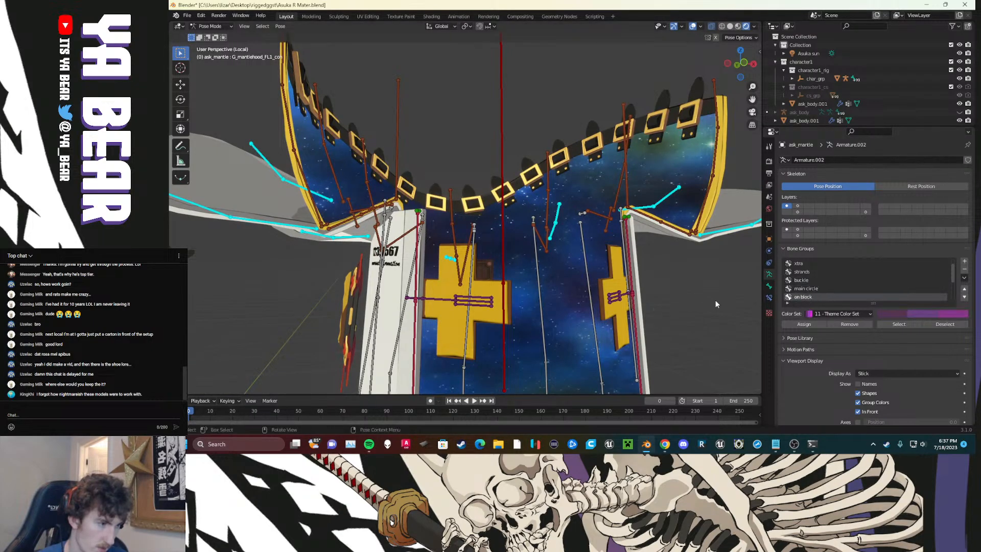
Step: Move all mantle bones to the first layer of the lower row and show only that layer
scroll(714, 299, "down", 6)
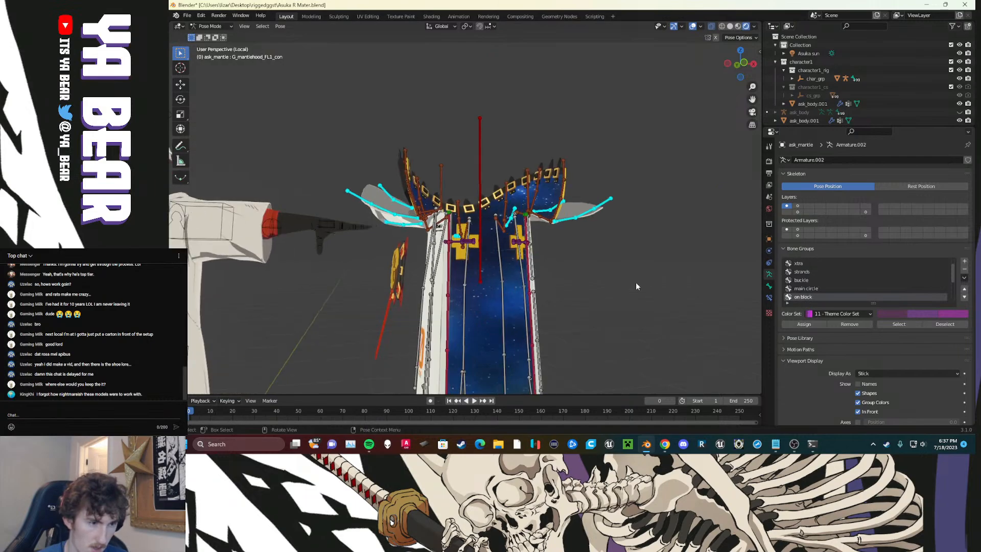
key("a")
key("m")
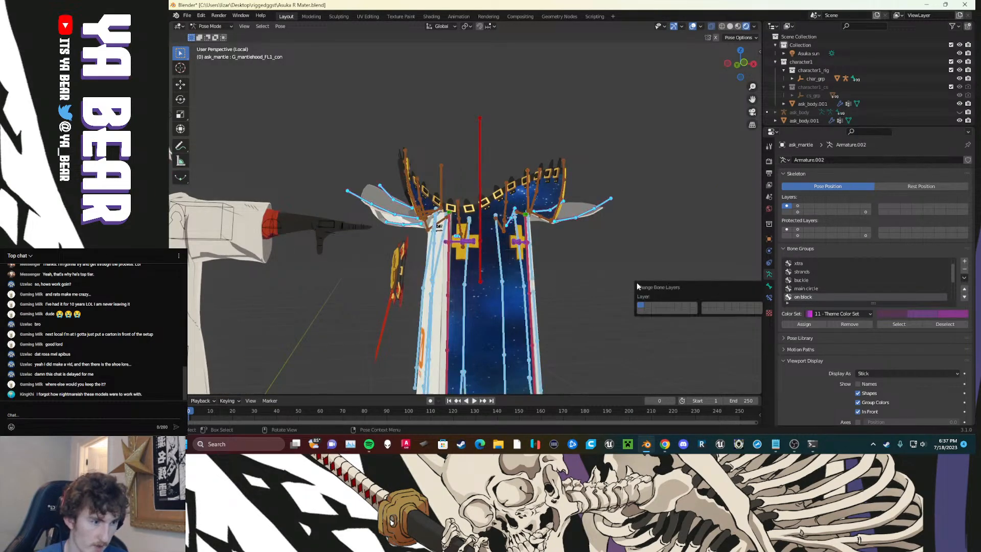
left_click(640, 311)
left_click(786, 212)
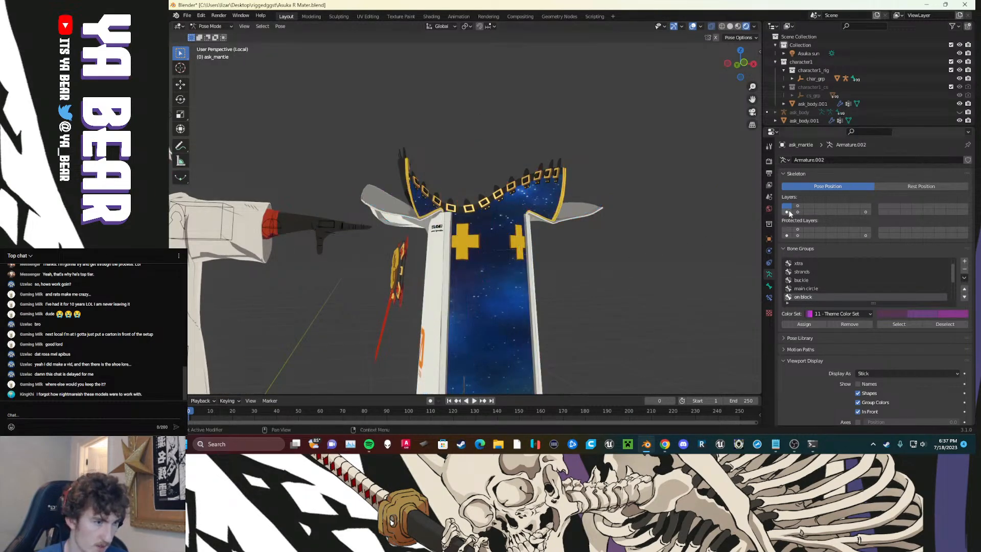
Step: Select the bones of the "MAIN CLOACK" group and move them to the first layer of the upper row
scroll(485, 253, "up", 3)
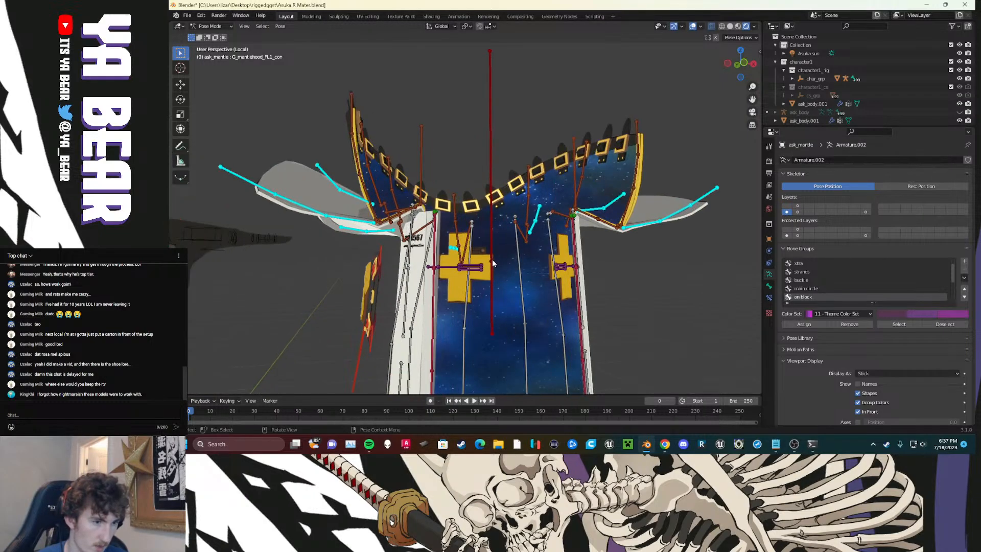
scroll(814, 290, "up", 1)
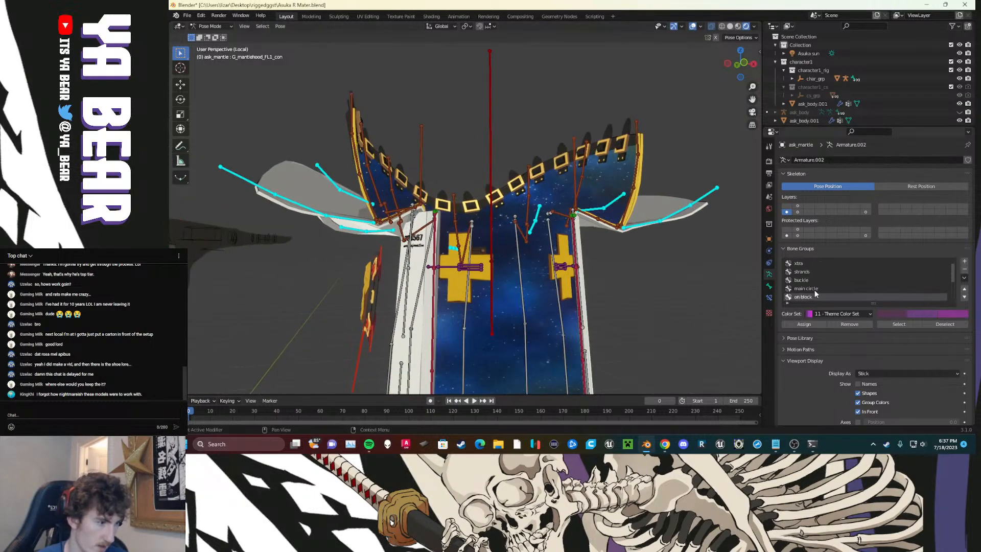
left_click(809, 264)
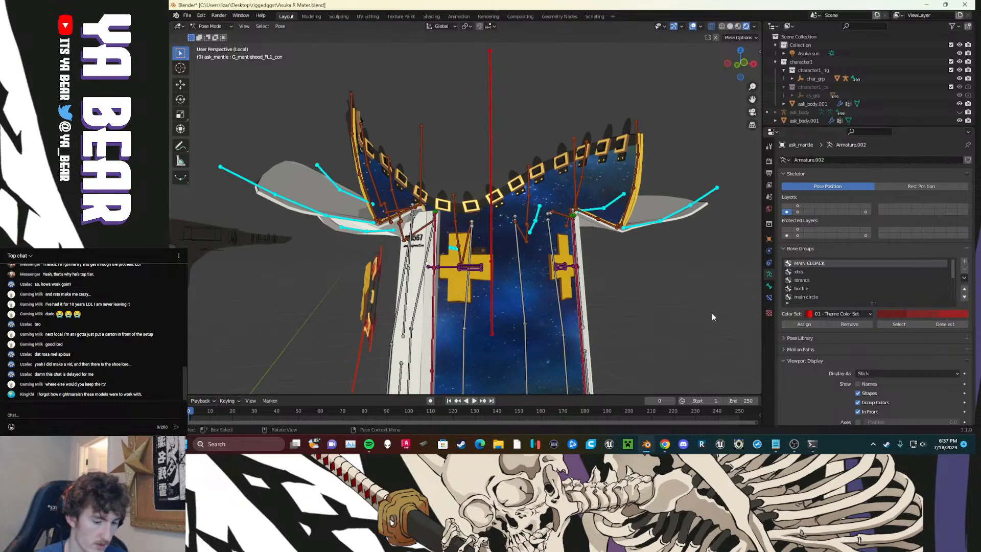
key("m")
left_click(716, 334)
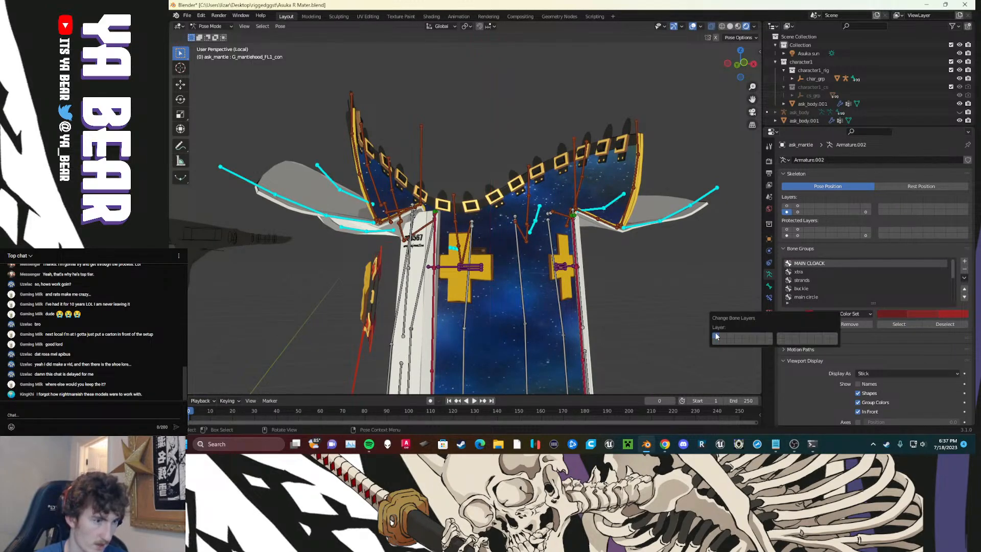
scroll(816, 286, "down", 1)
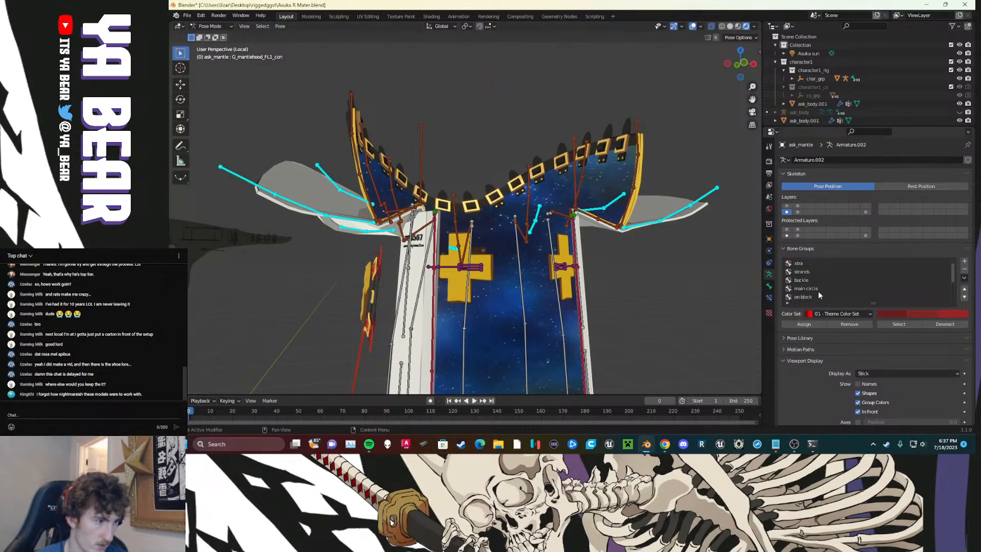
left_click(827, 298)
left_click(881, 325)
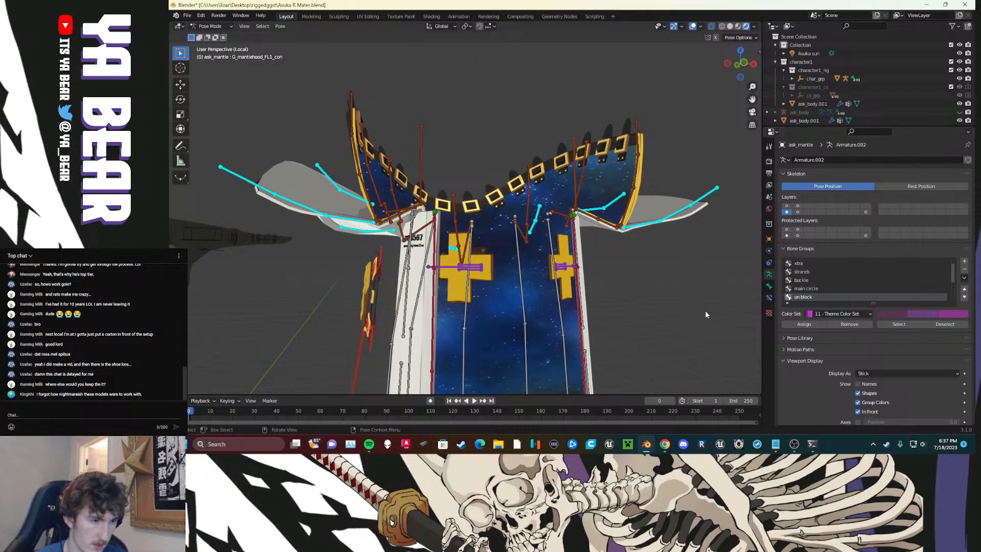
key("ctrl+z")
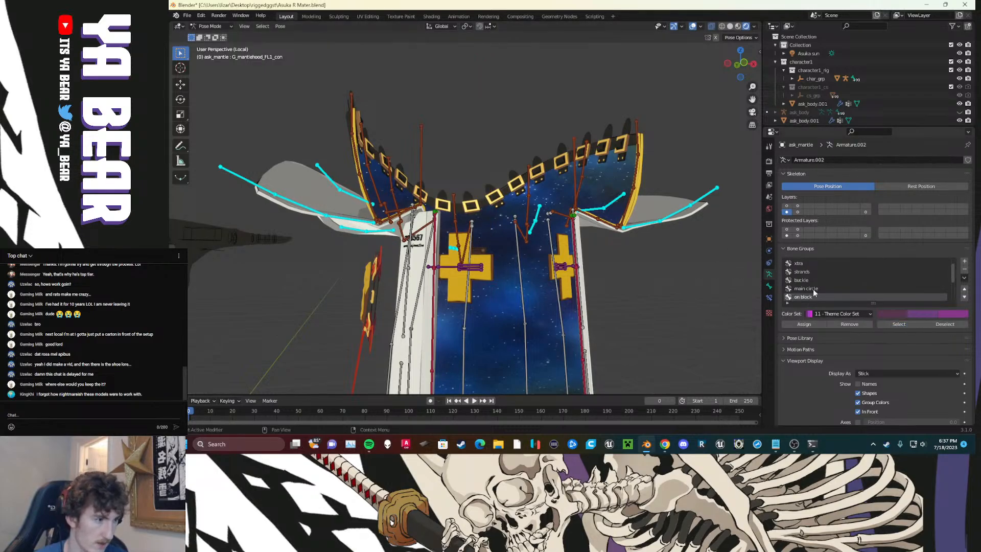
Step: Select the bones of the "cloack head foreskin" group and move them to the first layer of the upper row
scroll(820, 288, "down", 2)
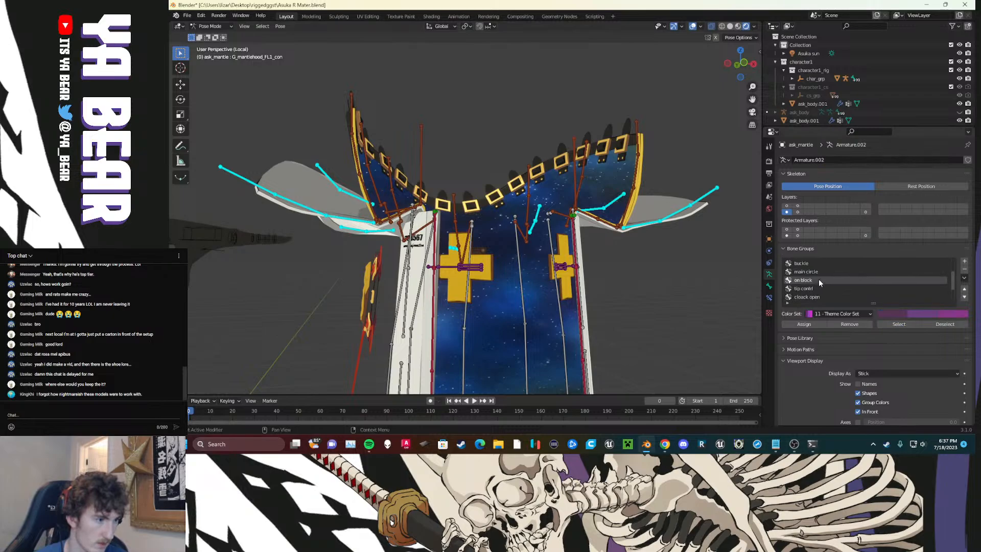
left_click(815, 289)
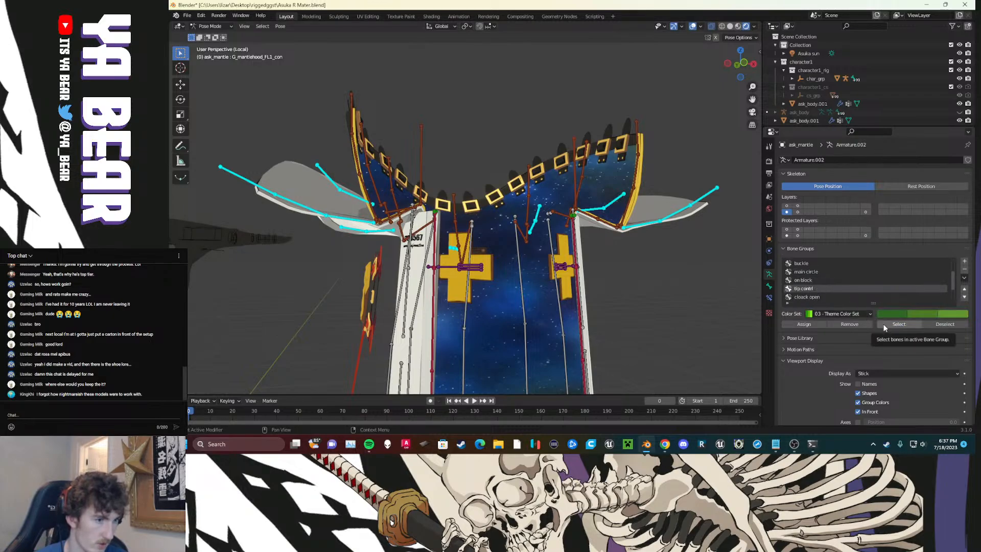
left_click(820, 297)
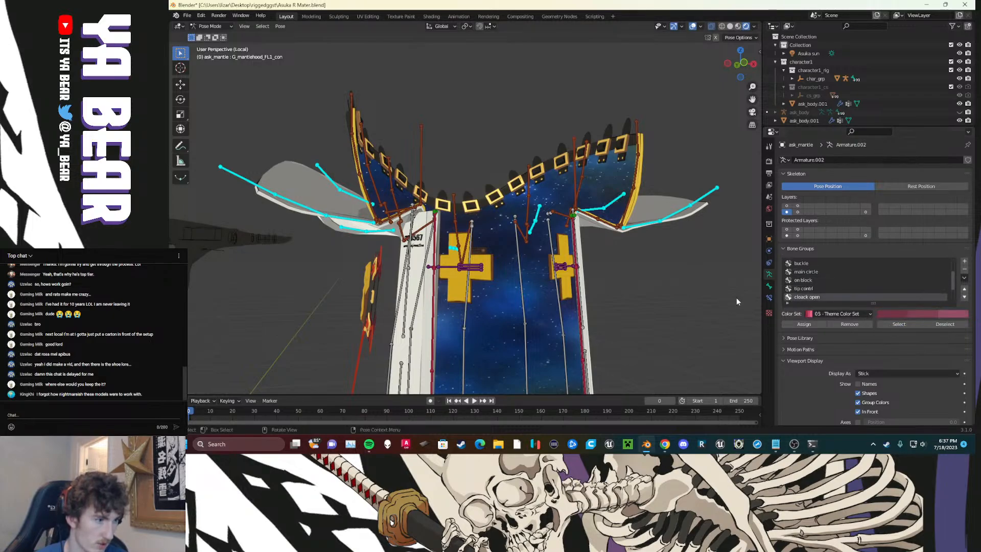
scroll(814, 287, "down", 1)
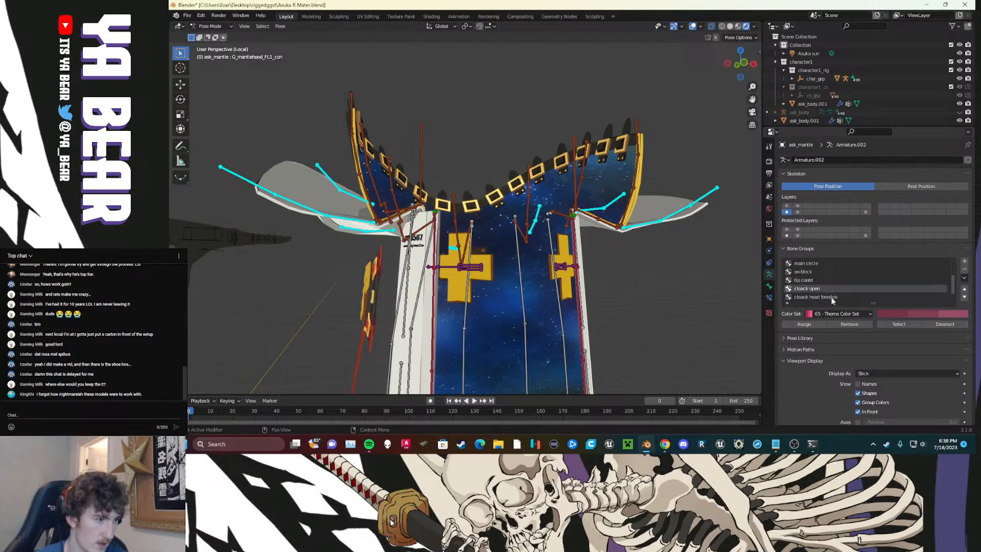
left_click(835, 298)
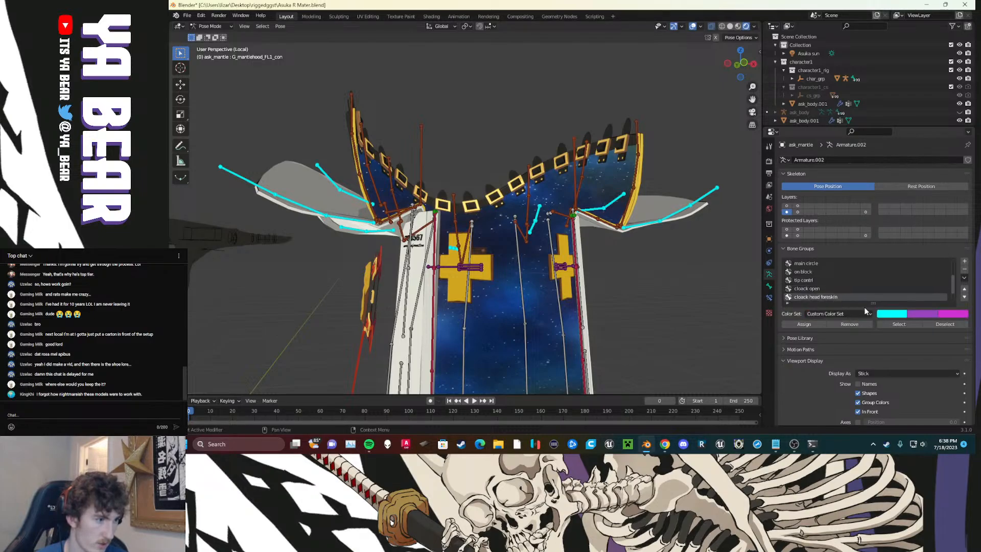
left_click(884, 323)
key("m")
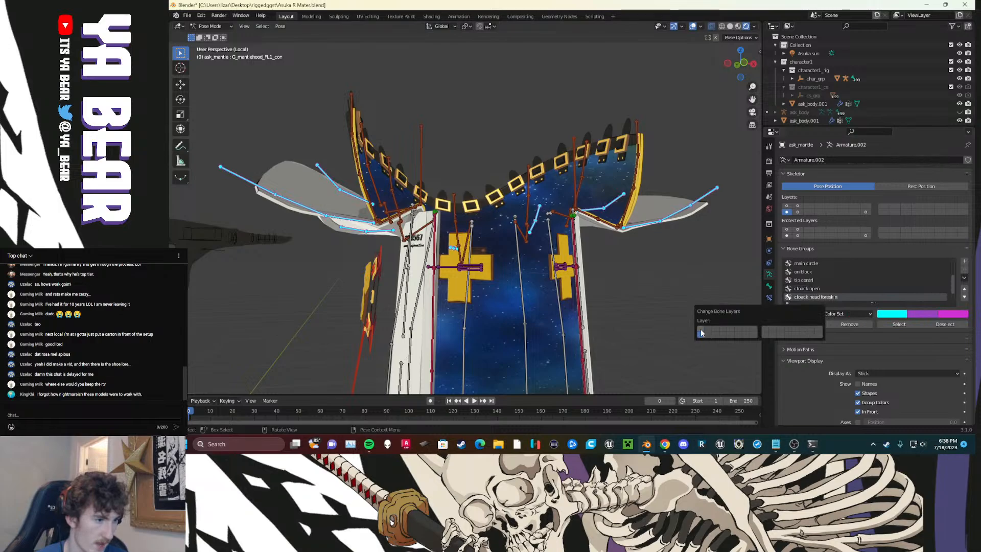
left_click(700, 329)
Step: Try to move the bones of the unnamed "Group" bone group to another layer
scroll(815, 289, "down", 1)
left_click(814, 296)
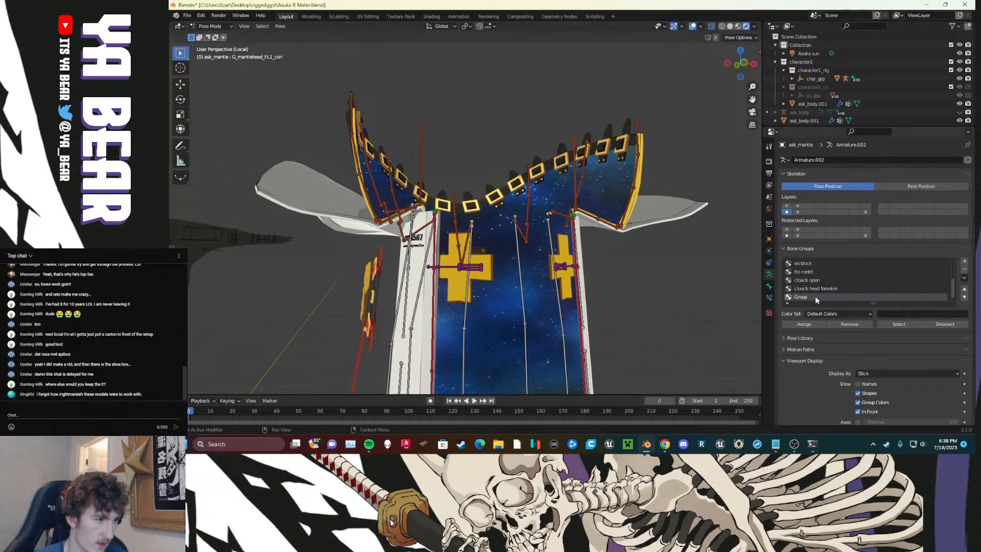
left_click(884, 323)
key("m")
left_click(716, 339)
Step: Move the bones of "Group.001" to the first layer of the upper row and rename the group as "cloak head"
scroll(811, 287, "down", 1)
left_click(812, 297)
left_click(879, 325)
key("m")
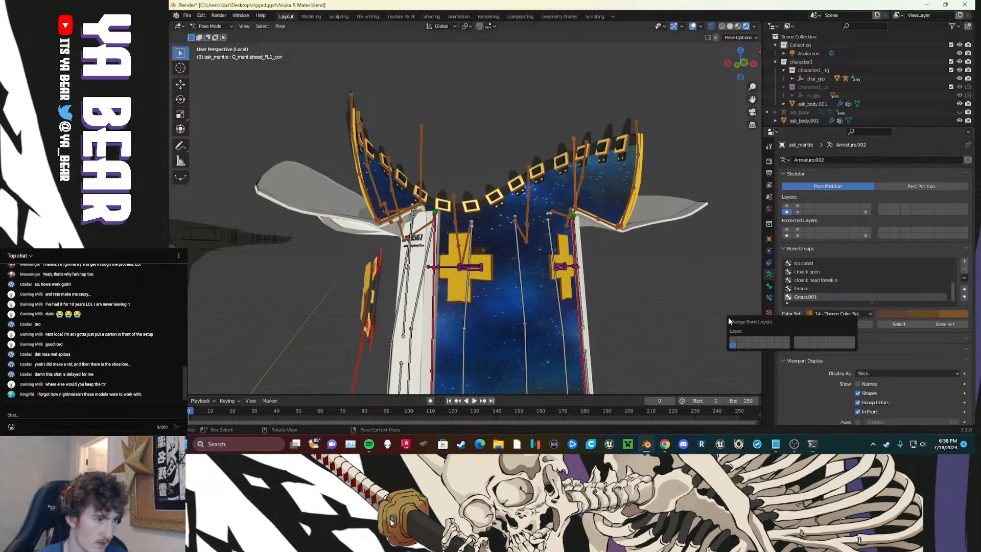
left_click(732, 335)
double_click(808, 297)
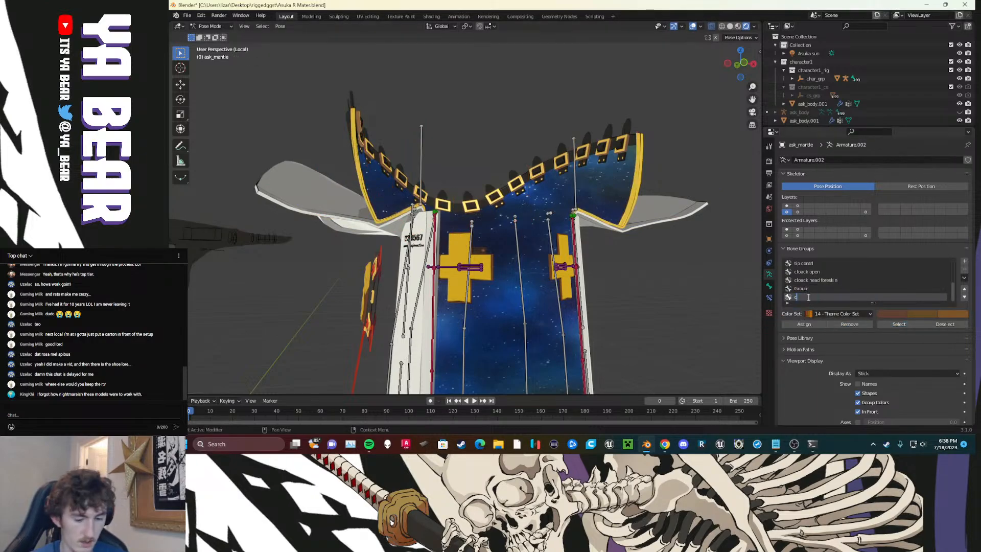
type("cloak head")
key("Return")
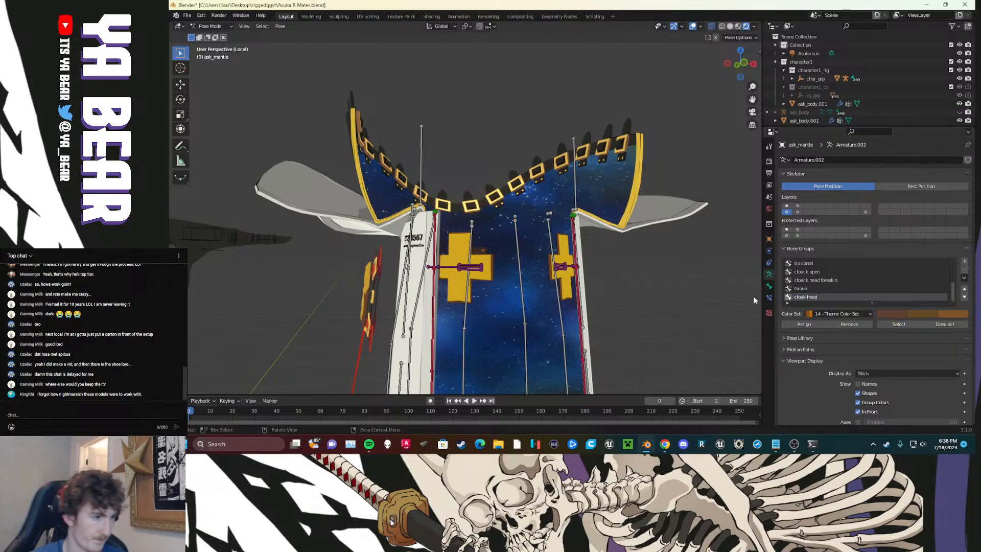
Step: Delete the unused bone group called "Group" from the mantle armature
left_click(803, 289)
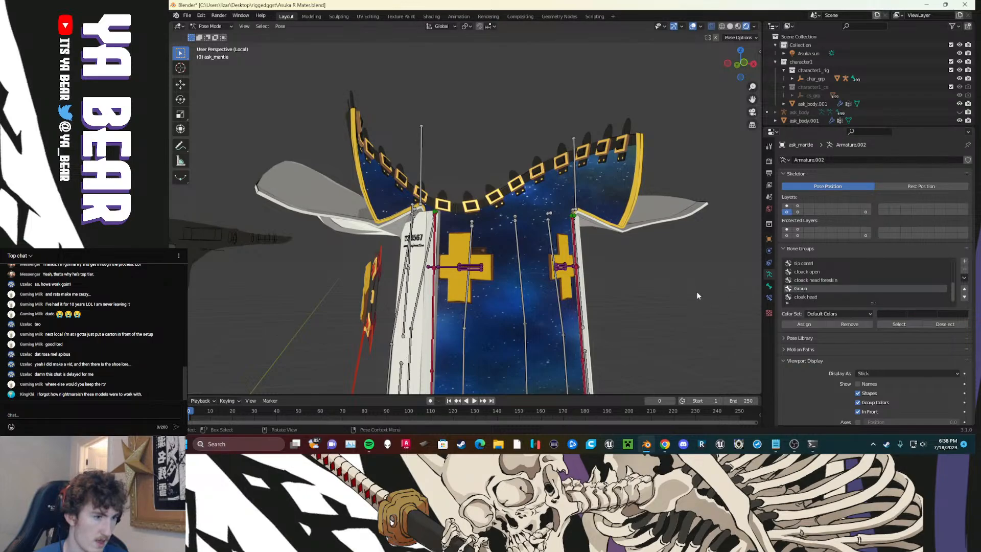
middle_click_drag(667, 289, 628, 301)
left_click(964, 269)
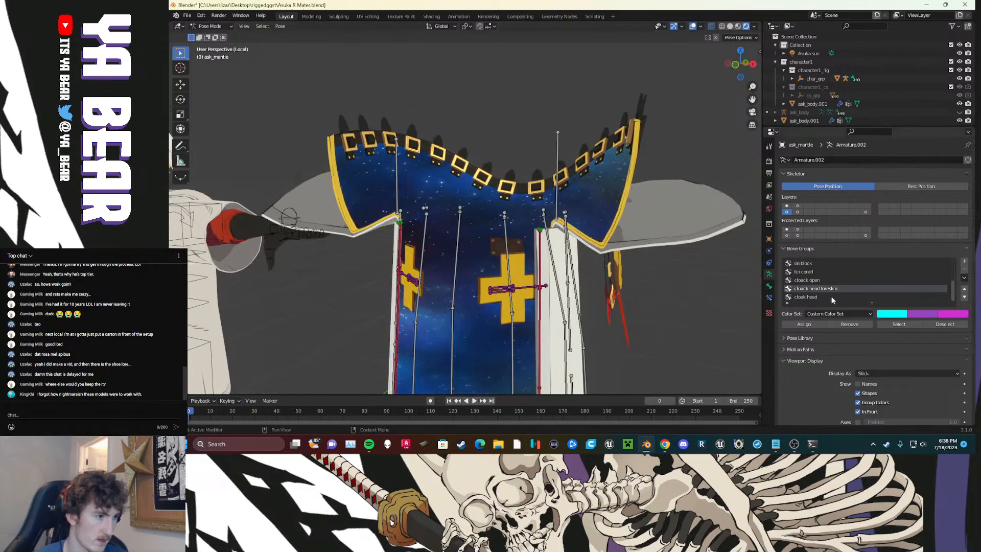
Step: Add two bone groups to the mantle armature, named "cloak pat 1" and "cloak pat 2"
left_click(847, 295)
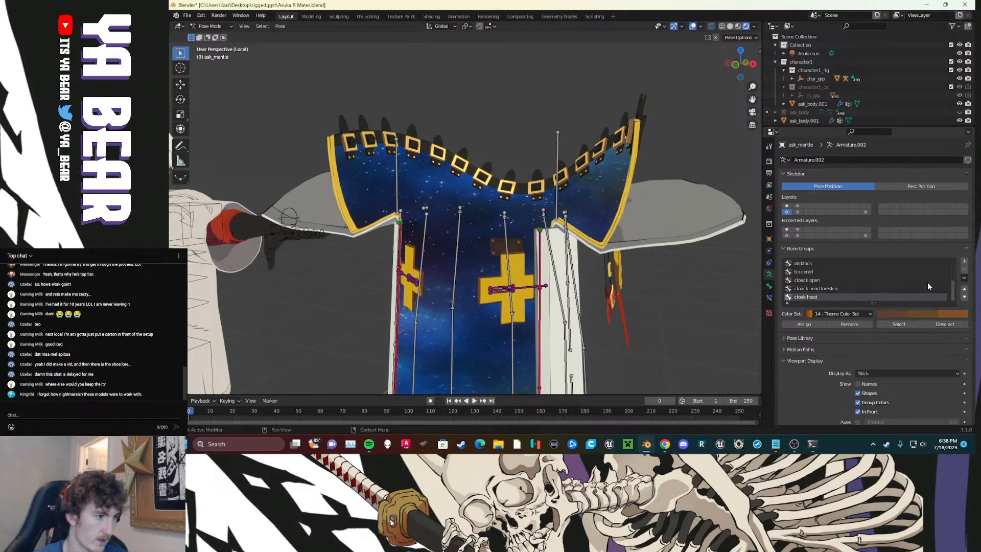
left_click(965, 262)
left_click(964, 261)
double_click(809, 289)
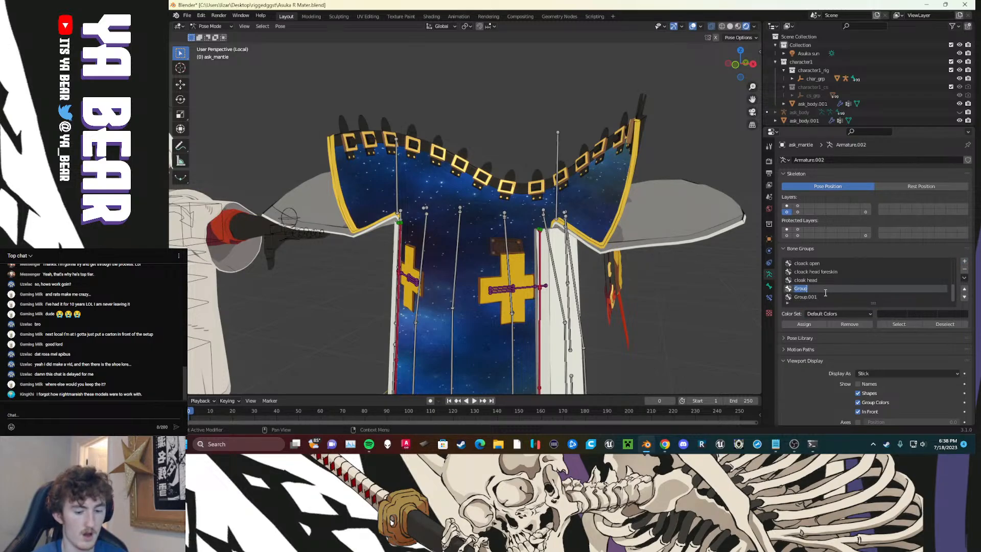
type("cloak pat 1")
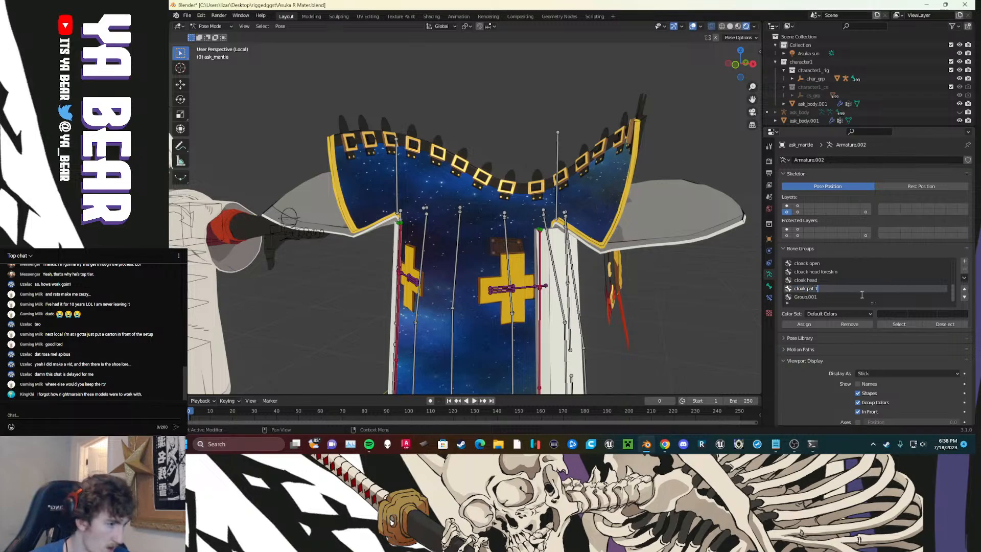
double_click(810, 297)
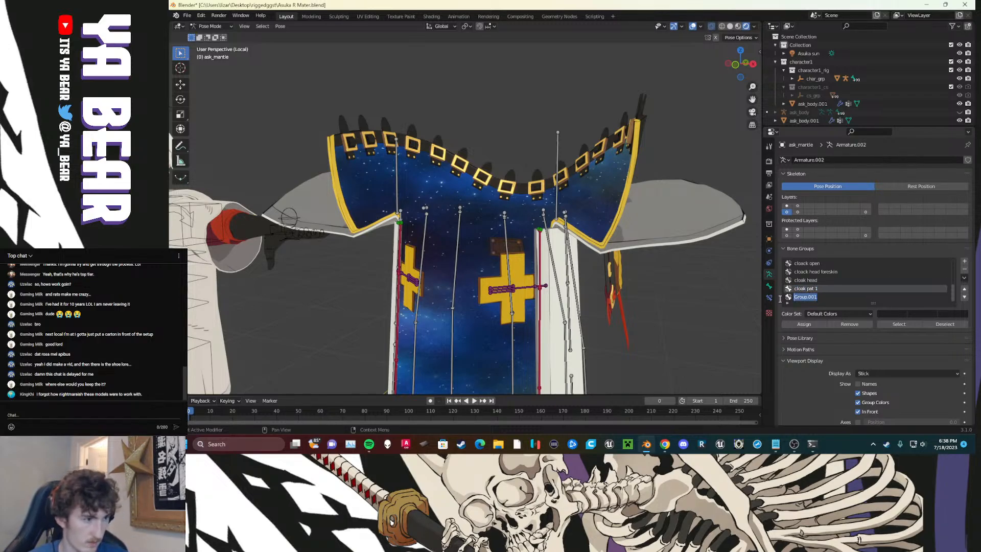
type("cloak pat 2")
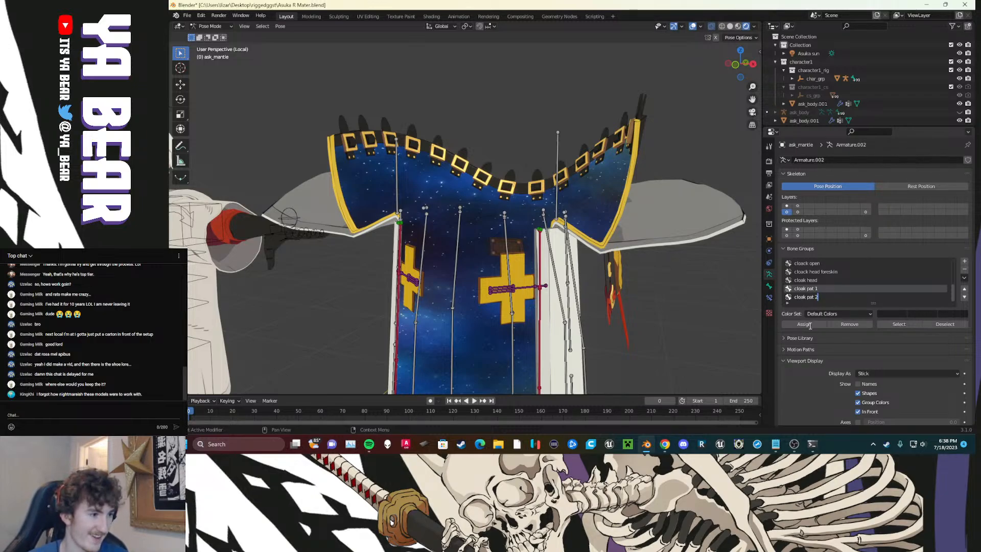
key("Return")
Step: Test-move the long control bone at one front corner of the hood and select its counterpart at the other corner
middle_click_drag(659, 312, 496, 294)
mouse_move(434, 256)
middle_mouse_down()
mouse_move(423, 303)
mouse_move(430, 255)
mouse_move(443, 245)
middle_mouse_up()
left_click(422, 257)
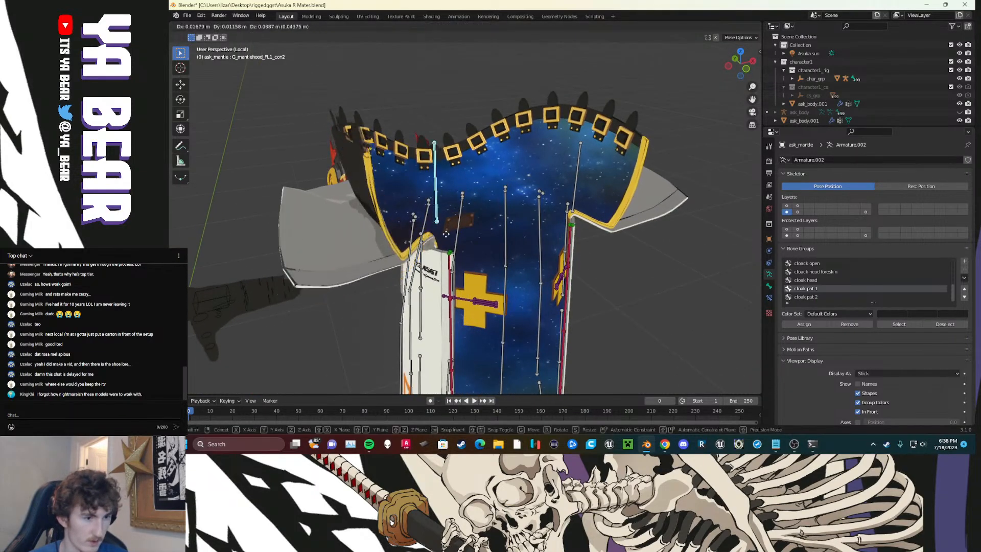
left_click(573, 182, "shift")
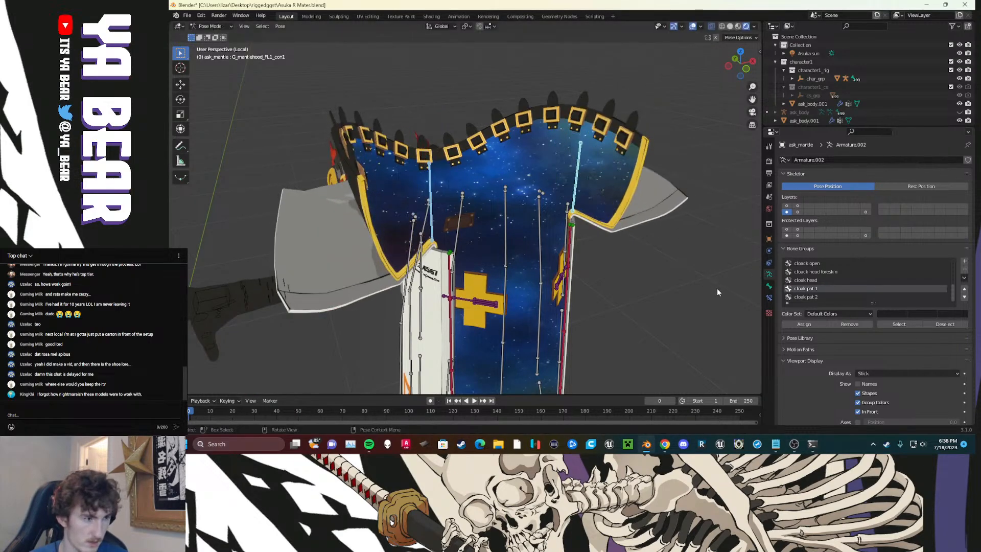
left_click(722, 308)
Step: Assign alternating bone chains around the mantle's inner collar to "cloak pat 1" and give the group 07 - Theme Color Set
middle_click_drag(709, 262, 475, 309)
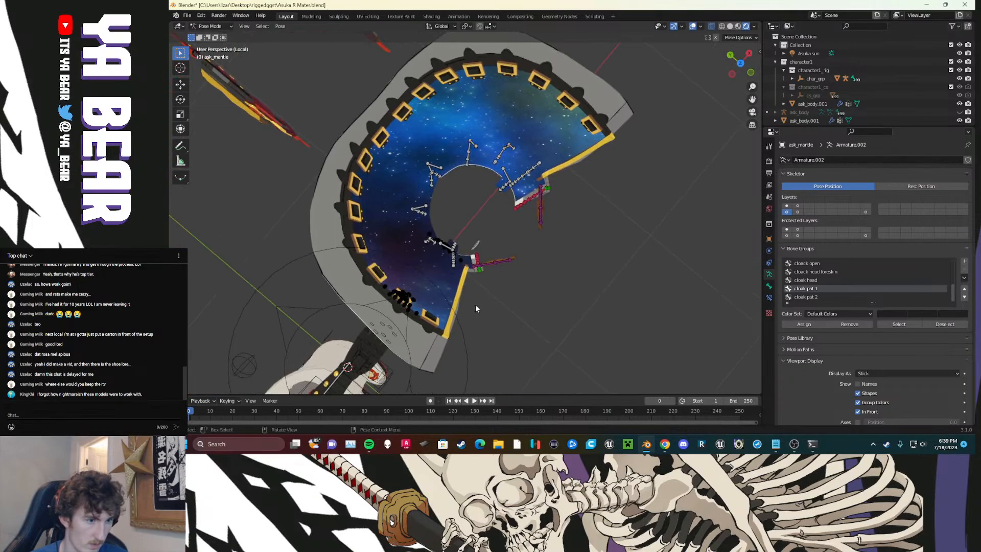
key("c")
left_click(452, 269)
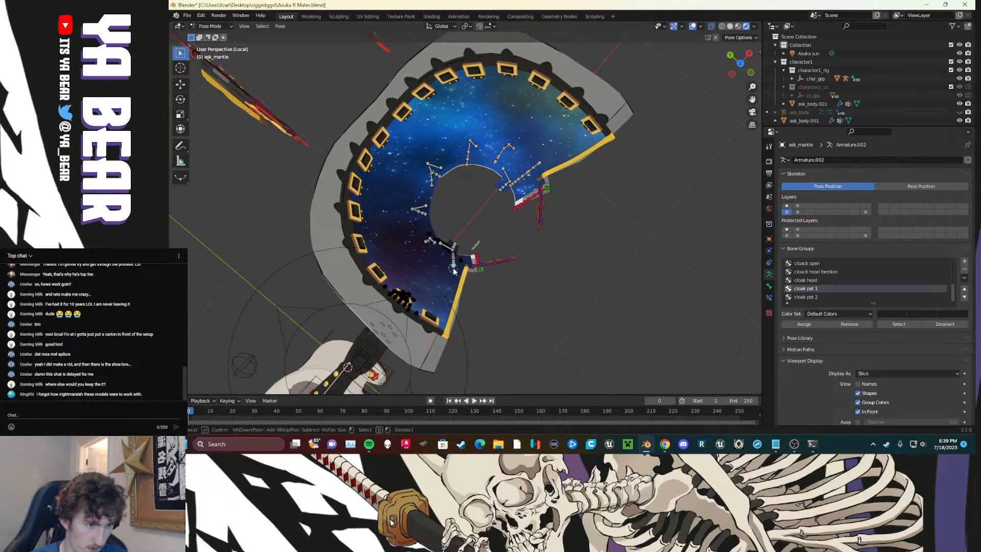
left_click_drag(452, 268, 452, 261)
mouse_move(514, 193)
left_mouse_down()
mouse_move(520, 169)
mouse_move(471, 160)
left_mouse_up()
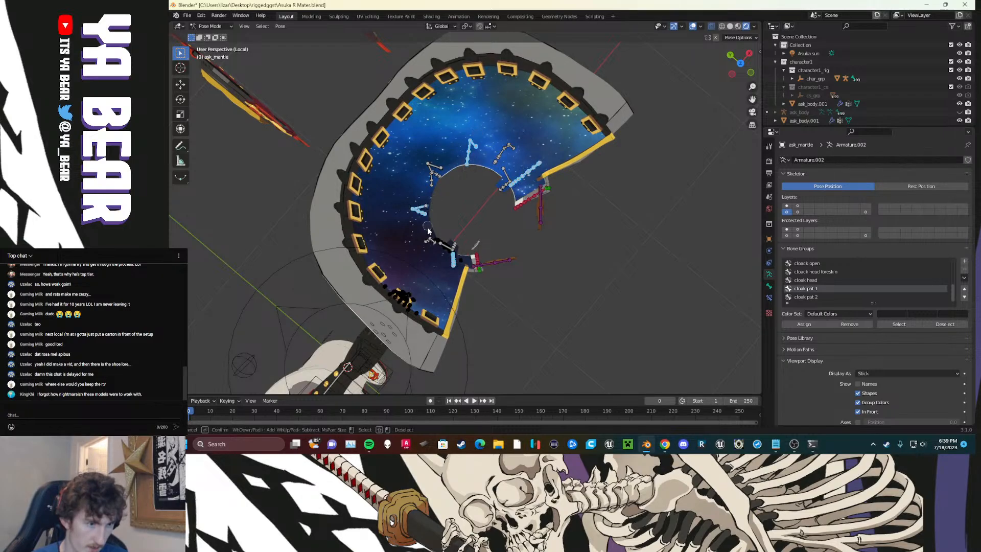
right_click(521, 275)
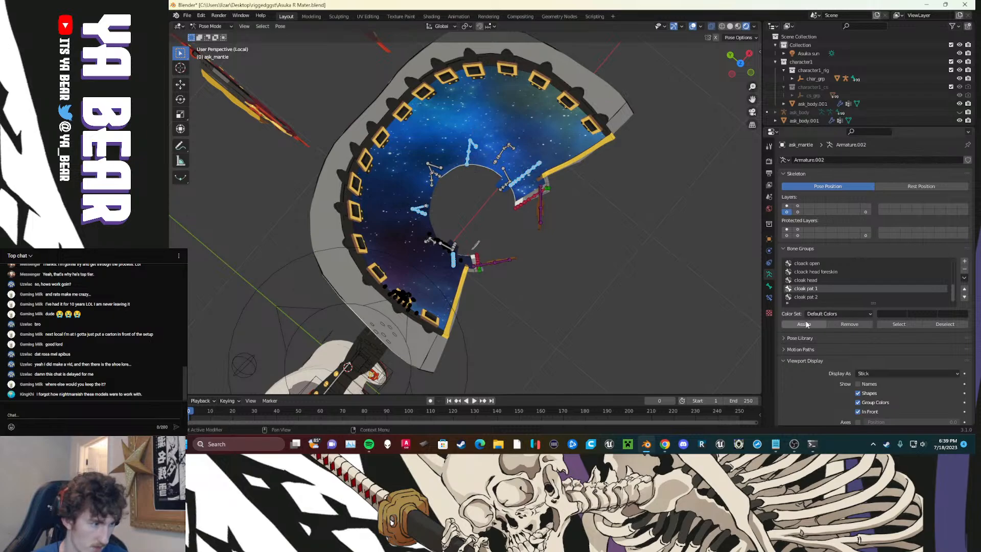
left_click(823, 314)
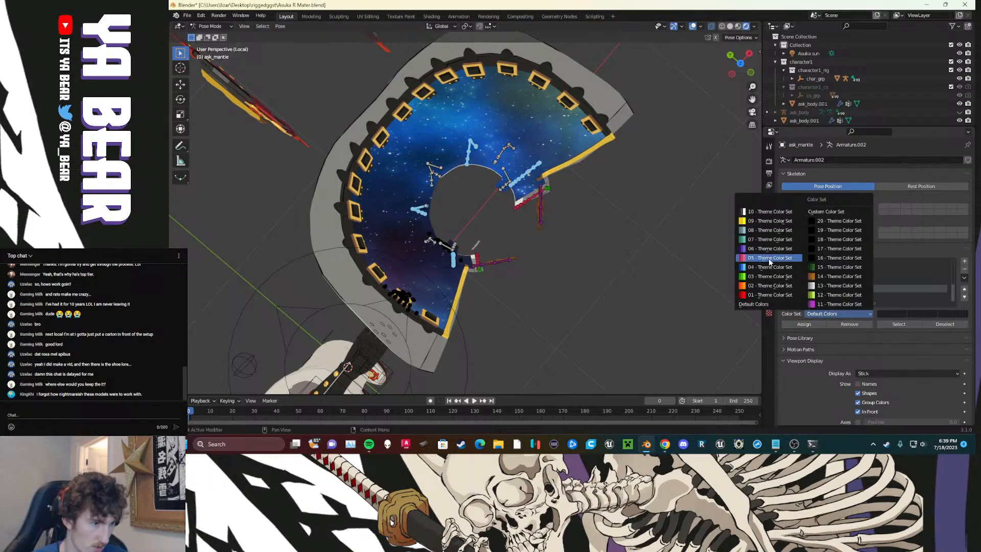
left_click(770, 240)
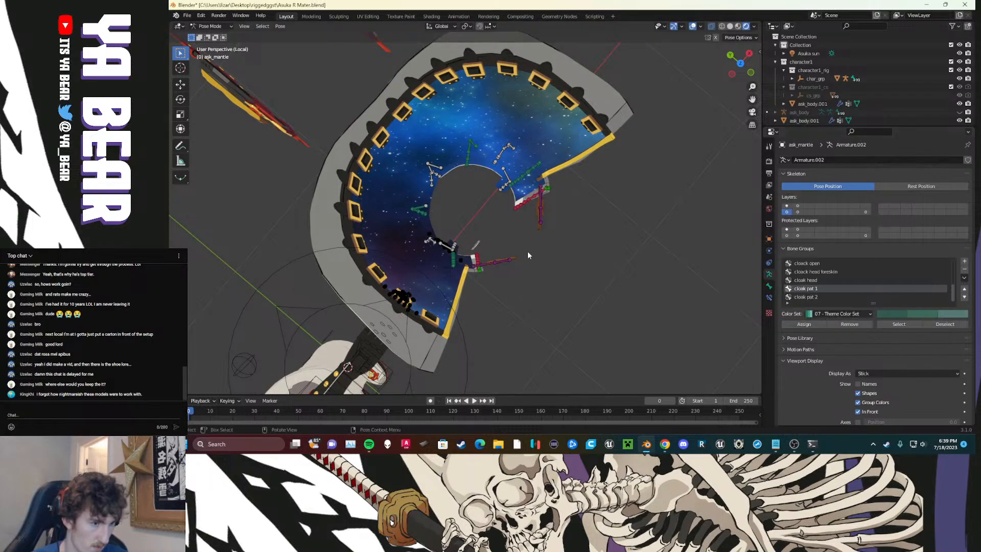
Step: Select the three uncolored bone chains lying between the green "cloak pat 1" chains
key("c")
left_click(429, 244)
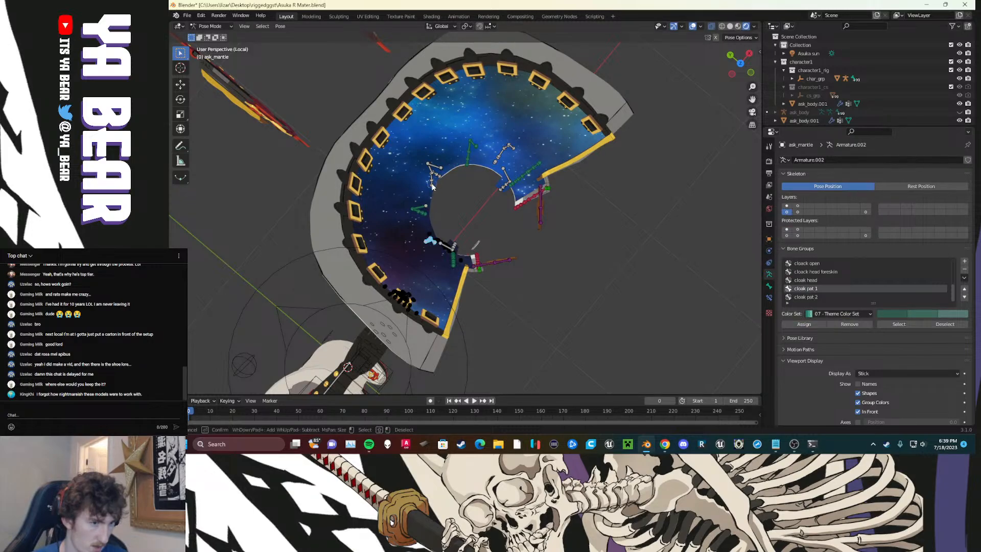
mouse_move(432, 185)
left_mouse_down()
mouse_move(434, 171)
mouse_move(440, 177)
left_mouse_up()
left_click_drag(506, 158, 494, 172)
right_click(471, 195)
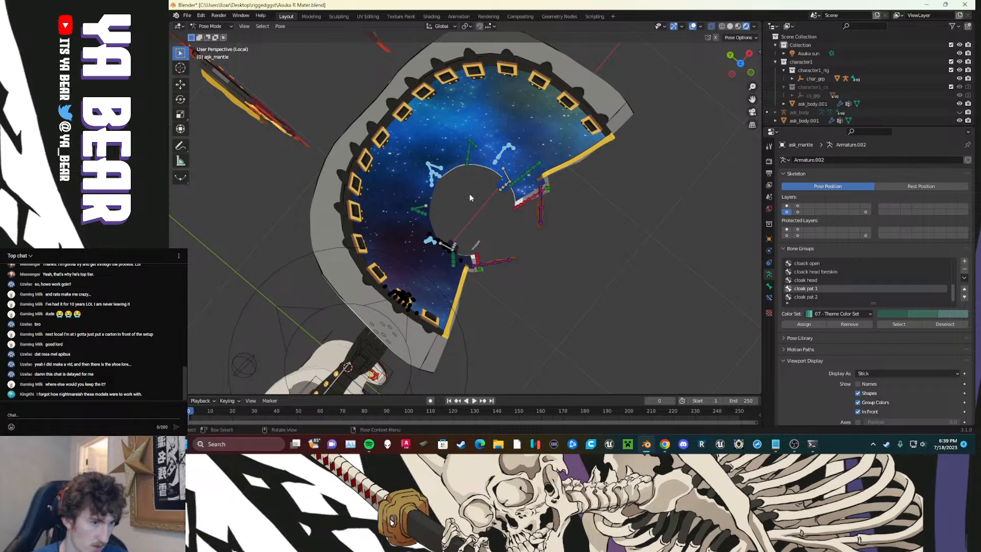
Step: Set "cloak pat 1" to 01 - Theme Color Set and turn it into a custom set with bright magenta as the first color
left_click(842, 314)
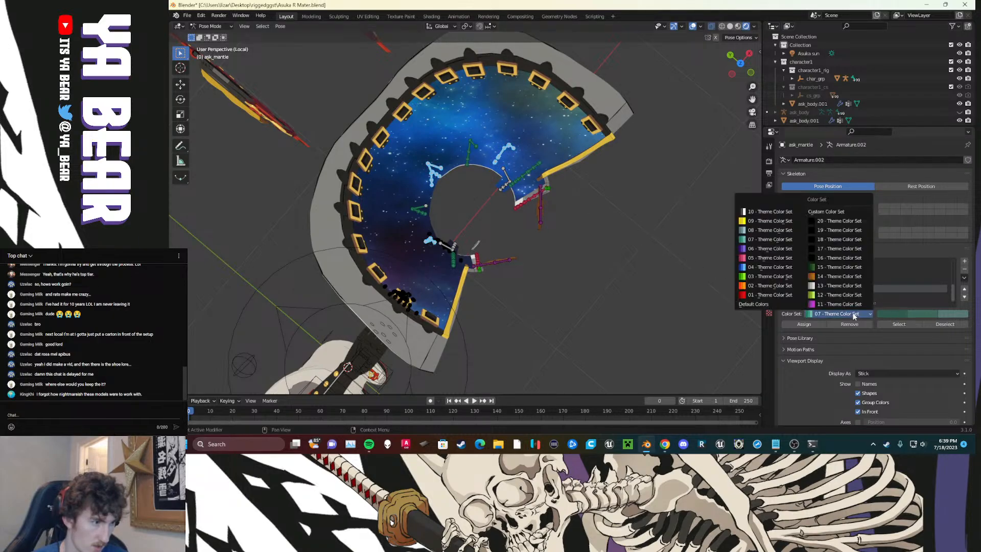
left_click(791, 295)
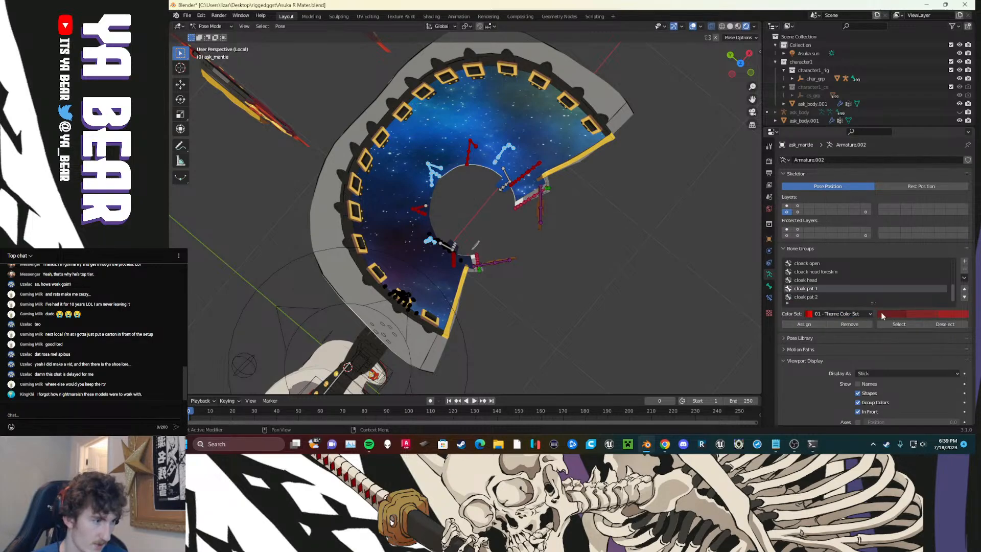
left_click(859, 315)
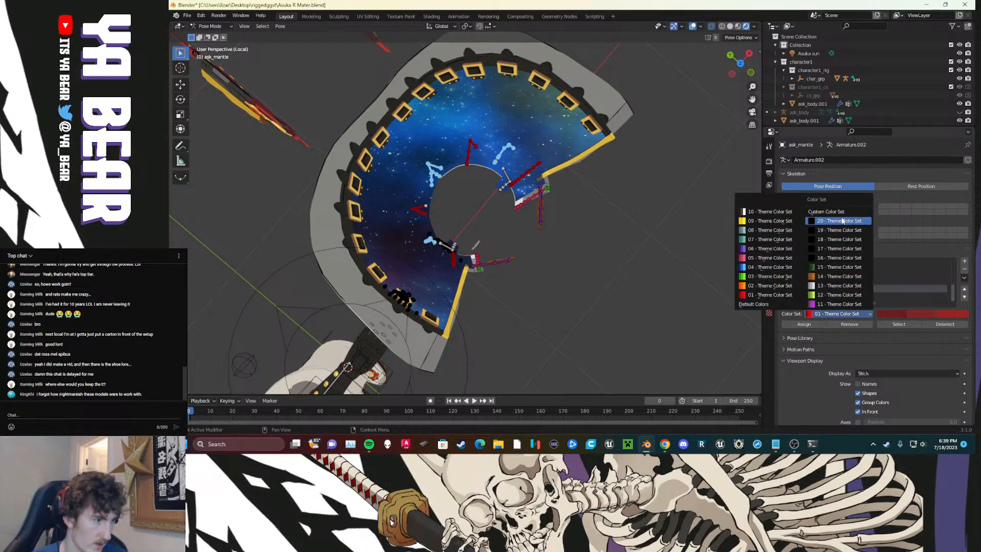
left_click(871, 280)
left_click(886, 314)
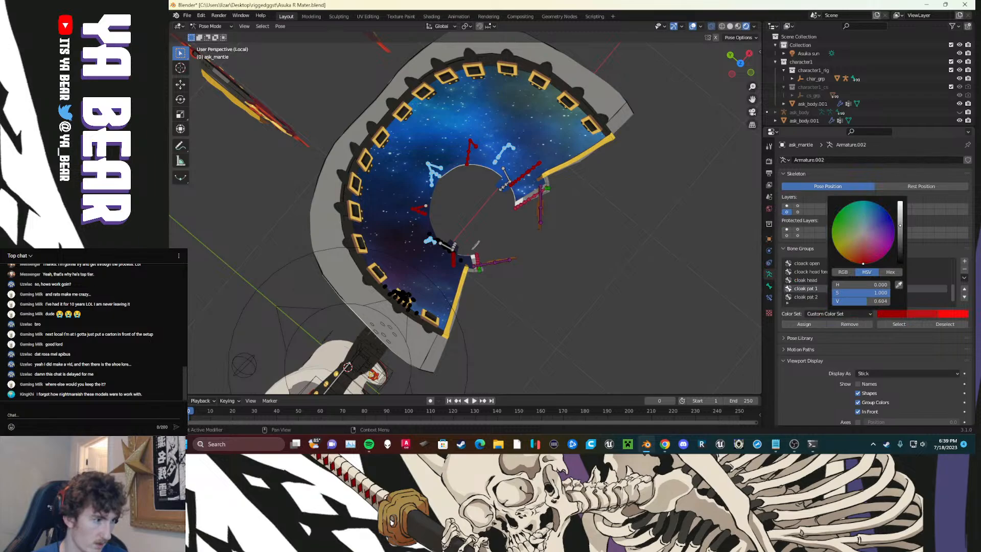
mouse_move(863, 263)
left_mouse_down()
mouse_move(883, 252)
mouse_move(900, 204)
left_mouse_up()
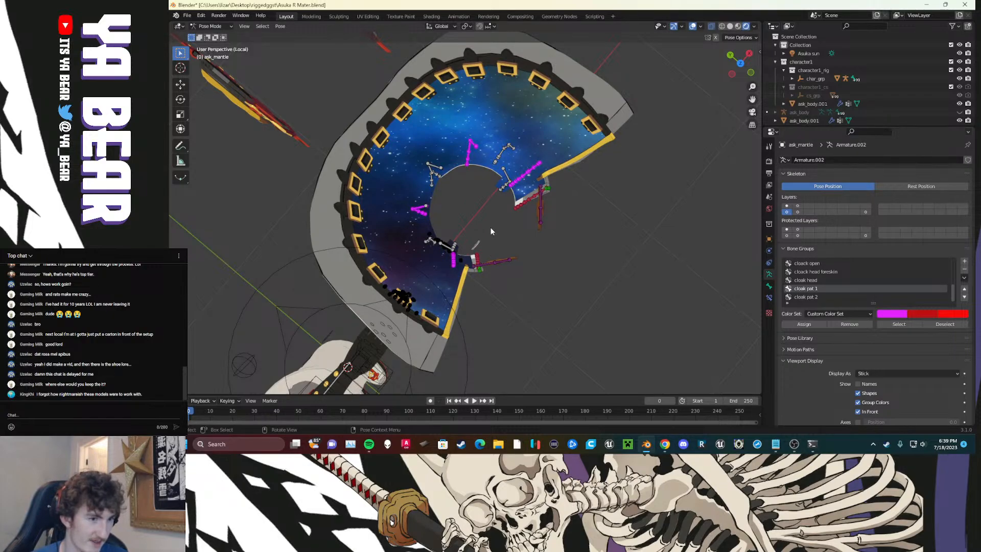
Step: Assign the three uncolored bone chains between the magenta ones to "cloak pat 2" and give the group 12 - Theme Color Set
left_click(803, 296)
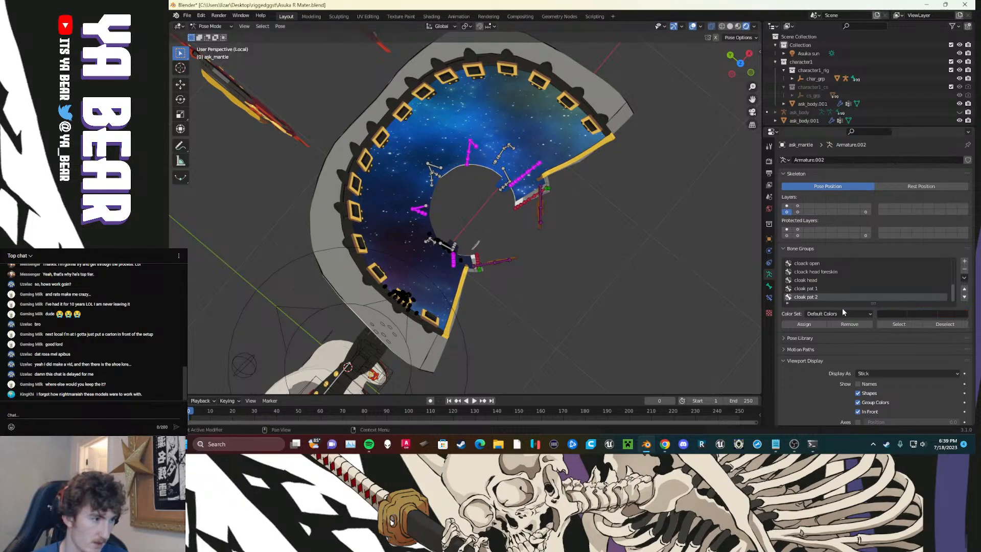
key("c")
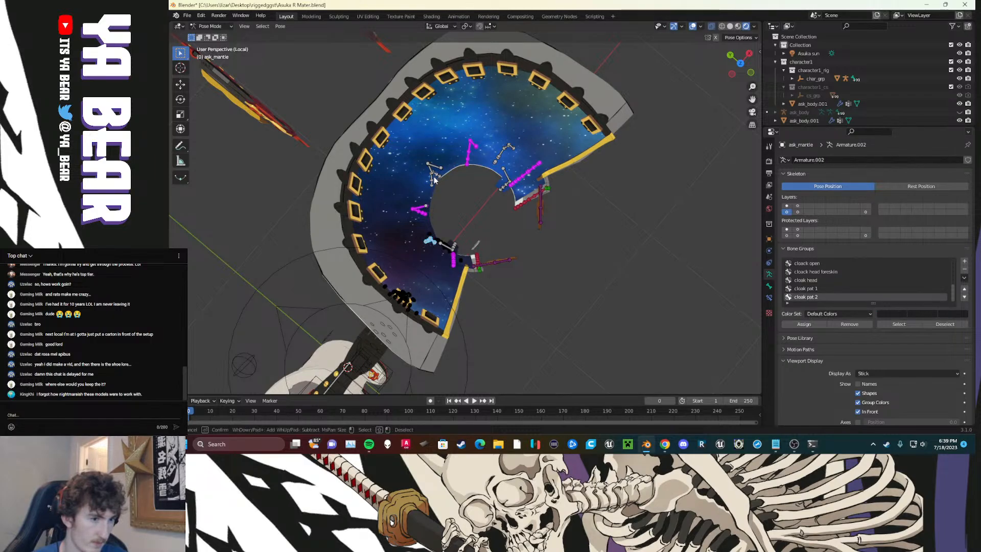
mouse_move(434, 176)
left_mouse_down()
mouse_move(430, 164)
mouse_move(434, 180)
mouse_move(444, 165)
mouse_move(507, 149)
left_mouse_up()
right_click(657, 238)
left_click(839, 314)
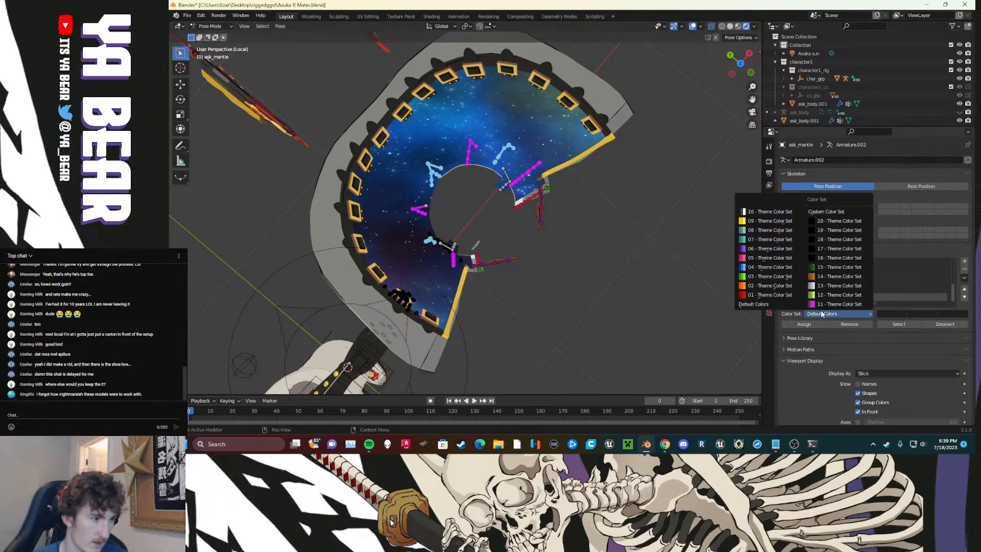
left_click(820, 295)
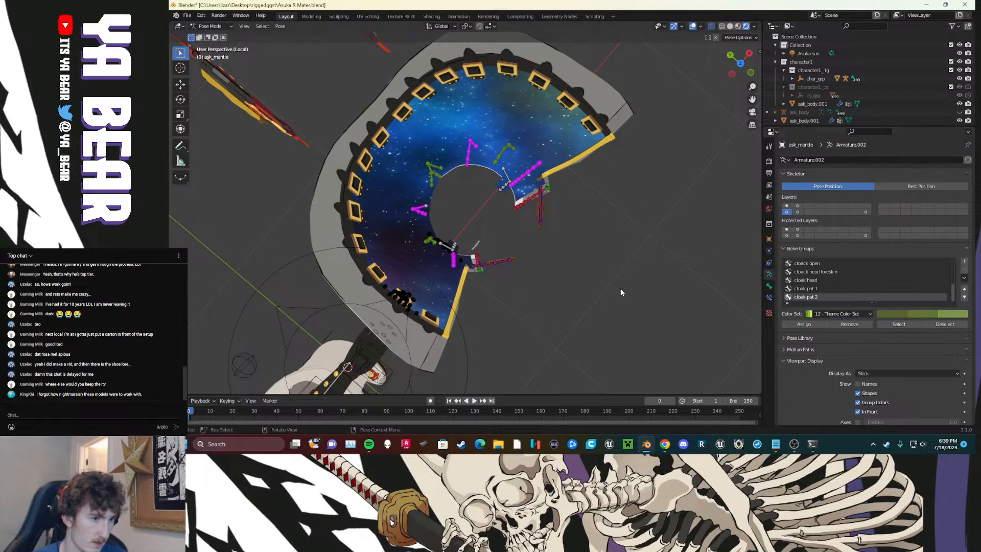
Step: Assign the two remaining uncolored chains near the collar's front ends to a new bone group "gal strands" with 13 - Theme Color Set
key("c")
mouse_move(449, 247)
left_mouse_down()
mouse_move(503, 174)
mouse_move(498, 199)
left_mouse_up()
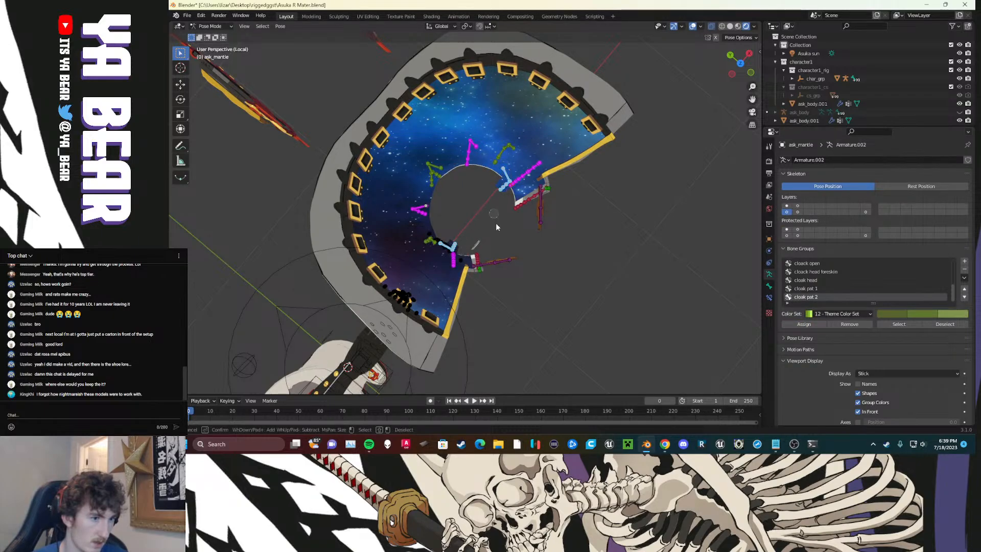
right_click(495, 222)
left_click(965, 262)
double_click(798, 296)
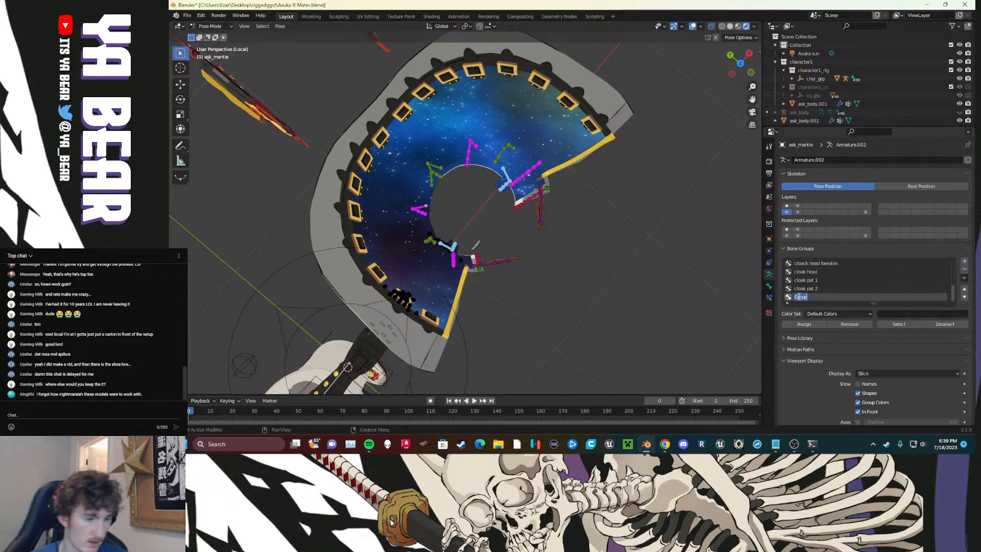
type("gal strands")
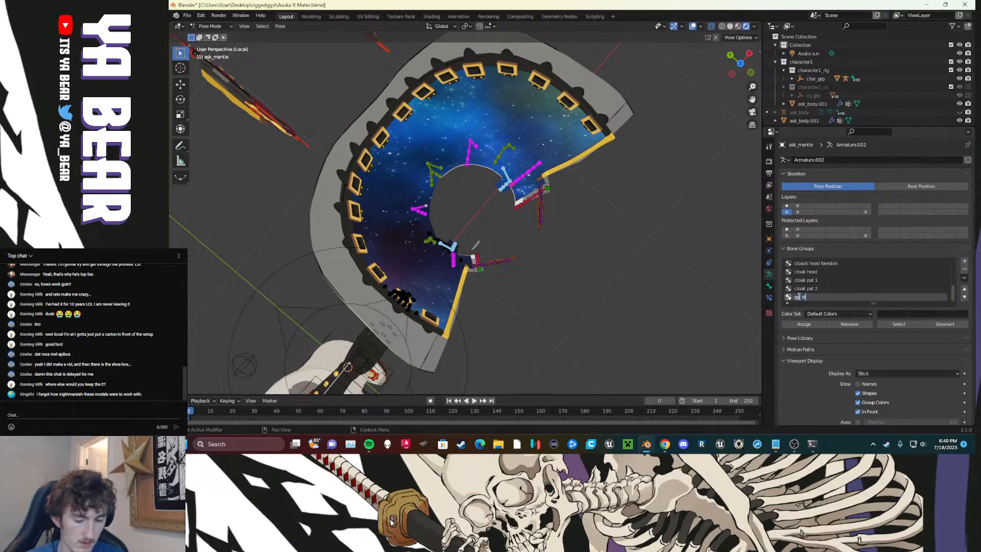
left_click(804, 324)
left_click(838, 314)
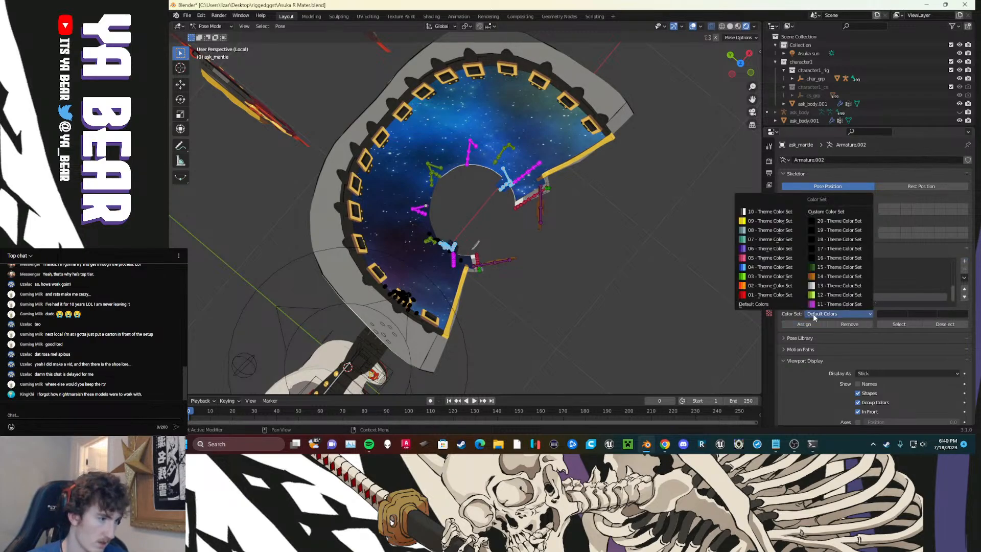
left_click(815, 286)
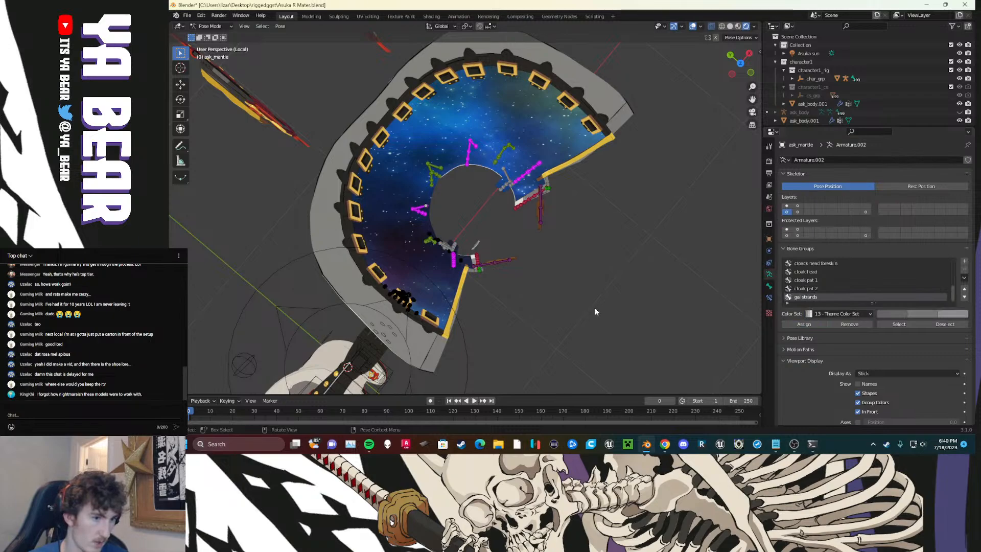
Step: Check the bones on the mantle armature's two second-column layers and return to displaying only the first layer
middle_click_drag(595, 308, 562, 291)
scroll(532, 291, "down", 5)
left_click(797, 206)
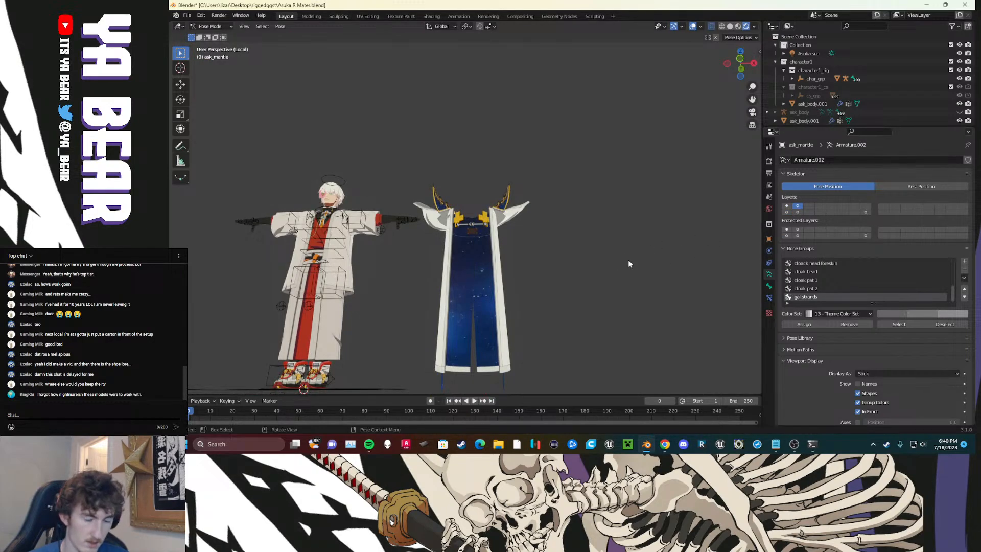
left_click(797, 212)
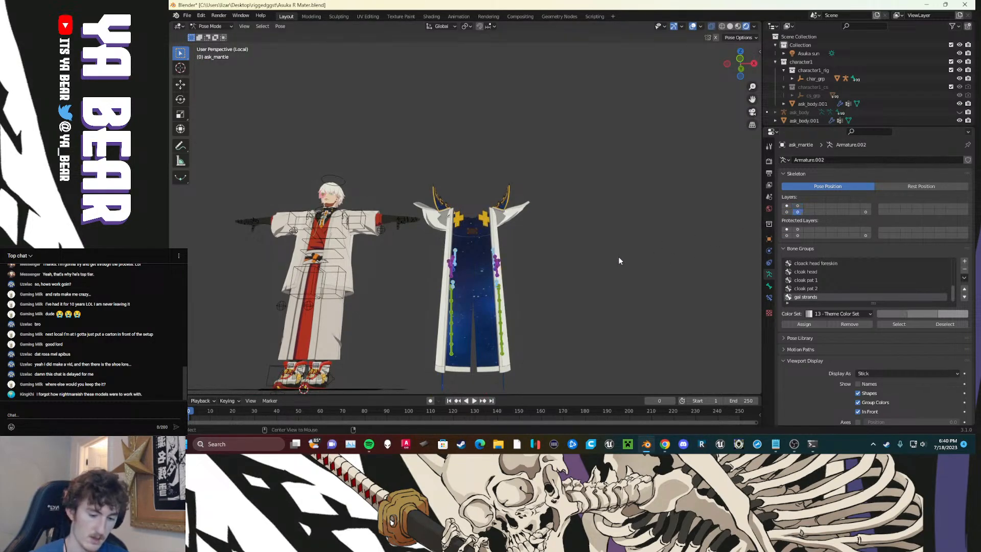
middle_click_drag(618, 260, 664, 276)
left_click(786, 206)
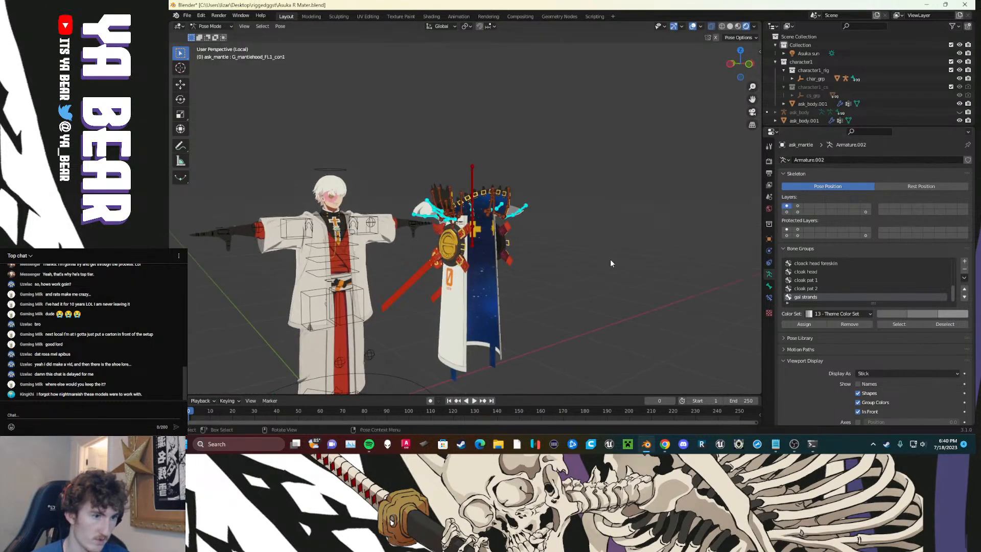
Step: Undo the mantle rig's move away from the character
key("ctrl+z")
key("ctrl+z")
key("ctrl+z")
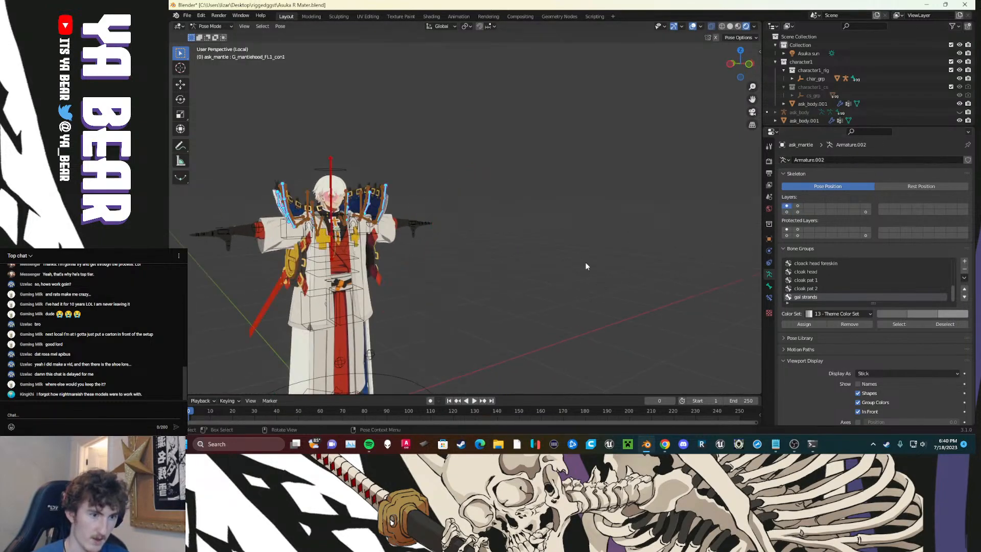
key("ctrl+z")
Step: Save the blend file and switch the mantle rig from Pose Mode to Object Mode
key("ctrl+s")
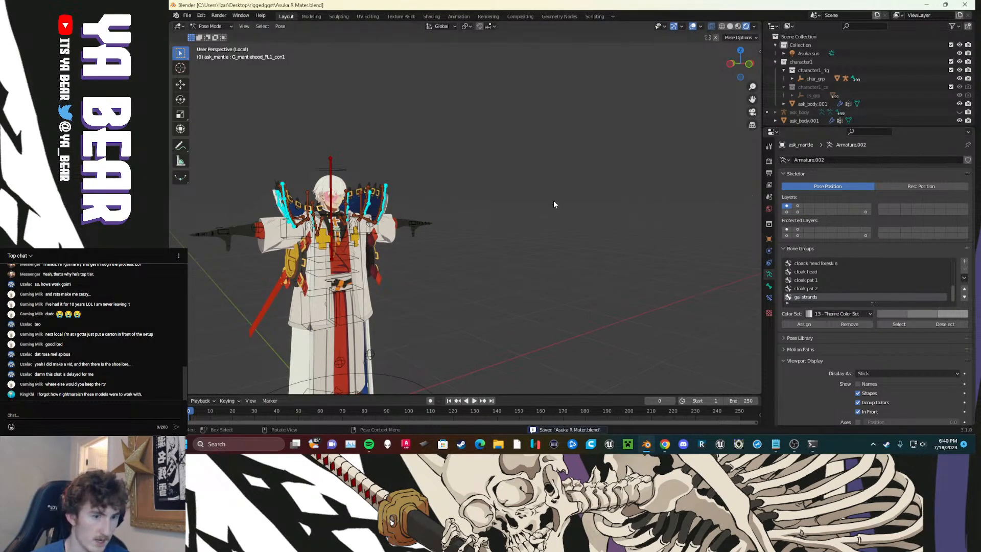
left_click(211, 26)
left_click(209, 36)
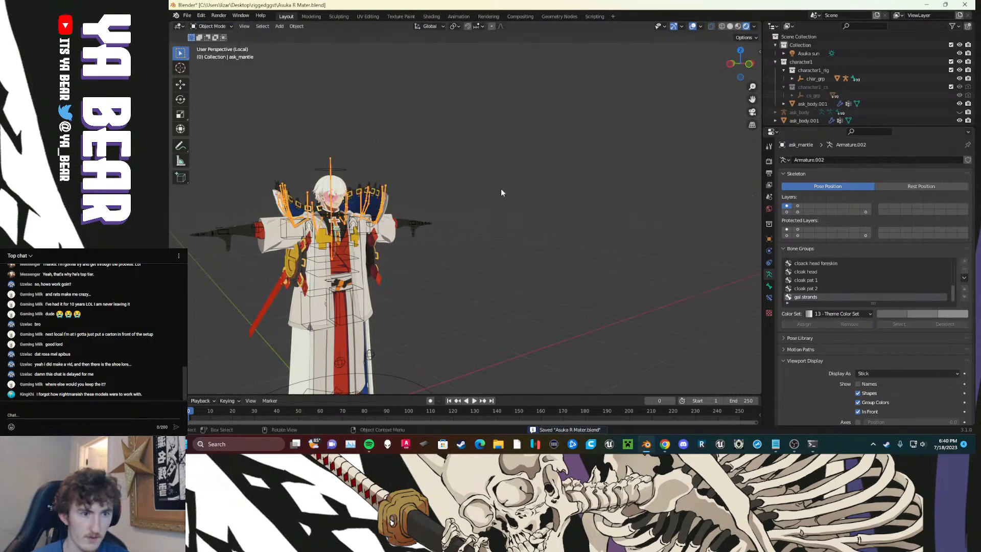
Step: Examine the fit of the mantle and its bones on the character from the front and leave local view
key("KP_1")
middle_click_drag(391, 225, 531, 200, "shift")
scroll(528, 208, "up", 3)
scroll(526, 214, "up", 6)
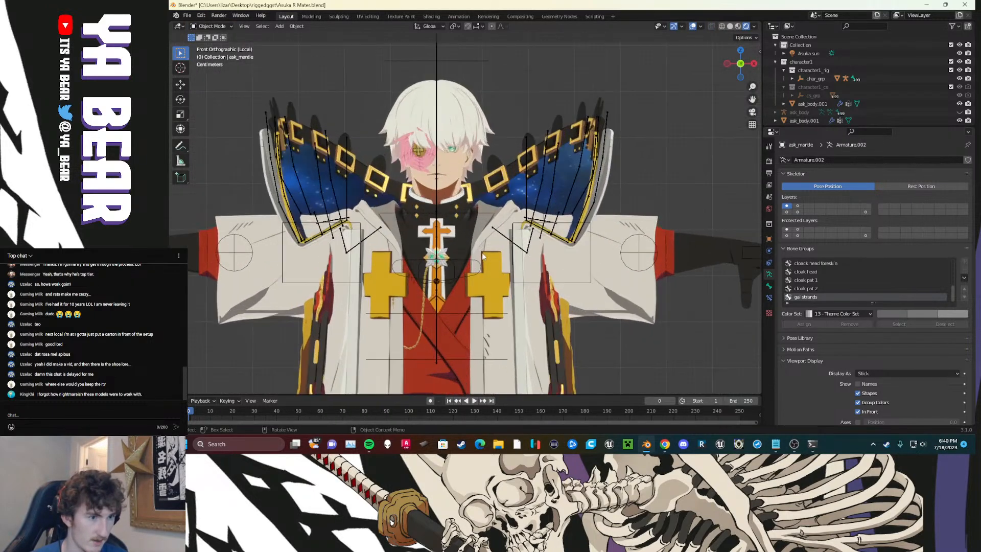
scroll(531, 278, "down", 6)
middle_click_drag(541, 278, 524, 303)
scroll(511, 243, "down", 5)
scroll(503, 302, "up", 12)
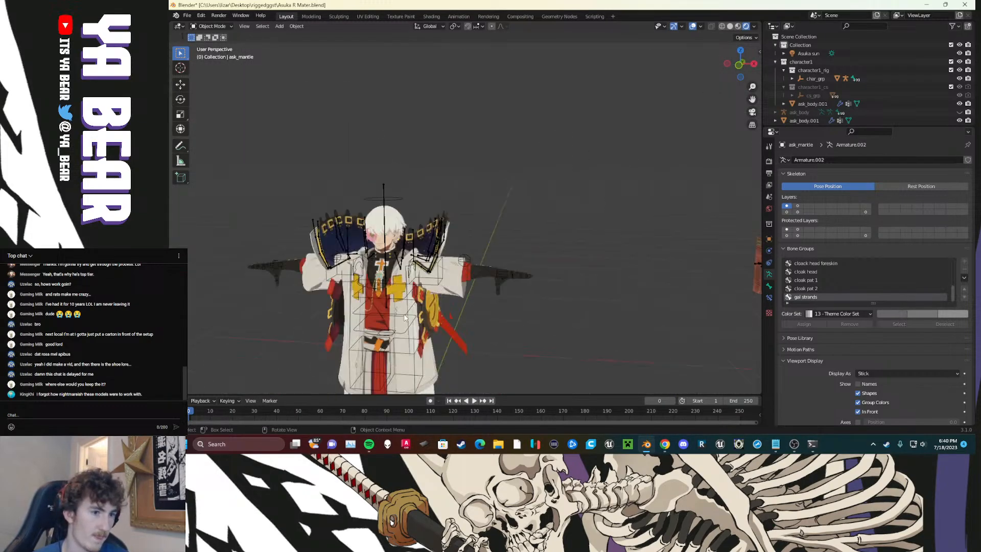
Step: Examine the gold weapon with the green glow and its bones beside the character
middle_click_drag(373, 299, 549, 290, "shift")
scroll(468, 273, "up", 2)
scroll(556, 257, "down", 2)
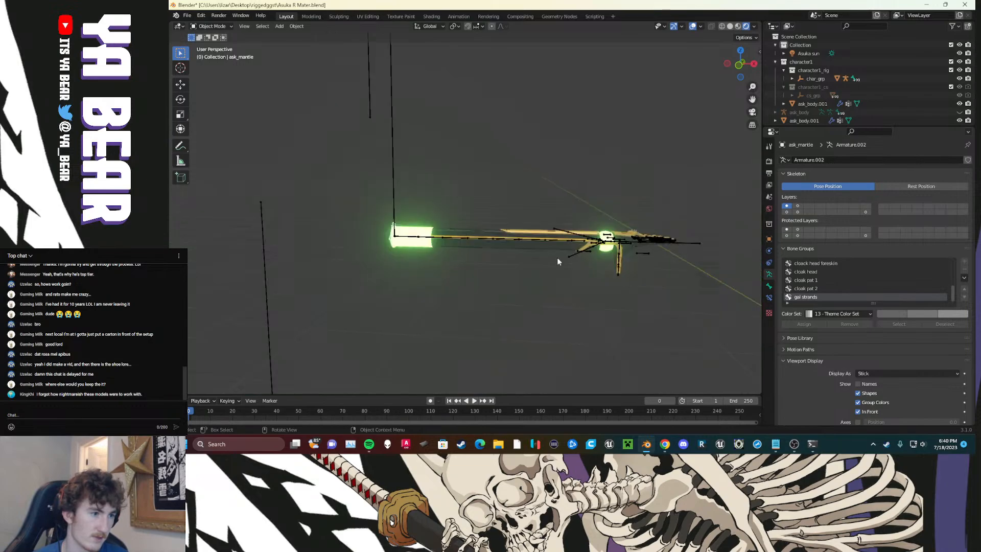
scroll(556, 258, "up", 2)
scroll(553, 265, "down", 1)
scroll(552, 269, "down", 2)
scroll(554, 269, "up", 2)
scroll(545, 252, "down", 2)
scroll(541, 252, "up", 2)
scroll(536, 249, "up", 2)
scroll(532, 250, "down", 2)
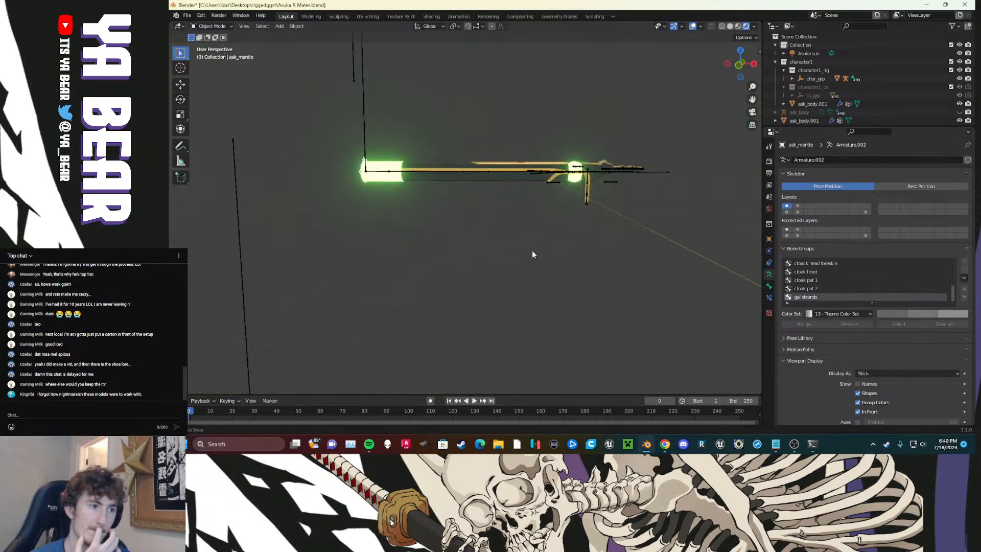
middle_click_drag(532, 250, 528, 259)
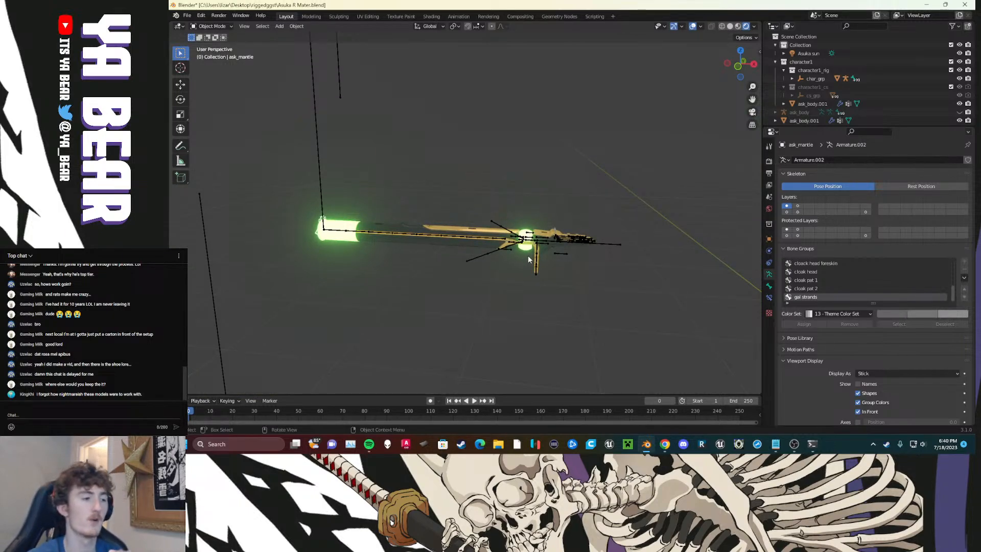
mouse_move(568, 249)
middle_mouse_down()
mouse_move(481, 205)
mouse_move(443, 218)
mouse_move(479, 175)
mouse_move(568, 242)
middle_mouse_up()
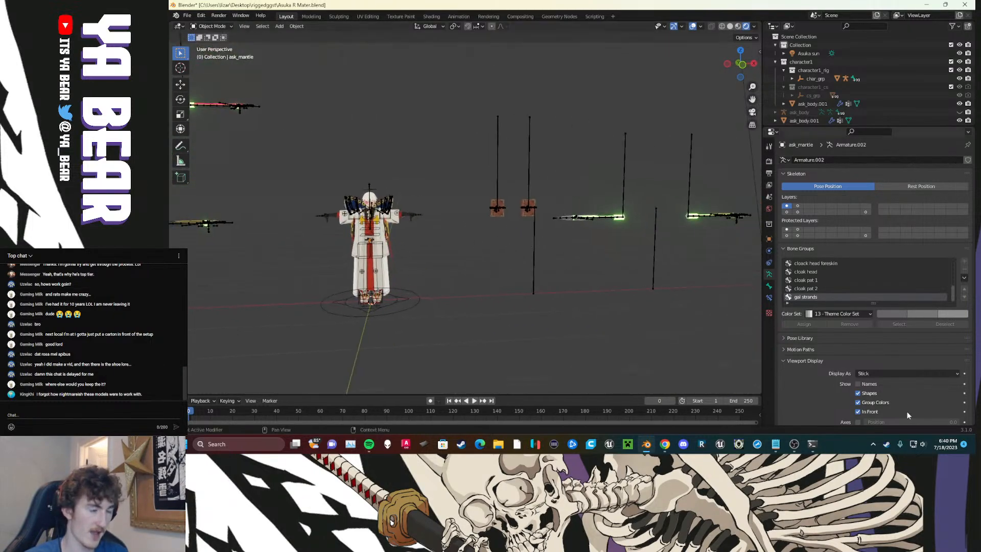
Step: Examine the whole character rig together with the surrounding weapon and prop rigs
scroll(642, 286, "down", 3)
middle_click_drag(642, 286, 479, 240)
scroll(502, 288, "up", 6)
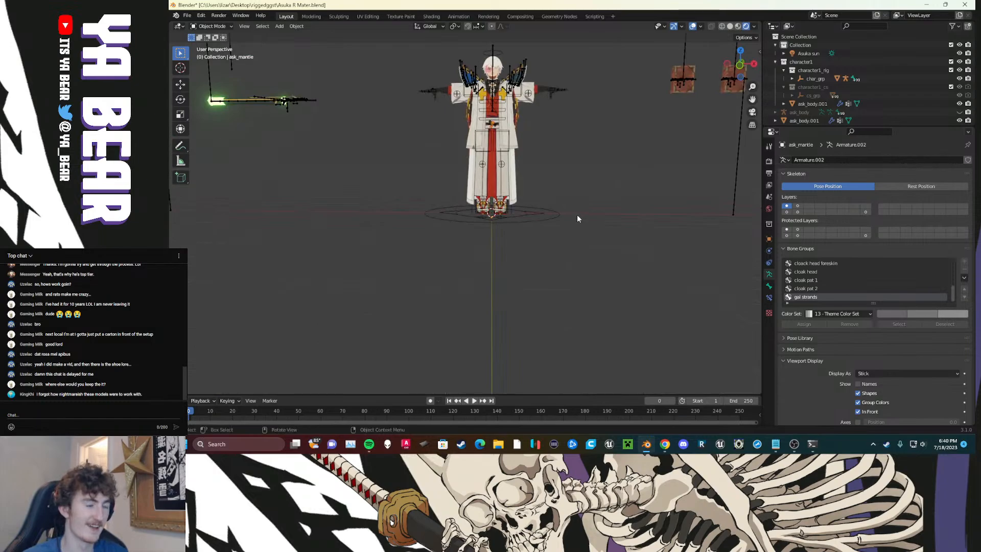
scroll(572, 234, "down", 3)
middle_click_drag(590, 247, 534, 276)
scroll(534, 276, "up", 5)
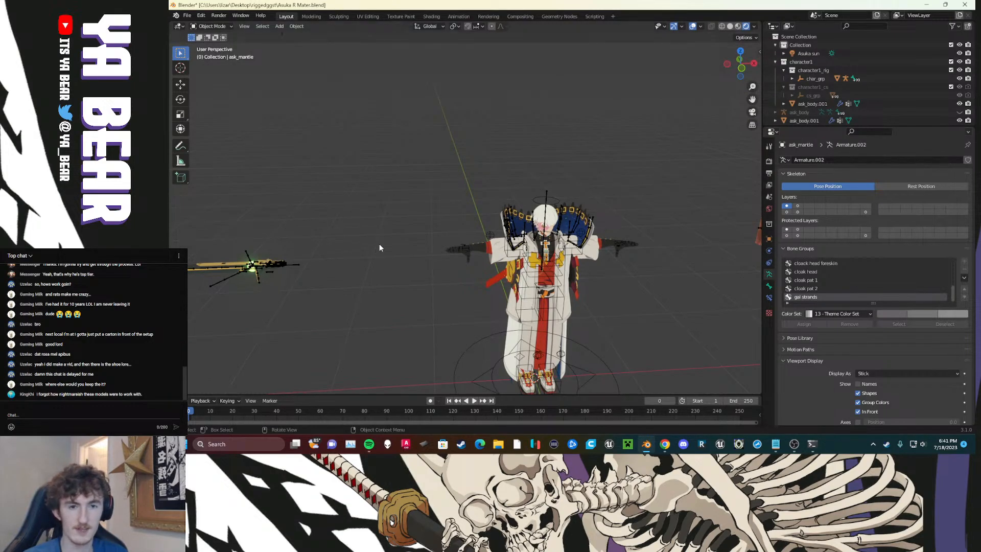
middle_click_drag(547, 245, 569, 247)
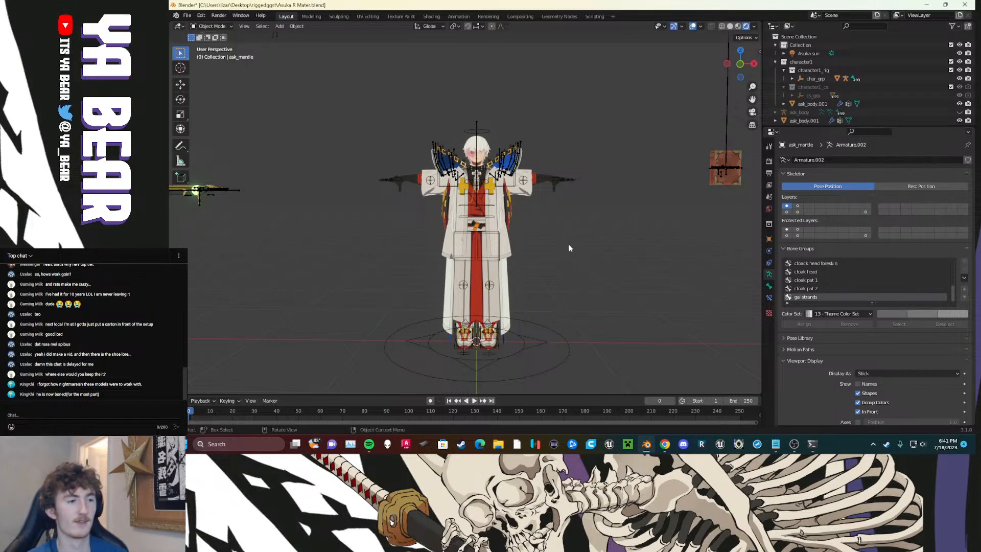
right_click(569, 248)
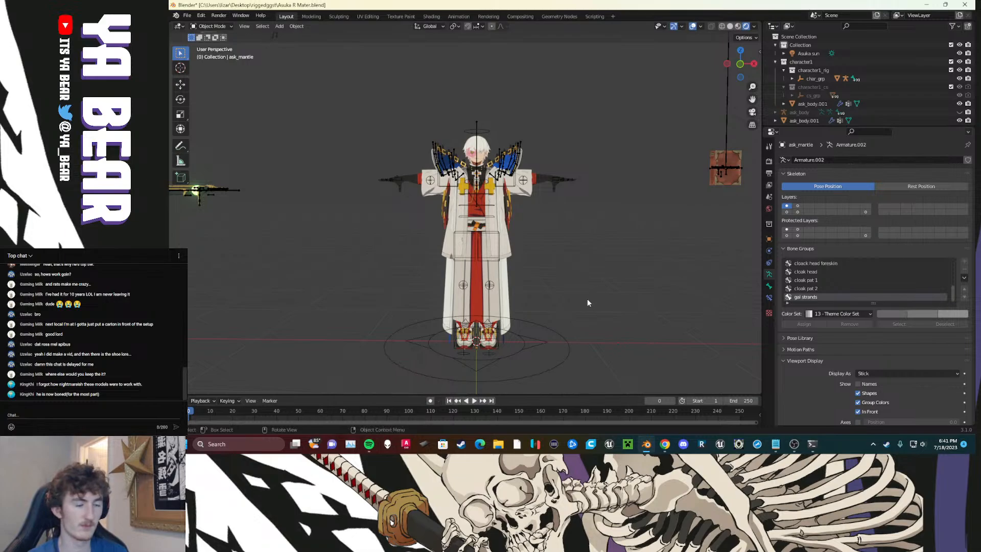
Step: Toggle music playback in Spotify
mouse_move(369, 444)
left_click(369, 419)
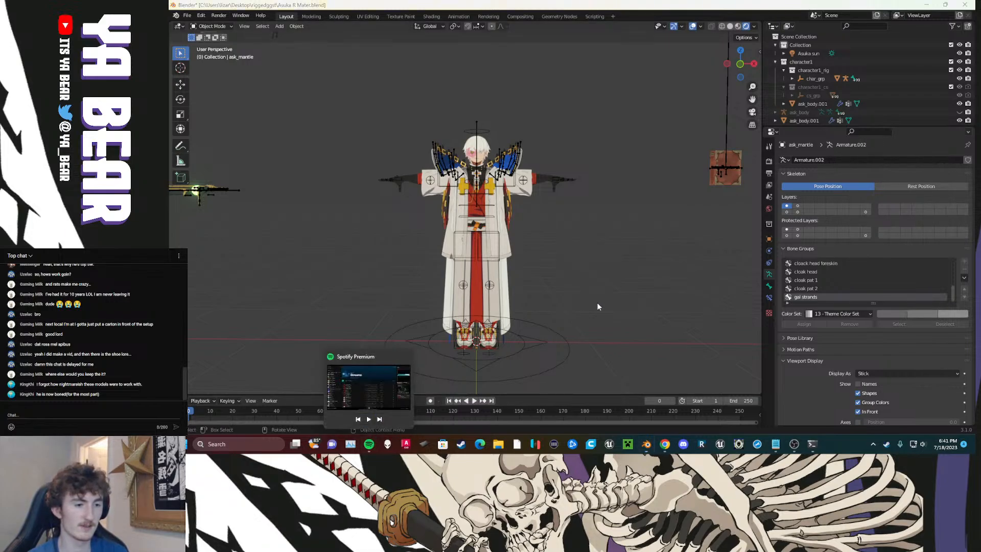